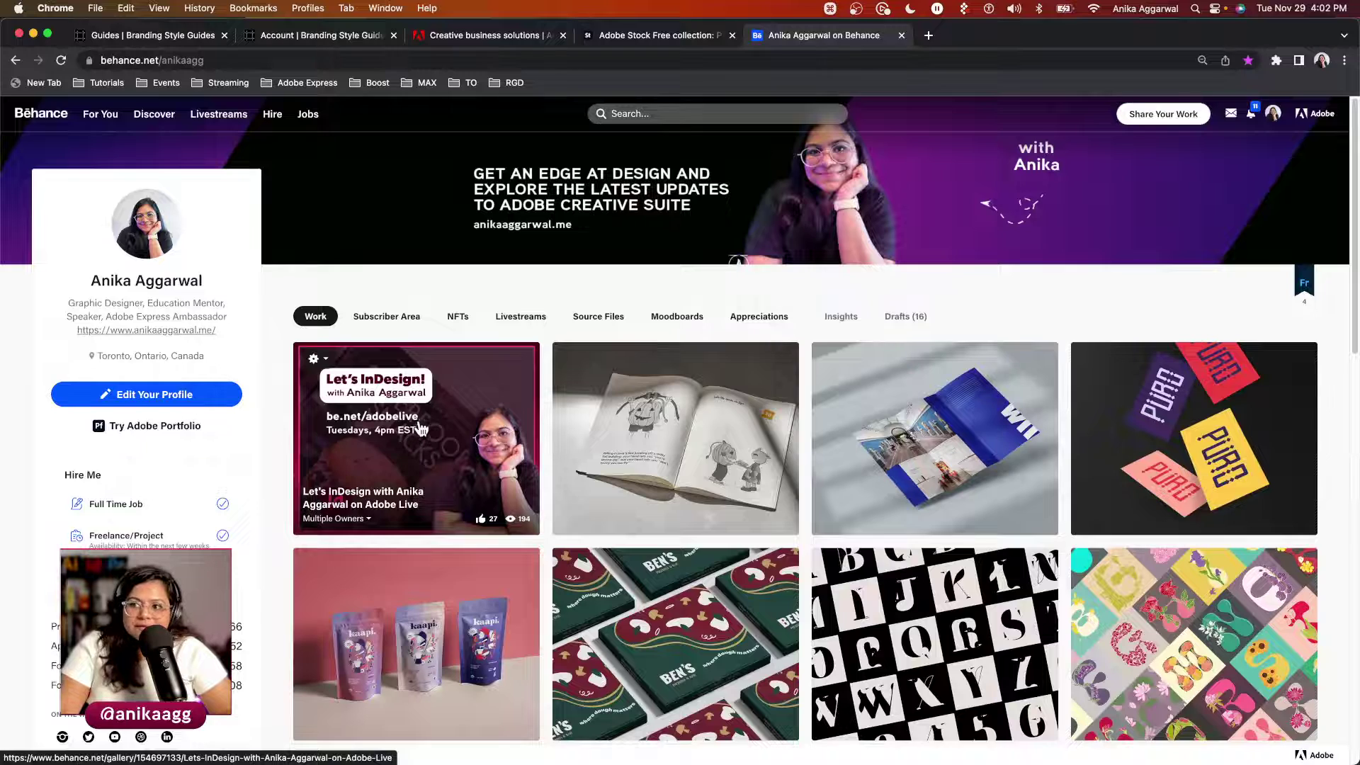
Step: Open the "Let's InDesign" project from the Behance profile and look through its embedded replay videos
left_click(412, 418)
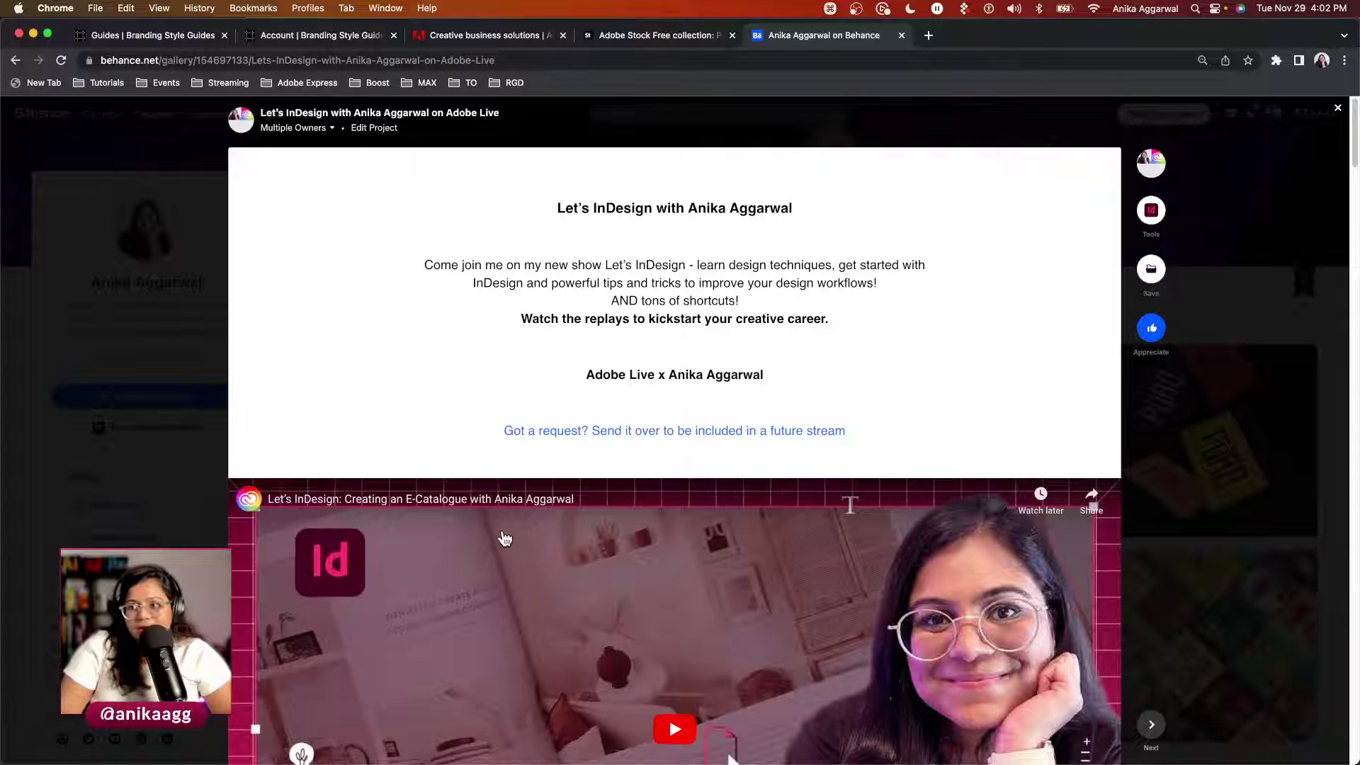
scroll(539, 563, "down", 10)
scroll(575, 590, "down", 20)
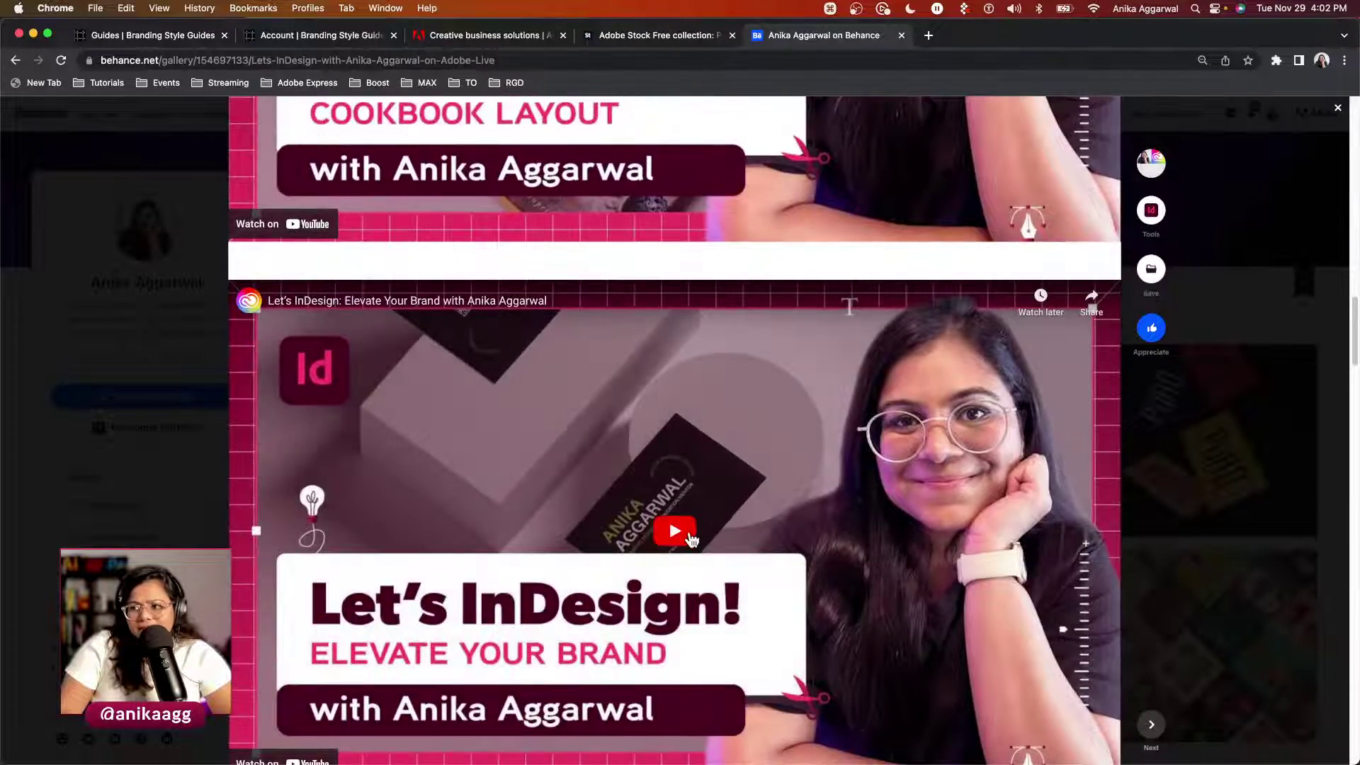
scroll(689, 541, "down", 10)
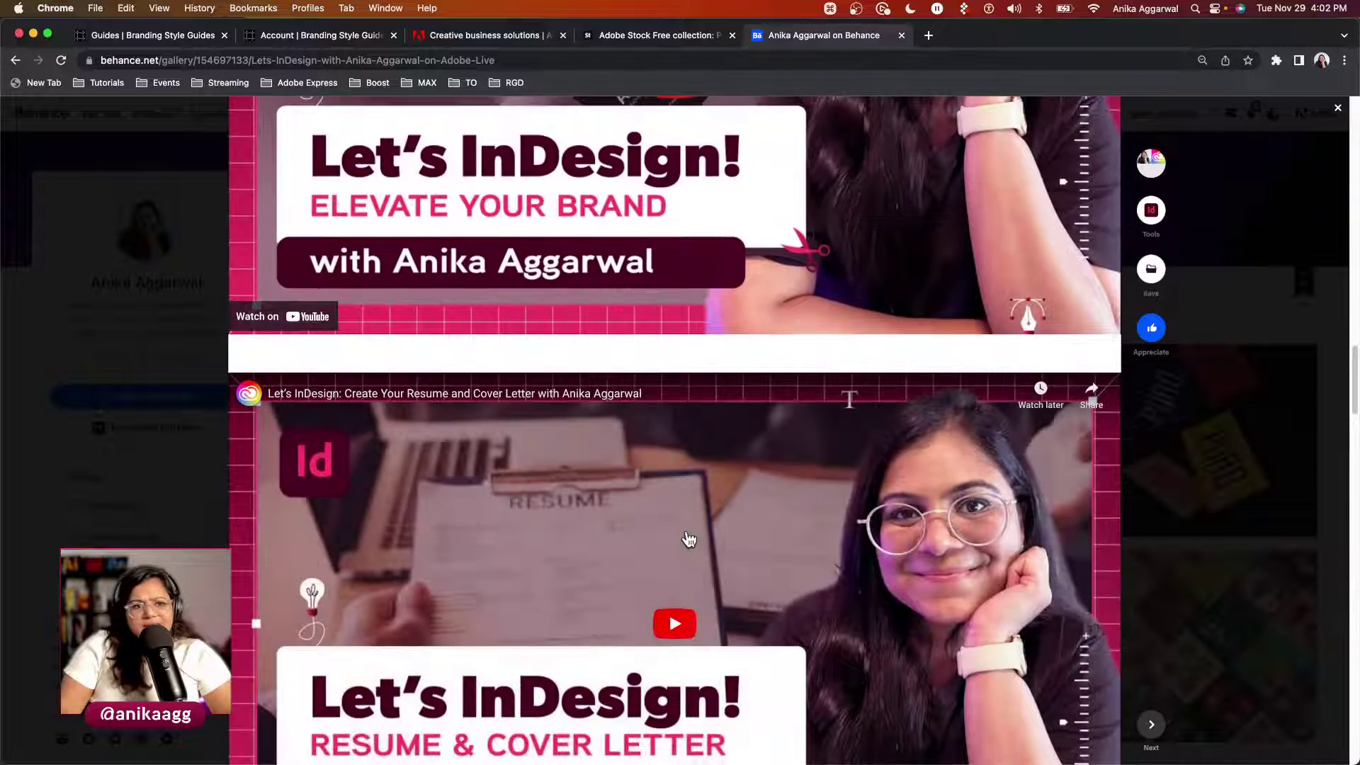
scroll(690, 542, "down", 20)
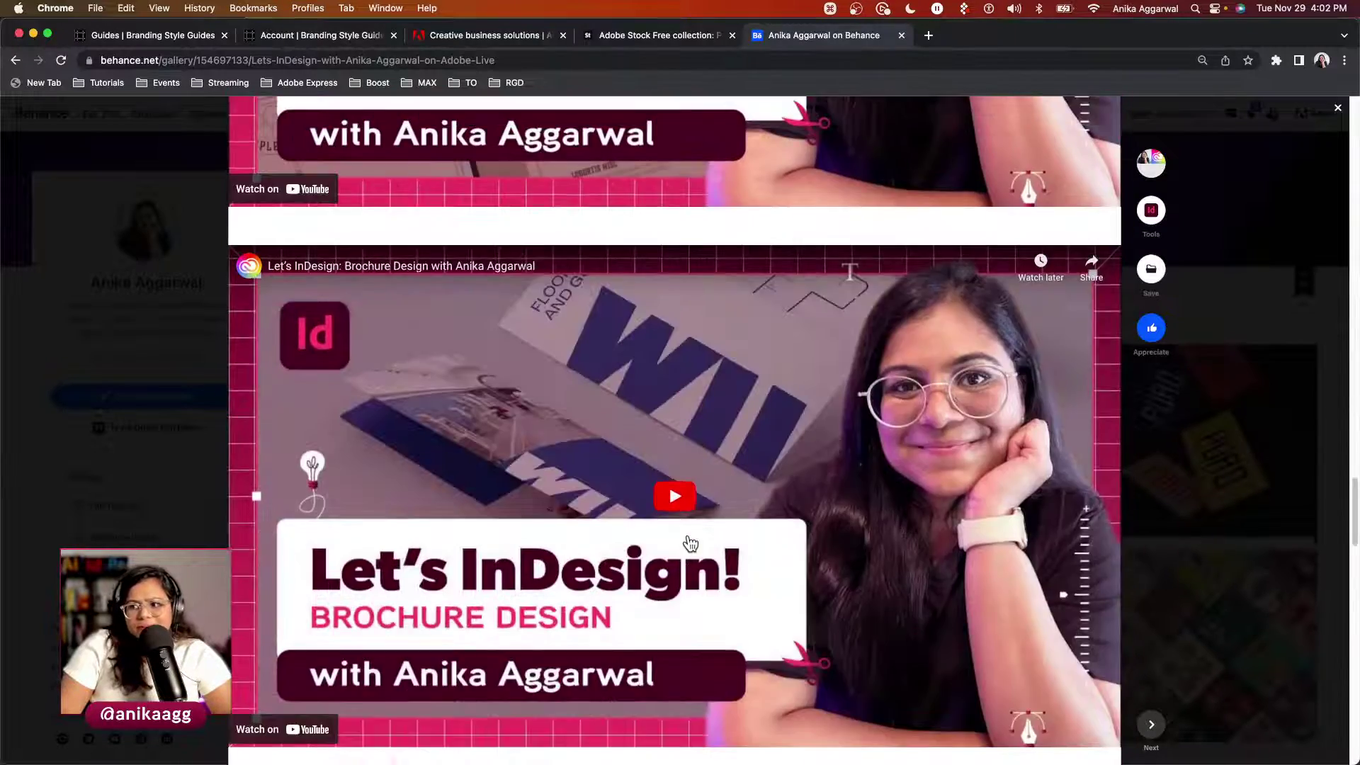
scroll(688, 543, "down", 11)
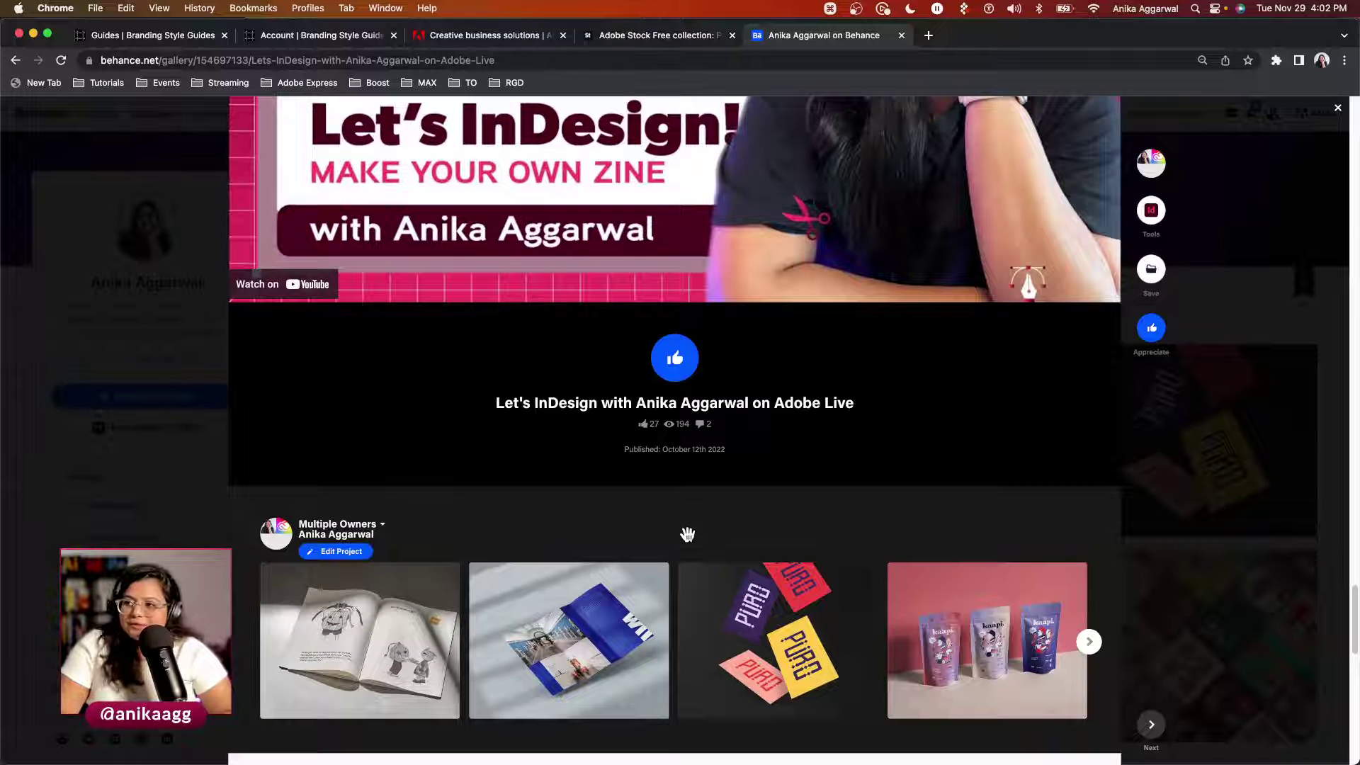
key("Home")
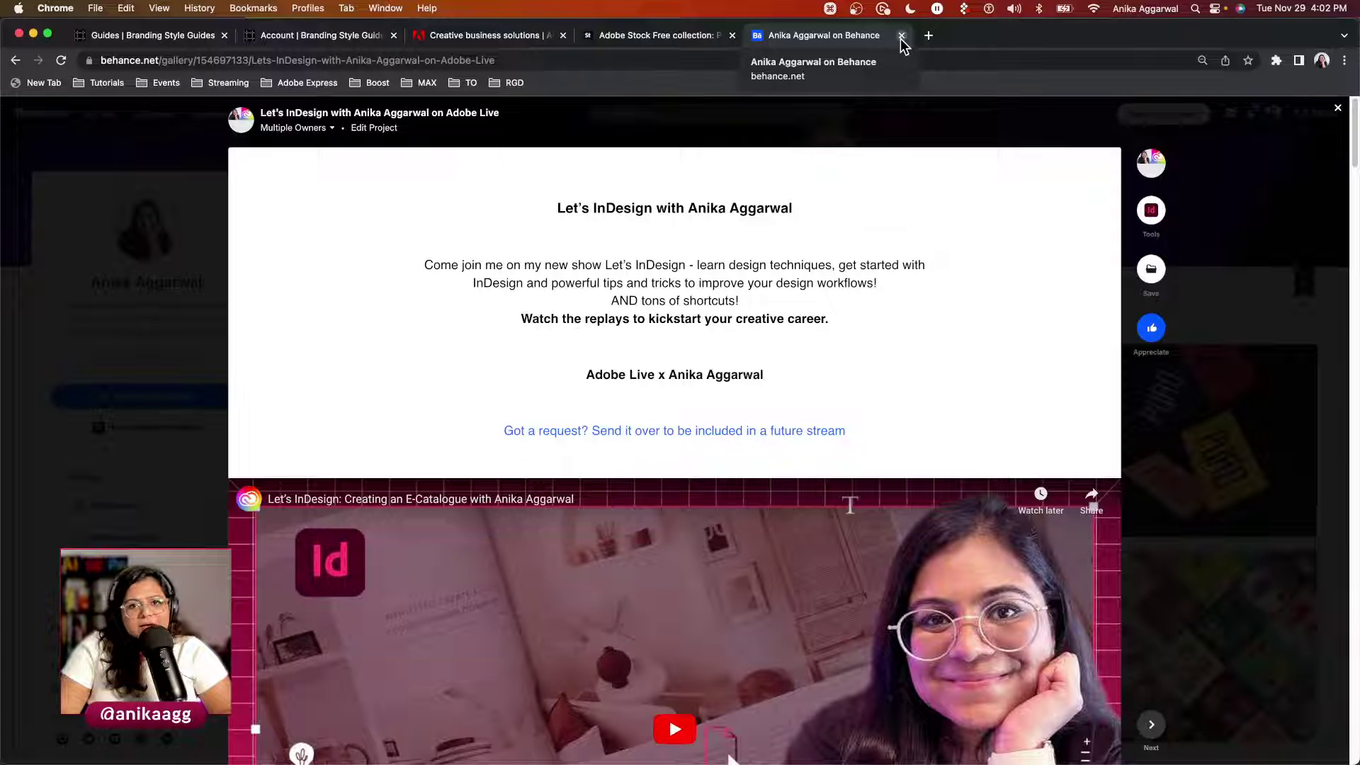
Step: Search Behance for "brand style guide" in a new browser tab and look over the project results
left_click(157, 35)
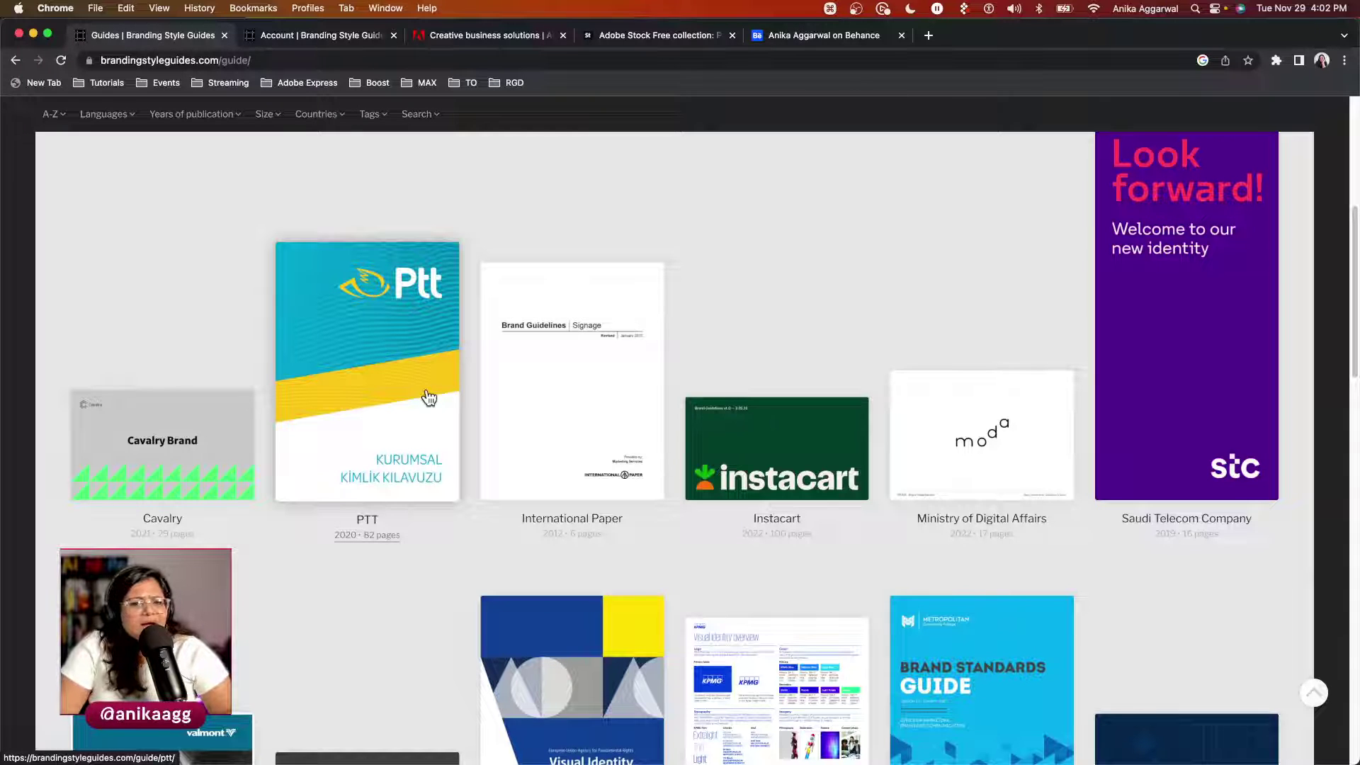
left_click(928, 35)
type("beh")
key("Return")
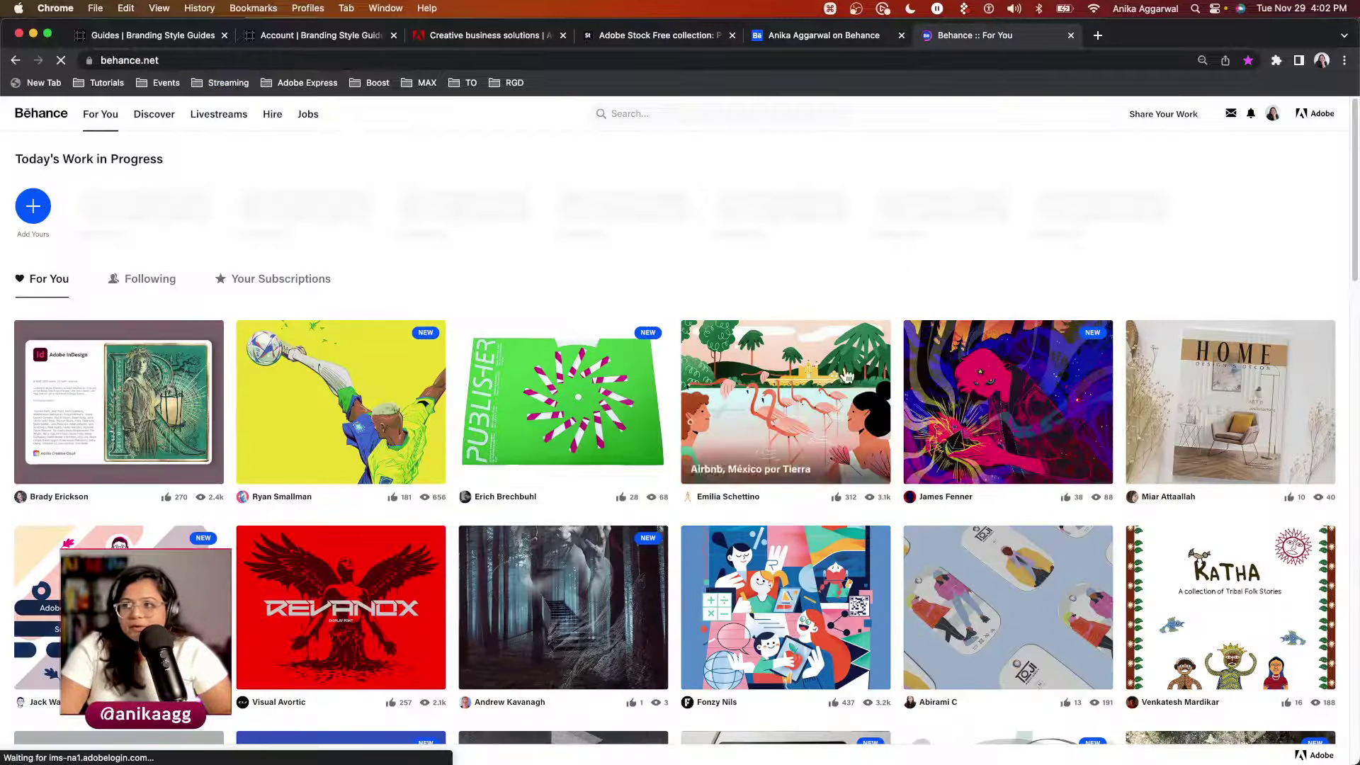
left_click(642, 111)
type("brand style")
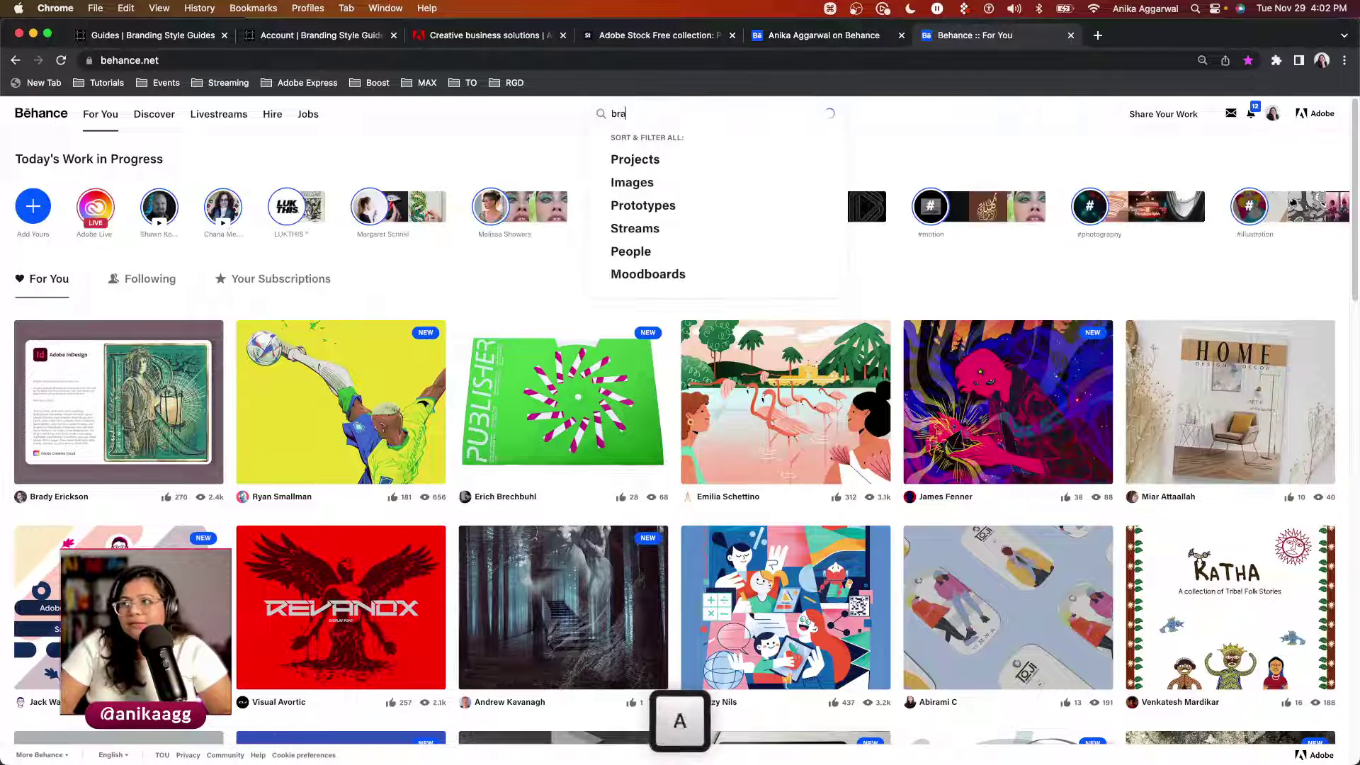
type(" guide")
key("Return")
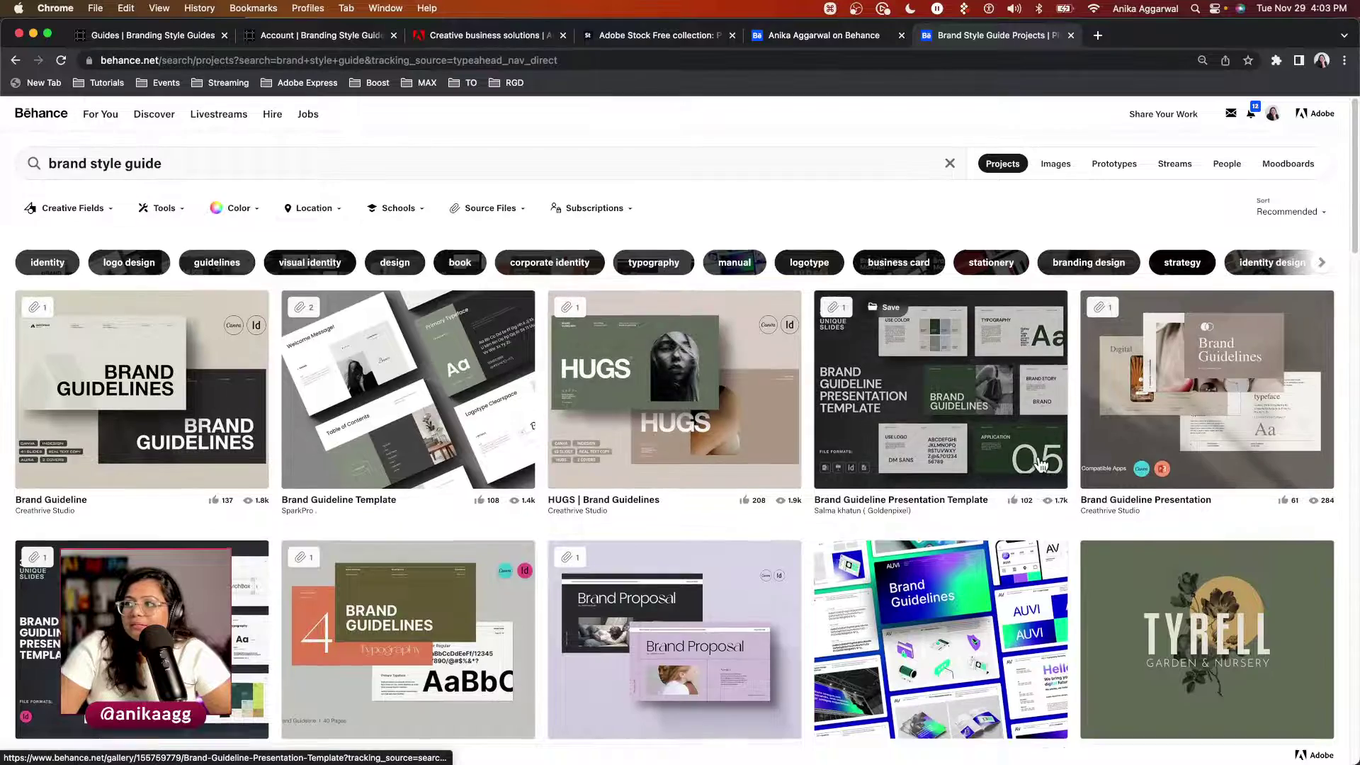
scroll(992, 425, "down", 3)
scroll(1036, 465, "down", 1)
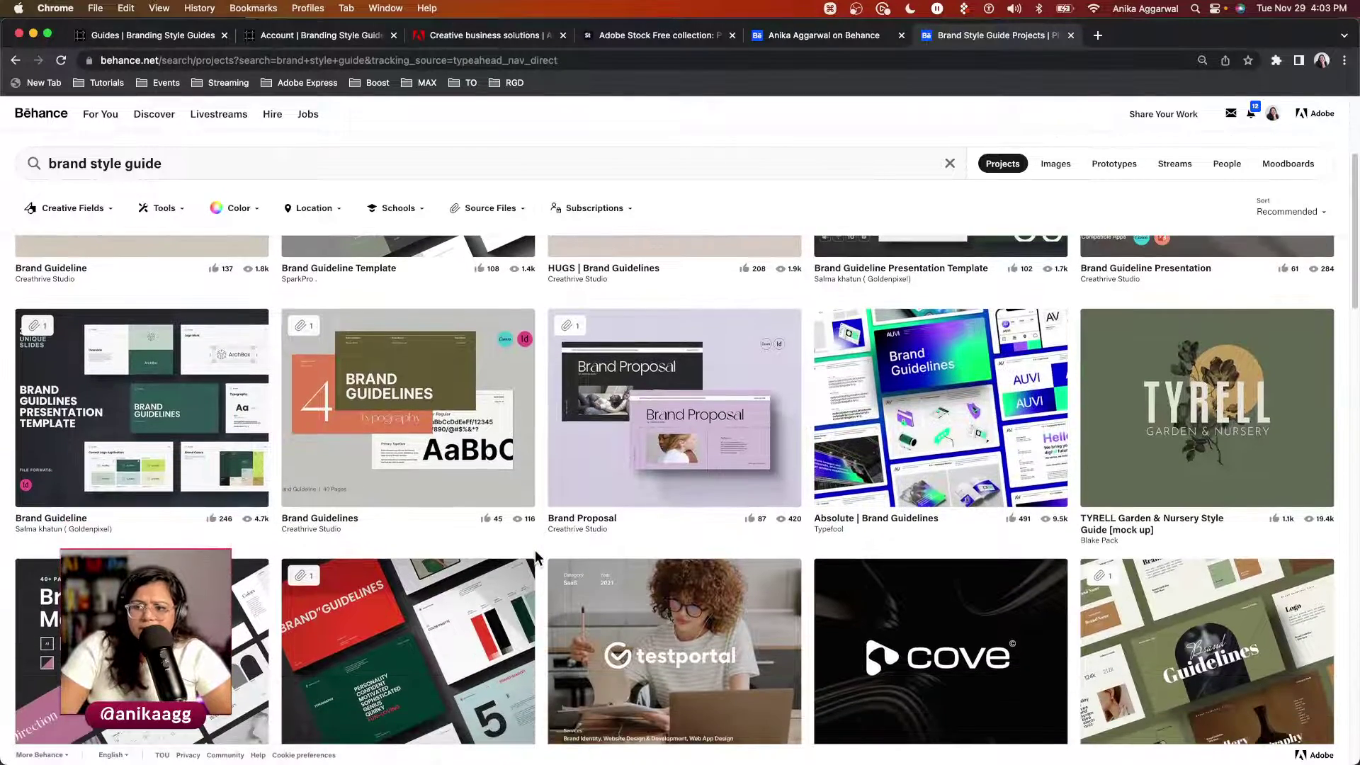
Step: Search Adobe Stock's free collection for "brand style guide", limit the results to templates and look through them
left_click(626, 39)
left_click(506, 286)
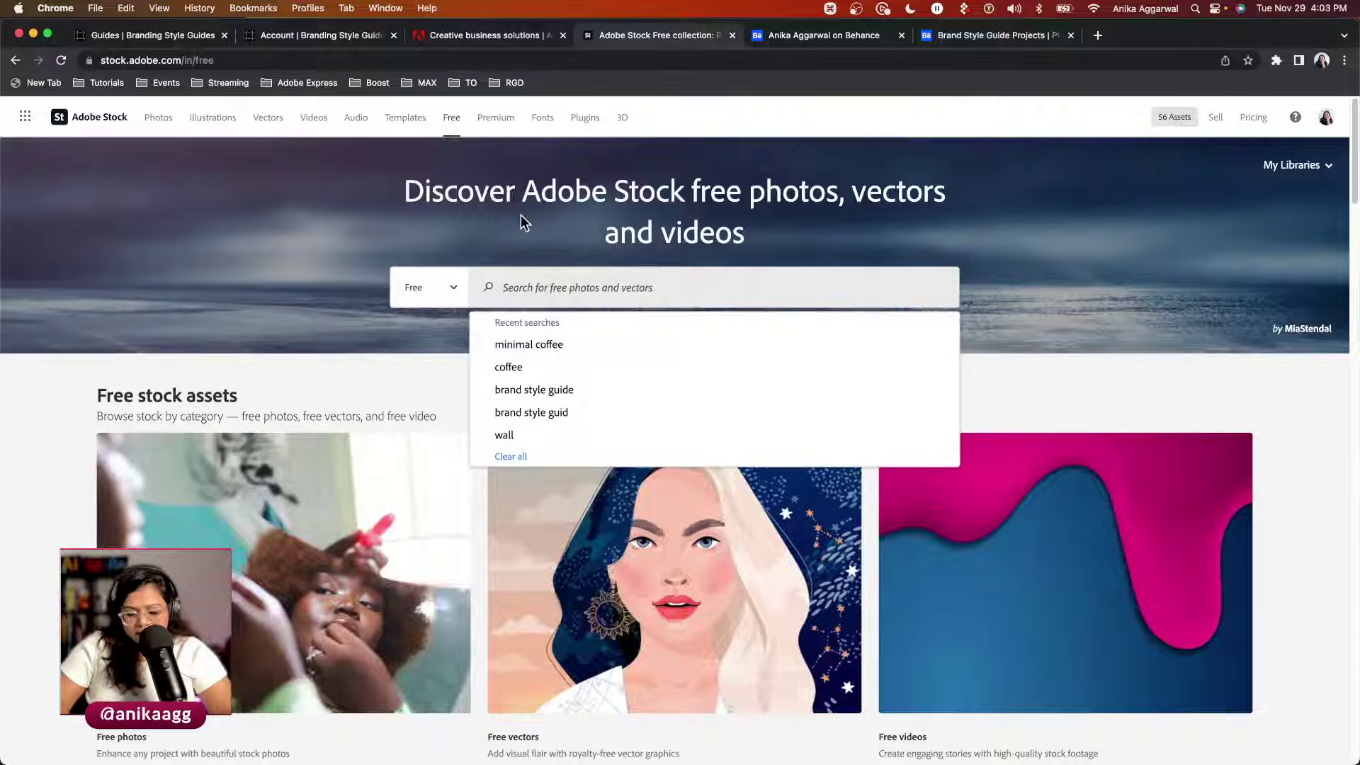
type("brand style guide")
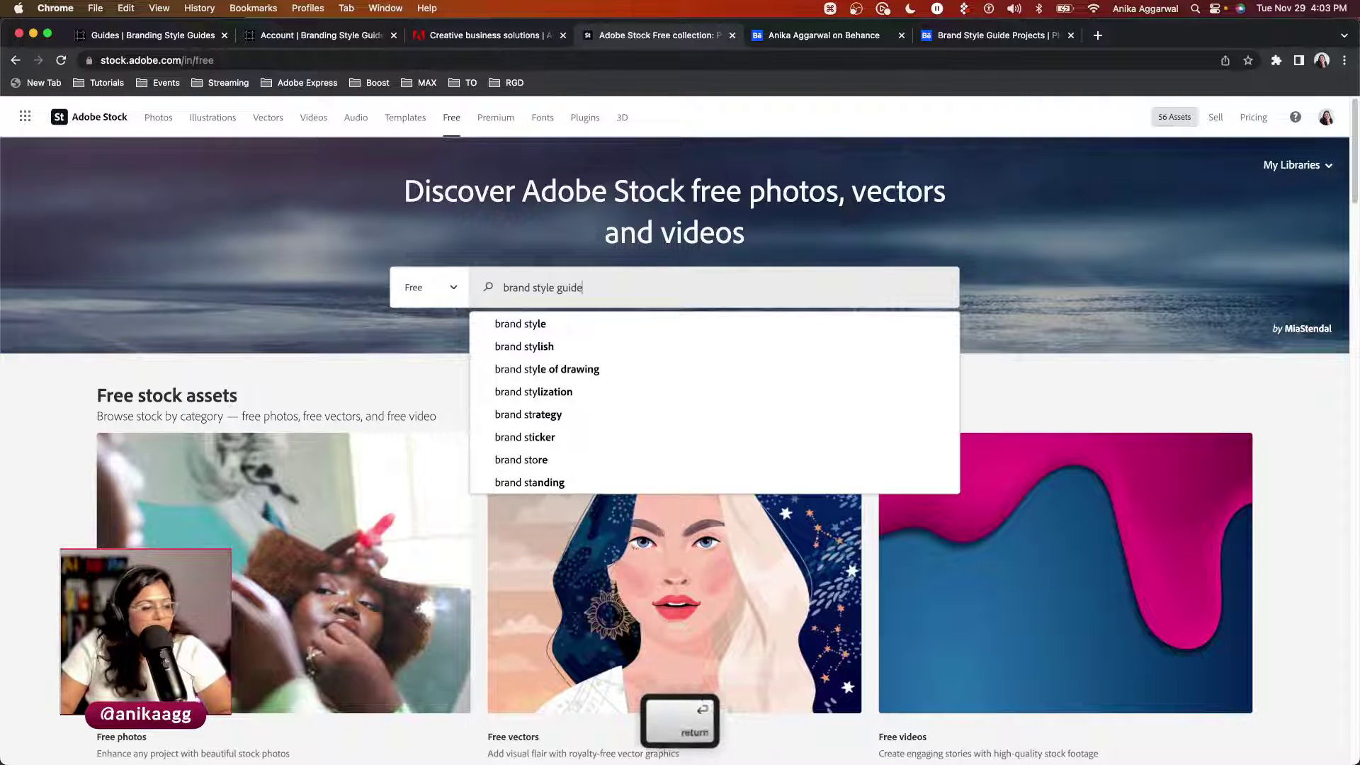
key("Return")
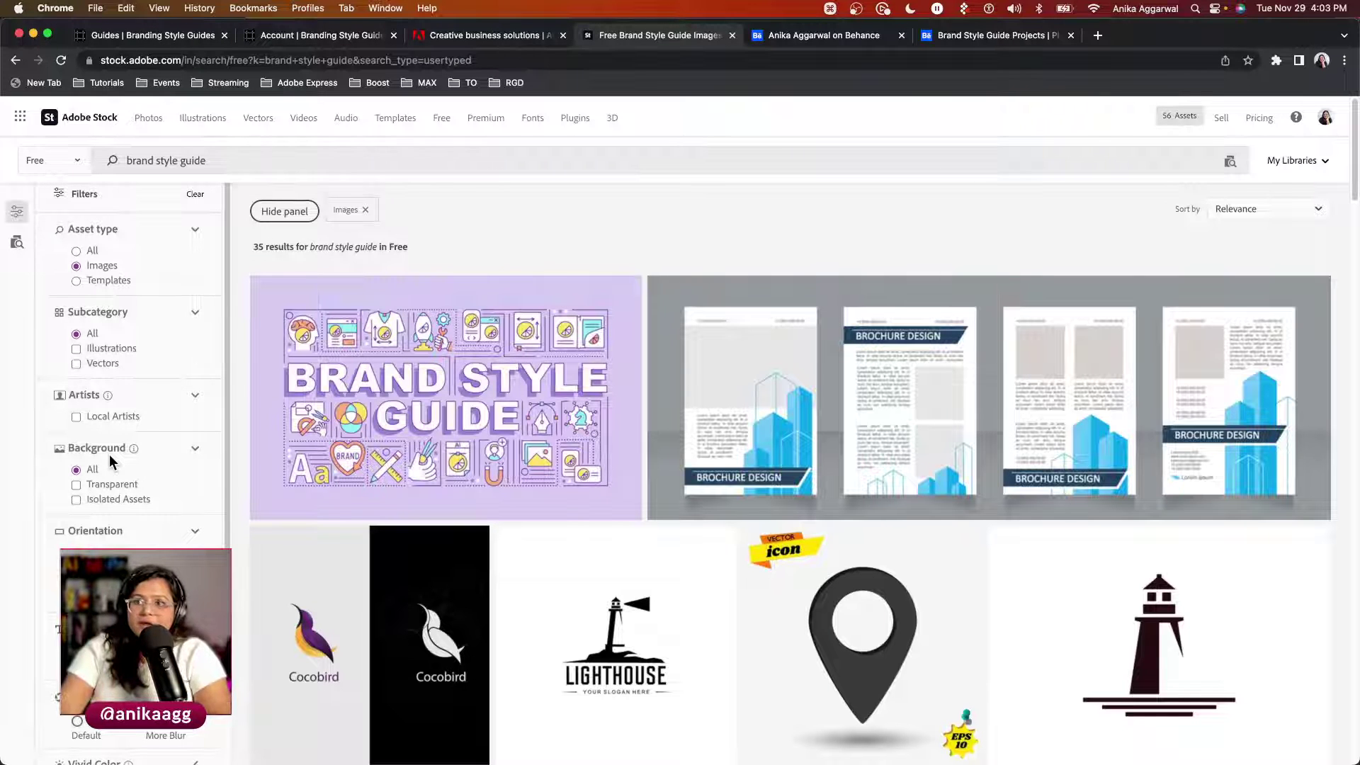
left_click(76, 282)
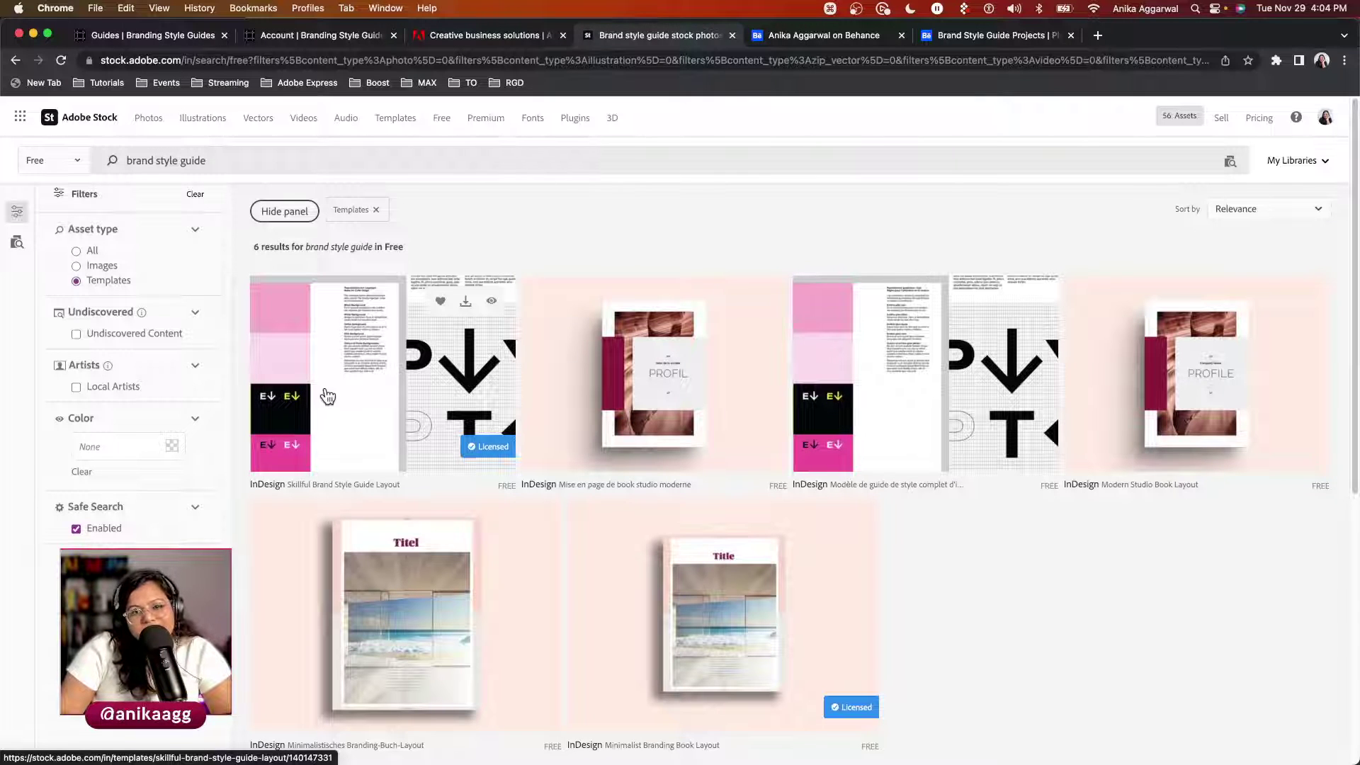
scroll(340, 396, "down", 6)
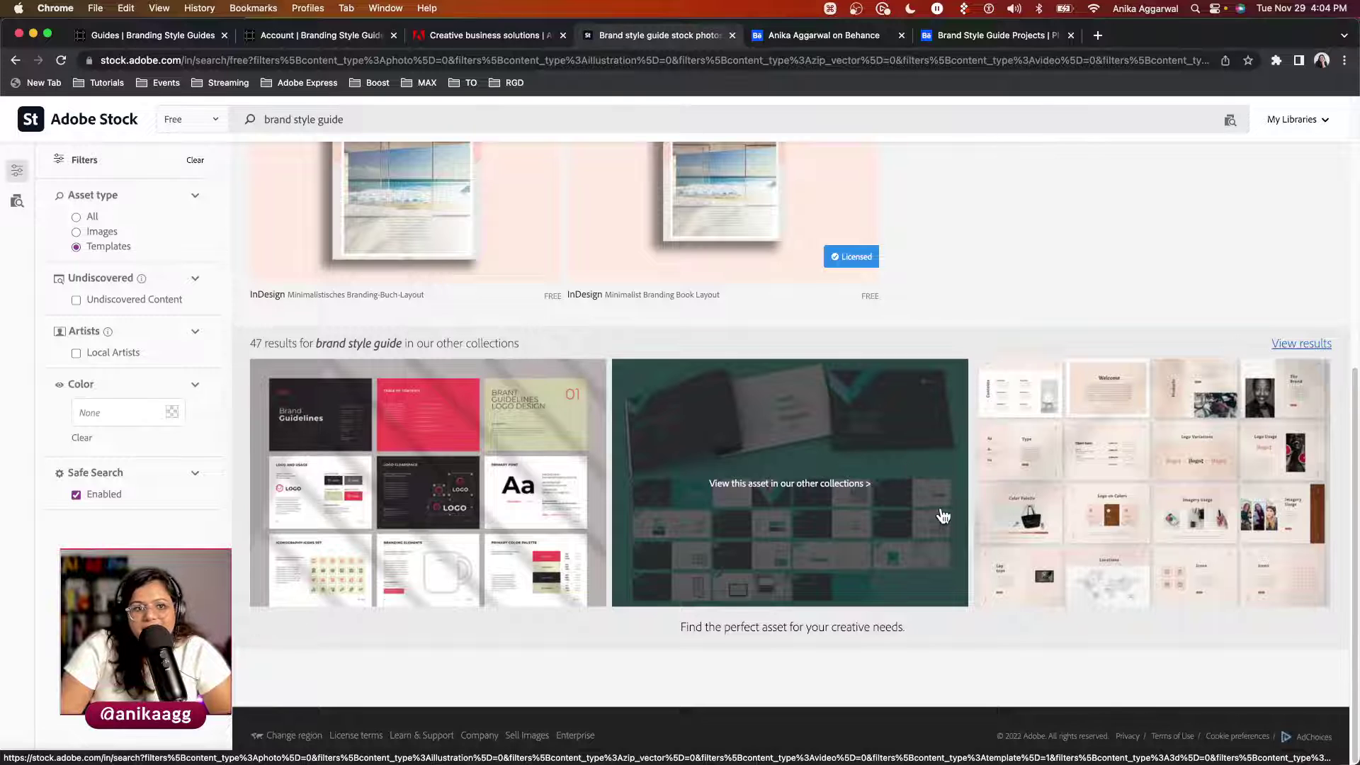
Step: Return to the Branding Style Guides directory page
left_click(202, 38)
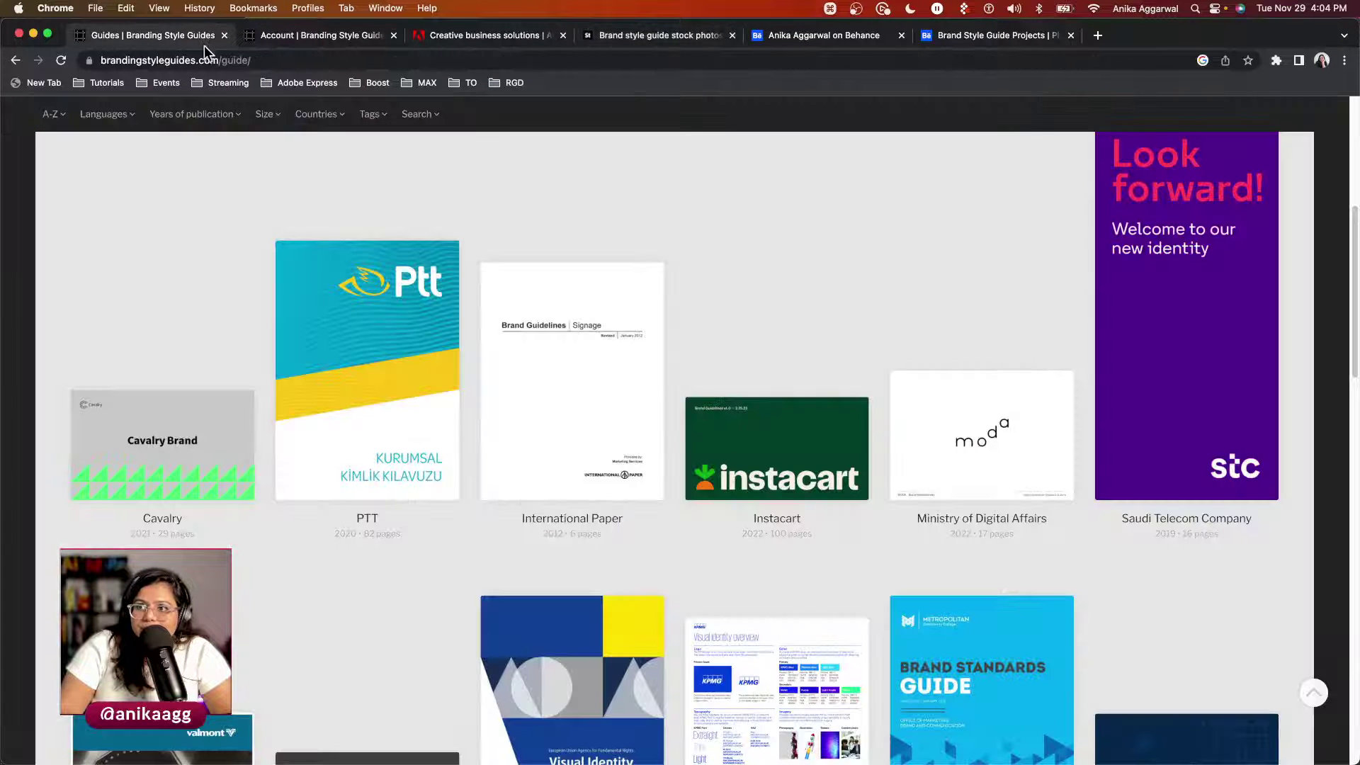
mouse_move(388, 758)
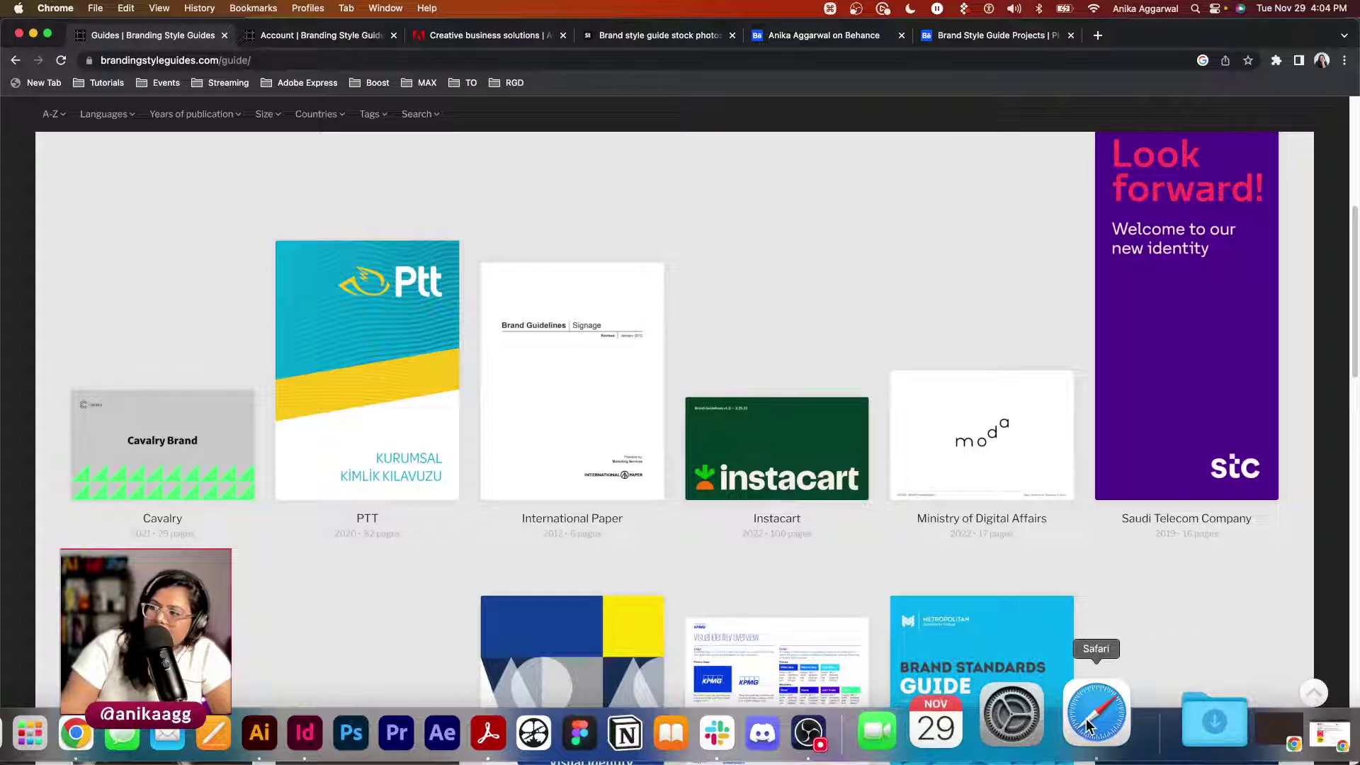
left_click(1096, 715)
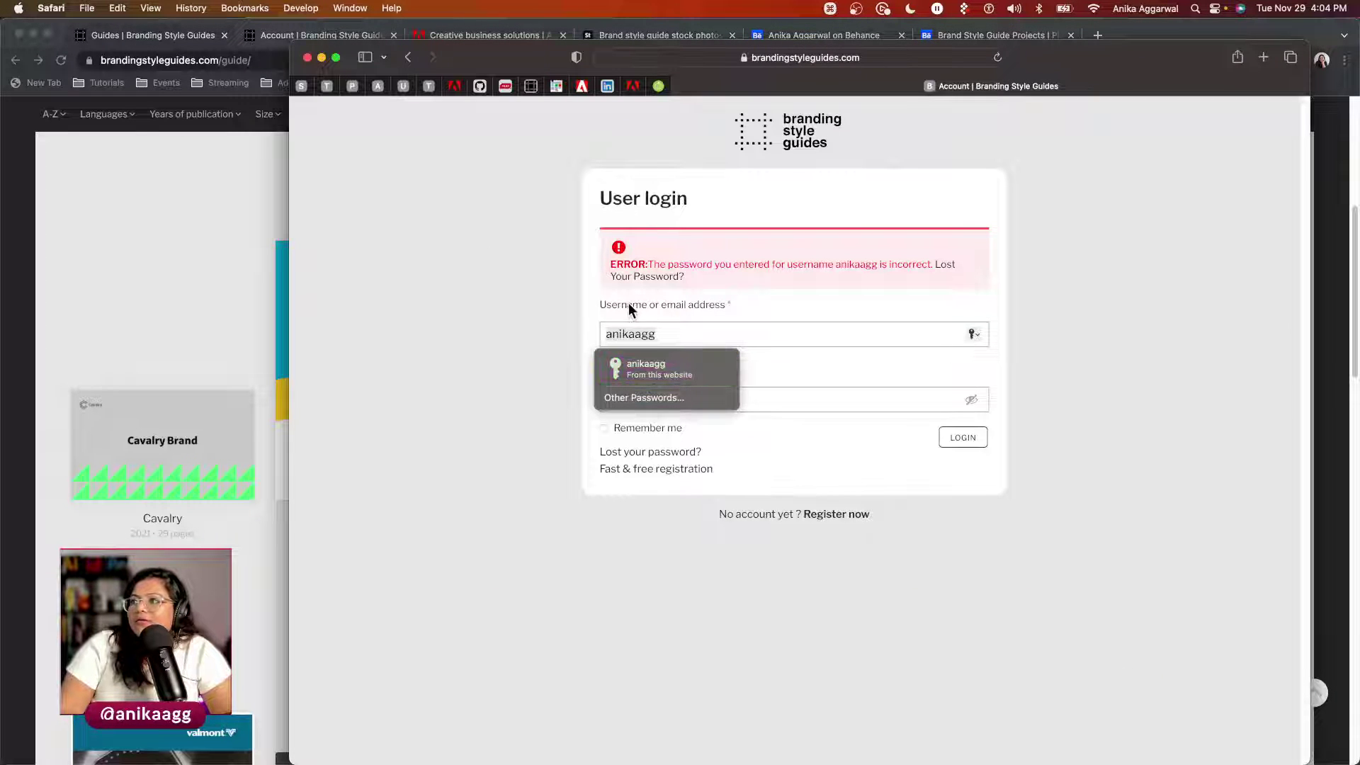
left_click(307, 58)
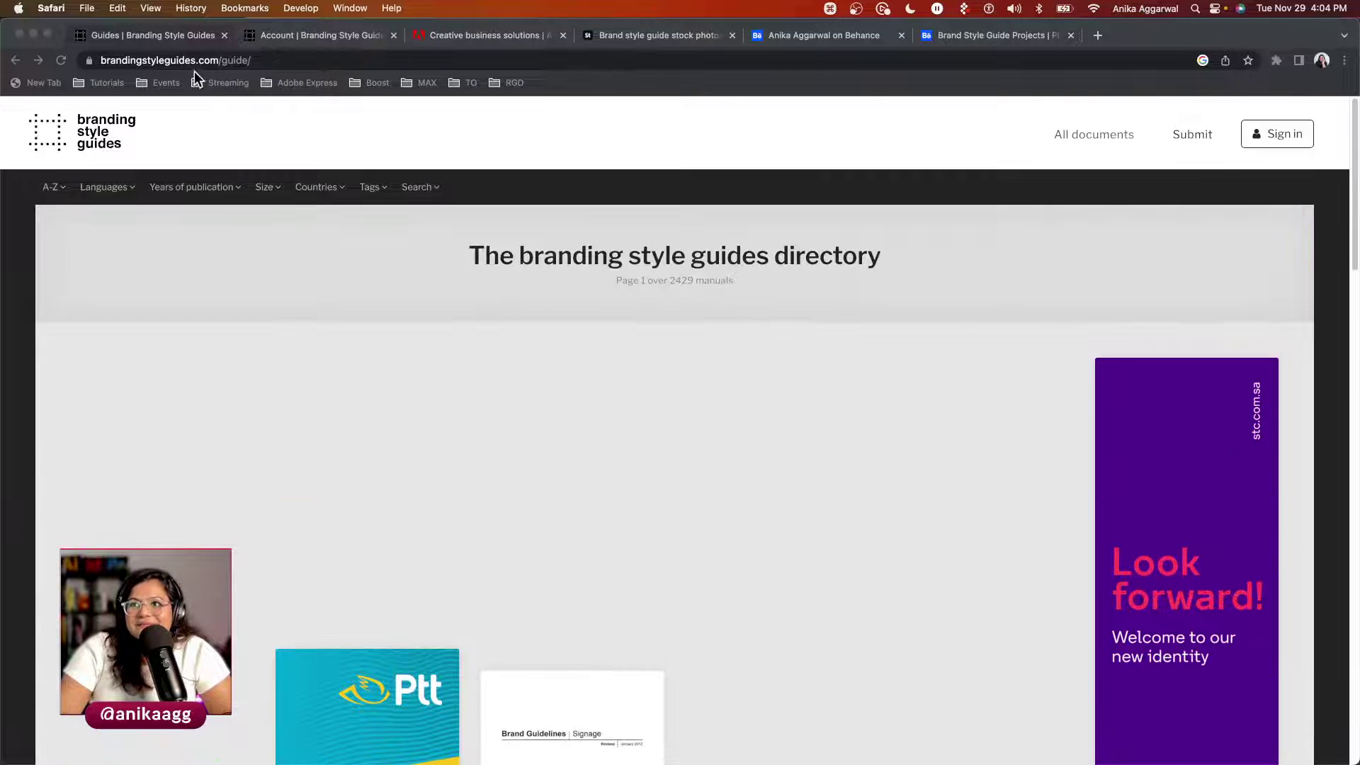
Step: Highlight the directory's web address, browse the listed brand manuals and open the Olympic design guidelines entry
left_click(189, 62)
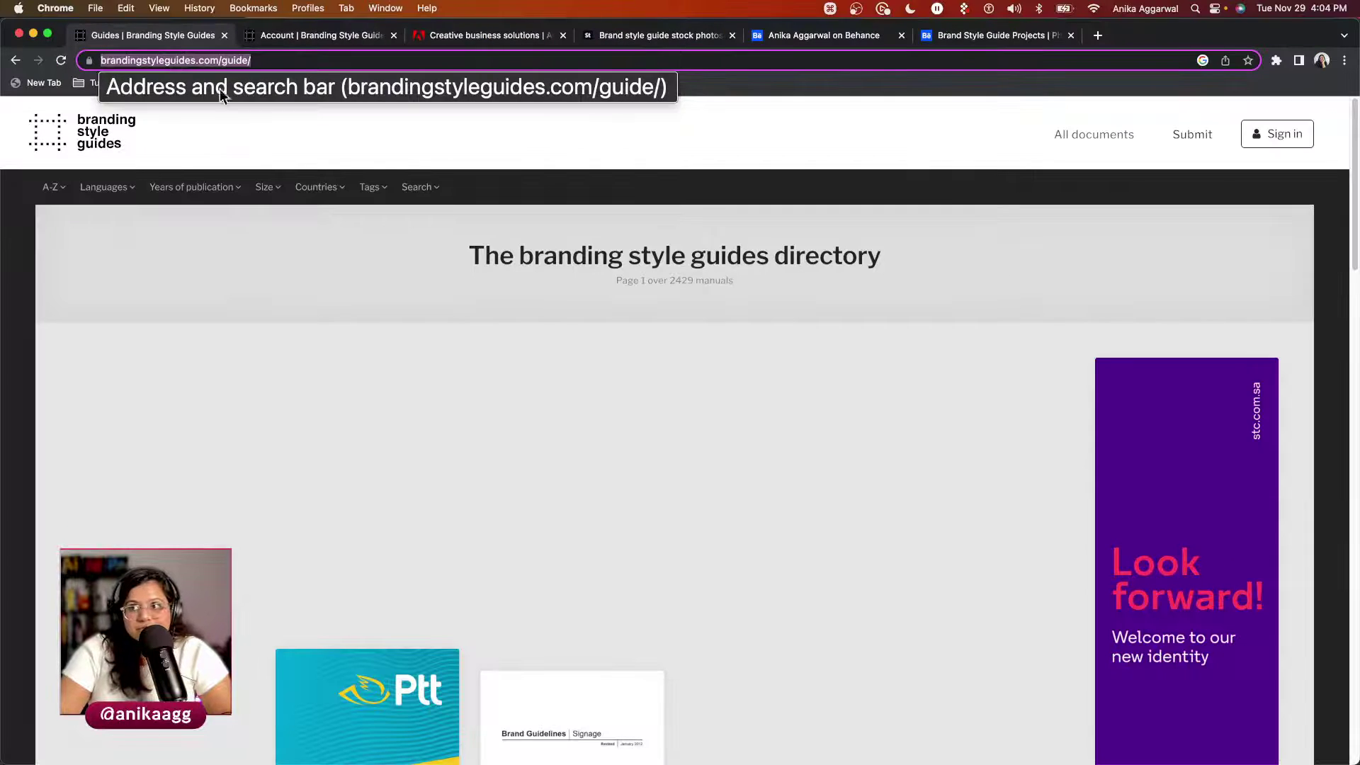
left_click(329, 161)
scroll(478, 499, "down", 2)
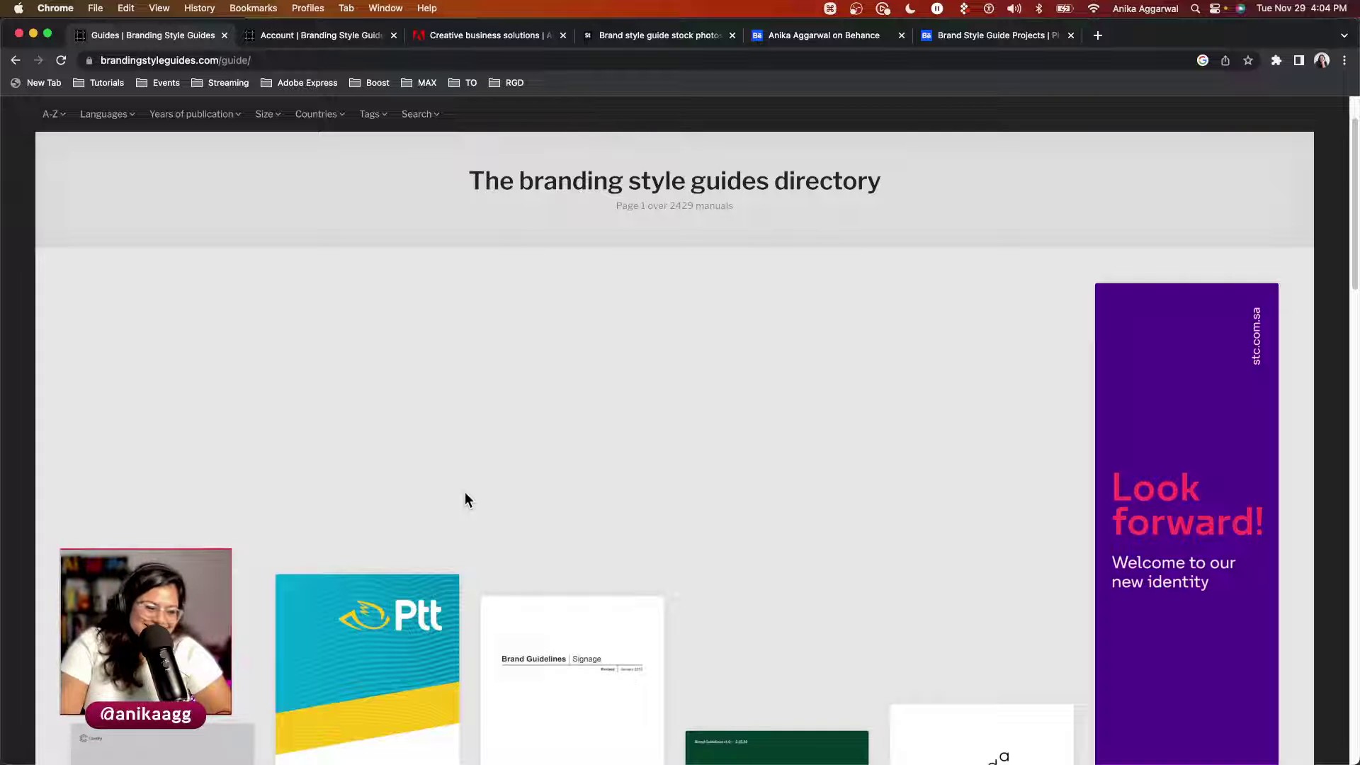
scroll(465, 496, "down", 3)
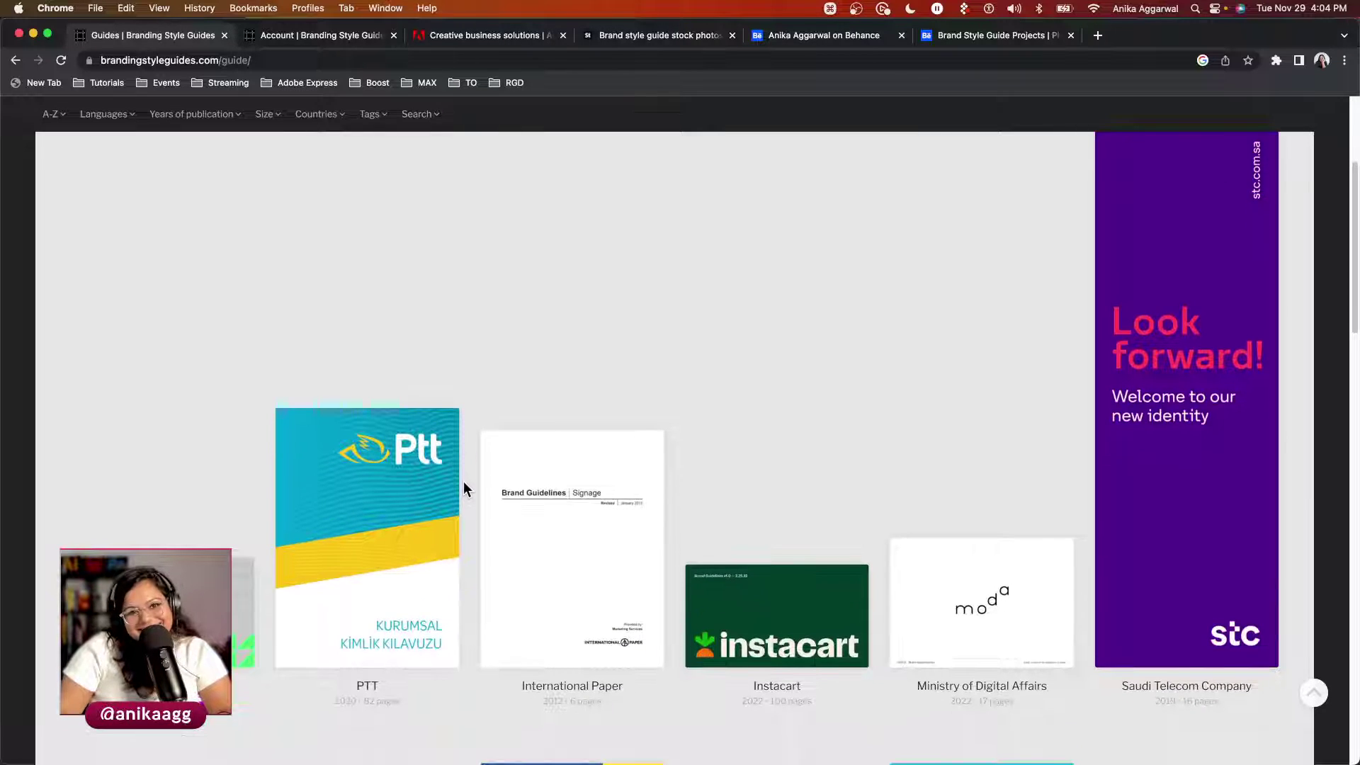
scroll(487, 505, "down", 5)
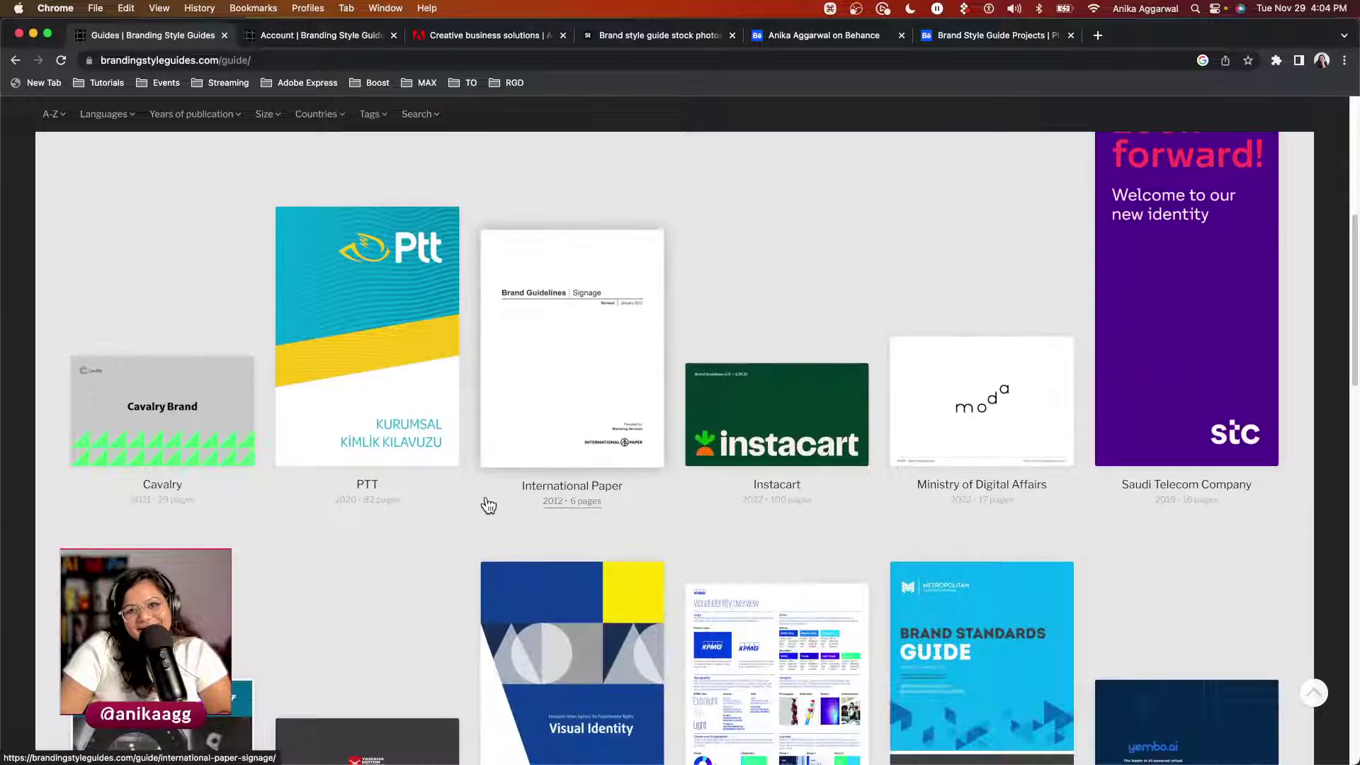
scroll(488, 505, "down", 1)
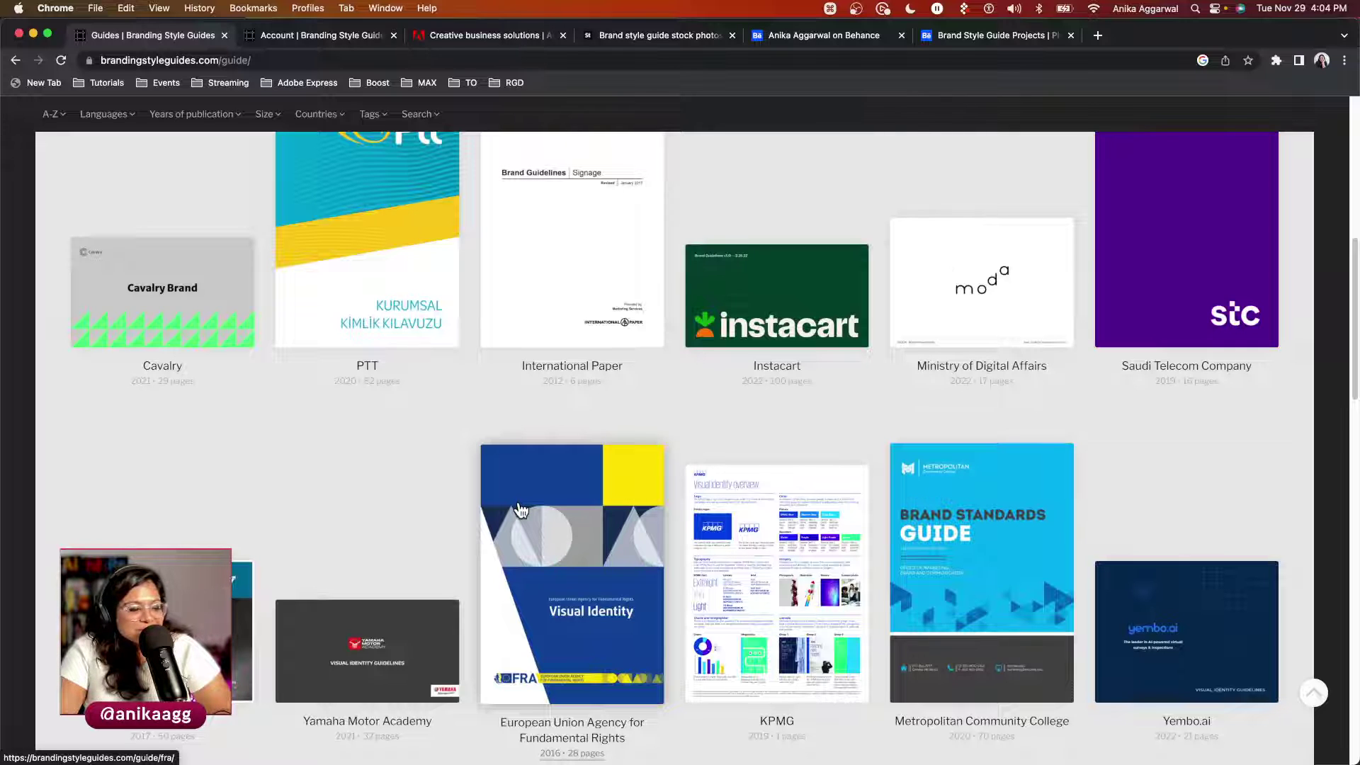
scroll(525, 523, "down", 5)
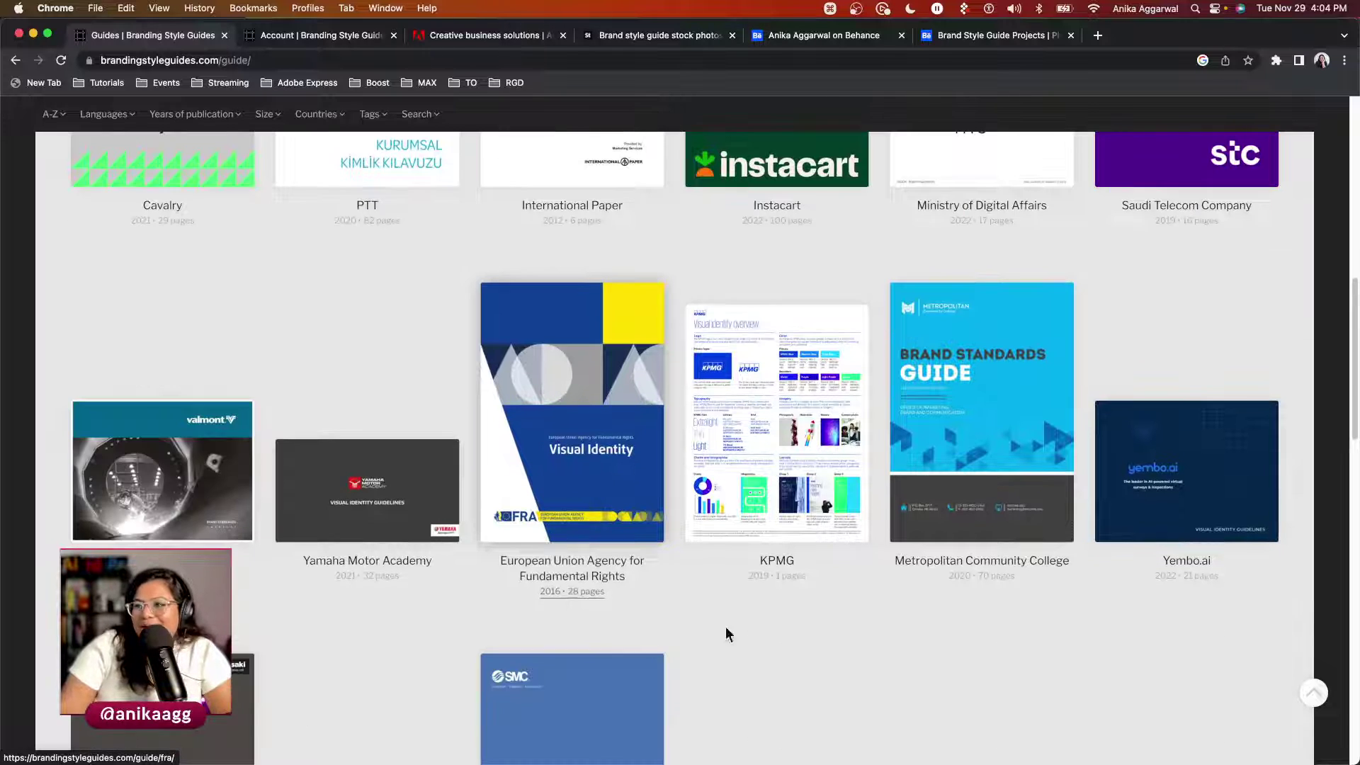
scroll(512, 540, "down", 4)
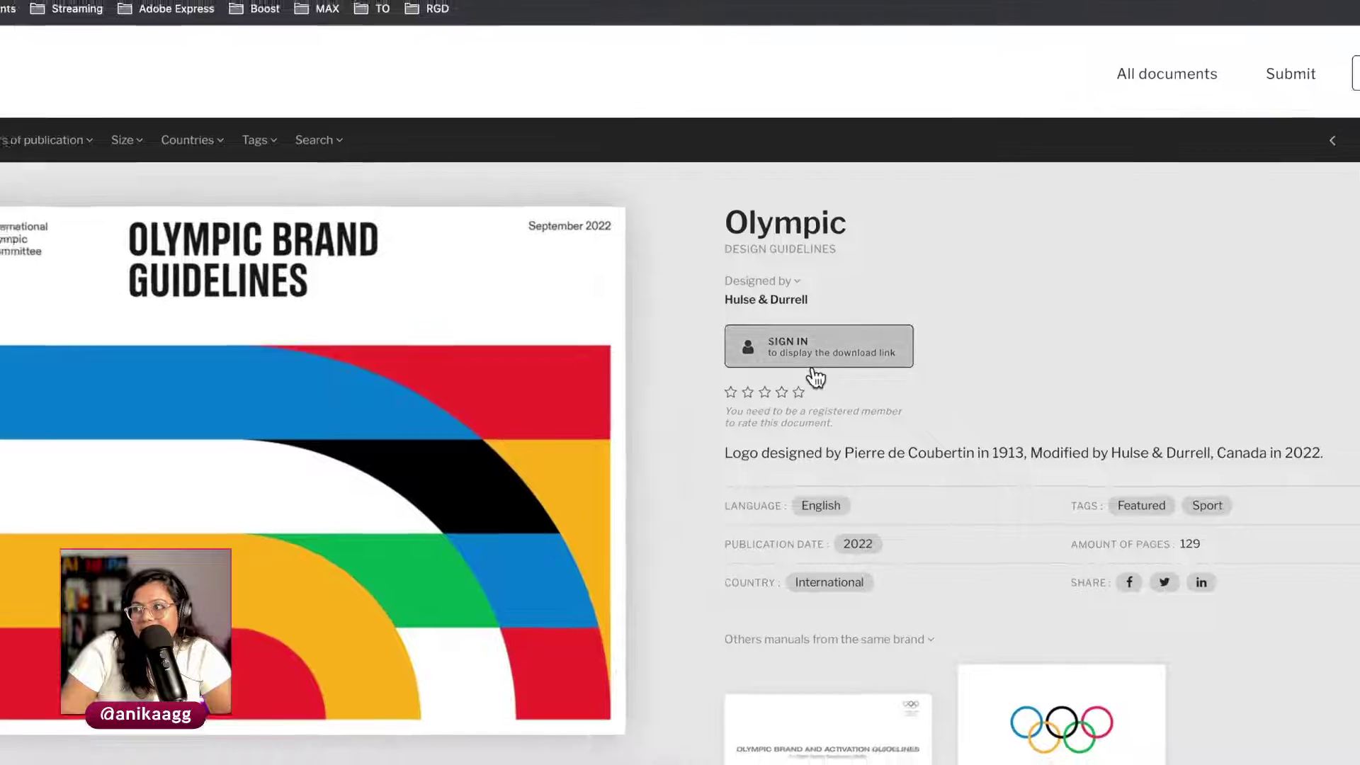
key("super")
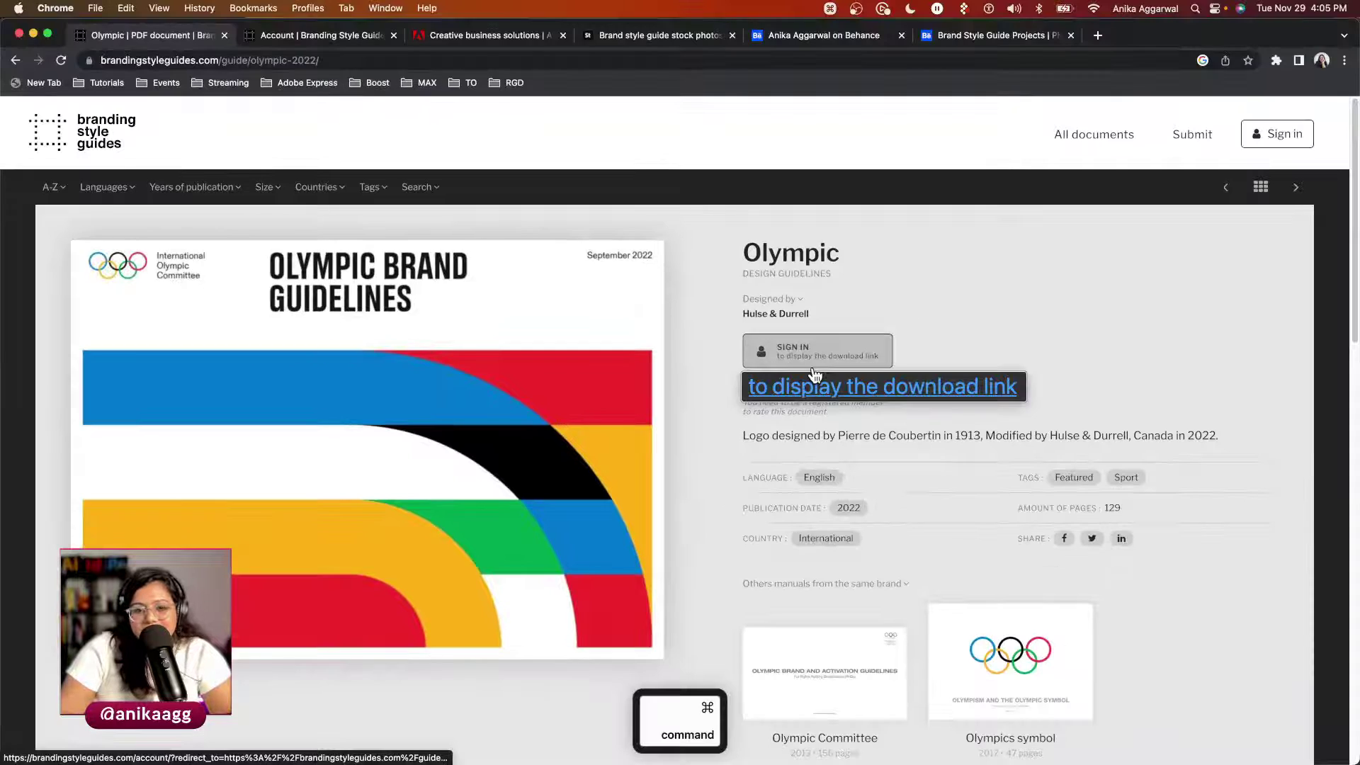
Step: Go back to the guides directory and open the Instacart design guidelines entry
left_click(17, 62)
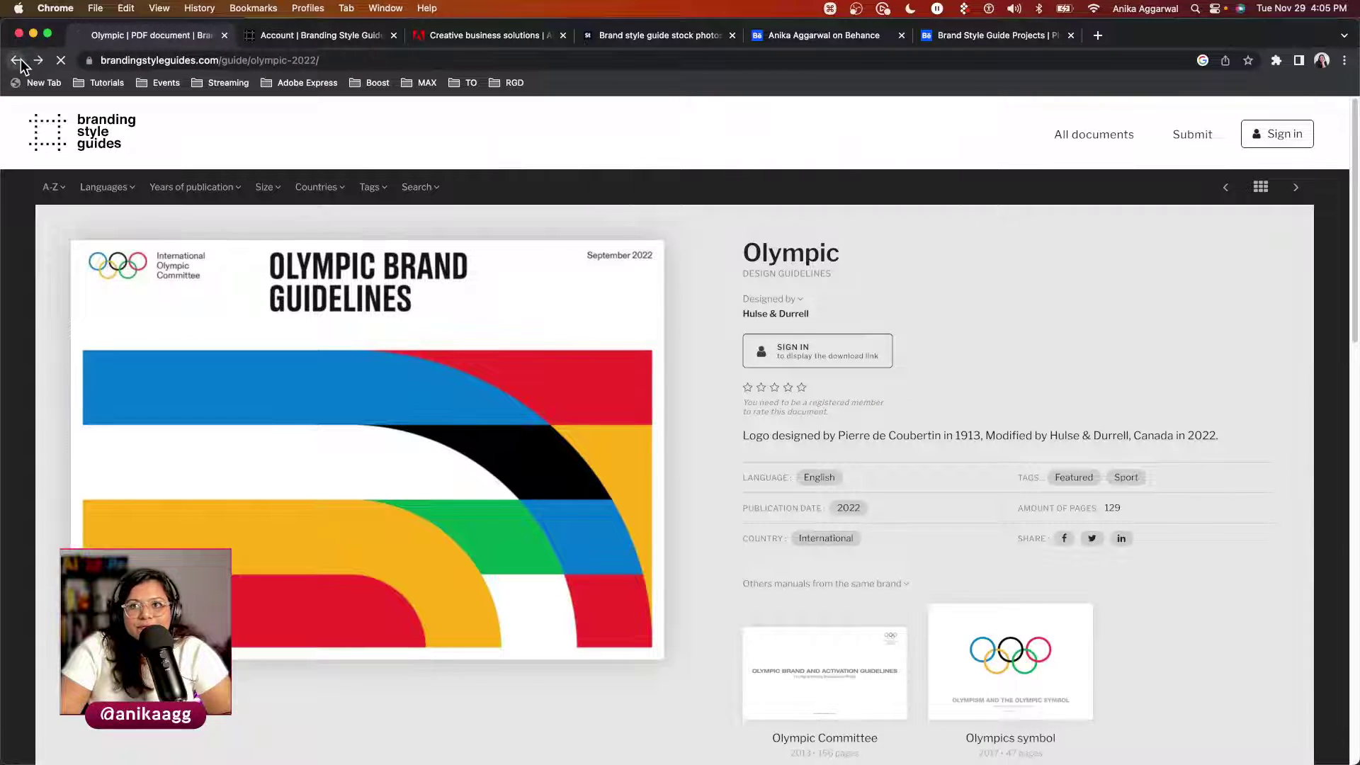
scroll(527, 406, "up", 10)
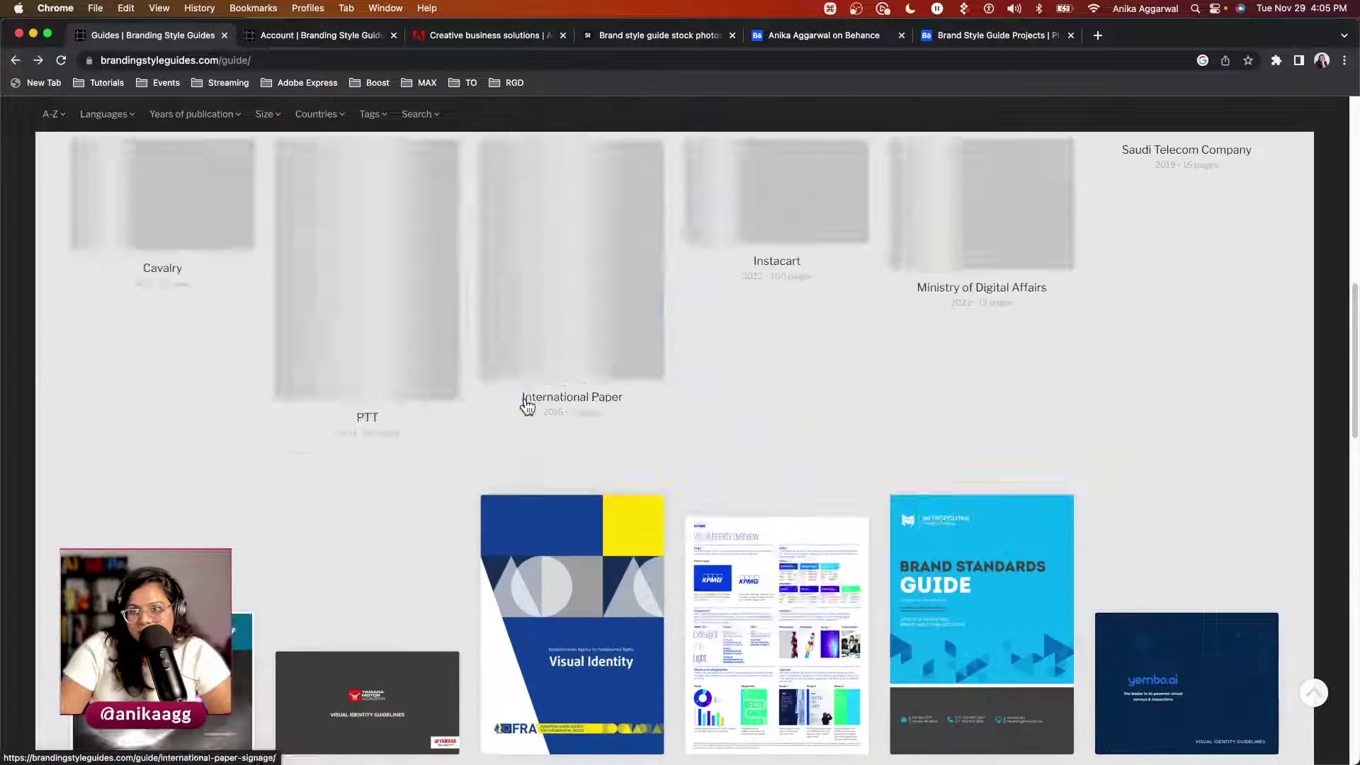
scroll(528, 406, "up", 5)
scroll(542, 415, "down", 3)
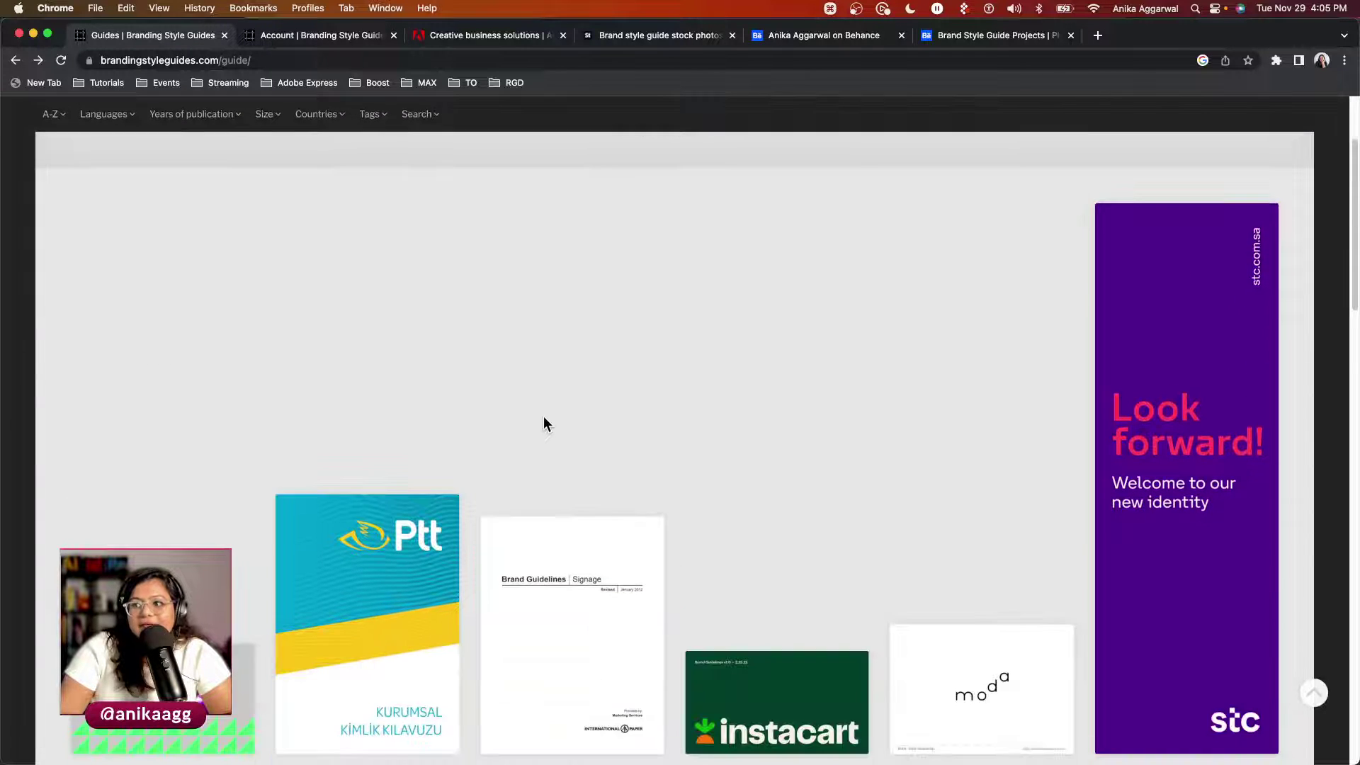
scroll(543, 415, "down", 3)
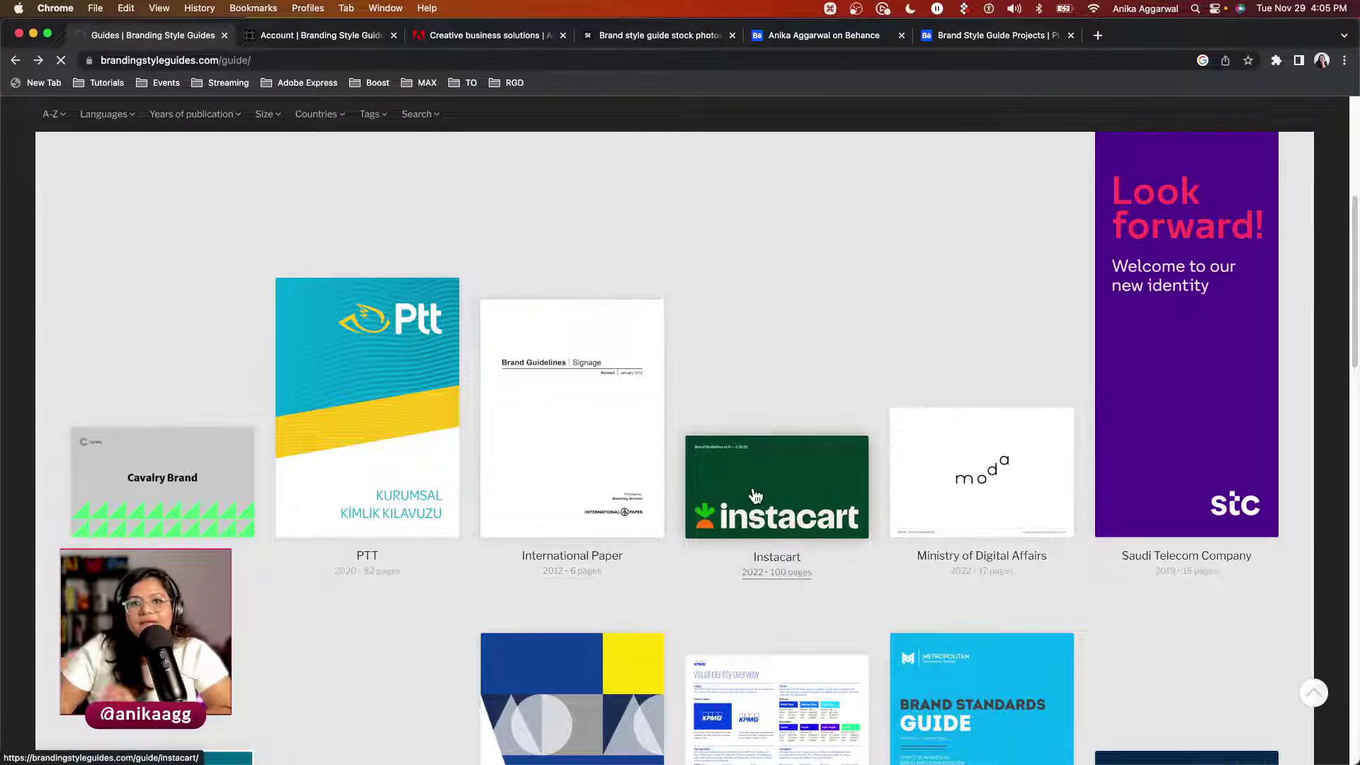
left_click(756, 495)
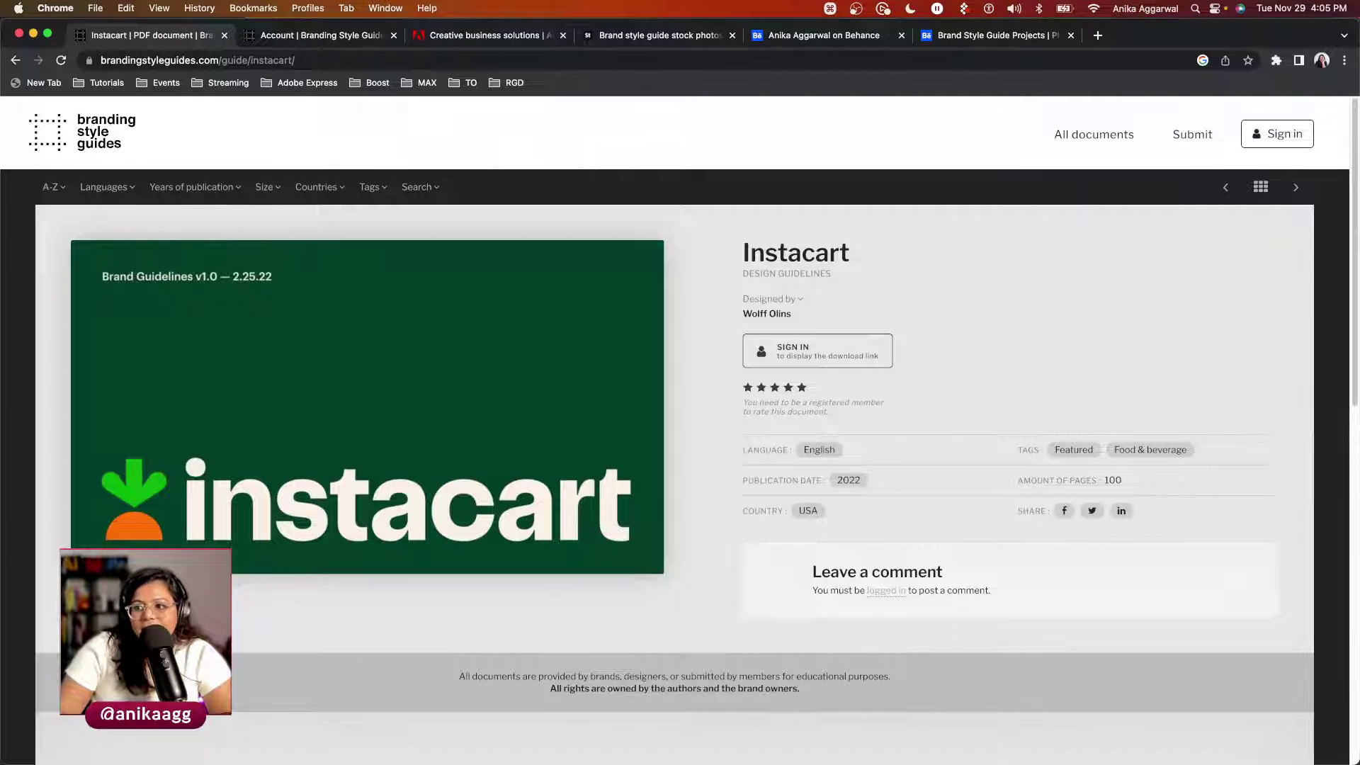
Step: Switch to Adobe Illustrator 2023 with the Bravecat Coffee logo artwork
mouse_move(436, 716)
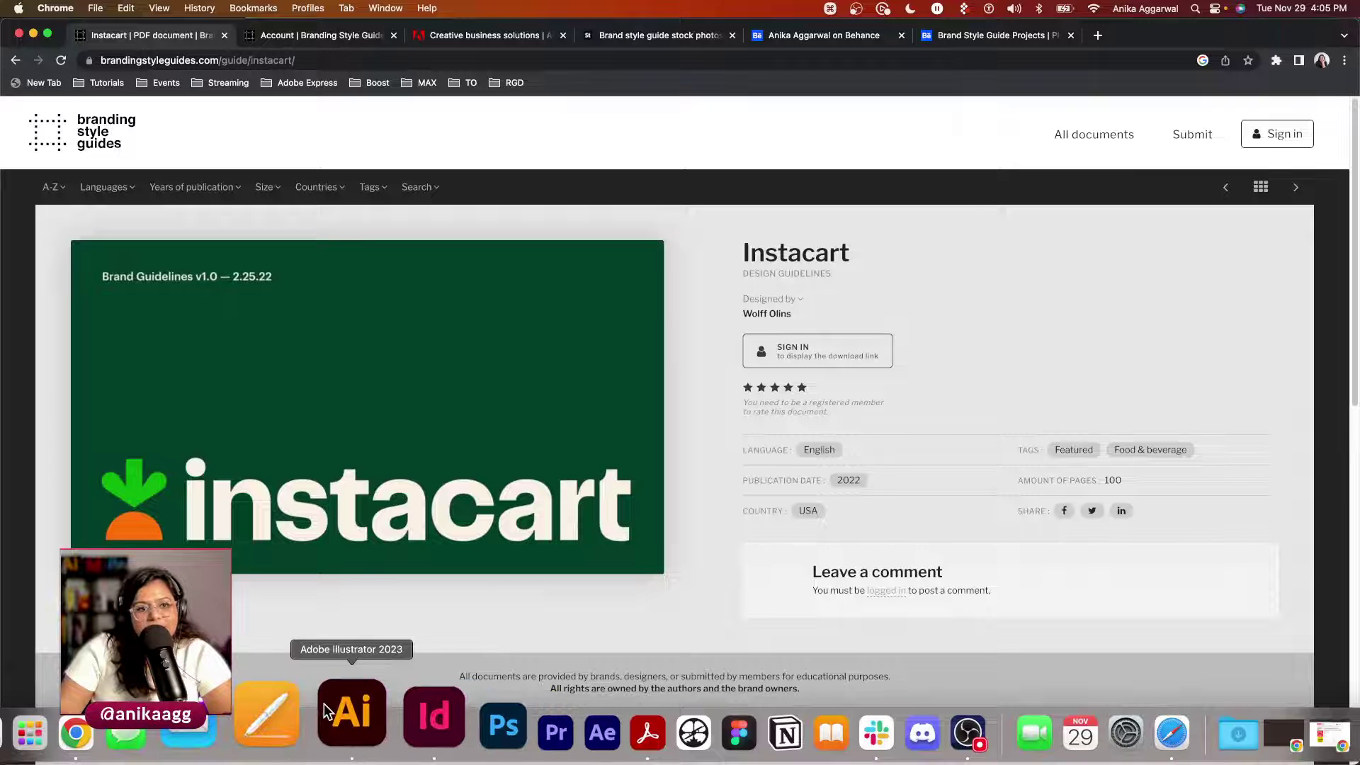
left_click(328, 711)
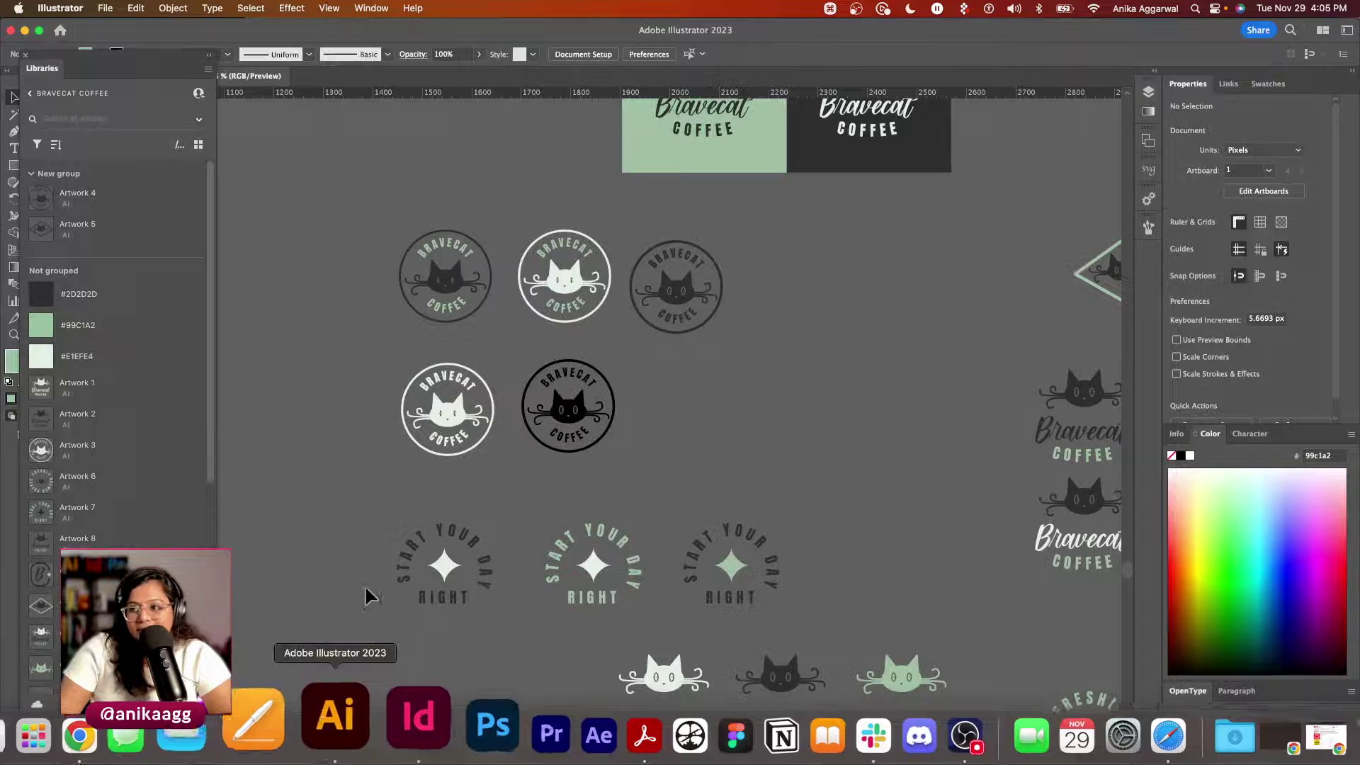
Step: Switch to Chrome and open the red and green Brand Guidelines project from the Behance "brand style guide" search results
left_click(165, 737)
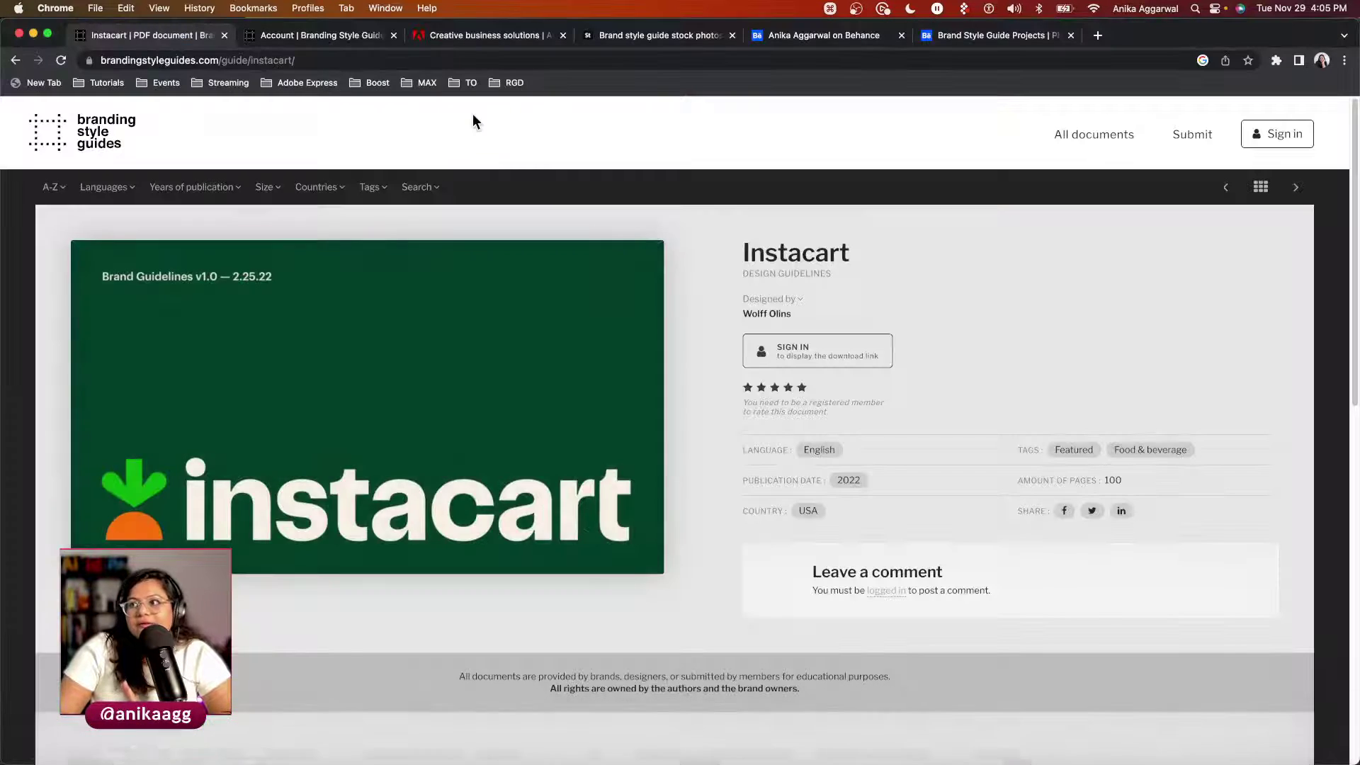
left_click(822, 34)
left_click(988, 35)
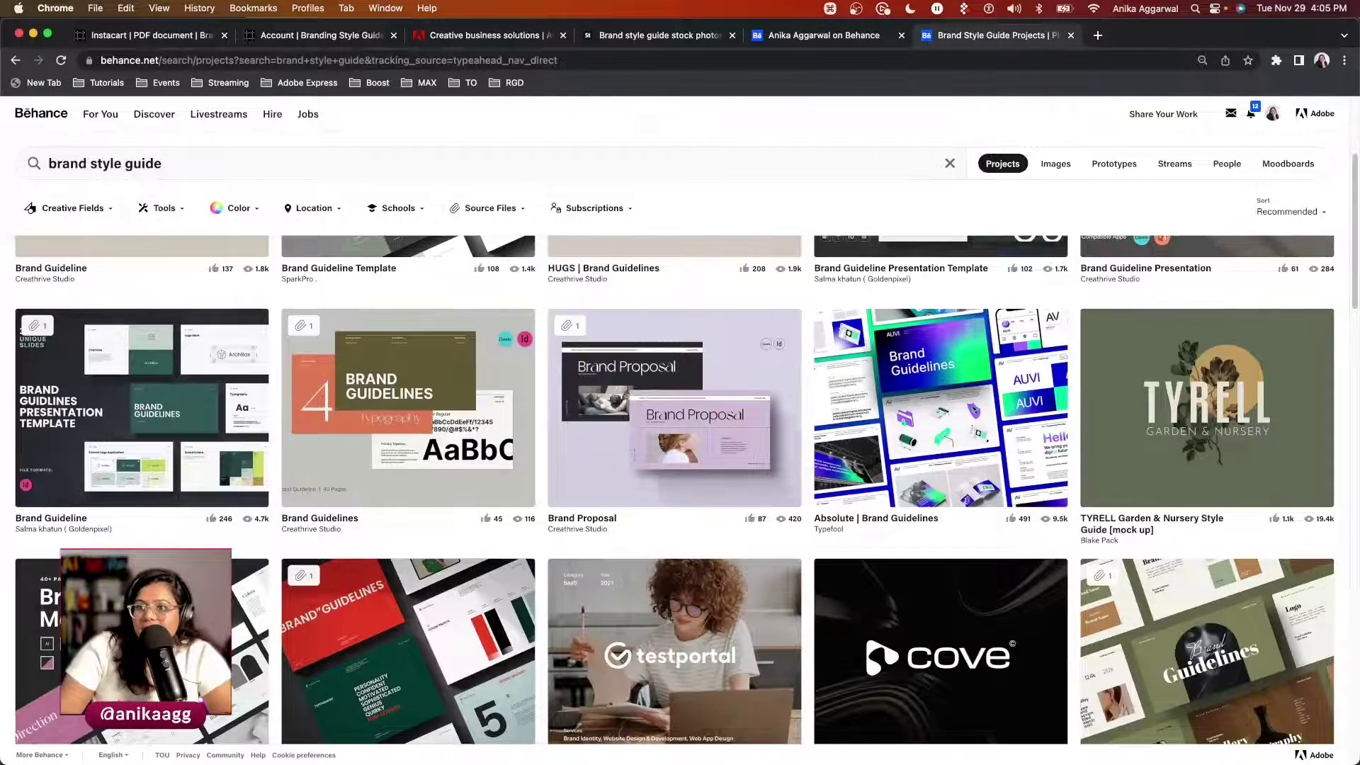
scroll(476, 623, "down", 2)
left_click(476, 610)
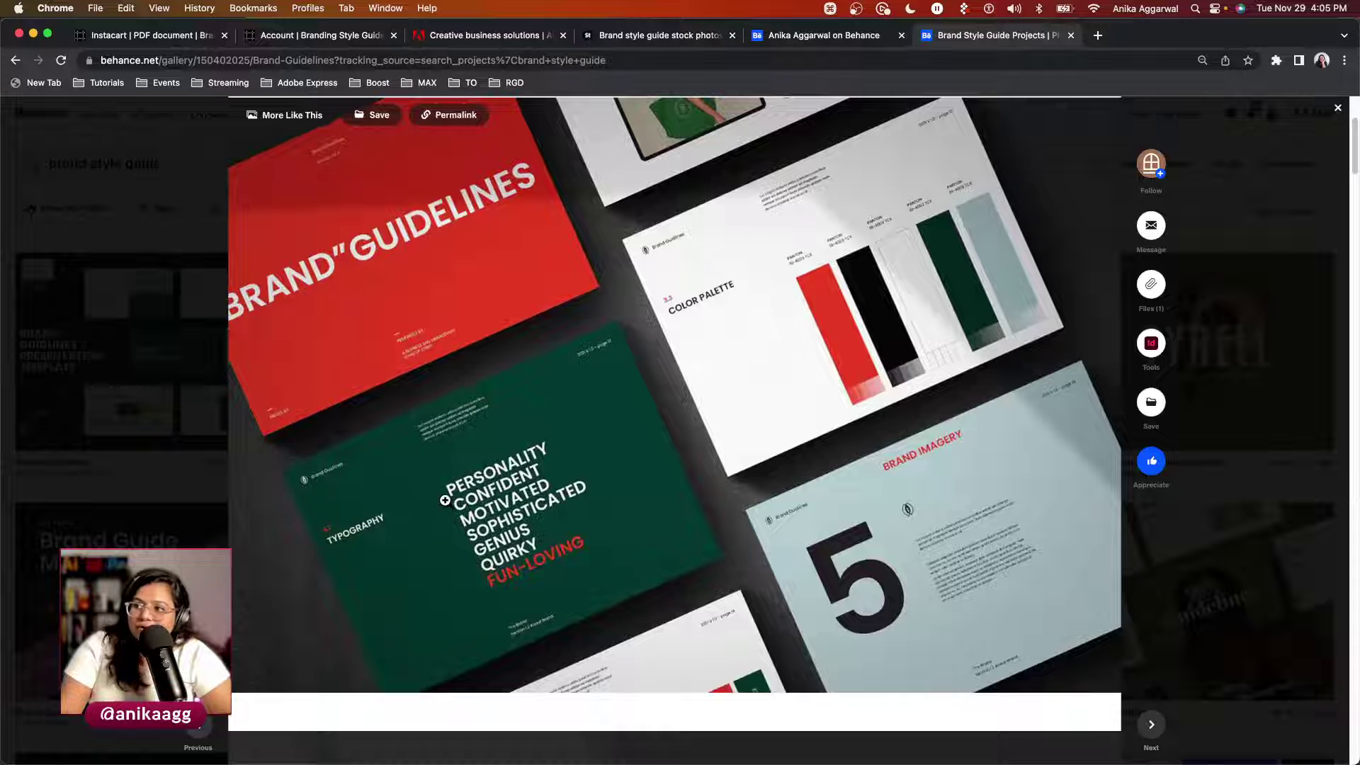
Step: Examine the project's sample pages for color palette, typography, primary logo and logo clear space layouts
scroll(443, 508, "down", 3)
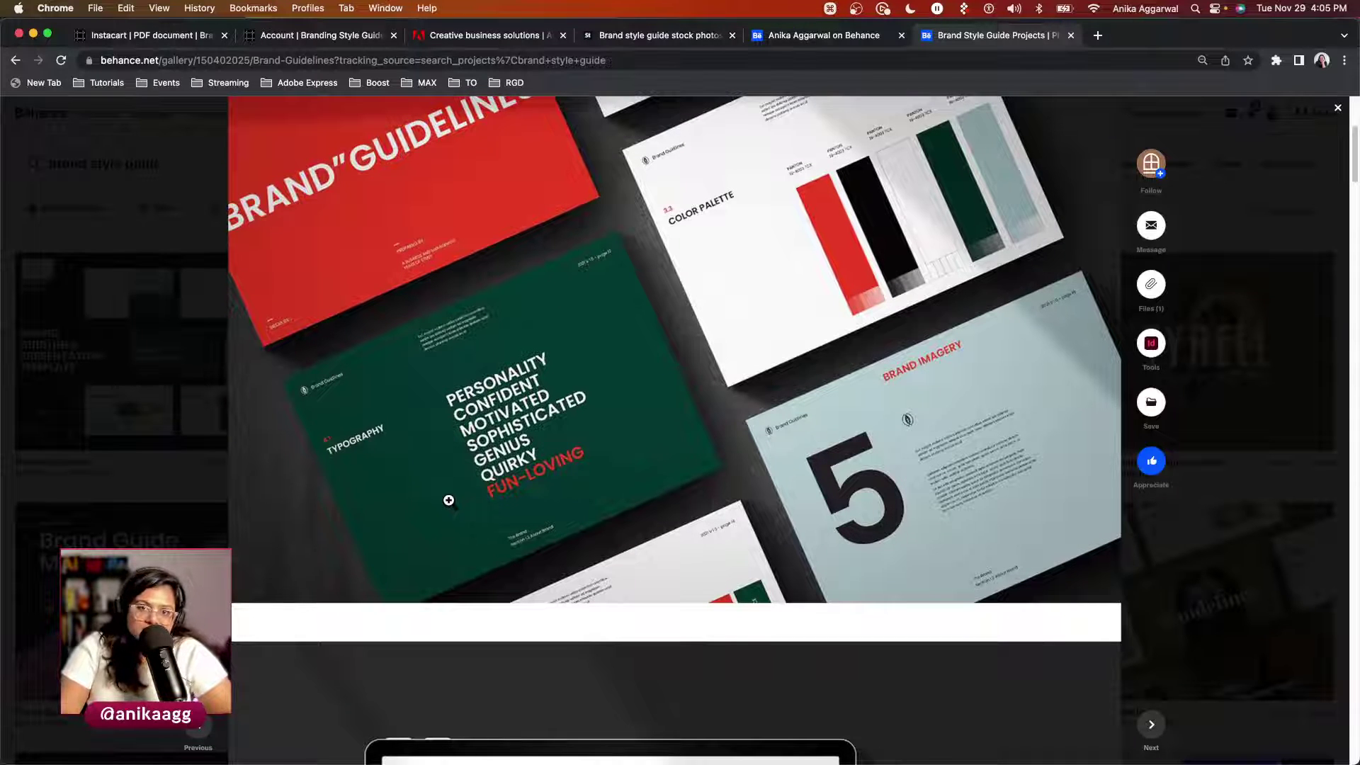
scroll(450, 496, "down", 15)
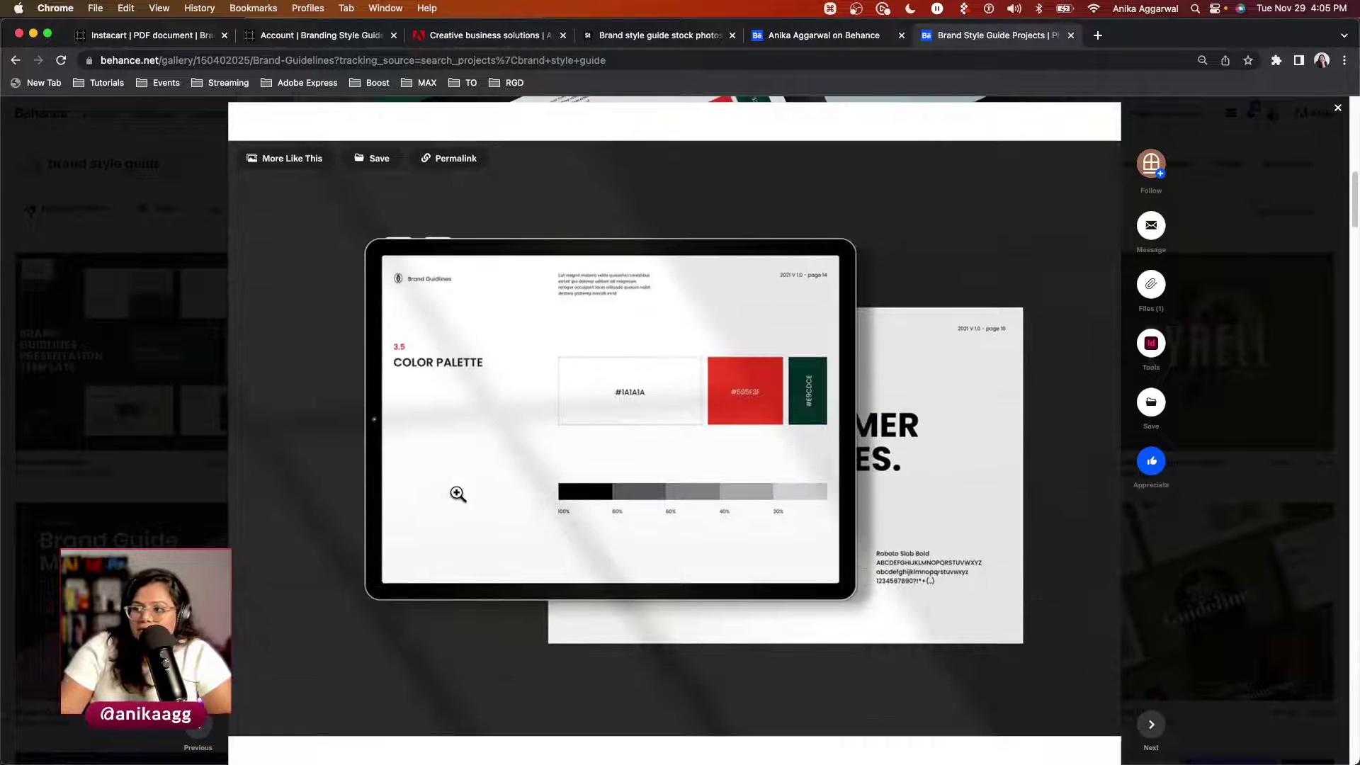
scroll(762, 482, "down", 15)
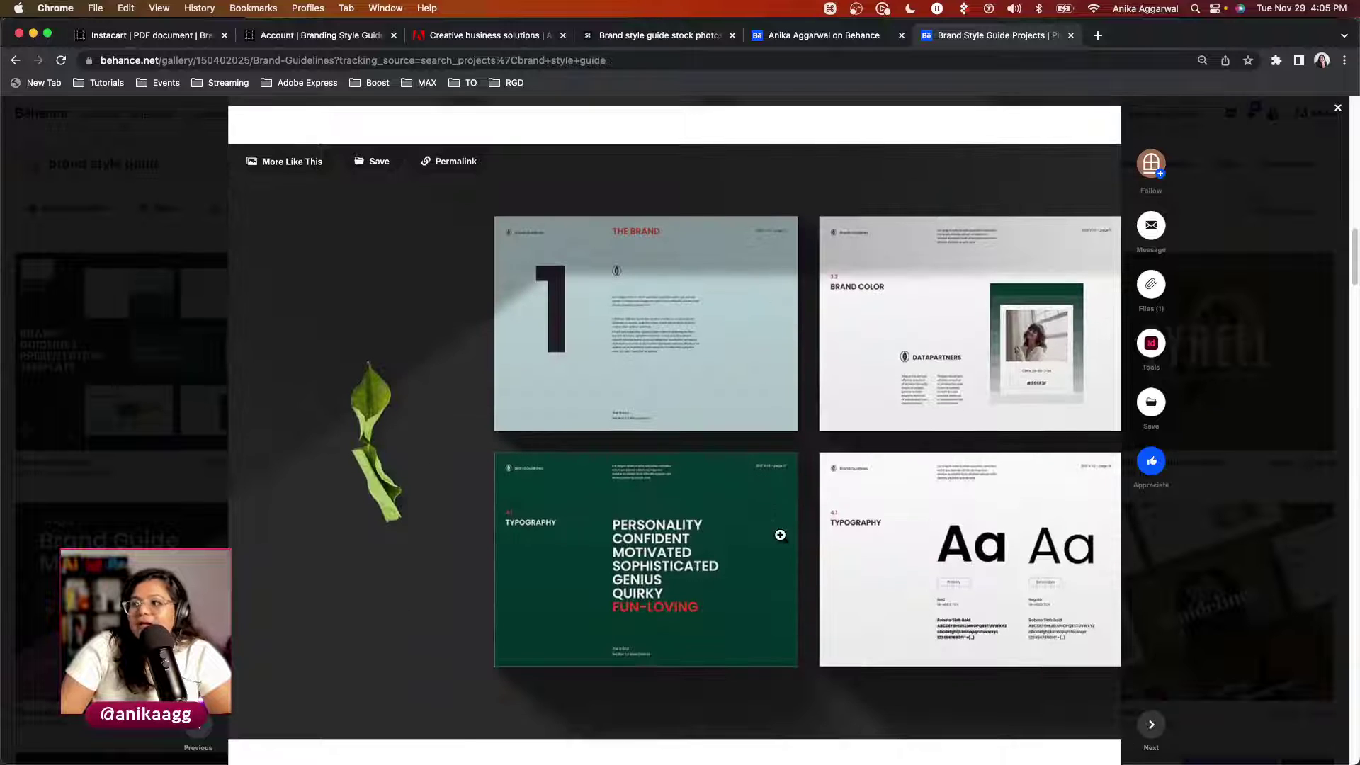
scroll(683, 645, "down", 20)
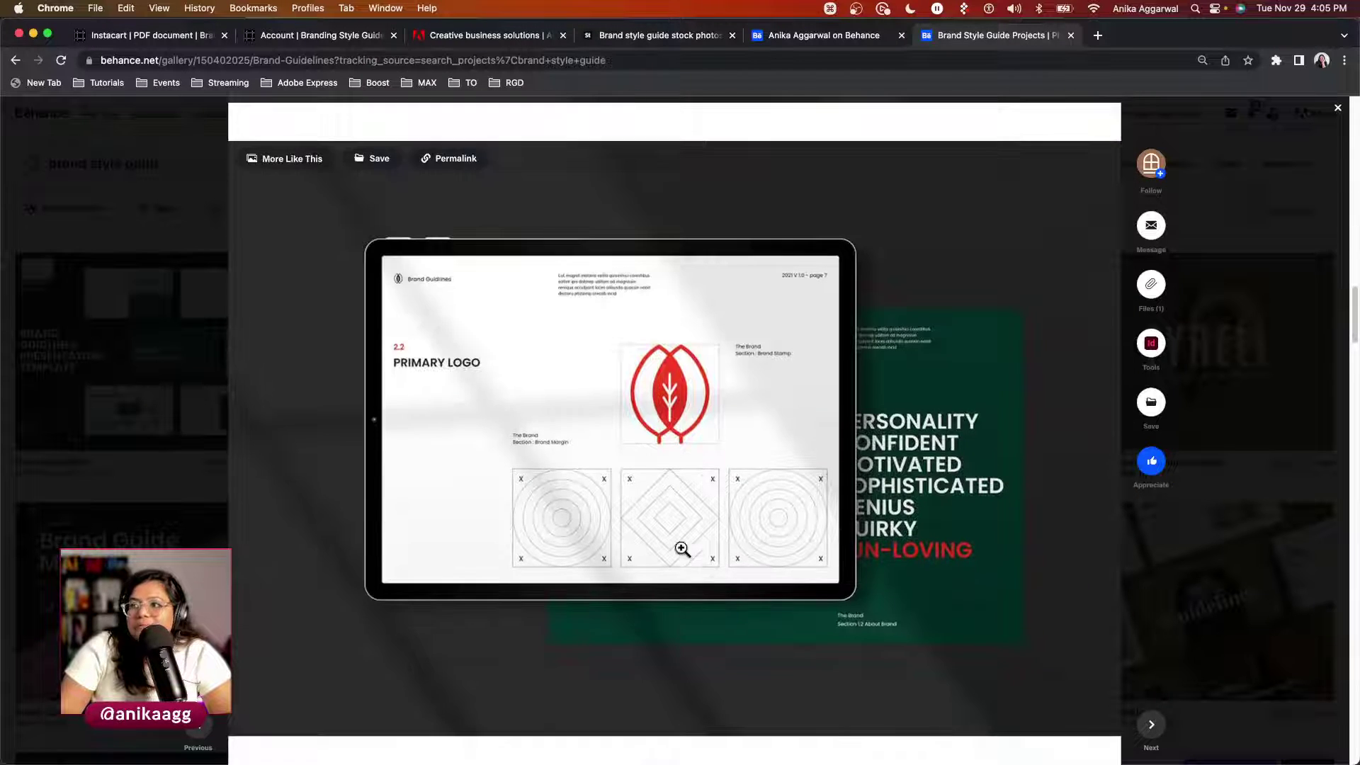
scroll(638, 489, "down", 10)
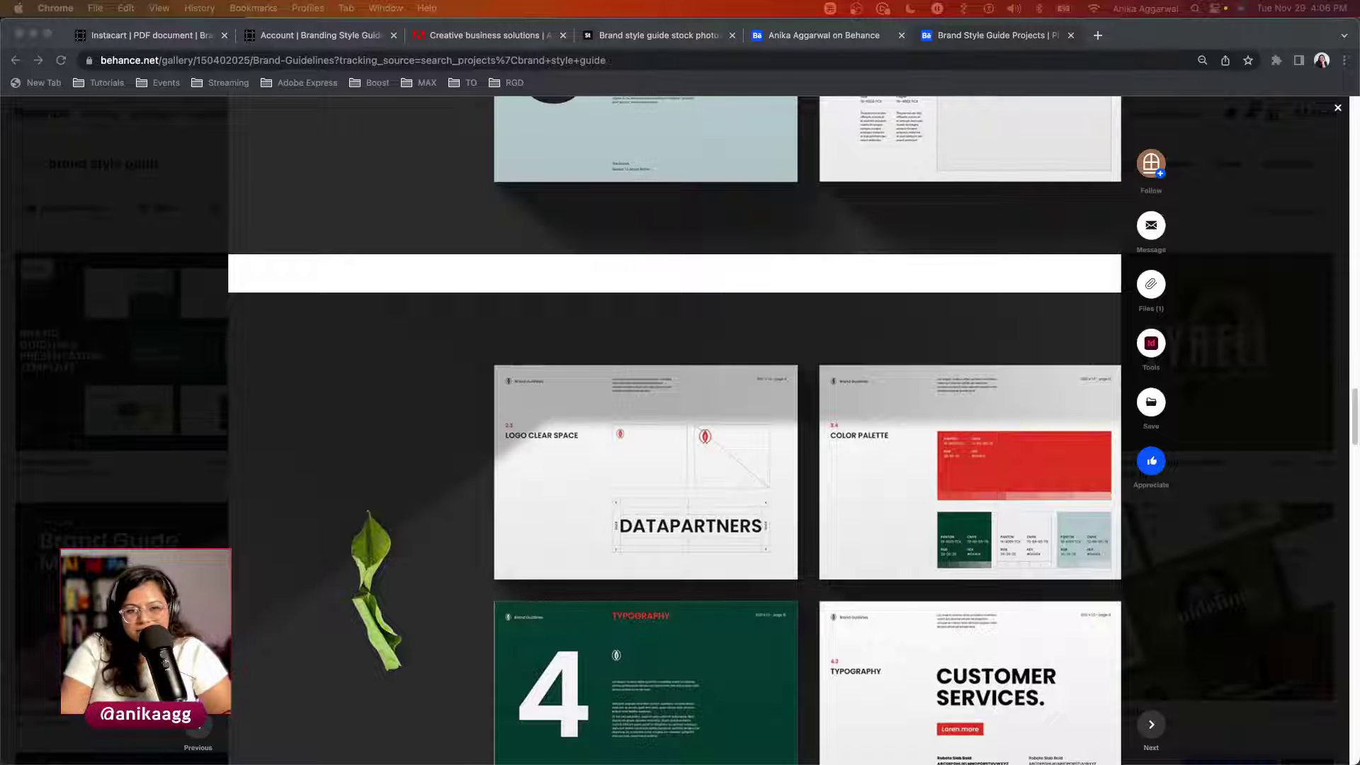
scroll(552, 518, "down", 3)
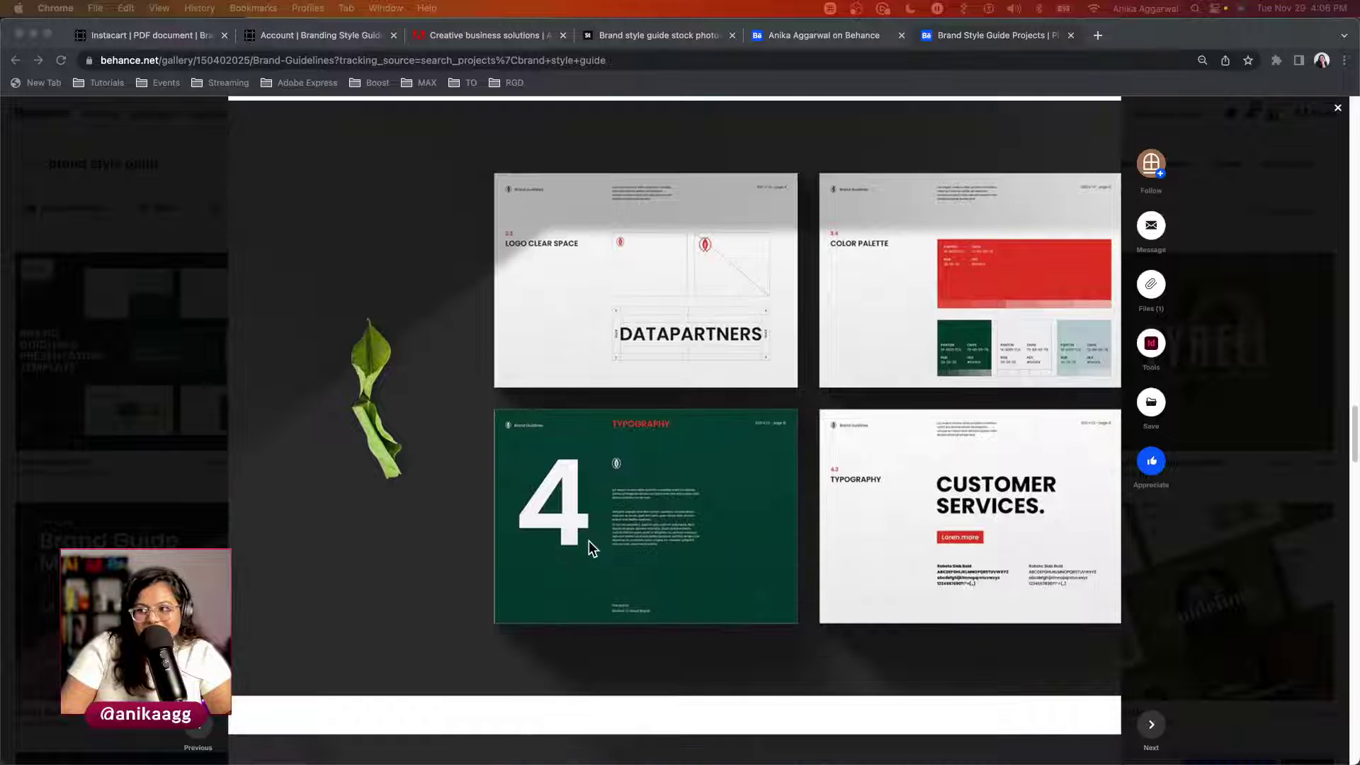
scroll(588, 480, "down", 3)
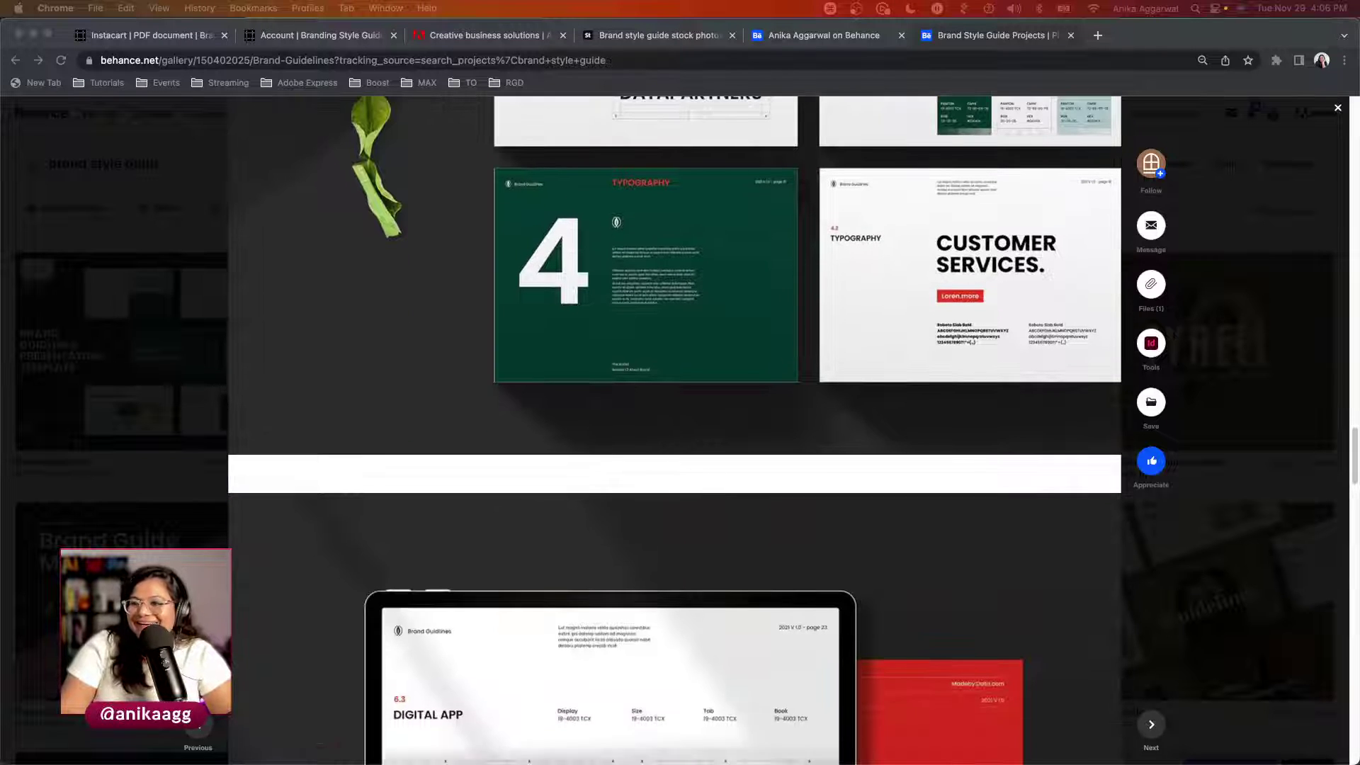
Step: Switch back to Illustrator and view the Bravecat Coffee logos on the green and dark squares up close
left_click(347, 719)
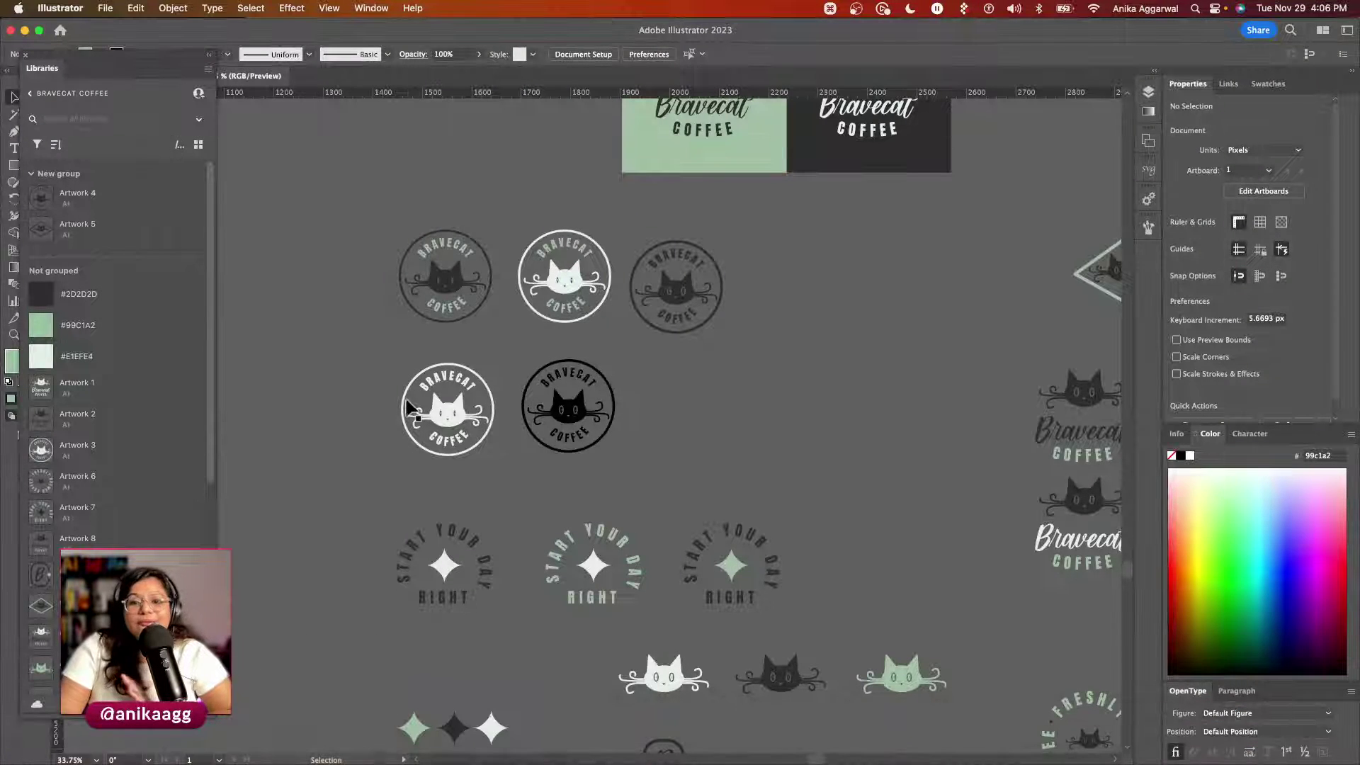
scroll(359, 286, "up", 8)
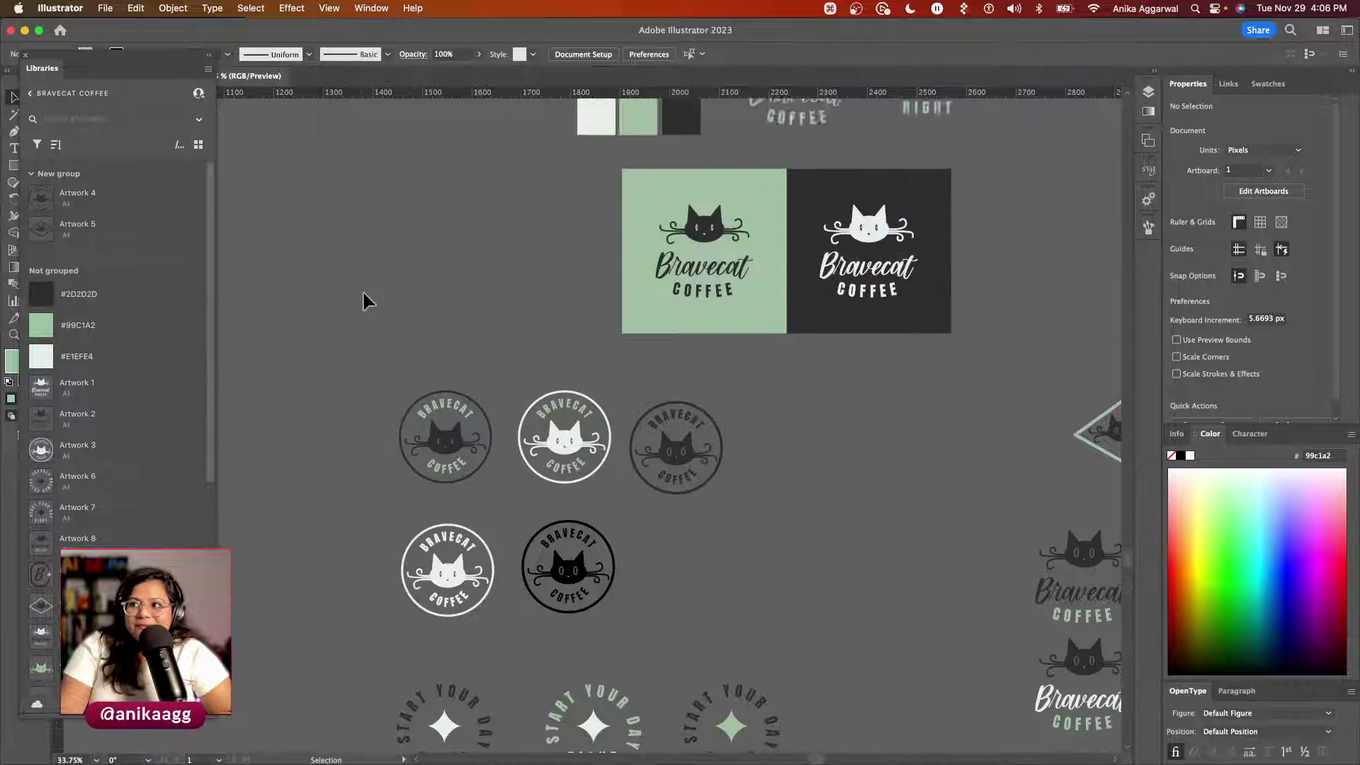
scroll(402, 316, "right", 2)
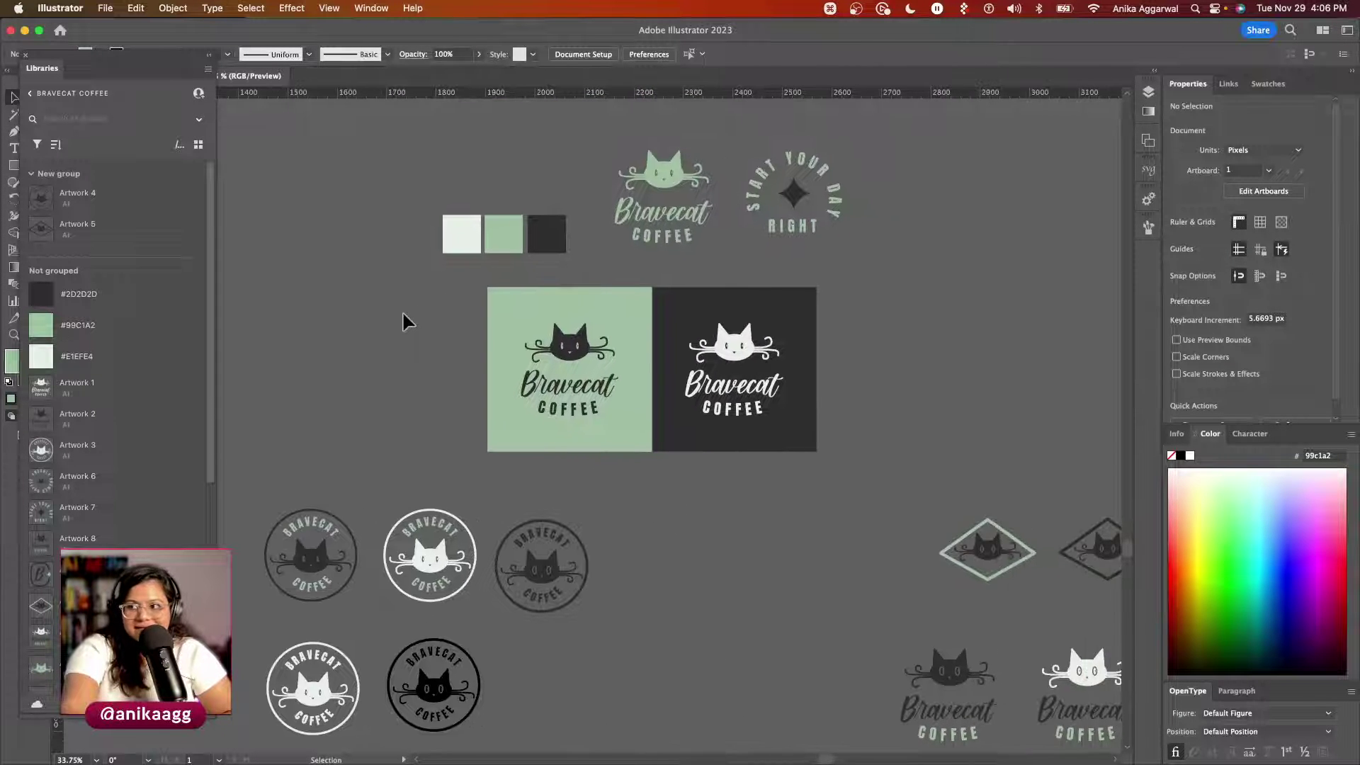
scroll(402, 316, "up", 5, "alt")
scroll(404, 315, "right", 3)
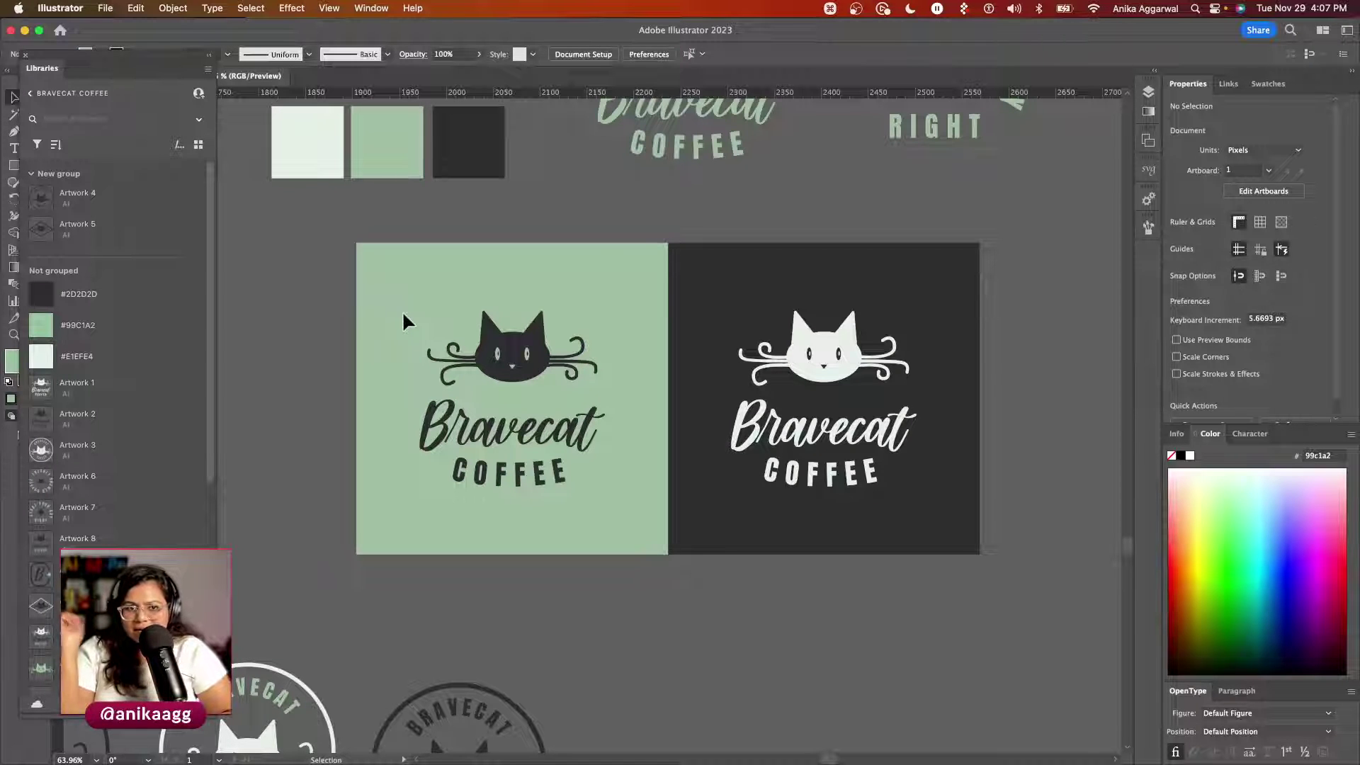
Step: Select the dark logo on the green square and the three brand colour swatches in turn, and clear the selection
left_click(507, 364)
left_click(551, 537)
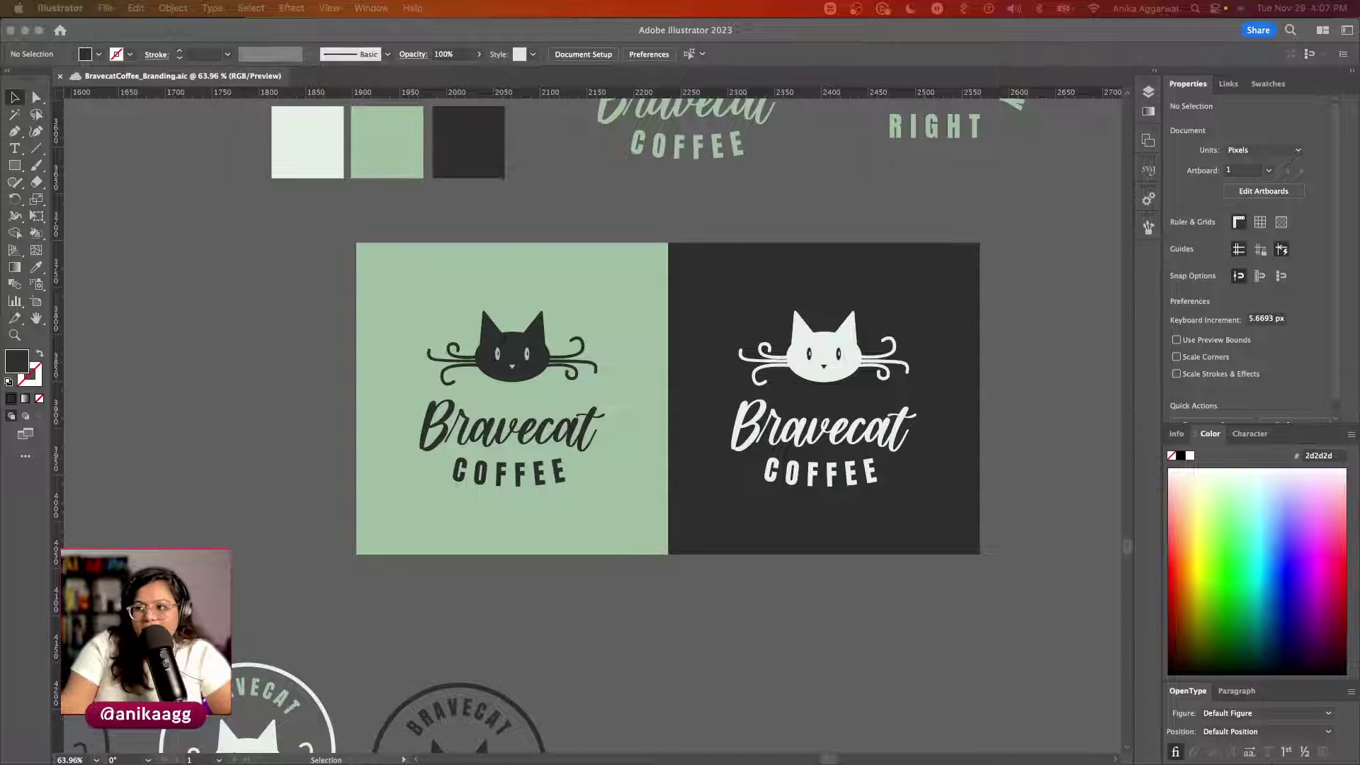
left_click(536, 432)
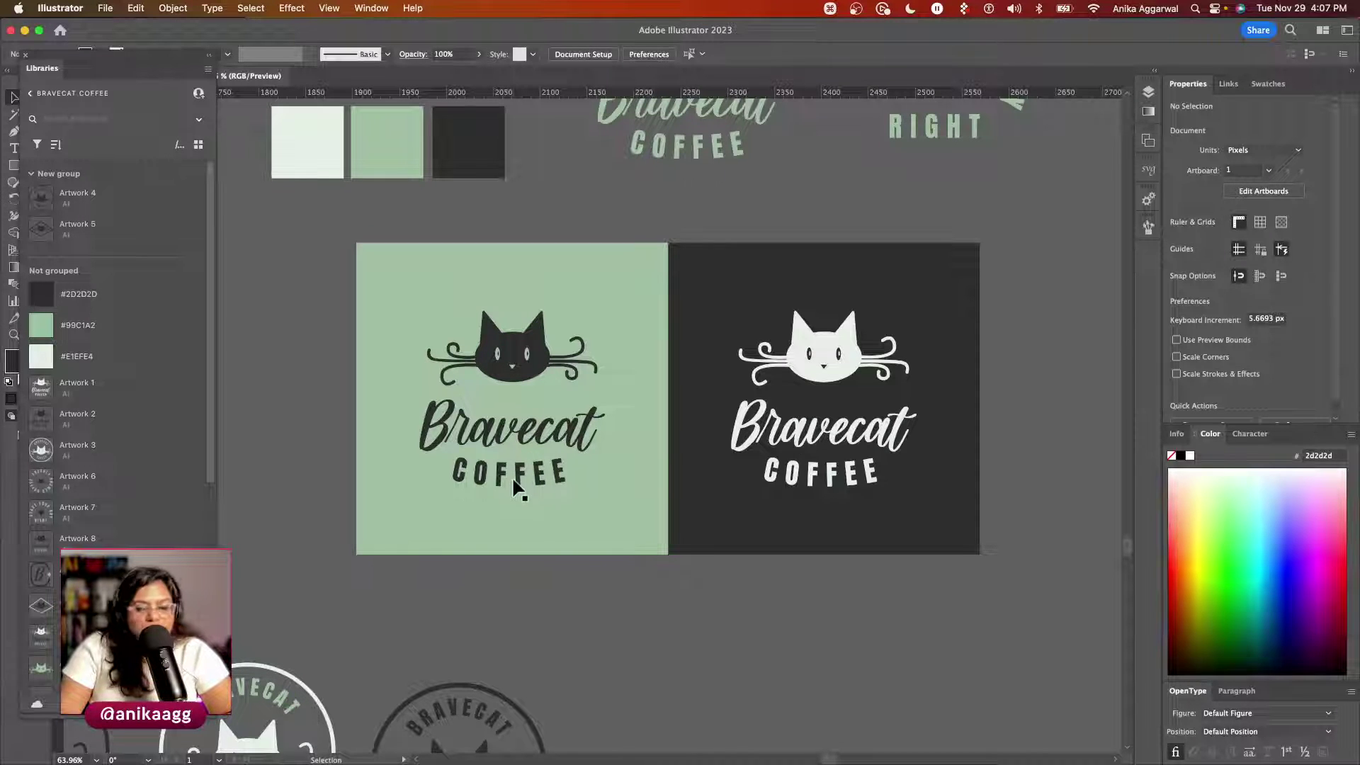
left_click(519, 360)
scroll(457, 223, "up", 5)
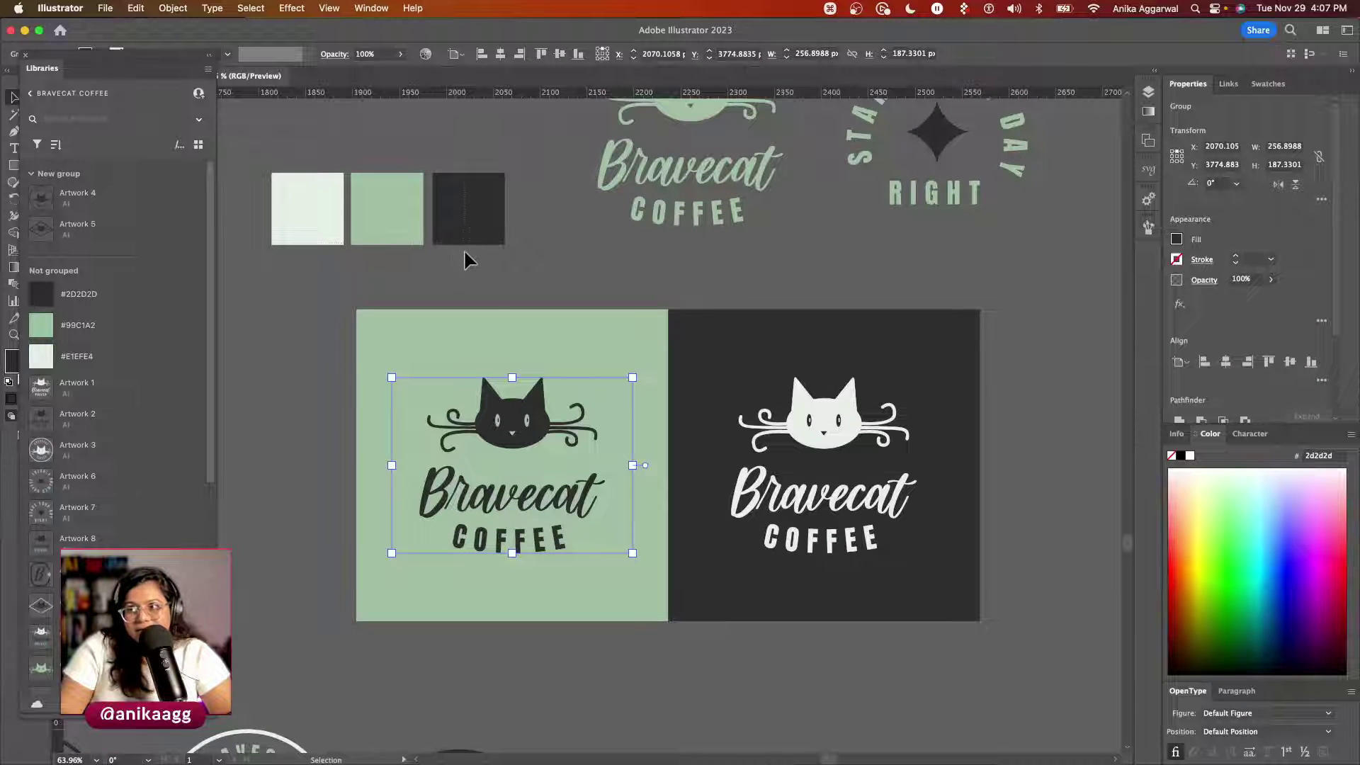
left_click(465, 243)
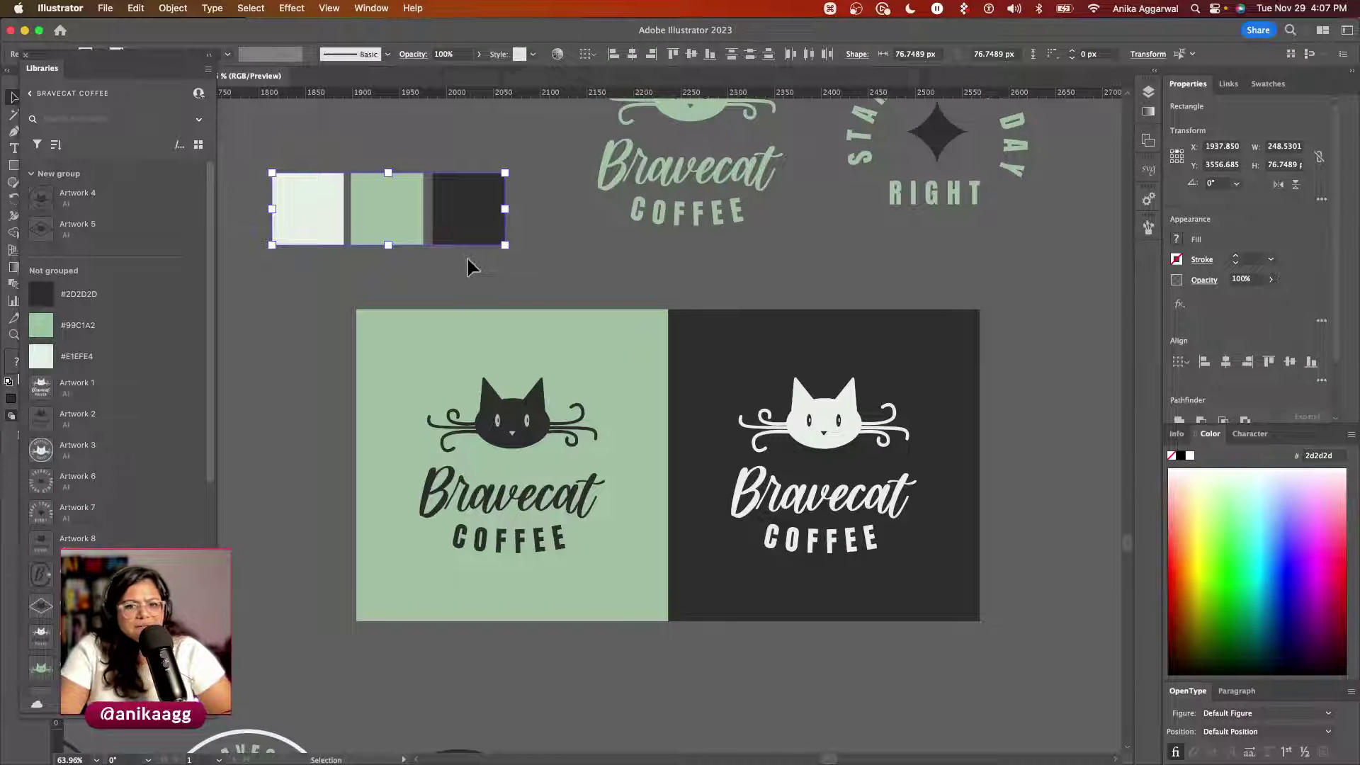
left_click(316, 170)
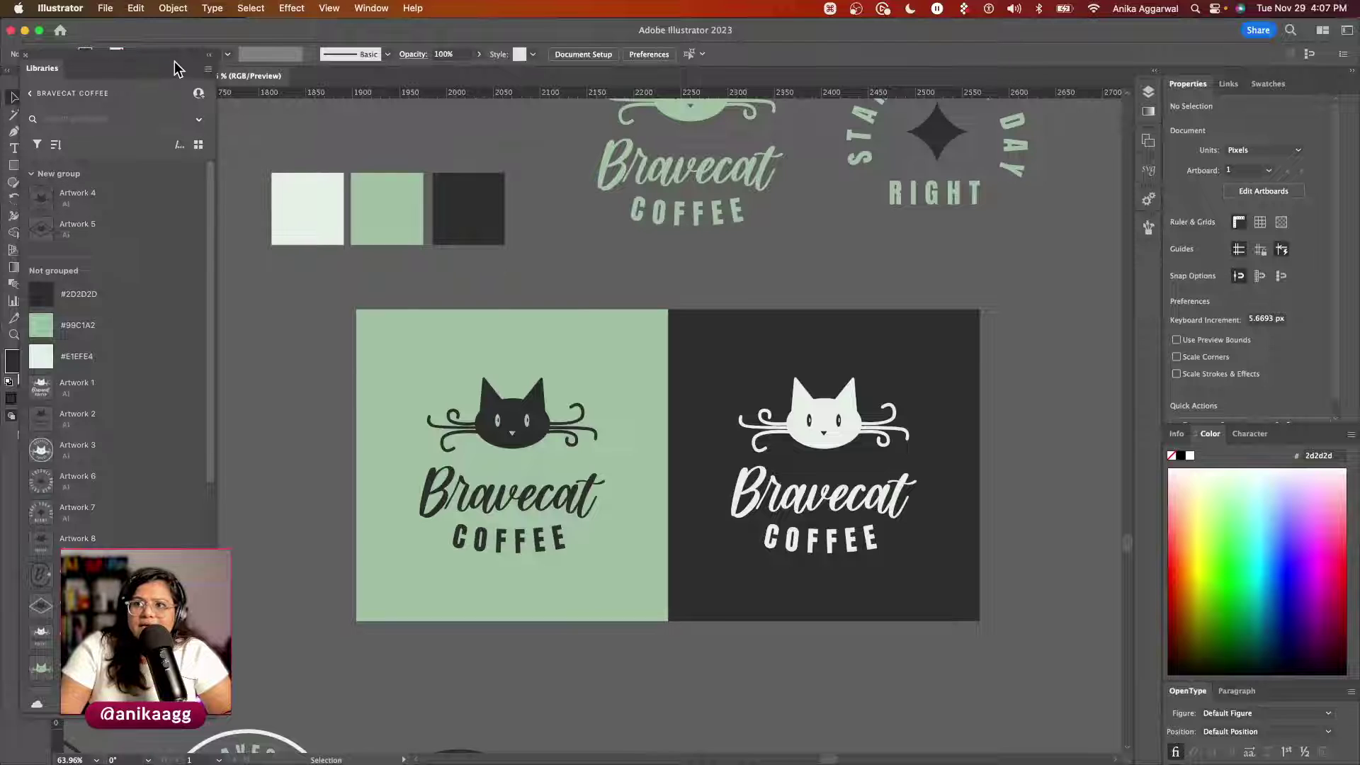
Step: Move the floating Libraries panel off the toolbar and look over the round badge and tagline logo variations
left_click_drag(176, 68, 248, 46)
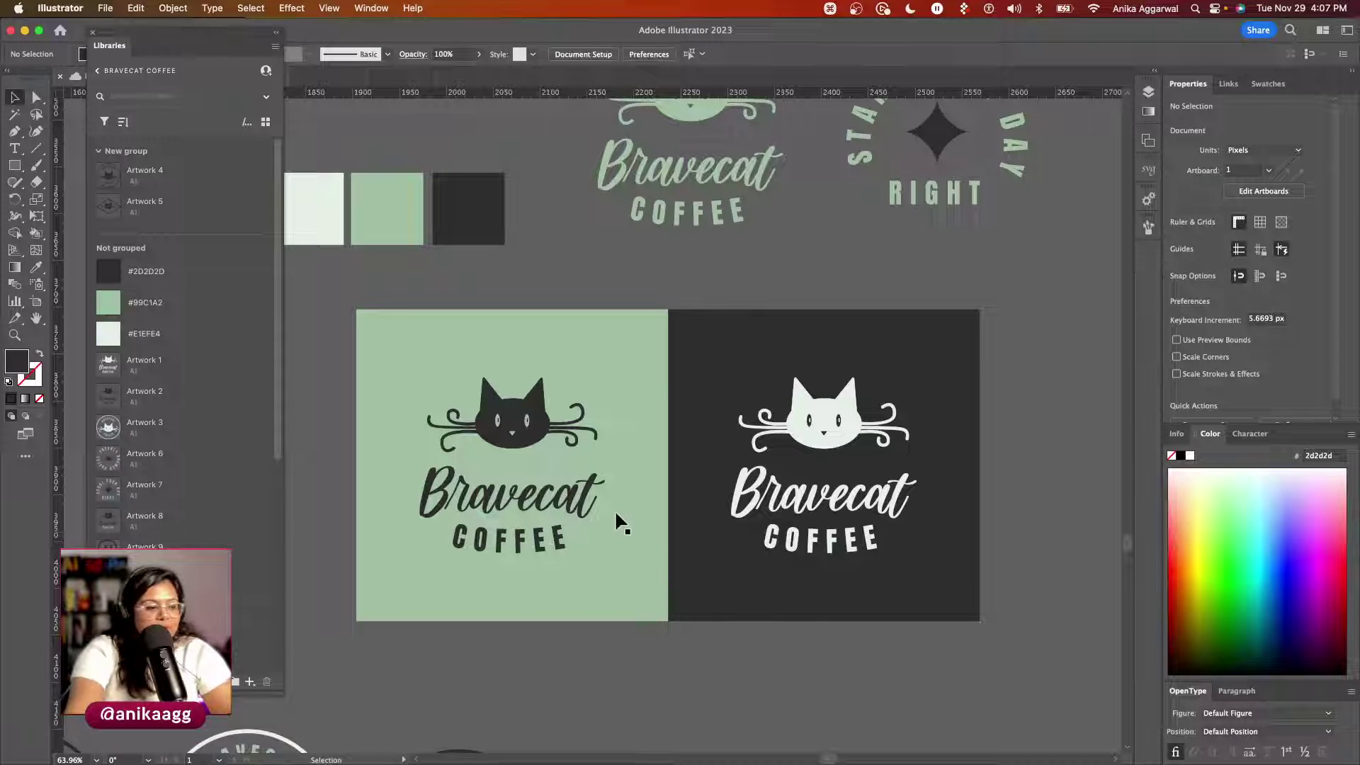
scroll(614, 509, "down", 3)
scroll(615, 510, "down", 8)
scroll(614, 511, "left", 5)
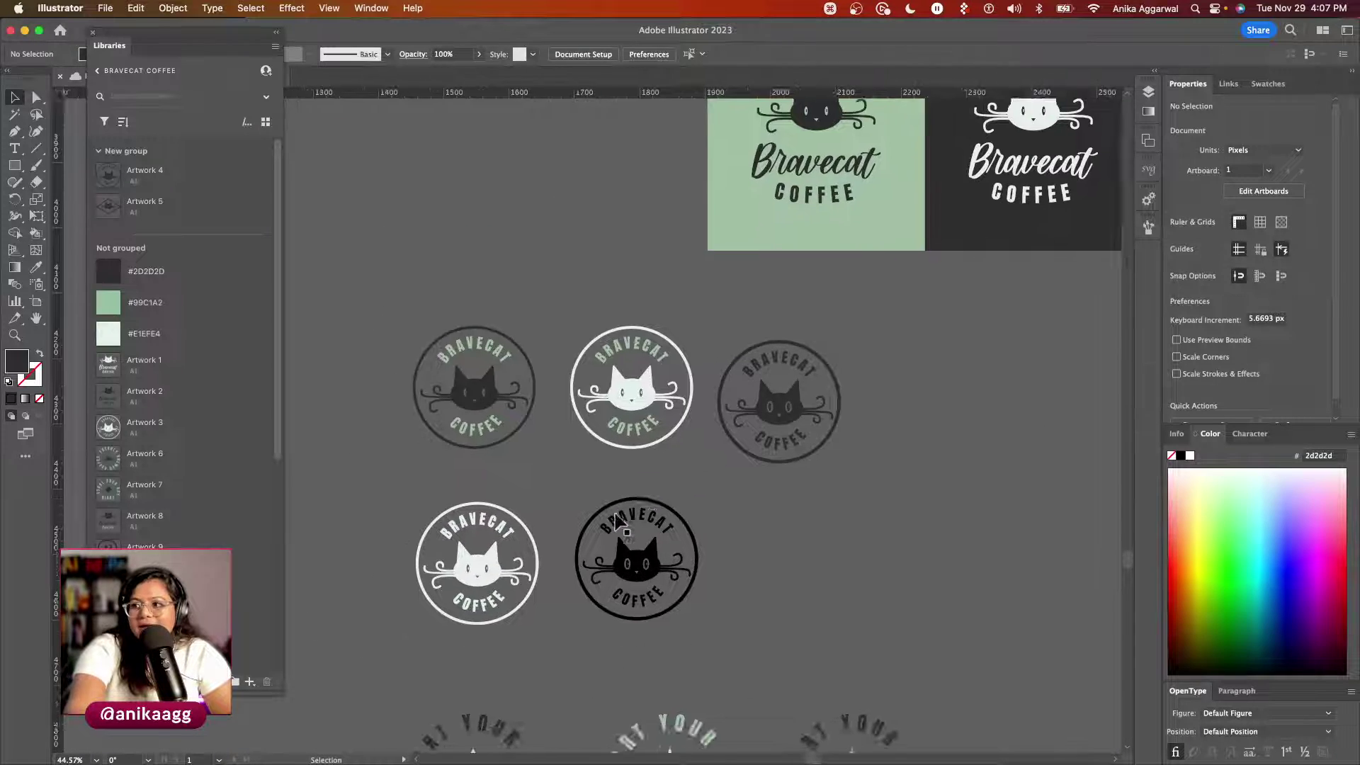
scroll(617, 521, "down", 3)
scroll(616, 522, "down", 3)
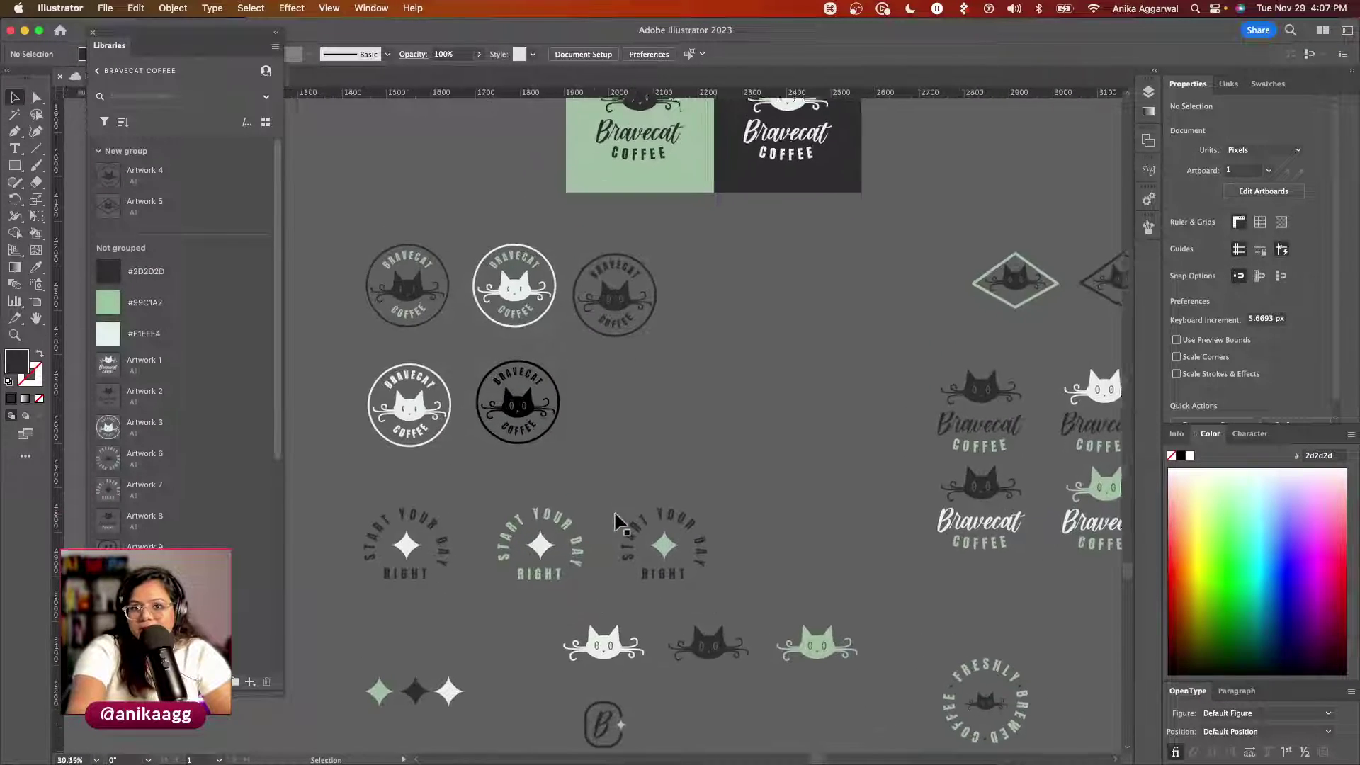
scroll(614, 522, "up", 2)
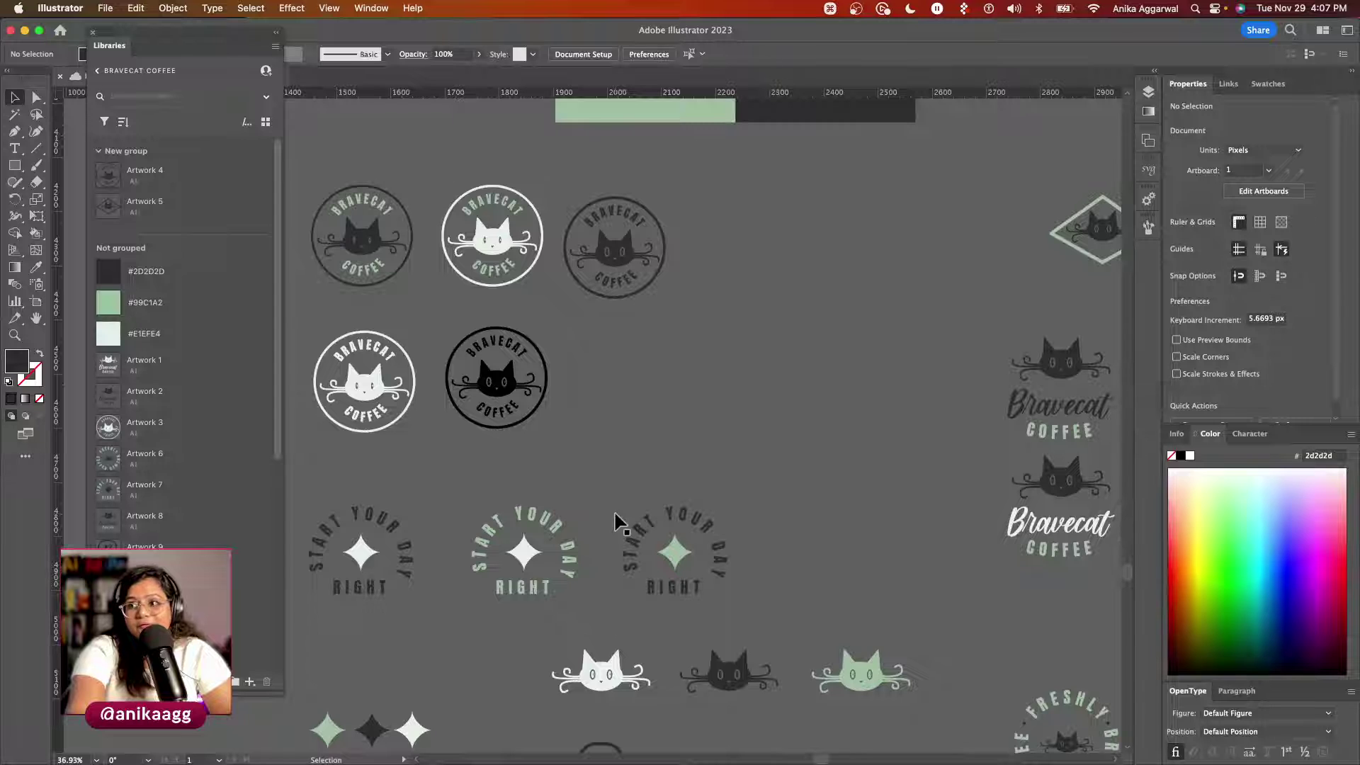
scroll(614, 522, "up", 2)
scroll(614, 523, "left", 2)
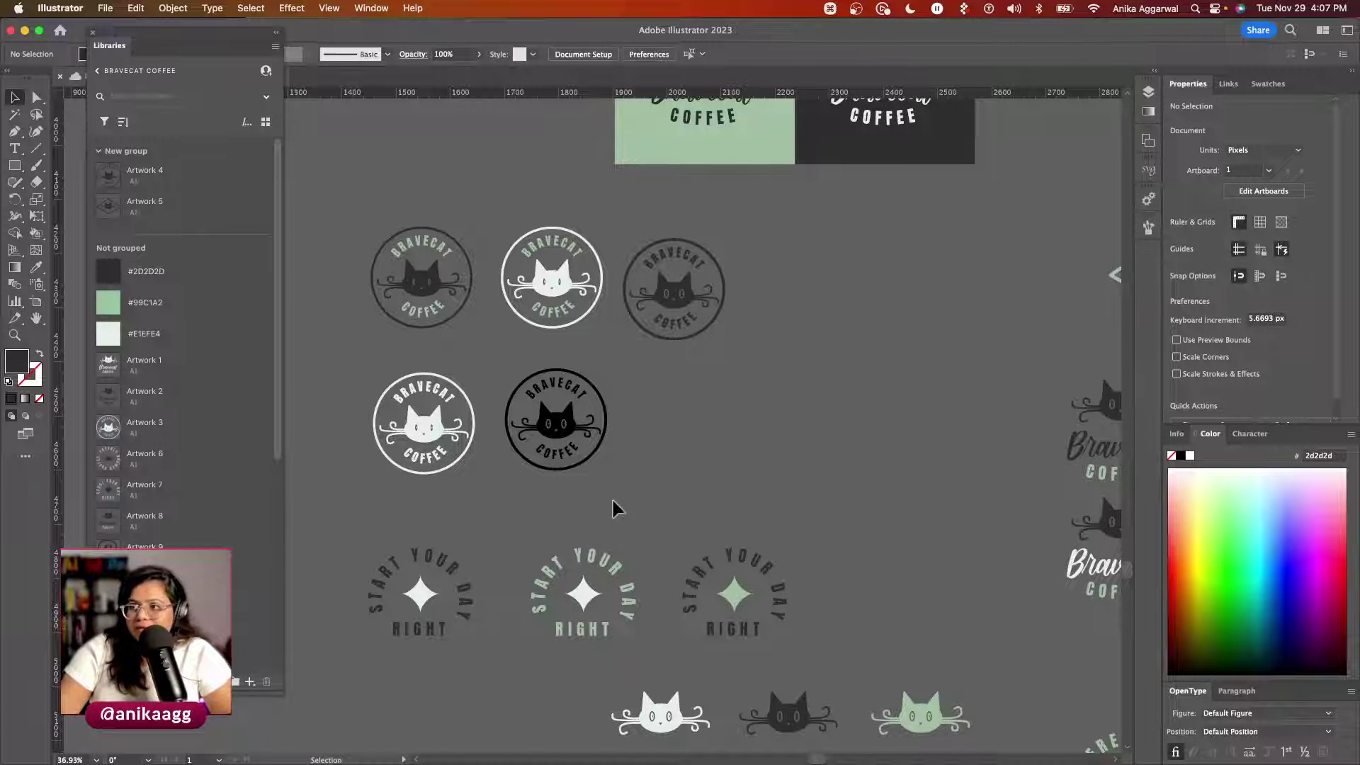
Step: Select each set of logo variations in turn: coloured badges, white and black badges, "Start your day right" marks, cat heads and stars
left_click(708, 329)
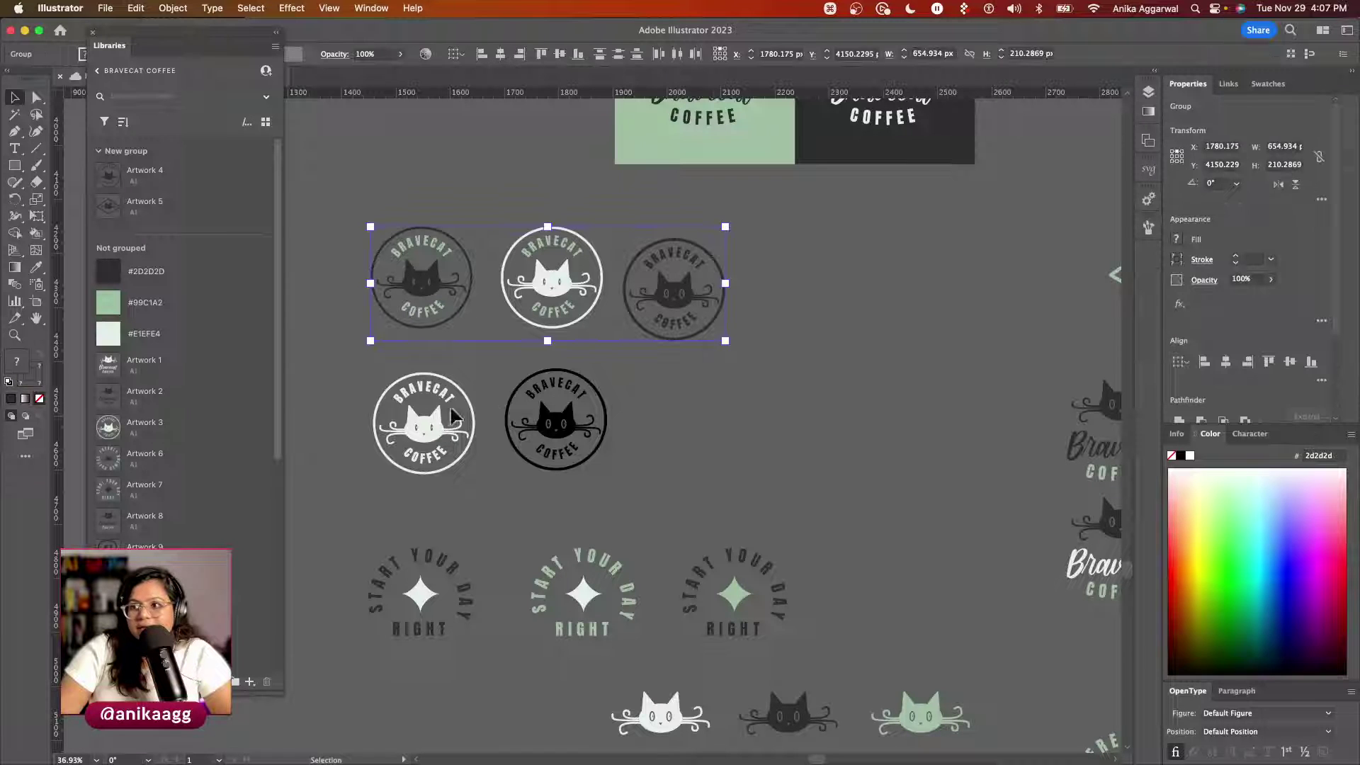
left_click(595, 489)
scroll(594, 487, "down", 3)
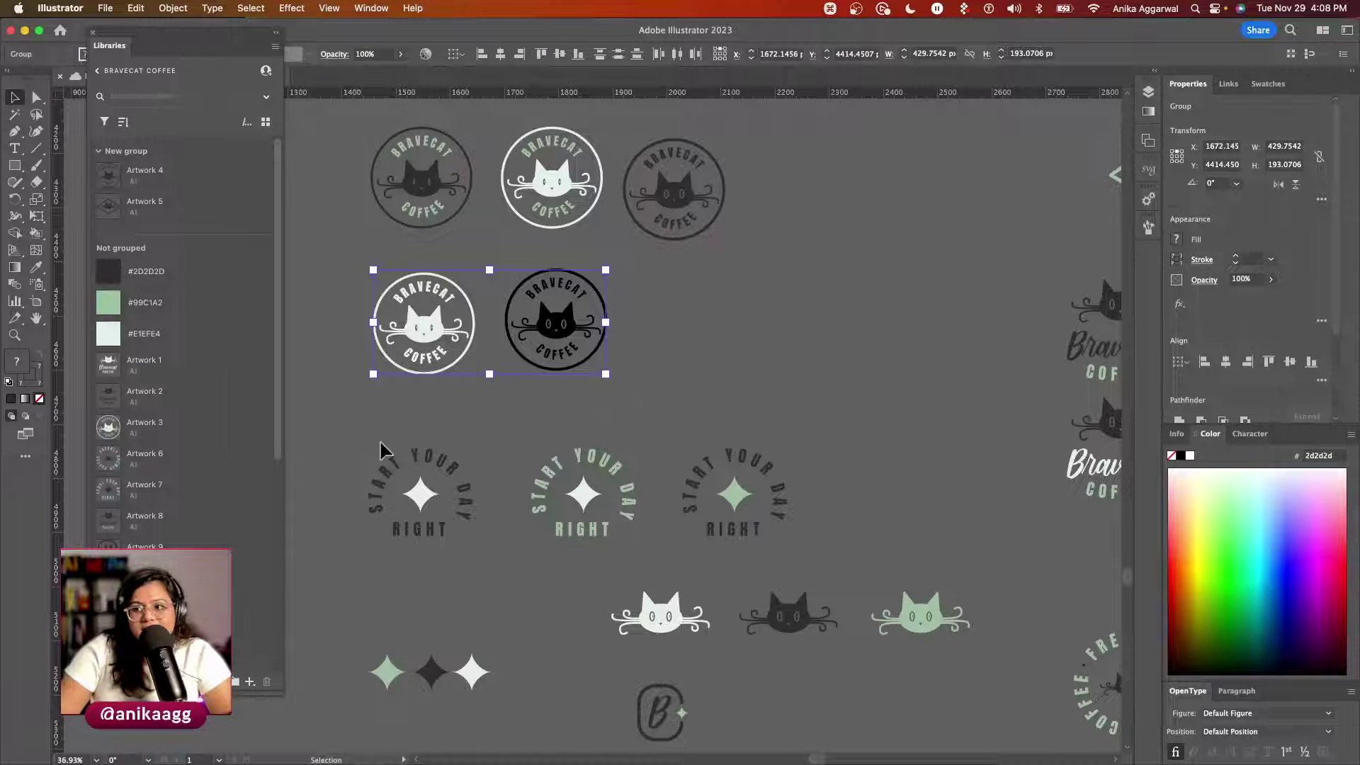
left_click_drag(479, 554, 785, 544)
scroll(787, 550, "down", 3)
left_click_drag(550, 478, 924, 547)
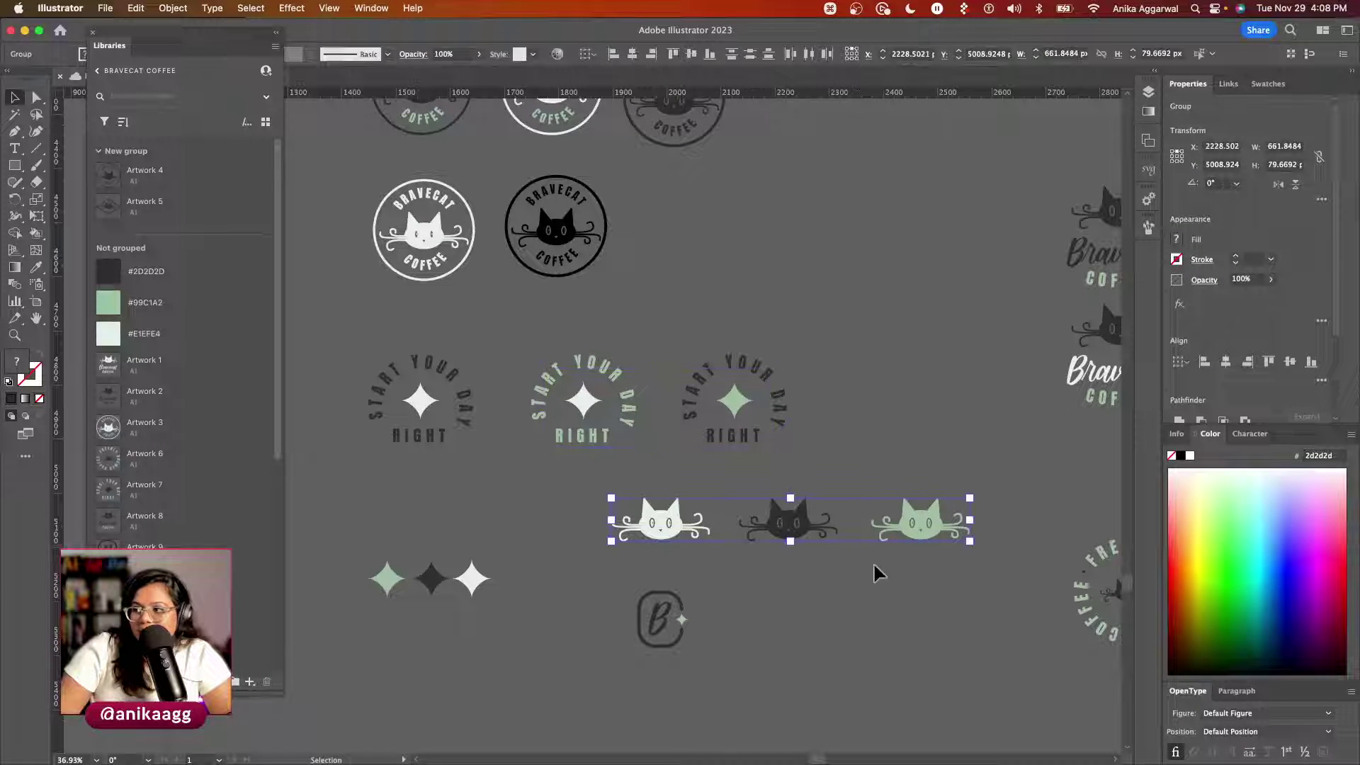
left_click(488, 603)
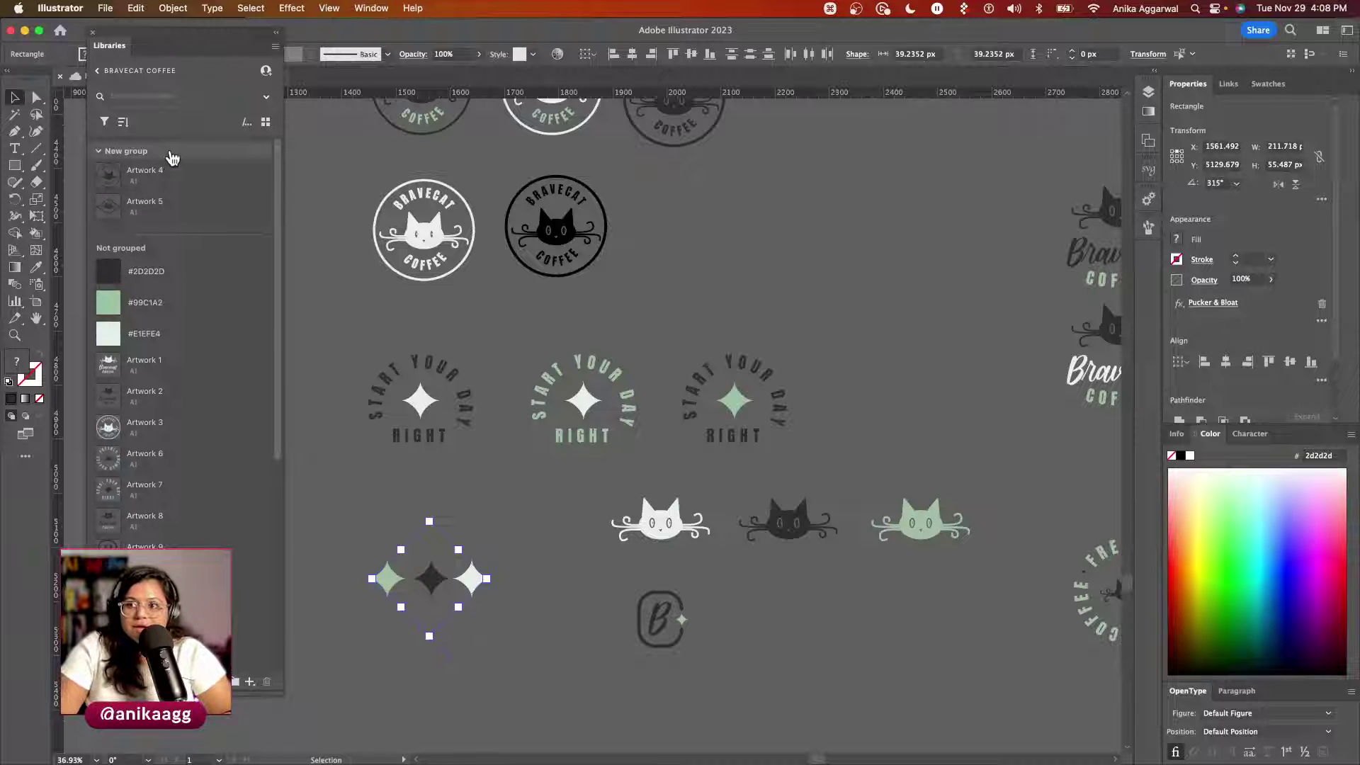
Step: Look through the artwork saved in the Bravecat Coffee library as far as Artwork 18
scroll(161, 425, "down", 5)
scroll(161, 453, "down", 2)
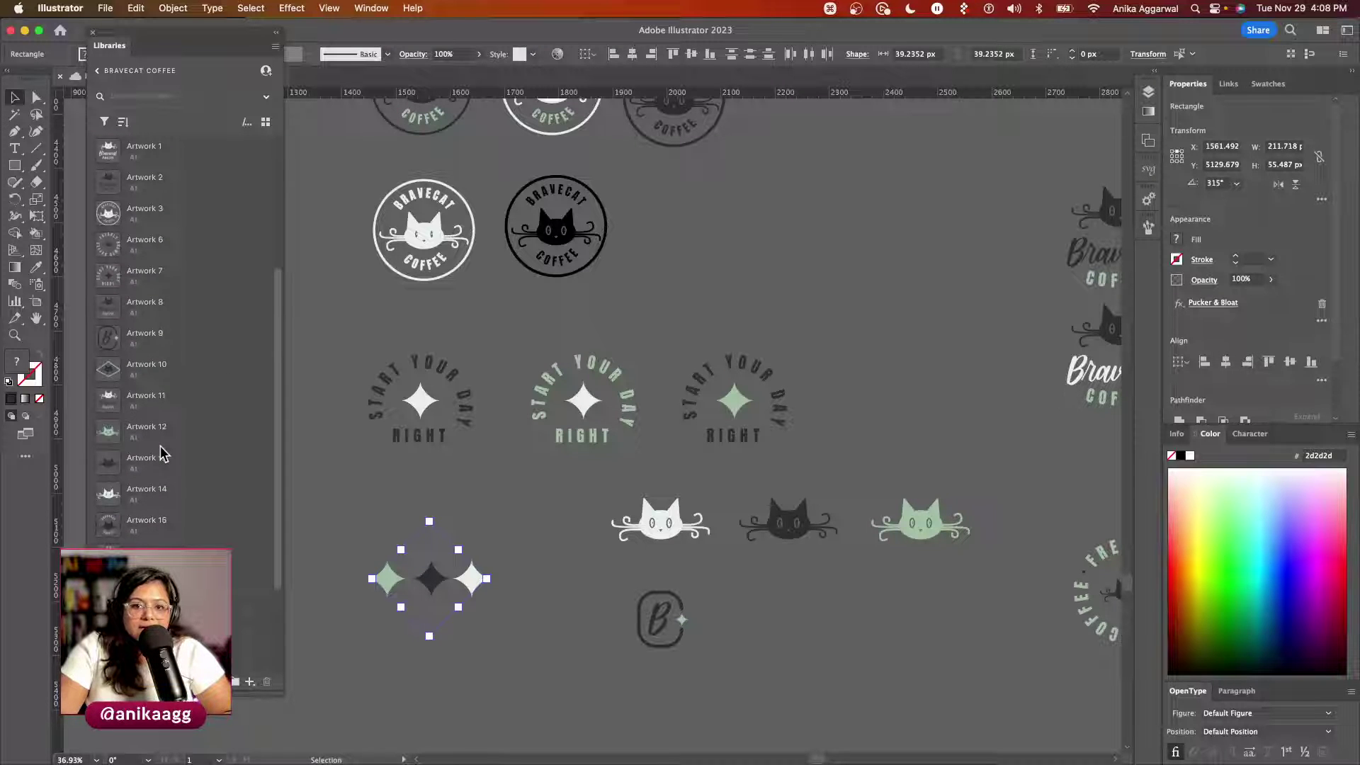
scroll(163, 456, "down", 2)
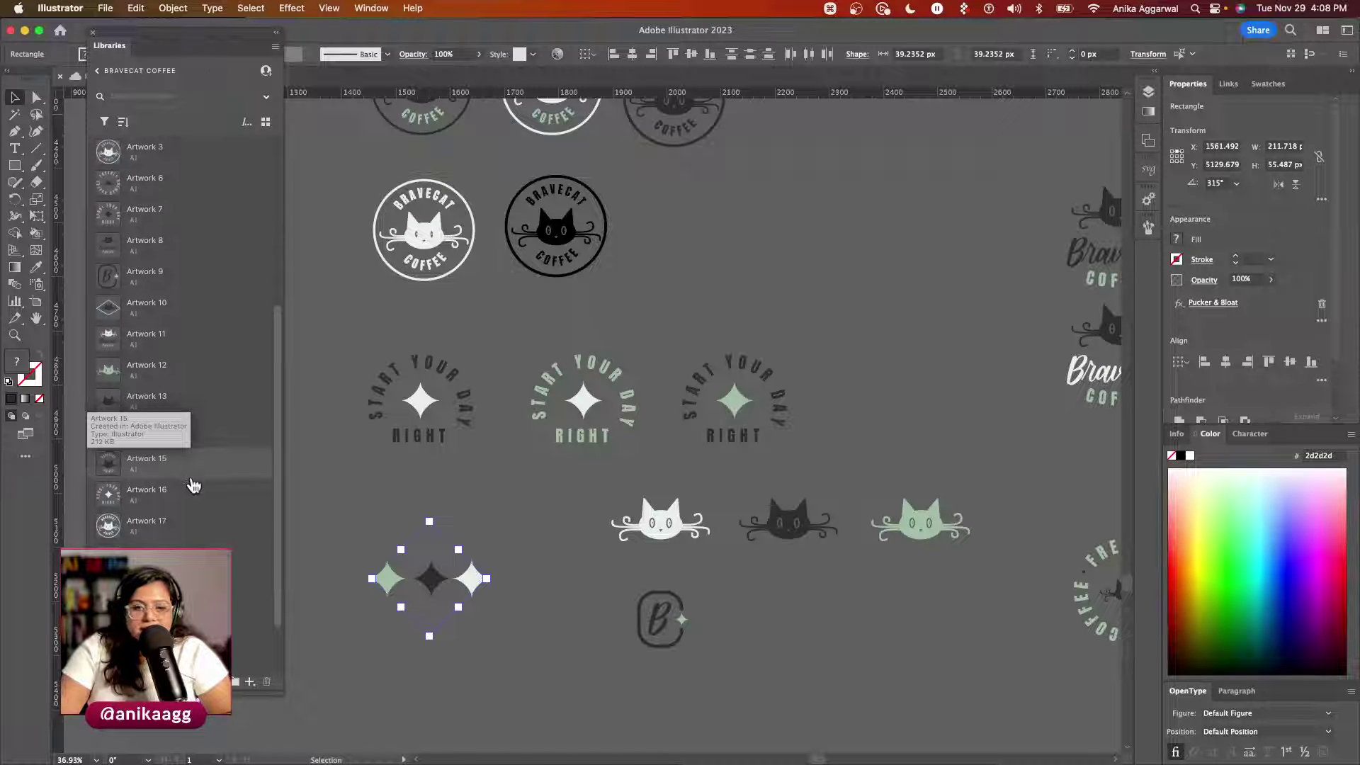
scroll(191, 482, "down", 1)
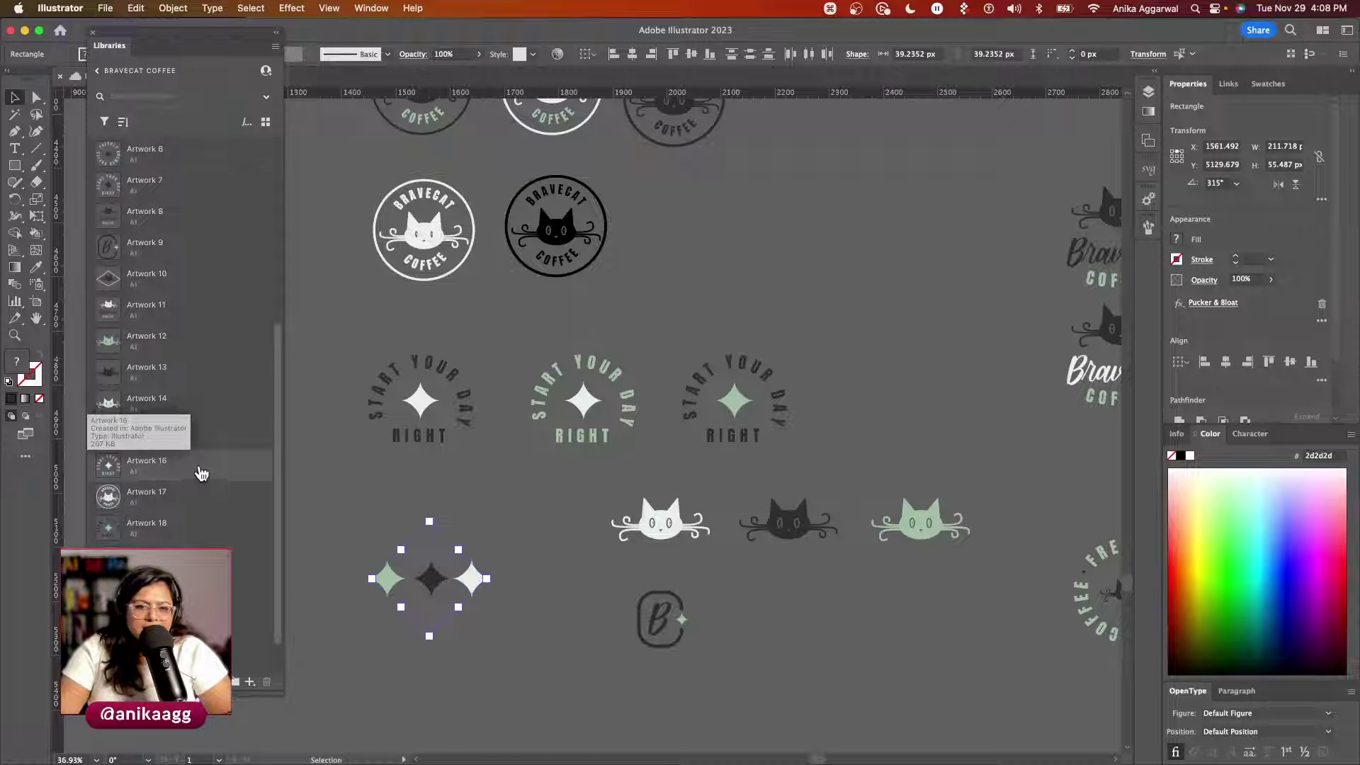
Step: Switch to Adobe InDesign 2023, open the new document setup and move its dialog clear of the start screen's side options
mouse_move(382, 762)
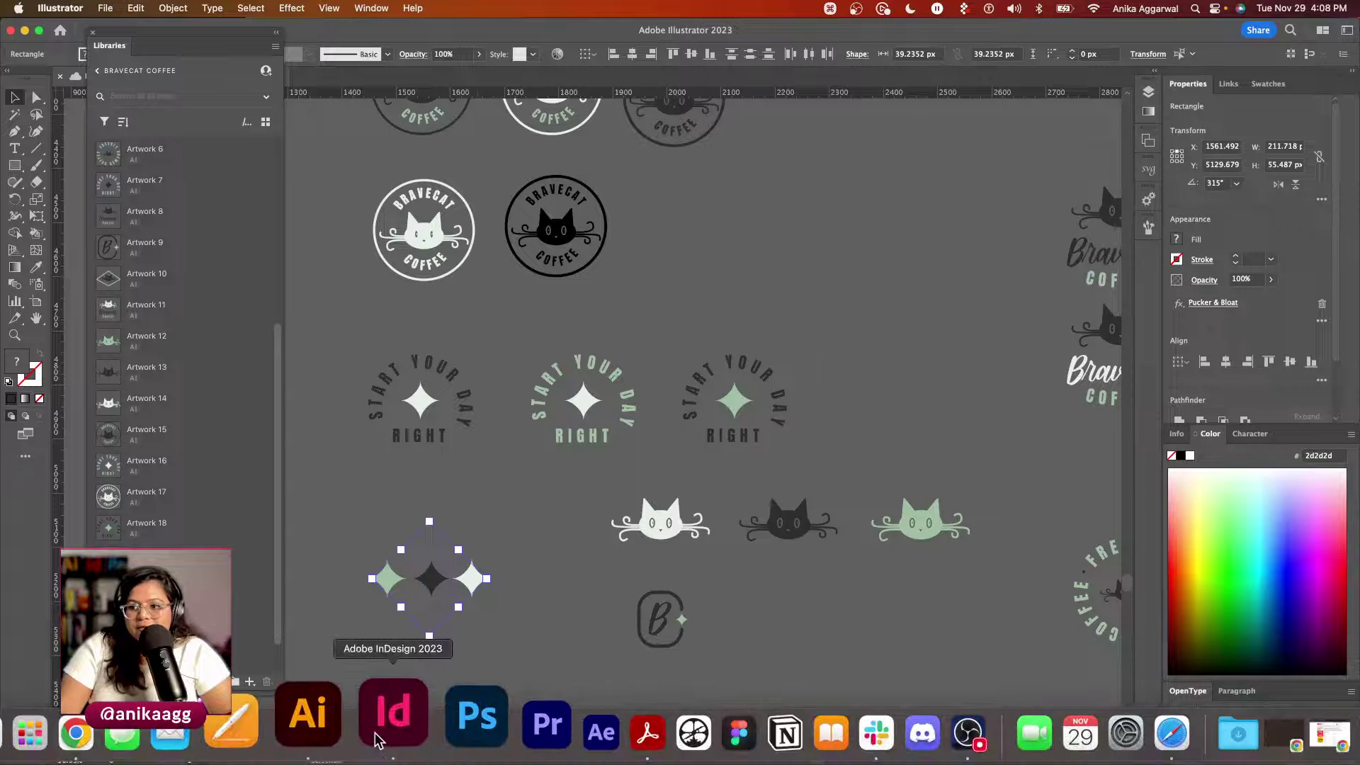
left_click(376, 735)
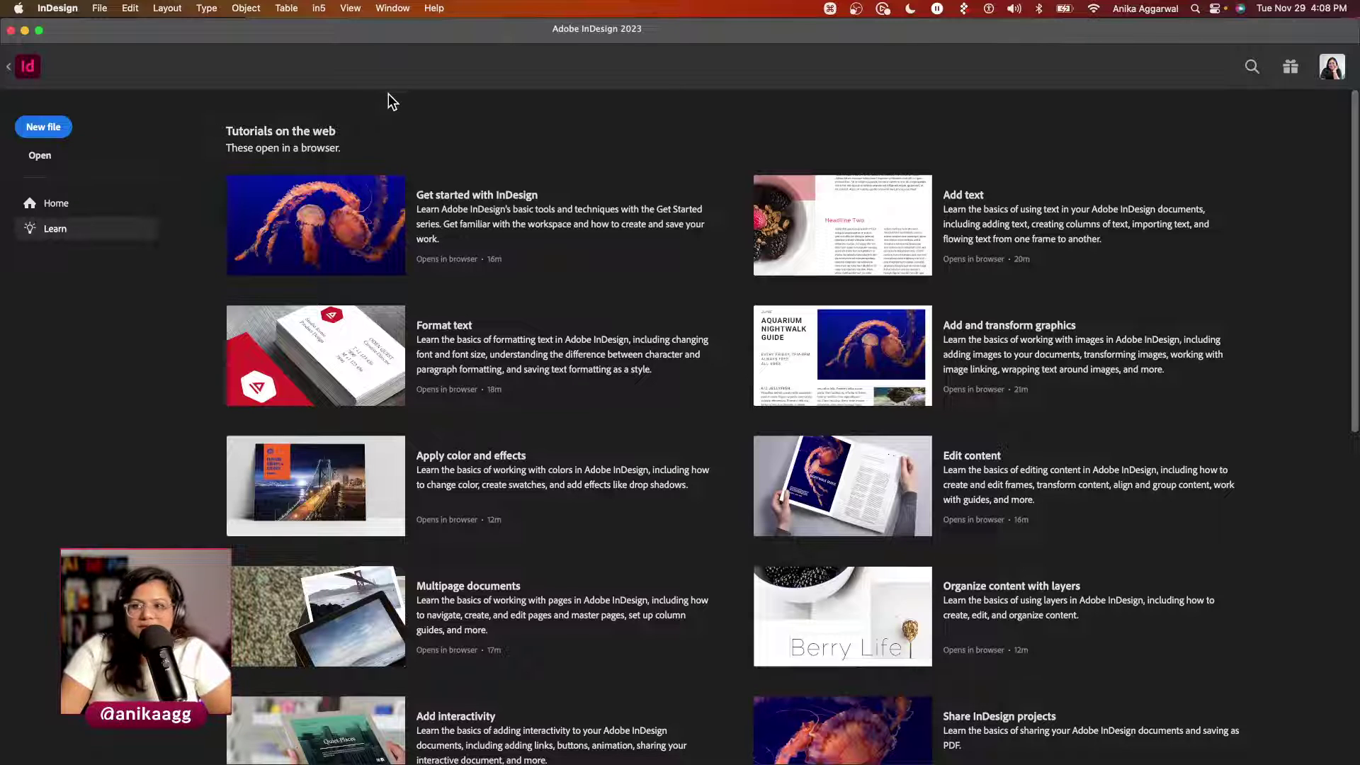
left_click(64, 135)
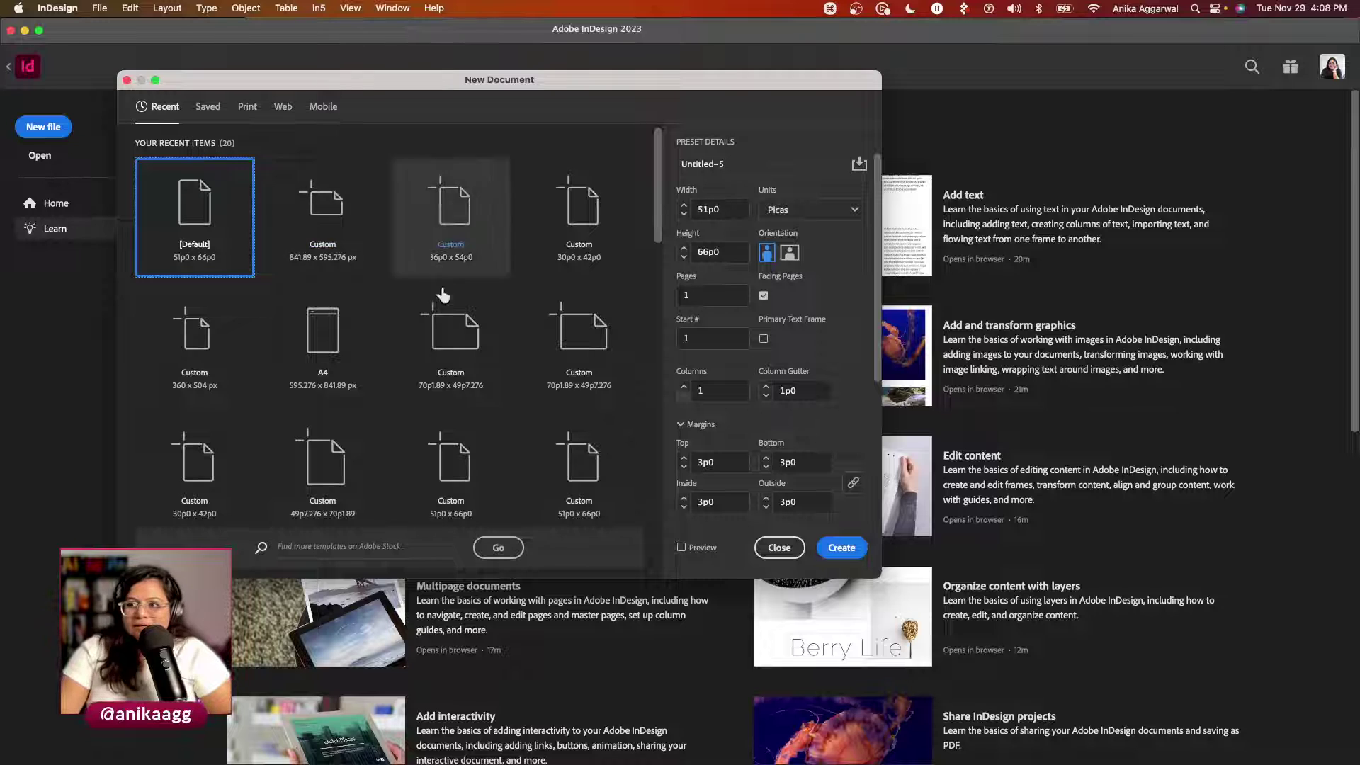
left_click_drag(362, 81, 414, 89)
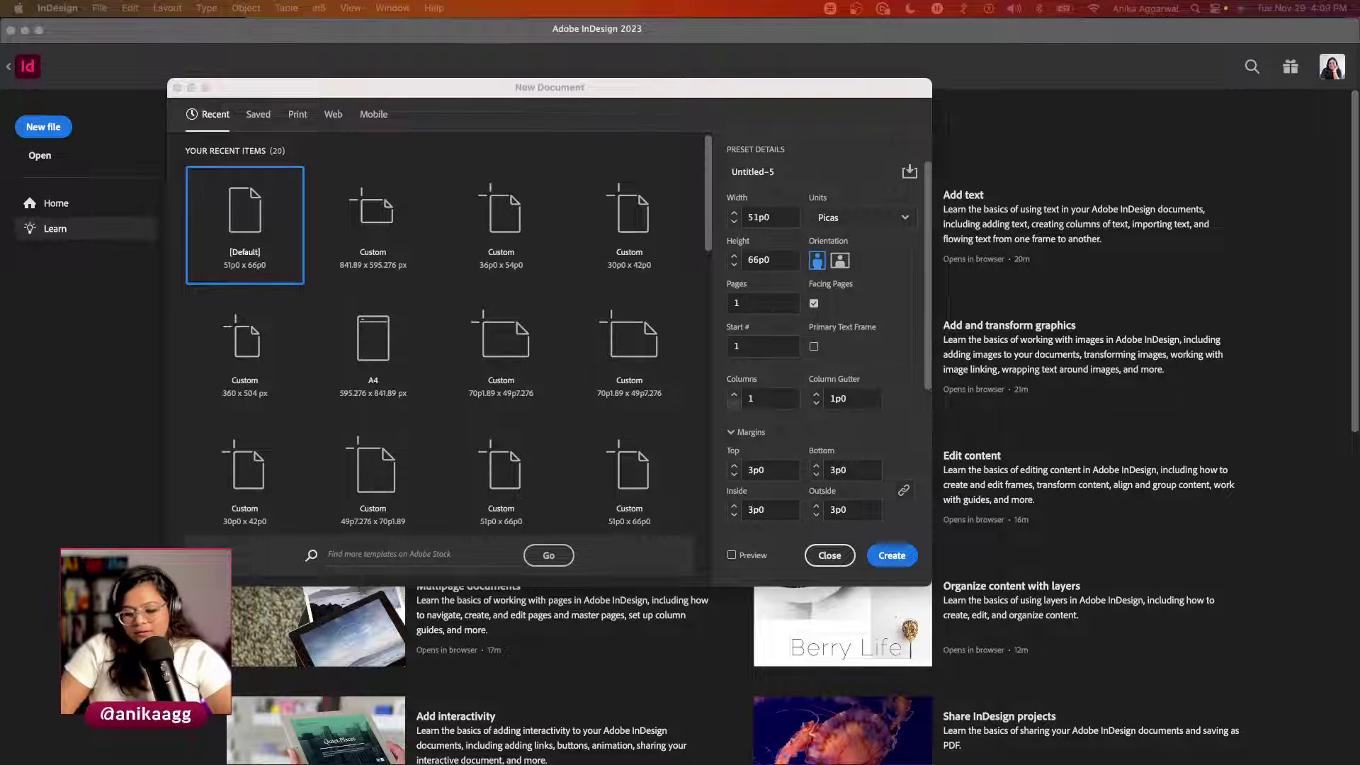
Step: Choose the A4 web preset for the new document in landscape orientation, keeping pixels as the units
key("Return")
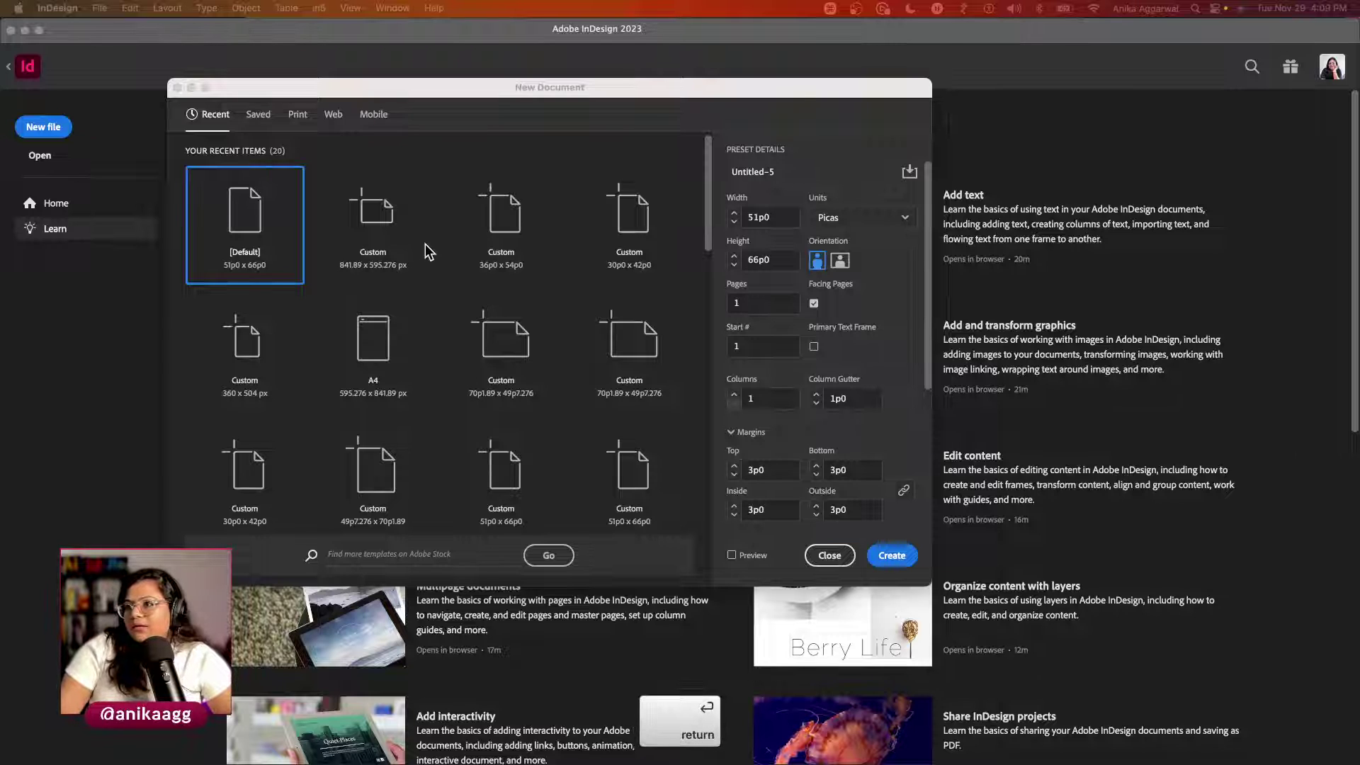
left_click(338, 123)
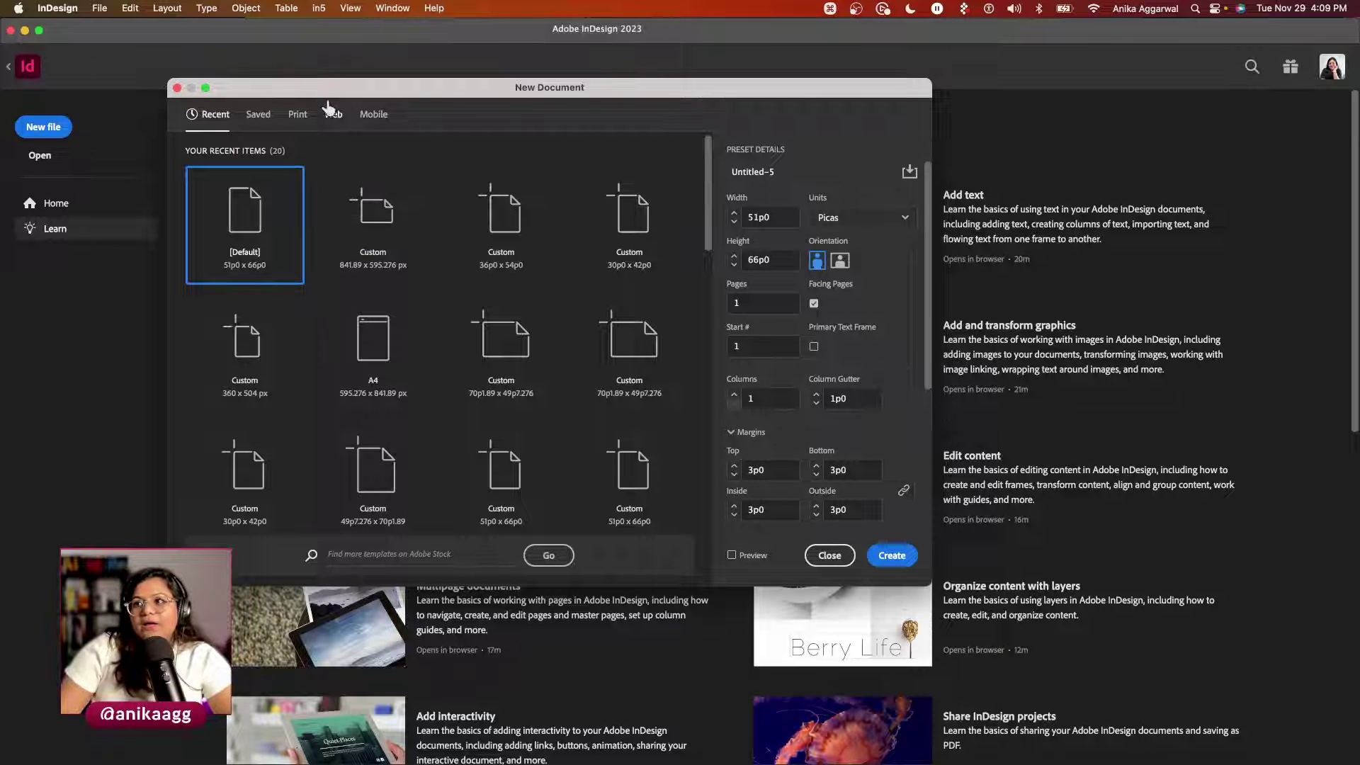
left_click(331, 114)
left_click(506, 251)
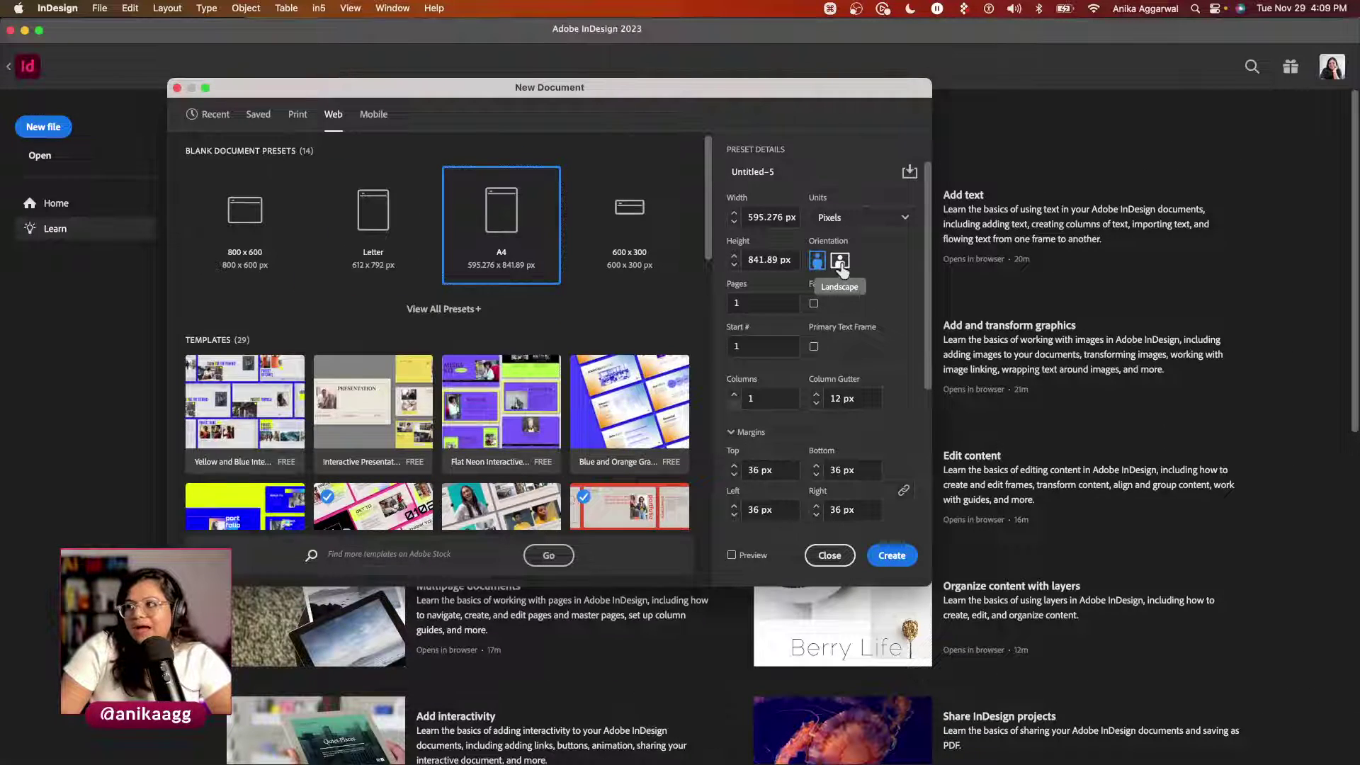
left_click(840, 259)
left_click(851, 221)
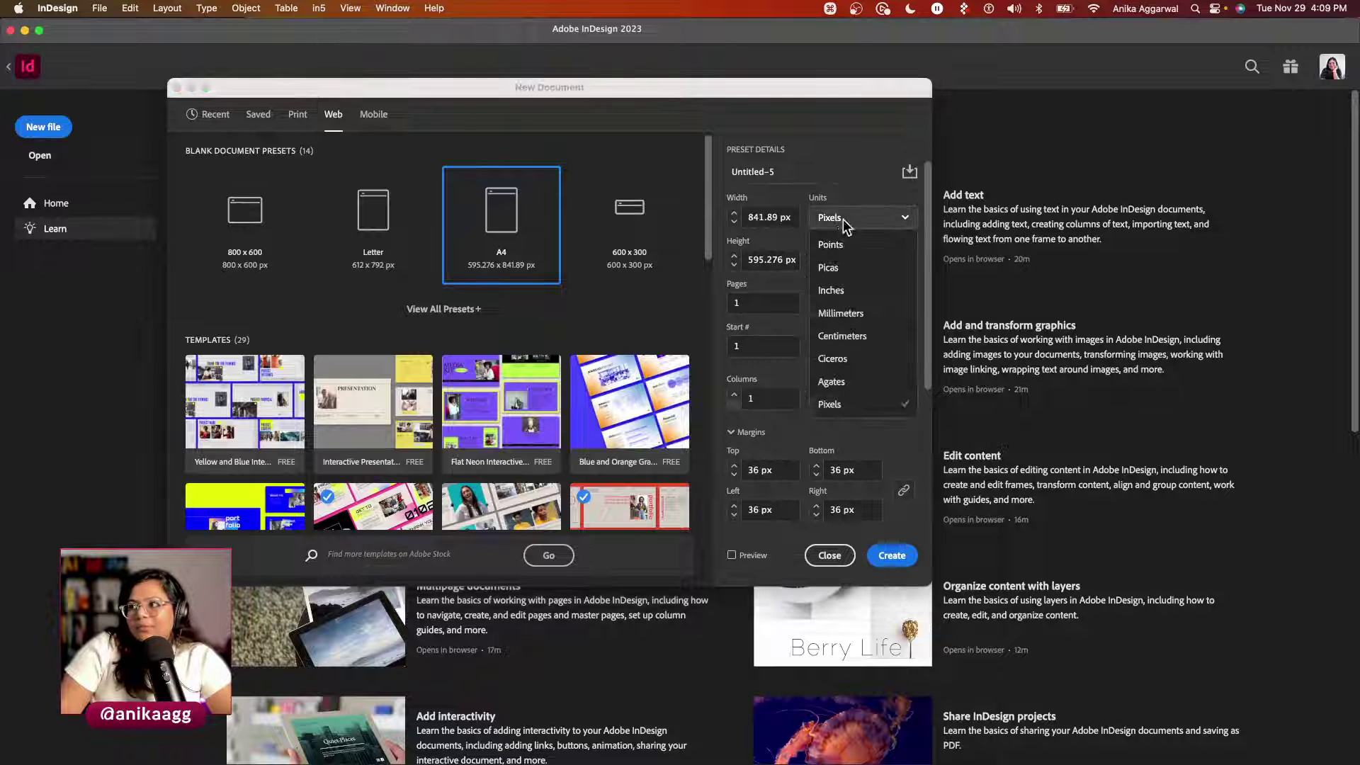
left_click(862, 227)
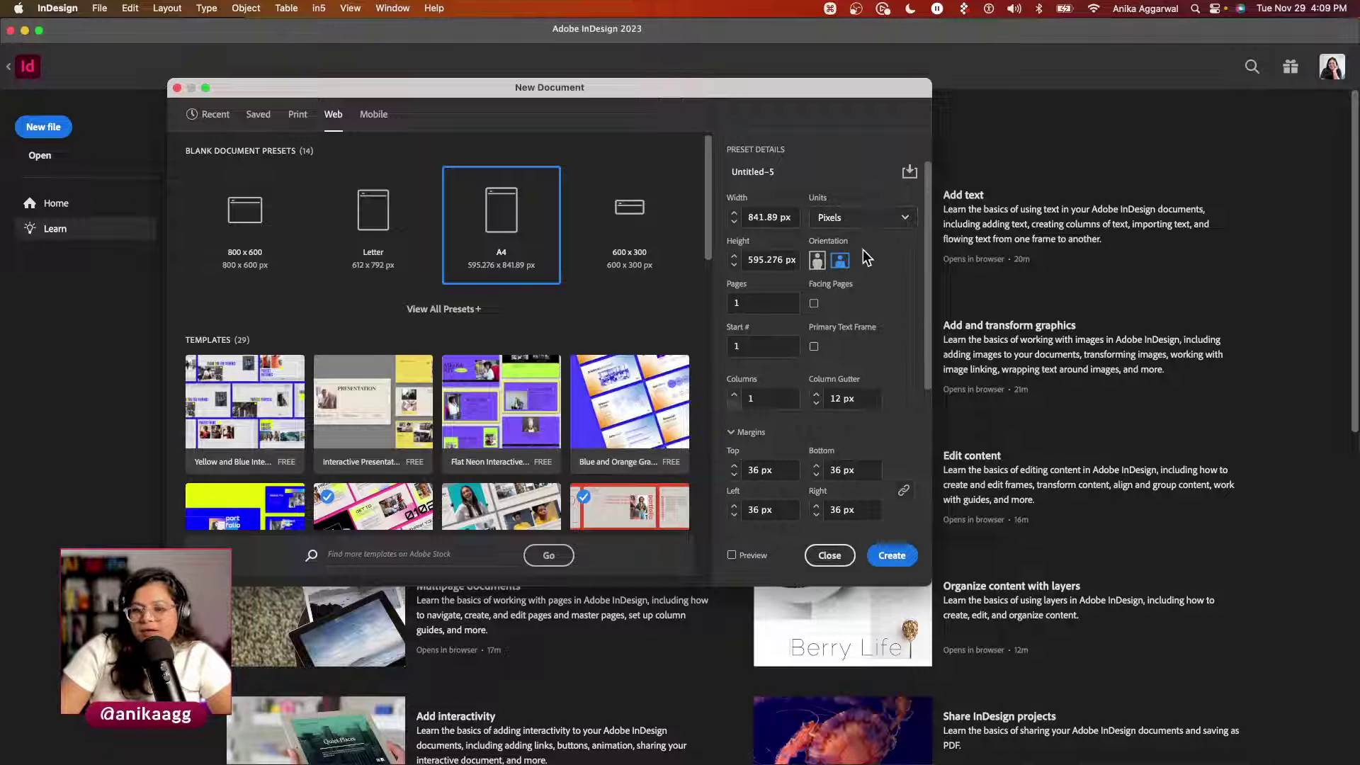
Step: Enable facing pages, set the page count to 30, preview the layout and create the document
left_click(815, 303)
left_click(762, 303)
type("30")
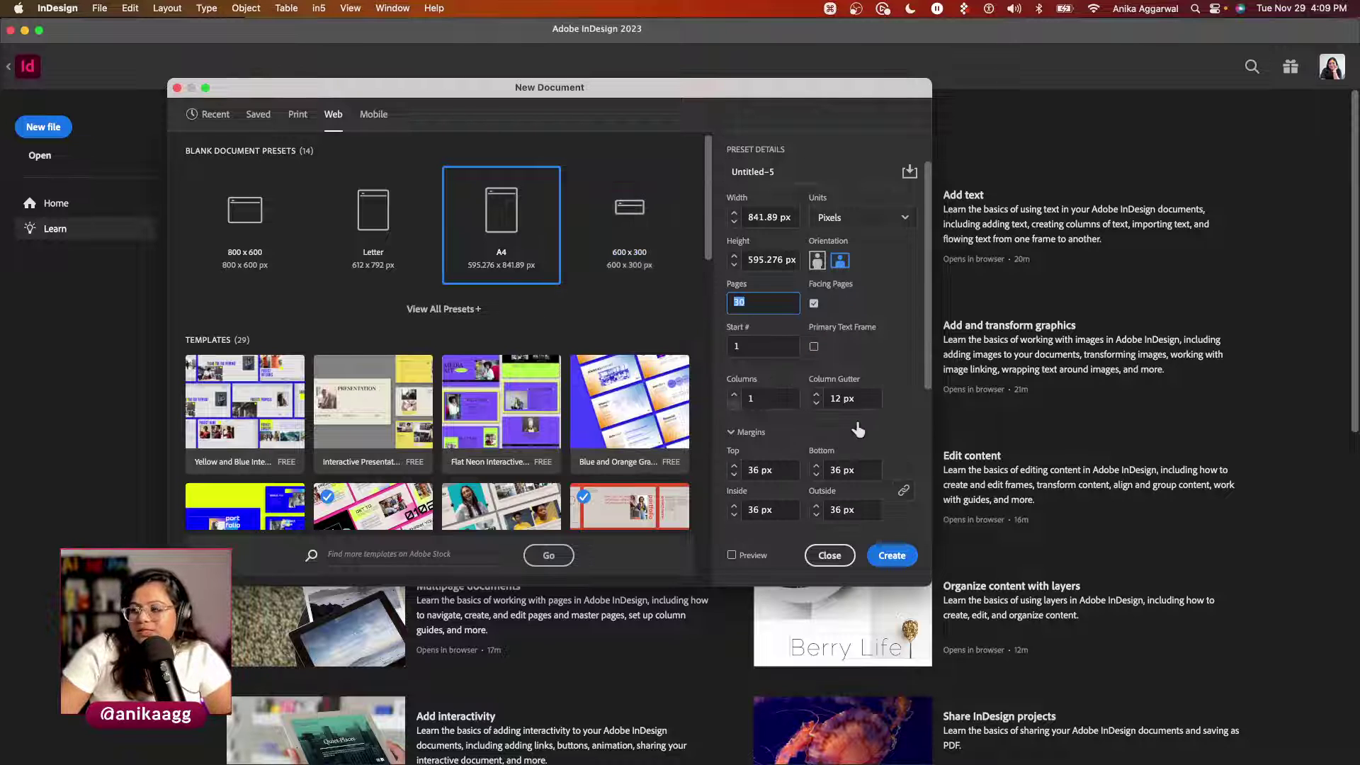
scroll(860, 427, "down", 3)
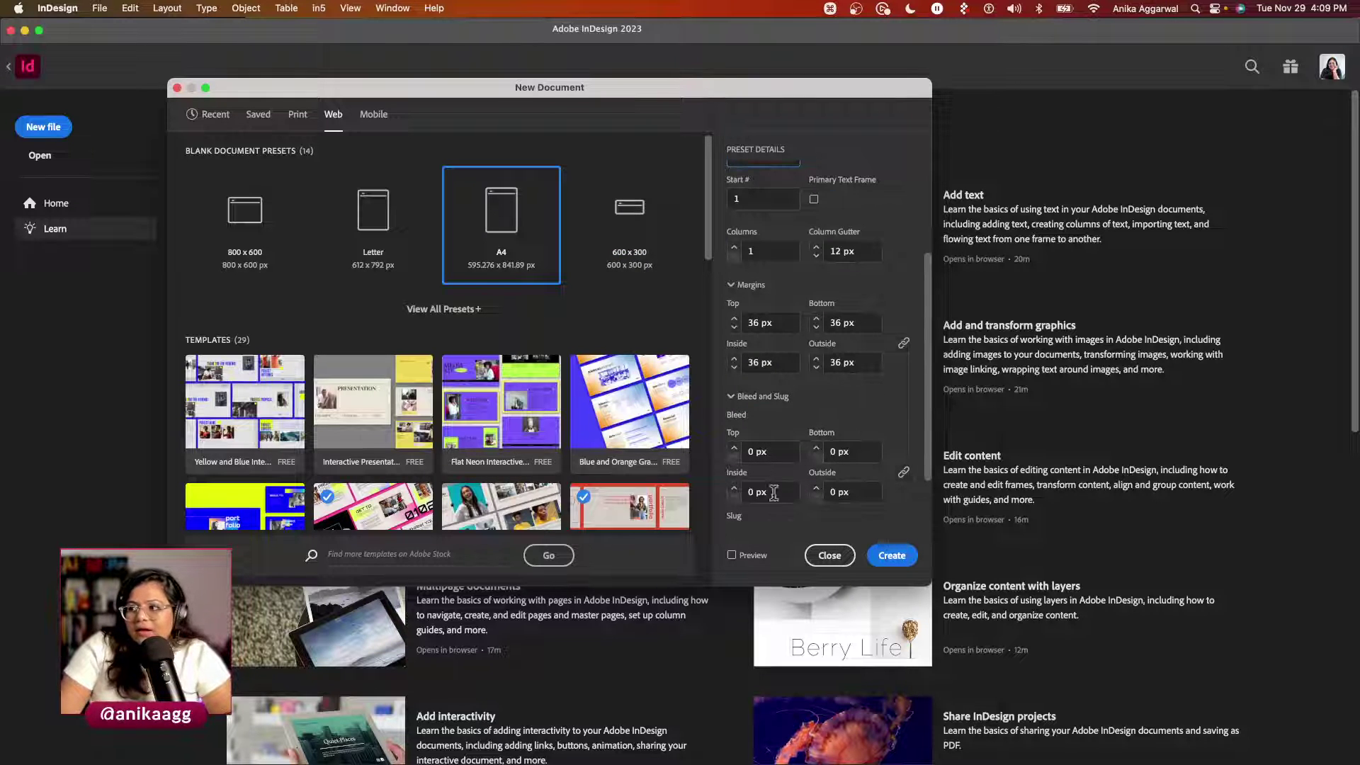
left_click(732, 557)
left_click_drag(721, 92, 918, 140)
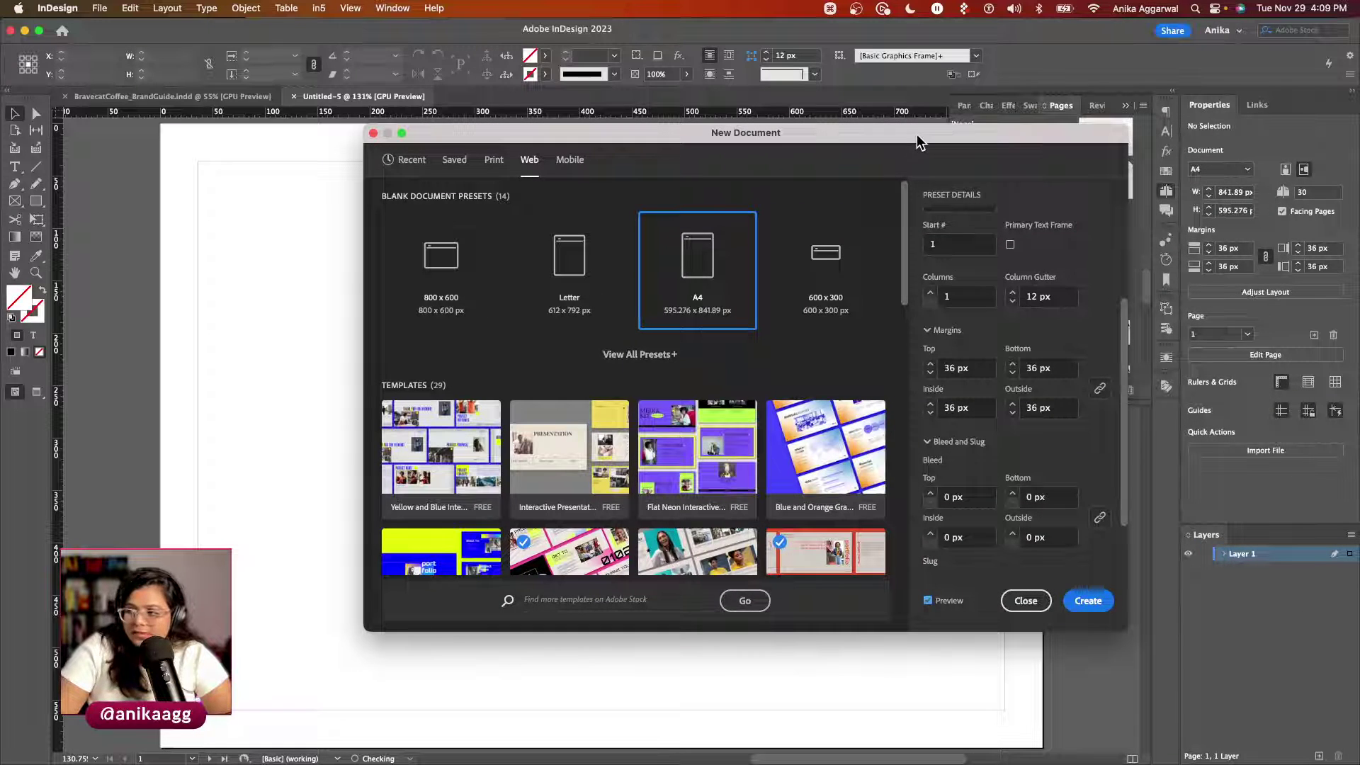
left_click(1089, 601)
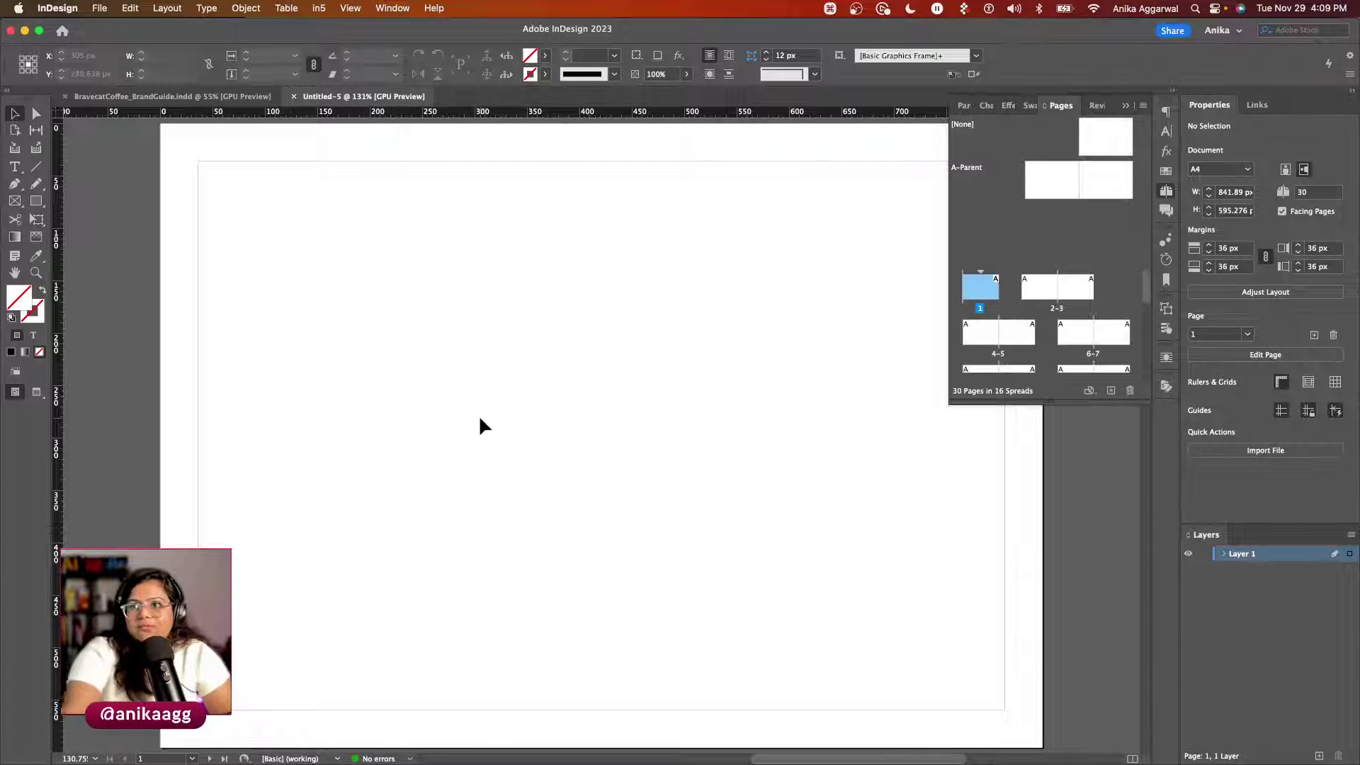
Step: Look over the blank spreads, then show the CC Libraries panel and place it beside the drawing tools
key("super+0")
scroll(479, 419, "down", 3)
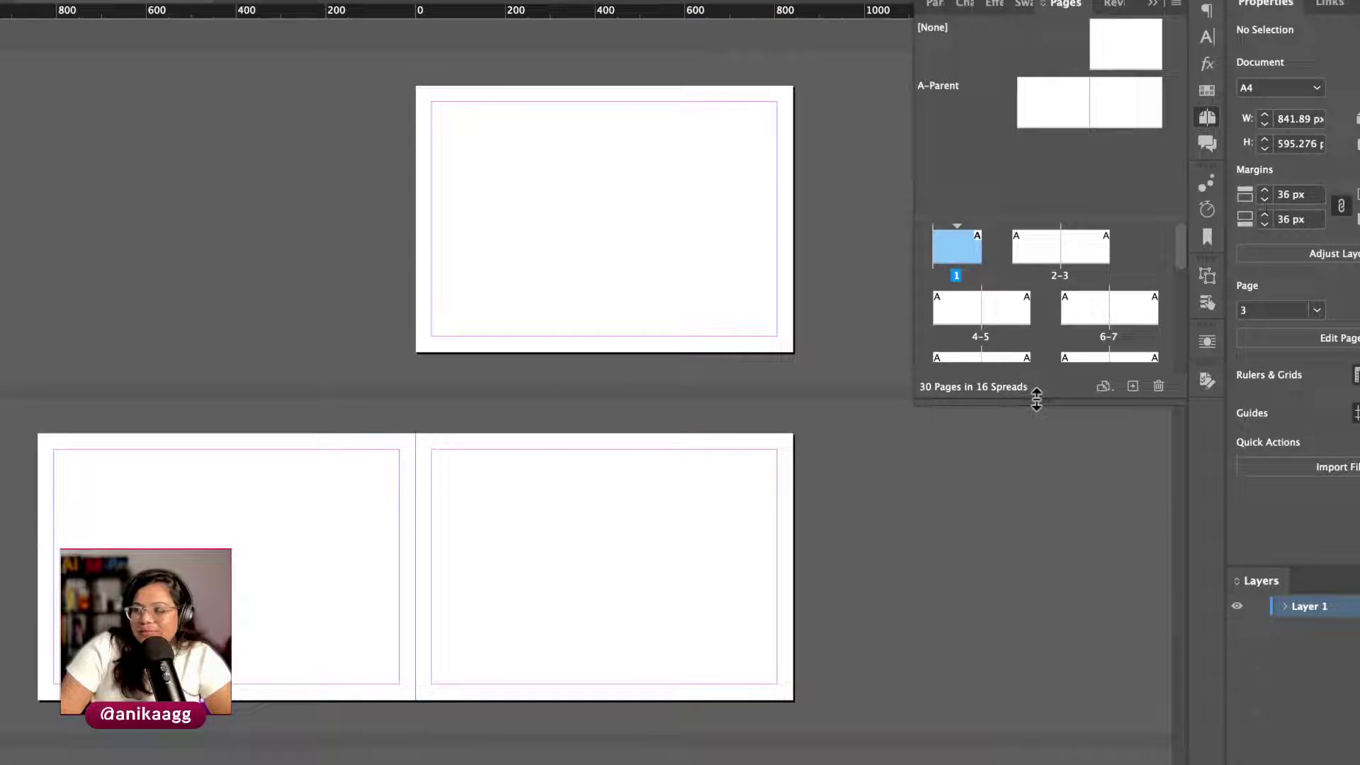
key("super")
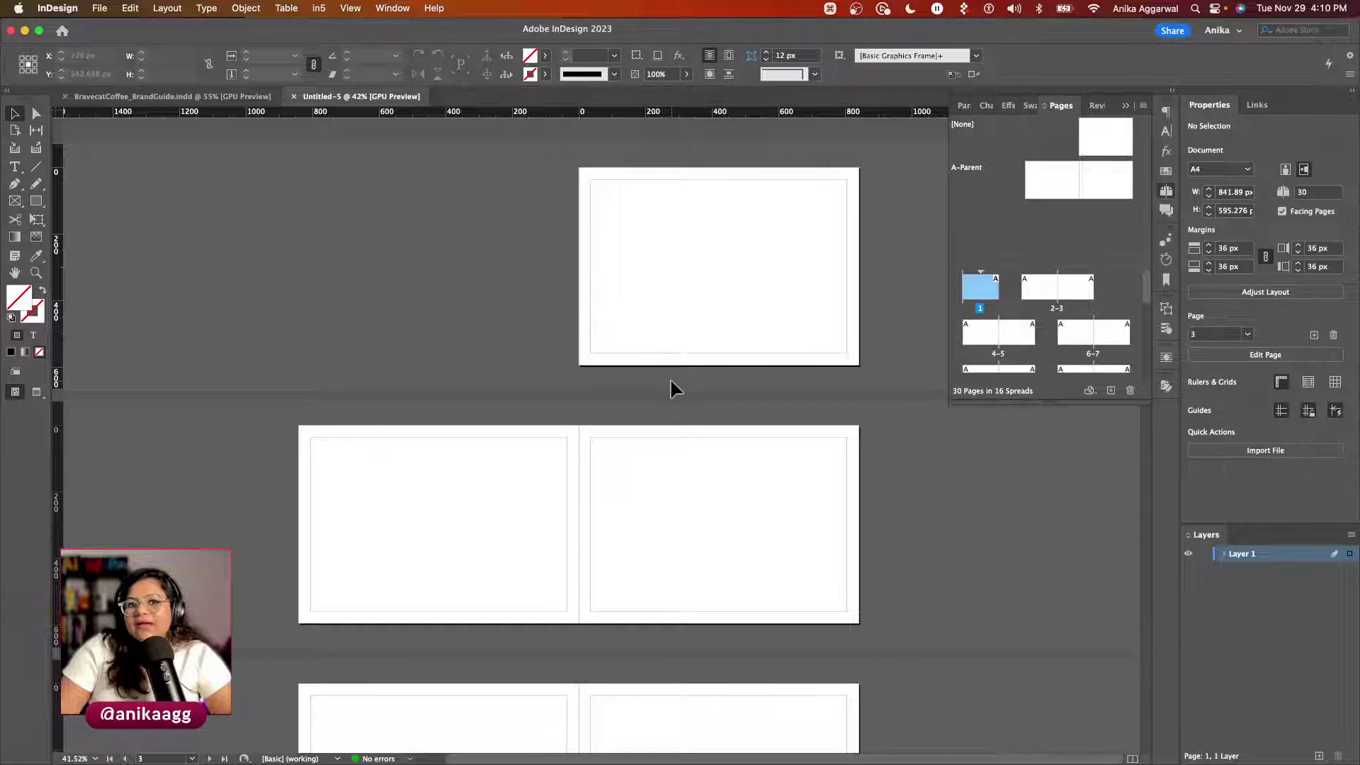
scroll(670, 388, "down", 15)
scroll(670, 391, "up", 15)
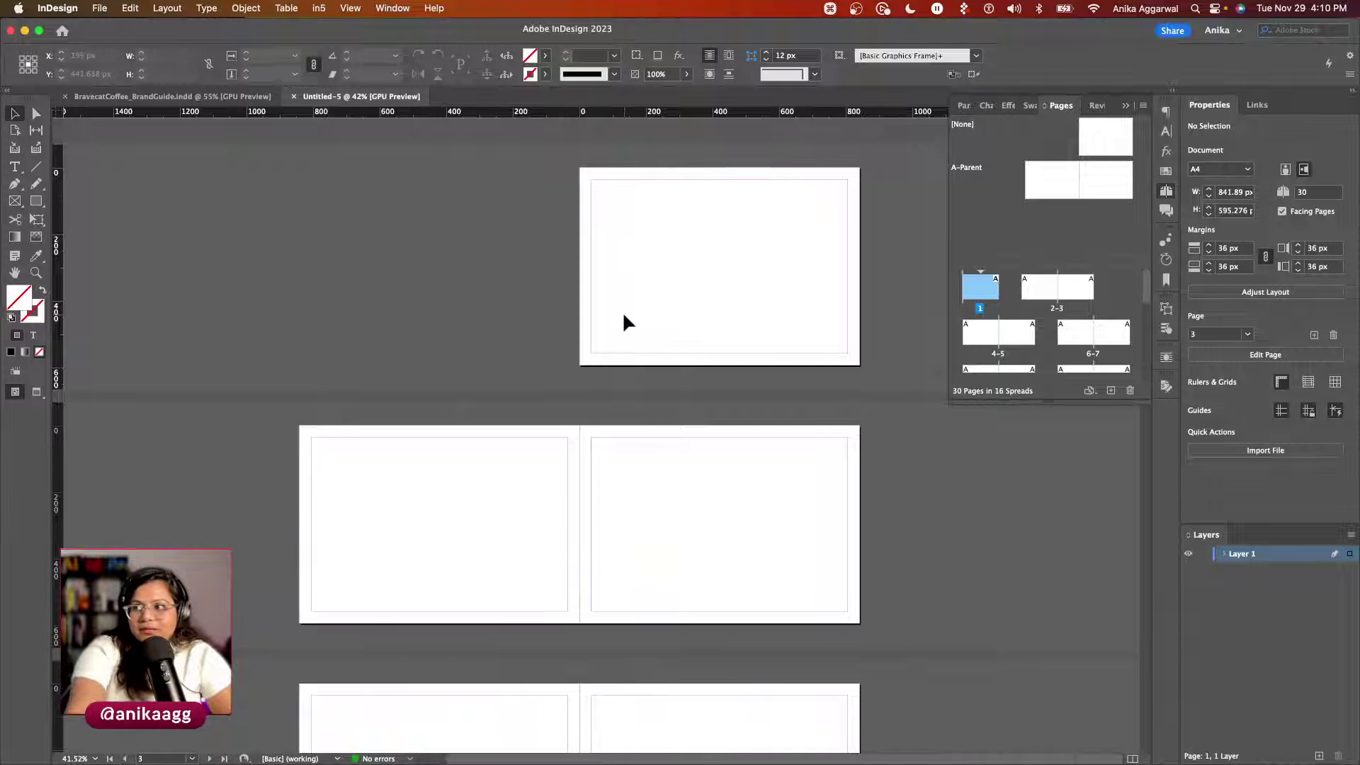
scroll(622, 312, "up", 3)
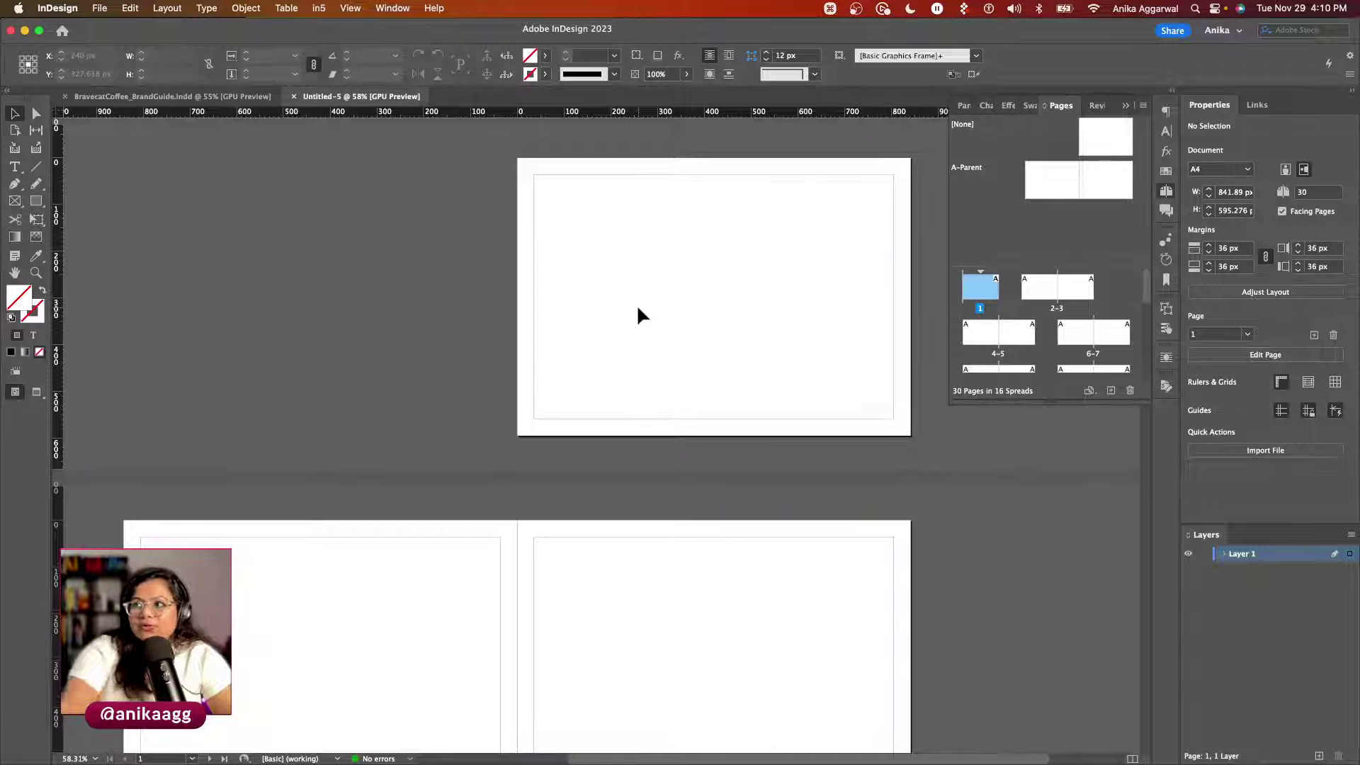
left_click(379, 8)
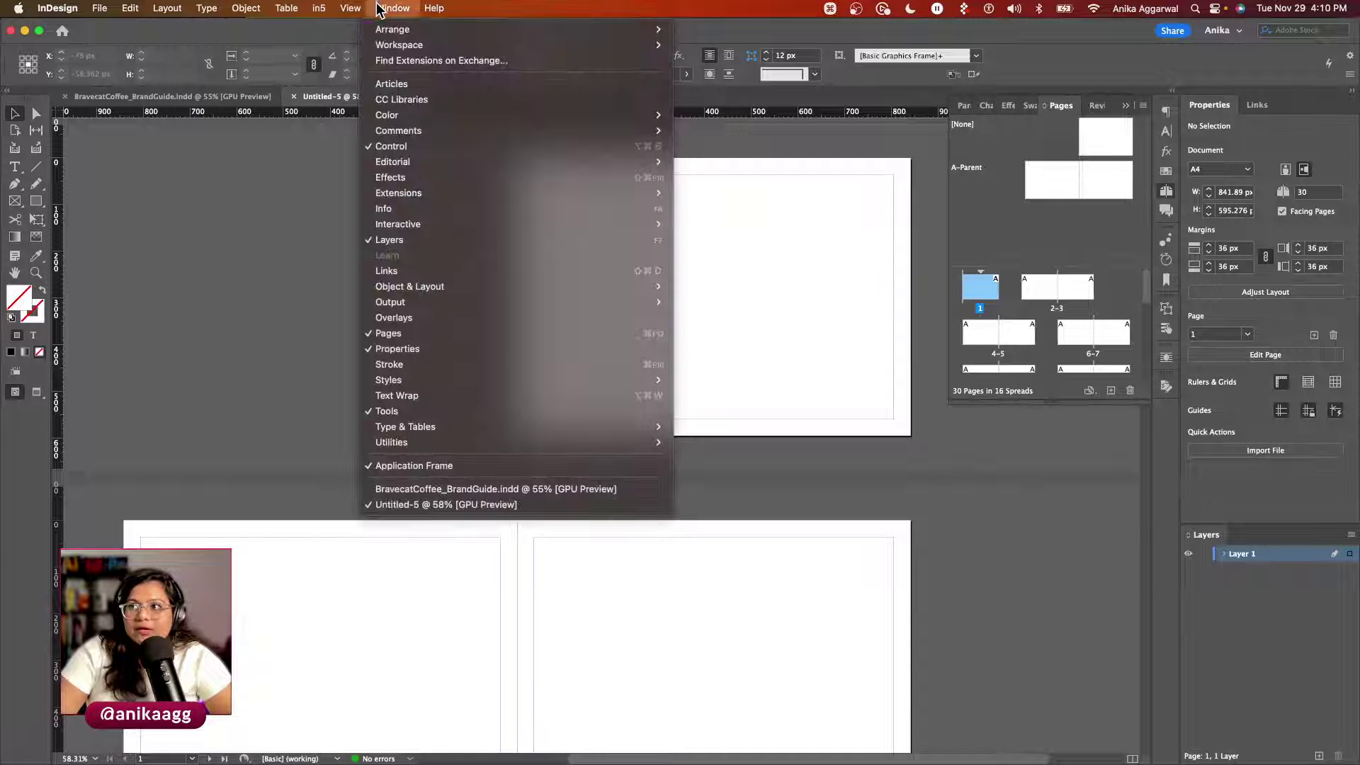
left_click(425, 99)
left_click_drag(1166, 99, 204, 92)
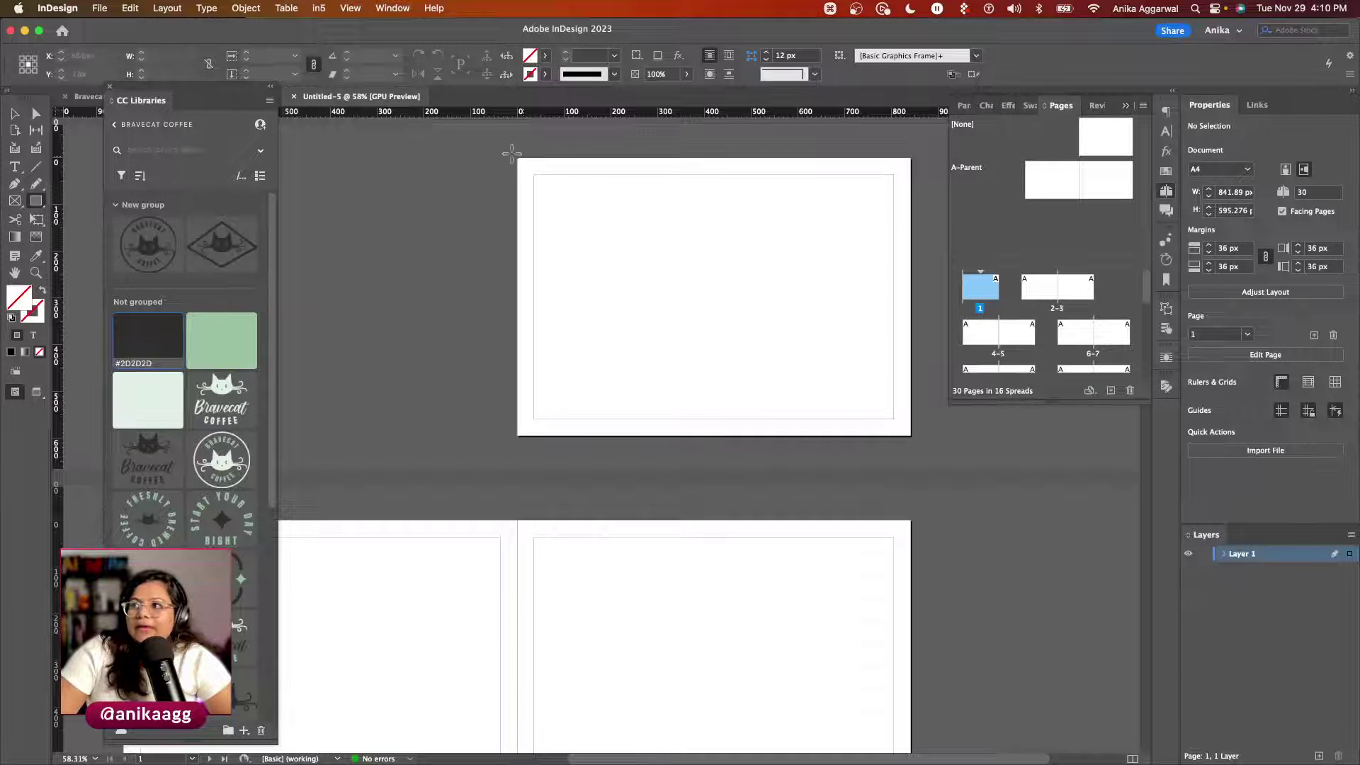
Step: Cover page 1 with a full-page rectangle filled with the library's dark colour #2D2D2D
left_click_drag(519, 158, 912, 437)
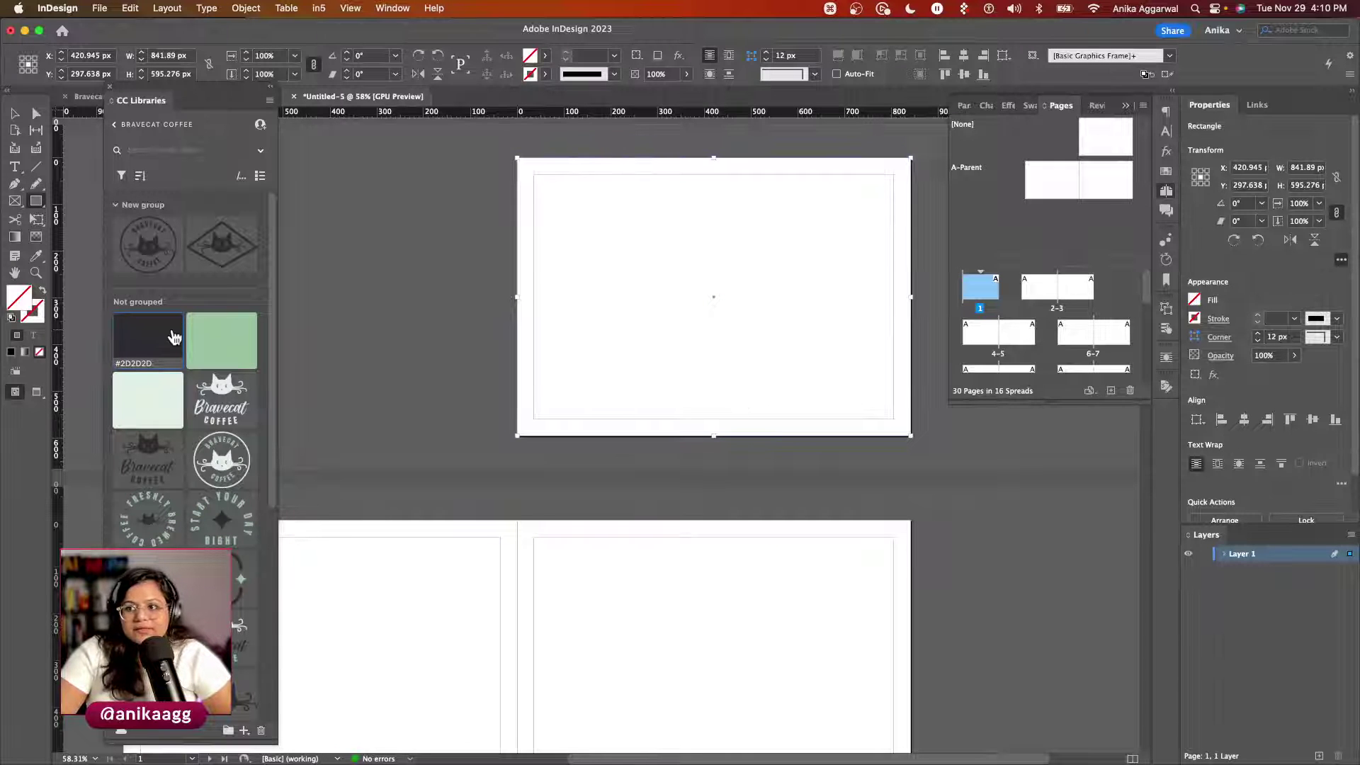
left_click(148, 336)
key("v")
left_click(440, 355)
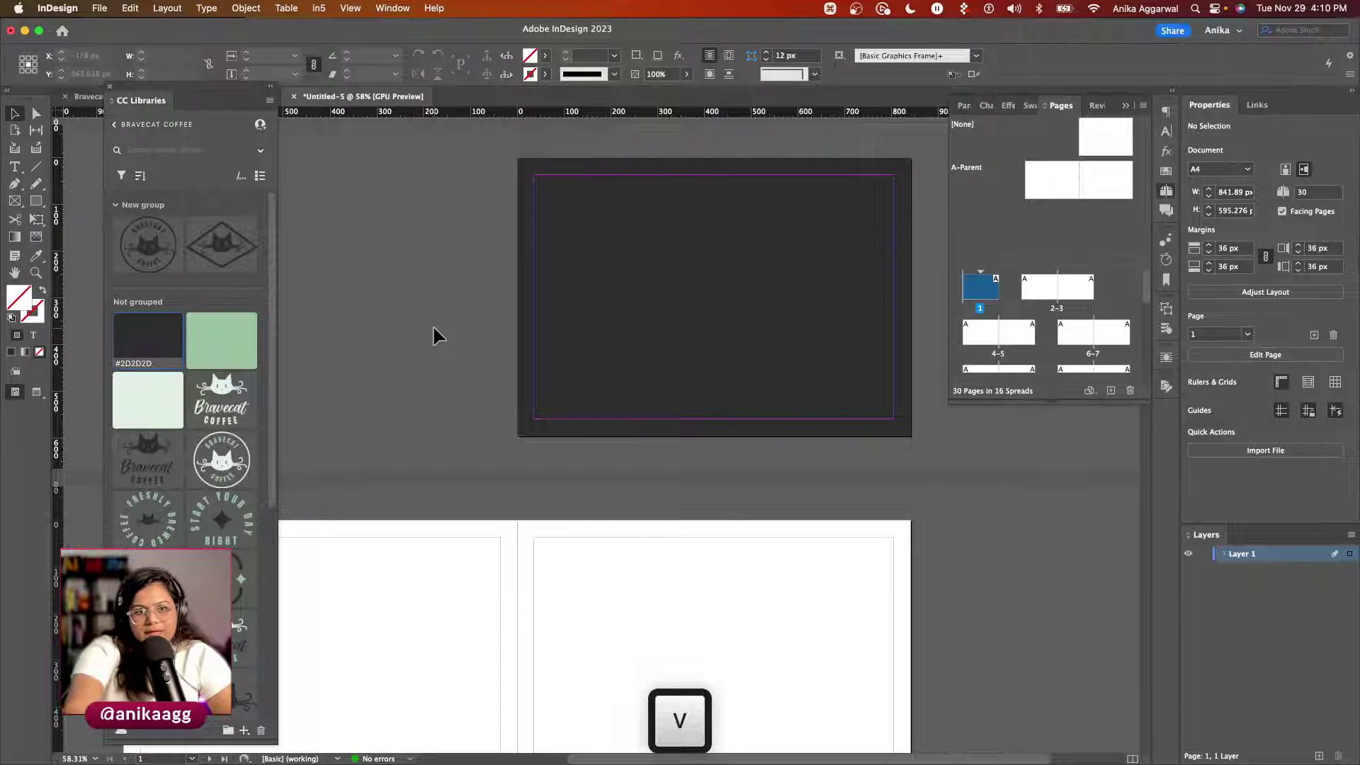
Step: Add a second parent spread with prefix B, two A4 landscape pages, and no parent as its base
scroll(434, 329, "right", 2)
scroll(434, 328, "up", 1)
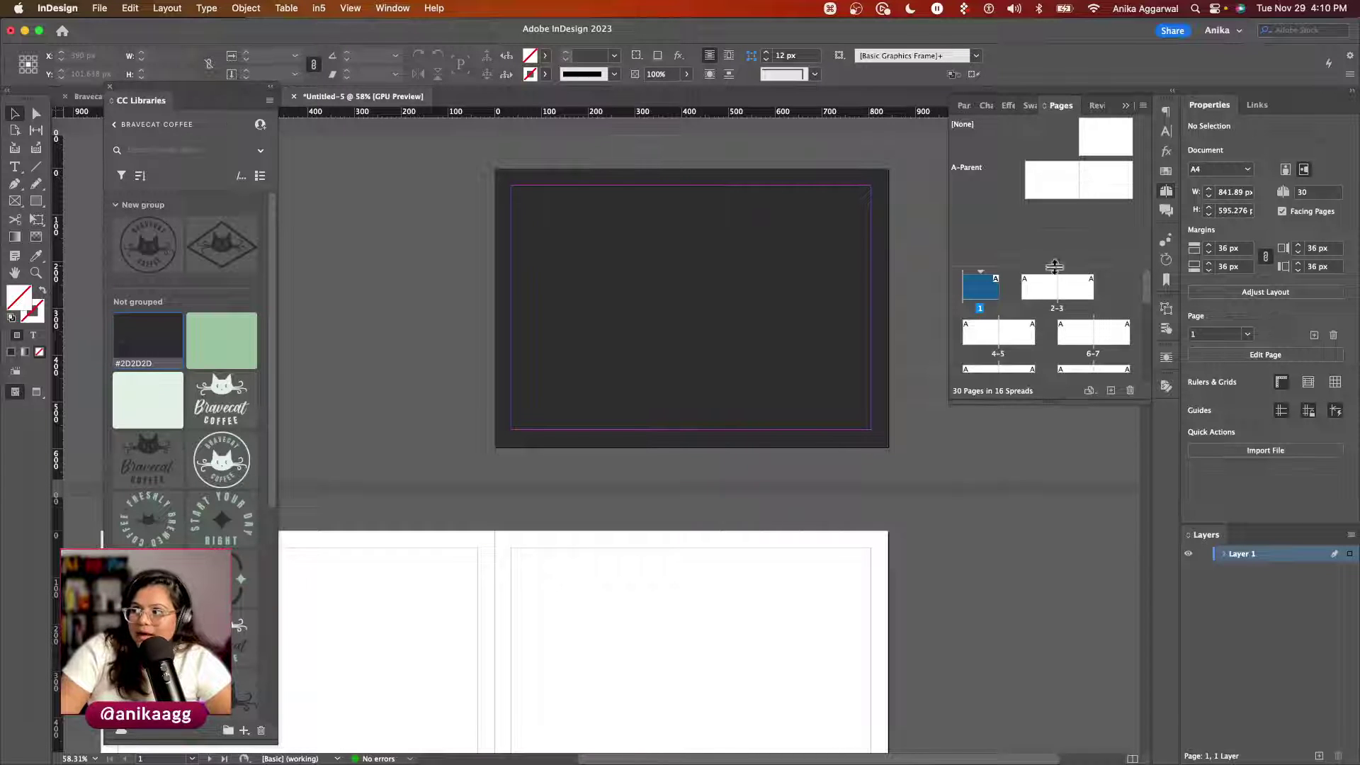
left_click(1060, 195)
right_click(1061, 197)
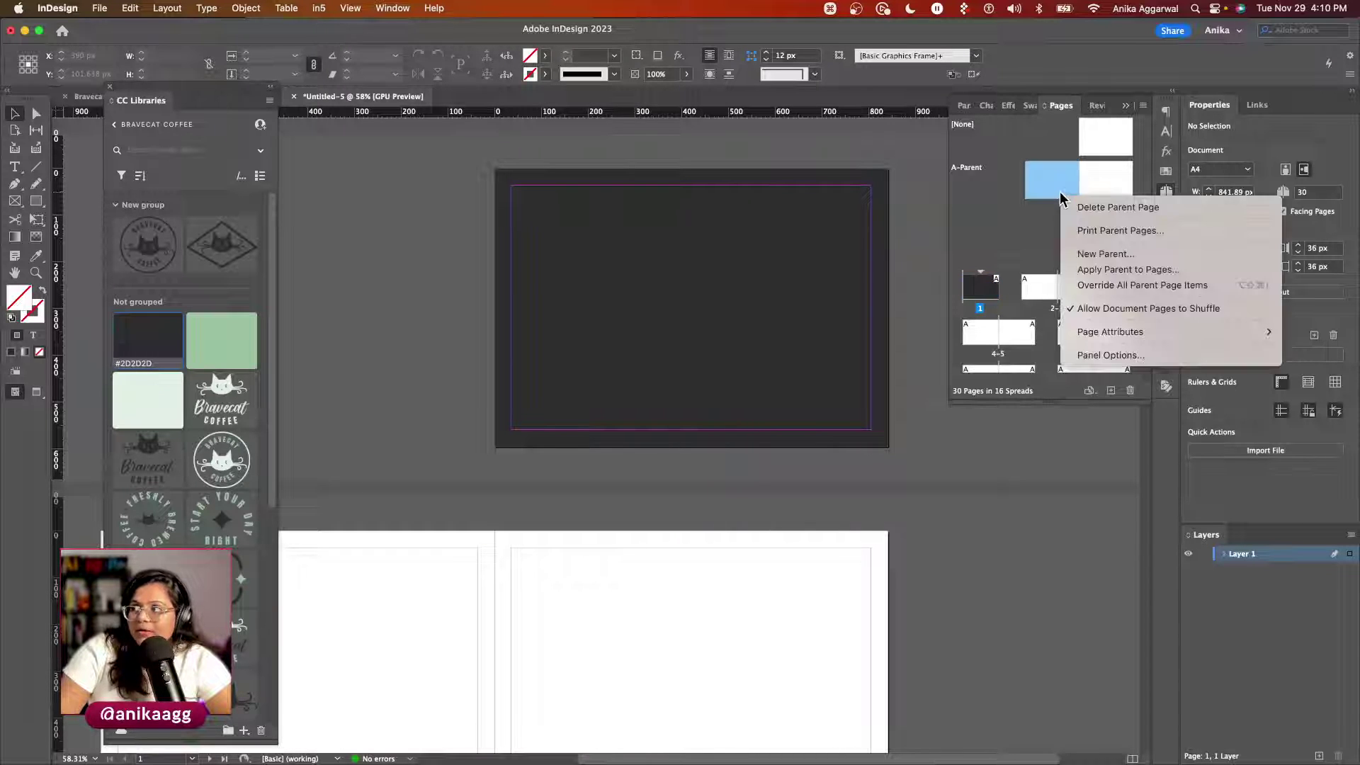
left_click(1085, 255)
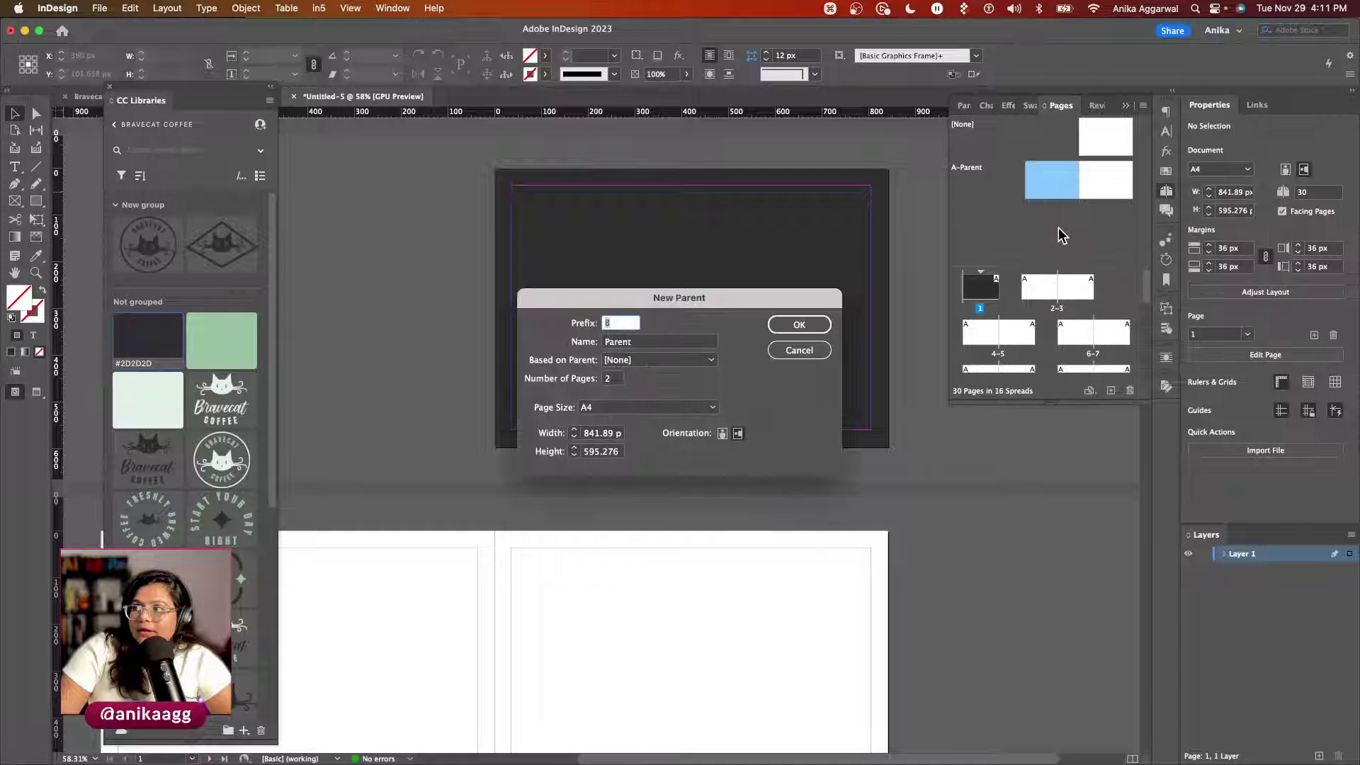
left_click(781, 327)
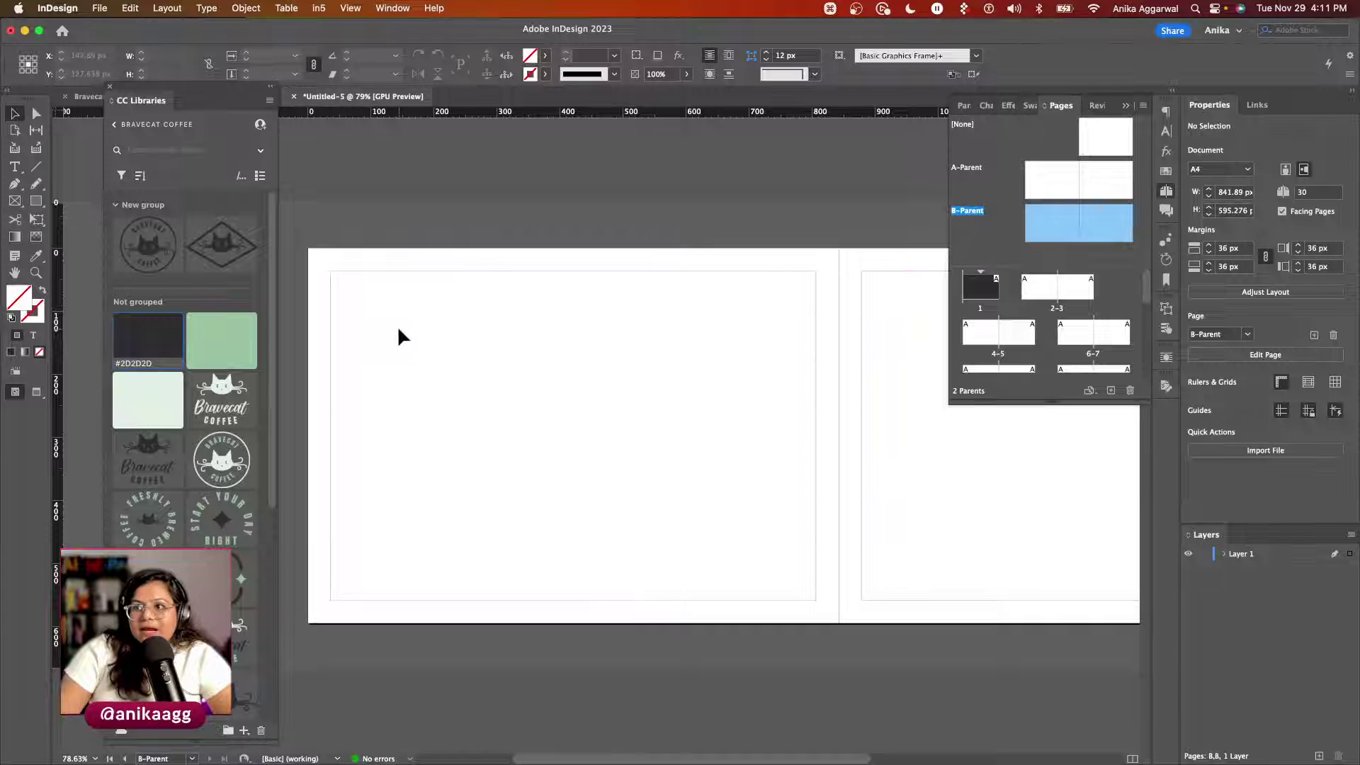
Step: Cover the left page of the B-Parent spread with a rectangle filled with #2D2D2D
left_click(36, 201)
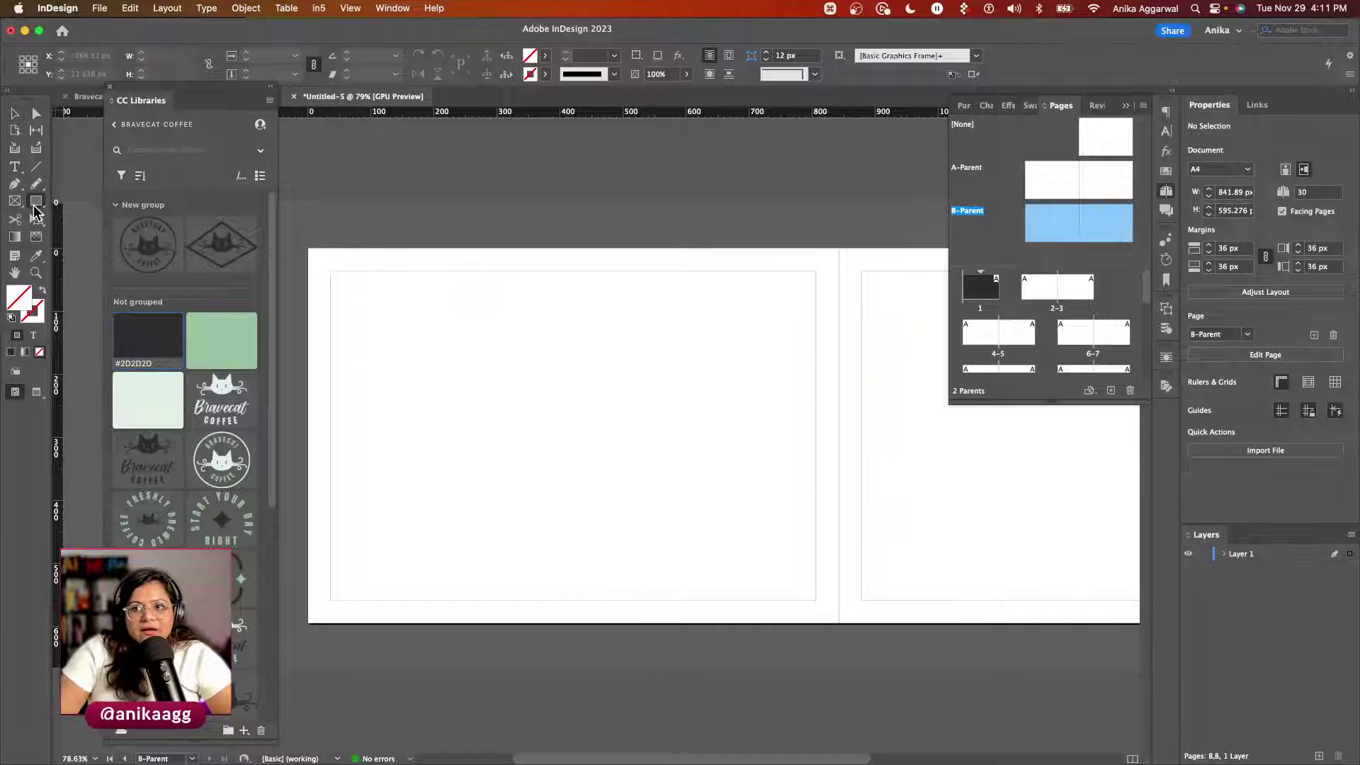
left_click_drag(316, 254, 839, 623)
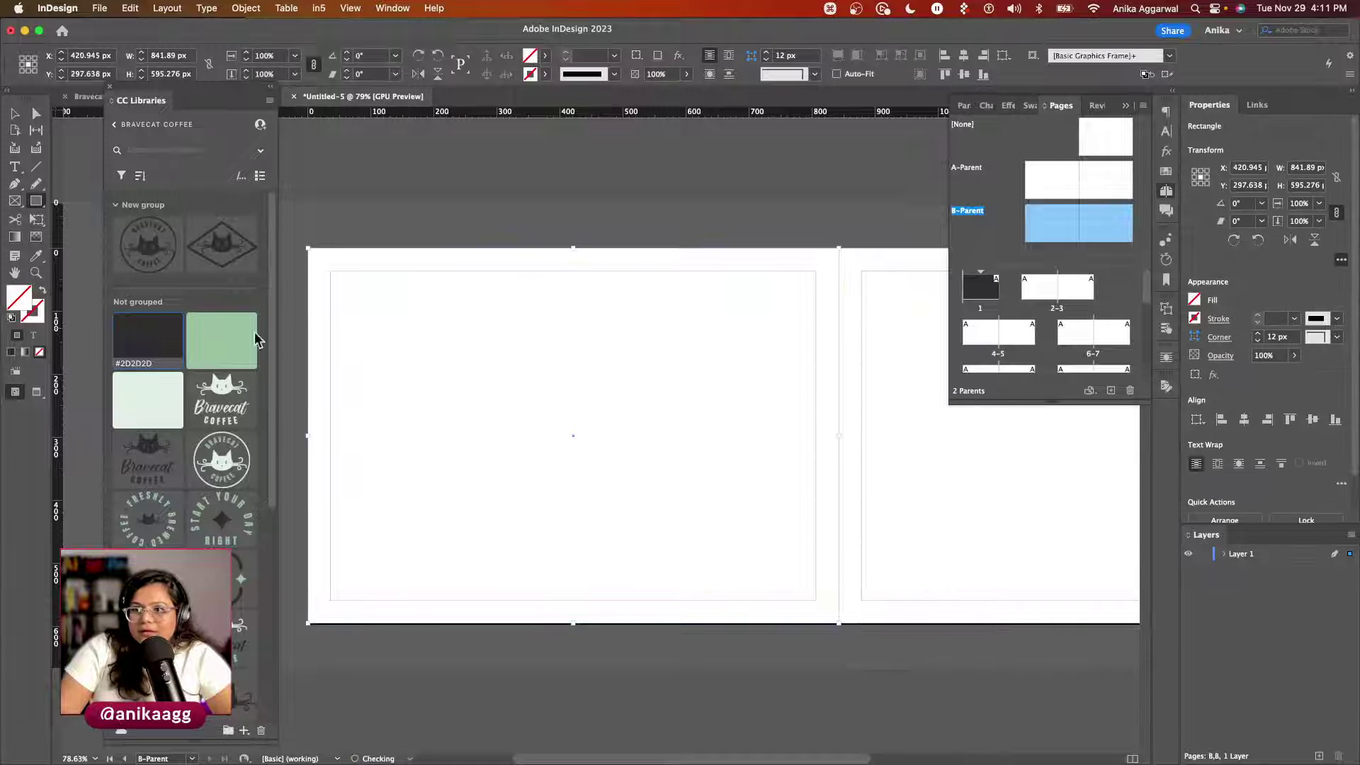
left_click(162, 343)
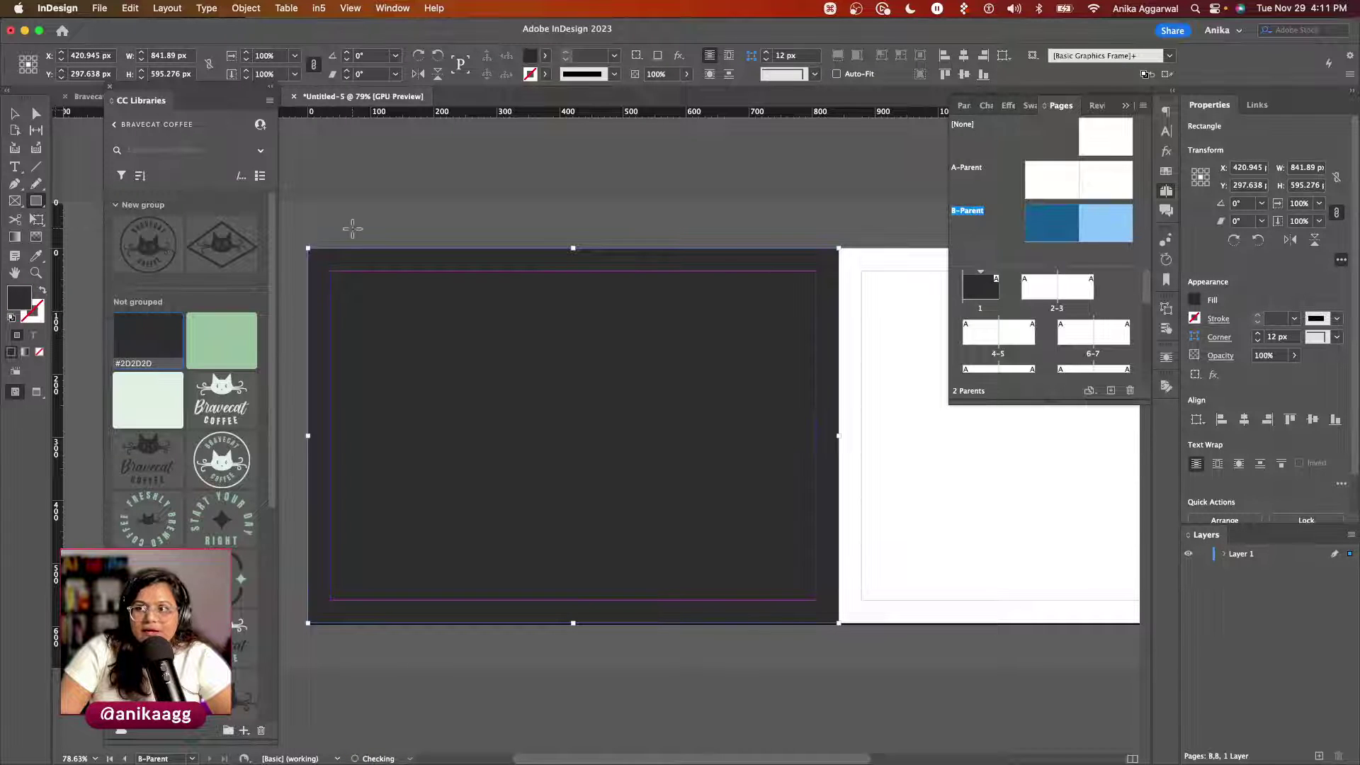
key("v")
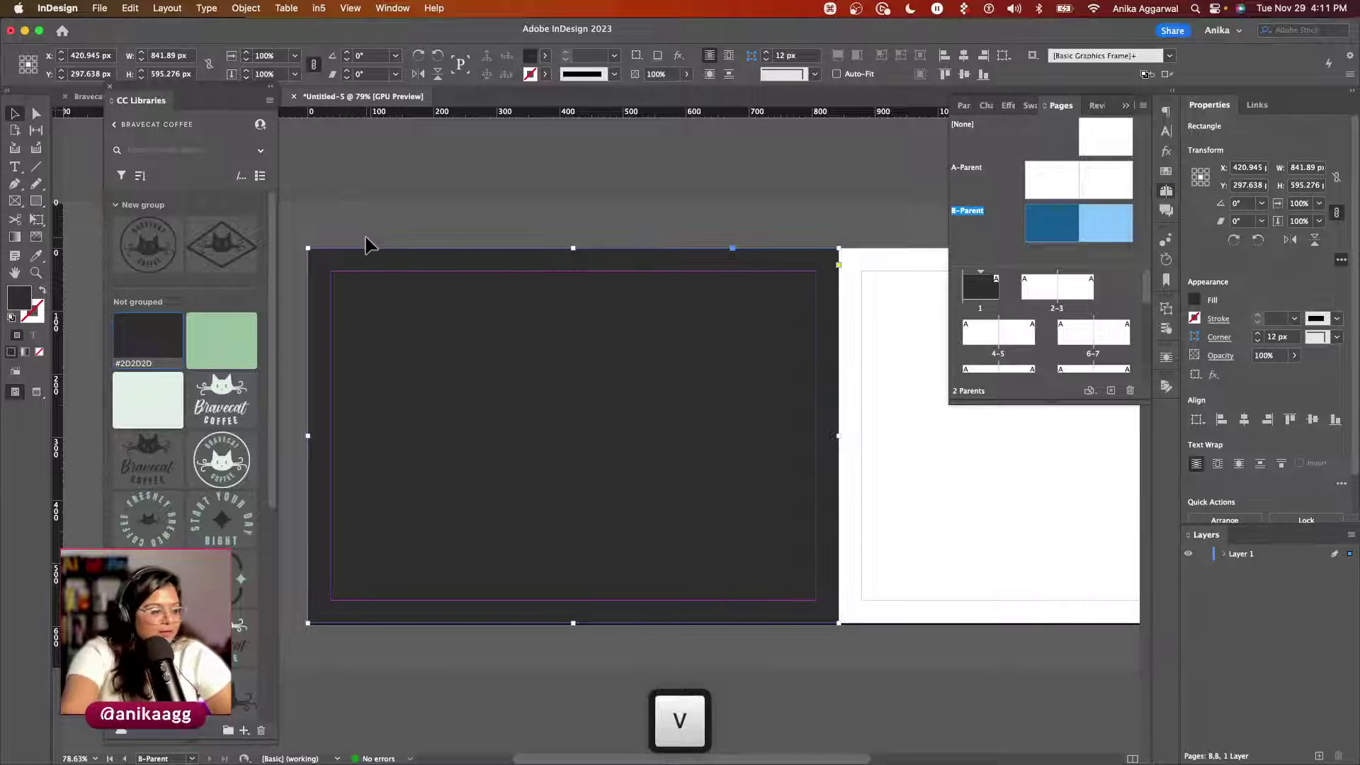
Step: Cover the right page of the B-Parent spread with a rectangle filled with the library green #99C1A2
scroll(367, 244, "right", 3)
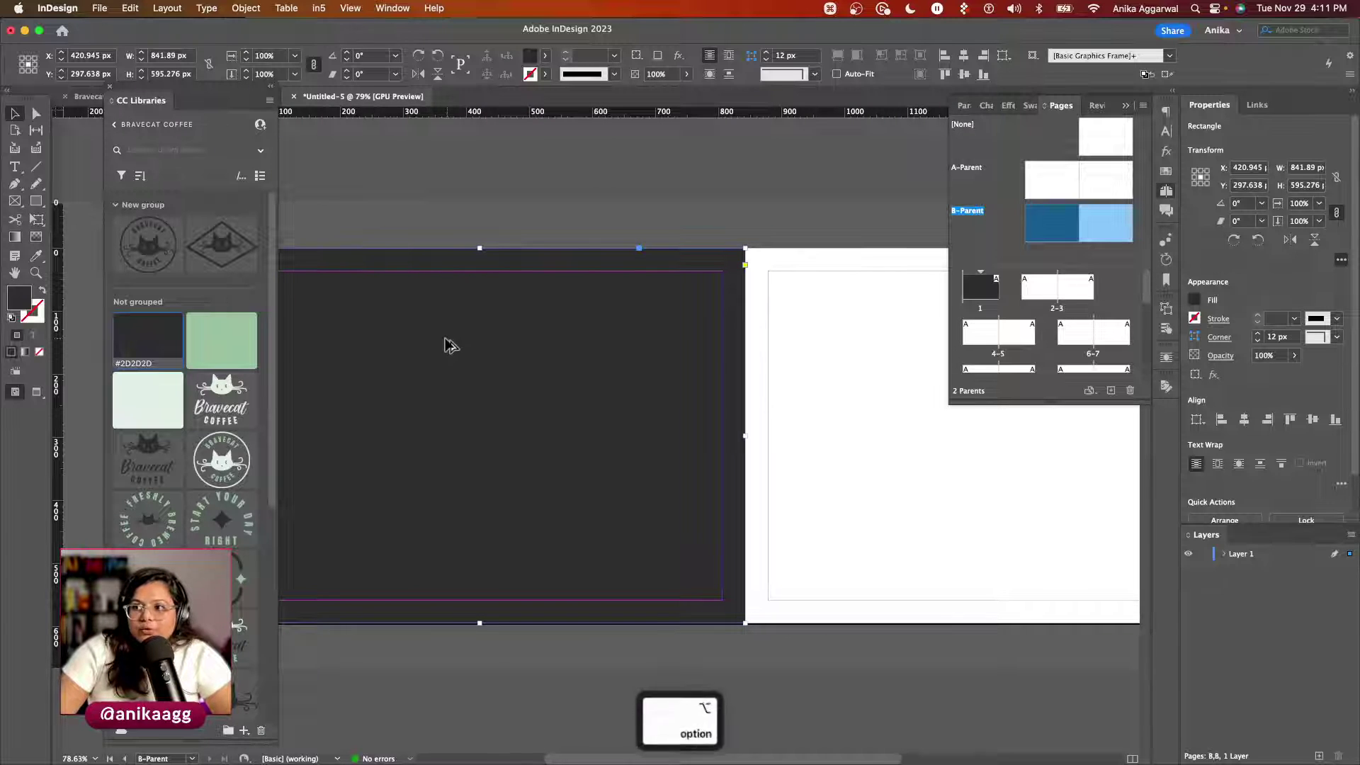
left_click_drag(446, 346, 899, 404)
left_click_drag(616, 416, 883, 404)
left_click(221, 333)
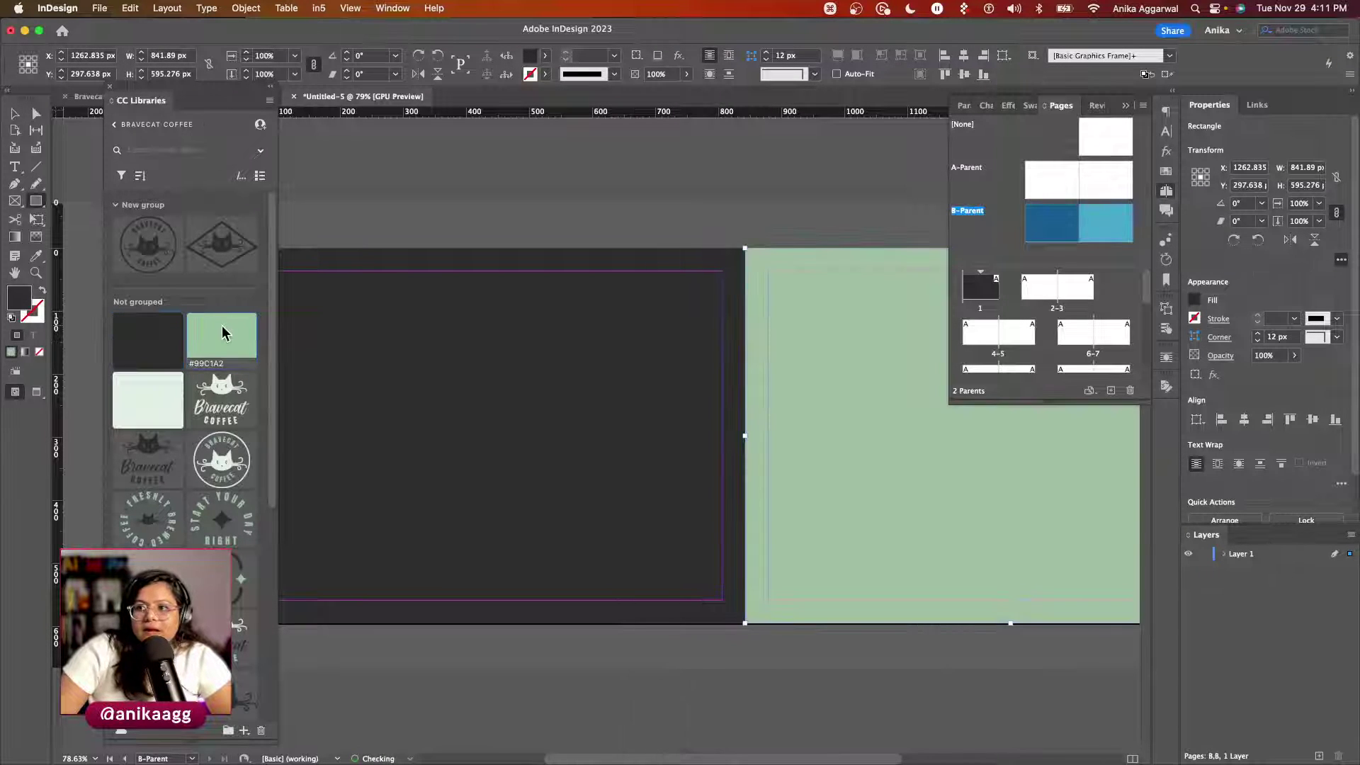
key("v")
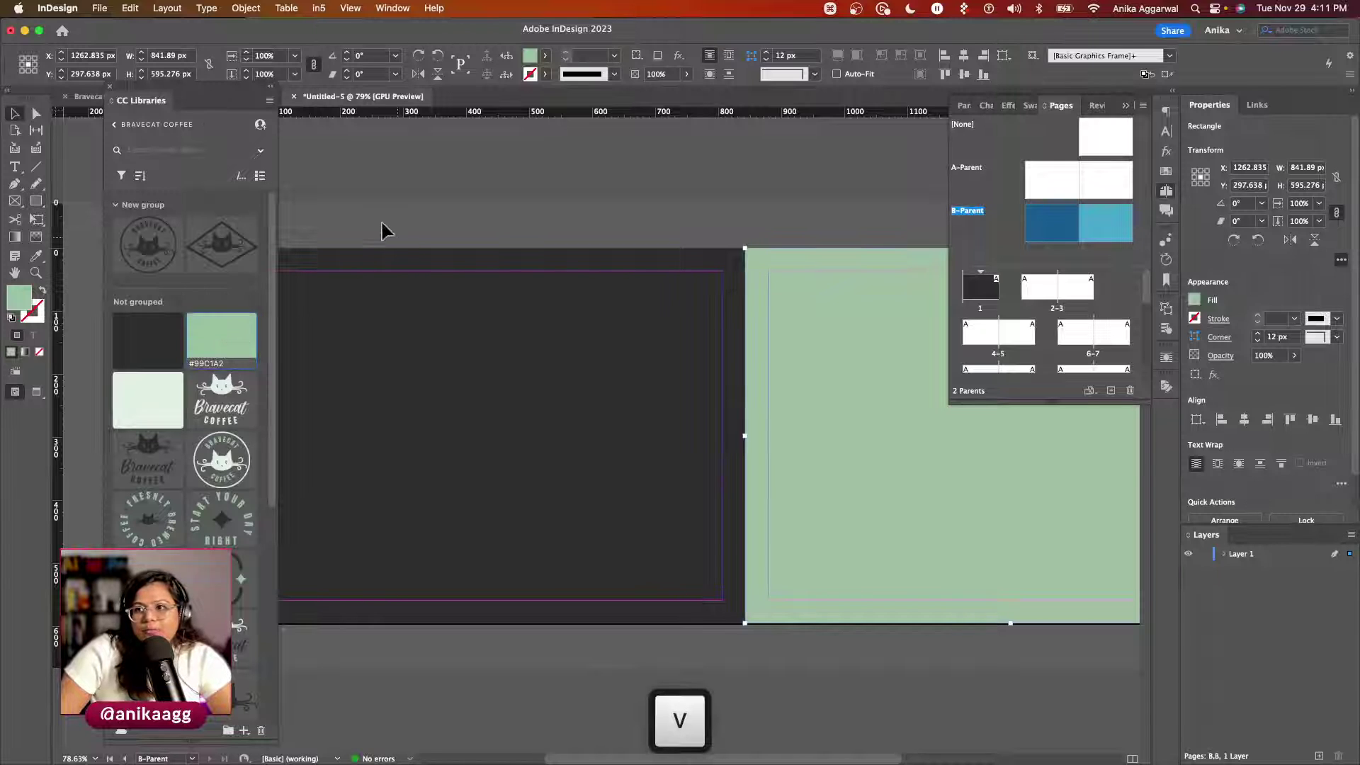
Step: Draw a horizontal line about 770 px long between the side margins of the dark parent page, about 60 px from its top edge
scroll(361, 236, "down", 3)
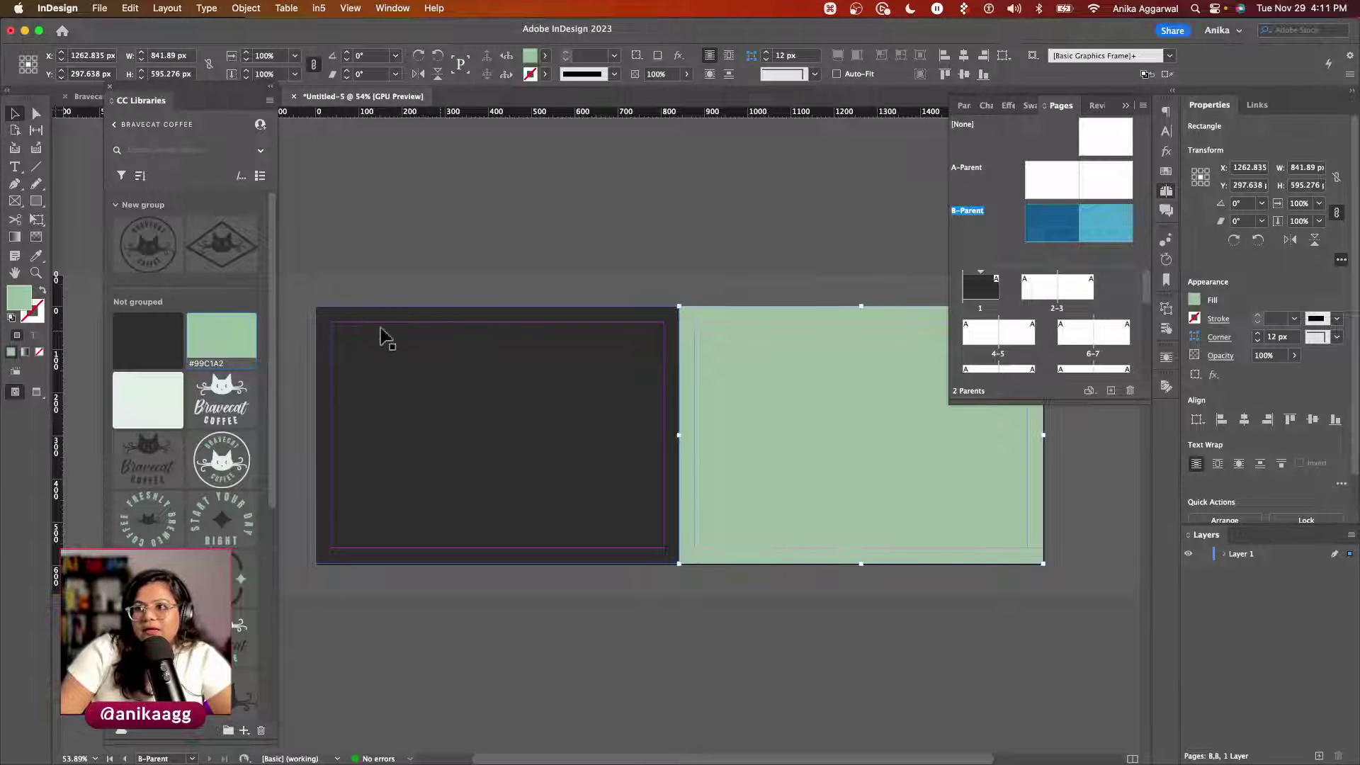
left_click(37, 166)
left_click_drag(332, 333, 665, 340)
key("v")
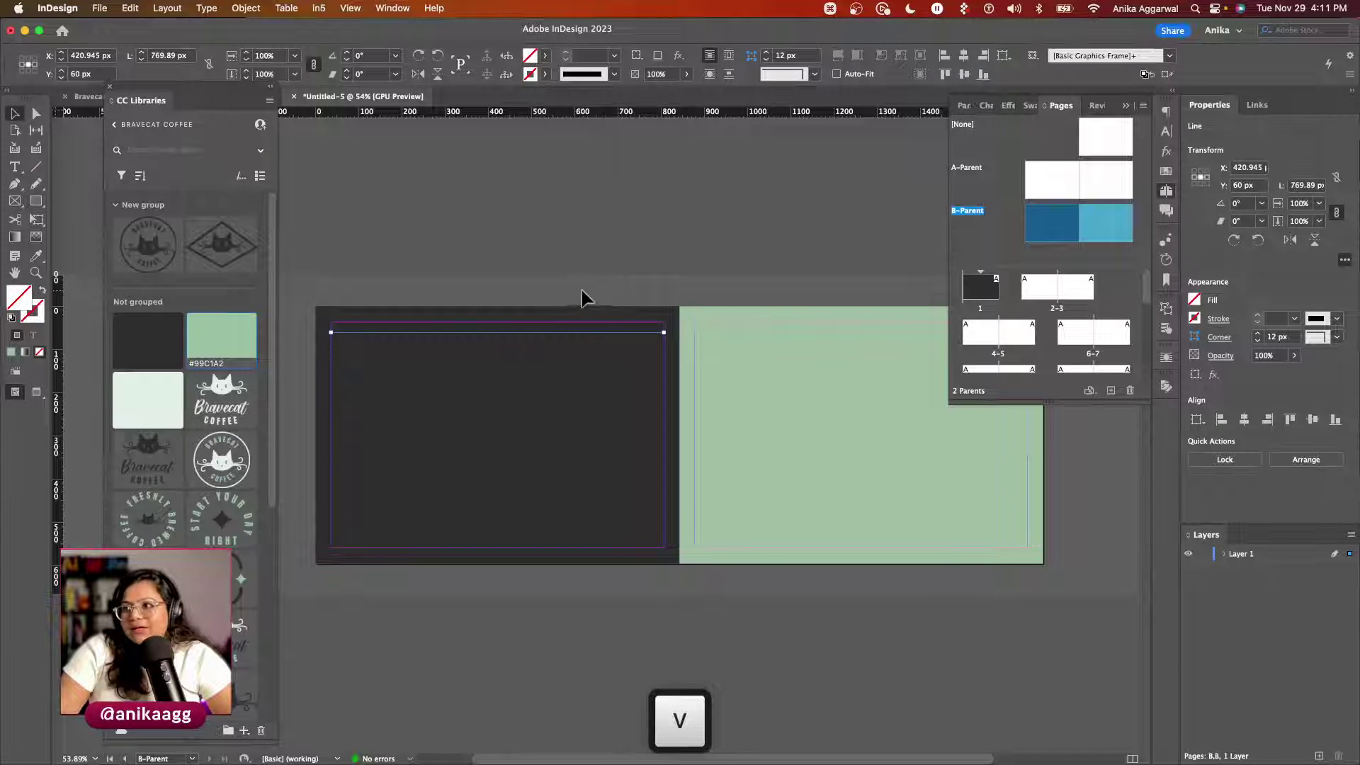
left_click(582, 298)
left_click(446, 342)
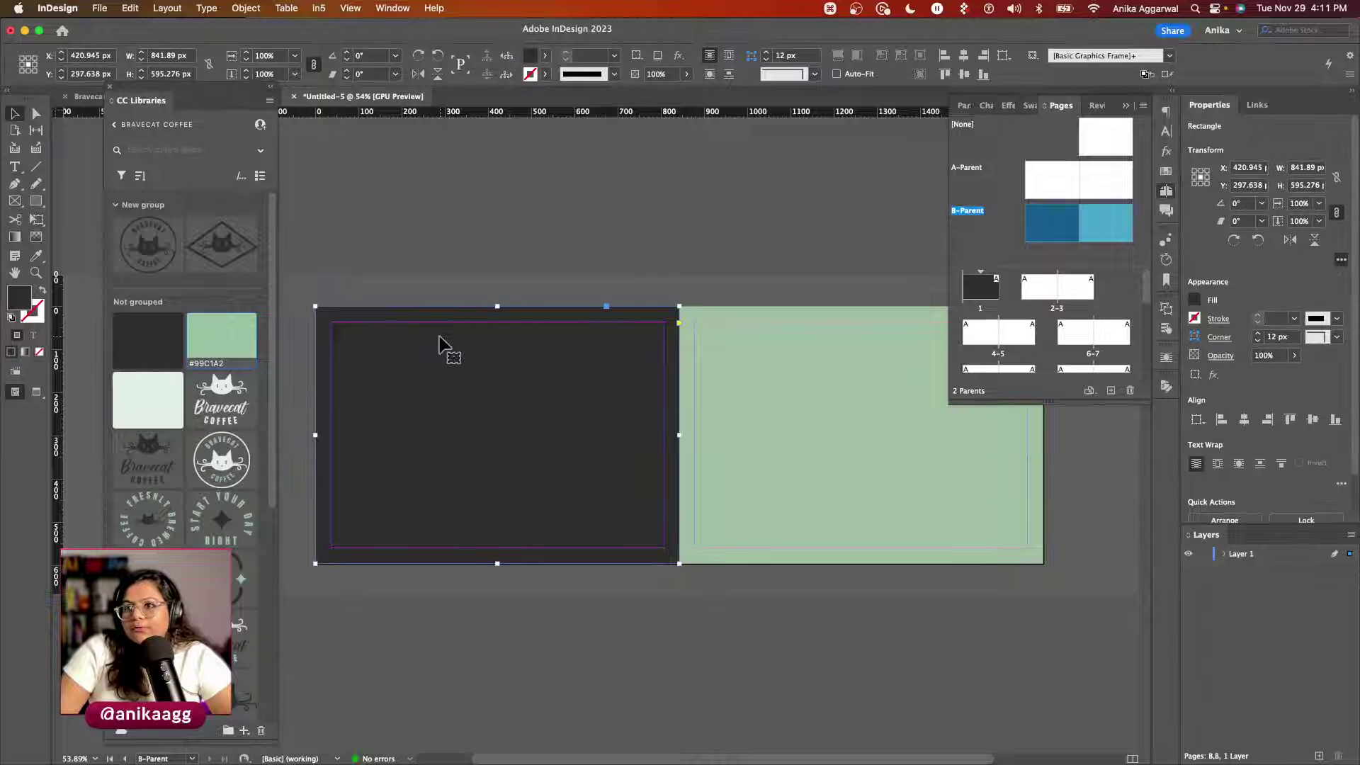
key("shift+x")
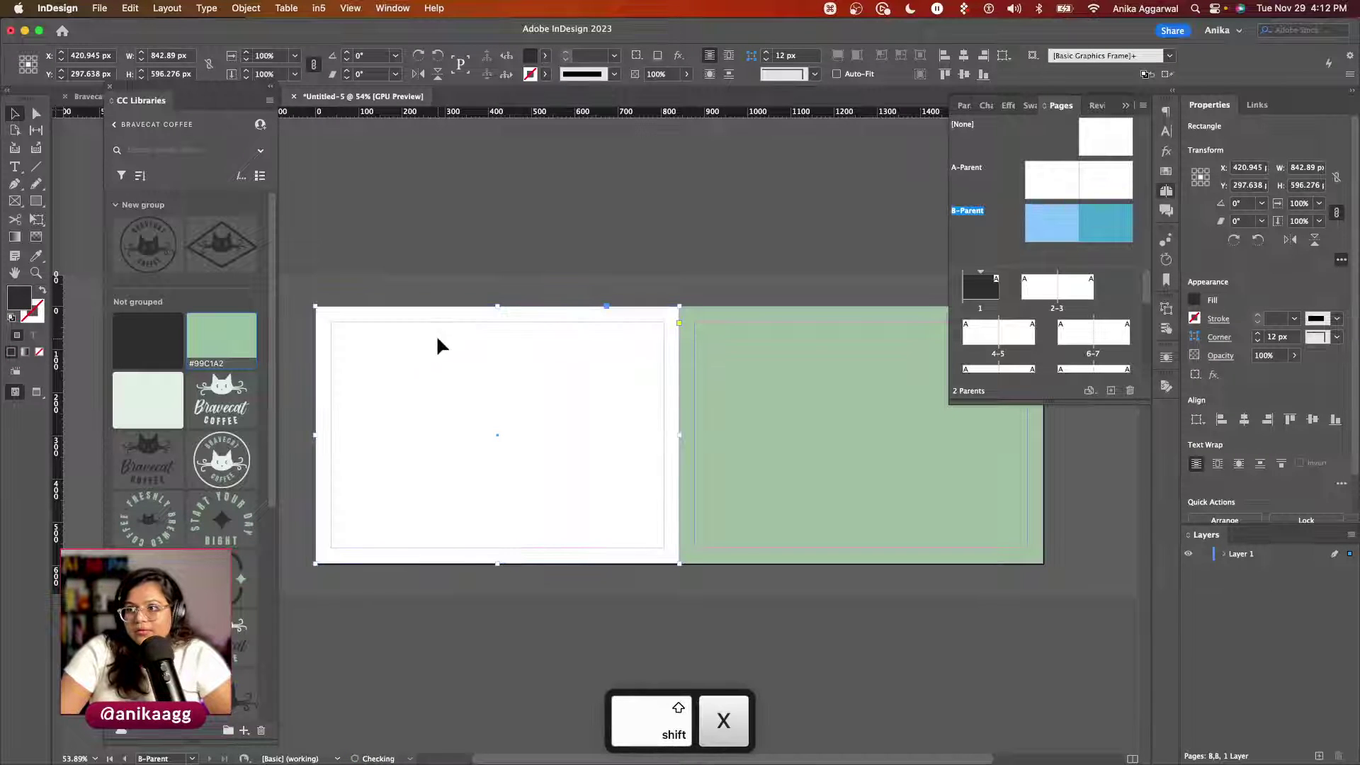
key("super+z")
key("super+z")
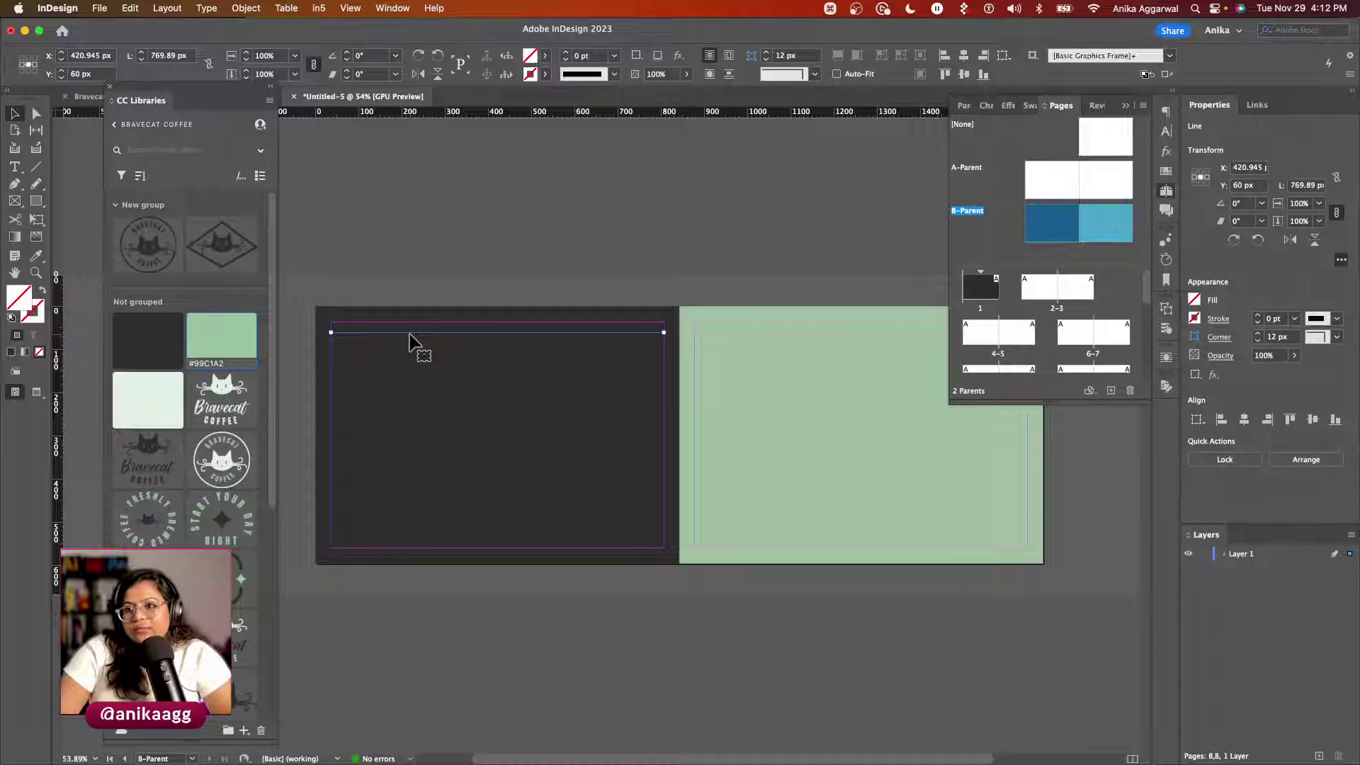
Step: Give the line on the dark parent page a 1 pt stroke in the library's pale colour #E1EFE4
key("x")
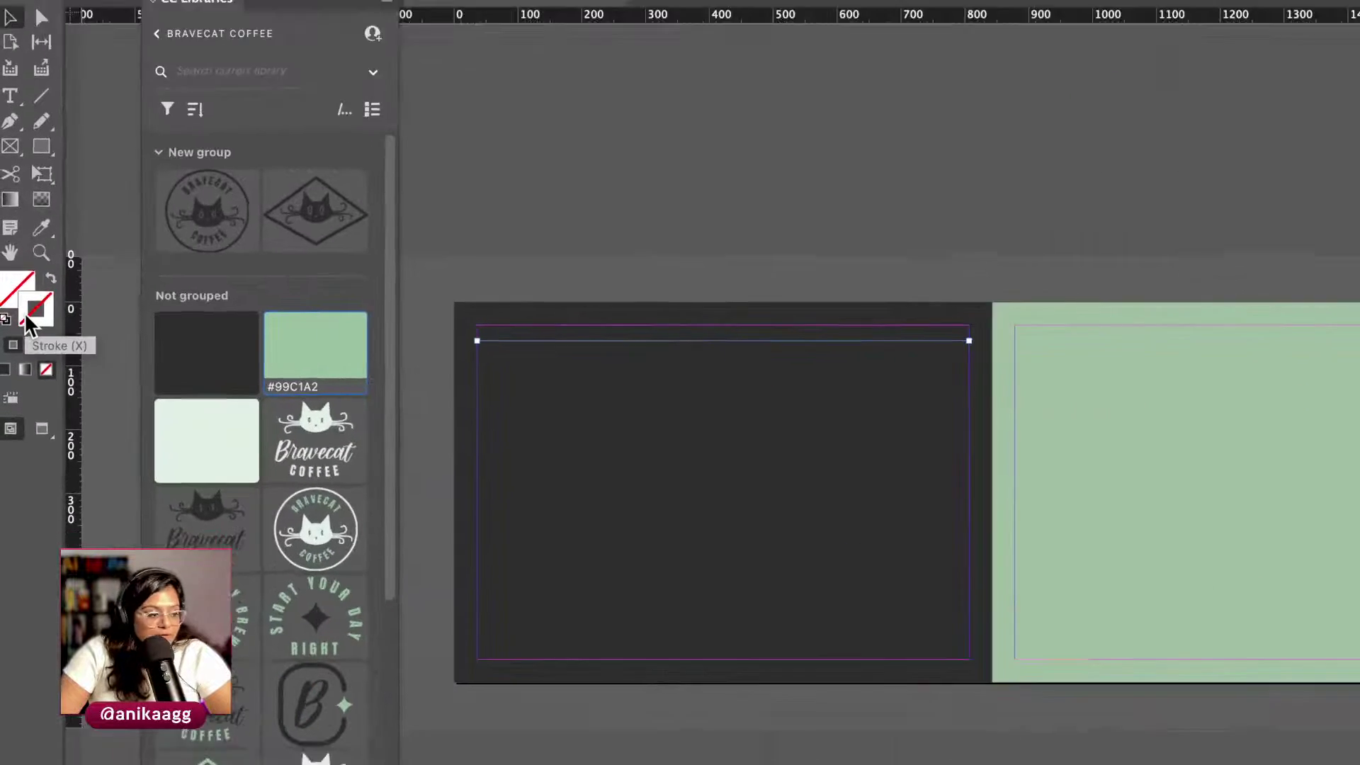
key("super")
left_click(11, 318)
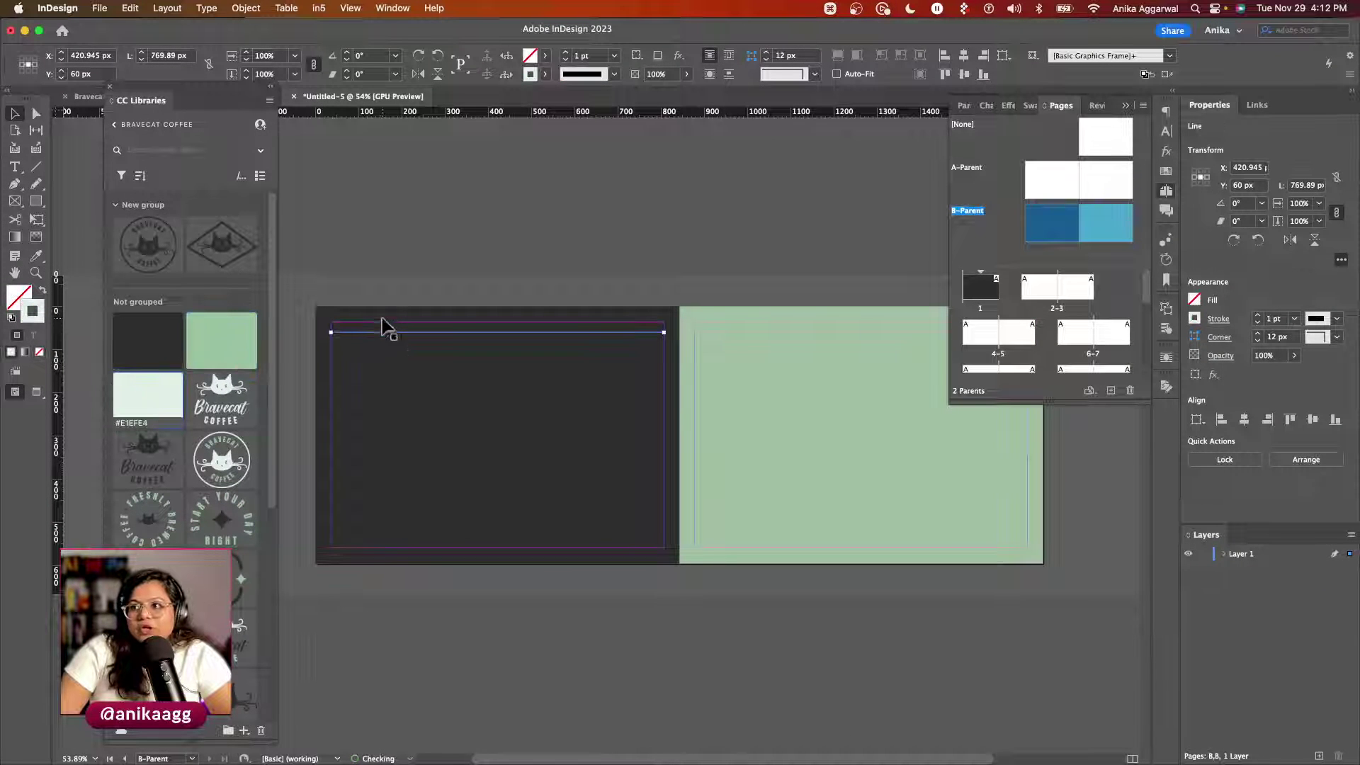
Step: Duplicate the dark parent page's header line onto the green parent page at the same height, between its side margins
left_click(395, 300)
key("w")
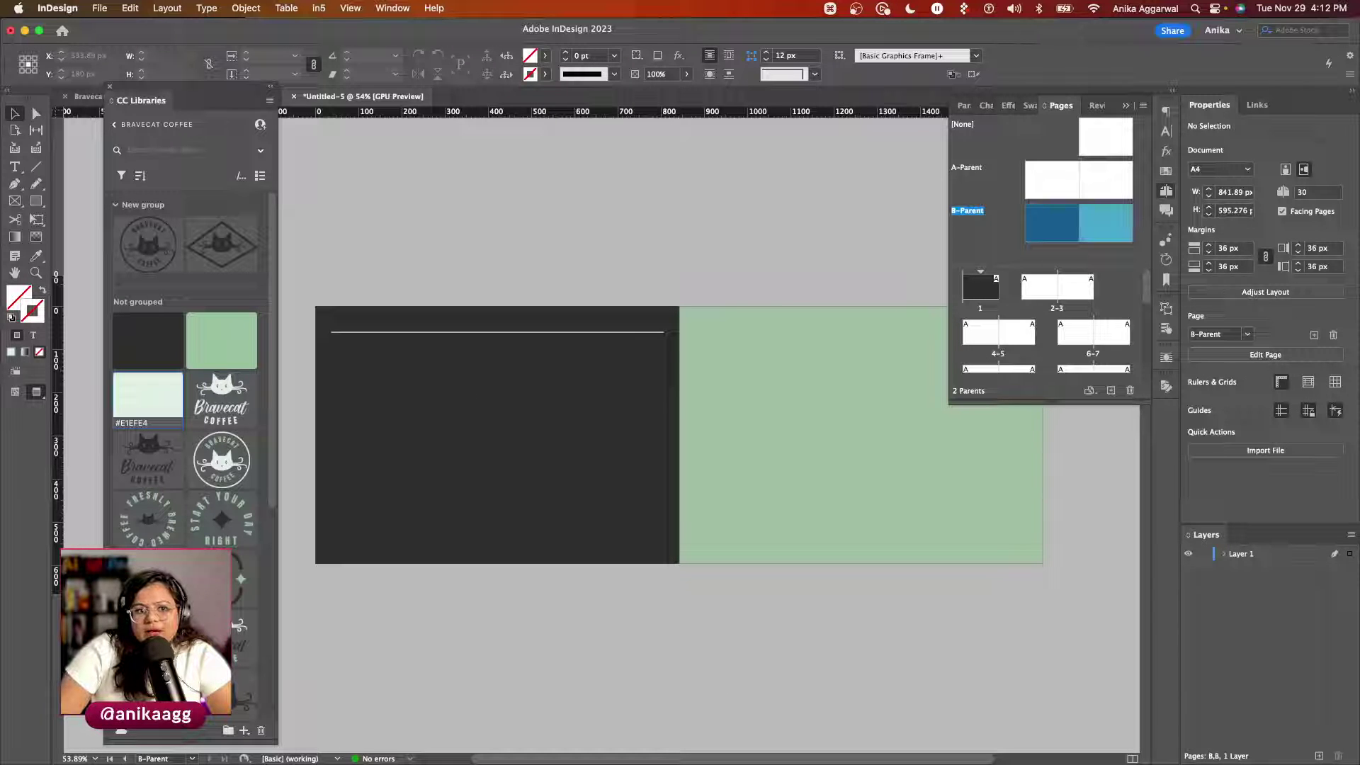
key("w")
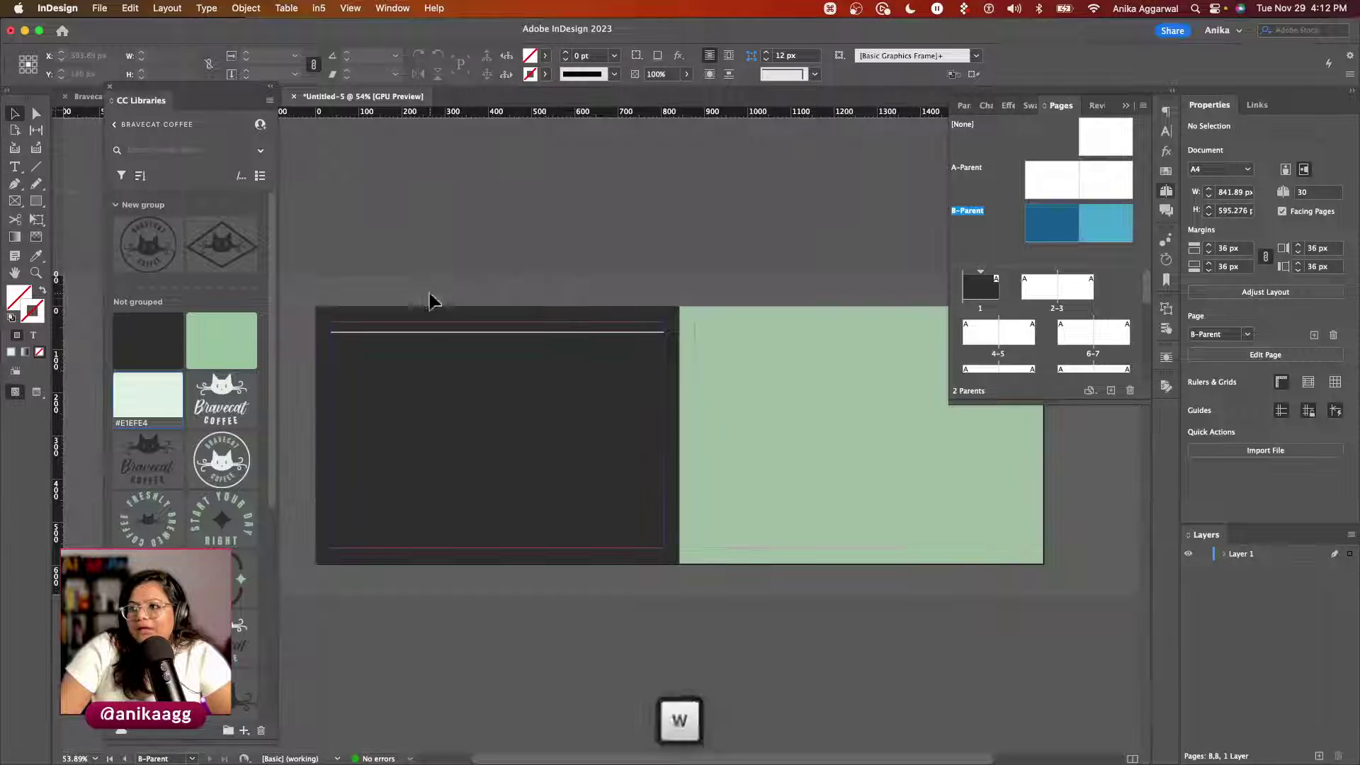
left_click(553, 333)
left_click_drag(536, 341, 894, 344)
left_click(807, 300)
key("w")
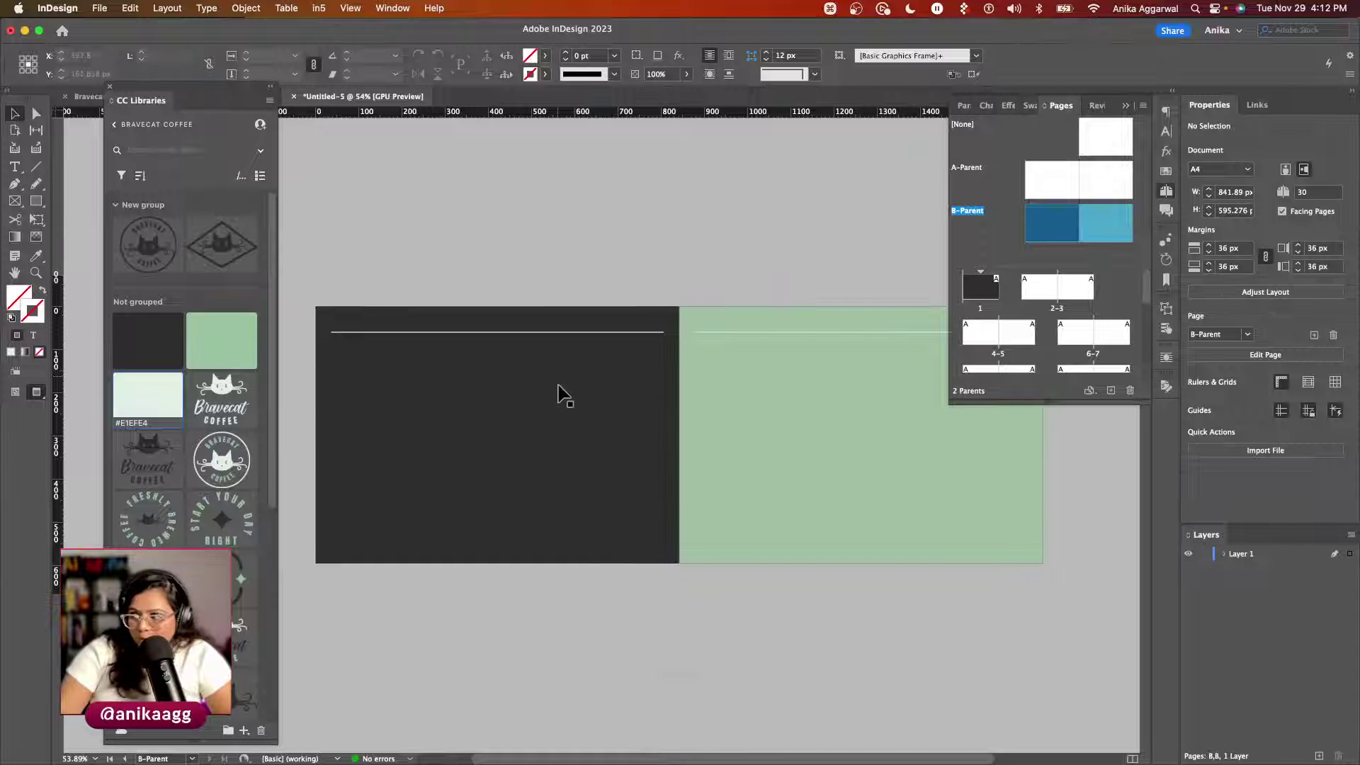
key("w")
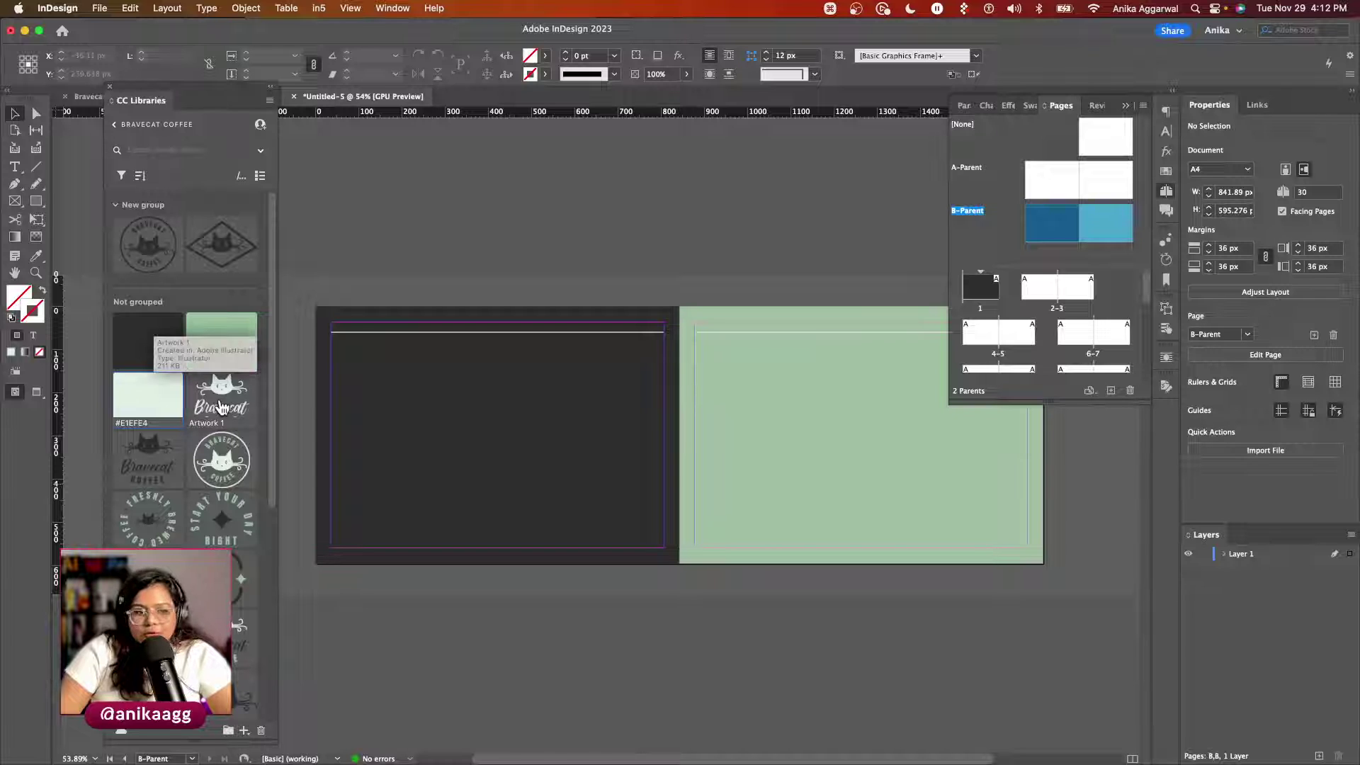
Step: Place the pale Bravecat Coffee logo (Artwork 1) from the library at small size in the dark parent page's upper-left margin corner
left_click_drag(218, 404, 400, 369)
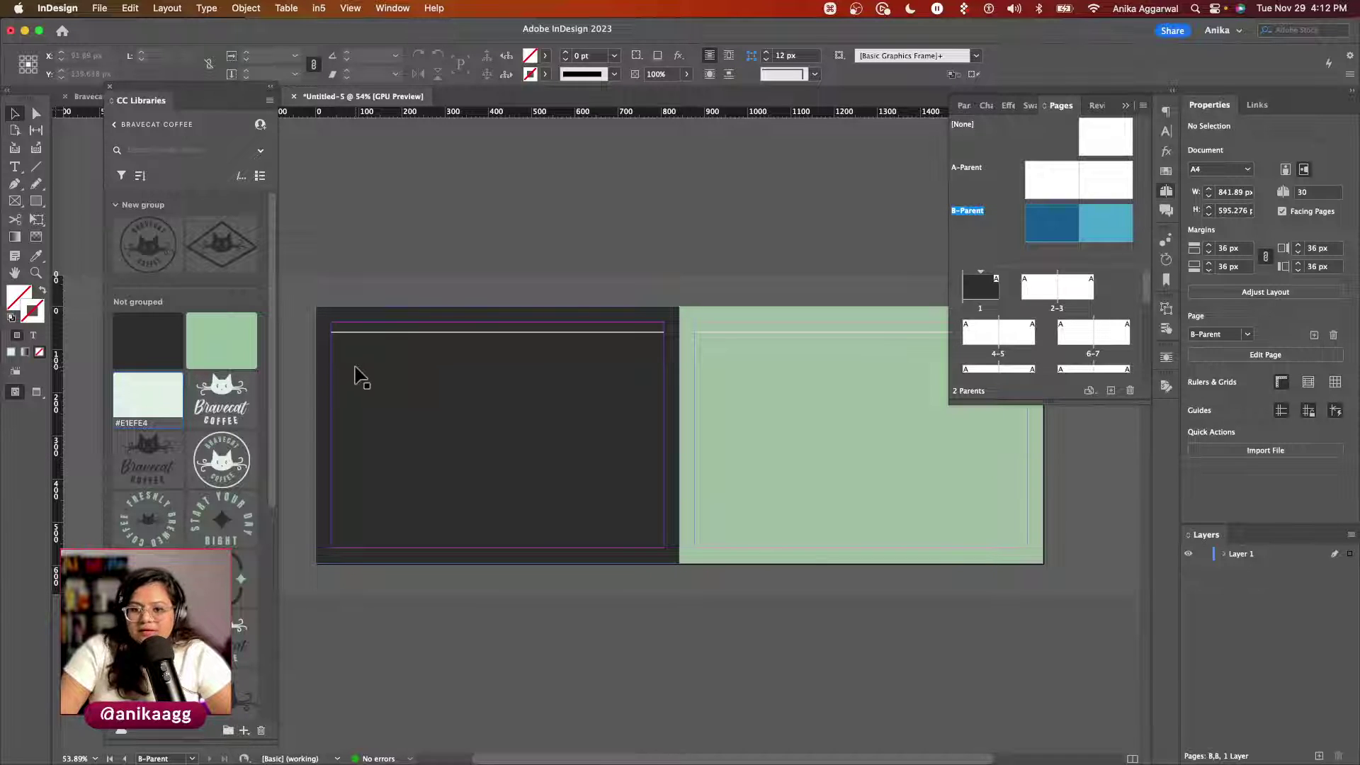
key("super+equal")
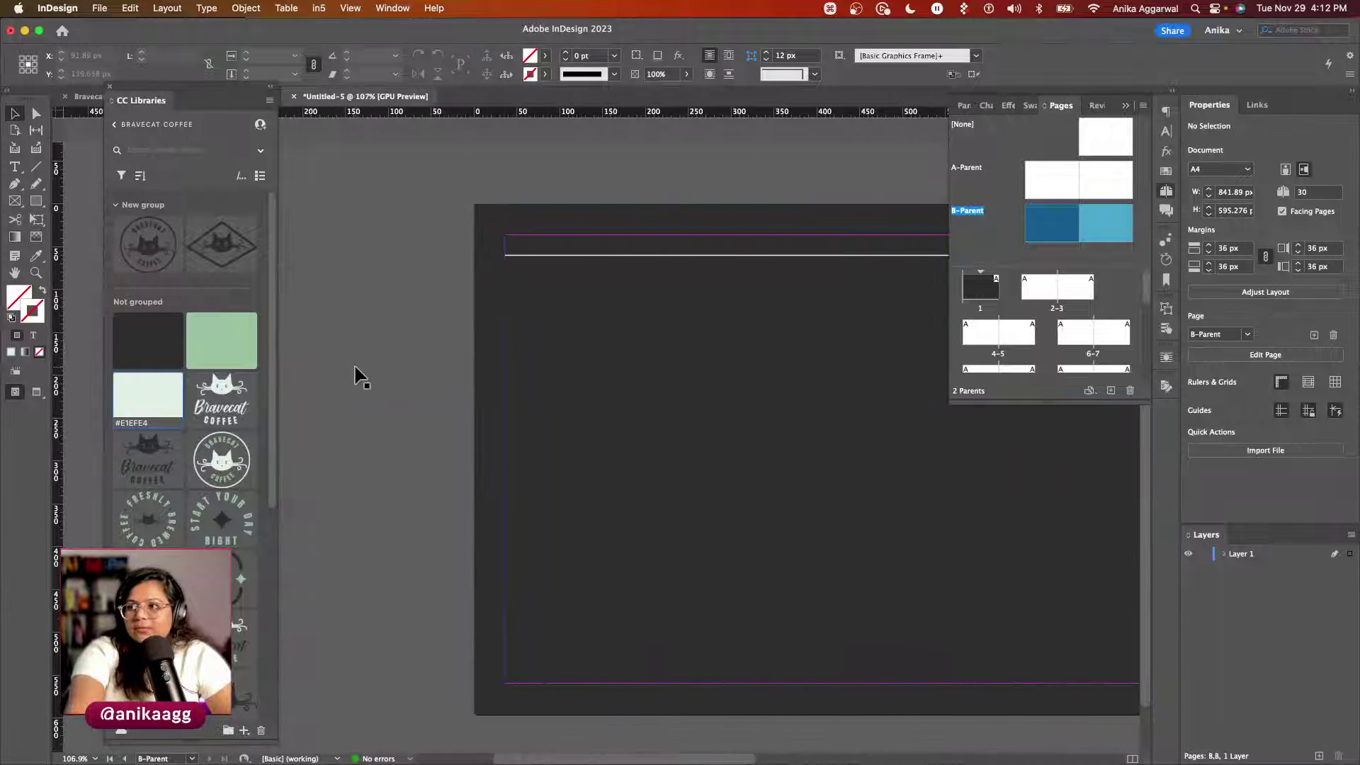
scroll(356, 376, "right", 2)
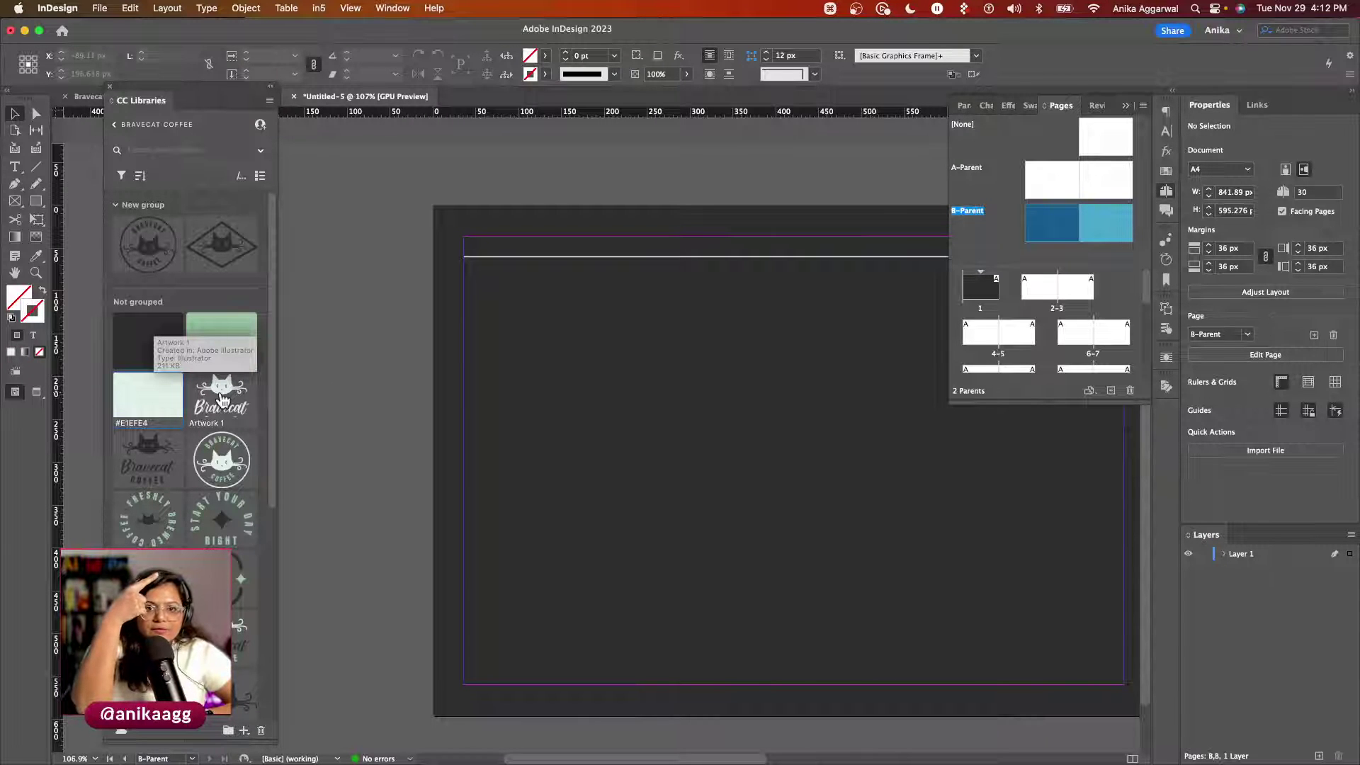
left_click_drag(222, 401, 512, 274)
left_click(387, 323)
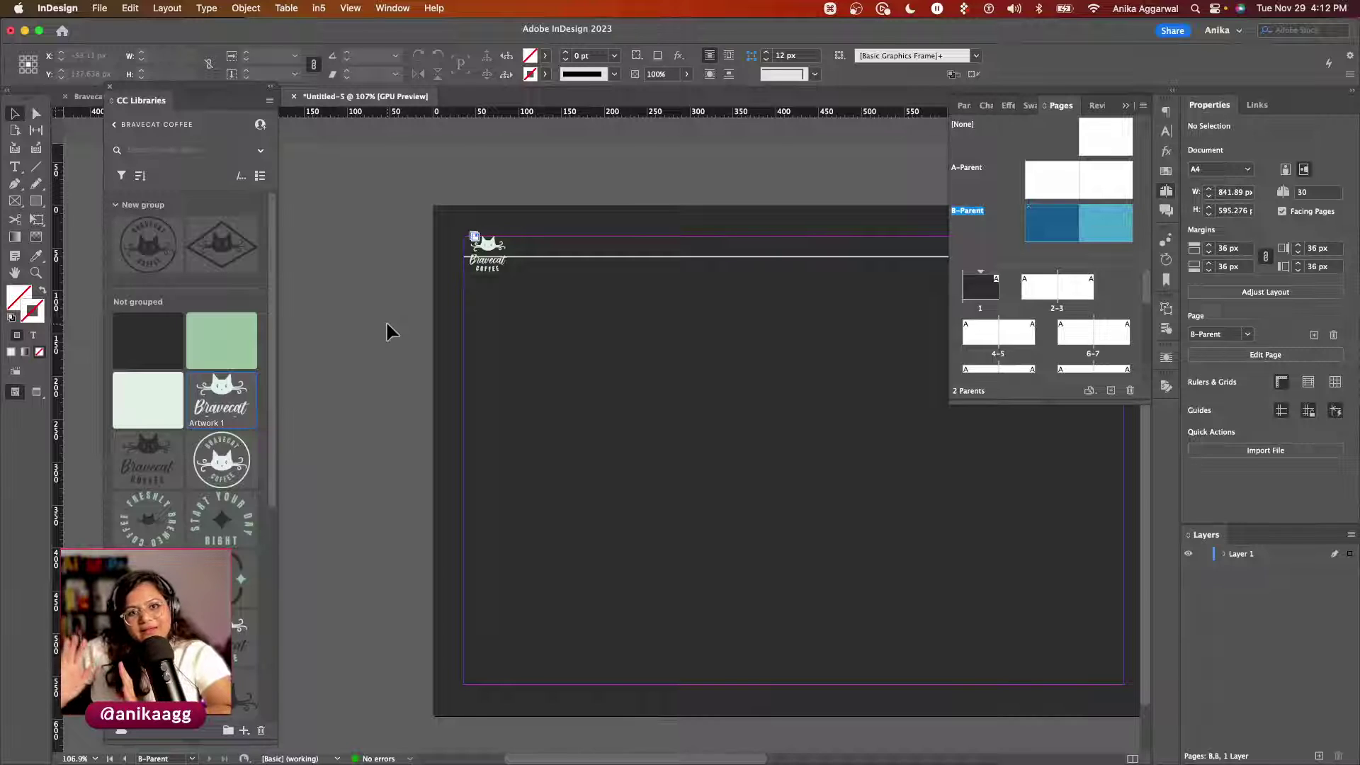
scroll(387, 324, "down", 1)
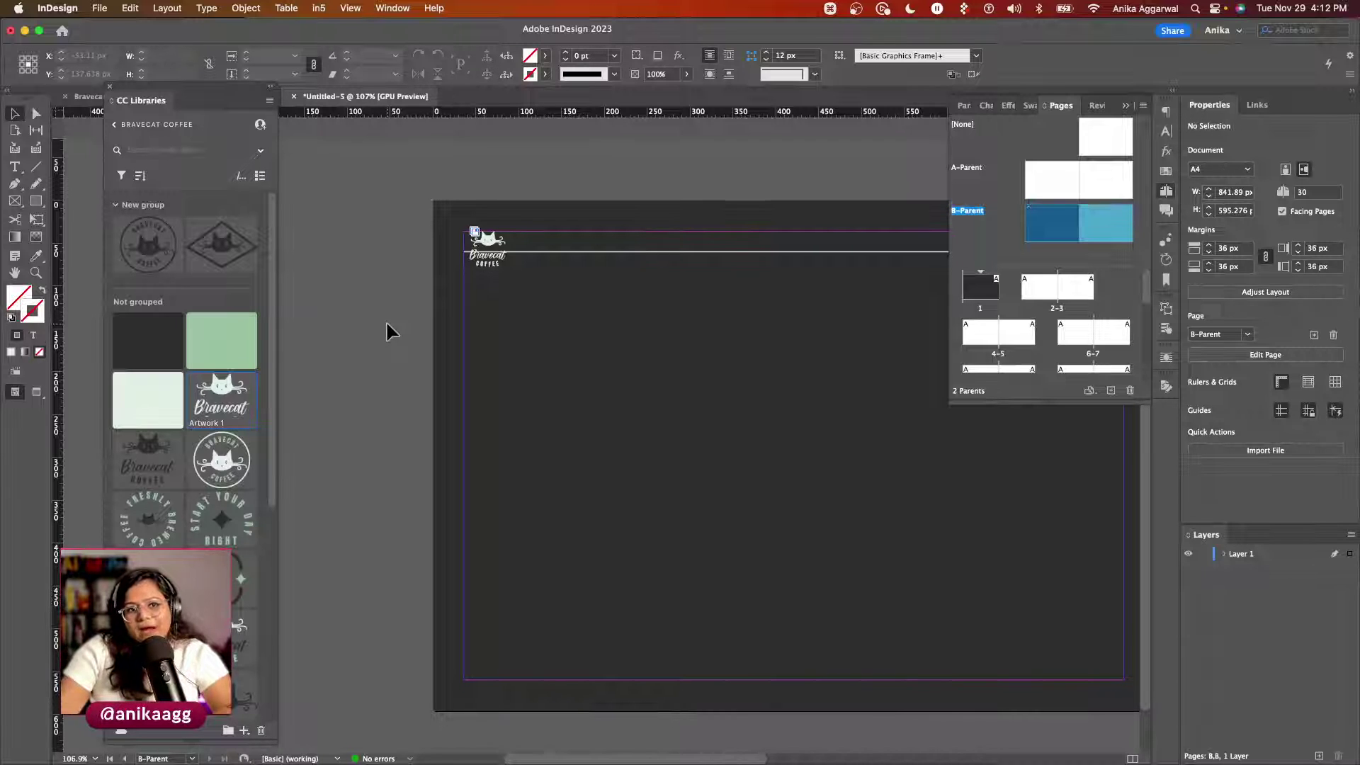
Step: Shorten the dark page's header line from its left end to about 688 px so it starts beside the logo
left_click(555, 253)
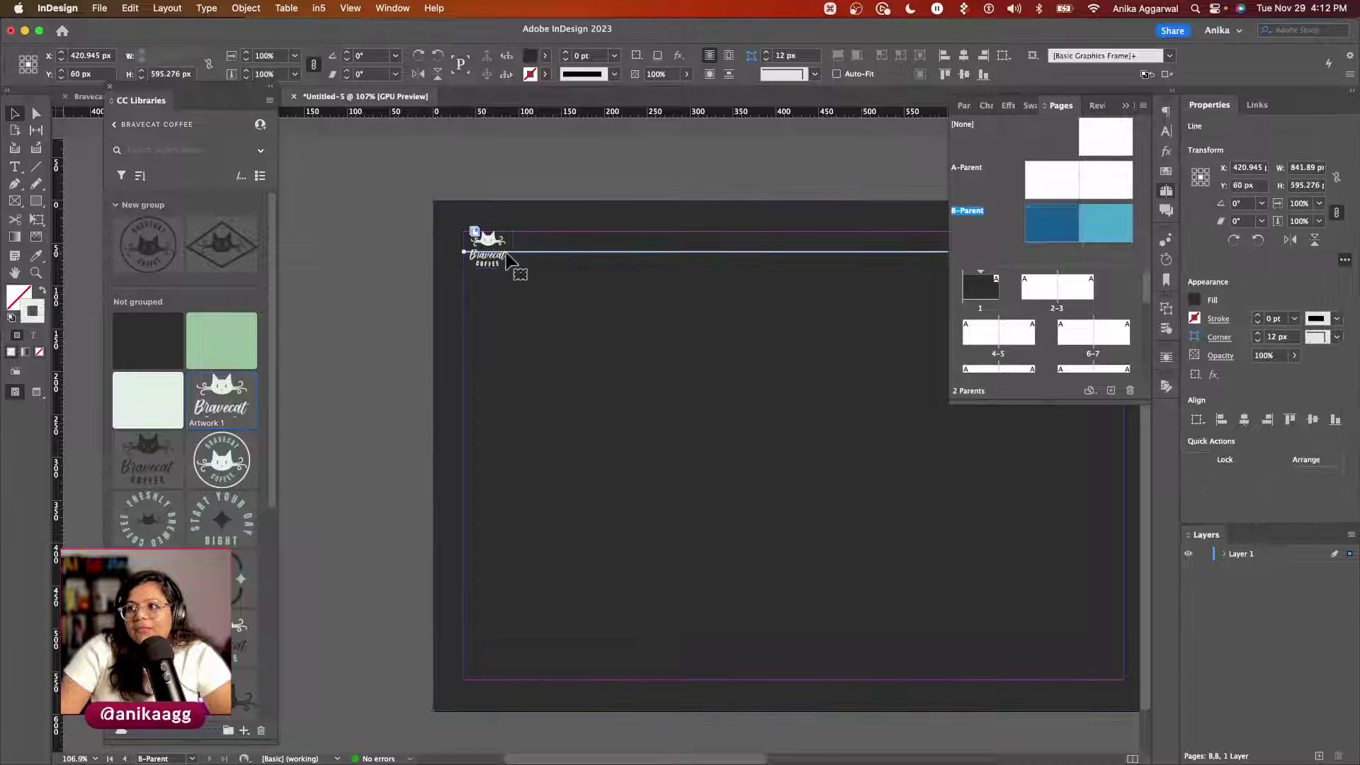
left_click_drag(459, 251, 527, 252)
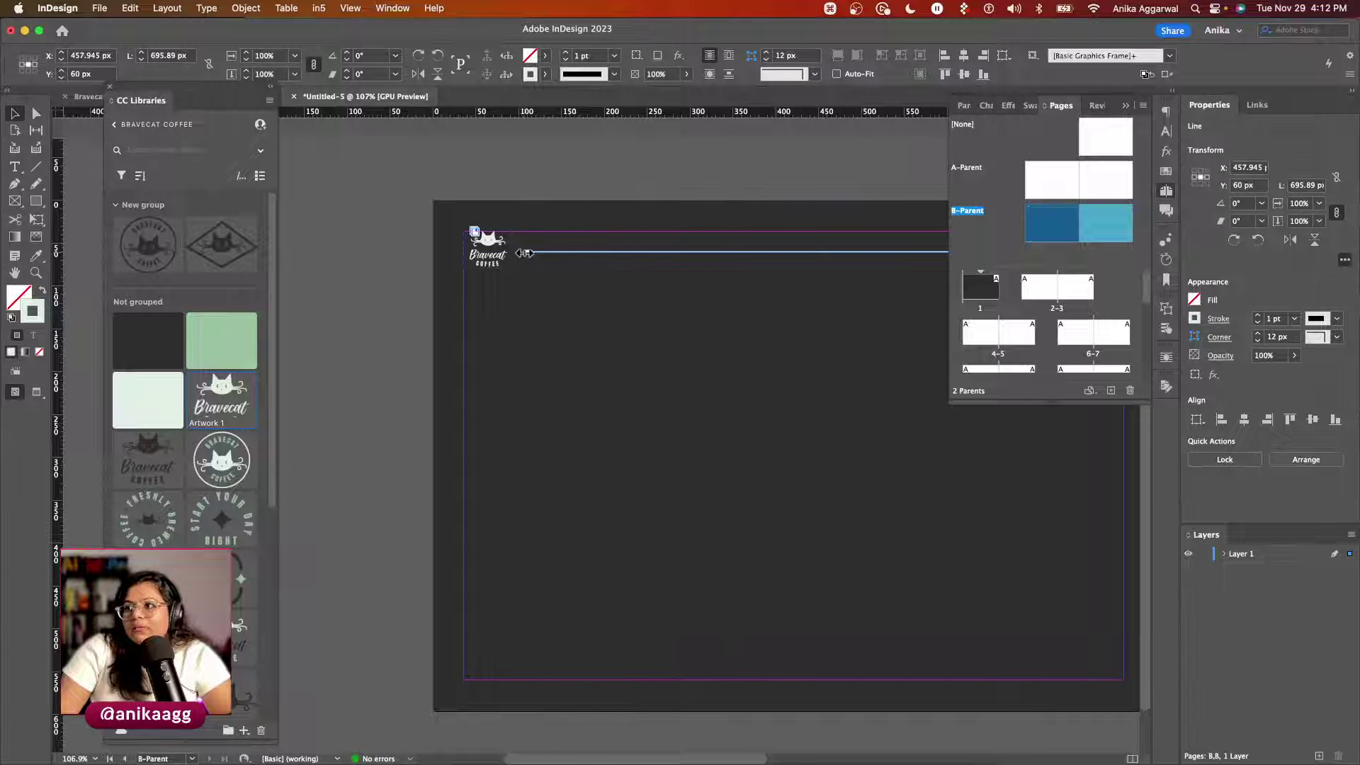
left_click(387, 317)
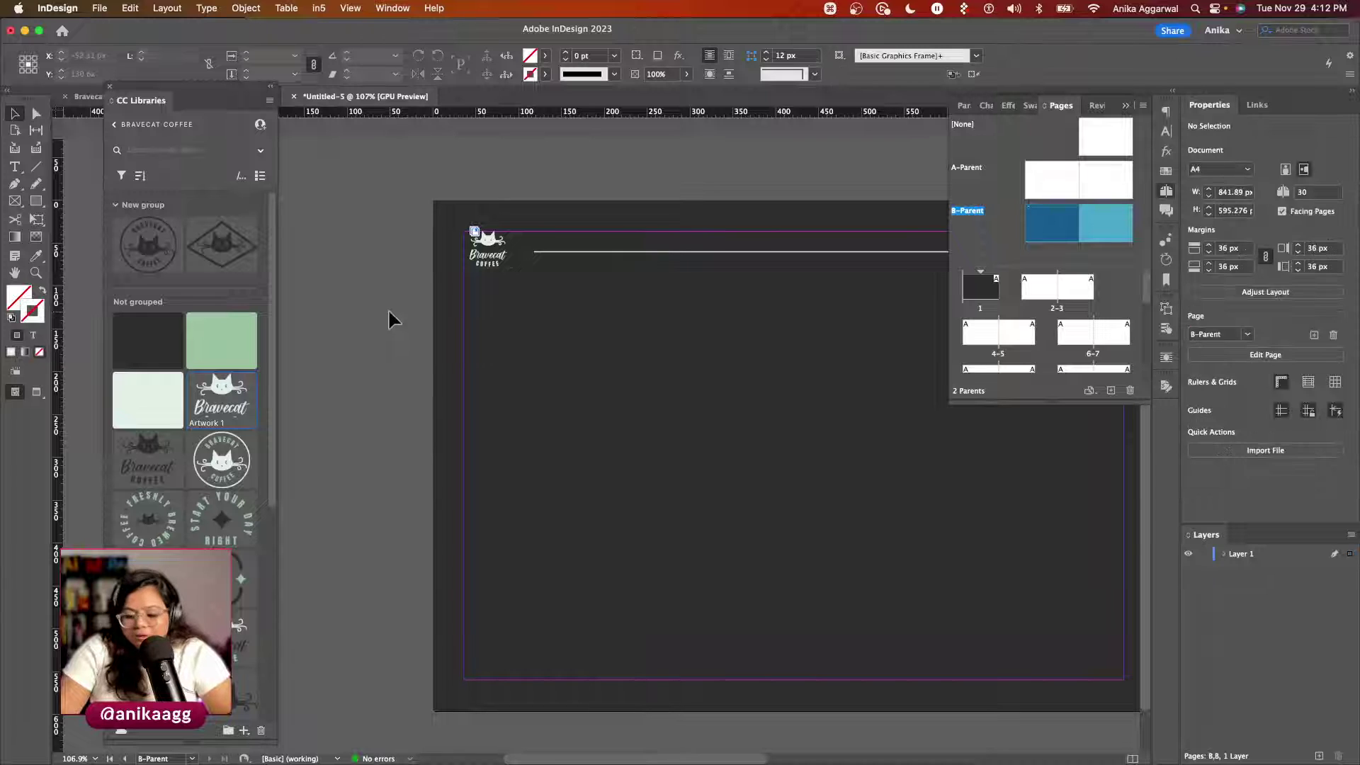
key("w")
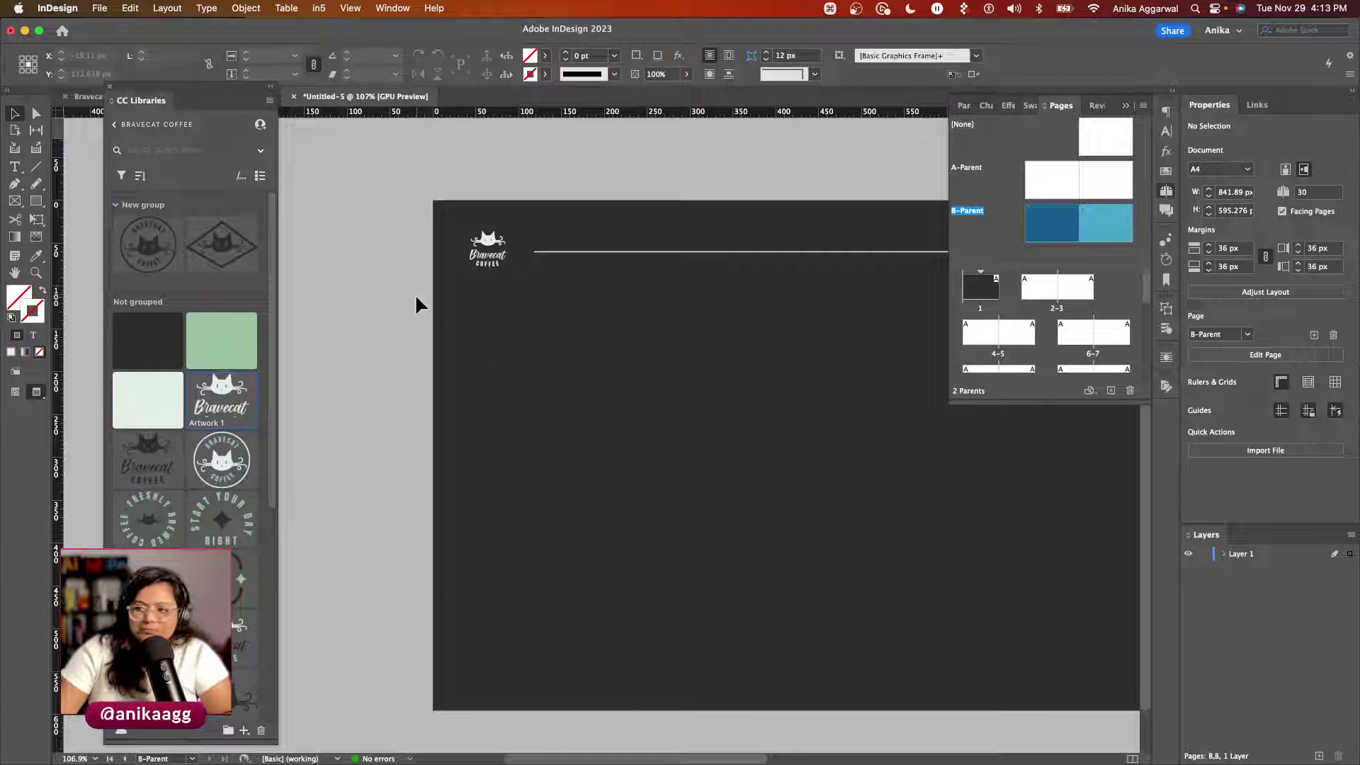
key("w")
scroll(414, 304, "down", 3)
scroll(416, 304, "up", 4)
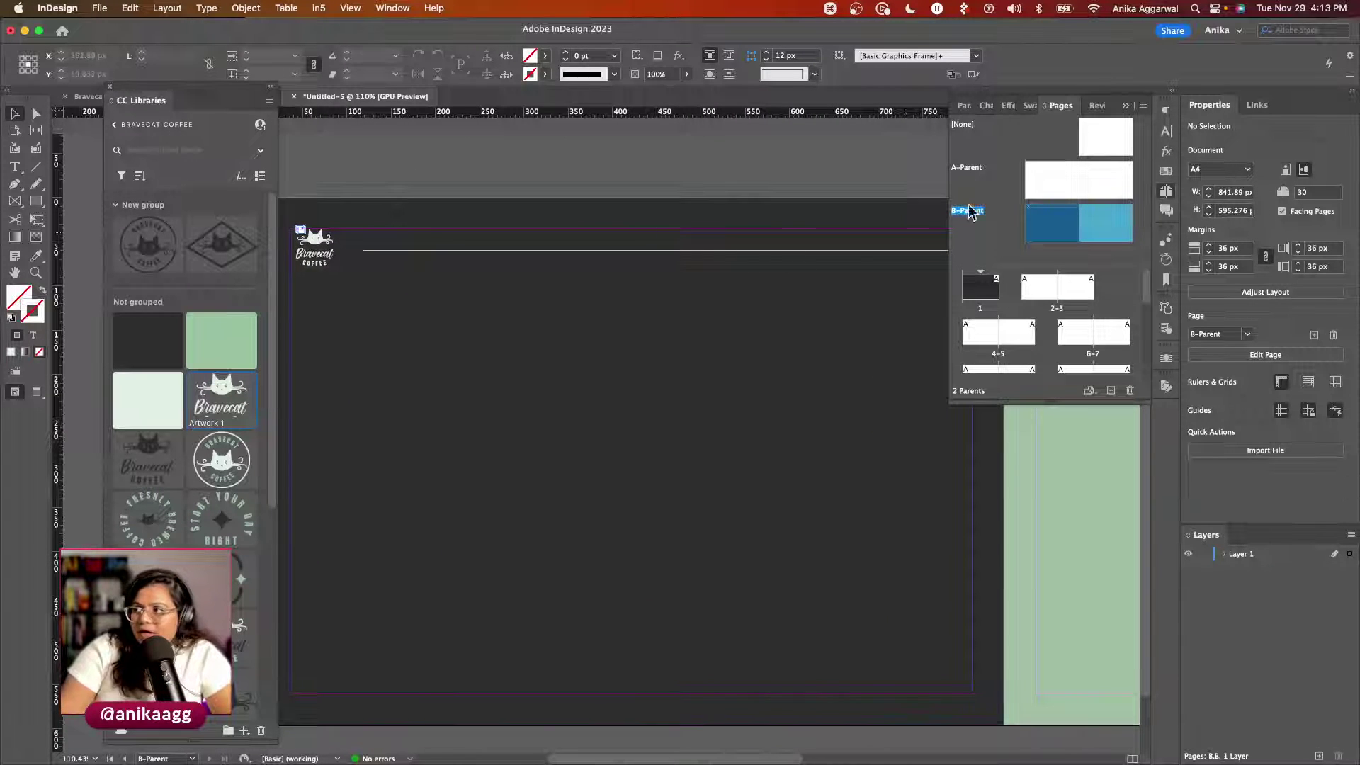
Step: Add a text frame above the right part of the dark page's header line reading "Brand Style Guide for Bravecar Coffee"
left_click(1122, 105)
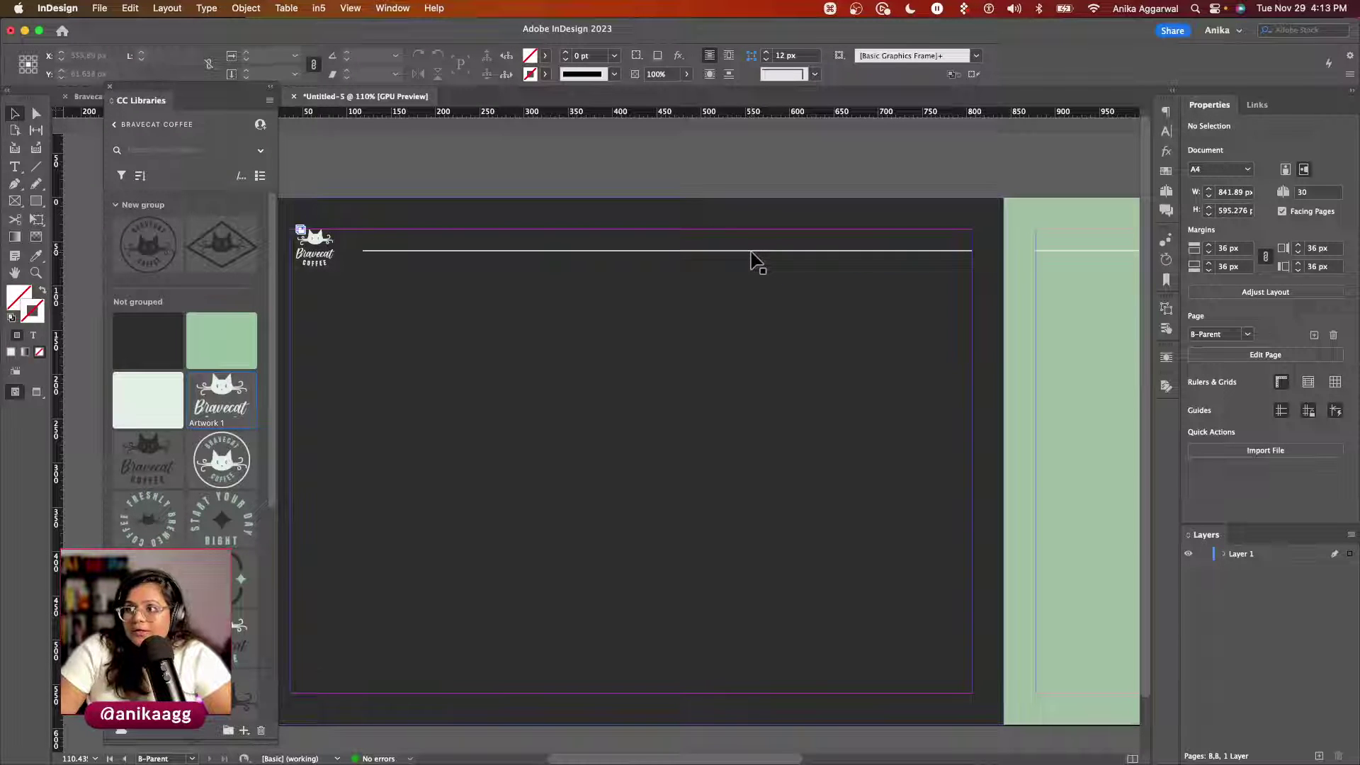
left_click(15, 167)
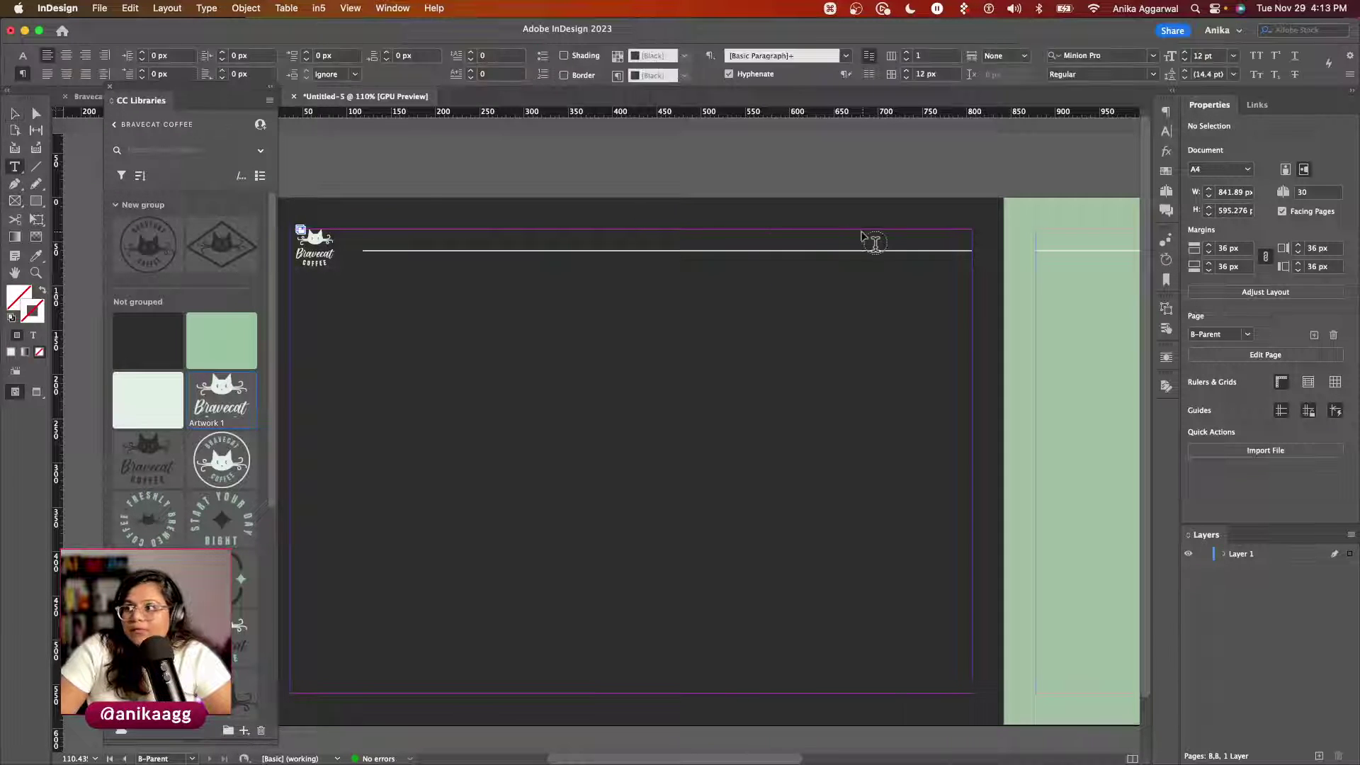
left_click_drag(710, 230, 935, 237)
type("BNd Style Guid")
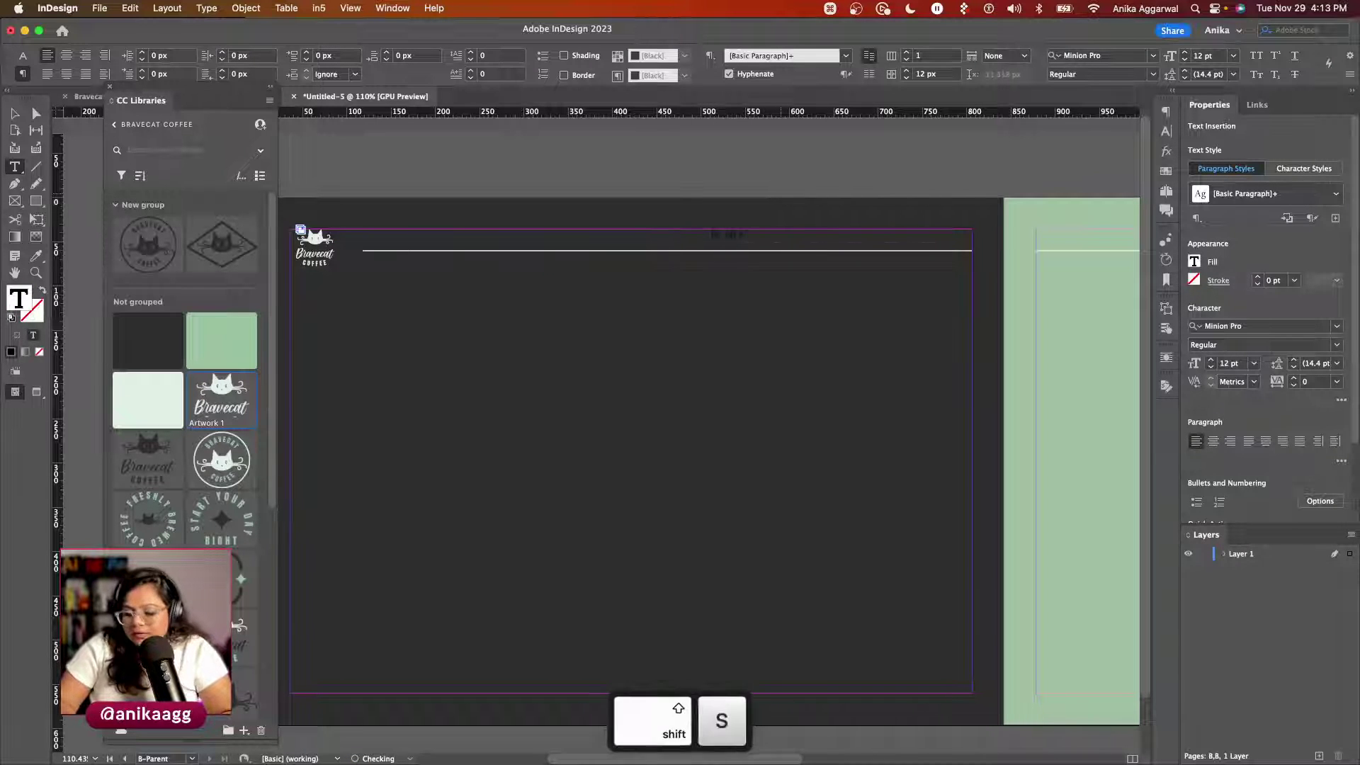
type("e for Bra")
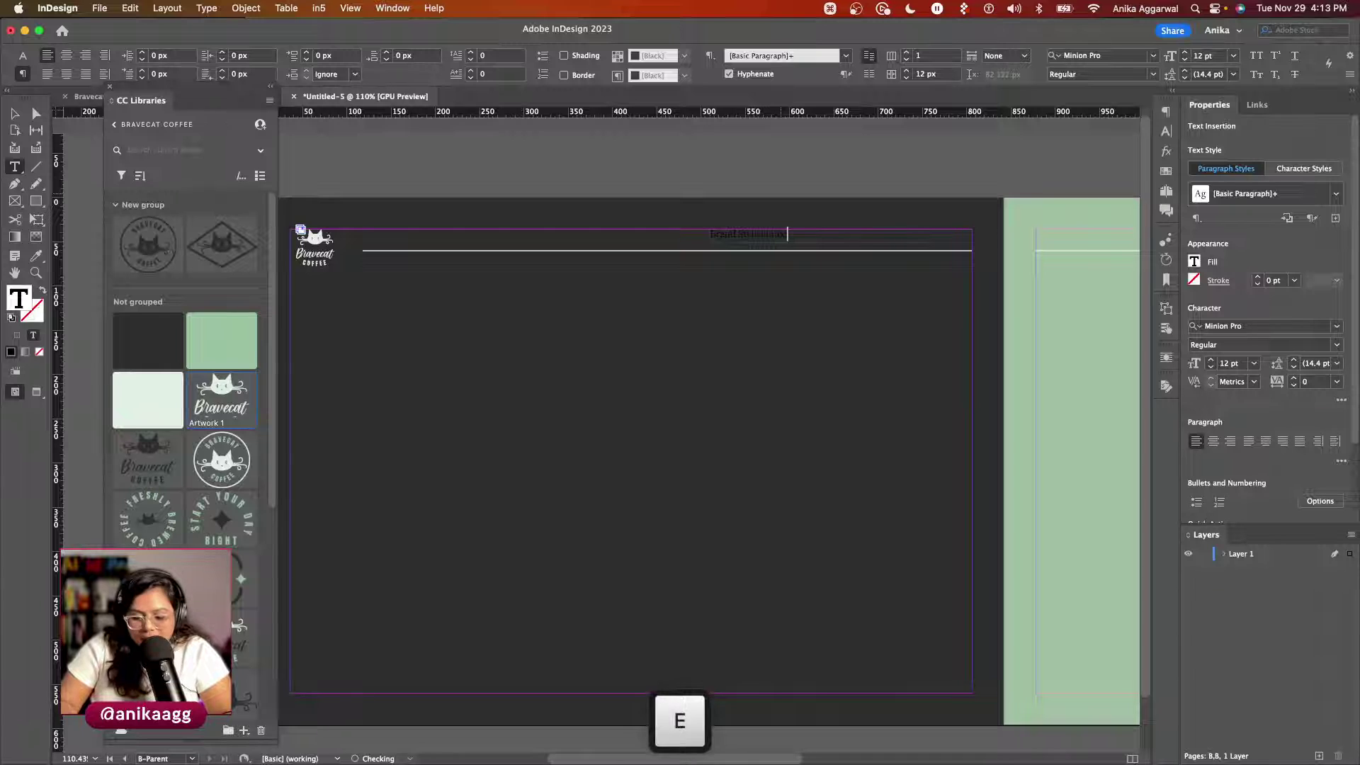
type("vecat Co")
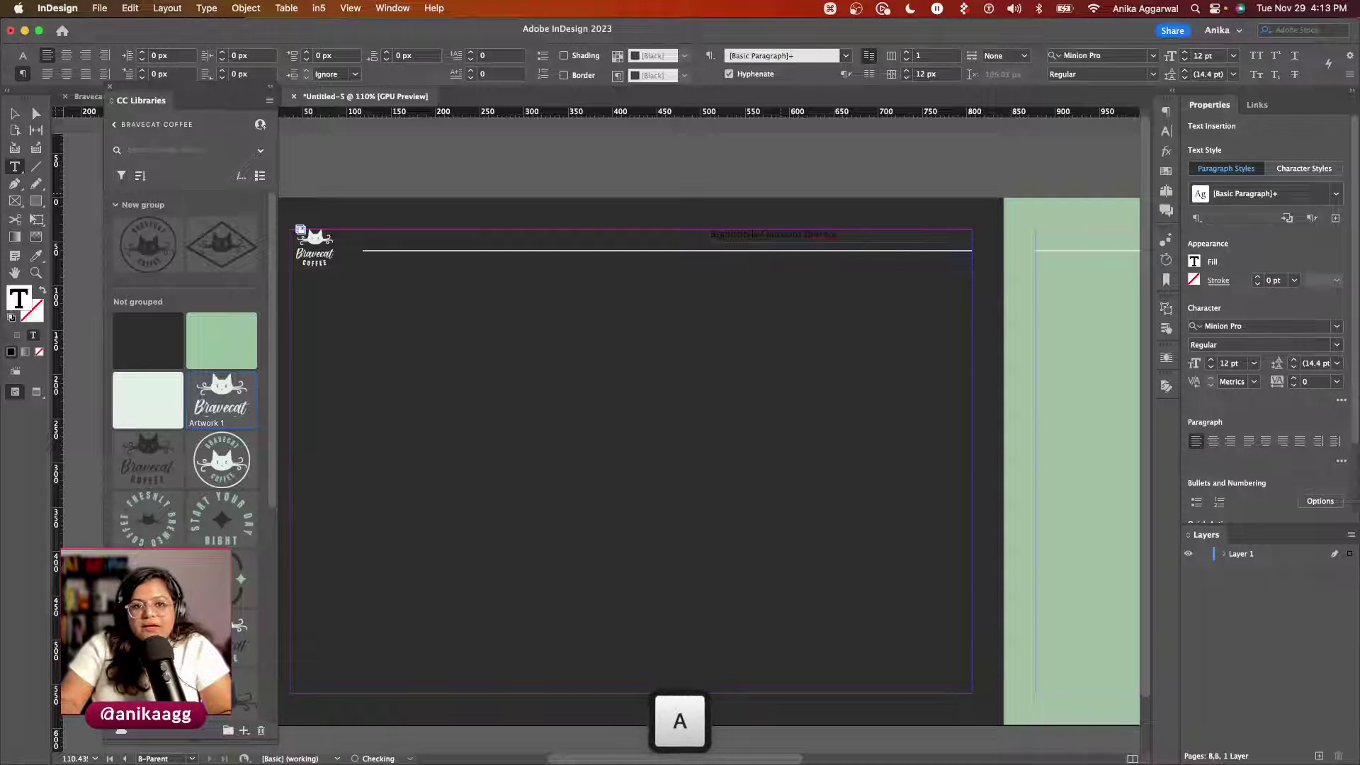
type("ffee")
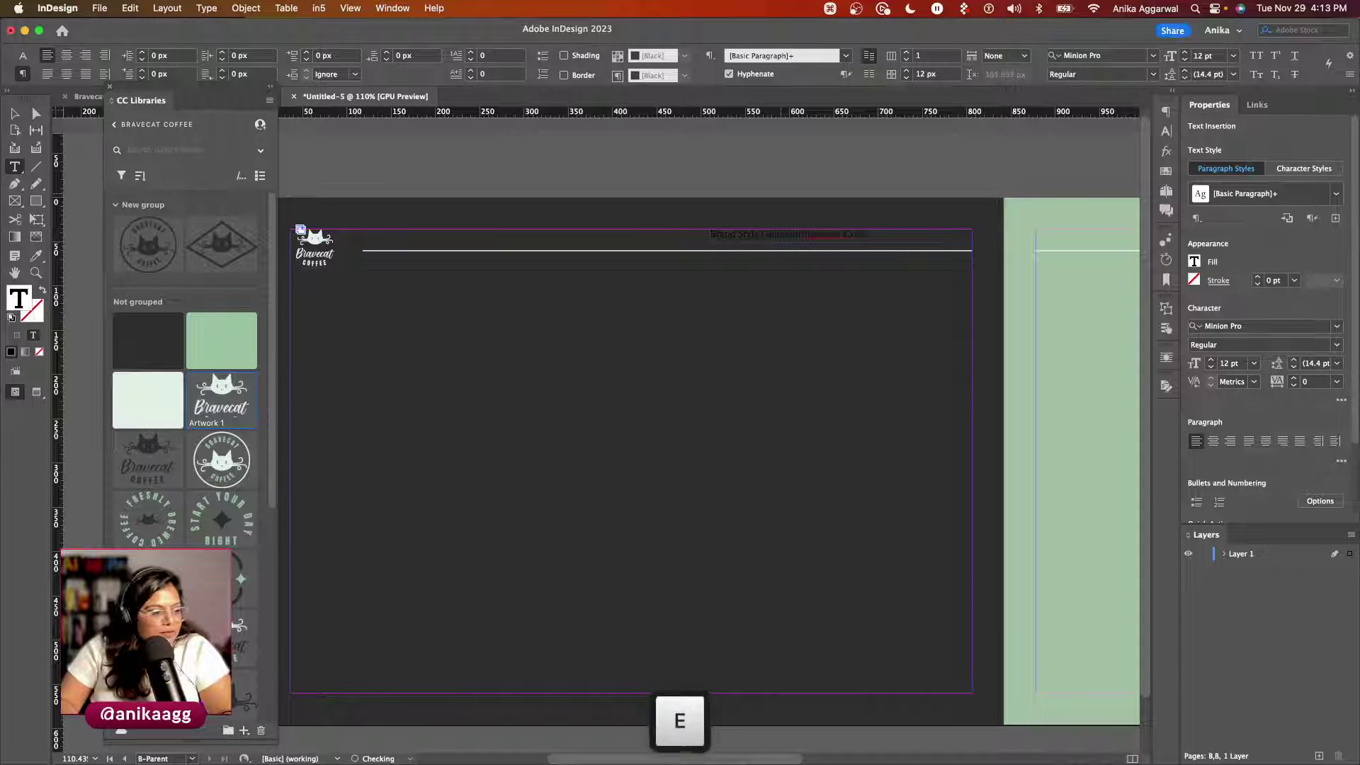
Step: Colour all of the header text with the library's pale colour #E1EFE4
key("super+a")
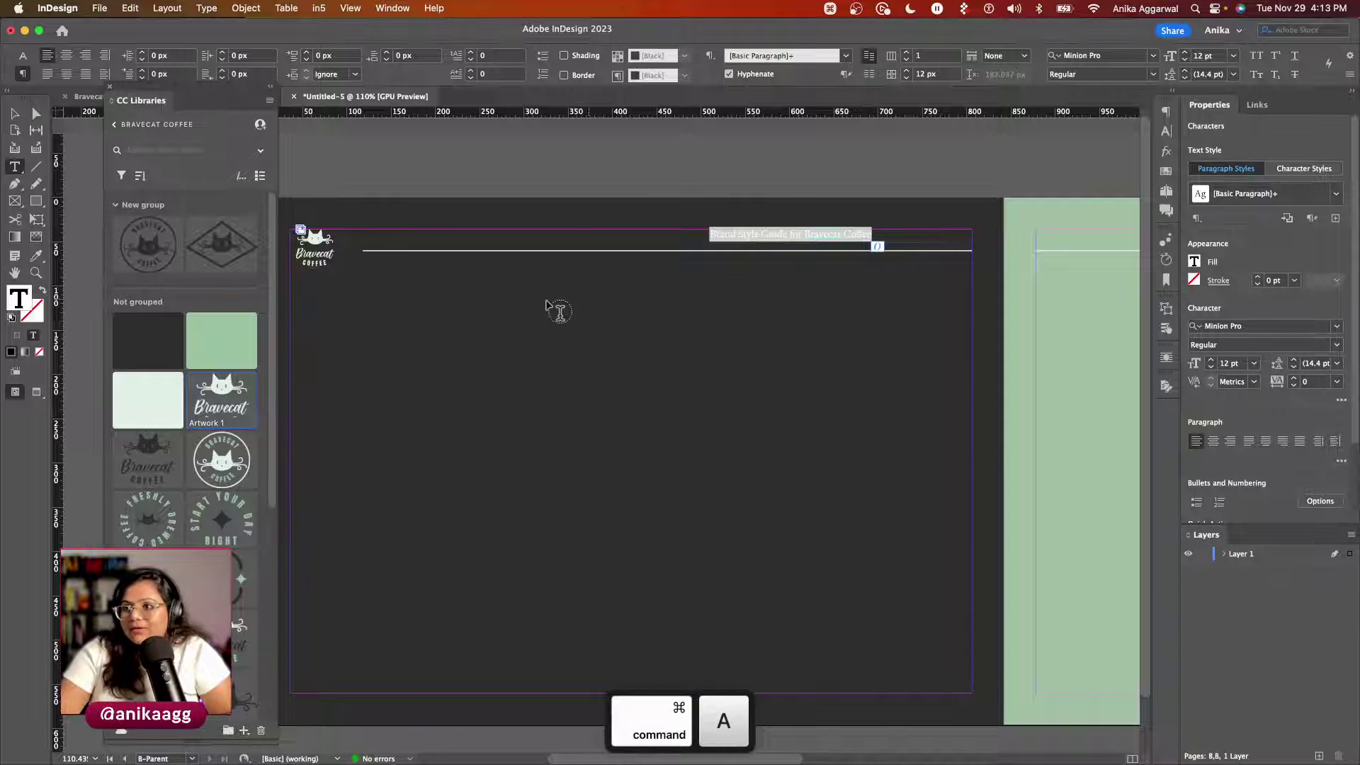
left_click(142, 400)
key("Escape")
key("v")
left_click(671, 194)
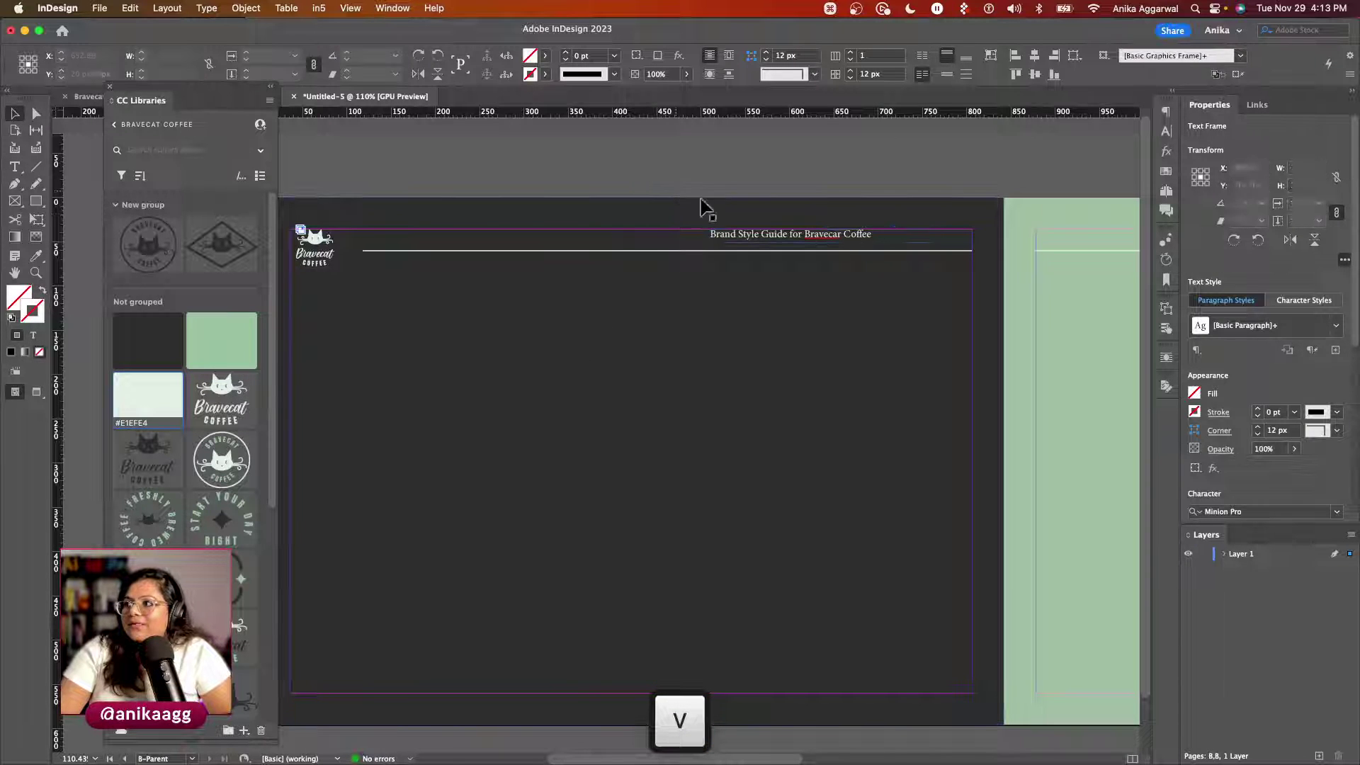
Step: Correct "Bravecar" to "Bravecat" in the header text
key("t")
left_click(836, 236)
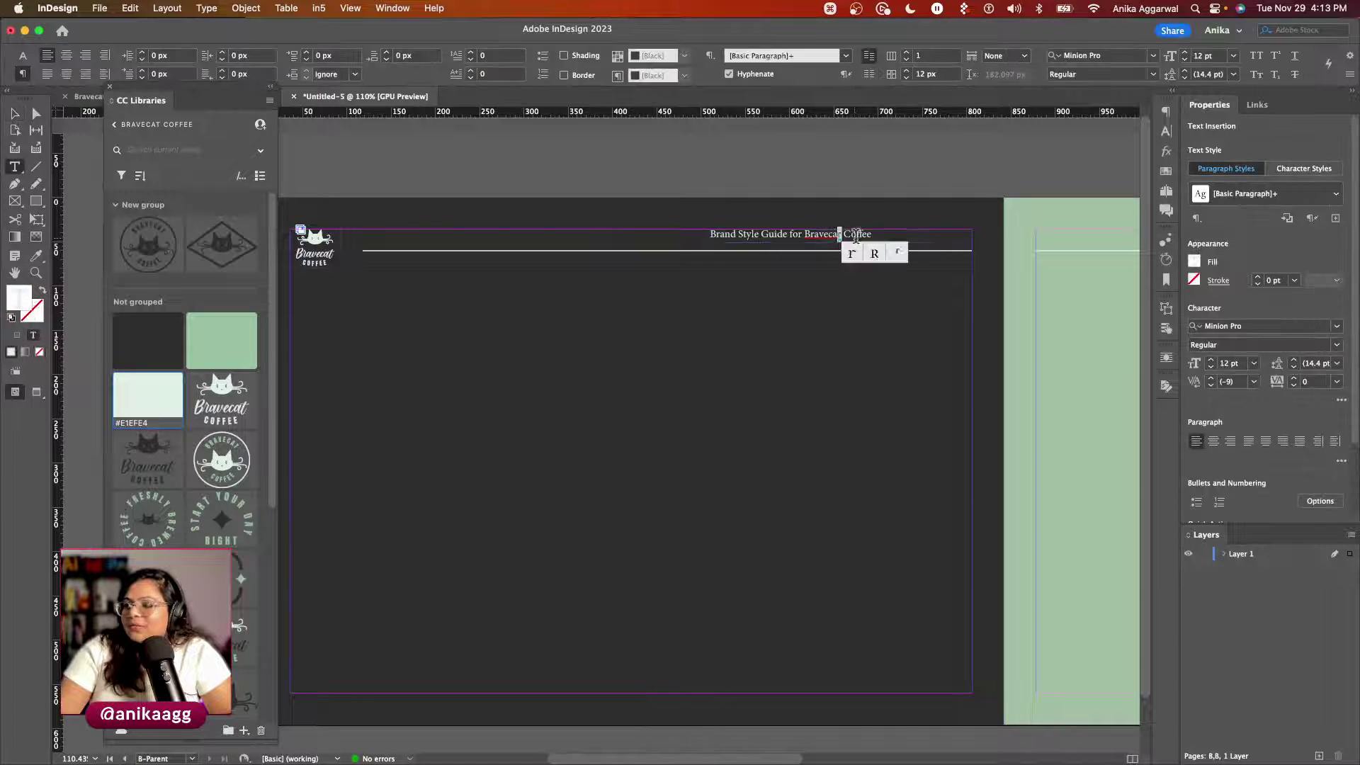
key("Escape")
double_click(841, 235)
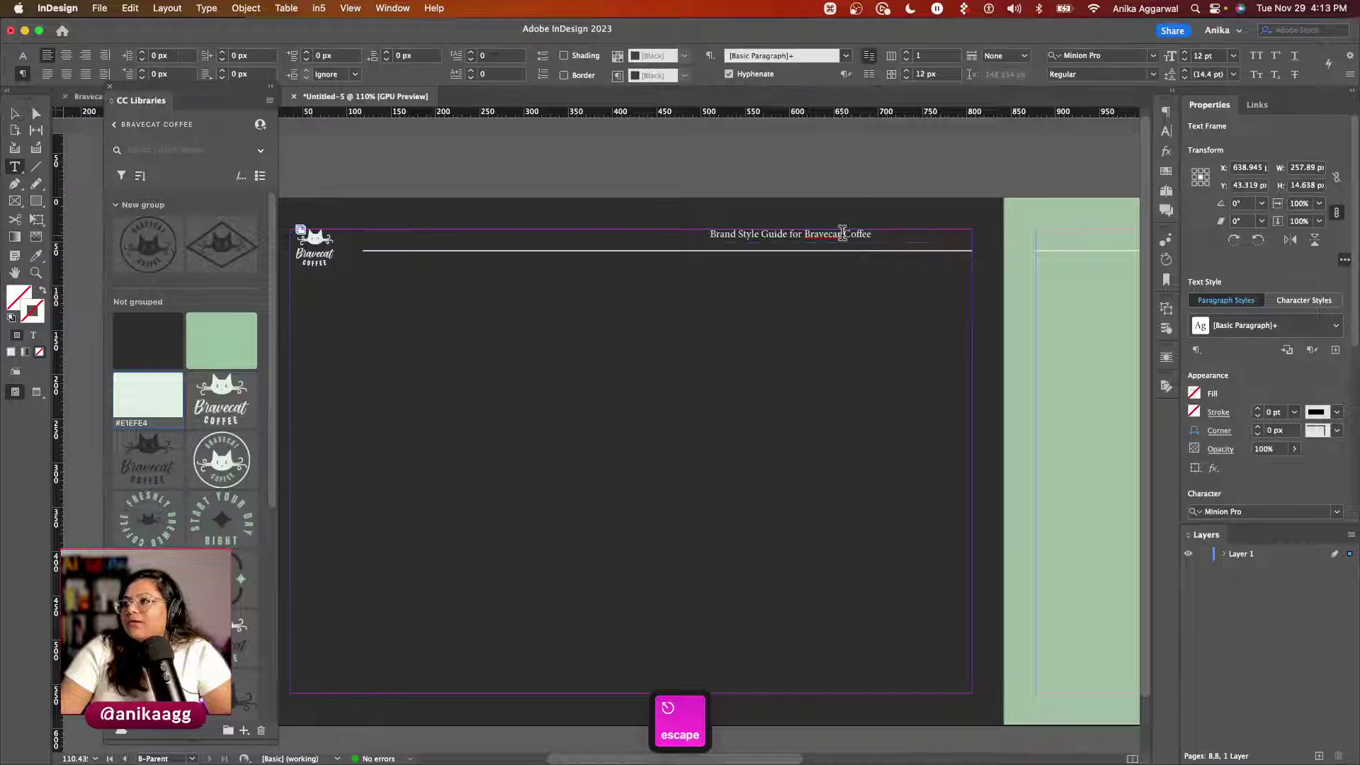
left_click_drag(836, 235, 843, 235)
type("t")
key("Escape")
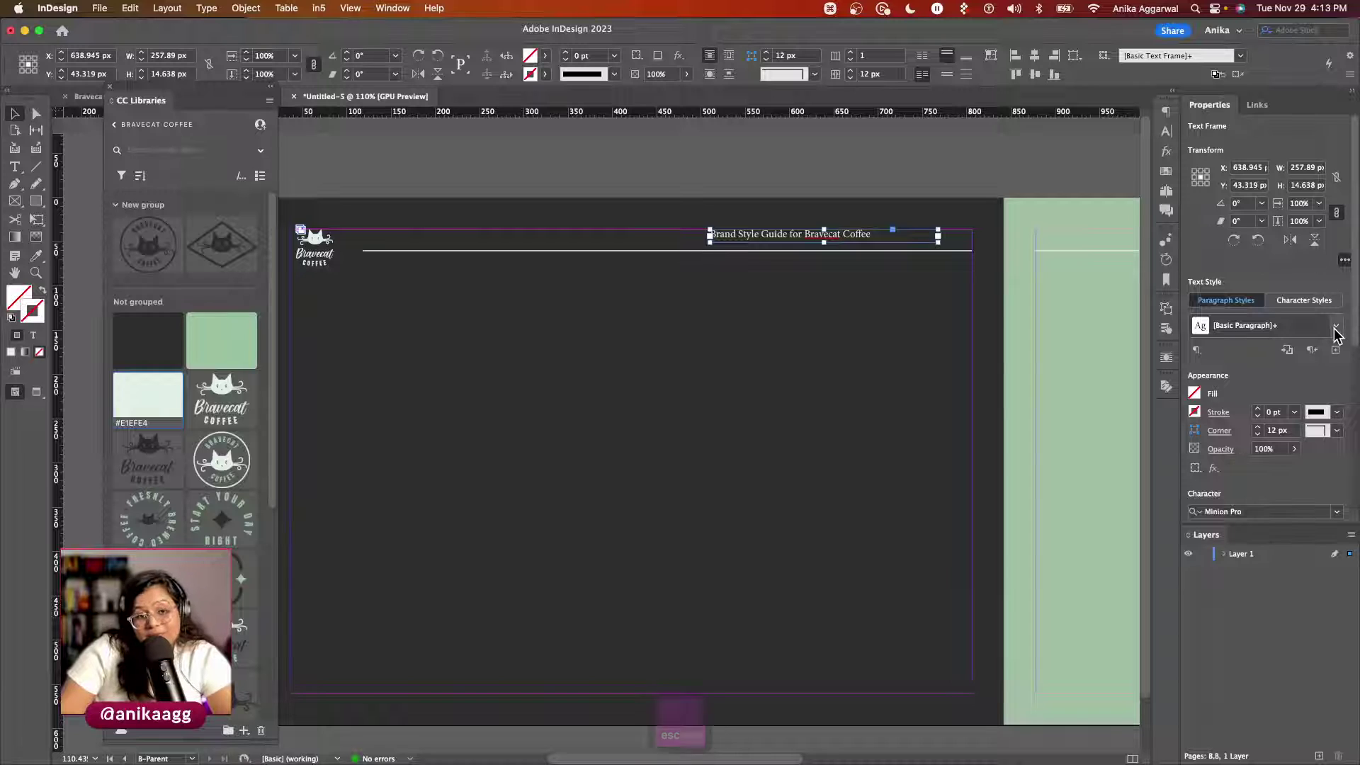
Step: Set the header text's font to Degular Regular
scroll(1312, 389, "down", 3)
left_click(1280, 427)
type("degul")
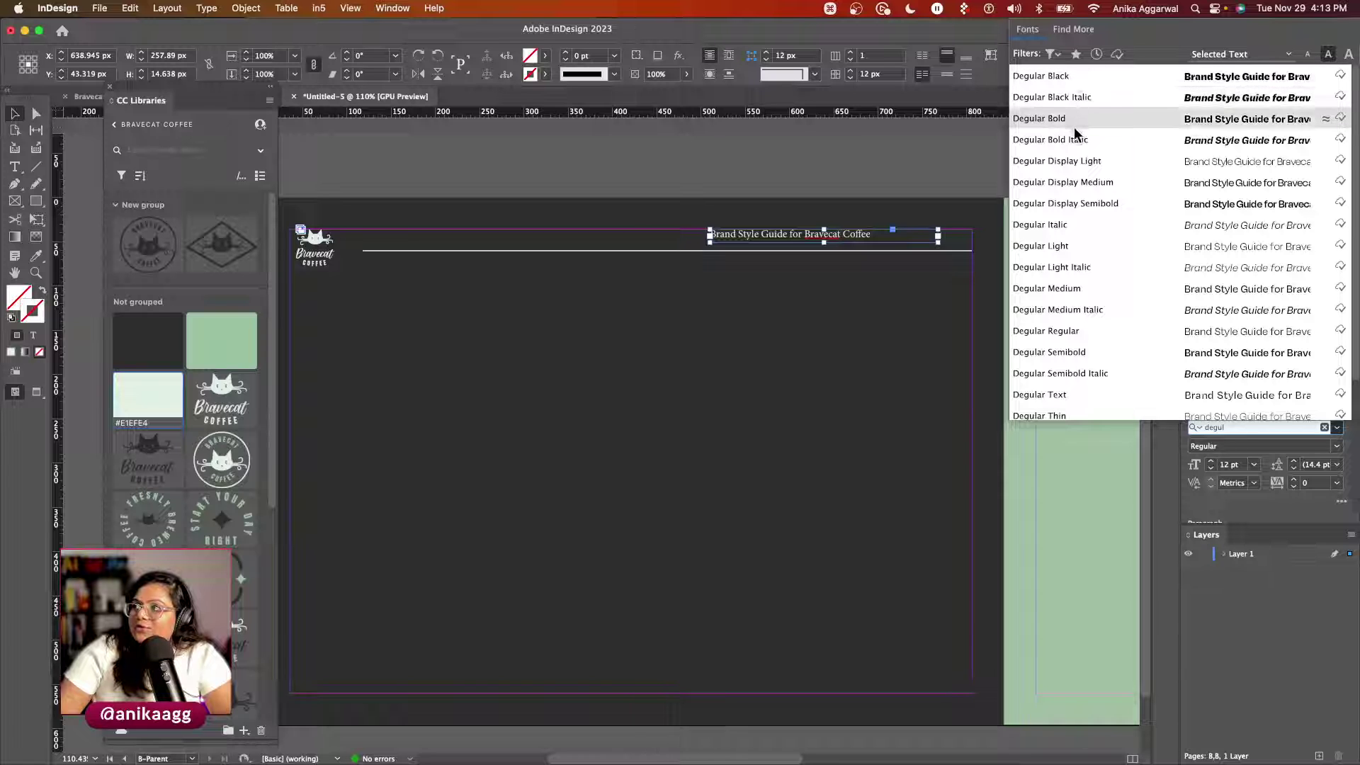
left_click(1074, 333)
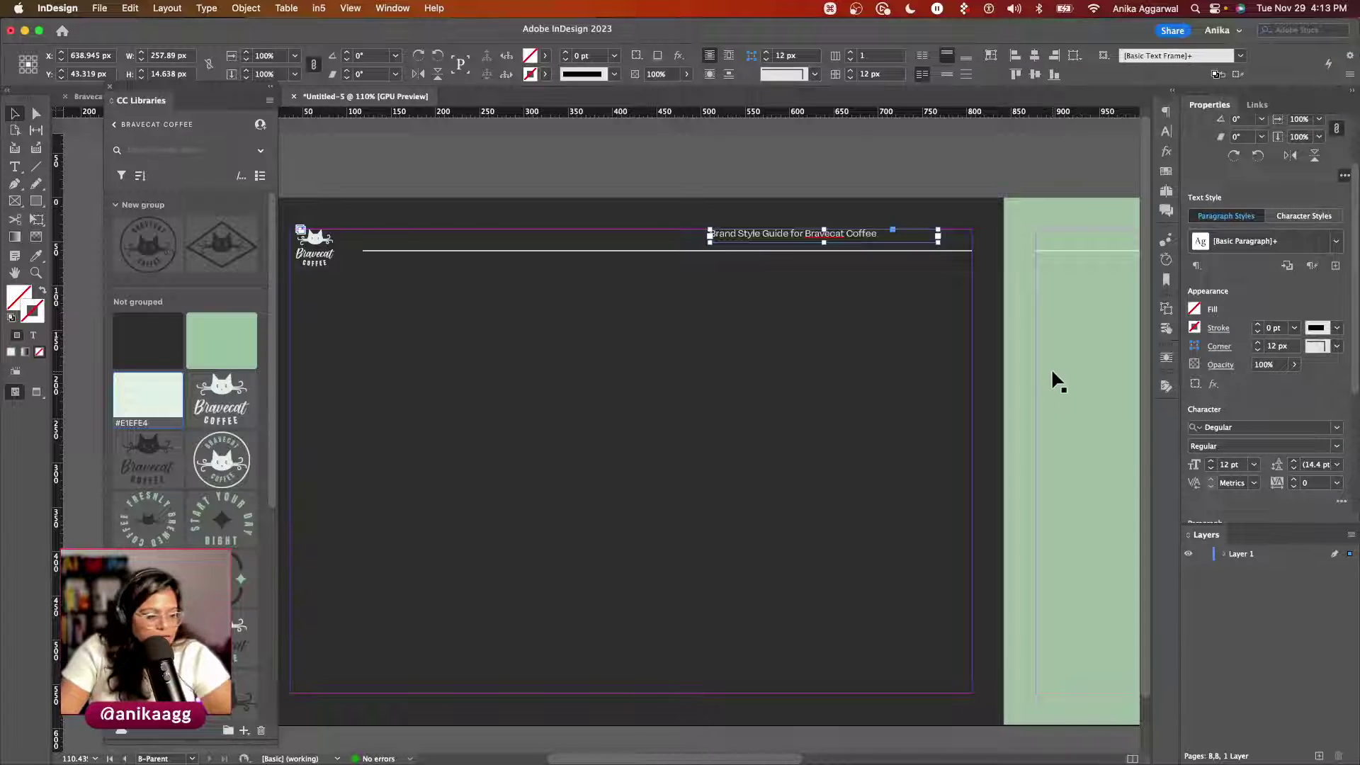
left_click(1254, 468)
left_click(1255, 469)
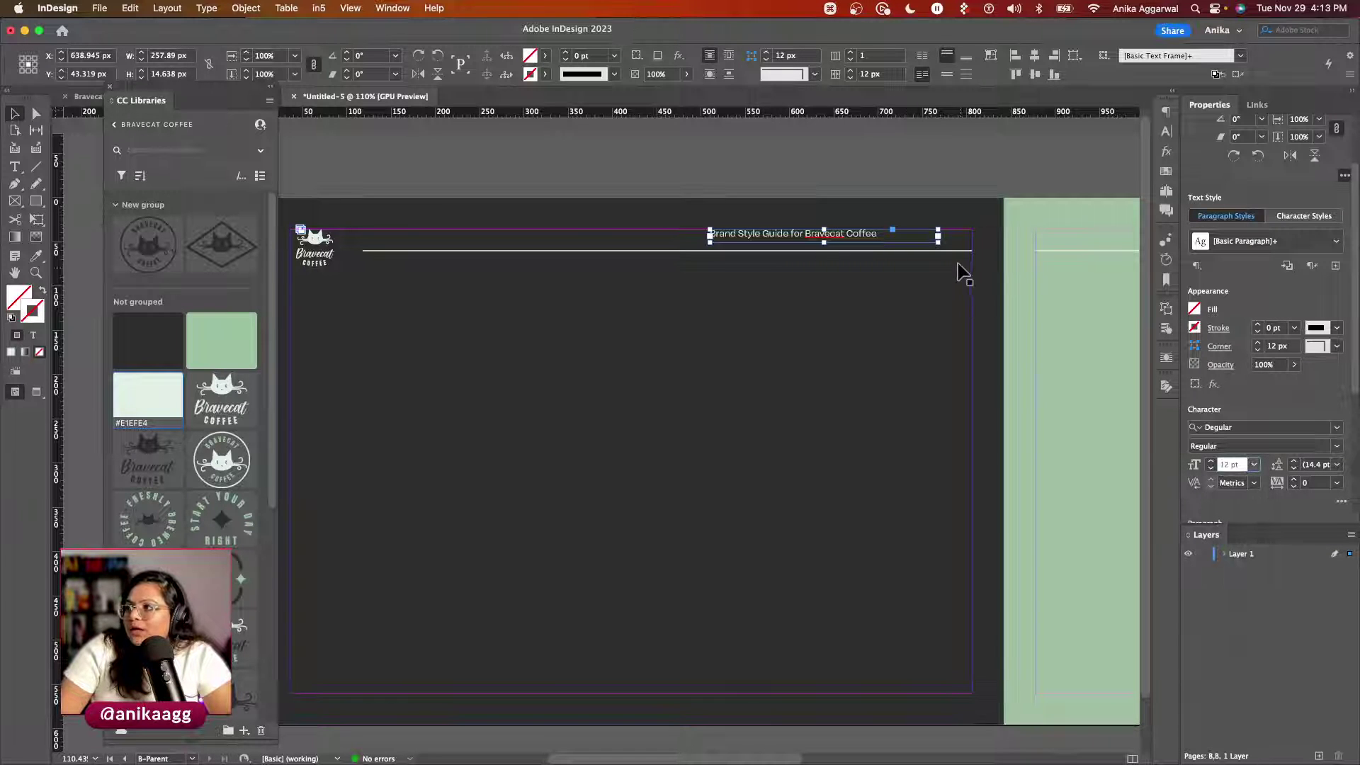
Step: Fit the header text frame to its text and move it slightly down, closer to the header line
double_click(939, 241)
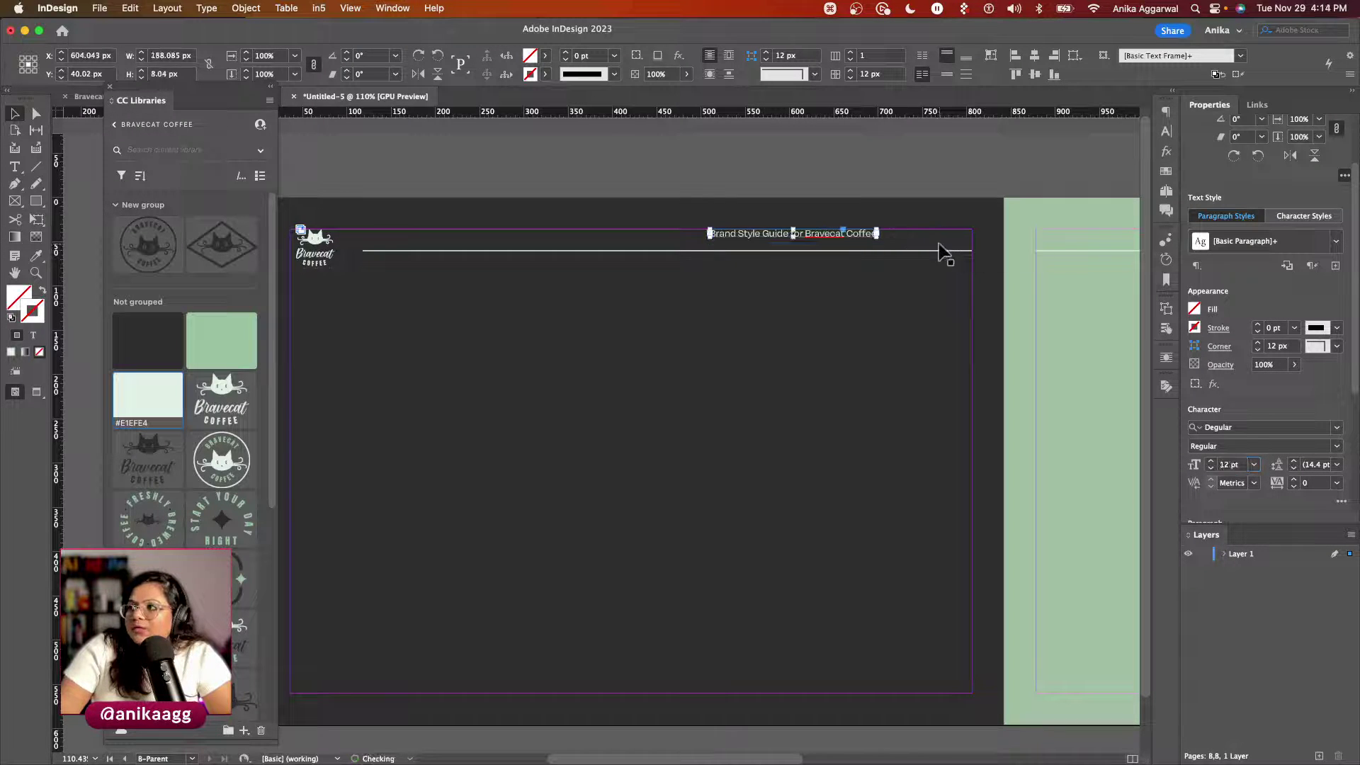
left_click(903, 168)
left_click_drag(821, 244, 830, 248)
left_click(825, 206)
key("w")
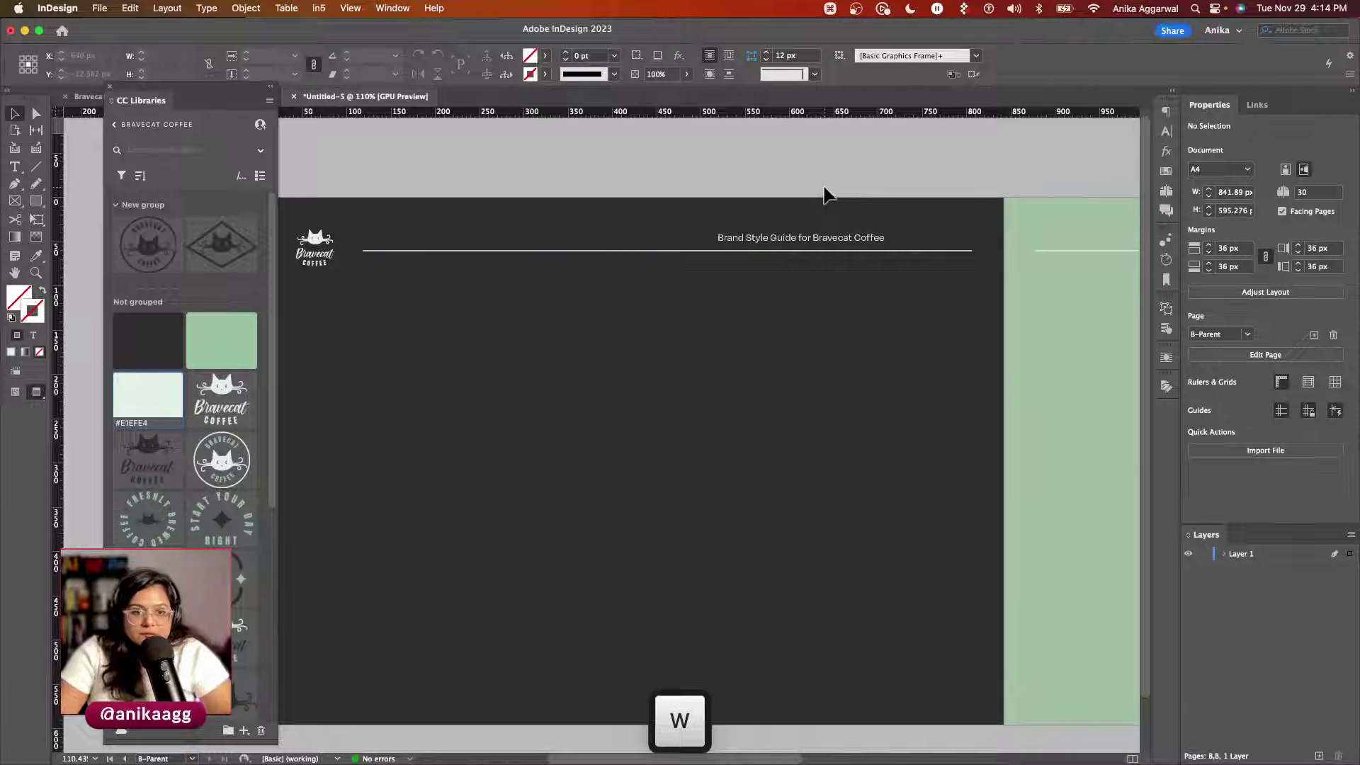
key("w")
Step: Lower the dark page's header line to about 79 px from the top and the header text to about 58 px
left_click_drag(504, 252, 505, 267)
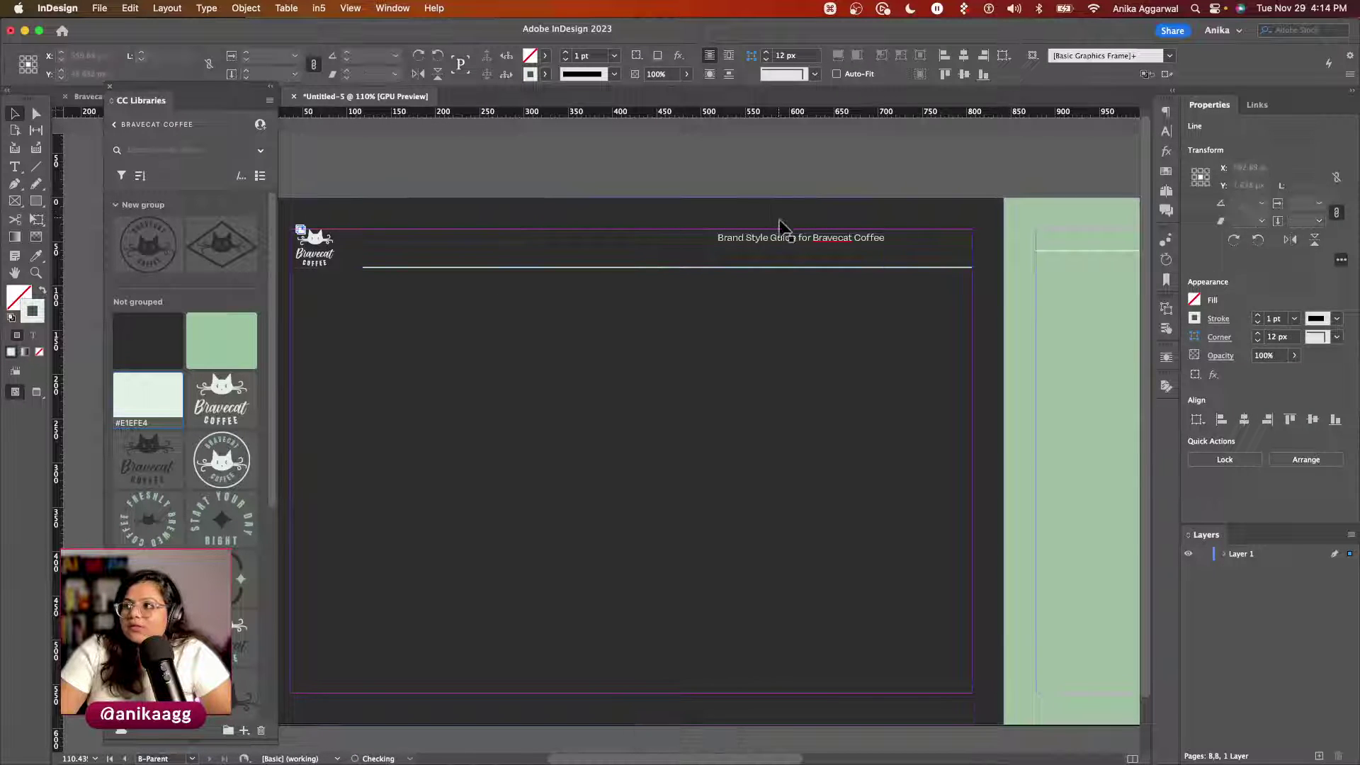
left_click_drag(786, 248, 788, 260)
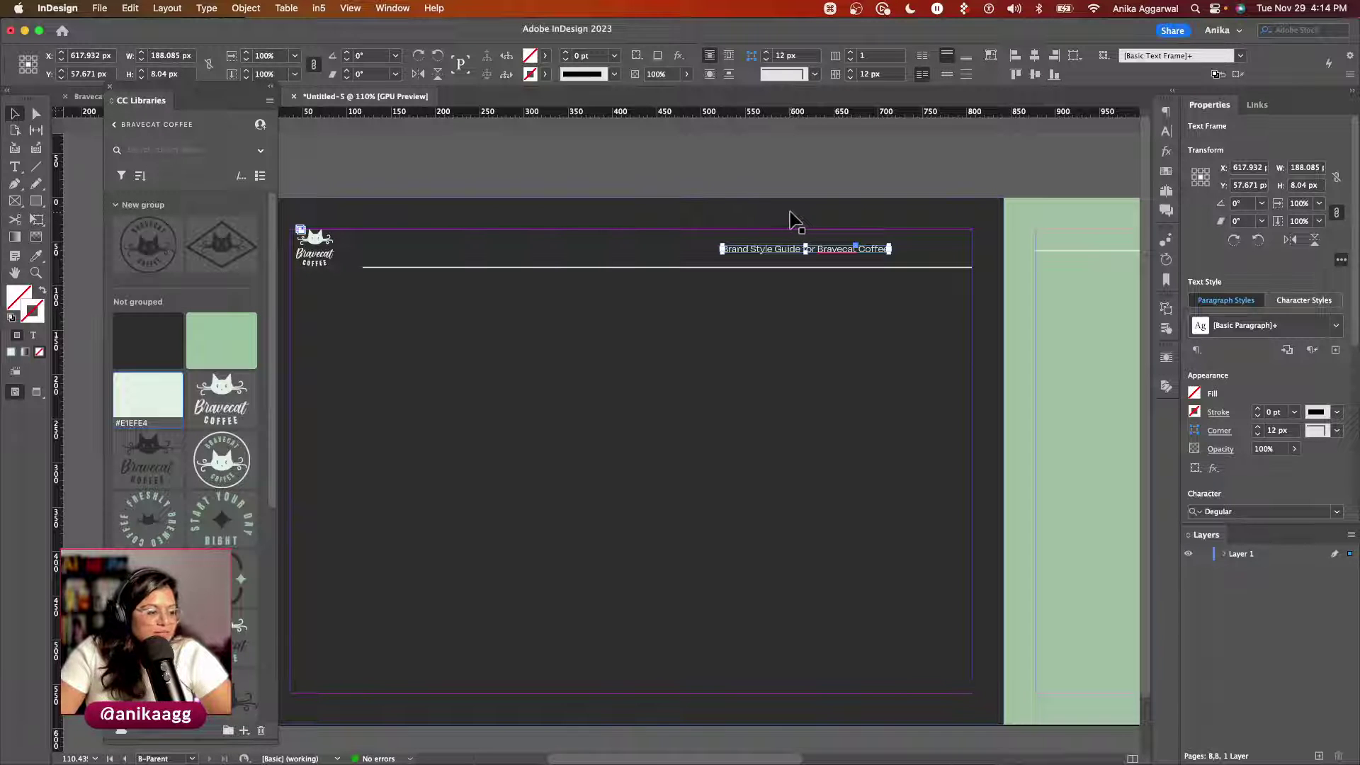
left_click(909, 208)
left_click(868, 170)
key("w")
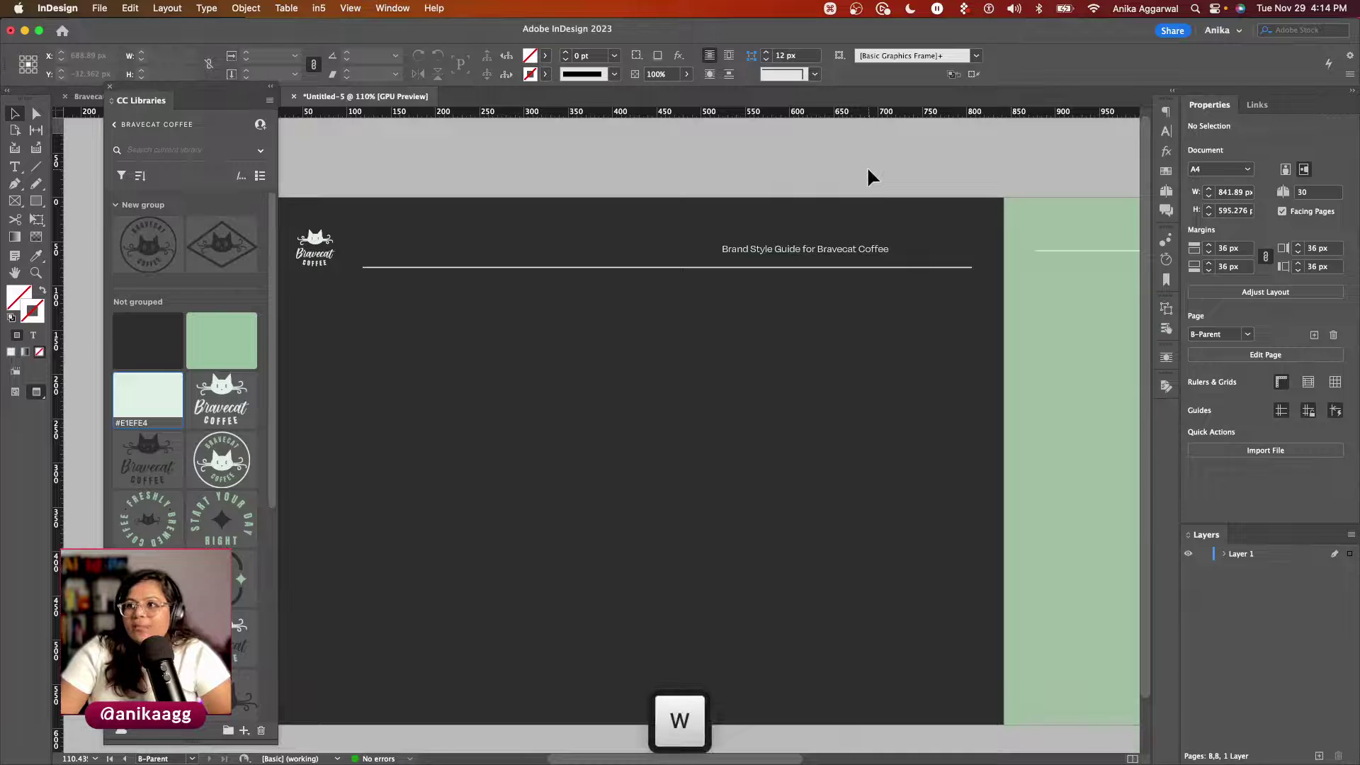
left_click_drag(197, 82, 133, 82)
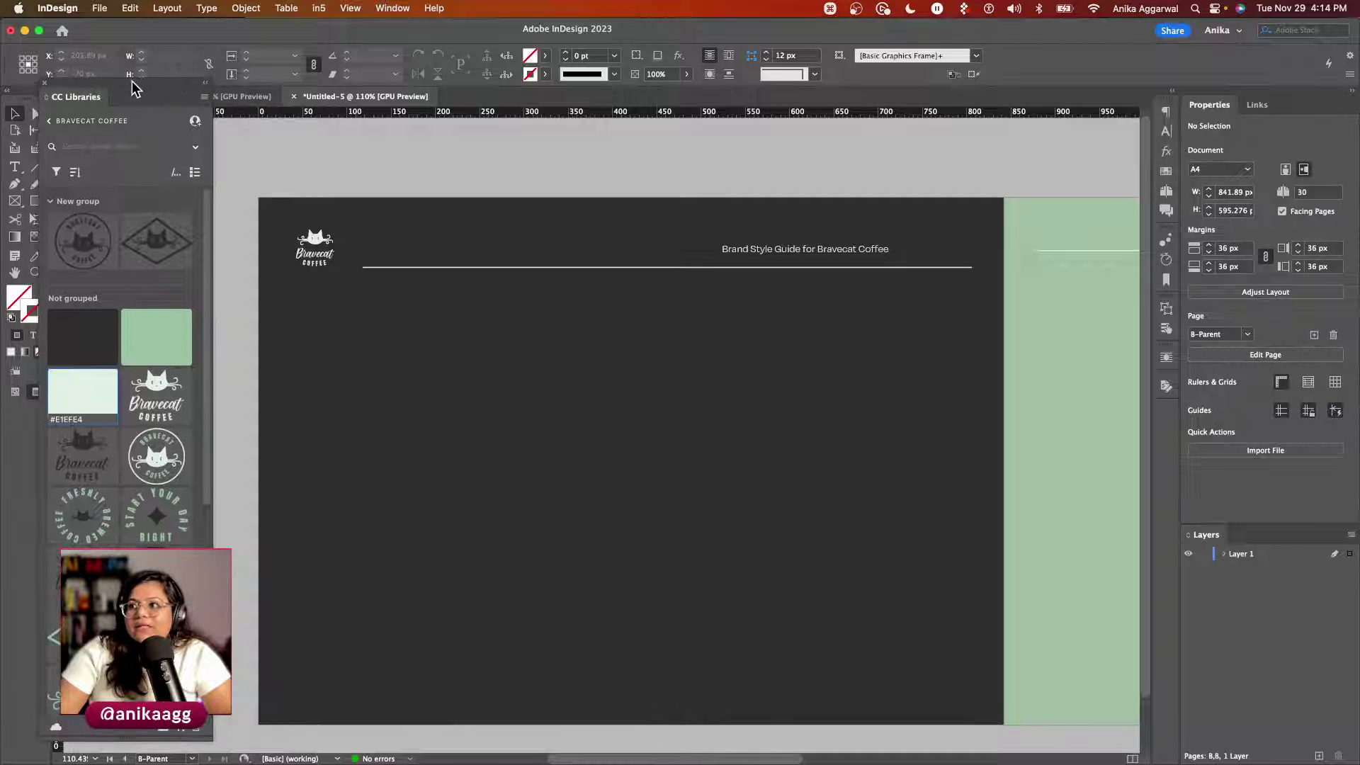
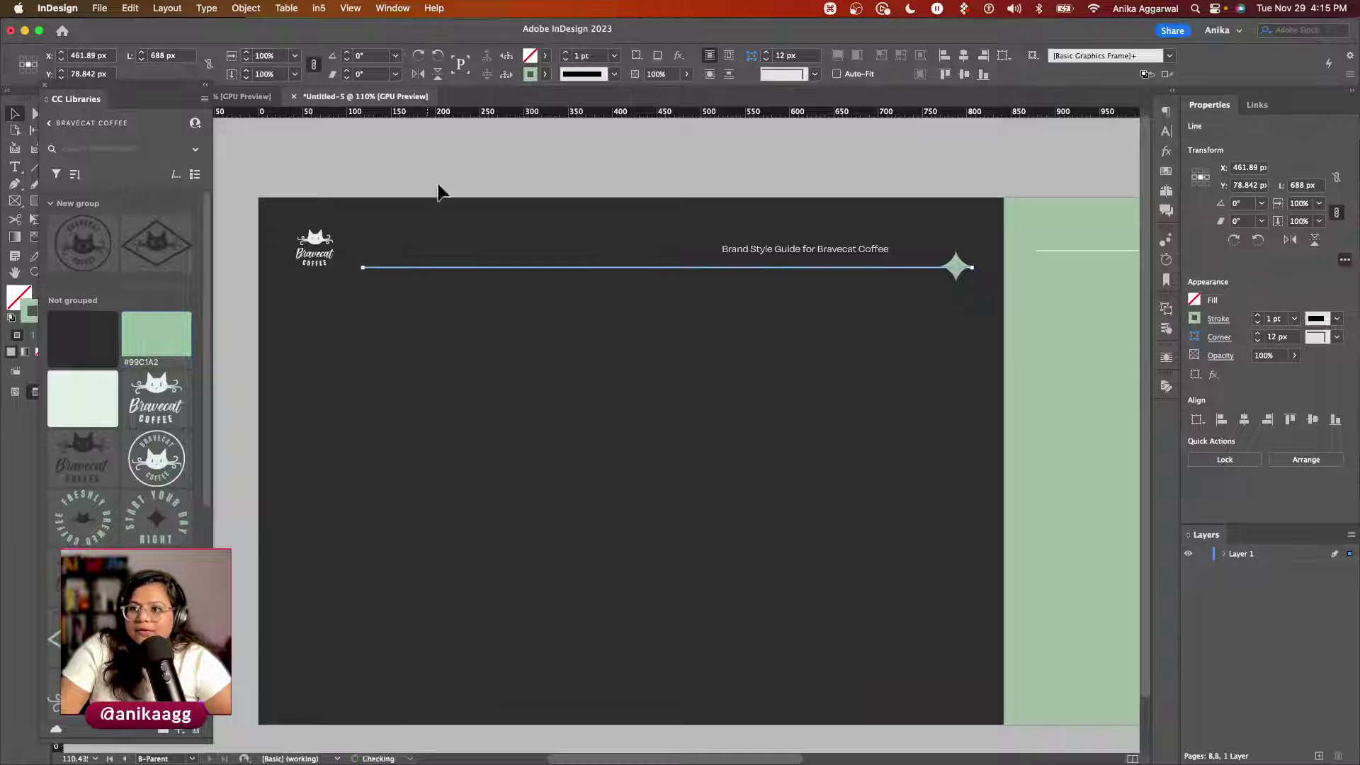
Step: Nudge the star on the dark page's header line to about X 790 px, Y 78 px
left_click(626, 175)
scroll(624, 172, "up", 5)
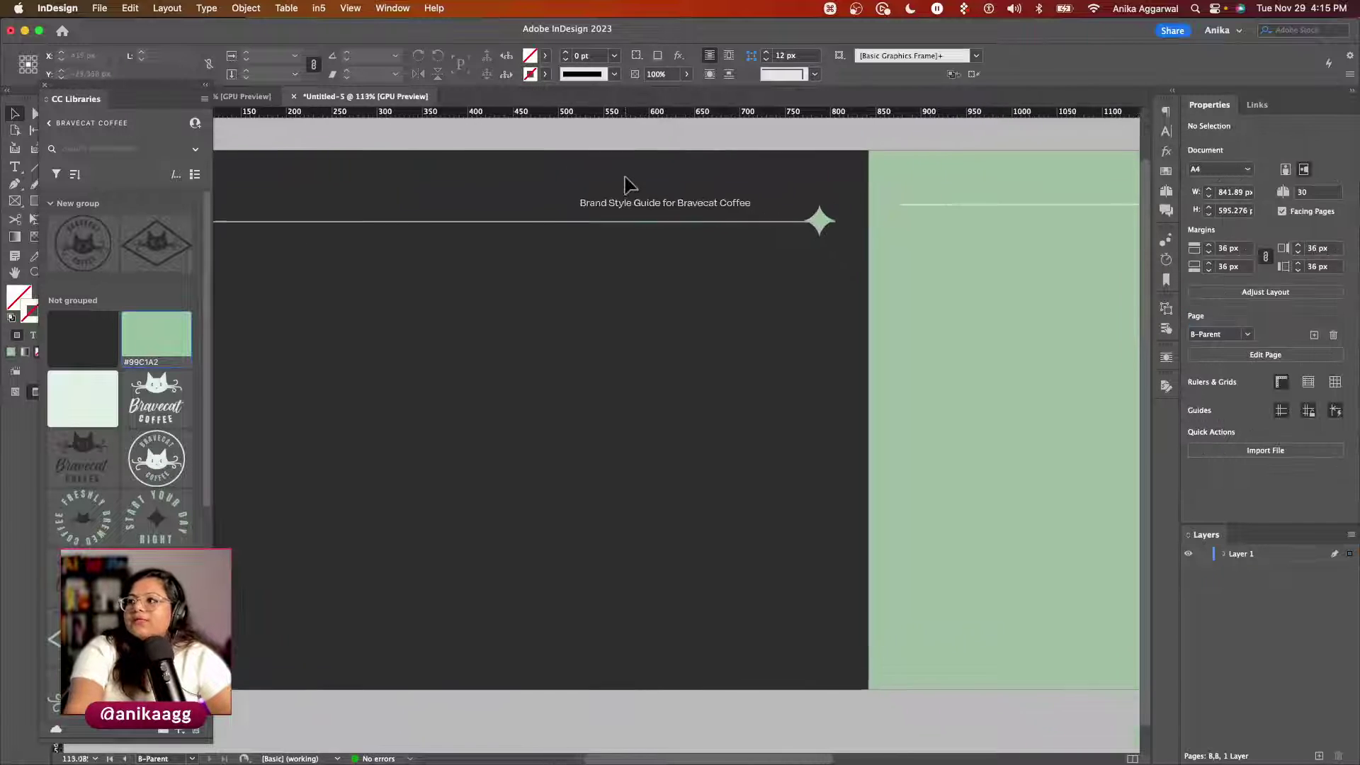
scroll(626, 185, "up", 5)
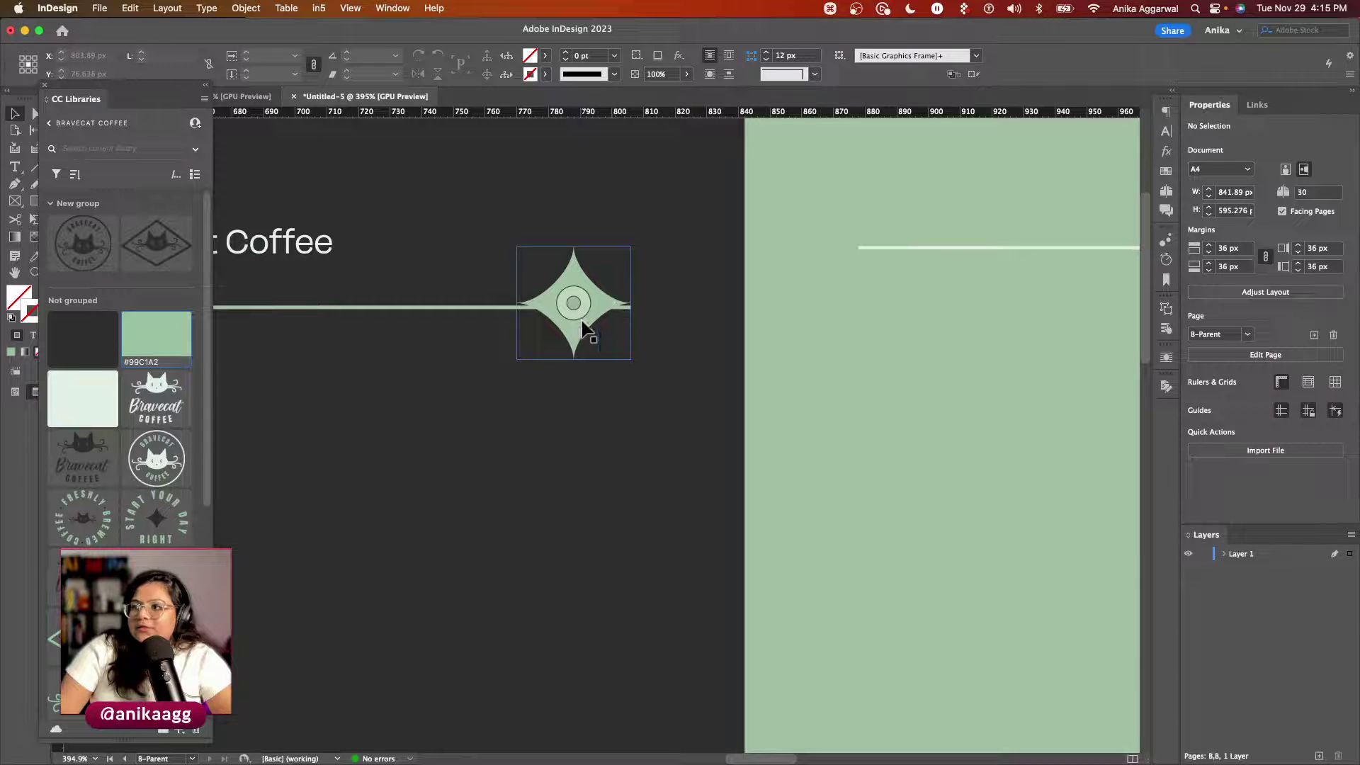
left_click_drag(581, 323, 593, 332)
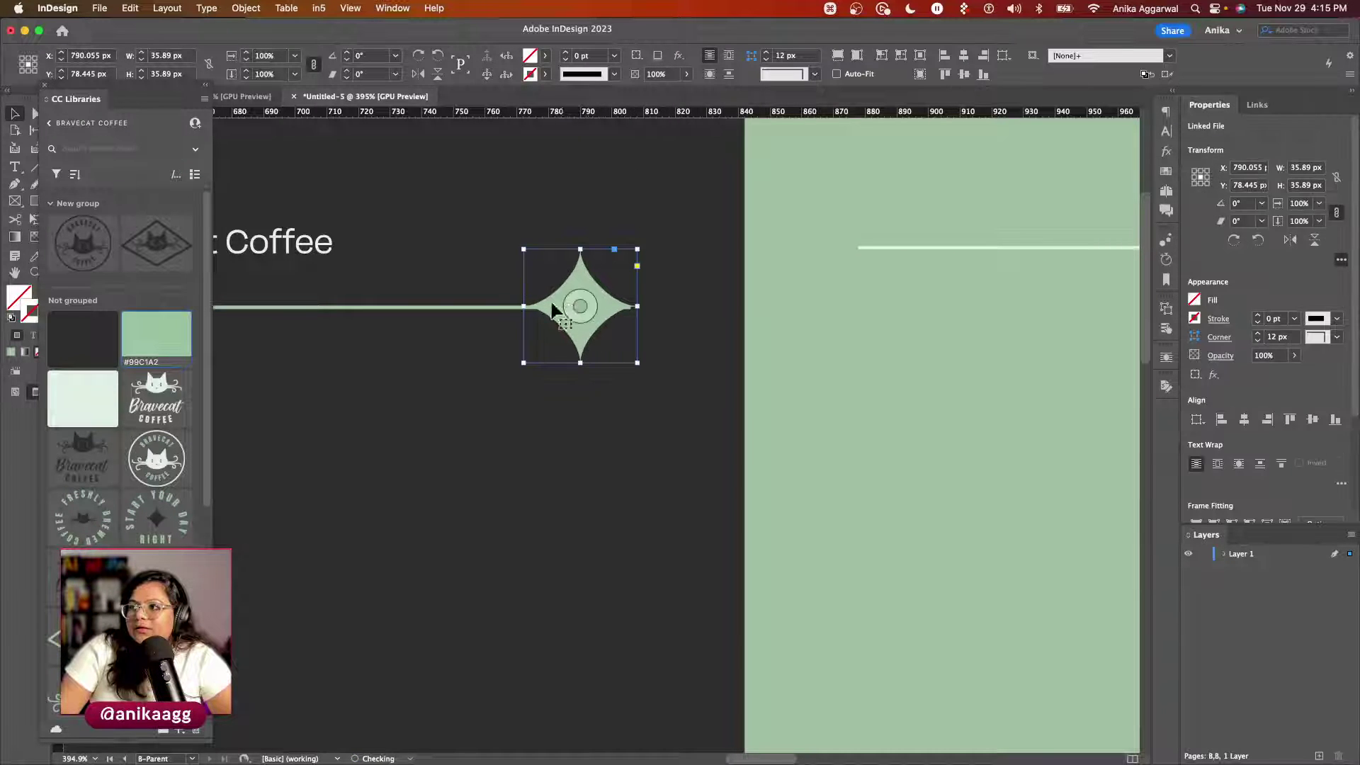
Step: Shorten the dark page's header line so its right end stops at the left tip of the star
left_click(578, 308)
key("a")
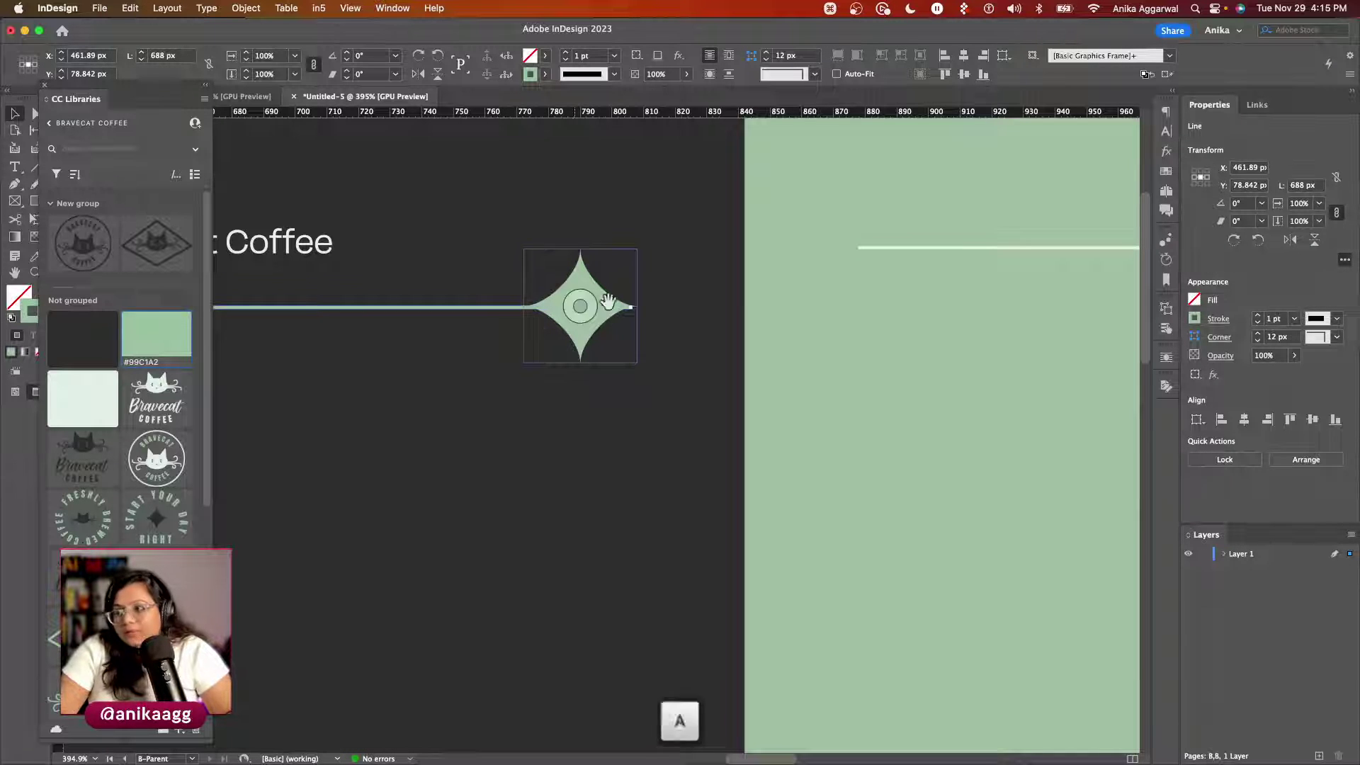
left_click(626, 310)
left_click(516, 340)
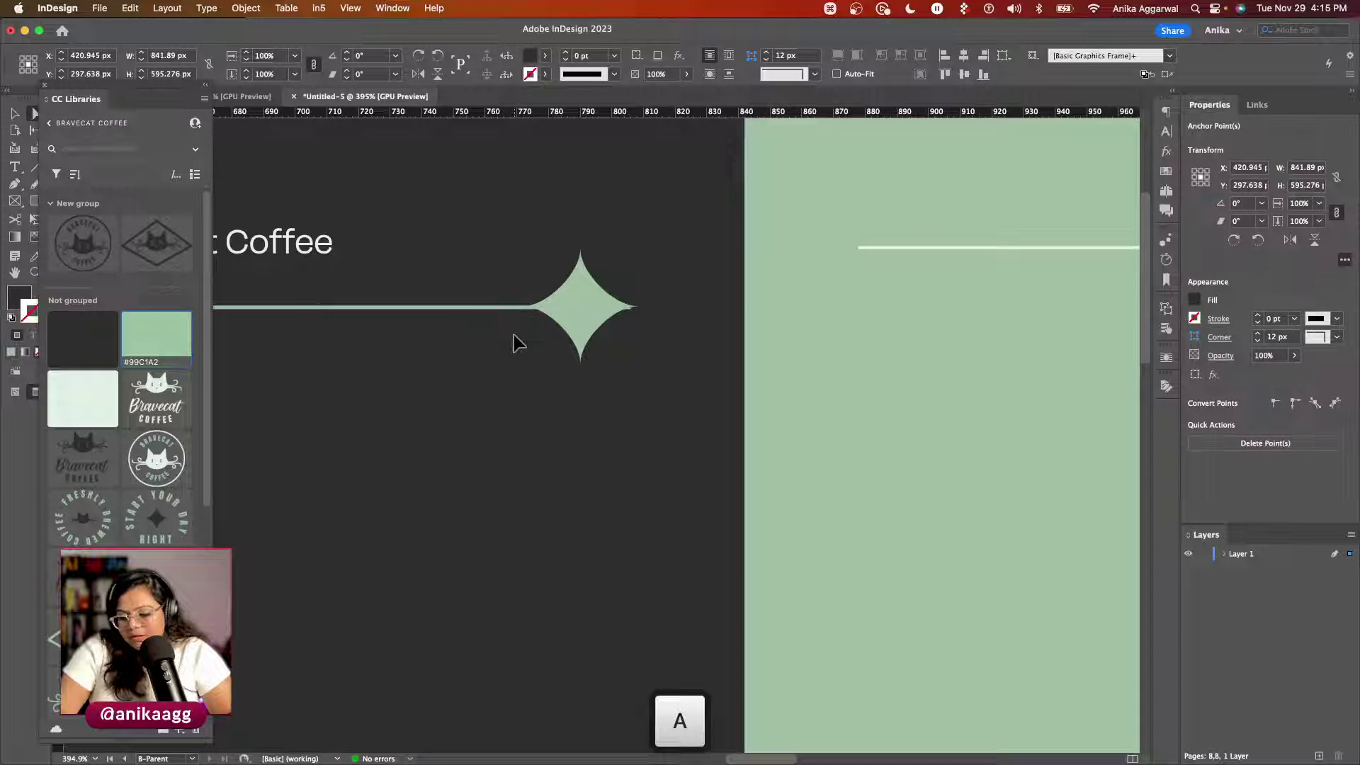
key("v")
left_click(581, 304)
left_click(631, 307)
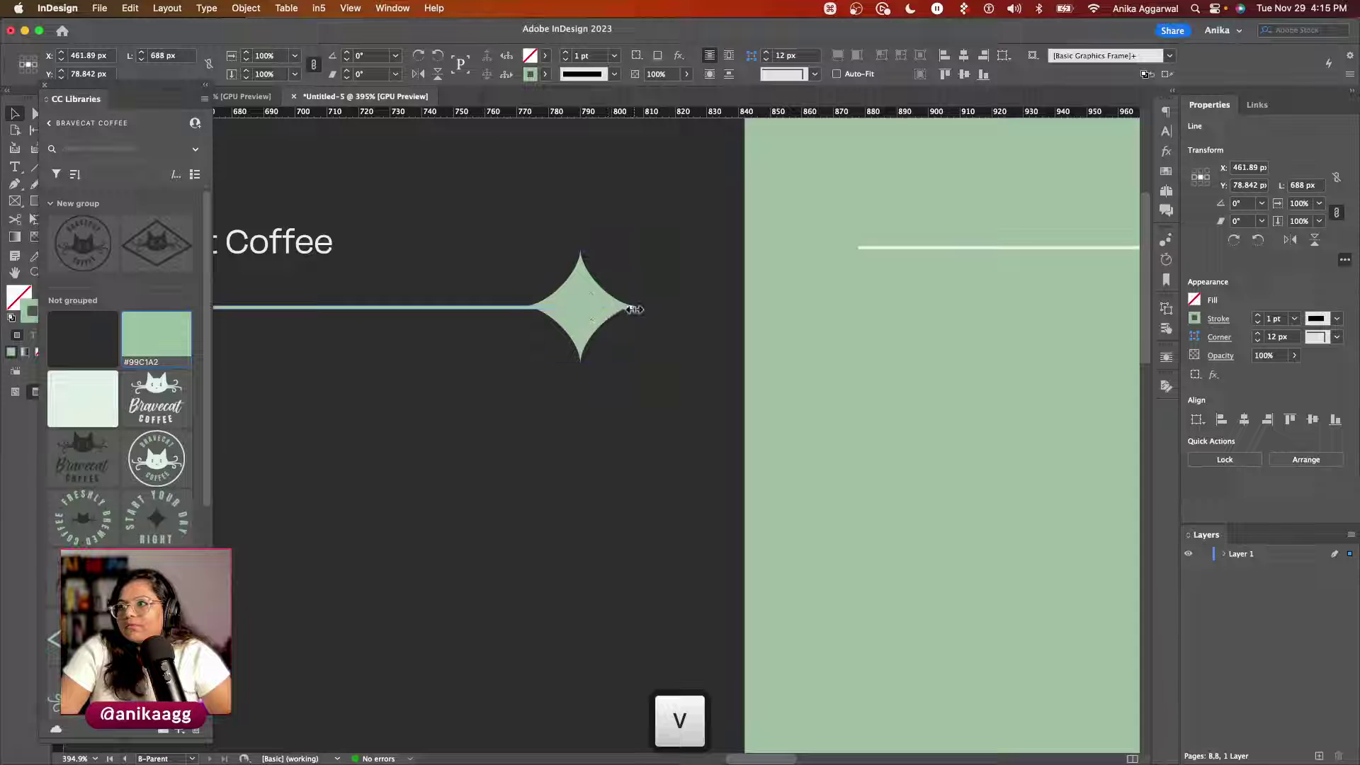
left_click_drag(631, 307, 530, 315)
left_click(592, 245)
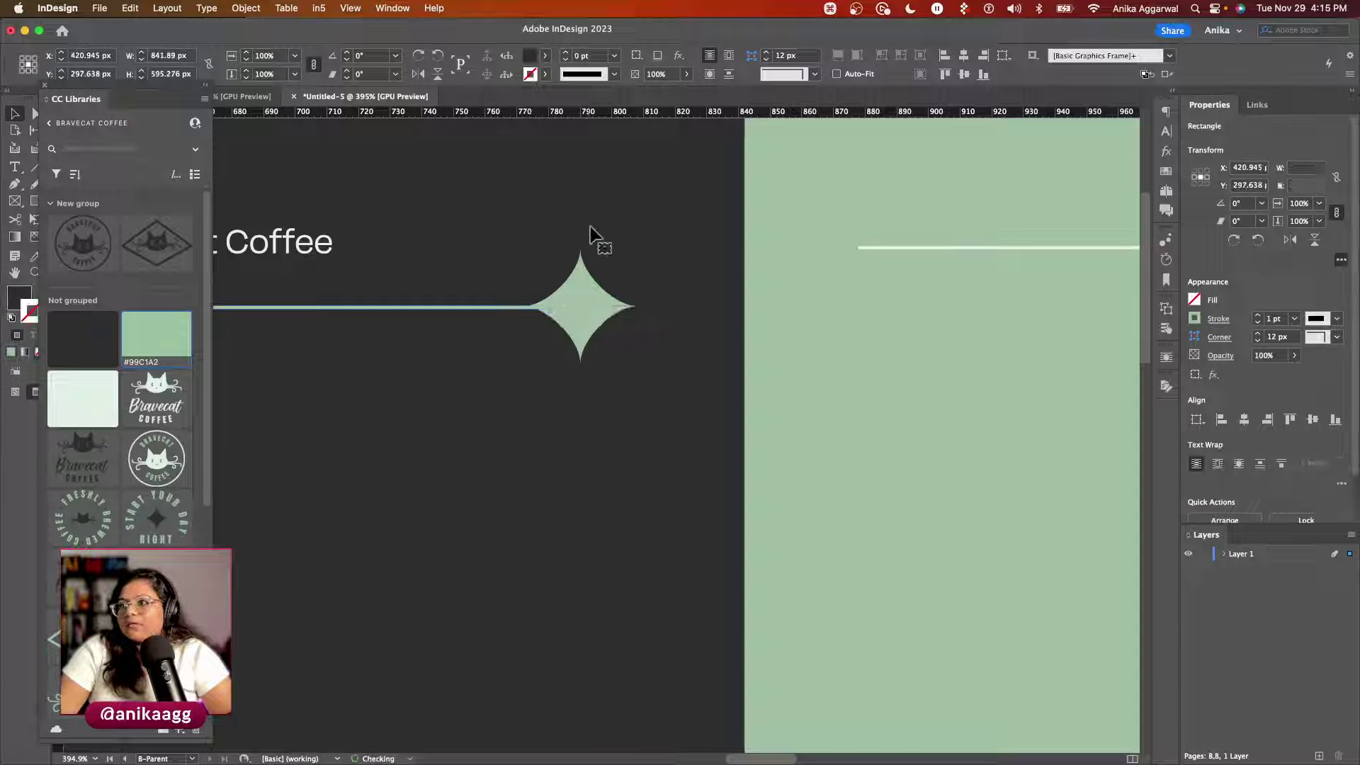
Step: Delete the old header line from the green page of the parent spread
scroll(603, 260, "down", 5)
scroll(604, 261, "down", 5)
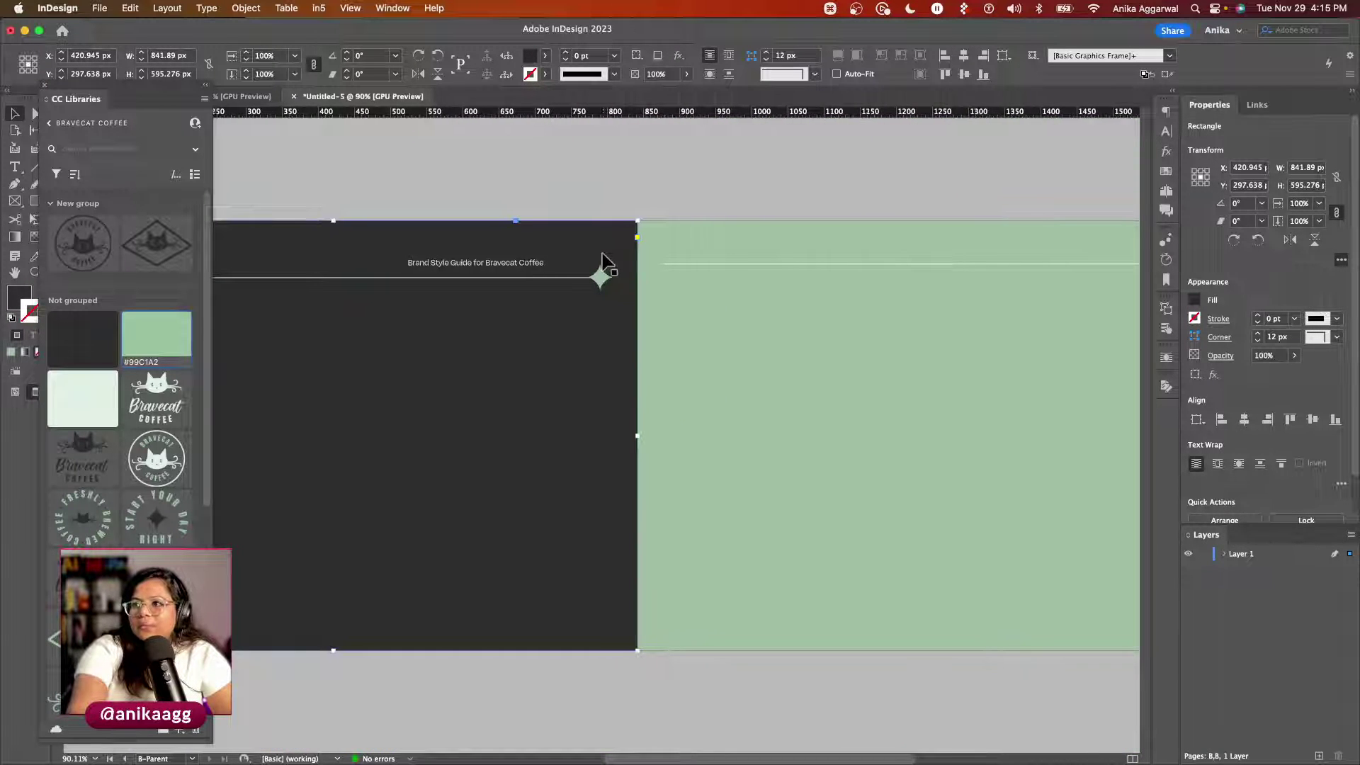
scroll(607, 266, "left", 3)
scroll(607, 266, "down", 3)
left_click(598, 248)
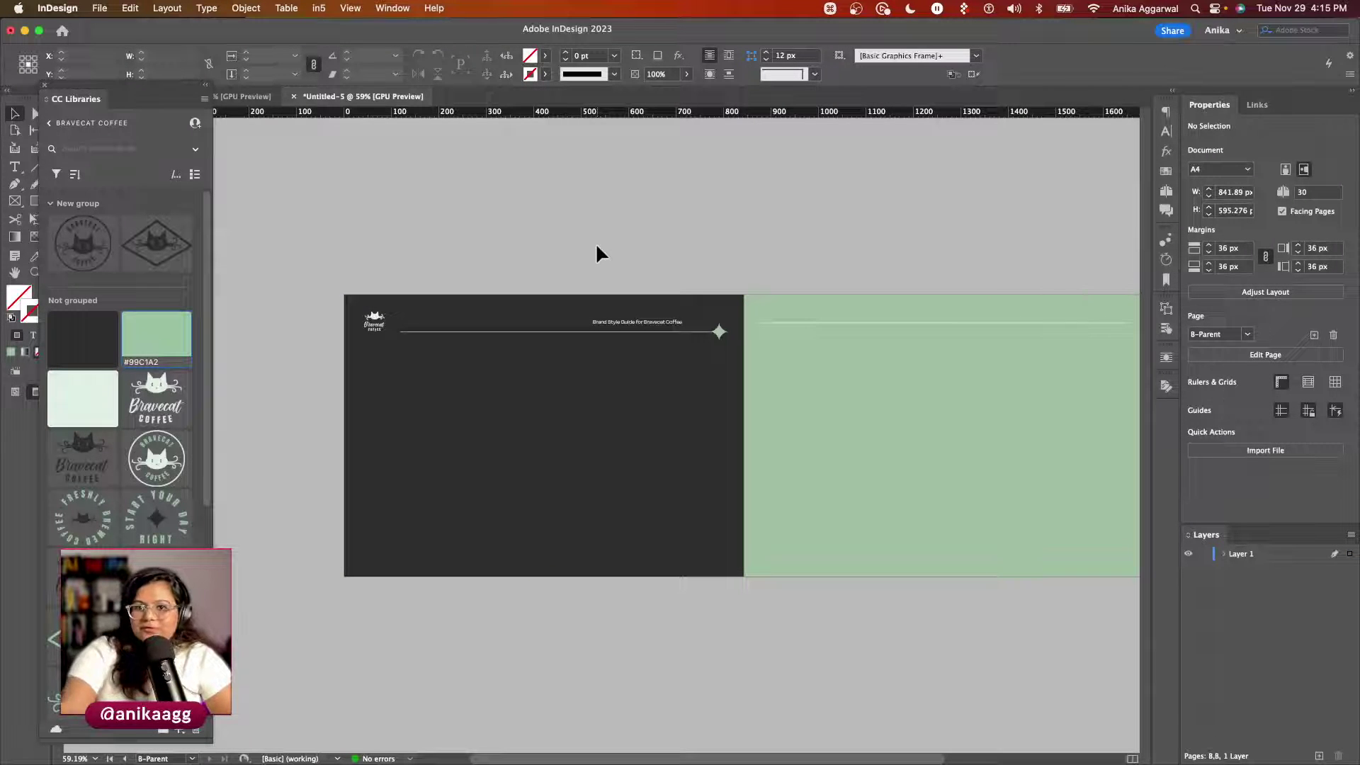
scroll(598, 248, "up", 3)
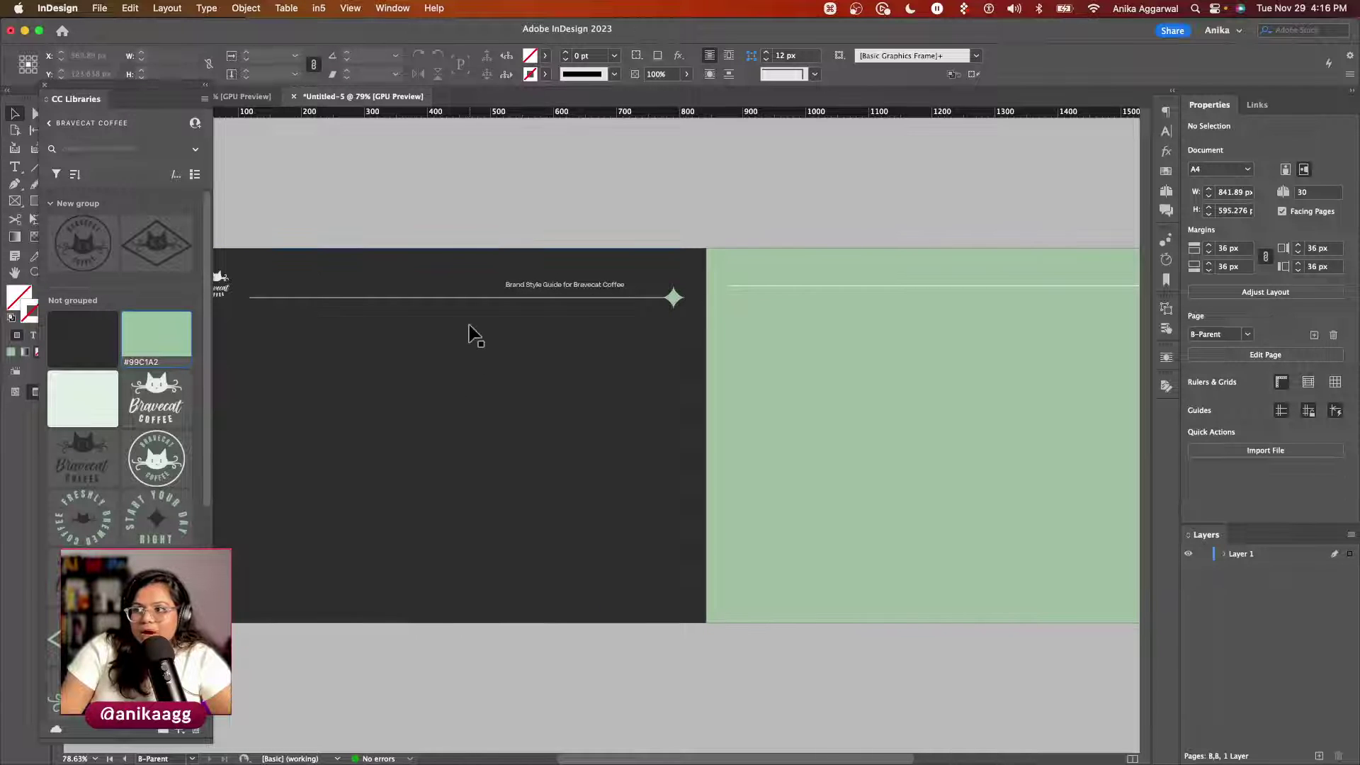
scroll(470, 334, "right", 5)
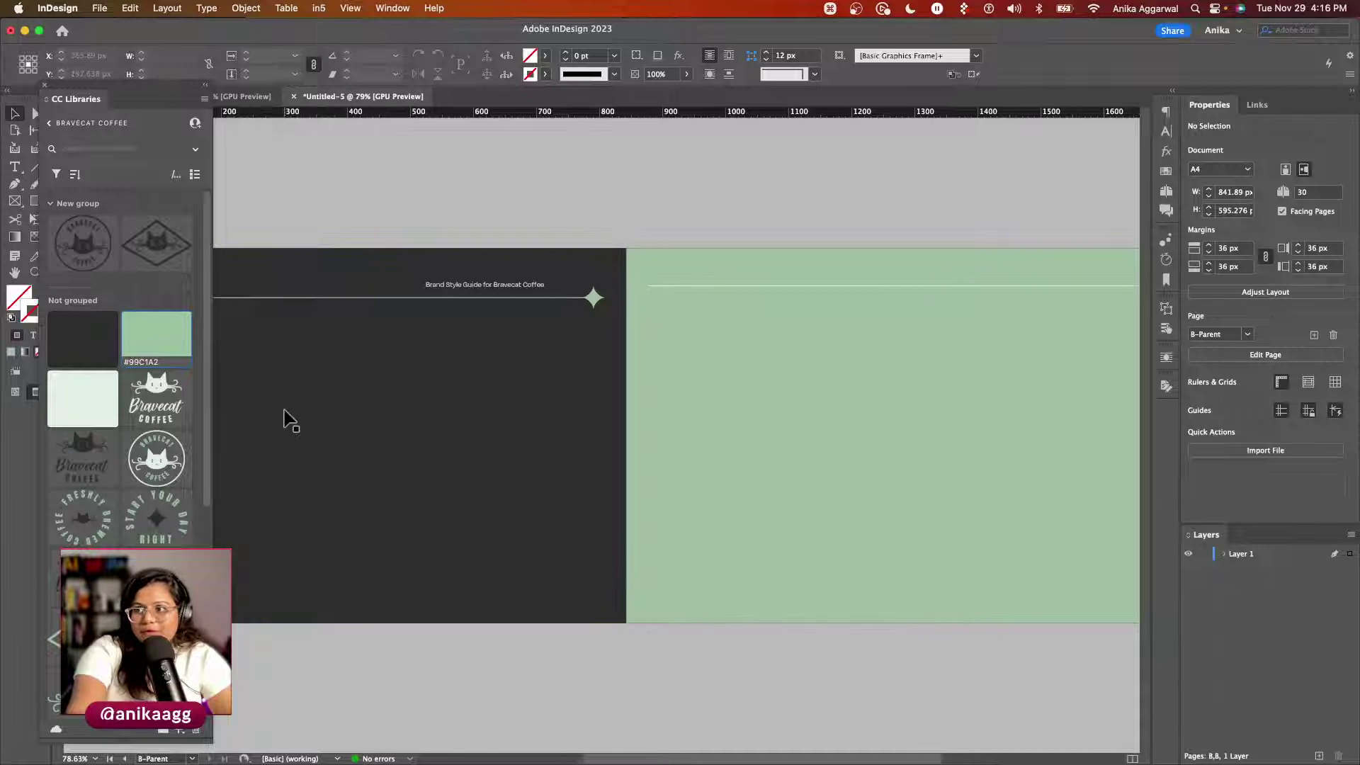
scroll(291, 419, "right", 2)
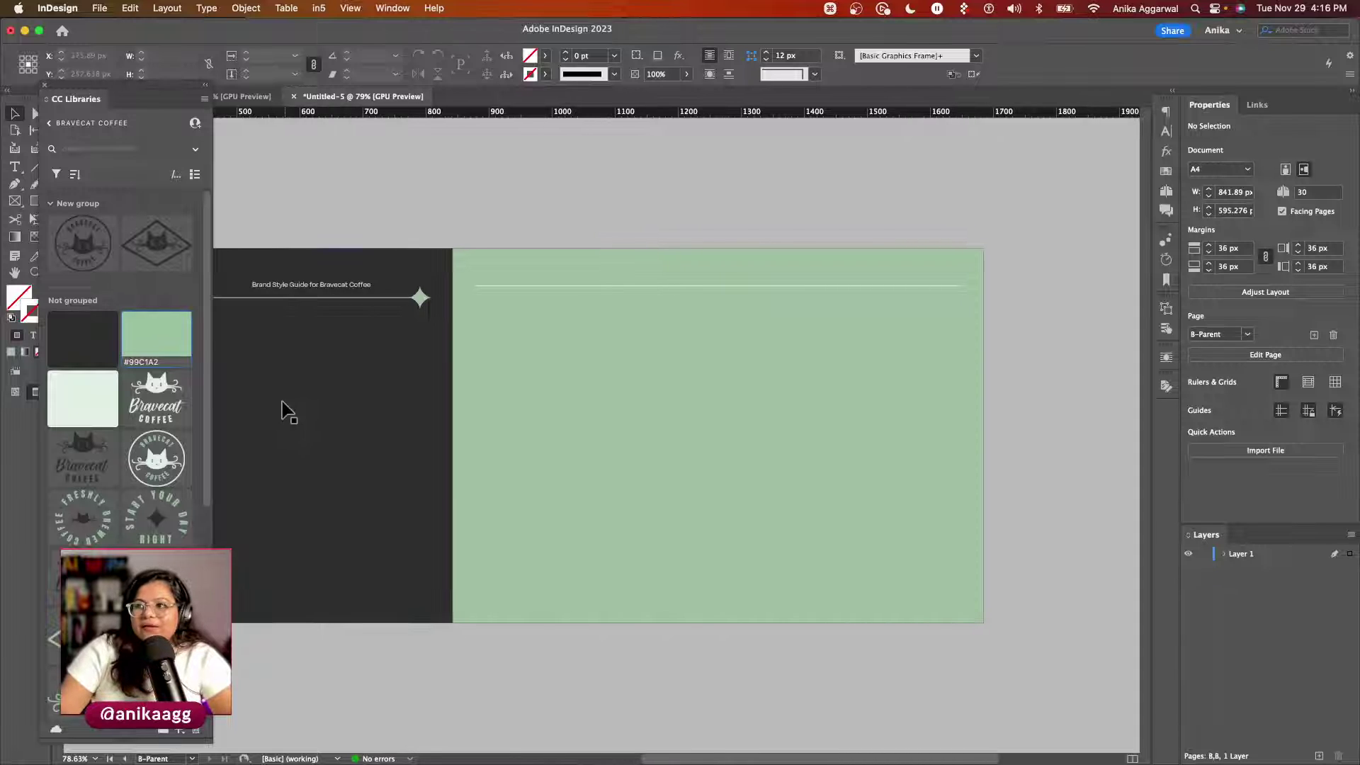
left_click(487, 288)
left_click(488, 285)
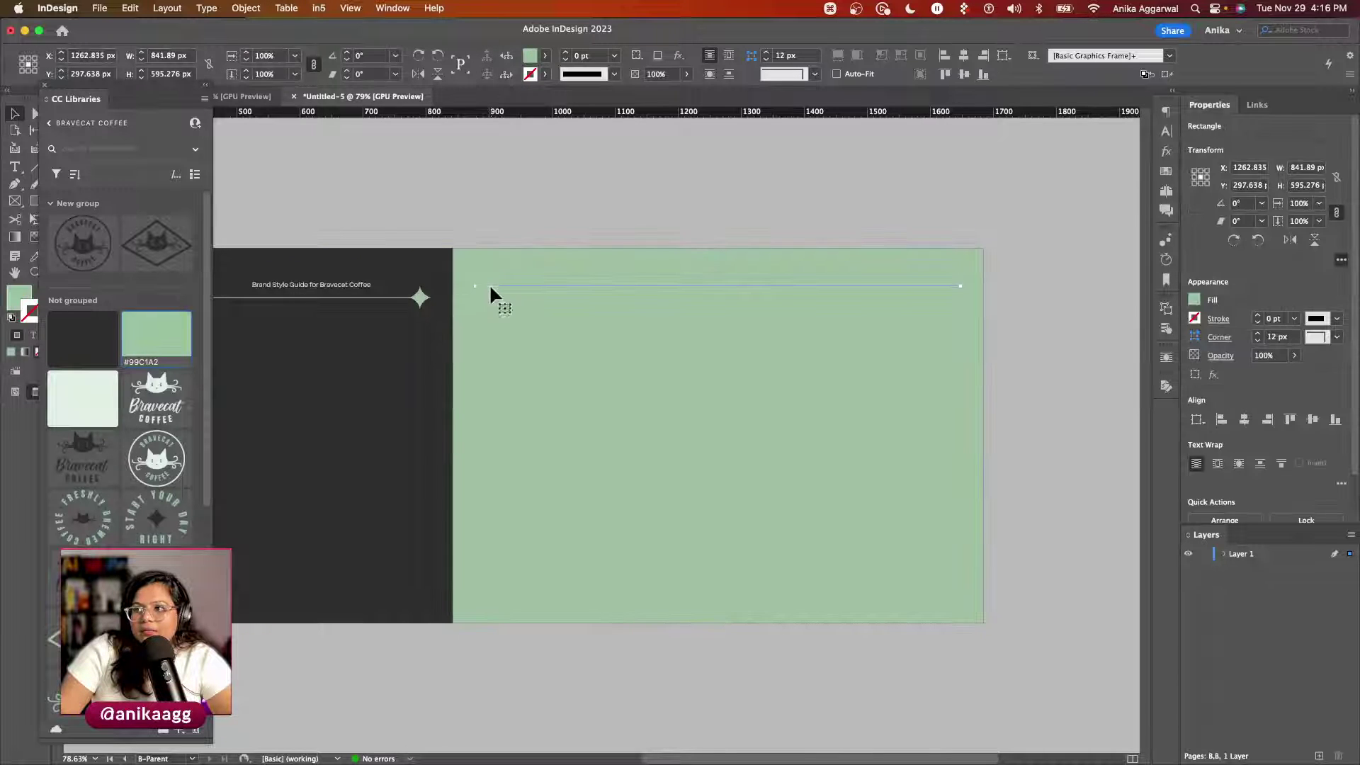
key("BackSpace")
Step: Duplicate the dark page's logo, header line, header text and star onto the green page at the same height, and show the margin guides
scroll(455, 292, "down", 3)
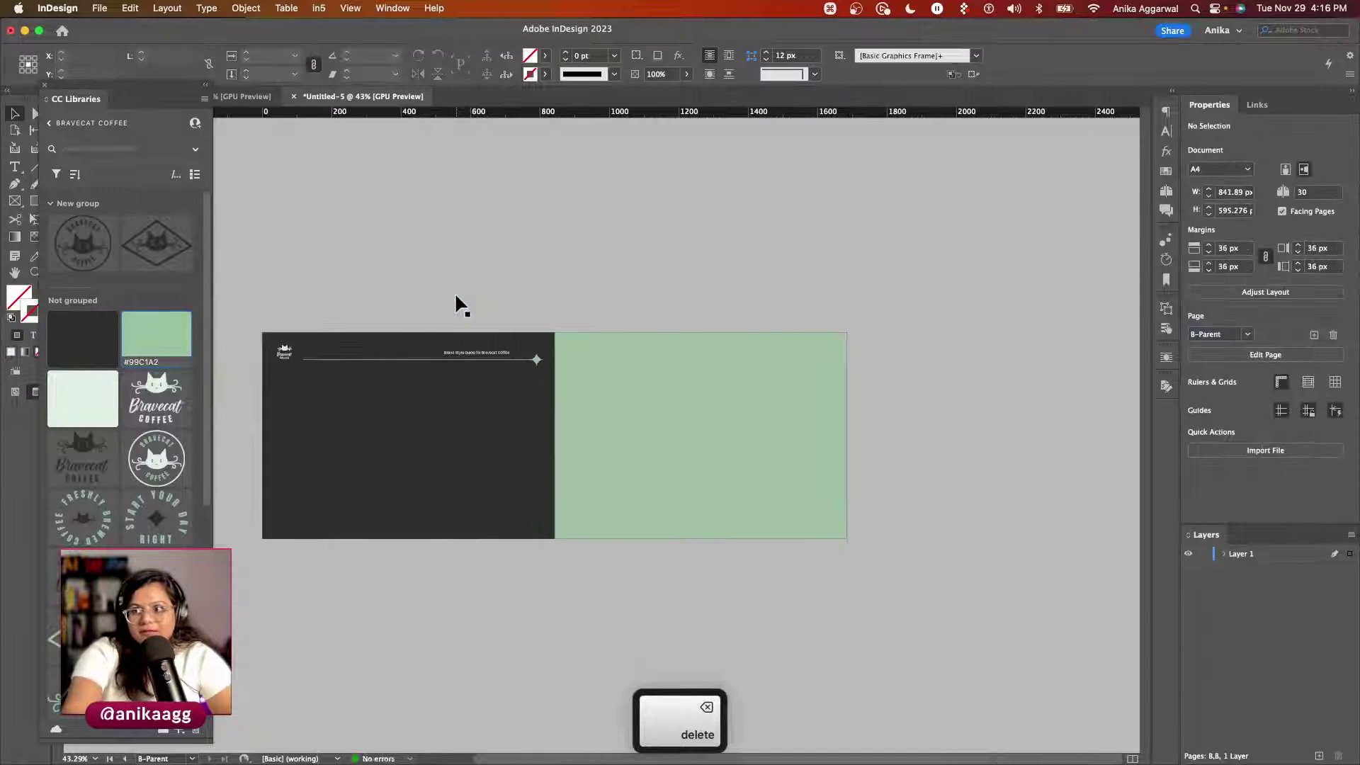
left_click(287, 353)
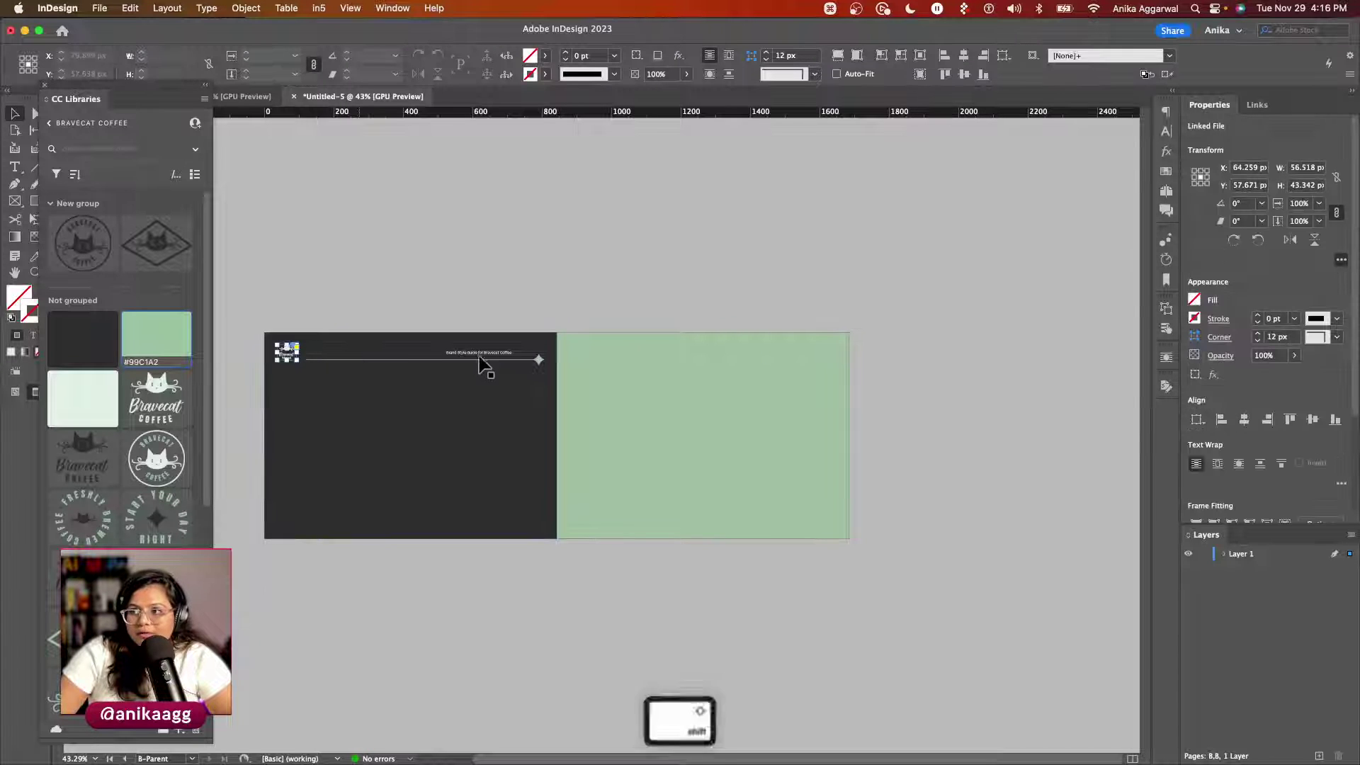
left_click(542, 360, "shift")
left_click(507, 437, "shift")
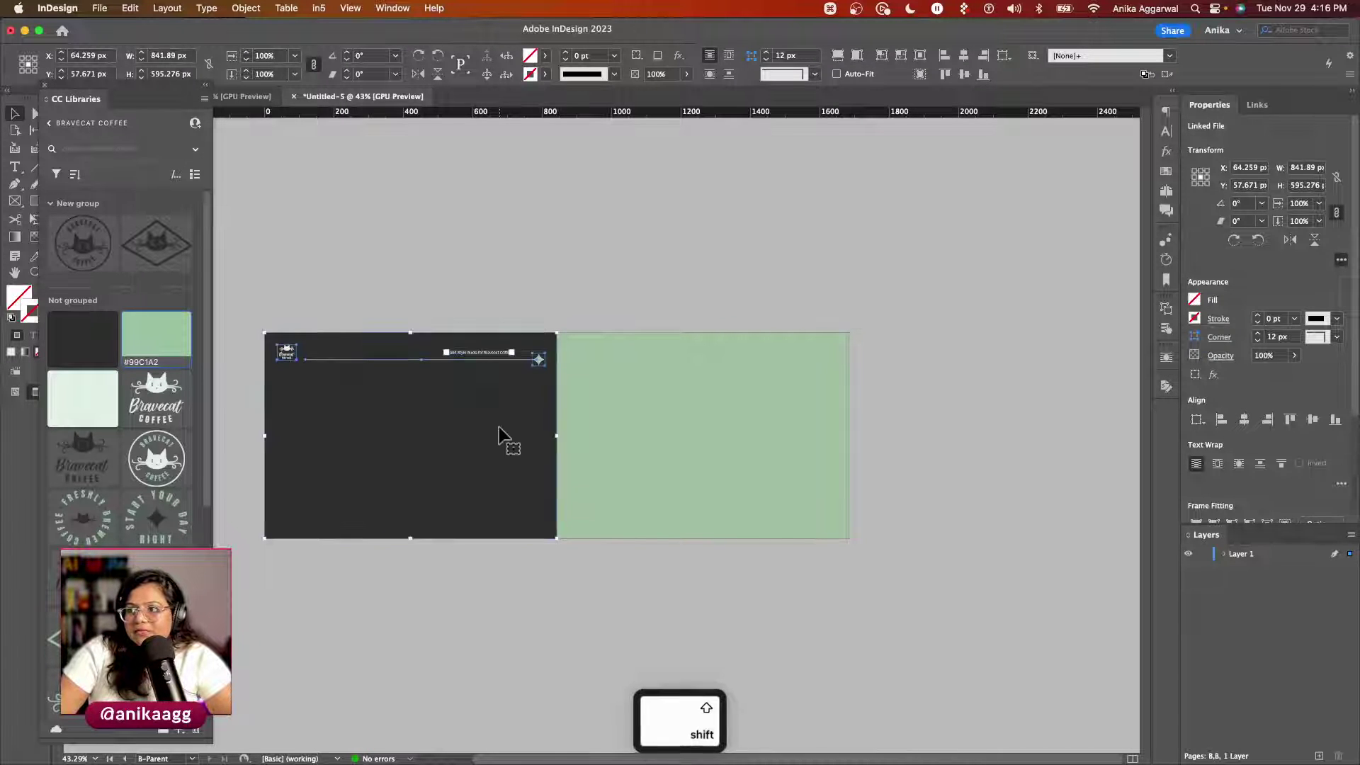
left_click(468, 368, "shift")
left_click_drag(500, 360, 756, 360)
key("s")
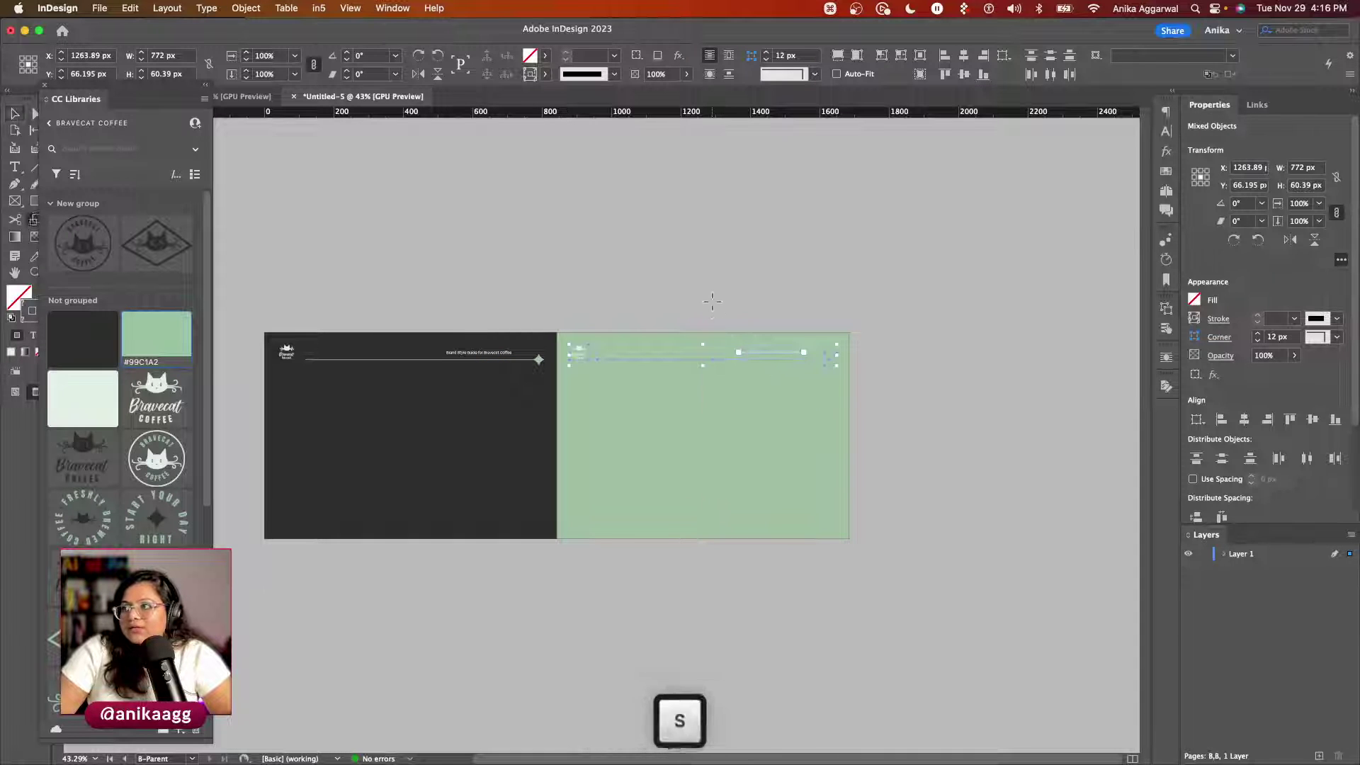
key("w")
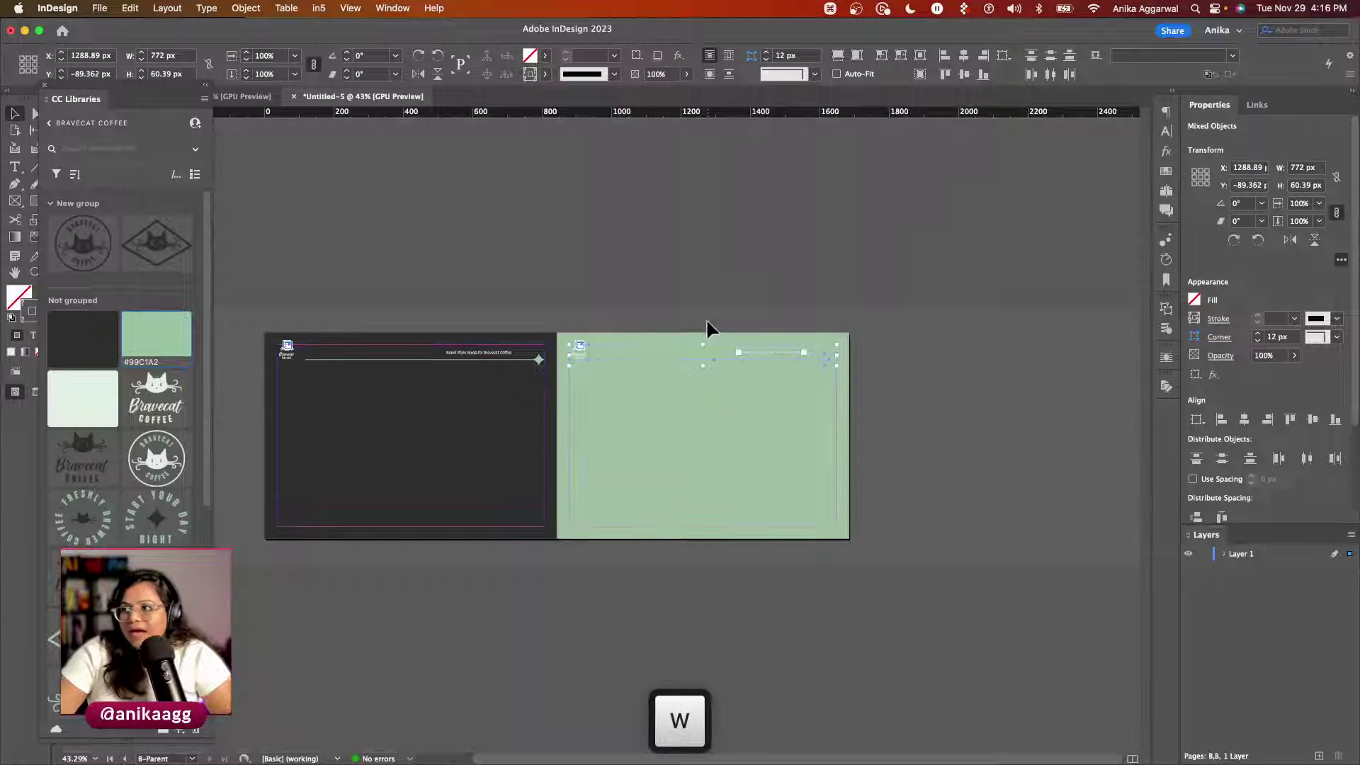
left_click(704, 304)
Step: Colour the green page's header line with the dark library colour #2D2D2D
scroll(704, 303, "up", 5)
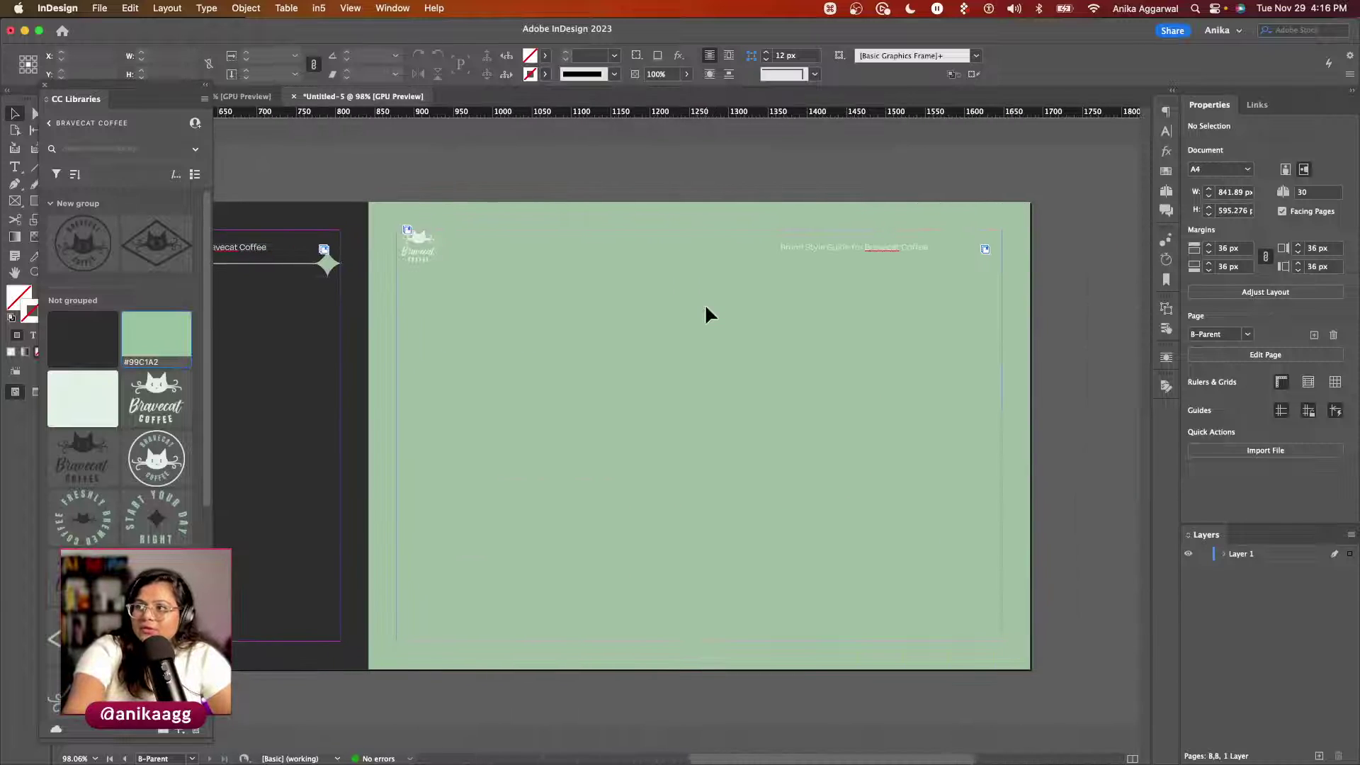
left_click(479, 265)
left_click(82, 339)
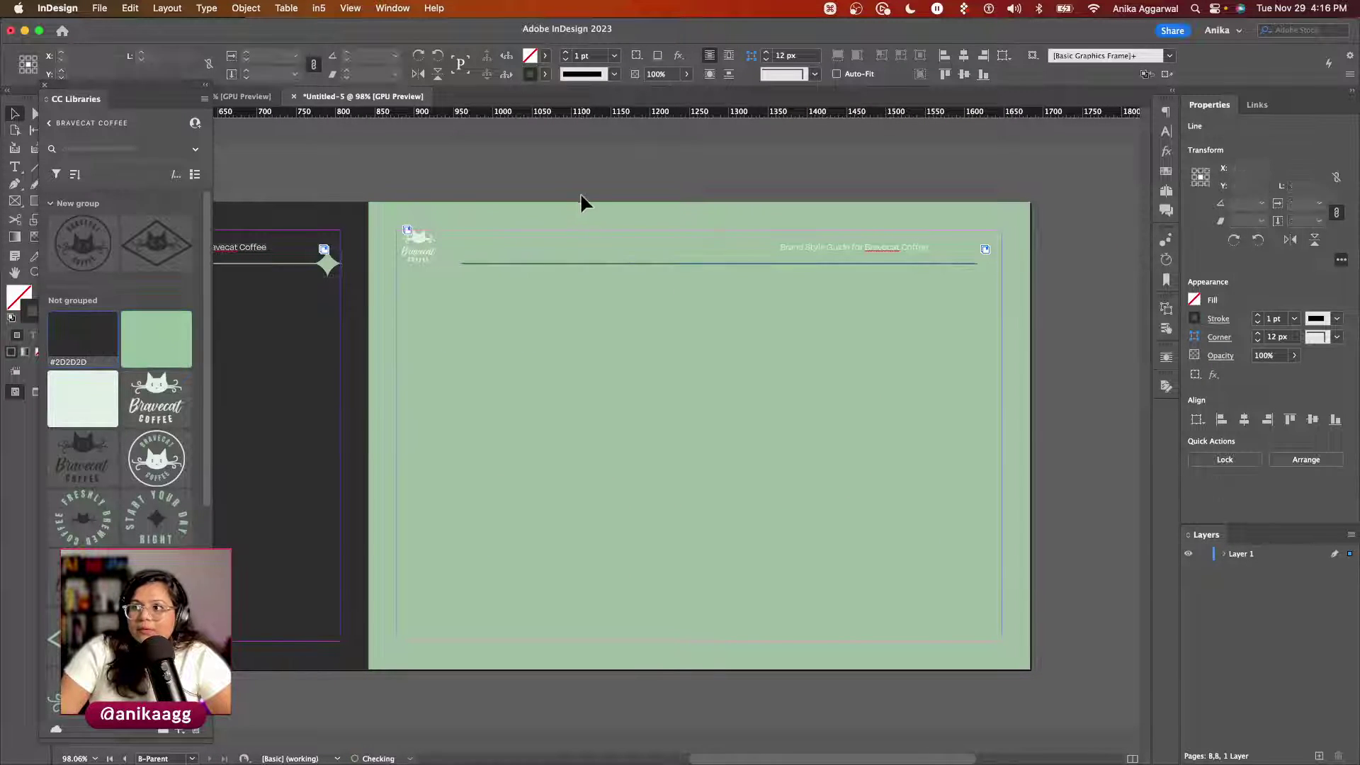
Step: Replace the white logo on the green page with the dark Bravecat Coffee logo, Artwork 2, from the library
left_click(397, 268)
left_click(398, 259)
scroll(106, 425, "down", 3)
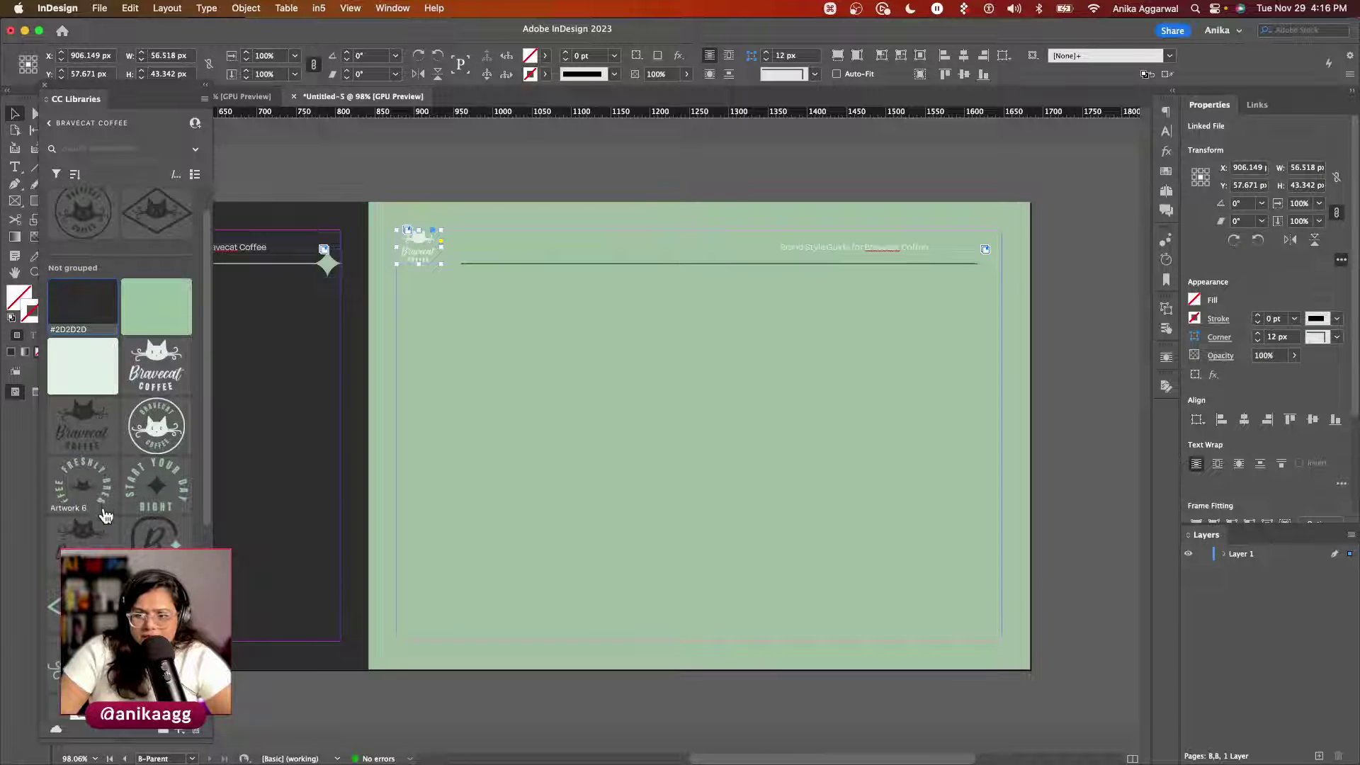
scroll(107, 514, "down", 1)
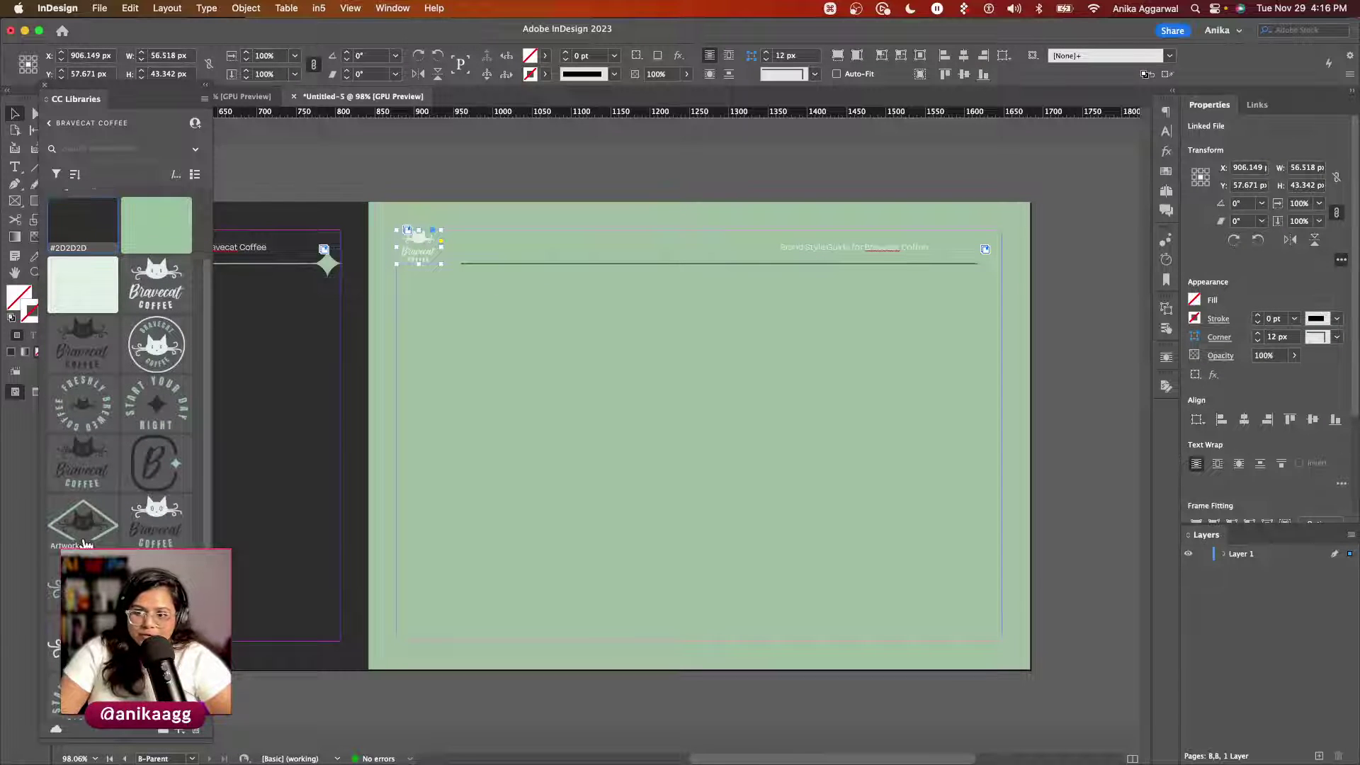
scroll(96, 478, "down", 5)
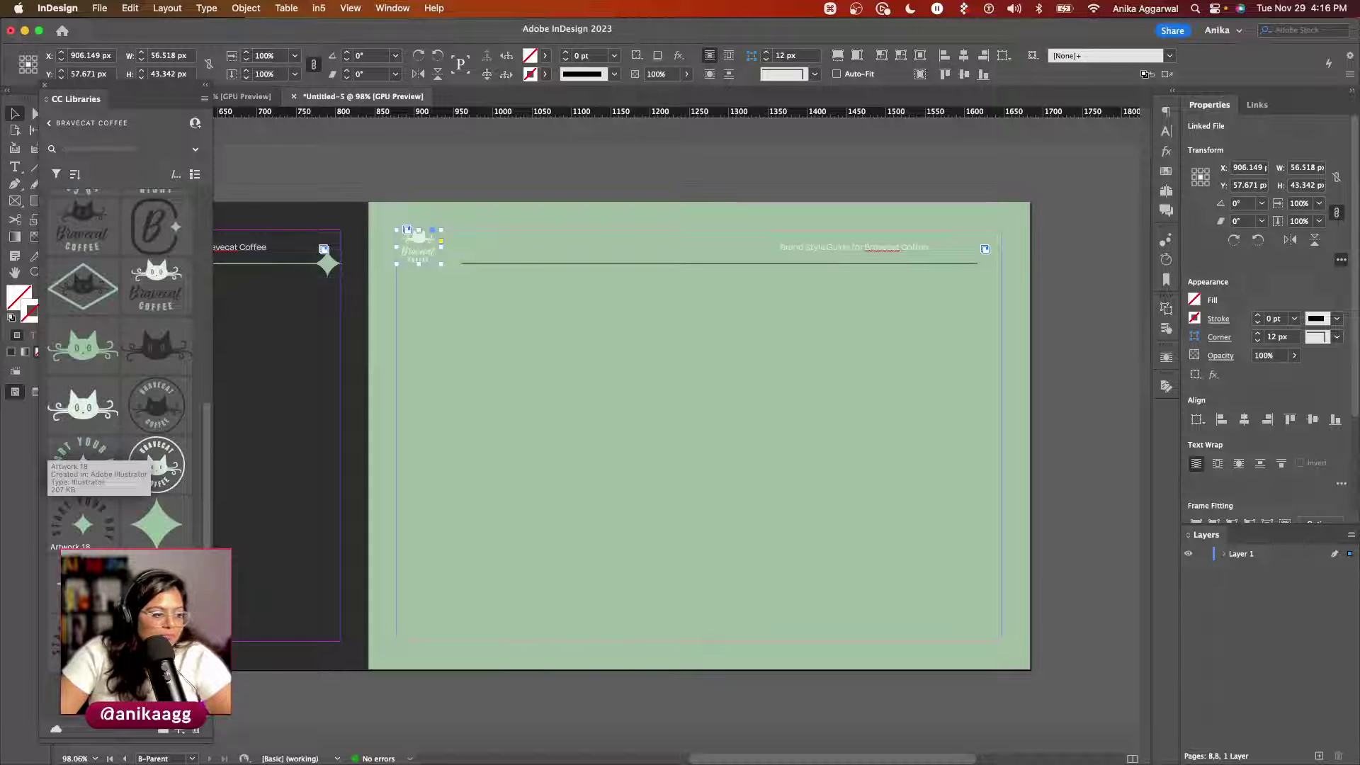
scroll(99, 374, "up", 8)
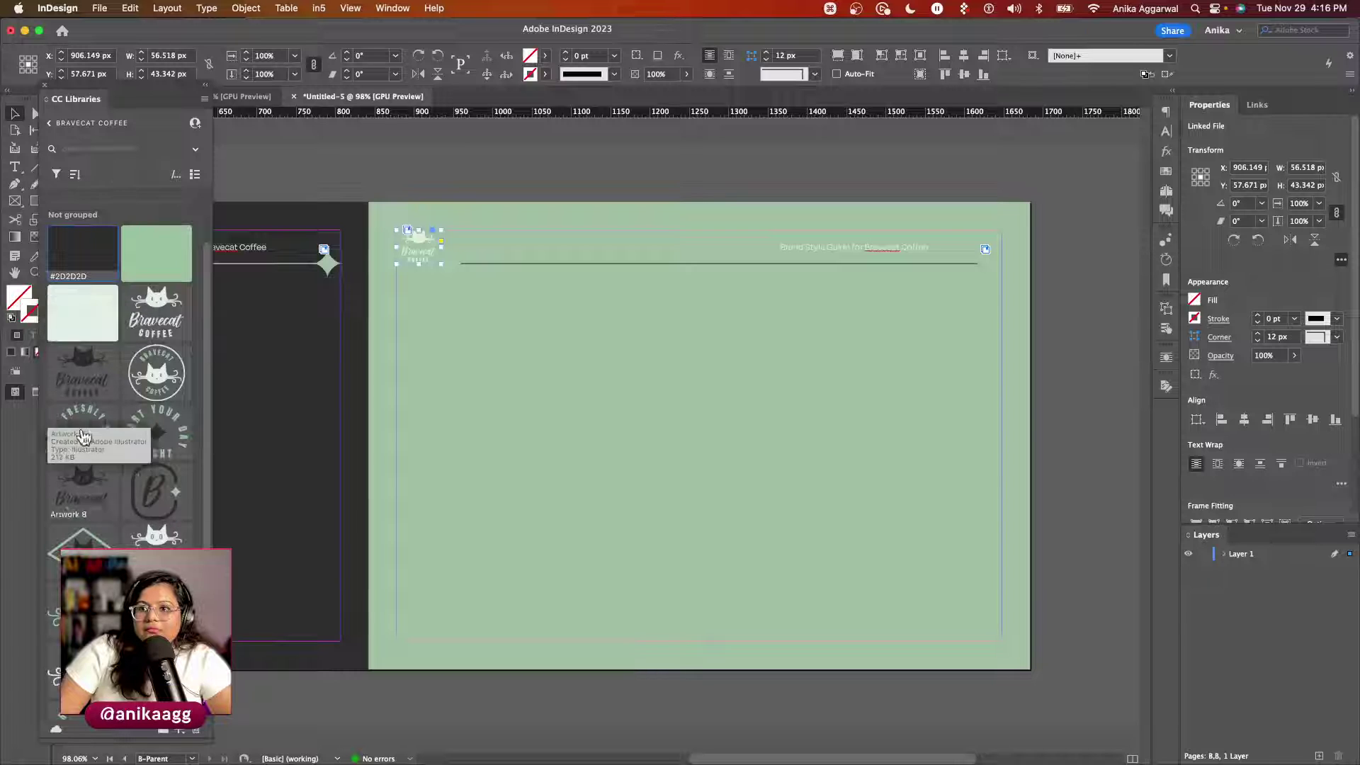
left_click_drag(87, 370, 397, 233)
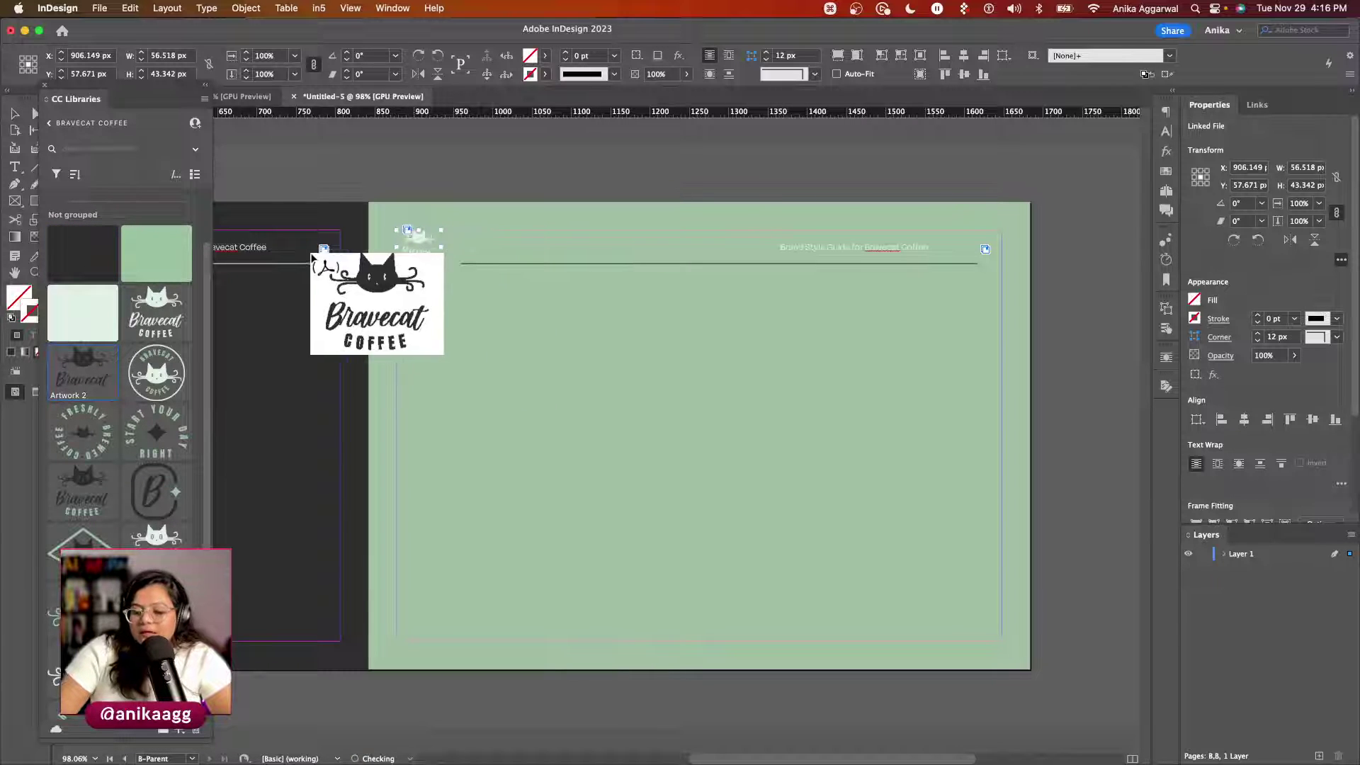
key("super+equal")
key("super+equal")
key("super+equal")
key("super+equal")
key("super+equal")
key("super+equal")
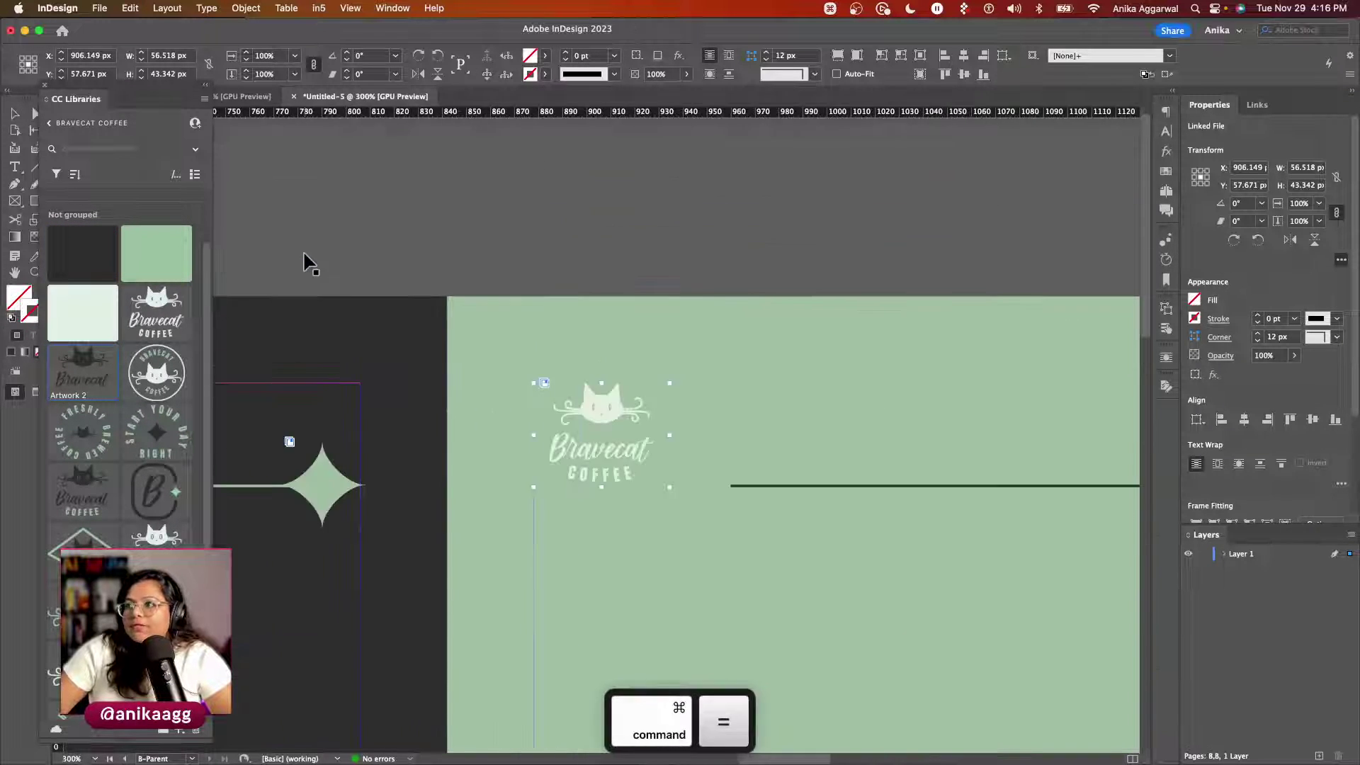
left_click(514, 369)
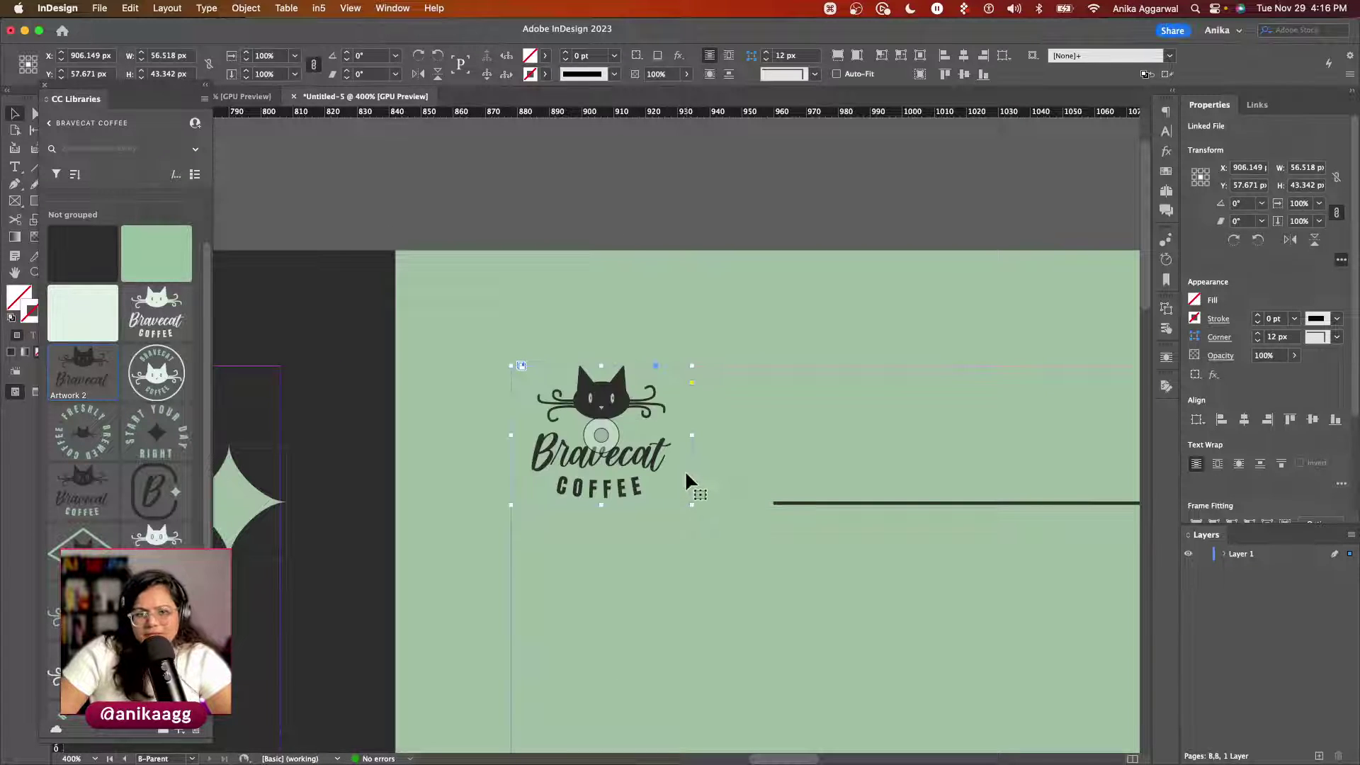
Step: Cut the dark logo from the green page and paste it back in place
key("f")
key("v")
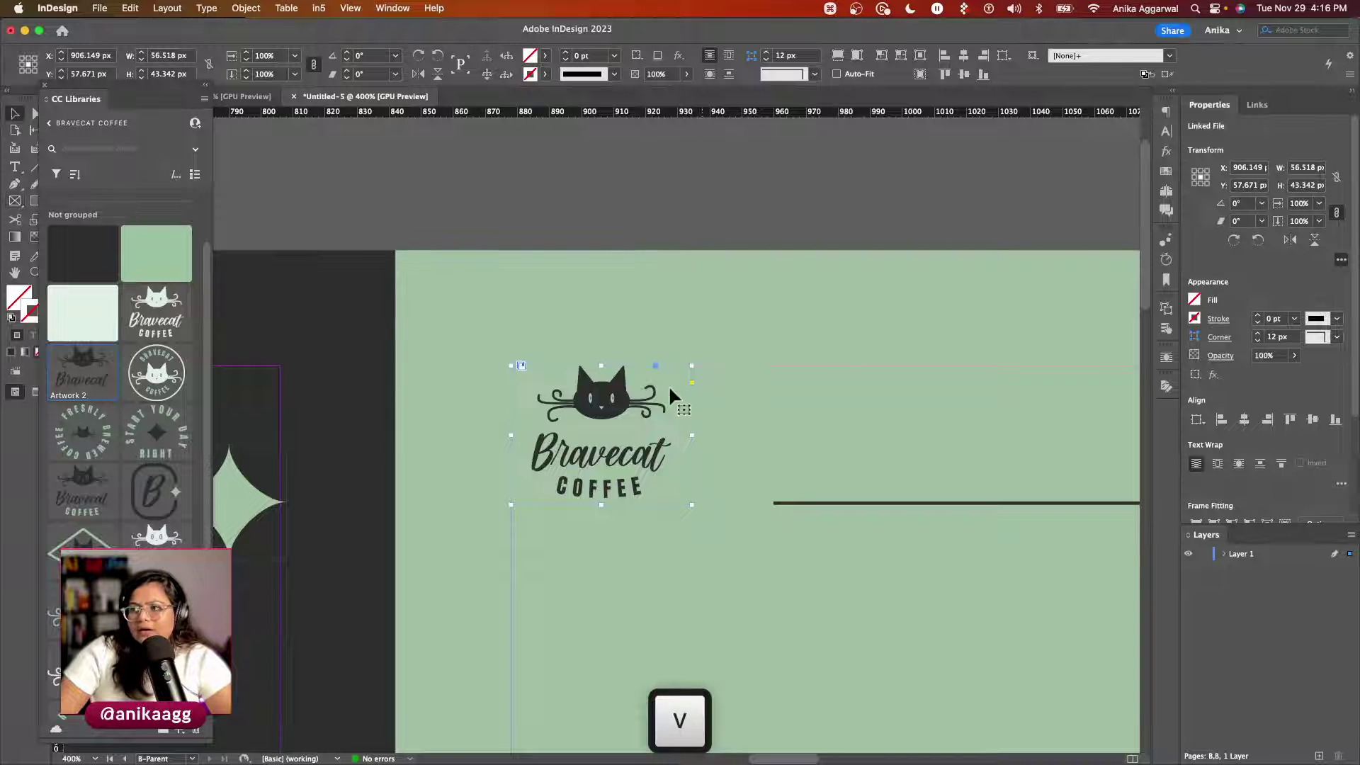
key("super+x")
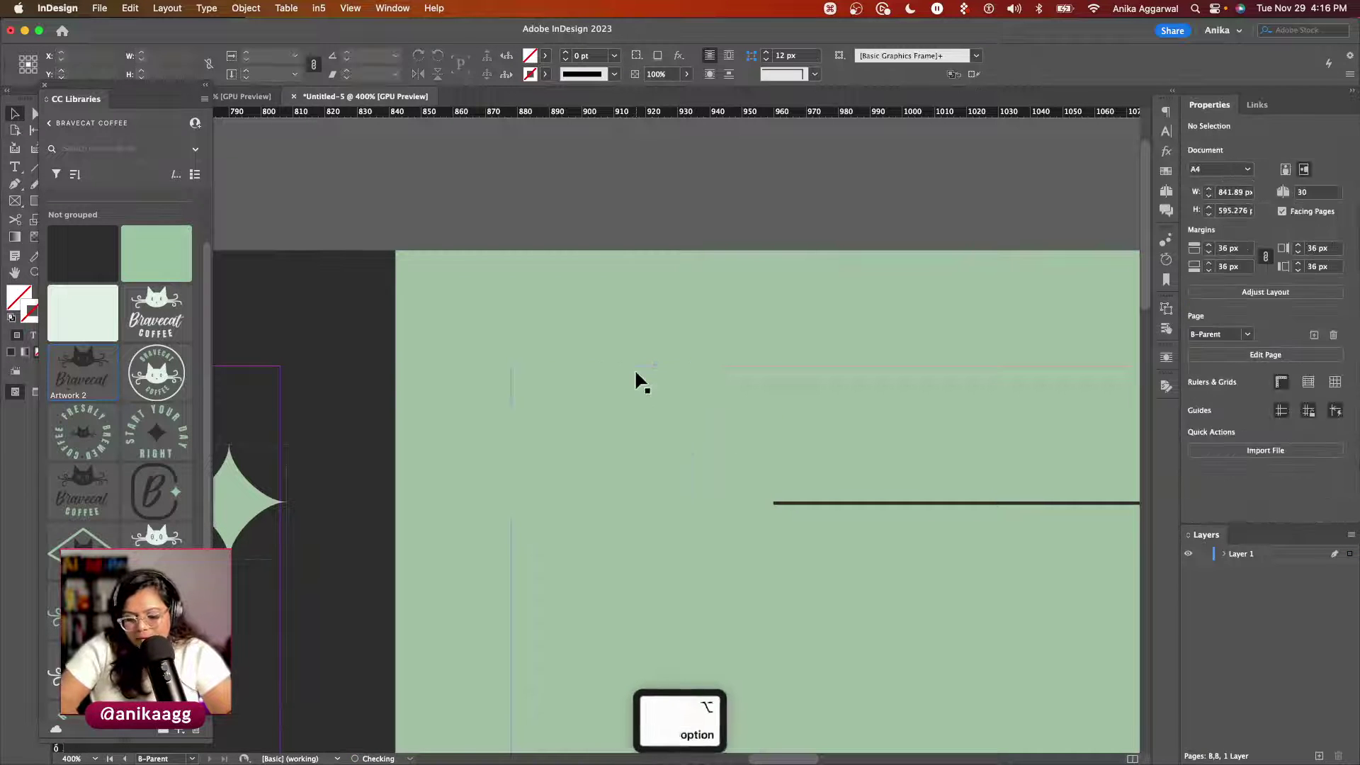
key("alt+shift+super+v")
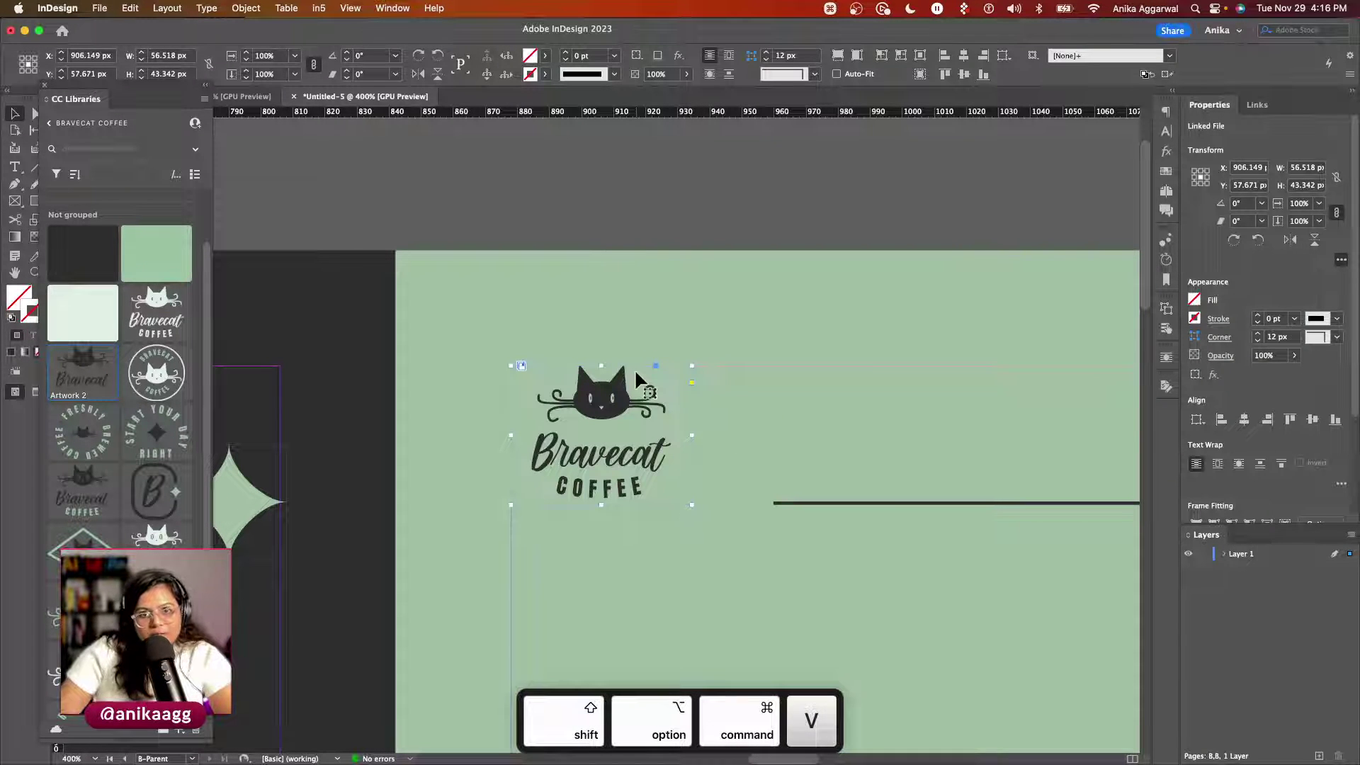
Step: Colour the green page's header text with the dark library colour #2D2D2D
scroll(635, 374, "down", 5)
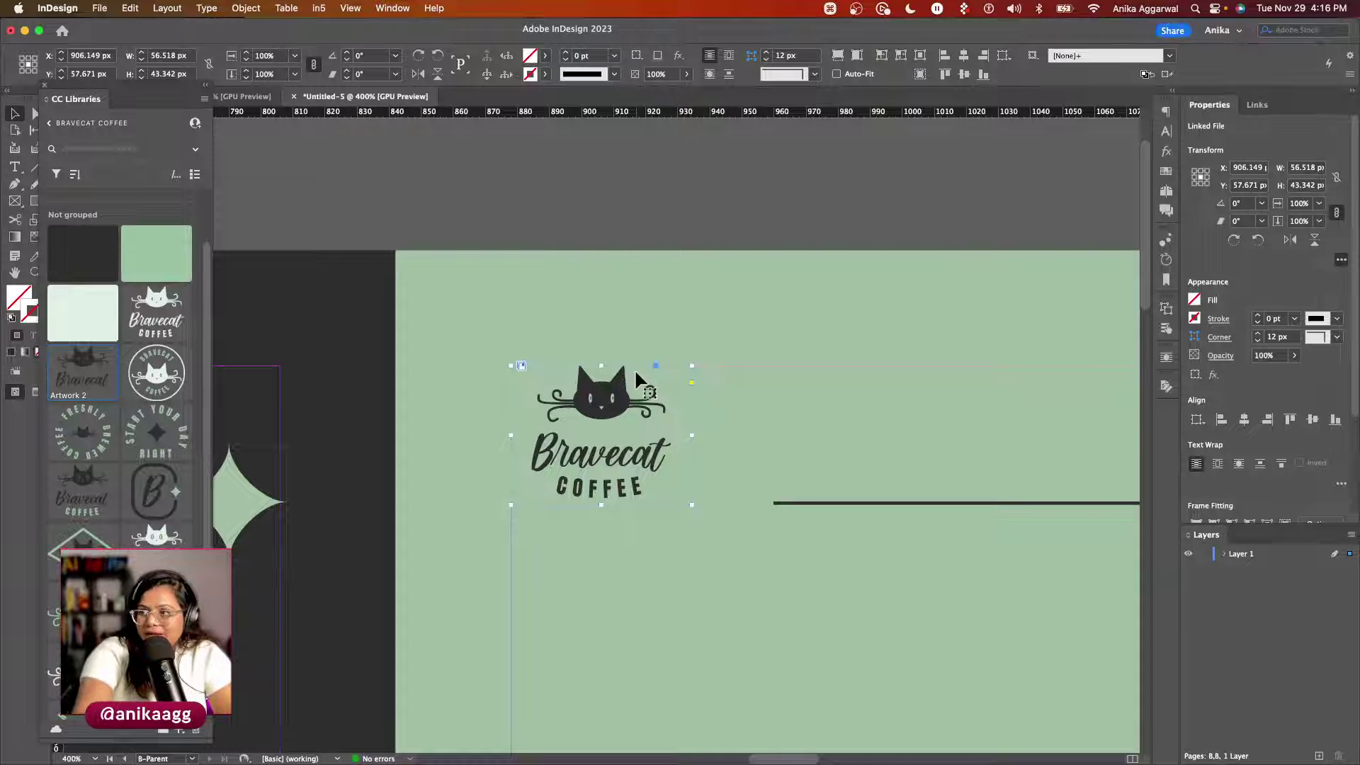
scroll(635, 374, "right", 5)
scroll(635, 374, "up", 2)
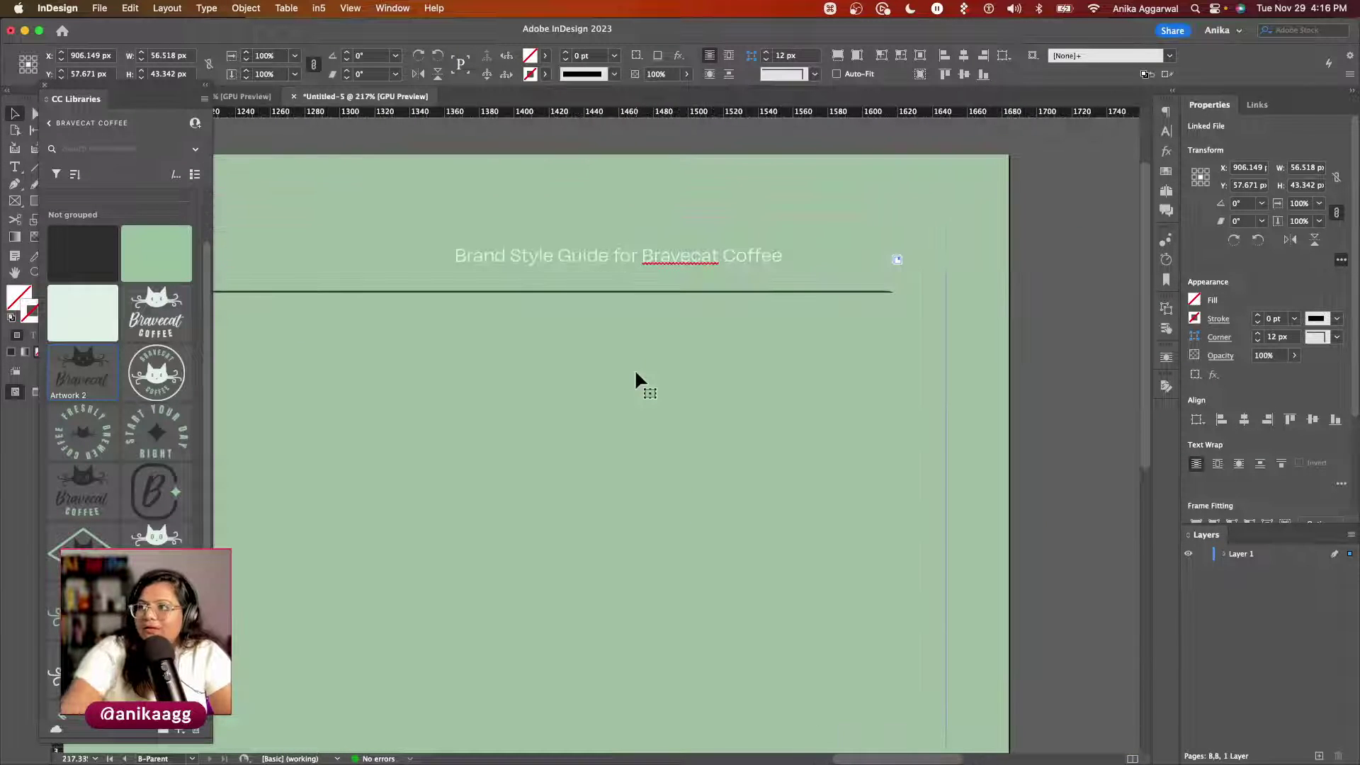
key("t")
triple_click(703, 247)
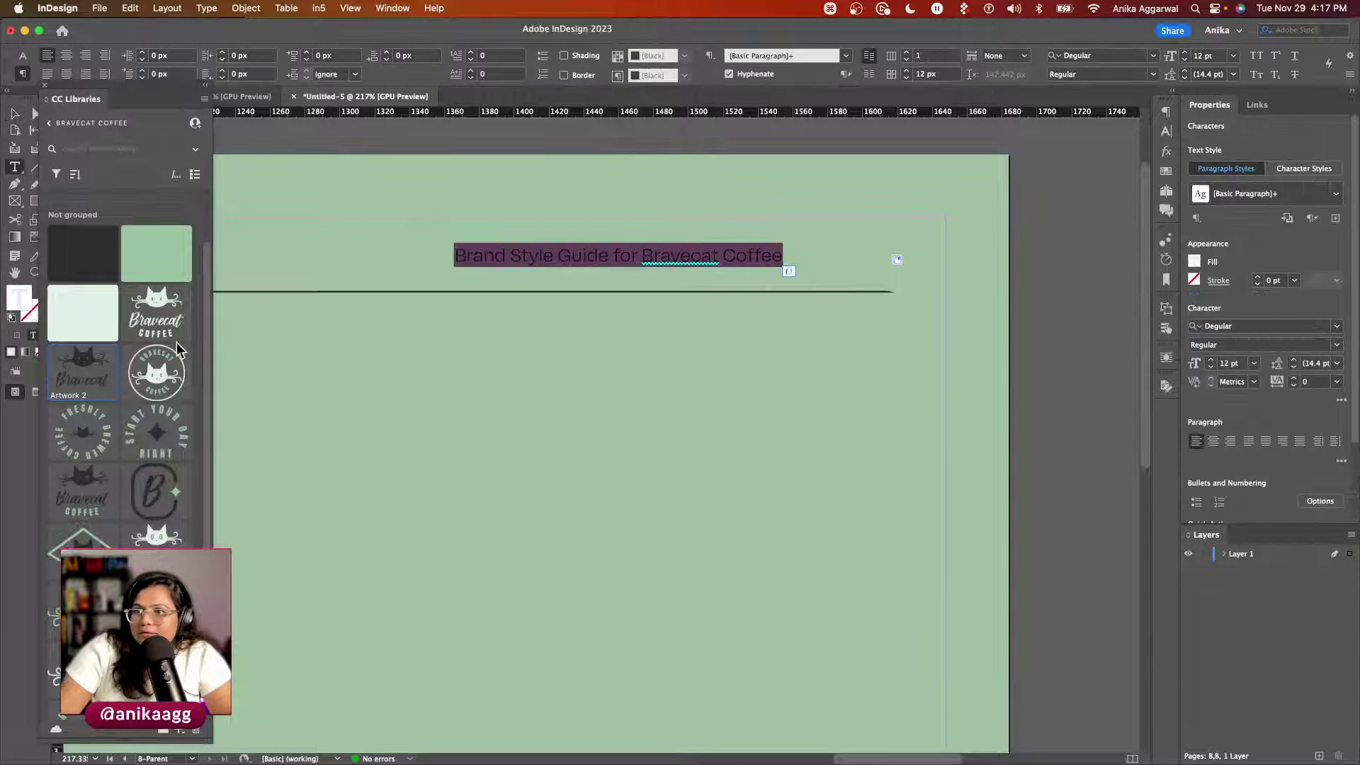
key("Escape")
Step: Replace the star at the end of the green page's header line with the light star artwork from the library
left_click(892, 278)
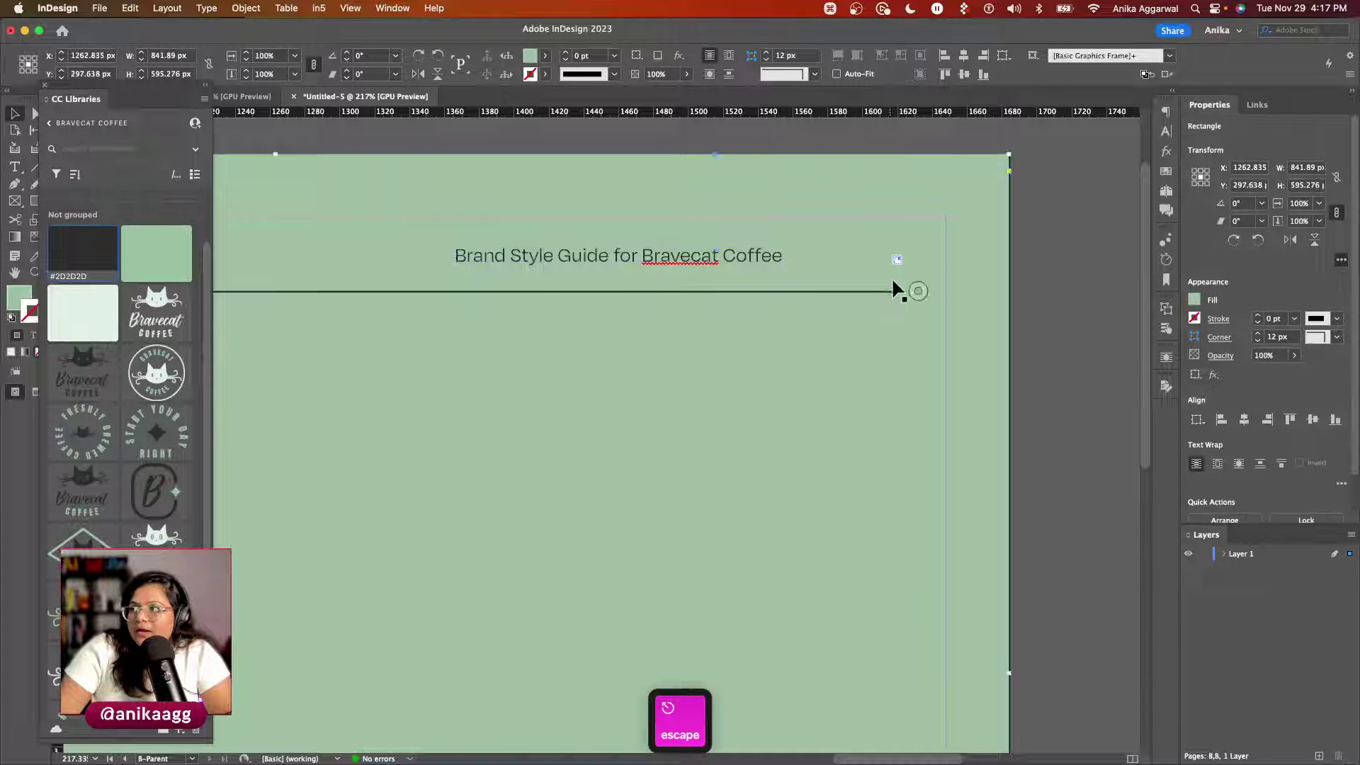
scroll(146, 530, "down", 5)
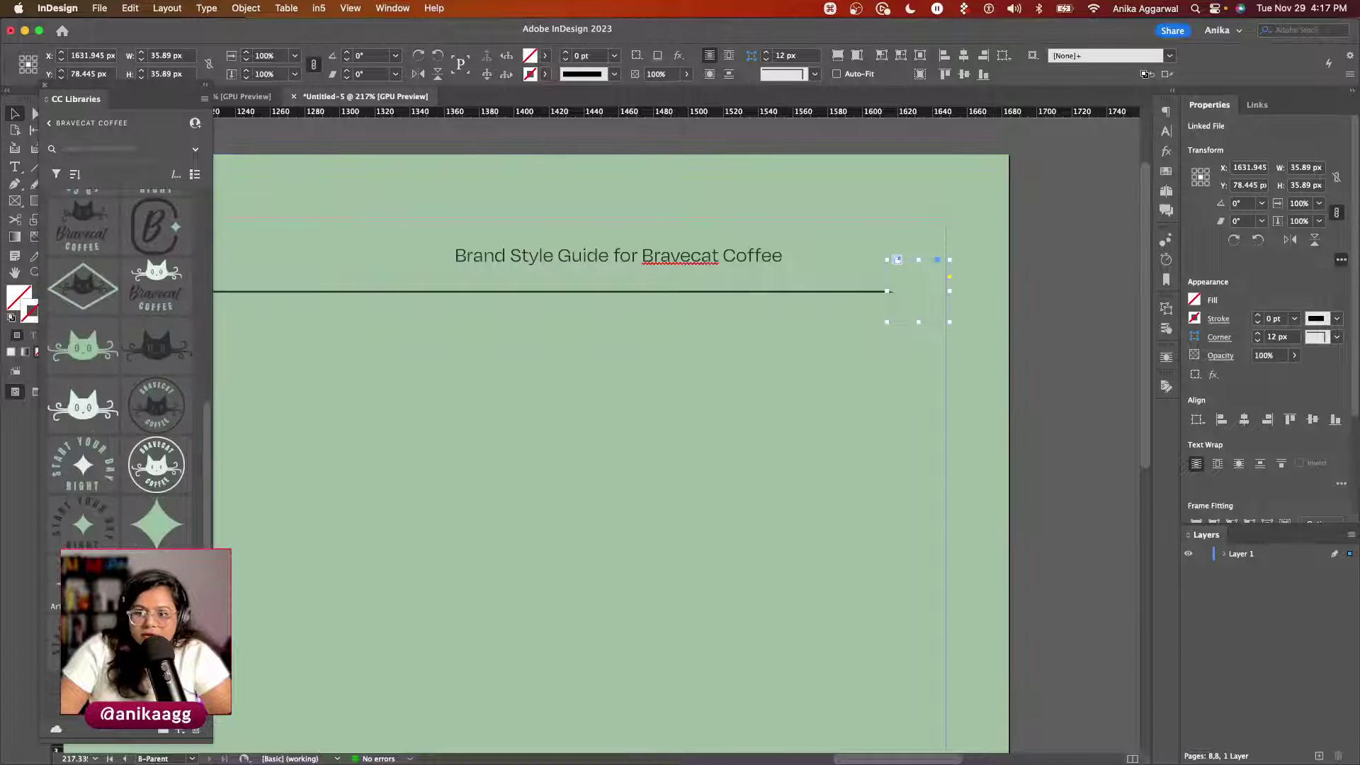
left_click_drag(83, 517, 945, 323)
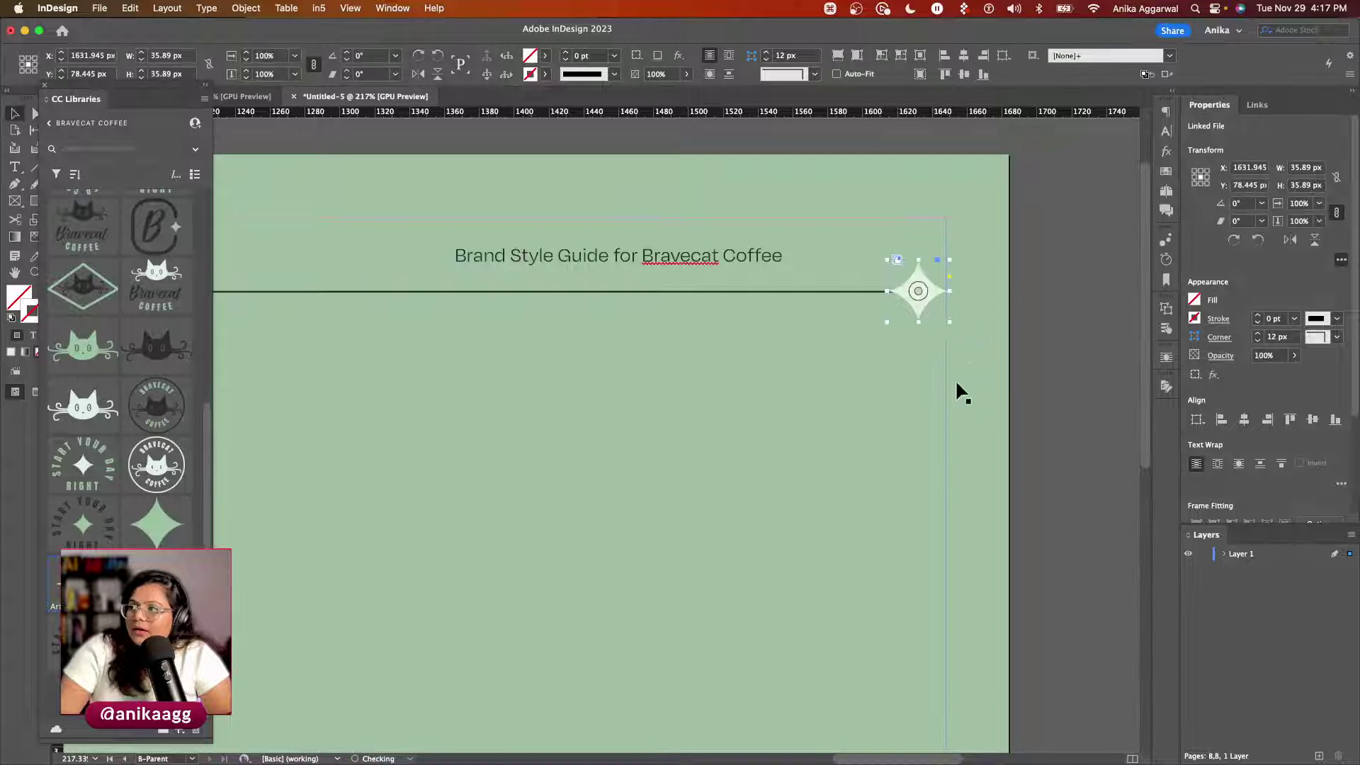
left_click(931, 315)
Step: Colour the green page's header line with the light library colour #E1EFE4 and preview the B-Parent spread without guides
left_click(866, 290)
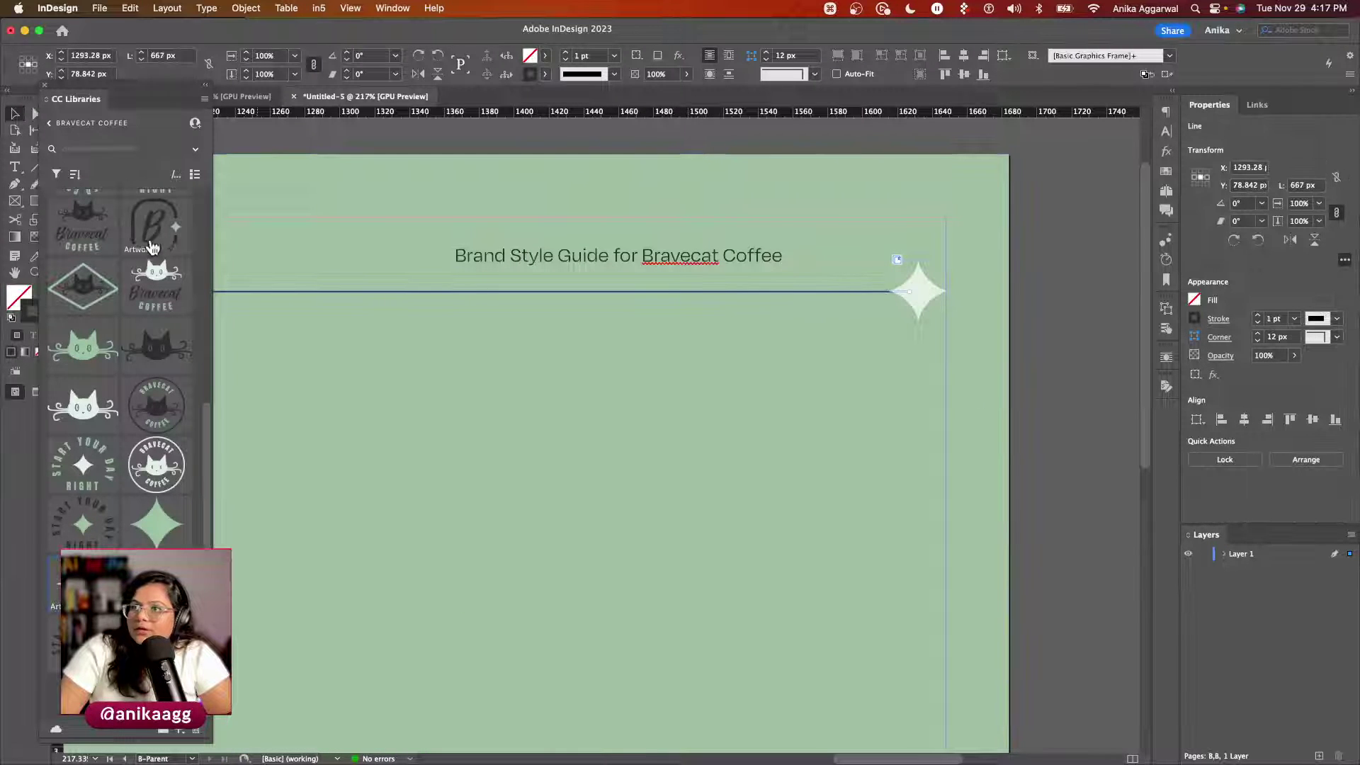
left_click(534, 151)
scroll(540, 156, "down", 5)
scroll(540, 160, "left", 3)
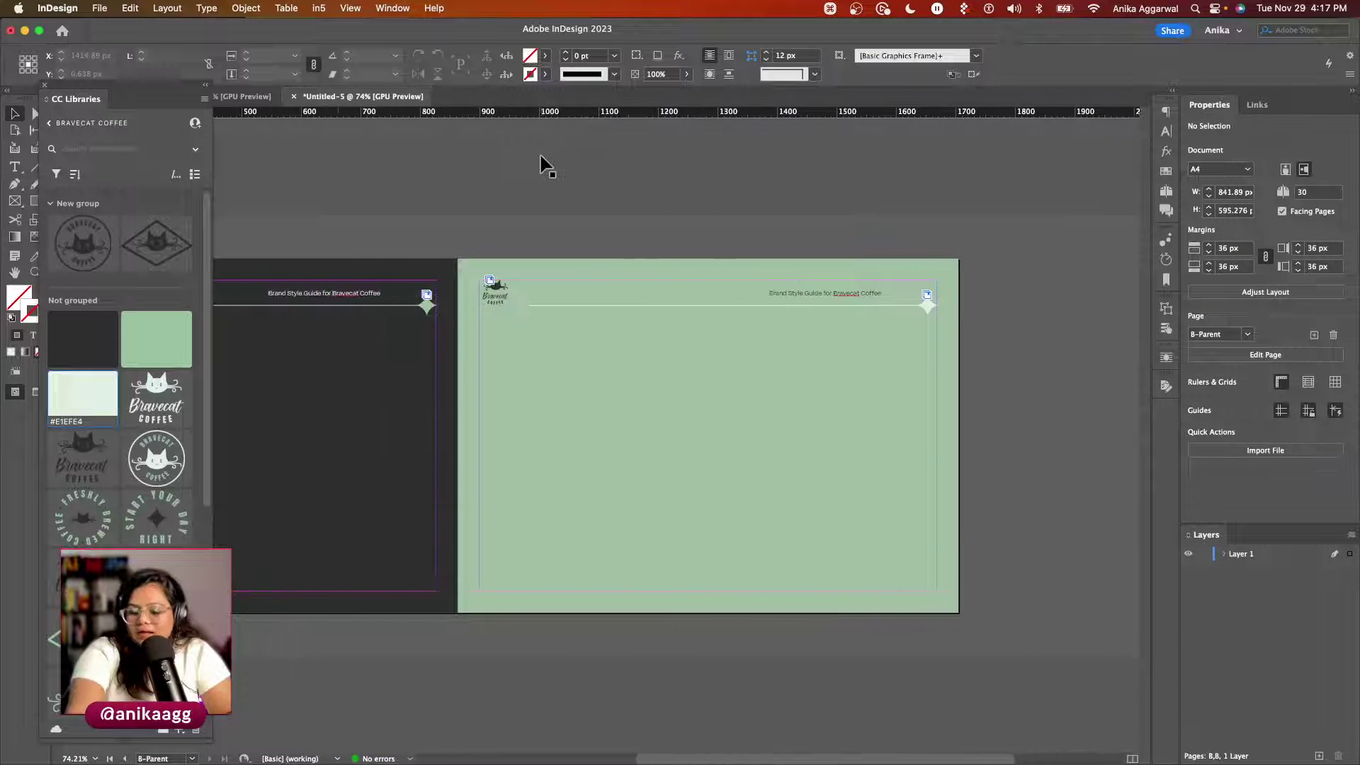
key("w")
scroll(541, 156, "left", 5)
key("v")
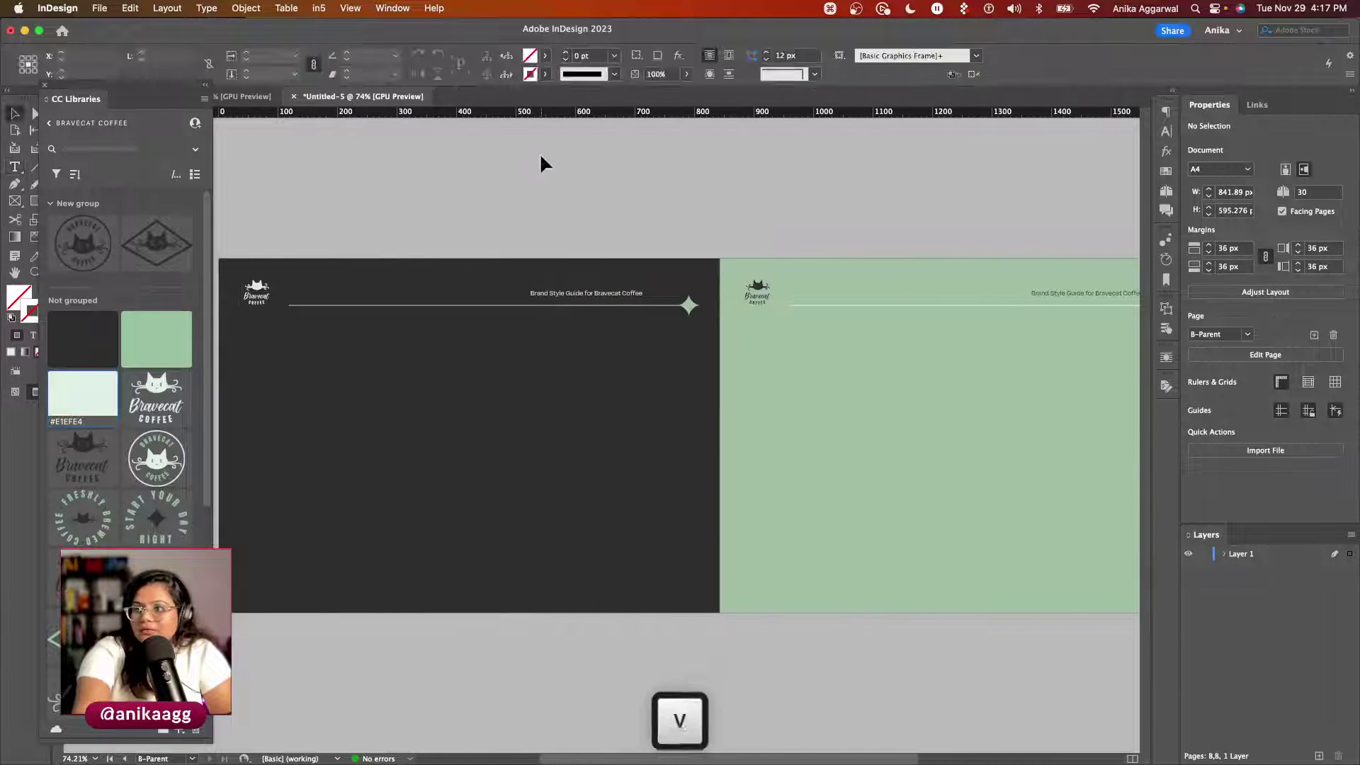
scroll(541, 157, "left", 1)
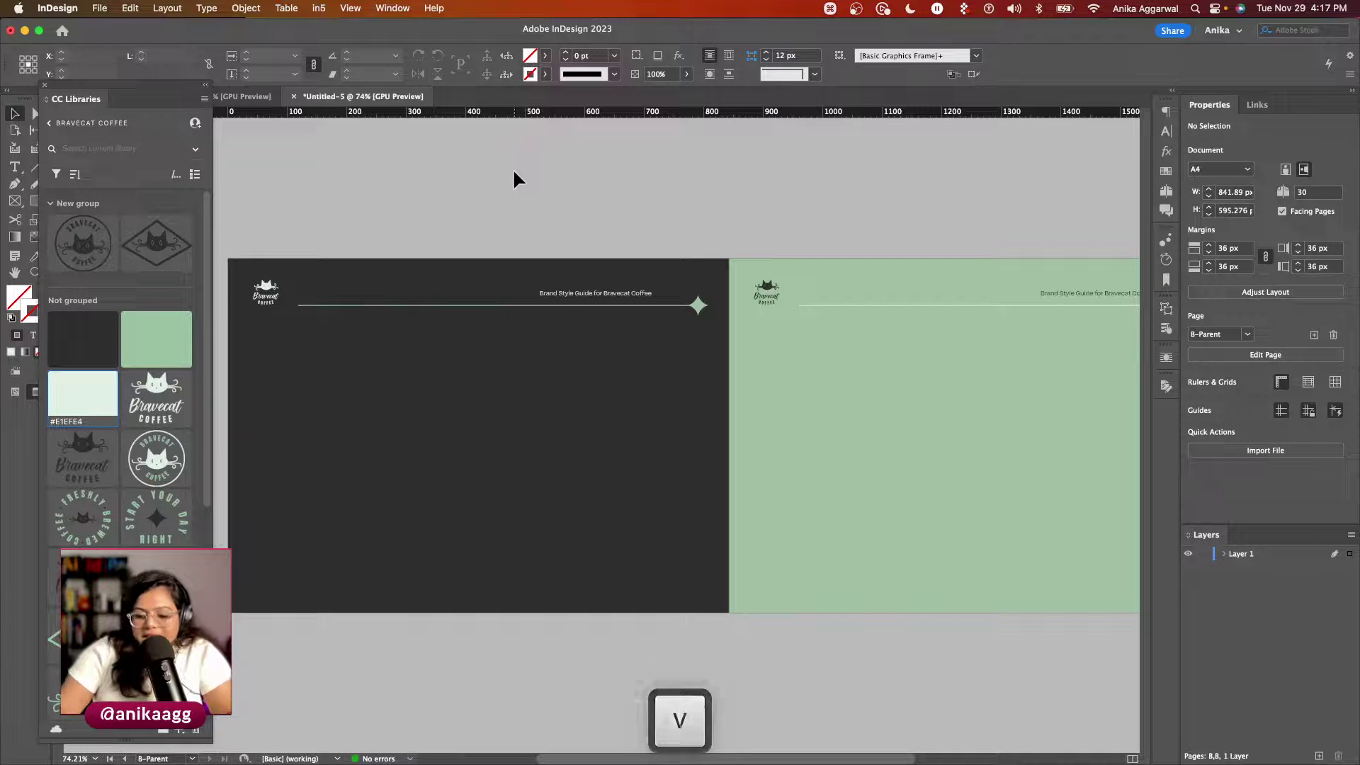
Step: Save the document as BrandStyleGuide_LetsInDesignEp10 in the Creative Cloud Files folder
key("super+s")
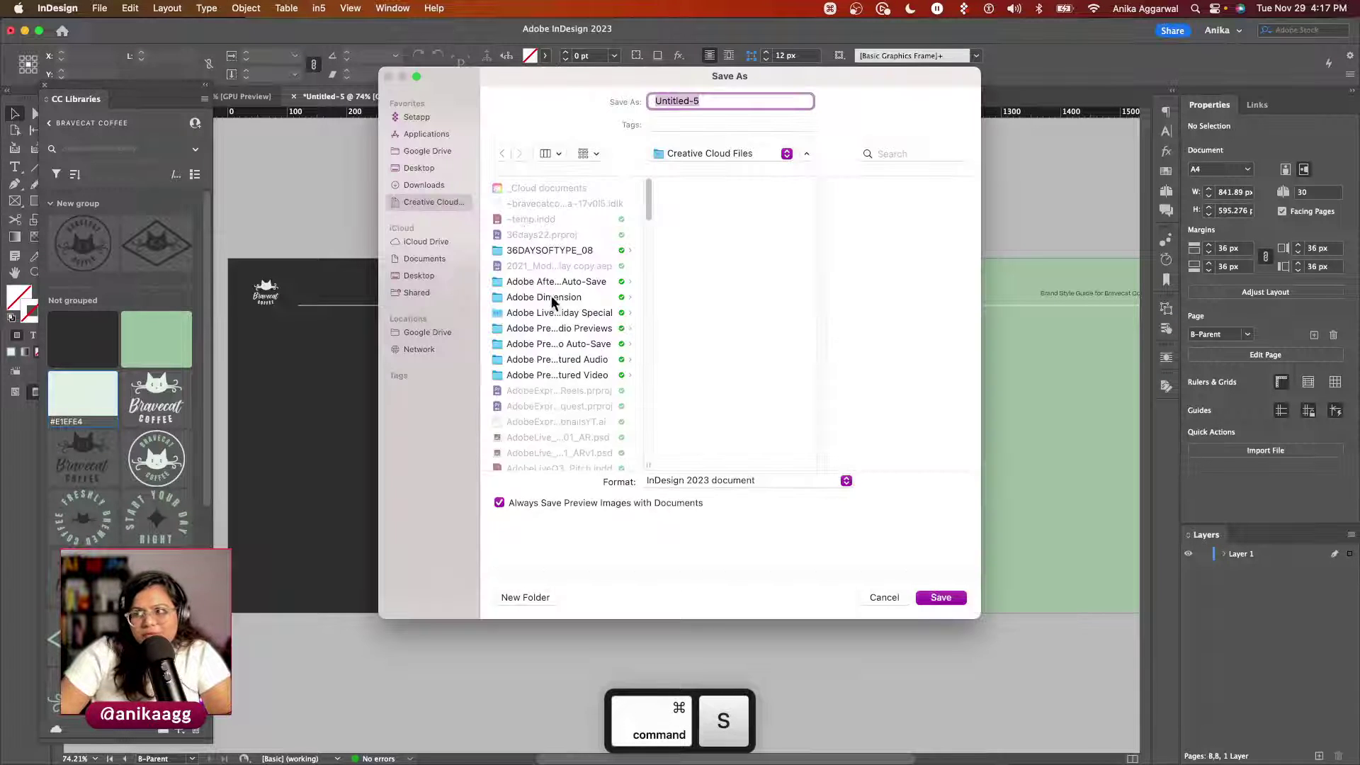
left_click_drag(647, 86, 527, 92)
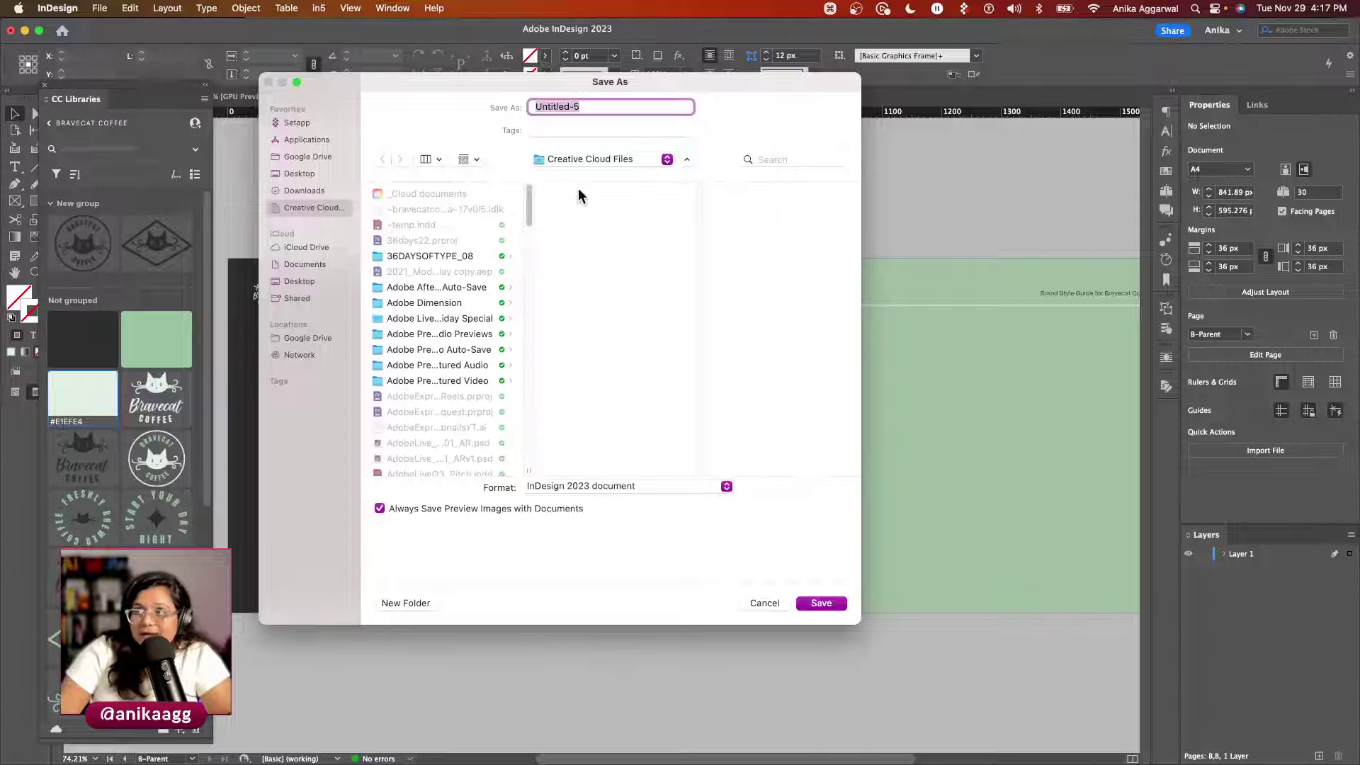
type("BrandSty")
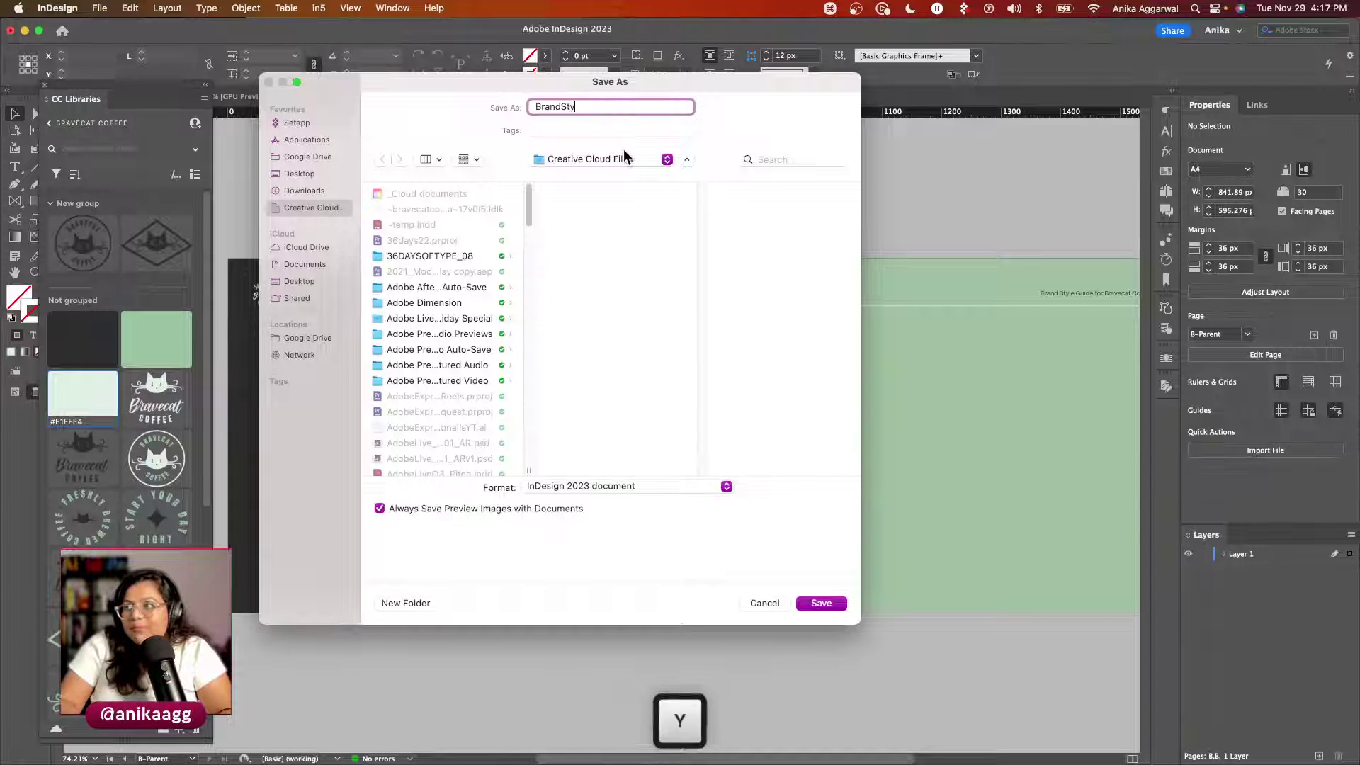
type("leGuide_Le")
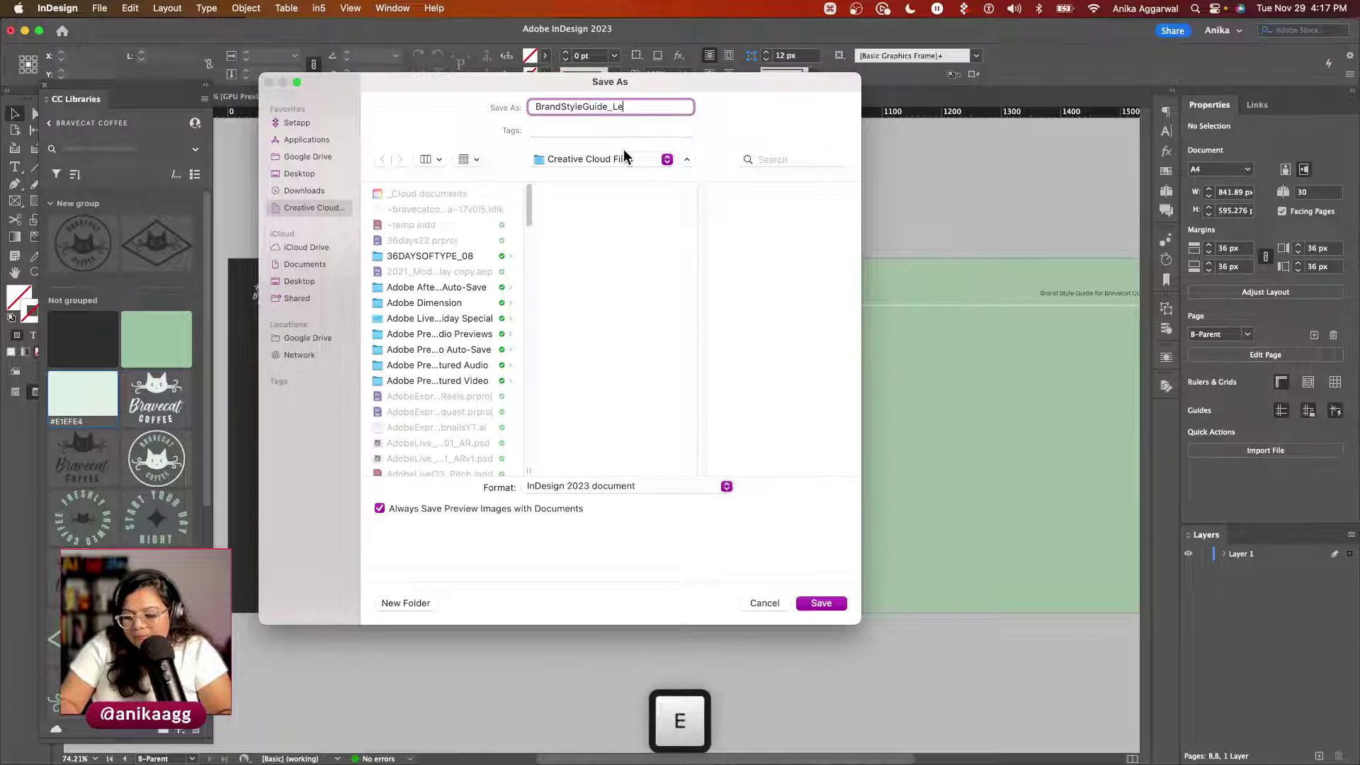
type("tsInDesignEp10")
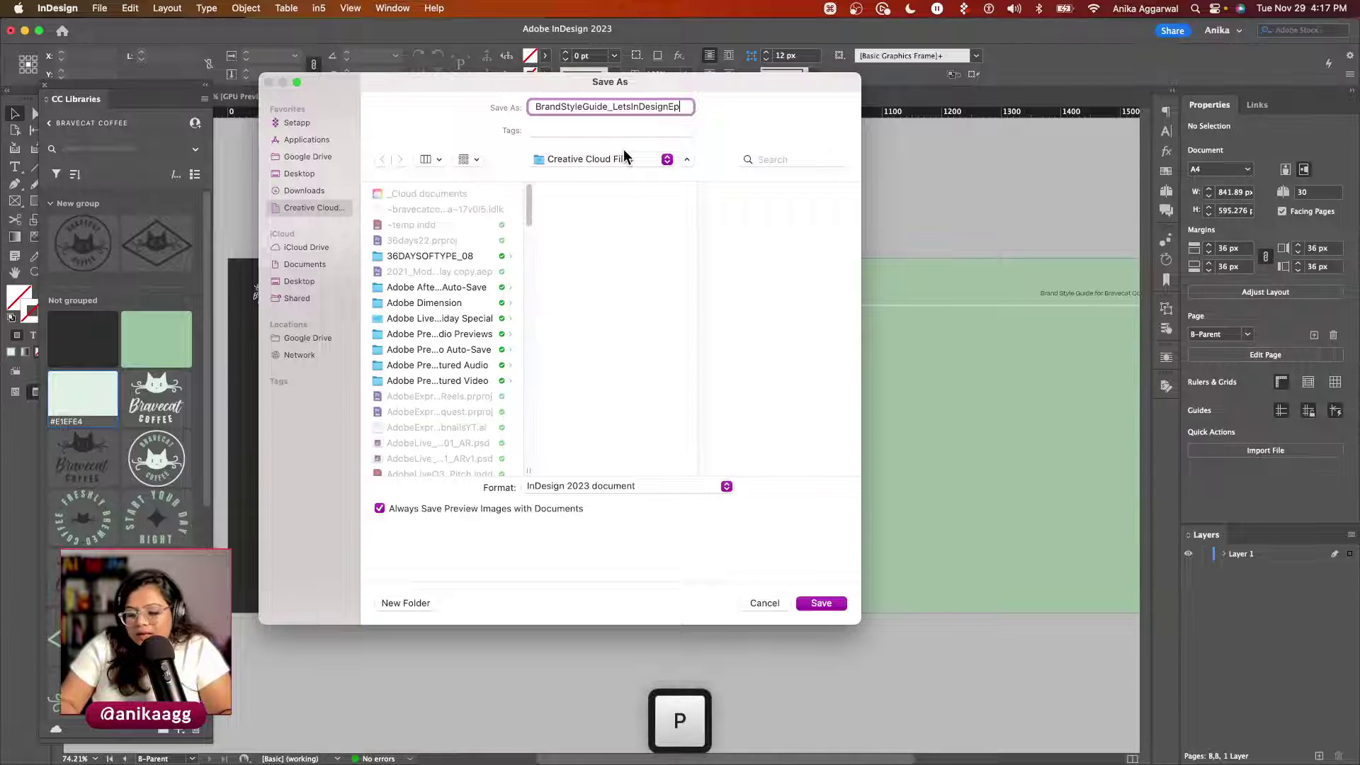
key("Return")
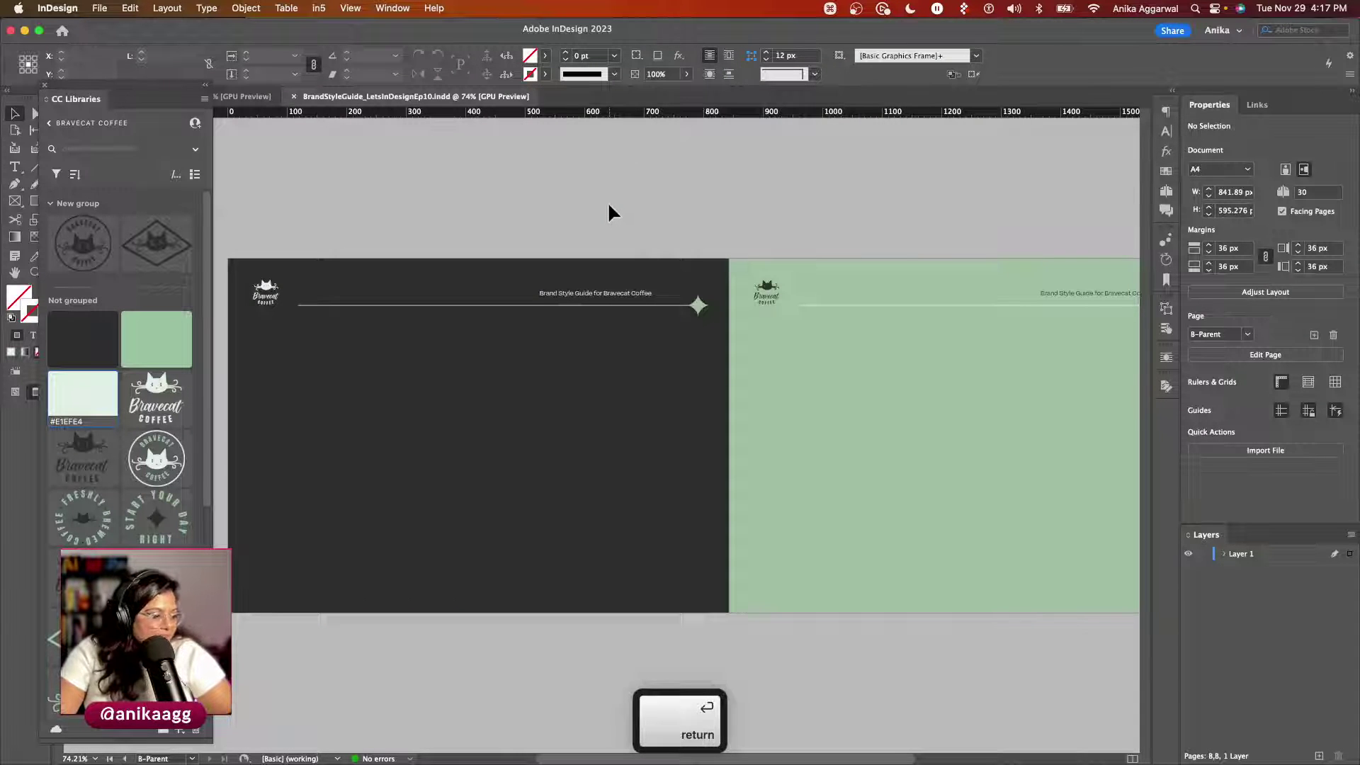
key("v")
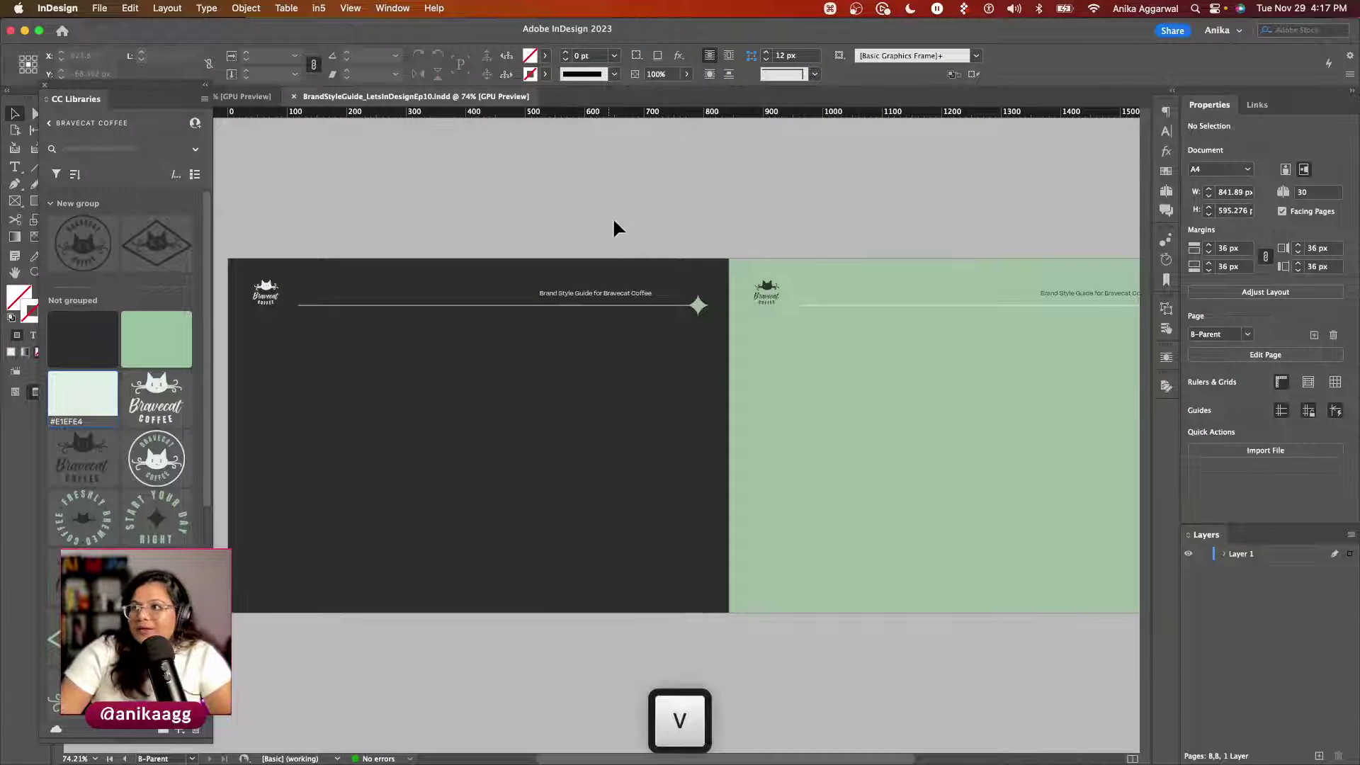
Step: Apply B-Parent to page 1 and delete the page's own dark background rectangle
left_click(1167, 197)
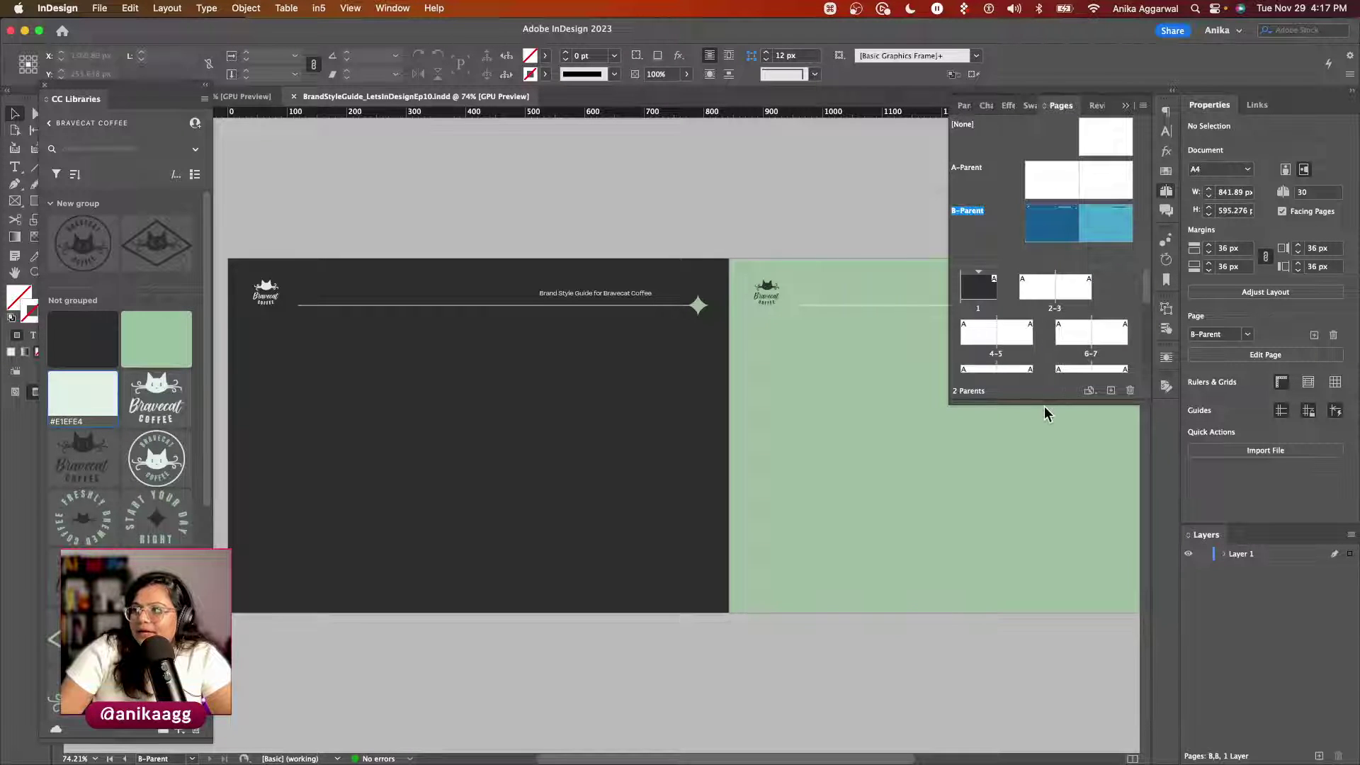
left_click_drag(1045, 398, 1056, 646)
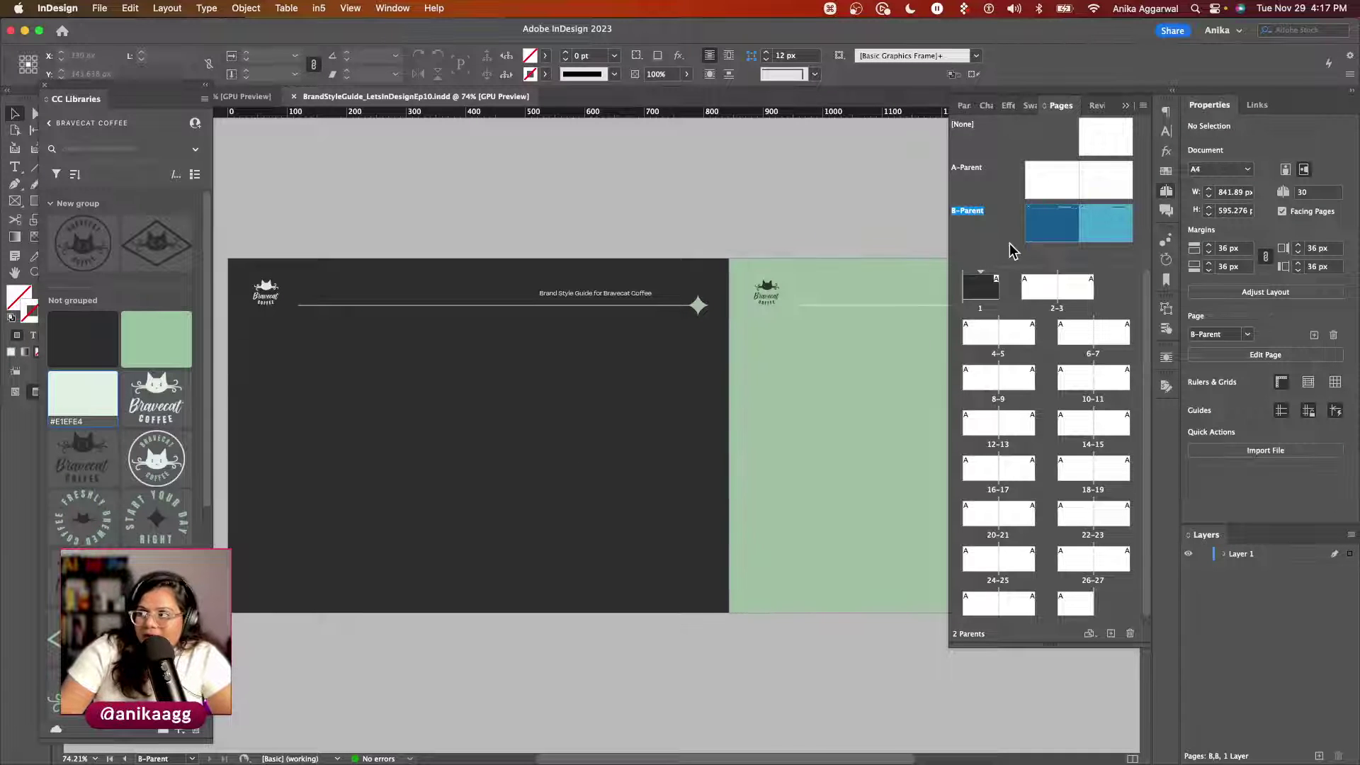
left_click_drag(1051, 232, 988, 296)
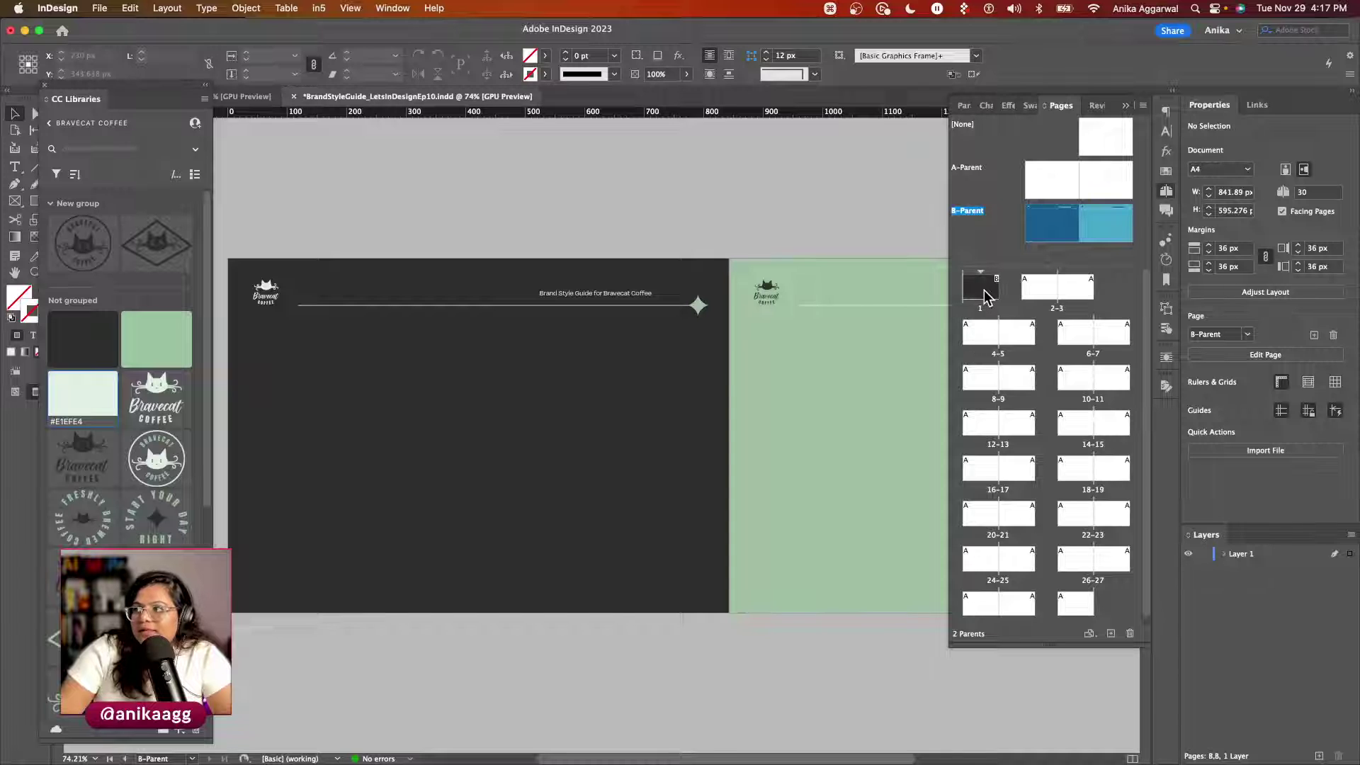
double_click(982, 289)
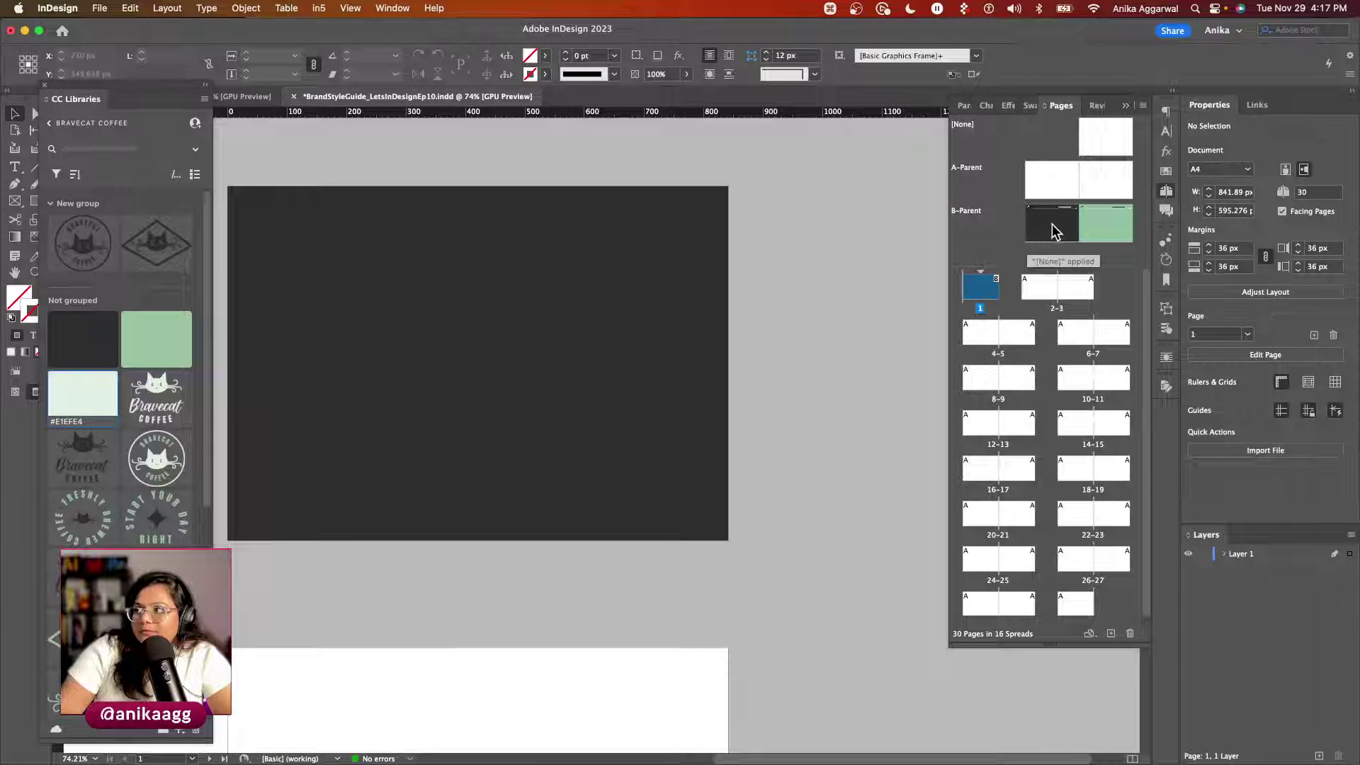
left_click(528, 386)
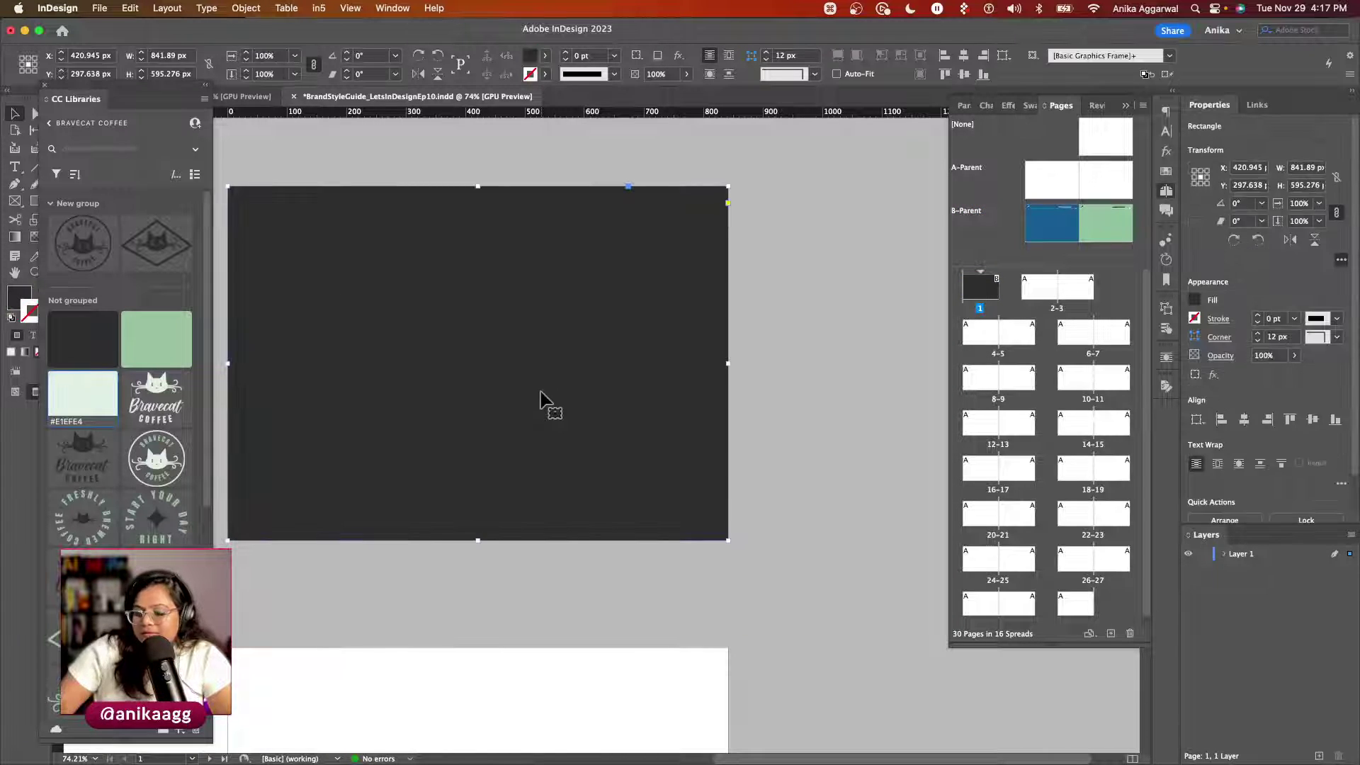
key("BackSpace")
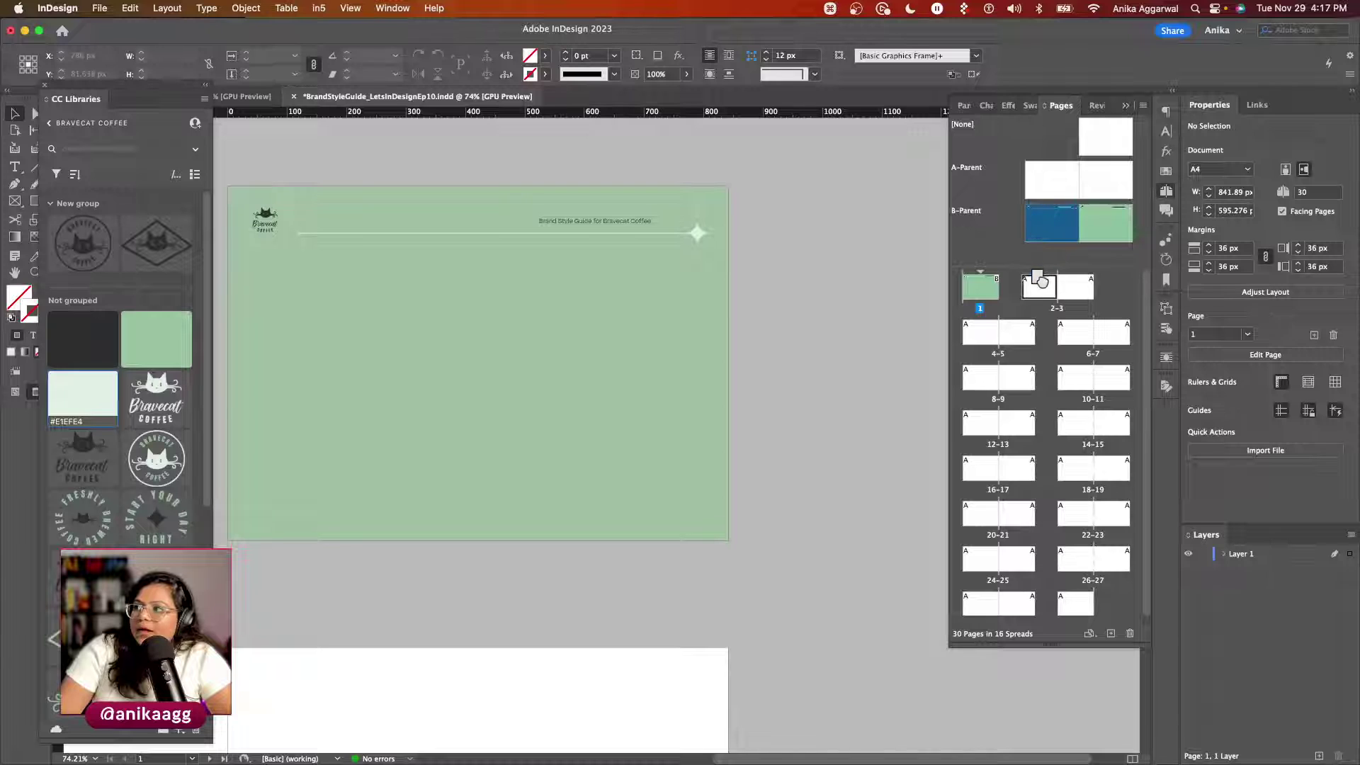
Step: Apply the dark B-Parent page to page 2 and check the resulting spread
left_click_drag(1039, 281, 1040, 284)
scroll(481, 574, "down", 5)
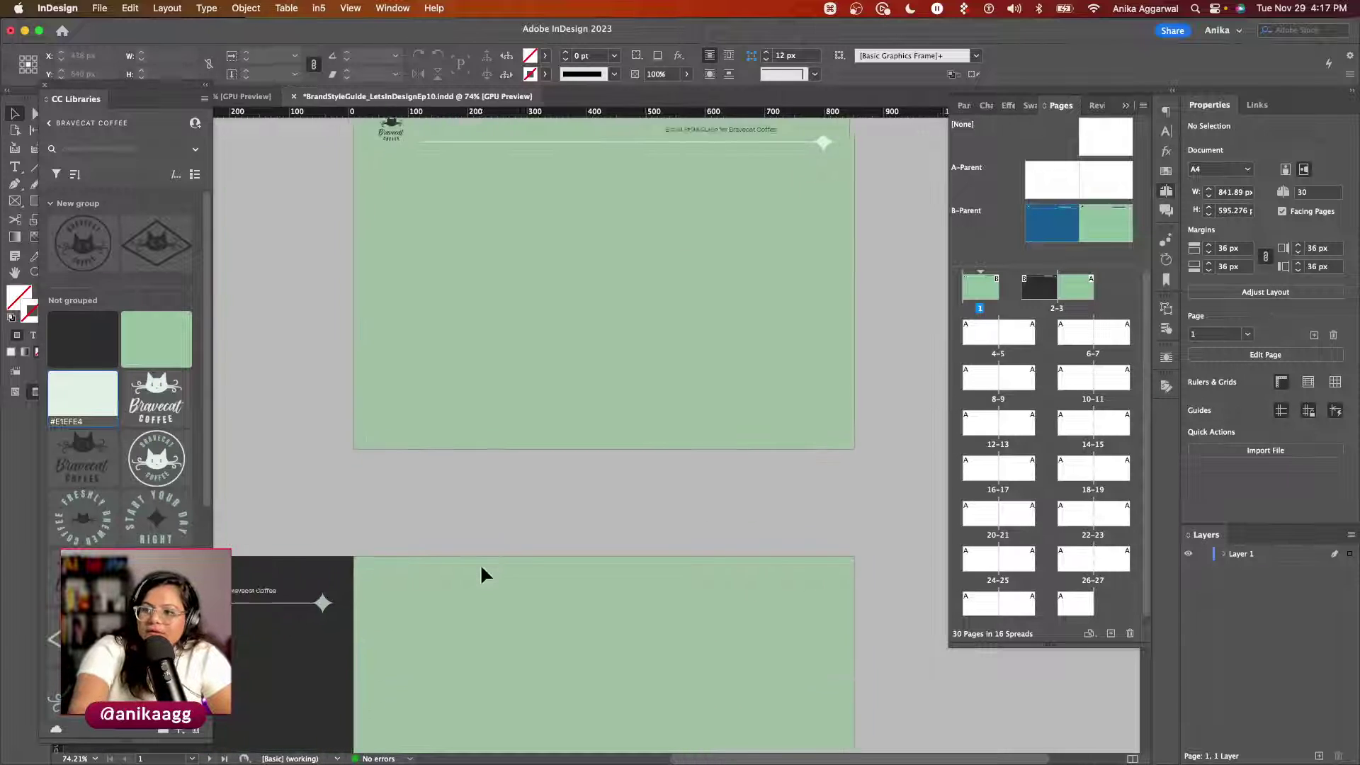
key("super+minus")
scroll(481, 567, "up", 3)
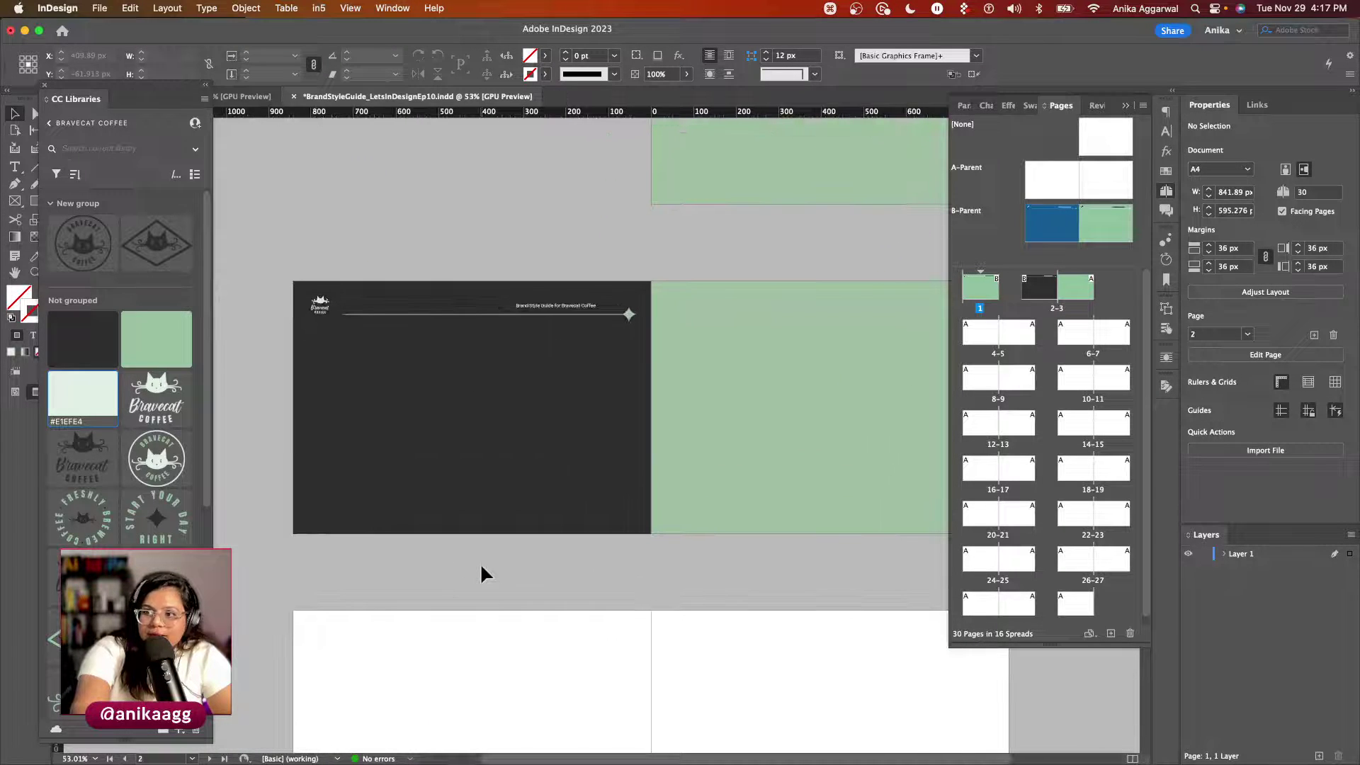
right_click(1072, 227)
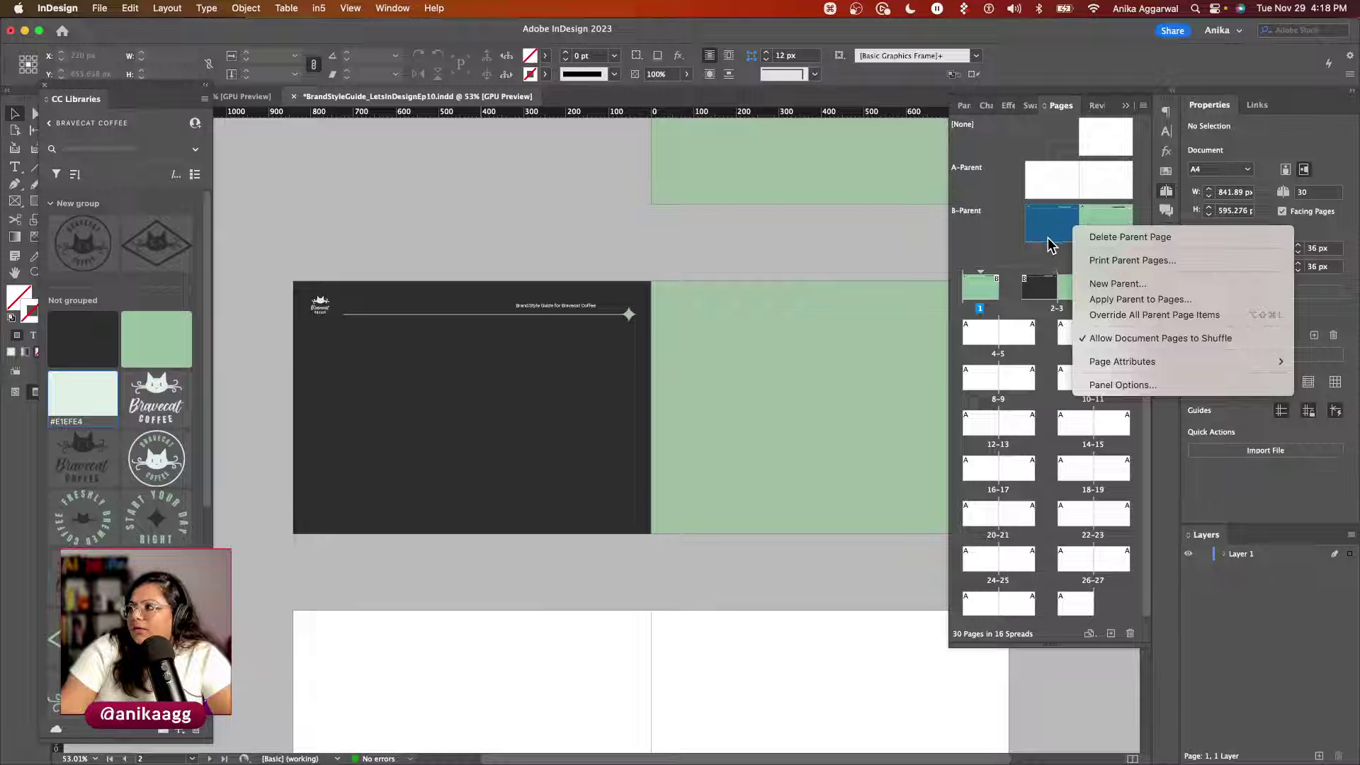
left_click(850, 253)
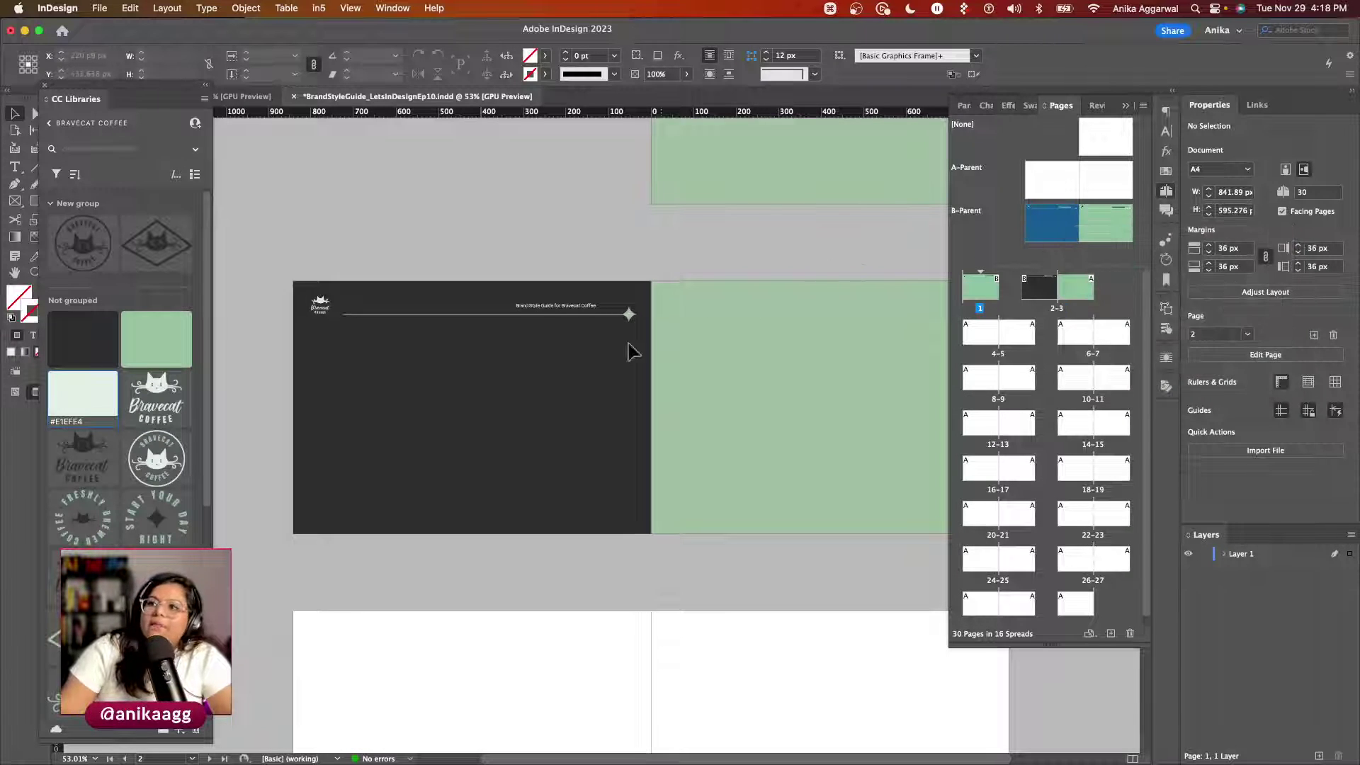
scroll(616, 354, "up", 2)
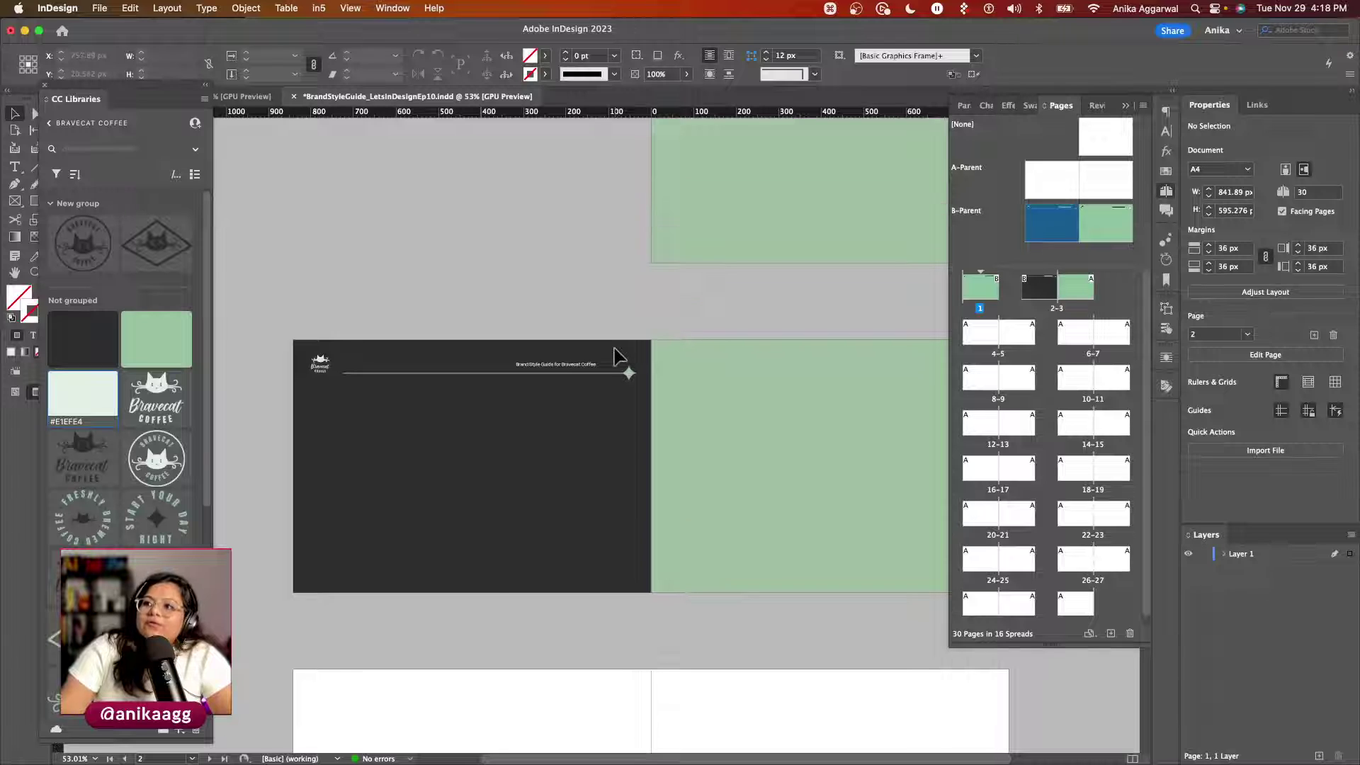
Step: Cut the green page's artwork from the B-Parent spread and duplicate the dark page's design onto its facing page
double_click(1048, 236)
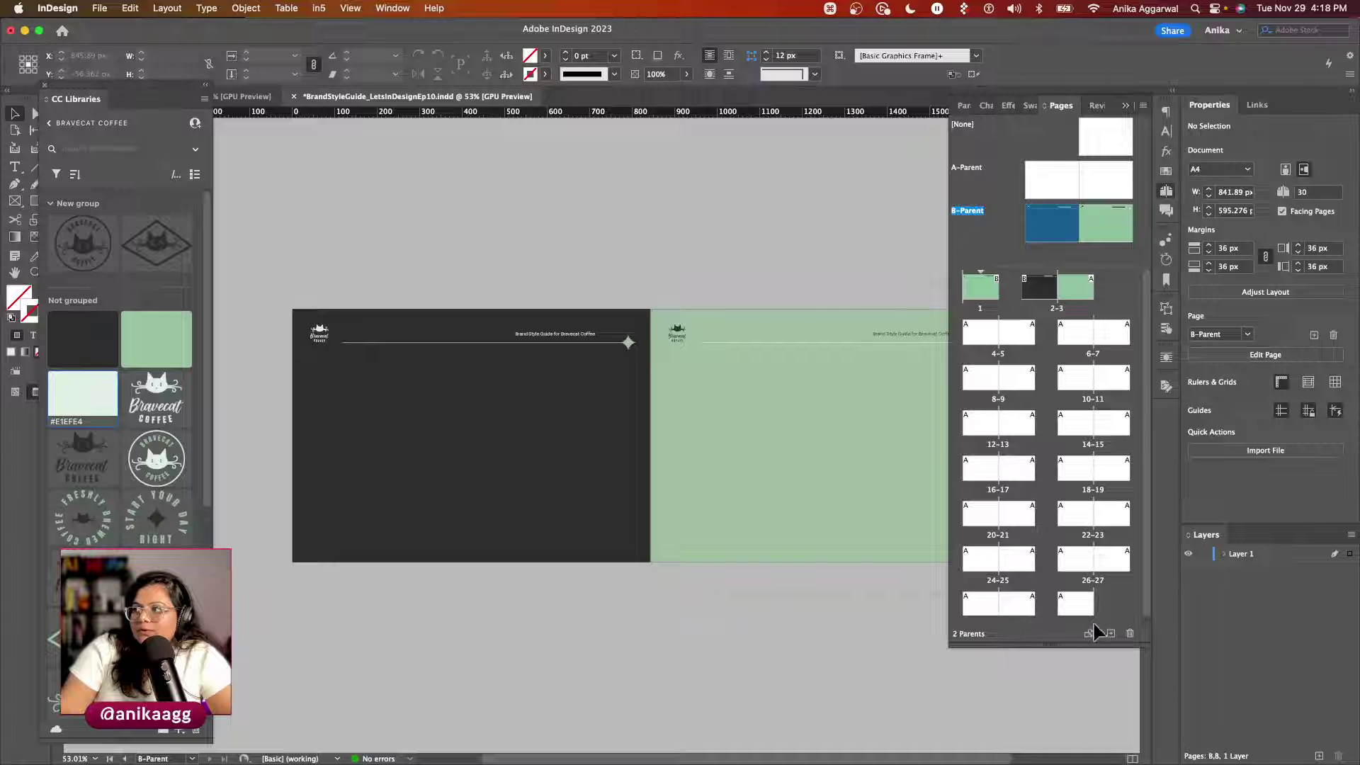
left_click(778, 336)
key("super+x")
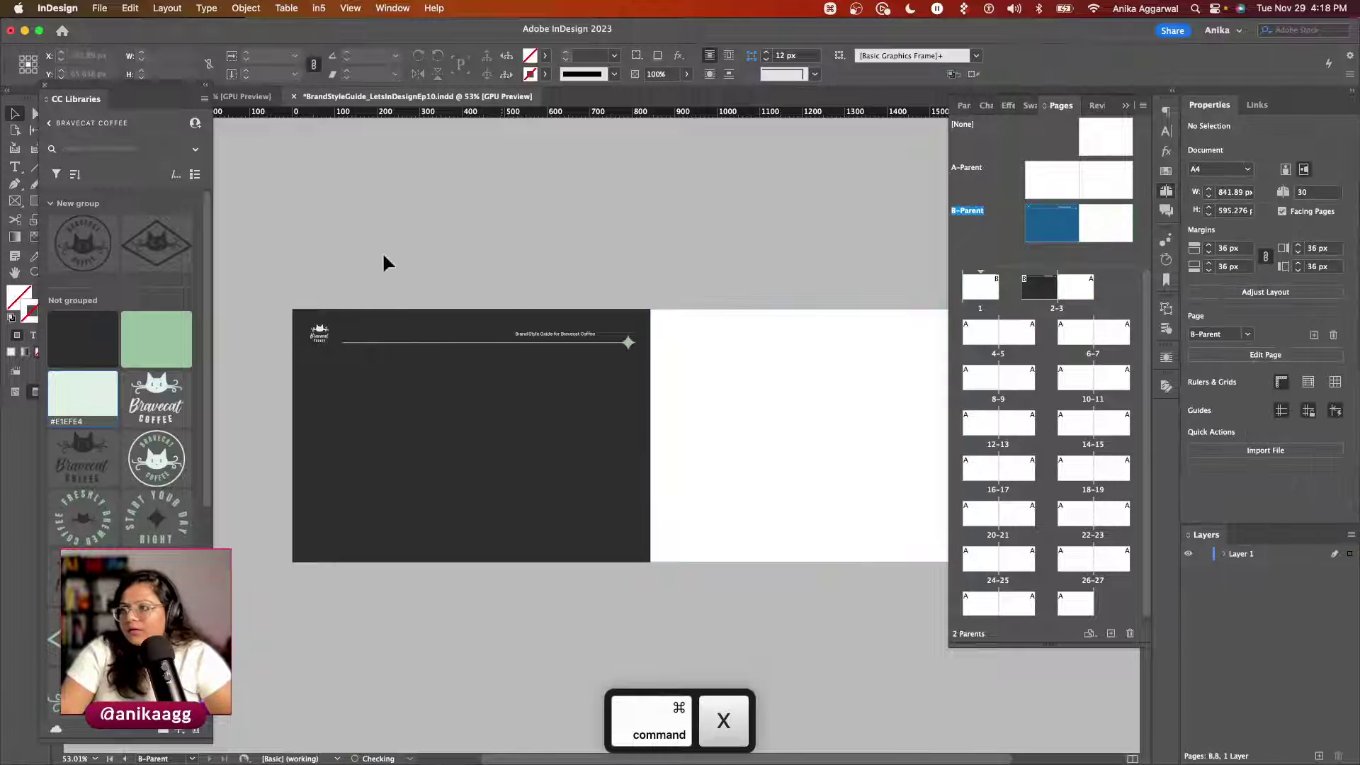
left_click_drag(510, 515, 873, 523)
Step: Create a two-page A4 C-Parent spread, paste the green design onto both of its pages, and save the document
right_click(1044, 228)
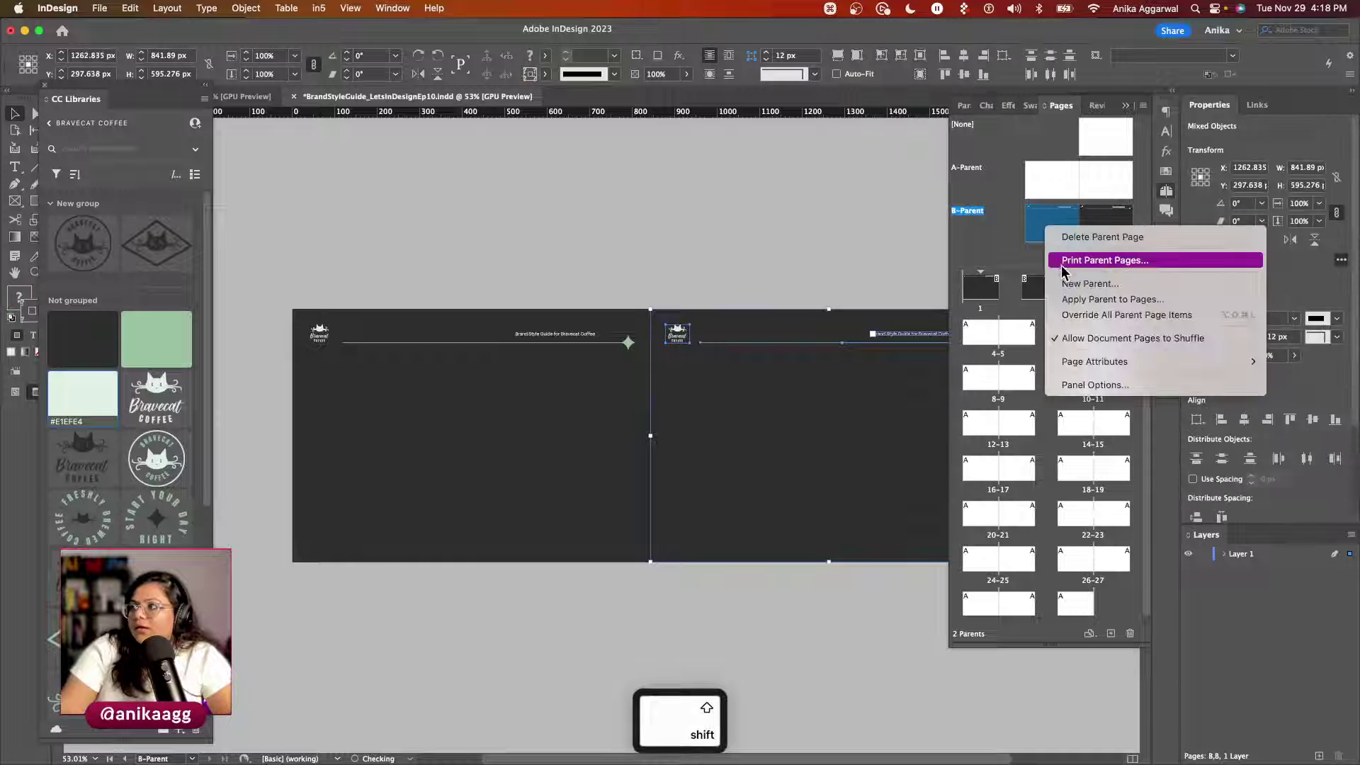
left_click(1098, 283)
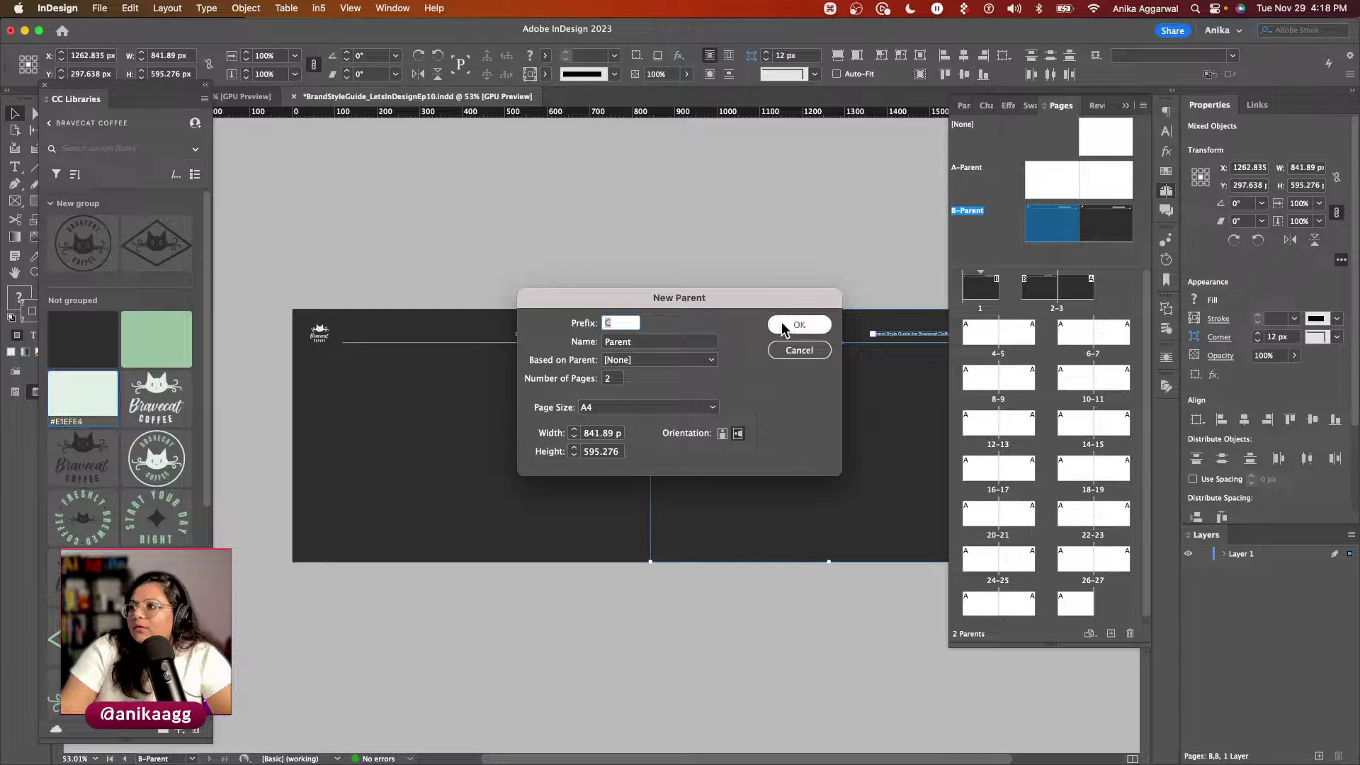
left_click(787, 325)
key("super+v")
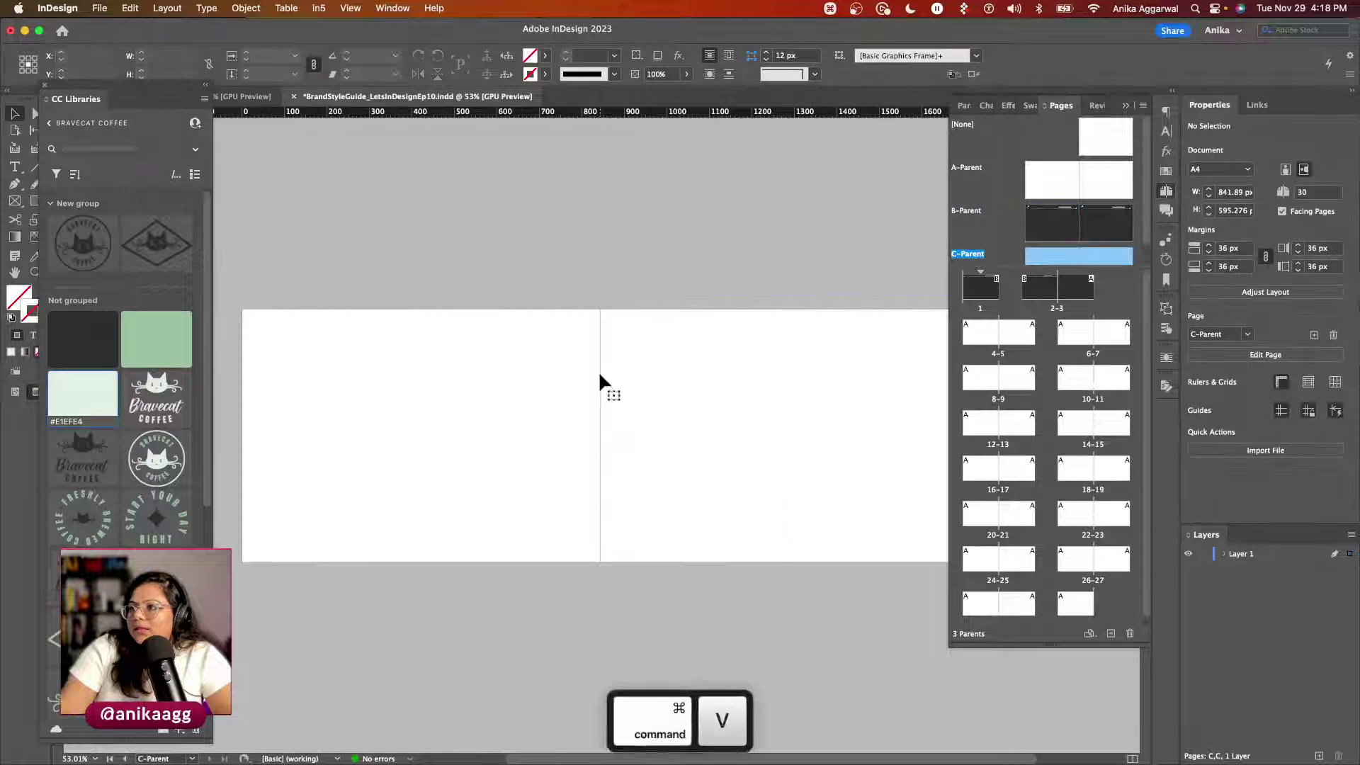
left_click_drag(553, 390, 698, 397)
key("super+s")
Step: Add a text frame reading "Brand Guidelines" near the top of page 1, below the header line, and fit the frame to its text
double_click(980, 288)
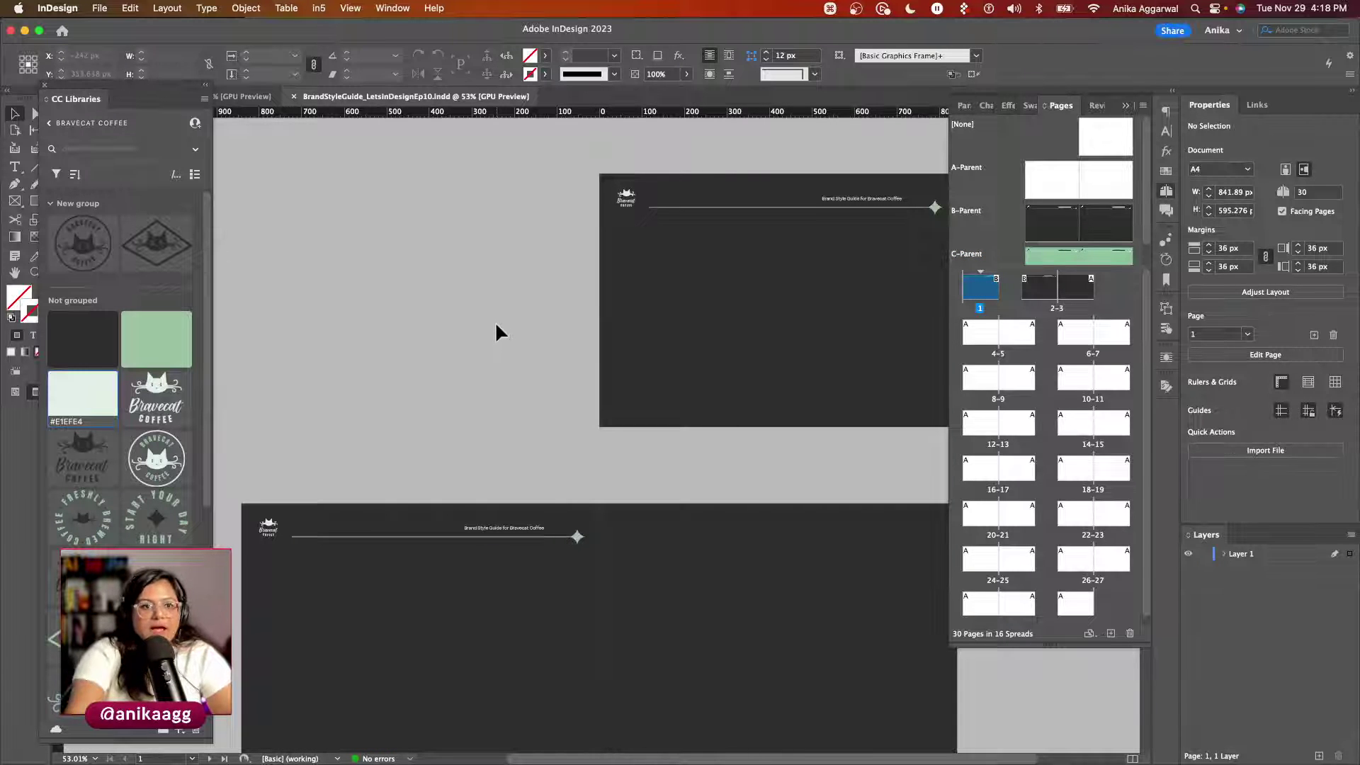
scroll(496, 326, "right", 2)
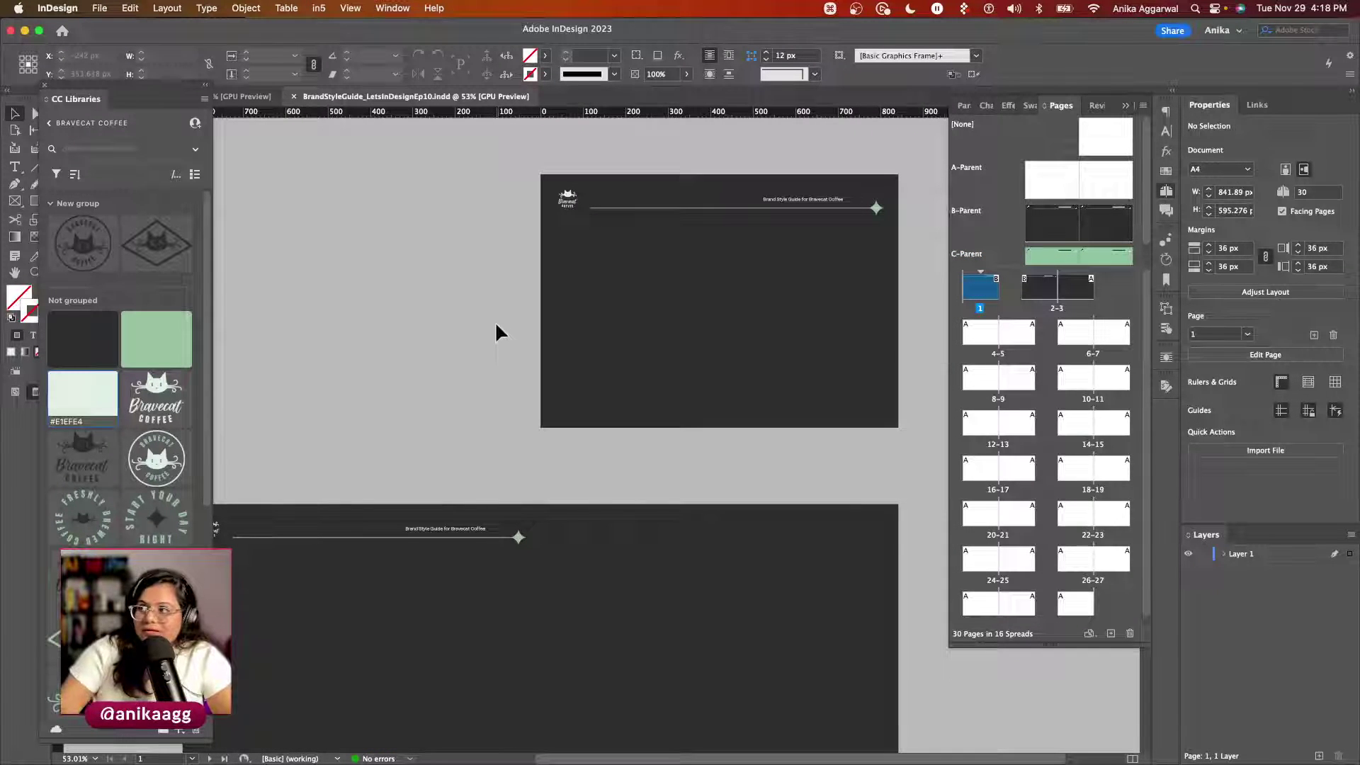
key("super+0")
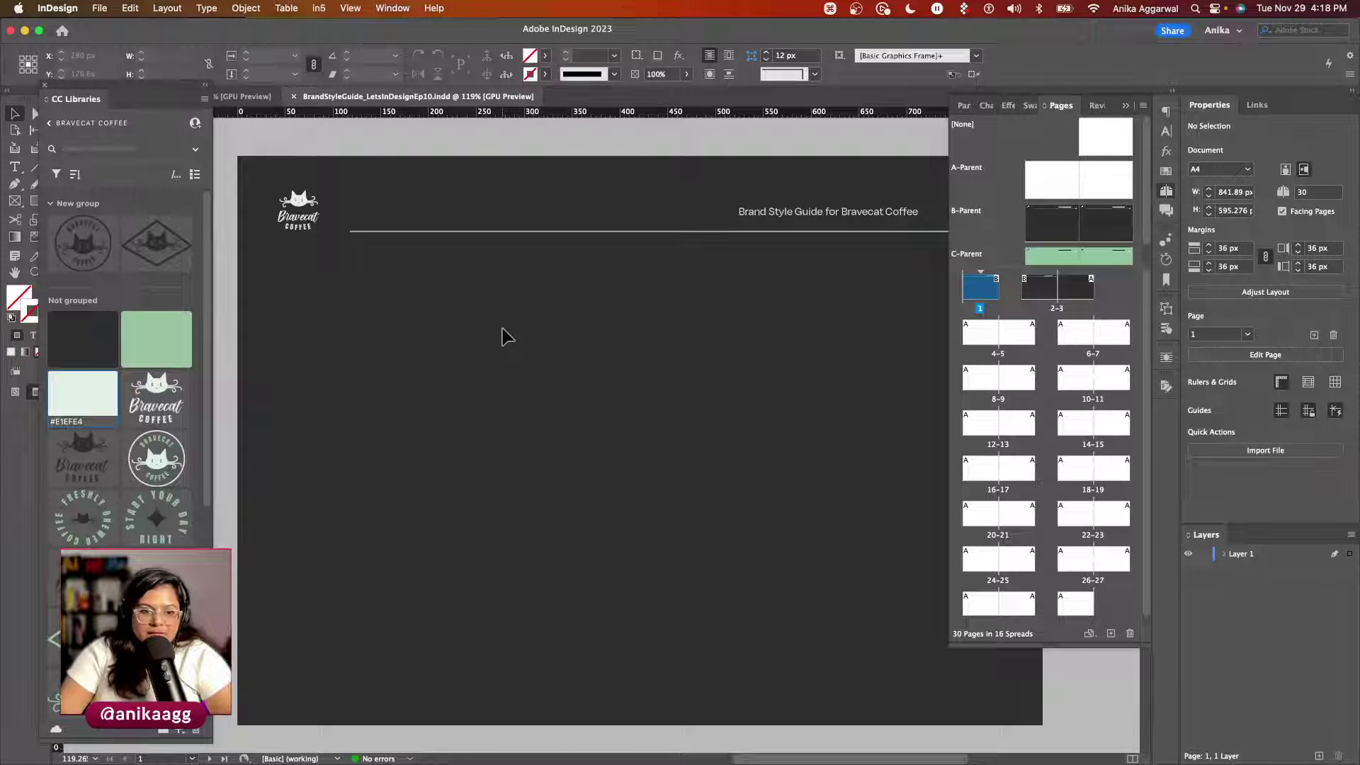
key("w")
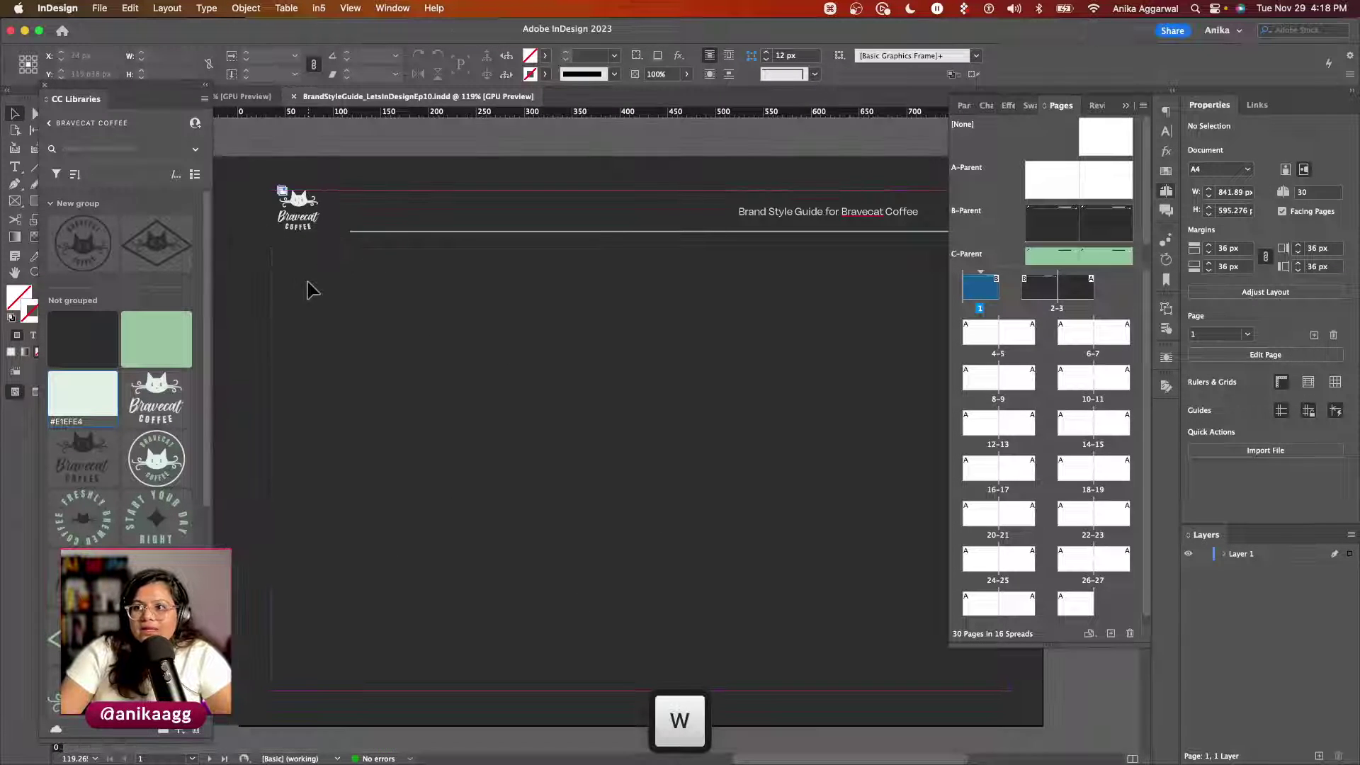
key("t")
left_click_drag(298, 309, 587, 374)
type("Rand Guidel")
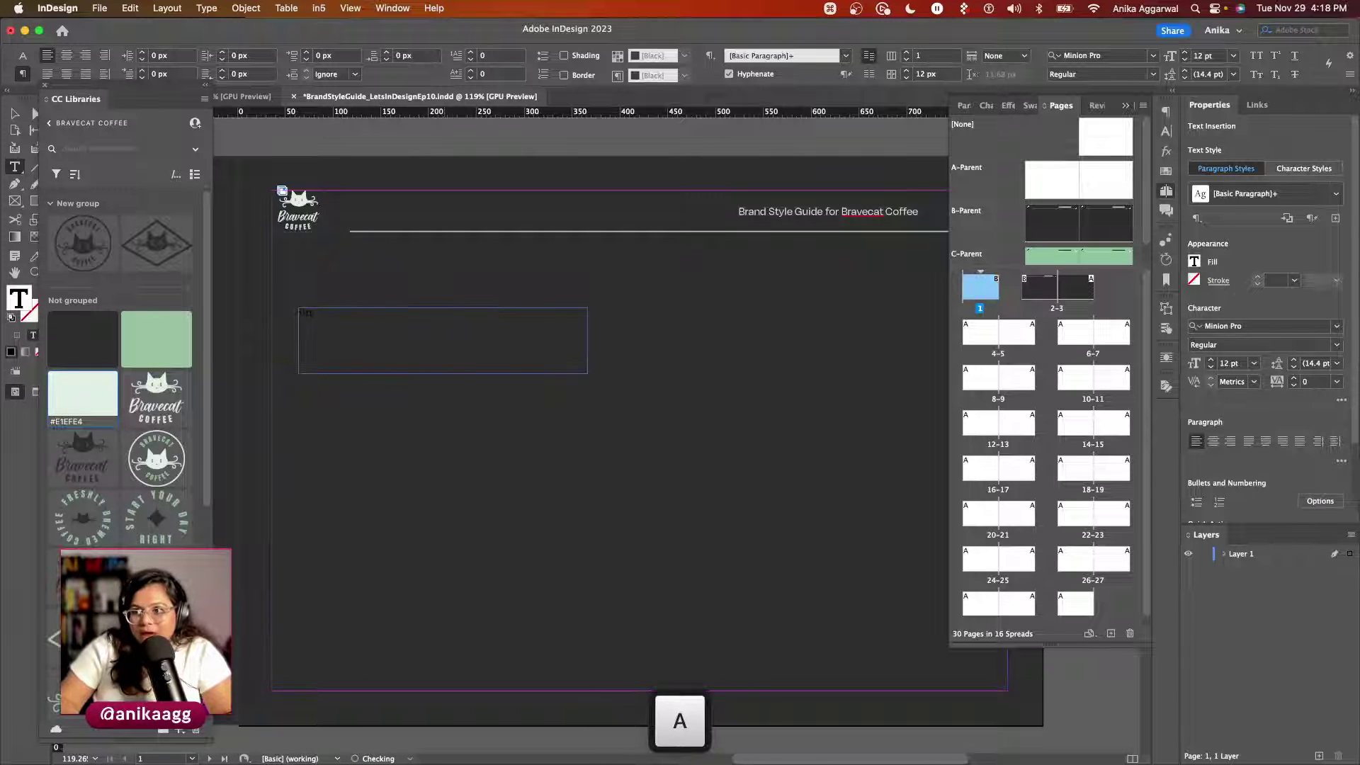
type("ines")
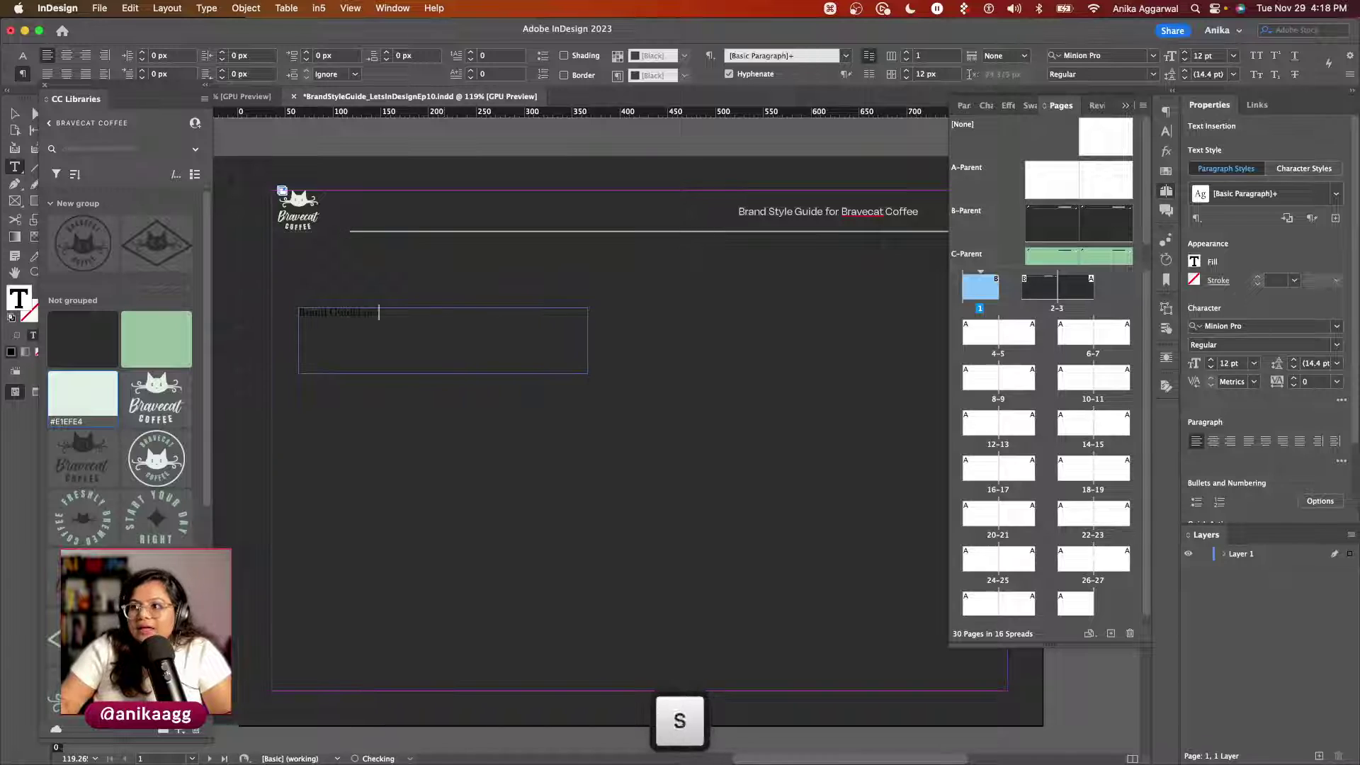
key("Escape")
double_click(587, 373)
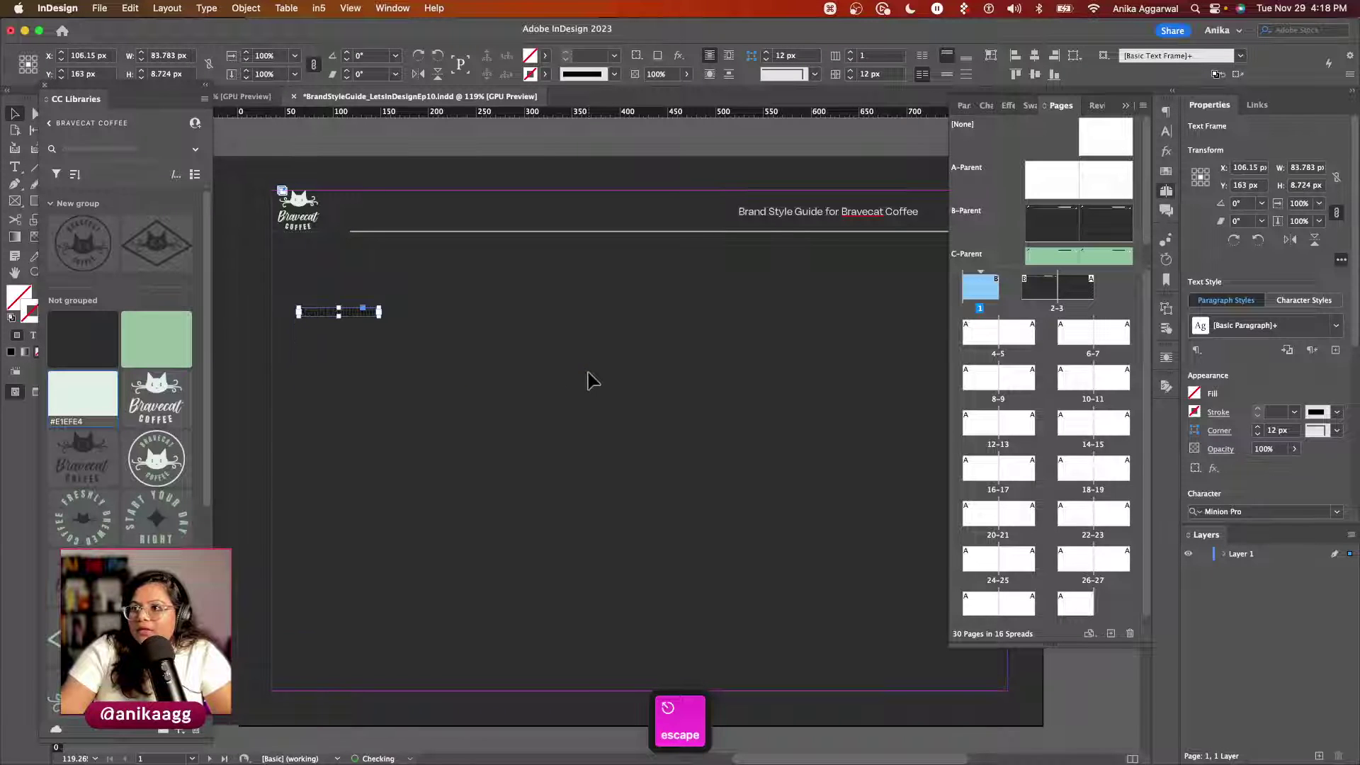
Step: Colour the "Brand Guidelines" text with the library's #E1EFE4 and enlarge its frame to about 300 × 72 px
double_click(319, 312)
triple_click(321, 314)
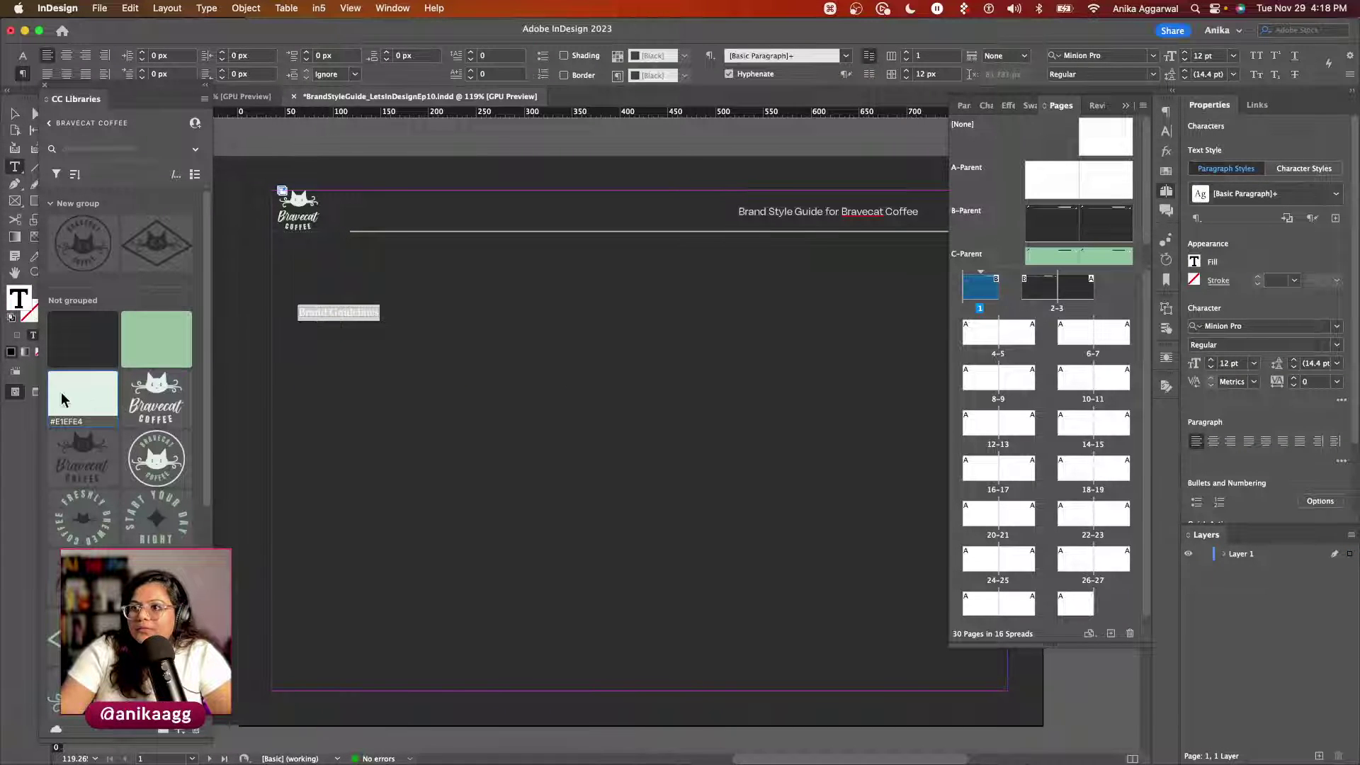
key("Escape")
left_click_drag(381, 320, 586, 377)
scroll(1247, 390, "down", 1)
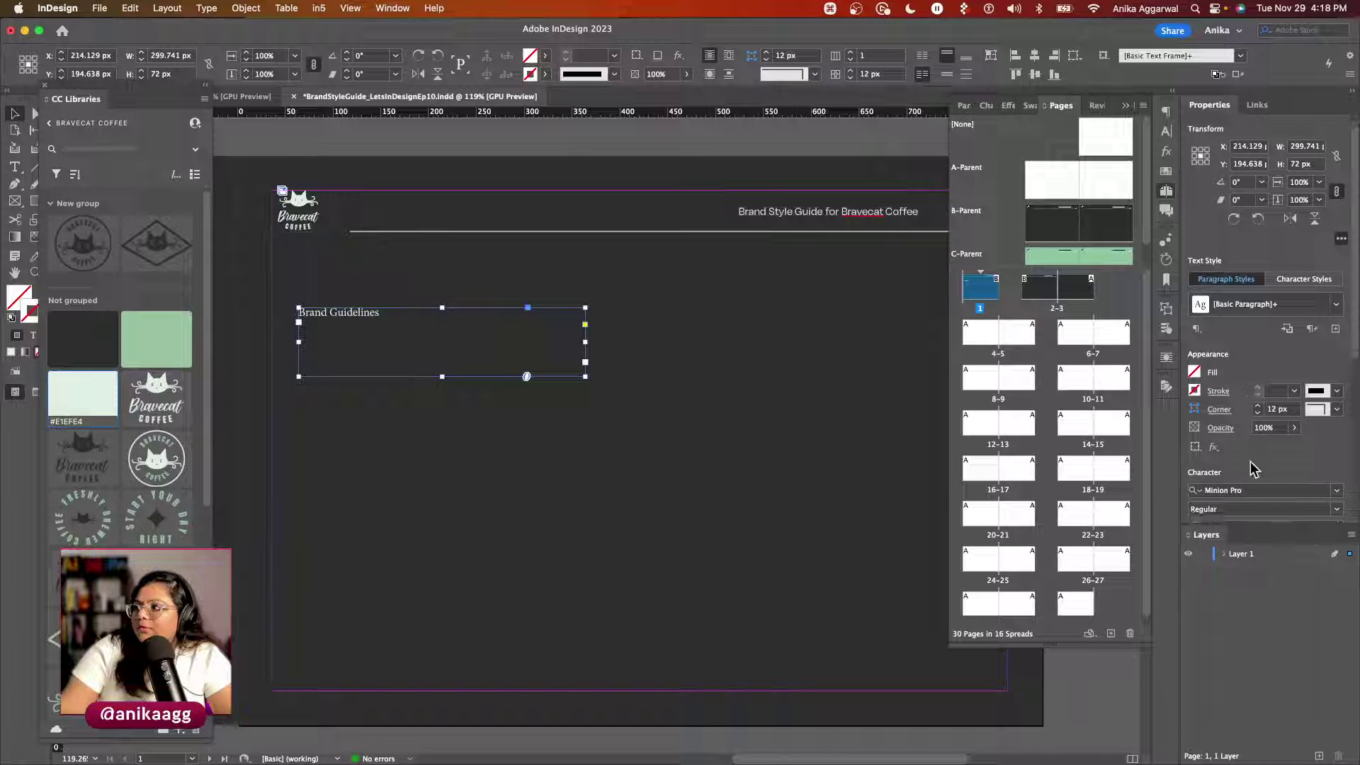
Step: Set the "Brand Guidelines" heading in Degular Bold at 30 pt
left_click(1251, 488)
type("degu")
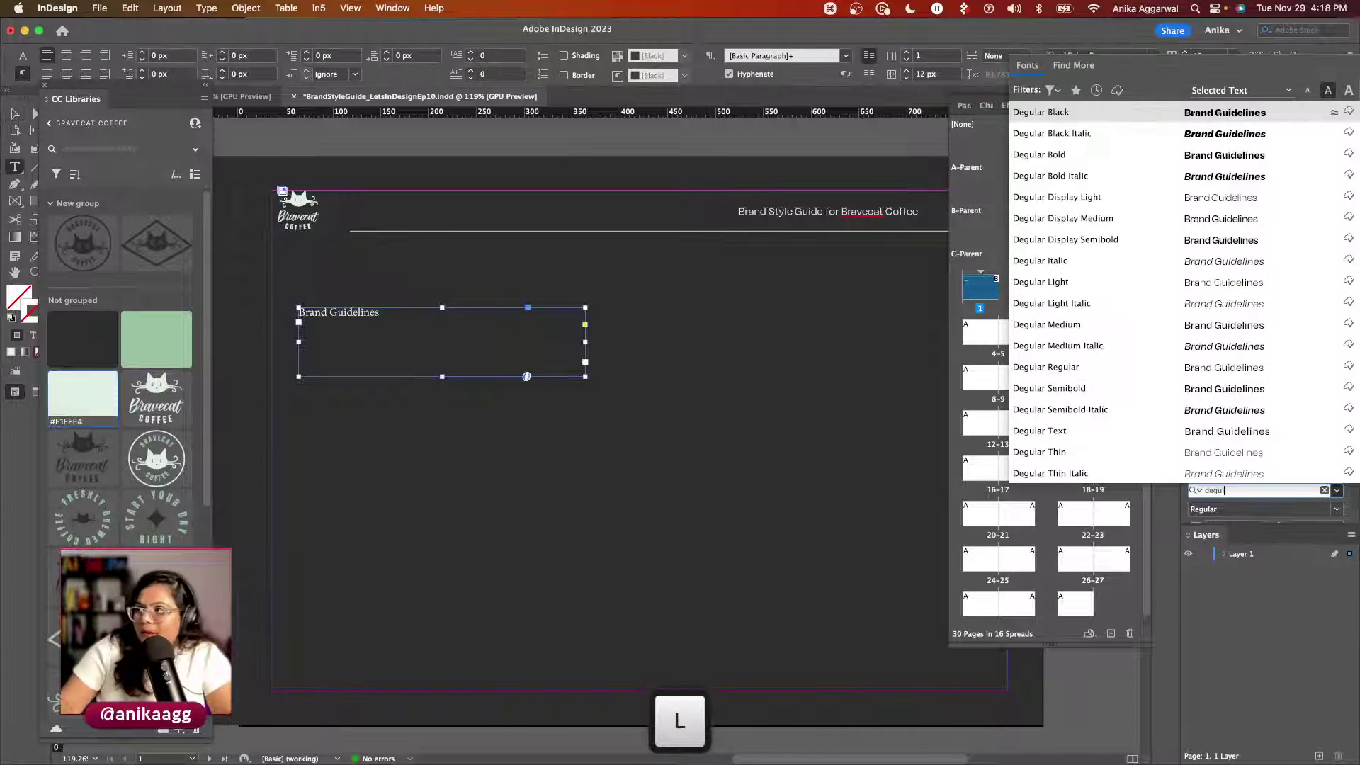
type("l")
left_click(1086, 153)
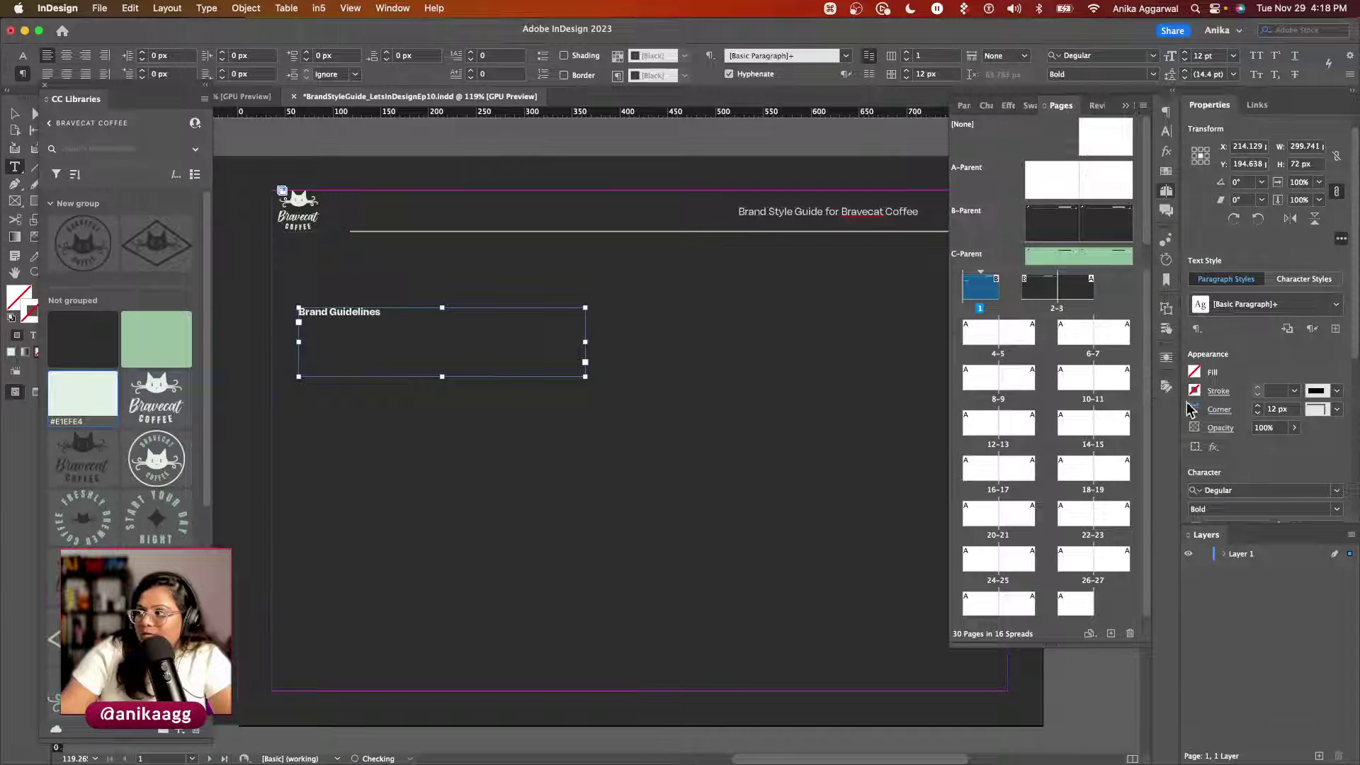
scroll(1354, 369, "down", 3)
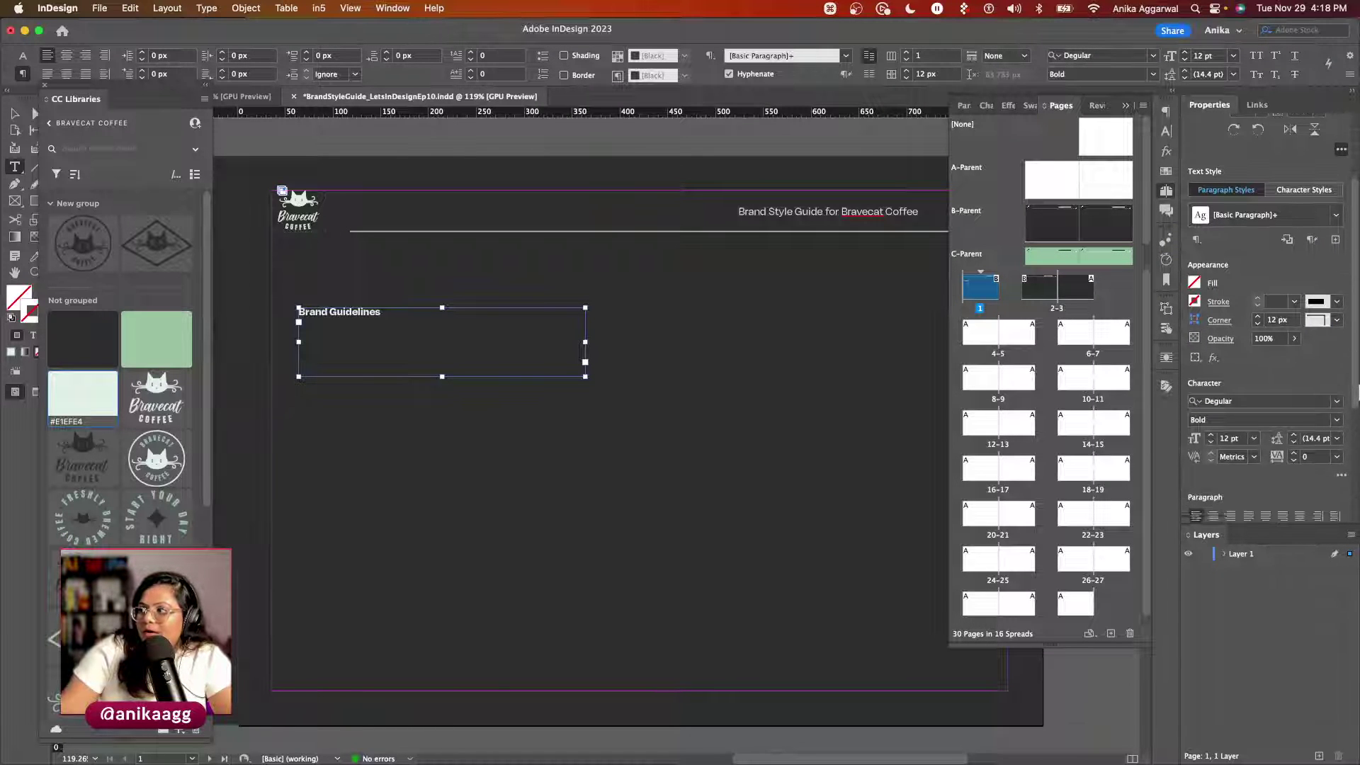
left_click(1254, 422)
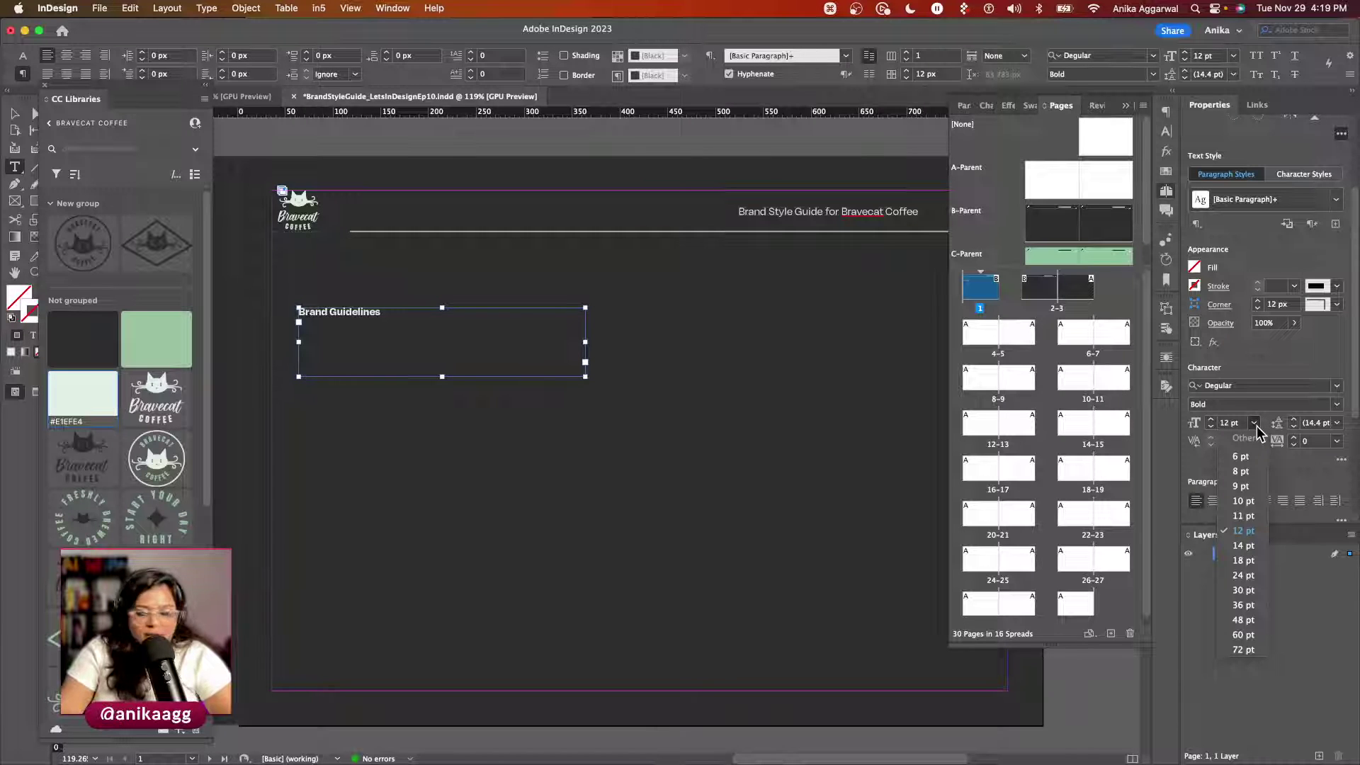
left_click(1246, 591)
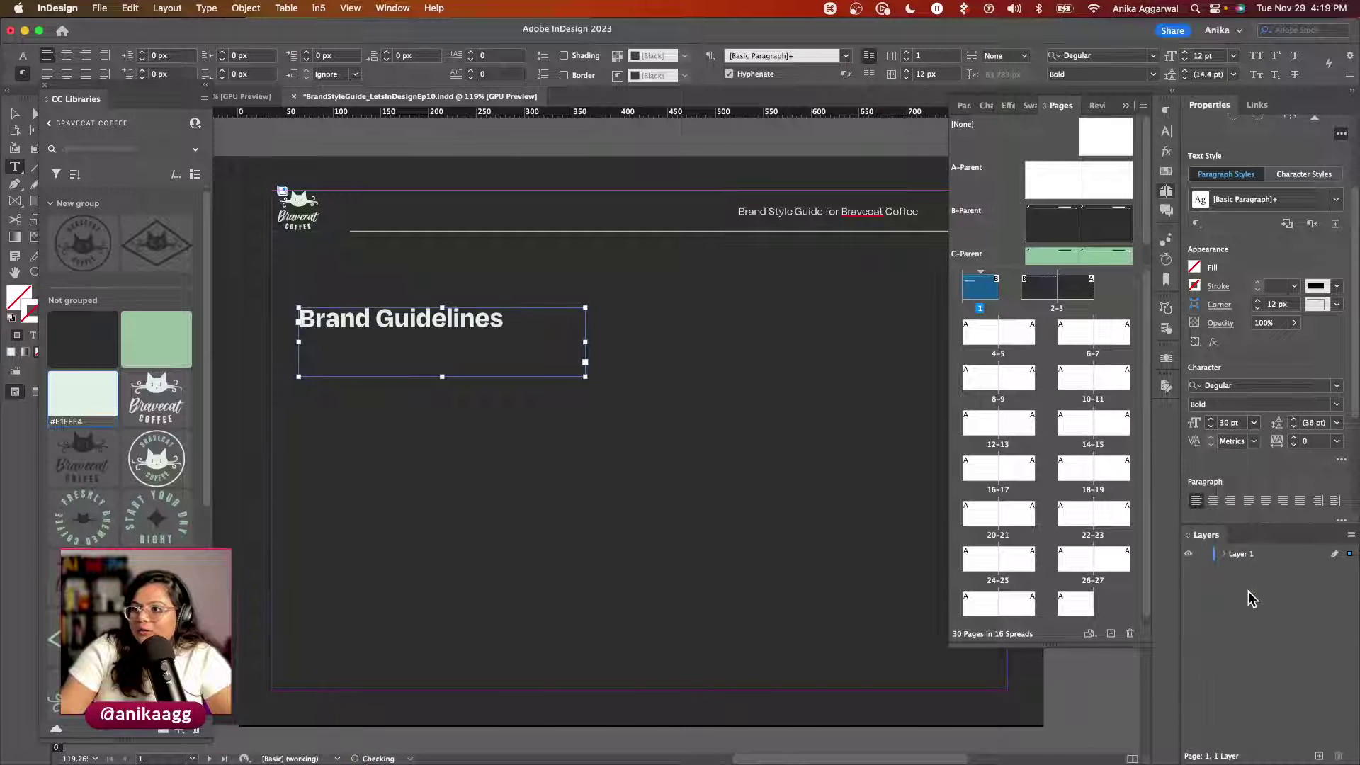
Step: Fit the text frame tightly around the "Brand Guidelines" heading and deselect it
key("Escape")
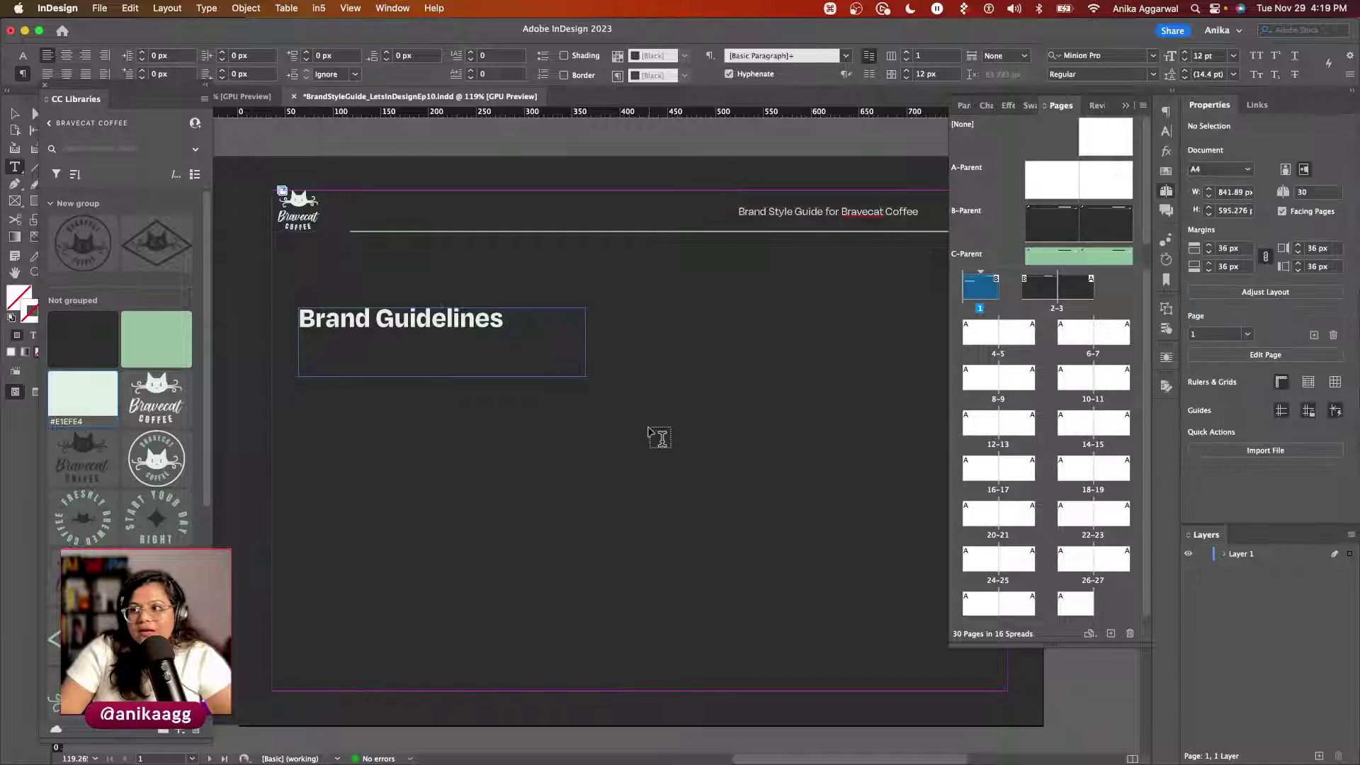
key("v")
left_click(586, 374)
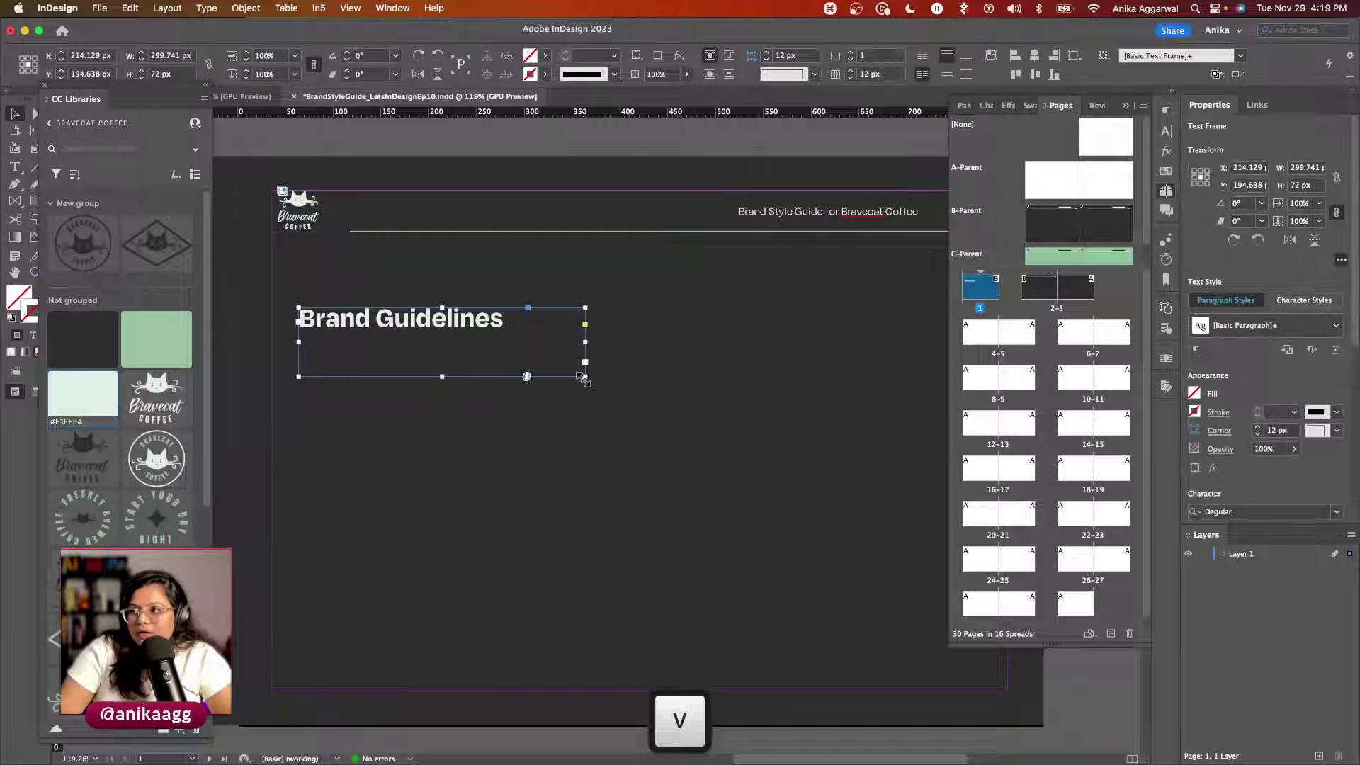
double_click(585, 375)
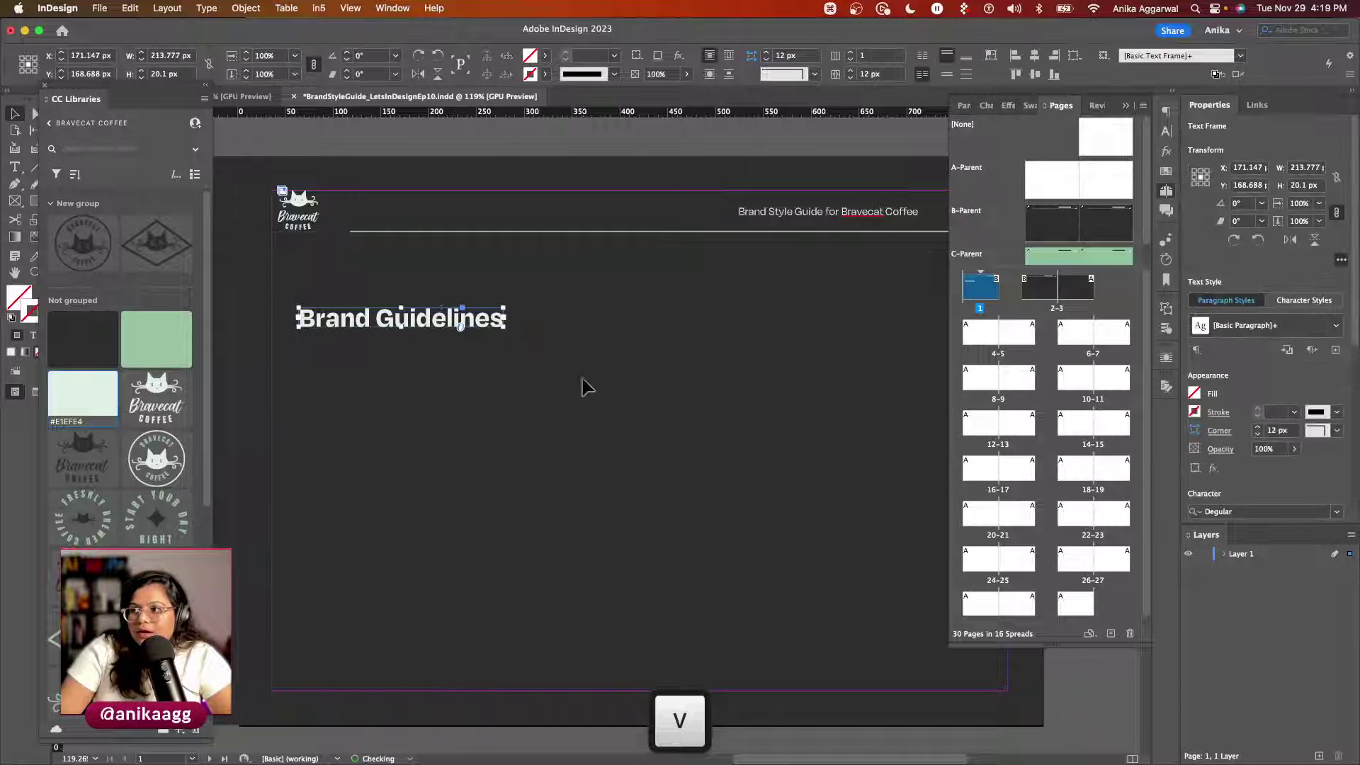
left_click(1335, 330)
left_click(1335, 352)
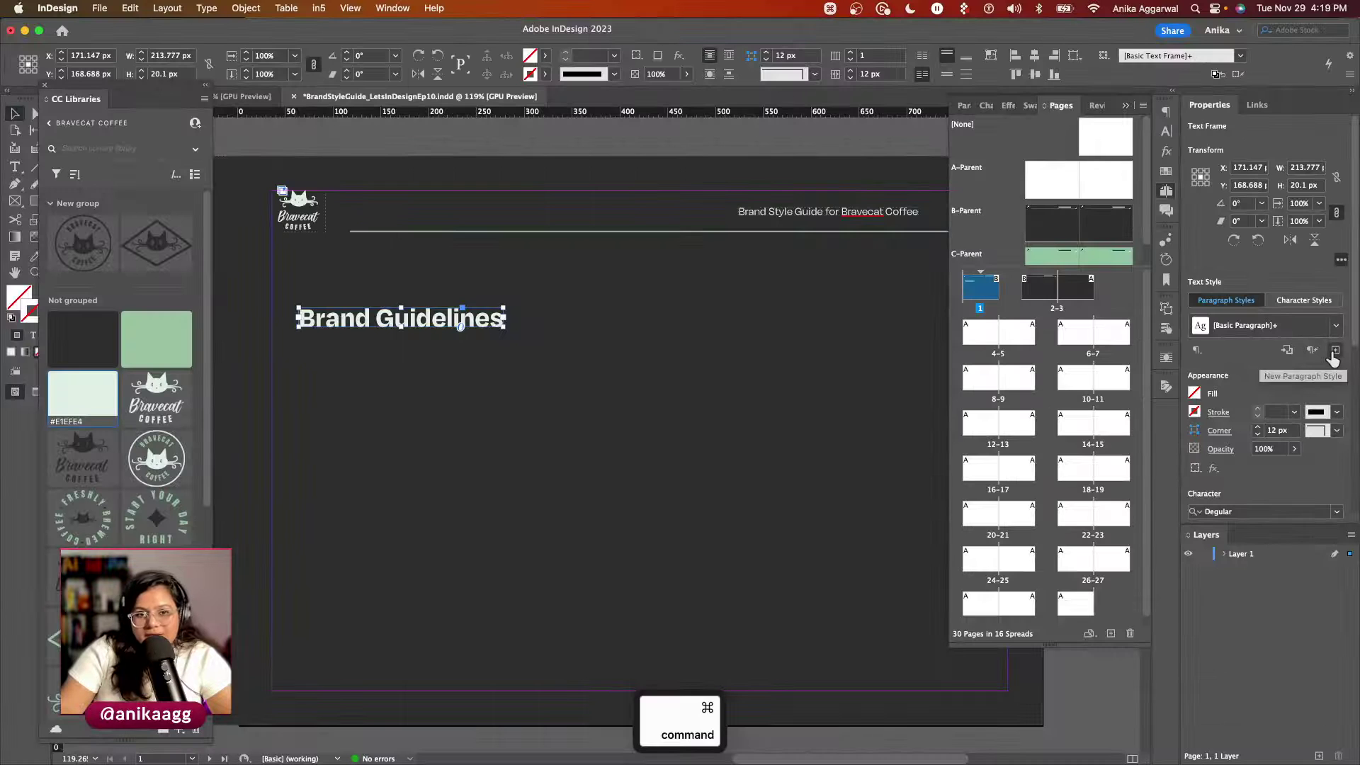
left_click(439, 454)
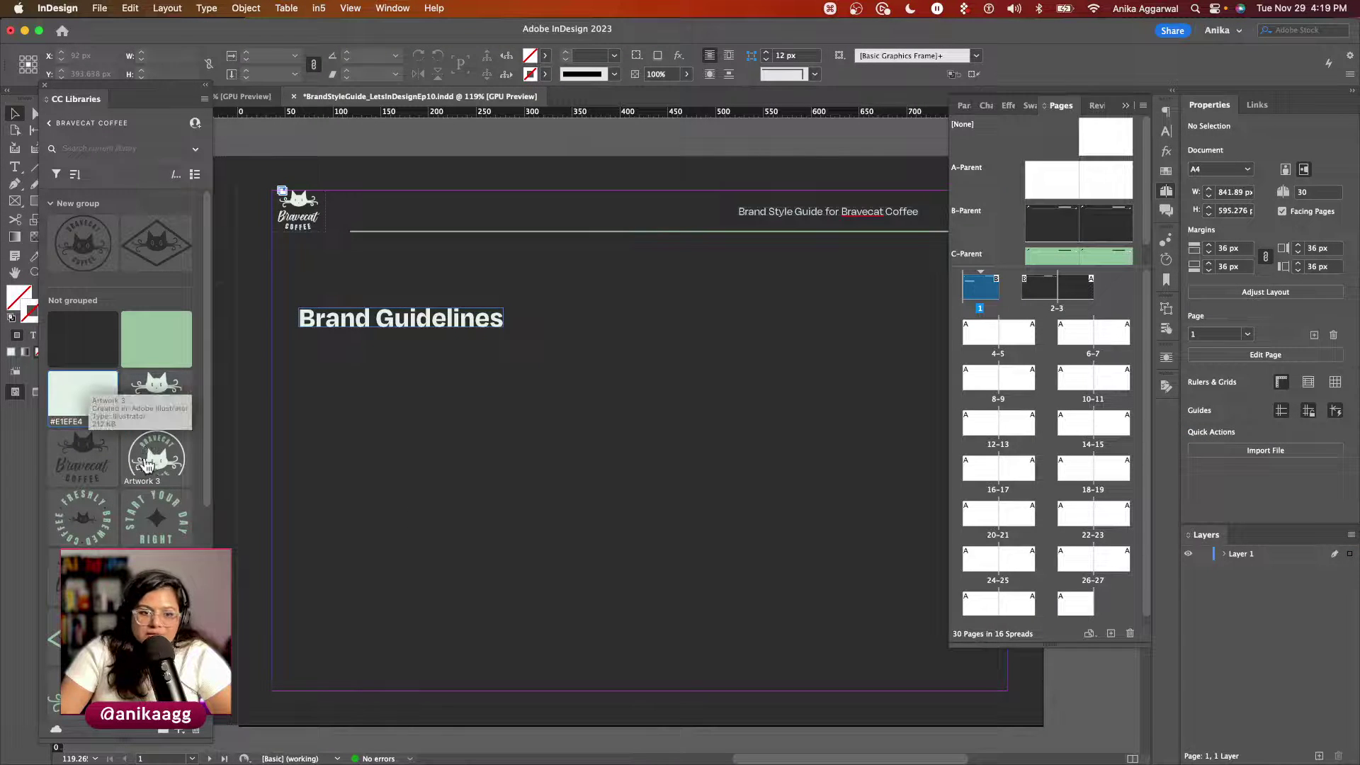
Step: Place the round white Bravecat Coffee badge (Artwork 3) from the library, about 163 px wide, in page 1's lower-left area and preview the page
mouse_move(149, 472)
left_mouse_down()
mouse_move(307, 571)
mouse_move(298, 532)
mouse_move(394, 599)
mouse_move(454, 688)
left_mouse_up()
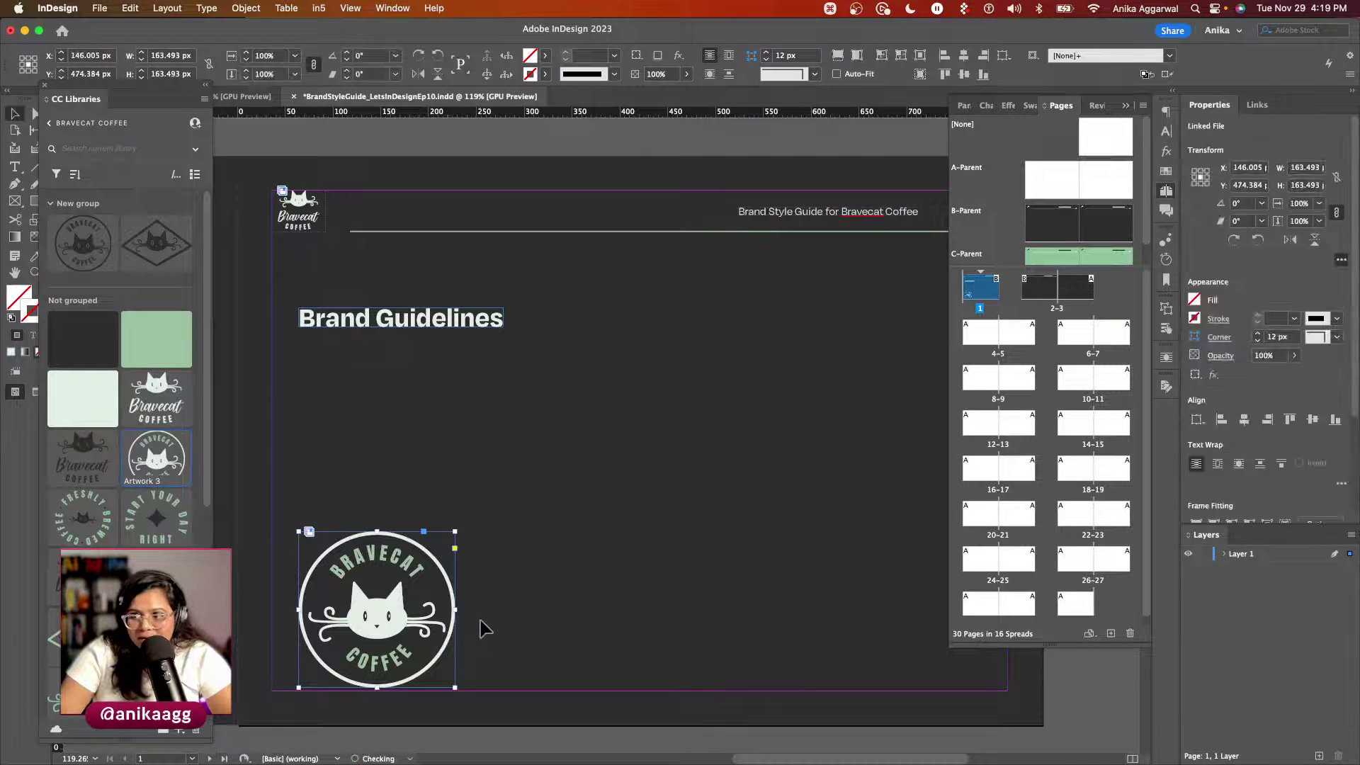
key("w")
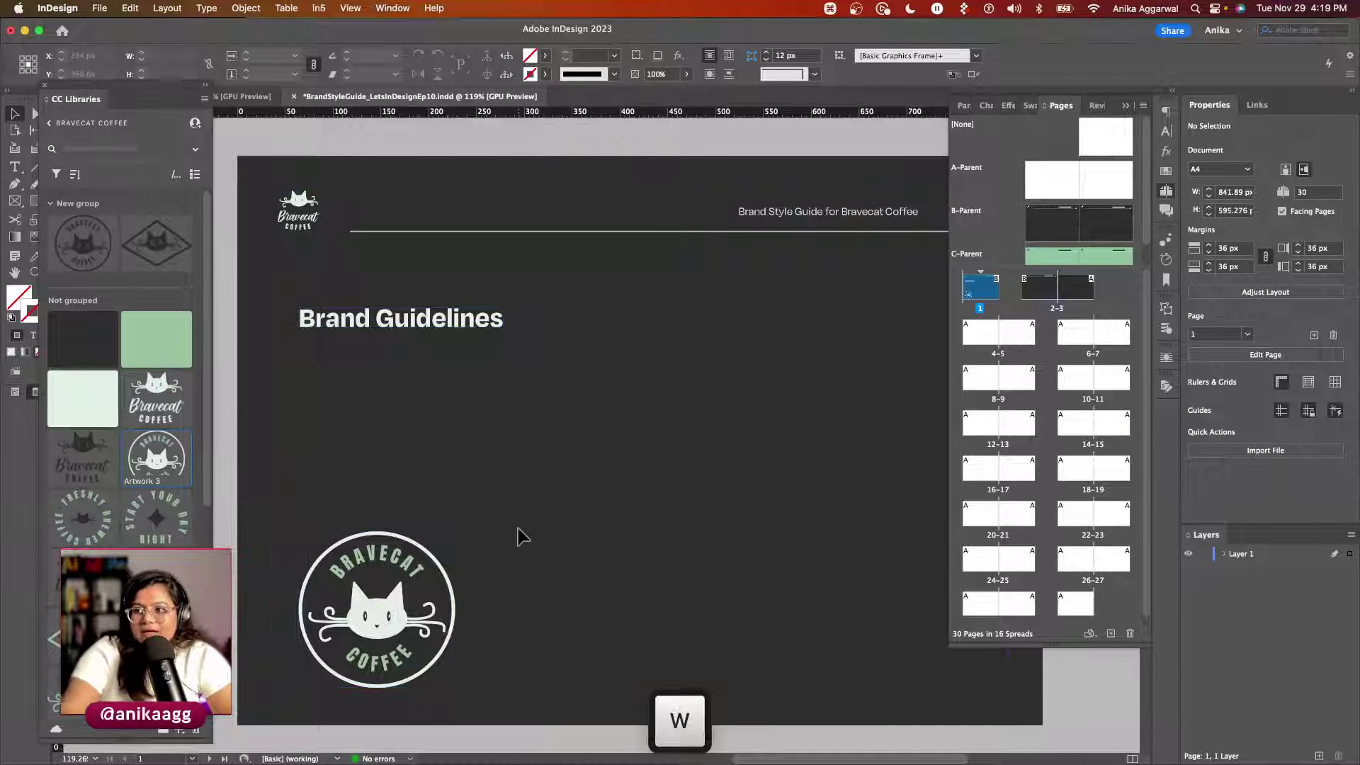
scroll(522, 536, "down", 5)
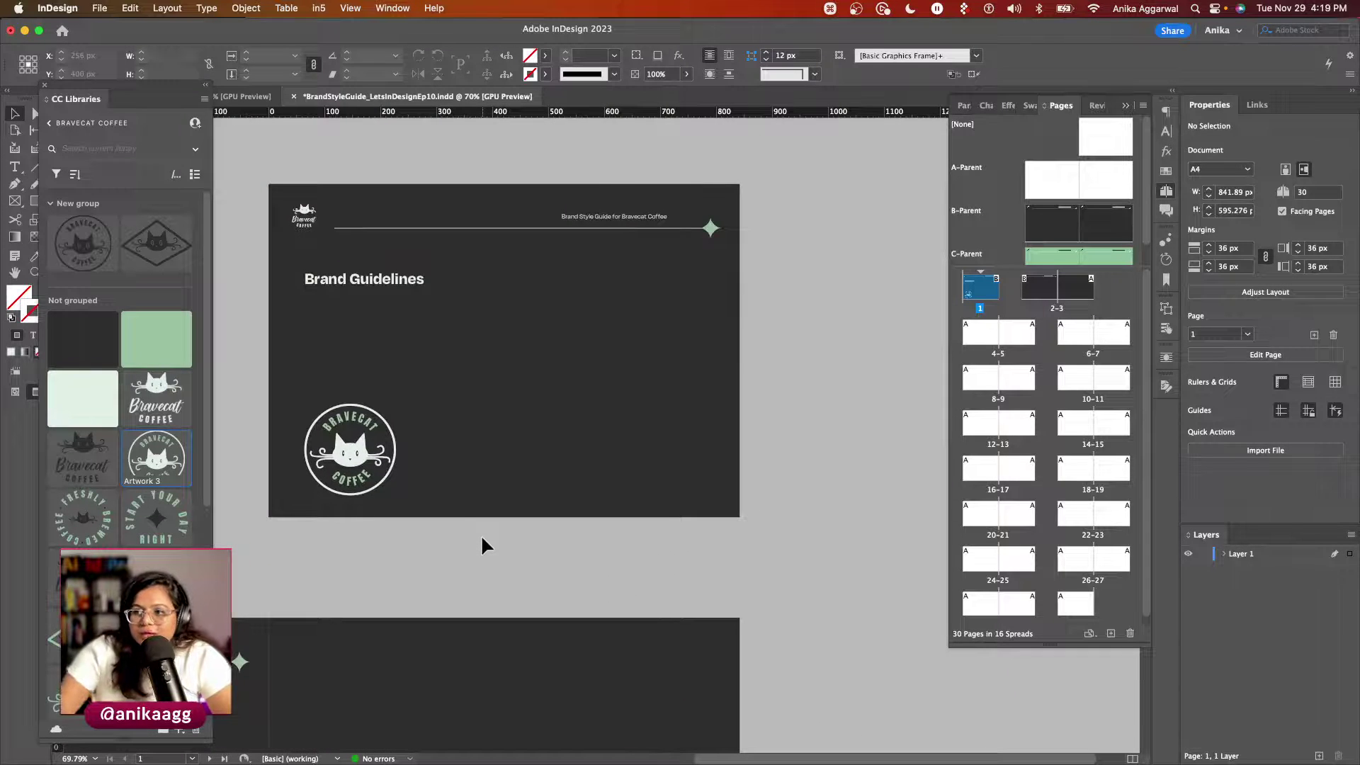
Step: Move the badge up and inward on page 1 and shift the "Brand Guidelines" heading to line up with its left edge
mouse_move(347, 445)
left_mouse_down()
mouse_move(326, 437)
mouse_move(358, 436)
left_mouse_up()
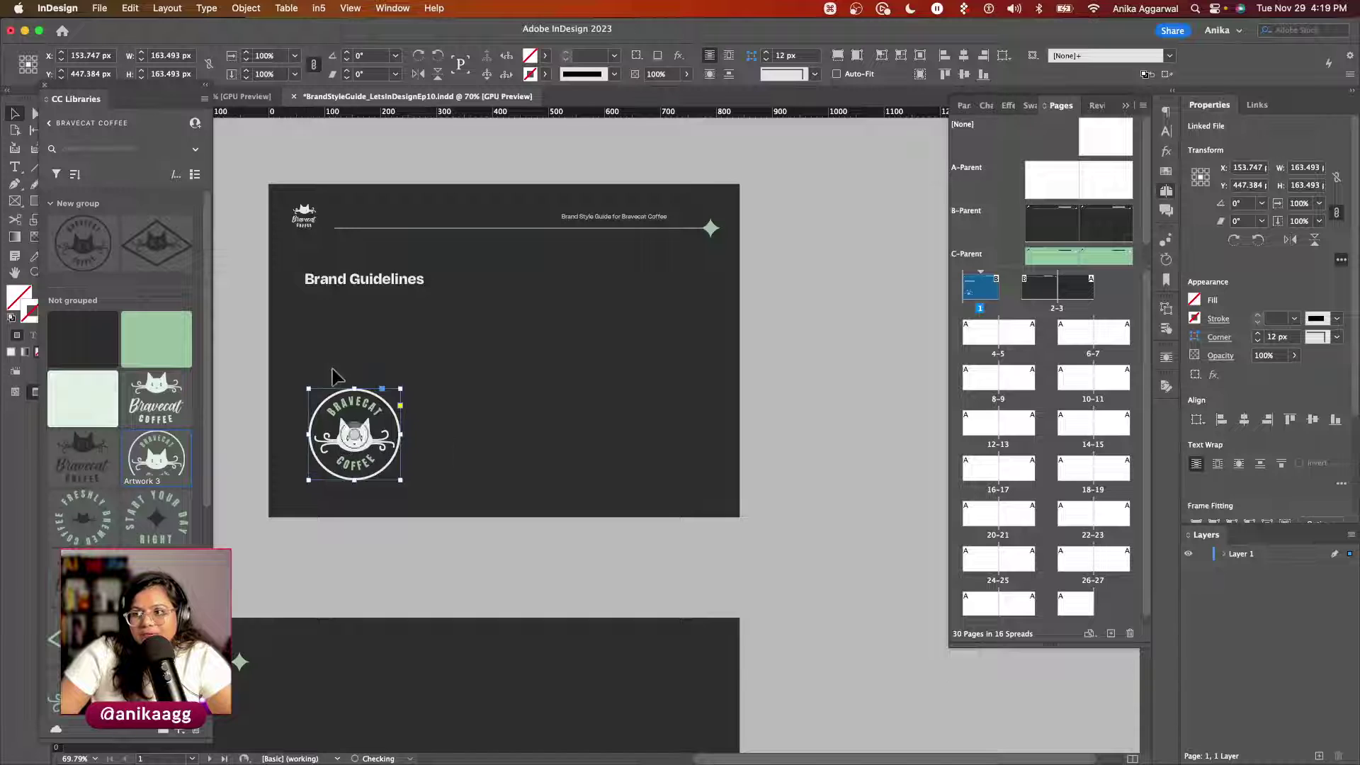
left_click(339, 288)
key("w")
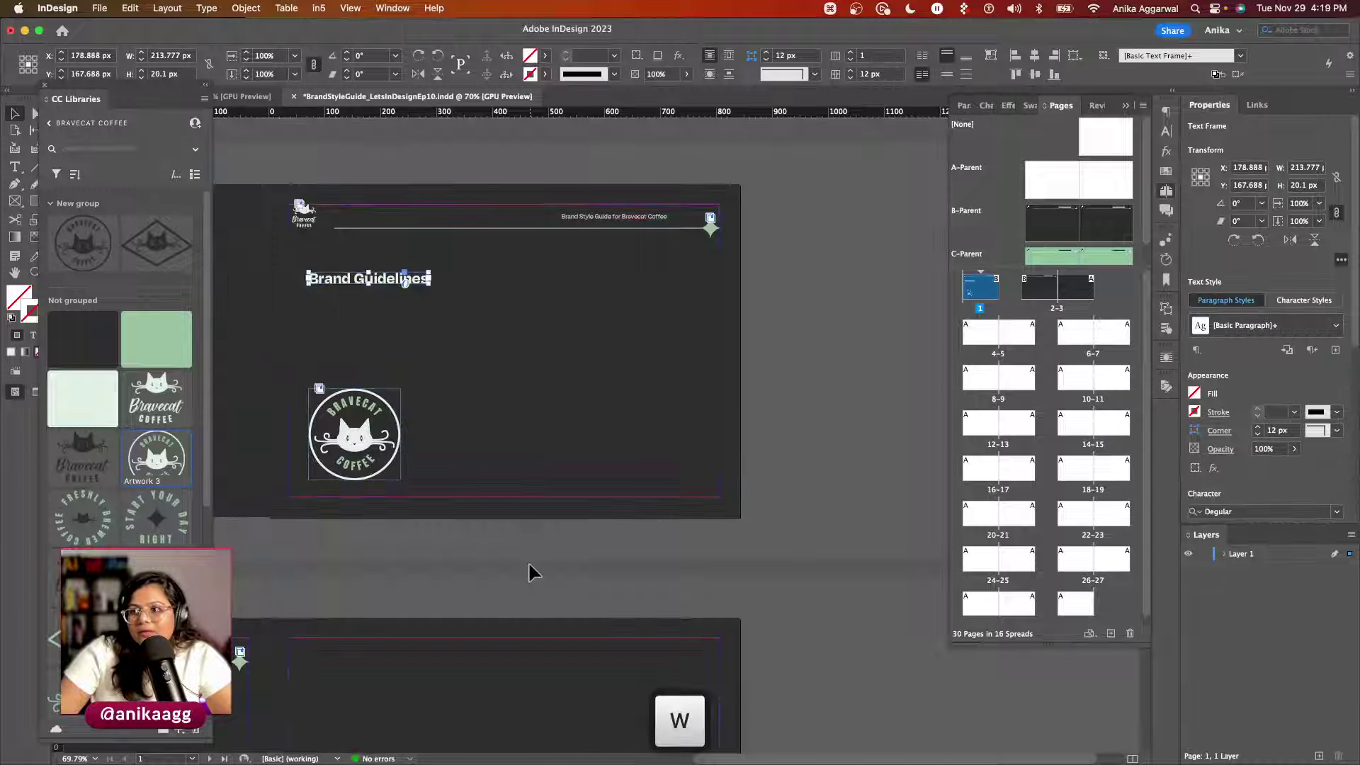
left_click(528, 567)
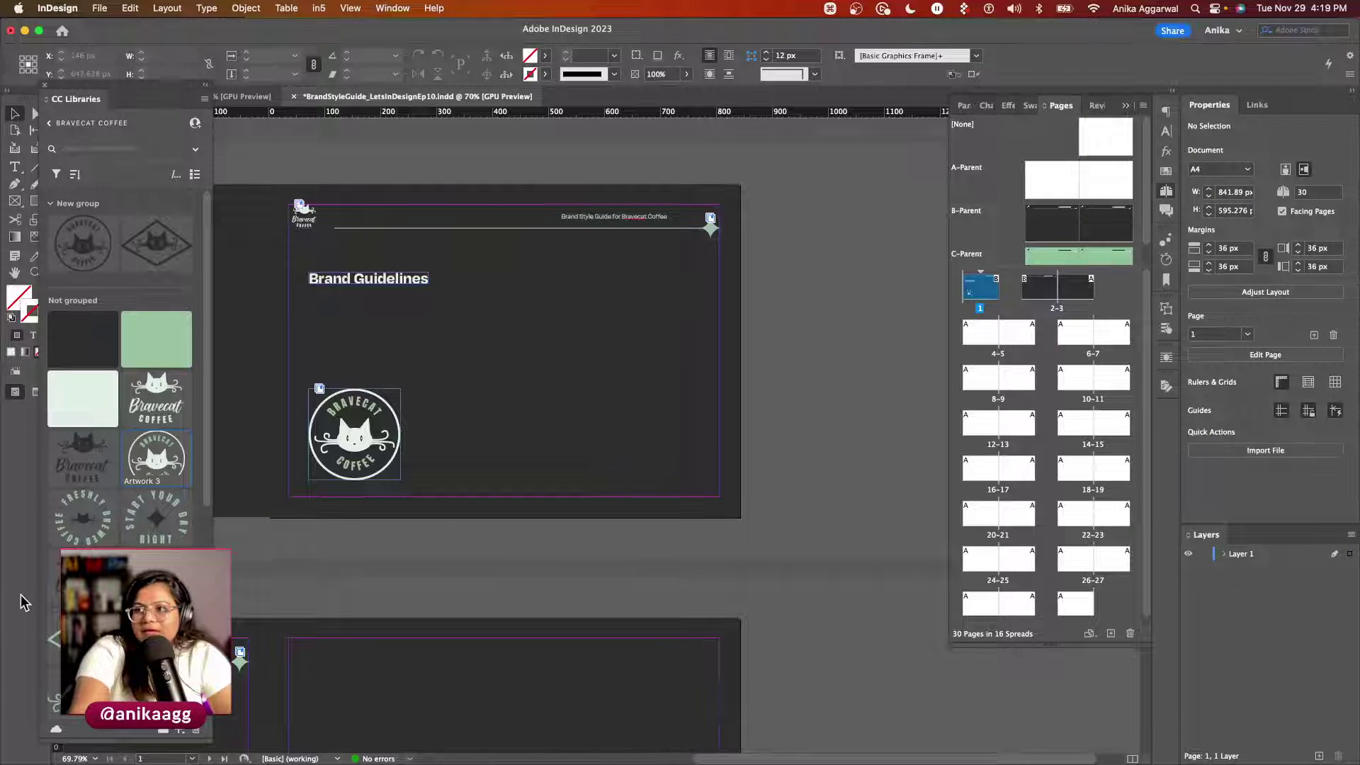
Step: Delete all the artwork from the left page of the B-Parent spread, including the small star, and save the document
scroll(448, 586, "left", 10)
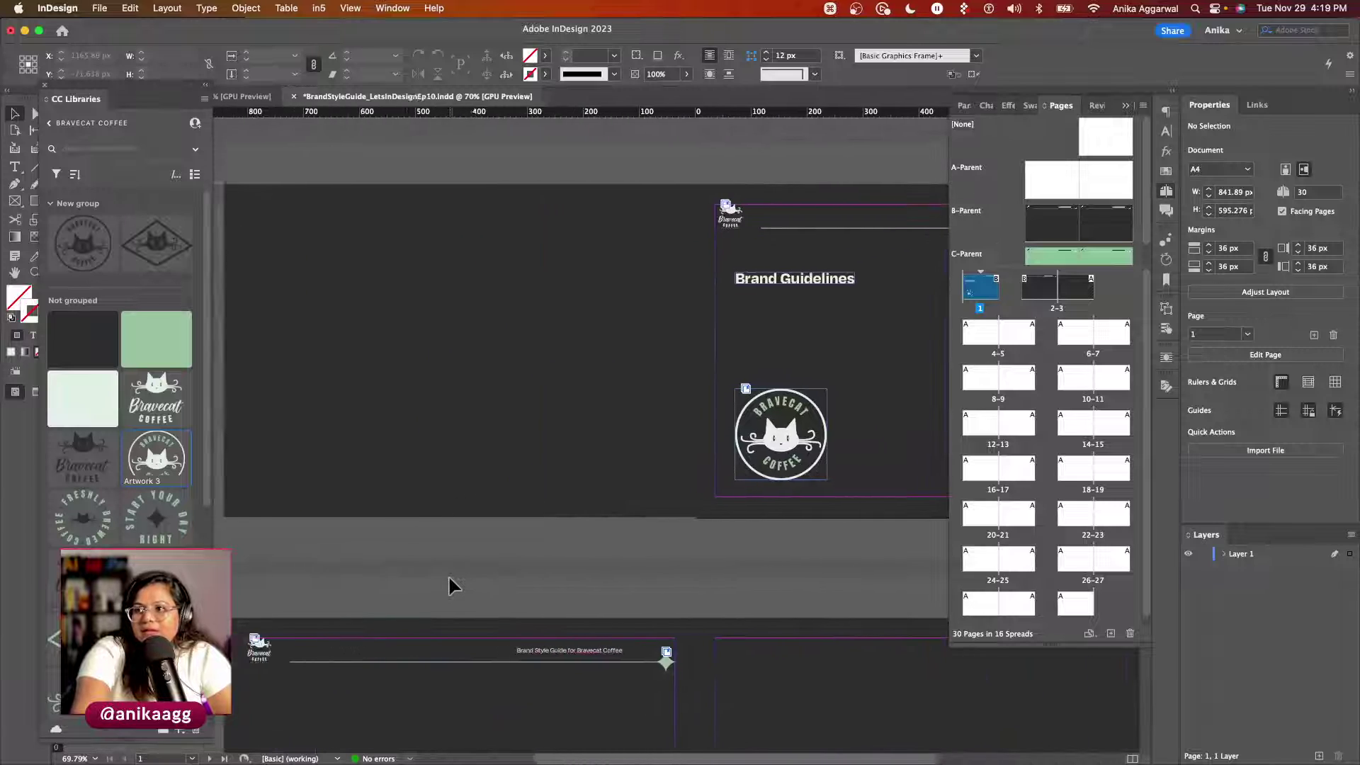
left_click(1045, 224)
double_click(1044, 223)
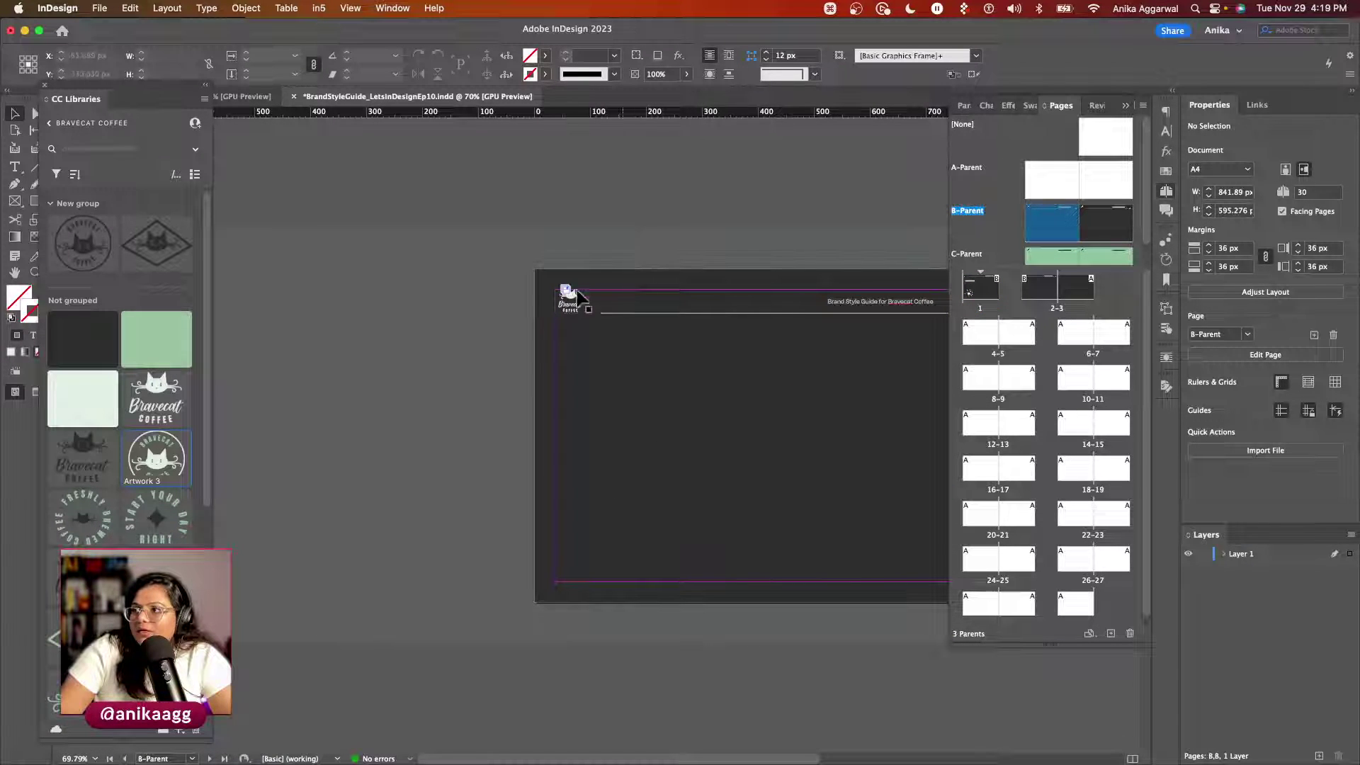
left_click(942, 646)
key("BackSpace")
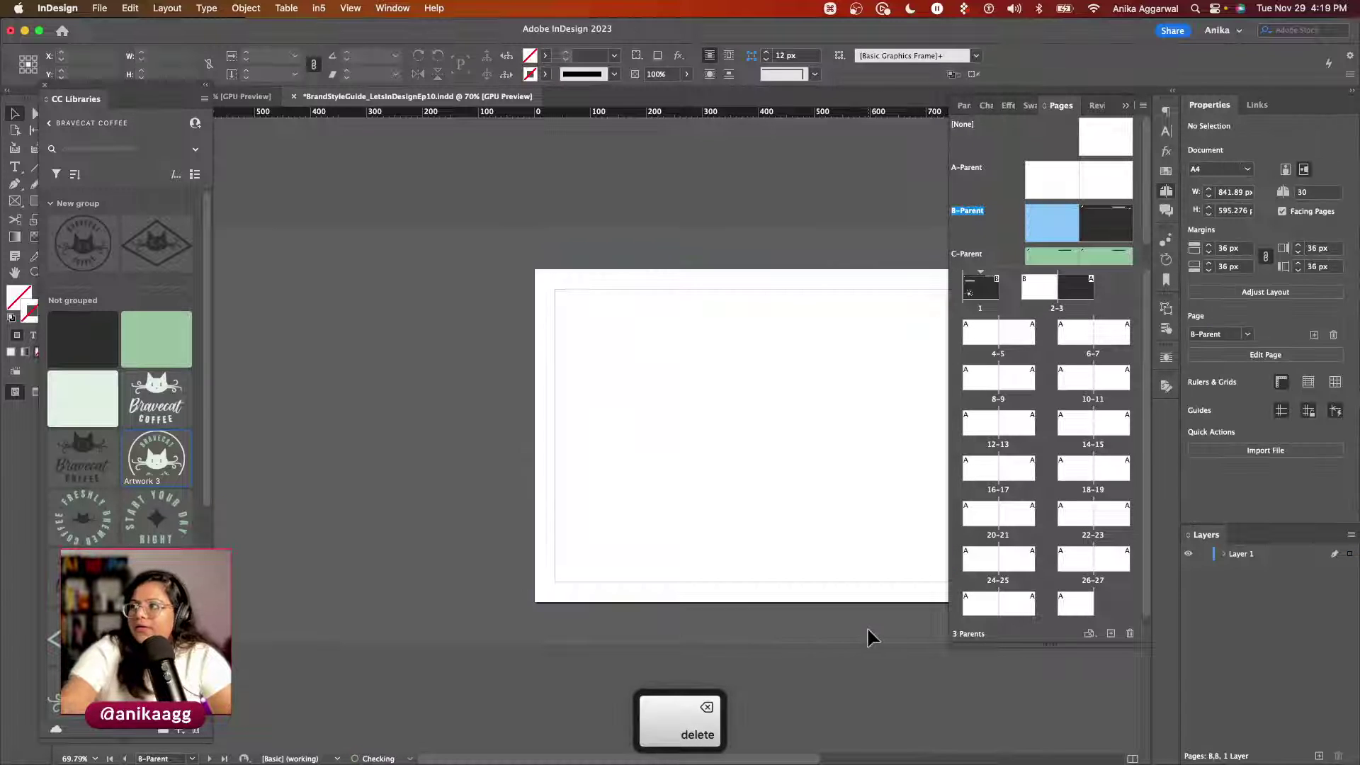
scroll(867, 630, "right", 2)
left_click(830, 315)
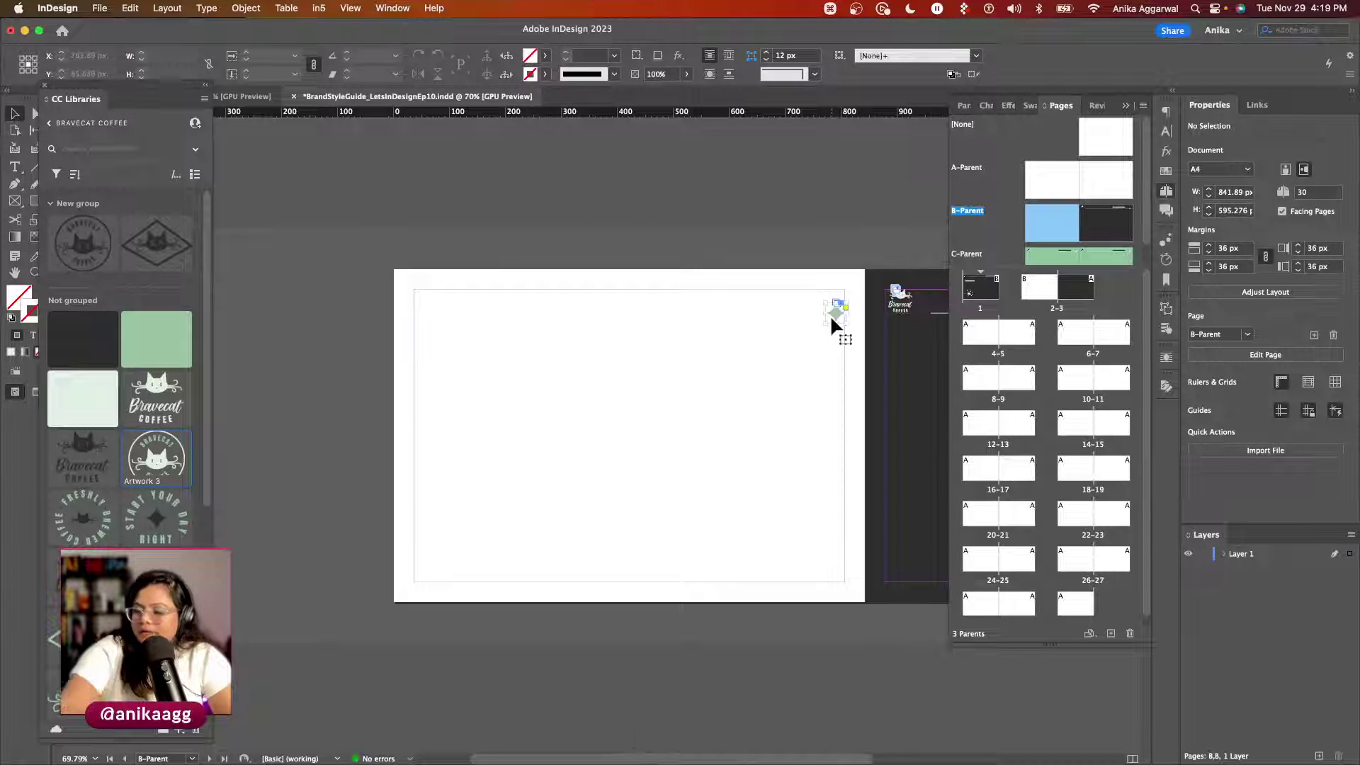
key("super+s")
Step: Place the green star (Artwork 19), about 216 px wide, on B-Parent's right page and centre it on the page's lower-right corner
double_click(989, 296)
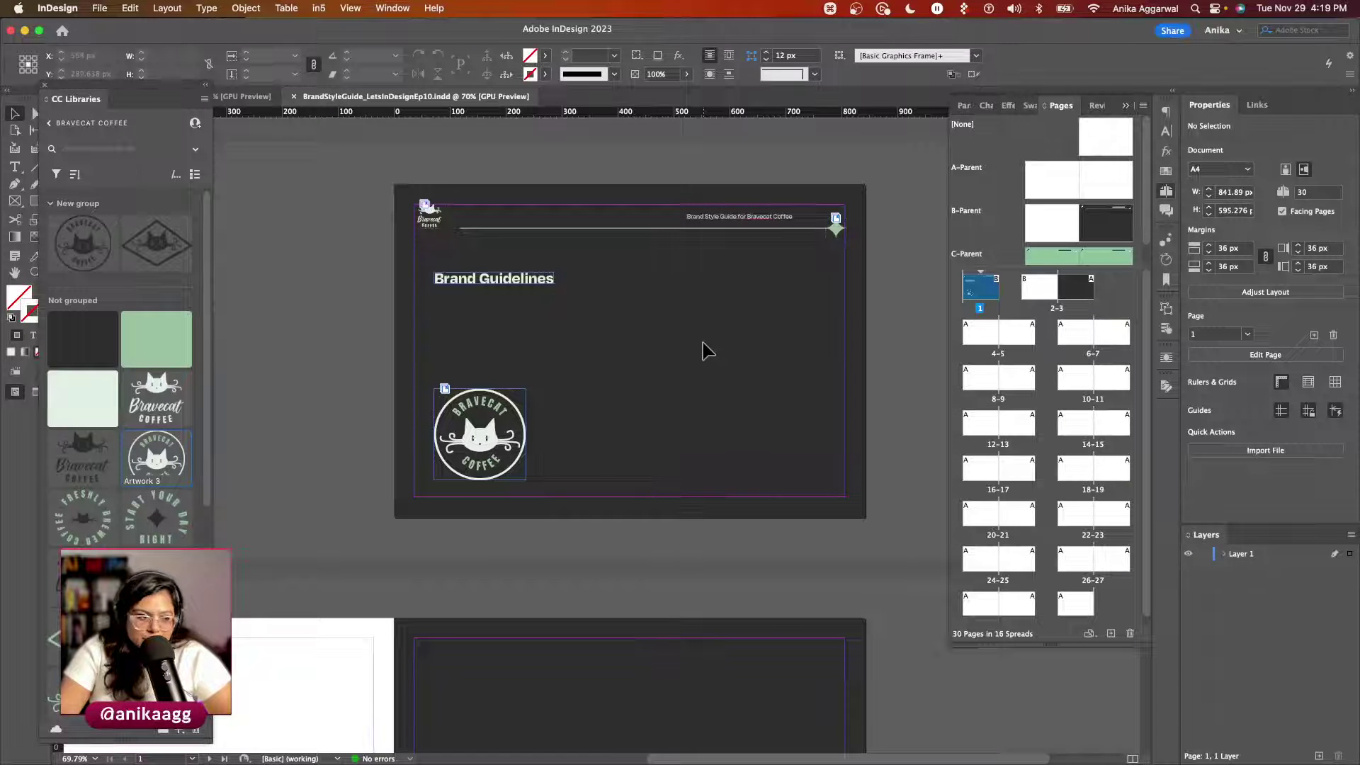
double_click(1104, 222)
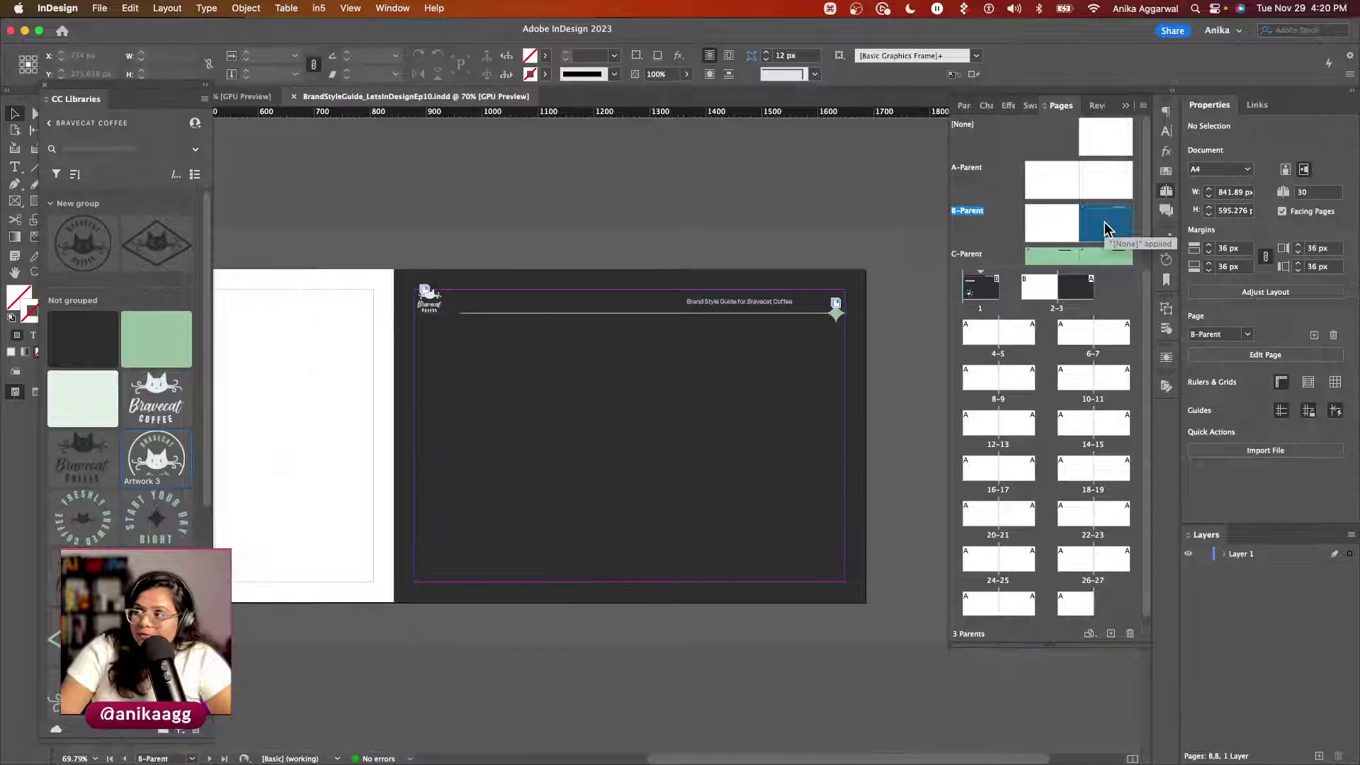
scroll(121, 354, "down", 5)
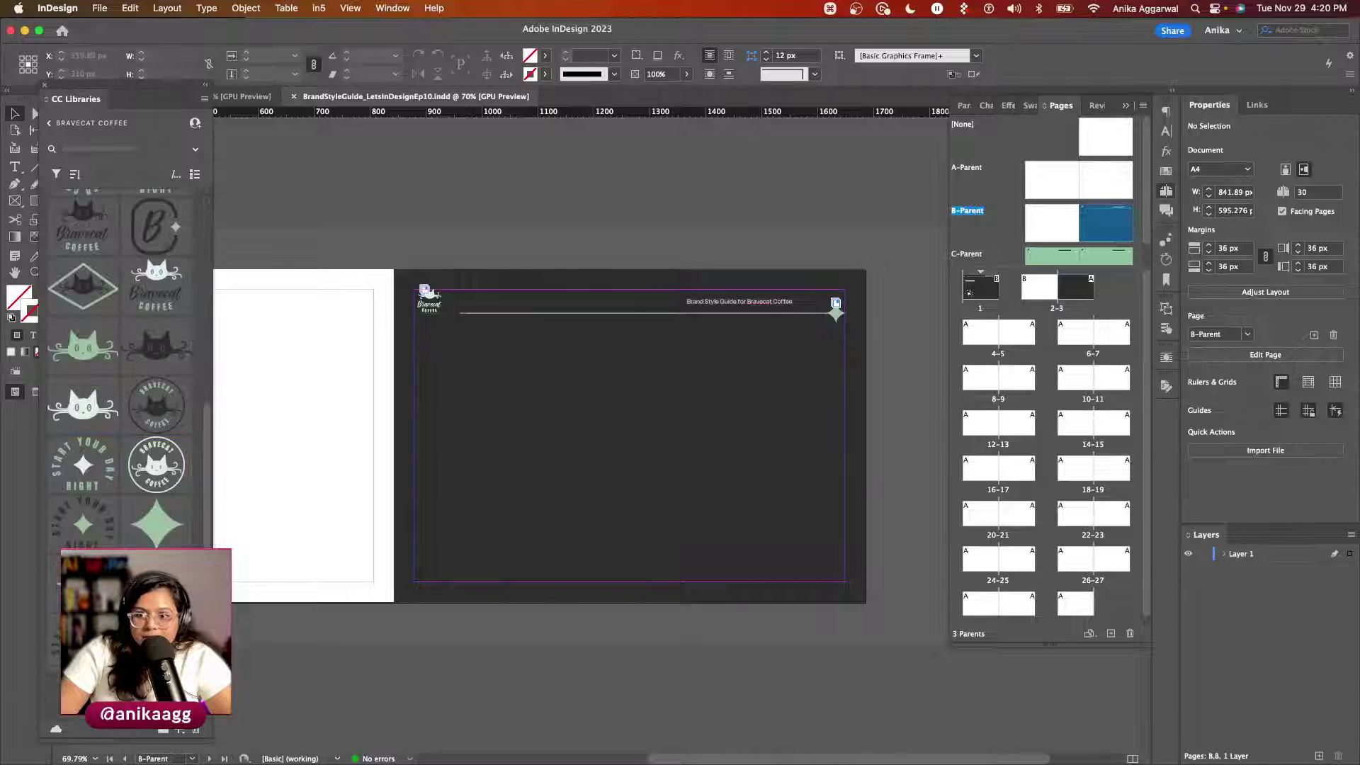
left_click_drag(156, 284, 867, 602)
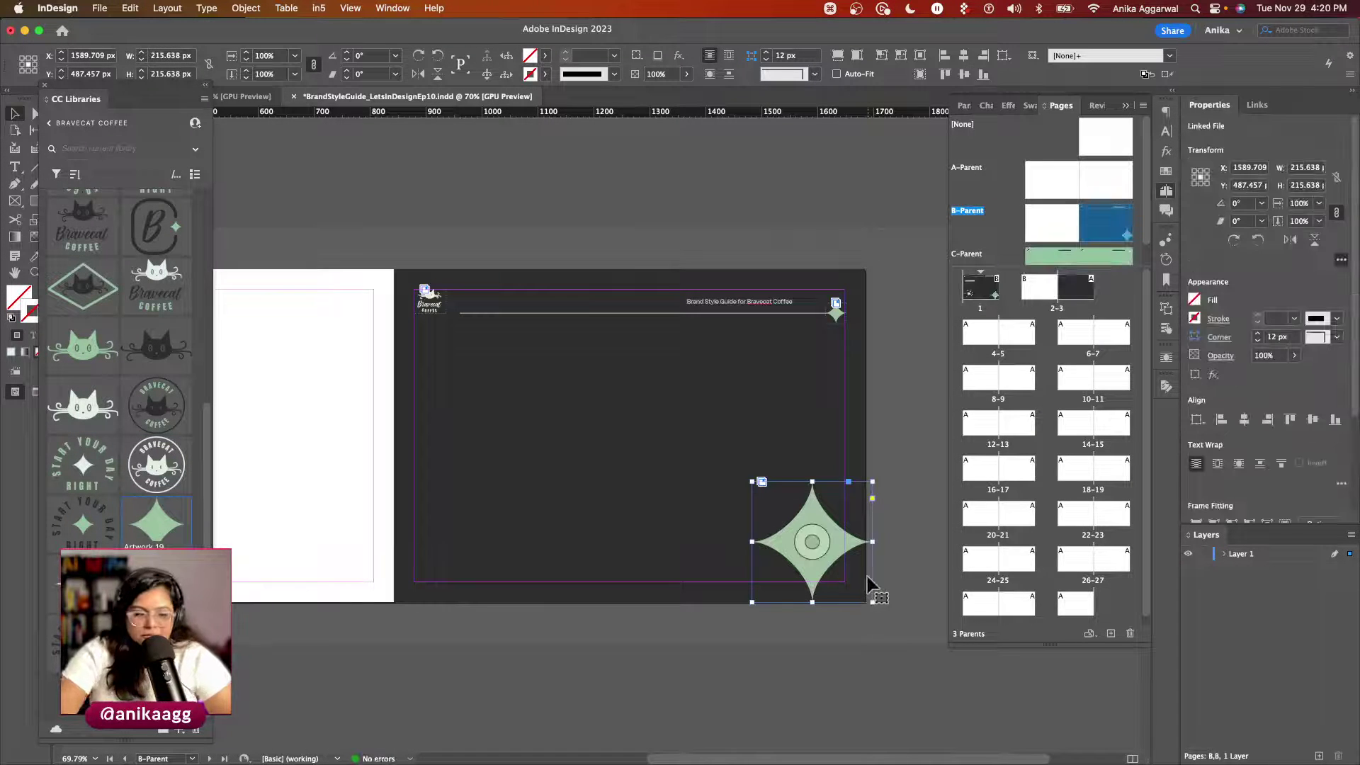
scroll(863, 582, "up", 4)
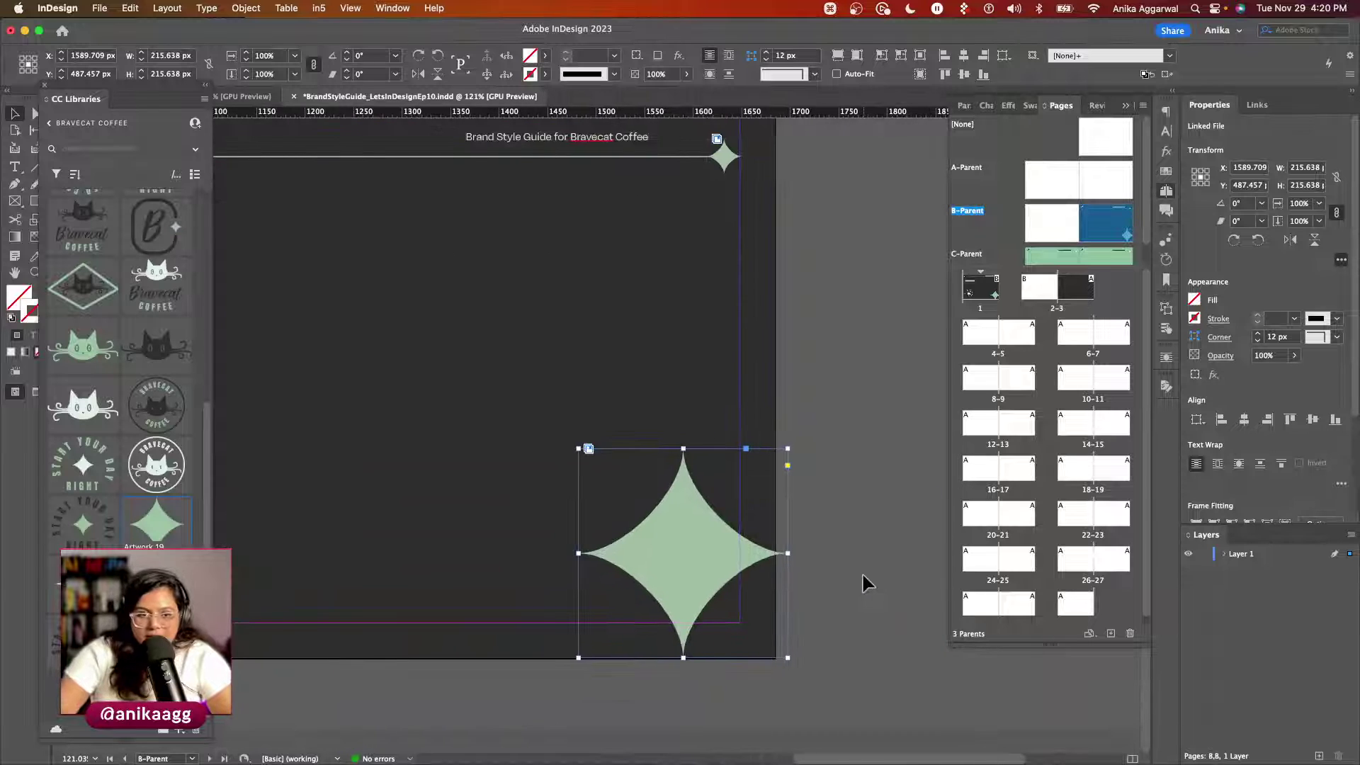
left_click_drag(736, 563, 776, 608)
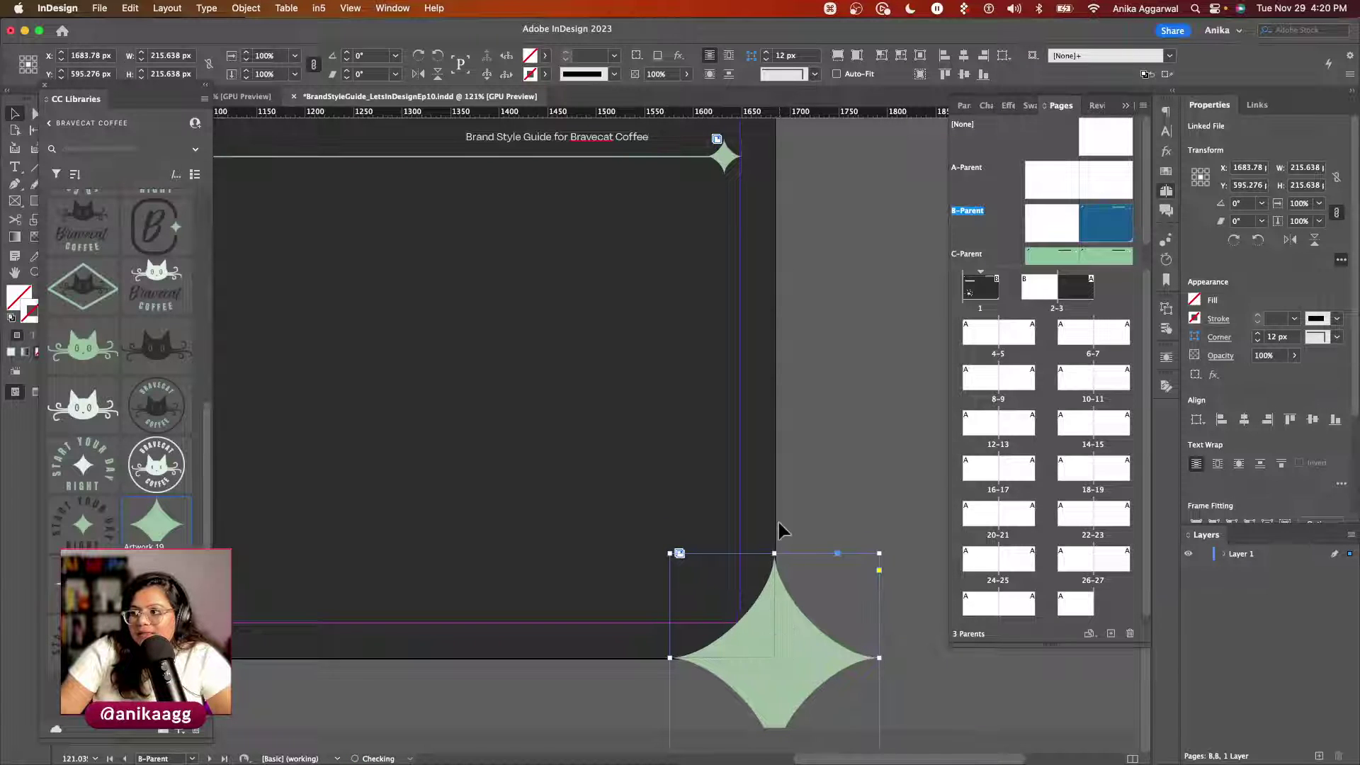
Step: Preview the B-Parent spread without frames and guides, examining how the green star is cropped at the right page's lower corner
left_click(784, 512)
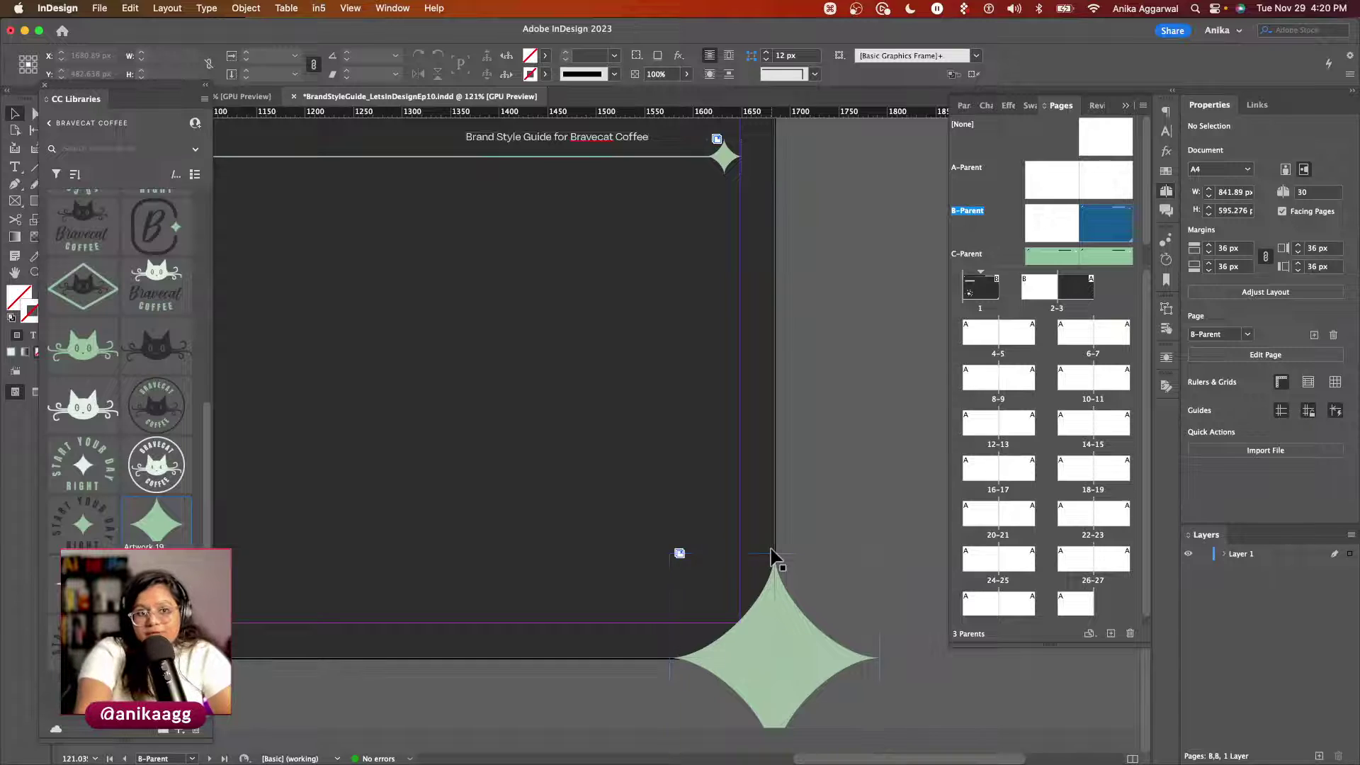
scroll(779, 556, "up", 5)
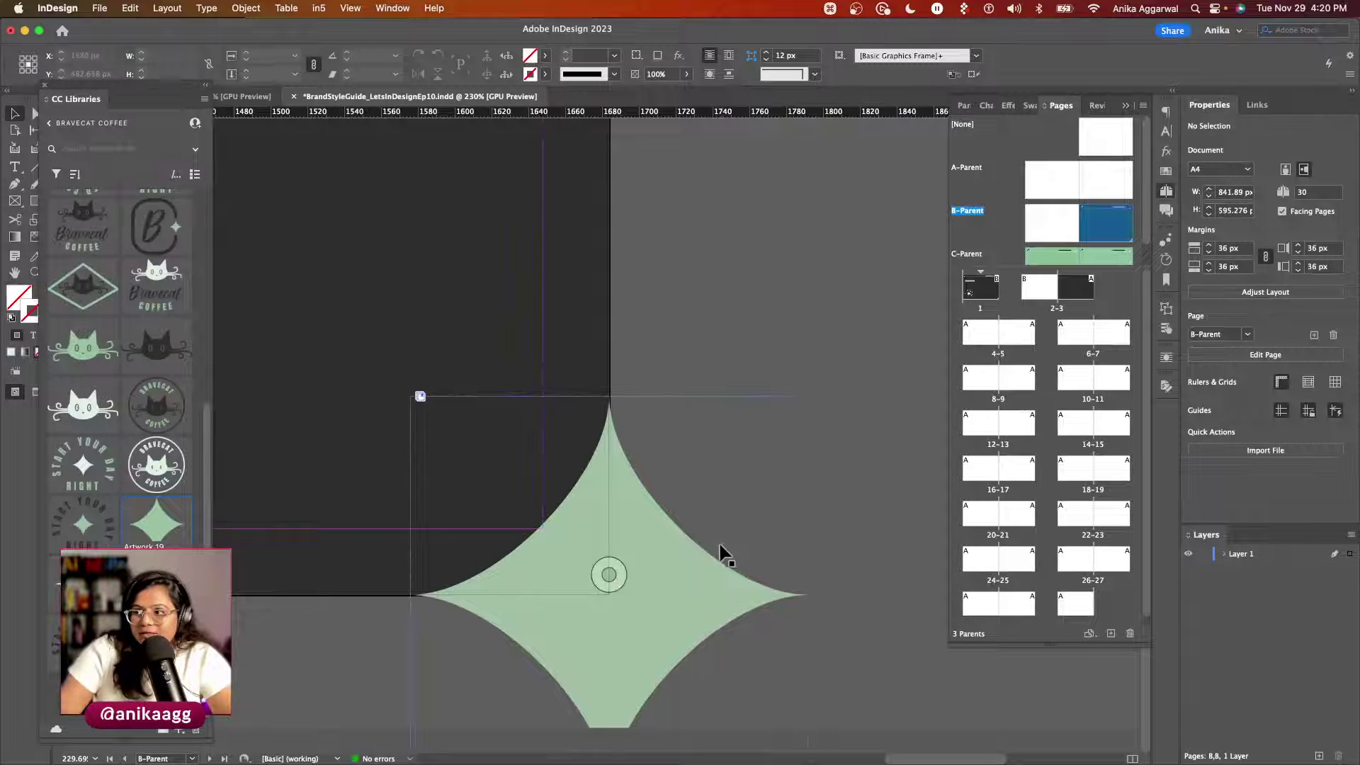
left_click_drag(671, 533, 675, 542)
left_click(623, 460)
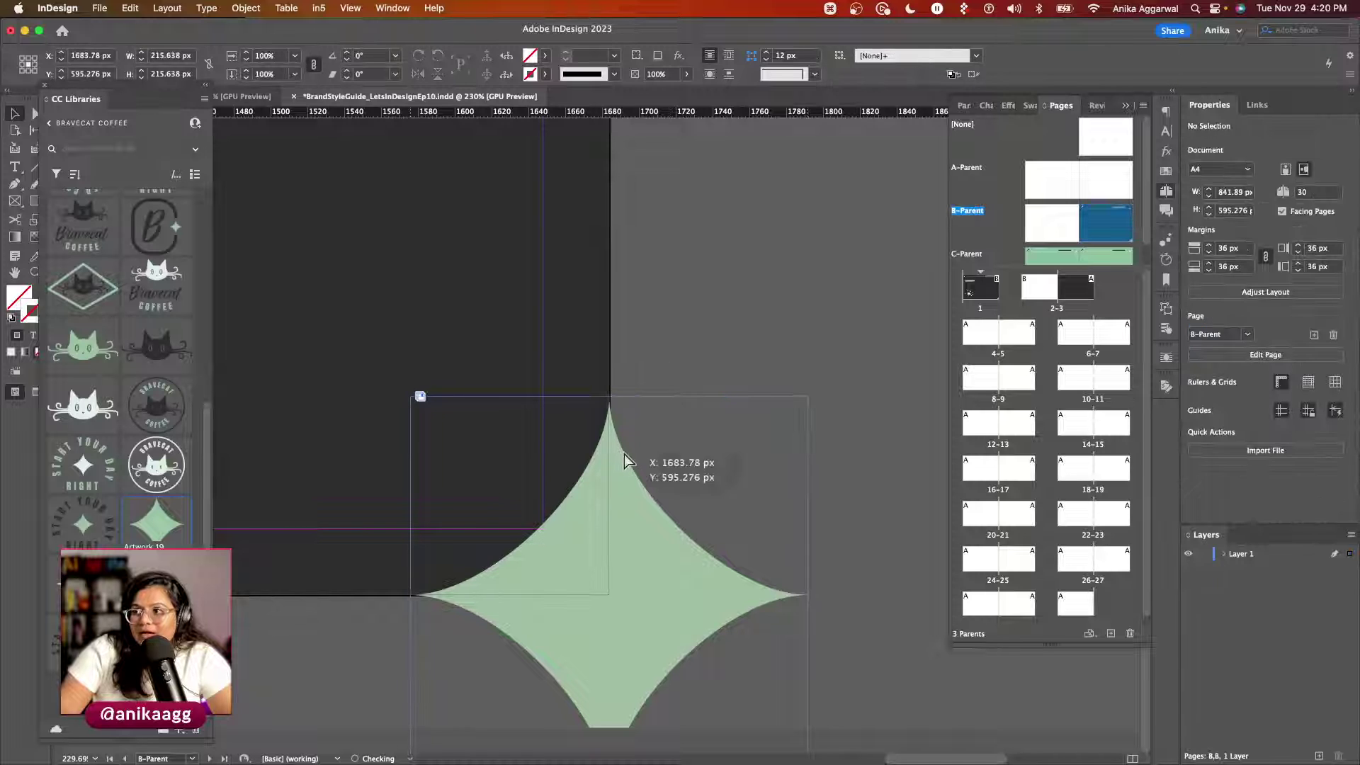
left_click(664, 340)
key("w")
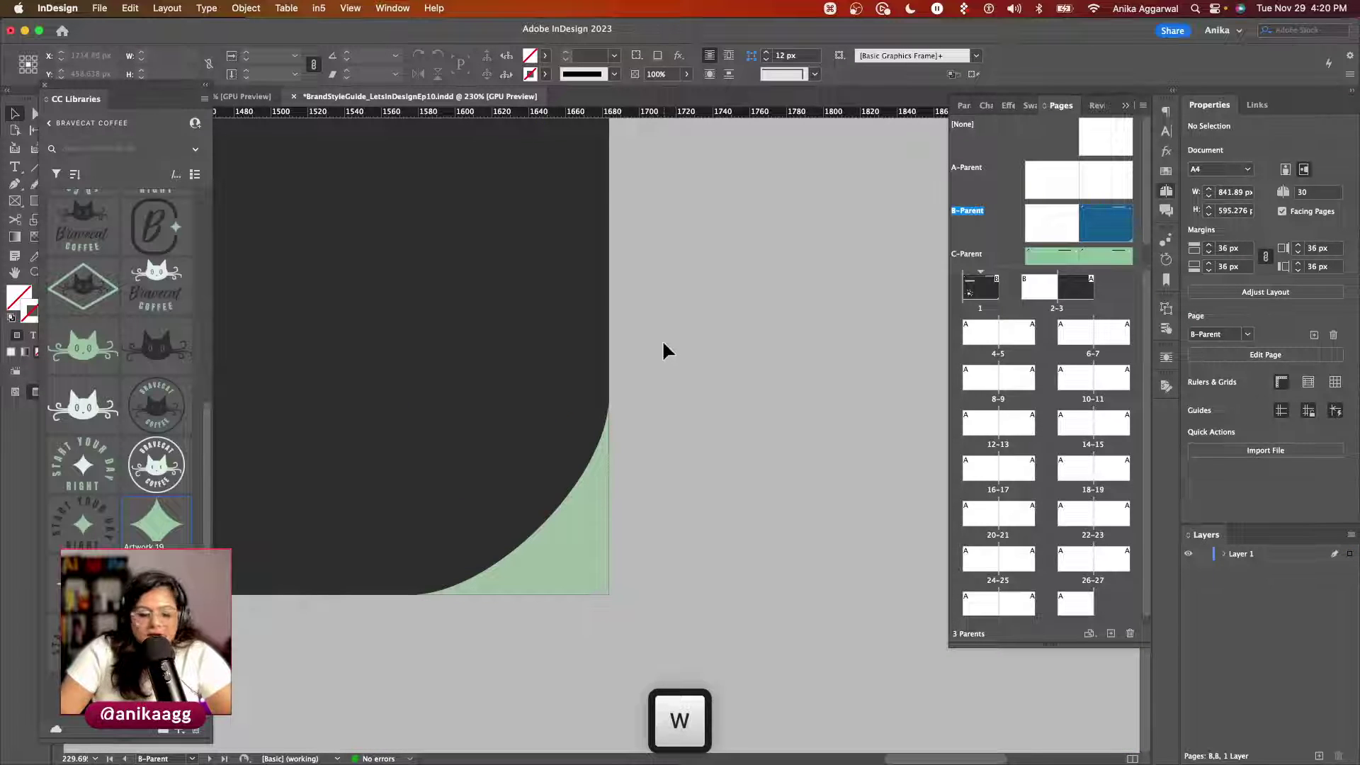
scroll(663, 344, "down", 5)
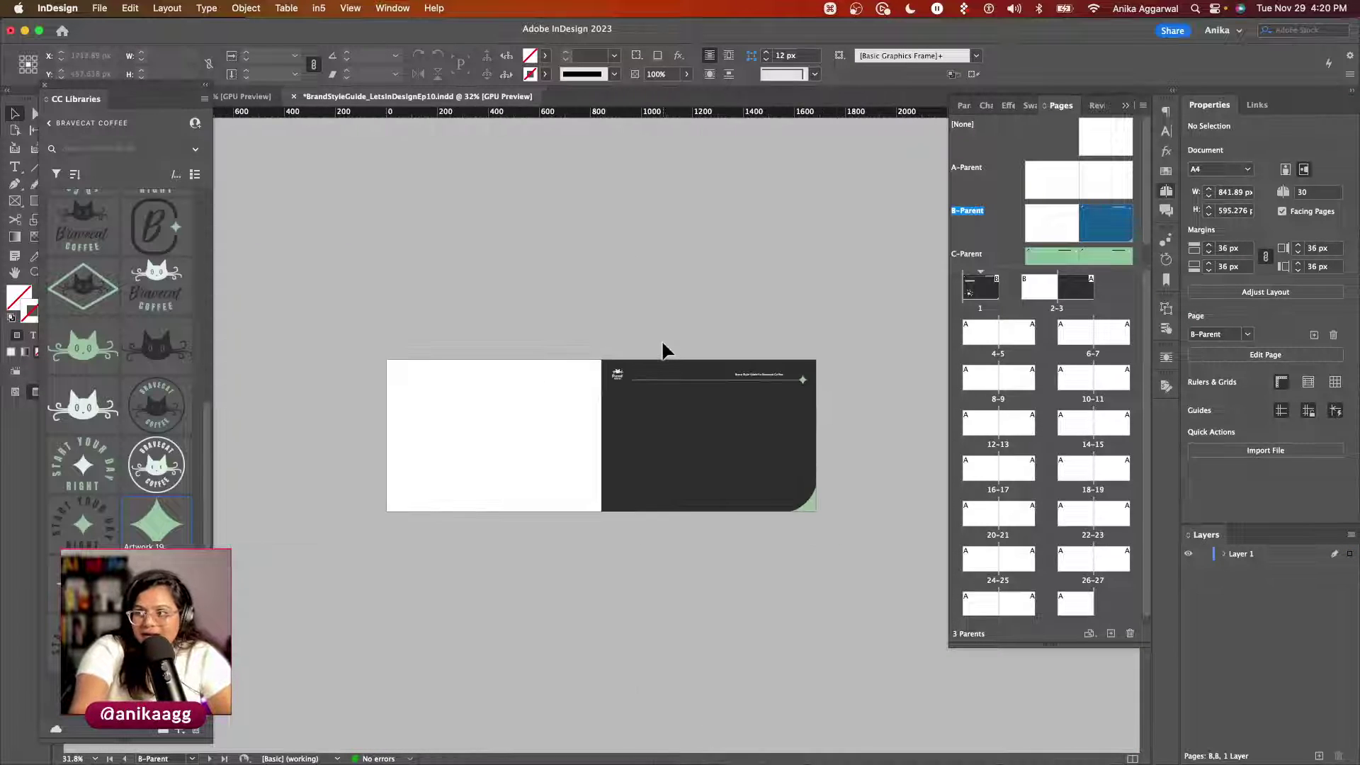
scroll(676, 344, "right", 3)
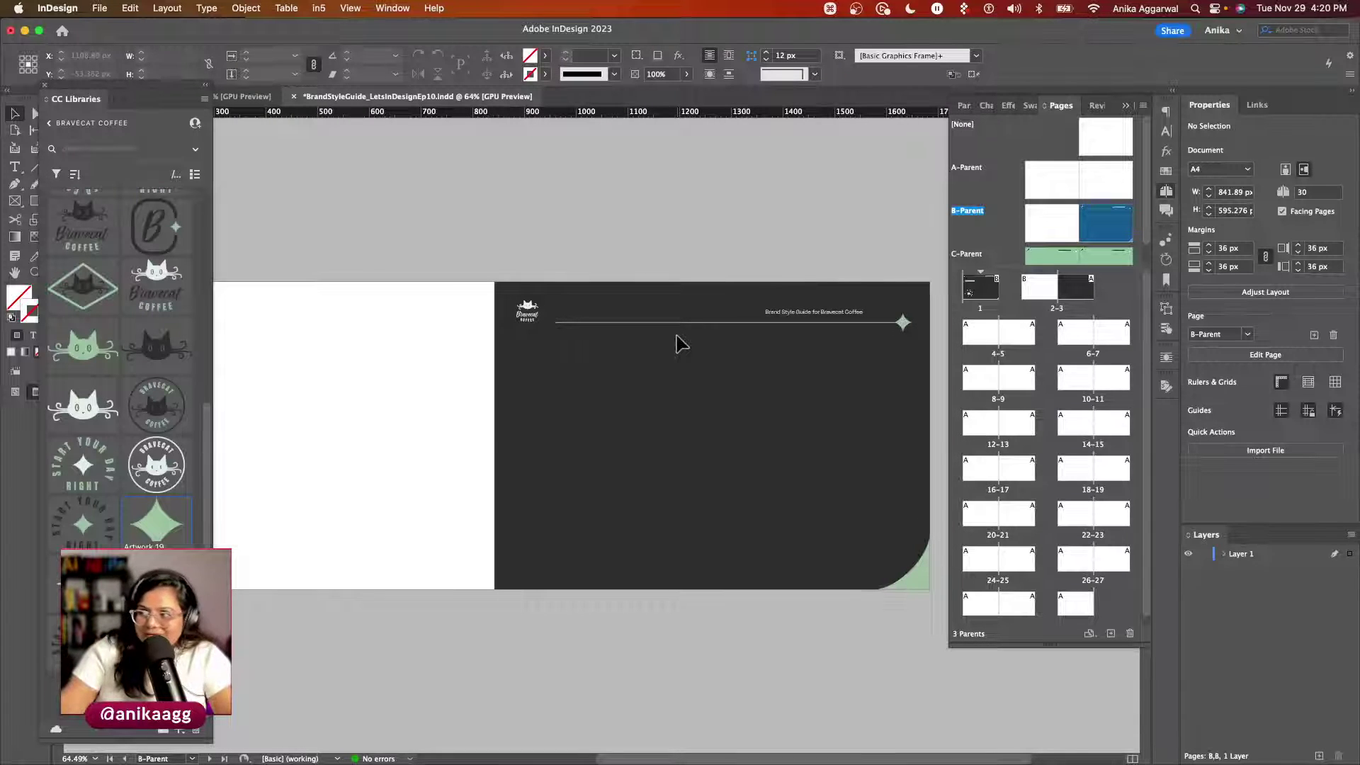
Step: Open cover page 1 and examine its layout with the green star corner alongside the spread below it
left_click(985, 290)
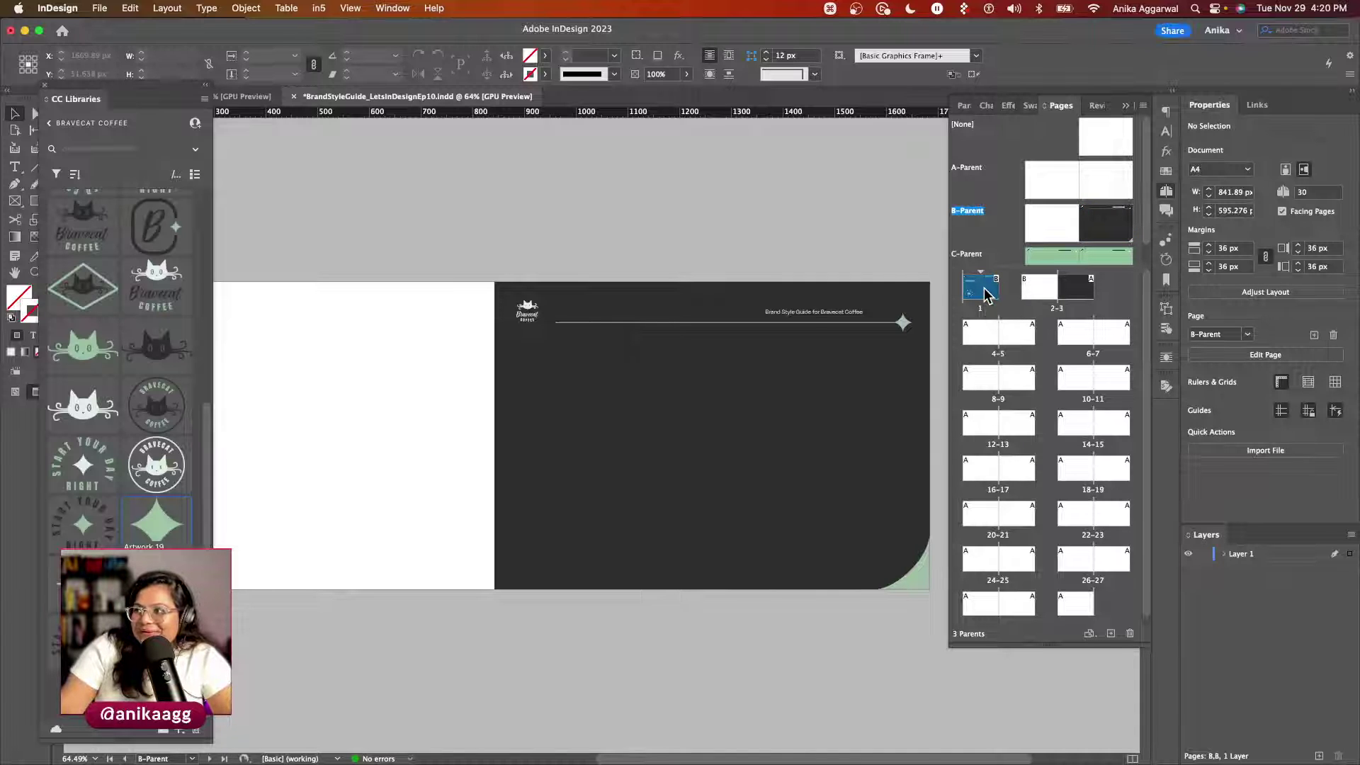
double_click(992, 301)
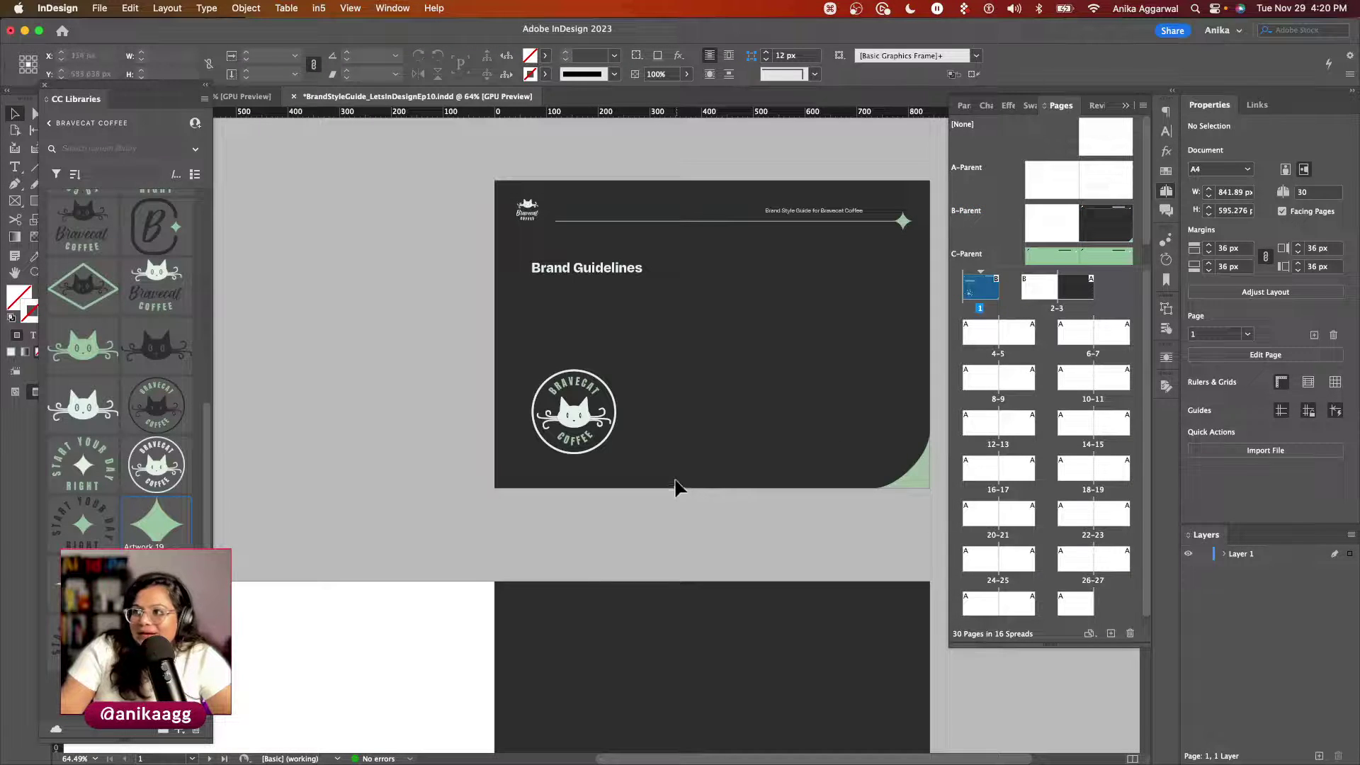
scroll(657, 489, "up", 5)
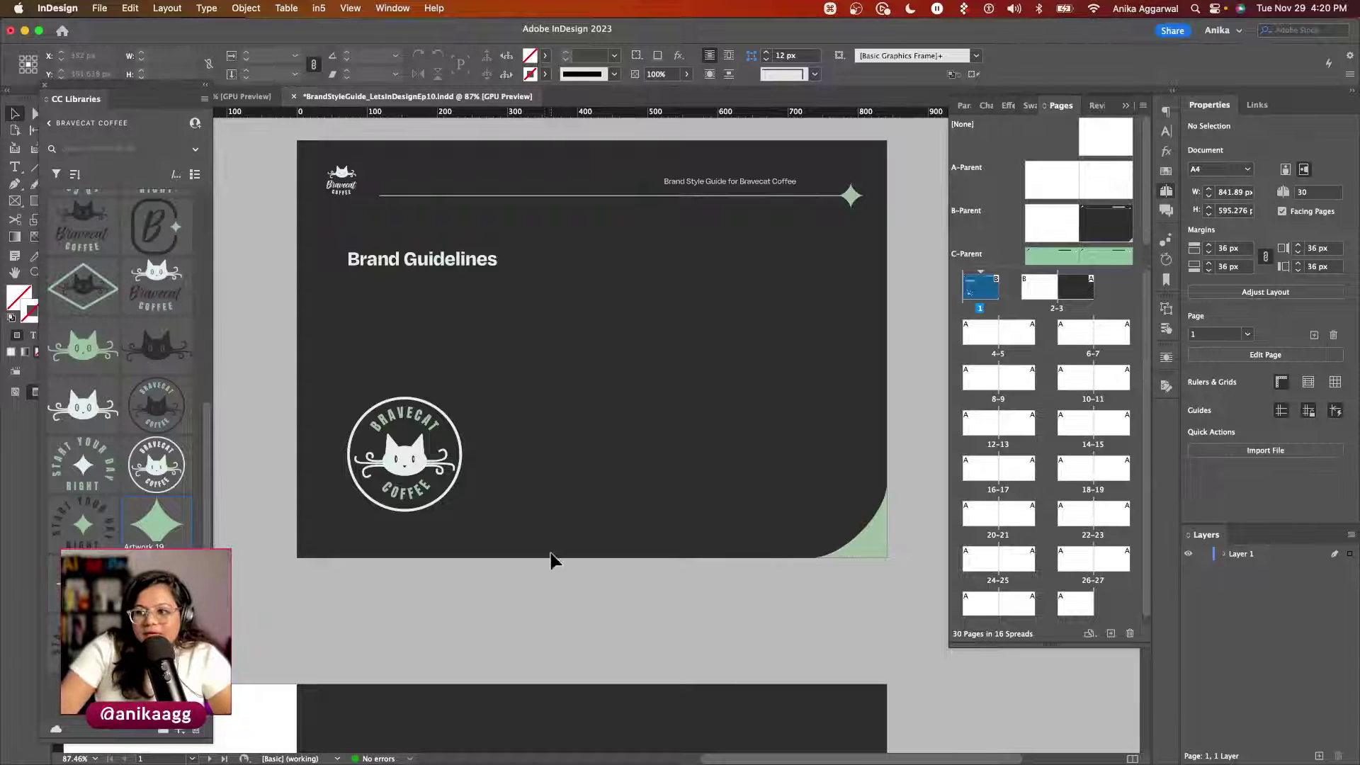
scroll(533, 602, "down", 4)
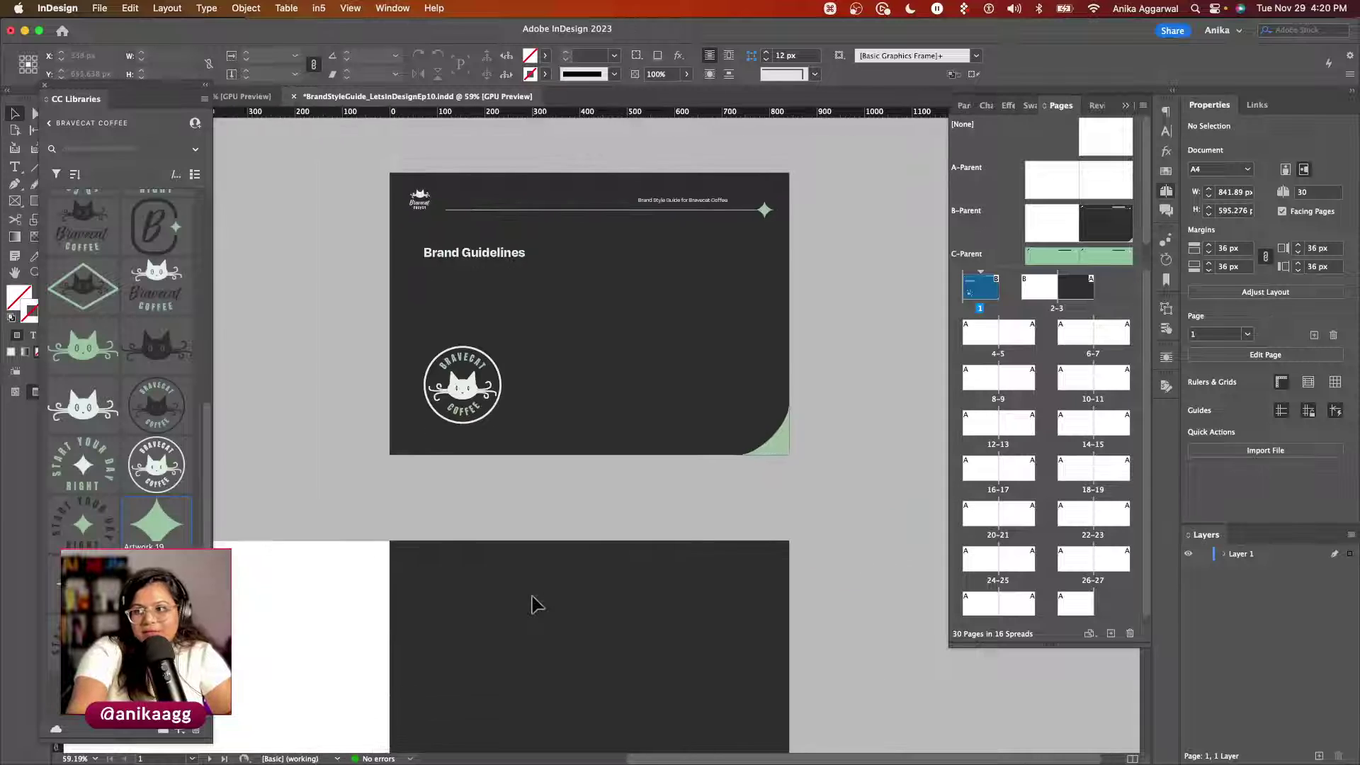
scroll(536, 604, "left", 3)
scroll(537, 605, "down", 3)
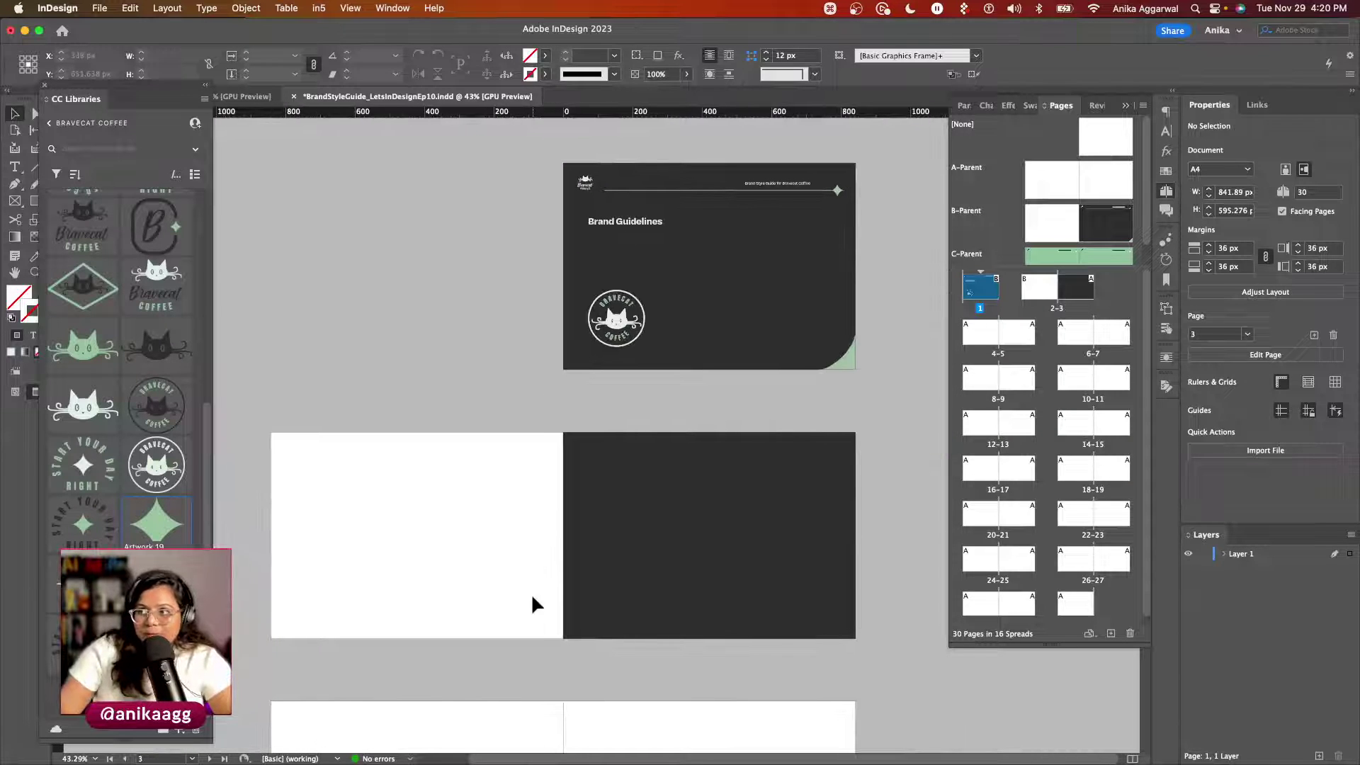
Step: Copy the "Brand Guidelines" heading from page 1 and create a new two-page A4 parent spread with prefix D, based on no other parent
left_click(615, 222)
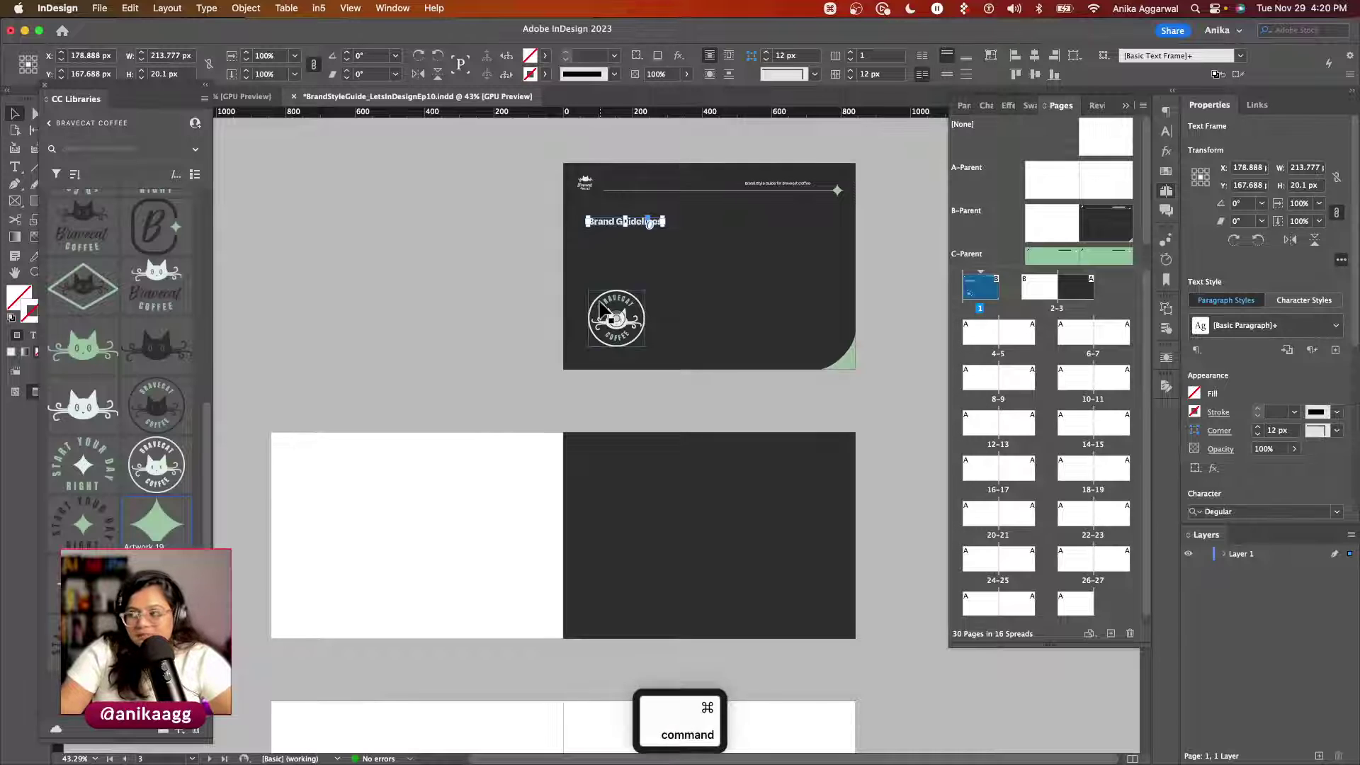
key("super+c")
scroll(1061, 252, "down", 1)
right_click(1061, 251)
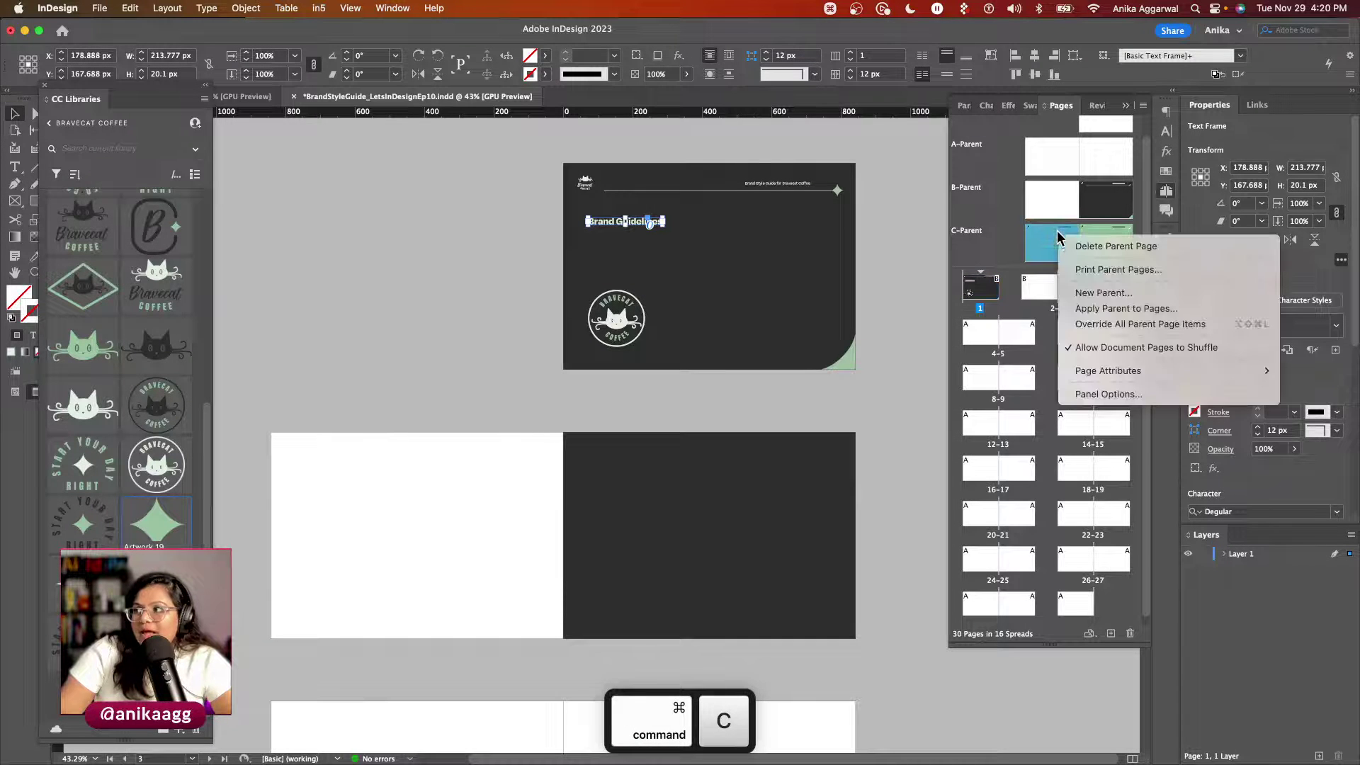
left_click(1084, 291)
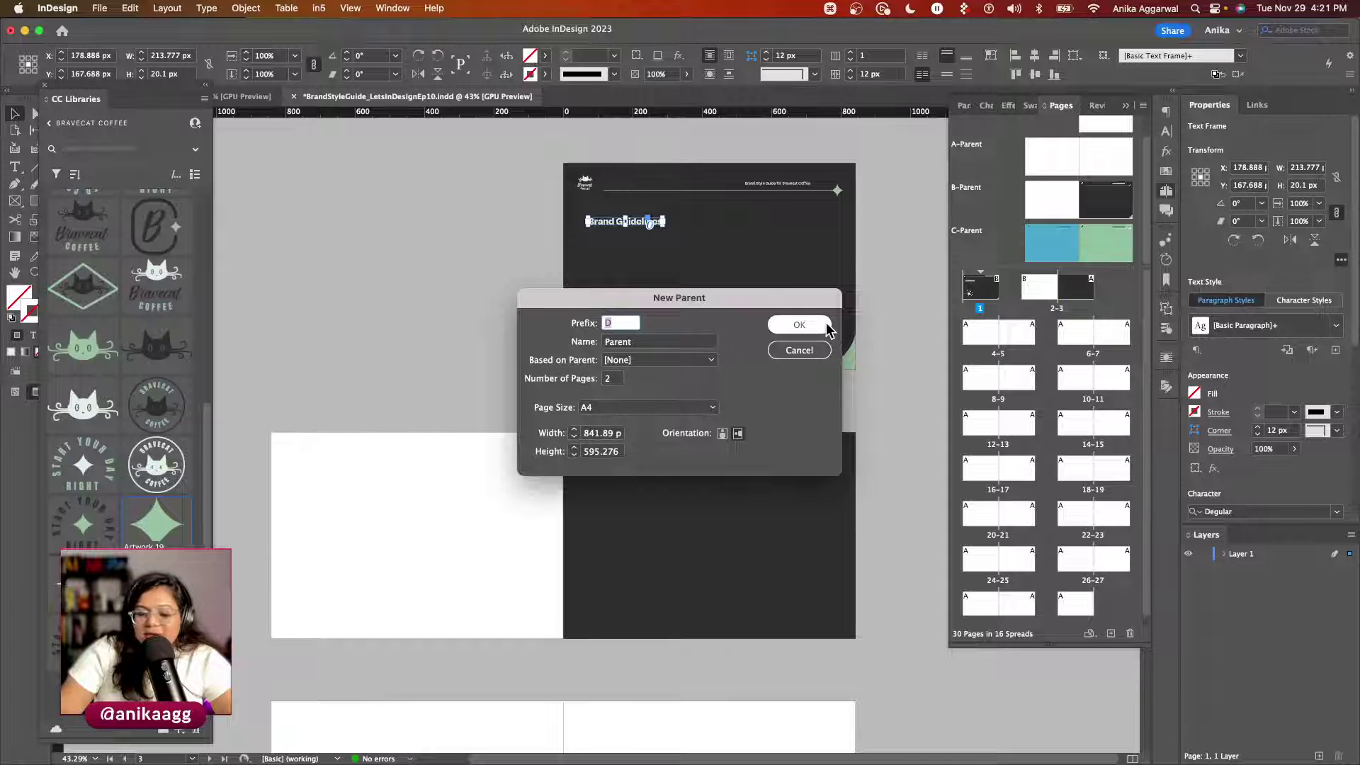
left_click(800, 324)
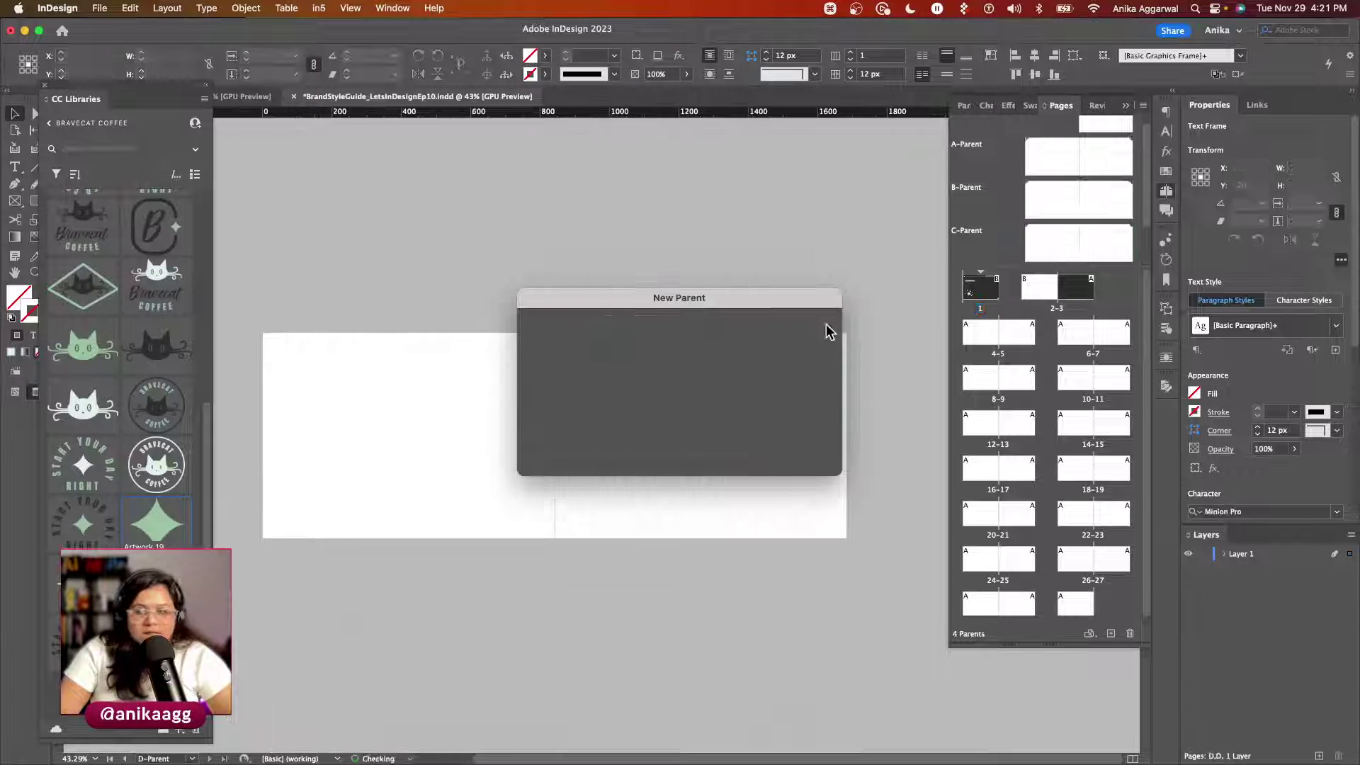
key("super+v")
left_click_drag(607, 441, 421, 388)
key("super+z")
key("super+z")
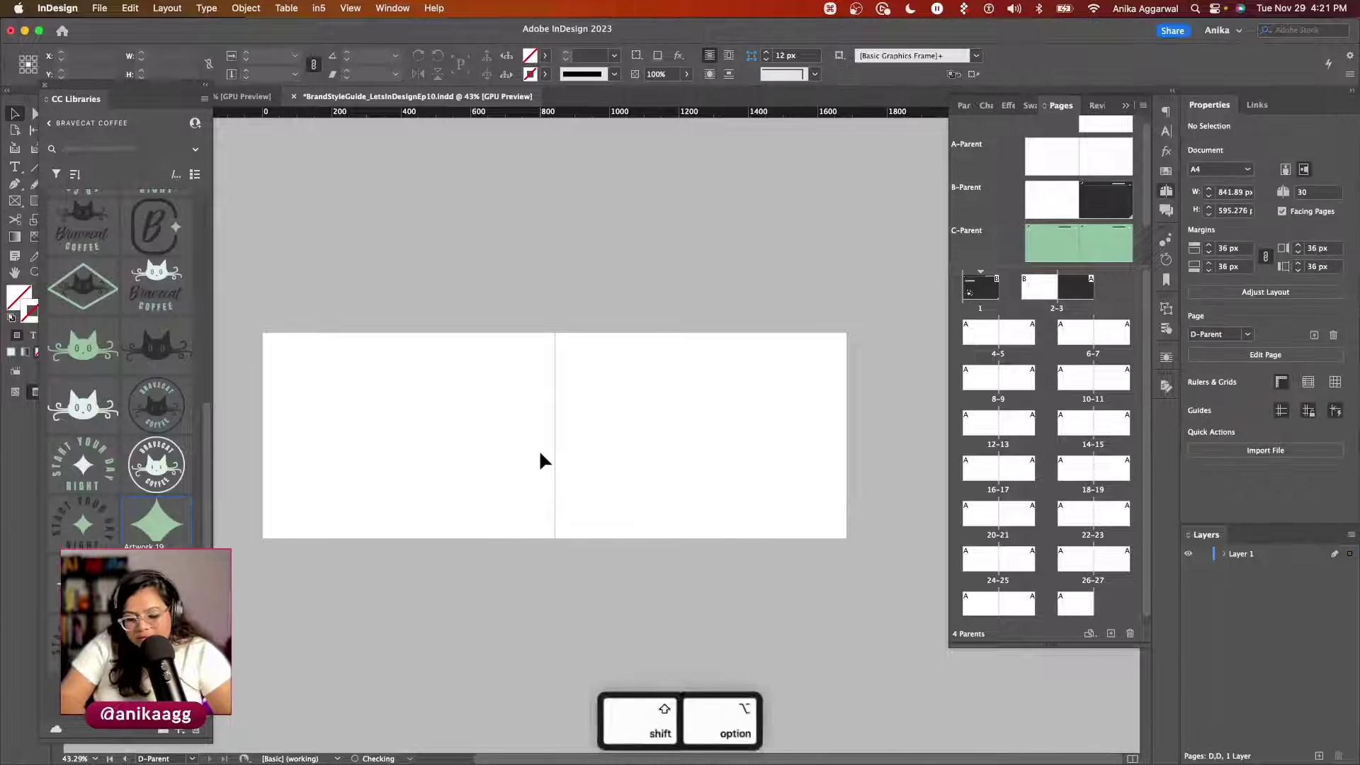
Step: Paste the heading in place on D-Parent's right page and recolour its text with the library's dark #2D2D2D swatch
key("super+alt+shift+v")
scroll(540, 461, "up", 5)
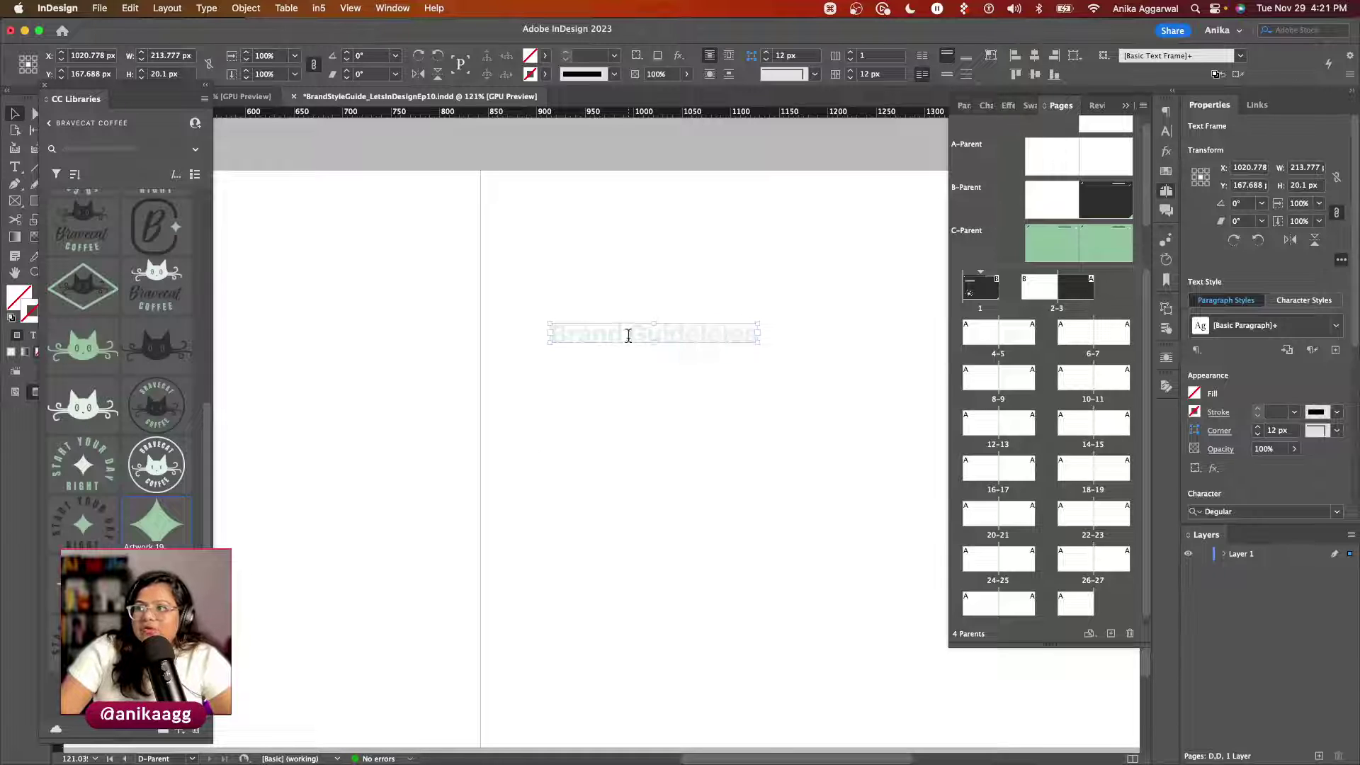
triple_click(629, 334)
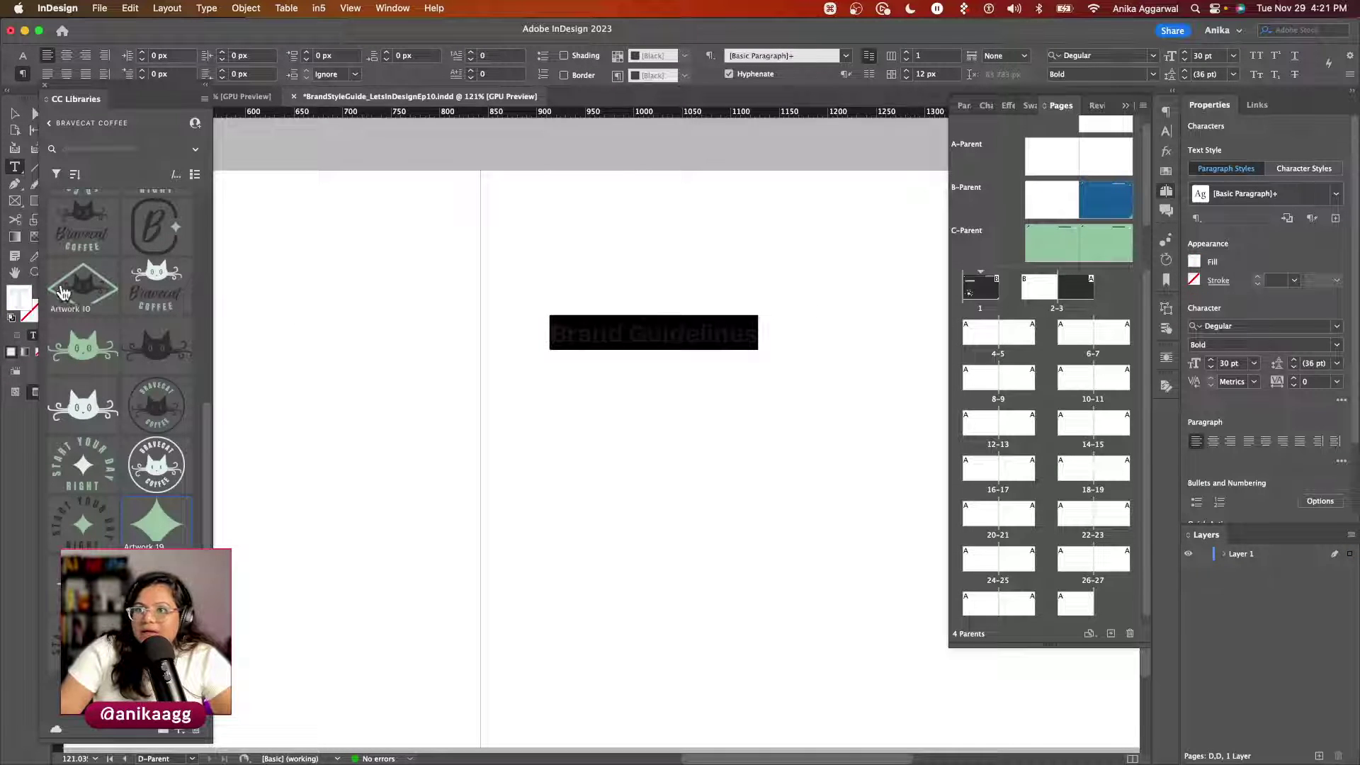
scroll(73, 294, "up", 5)
left_click(83, 331)
key("Escape")
left_click(691, 448)
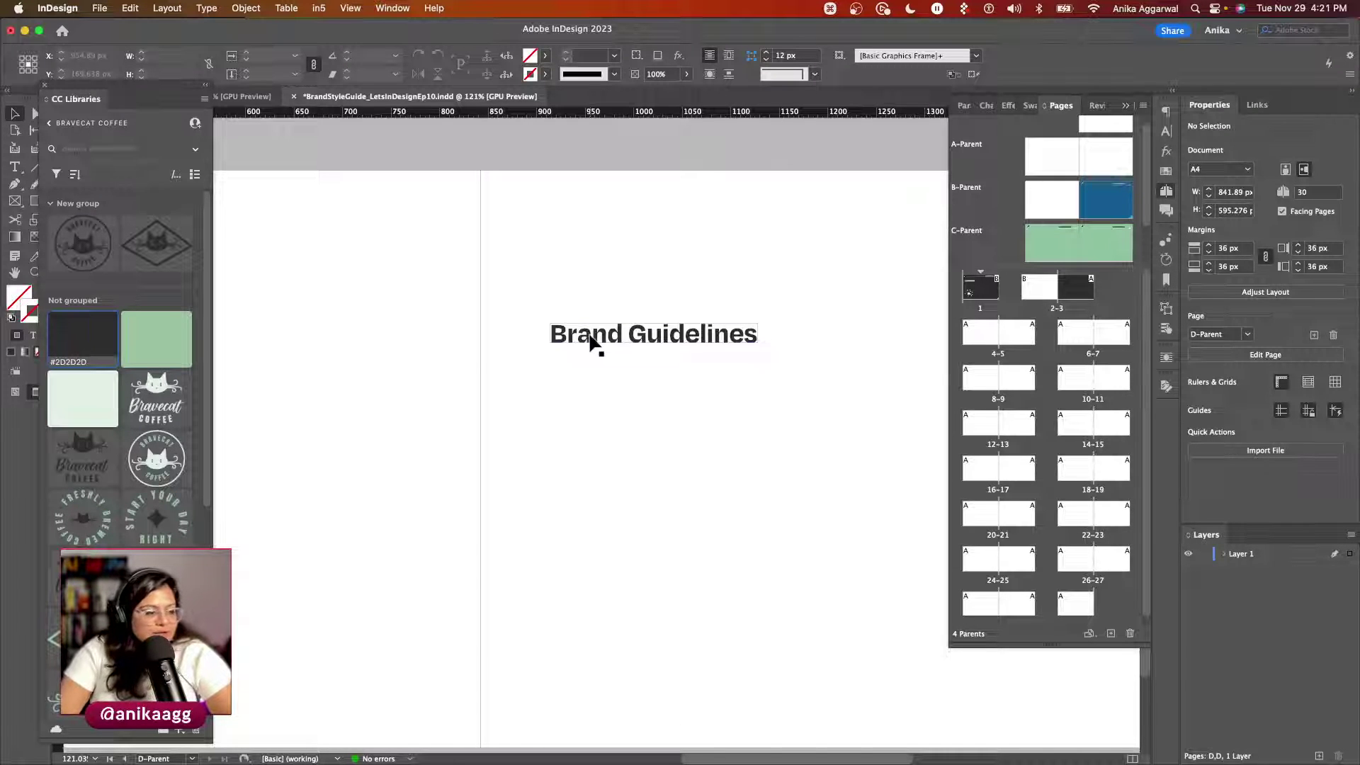
Step: Return to page 1 and examine the cover's heading and badge placement together with the spread of pages 2-3
left_click(990, 294)
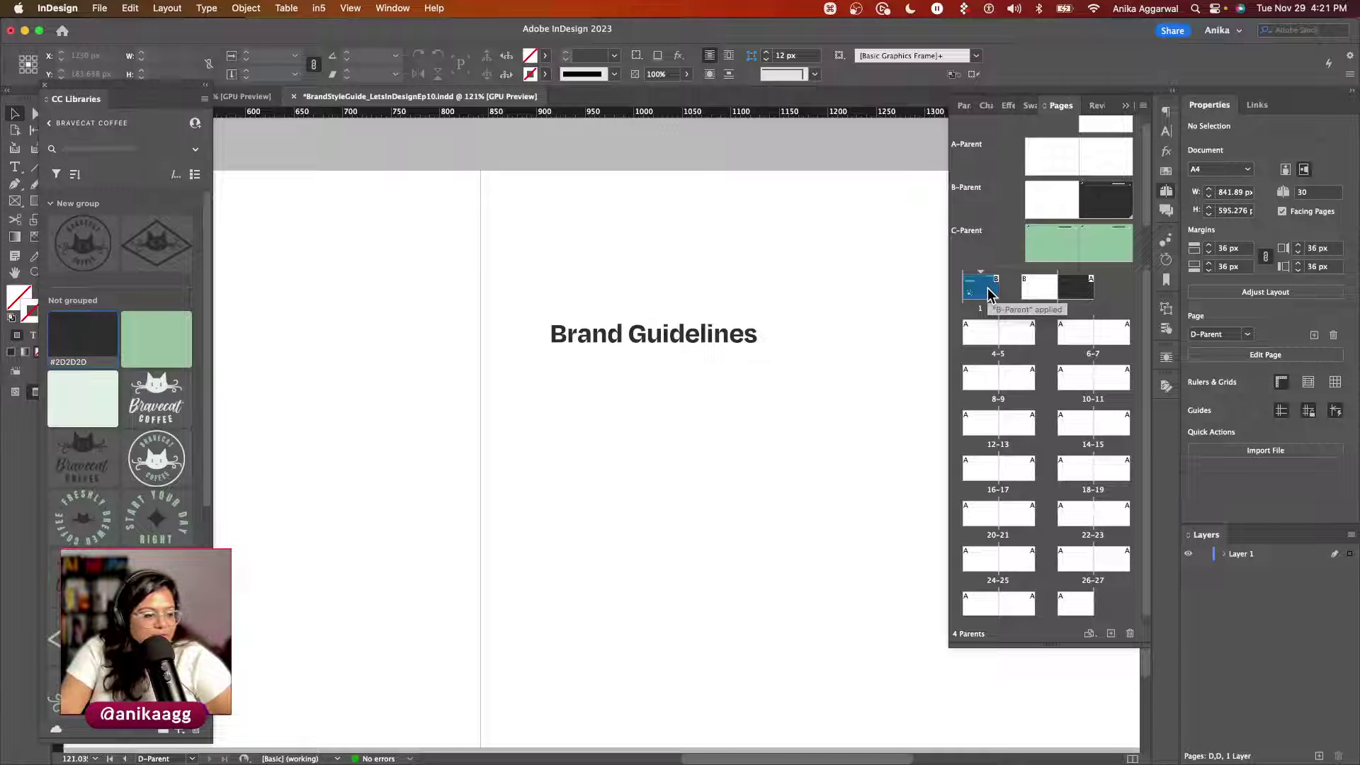
double_click(990, 294)
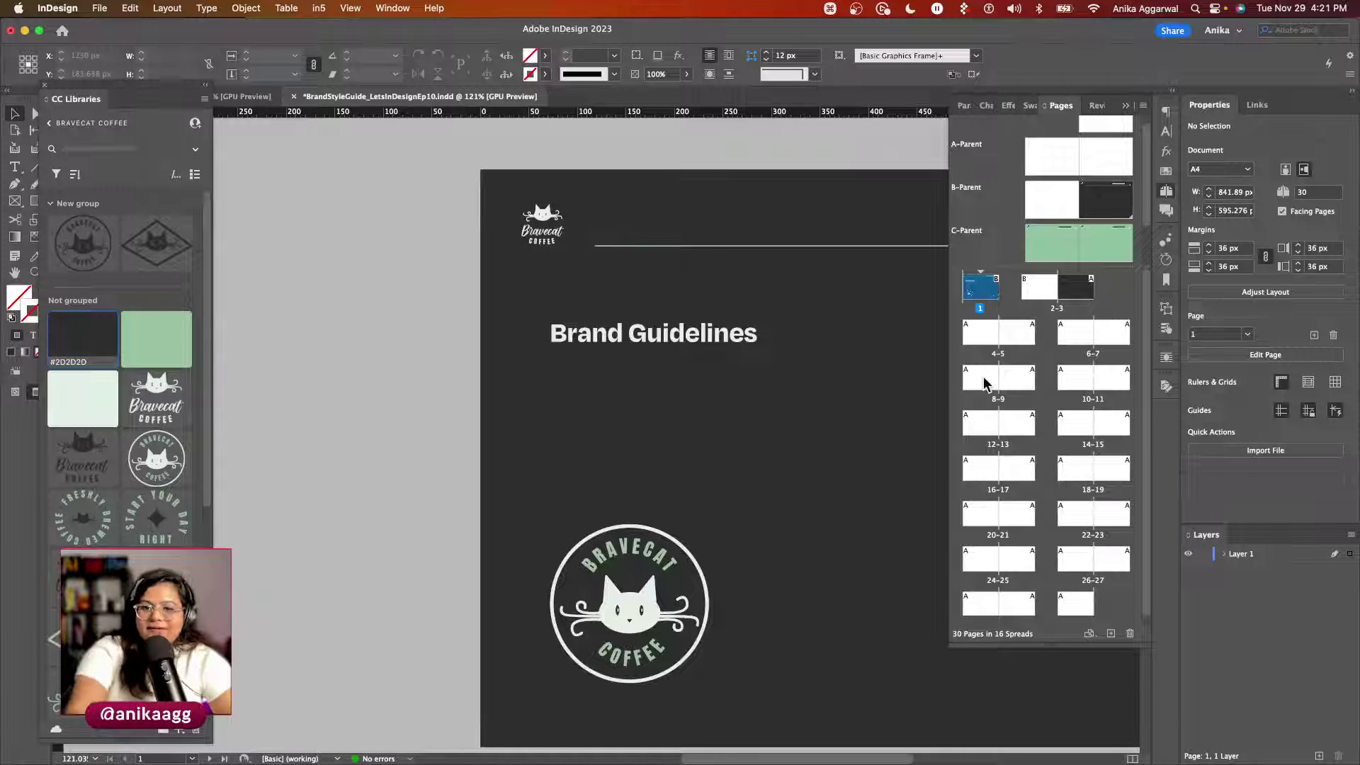
scroll(630, 399, "down", 3)
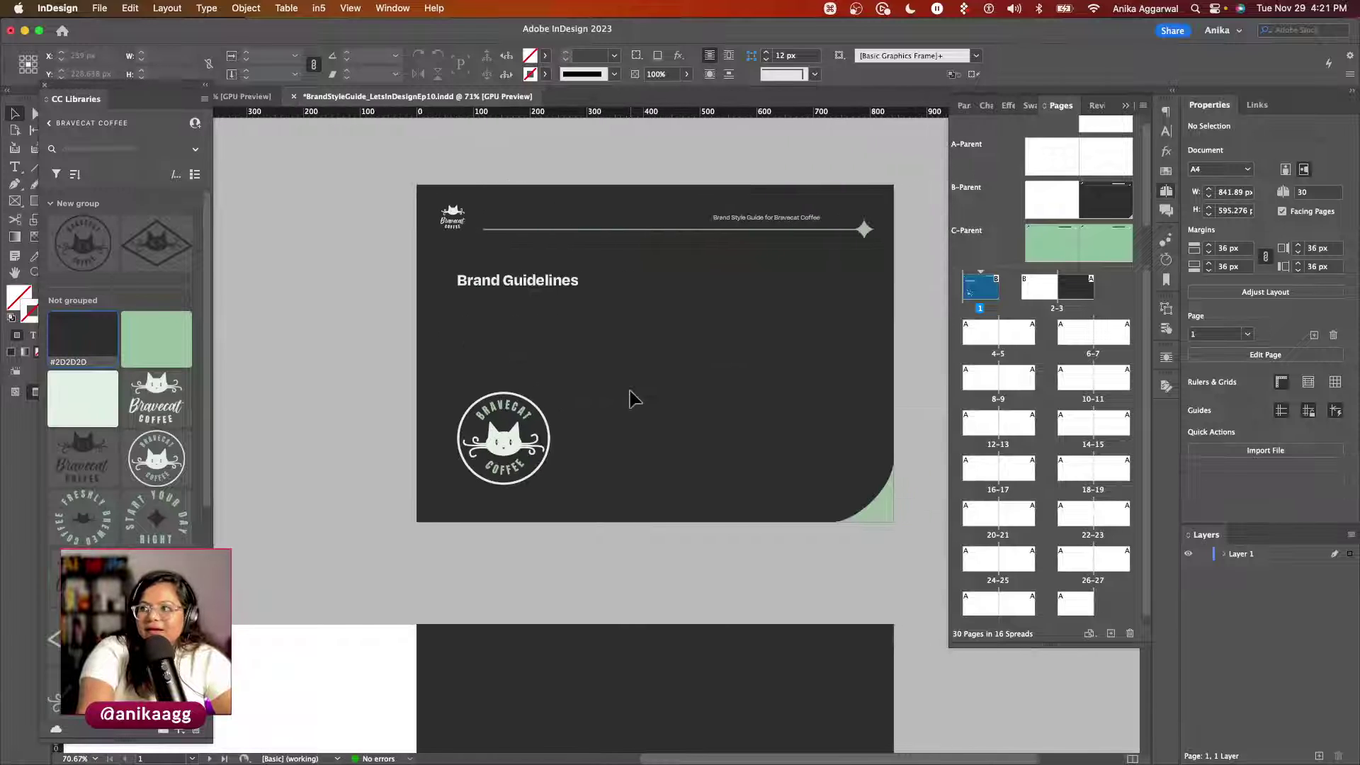
scroll(629, 399, "right", 1)
scroll(630, 399, "up", 2)
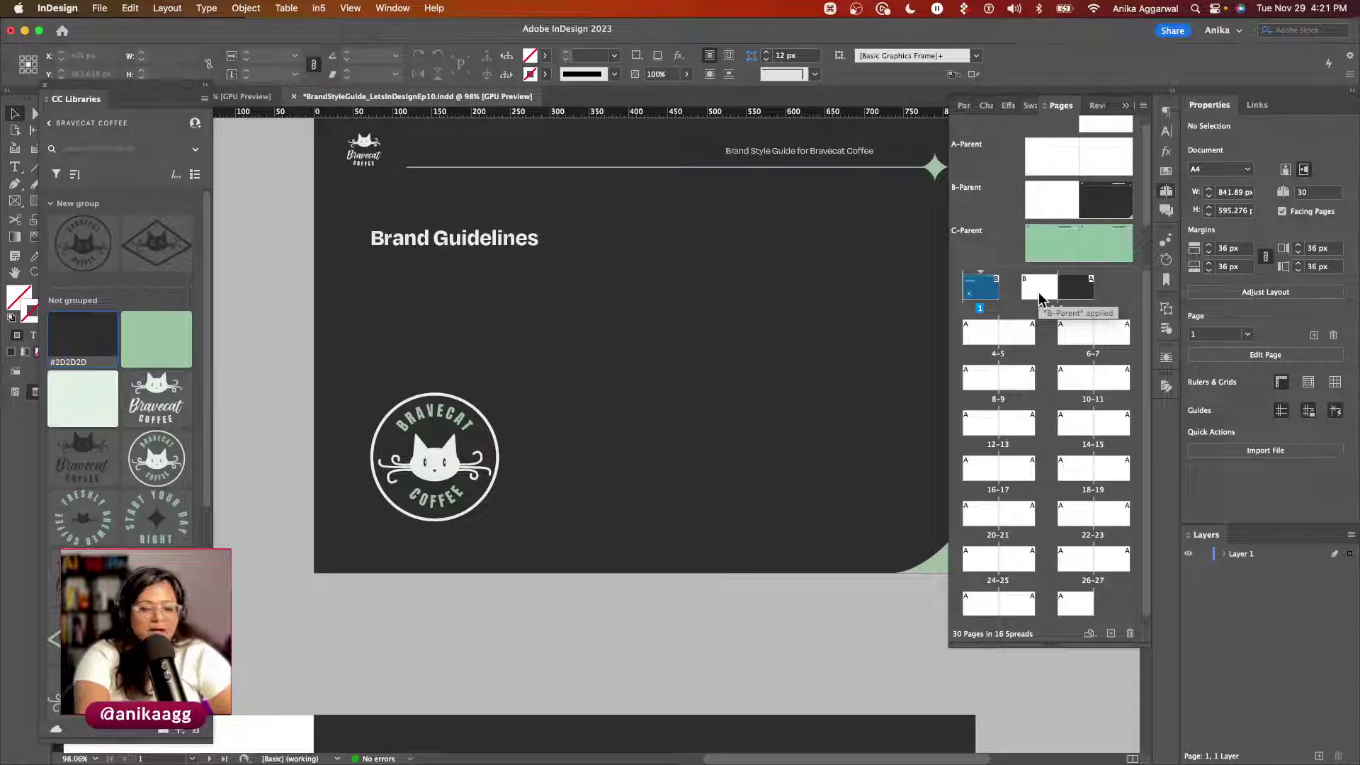
left_click(1039, 298)
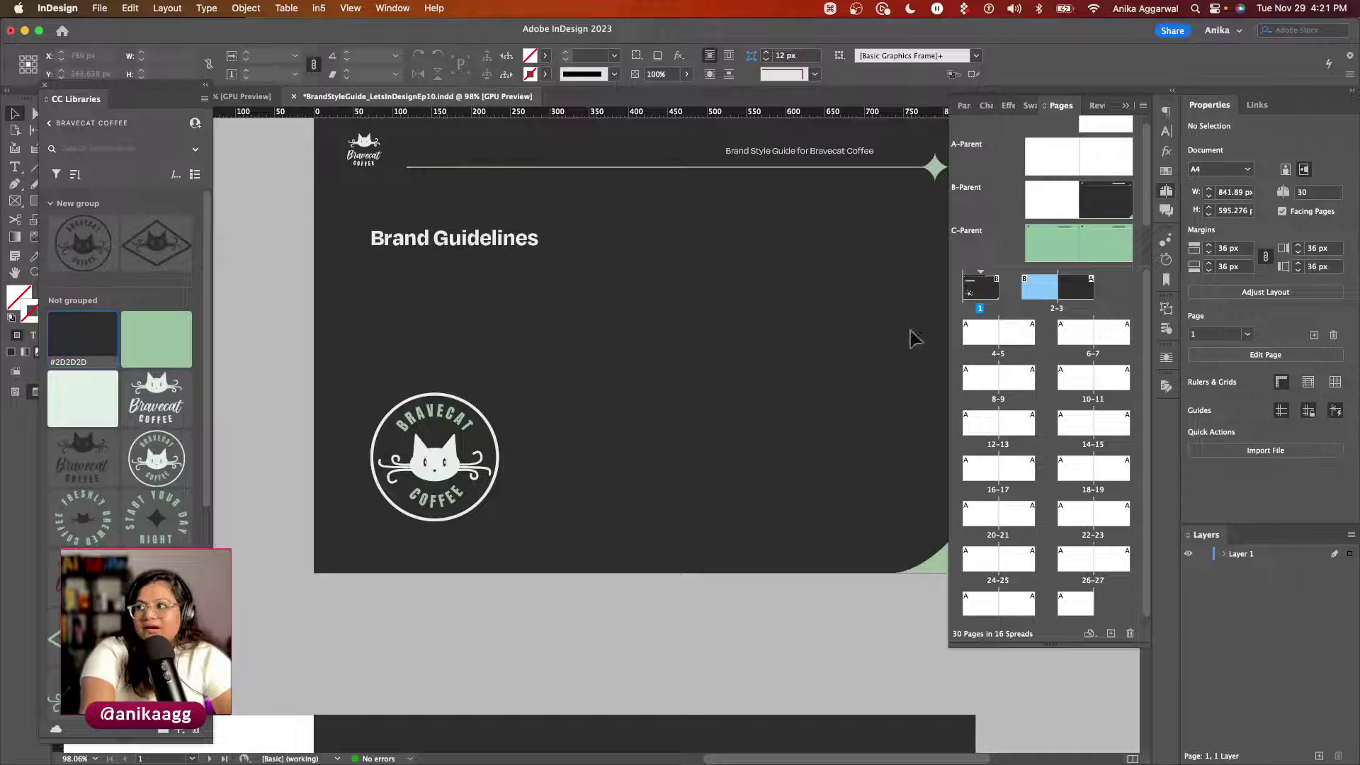
scroll(669, 355, "down", 5)
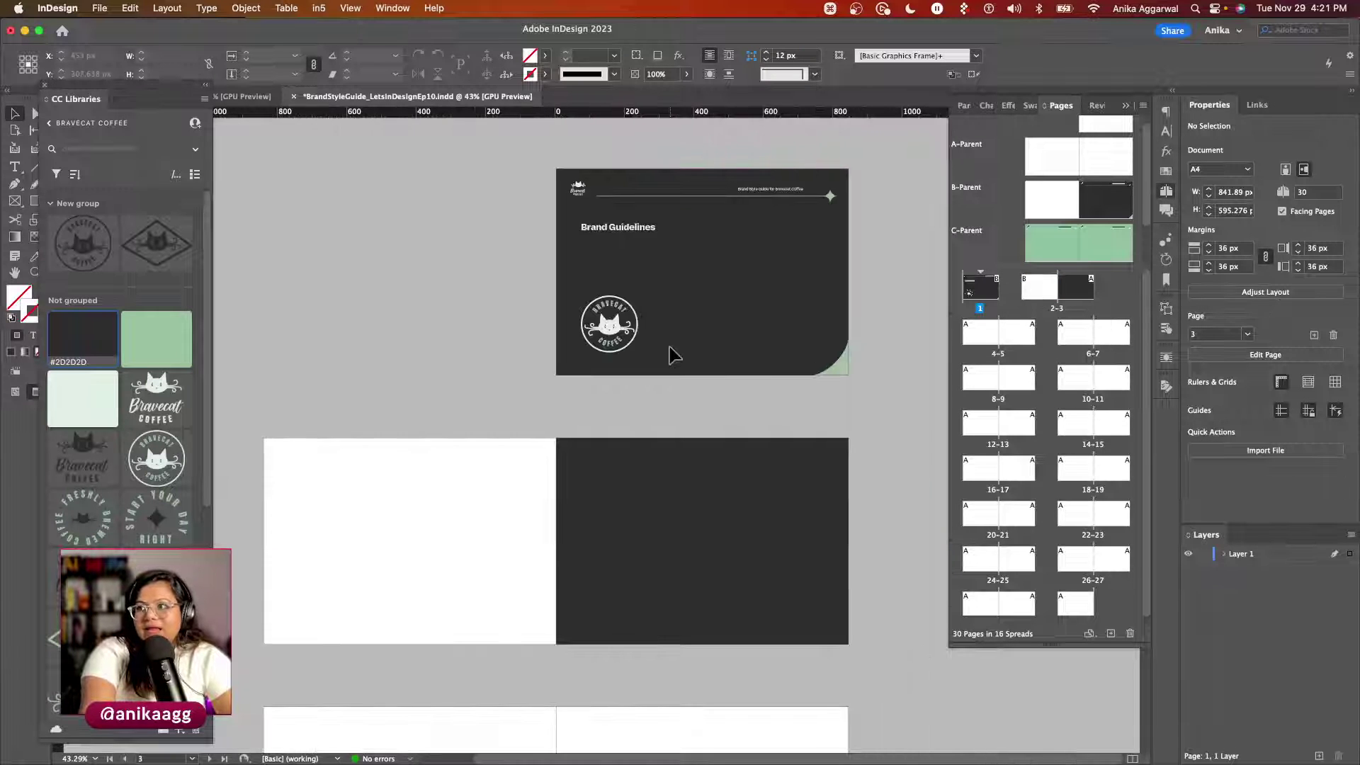
scroll(673, 353, "up", 3)
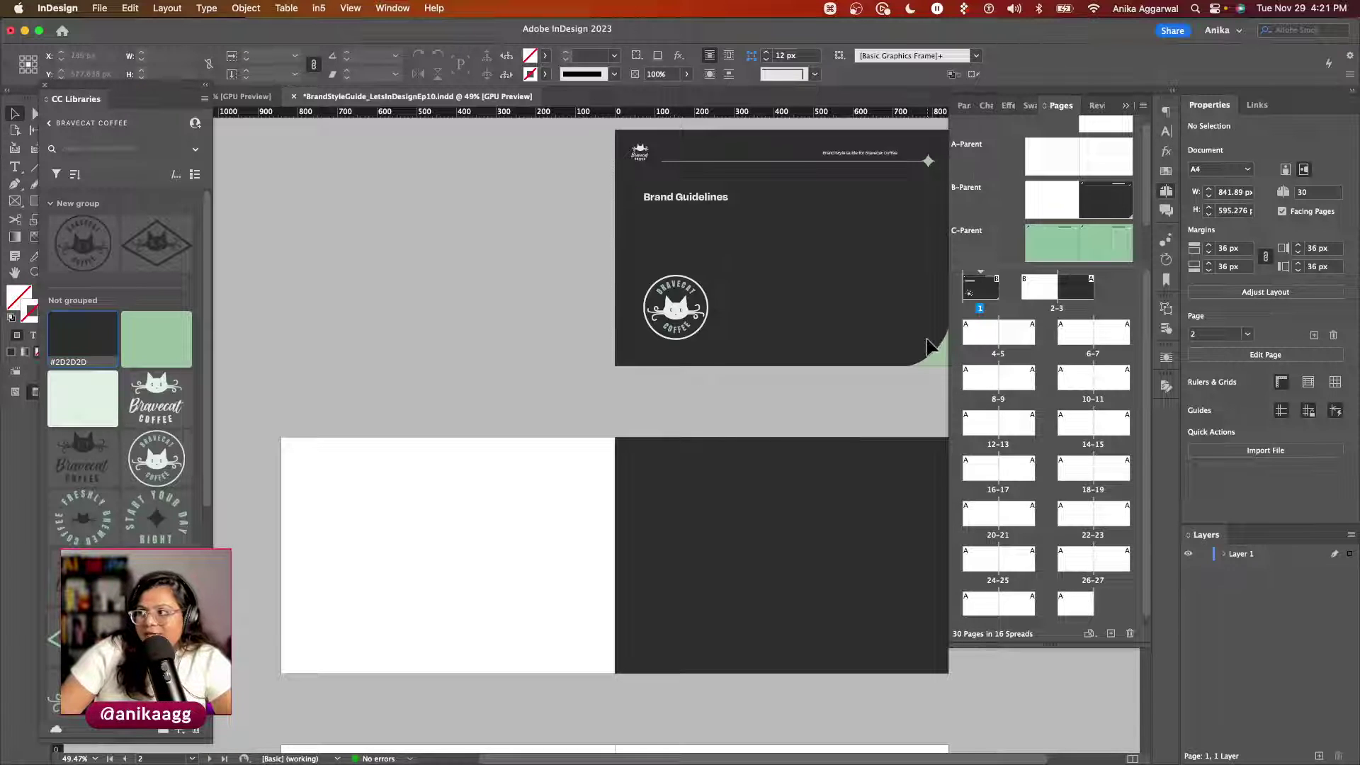
scroll(1063, 228, "down", 1)
Step: Duplicate the "Brand Guidelines" heading on D-Parent's right page, placing the copy 44 px straight below the original
double_click(1088, 241)
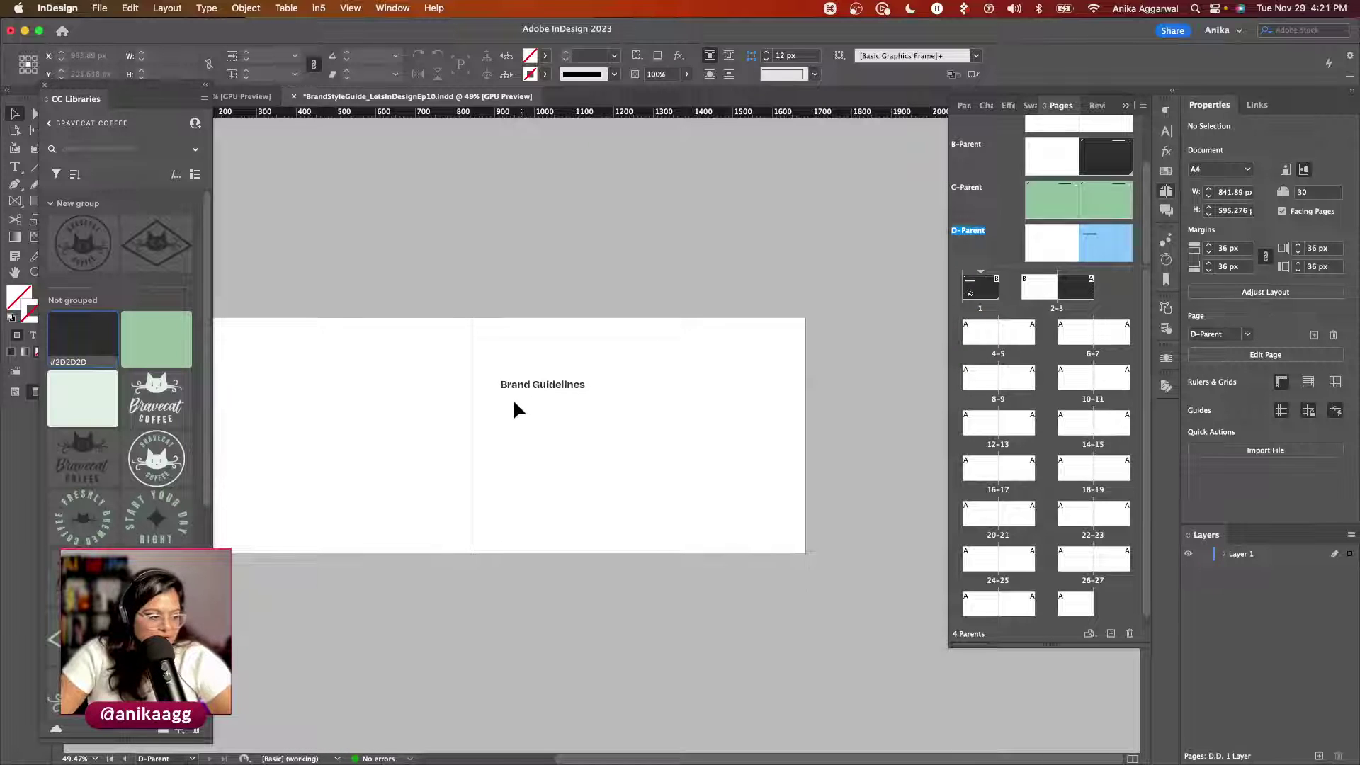
left_click(510, 384)
mouse_move(513, 387)
left_mouse_down()
mouse_move(523, 420)
mouse_move(517, 402)
left_mouse_up()
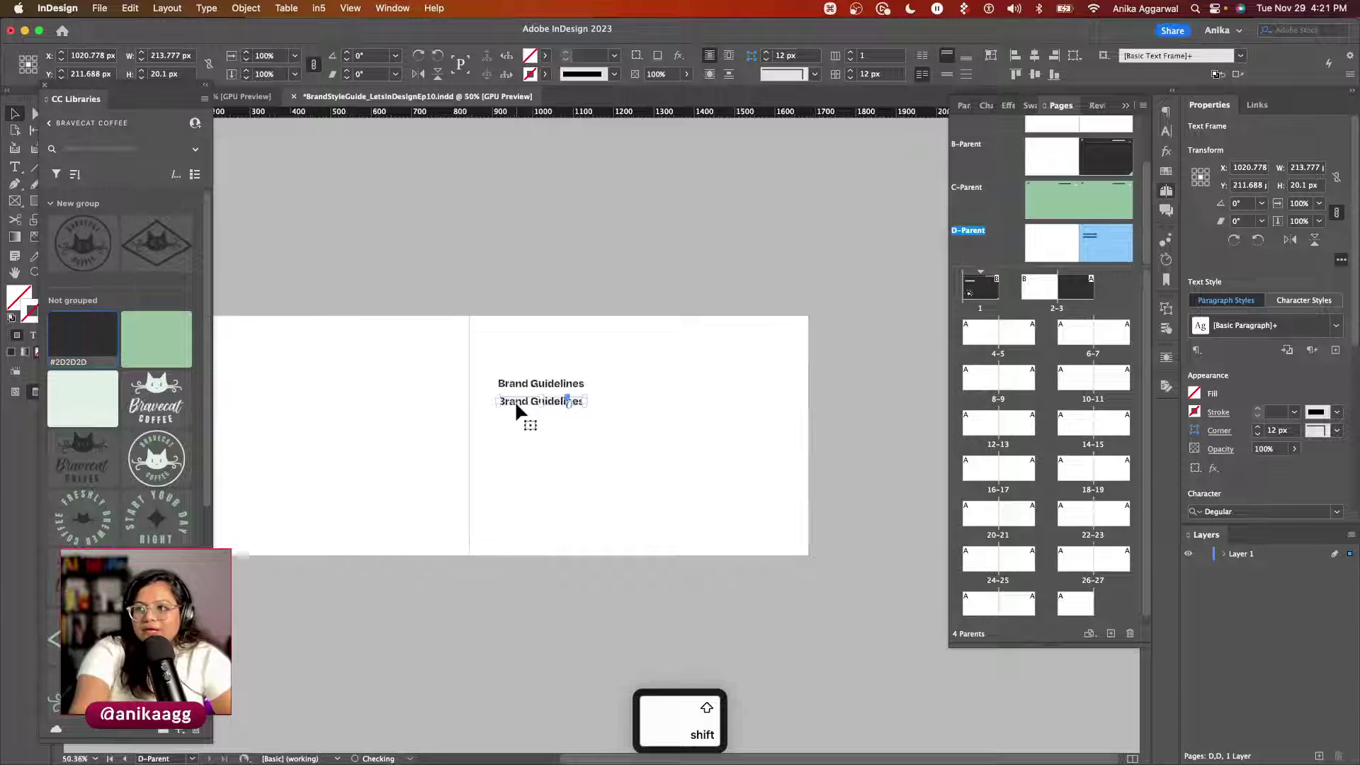
scroll(514, 401, "up", 5)
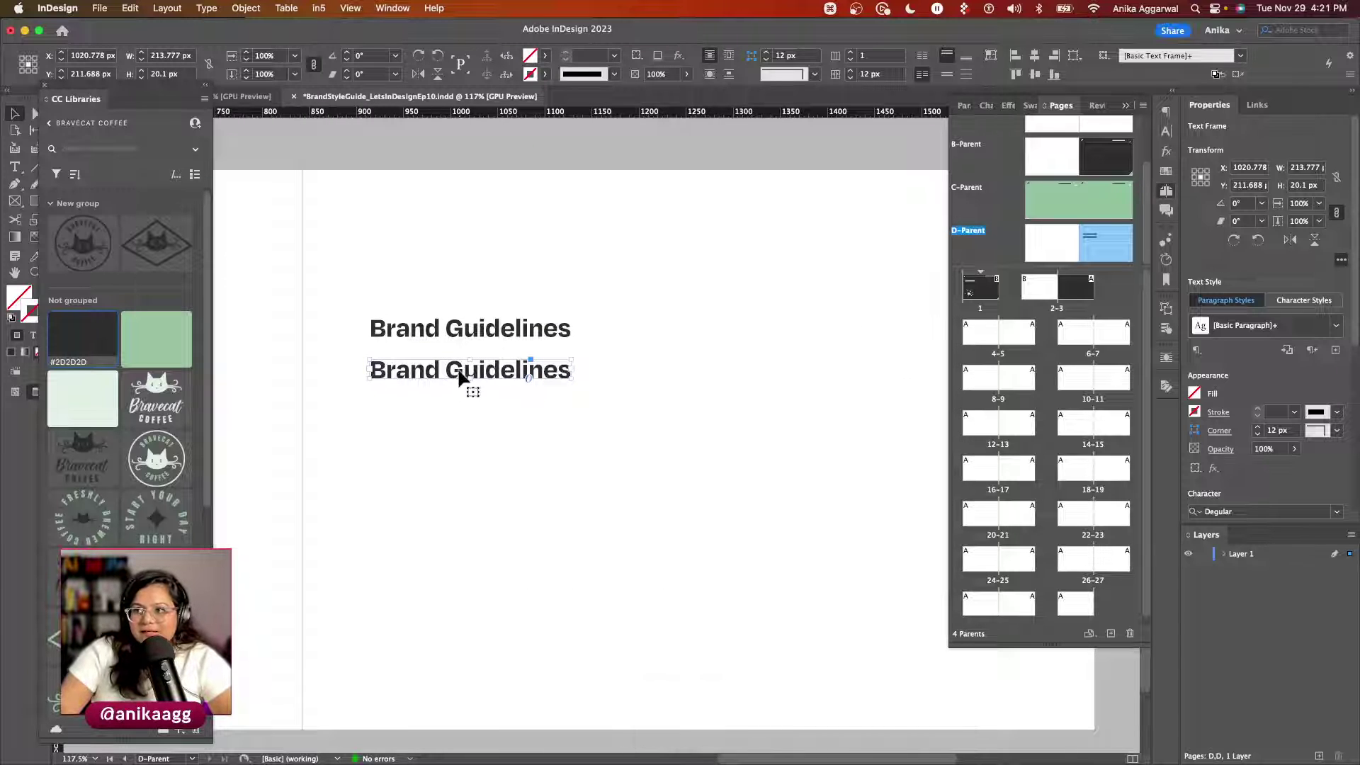
Step: Replace the duplicated heading's text with "xt" and enlarge its frame to about 454 by 200 px
triple_click(459, 379)
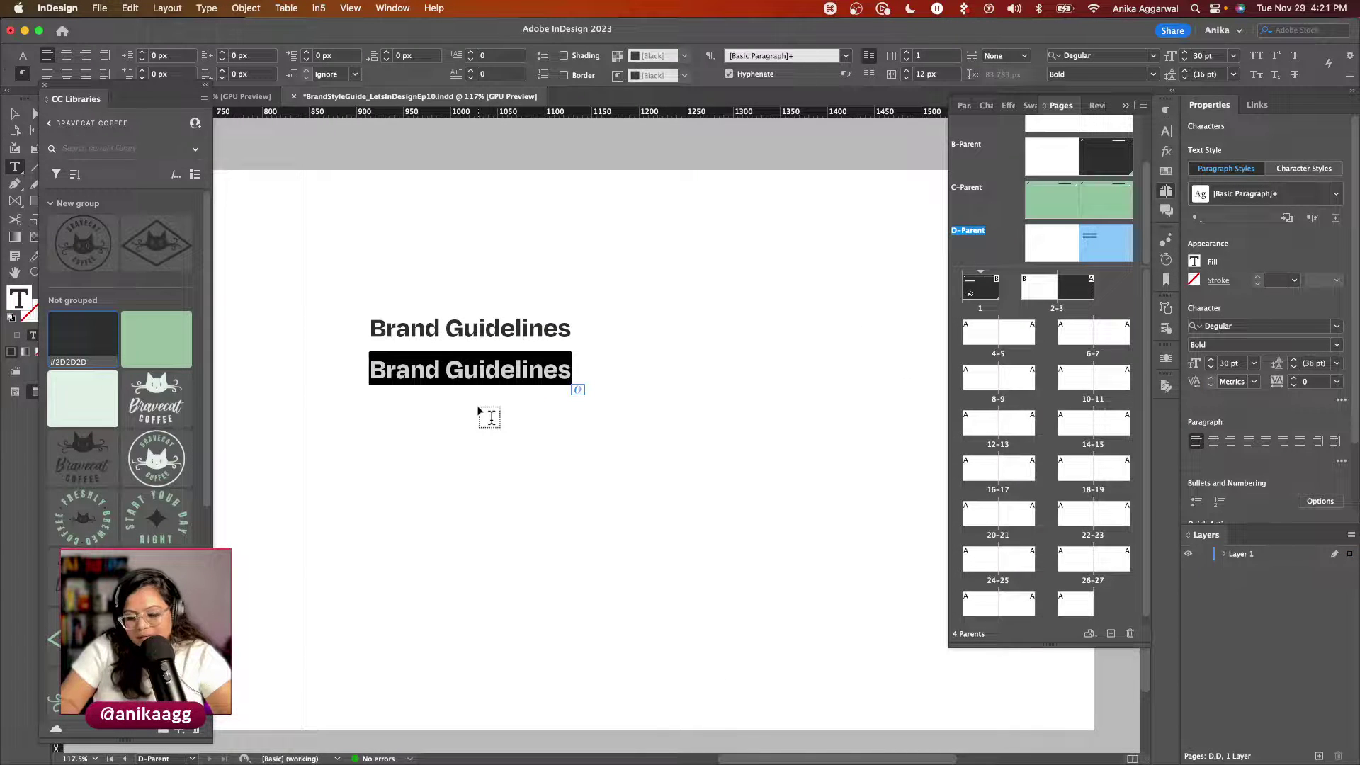
type("xt")
key("Escape")
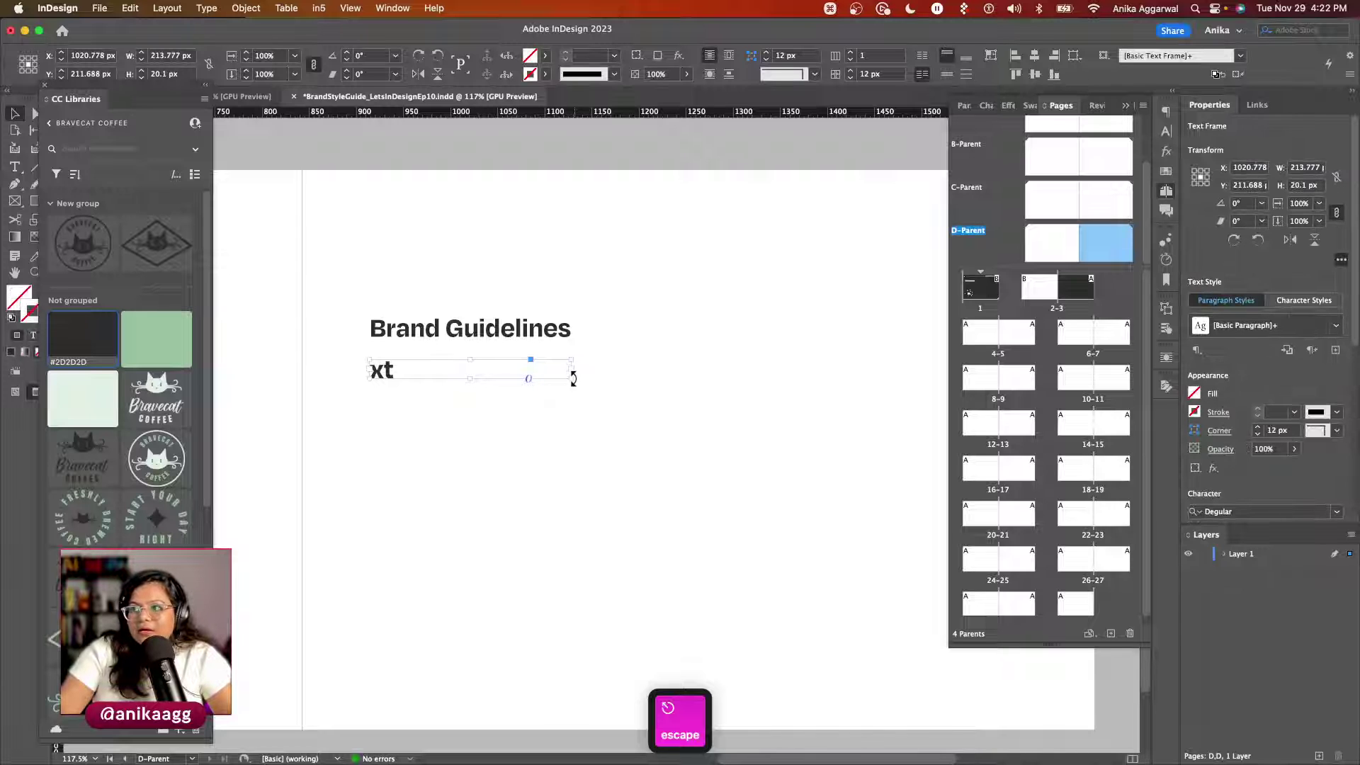
left_click_drag(574, 379, 797, 548)
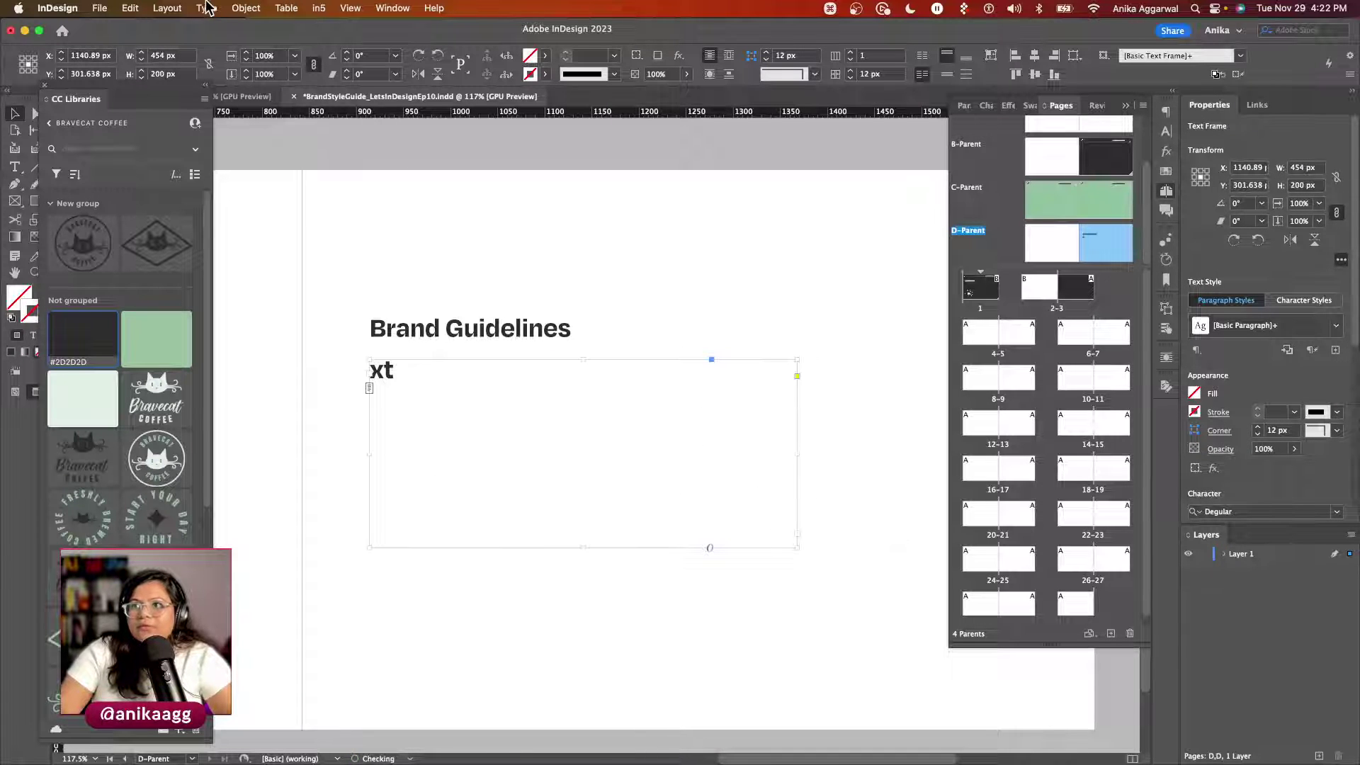
left_click(170, 7)
mouse_move(207, 8)
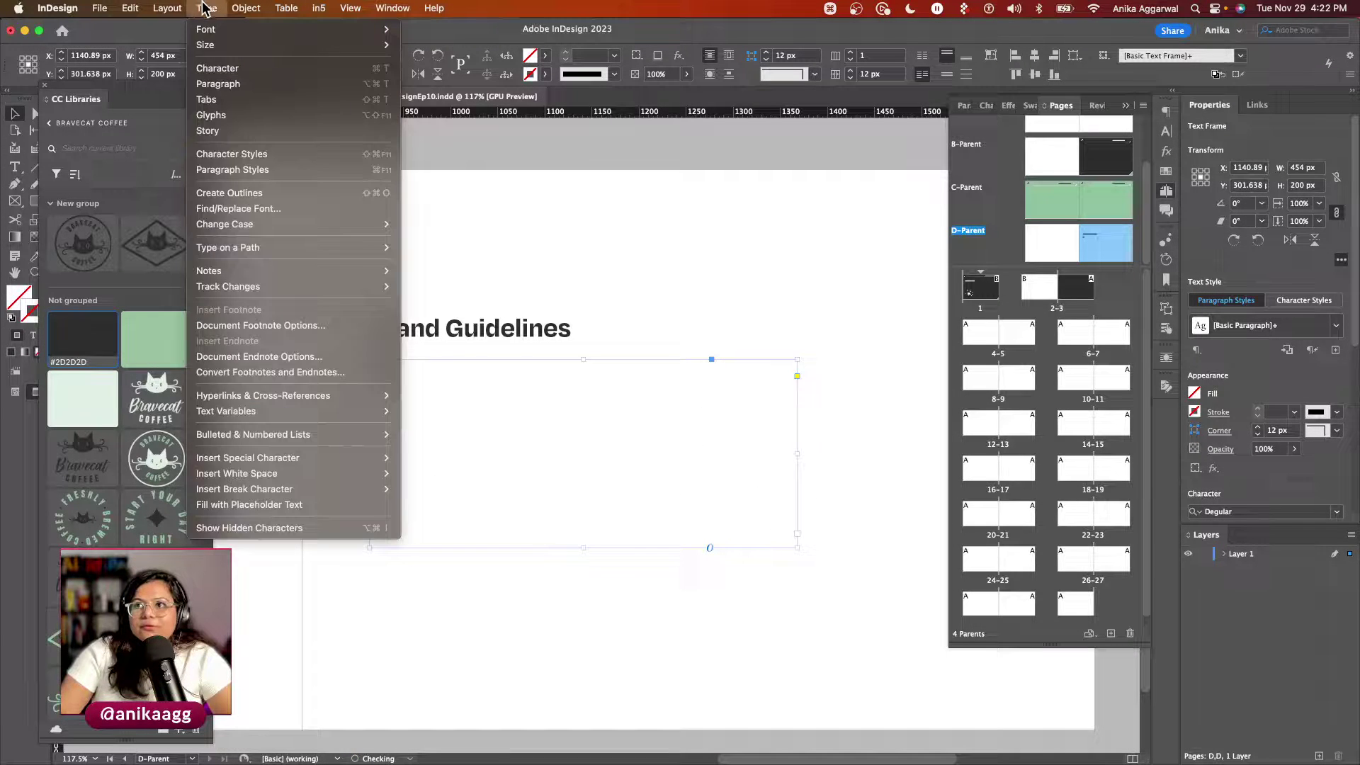
Step: Fill the text frame below the Brand Guidelines heading with placeholder text in Degular Regular
left_click(266, 506)
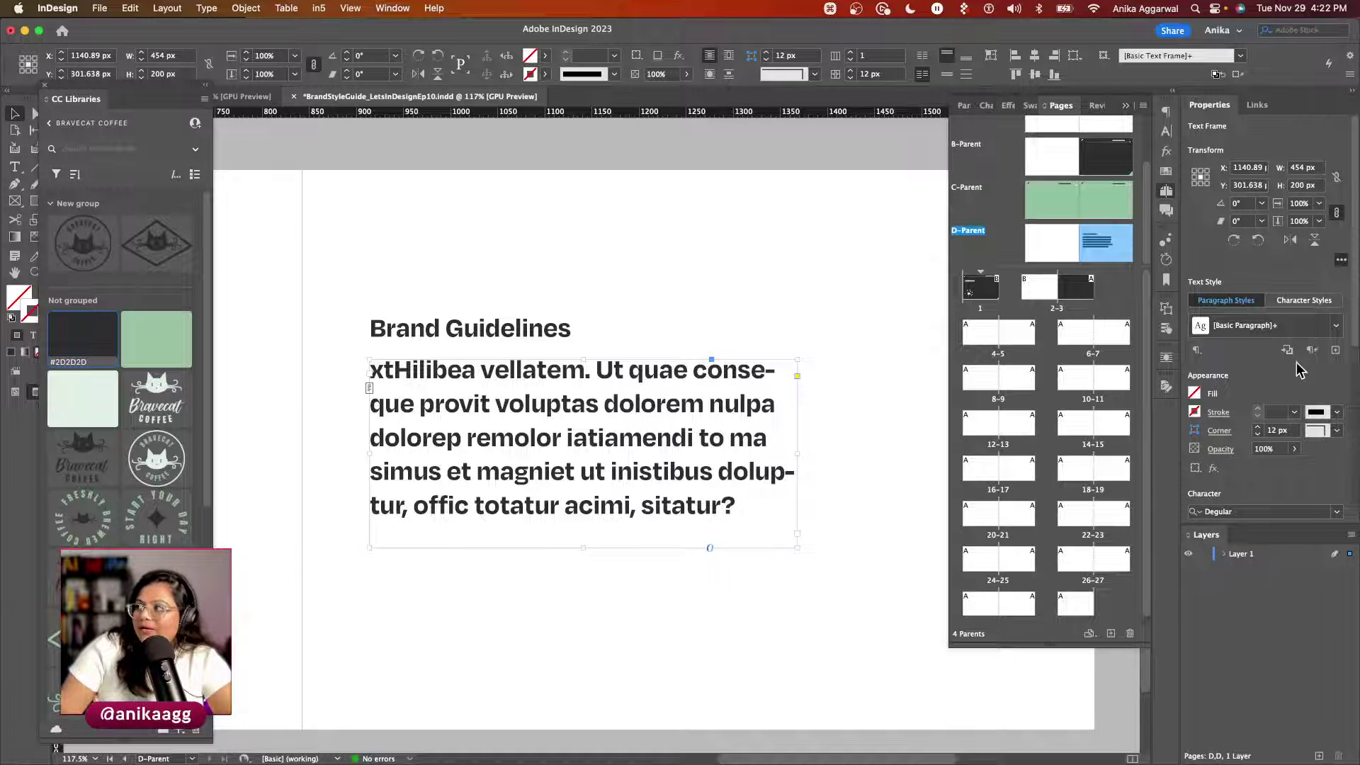
scroll(1299, 367, "down", 2)
left_click(1332, 491)
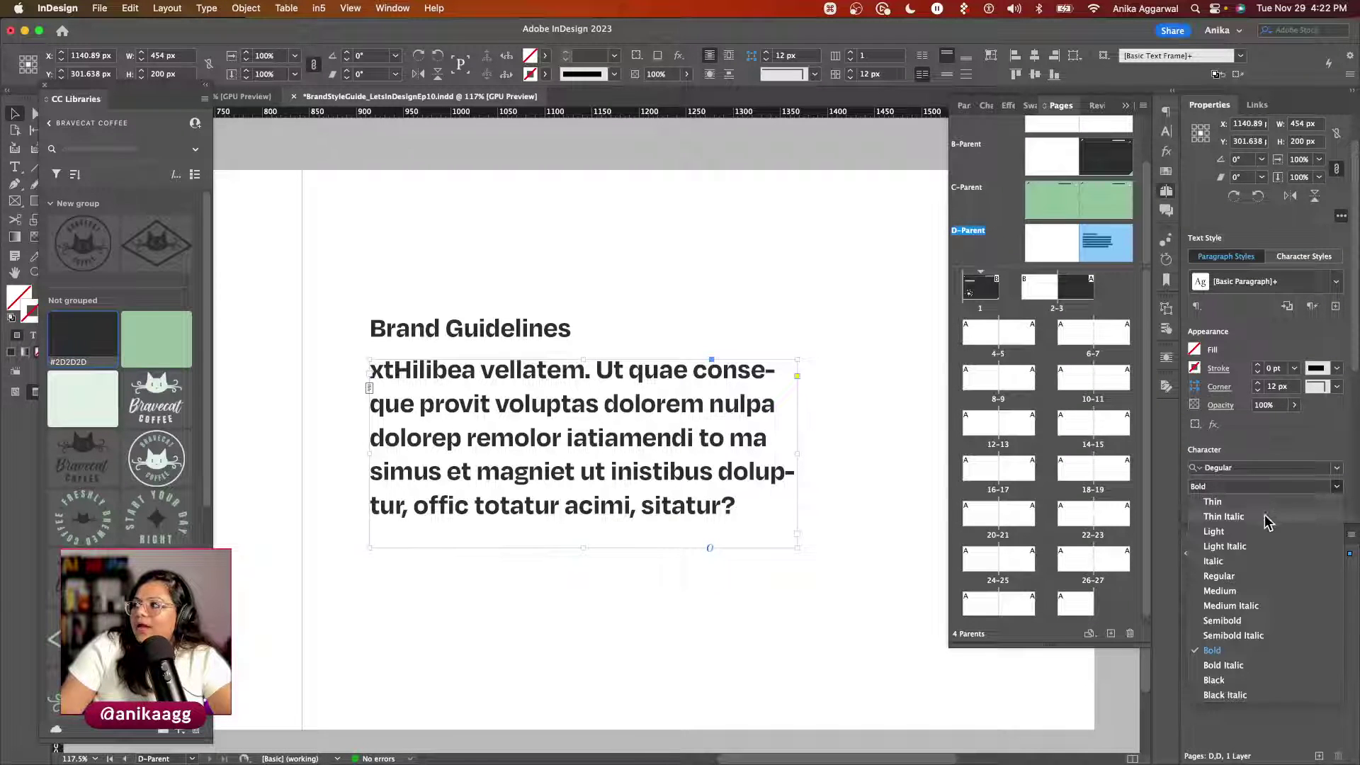
left_click(1237, 583)
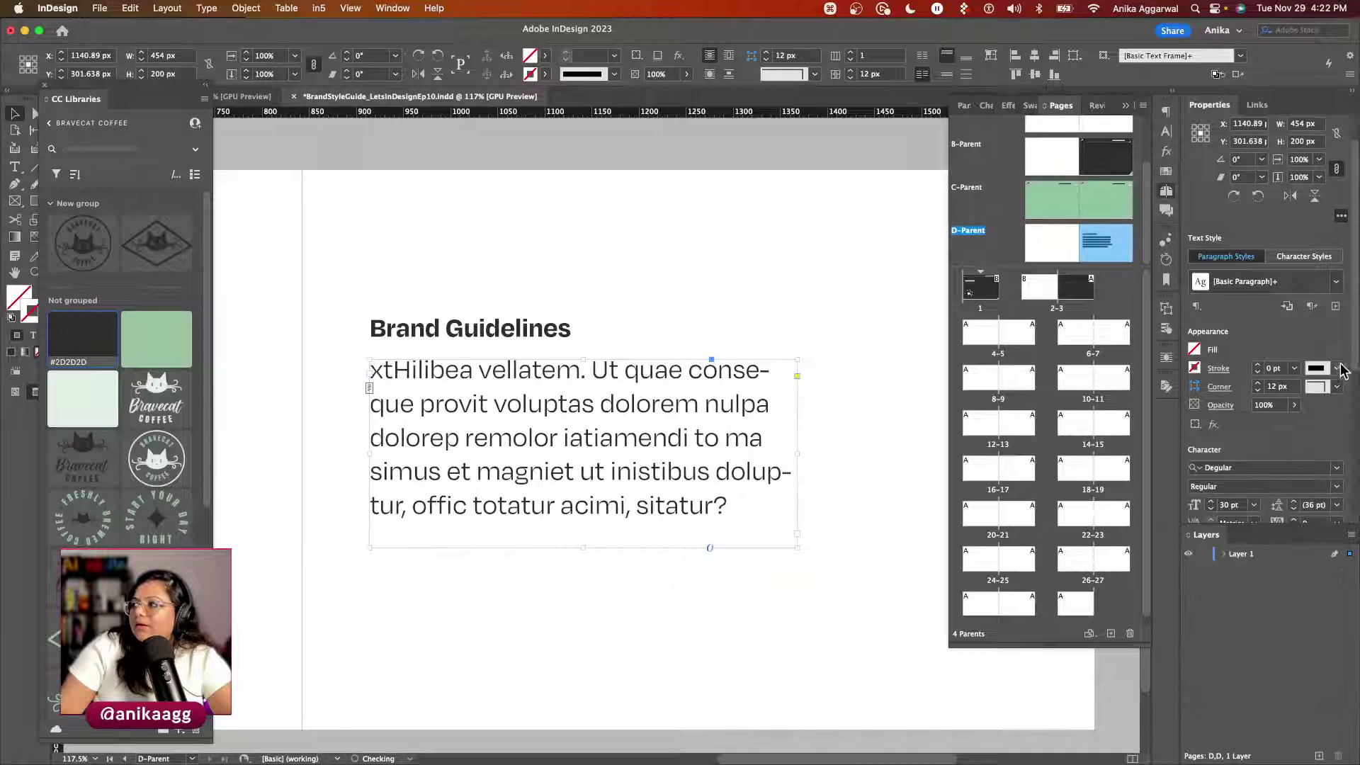
Step: Set the placeholder text to 12 pt and shrink its frame in width and height
scroll(1303, 411, "down", 2)
left_click(1254, 456)
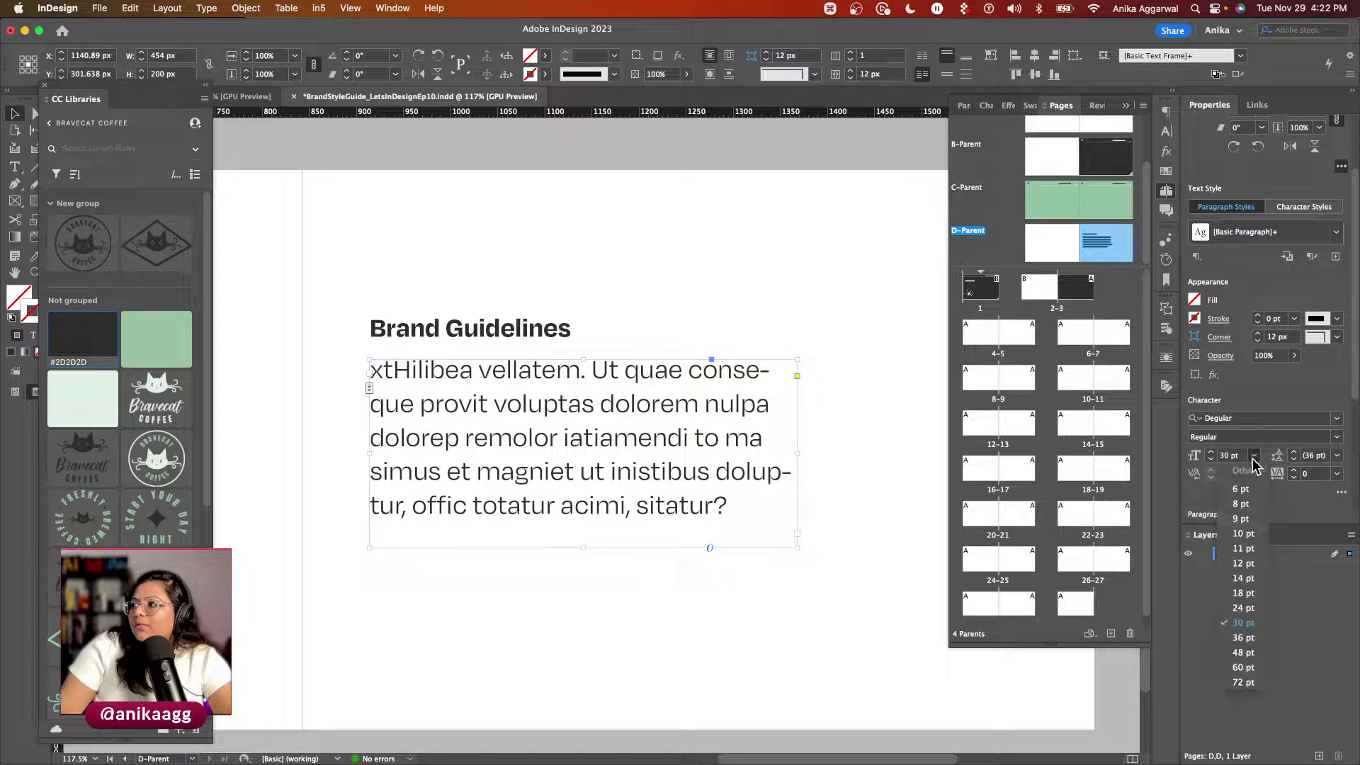
left_click(1244, 564)
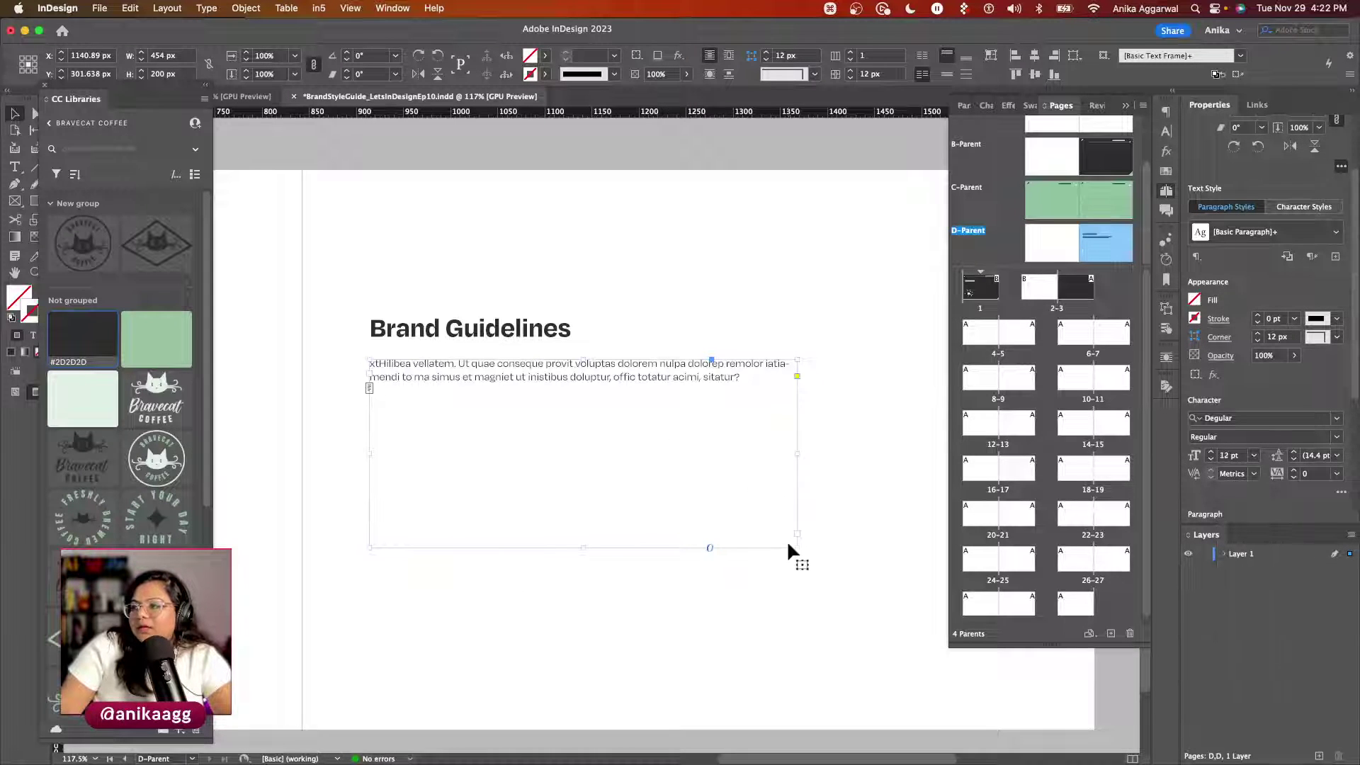
left_click_drag(795, 545, 668, 491)
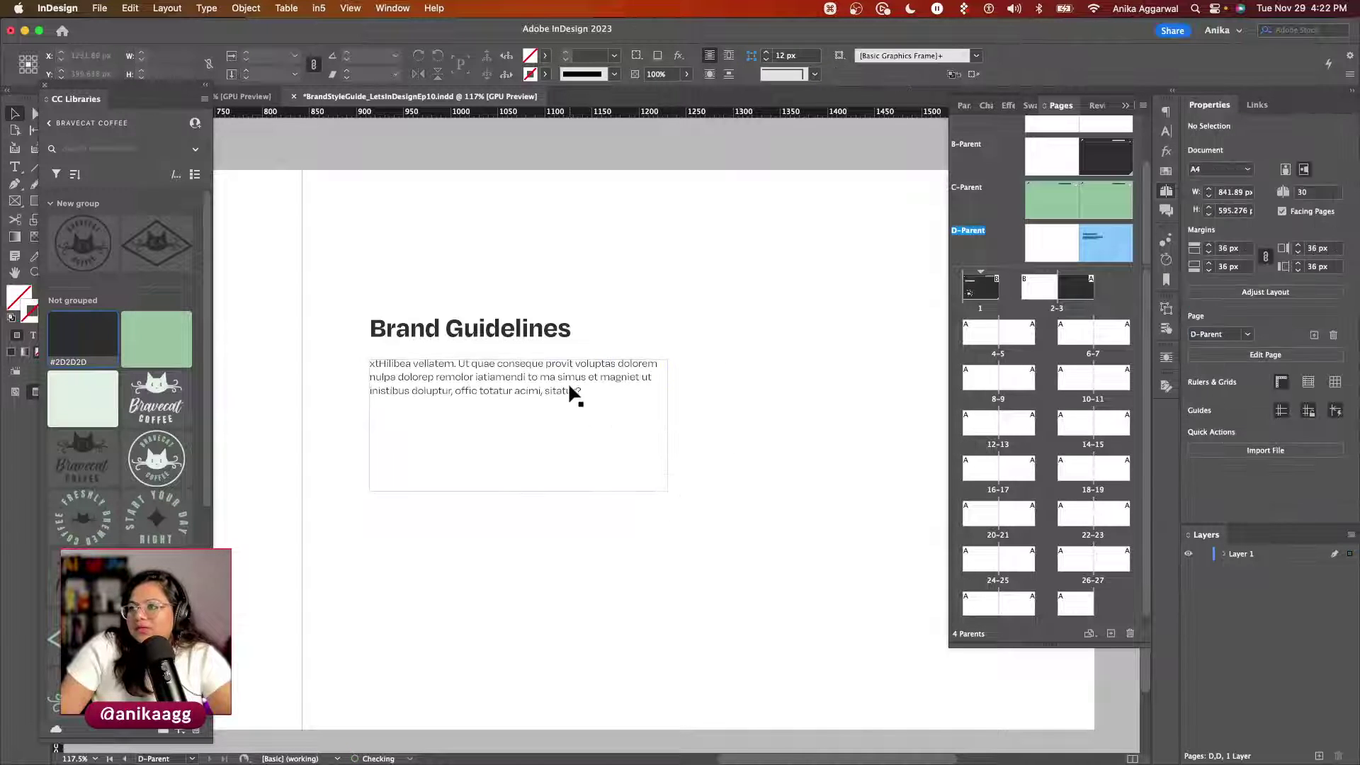
left_click(616, 301)
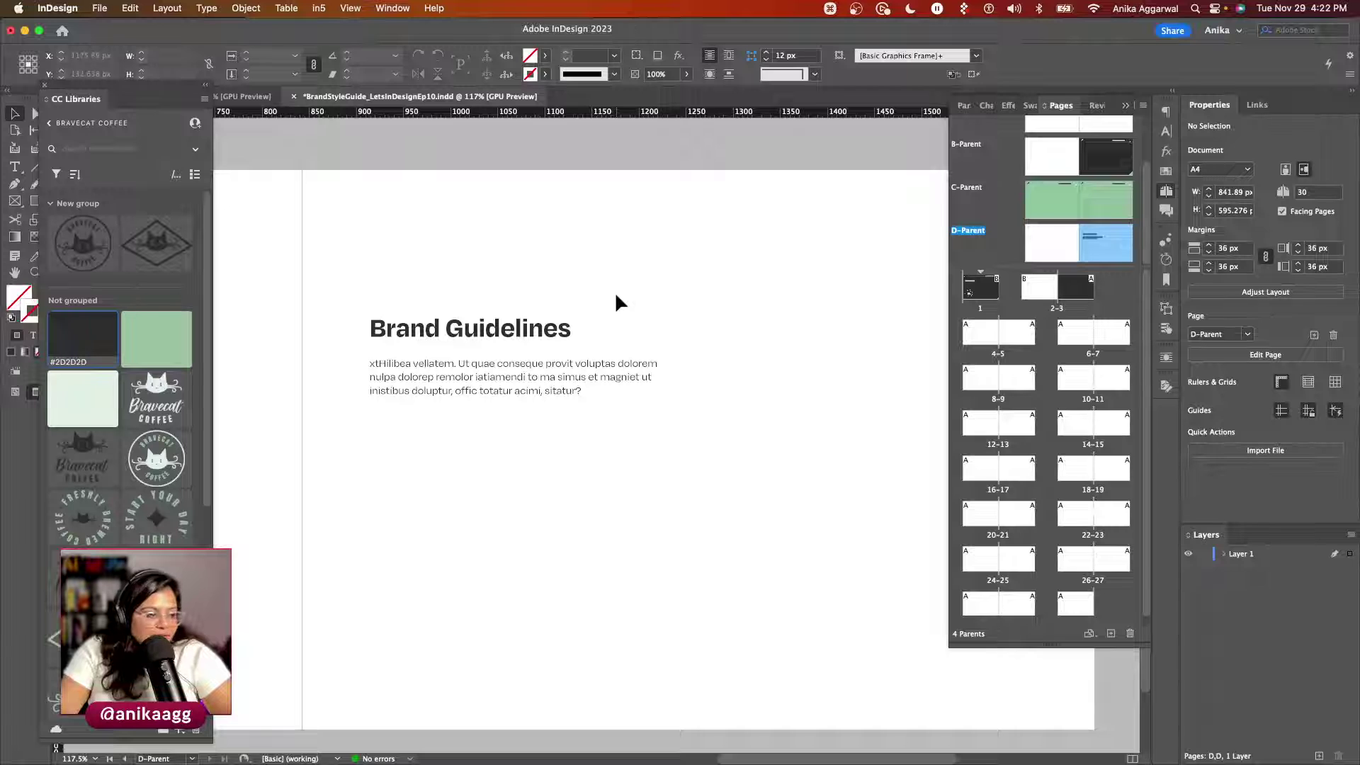
scroll(616, 280, "down", 3)
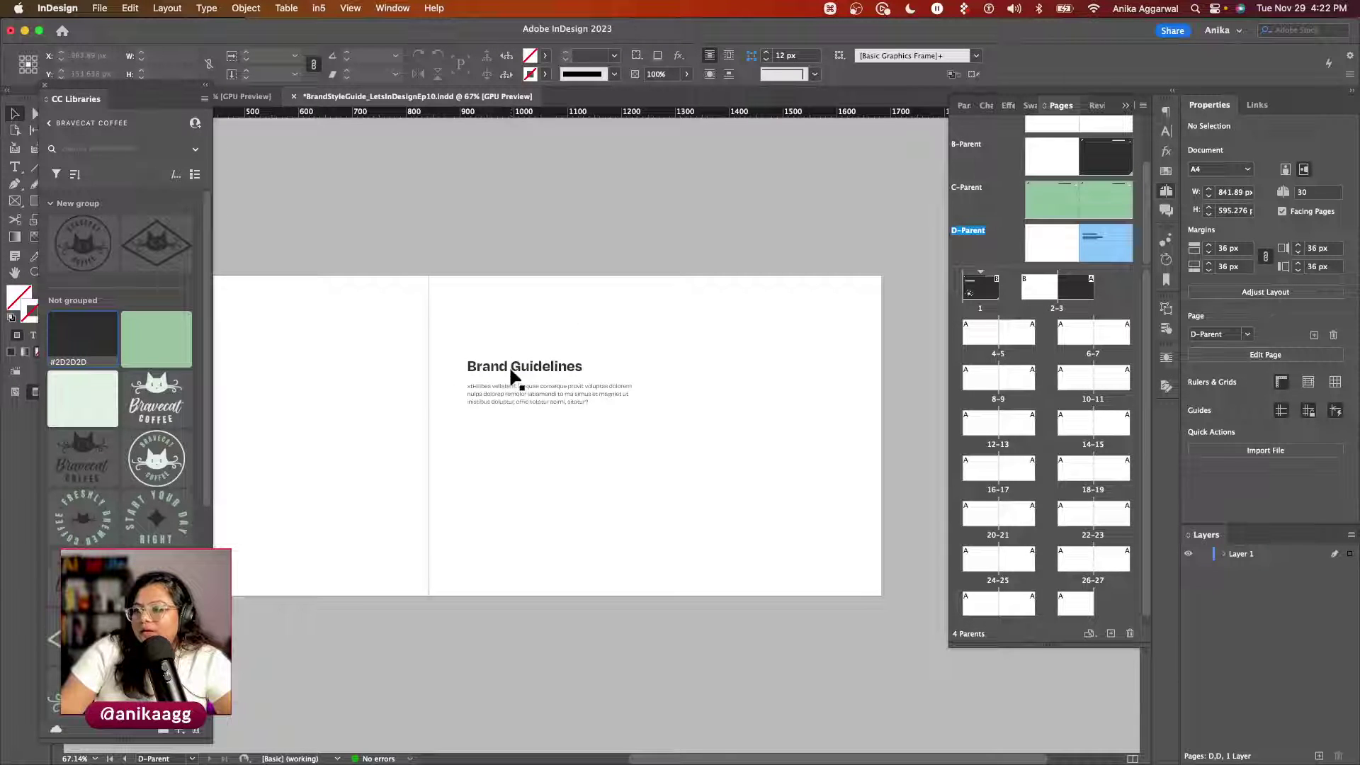
Step: Move the Brand Guidelines heading higher and retitle it "Table of Contents" in a frame about 326 px wide
left_click_drag(513, 375, 512, 352)
triple_click(512, 341)
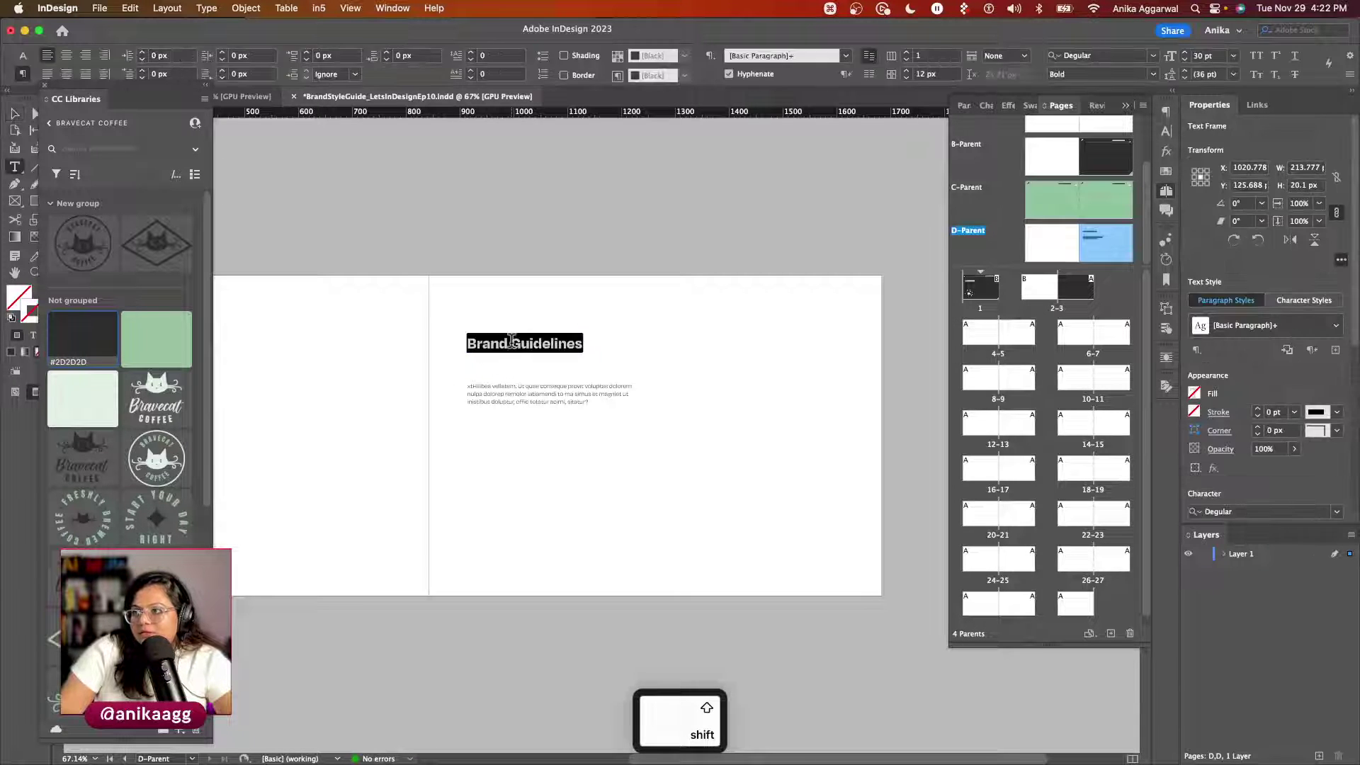
type("Table of Cont")
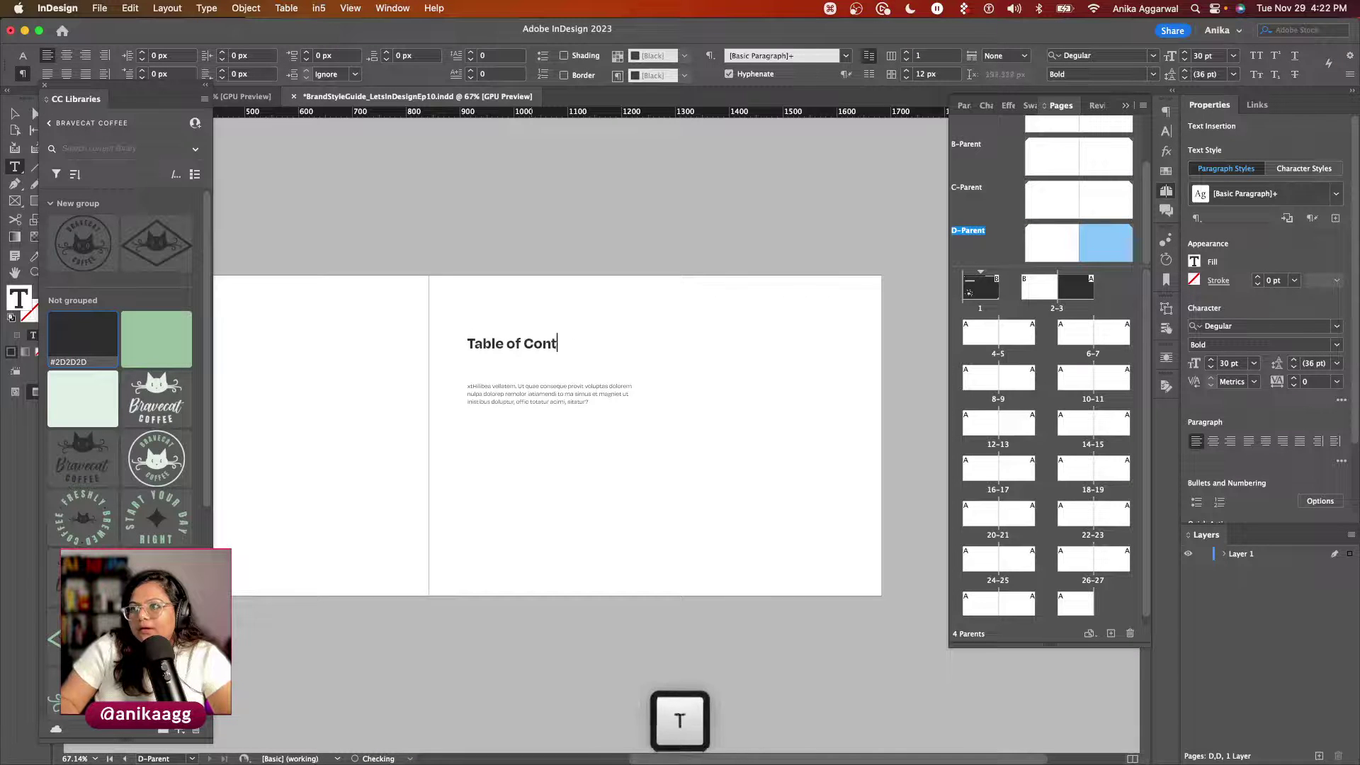
type("ents")
key("Escape")
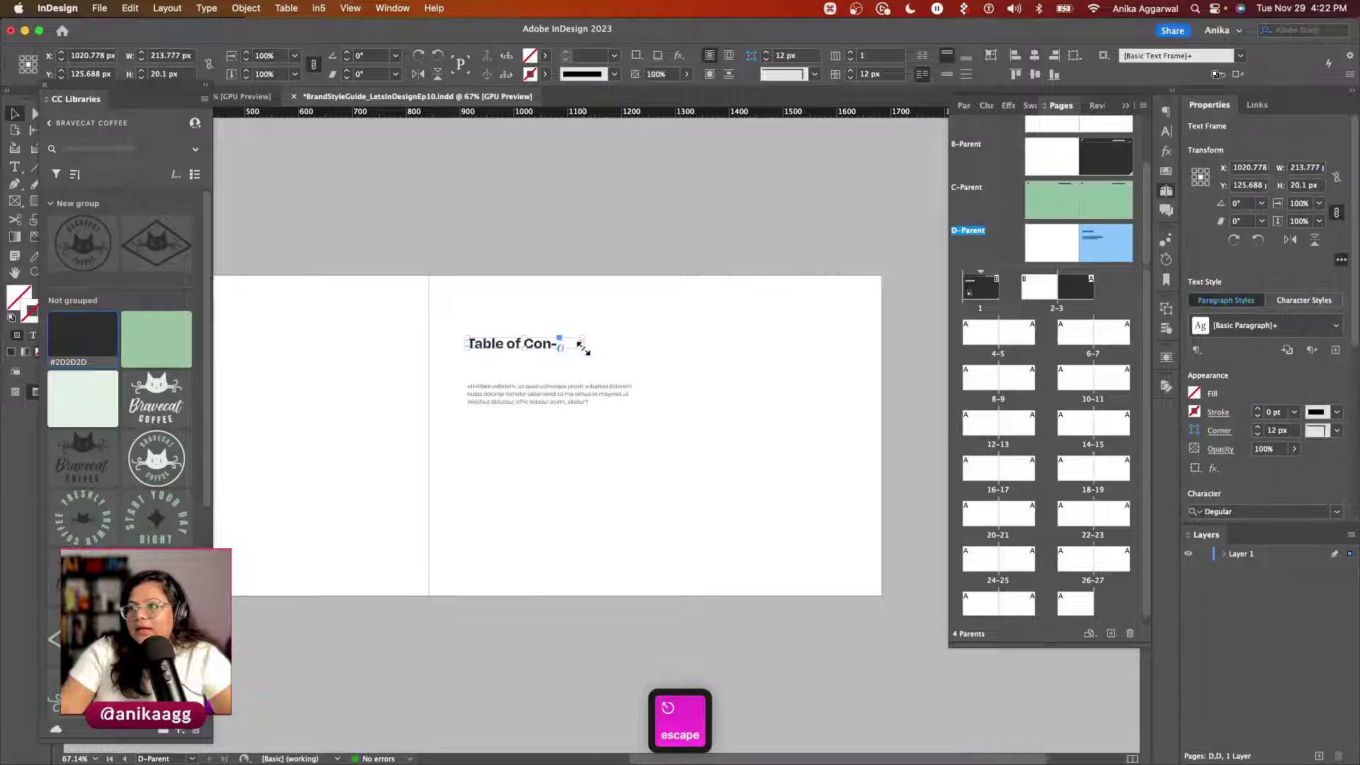
left_click_drag(581, 345, 642, 347)
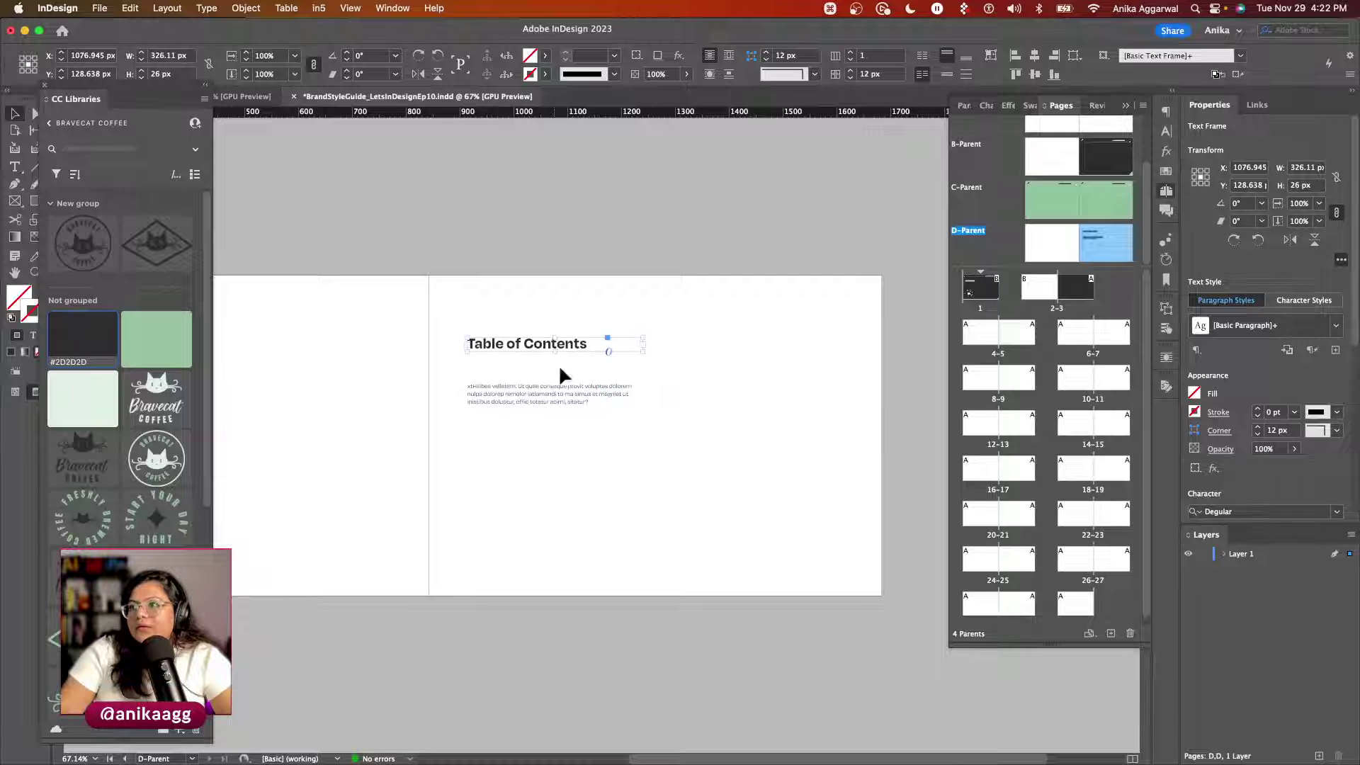
Step: Copy the Table of Contents heading onto page 4 and place the copy on the pasteboard beside that page
left_click(523, 410)
left_click(516, 348, "super")
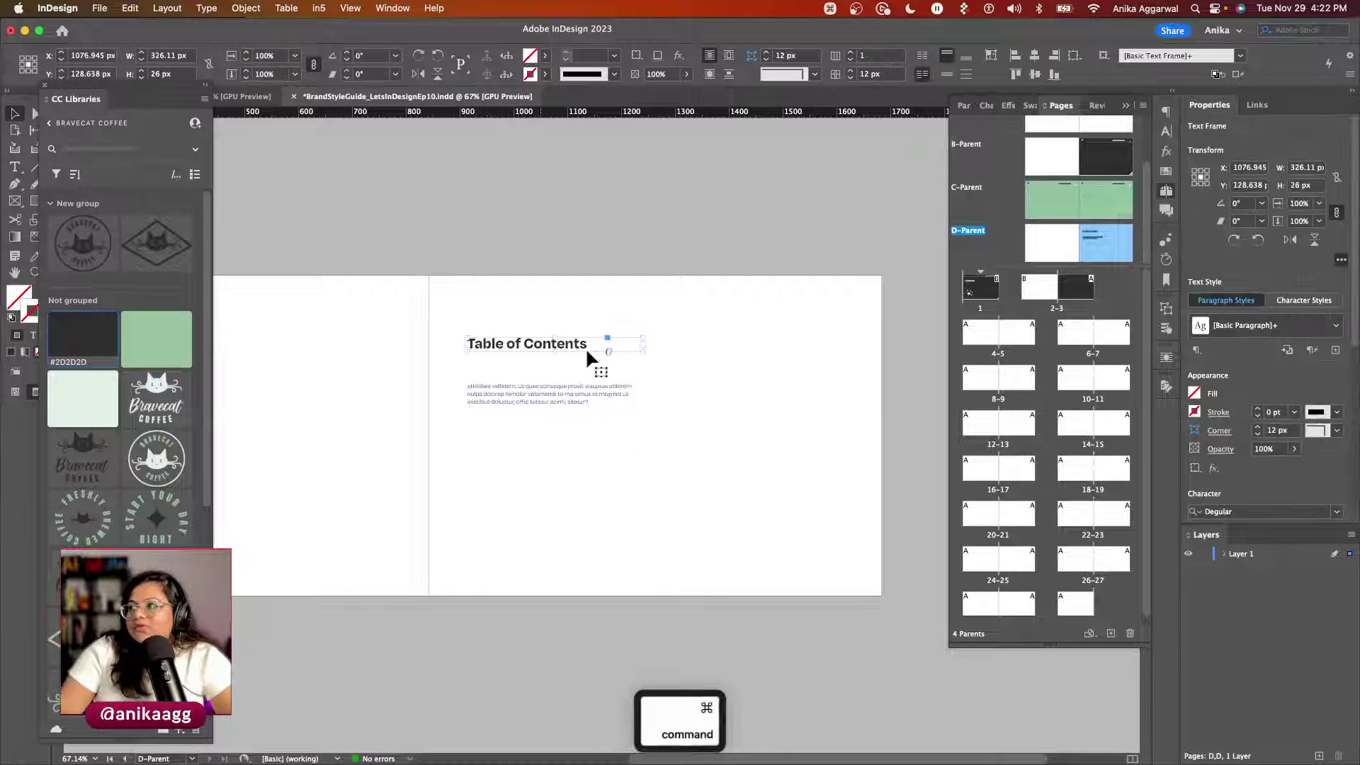
key("super+c")
double_click(979, 328)
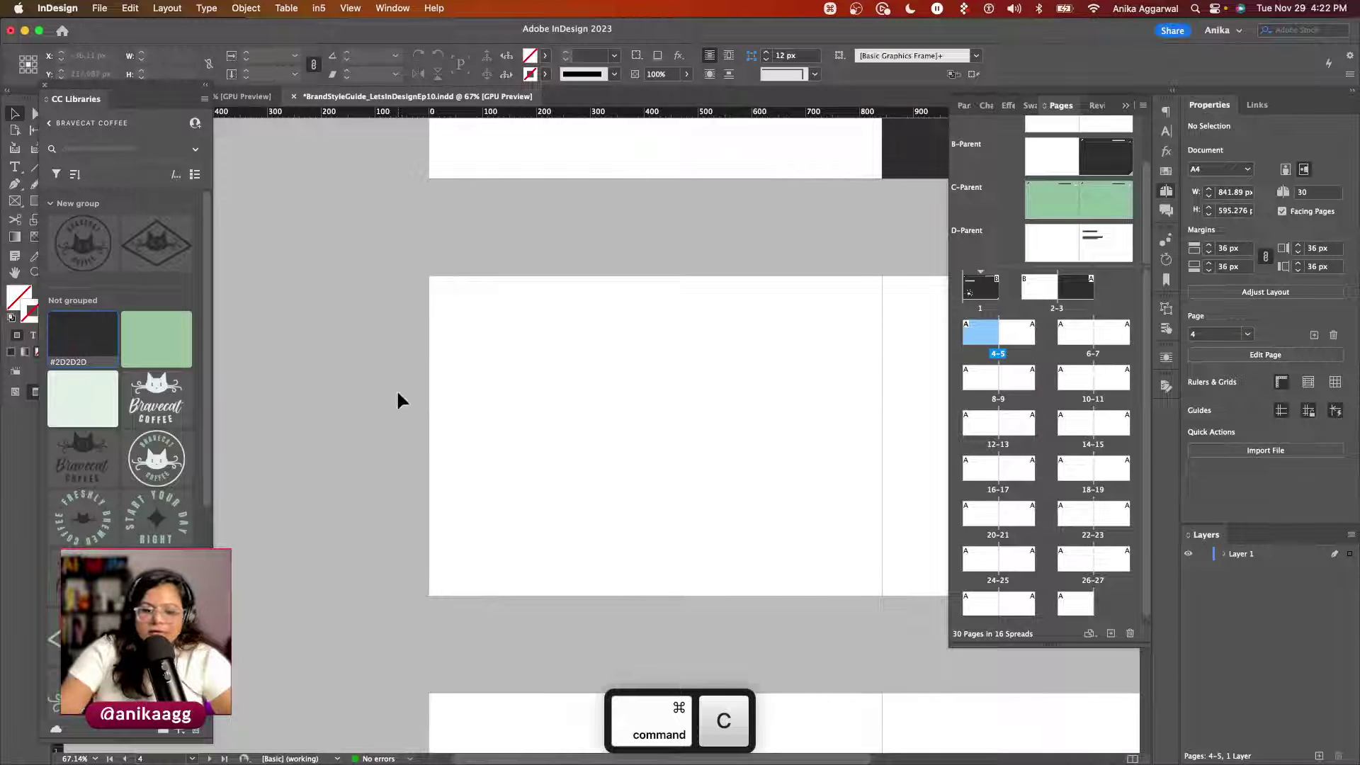
key("super+v")
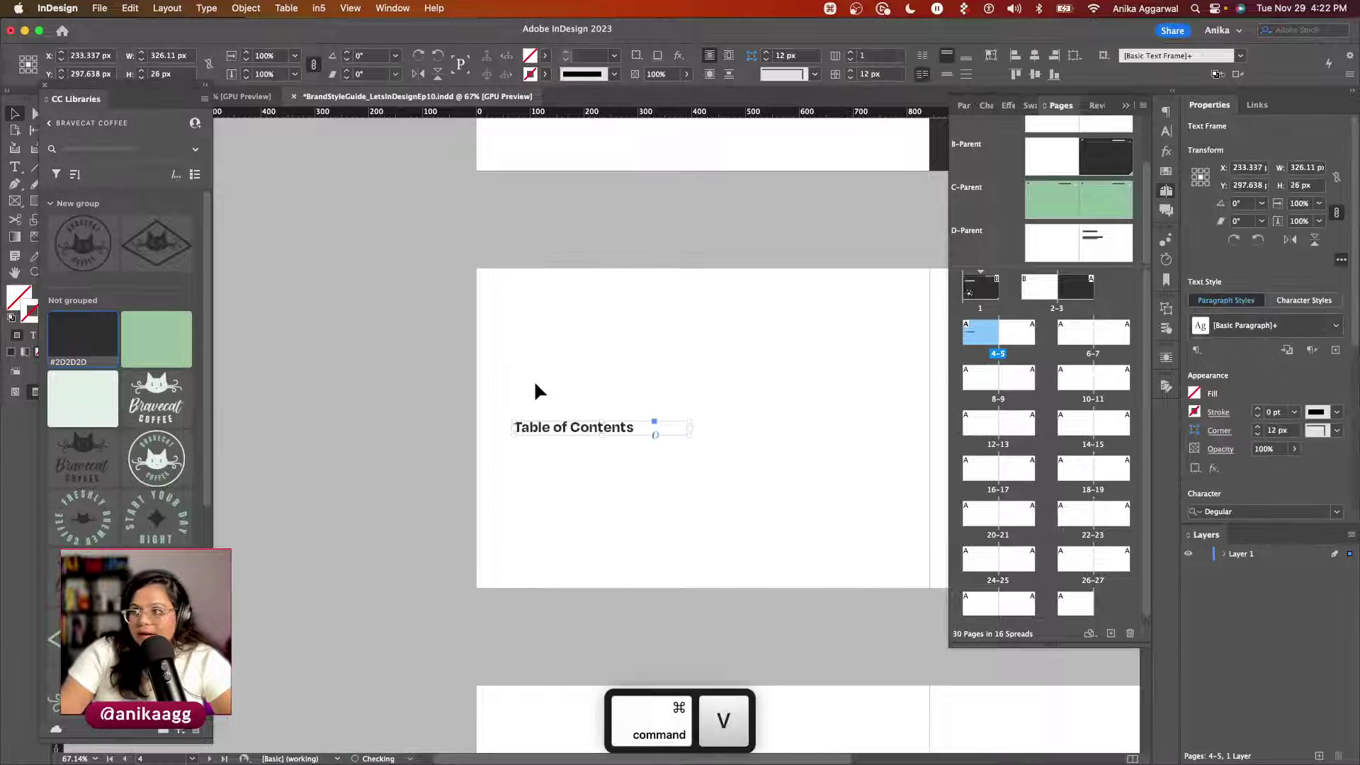
left_click_drag(552, 420, 289, 327)
Step: Replace the text of the copied heading on the pasteboard with "About Us"
key("t")
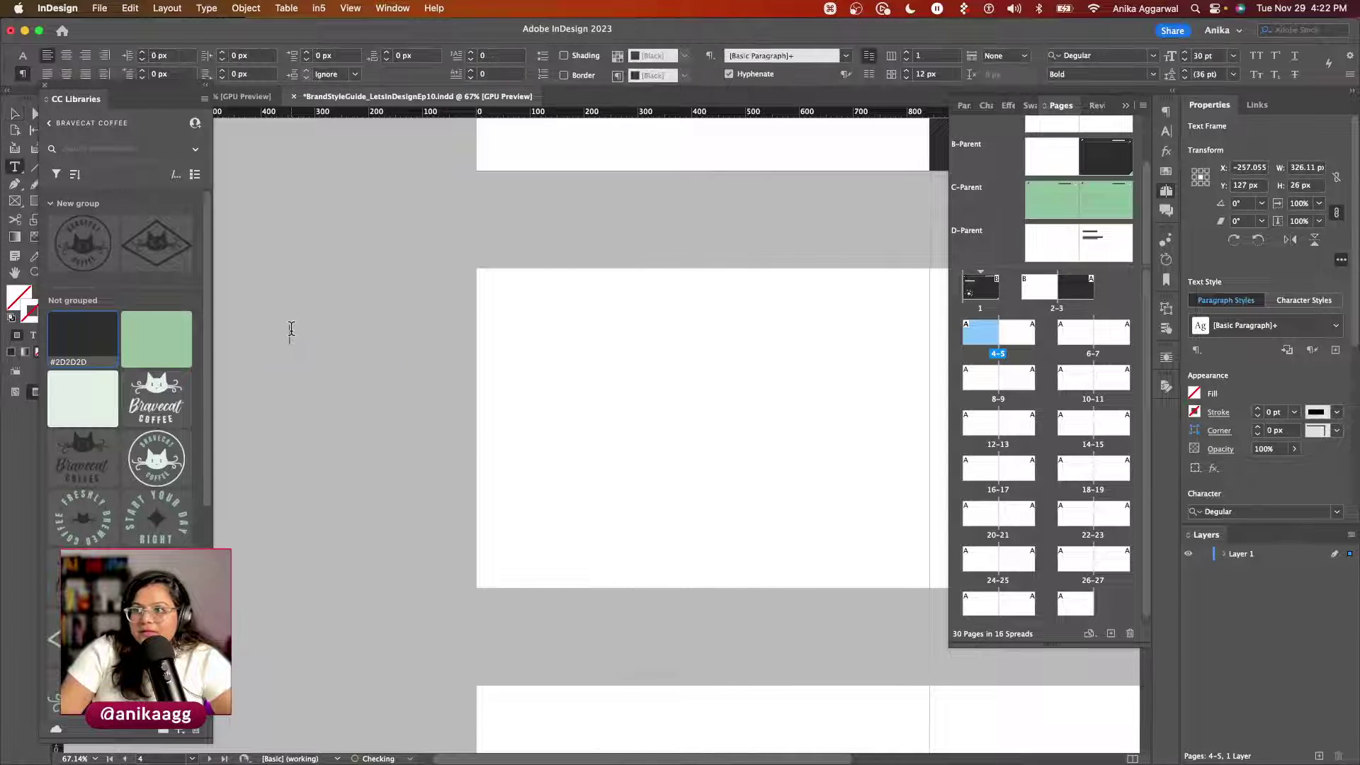
left_click(290, 329)
type("wof Contents")
triple_click(361, 339)
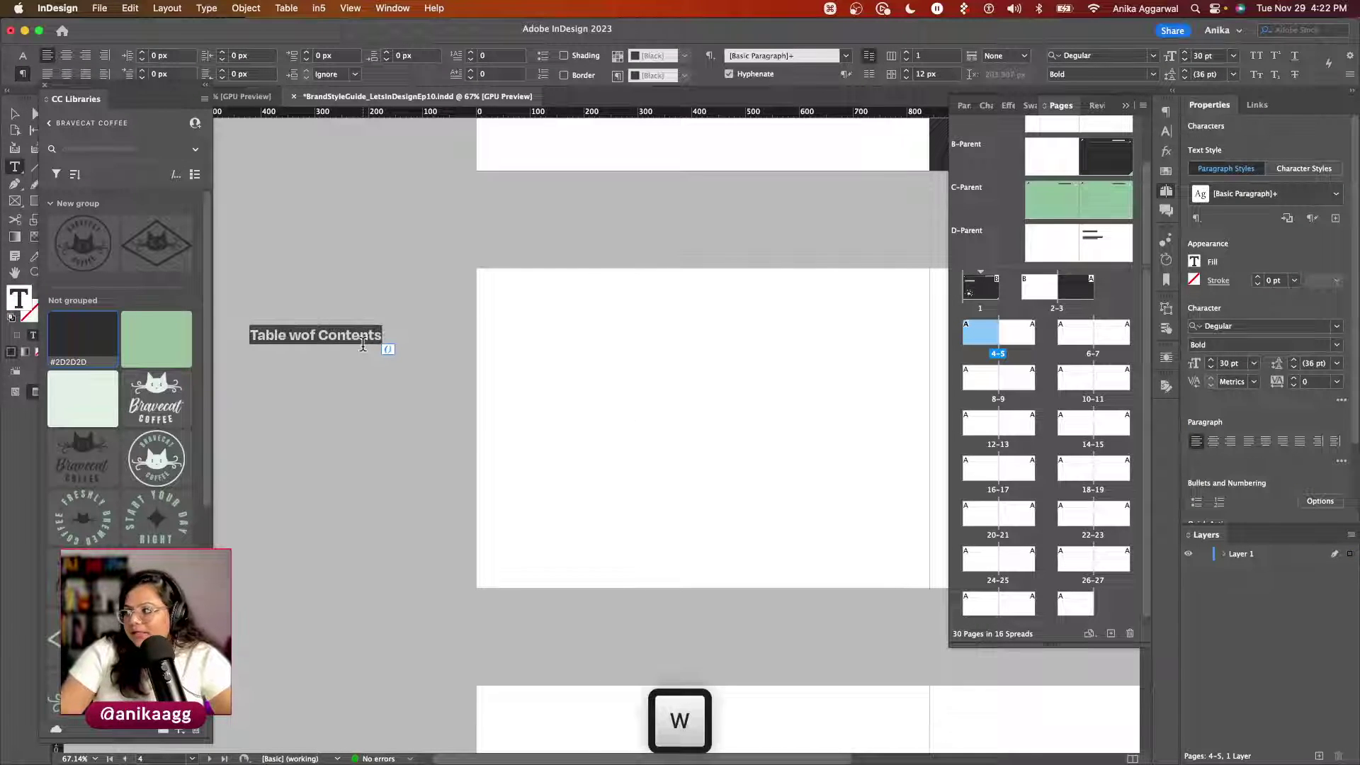
type("About Us")
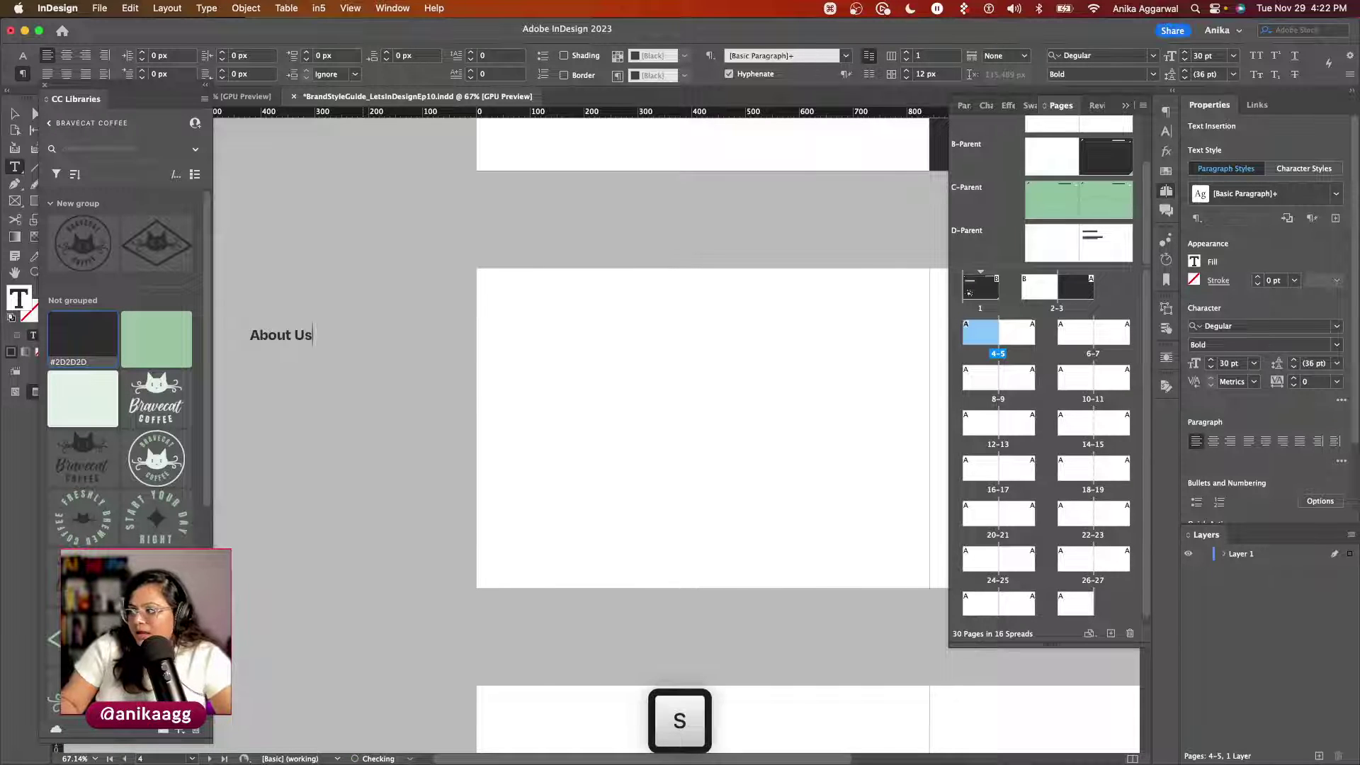
key("super+shift+v")
key("Escape")
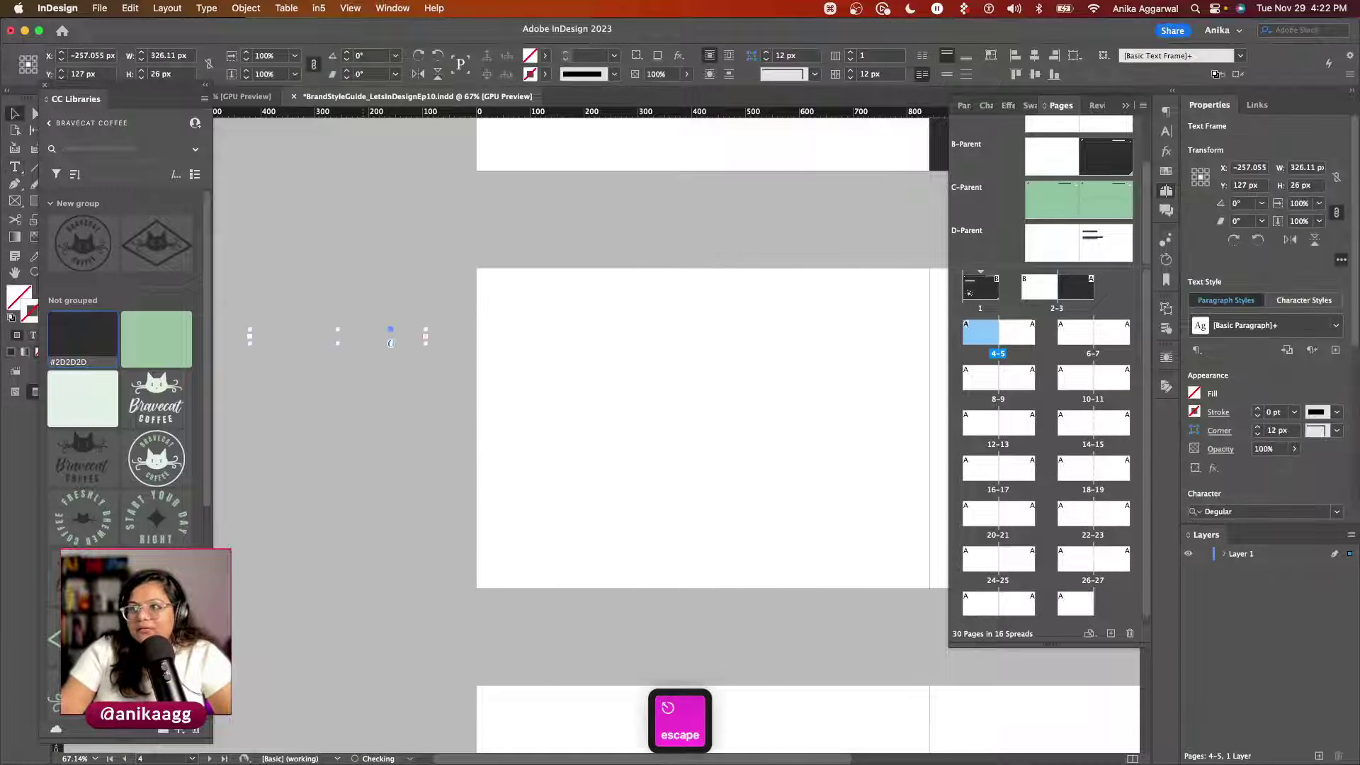
Step: Switch to the normal screen mode and lengthen the About Us frame downwards to about 451 px tall
key("w")
double_click(337, 337)
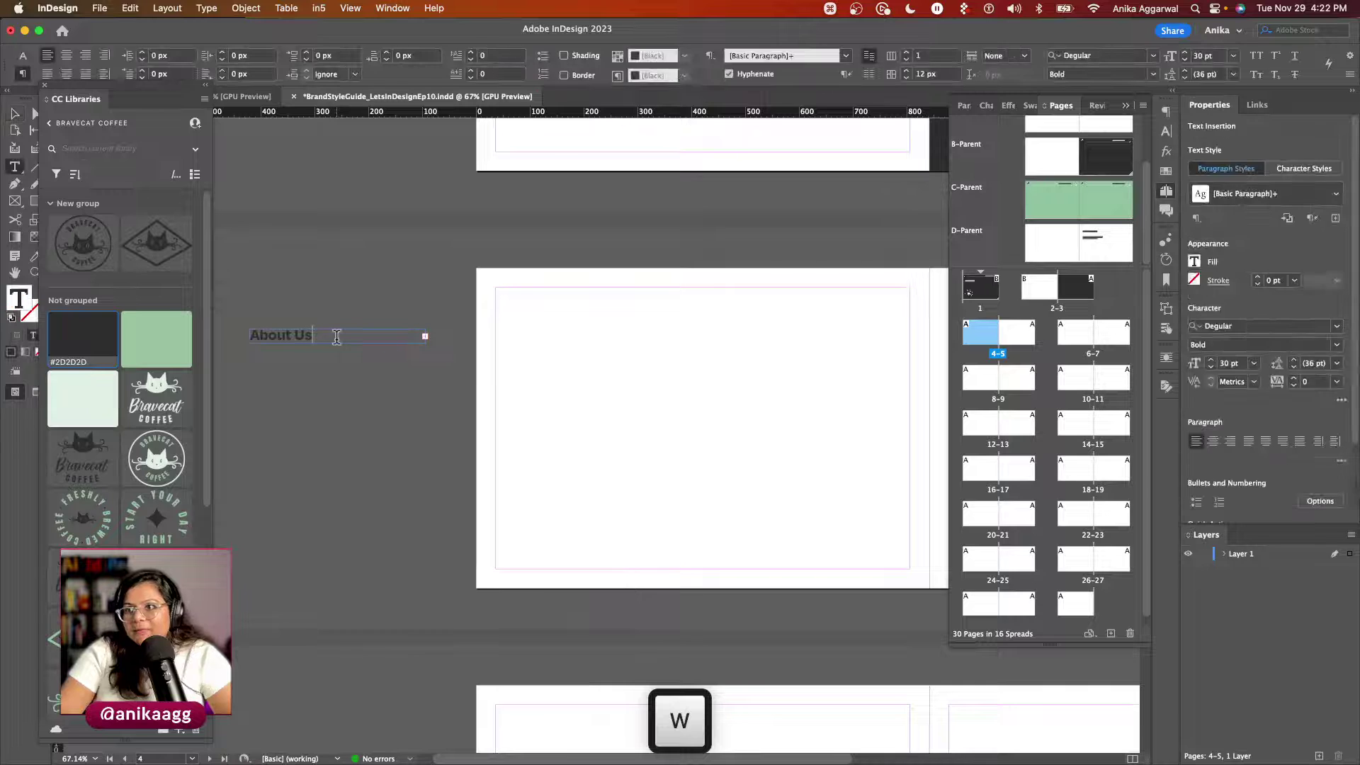
key("Escape")
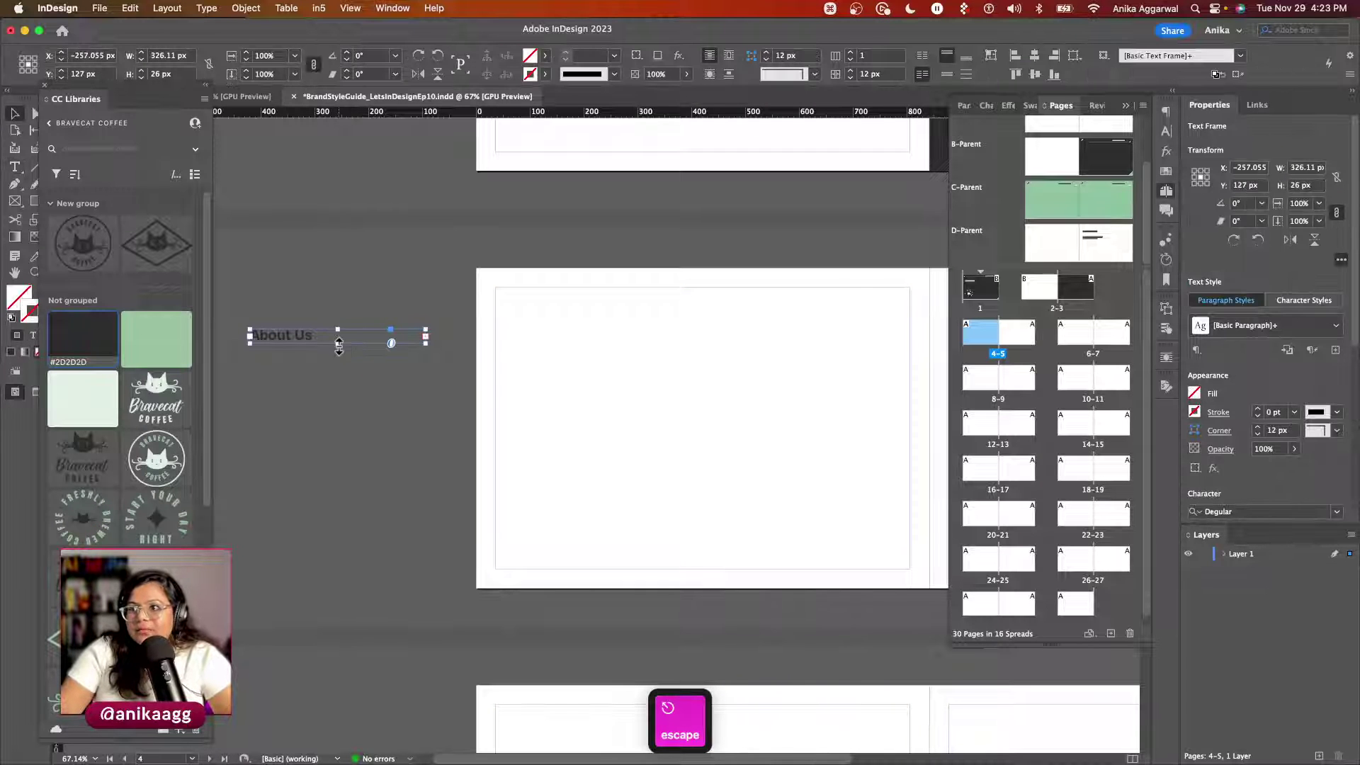
left_click_drag(338, 343, 347, 572)
Step: Add the lines "Brand Values & Tone of Voice", "Logo" and "Additional Logotypes" below About Us
double_click(304, 373)
type("V")
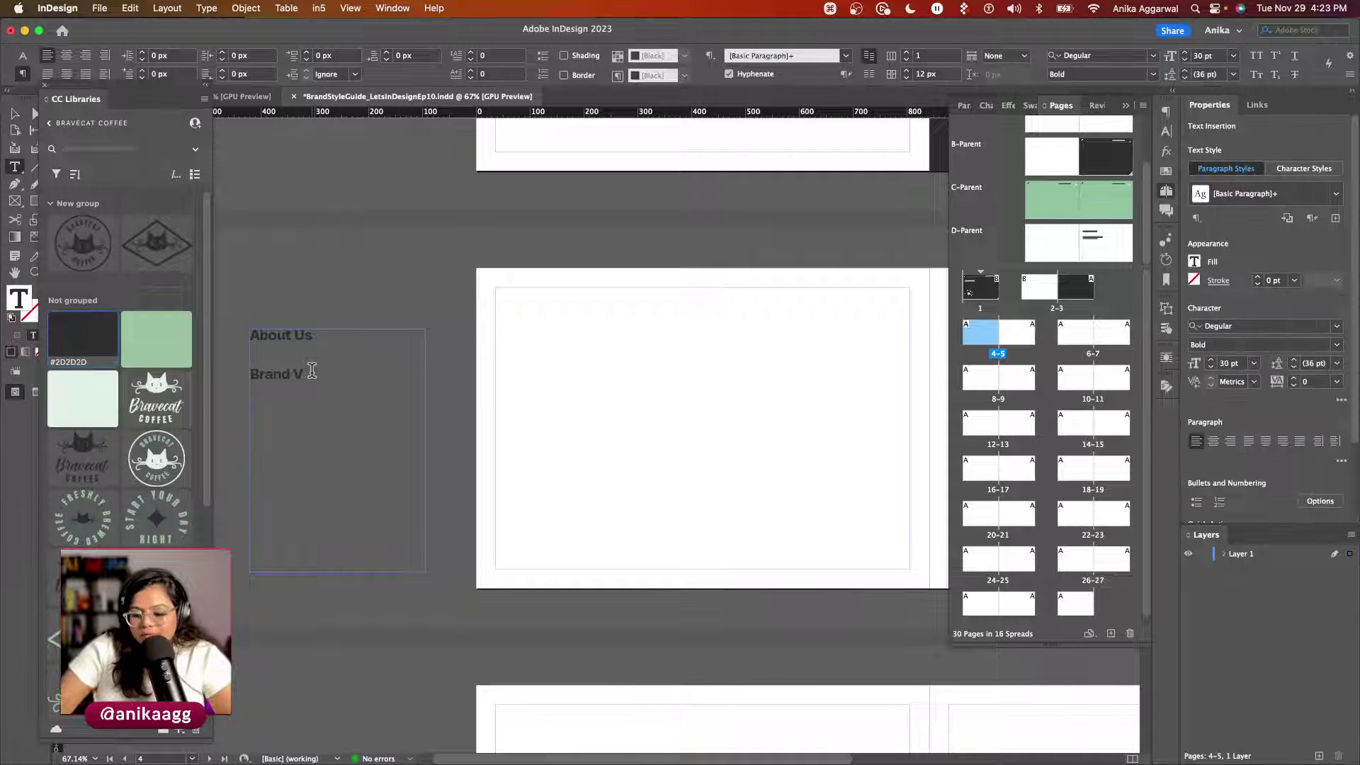
type("alues")
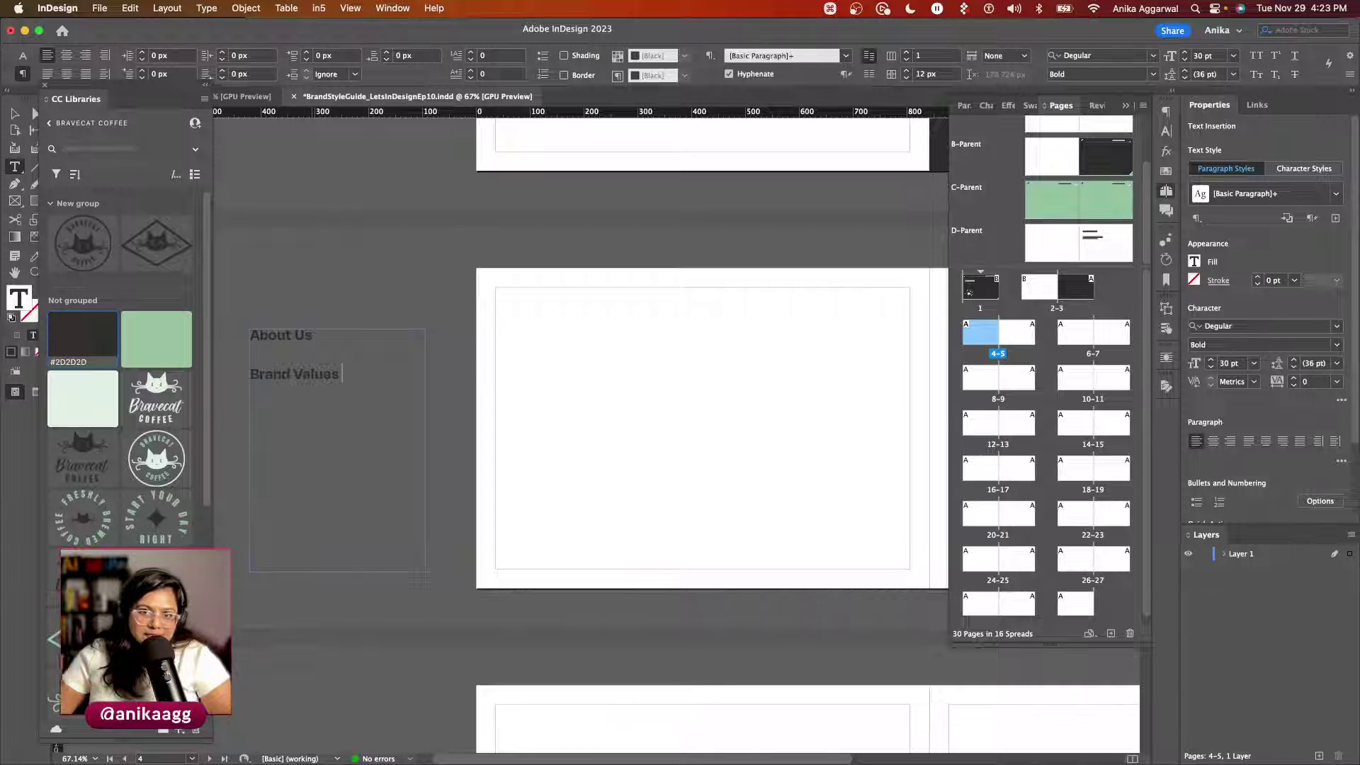
type("& Tone of V")
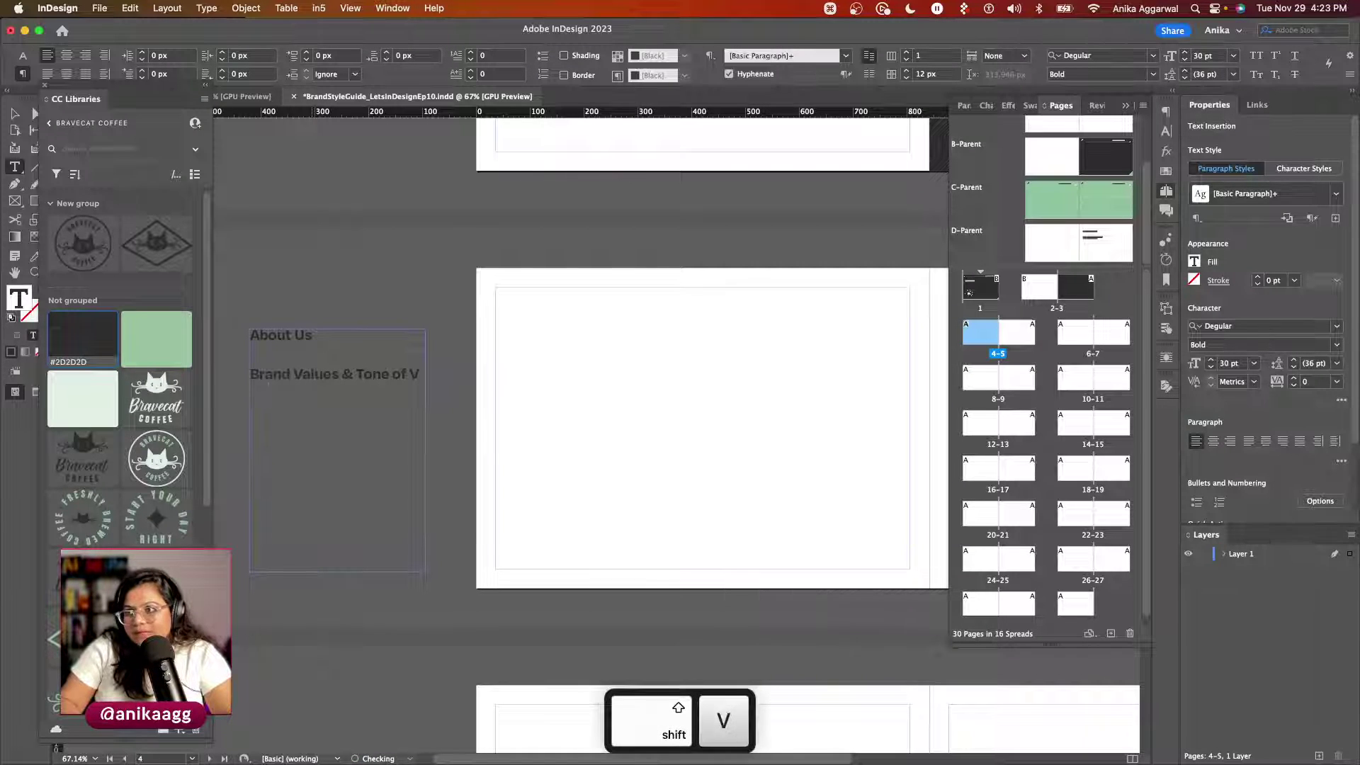
type("oice")
key("Return")
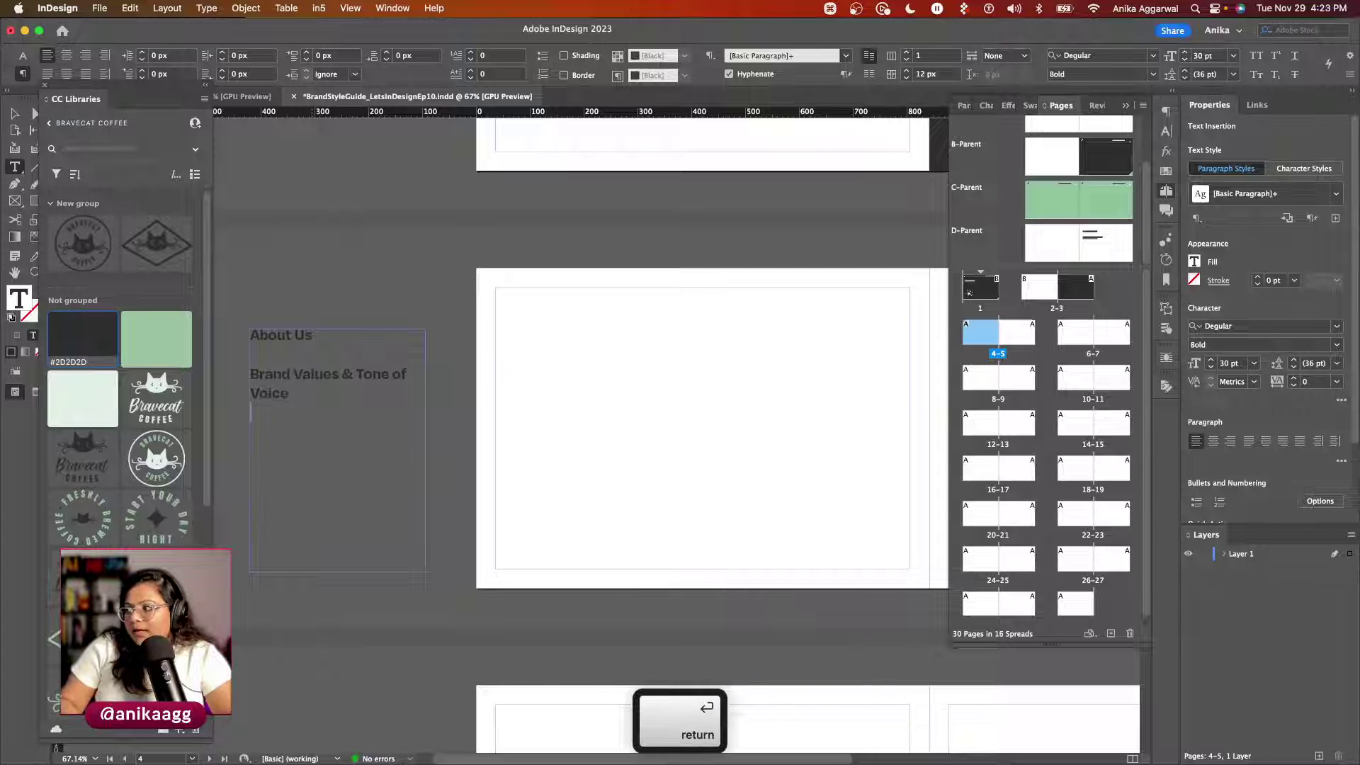
type("Logo")
key("Return")
type("Additi")
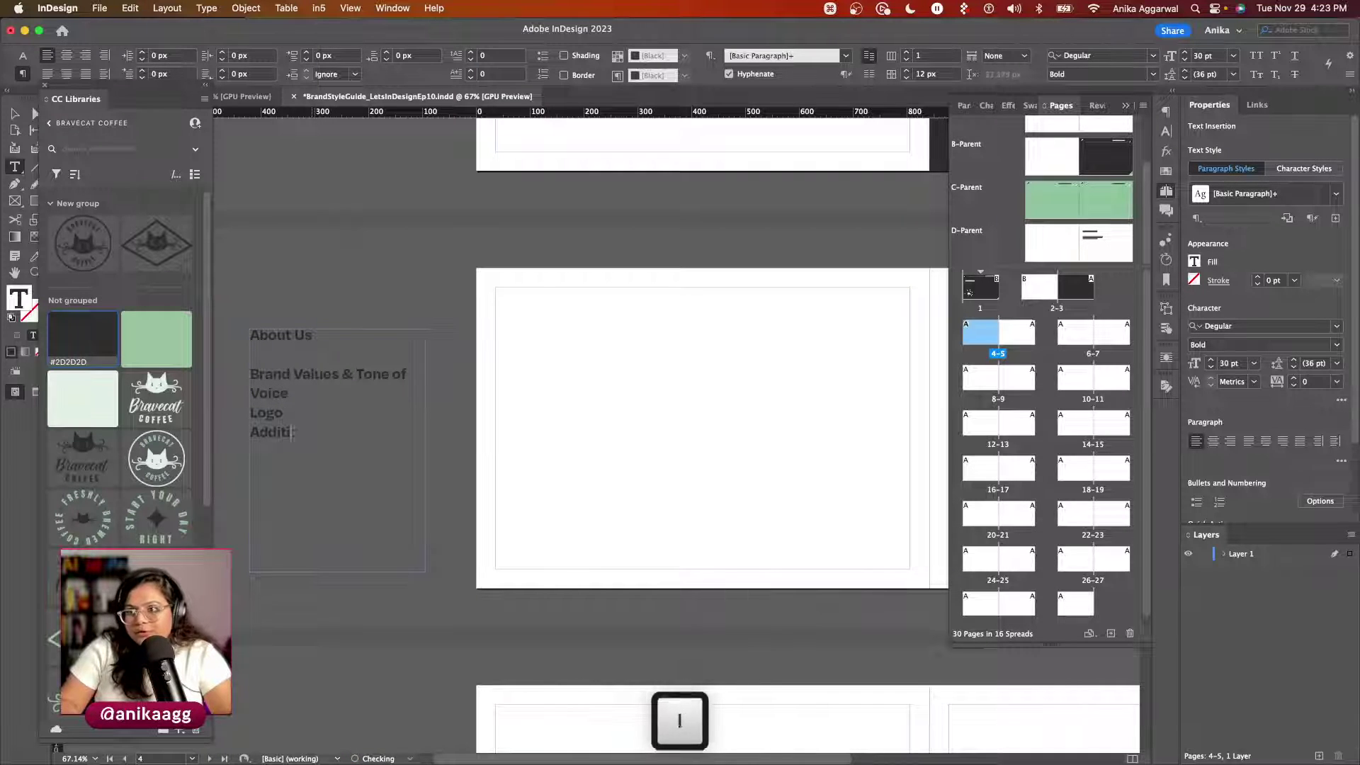
type("onal Logotypes")
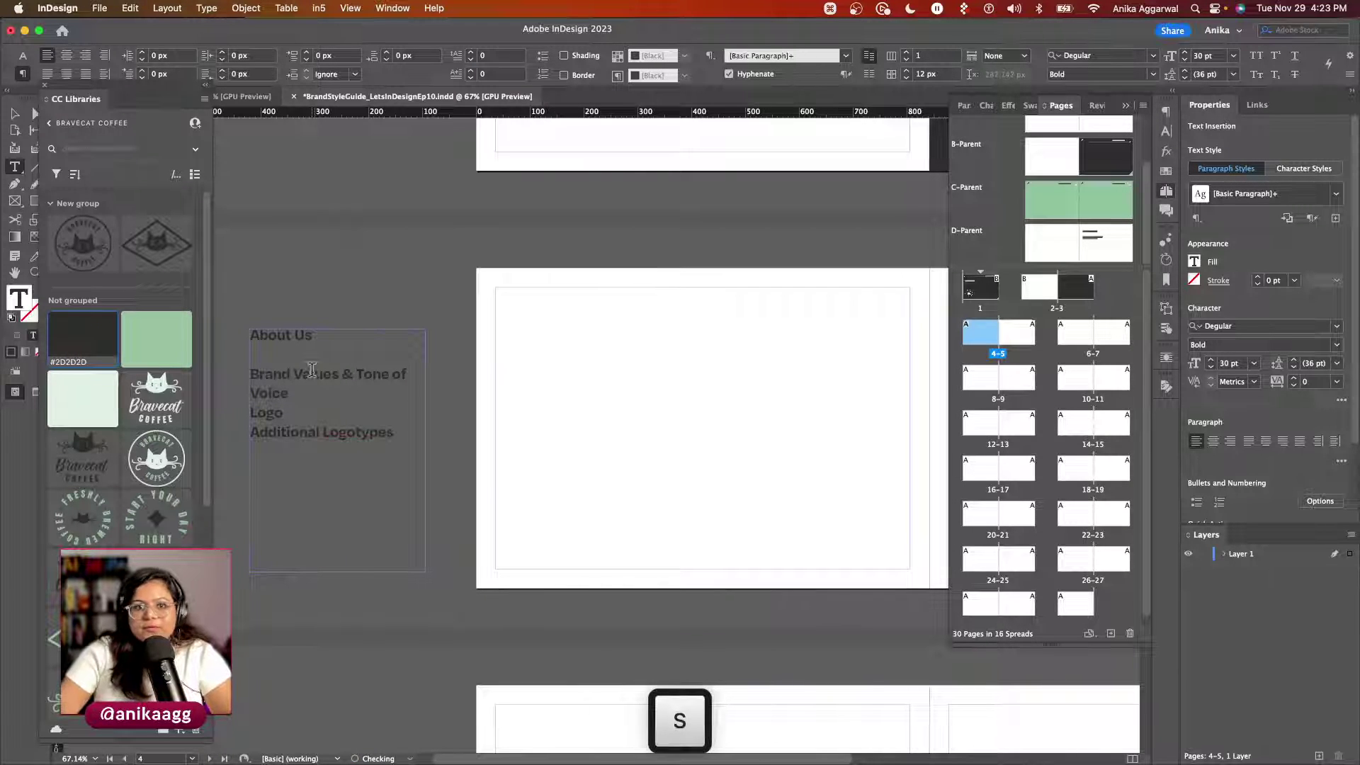
Step: Replace the frame's text with the thirteen-line section list from About Us to Questions, including Brand Color, Color Usage, Typography, Logo Misuse, Photography and Merchandise
left_click(32, 107)
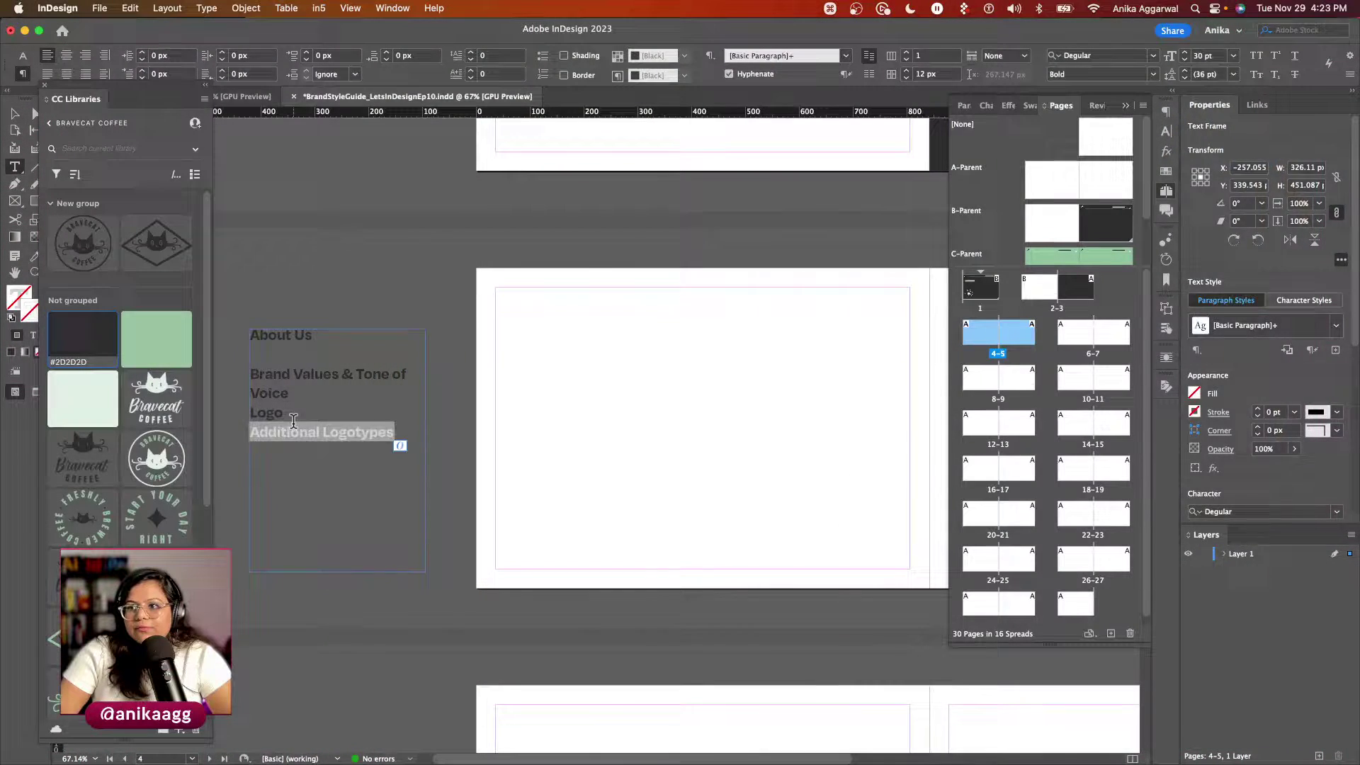
key("super+a")
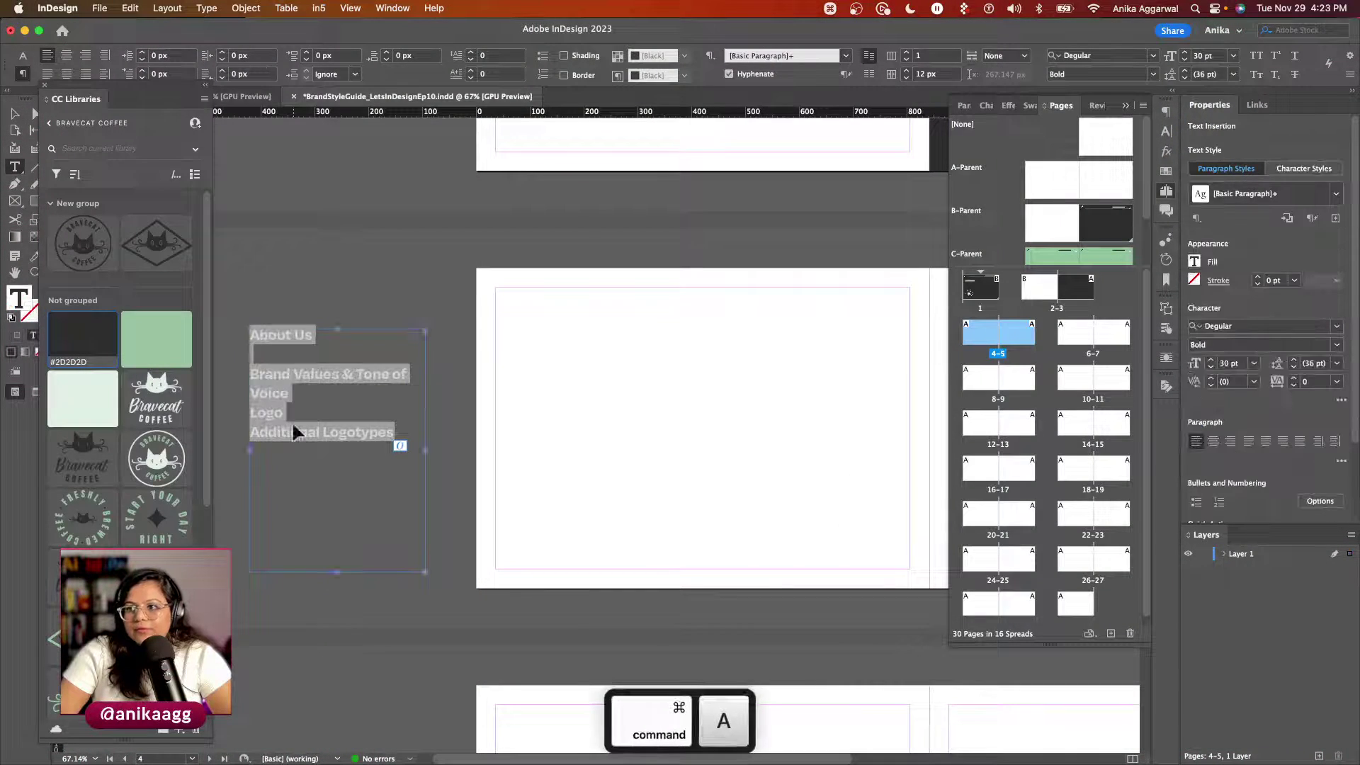
type("About Us Brand Values & Tone of Voice Logo Additional Logotypes Brand Color Color Usage Typography Logo Misuse Photography Visual Design of your website Merchandise Use requirements and terms Questions")
key("Escape")
key("Escape")
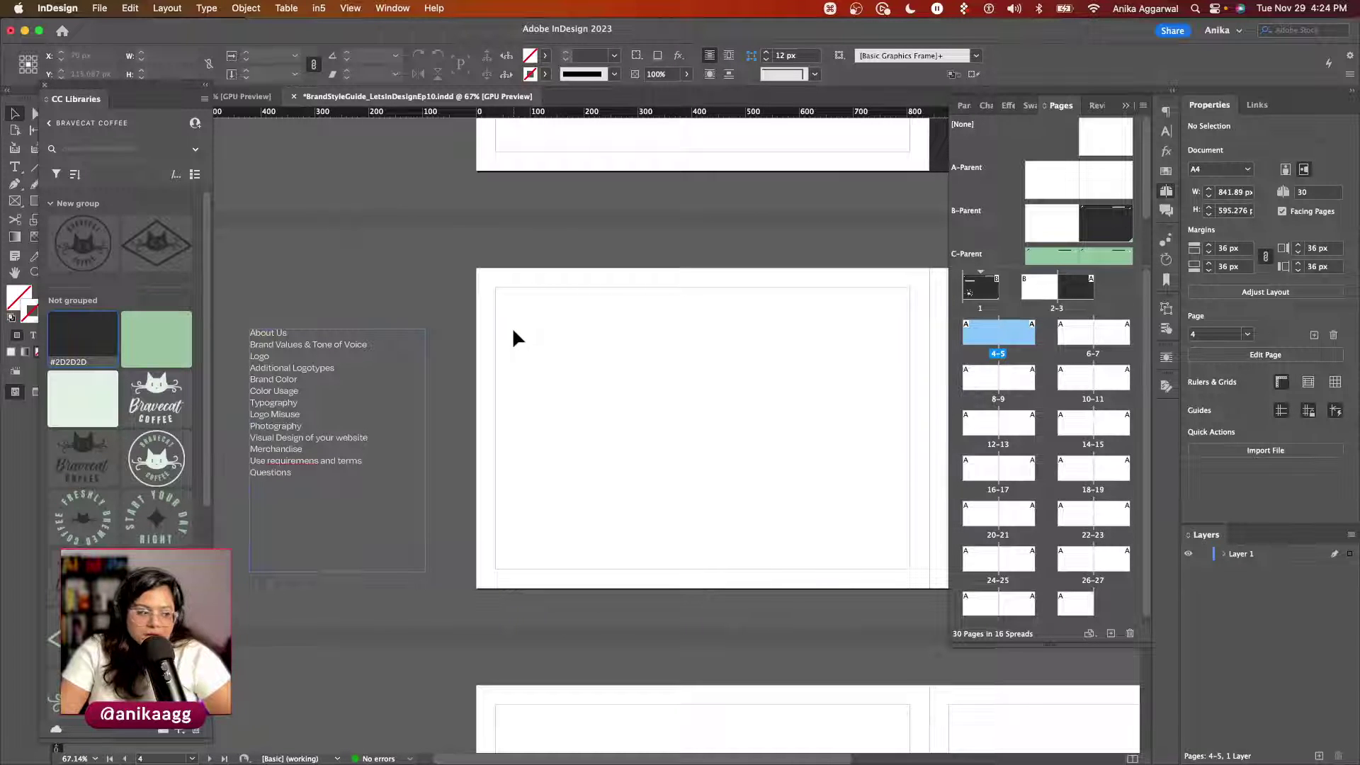
Step: Move the section list frame up onto the pasteboard beside the page 2–3 spread and deselect it
scroll(425, 349, "down", 3)
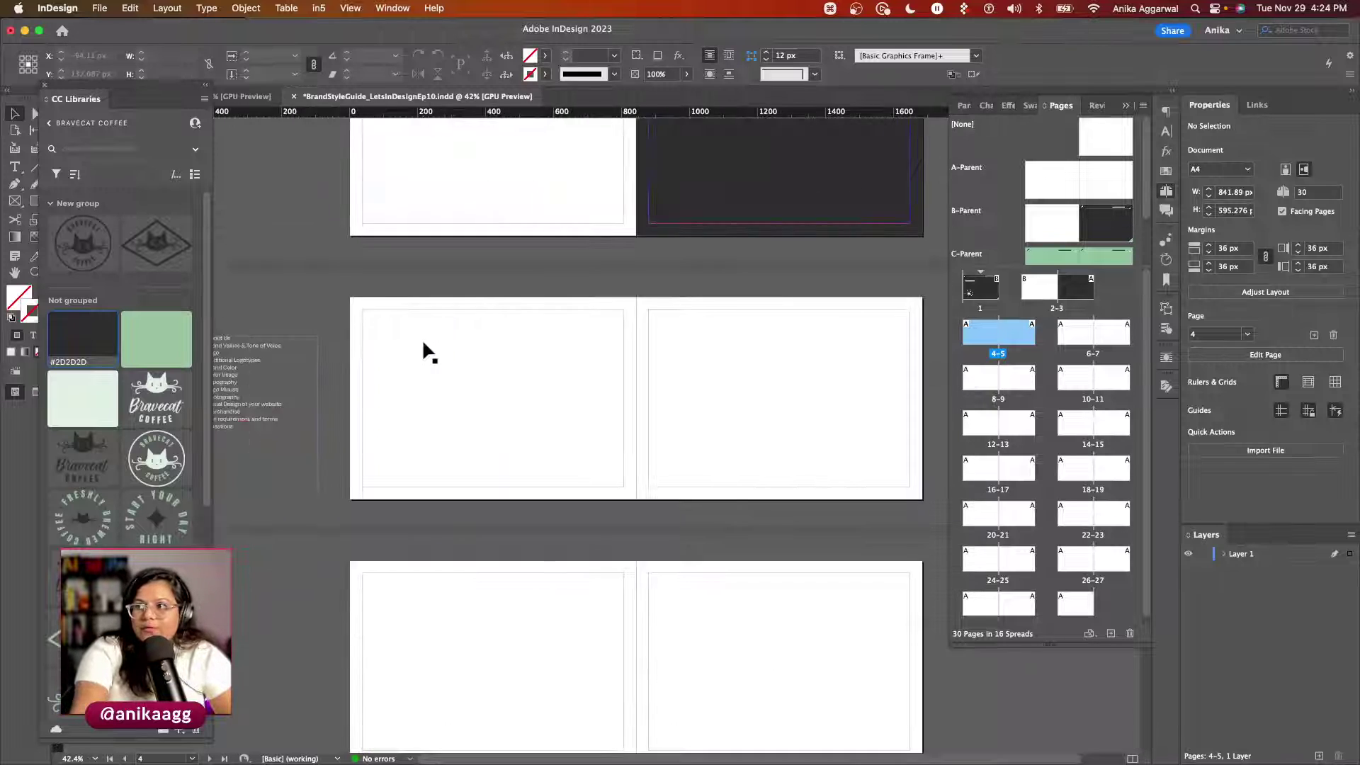
scroll(425, 350, "up", 5)
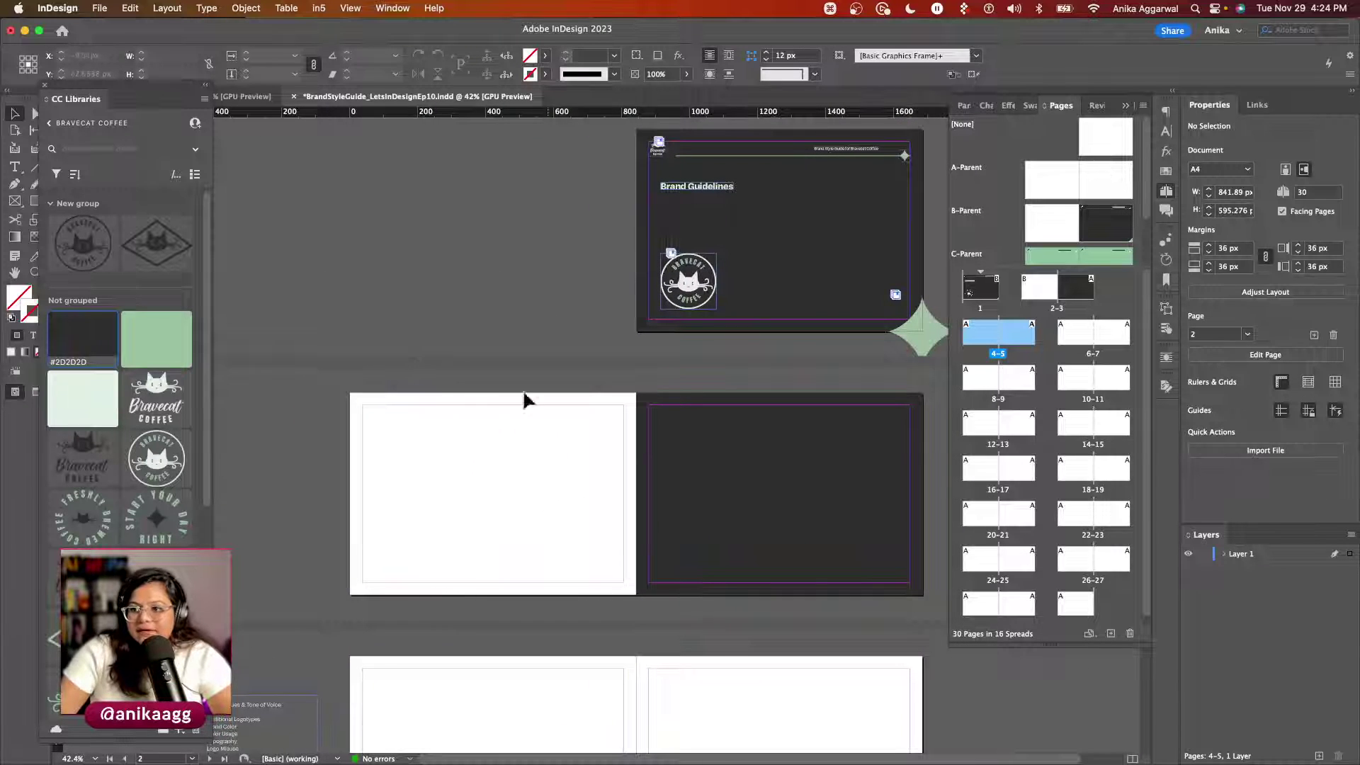
left_click_drag(262, 719, 282, 426)
left_click(292, 401)
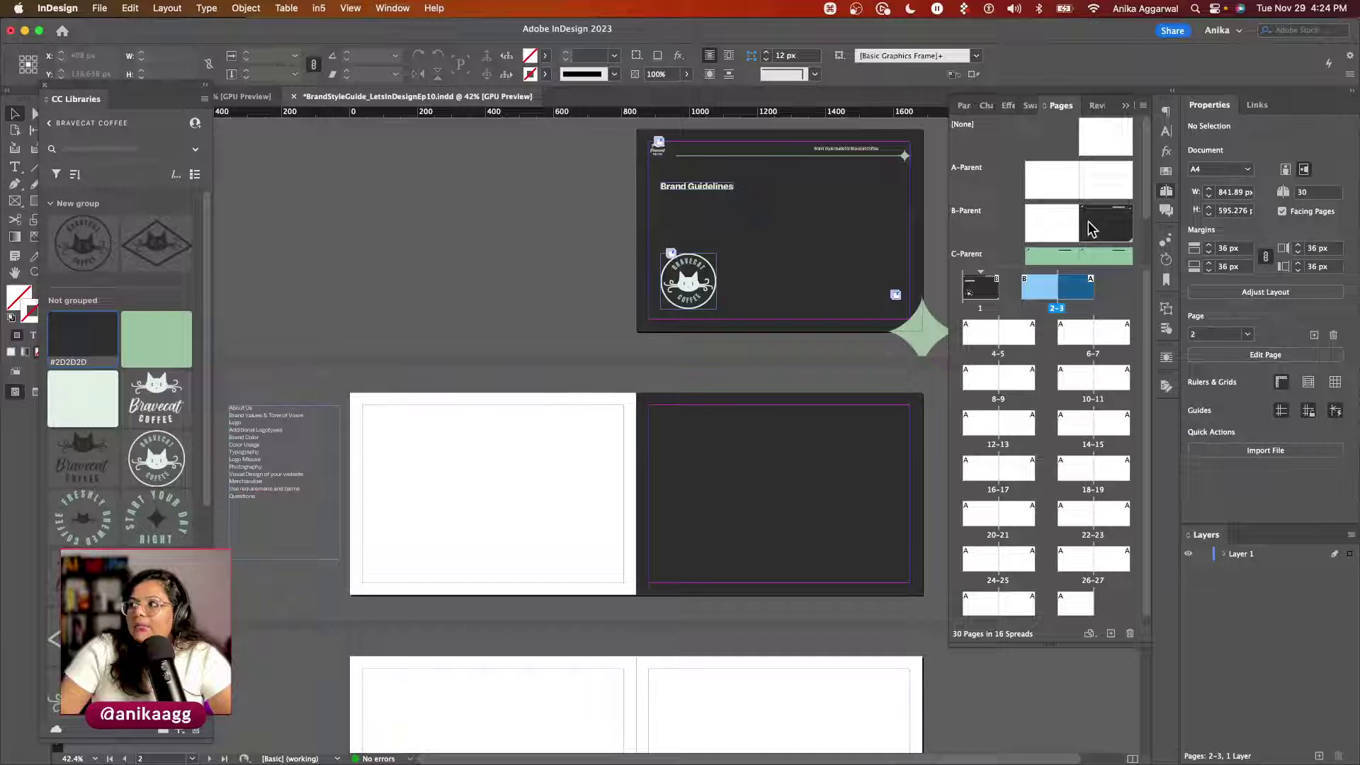
Step: Apply the D-Parent page to the page 2–3 spread
scroll(1080, 241, "down", 2)
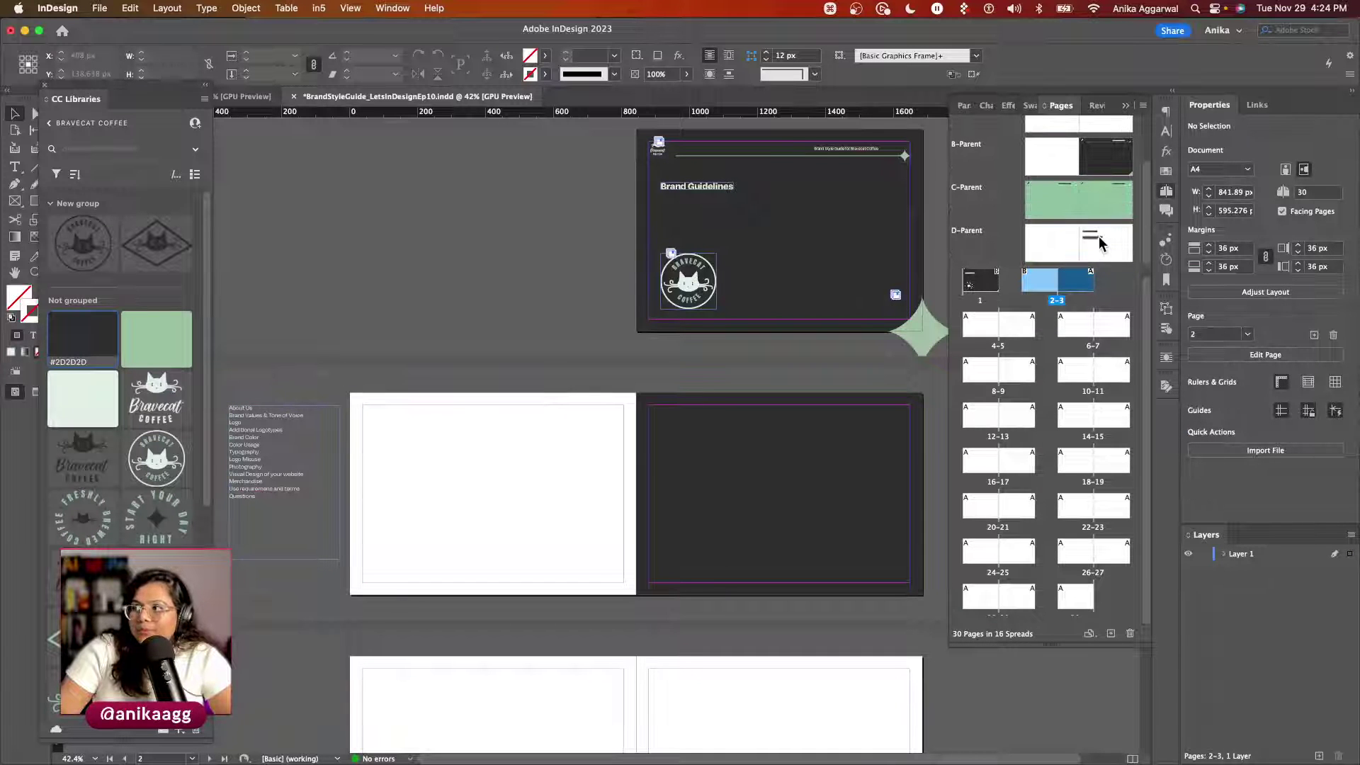
left_click_drag(1100, 243, 1054, 292)
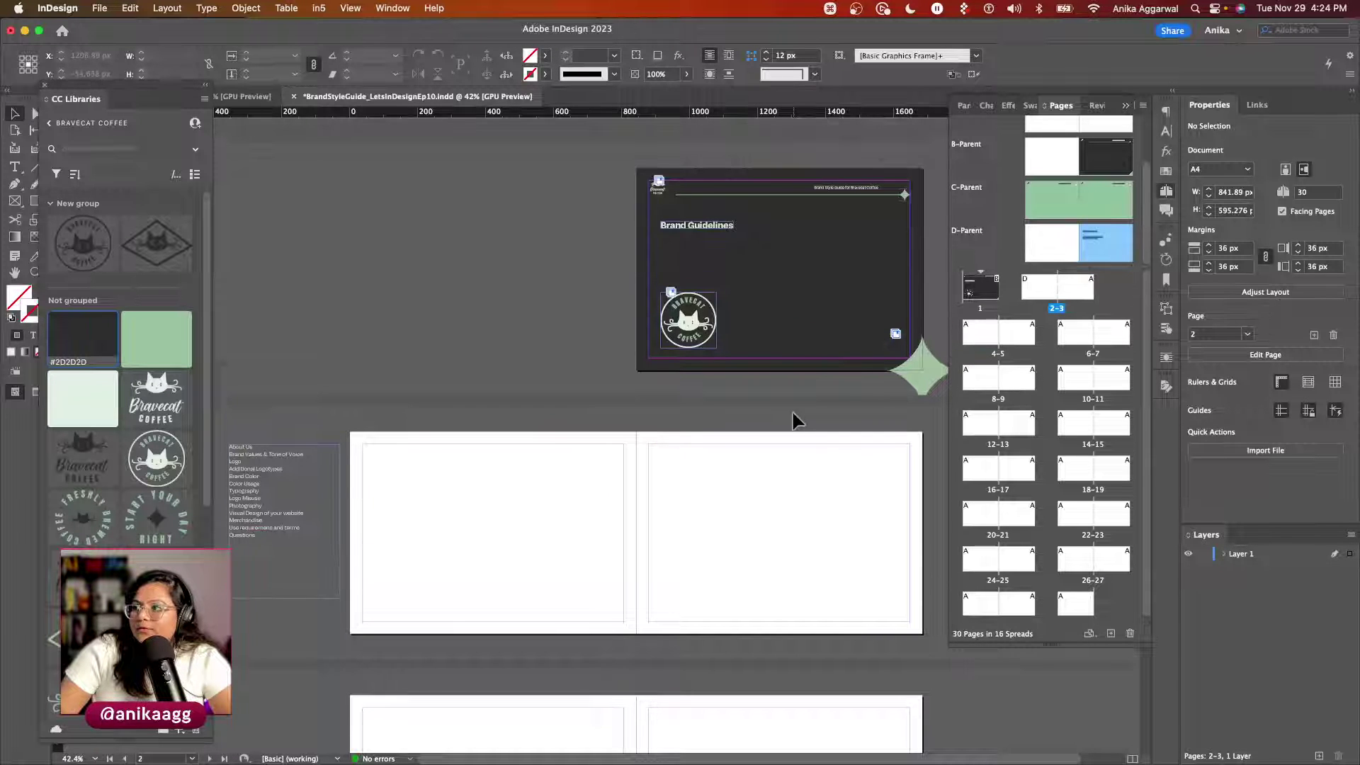
Step: Undo the D-Parent assignment and move the heading and placeholder text frames to the left-hand page of the D-Parent spread
key("super+z")
double_click(1095, 248)
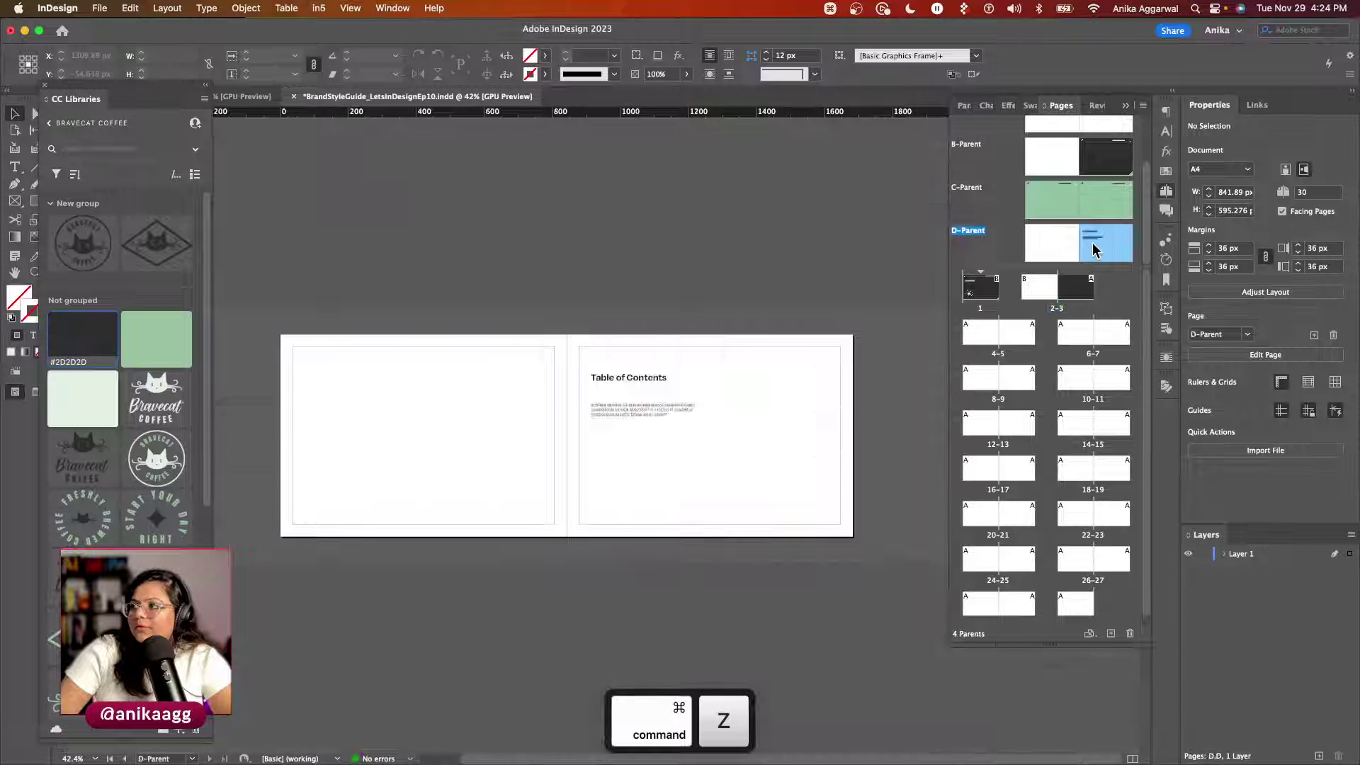
left_click(663, 377)
left_click_drag(647, 412, 368, 412)
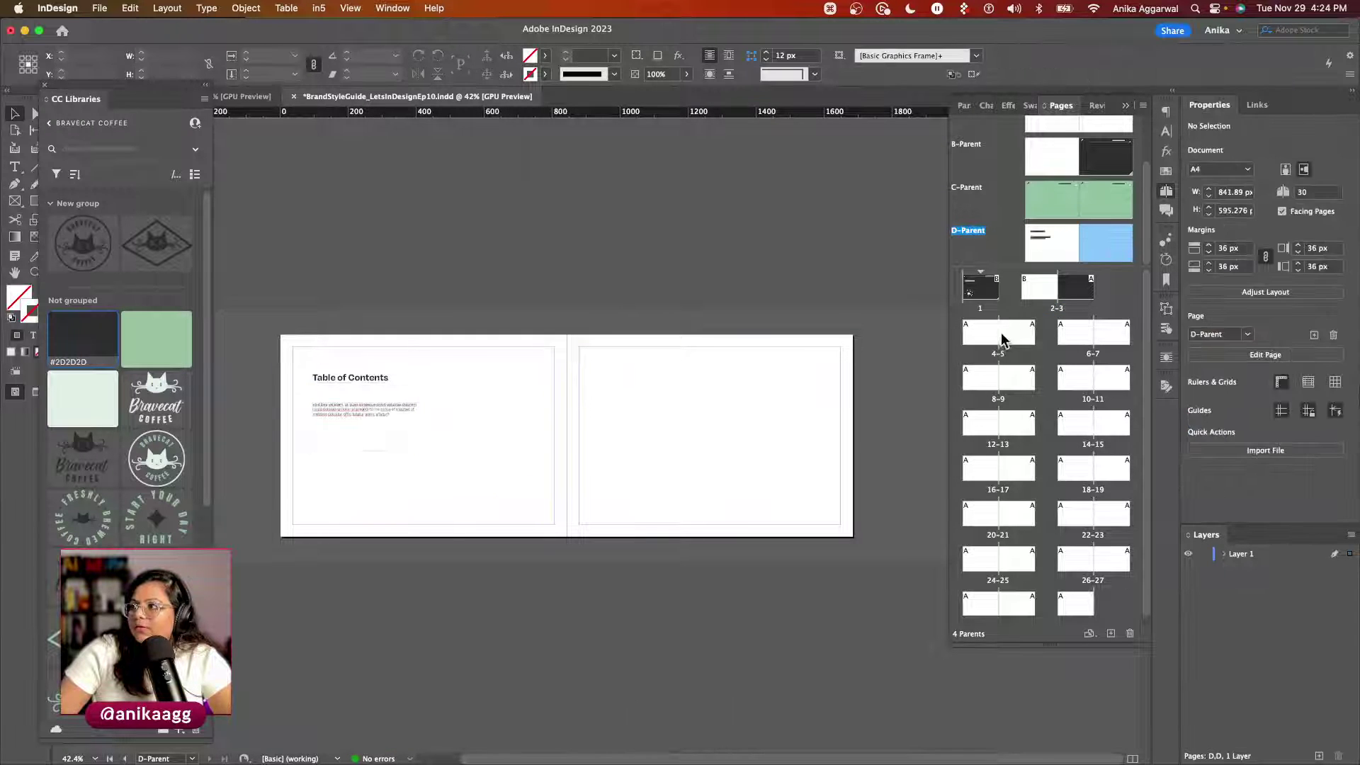
Step: Apply the revised D-Parent layout to the page 2–3 spread so the Table of Contents text falls on page 2
double_click(1038, 287)
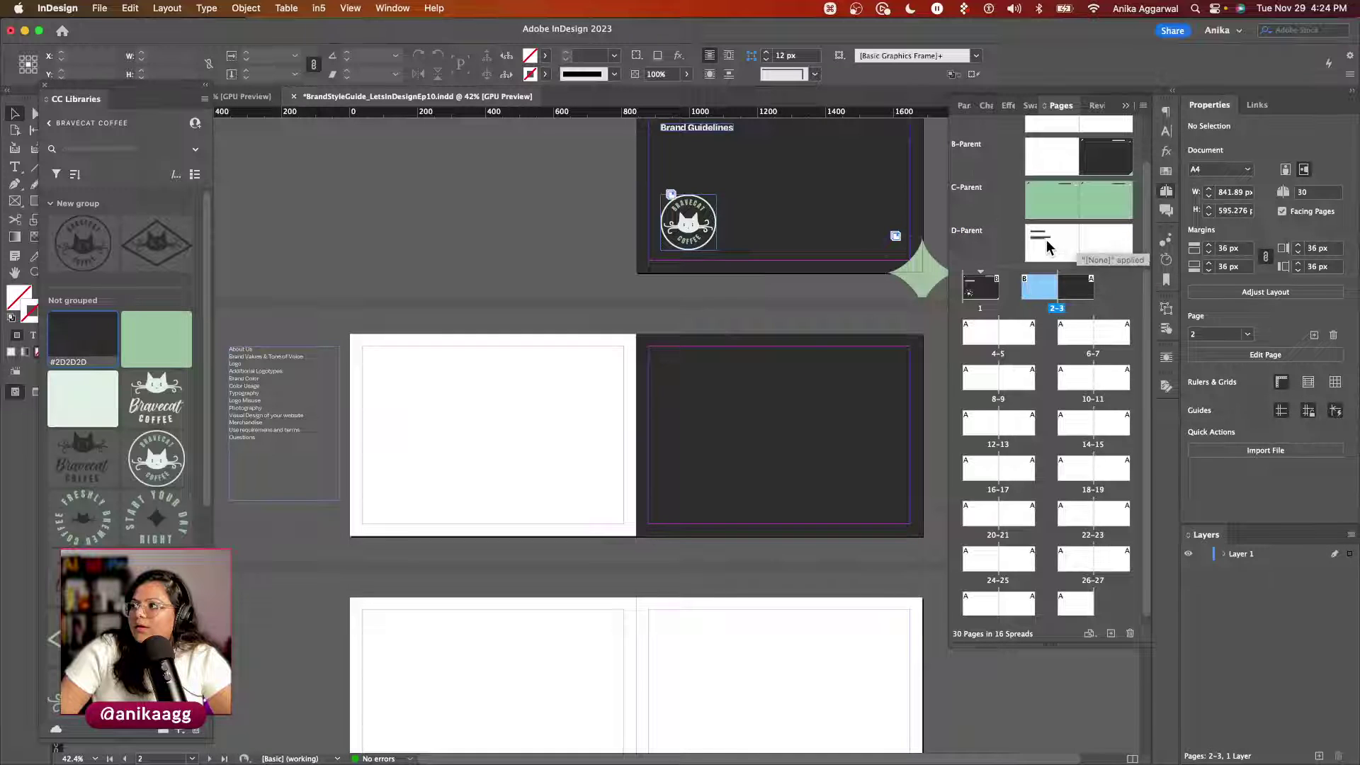
left_click_drag(1109, 244, 1054, 287)
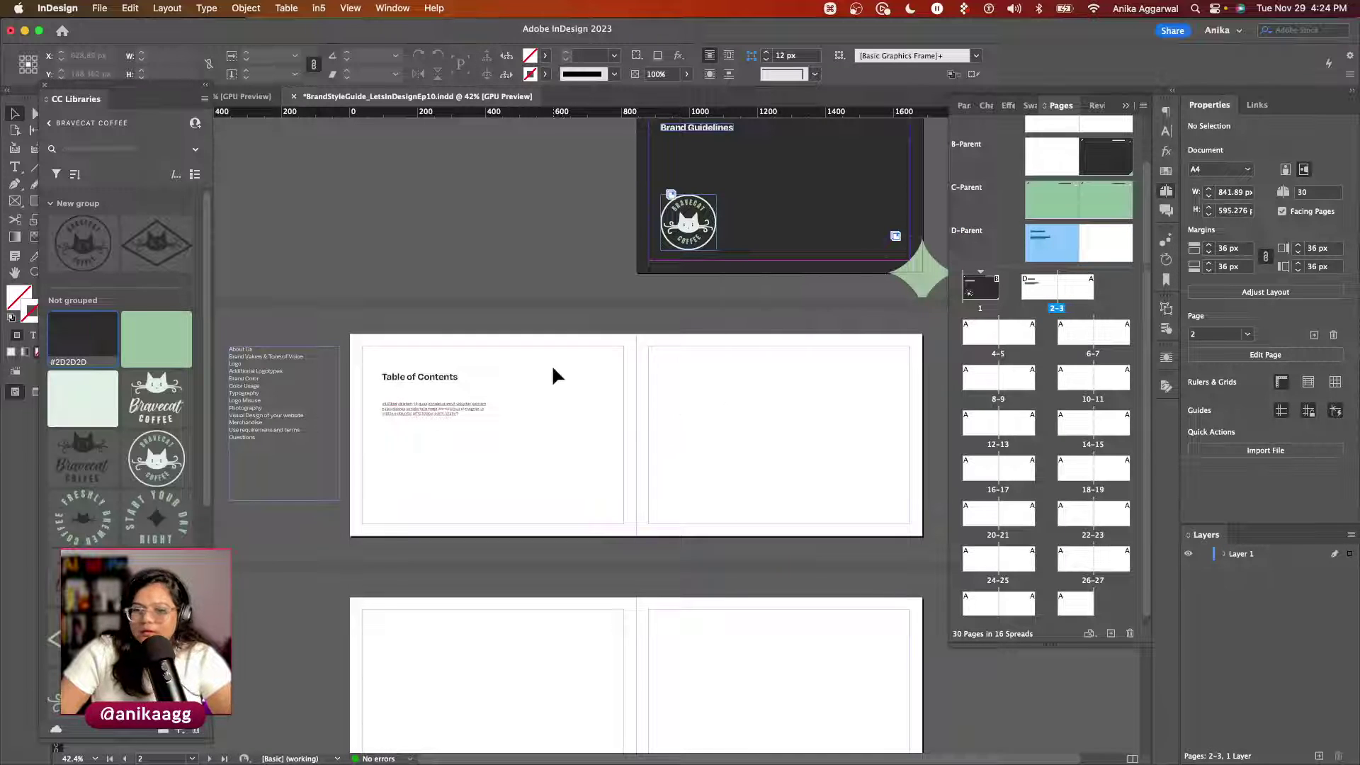
scroll(553, 369, "up", 5)
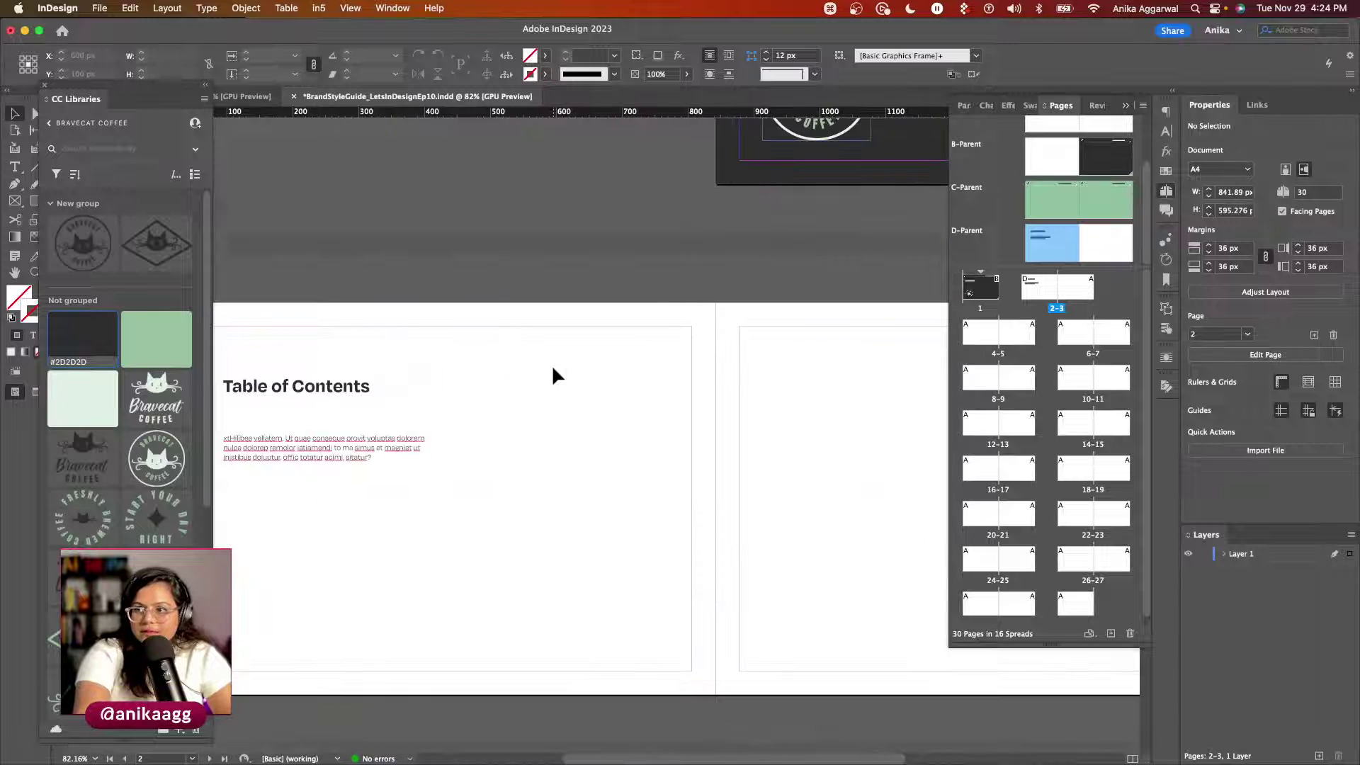
scroll(551, 364, "up", 3)
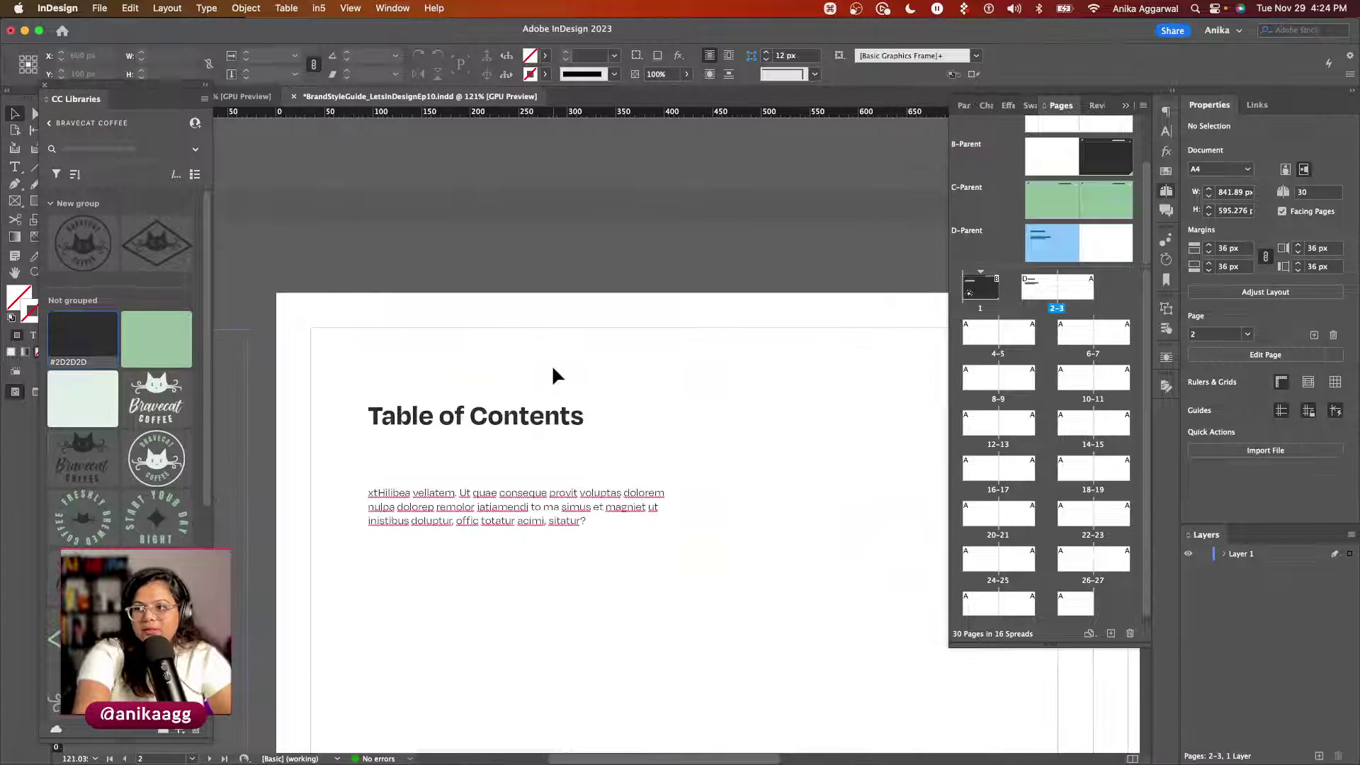
scroll(547, 371, "down", 3)
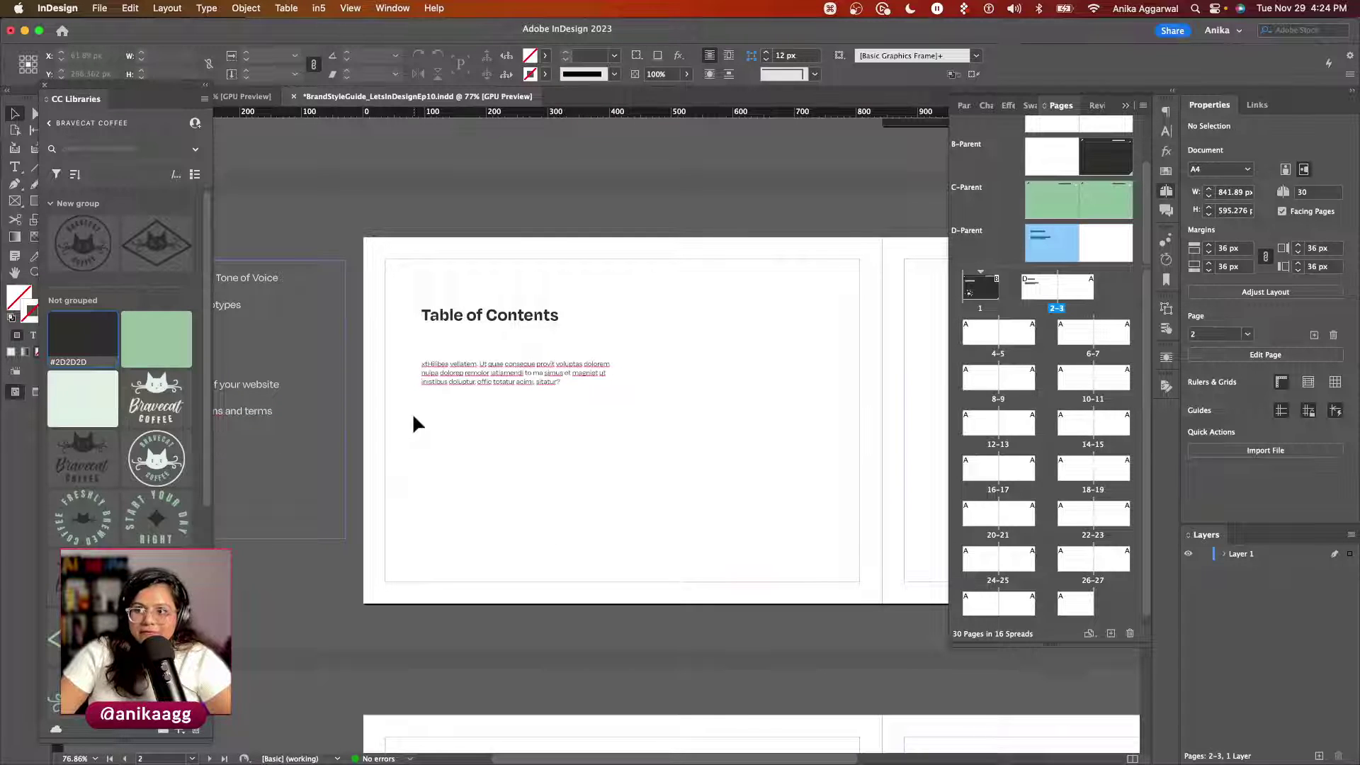
Step: Create a rectangle about 236 × 401 px in page 2's lower-left corner with a #99C1A2 fill and no stroke
left_click_drag(98, 89, 117, 84)
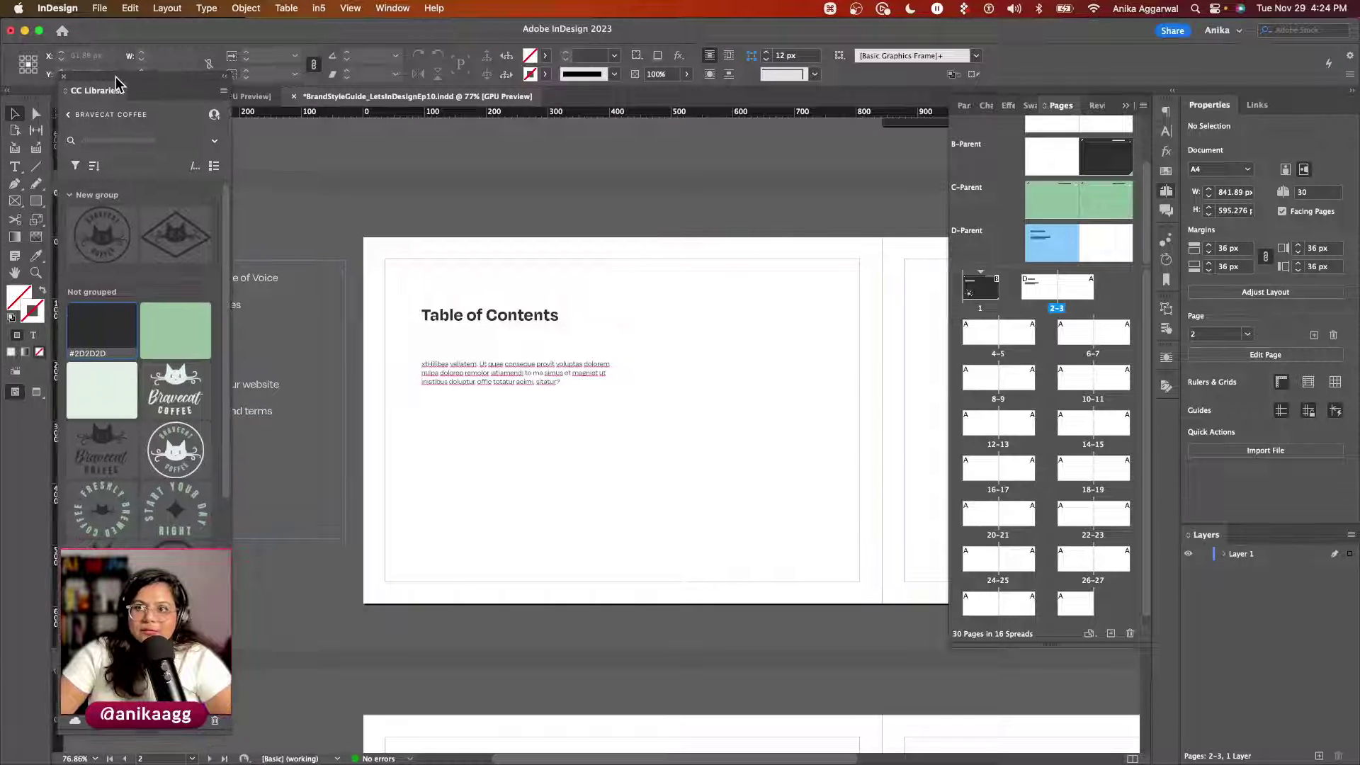
left_click(37, 201)
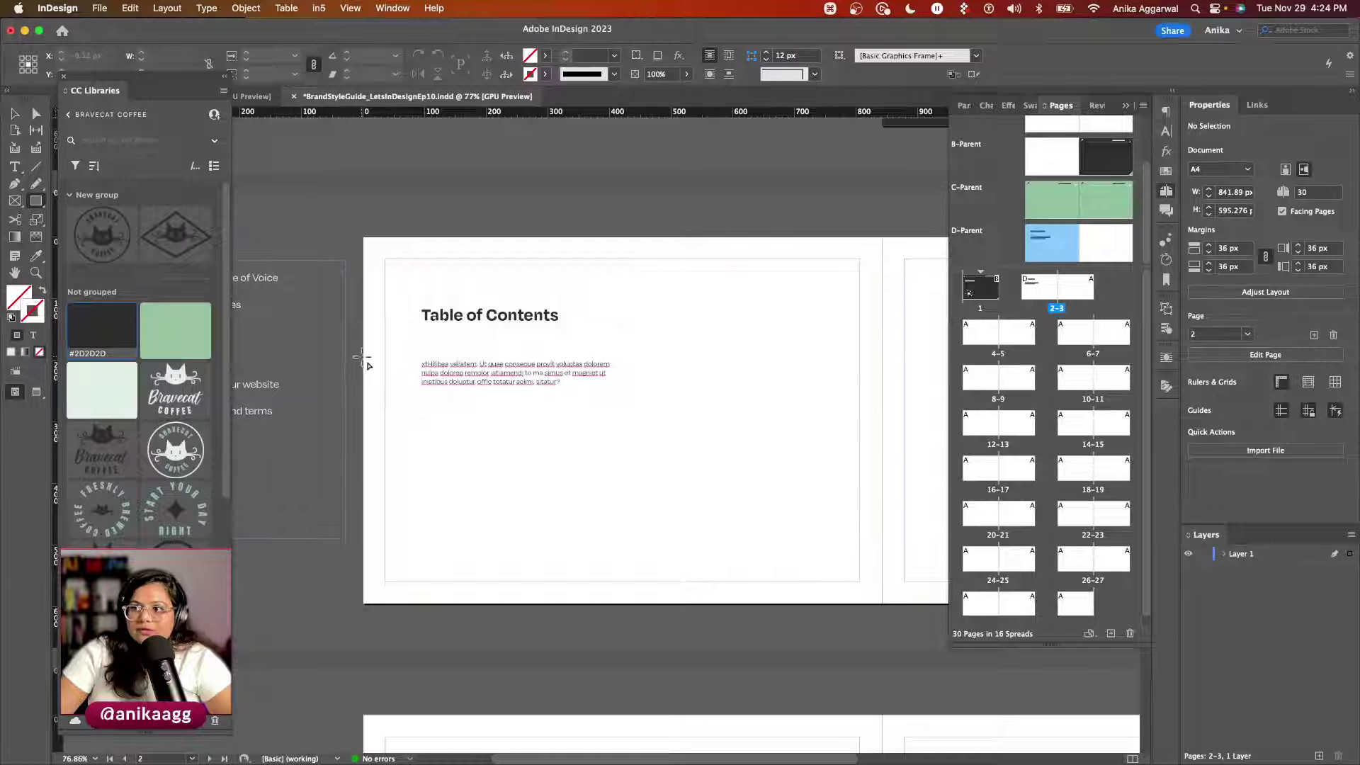
left_click_drag(362, 357, 509, 603)
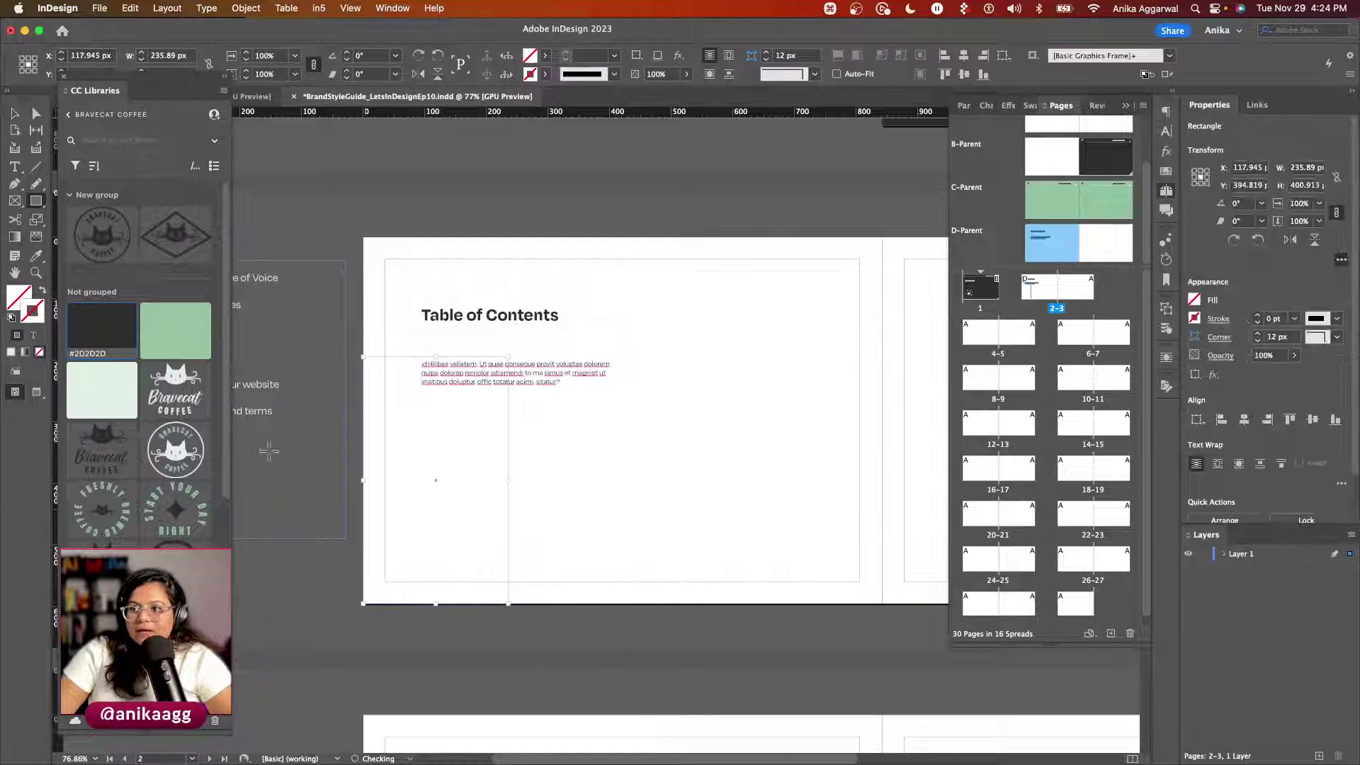
left_click(177, 334)
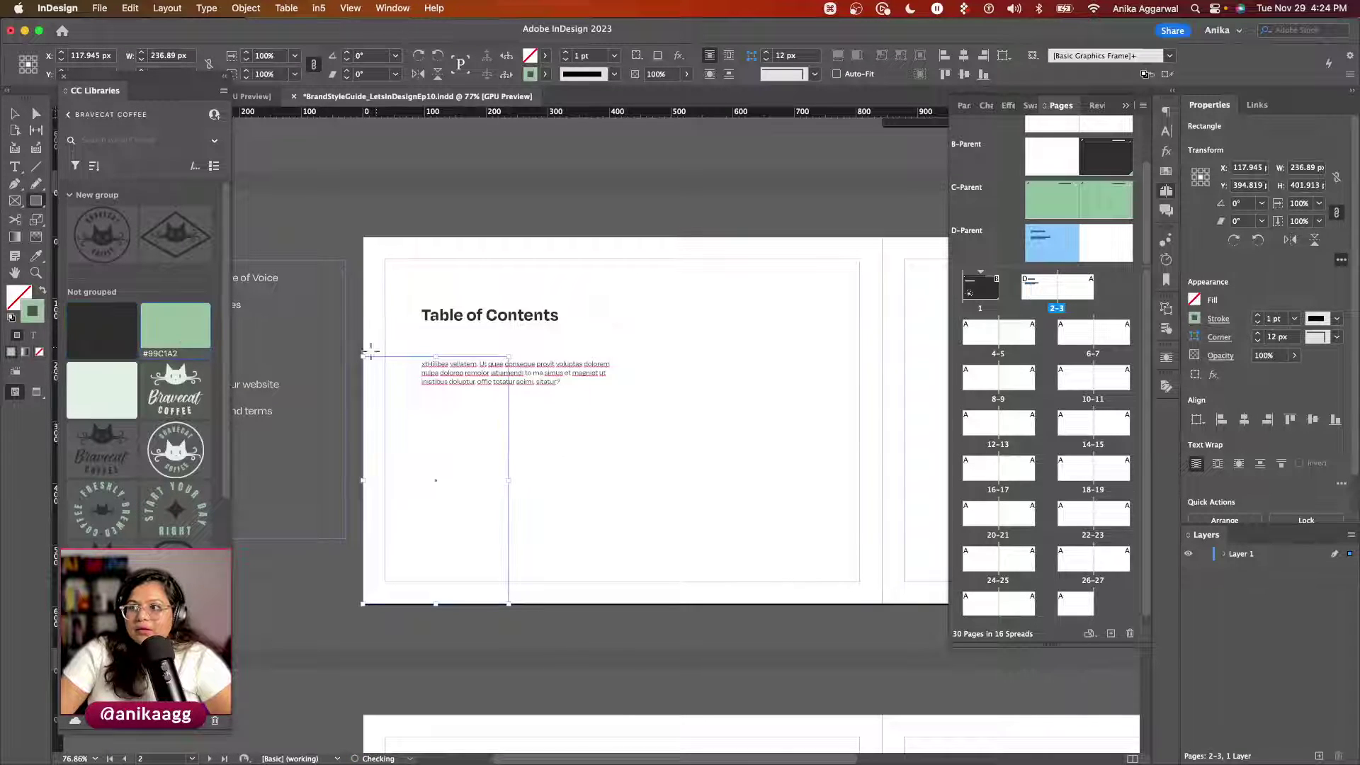
left_click(38, 288)
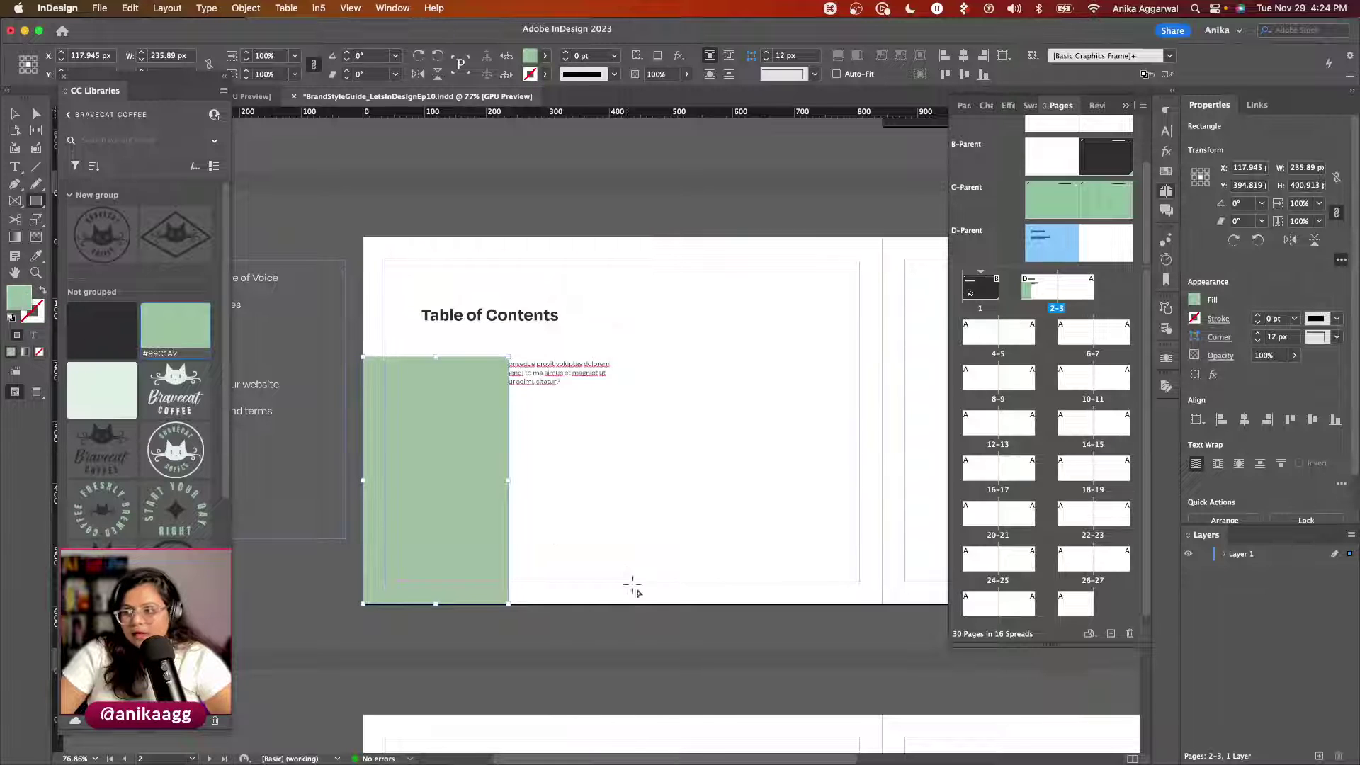
Step: Duplicate the green rectangle directly beside it, send the copy to the back and fill it with #2D2D2D
key("v")
left_click_drag(489, 510, 571, 488)
key("shift+super+bracketleft")
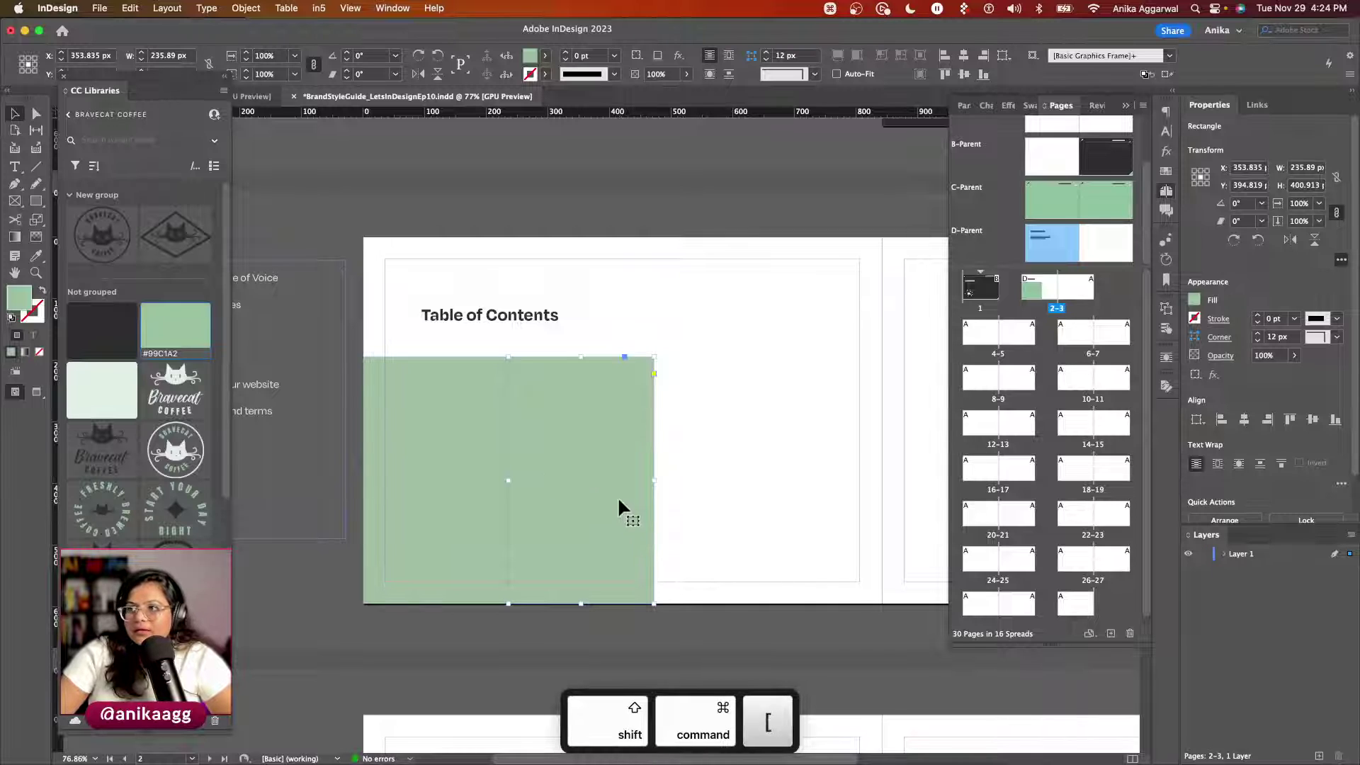
left_click(120, 336)
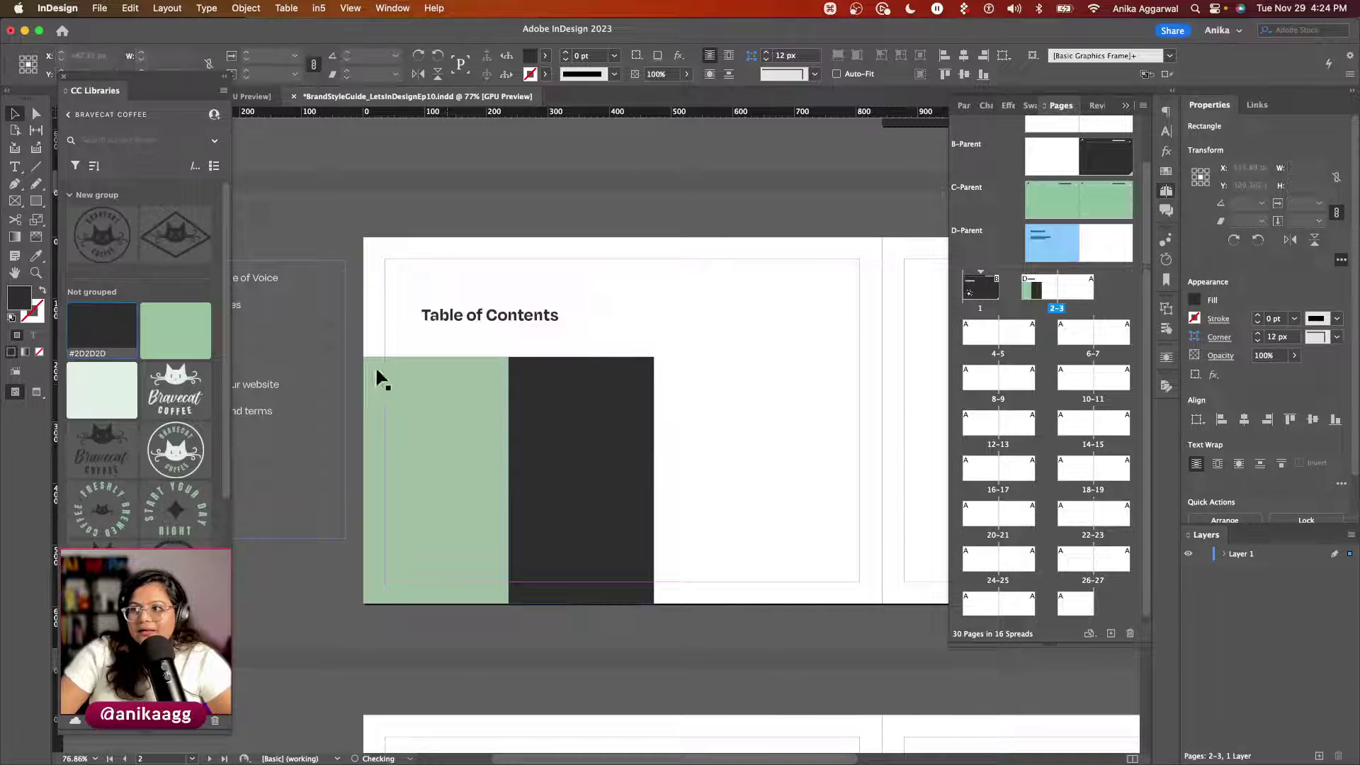
Step: Move the section list frame onto the dark rectangle and widen the rectangle to cover all the list text
left_click_drag(268, 282, 569, 405)
left_click(604, 338)
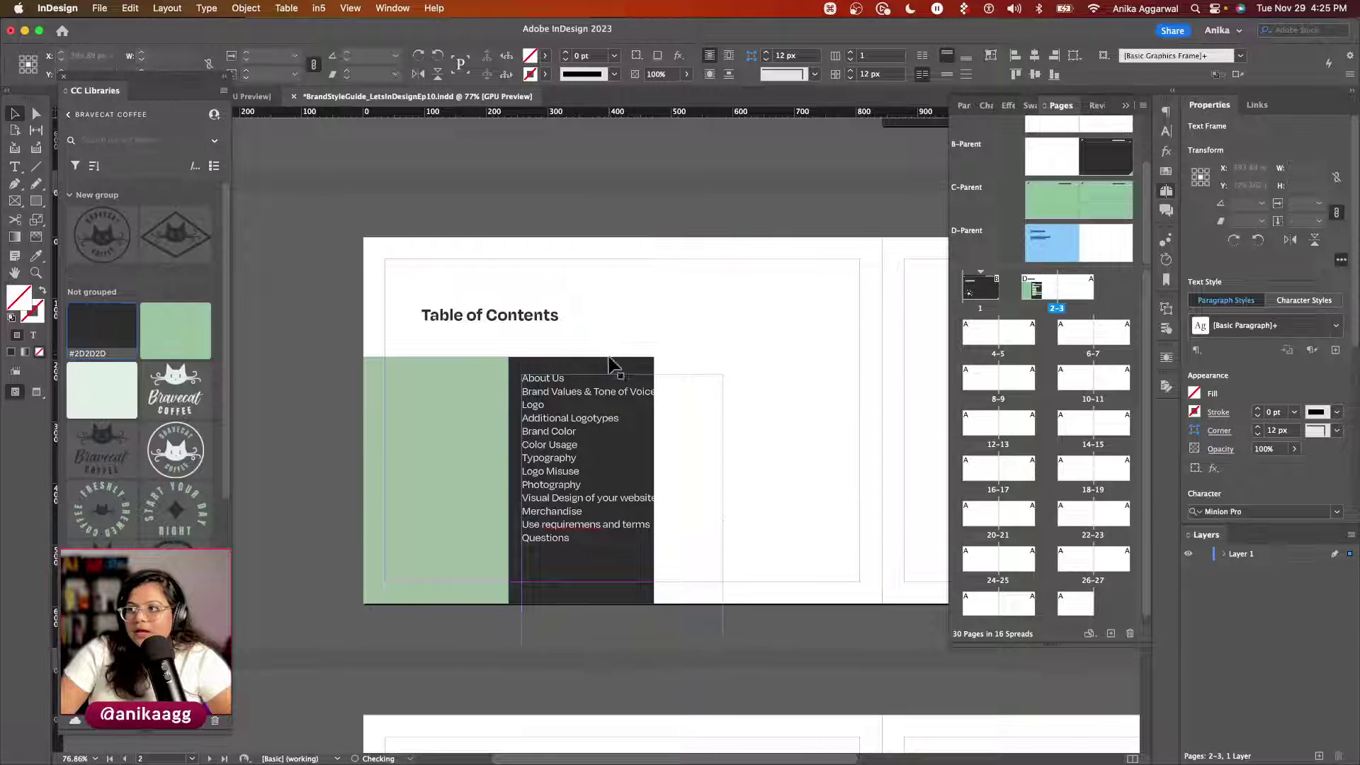
left_click(611, 364)
left_click_drag(654, 481, 704, 482)
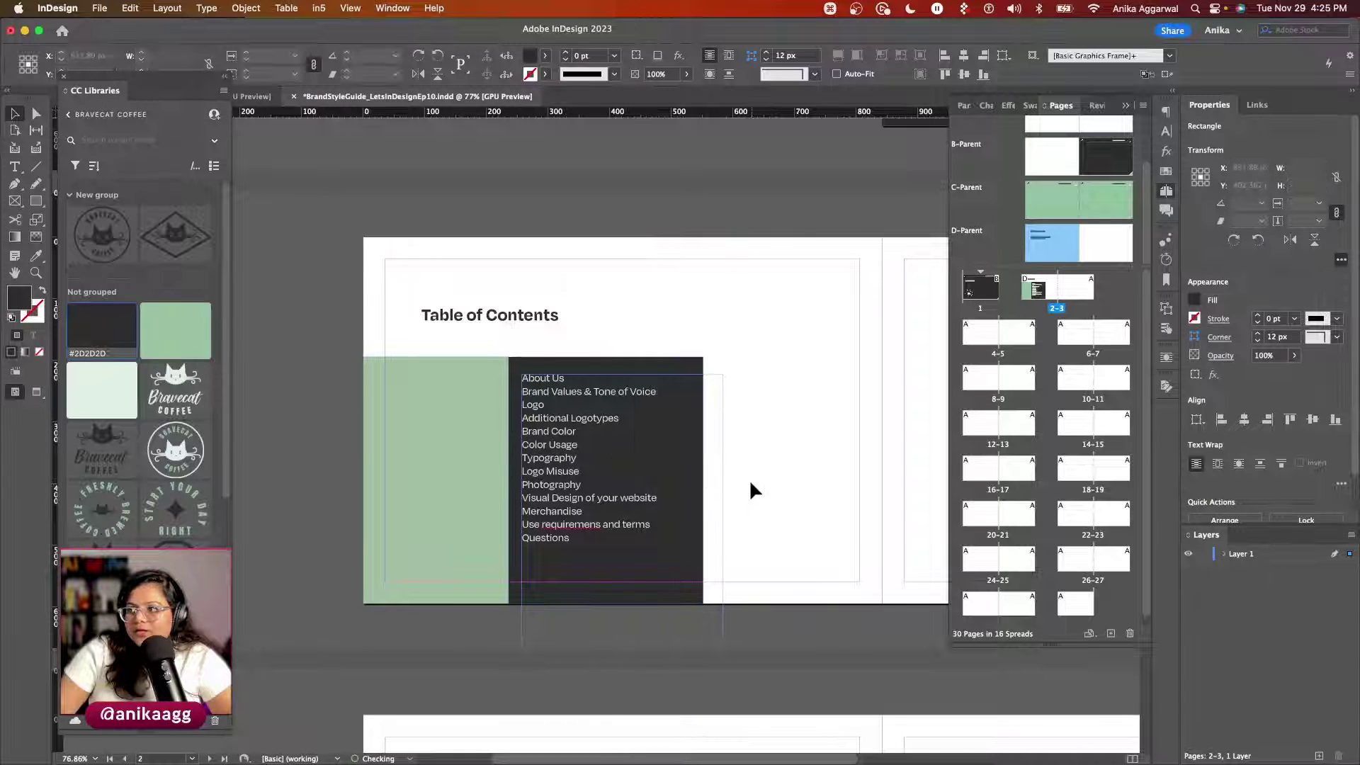
left_click(763, 444)
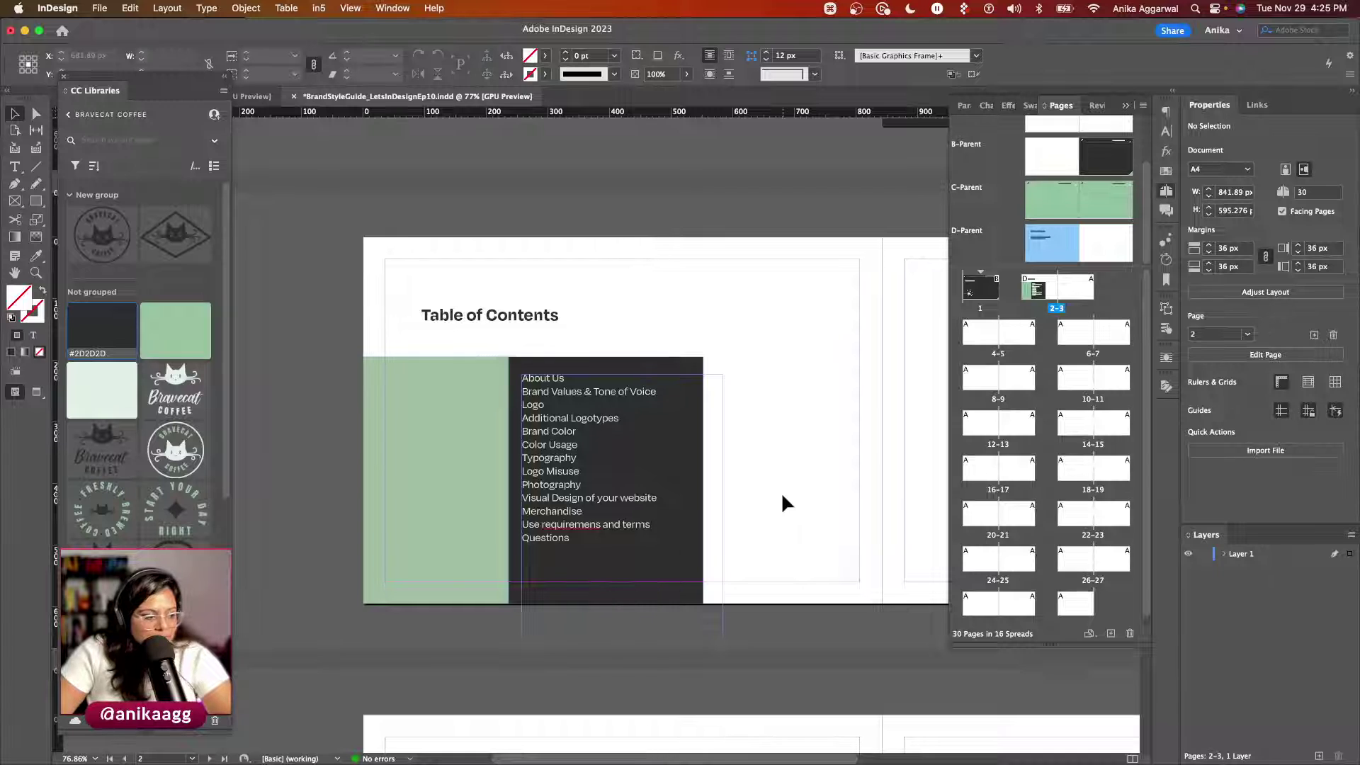
Step: Narrow the section list's text frame to about 266 px so it fits within the dark rectangle
left_click(631, 461)
left_click_drag(722, 513, 688, 512)
left_click(734, 508)
Step: Switch to Finder and preview the AdobeStock photos in the Stock Imagery_BravecatCoffee folder
left_click(71, 726)
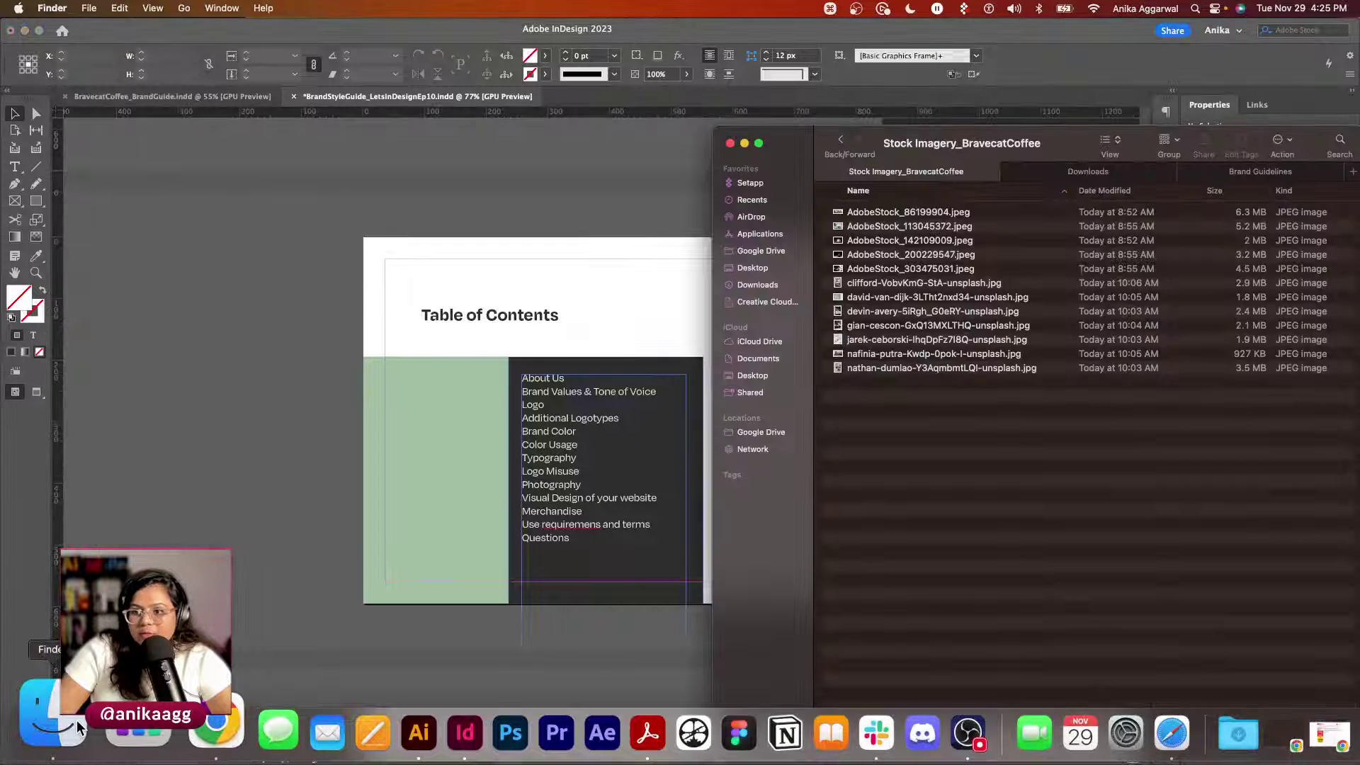
left_click(907, 212)
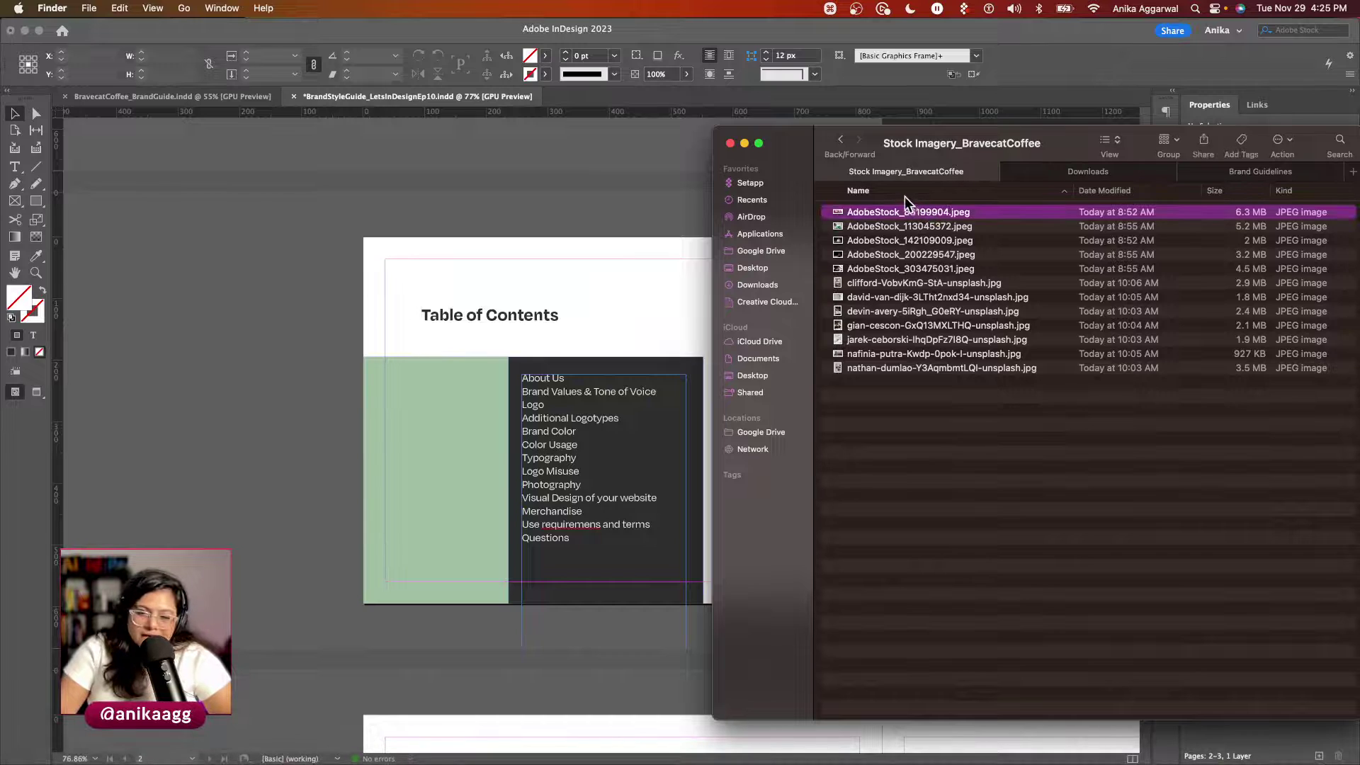
key("space")
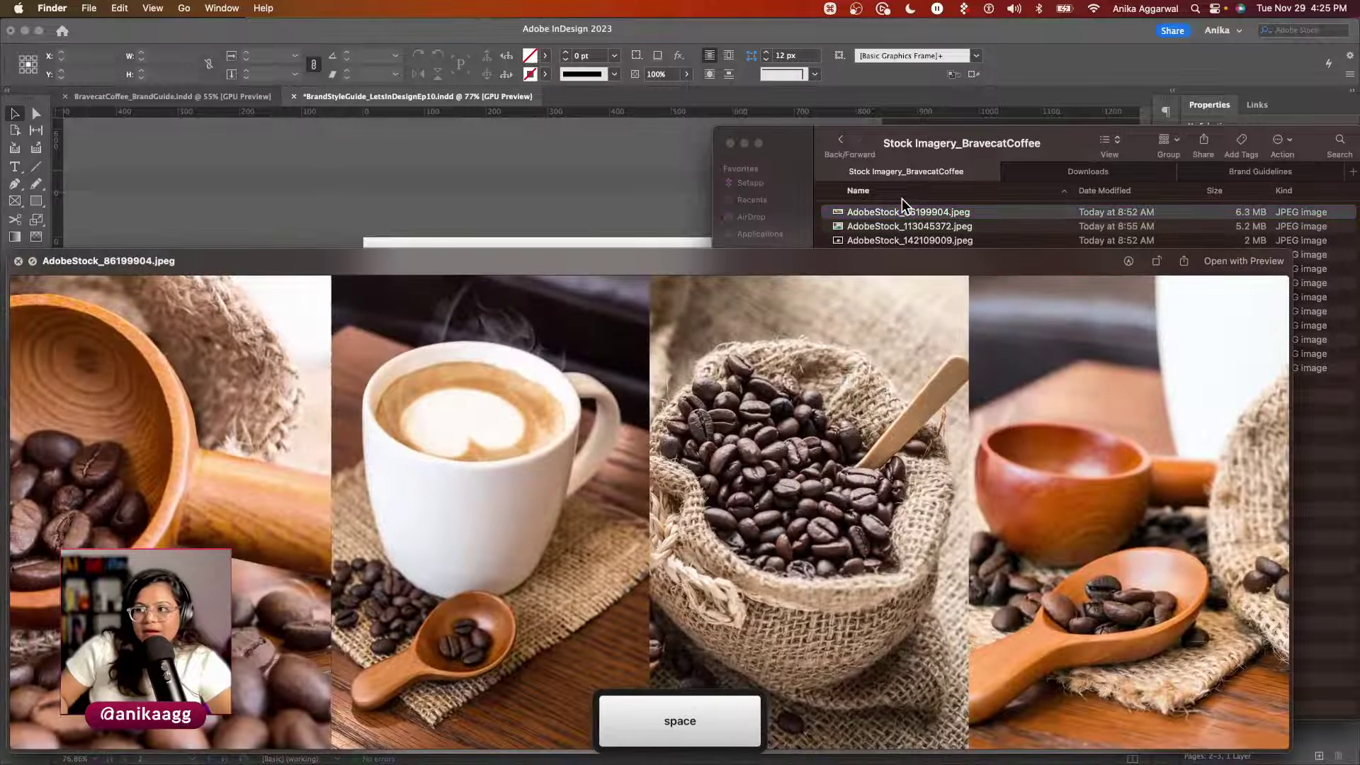
key("Down")
key("Down")
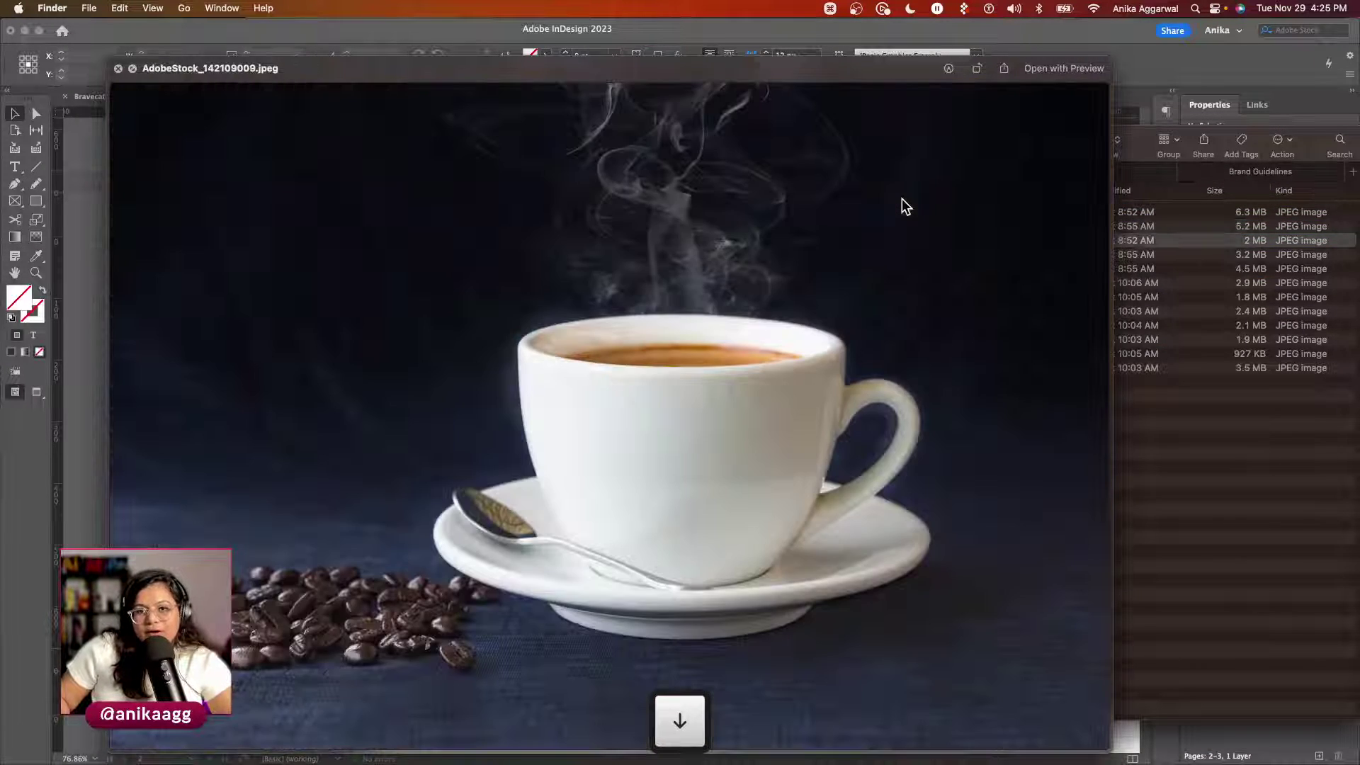
key("Down")
key("Down")
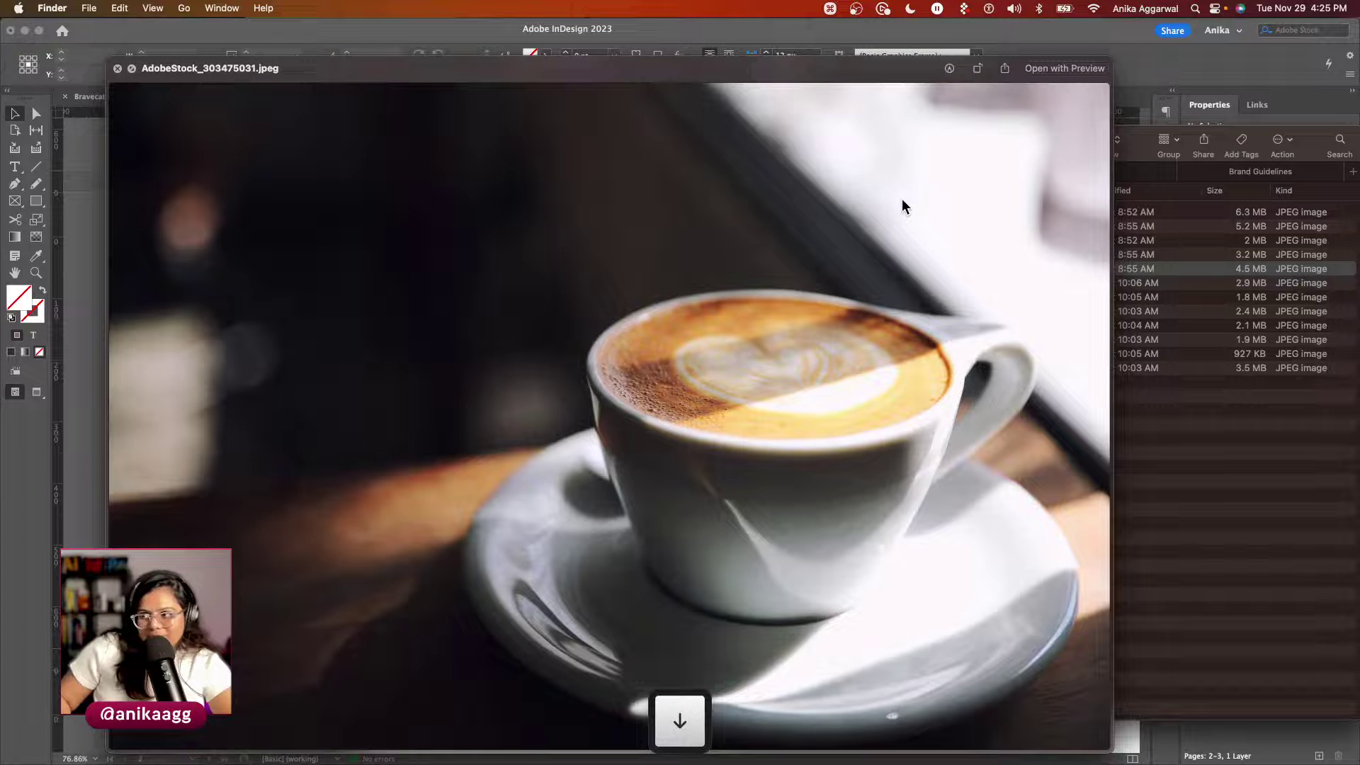
key("space")
key("space")
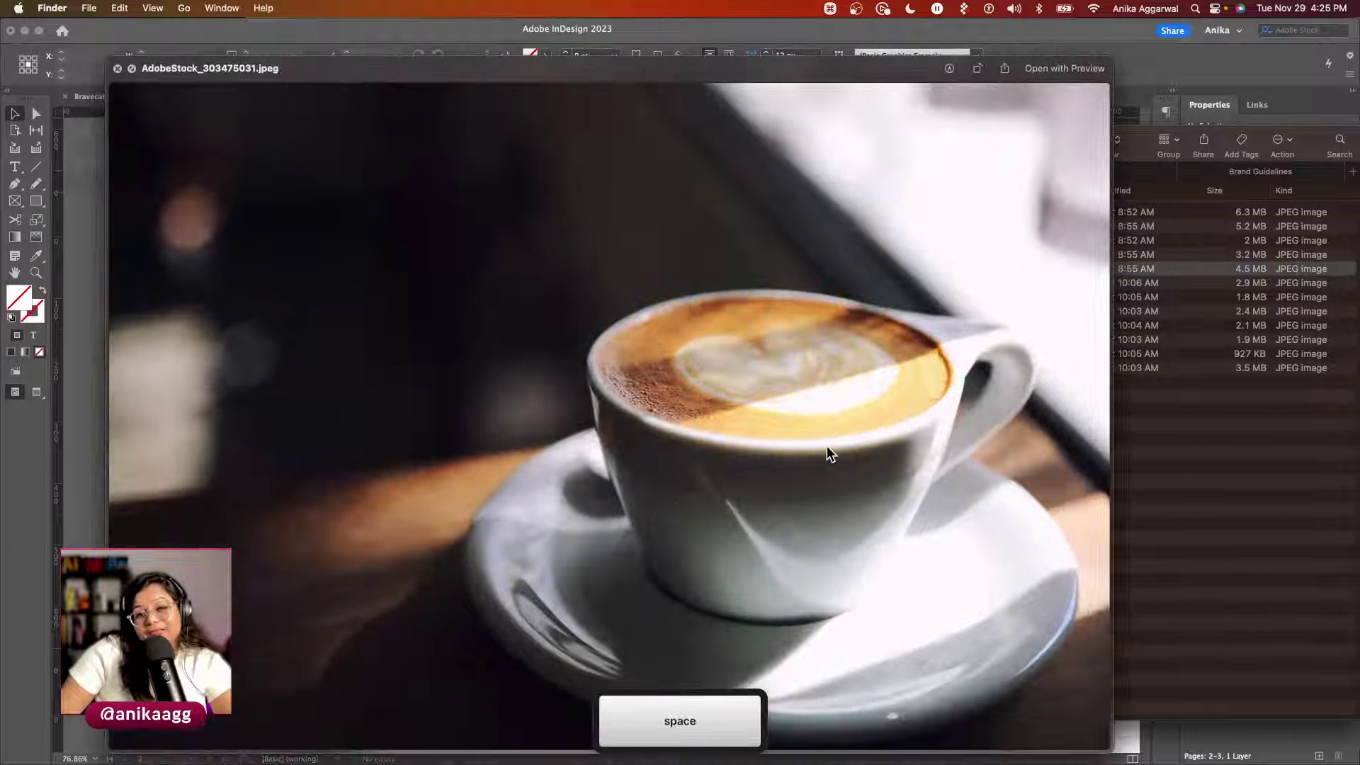
key("space")
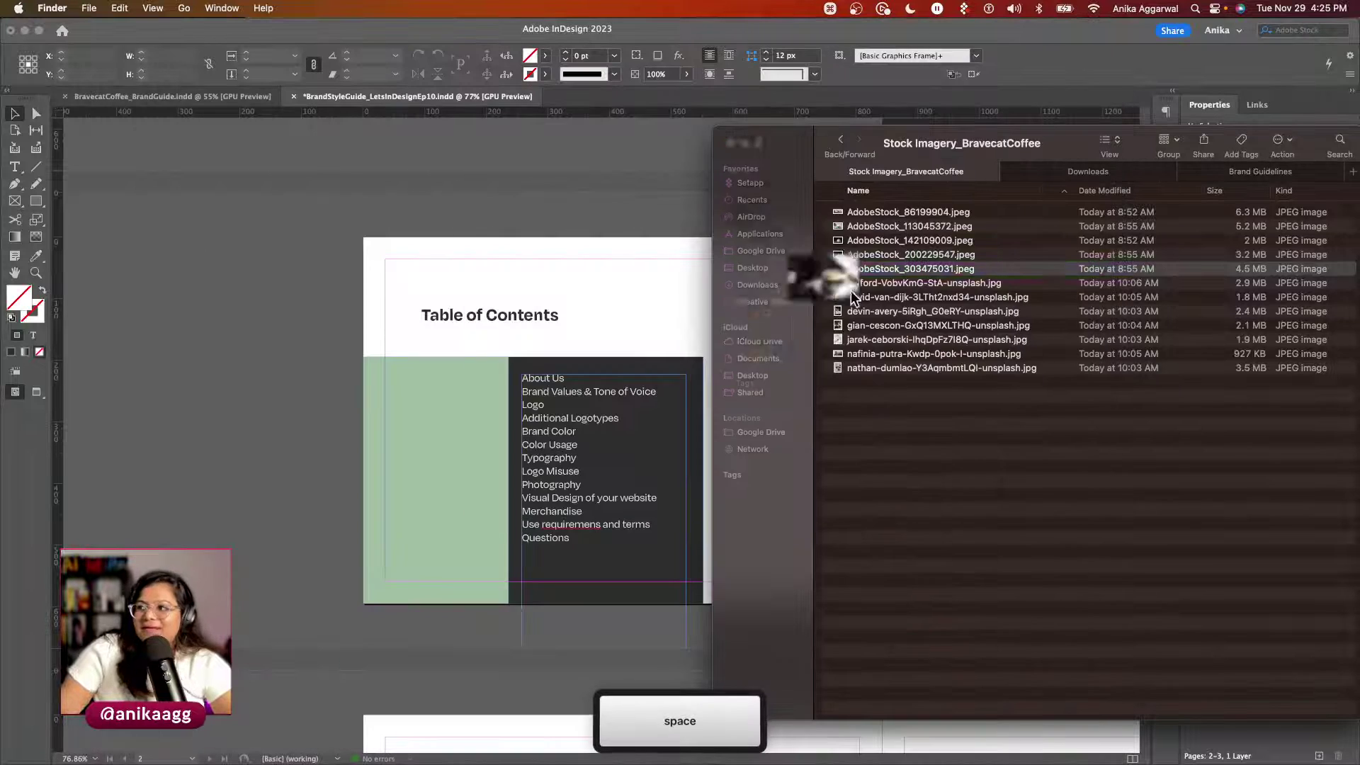
Step: Back in InDesign, draw an image frame about 290 × 394 px between the dark rectangle and page 2's right edge
left_click(539, 333)
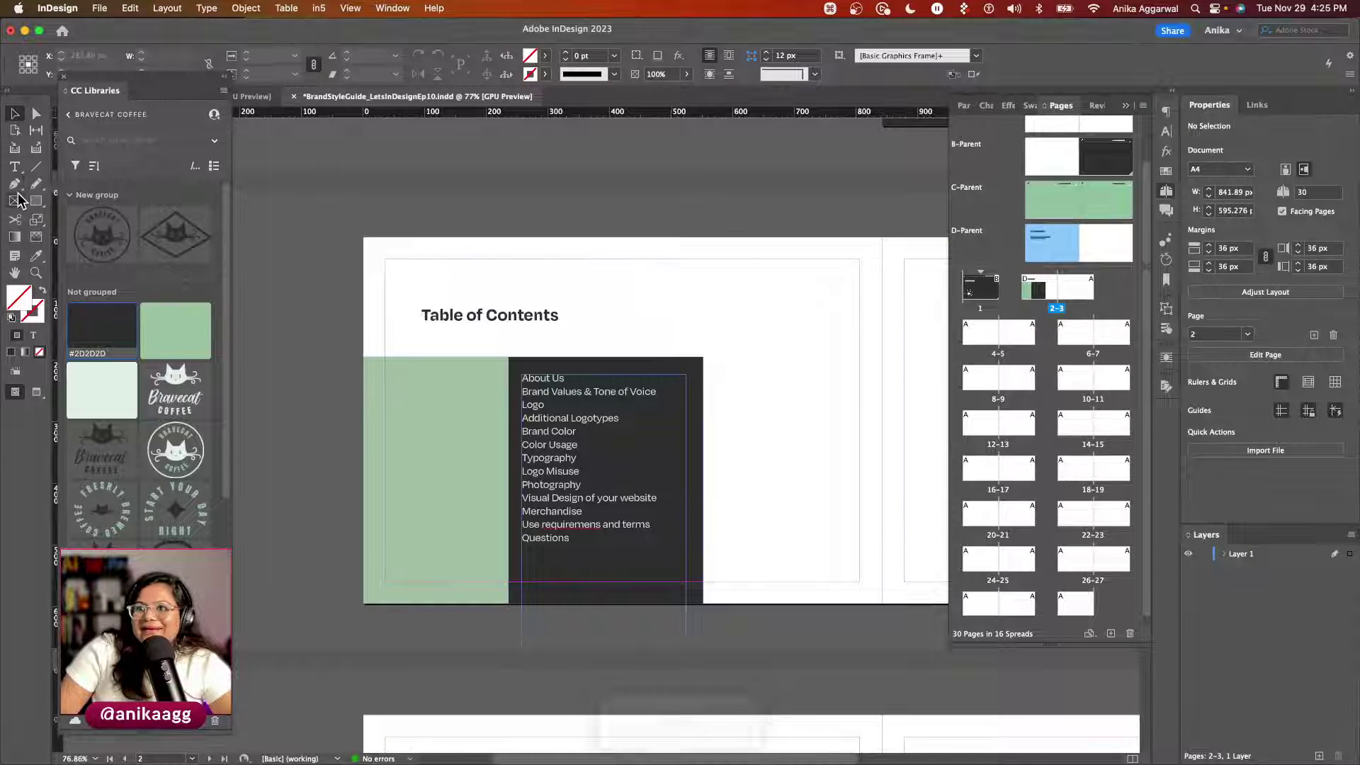
left_click_drag(703, 359, 882, 602)
key("v")
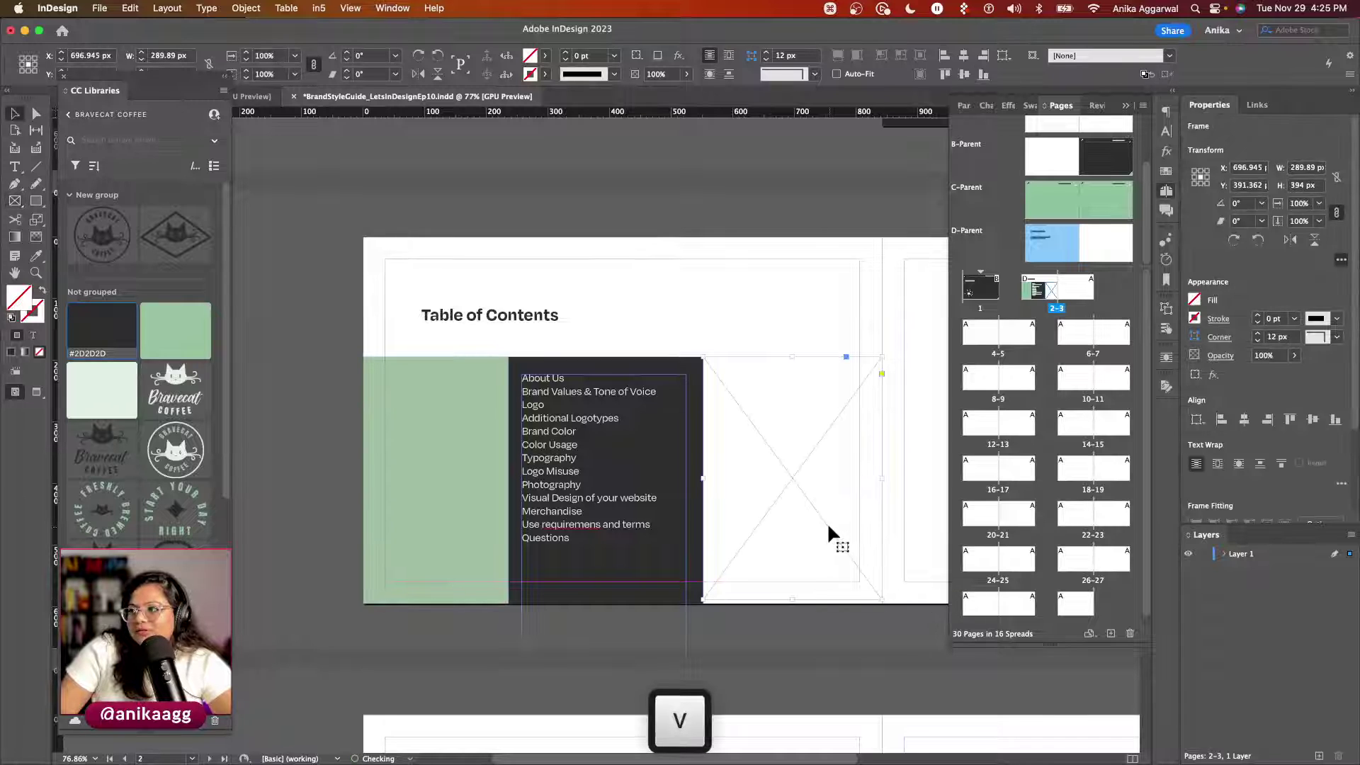
Step: Place AdobeStock_303475031.jpeg from Finder into the empty image frame and fill the frame proportionally
key("super+Tab")
left_click_drag(916, 146, 1076, 114)
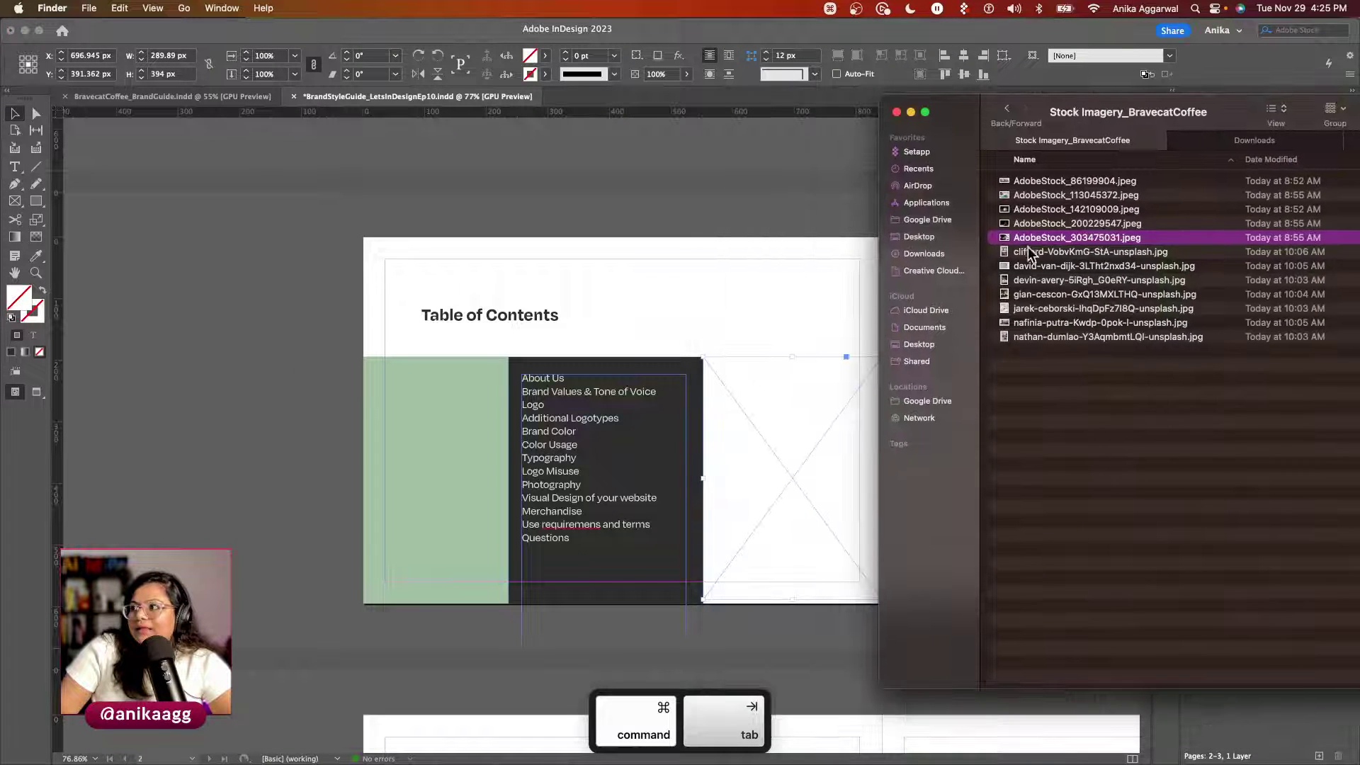
left_click_drag(1029, 241, 778, 428)
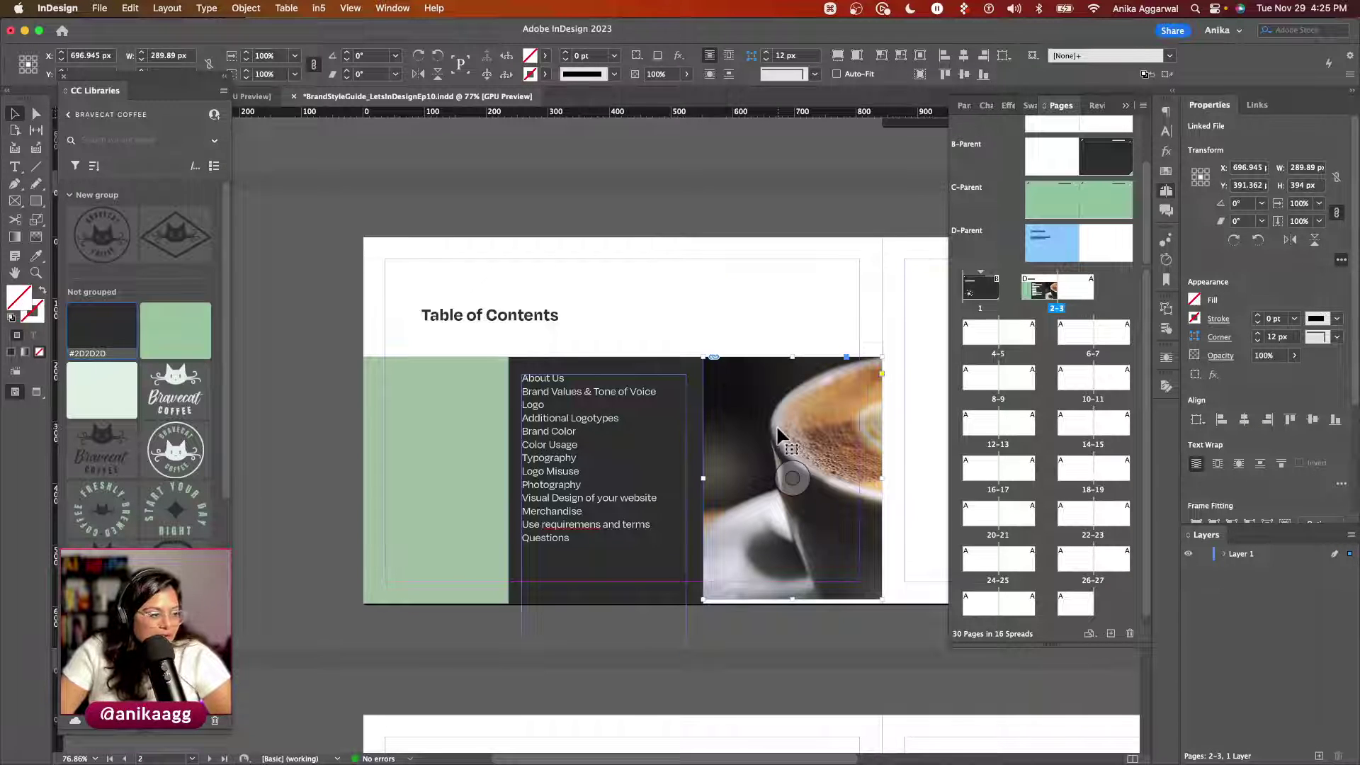
key("shift")
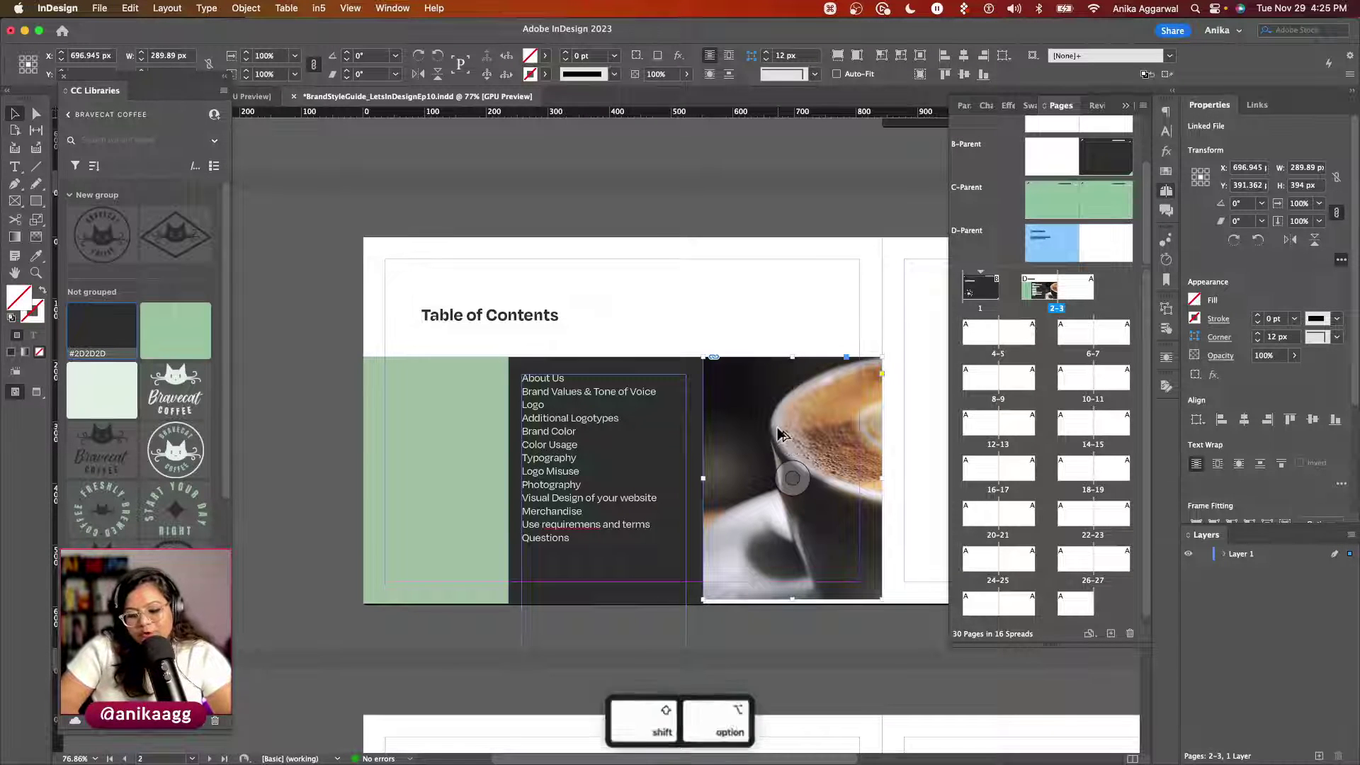
key("shift+alt+super+c")
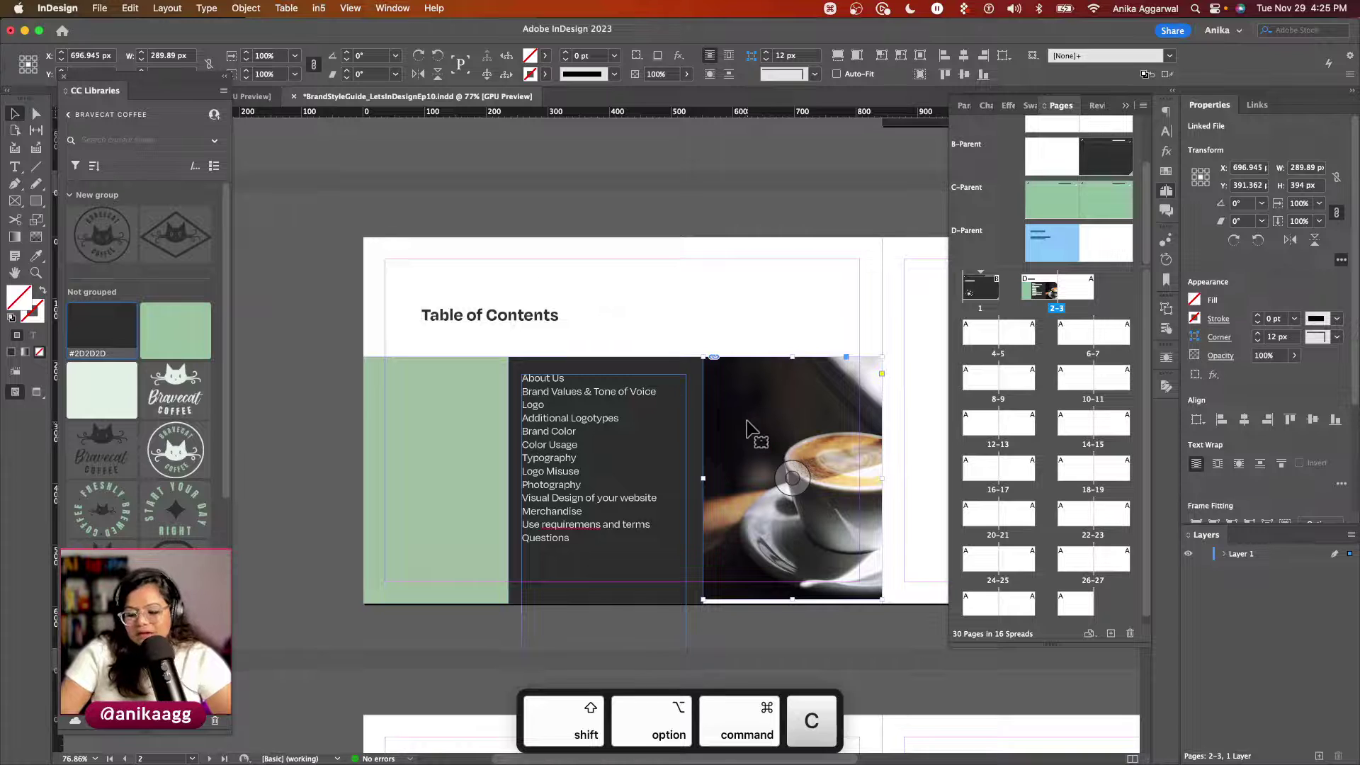
Step: Extend the coffee photo's frame down to the page edge, about 401 px high, and check the spread in preview mode
key("v")
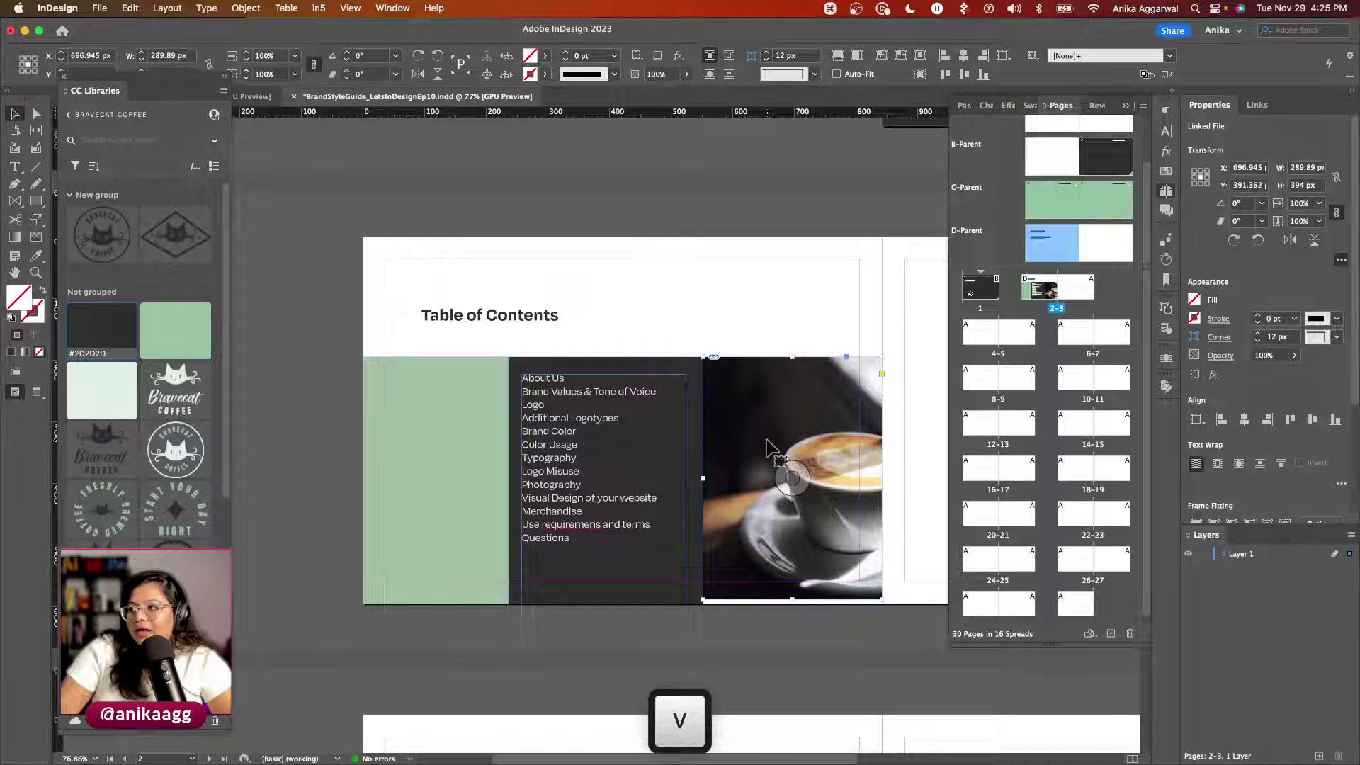
left_click(789, 468)
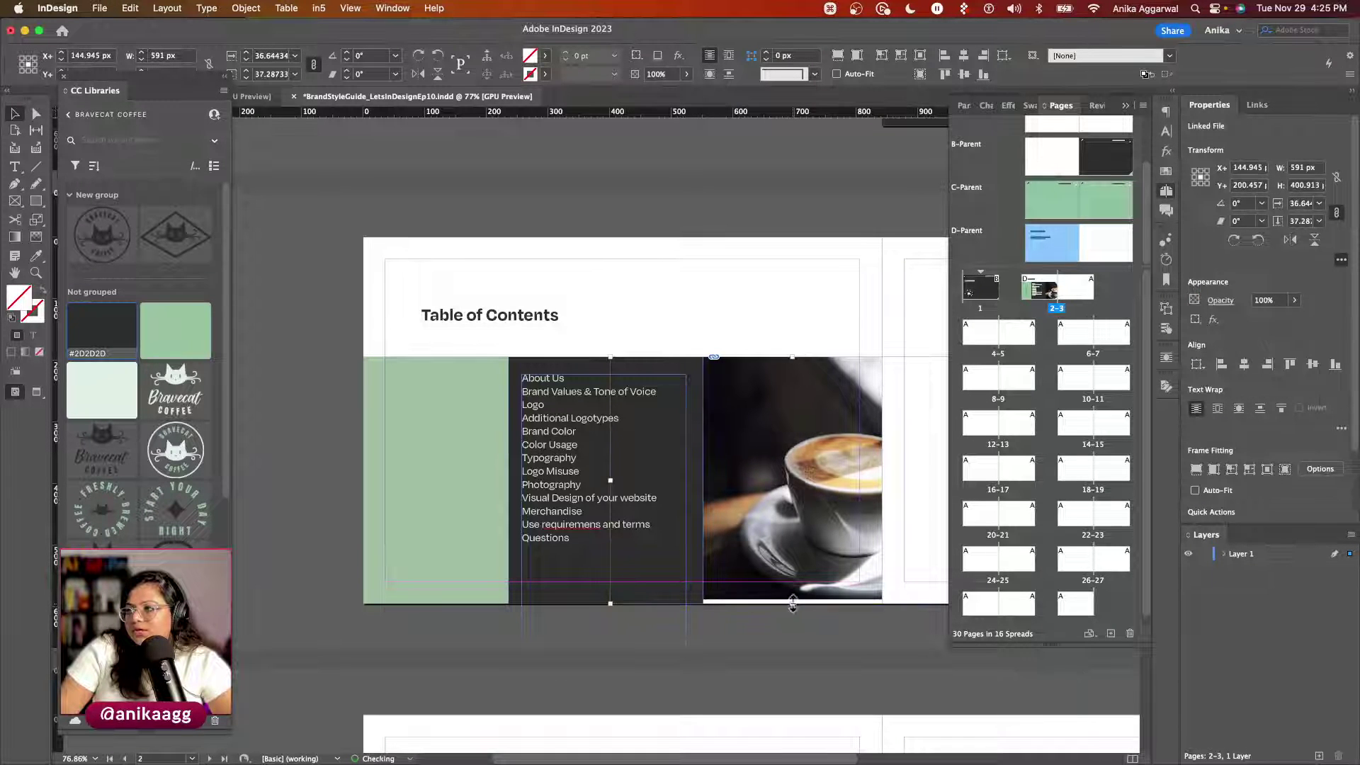
key("Escape")
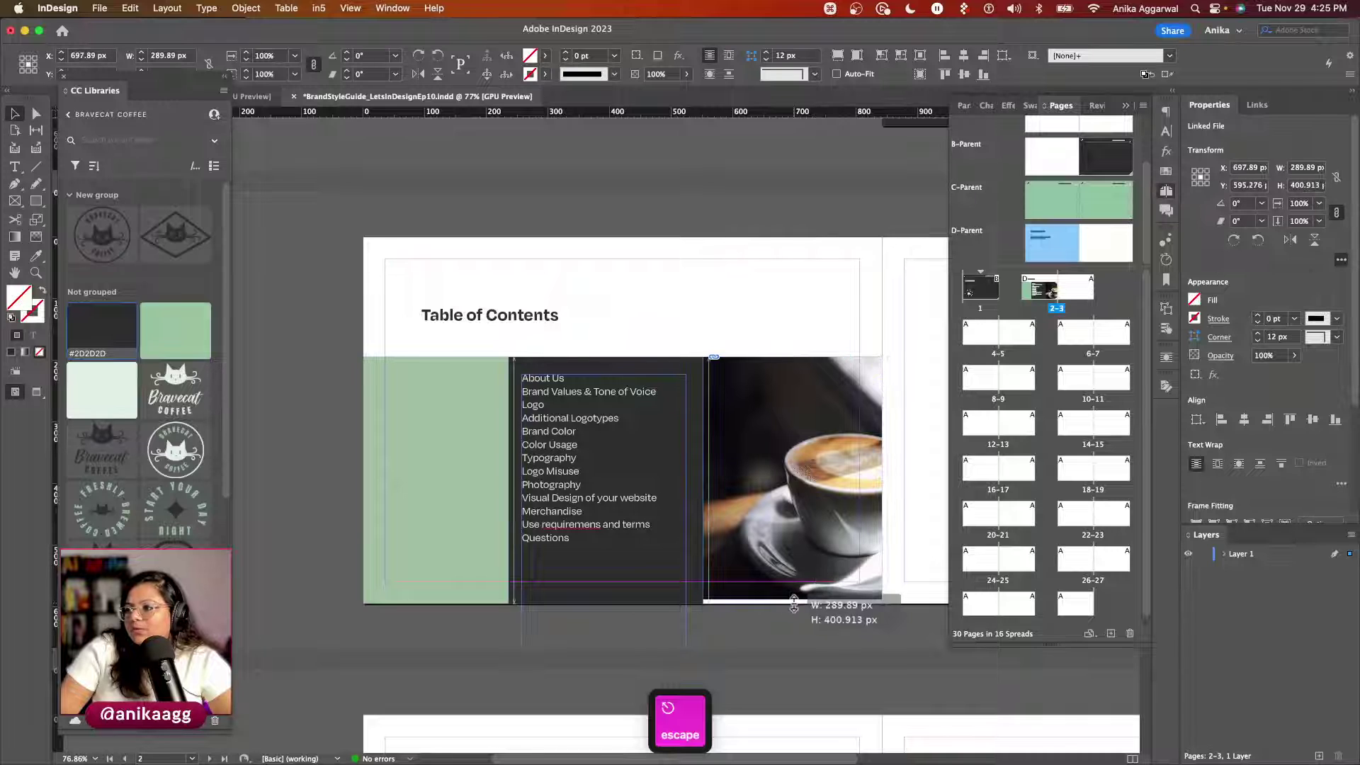
left_click(785, 309)
key("w")
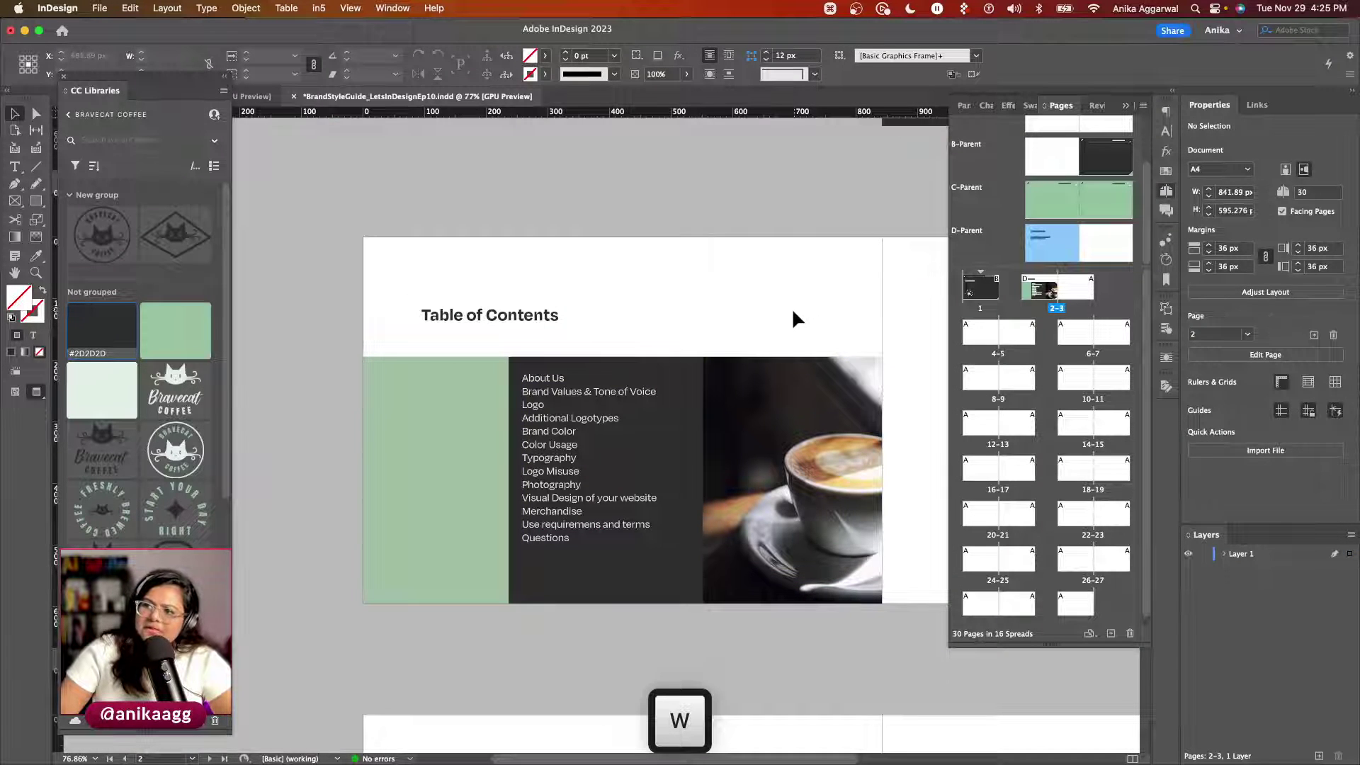
key("w")
Step: Shorten the table of contents list's text frame so it ends just above page 2's bottom margin
left_click(554, 457)
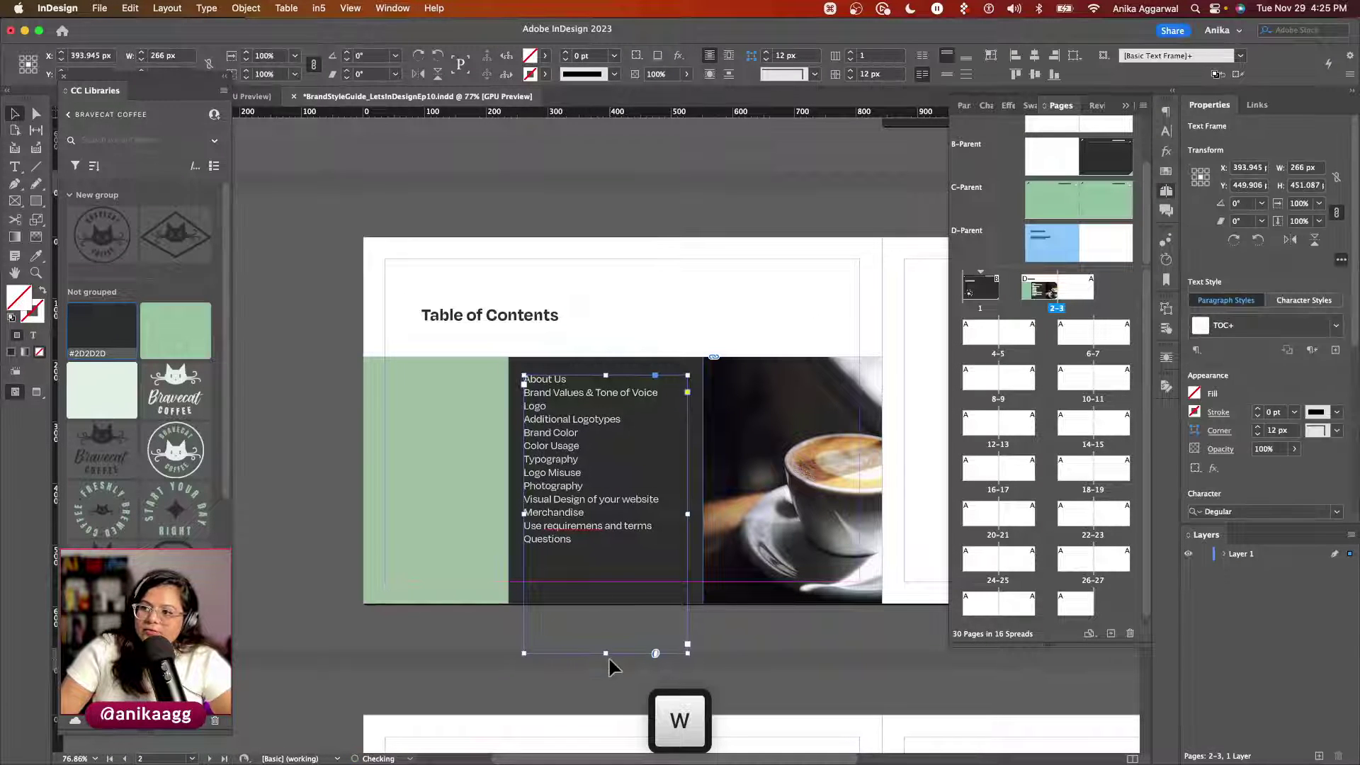
left_click_drag(606, 652, 605, 571)
left_click(589, 618)
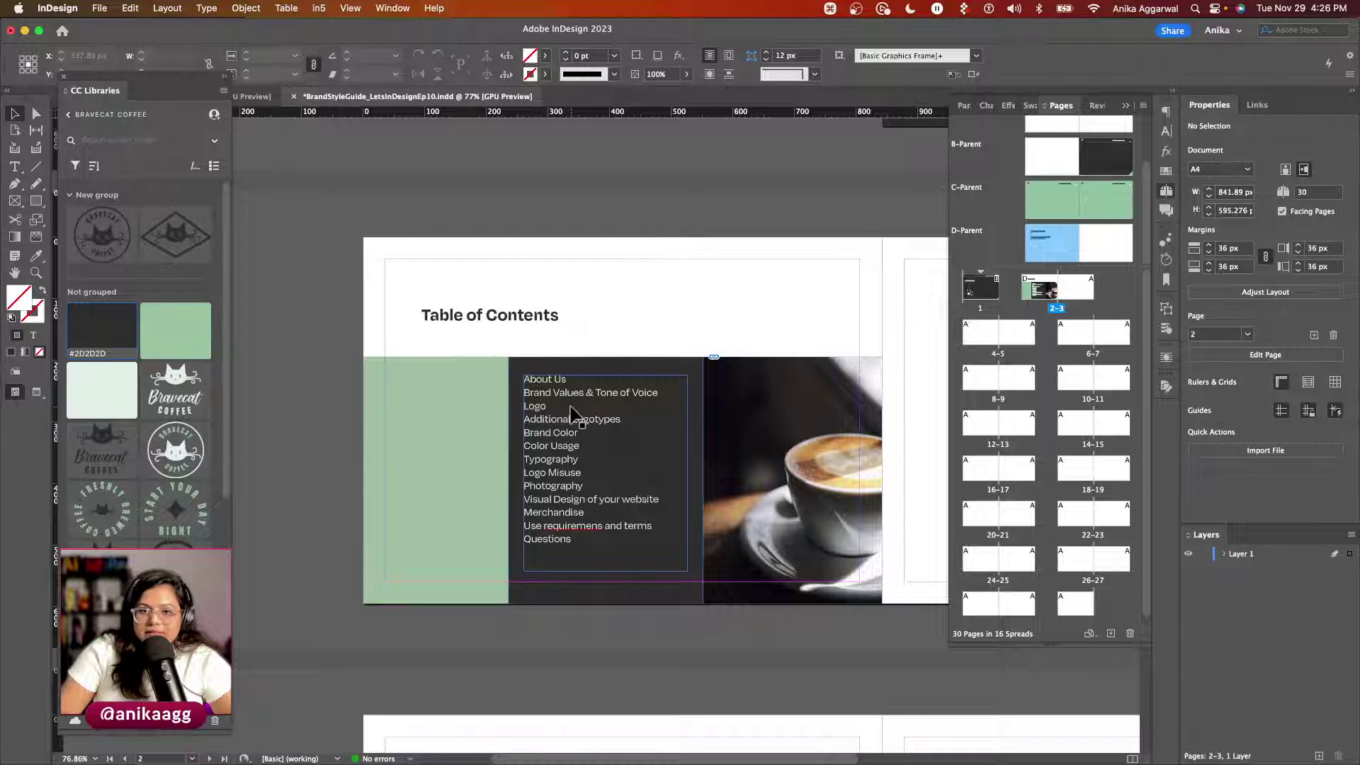
key("shift+Tab")
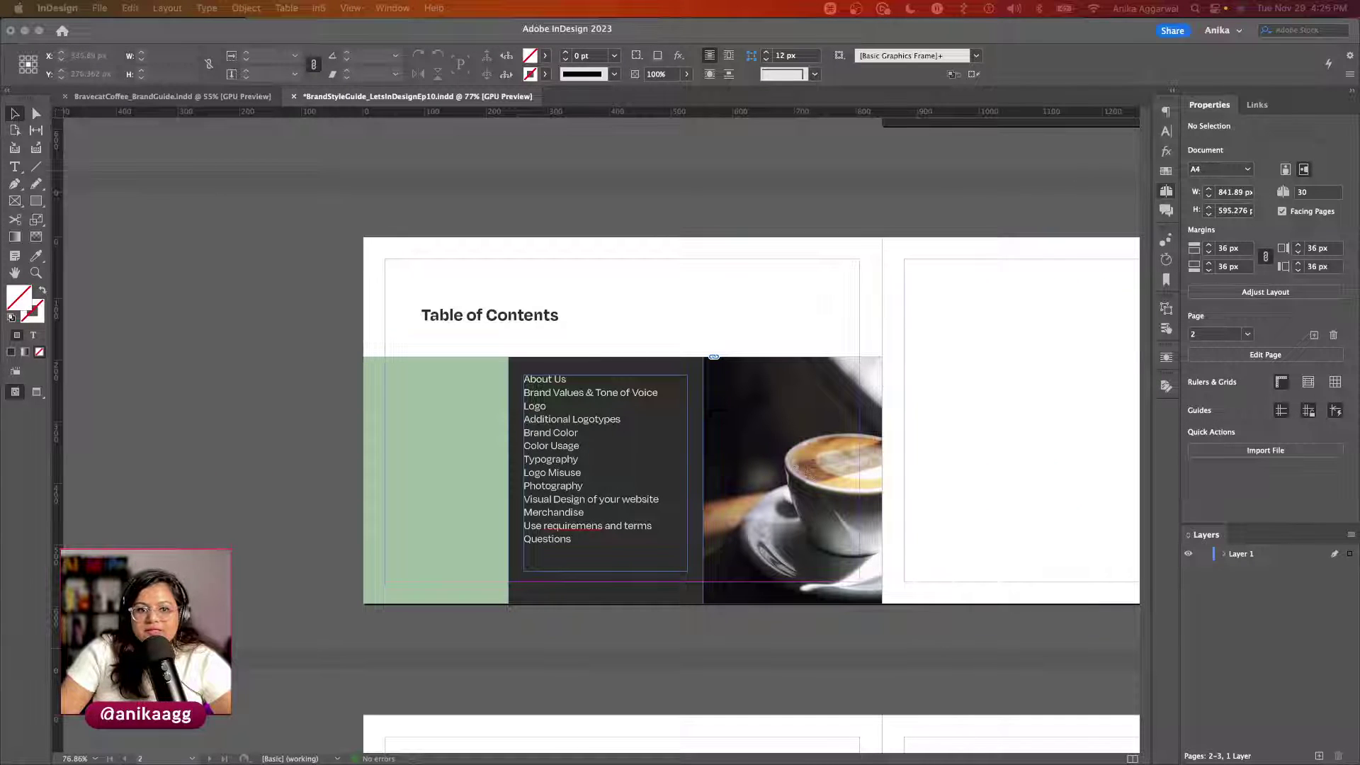
key("shift+Tab")
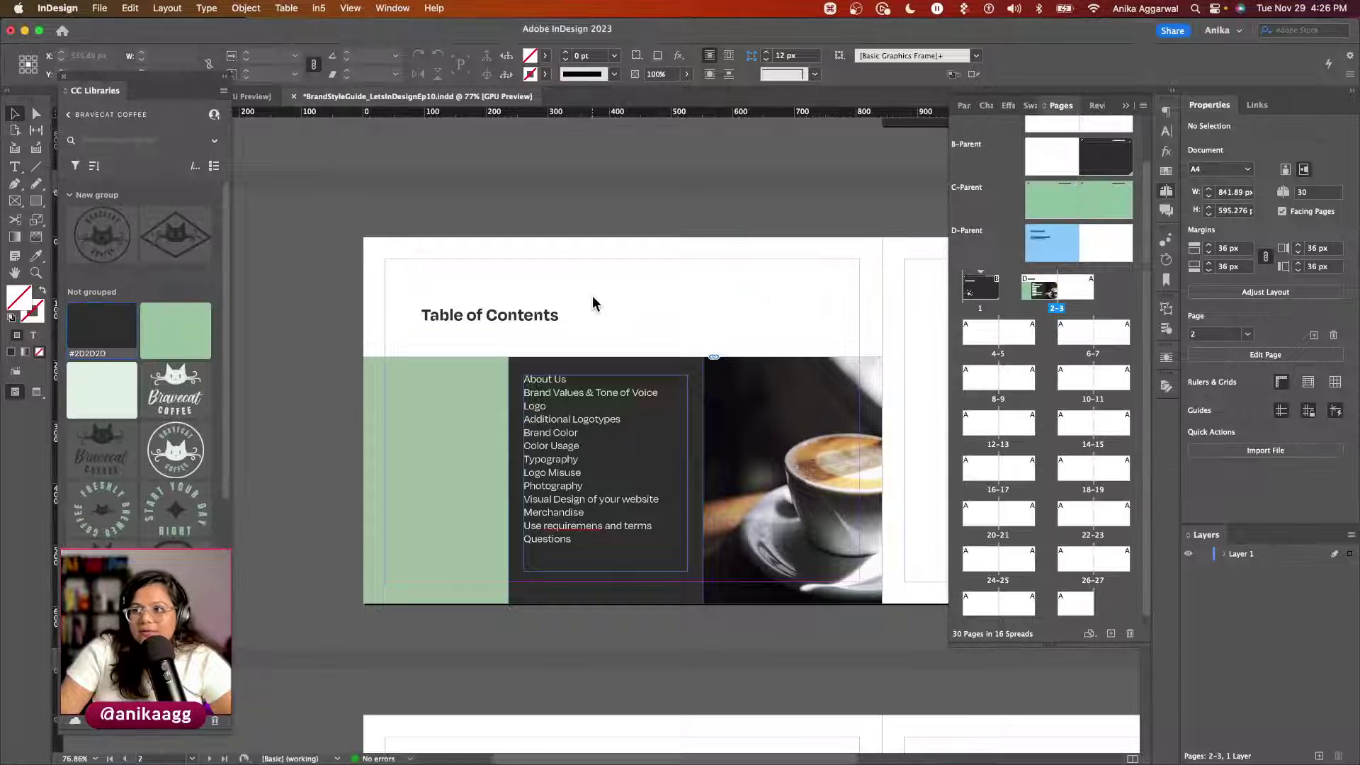
Step: Place the dark Start Your Day Right badge with the green star from the Bravecat Coffee library on page 3
scroll(567, 274, "down", 5)
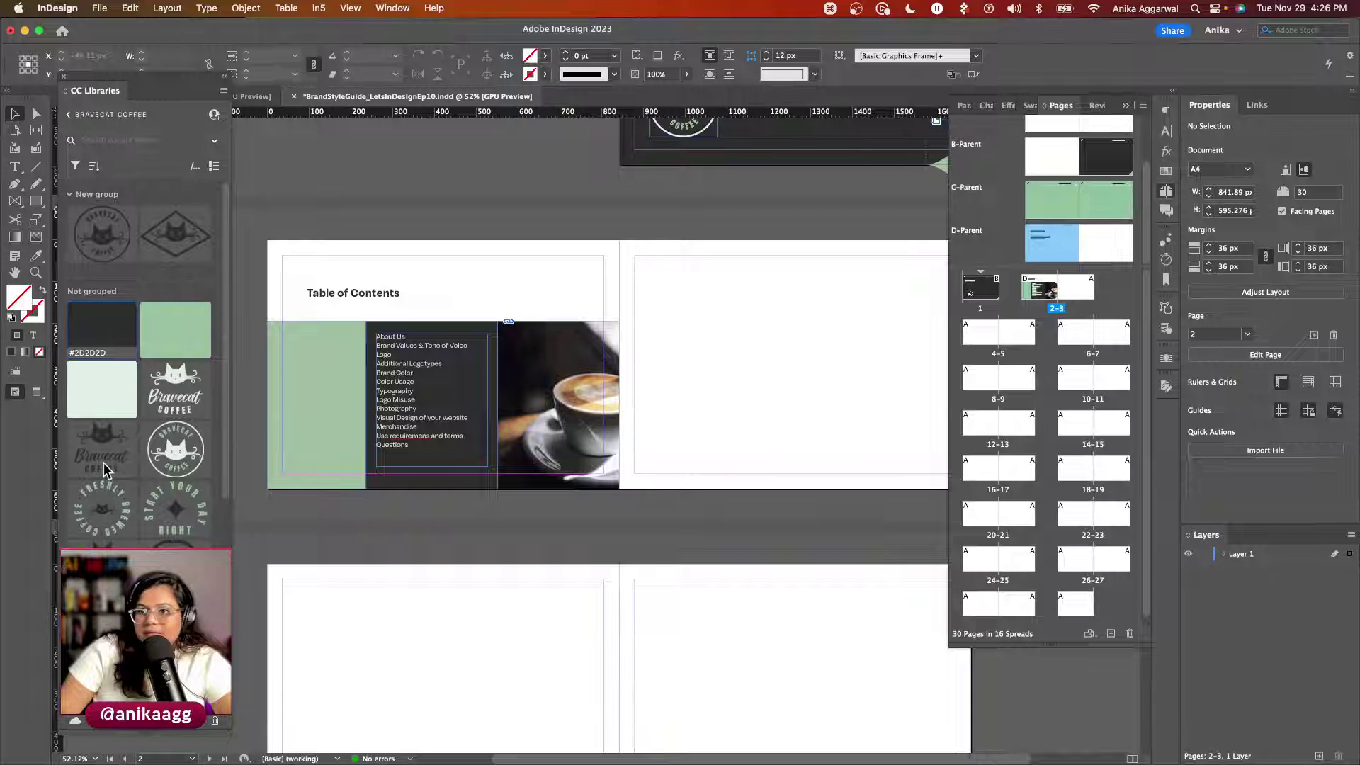
scroll(105, 471, "down", 1)
scroll(145, 361, "down", 7)
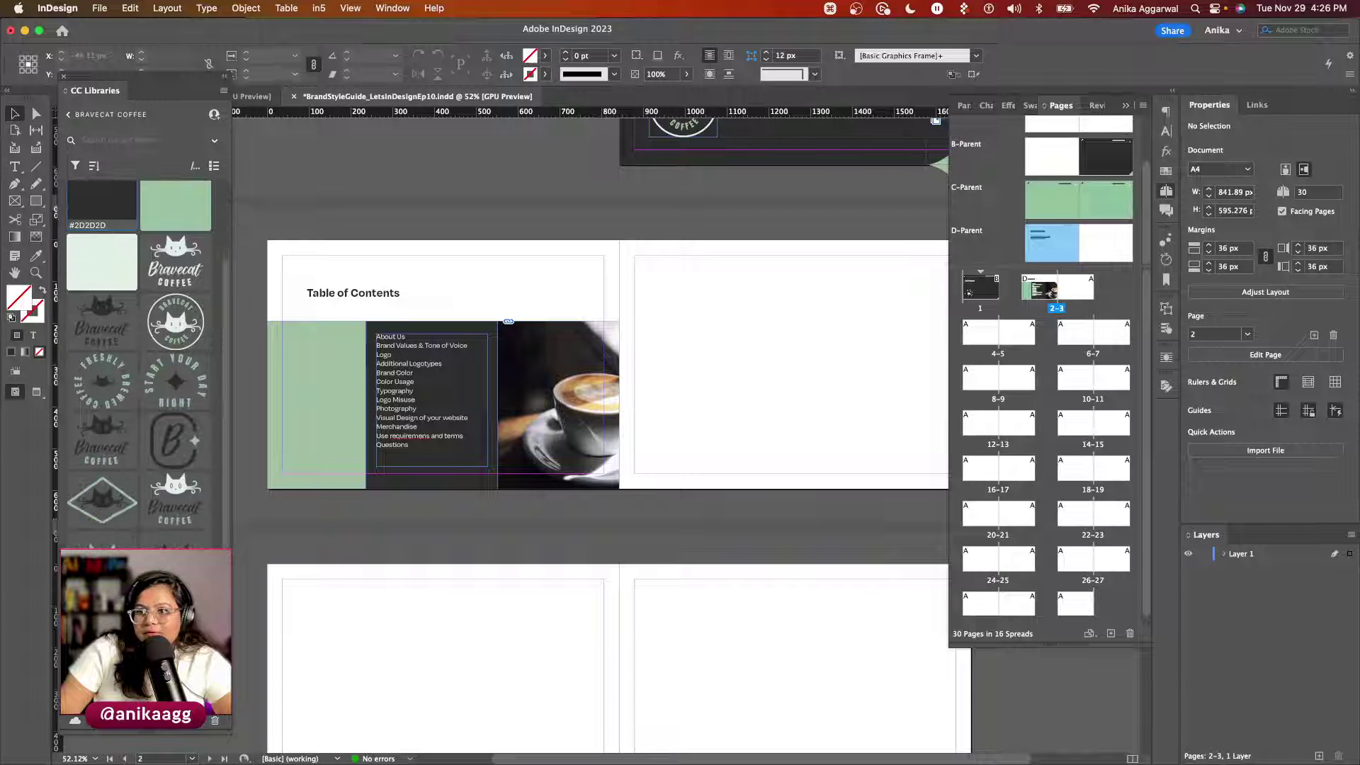
left_click_drag(176, 244, 844, 368)
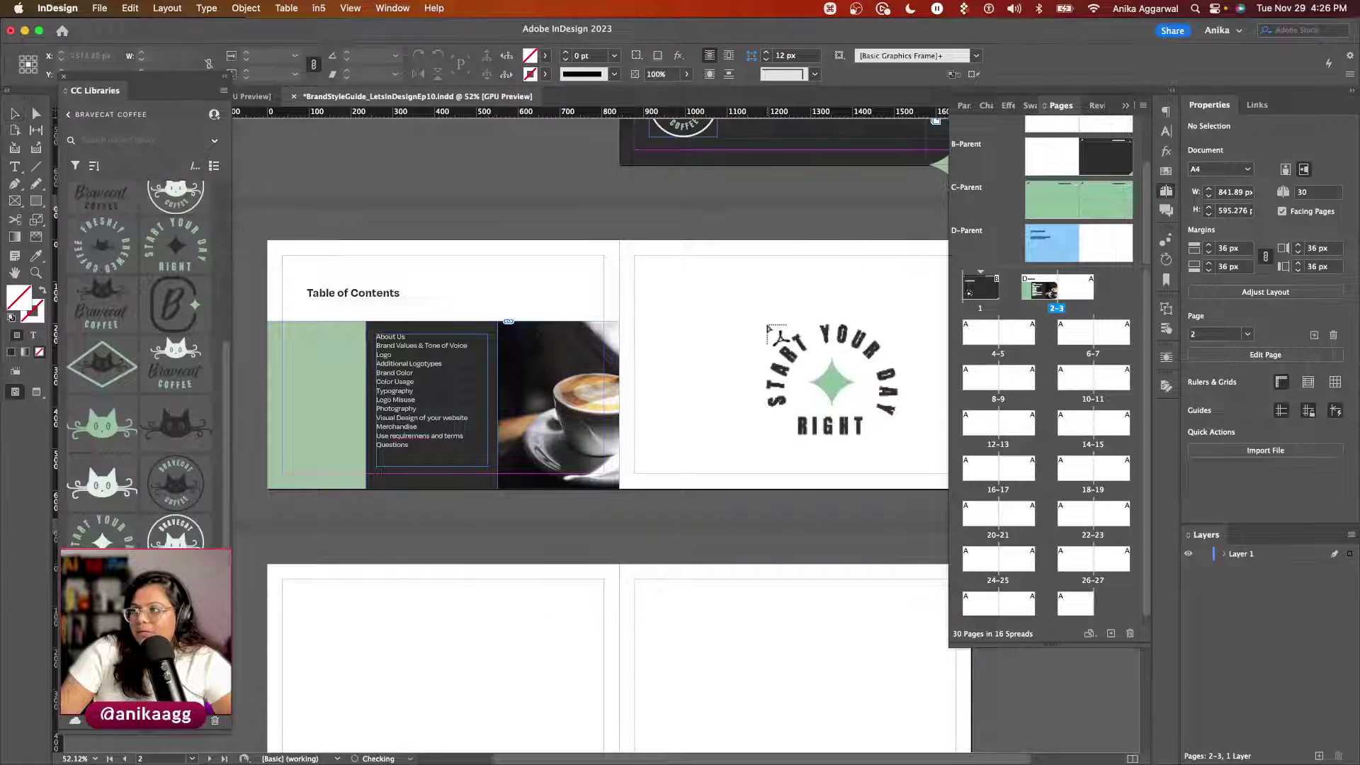
left_click_drag(766, 323, 883, 425)
scroll(864, 458, "right", 3)
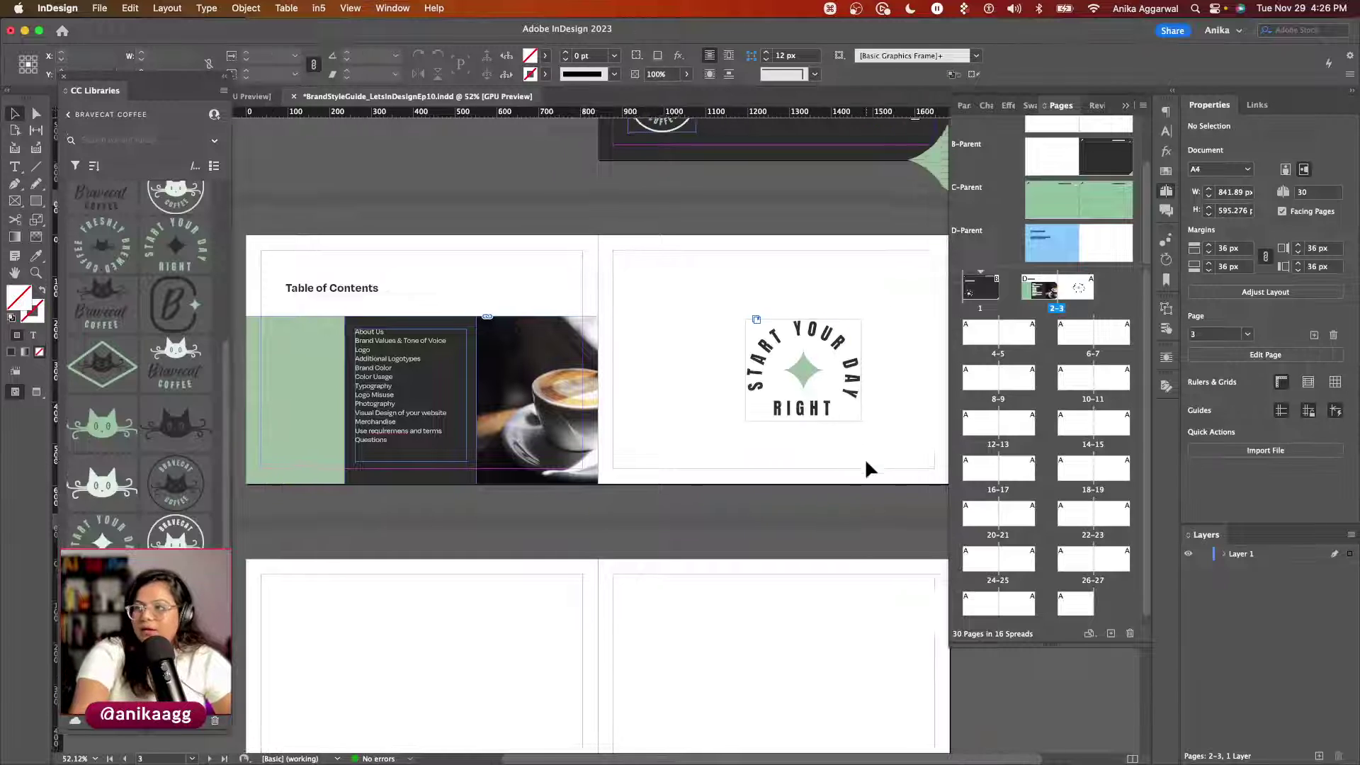
Step: Center the Start Your Day Right badge on page 3 and check the spread in preview mode
left_click_drag(736, 416, 695, 395)
key("w")
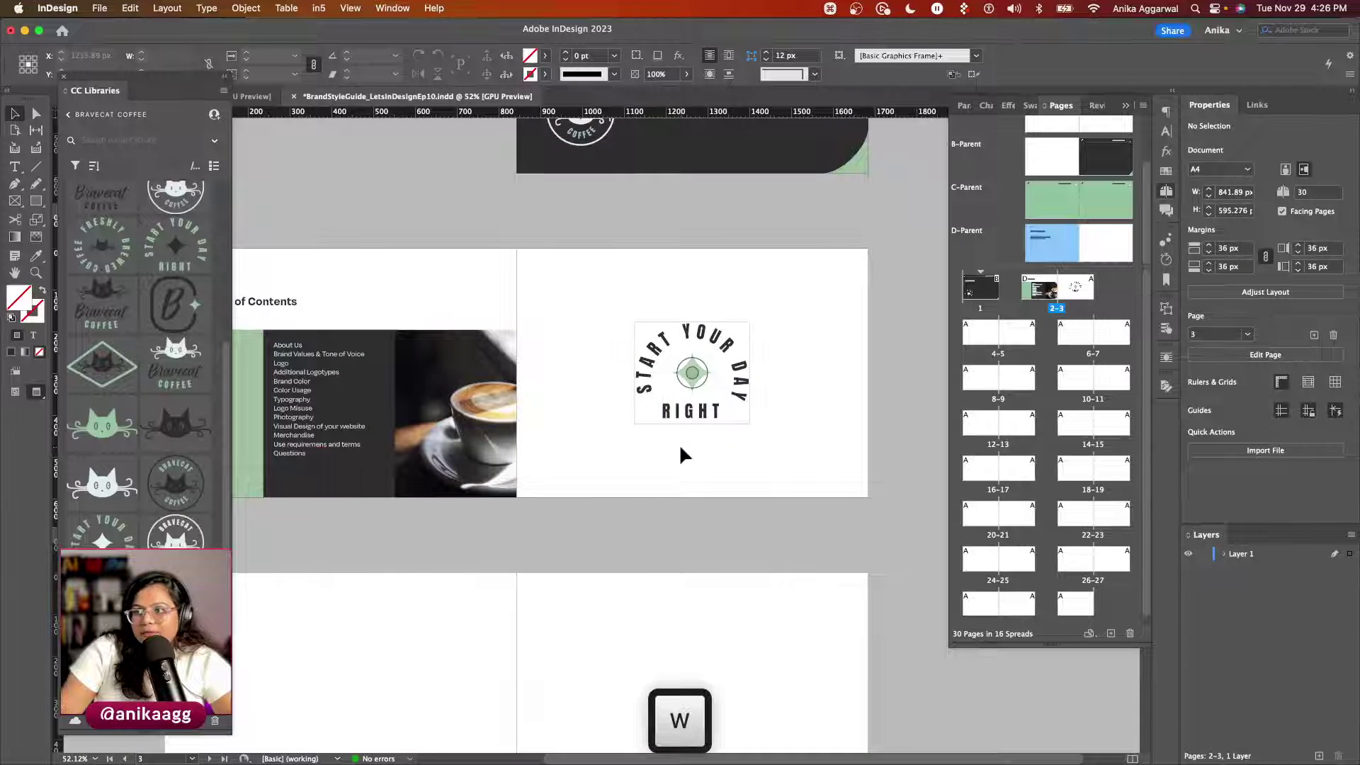
scroll(679, 442, "down", 2)
scroll(679, 442, "left", 1)
scroll(679, 442, "left", 2)
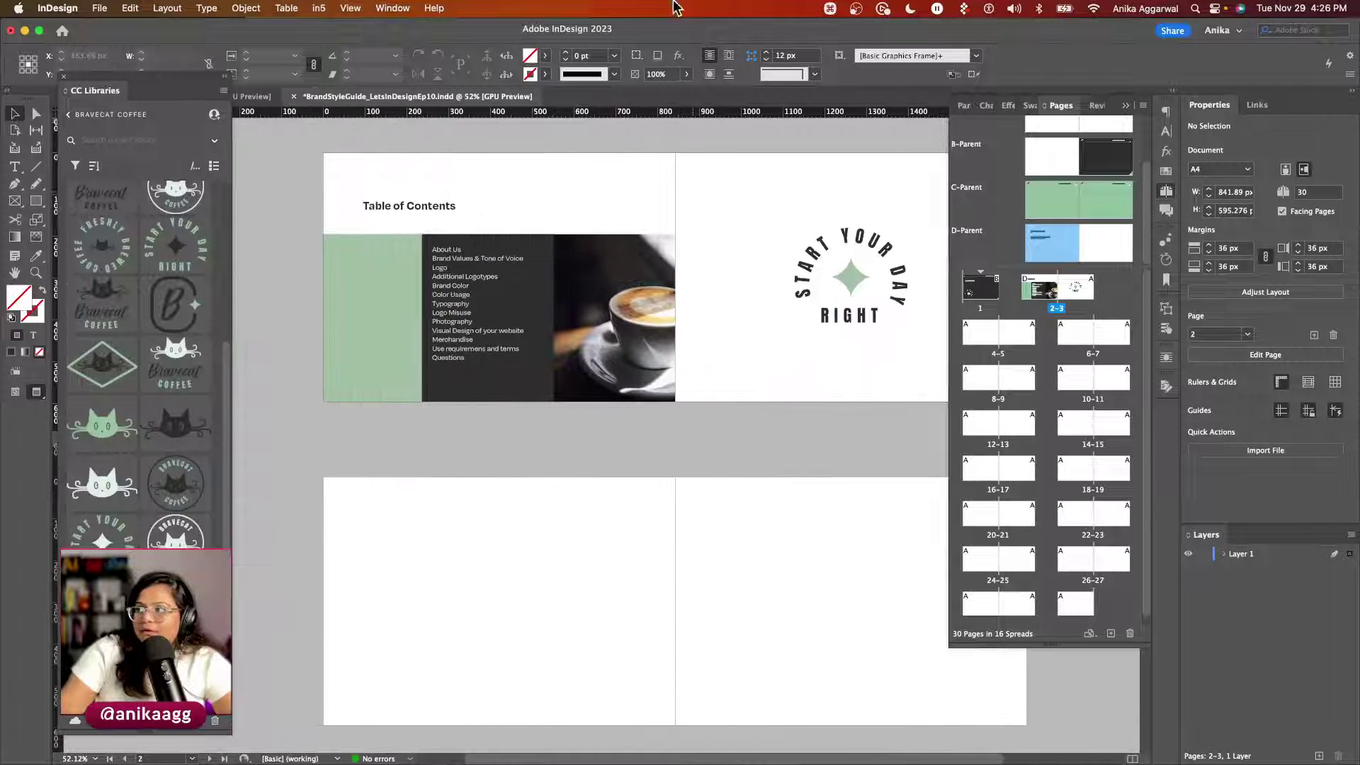
Step: Apply D-Parent to page 4 and override its Table of Contents heading frame so it can be edited
left_click_drag(1036, 236, 996, 333)
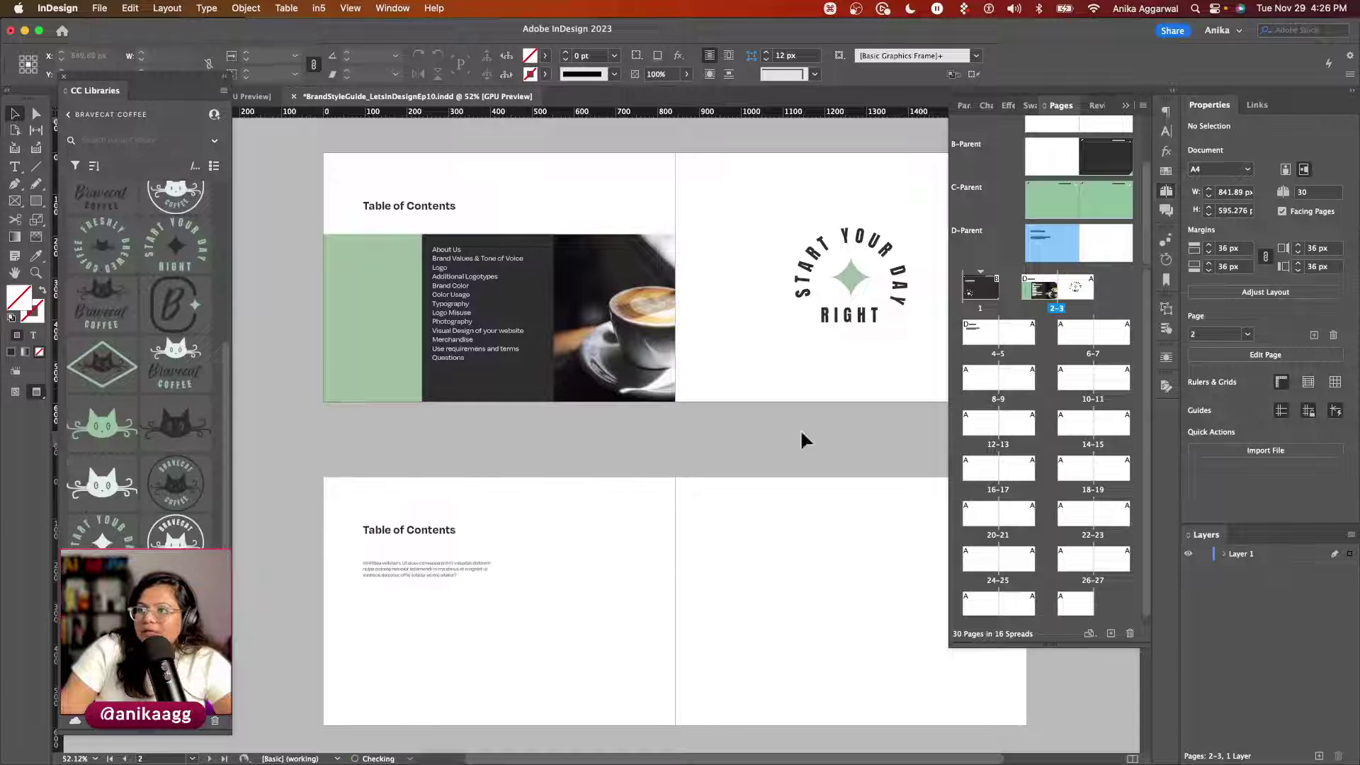
left_click(418, 530, "shift+super")
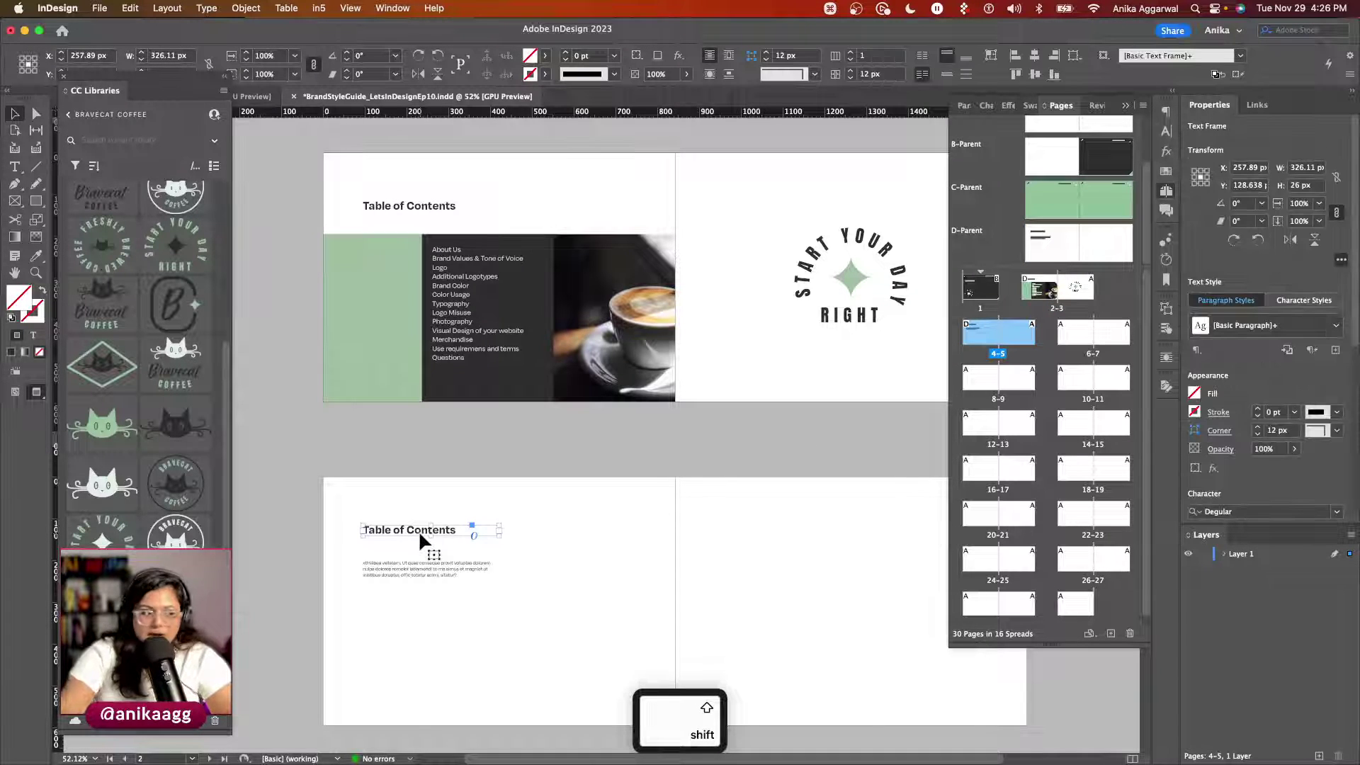
key("super+equal")
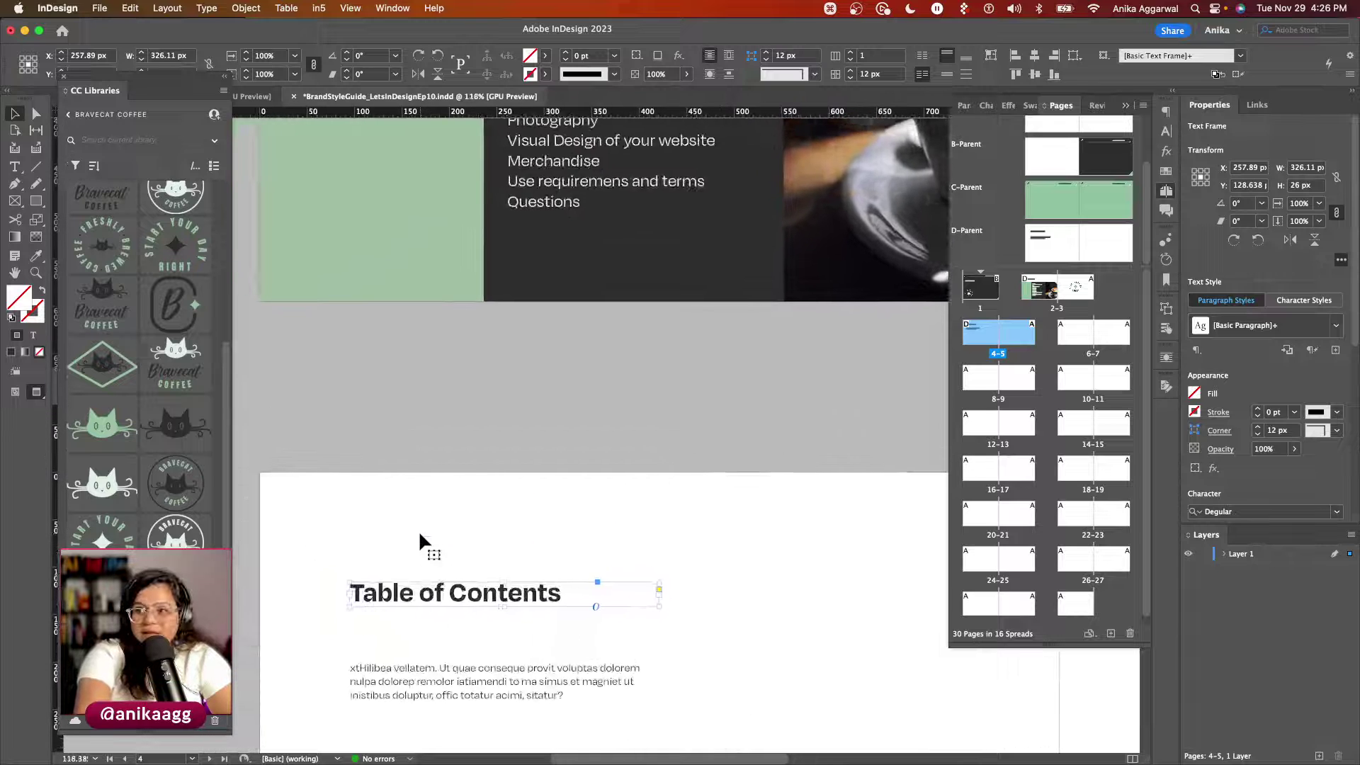
key("super+equal")
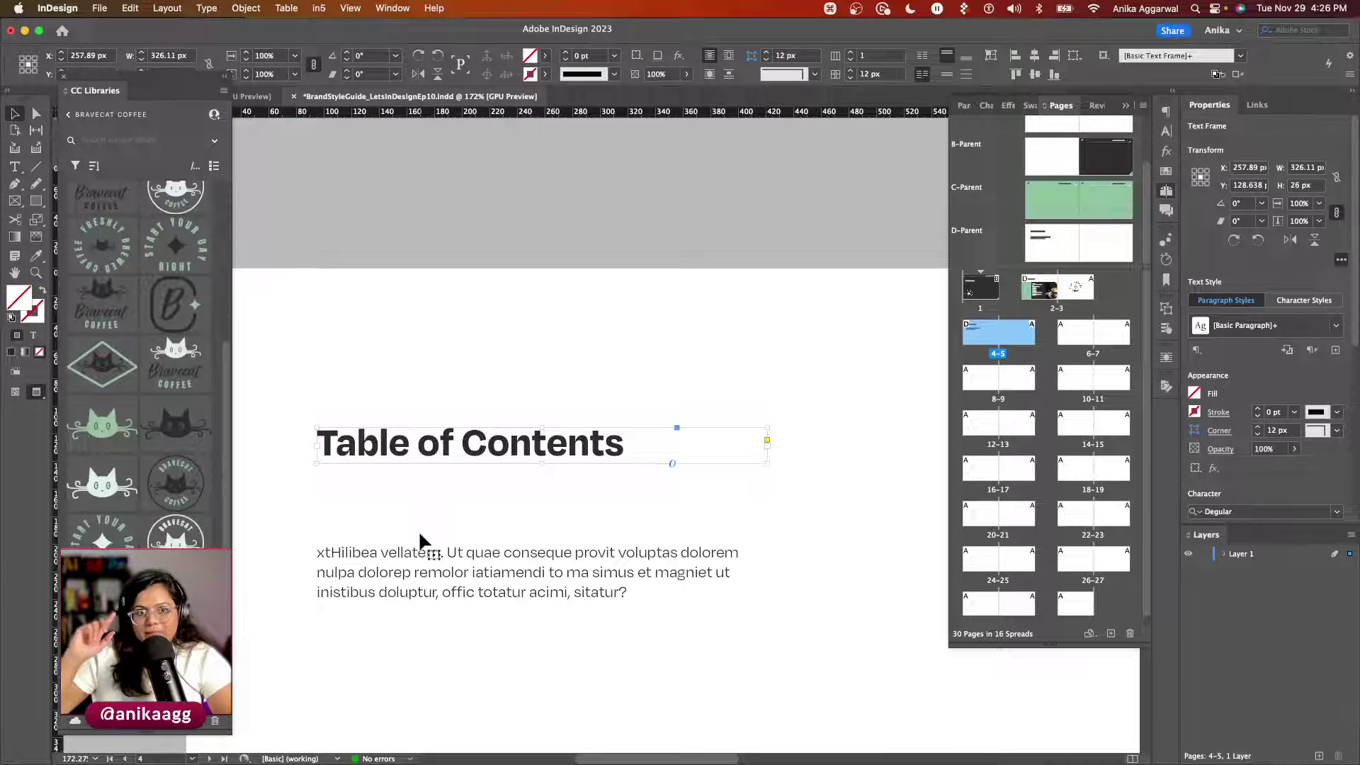
Step: Replace the heading text on page 4 with "About Us"
double_click(409, 452)
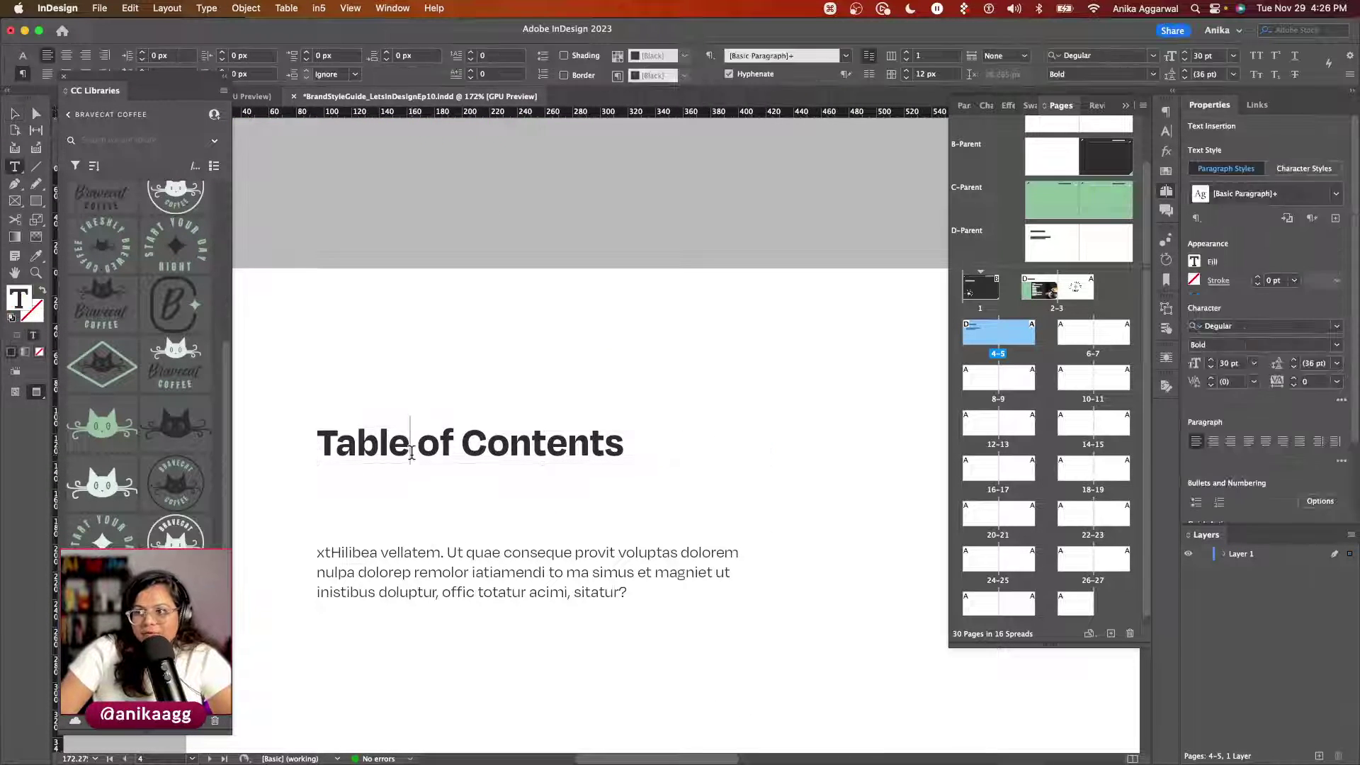
key("super+a")
type("Aboy")
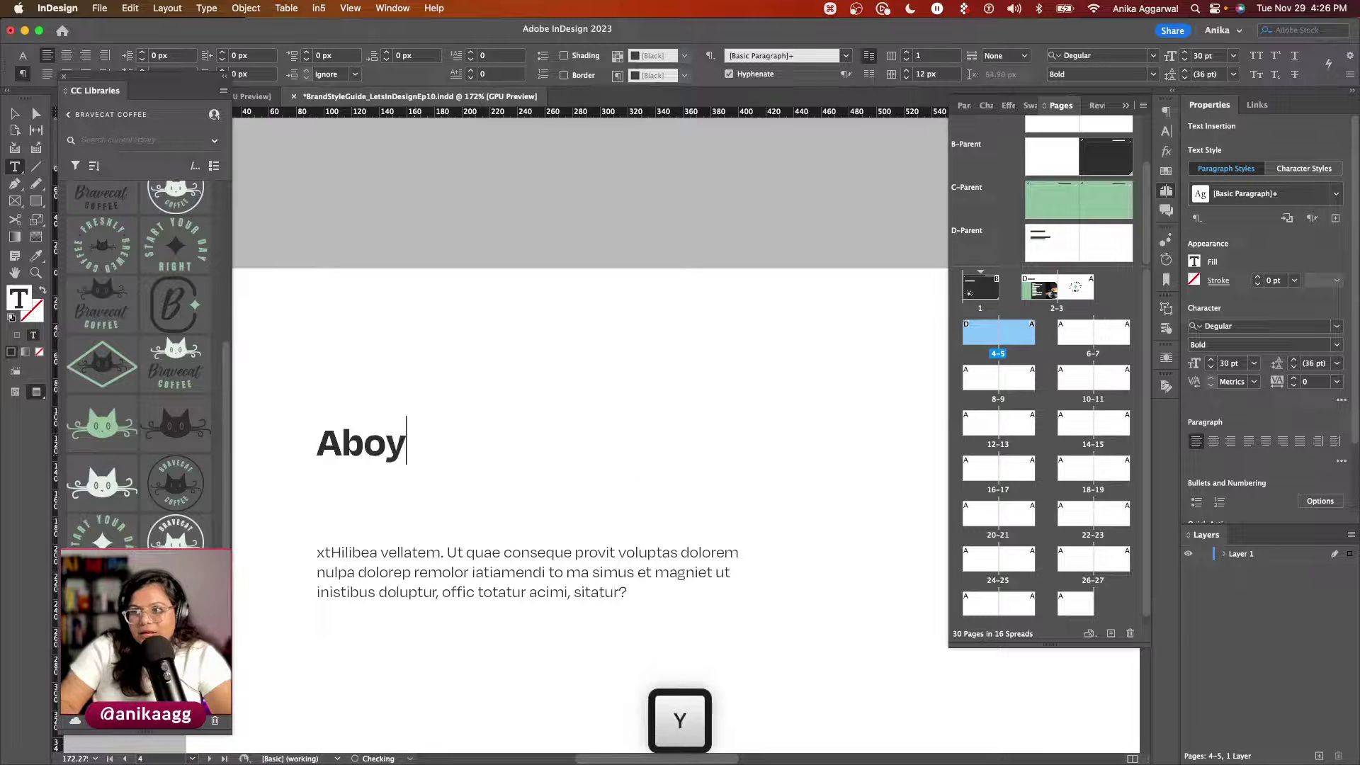
key("BackSpace")
type("ut Us")
key("Escape")
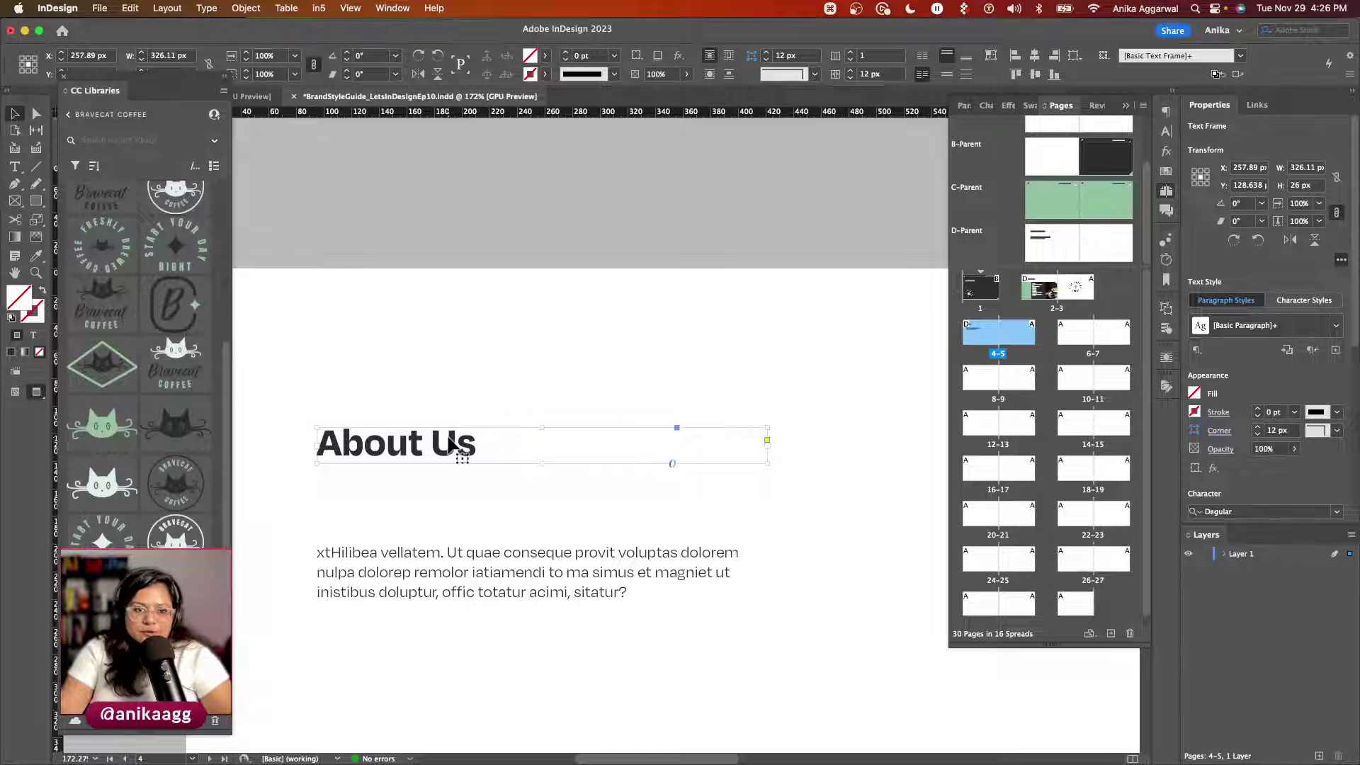
key("Escape")
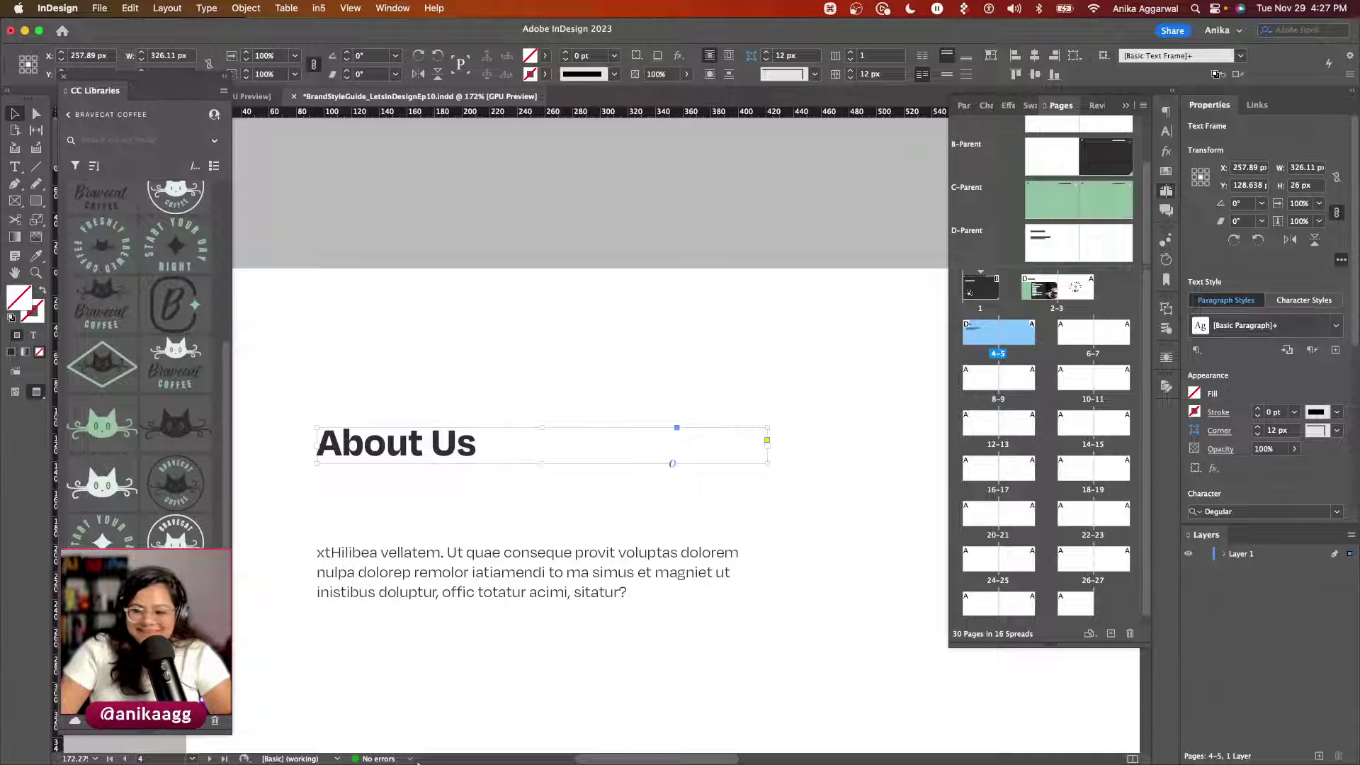
left_click(337, 712)
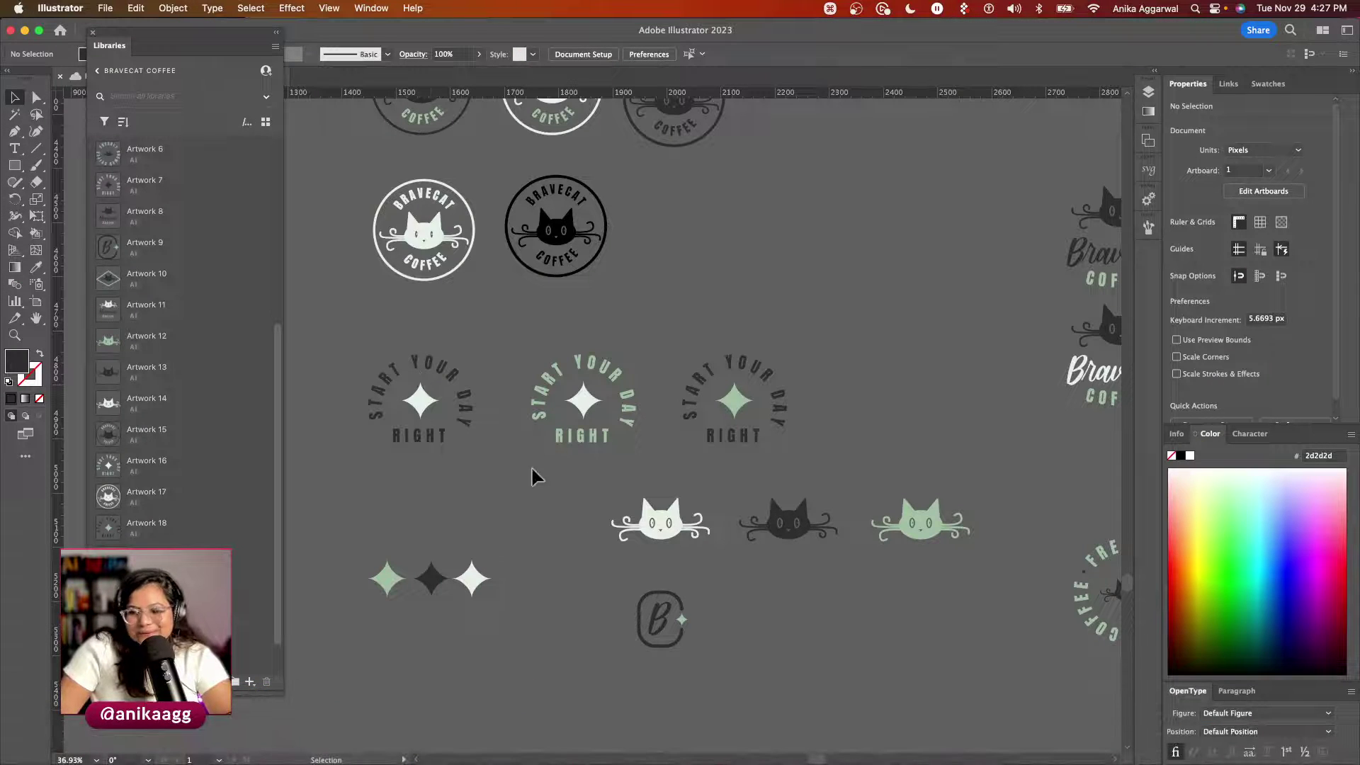
left_click(393, 720)
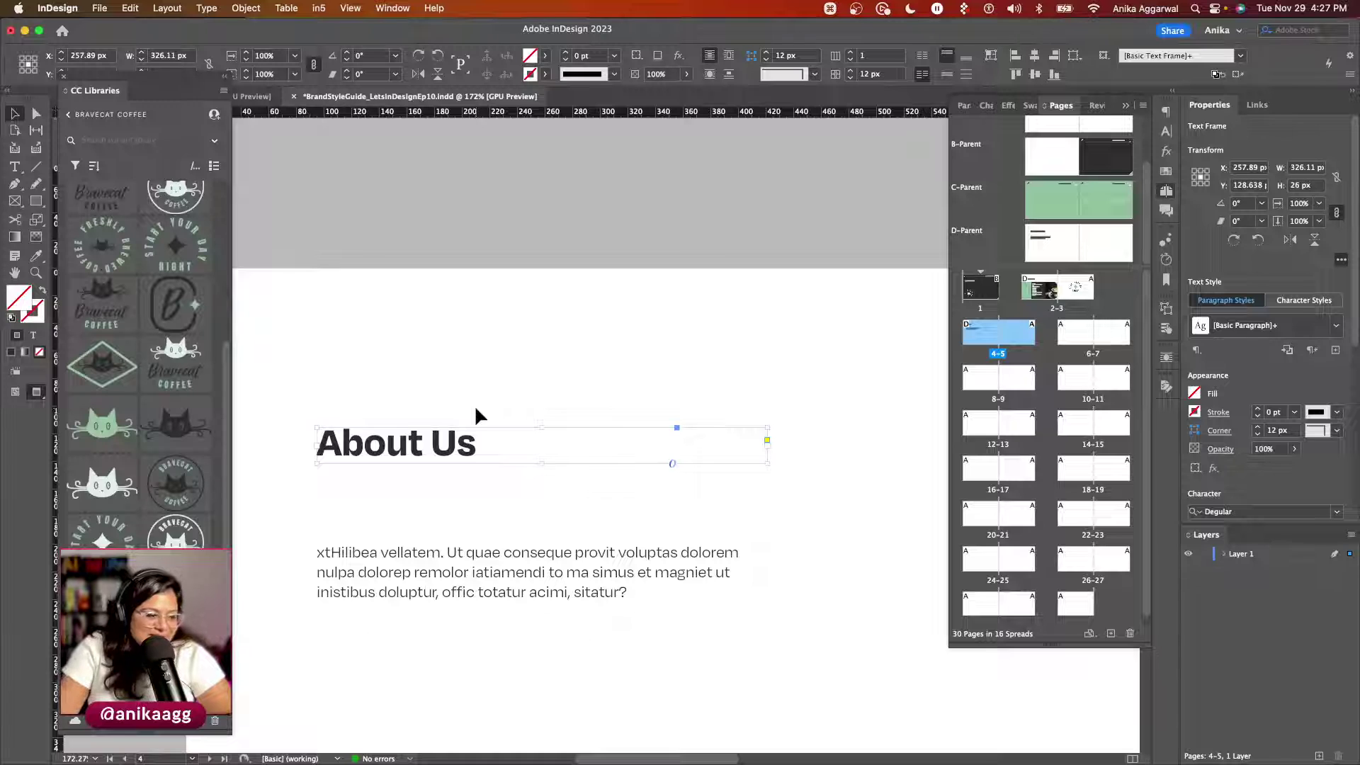
left_click(599, 380)
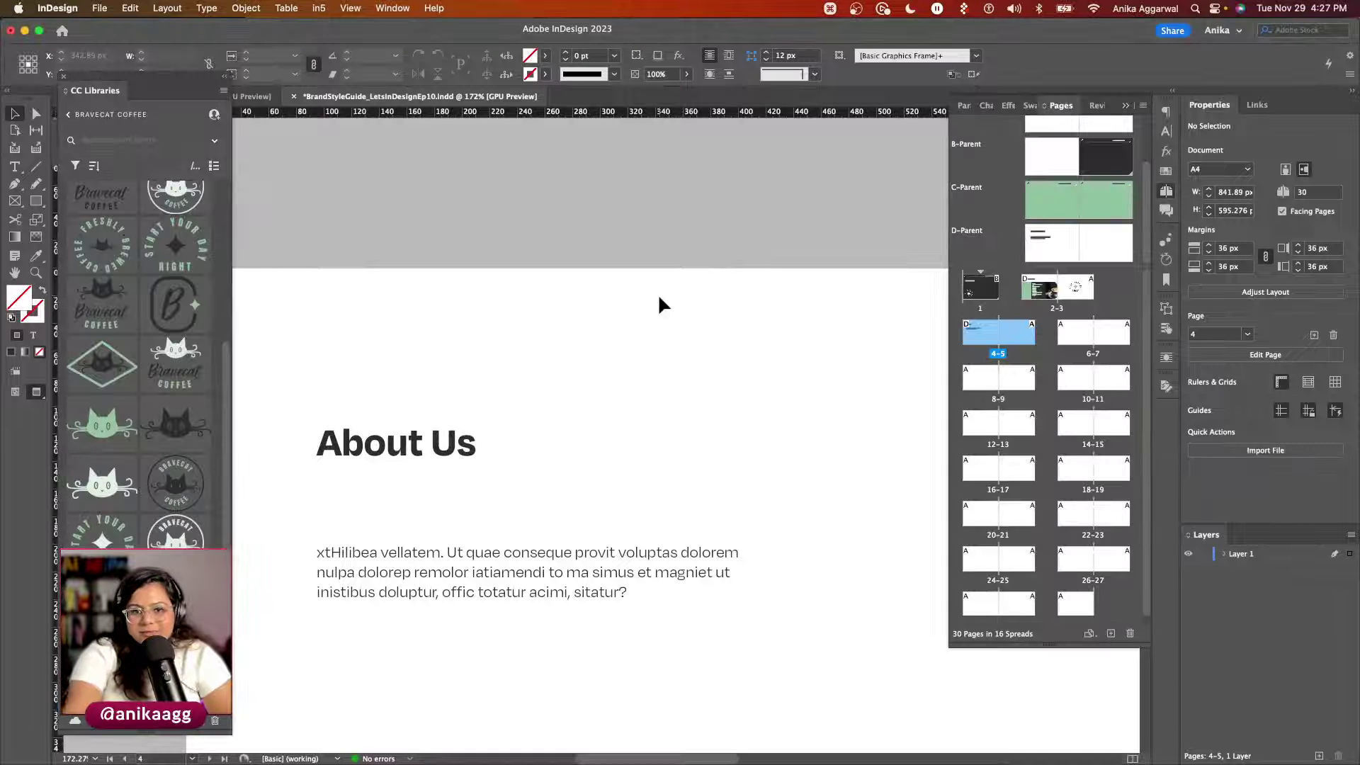
Step: Copy page 2's green rectangle onto page 5 and stretch it to full page height and the outer edge, about 758 × 595 px
scroll(658, 293, "down", 5)
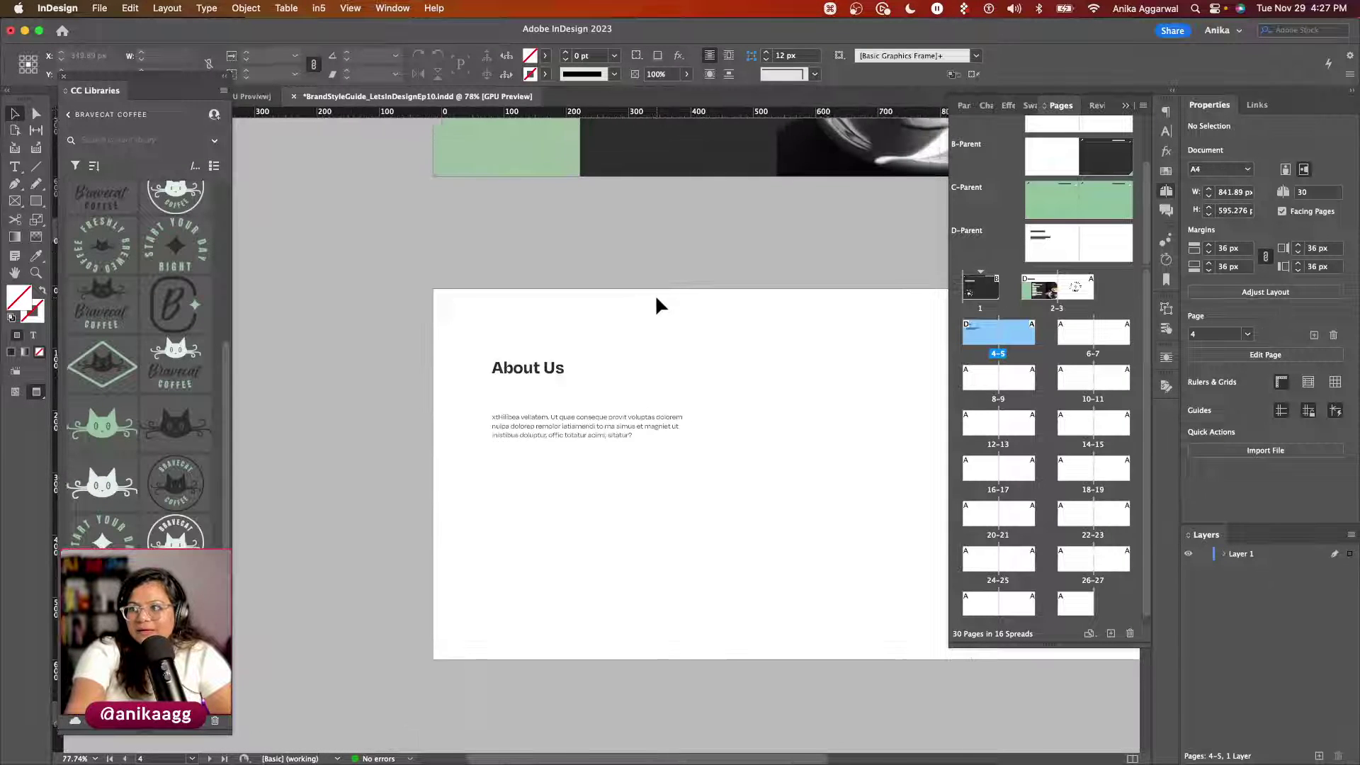
scroll(656, 305, "down", 2)
scroll(535, 346, "down", 3)
key("w")
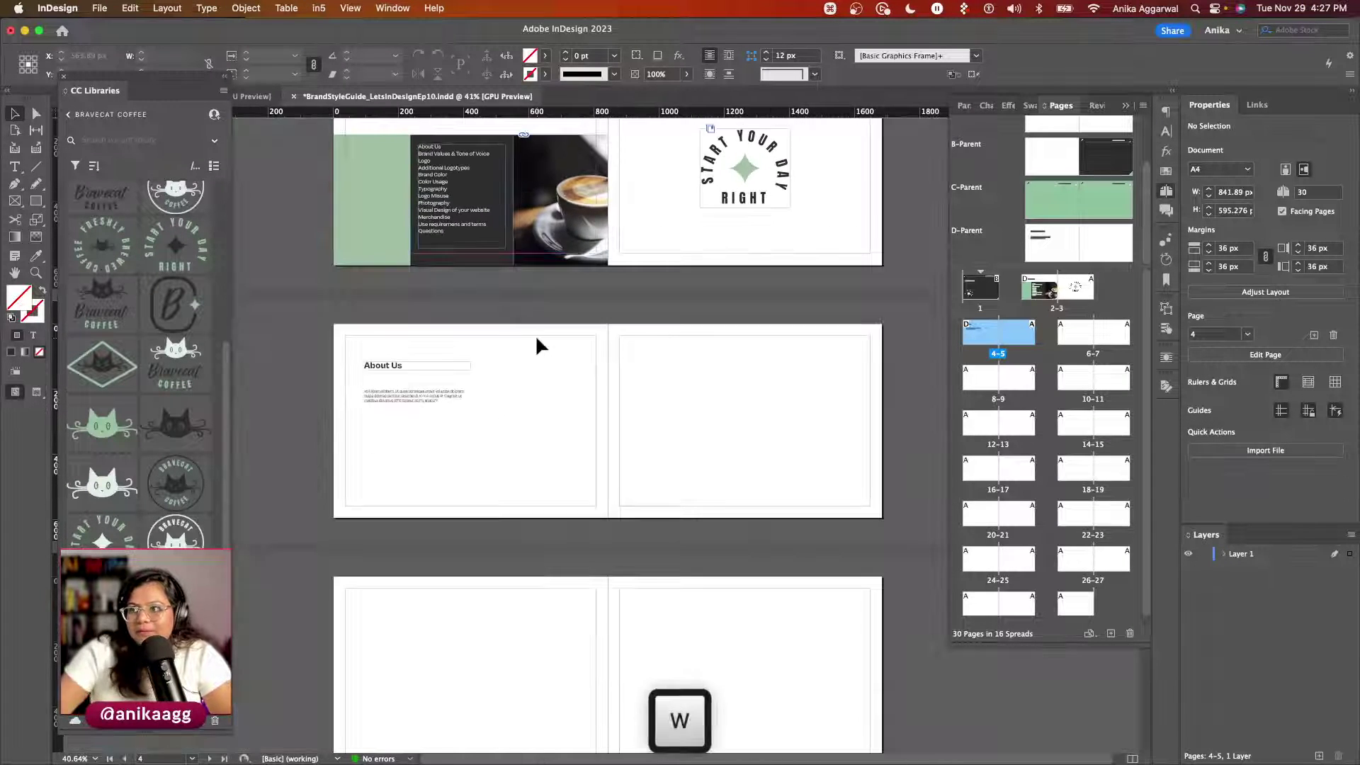
left_click_drag(367, 191, 668, 447)
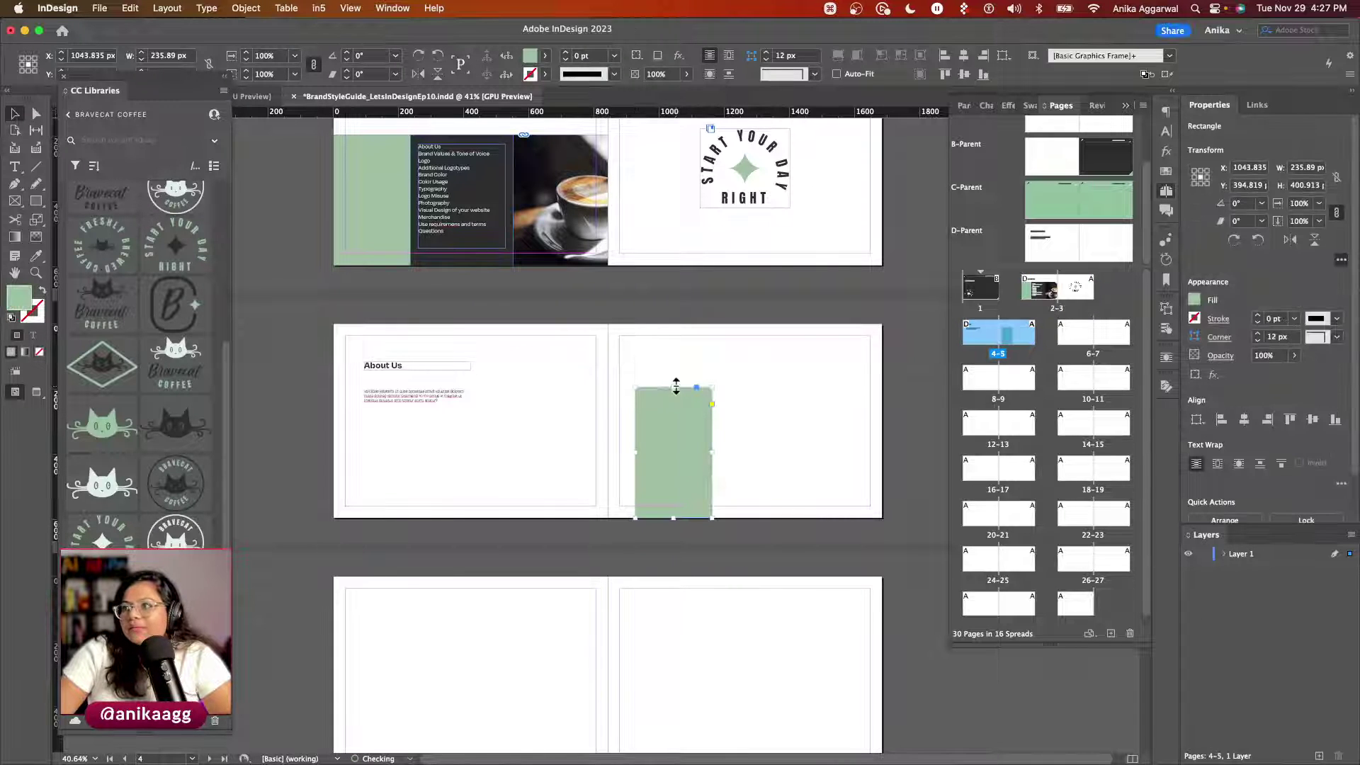
left_click_drag(676, 385, 673, 324)
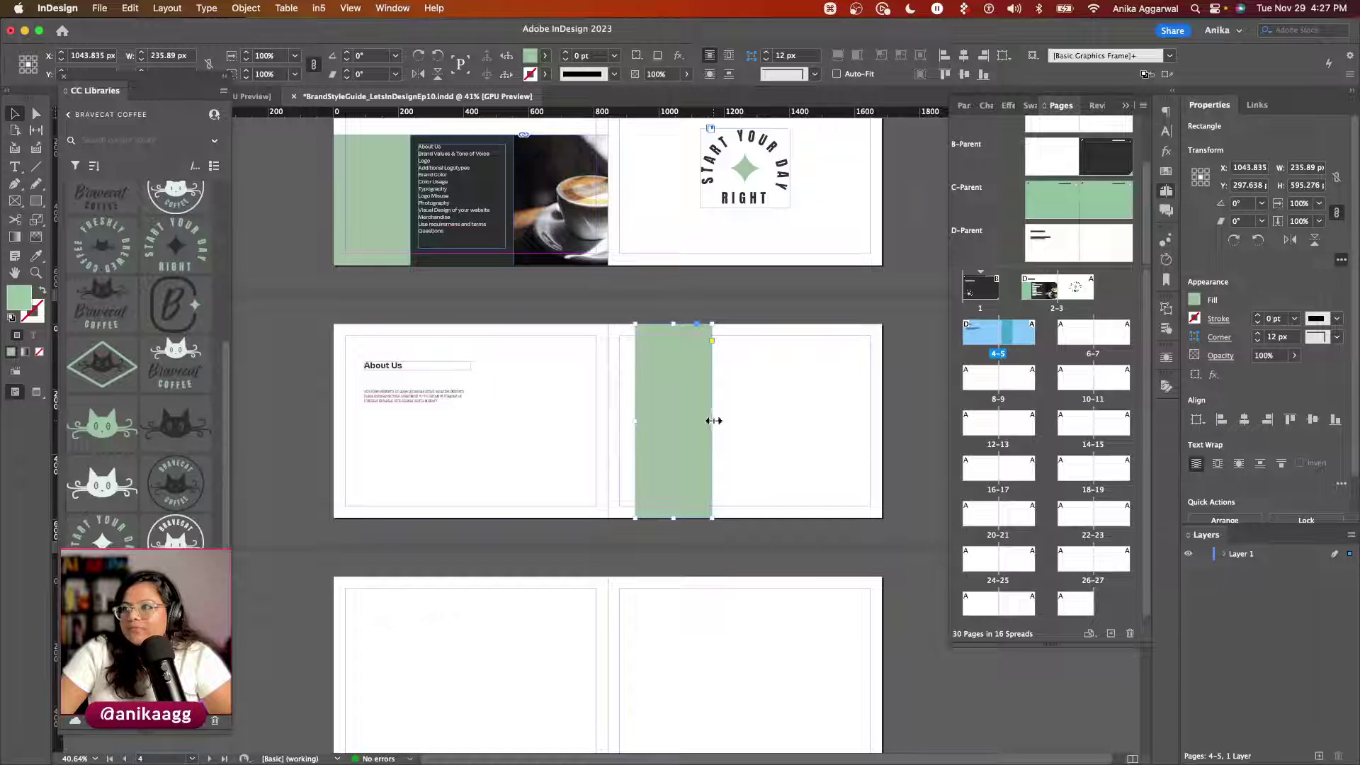
left_click_drag(713, 421, 883, 422)
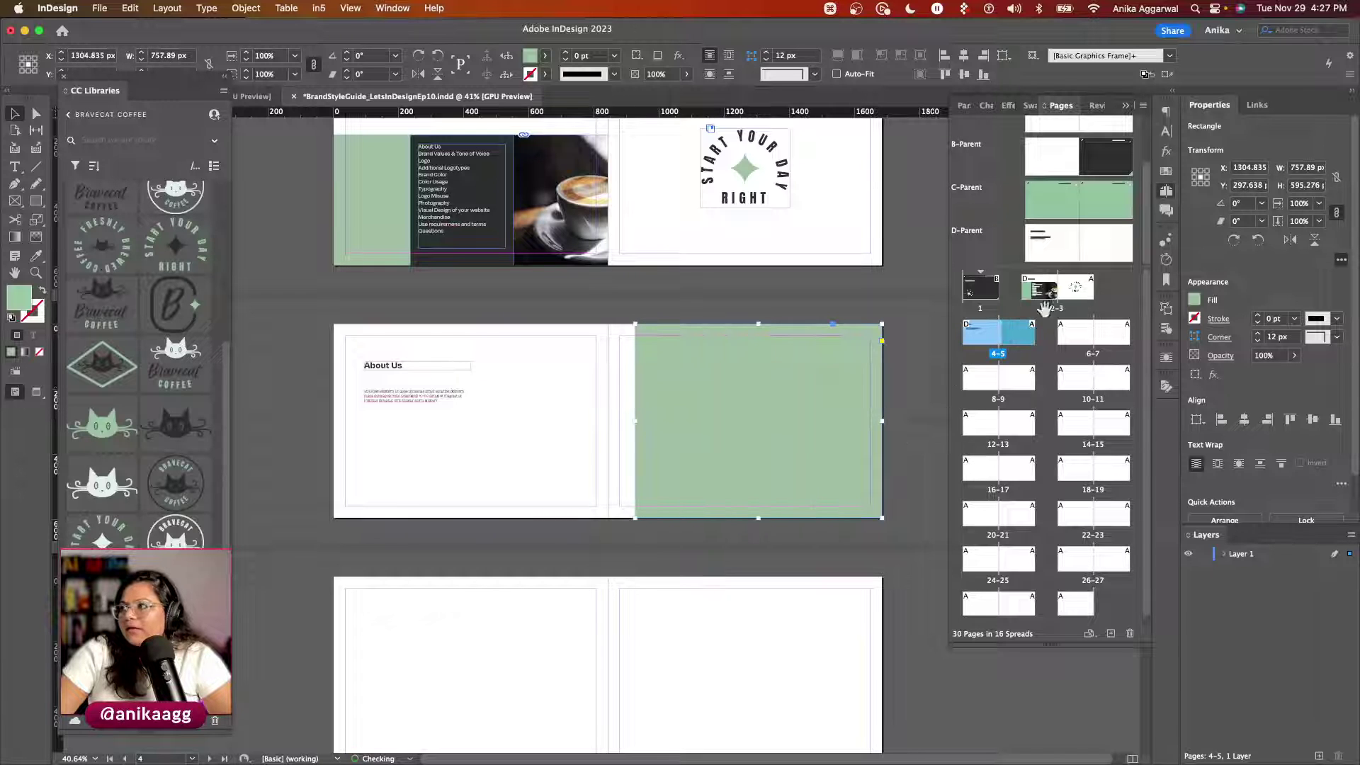
Step: Copy the green corner star from B-Parent's dark page and paste it in place on D-Parent's right page
double_click(1111, 157)
left_click(885, 530)
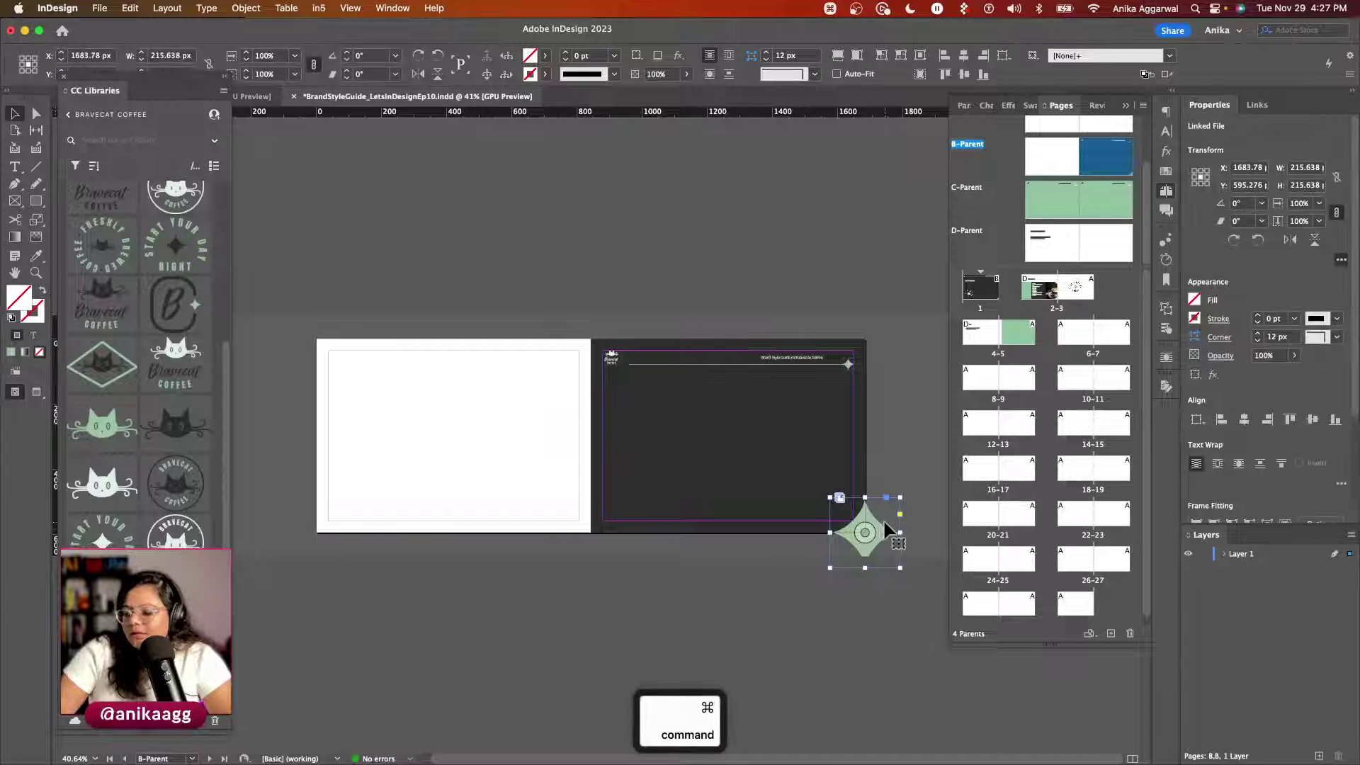
key("super+c")
left_click(1103, 250)
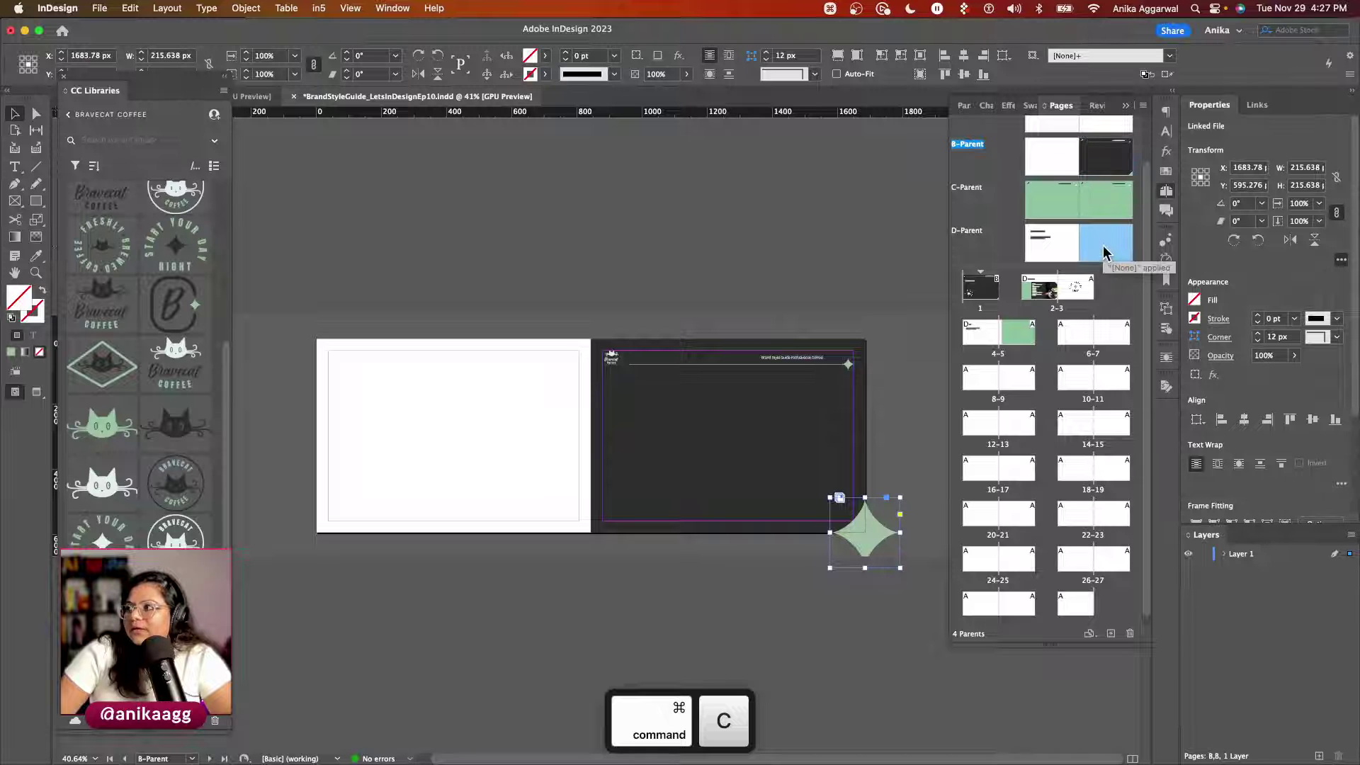
double_click(1103, 252)
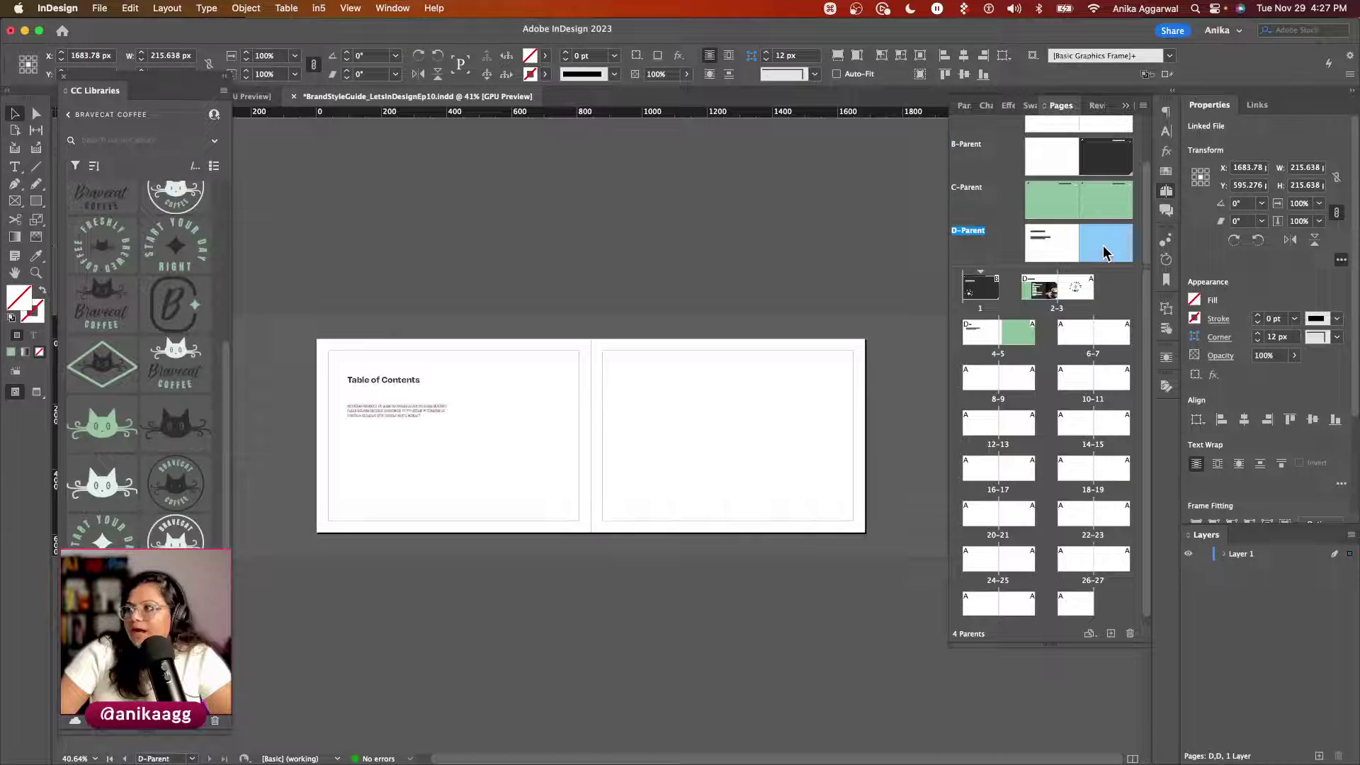
key("super+v")
key("super+z")
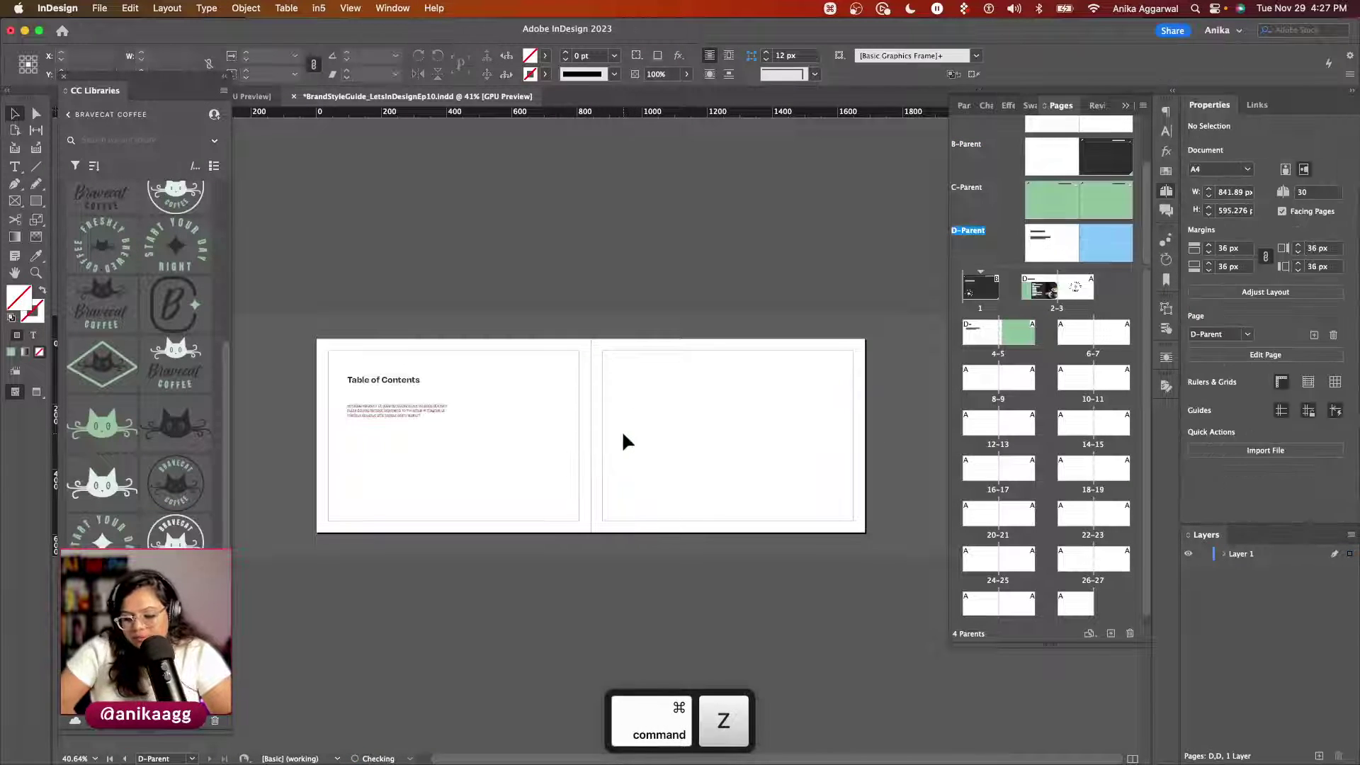
key("shift+alt+super+v")
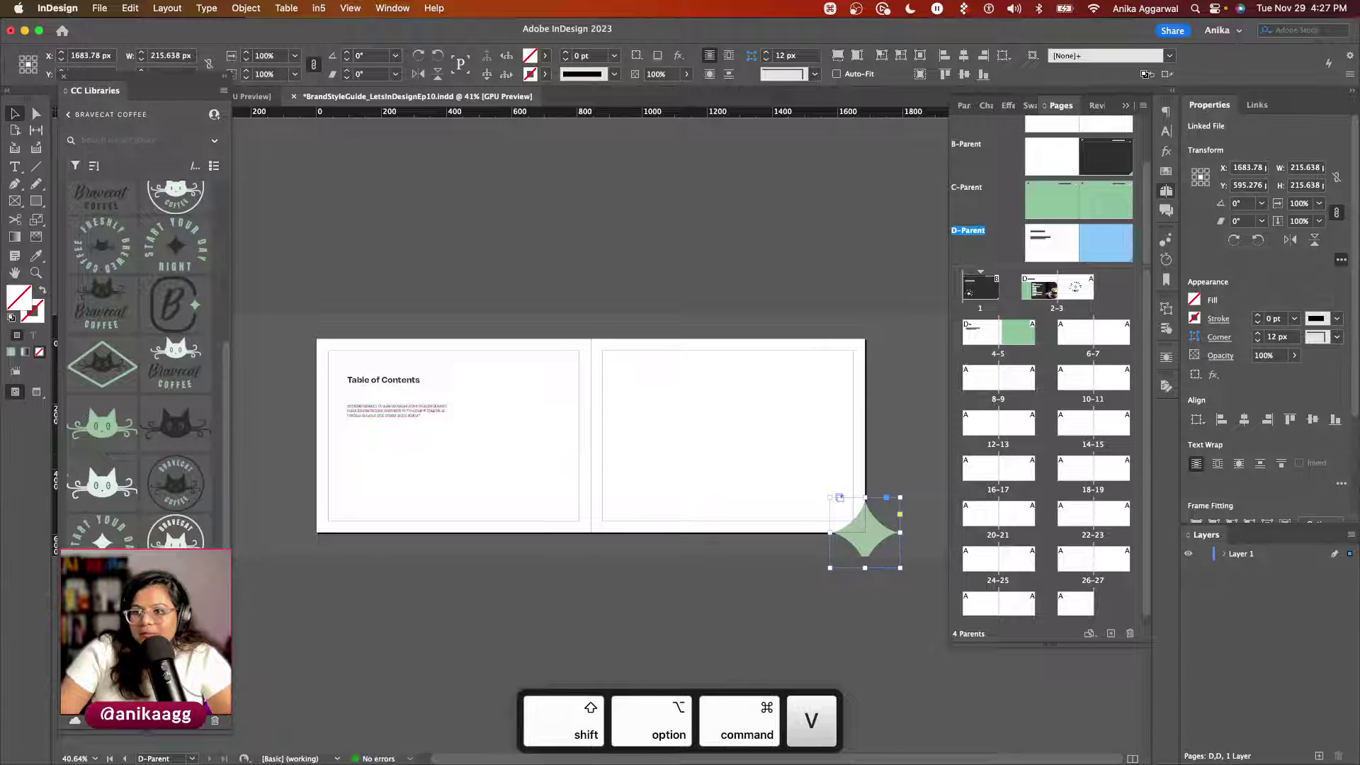
Step: Replace the green corner star on D-Parent's right page with the library's pale star, about 215 px wide and centred on the page corner
scroll(140, 362, "down", 2)
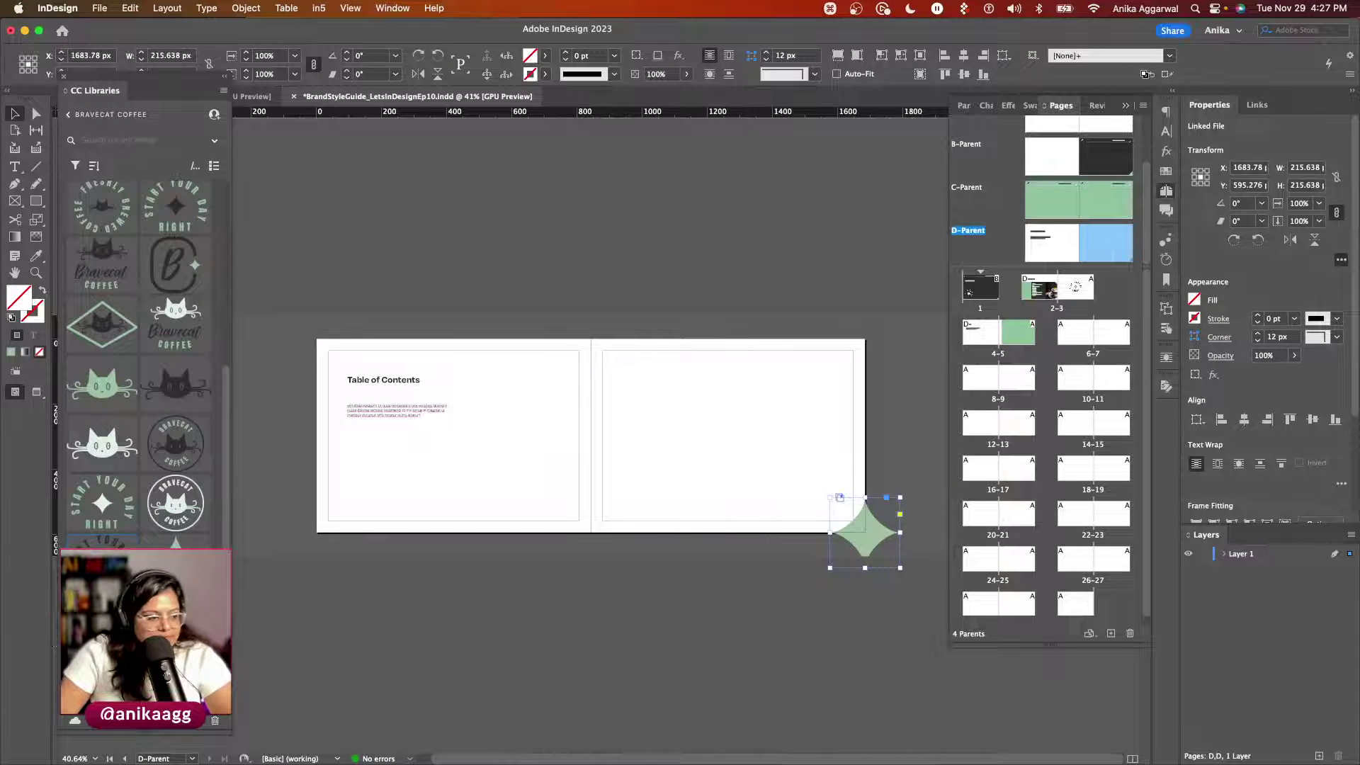
scroll(862, 541, "up", 5)
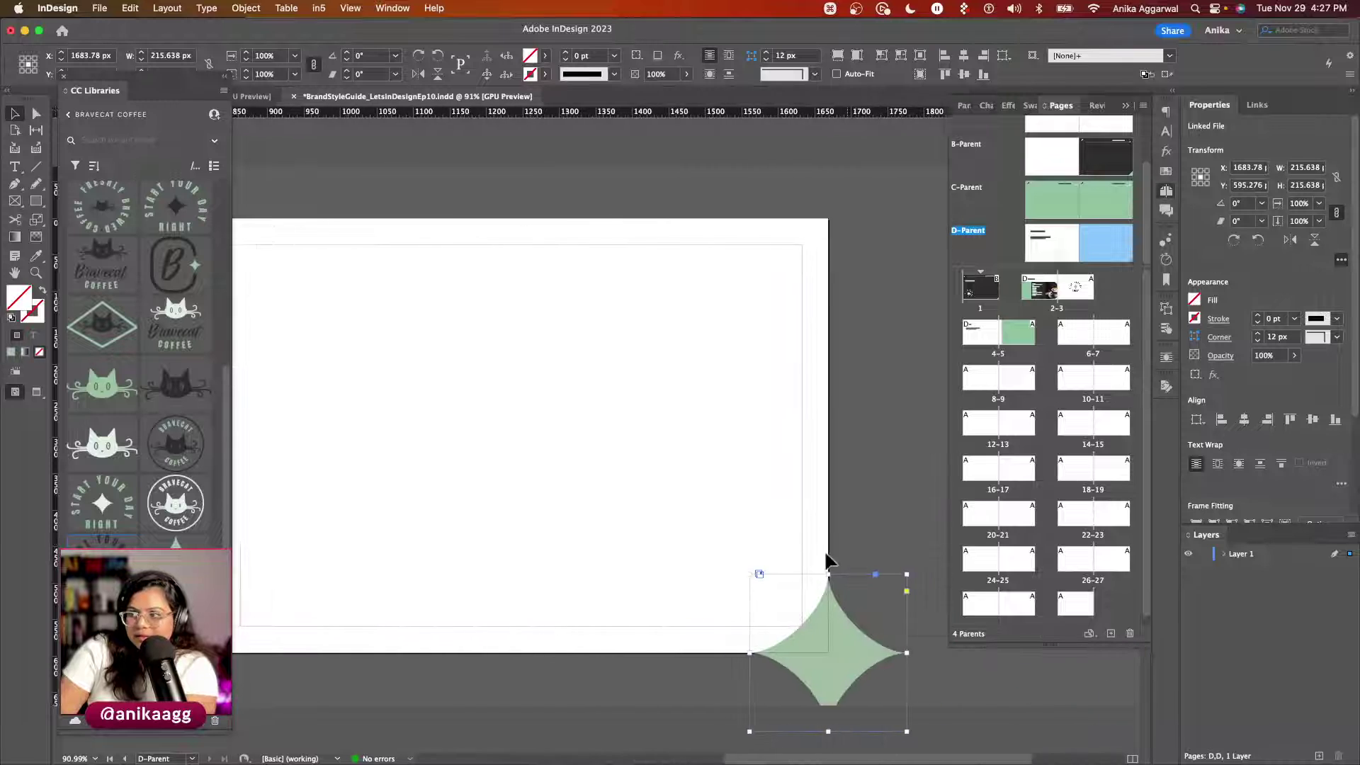
left_click_drag(333, 659, 861, 718)
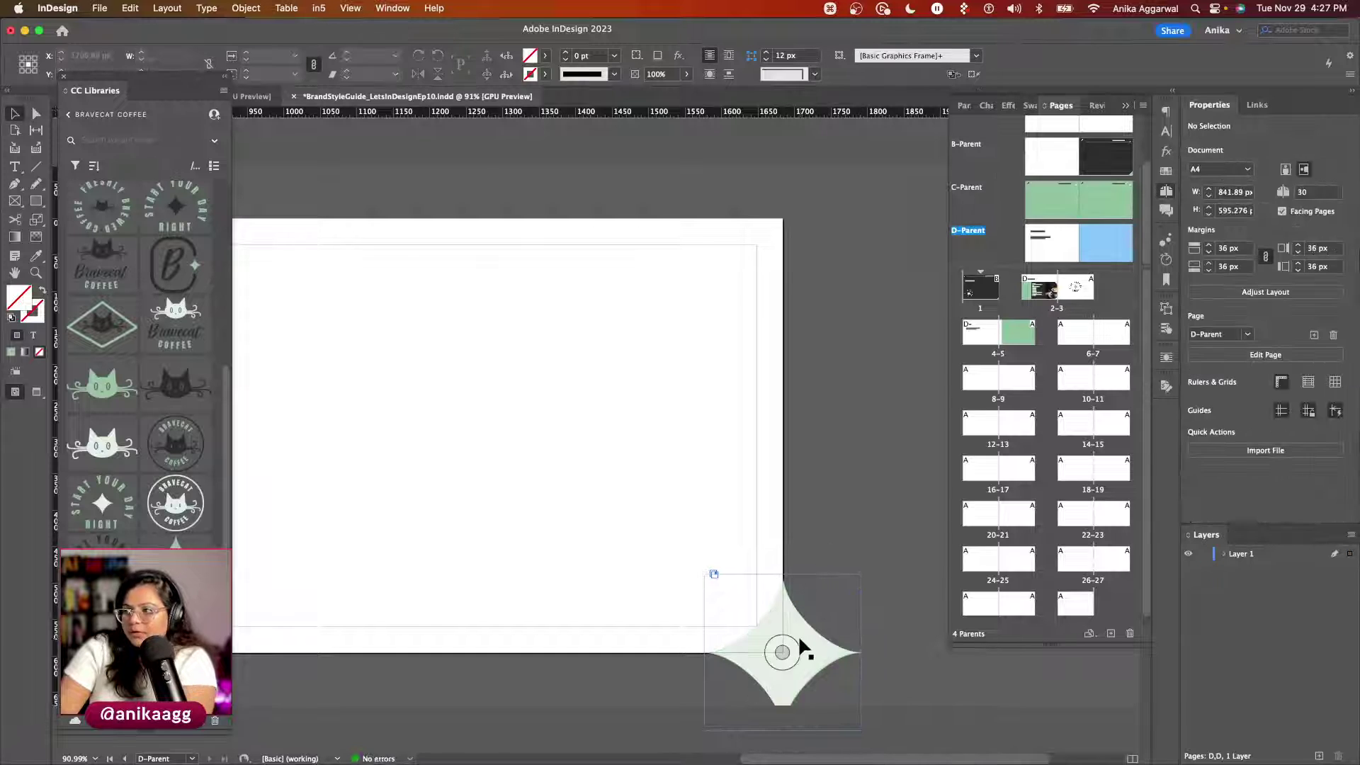
key("super+x")
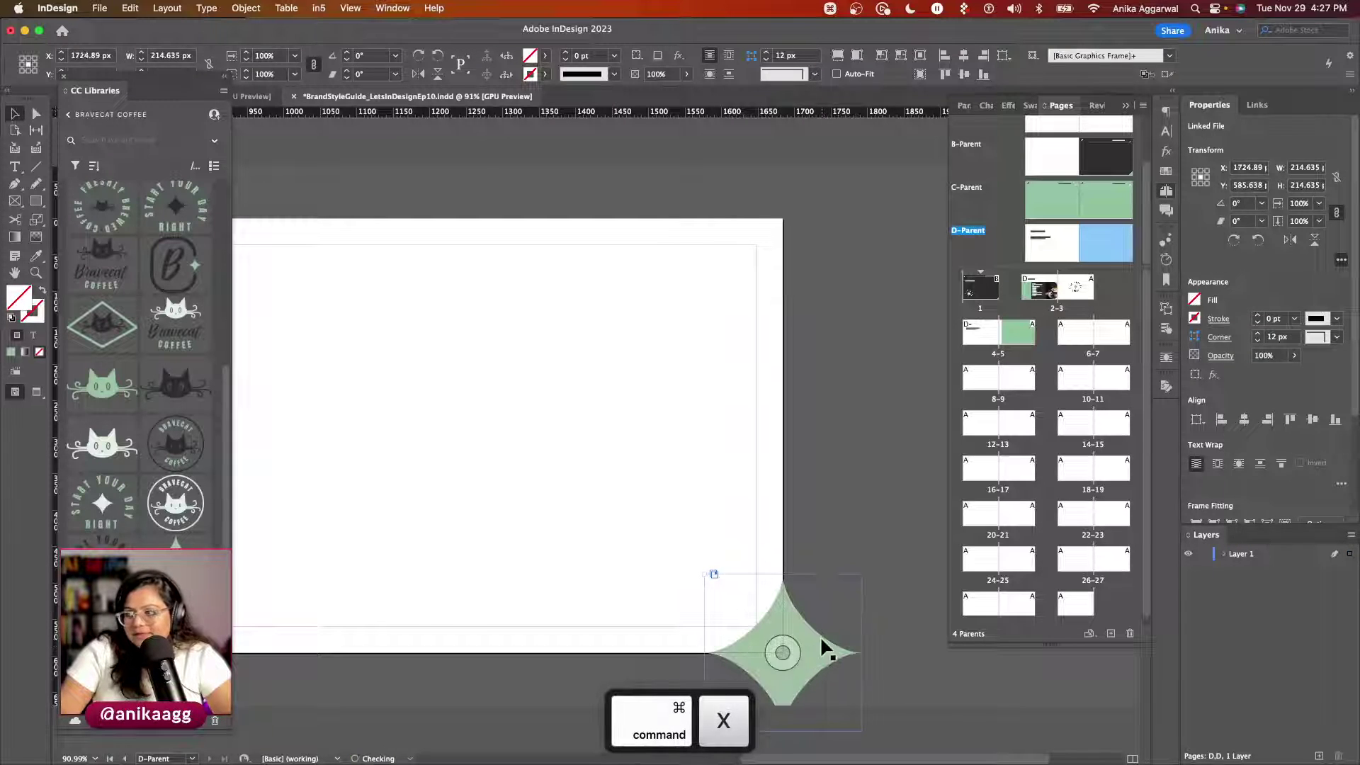
key("shift+alt+super+v")
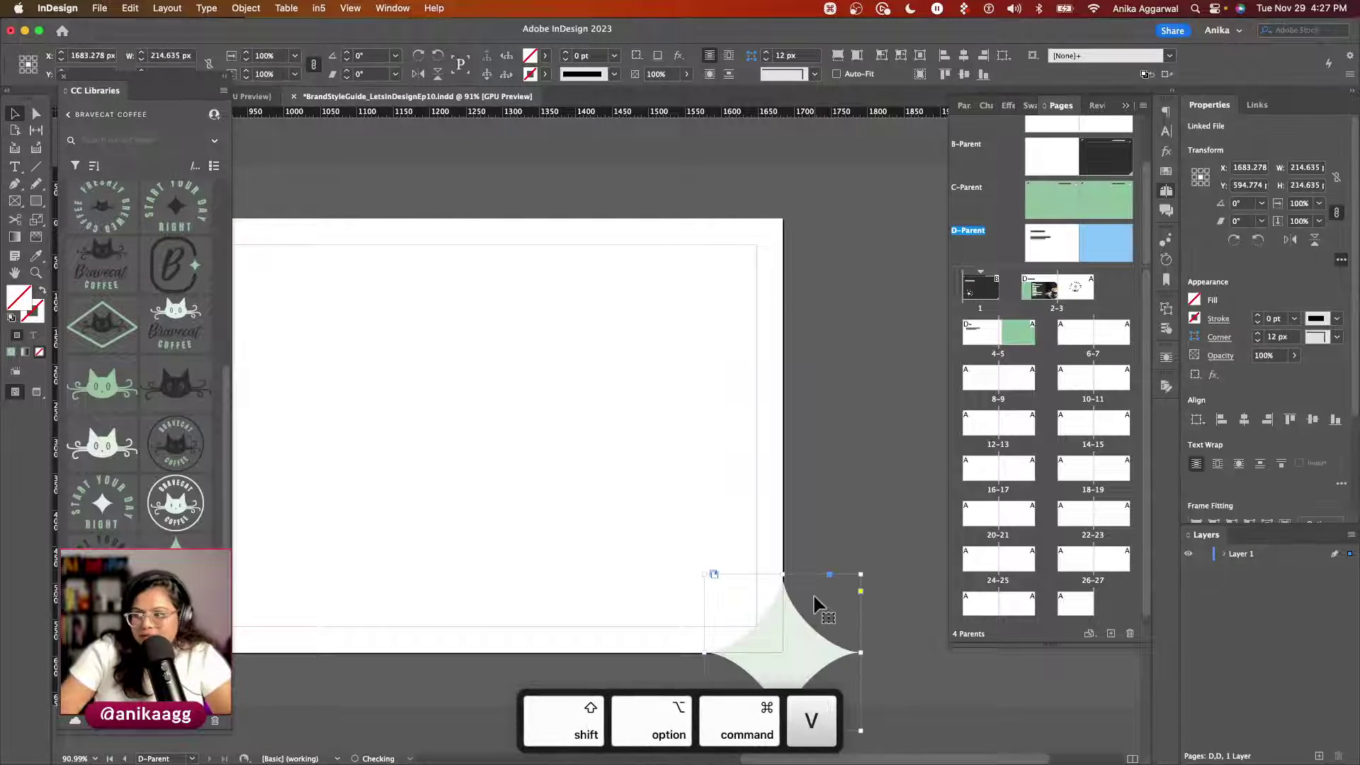
left_click(818, 521)
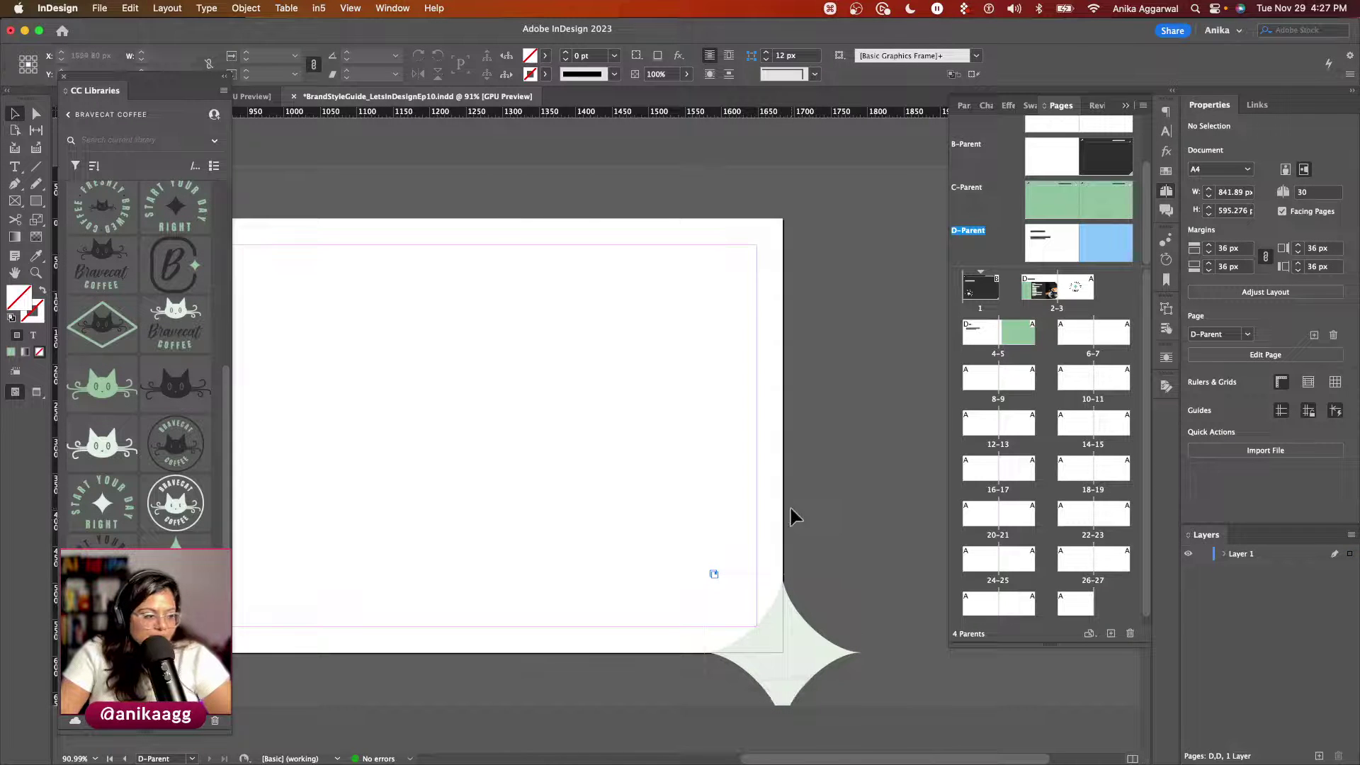
Step: Cut the green rectangle from page 5 and apply D-Parent's right page to that page
double_click(1015, 344)
left_click(717, 505)
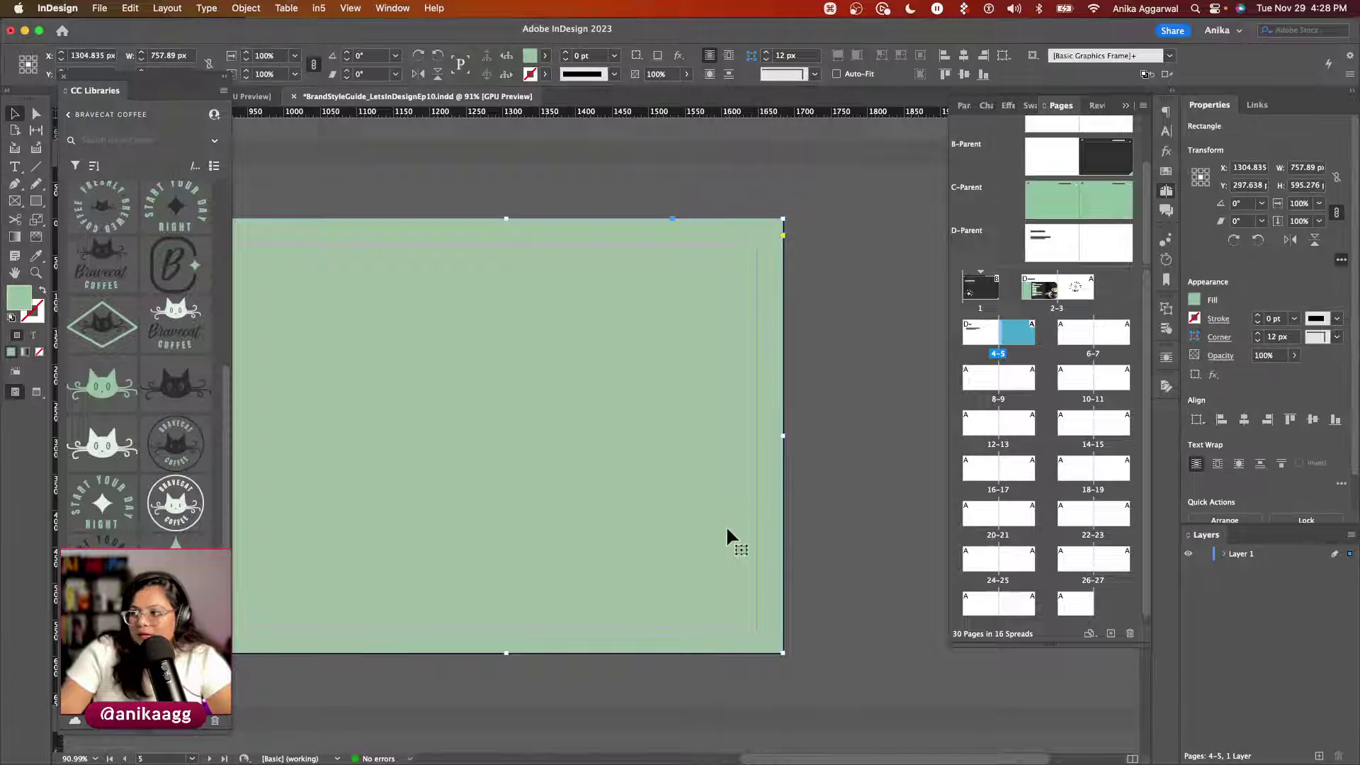
key("super+x")
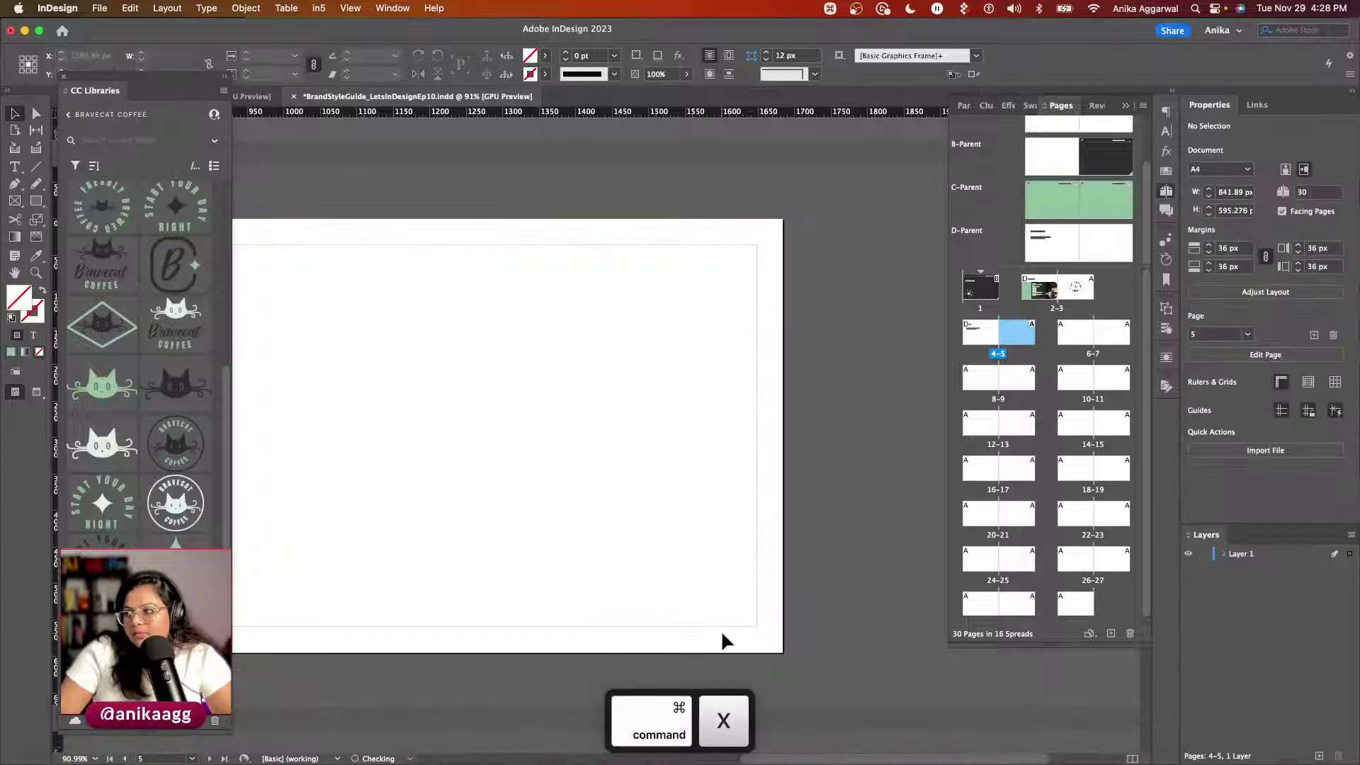
left_click_drag(1102, 246, 1022, 337)
Step: Paste the green rectangle back onto page 5, align it with the outer page edge and send it to the back
scroll(718, 404, "down", 5)
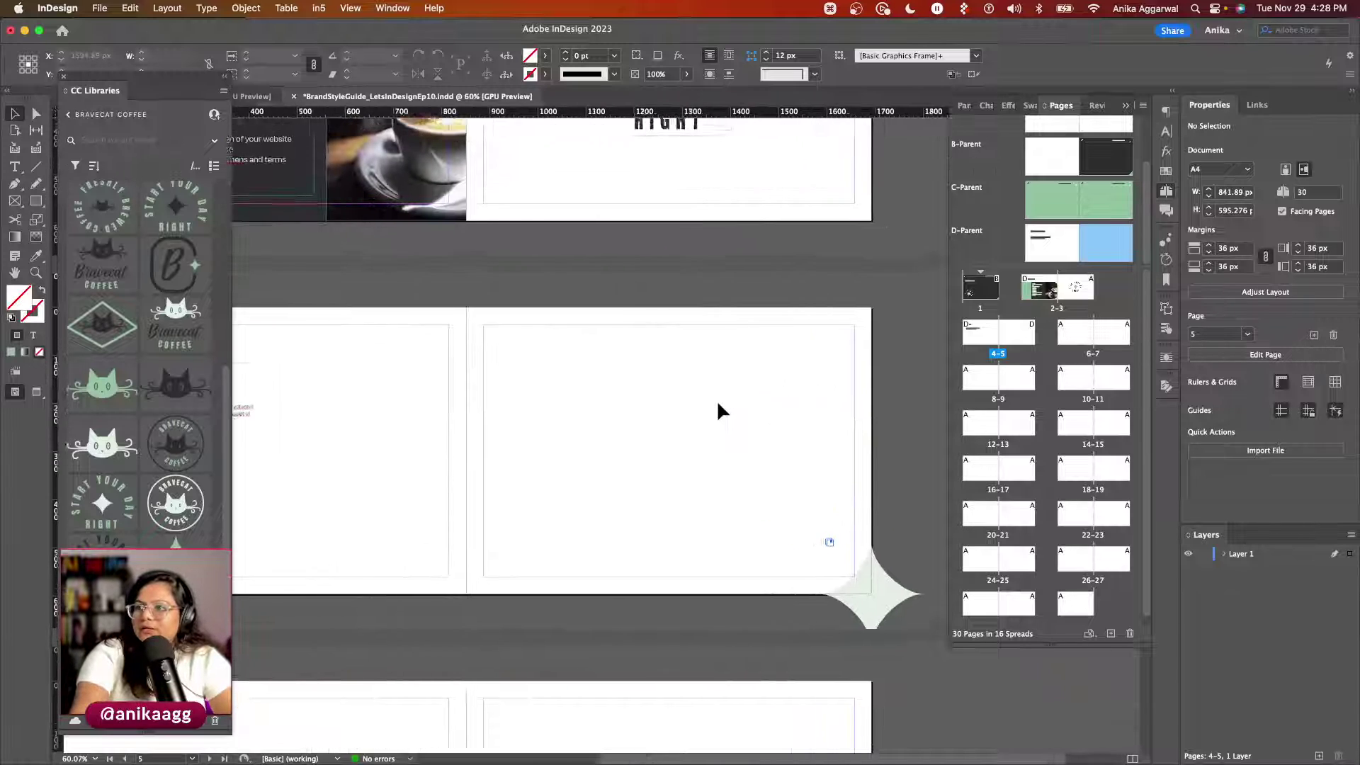
key("super+v")
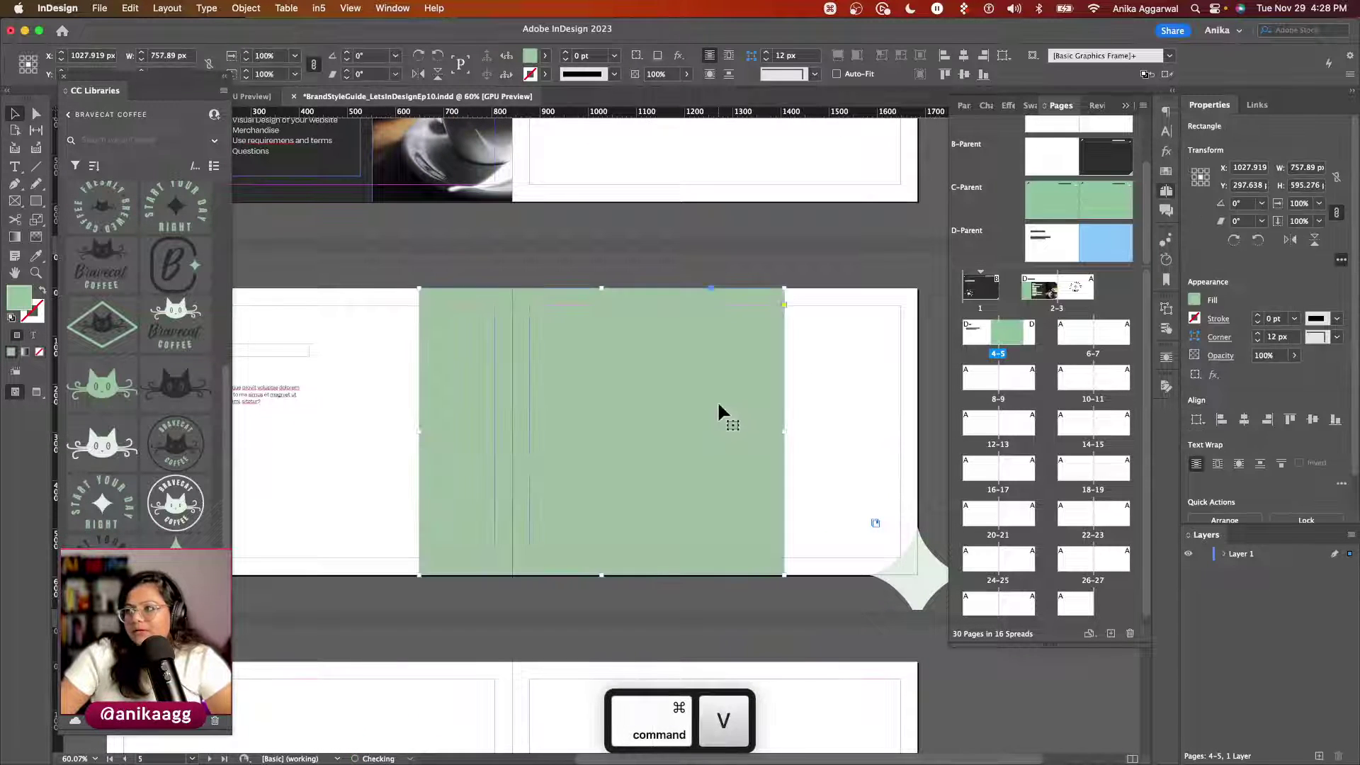
left_click_drag(827, 428, 834, 427)
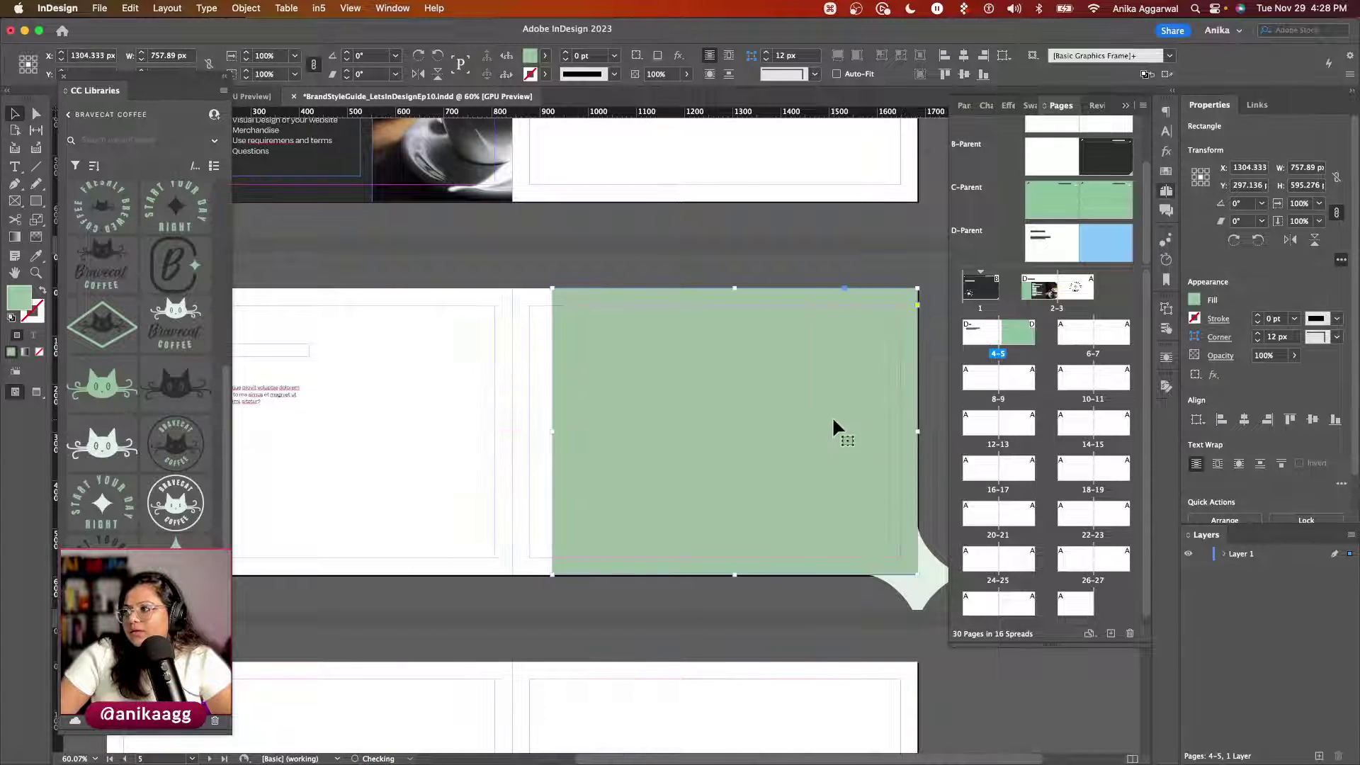
key("shift+super+bracketleft")
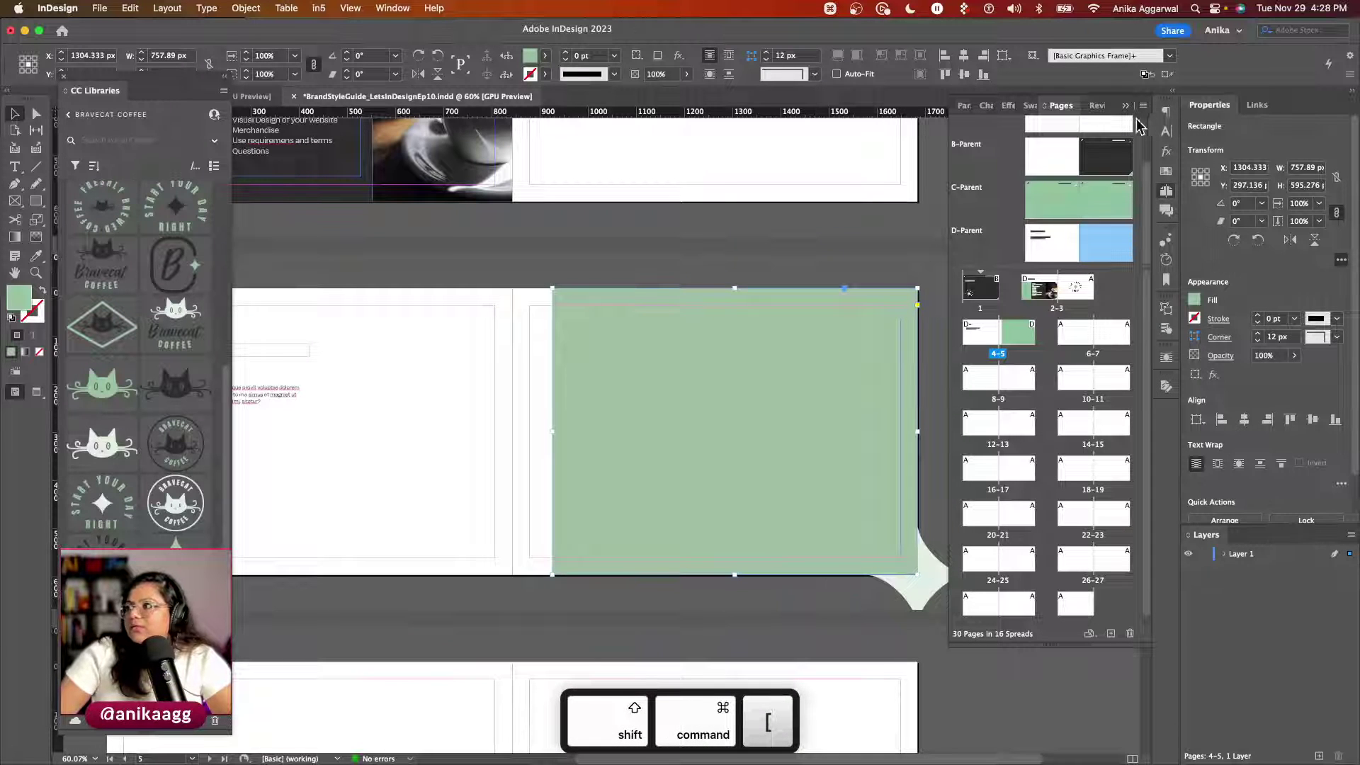
Step: Override the pale corner star on page 5, bring it to the front and preview the spread without guides
left_click(914, 605)
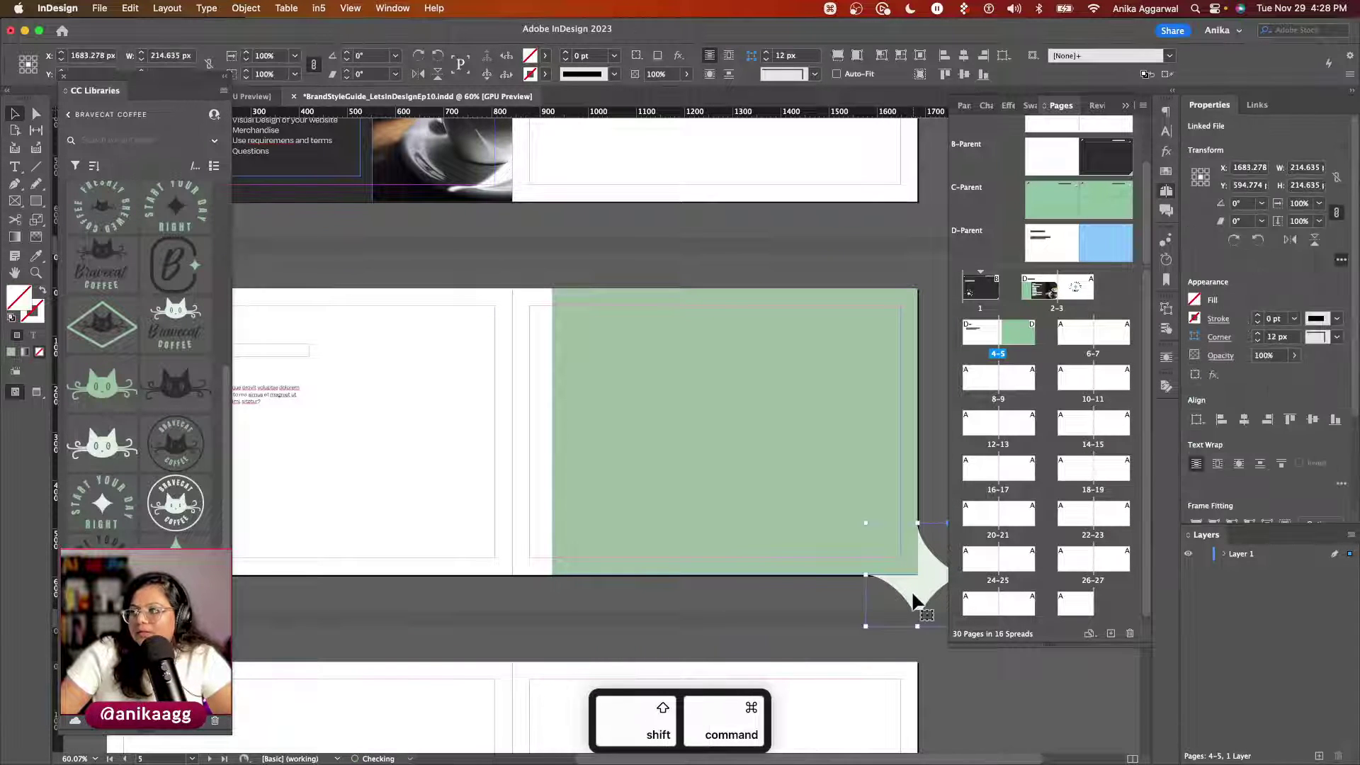
key("shift+super+bracketright")
left_click(714, 600)
key("w")
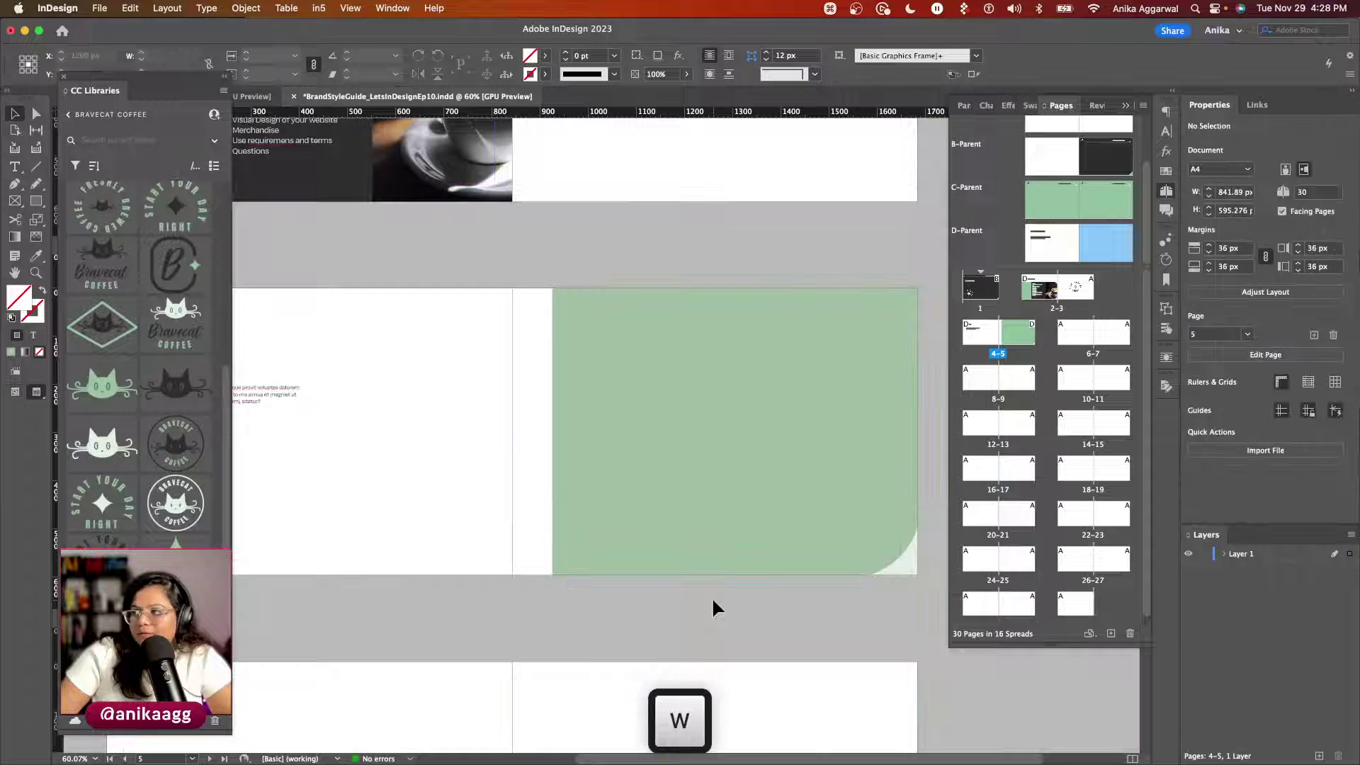
Step: Apply D-Parent's left page to page 6 and copy the "Brand Values & Tone of Voice" entry from page 2's contents list
scroll(422, 472, "down", 3)
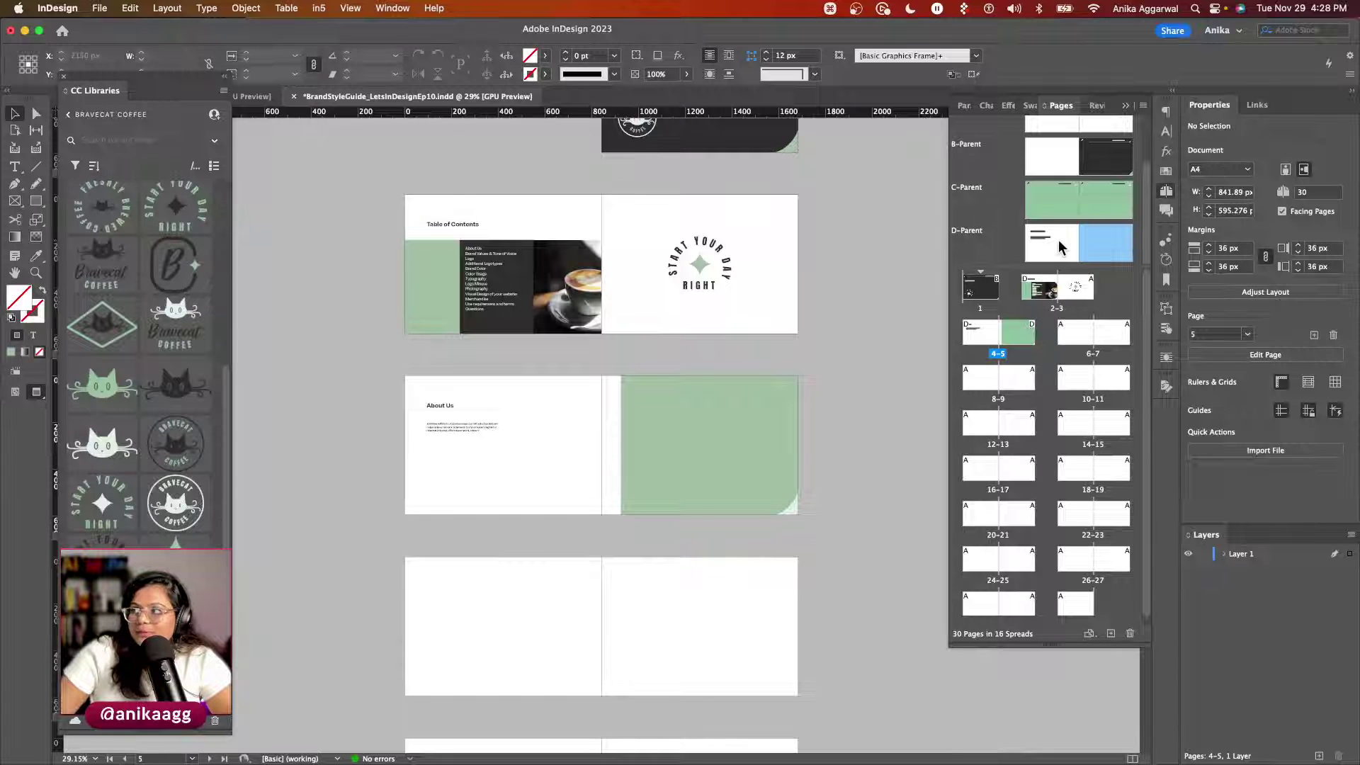
left_click_drag(1060, 246, 1077, 333)
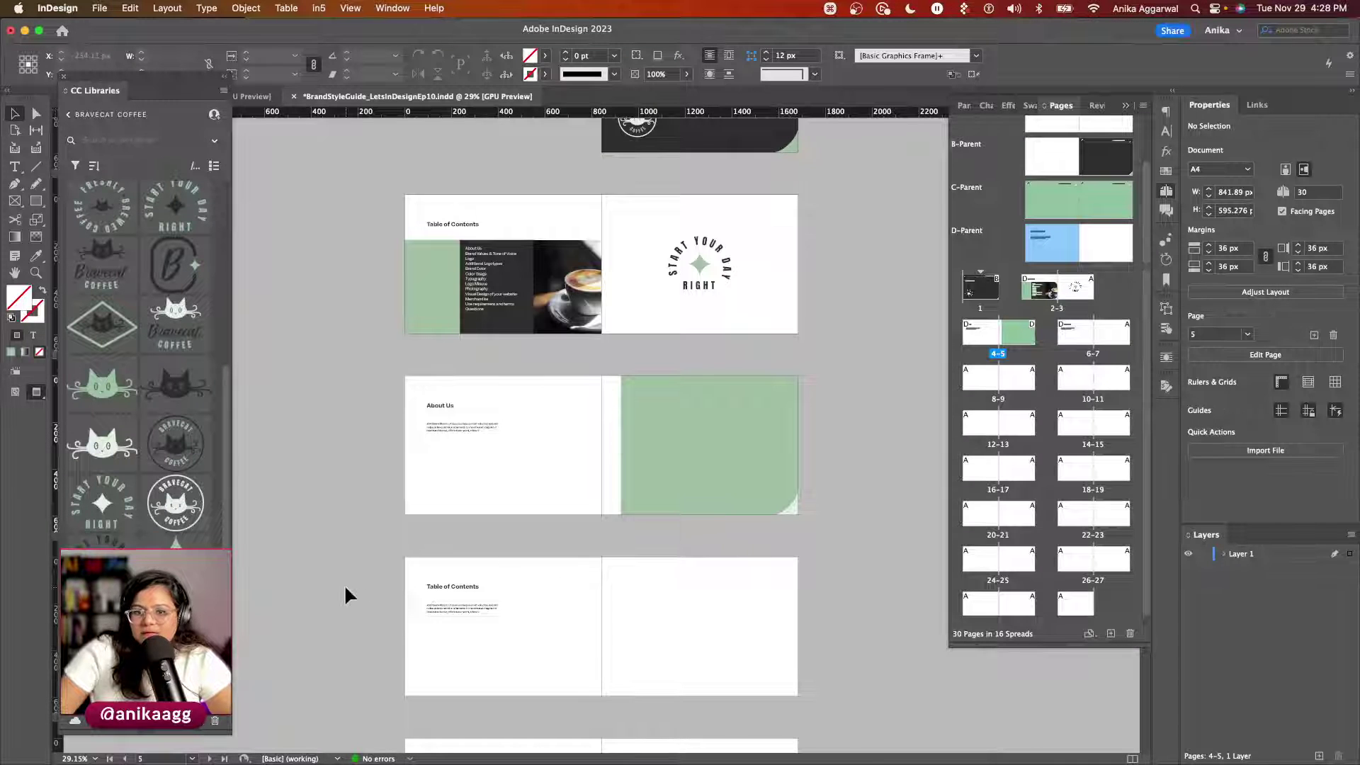
scroll(345, 584, "up", 6)
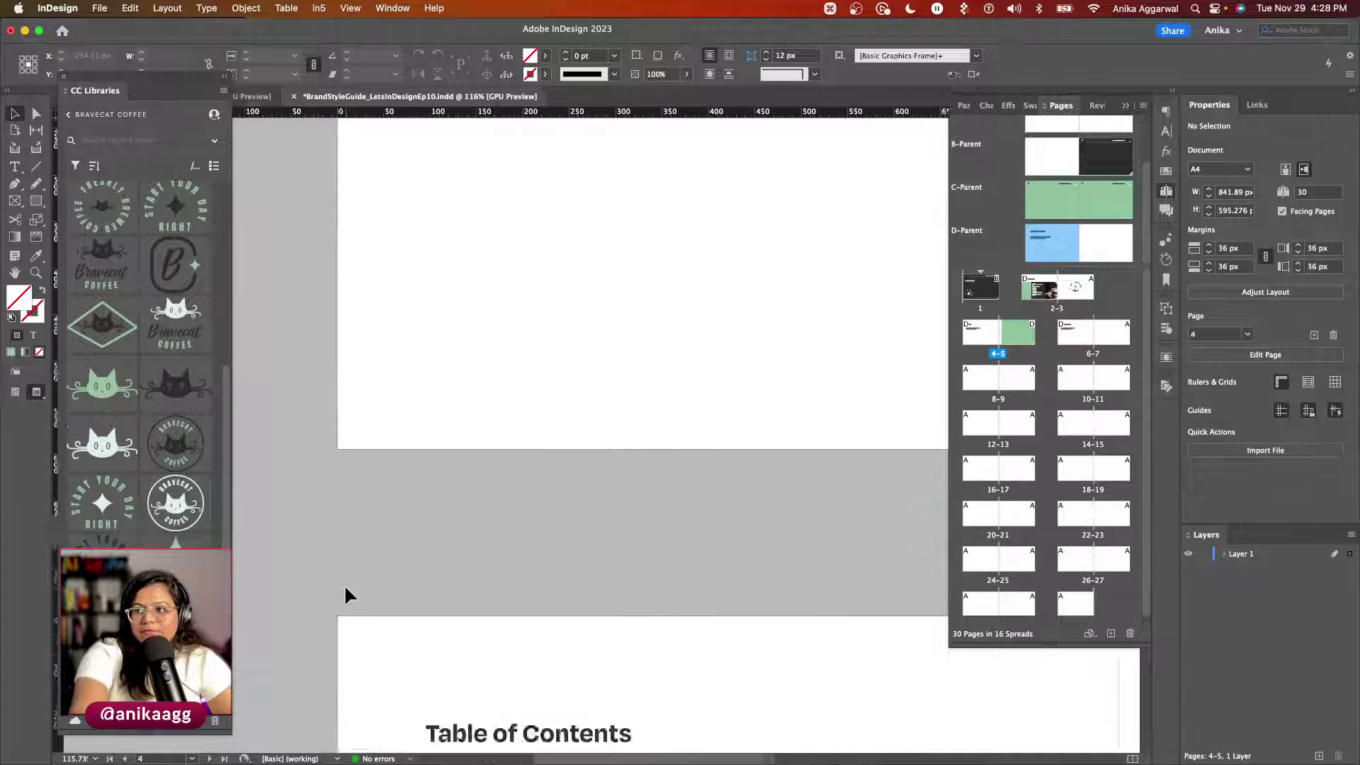
scroll(345, 589, "down", 8)
scroll(345, 589, "right", 3)
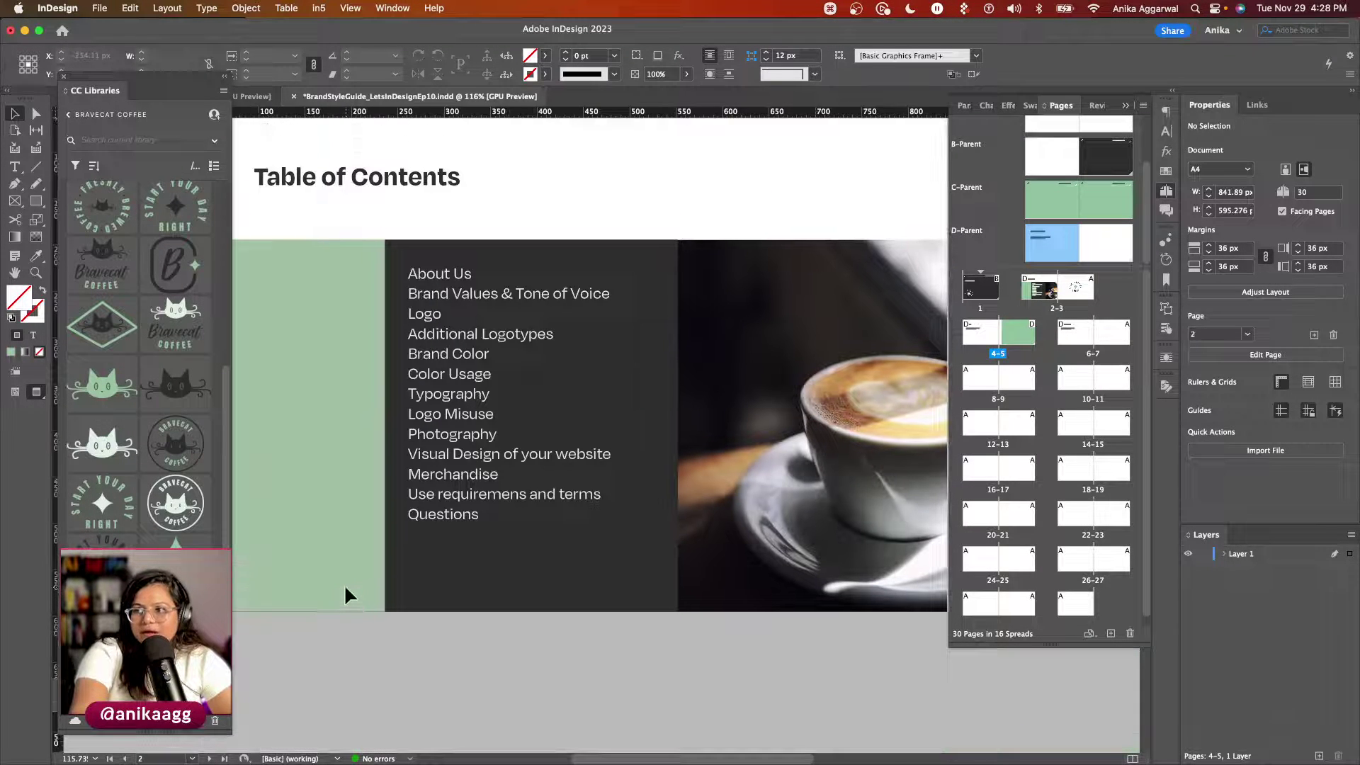
double_click(474, 296)
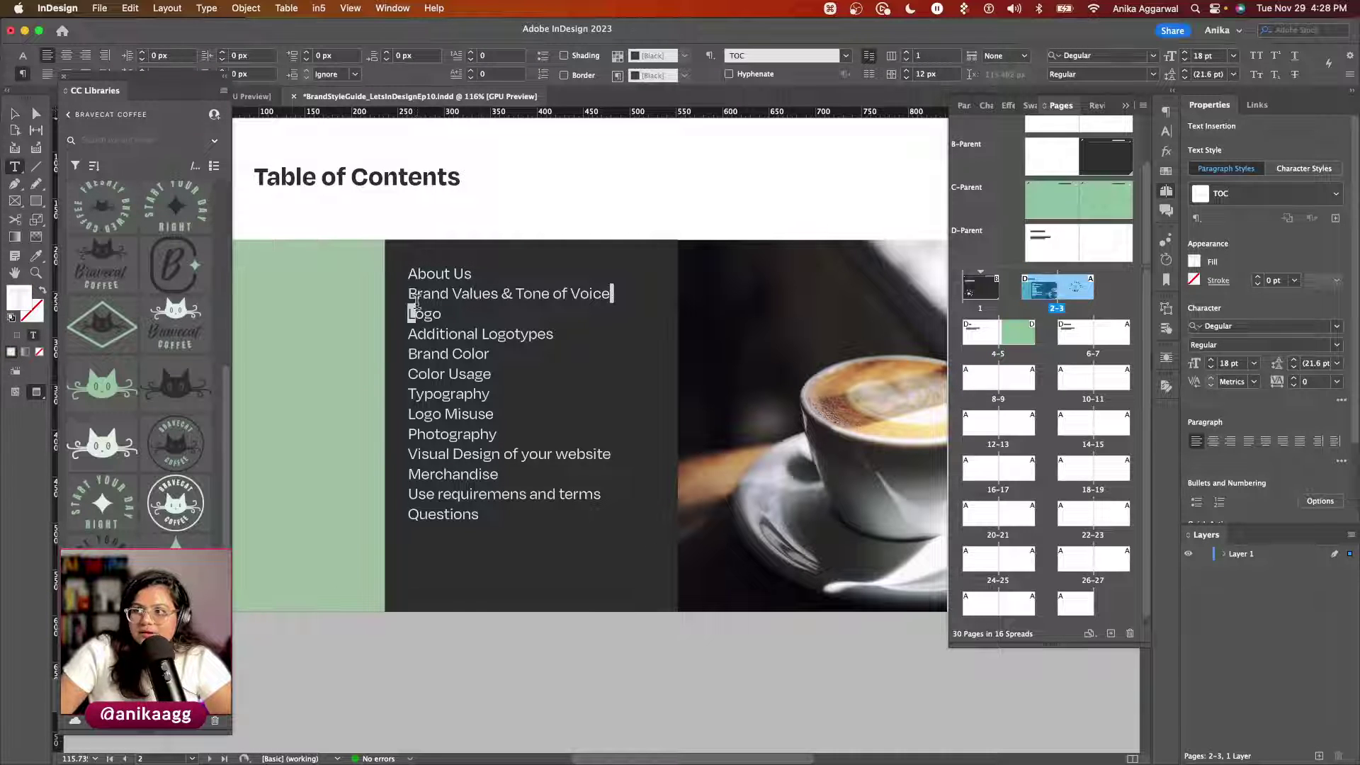
left_click_drag(408, 314, 409, 294)
key("Escape")
Step: Override page 6's Table of Contents heading, replace its text with the copied entry and return to the normal view with guides
scroll(370, 468, "down", 15)
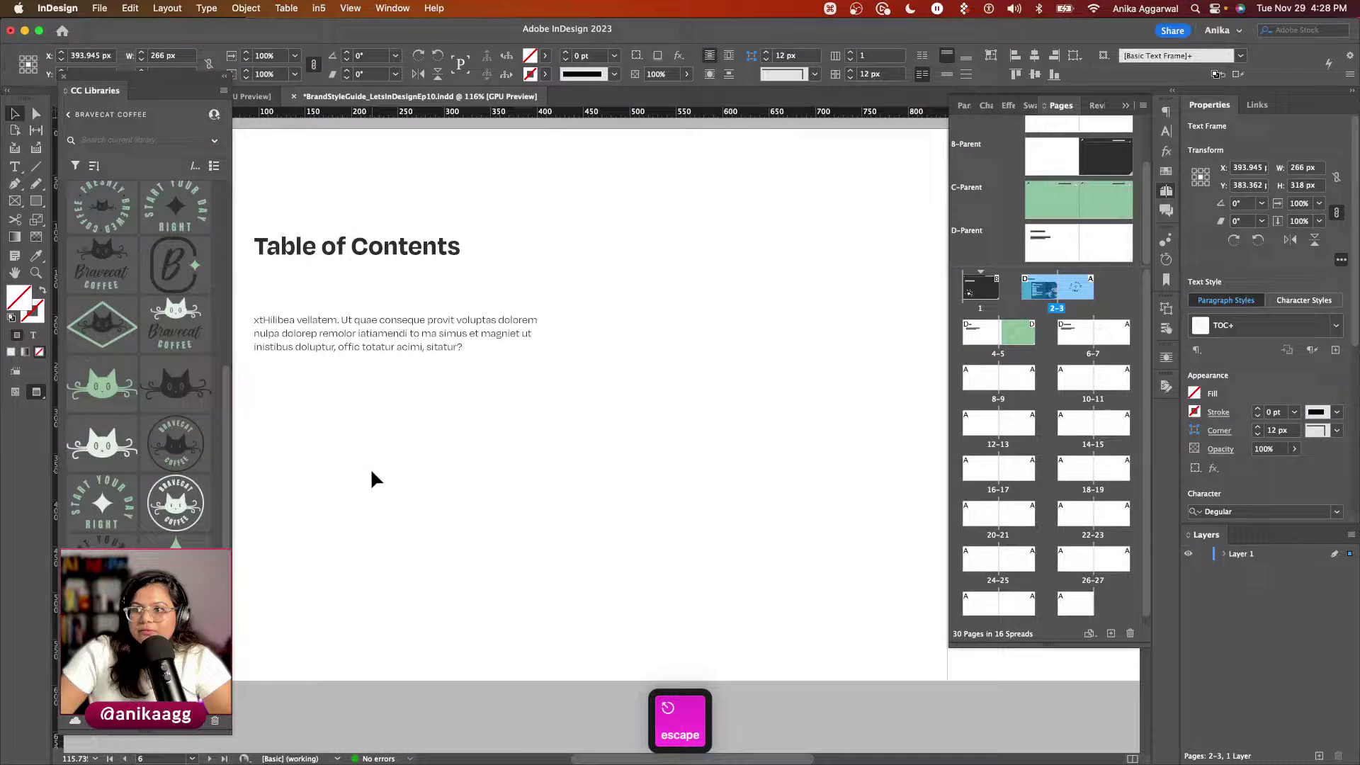
left_click(342, 253, "shift+super")
double_click(341, 245)
key("super+a")
key("super+v")
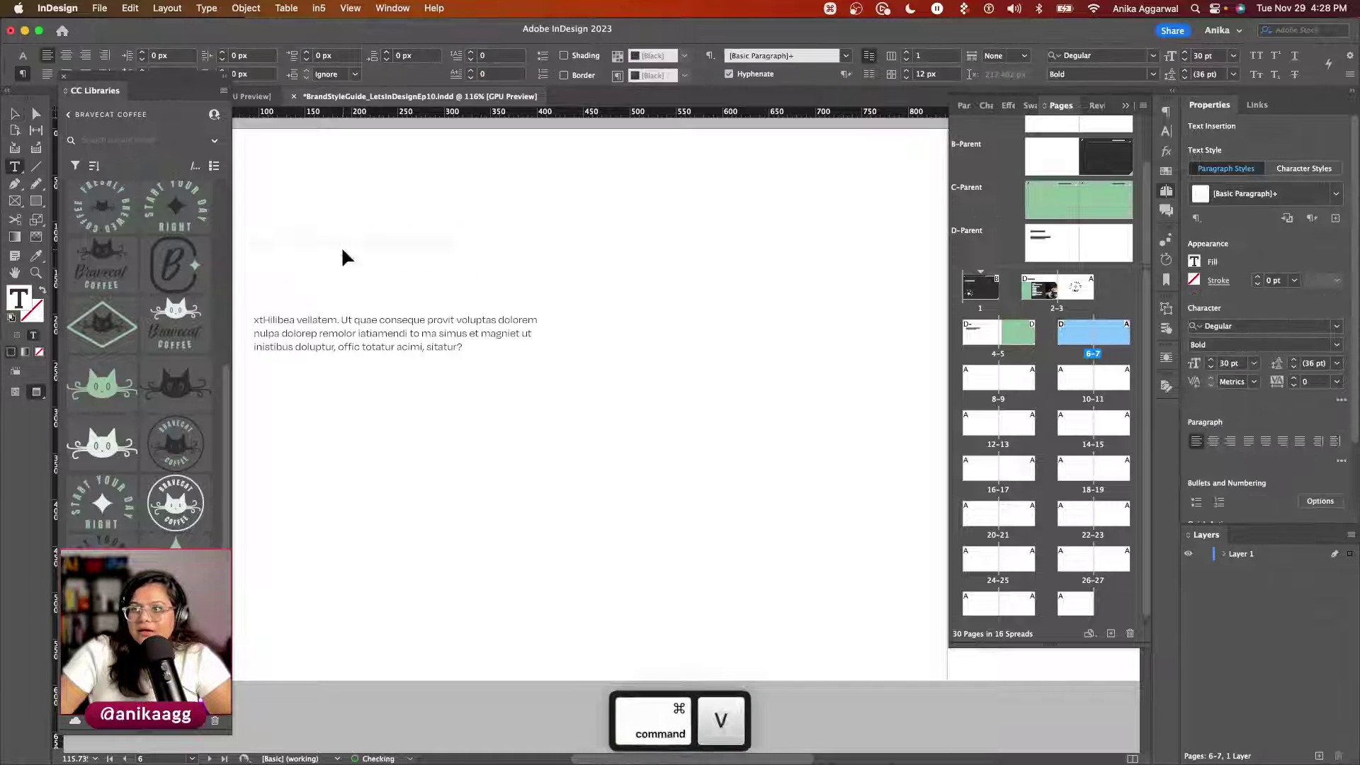
key("Escape")
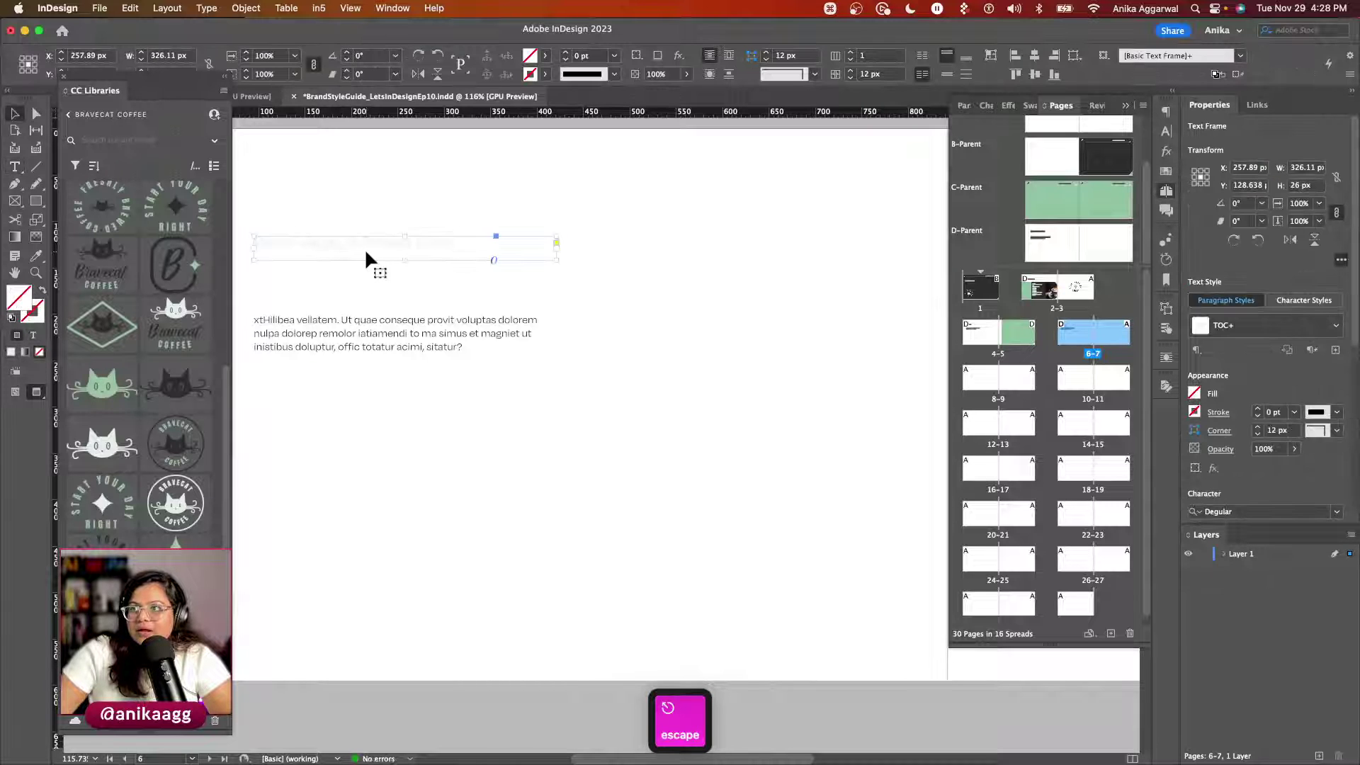
left_click(592, 254)
key("w")
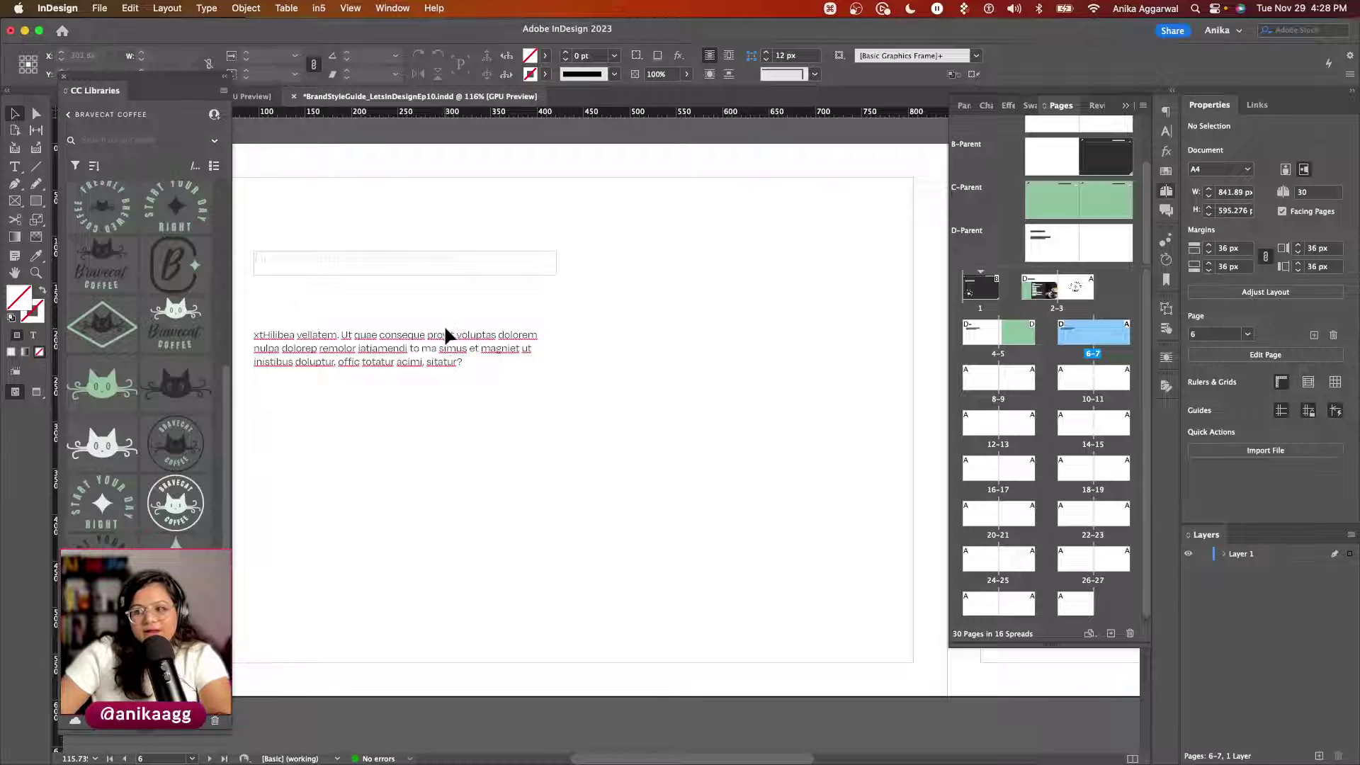
Step: Try to transfer the About Us heading's formatting to page 6's heading with the Eyedropper tool, and undo the attempt
key("i")
scroll(448, 319, "up", 10)
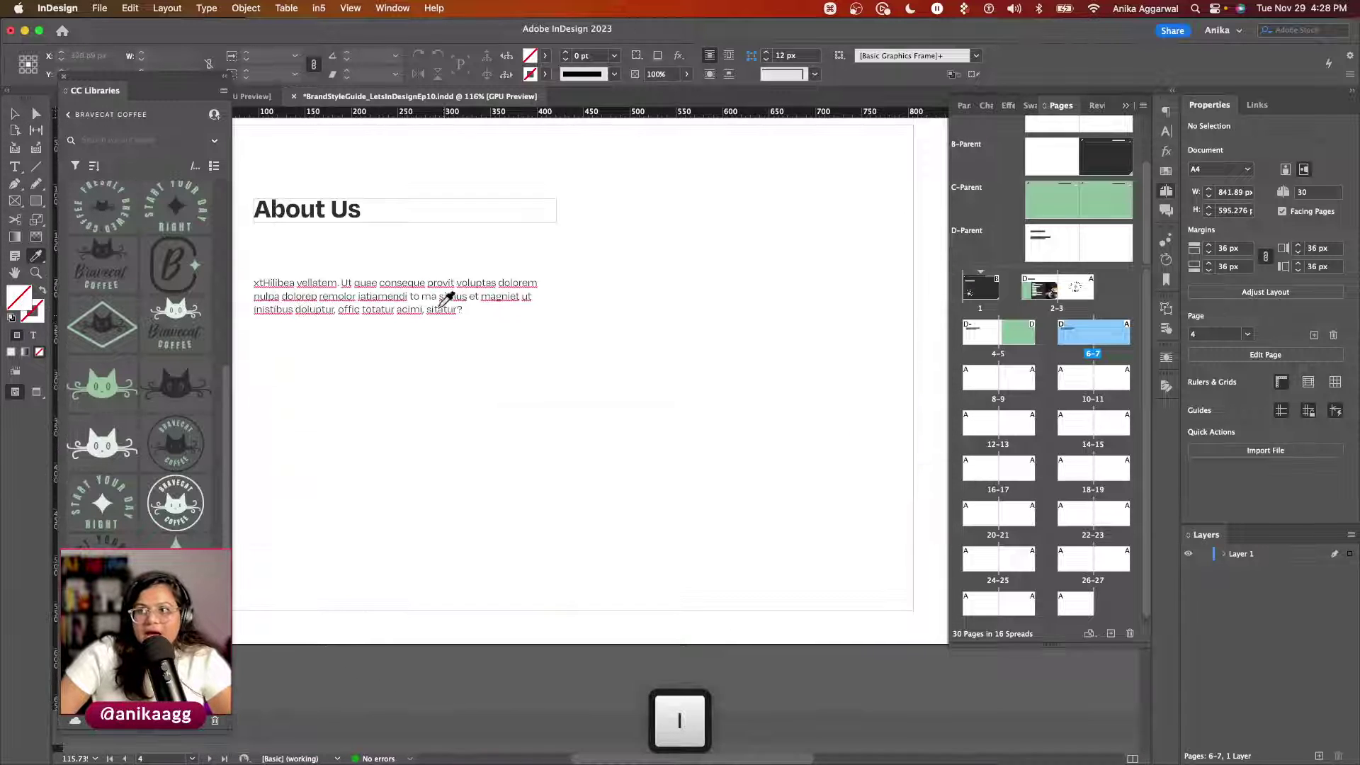
left_click(313, 210)
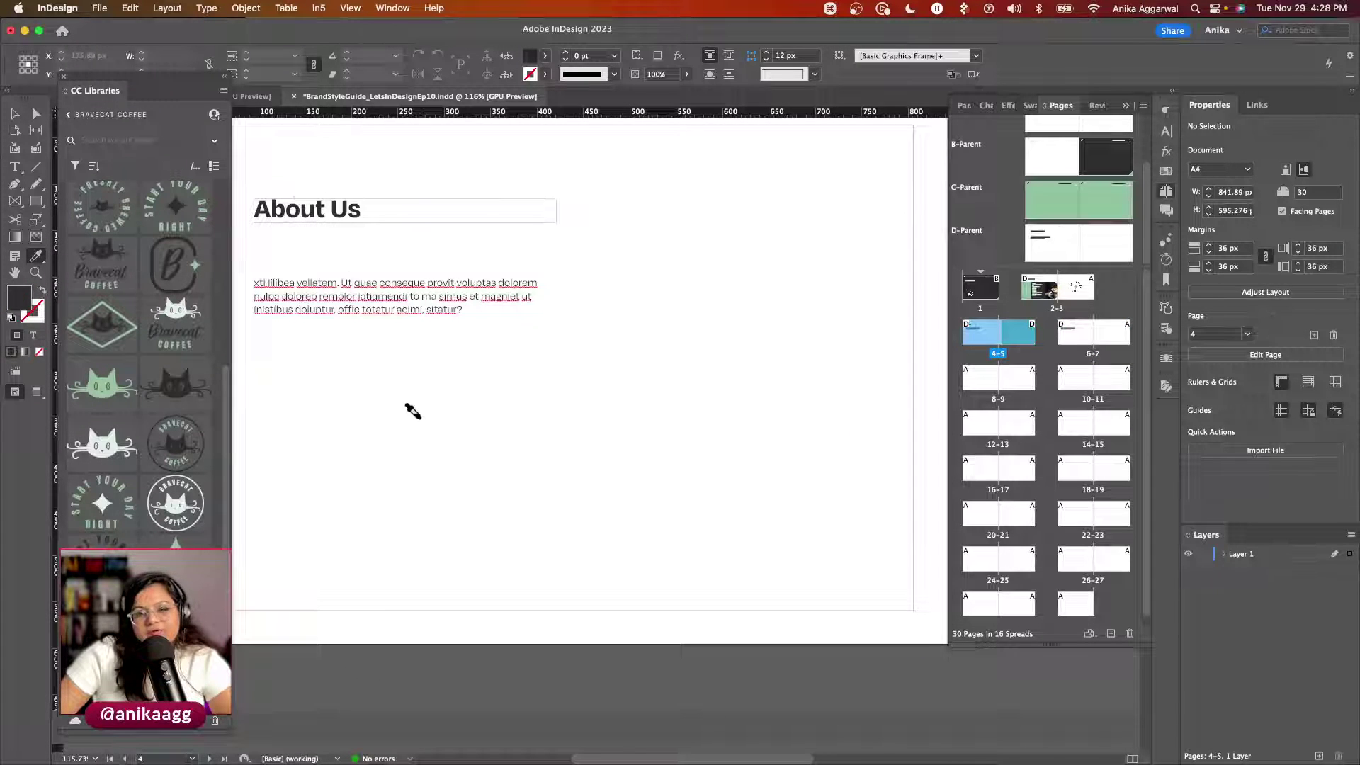
scroll(413, 412, "down", 10)
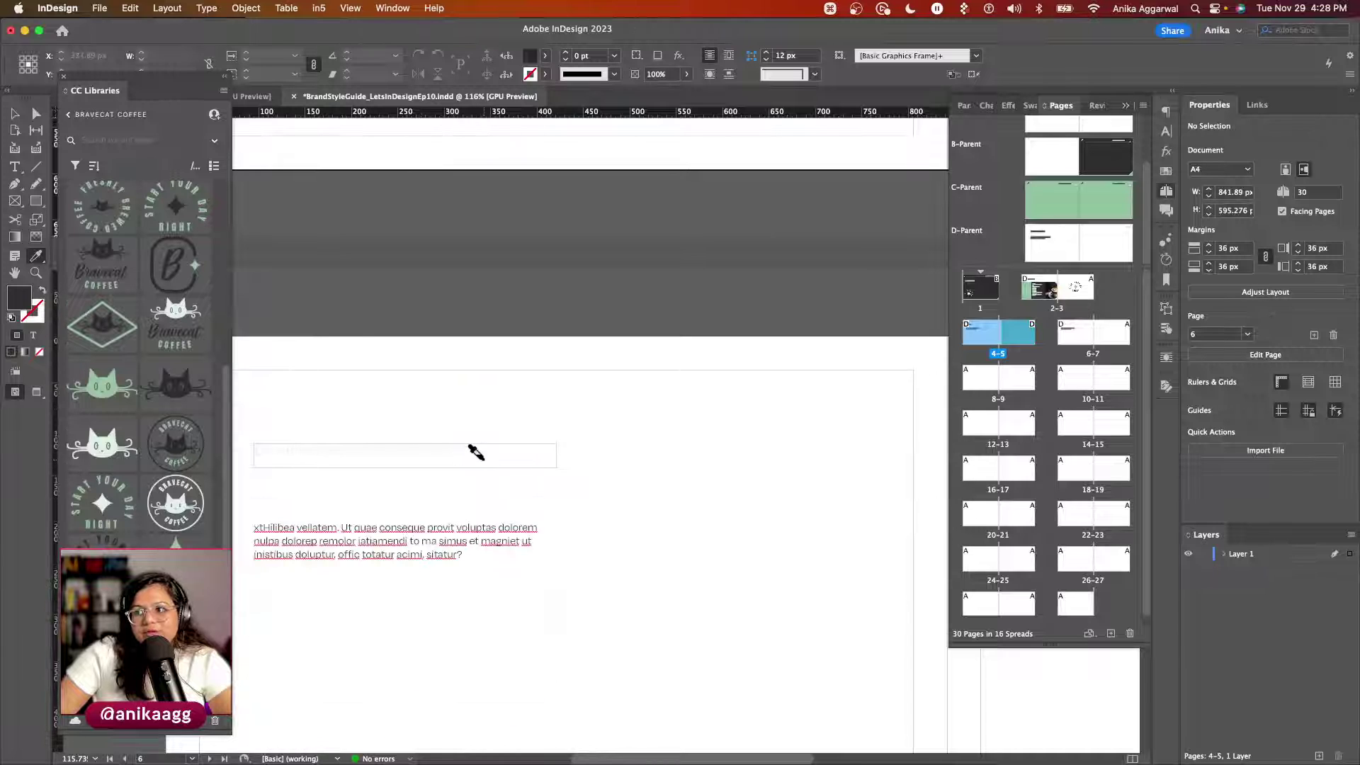
left_click(292, 448)
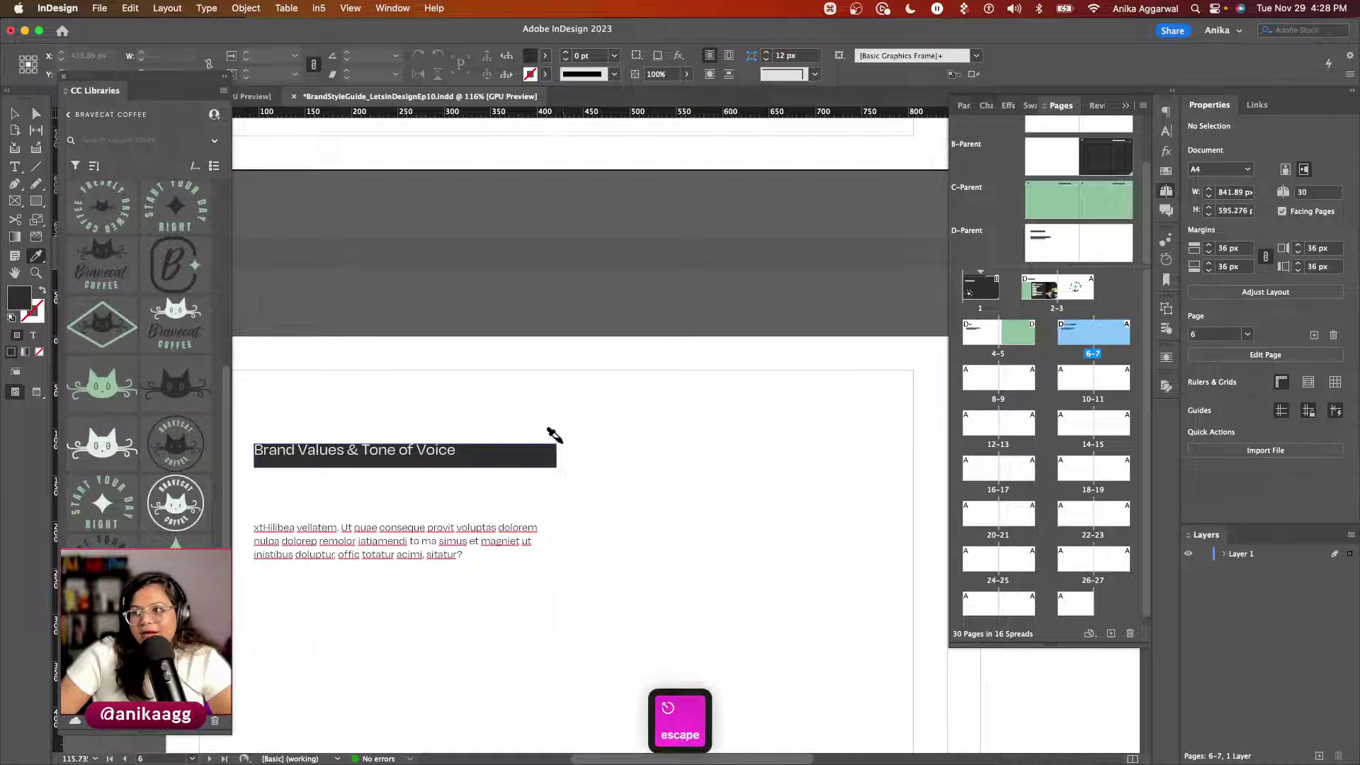
key("super+z")
key("super+z")
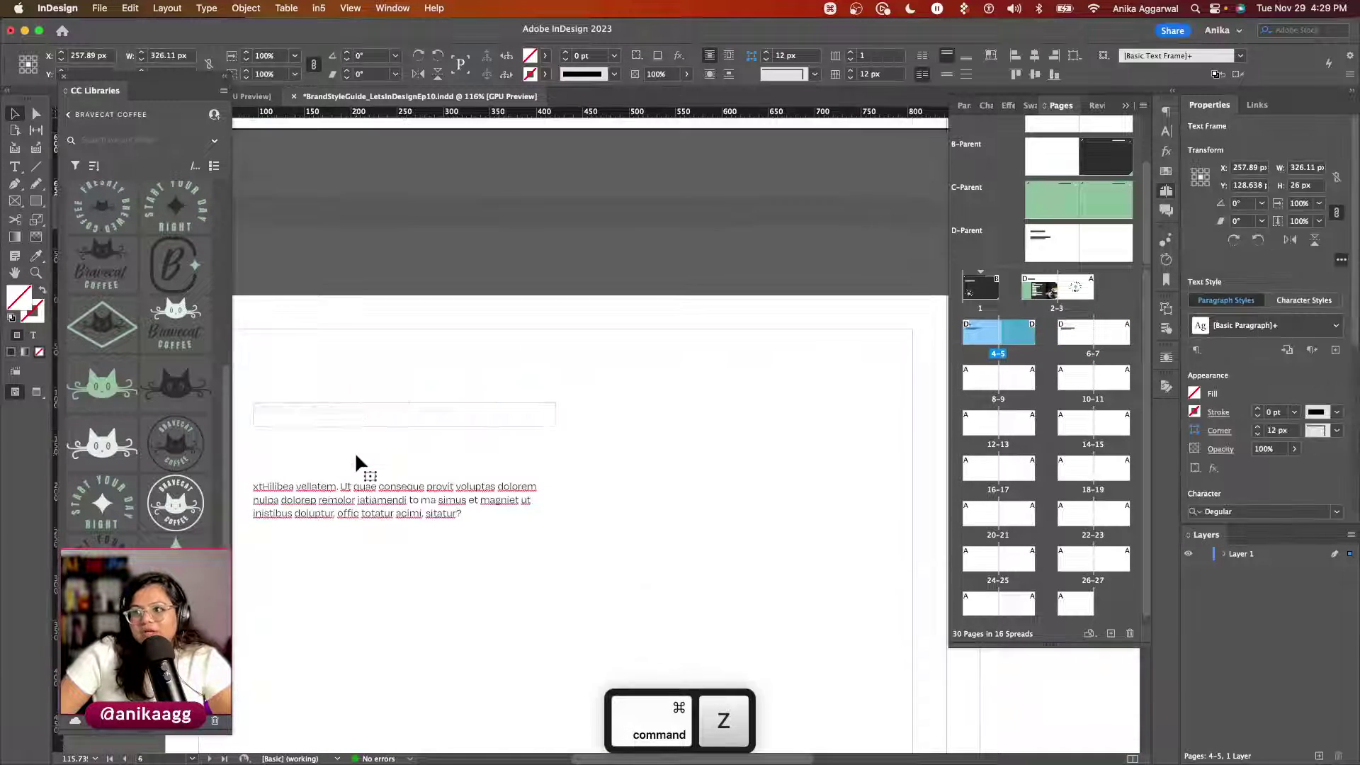
Step: Try to sample existing text formatting with the Eyedropper tool and paint it over the nearly invisible heading on page 6
scroll(344, 418, "up", 5)
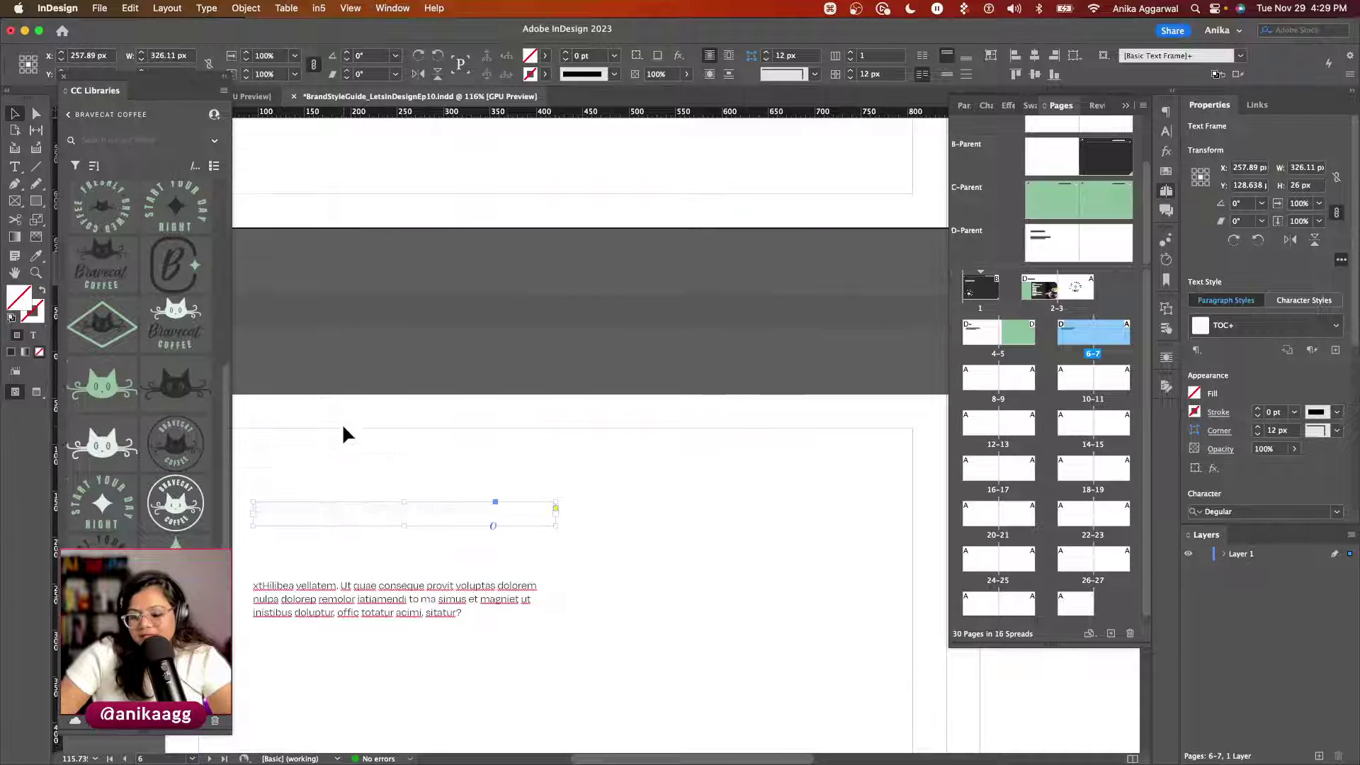
key("i")
scroll(380, 248, "up", 10)
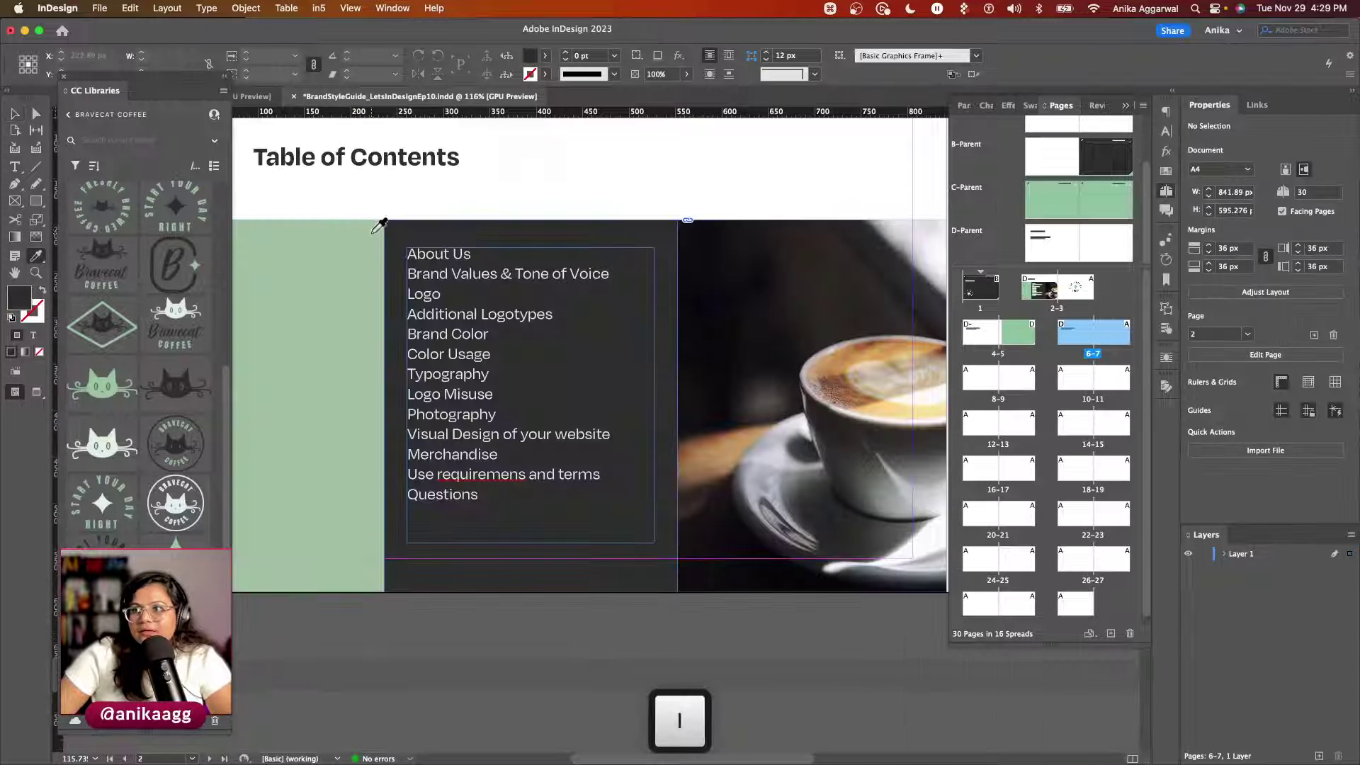
left_click(442, 365)
scroll(448, 411, "down", 10)
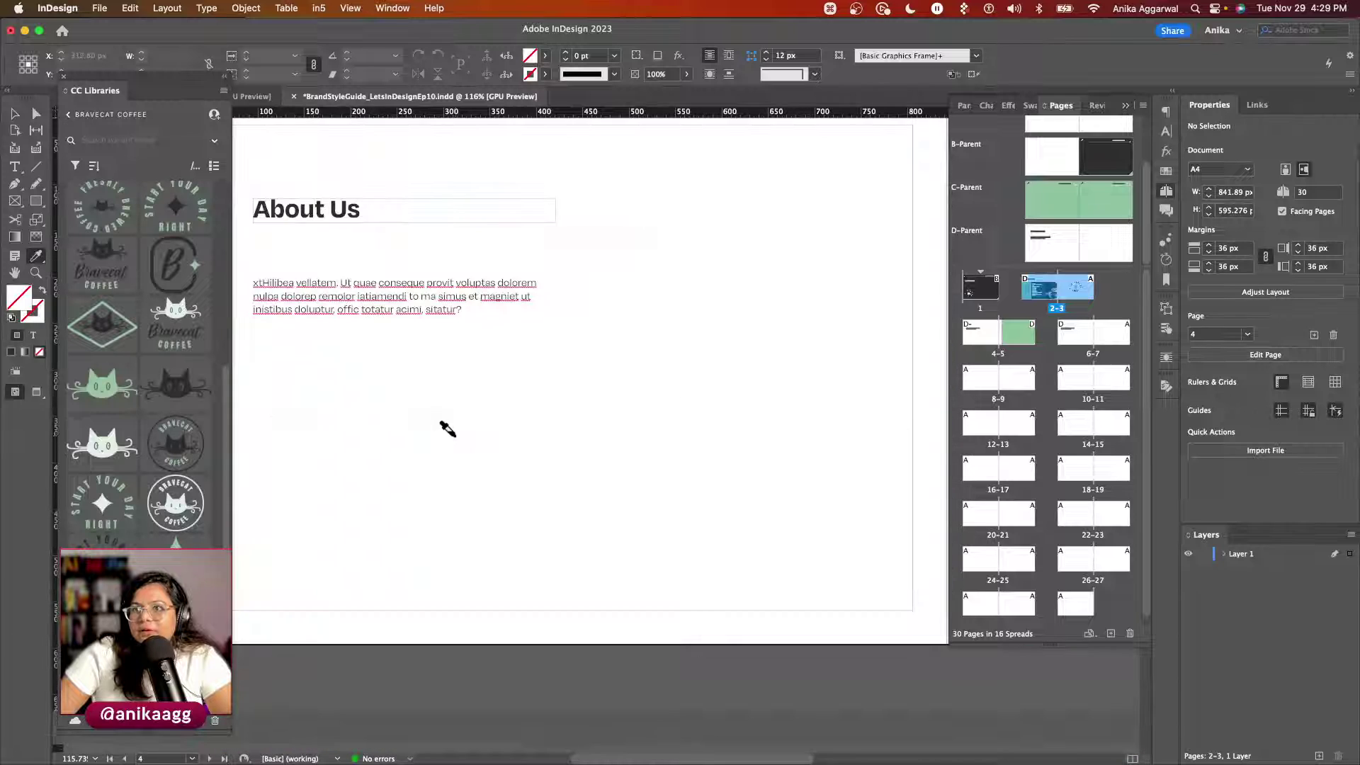
scroll(391, 421, "up", 6)
left_click(312, 620)
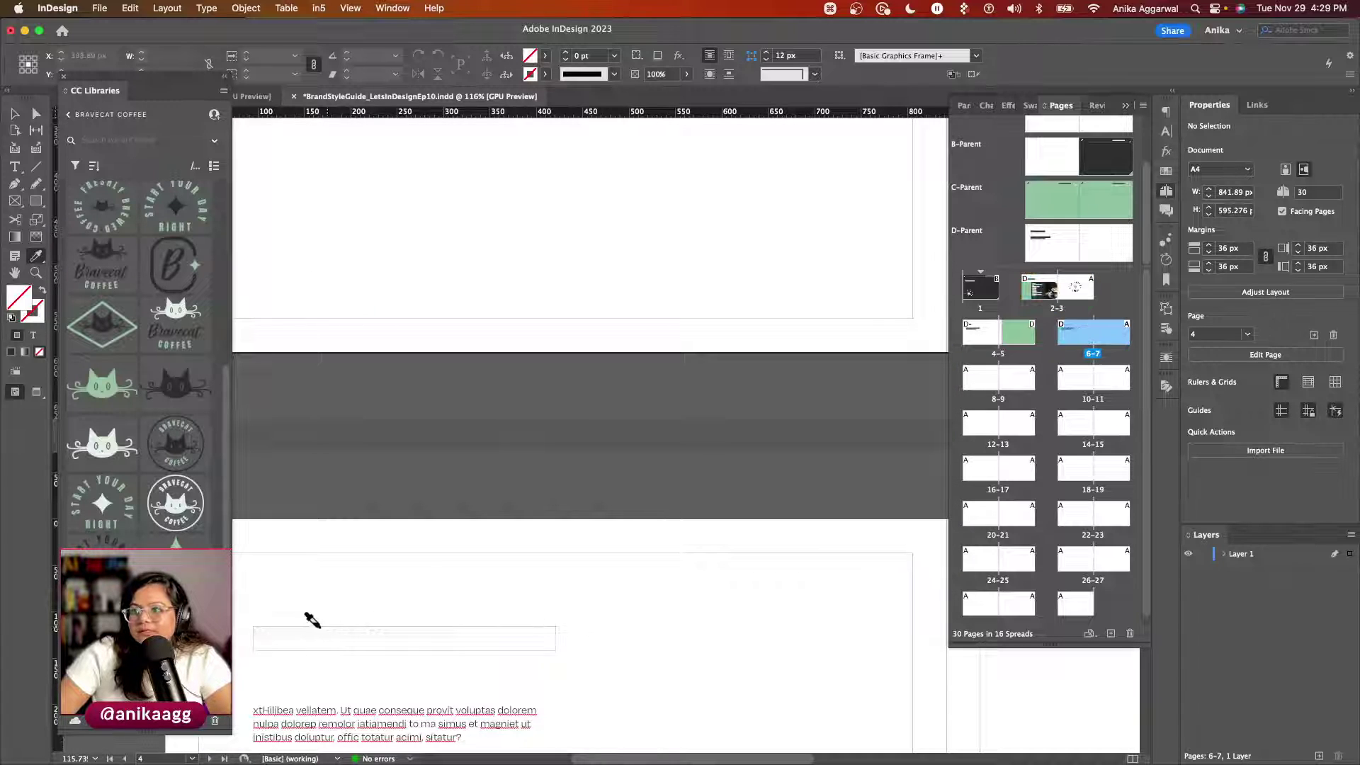
left_click_drag(301, 623, 455, 632)
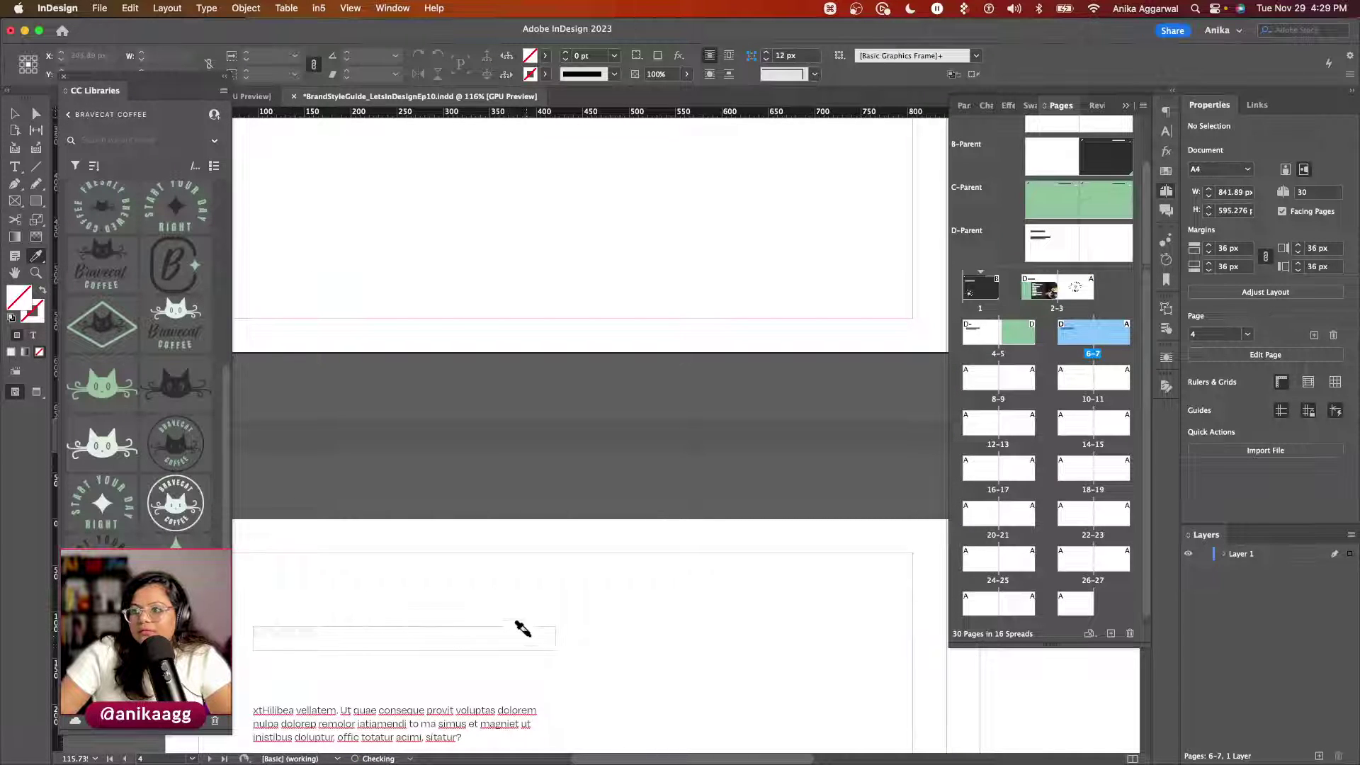
key("v")
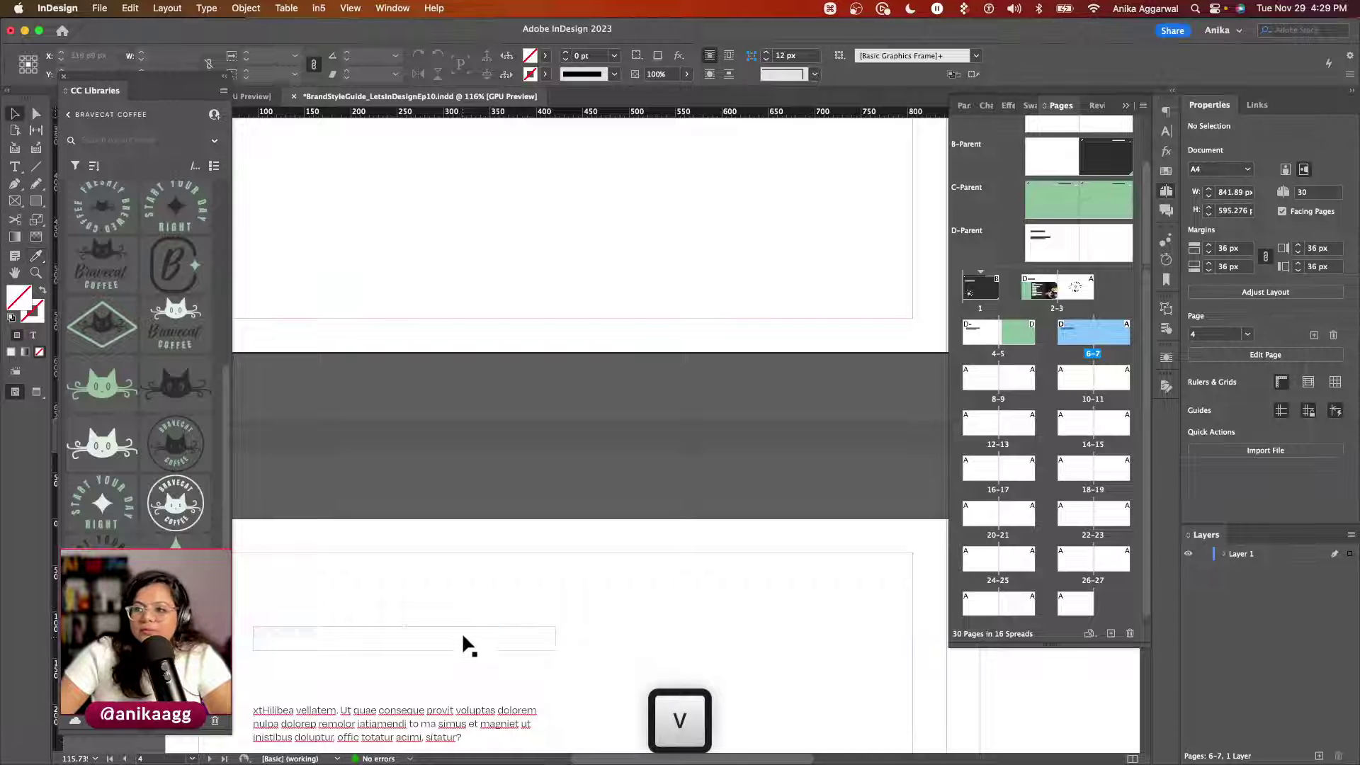
Step: Create a paragraph style named "Chapter Titles" from the About Us heading on page 4
scroll(464, 581, "down", 4)
scroll(337, 342, "up", 5)
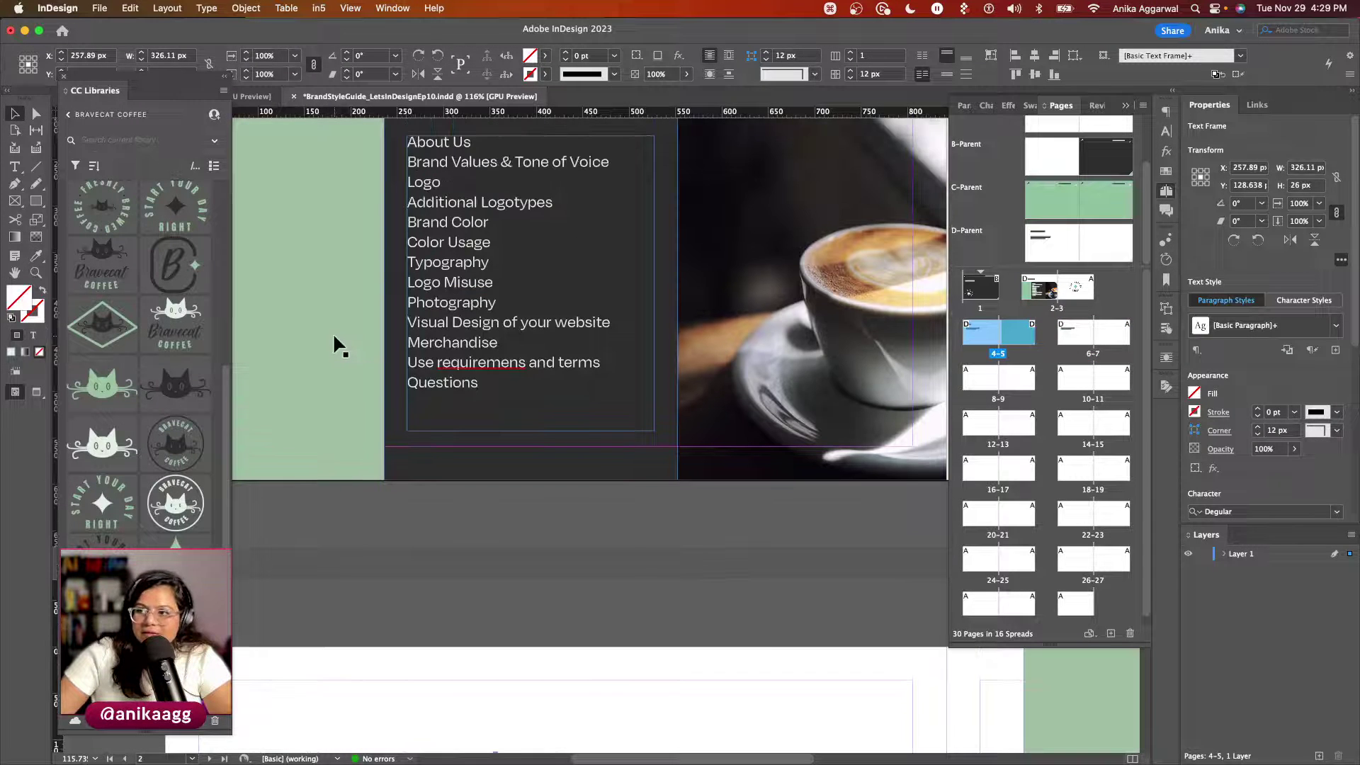
left_click(1332, 352)
type("Cha")
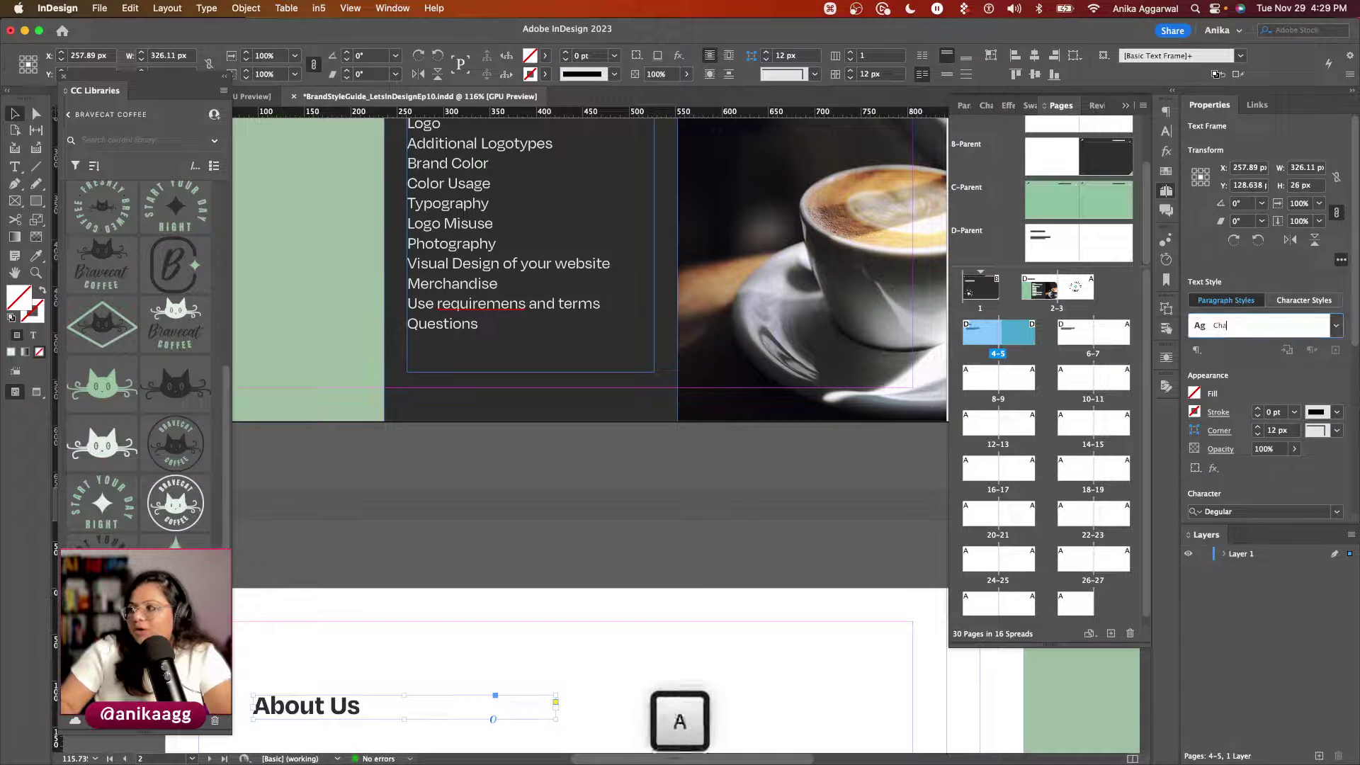
type("pter Titles")
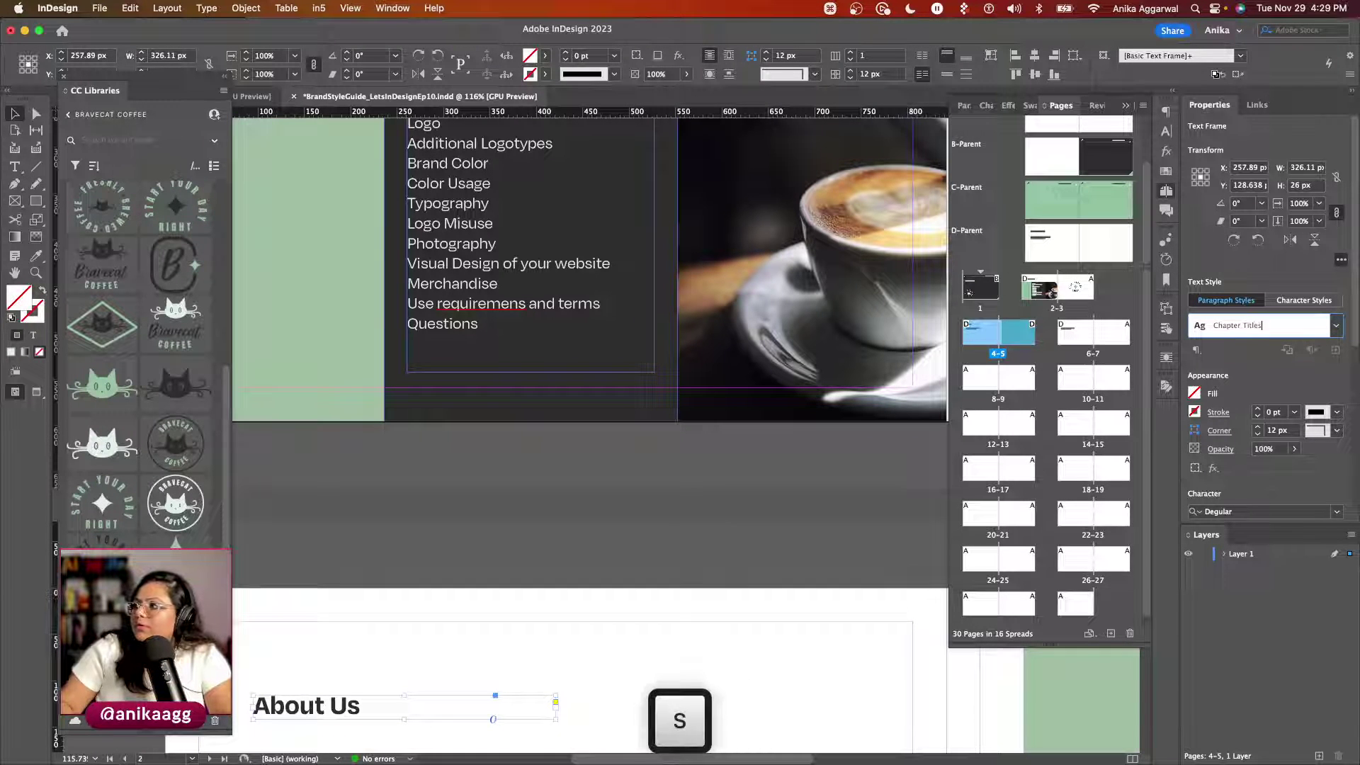
key("Return")
Step: Edit the Chapter Titles paragraph style, setting its leading to 34 pt and turning hyphenation off
left_click(1336, 325)
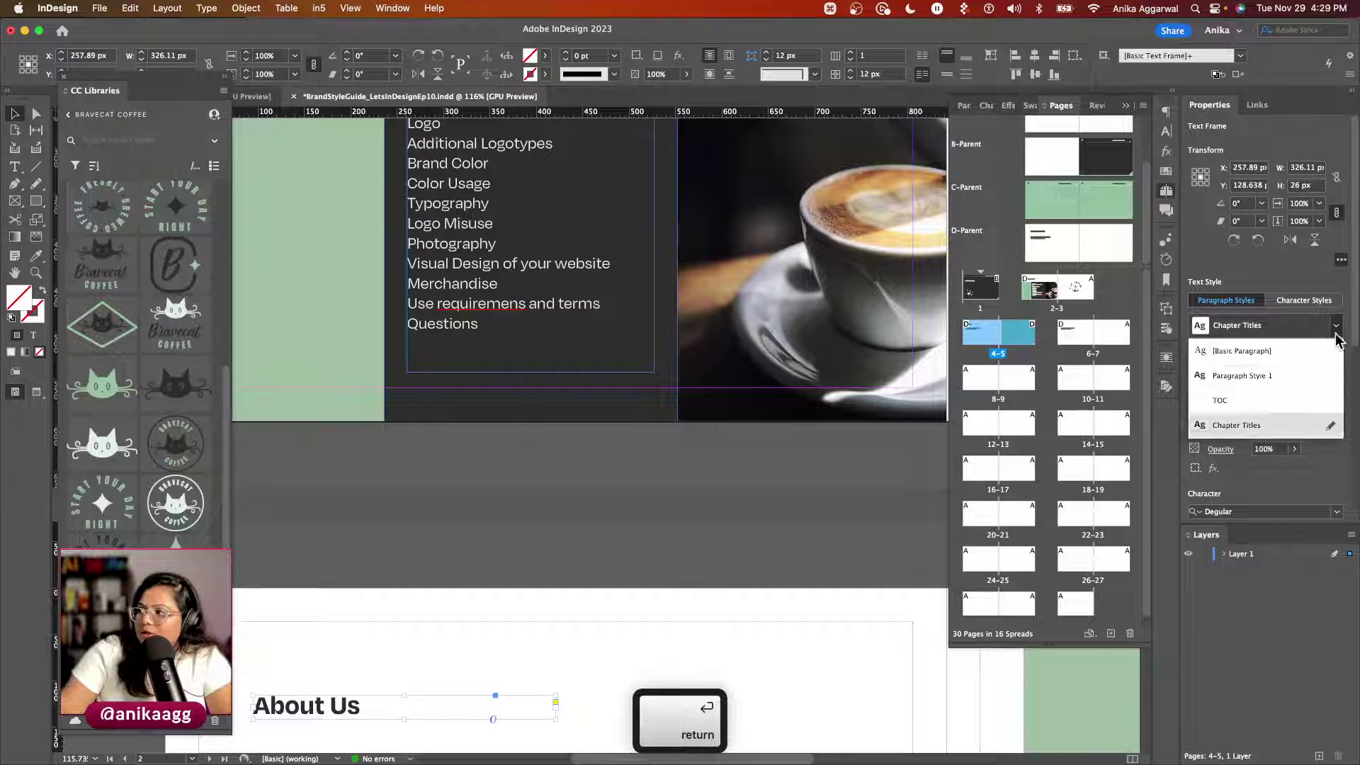
left_click(1336, 428)
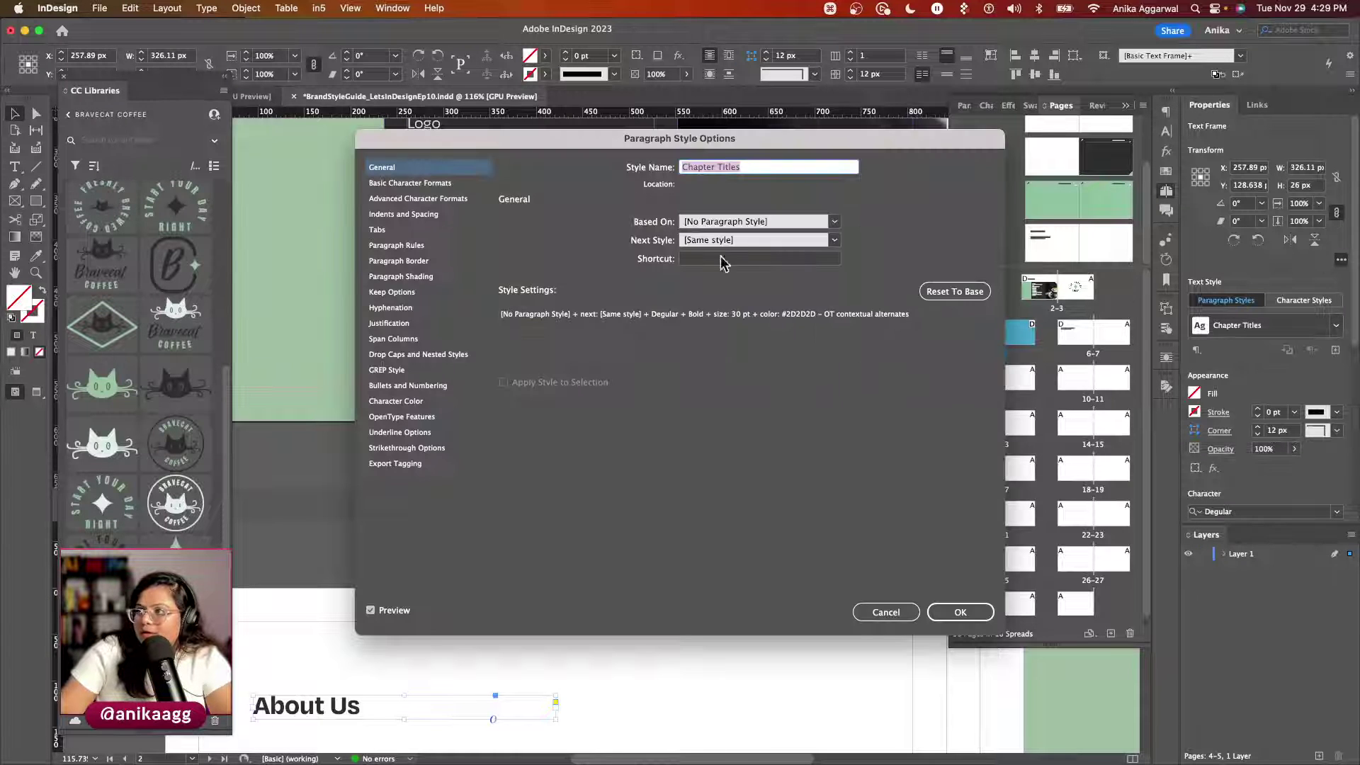
left_click(401, 190)
left_click_drag(516, 158, 374, 160)
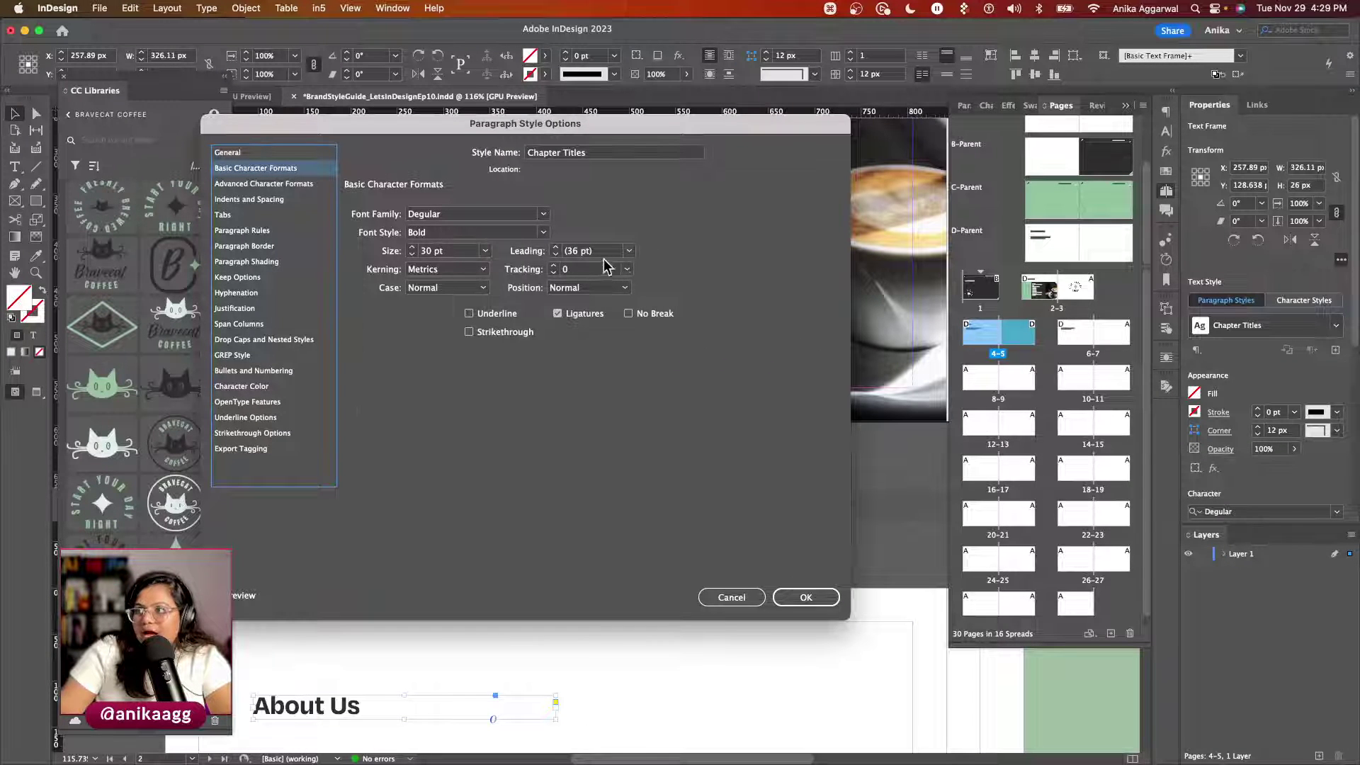
left_click(556, 256)
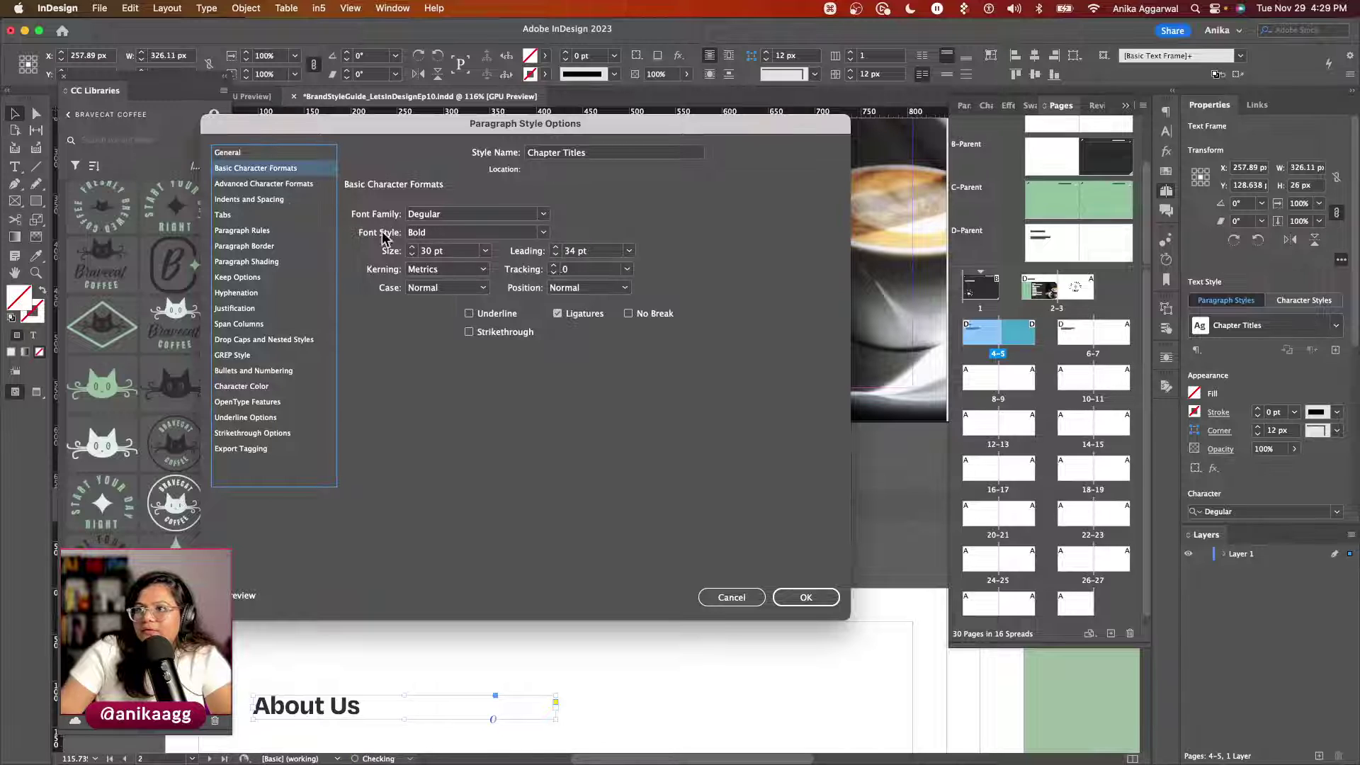
left_click(250, 293)
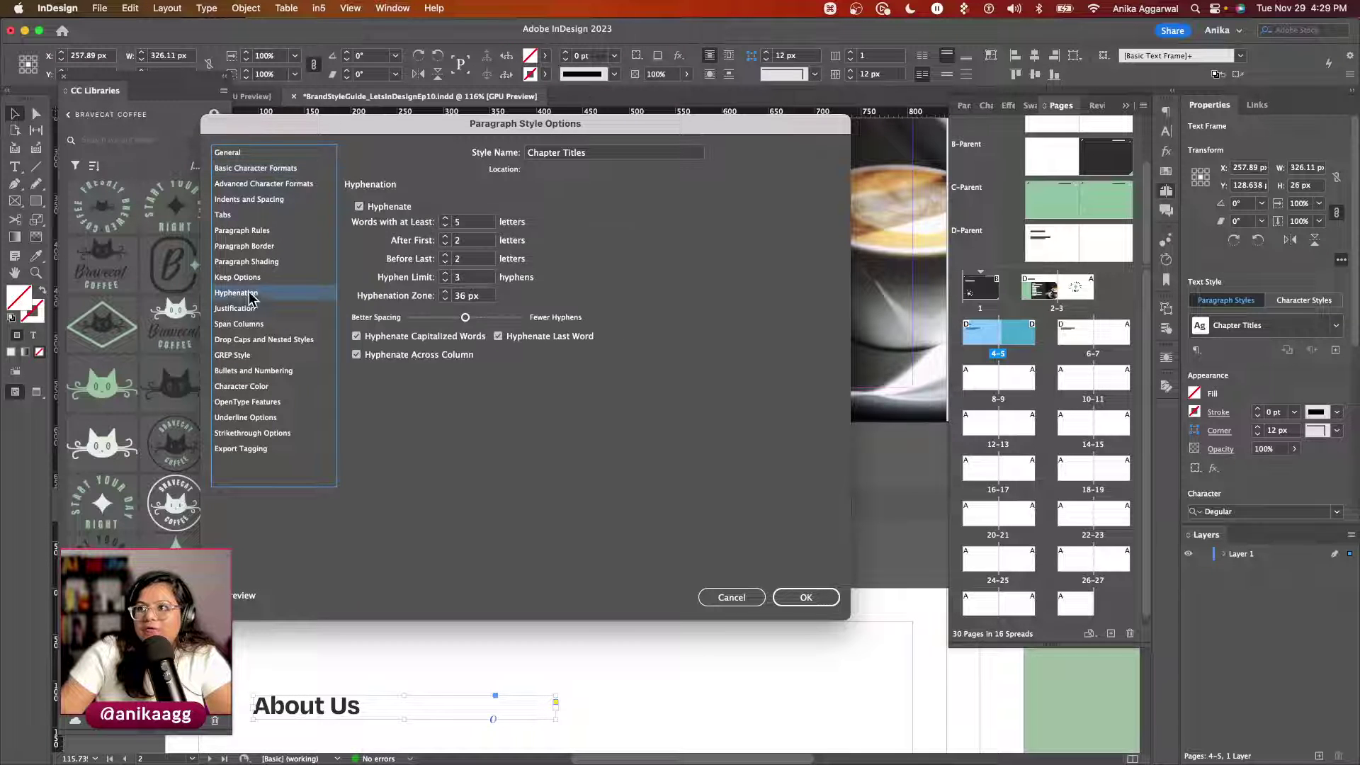
left_click(360, 207)
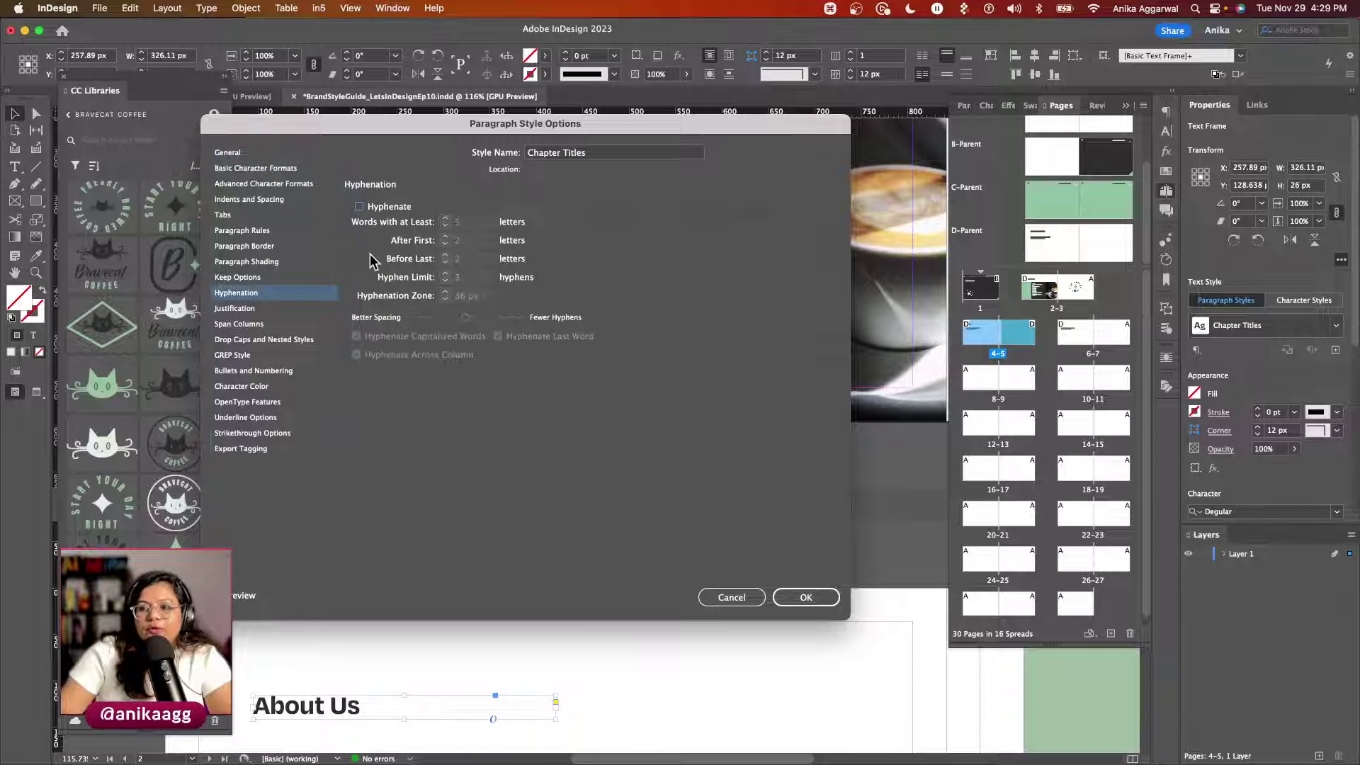
left_click(806, 598)
Step: Apply the Chapter Titles style to page 6's heading and enlarge its text frame to about 485 by 46 px
scroll(550, 635, "down", 15)
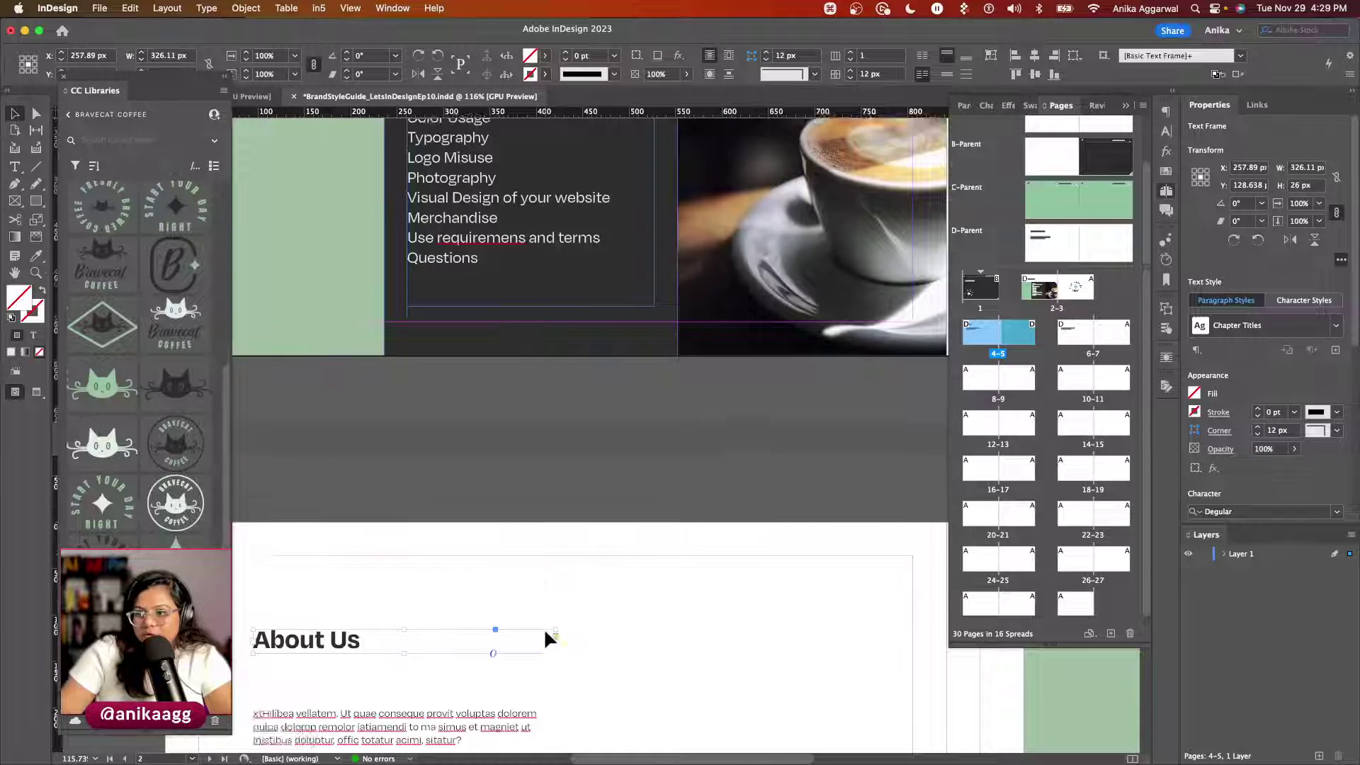
left_click(376, 550)
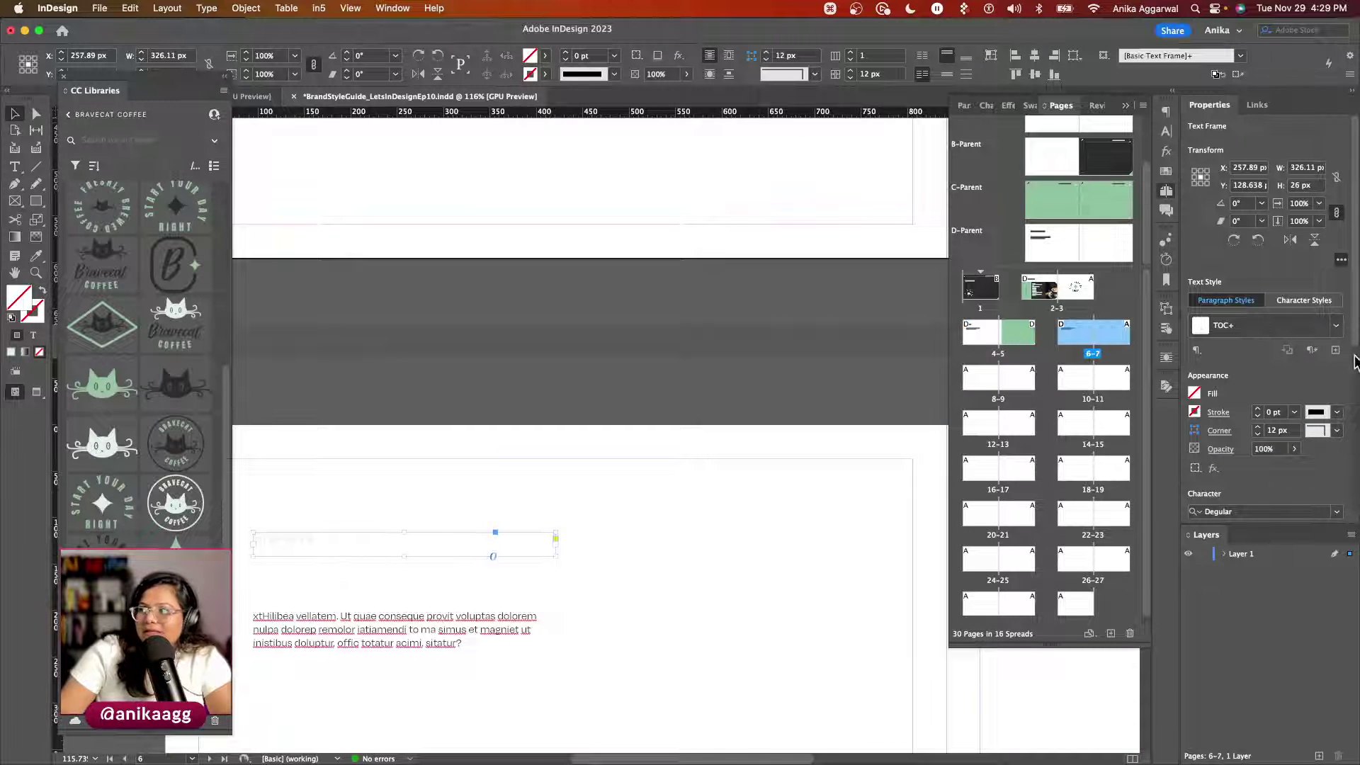
left_click(1337, 326)
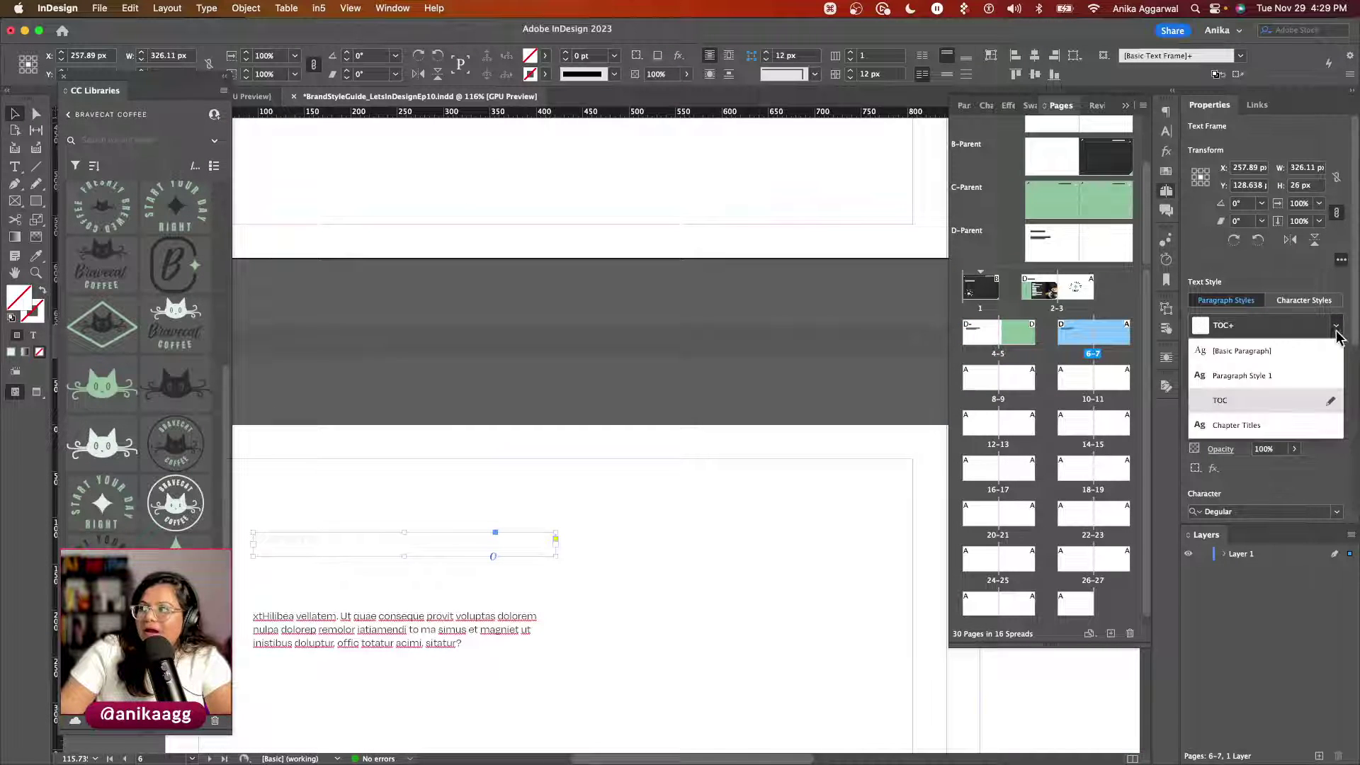
left_click(1268, 427)
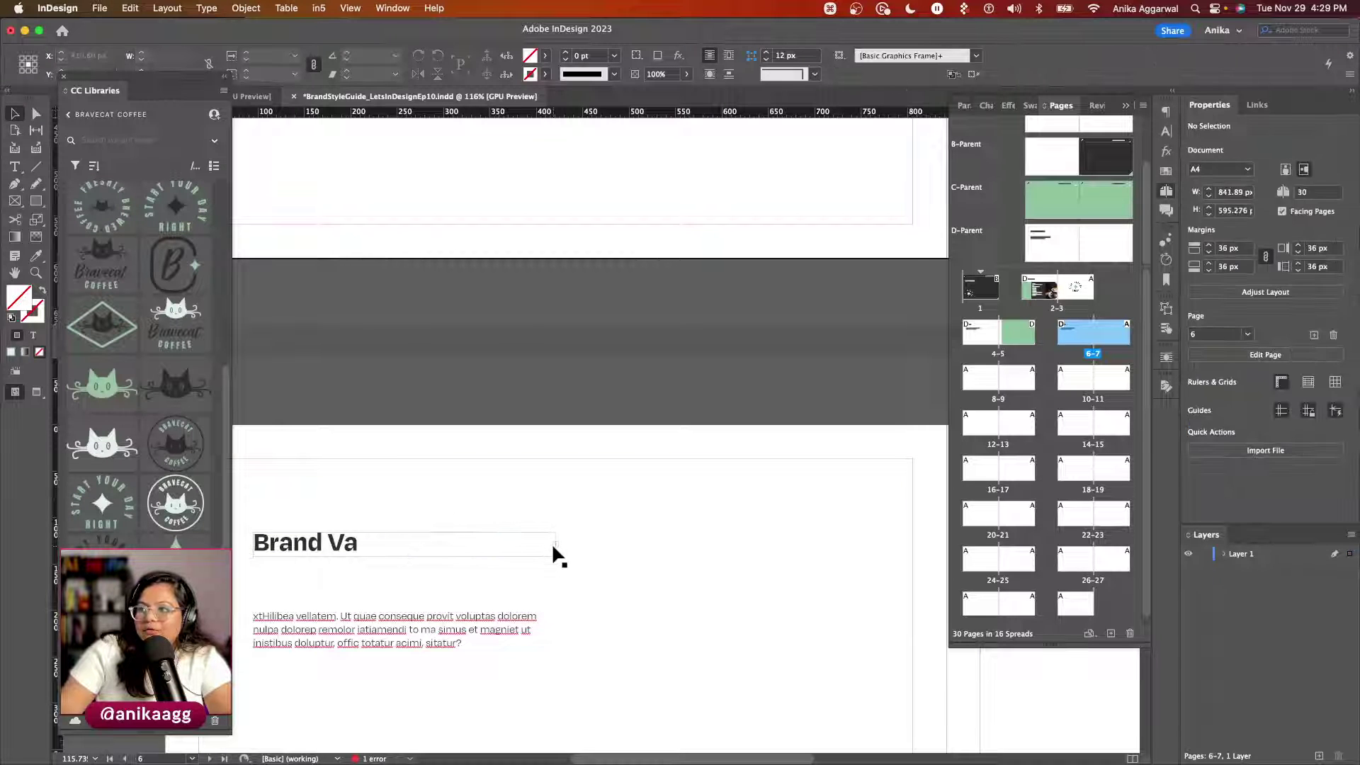
left_click_drag(557, 558, 703, 575)
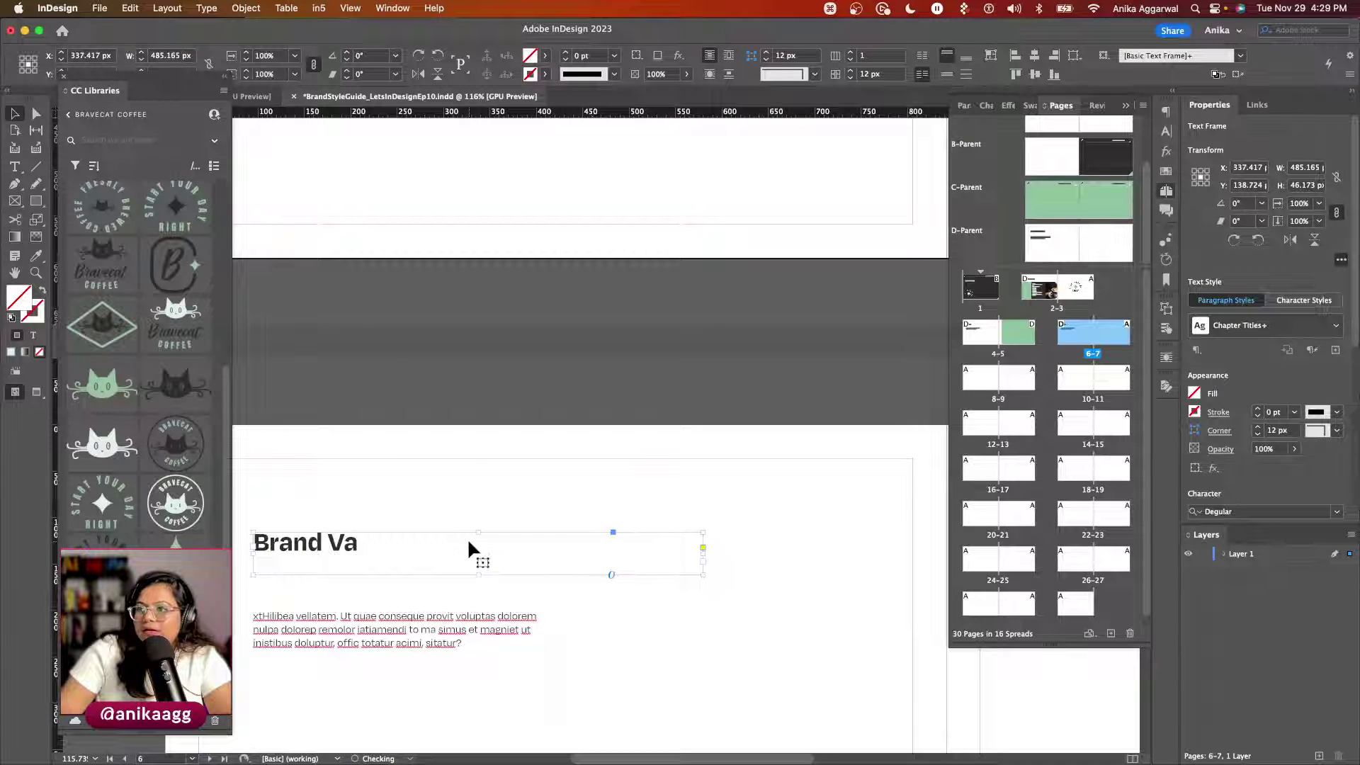
Step: Select all of the text in page 6's heading and reapply the Chapter Titles paragraph style to it
double_click(428, 550)
double_click(418, 556)
key("super+a")
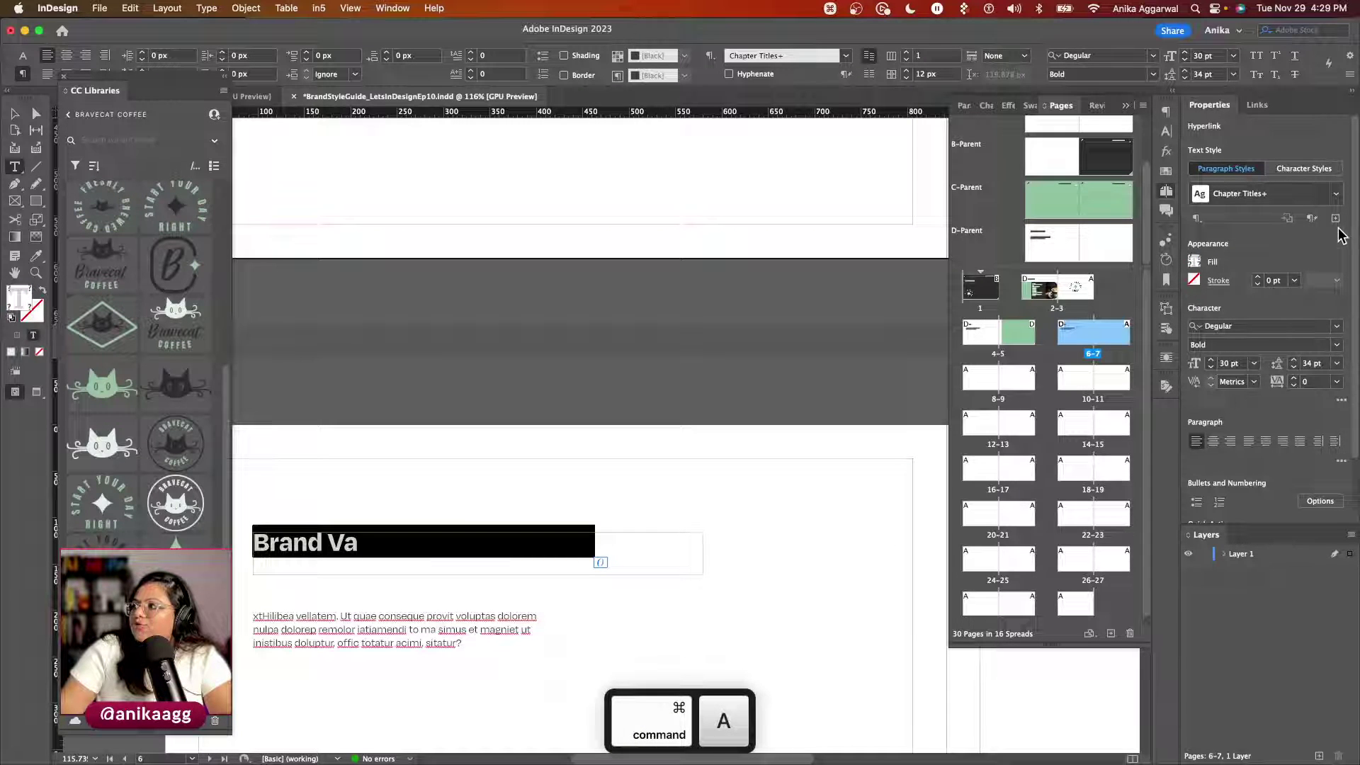
left_click(1336, 194)
left_click(1270, 295)
key("Escape")
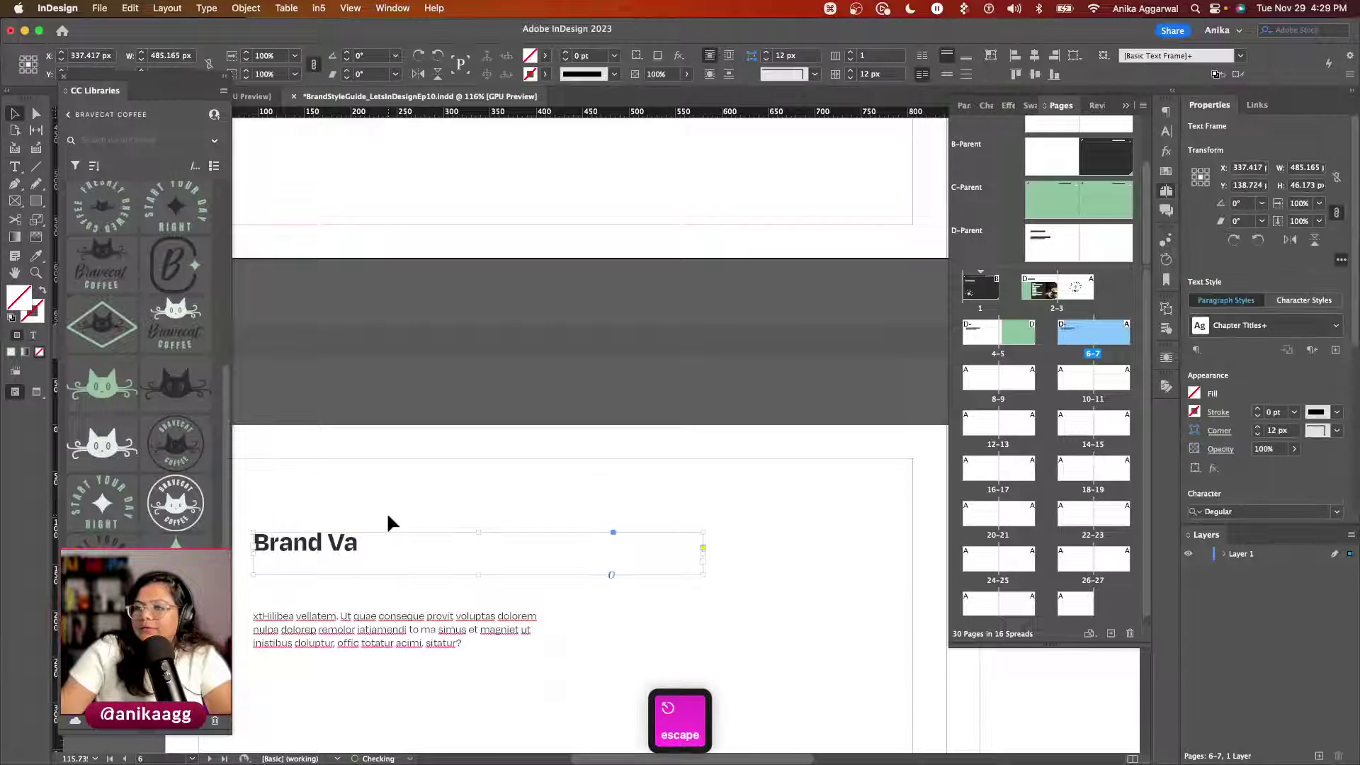
Step: Try to remove the invisible remainder of page 6's heading after "Brand Va", and undo the latest changes to it
double_click(359, 541)
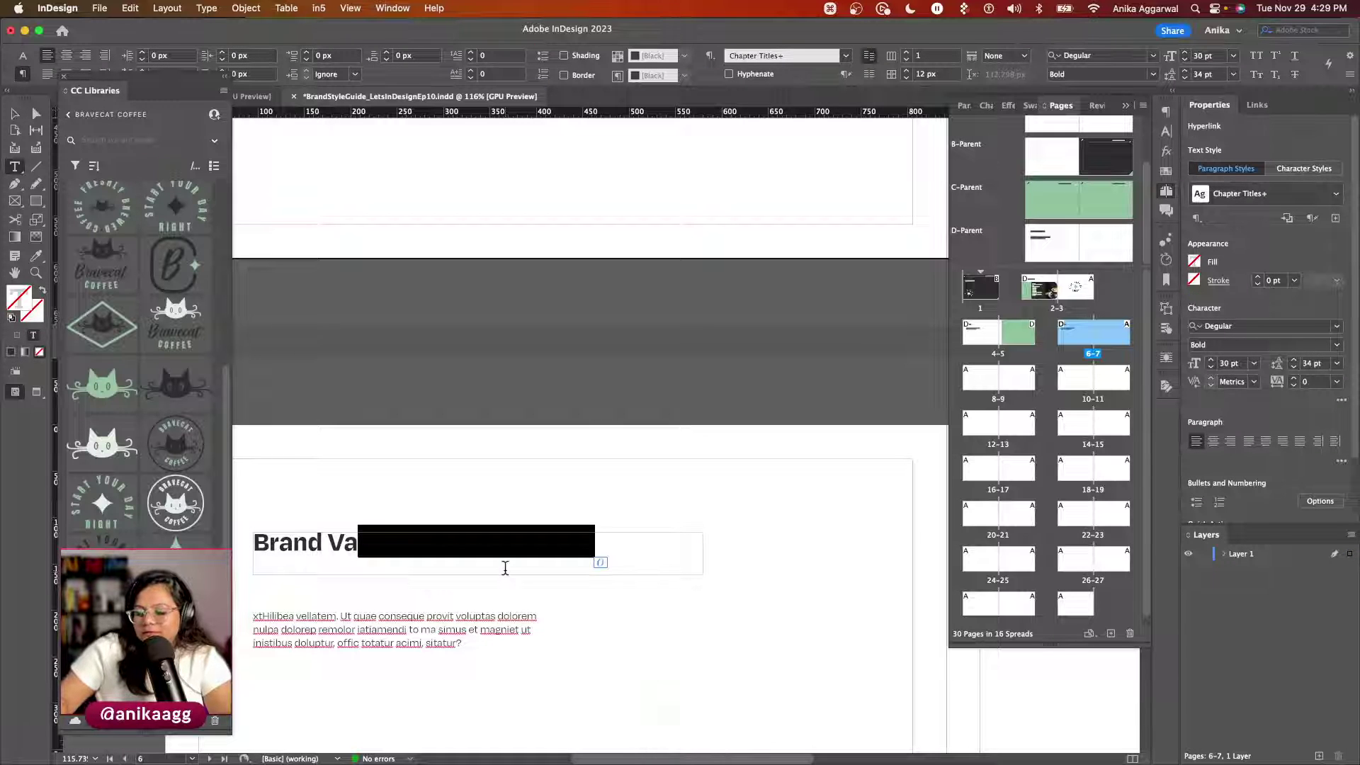
key("BackSpace")
key("Escape")
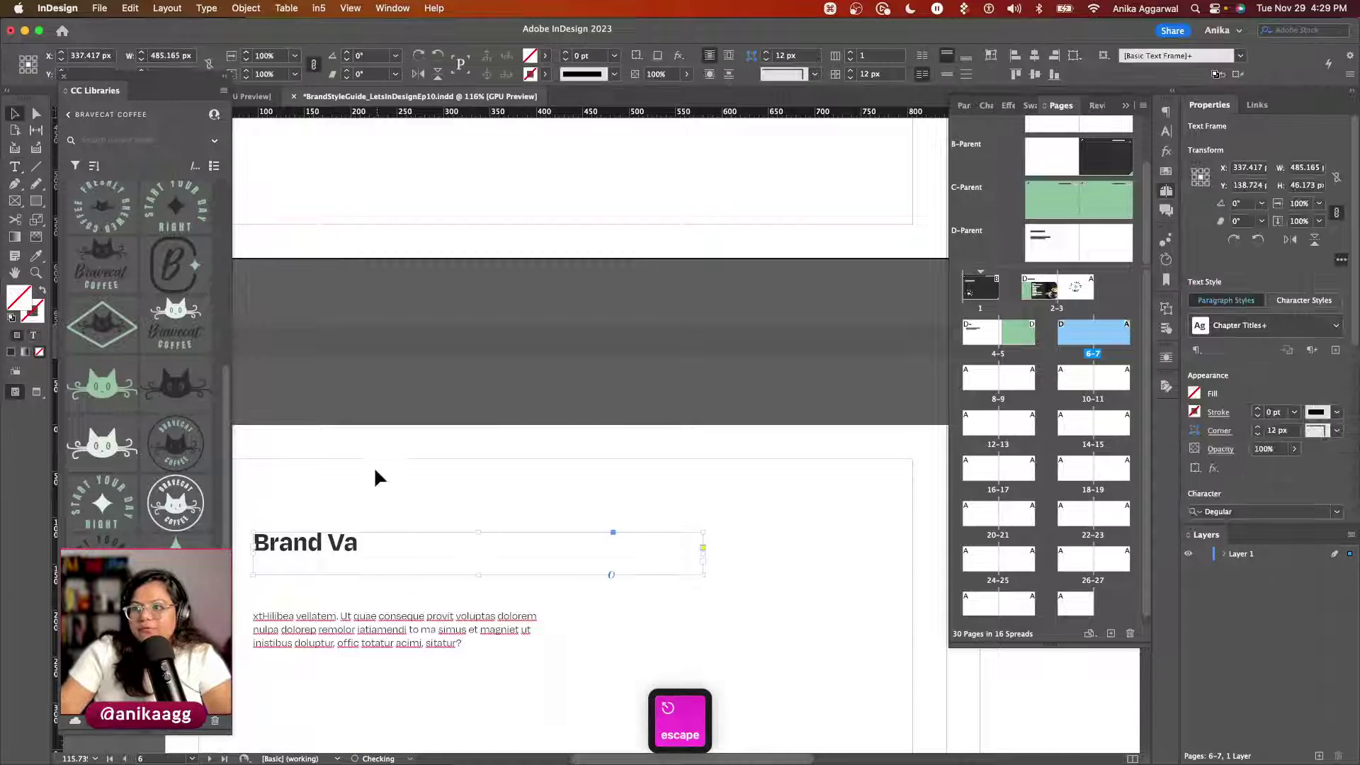
mouse_move(328, 547)
left_mouse_down()
mouse_move(320, 491)
mouse_move(340, 547)
left_mouse_up()
key("Escape")
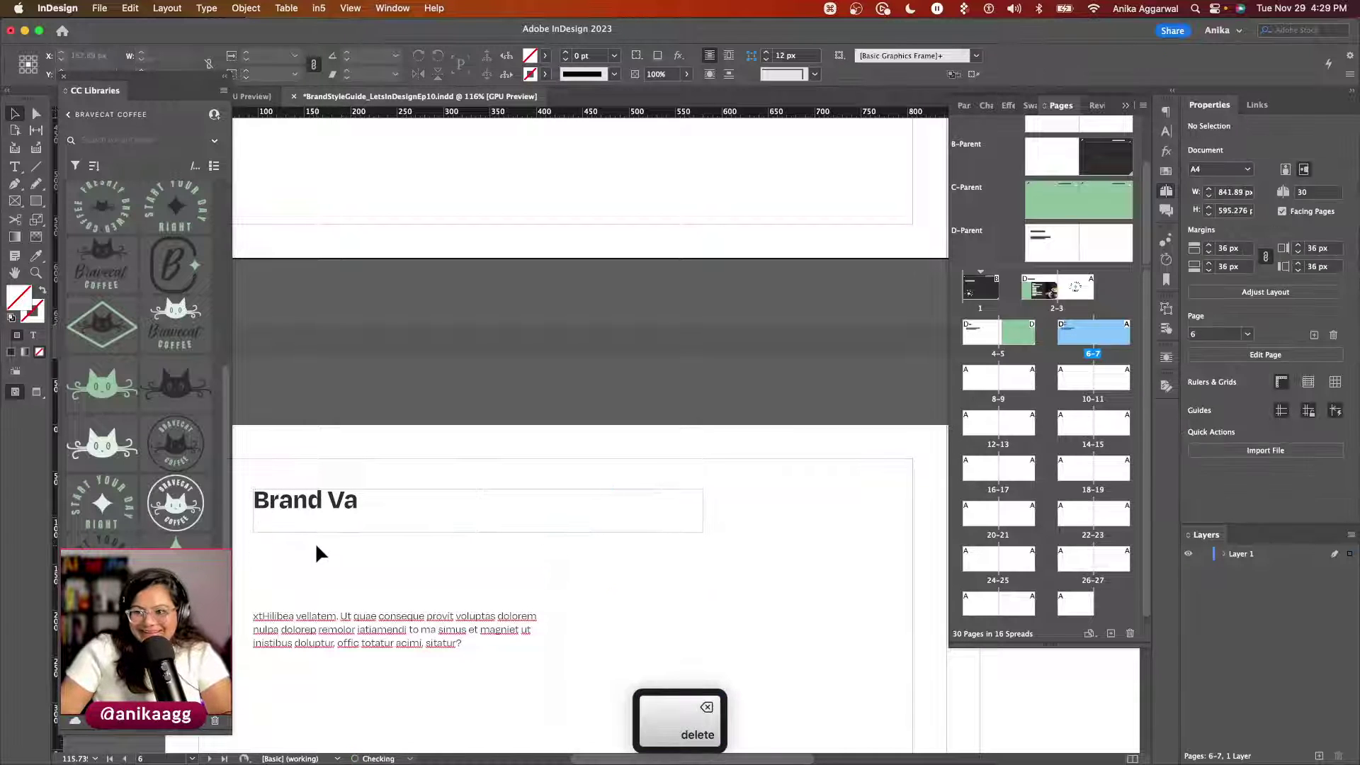
key("super+z")
key("super+z")
key("super+z")
key("super+z")
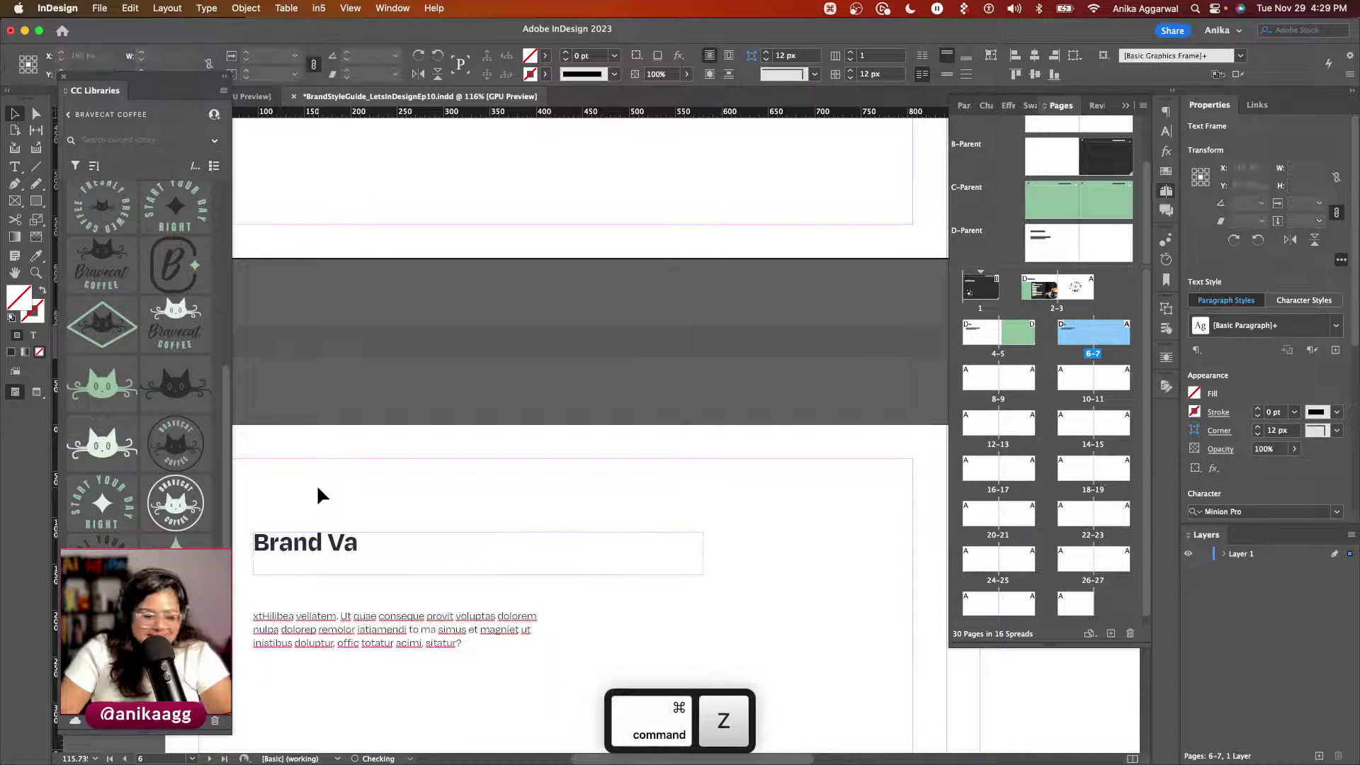
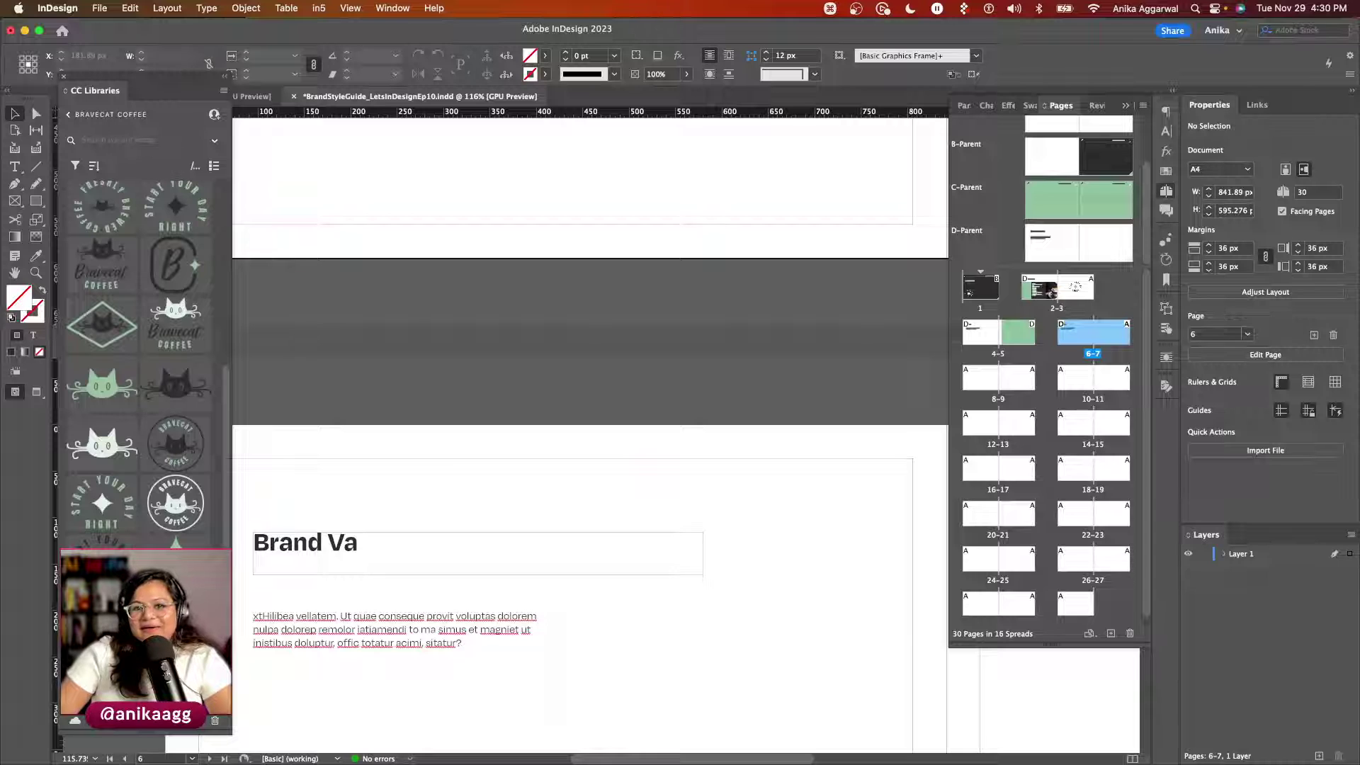
Step: Delete page 6's faulty heading frame and reapply D-Parent's left page to the page
scroll(365, 479, "down", 2)
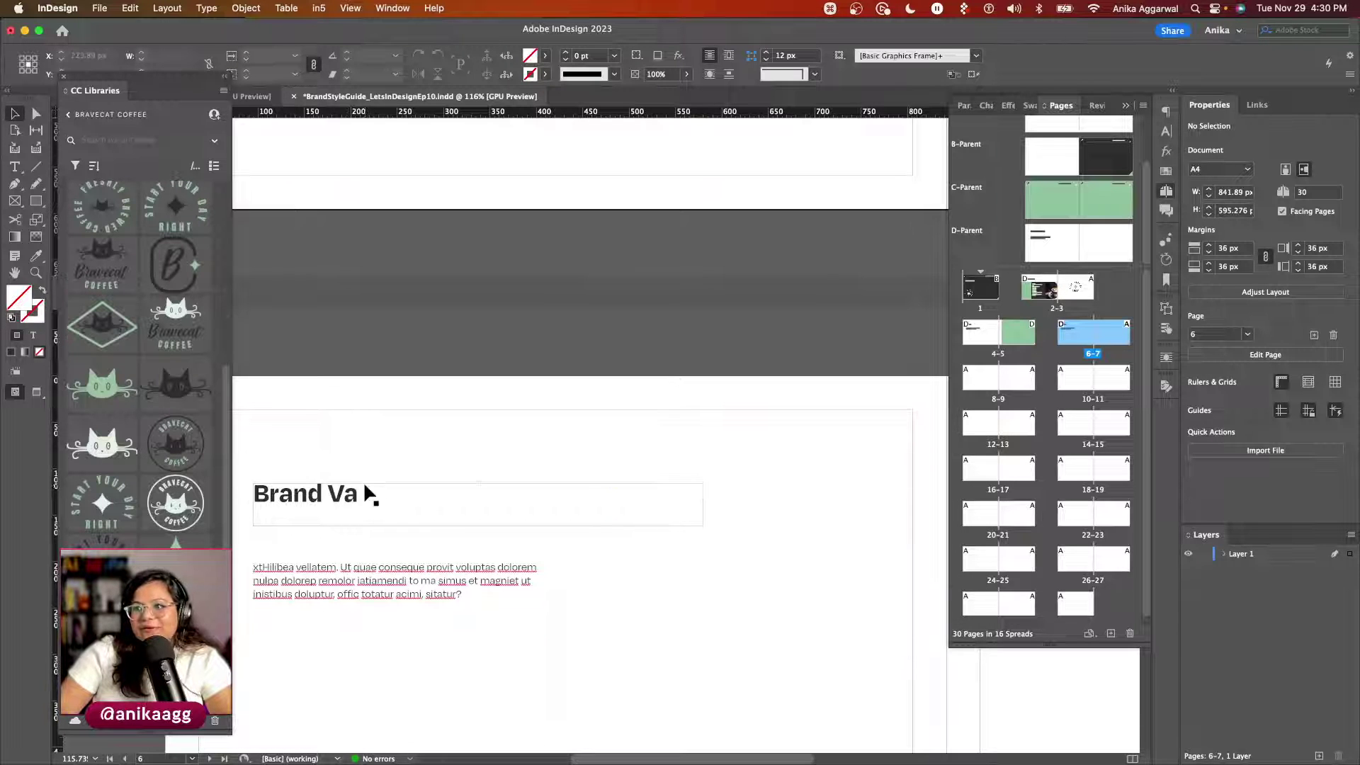
left_click(296, 512)
key("Delete")
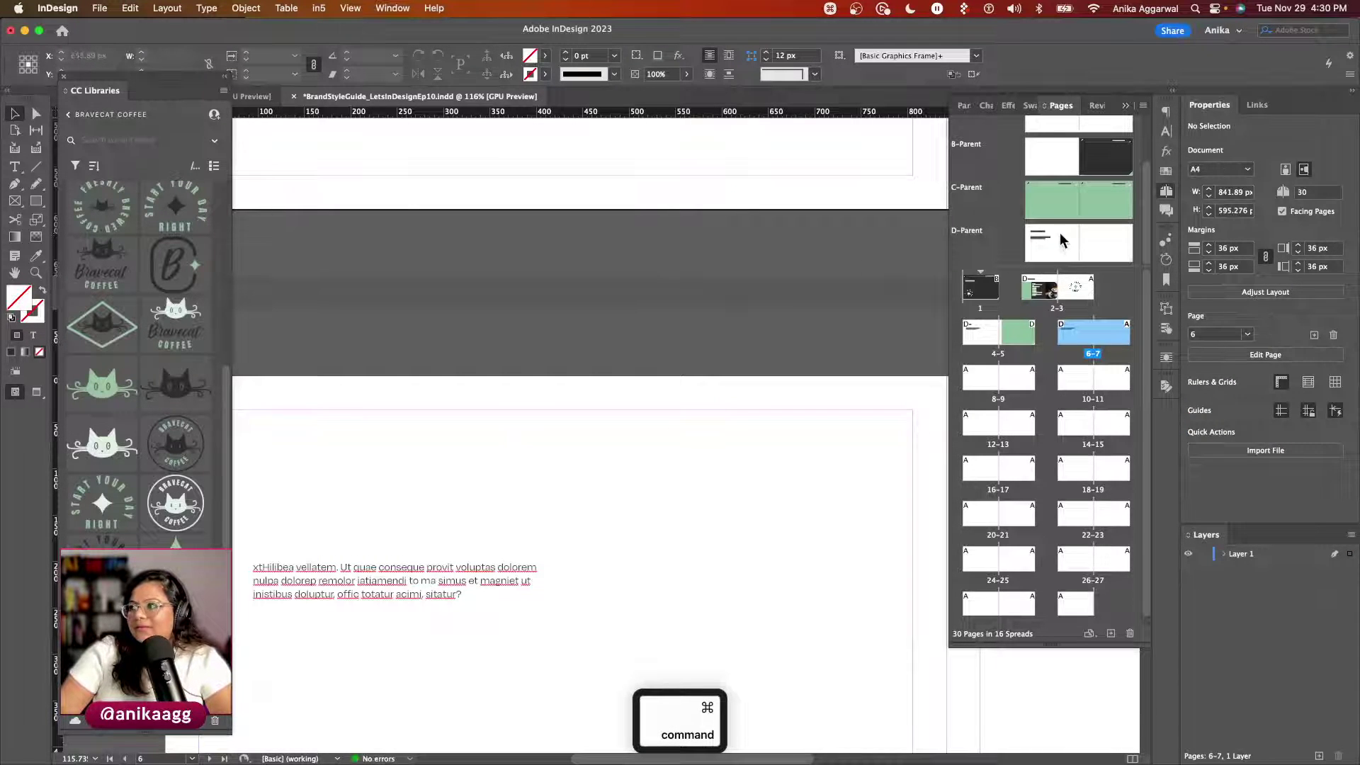
left_click_drag(1059, 241, 1073, 337)
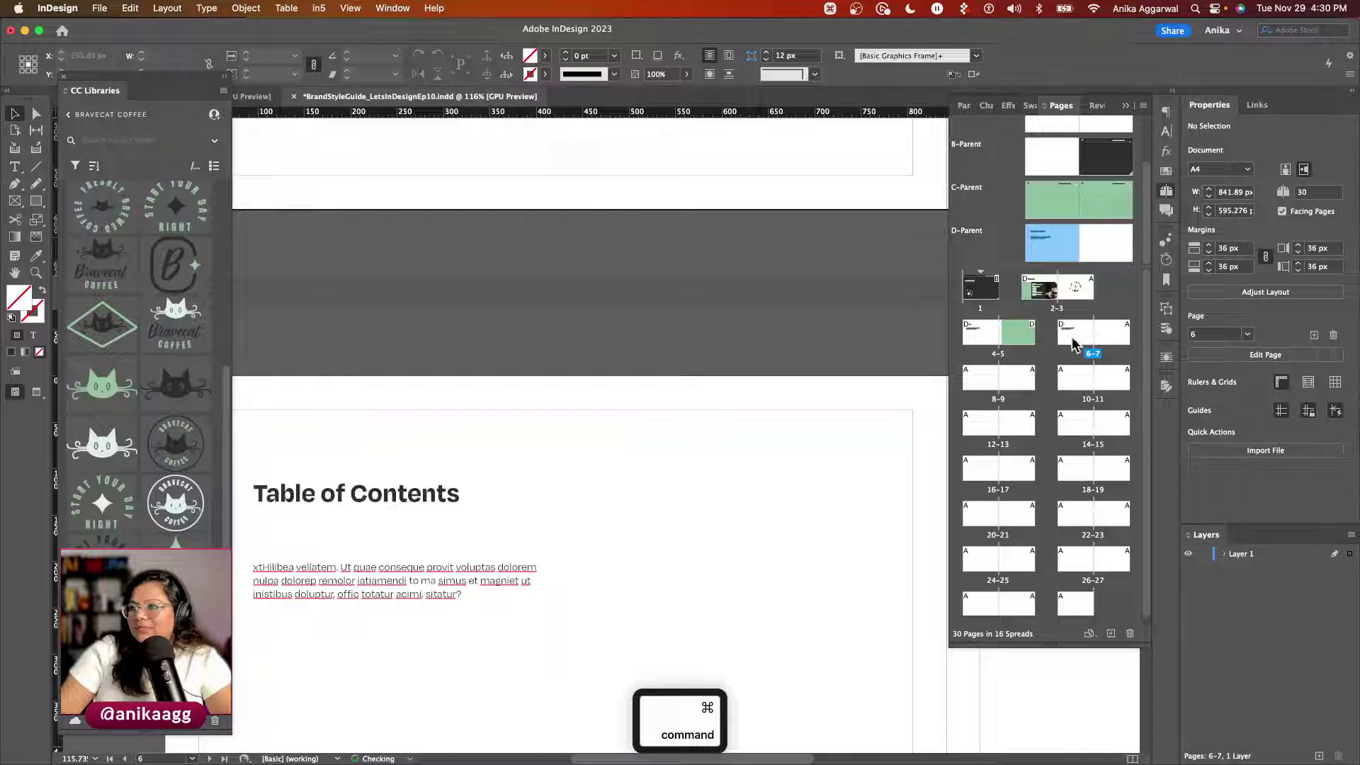
Step: Override page 6's Table of Contents heading, retype it as "Brand Values & Tone of Voice" and widen its frame to fit
left_click(306, 504, "shift+super")
triple_click(310, 508)
type("Bran")
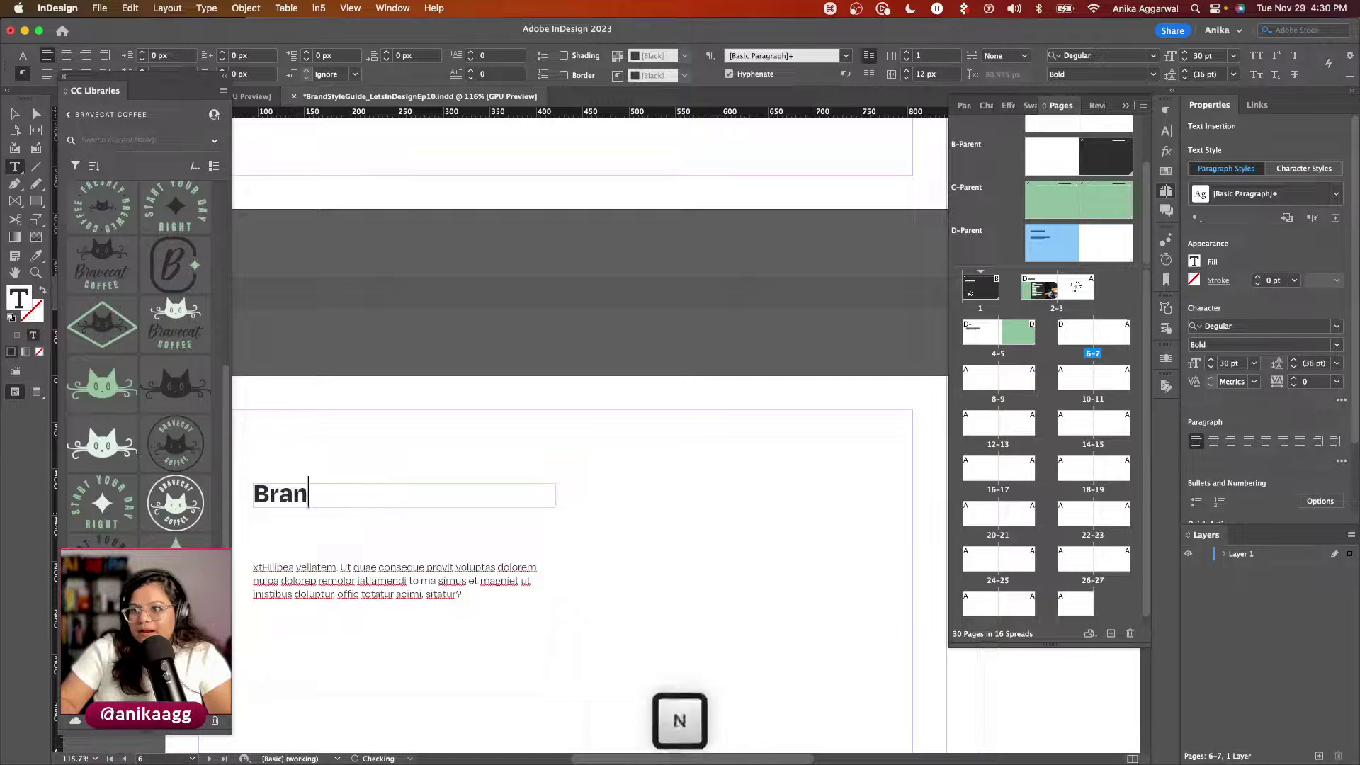
type("d Values & To")
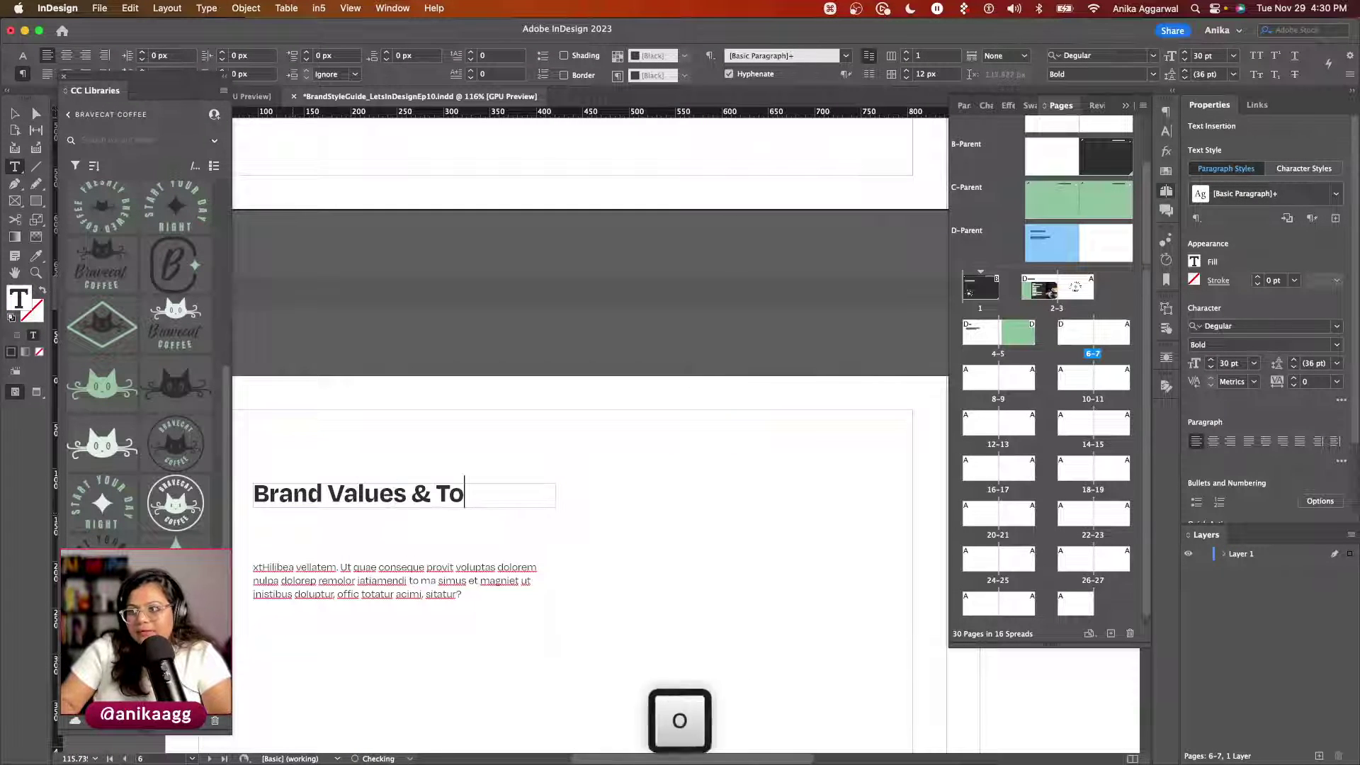
type("ne of B")
key("BackSpace")
type("B")
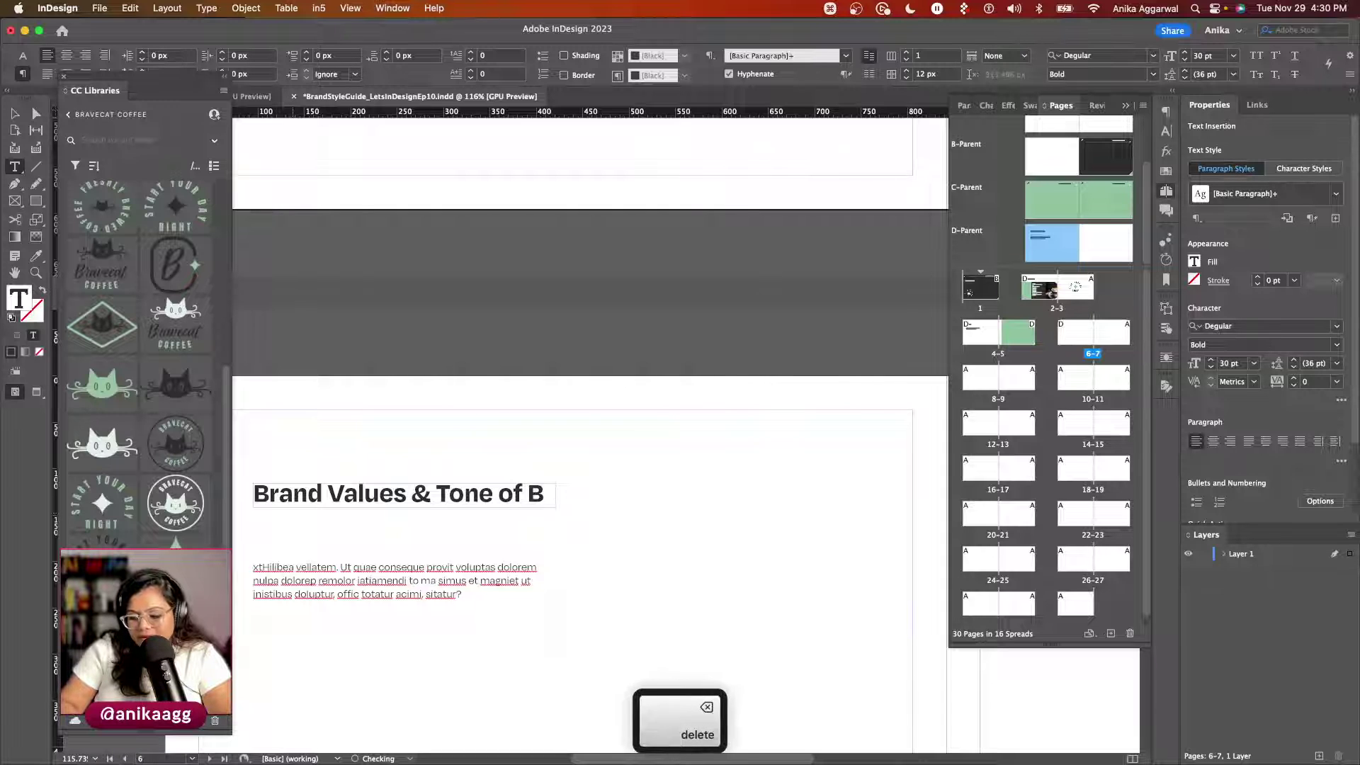
key("BackSpace")
key("Escape")
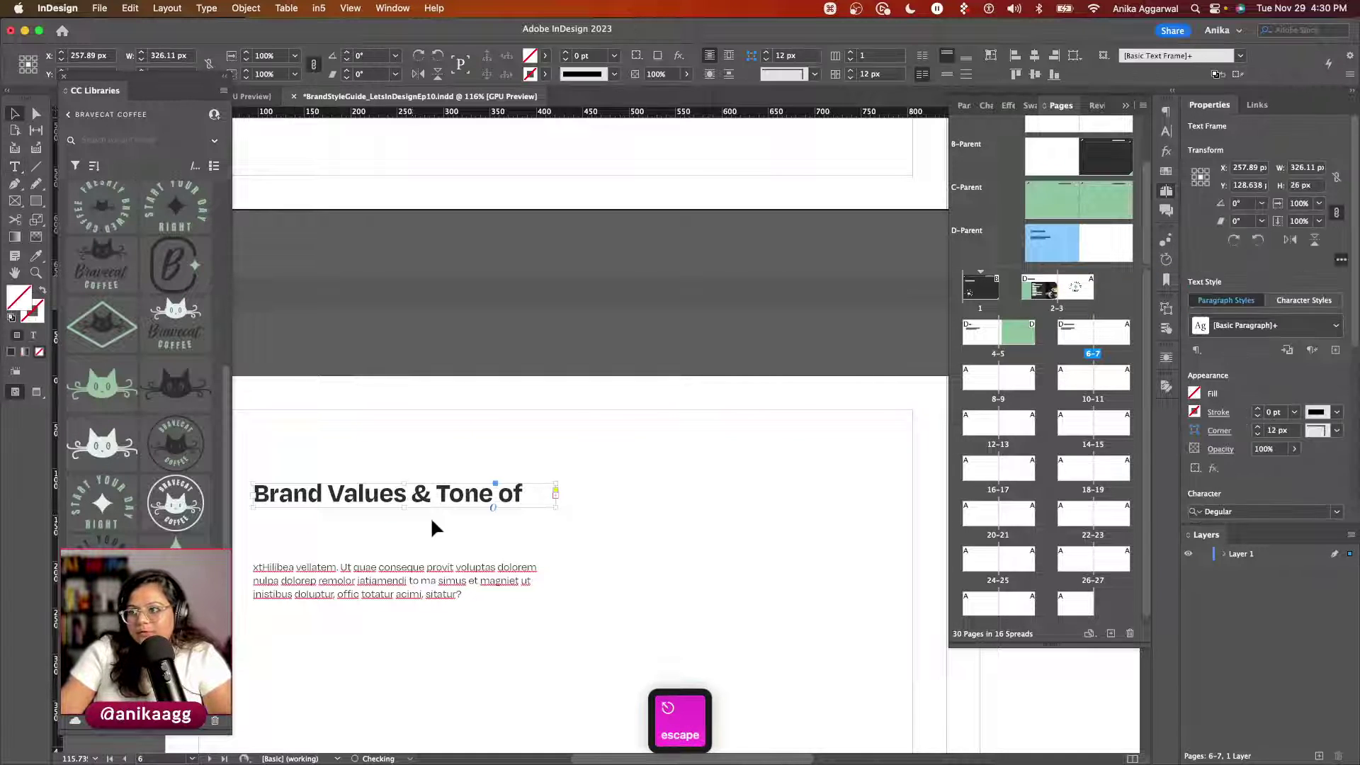
left_click_drag(554, 505, 662, 533)
left_click(651, 542)
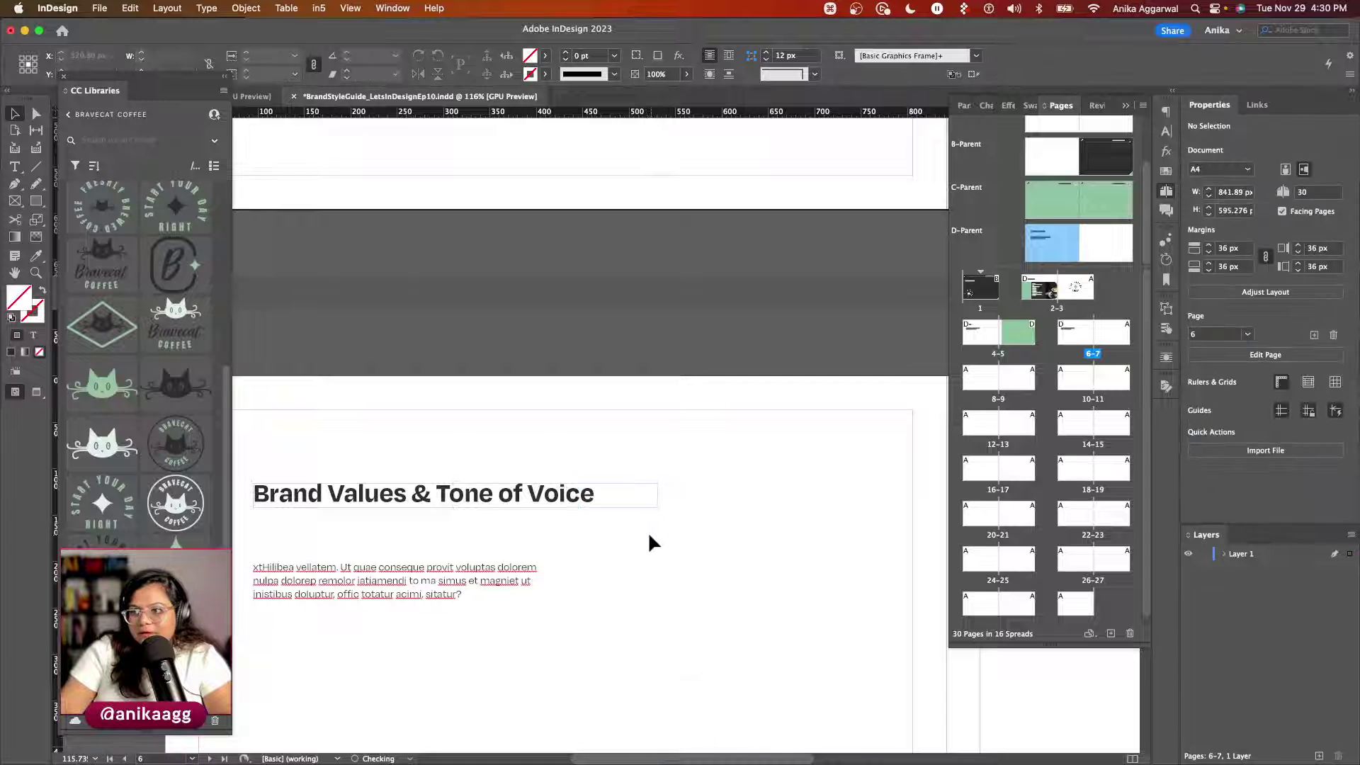
Step: Apply D-Parent's left page to page 8
scroll(648, 536, "down", 5)
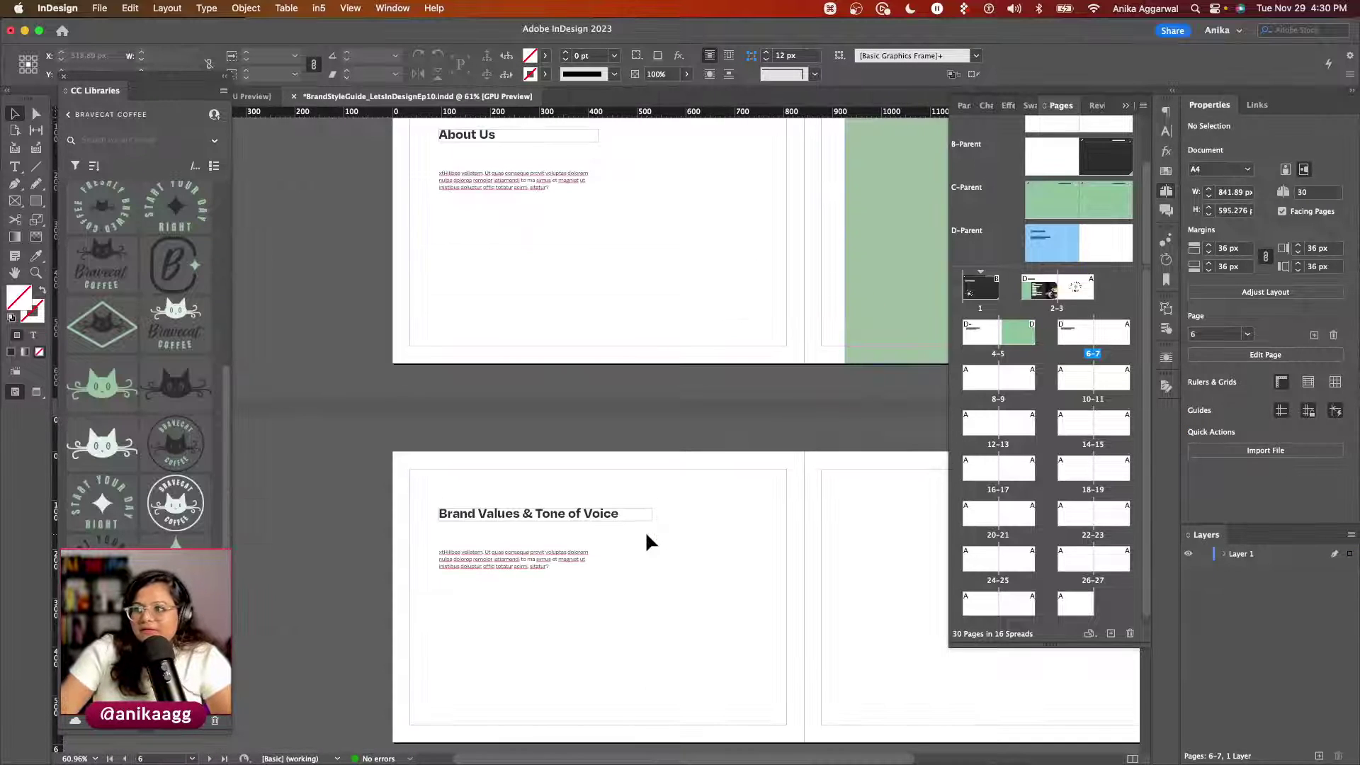
scroll(646, 538, "down", 2)
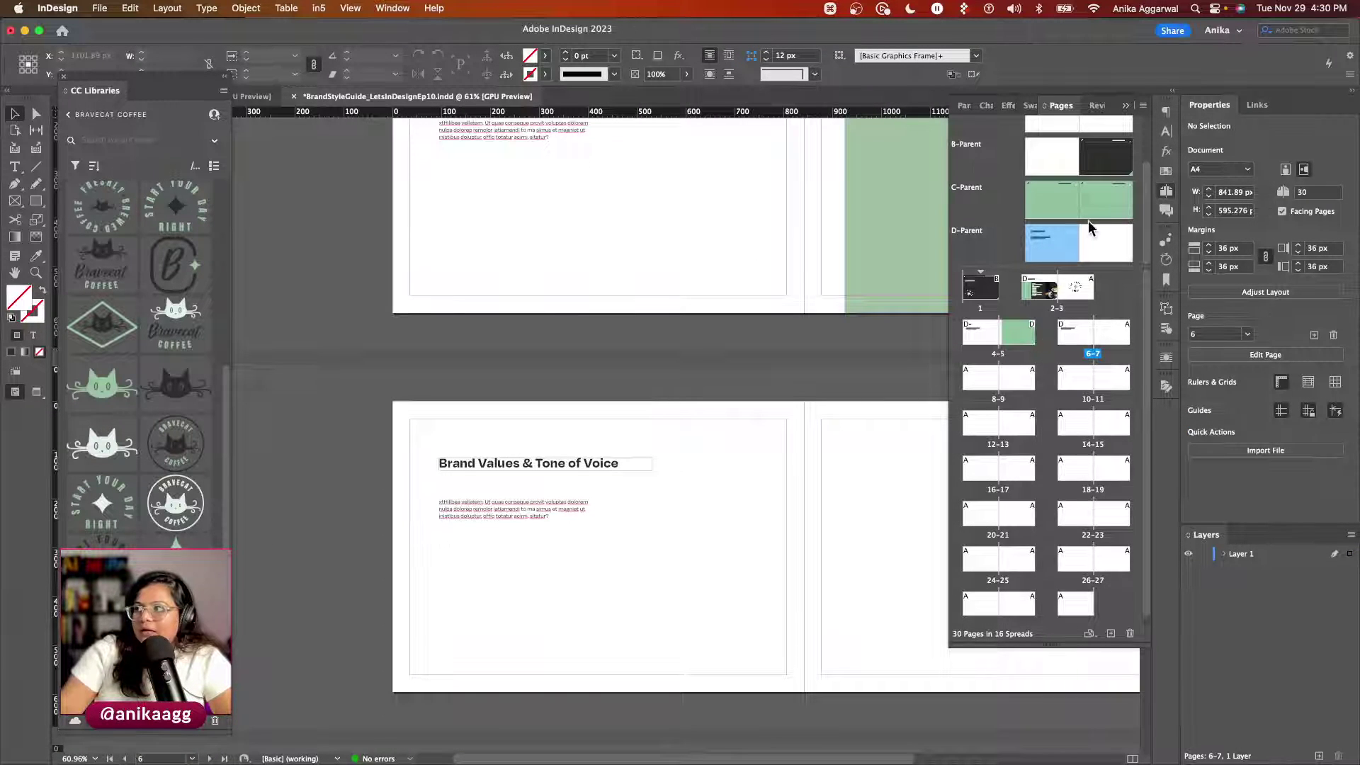
left_click_drag(1047, 258, 1002, 376)
scroll(615, 529, "down", 5)
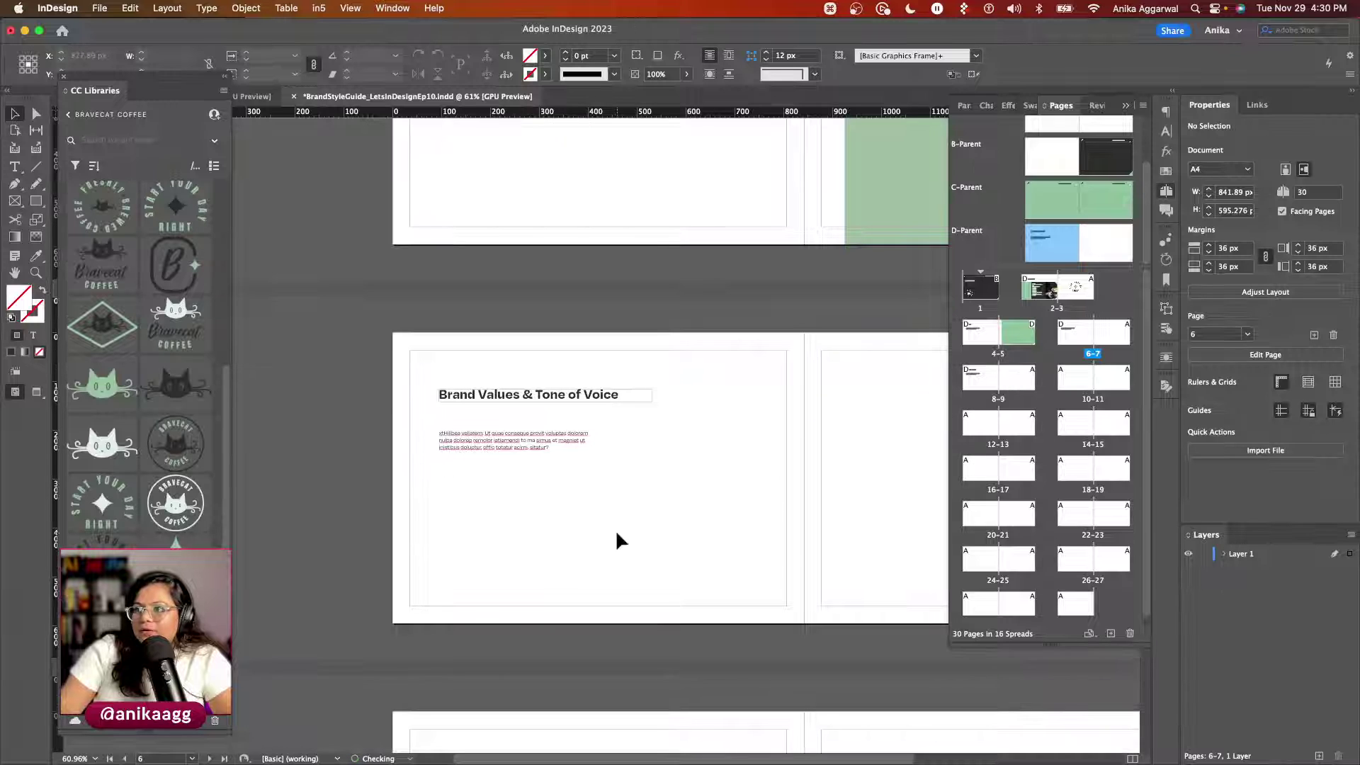
Step: Override page 8's Table of Contents heading and retype it as "Logo"
left_click(470, 705, "shift+super")
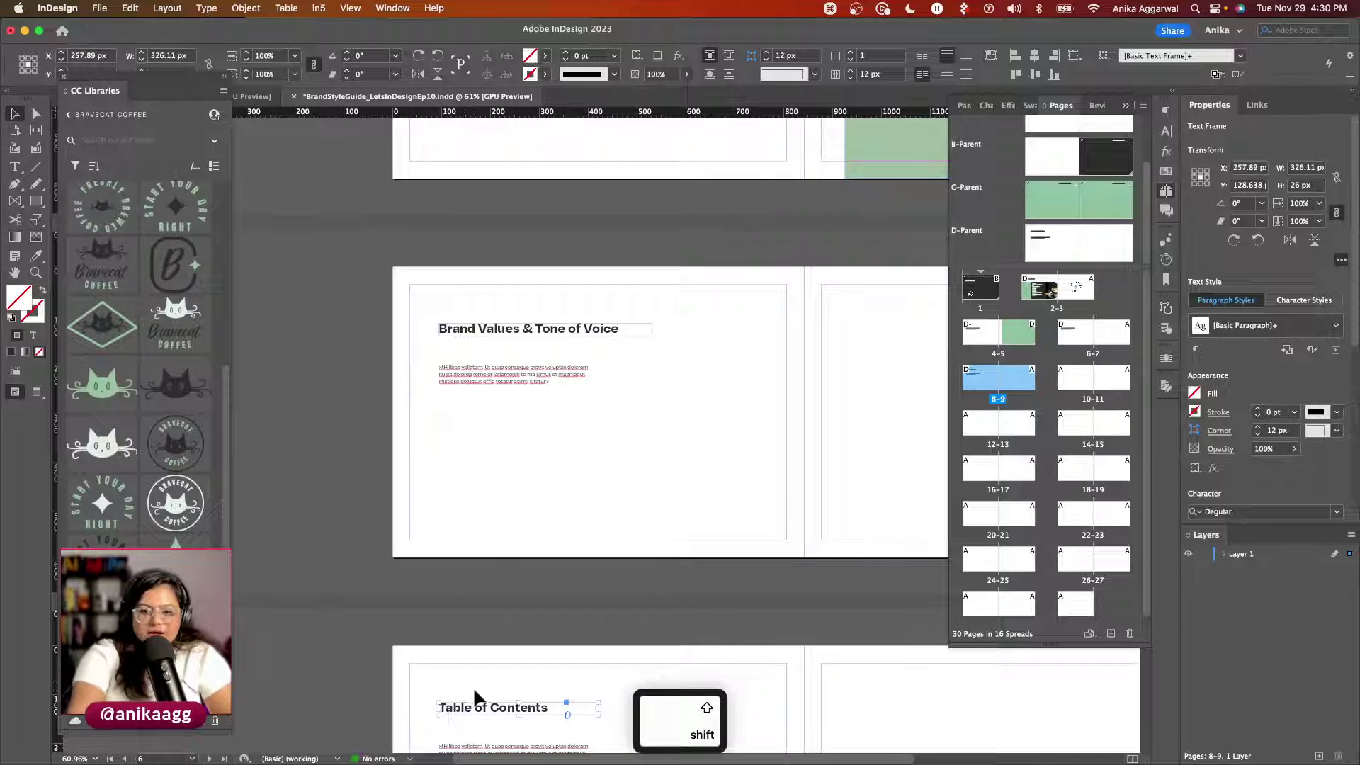
scroll(476, 691, "down", 3)
scroll(478, 686, "up", 5)
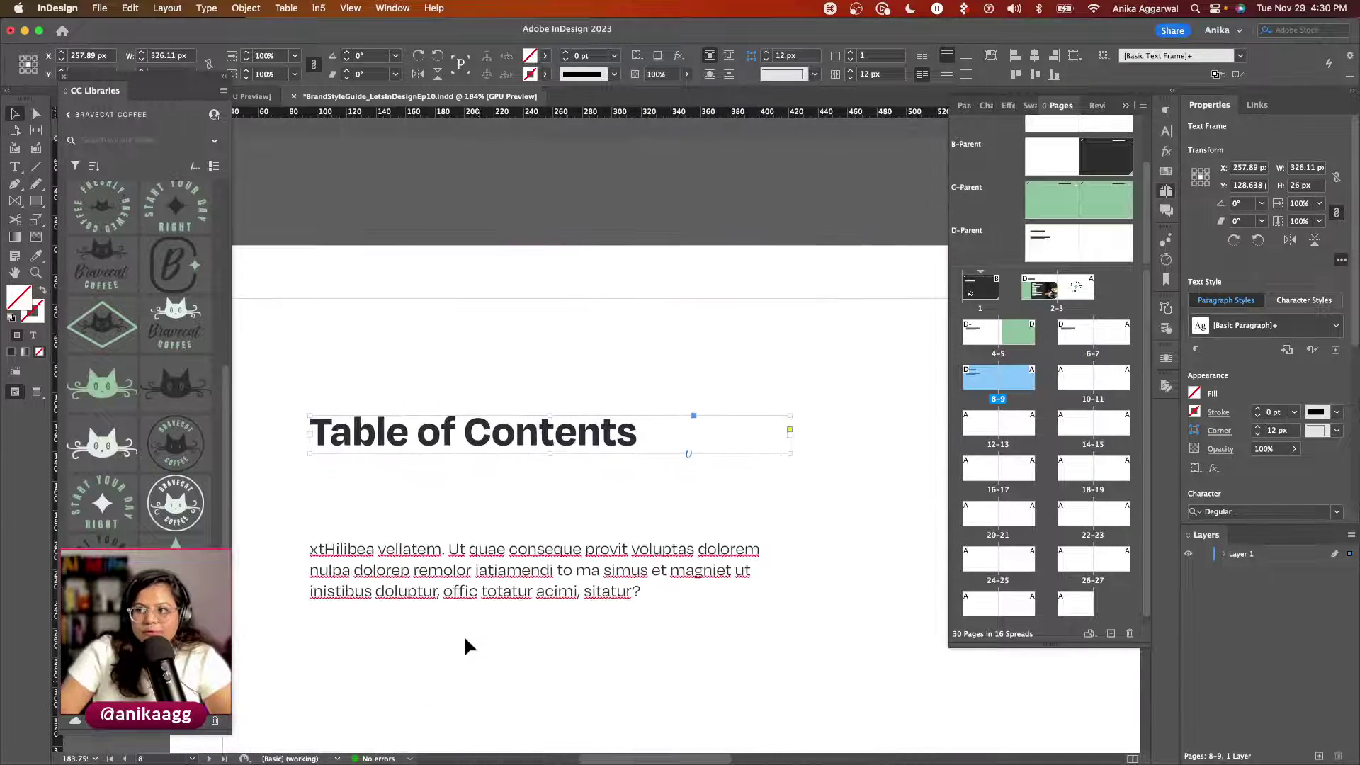
triple_click(430, 446)
type("Logo")
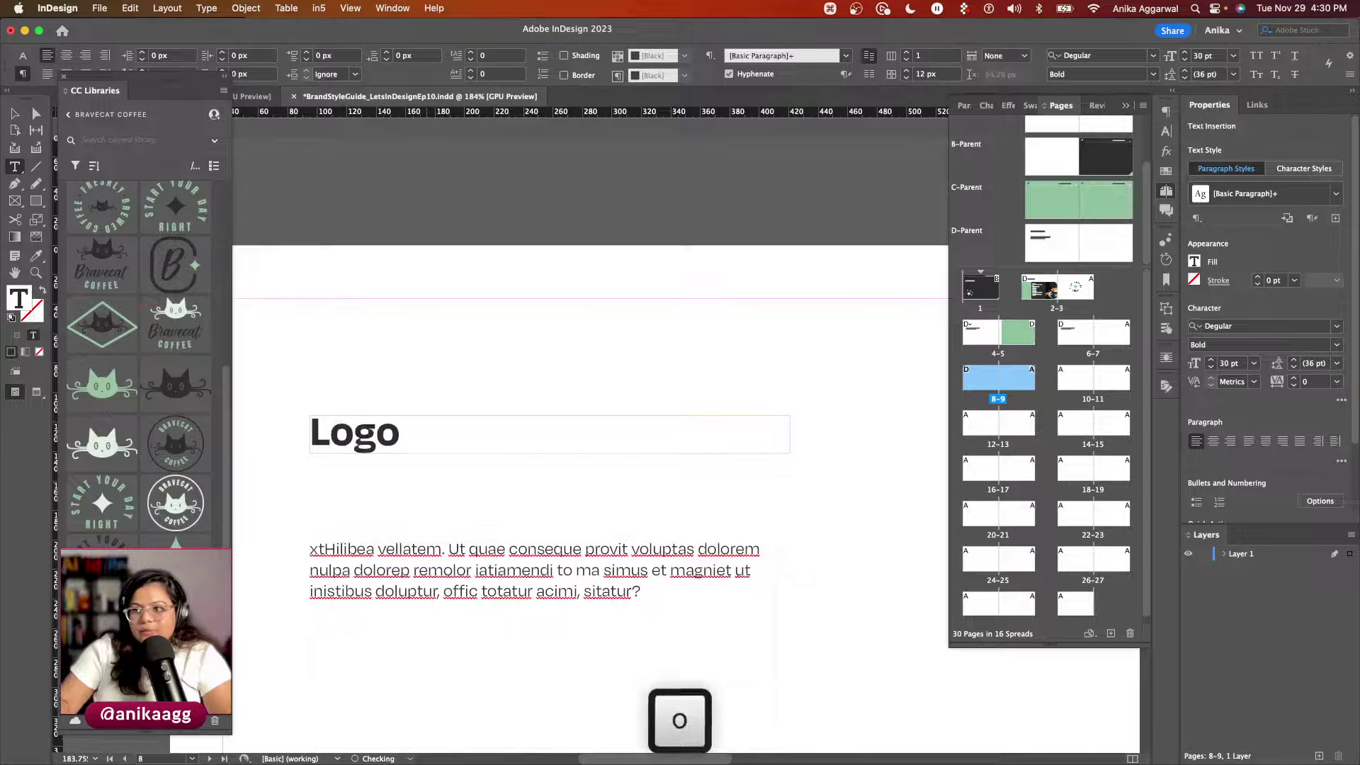
key("Escape")
left_click(418, 385)
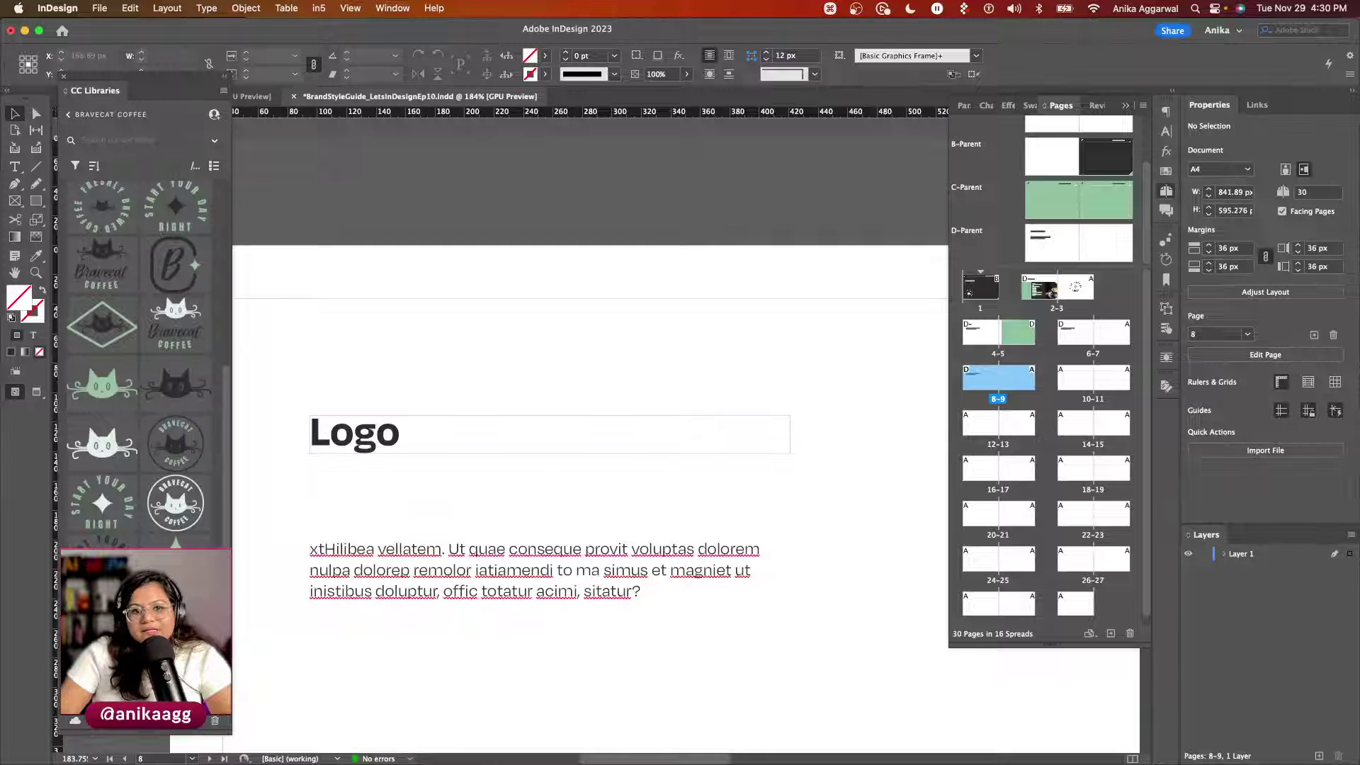
Step: Apply D-Parent's left page to page 10 and retype its overridden heading as "Additional Logotypes"
scroll(639, 504, "down", 10)
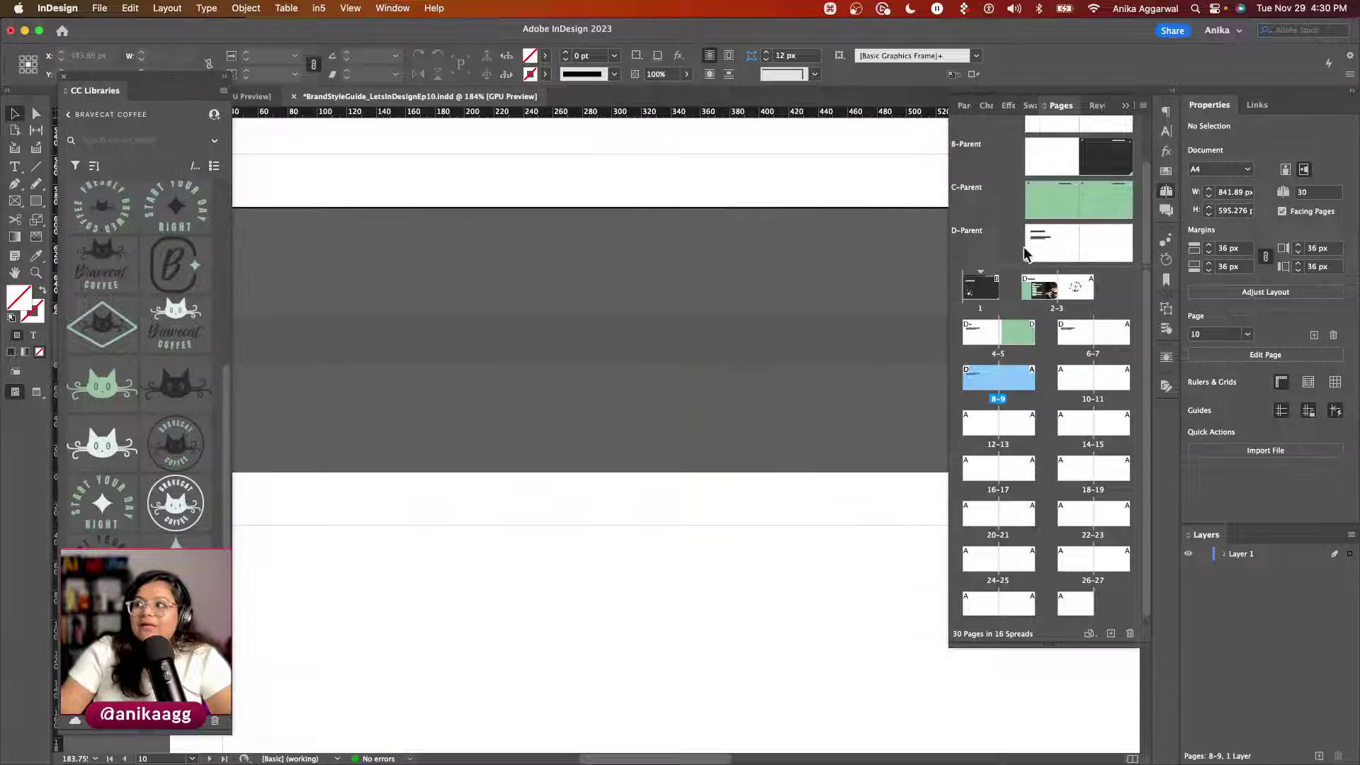
left_click_drag(1025, 254, 1067, 382)
scroll(489, 607, "down", 1)
double_click(490, 613, "shift+super")
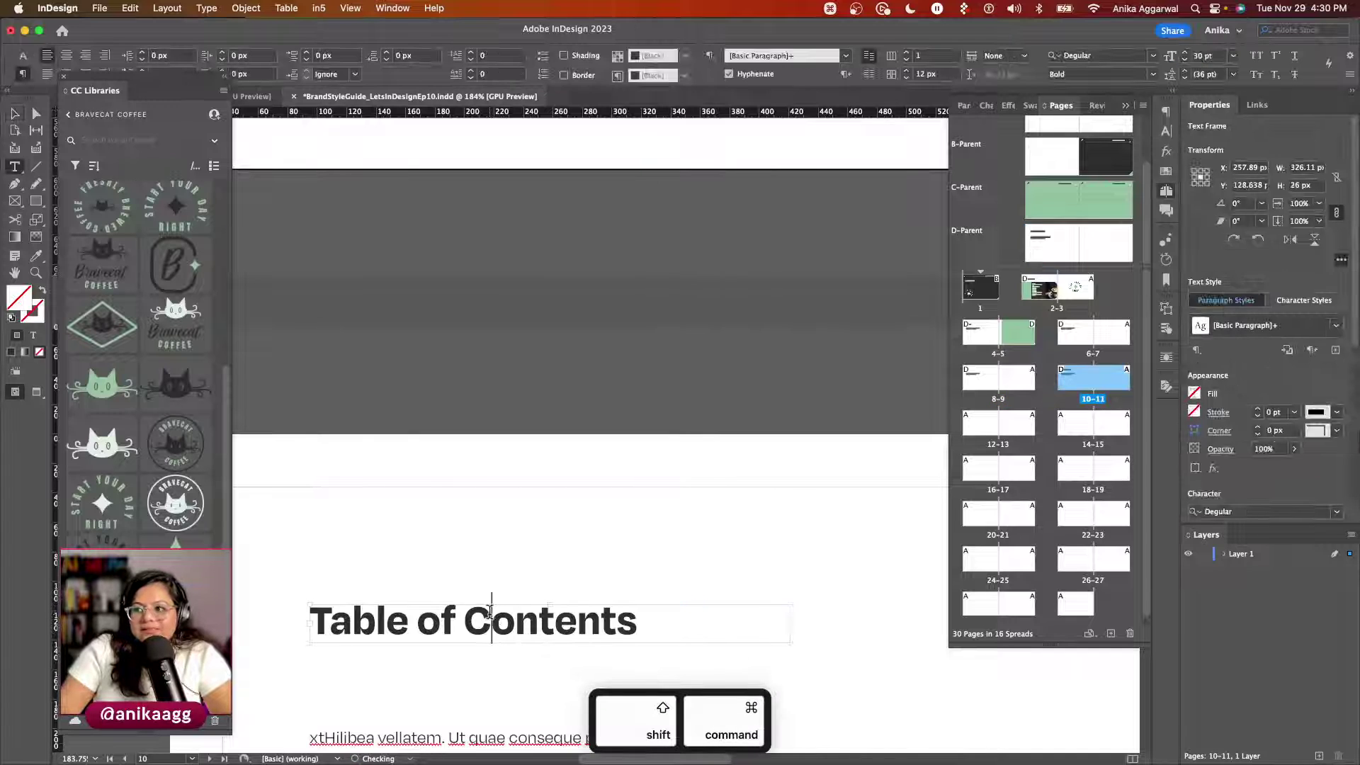
triple_click(490, 613)
type("Additi")
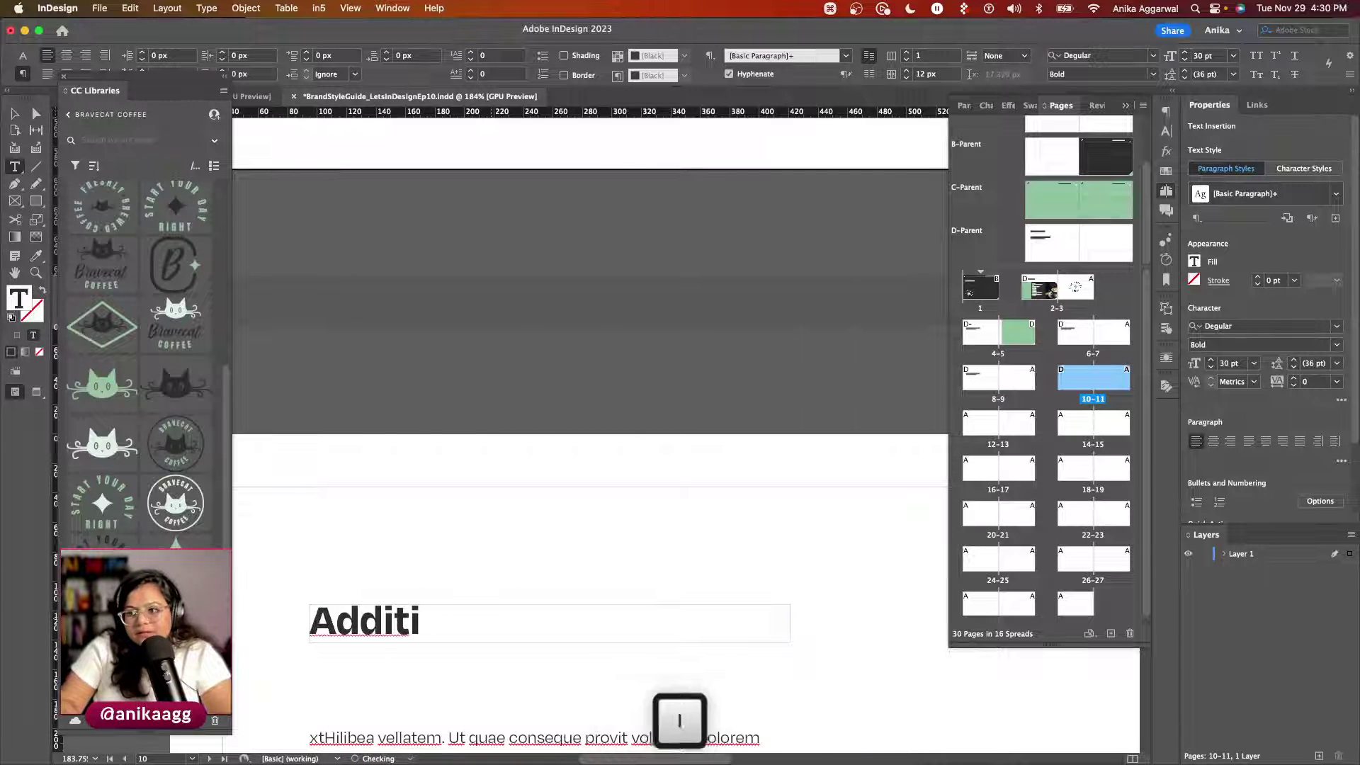
type("onal Logotype")
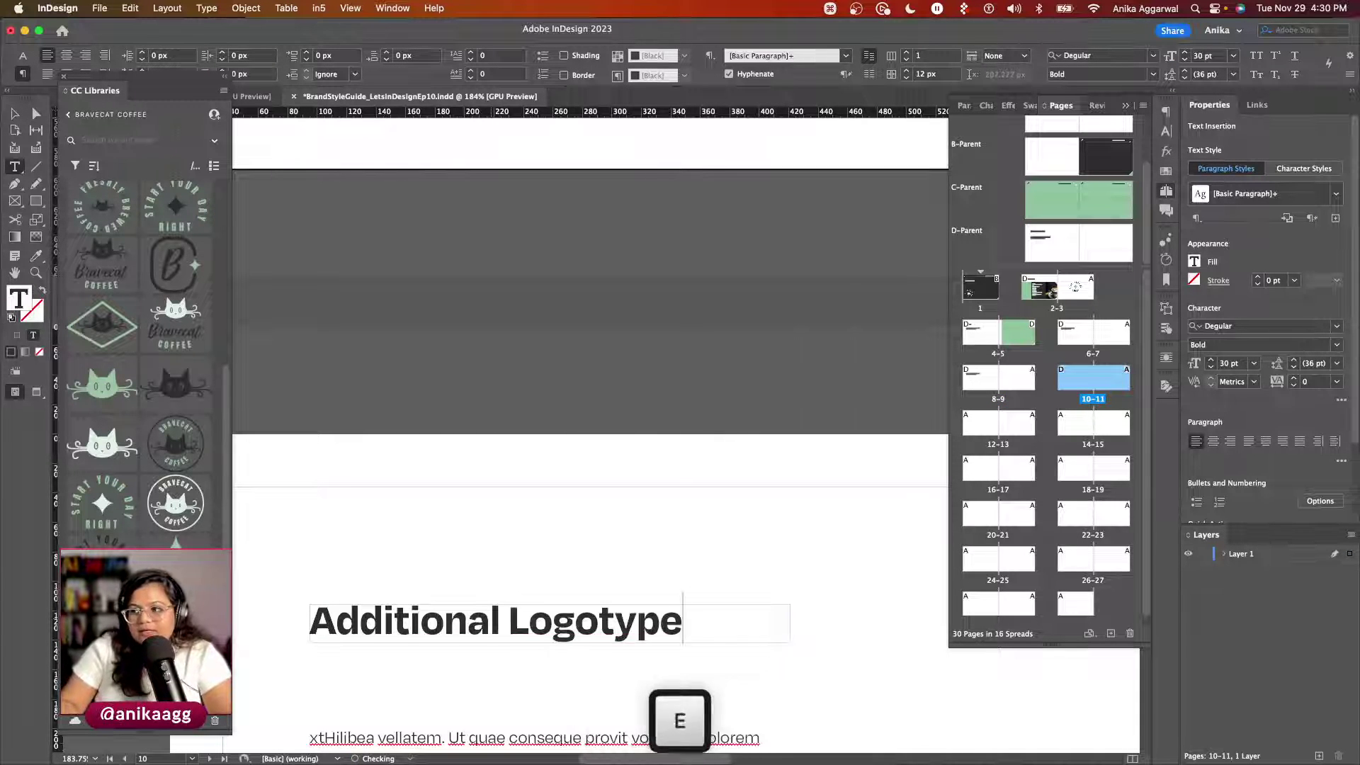
type("s")
key("Escape")
key("Escape")
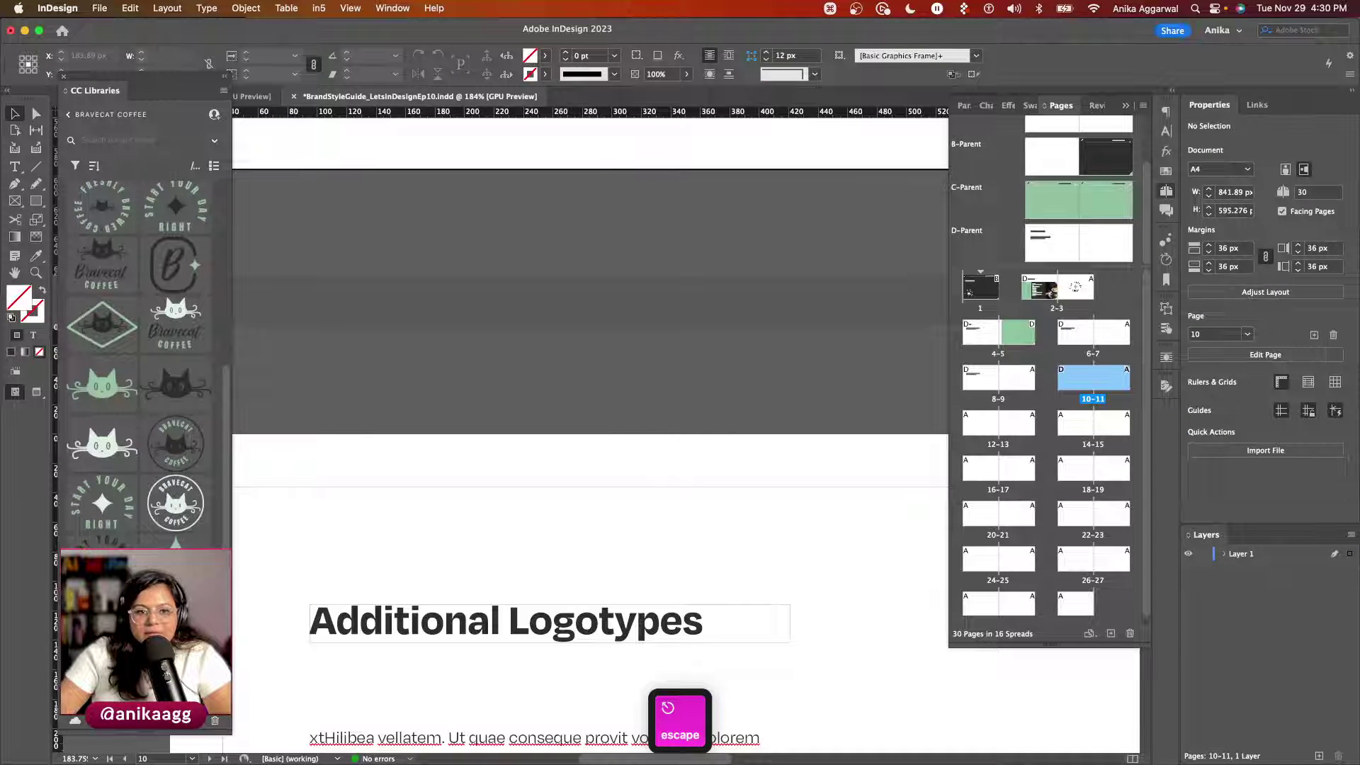
Step: Apply D-Parent's left page to page 12 and retype its overridden heading as "Brand Color"
left_click_drag(1074, 237, 1027, 372)
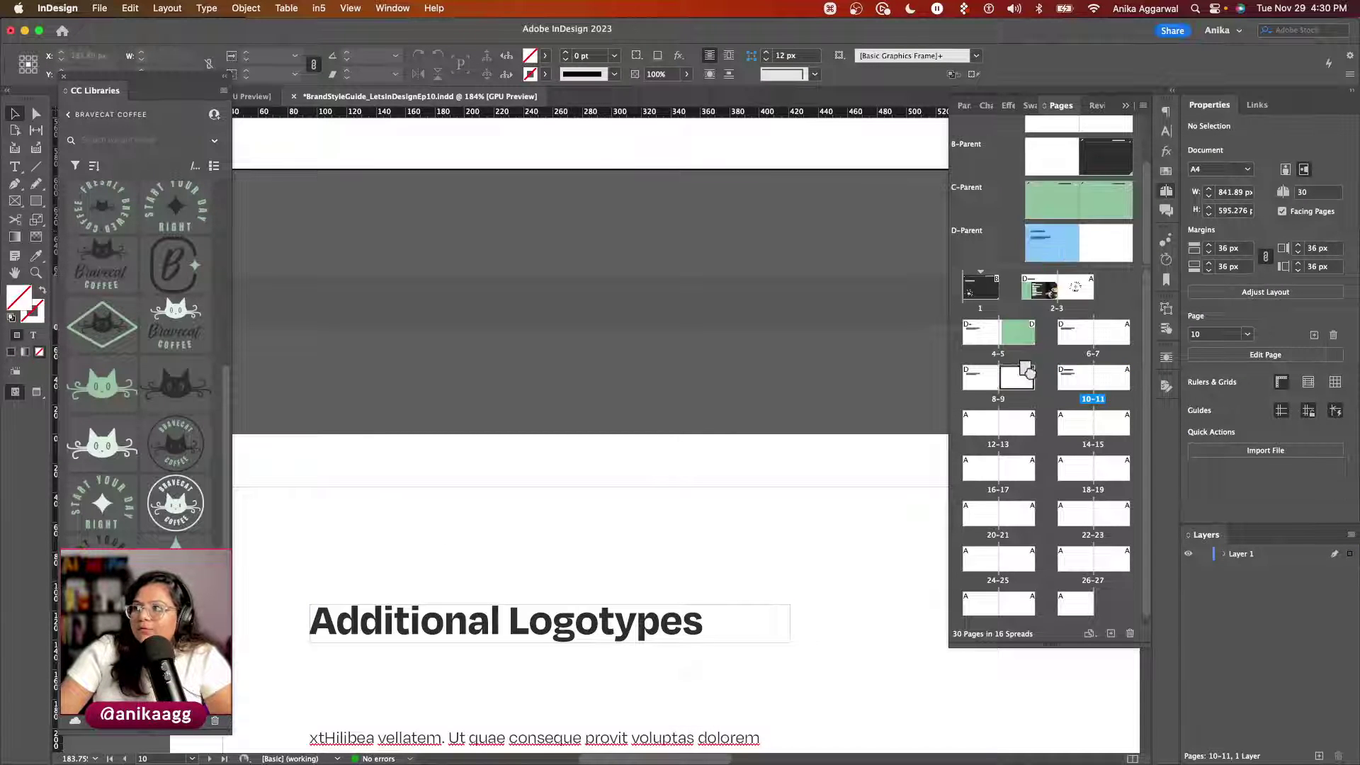
left_click_drag(987, 423, 987, 423)
scroll(658, 567, "down", 10)
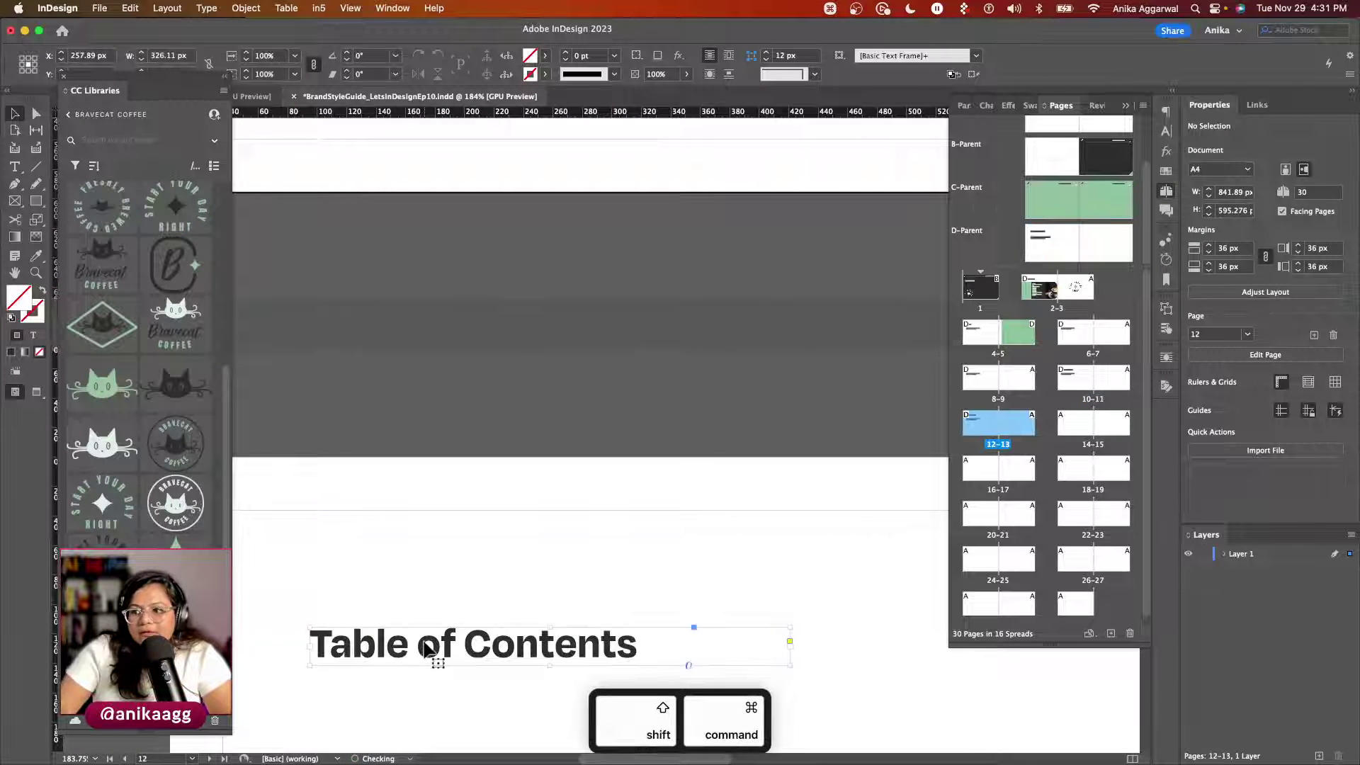
triple_click(425, 641)
type("Brand Color")
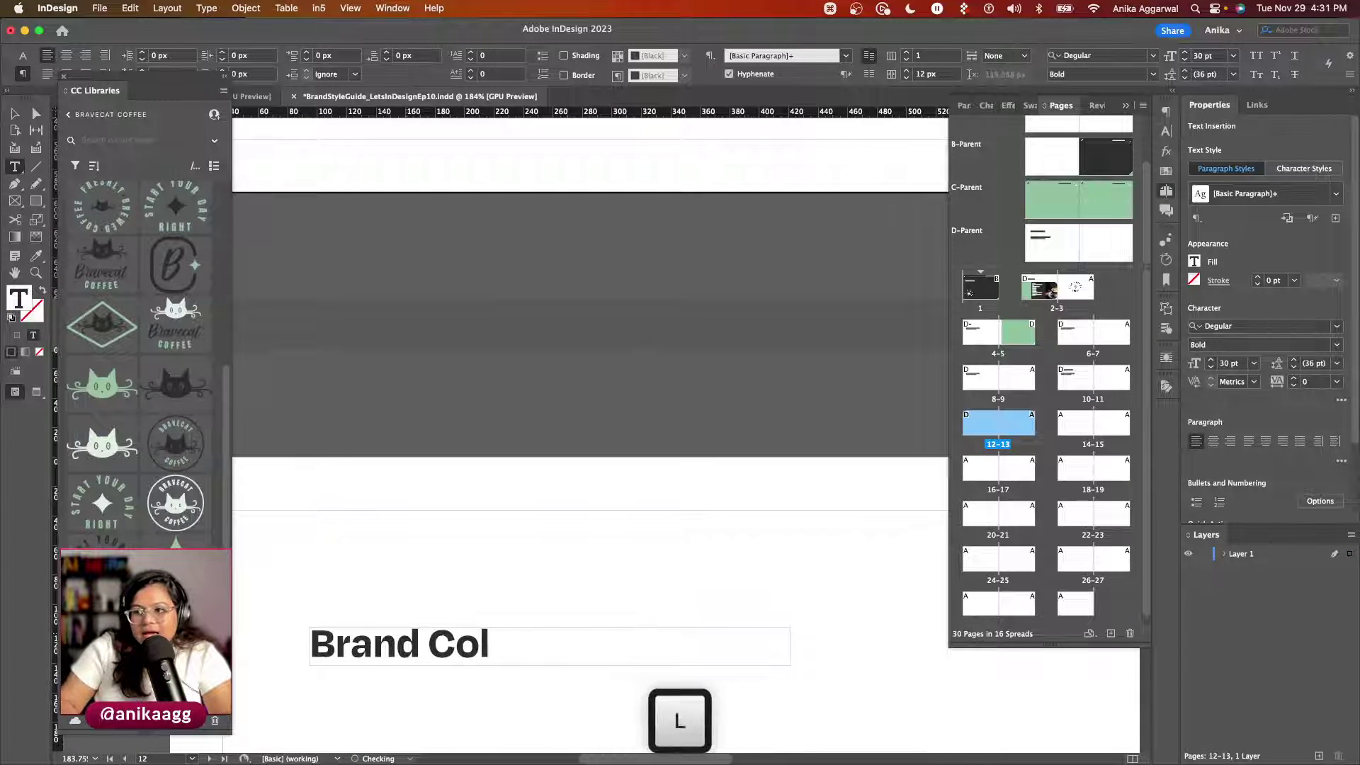
key("Escape")
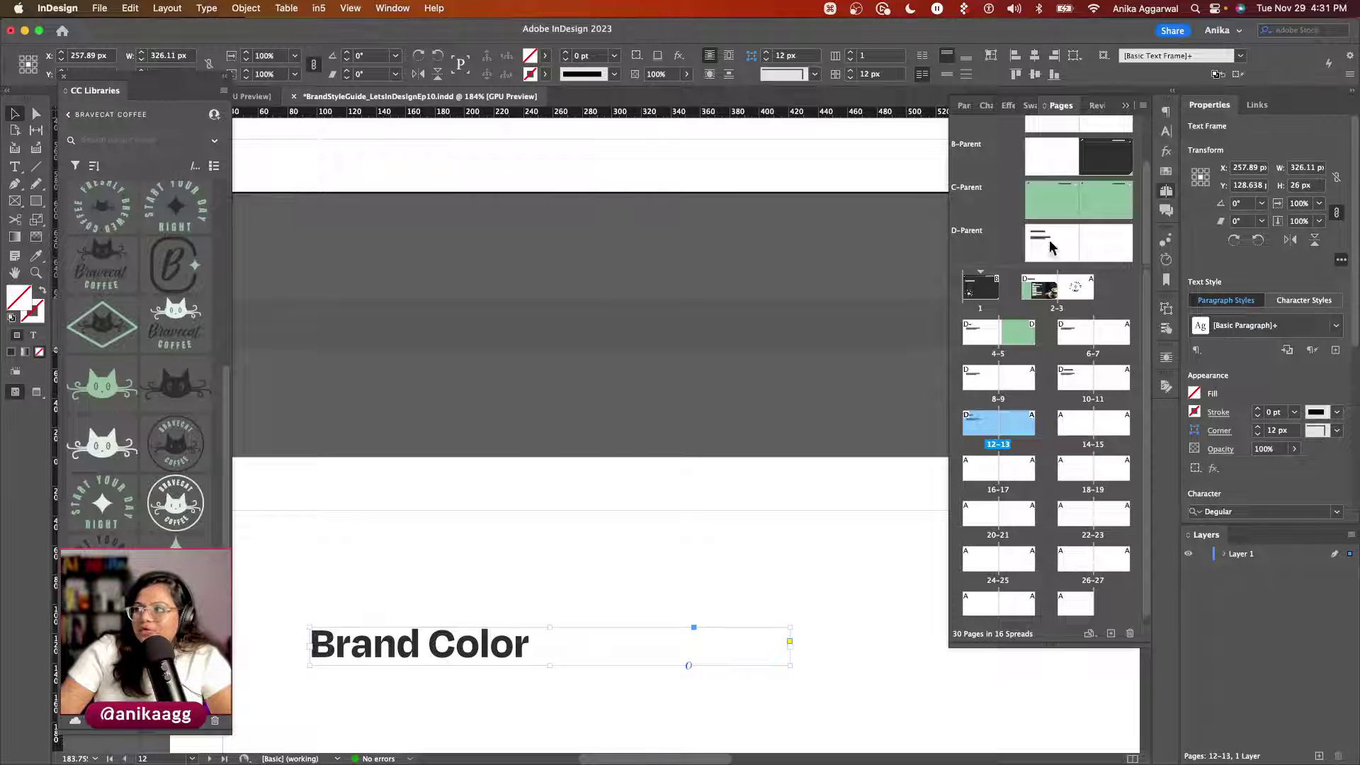
Step: Apply D-Parent's left page to page 14 and retype its overridden heading as "Color Usage"
left_click_drag(1051, 246, 1092, 390)
scroll(418, 648, "down", 15)
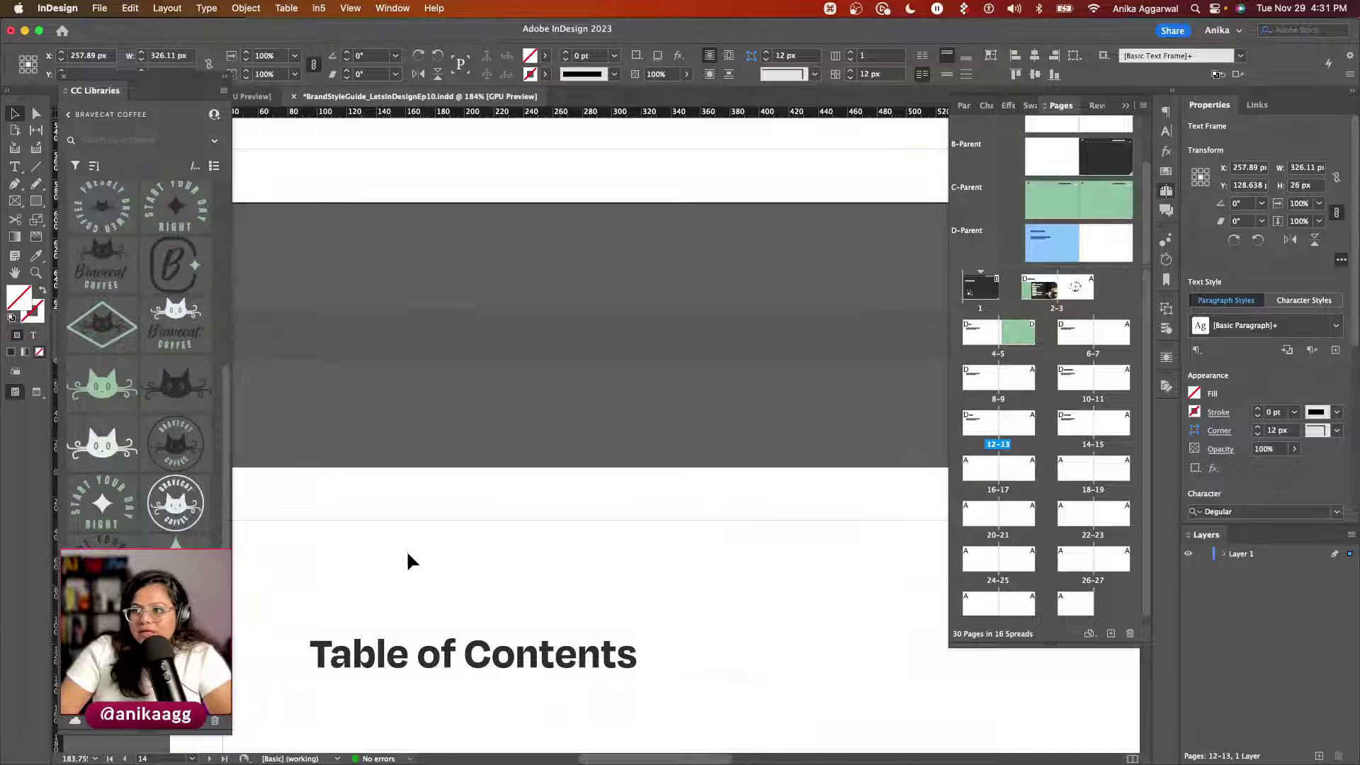
left_click(421, 656, "shift+super")
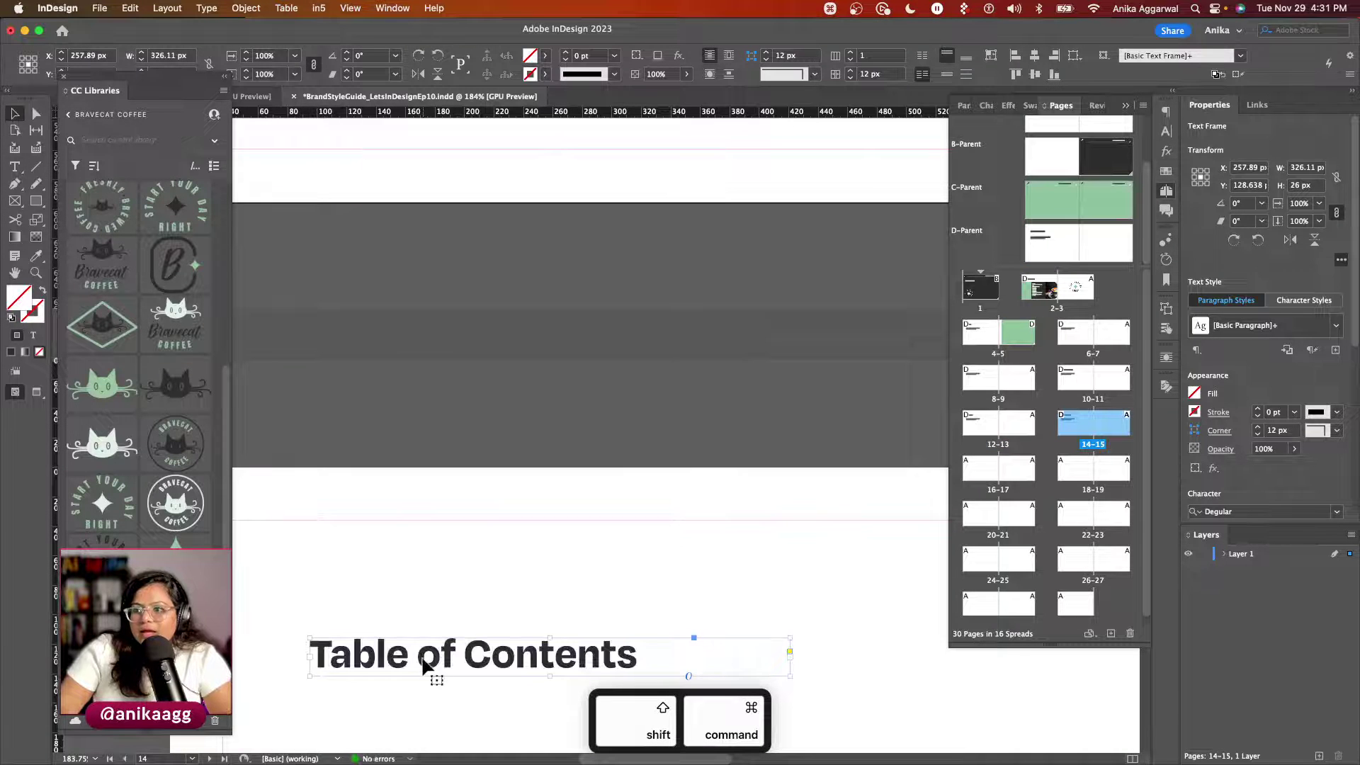
double_click(421, 656)
triple_click(423, 658)
type("Color Usage")
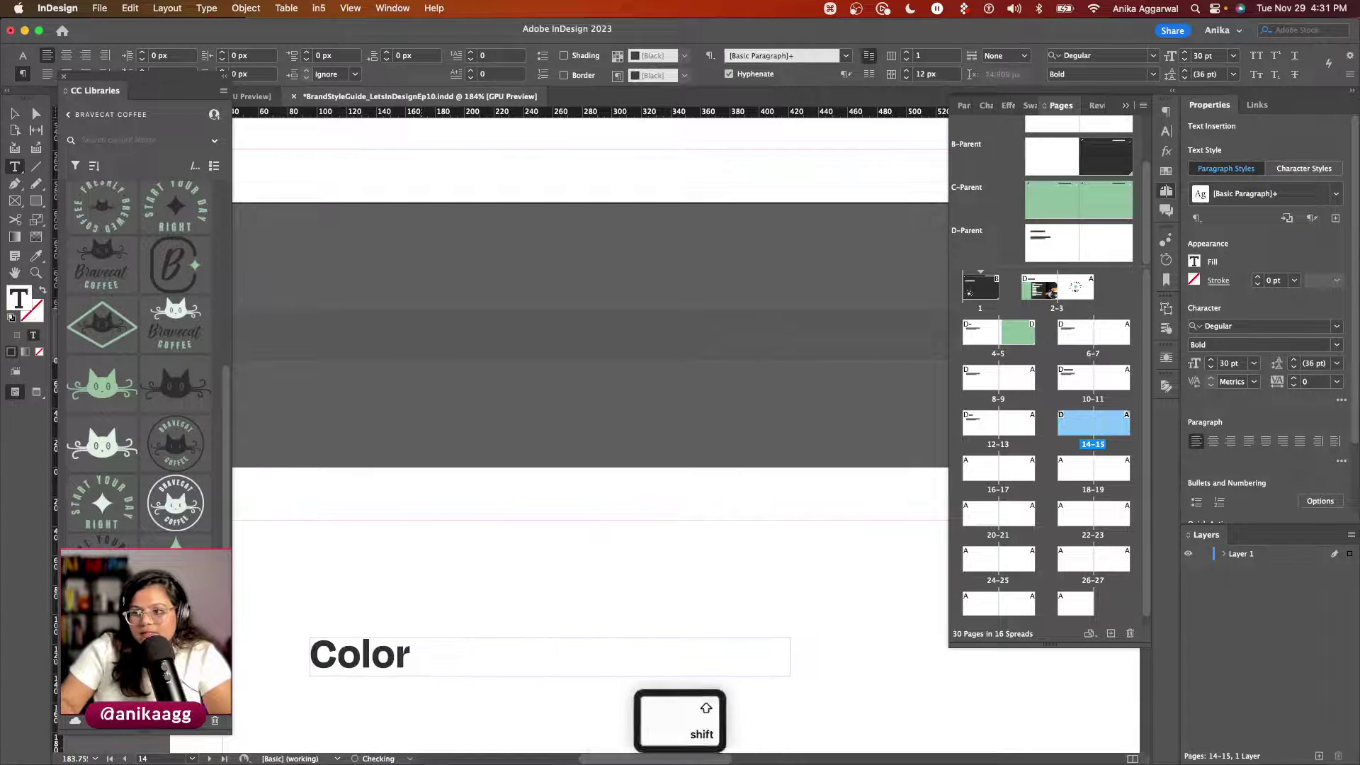
key("Escape")
left_click(445, 596)
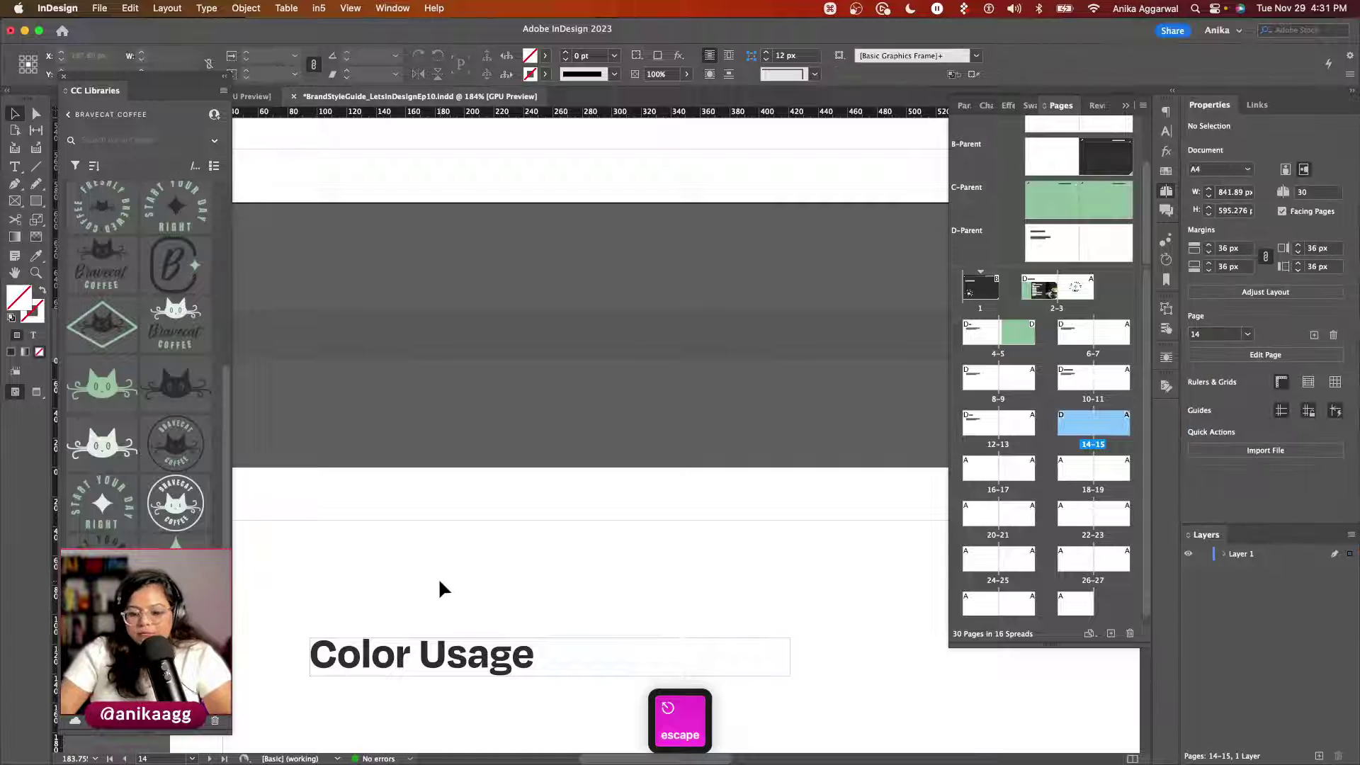
Step: Save the document and review the cover and the Table of Contents spread in preview mode
scroll(438, 576, "down", 5)
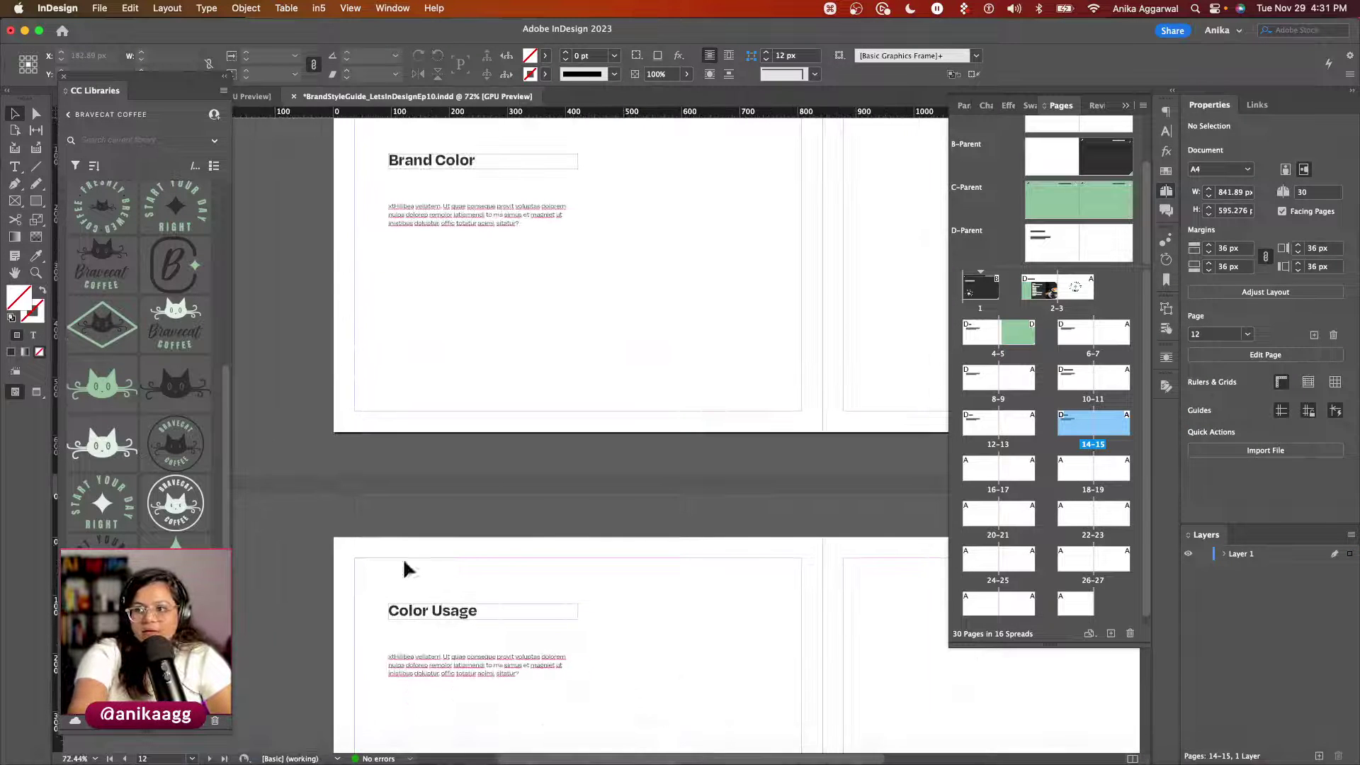
key("super+s")
scroll(519, 549, "up", 5)
scroll(518, 548, "up", 10)
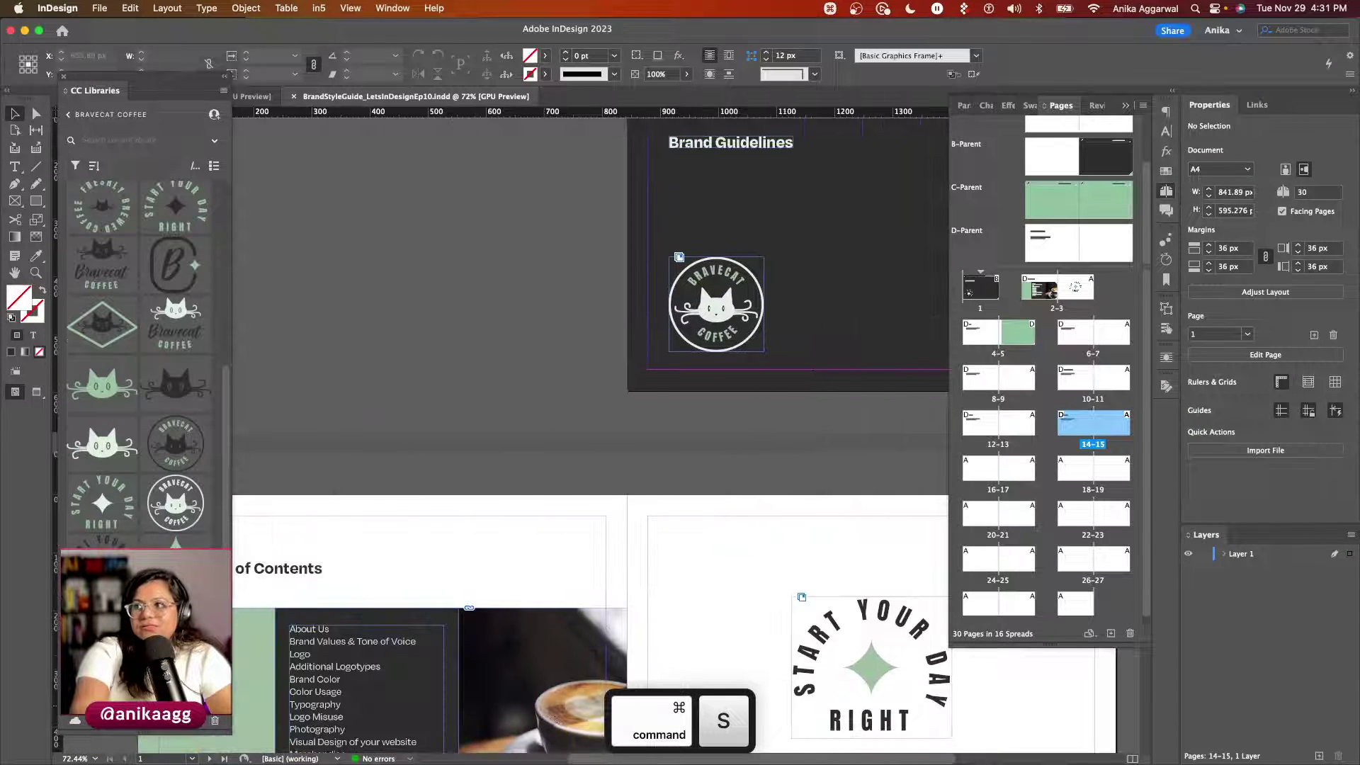
scroll(527, 530, "up", 3)
scroll(527, 530, "right", 5)
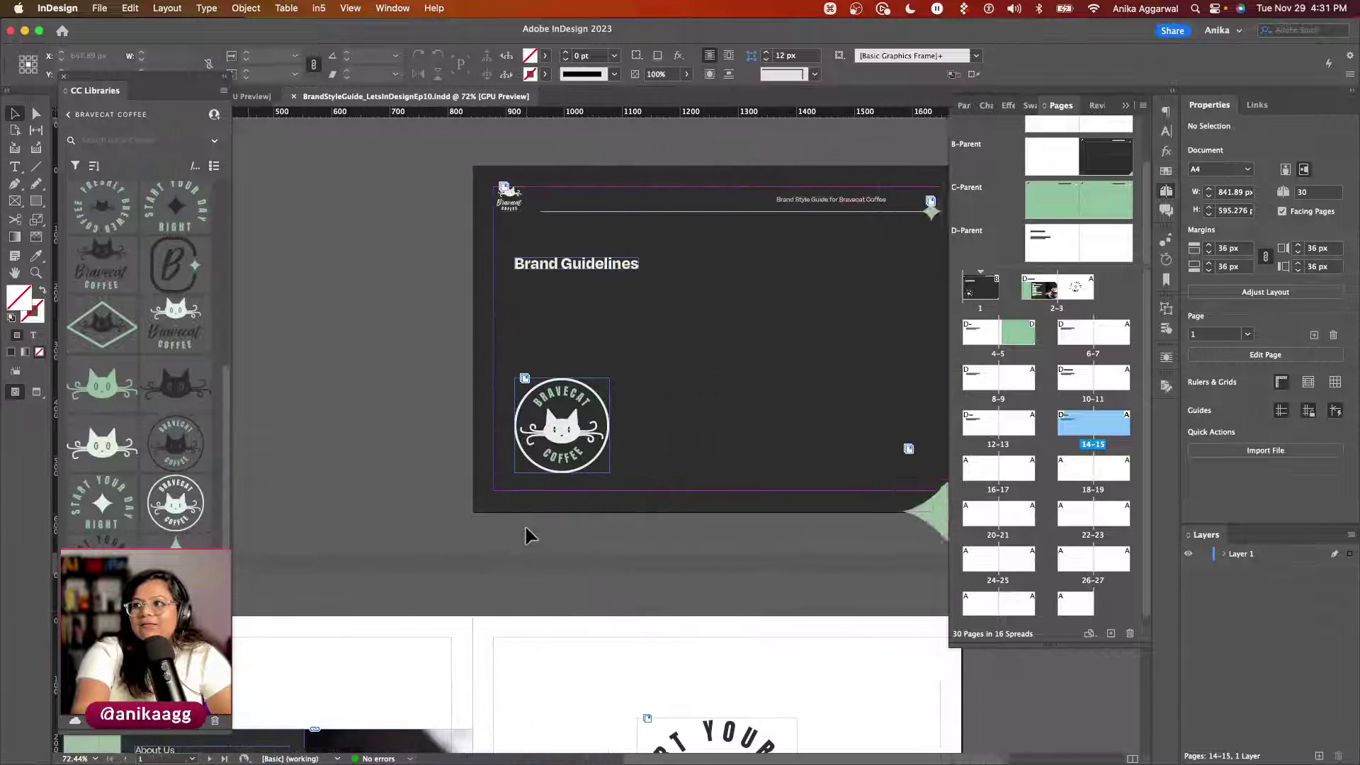
key("w")
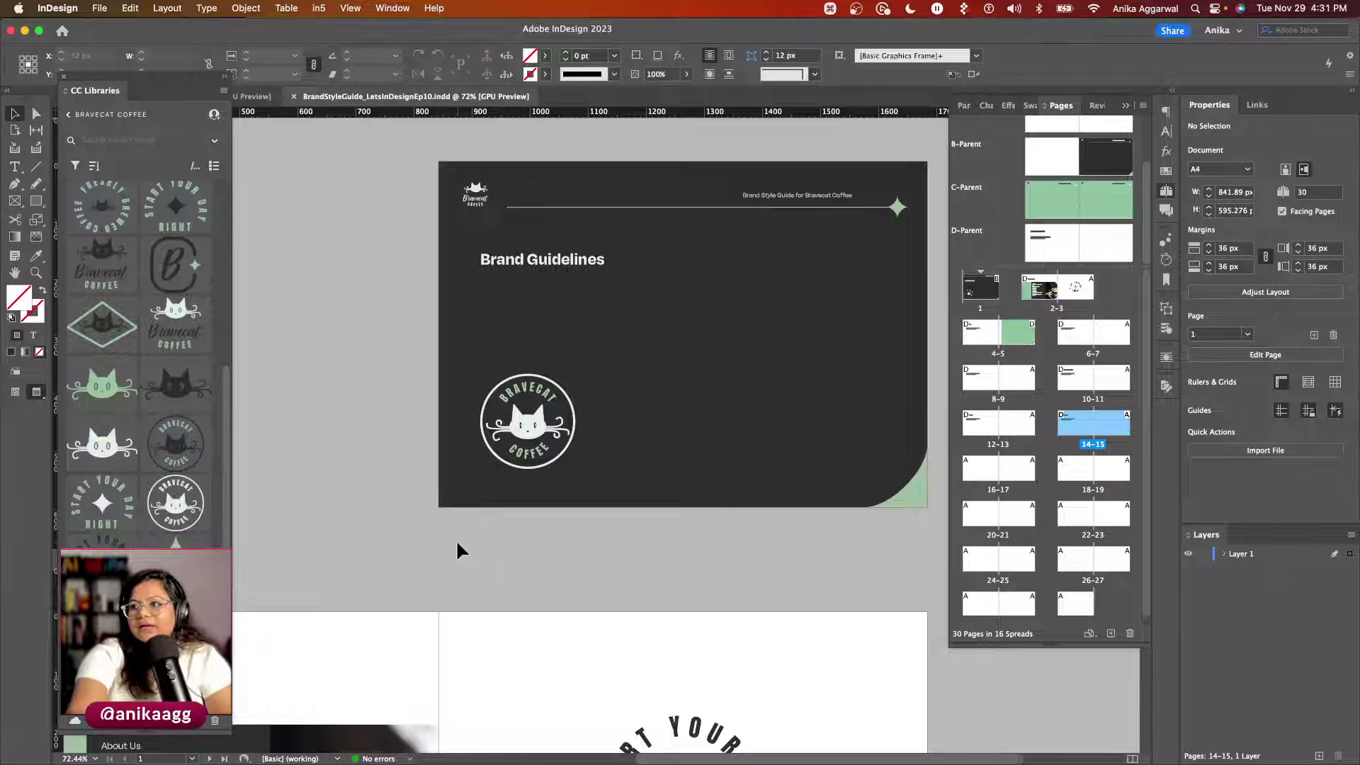
scroll(456, 539, "down", 5)
scroll(456, 539, "left", 4)
scroll(457, 539, "left", 3)
scroll(456, 539, "up", 2)
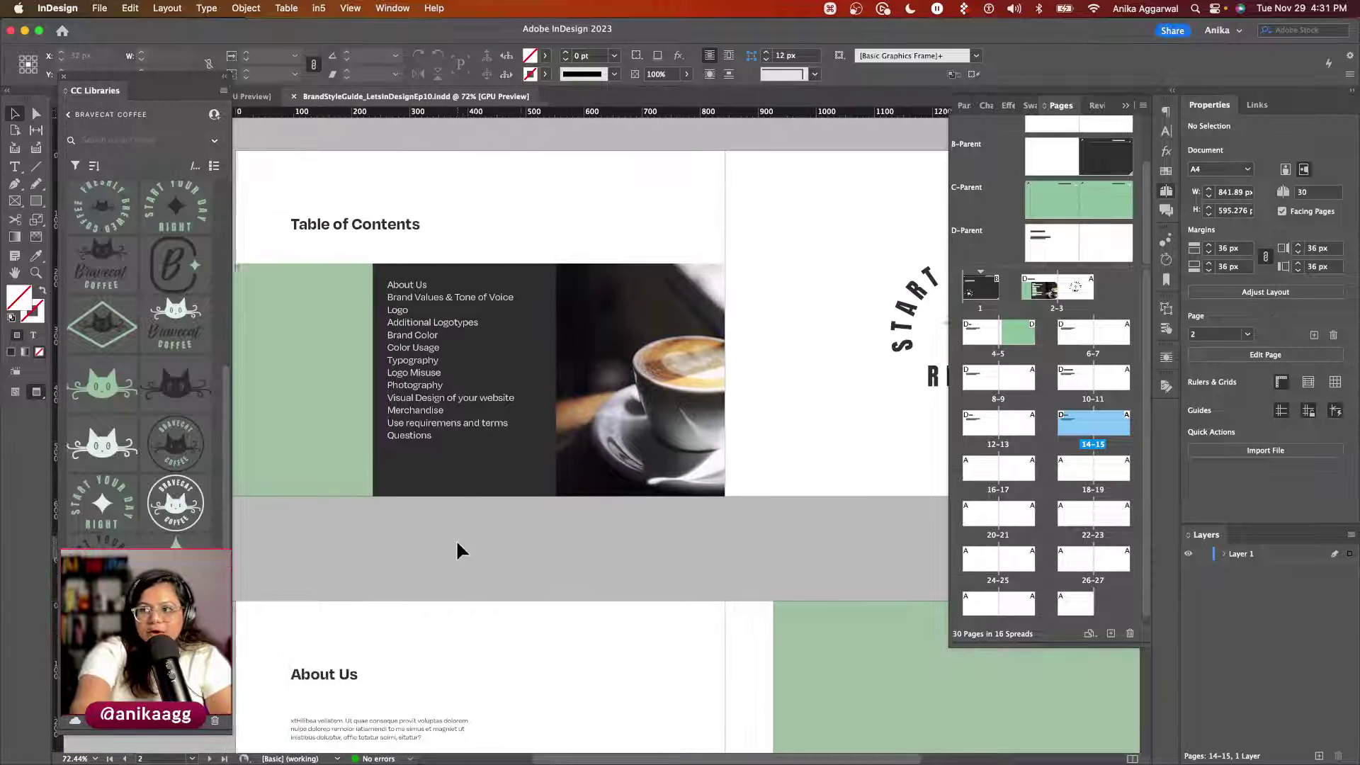
scroll(324, 389, "right", 7)
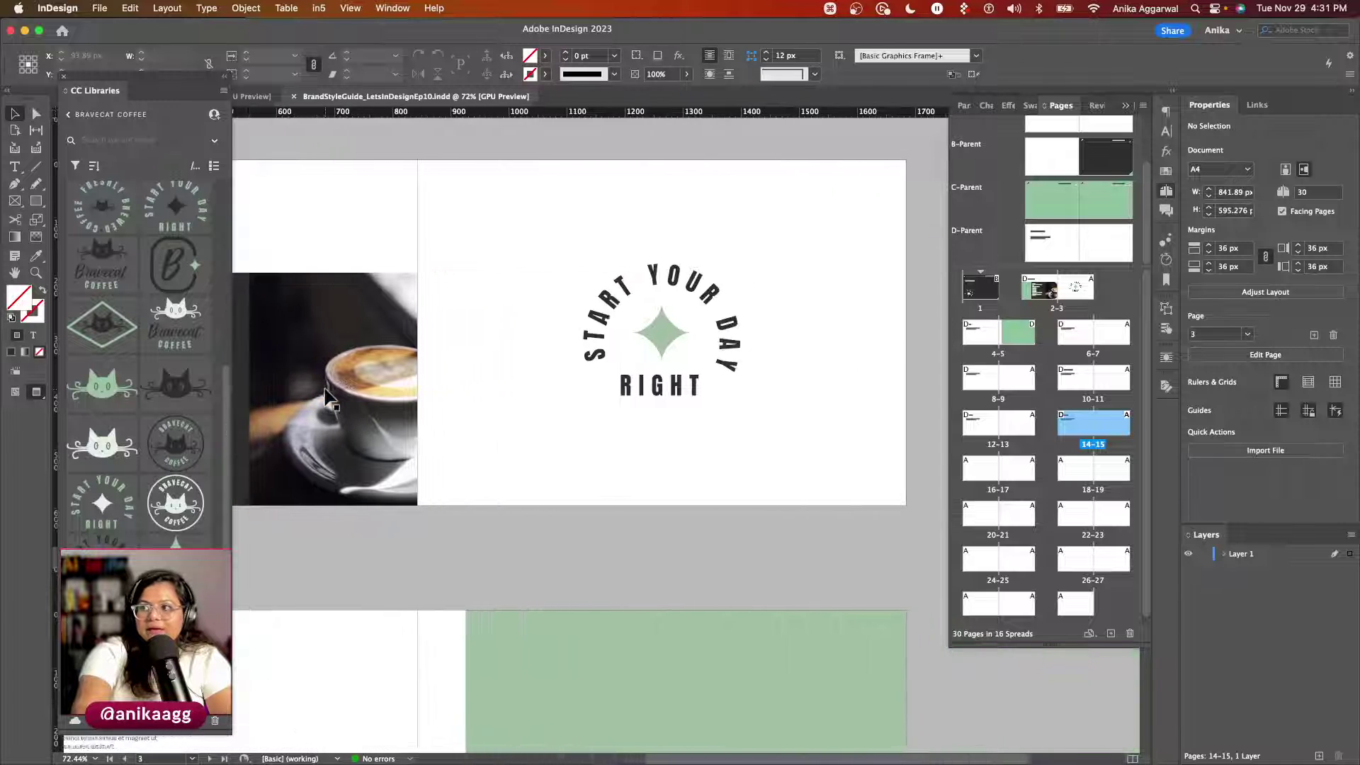
Step: Shrink page 3's "Start Your Day Right" logo to about 188 × 163 px, filling its frame proportionally, and center it on the page
left_click(593, 382)
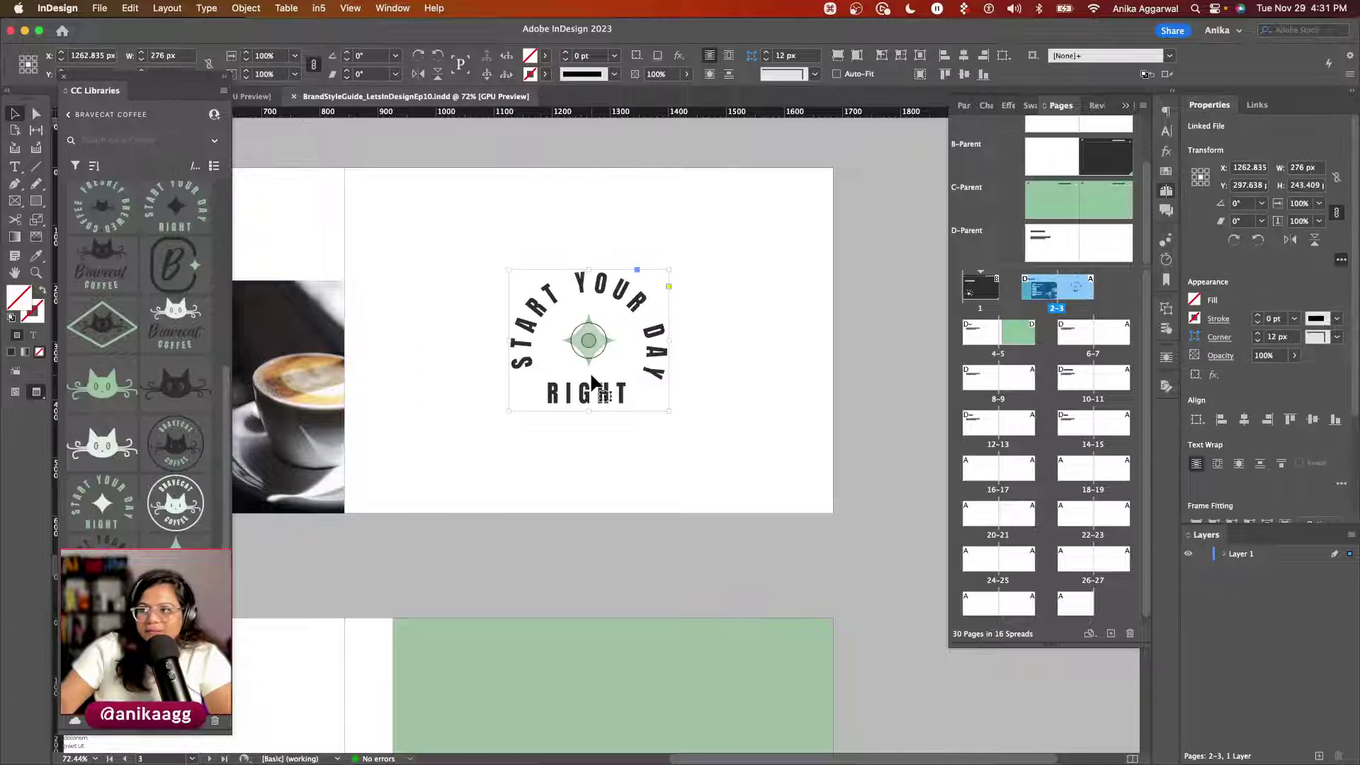
left_click_drag(669, 270, 595, 322)
key("alt+shift+super+c")
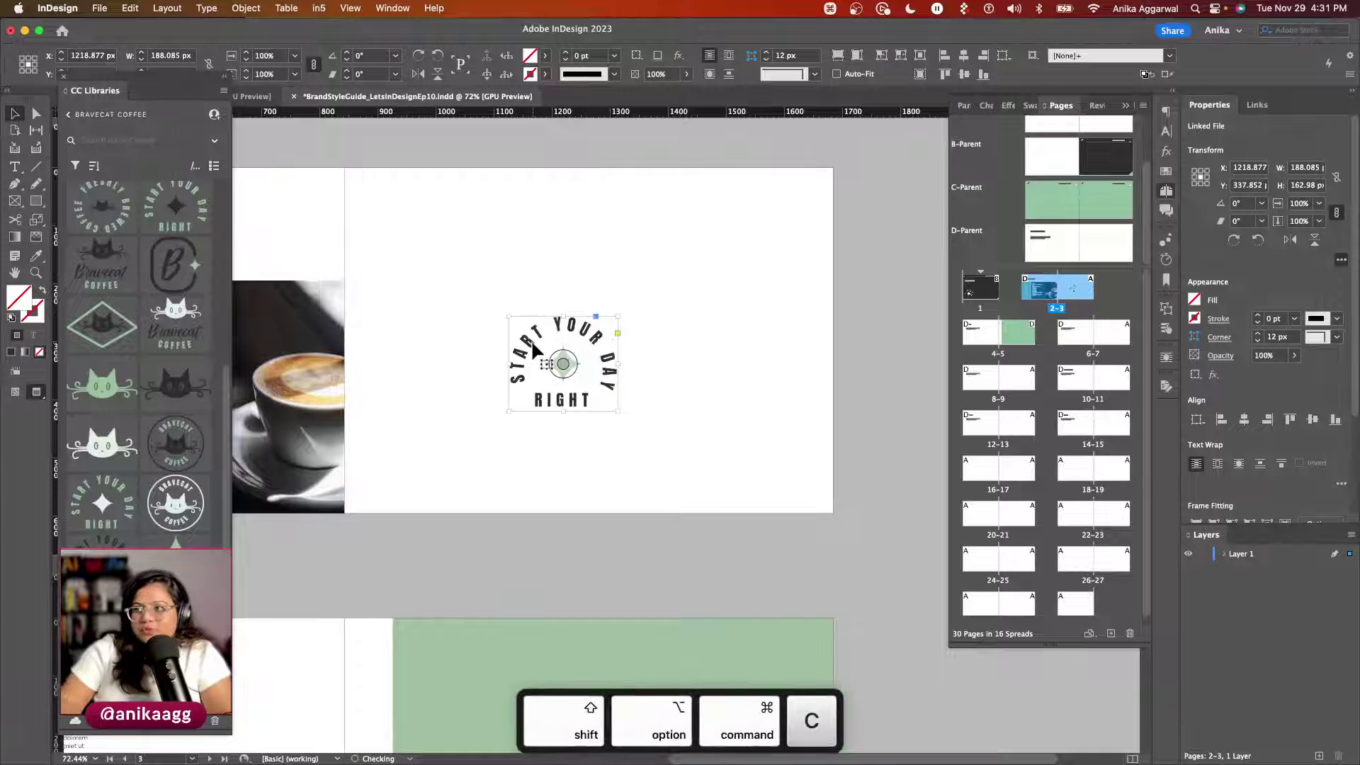
left_click_drag(579, 340, 638, 333)
key("w")
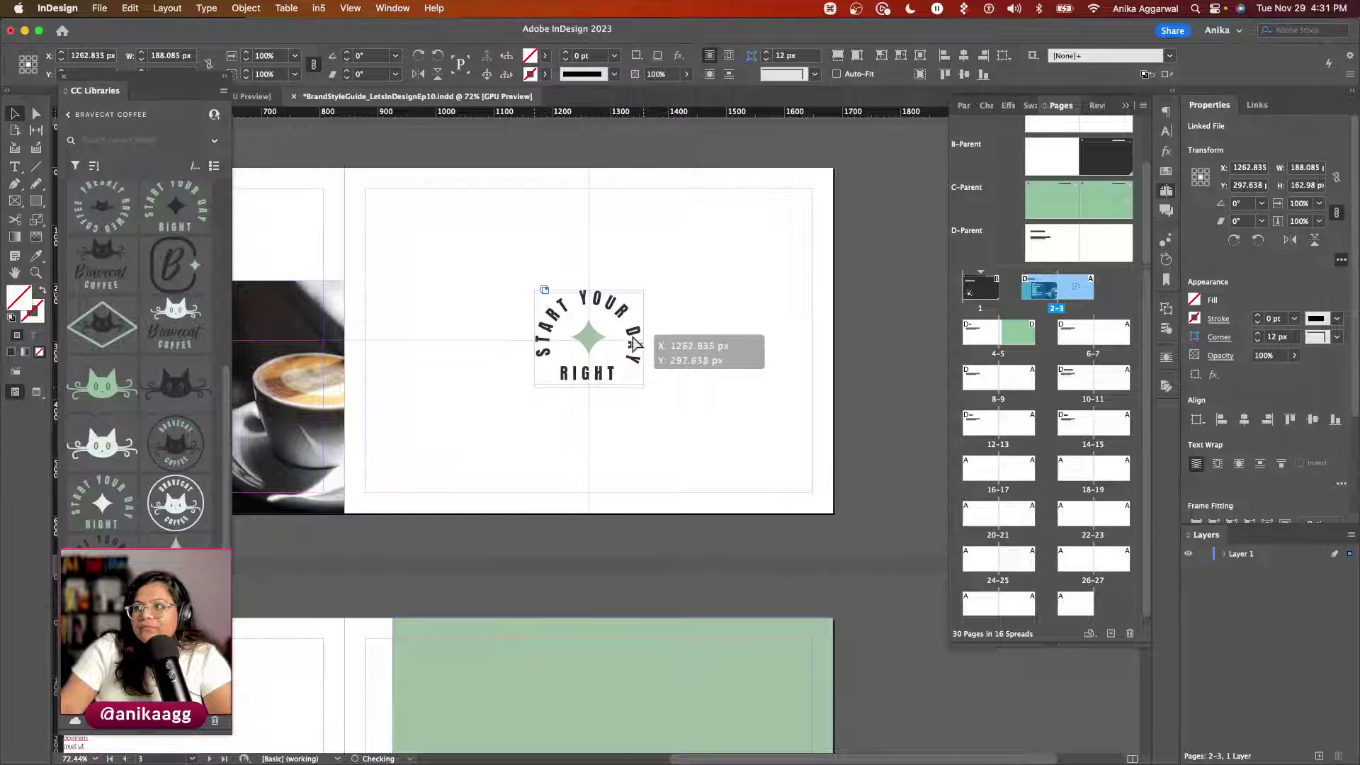
left_click(645, 428)
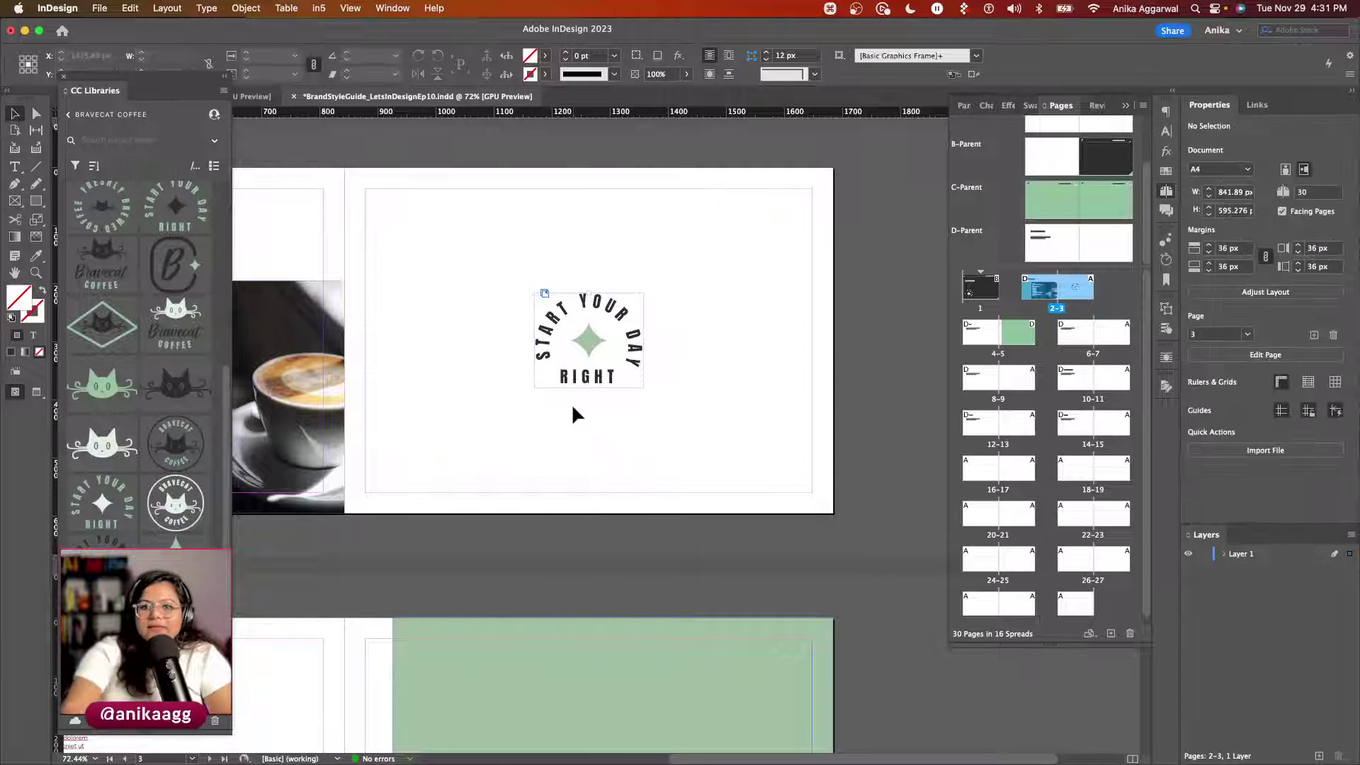
Step: Review the chapter spreads from About Us through Color Usage with frames and margins shown
scroll(571, 403, "down", 5)
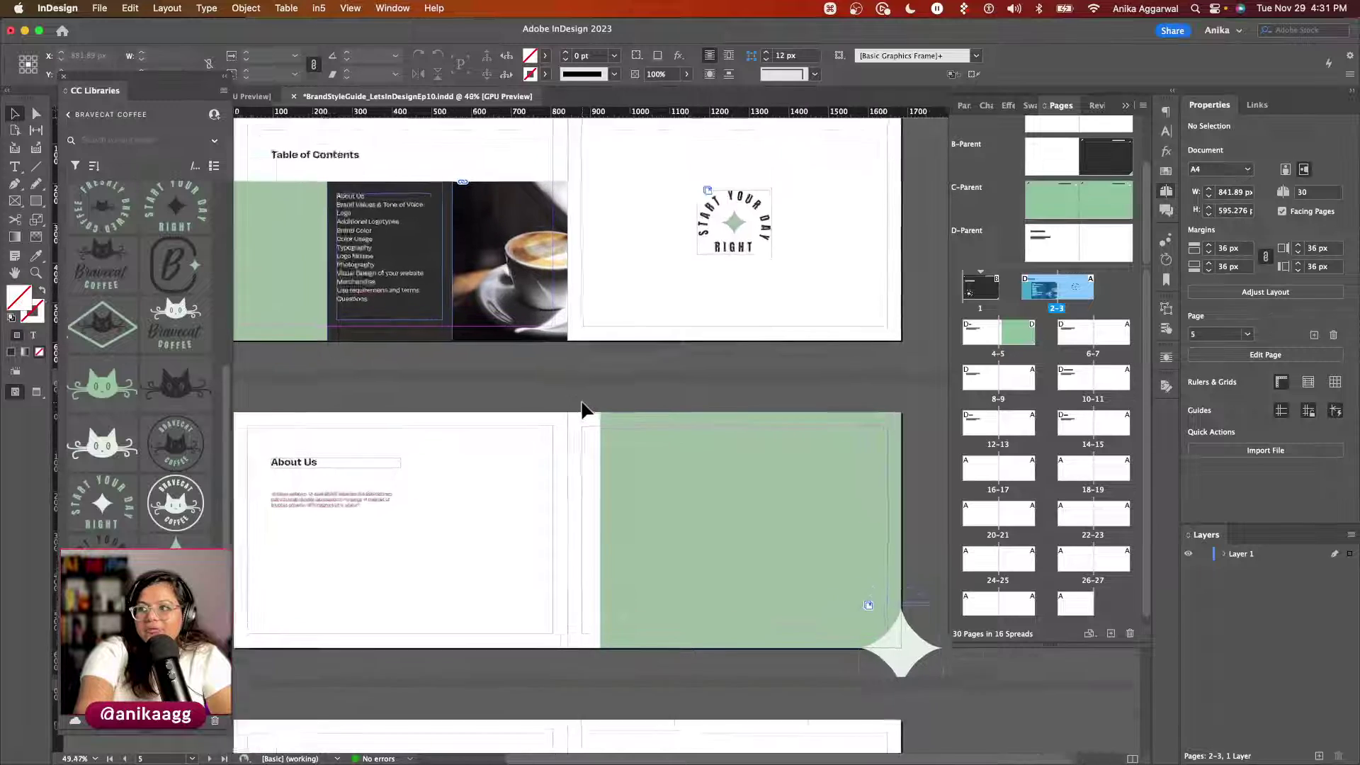
scroll(582, 409, "down", 5)
scroll(582, 409, "up", 1)
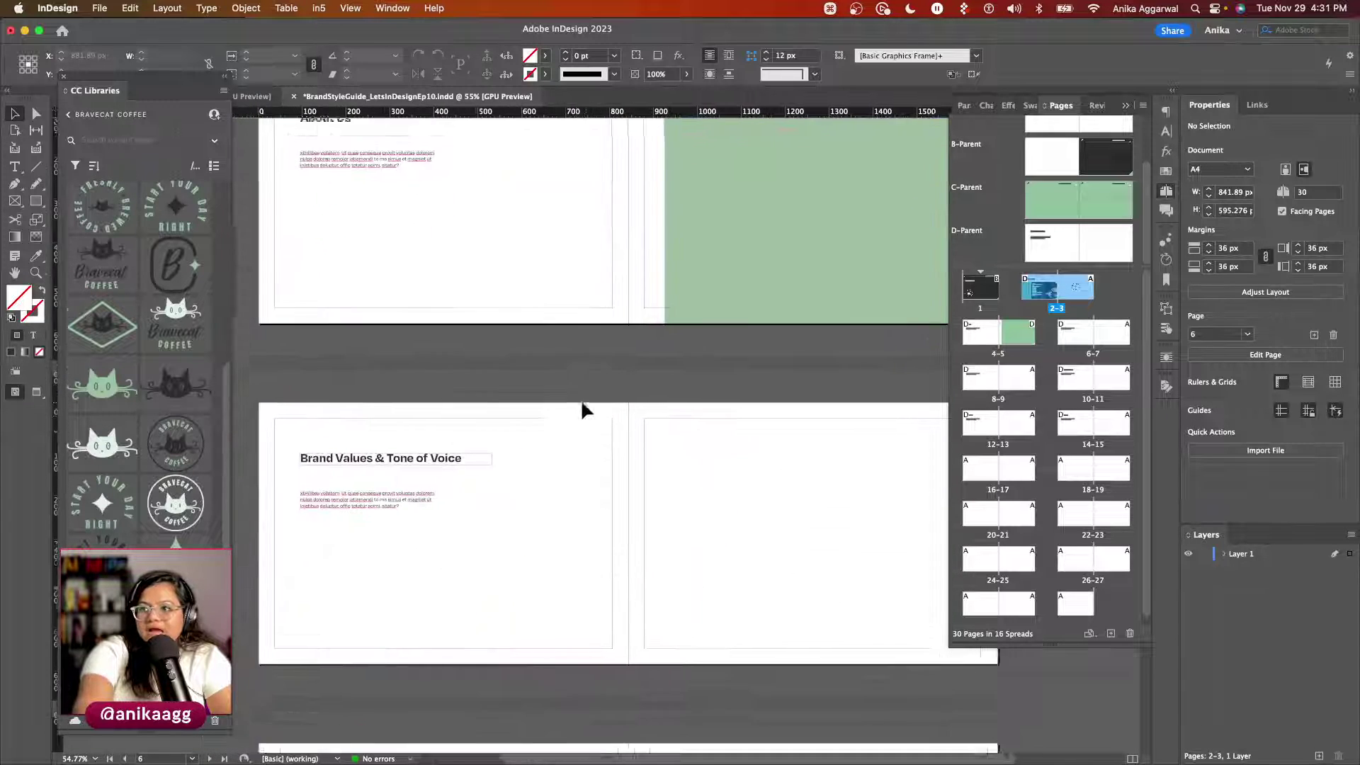
scroll(582, 410, "down", 7)
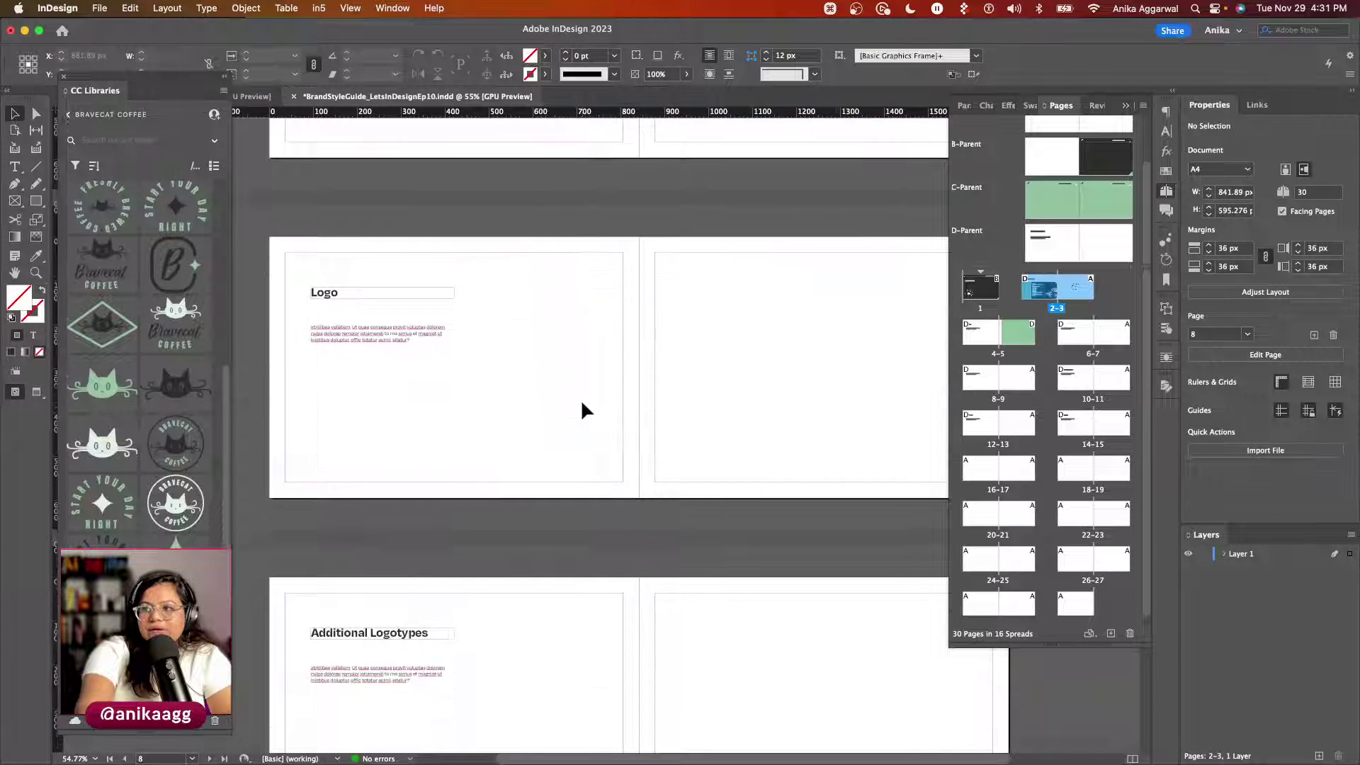
scroll(582, 404, "down", 8)
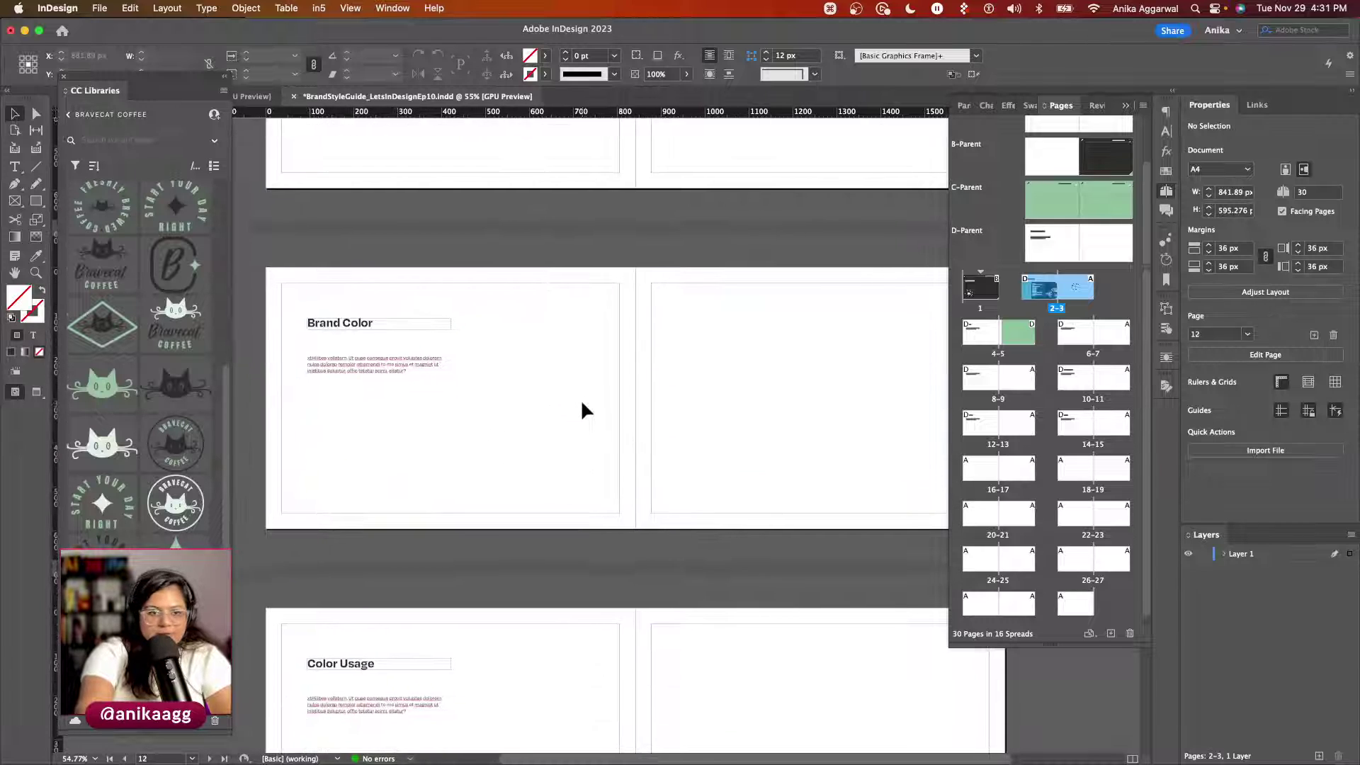
scroll(583, 410, "down", 1)
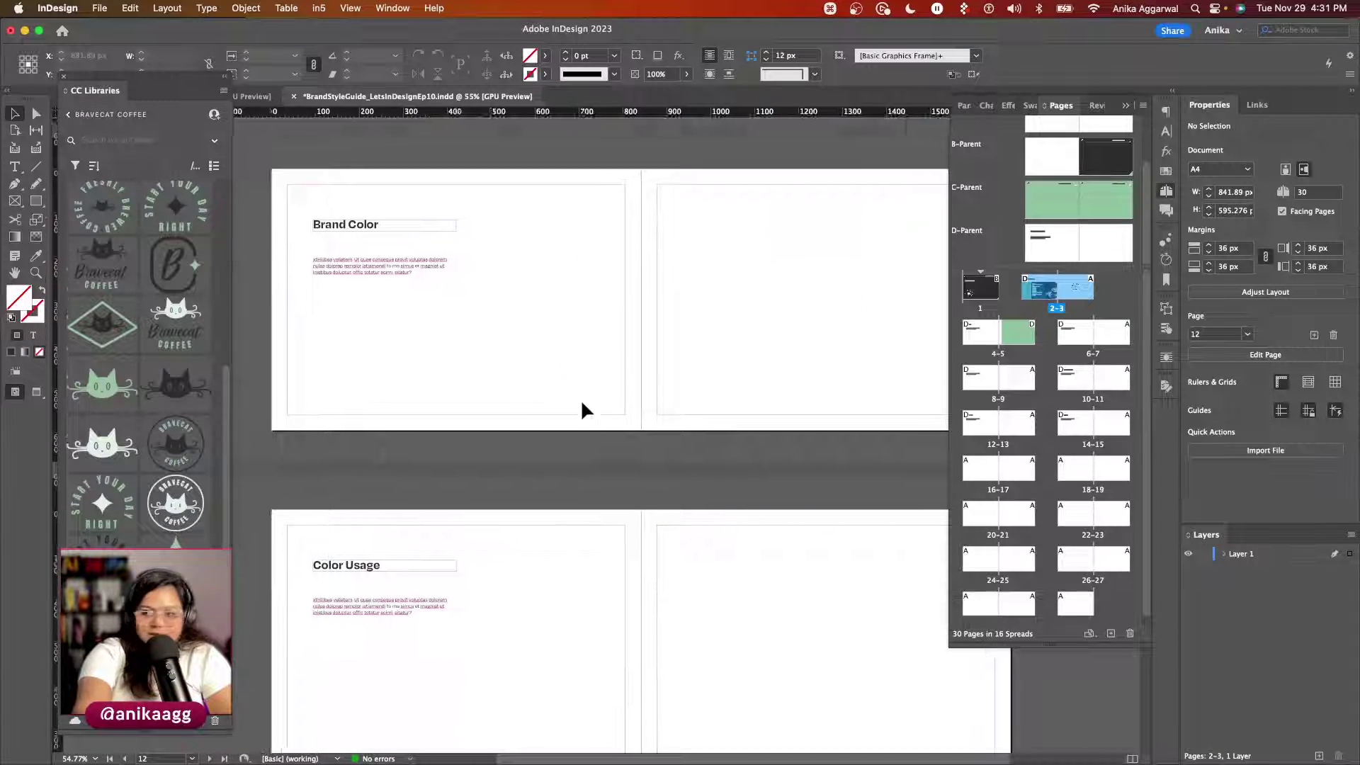
Step: Duplicate the contents list text frame from page 2's dark panel onto the pasteboard beside the Table of Contents spread
scroll(582, 410, "up", 10)
scroll(583, 410, "up", 6)
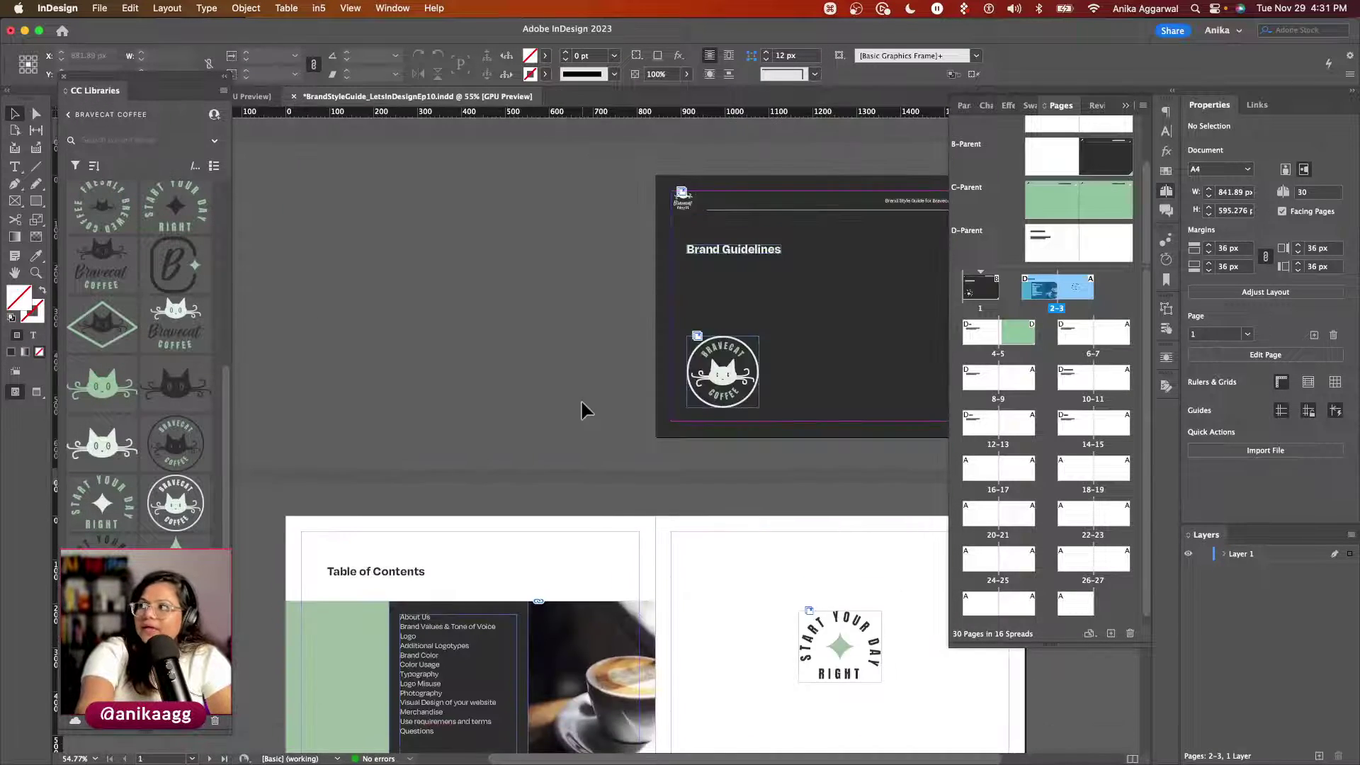
scroll(515, 447, "up", 5)
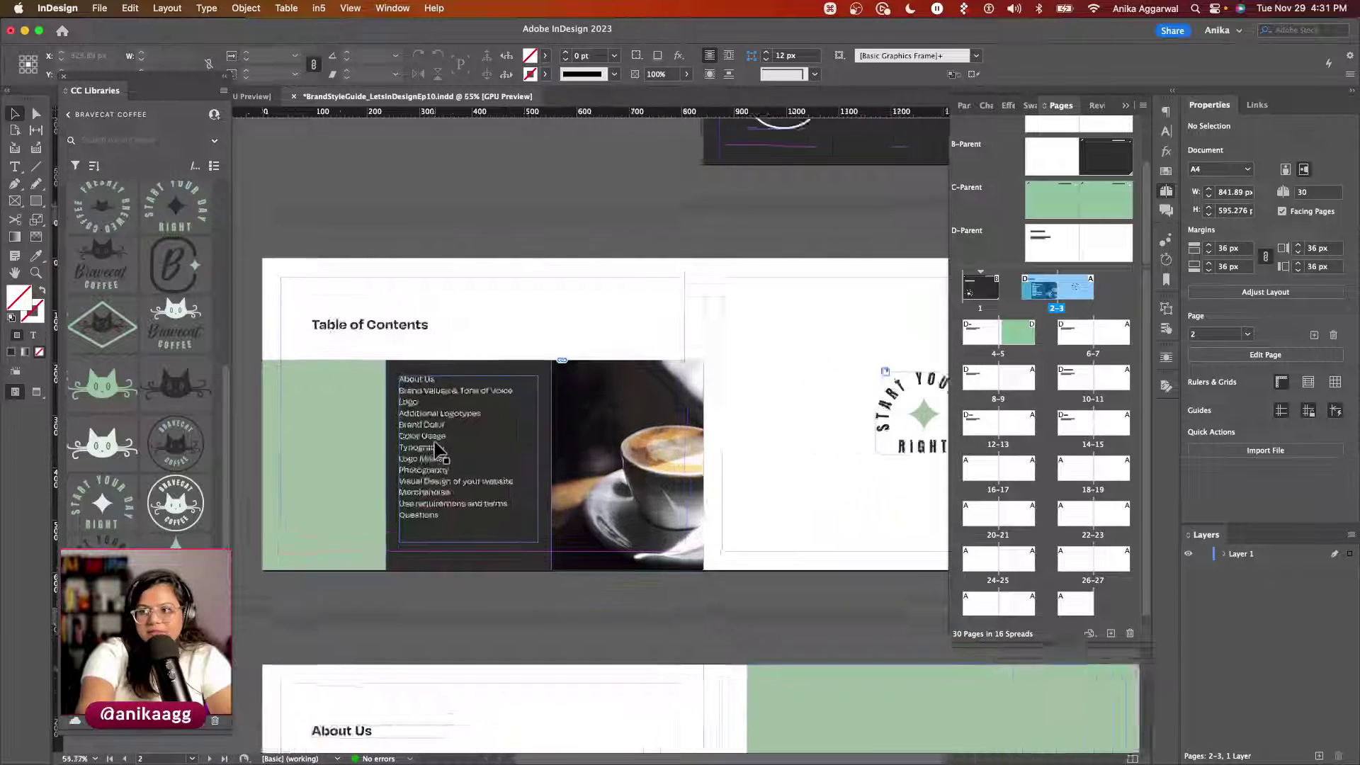
scroll(435, 448, "left", 5)
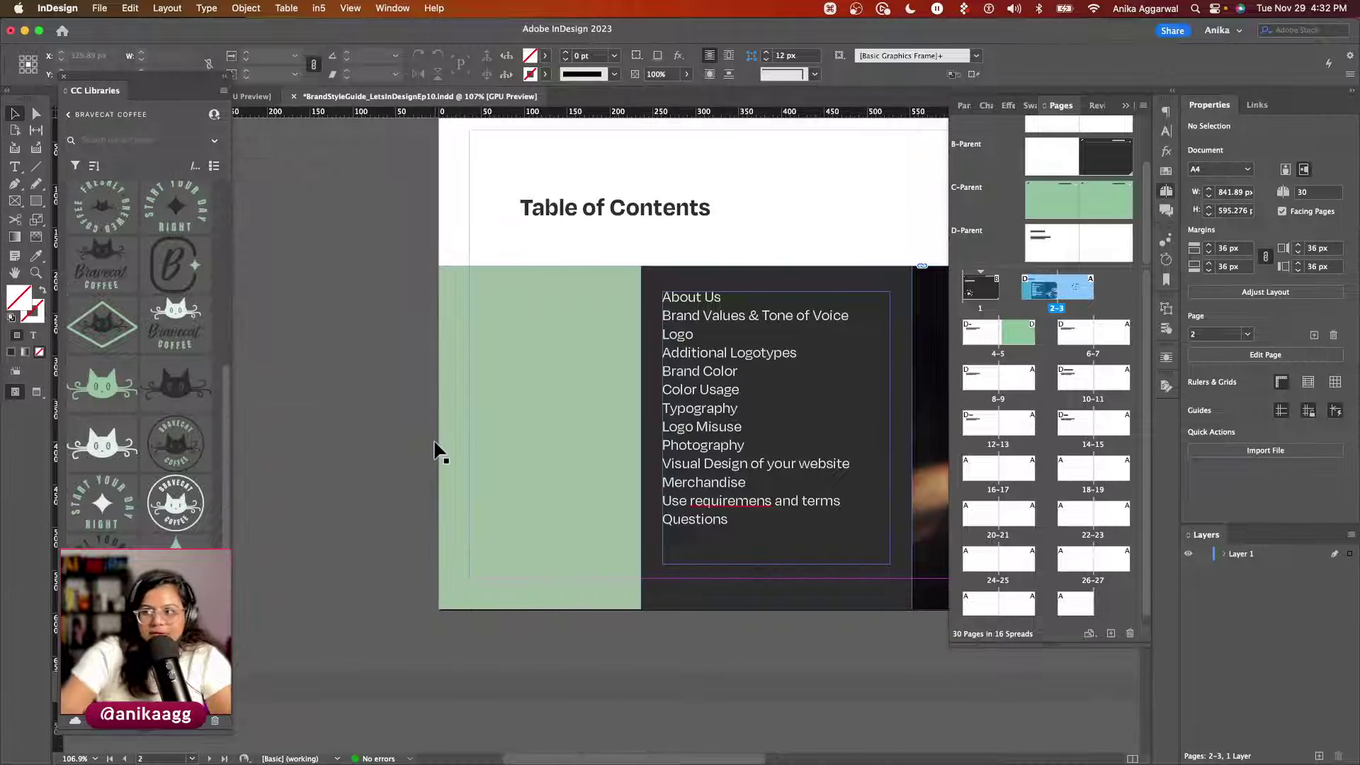
left_click(744, 438)
left_click_drag(745, 437, 277, 433)
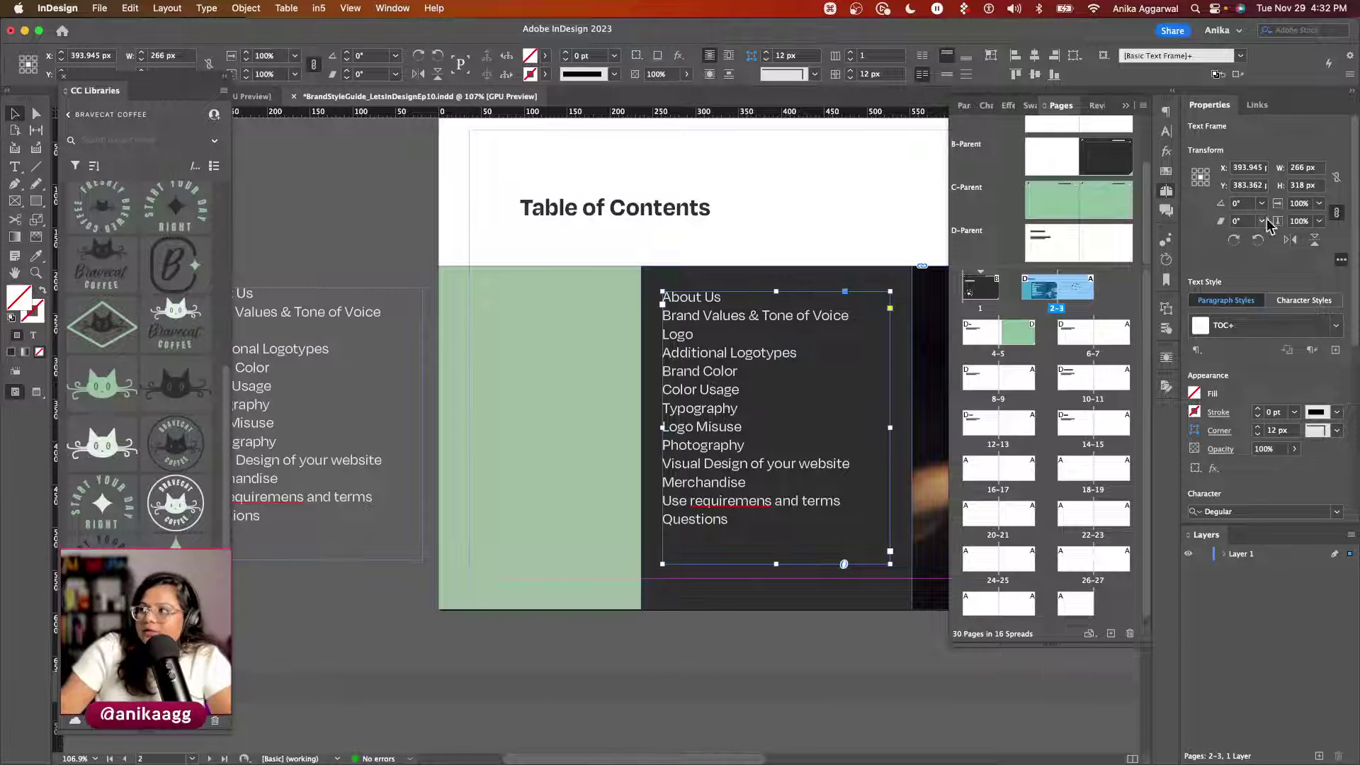
Step: Create a paragraph style named "TableOfContents" from the contents list on page 2 and apply it to the list
left_click(1336, 350)
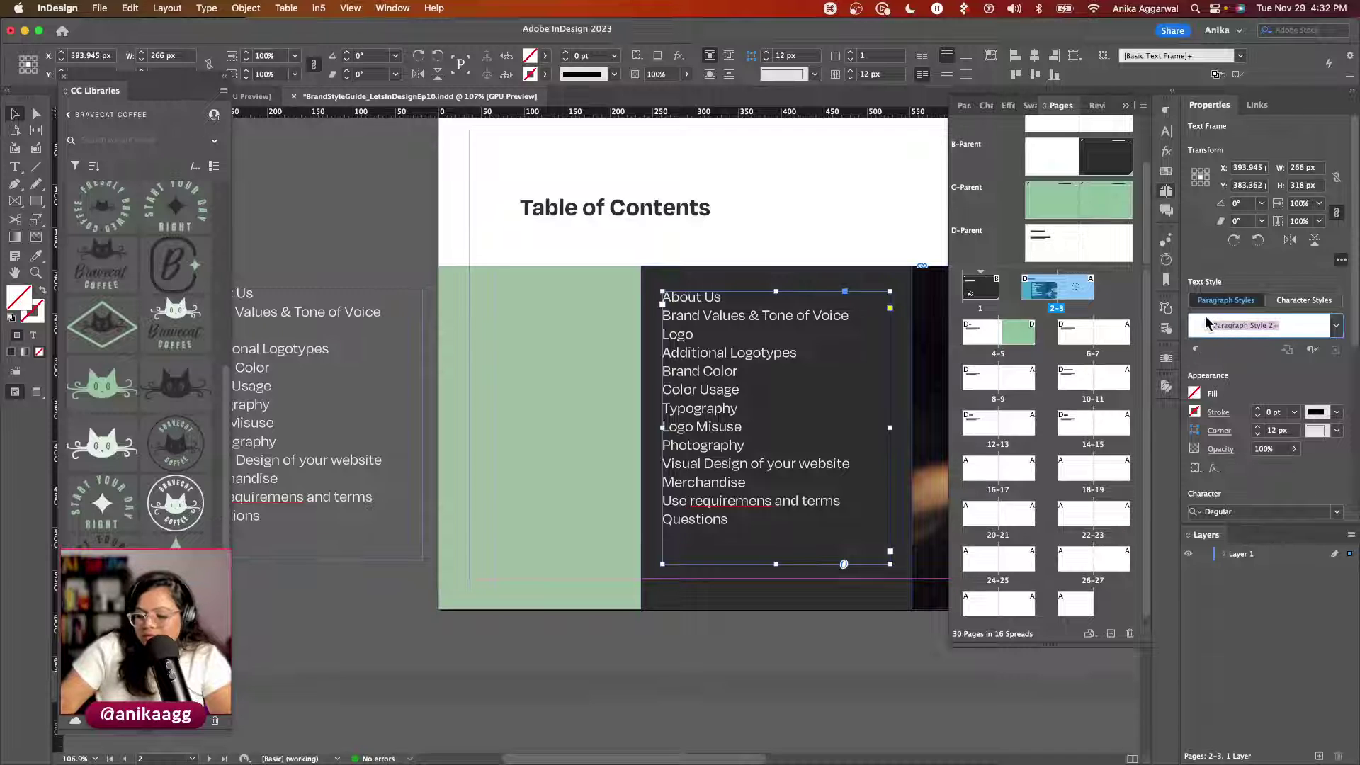
type("TableO")
type("fContent")
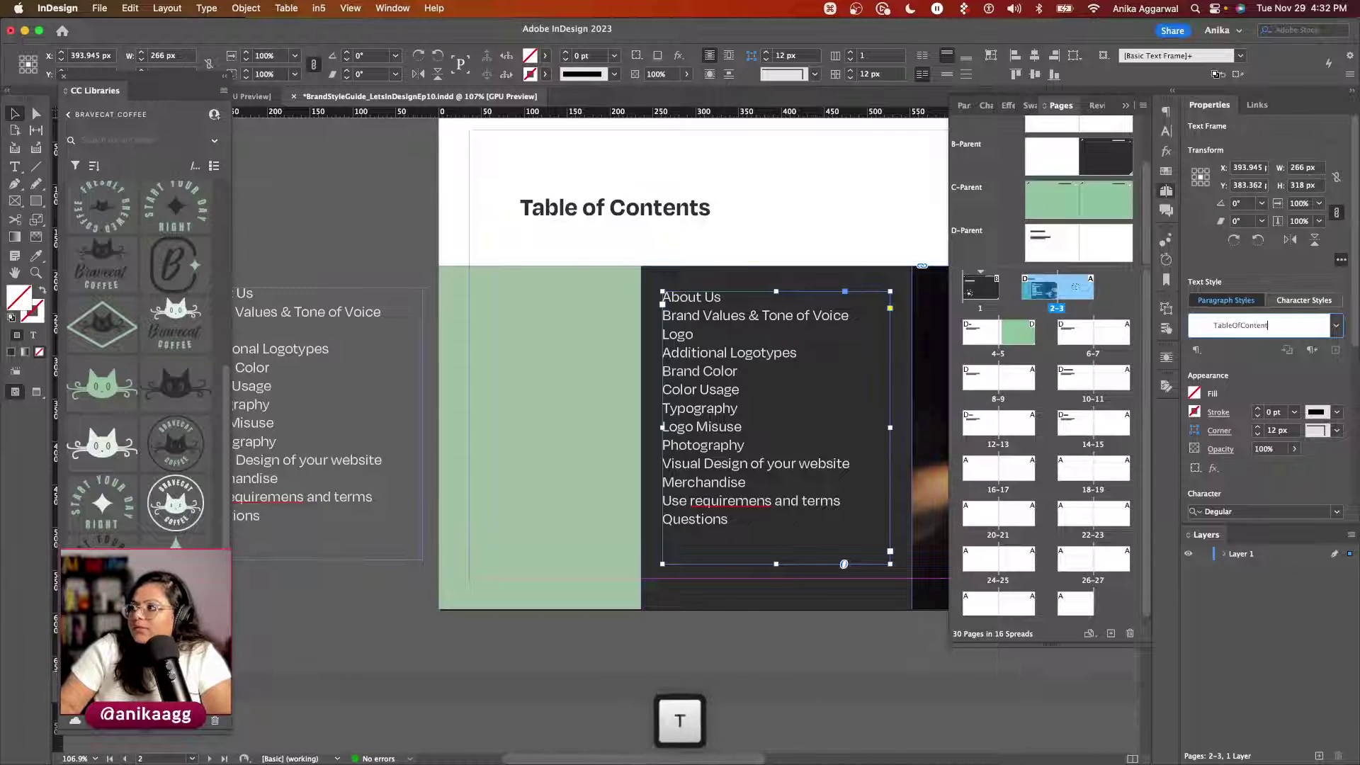
key("Return")
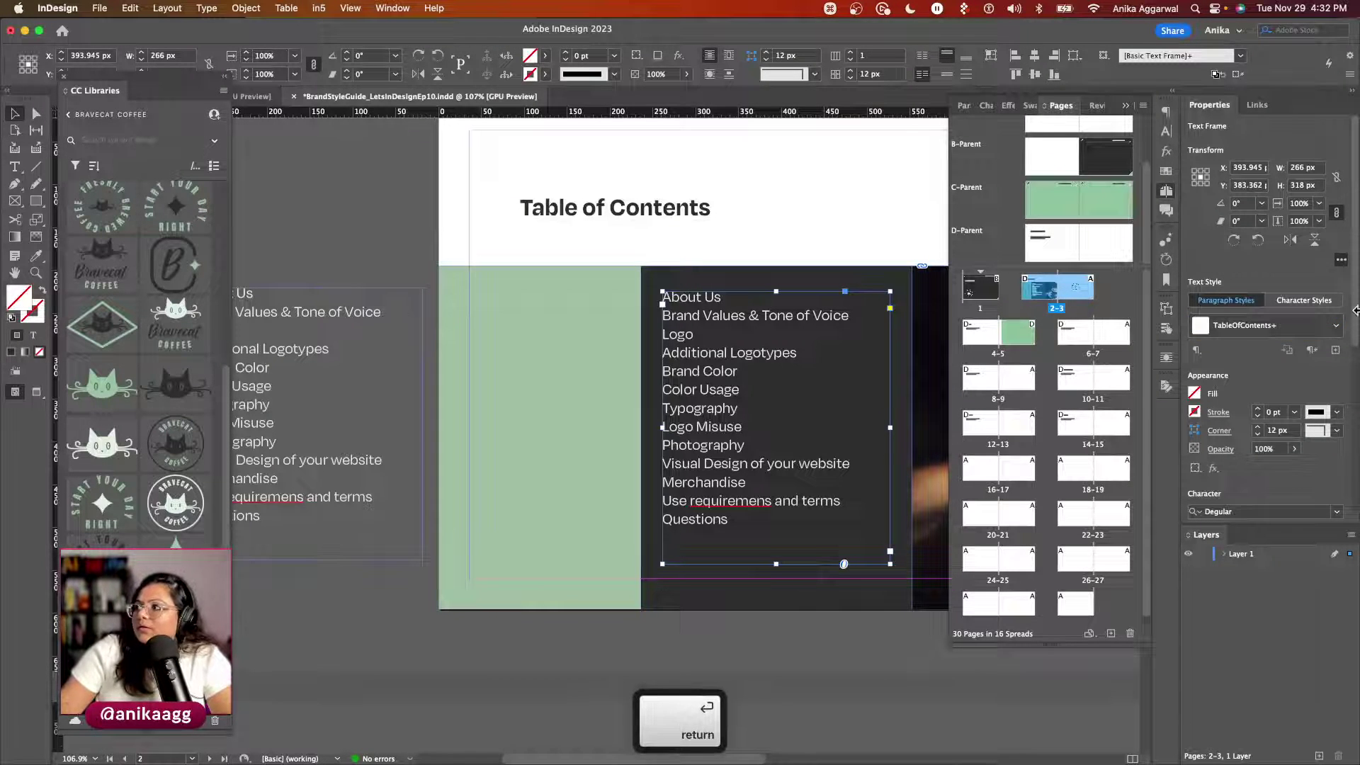
left_click(1337, 325)
left_click(1299, 466)
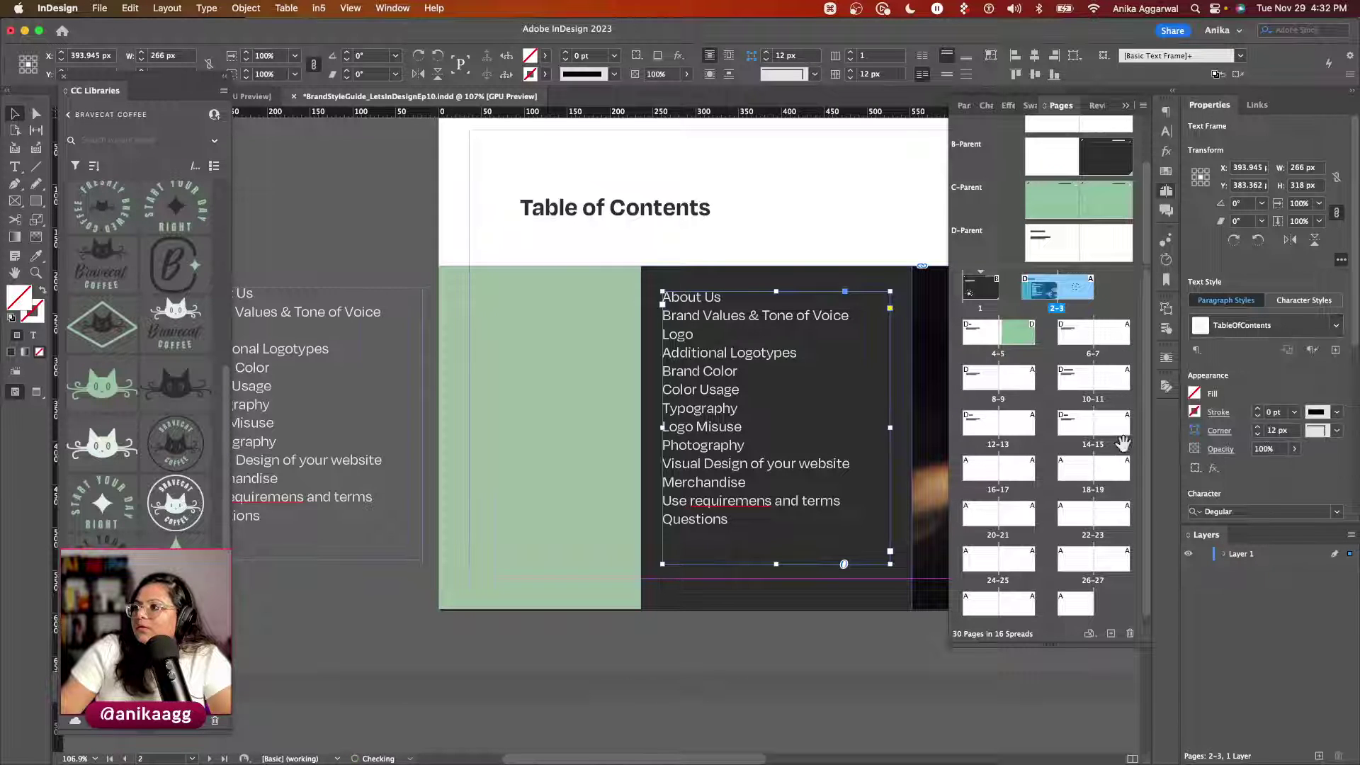
Step: Delete the typed contents list from page 2's dark panel and open the Table of Contents settings with the [Default] TOC style
left_click(422, 279)
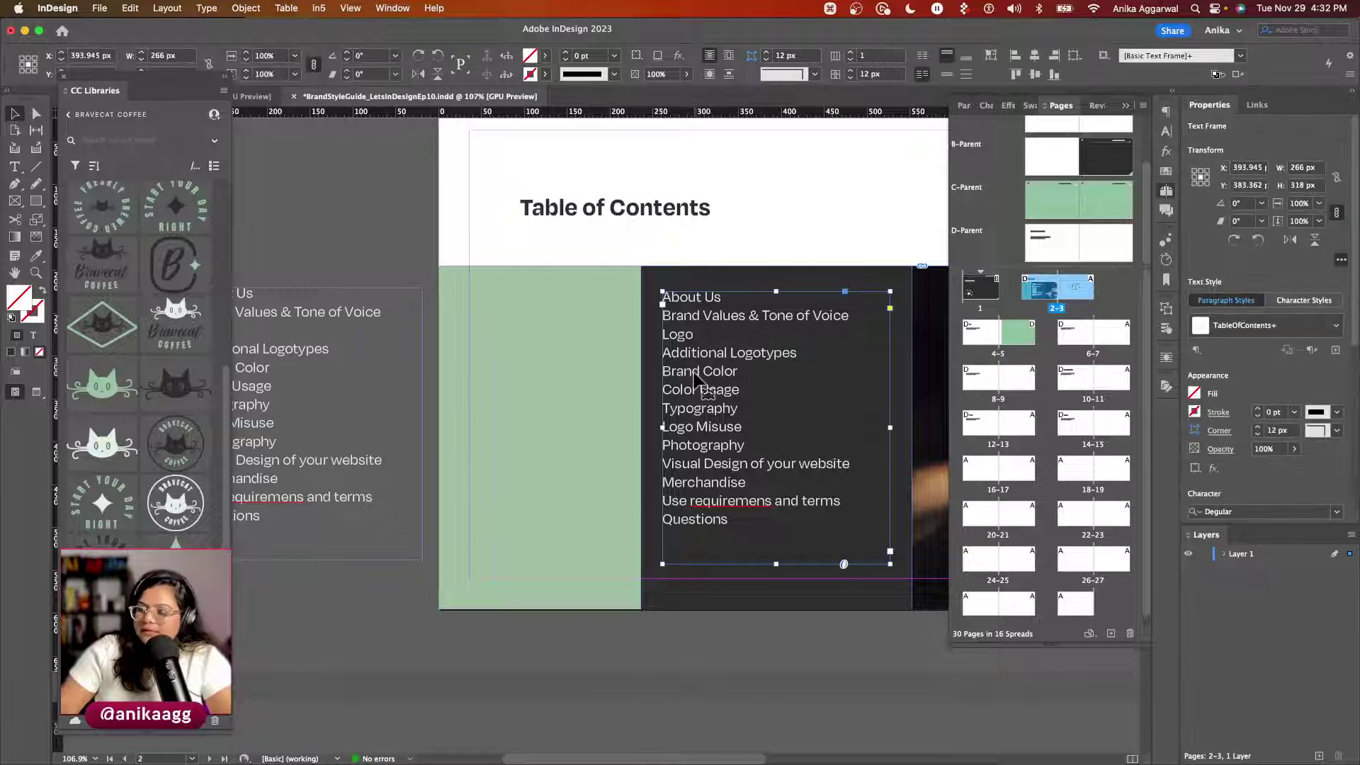
key("BackSpace")
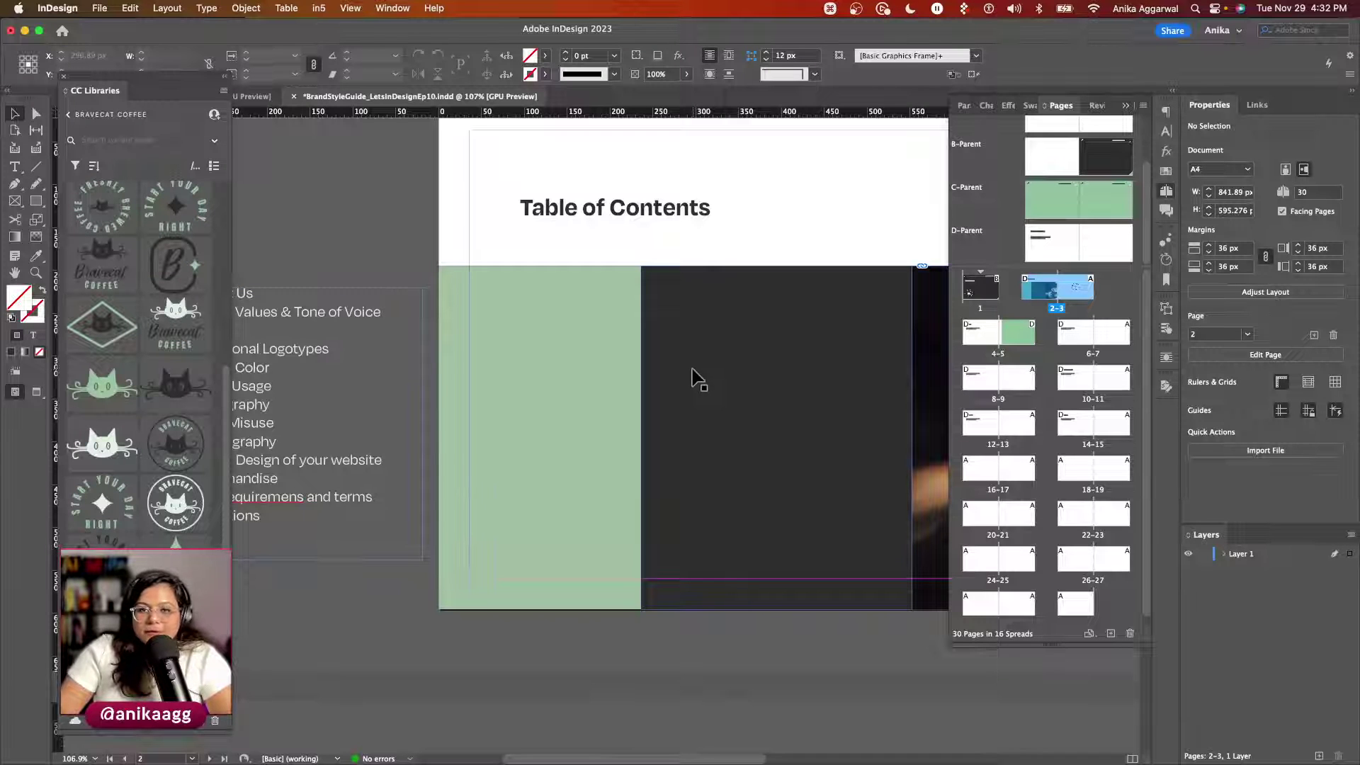
left_click(170, 8)
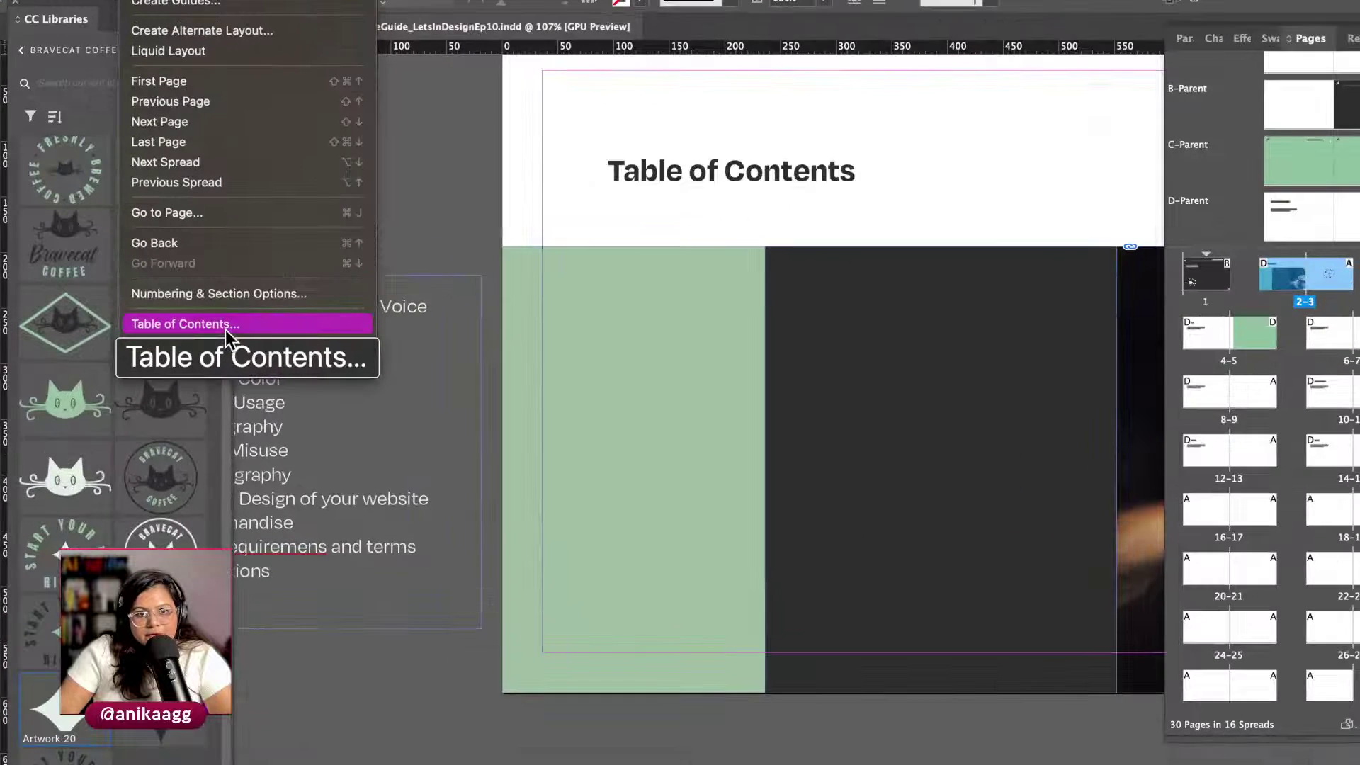
key("super")
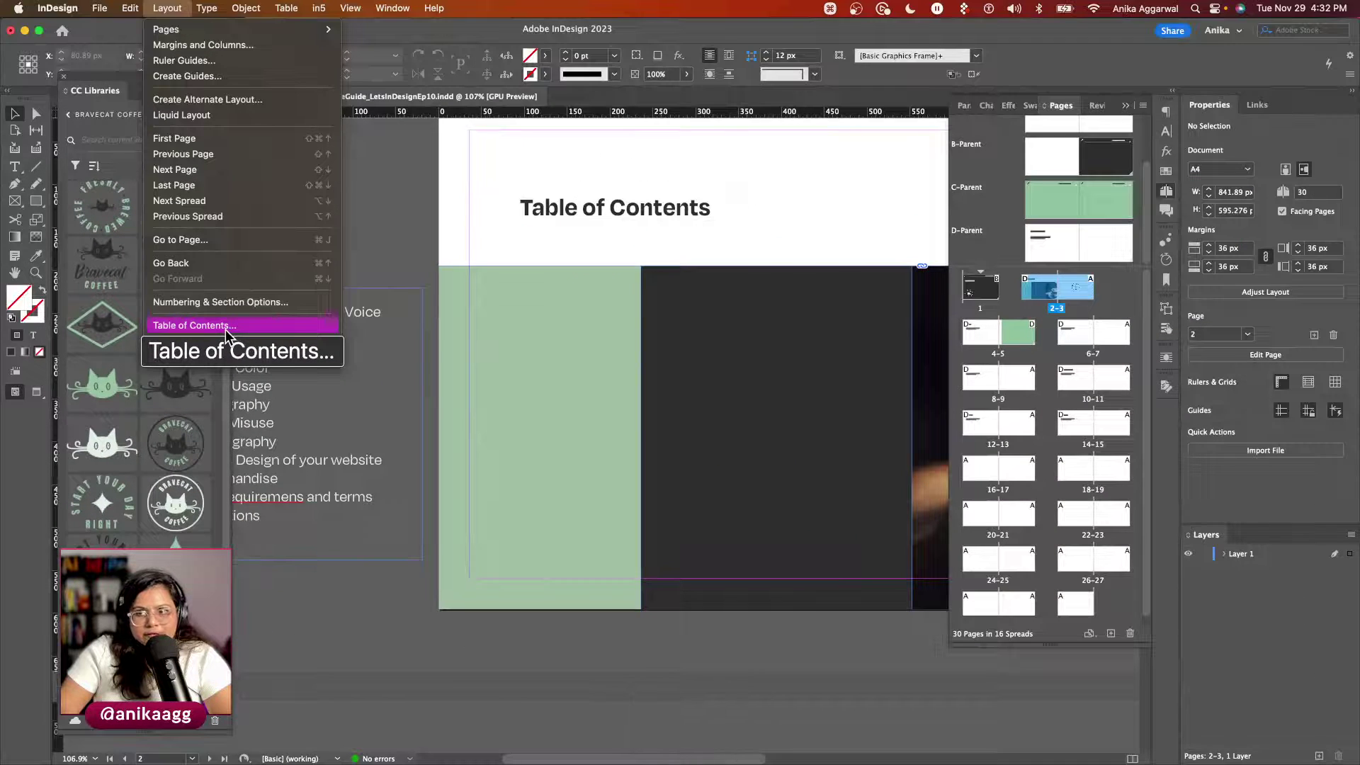
left_click(225, 329)
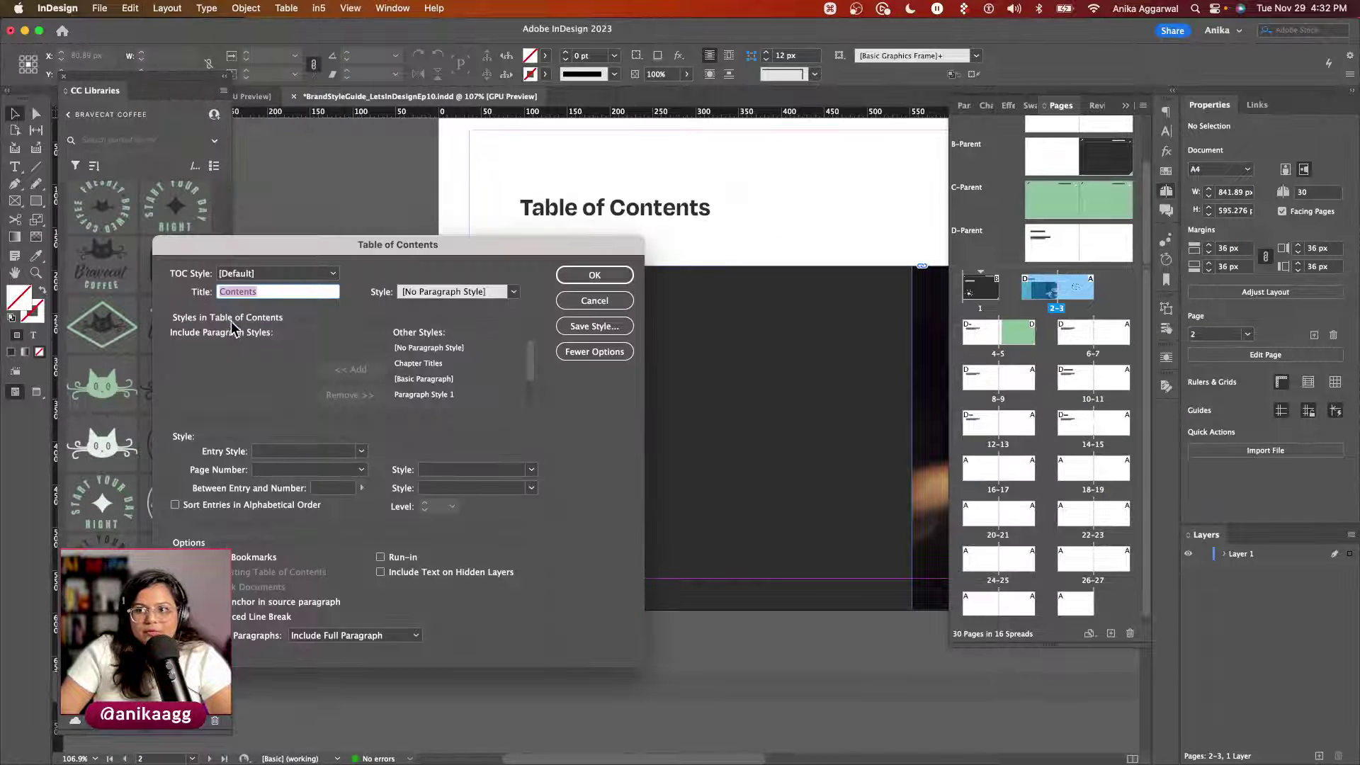
left_click_drag(377, 247, 523, 215)
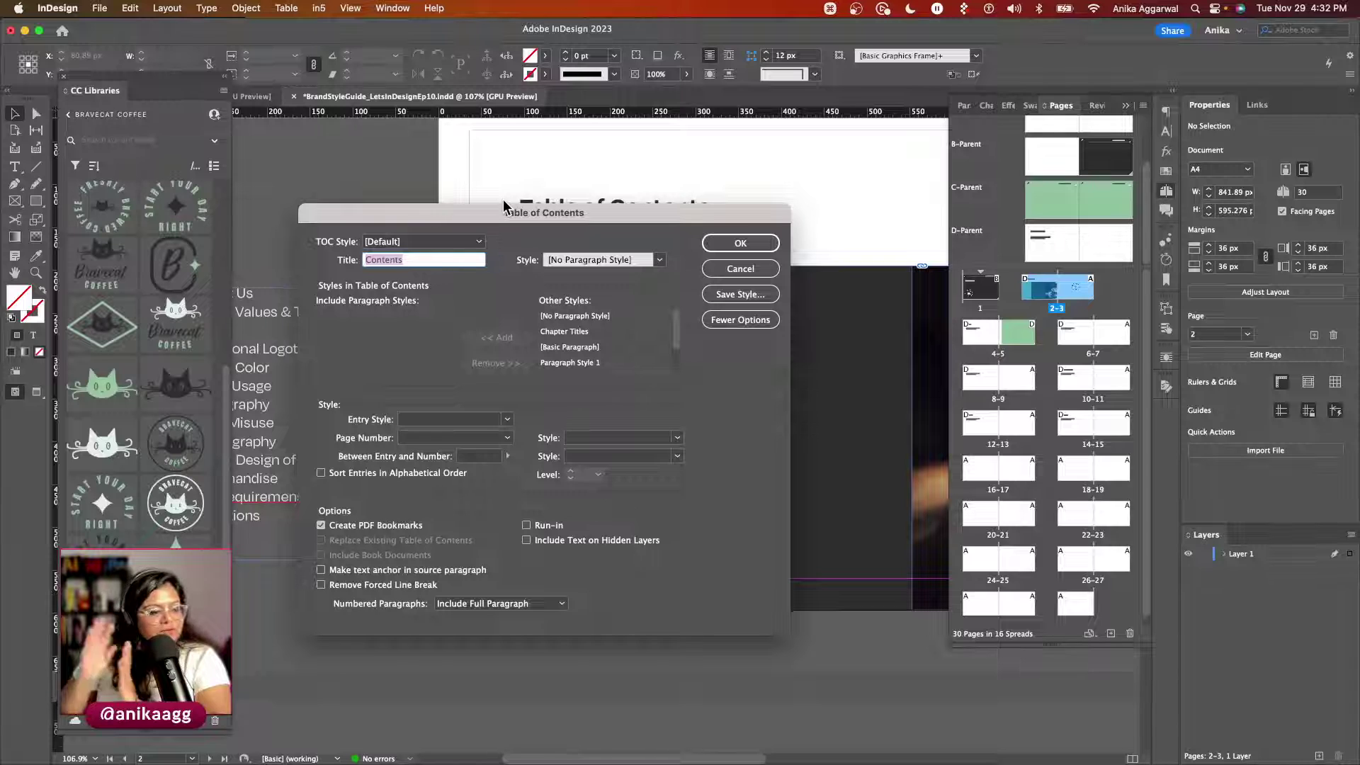
left_click(471, 243)
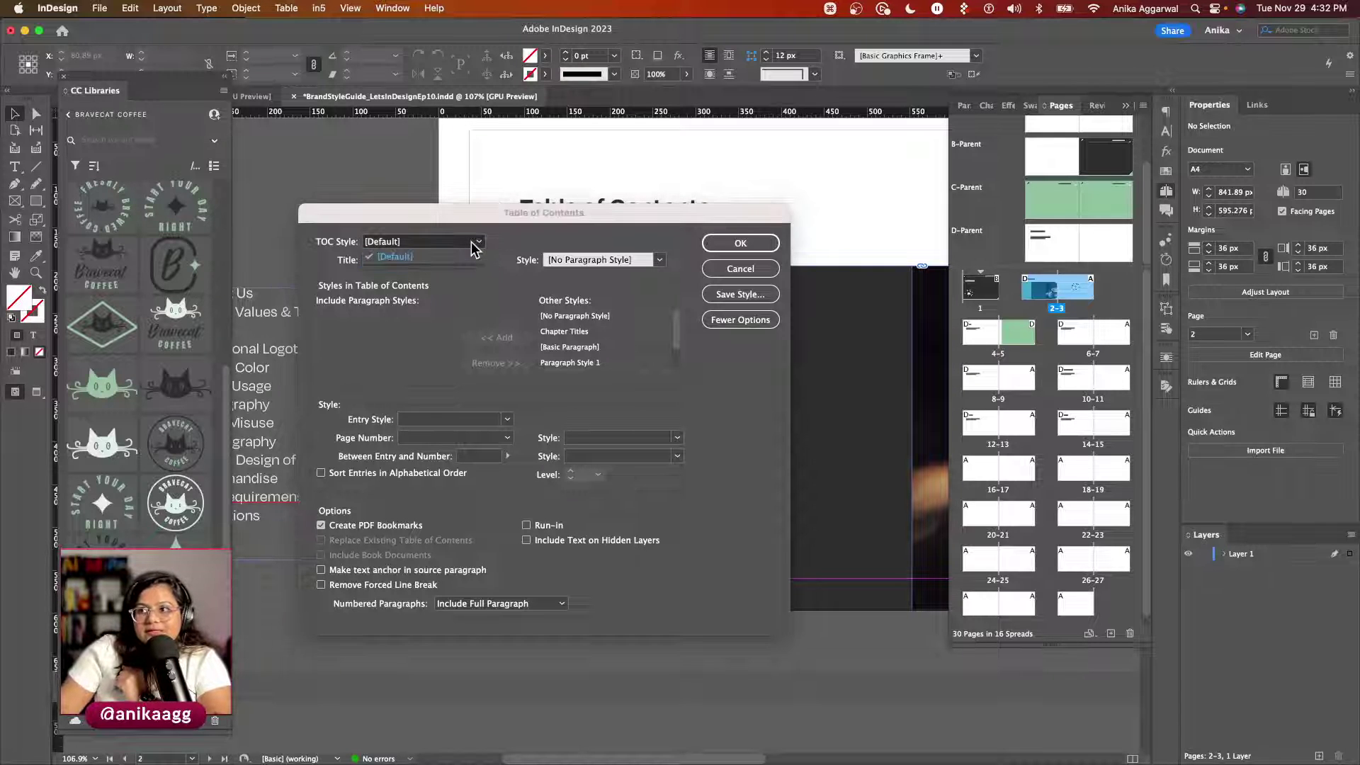
left_click(466, 254)
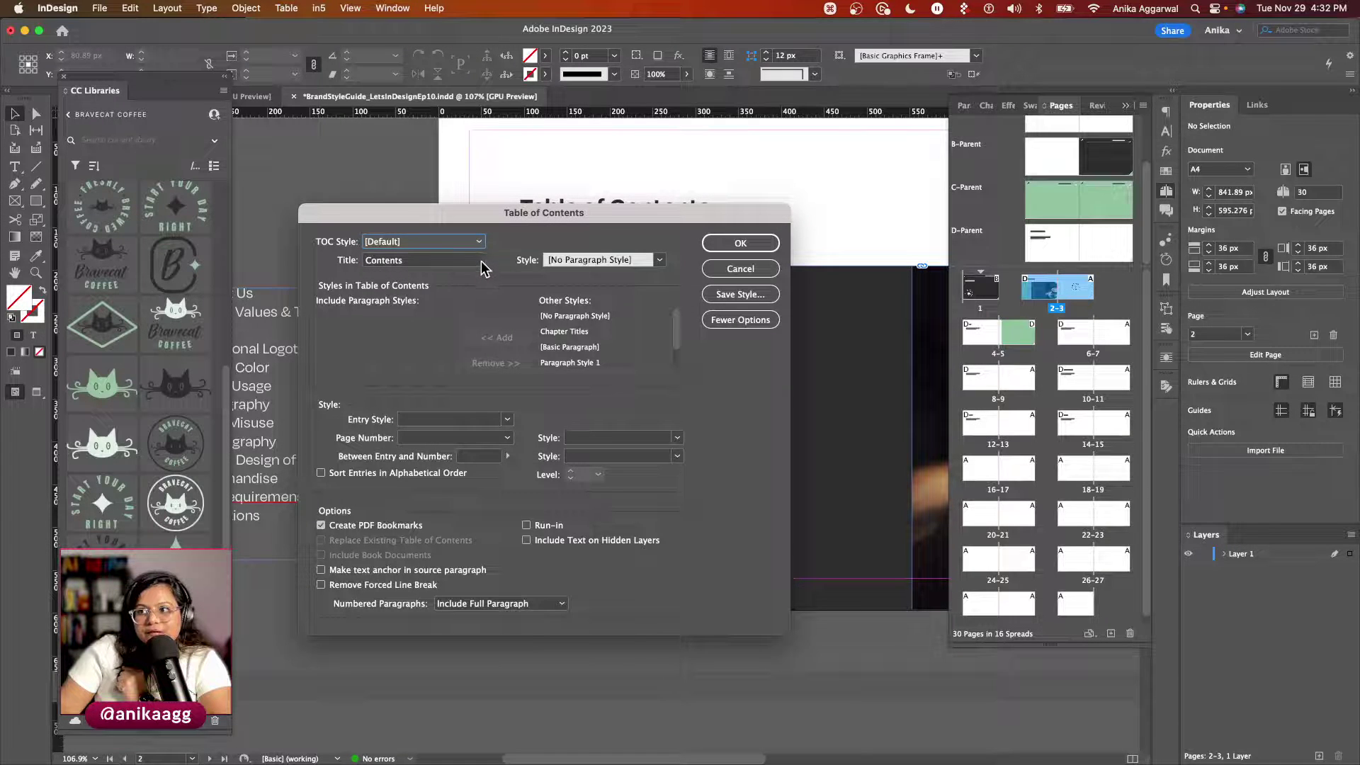
Step: Clear the generated table of contents' title and set its title style to TableOfContents
left_click(481, 260)
left_click_drag(480, 260, 370, 262)
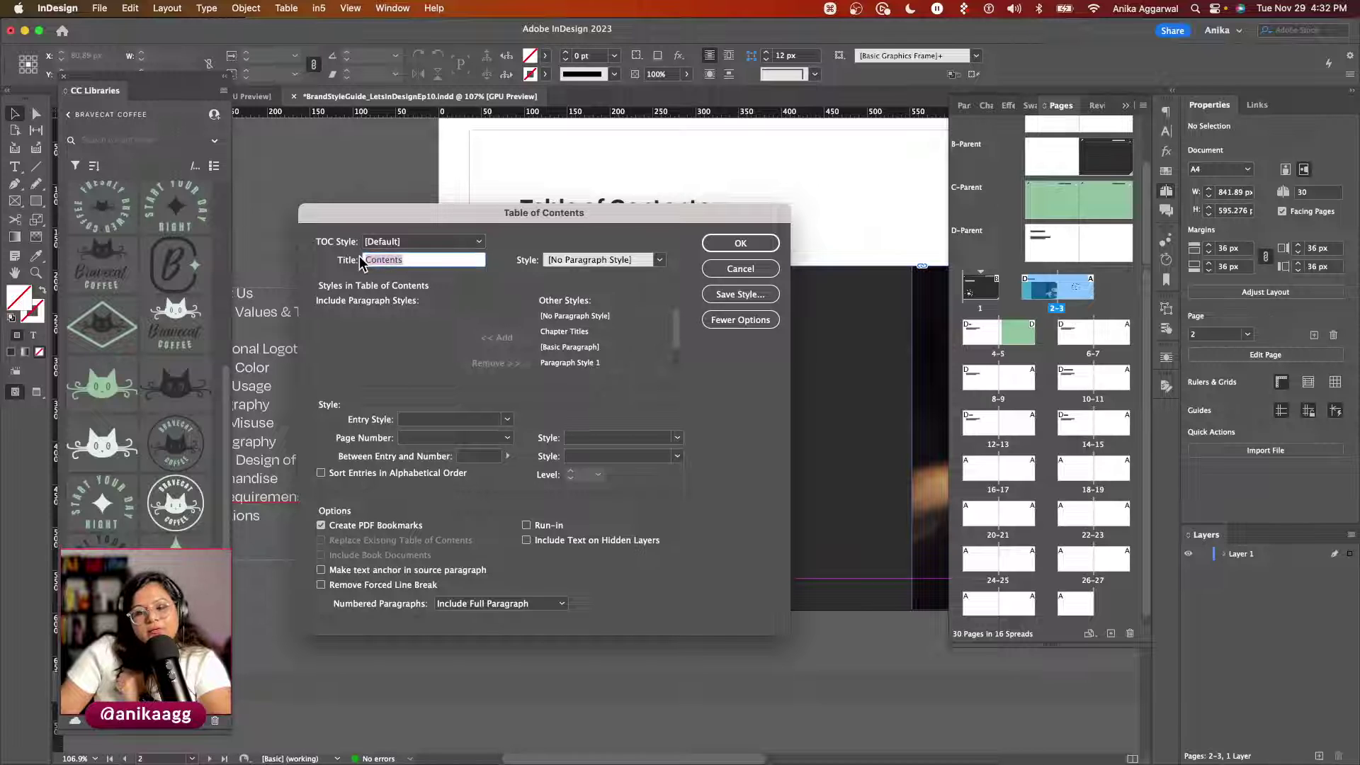
left_click_drag(400, 216, 440, 287)
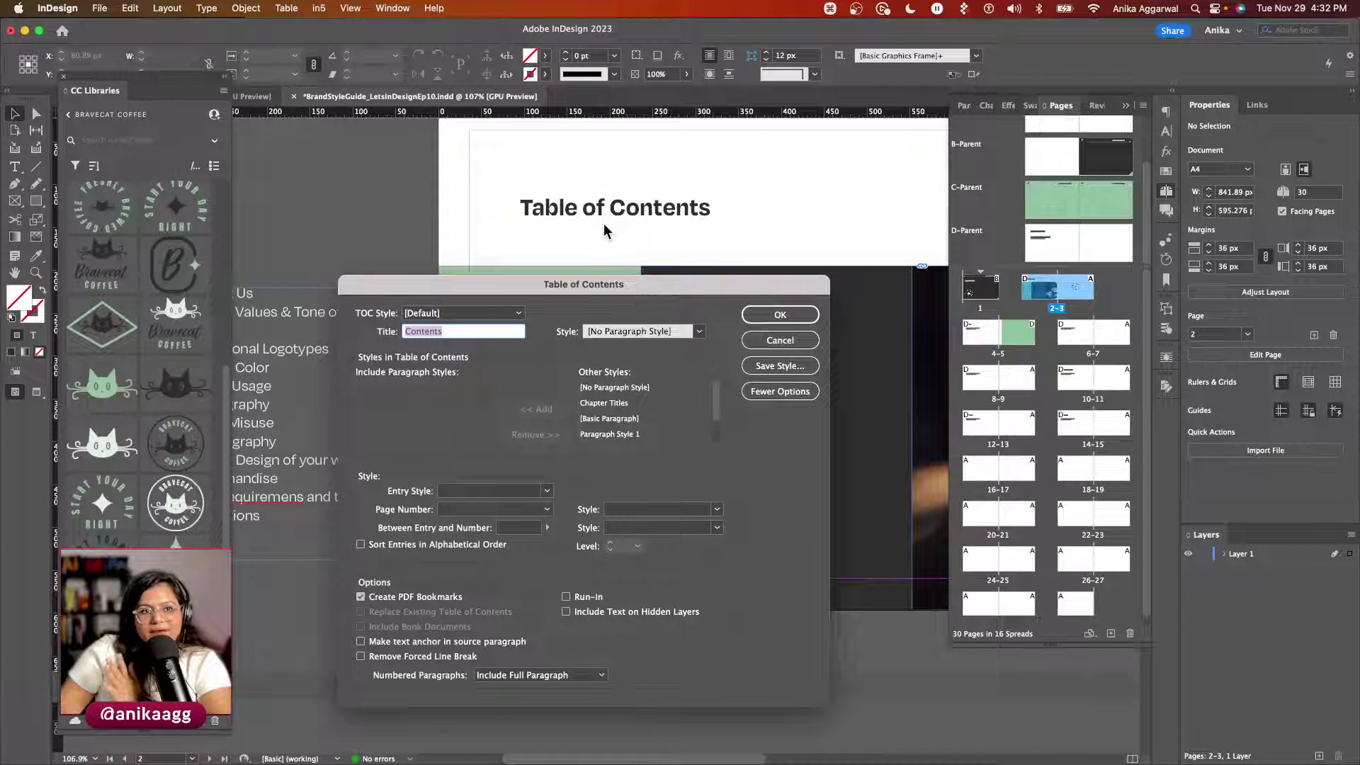
key("BackSpace")
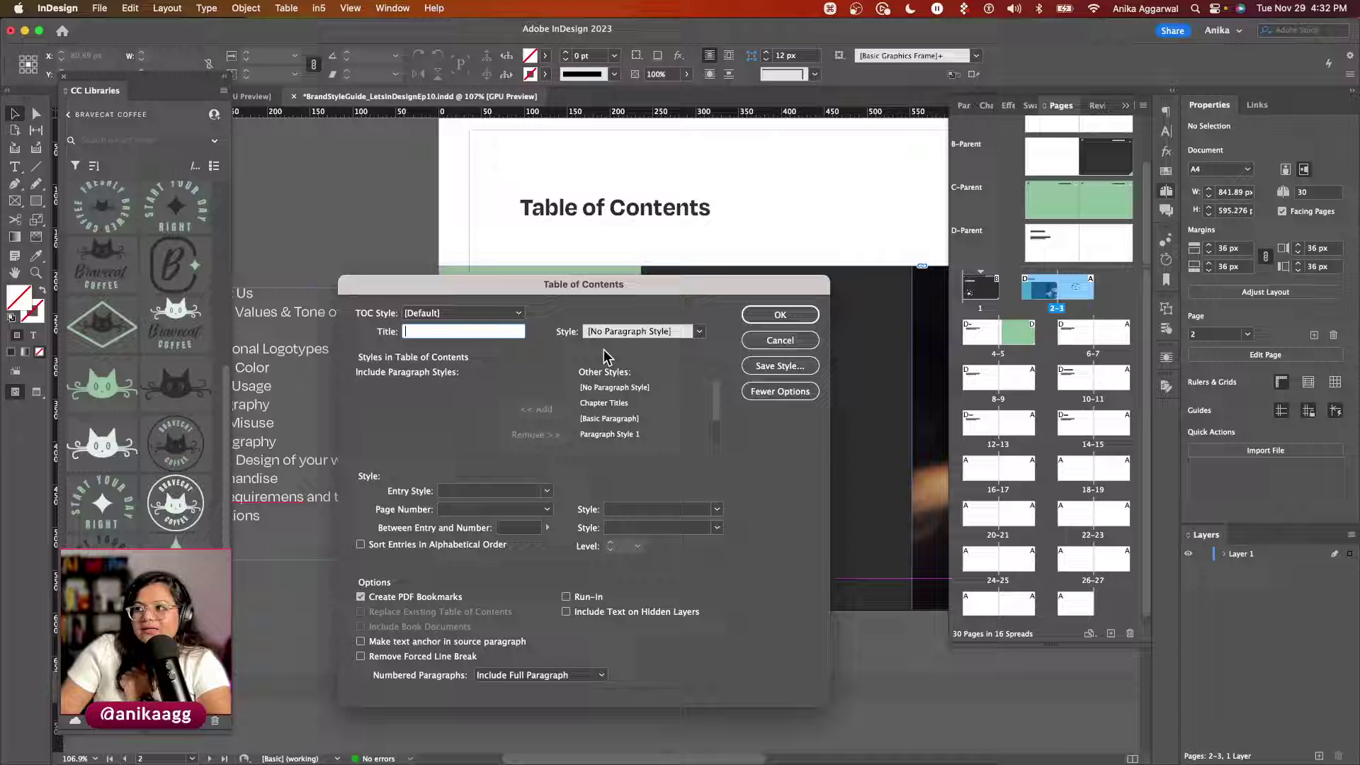
left_click(697, 332)
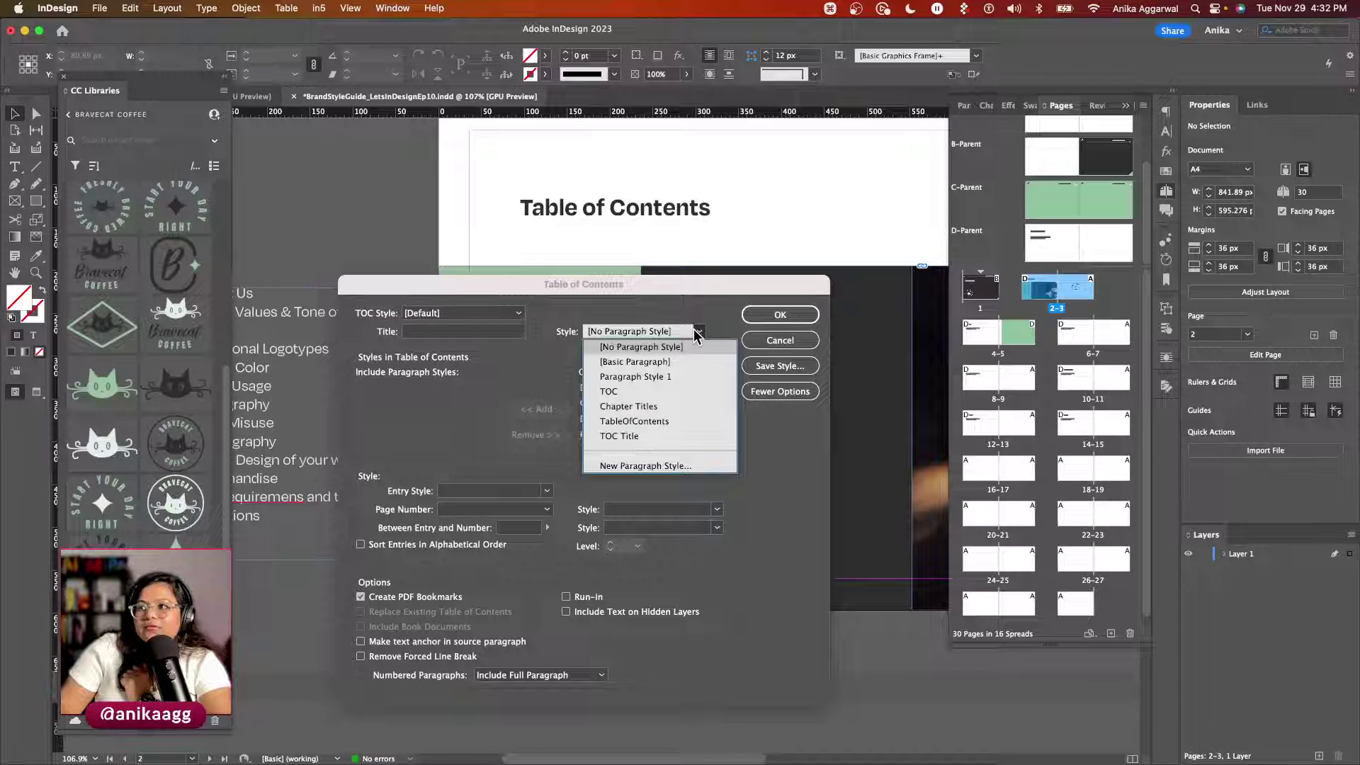
left_click(678, 421)
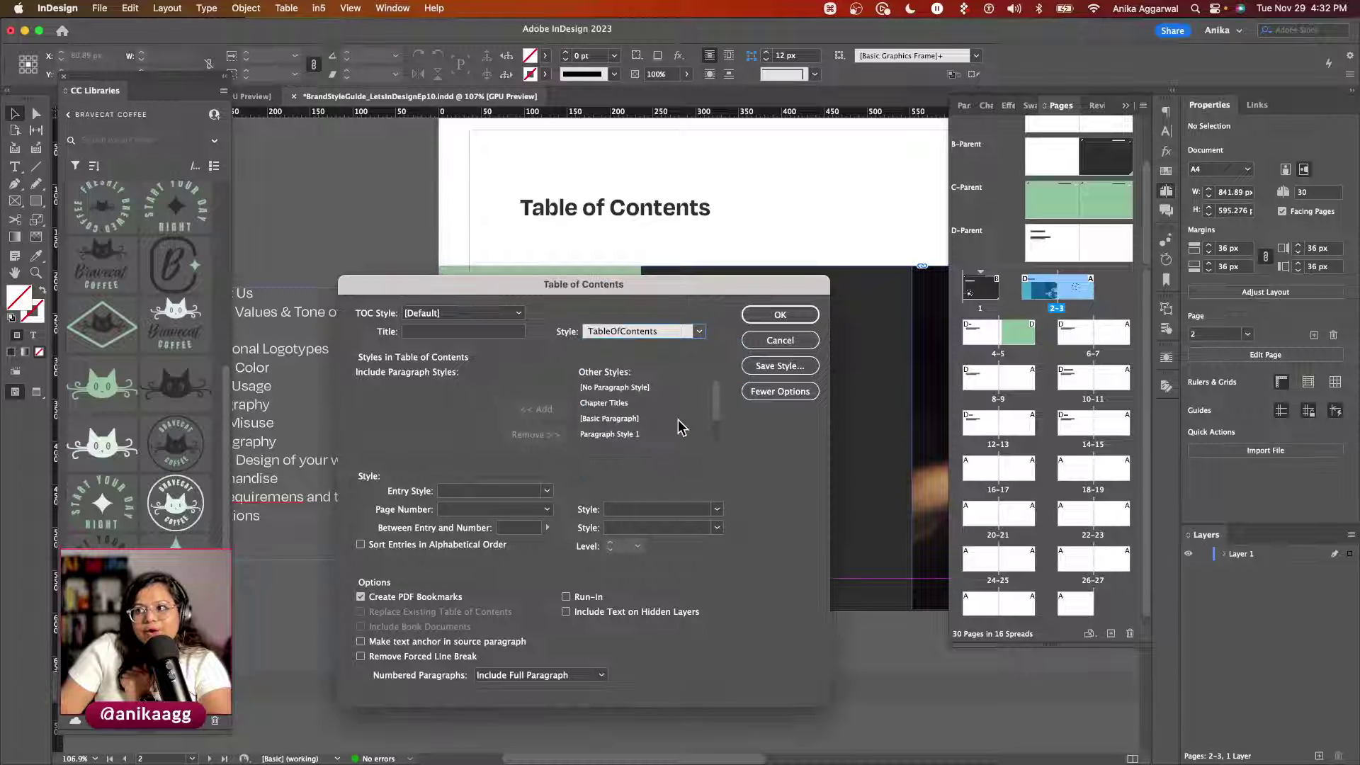
Step: Include the Chapter Titles paragraph style as the source of the table of contents entries
left_click(401, 394)
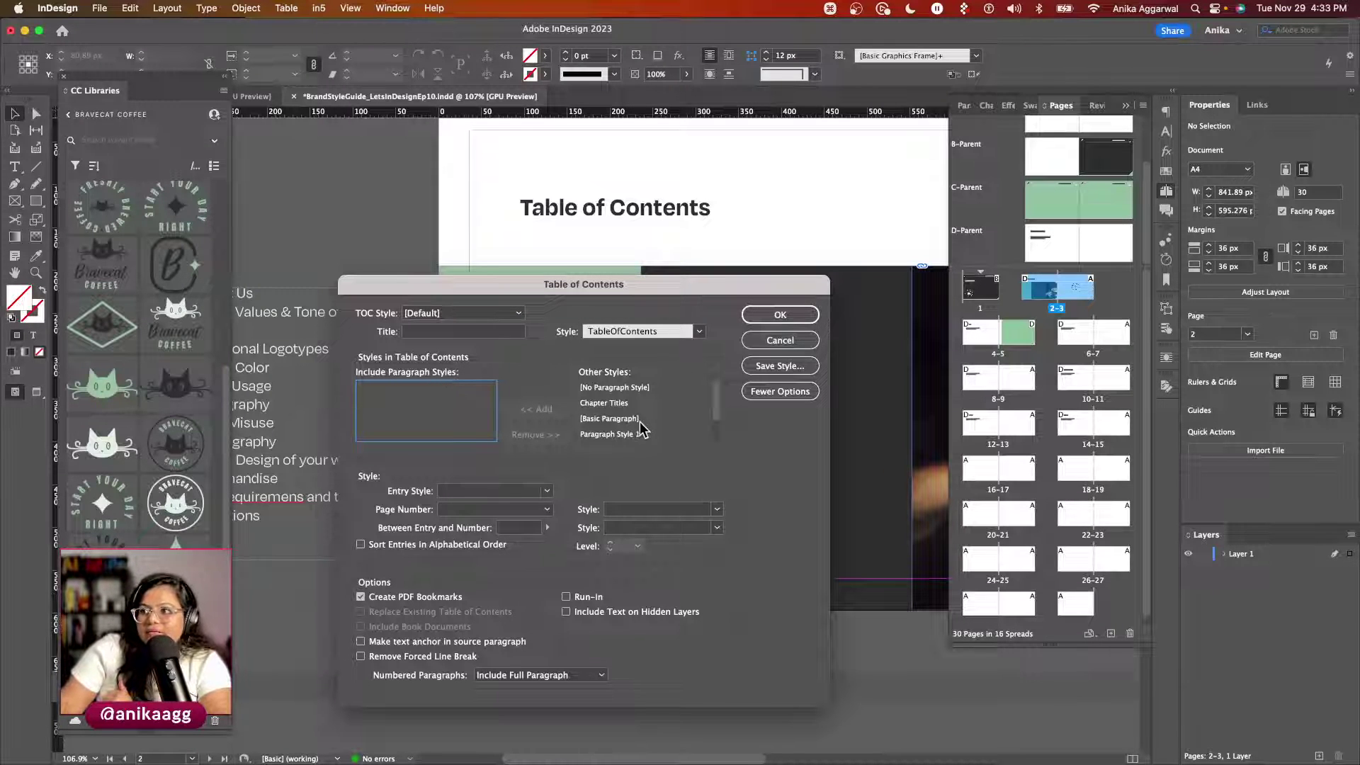
scroll(641, 428, "down", 2)
scroll(627, 425, "up", 1)
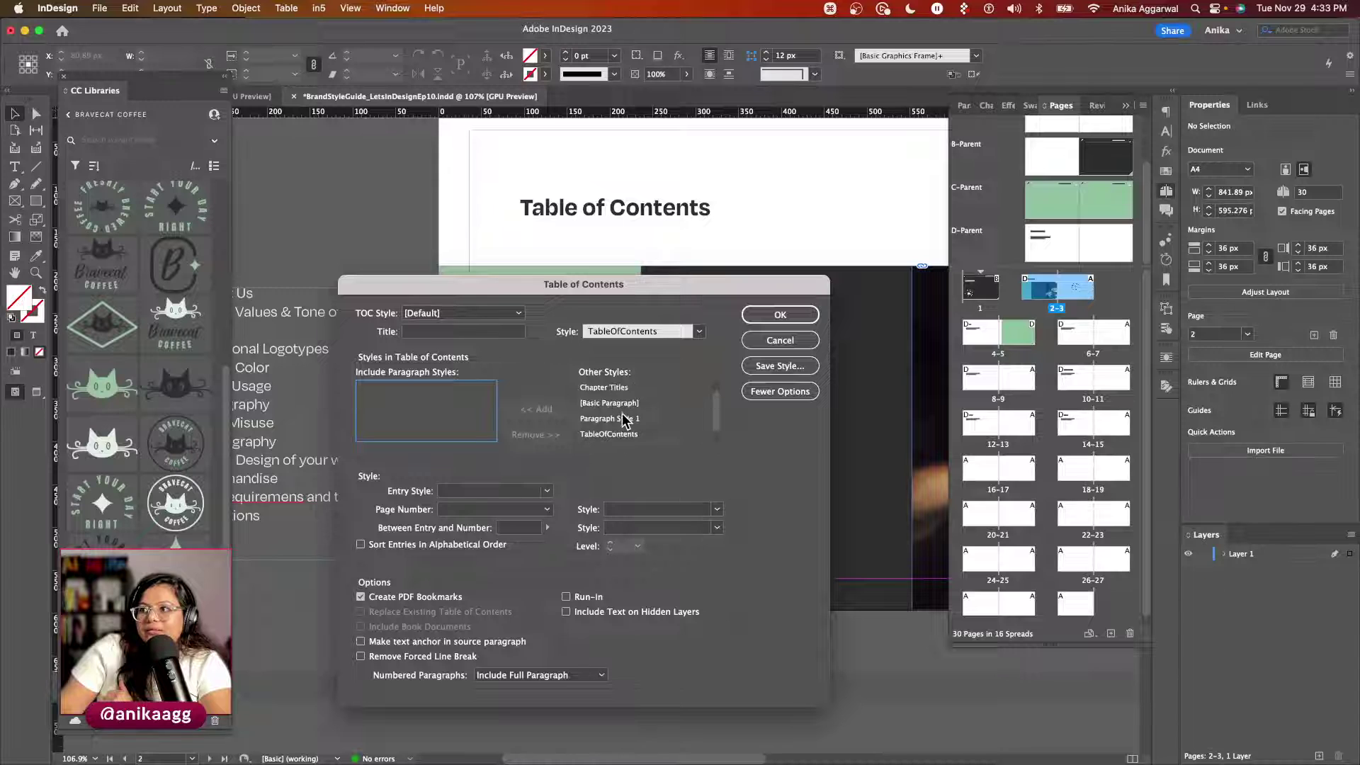
left_click(618, 388)
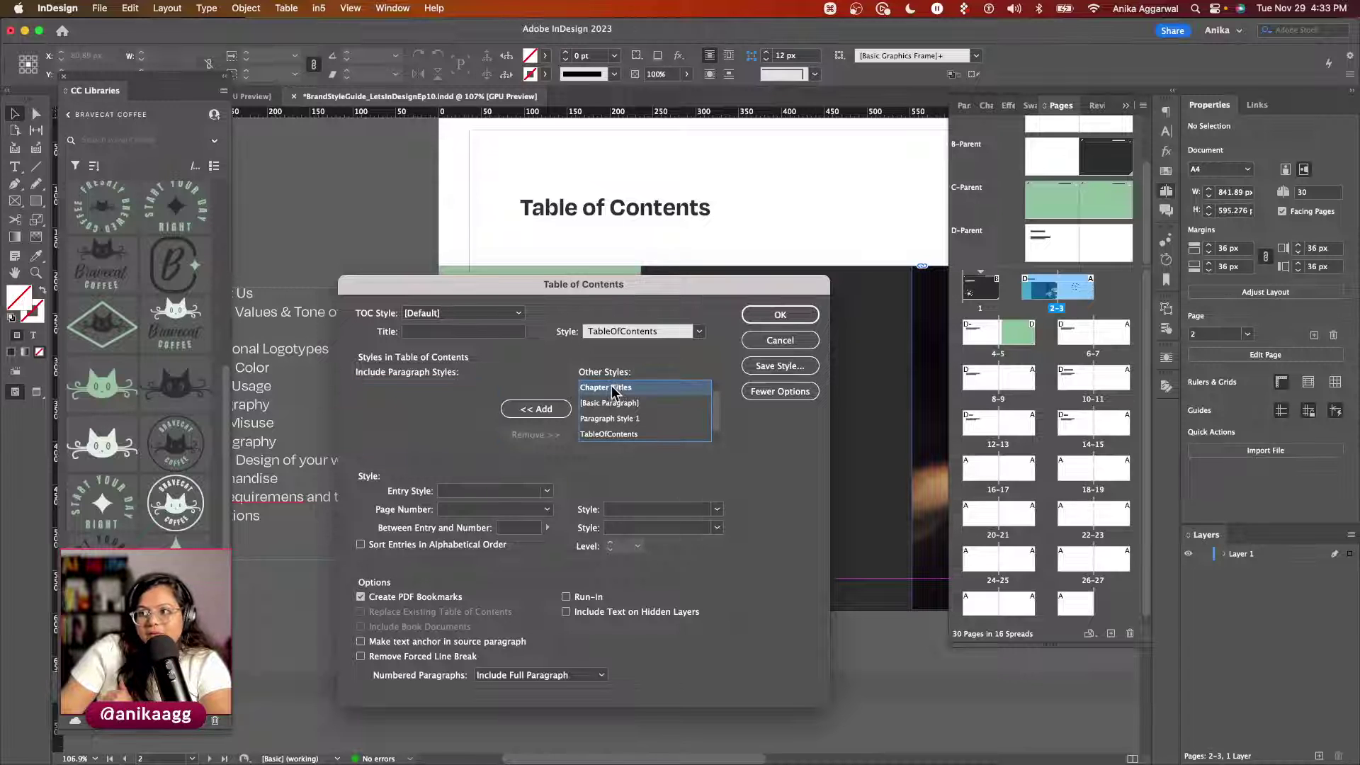
left_click(548, 410)
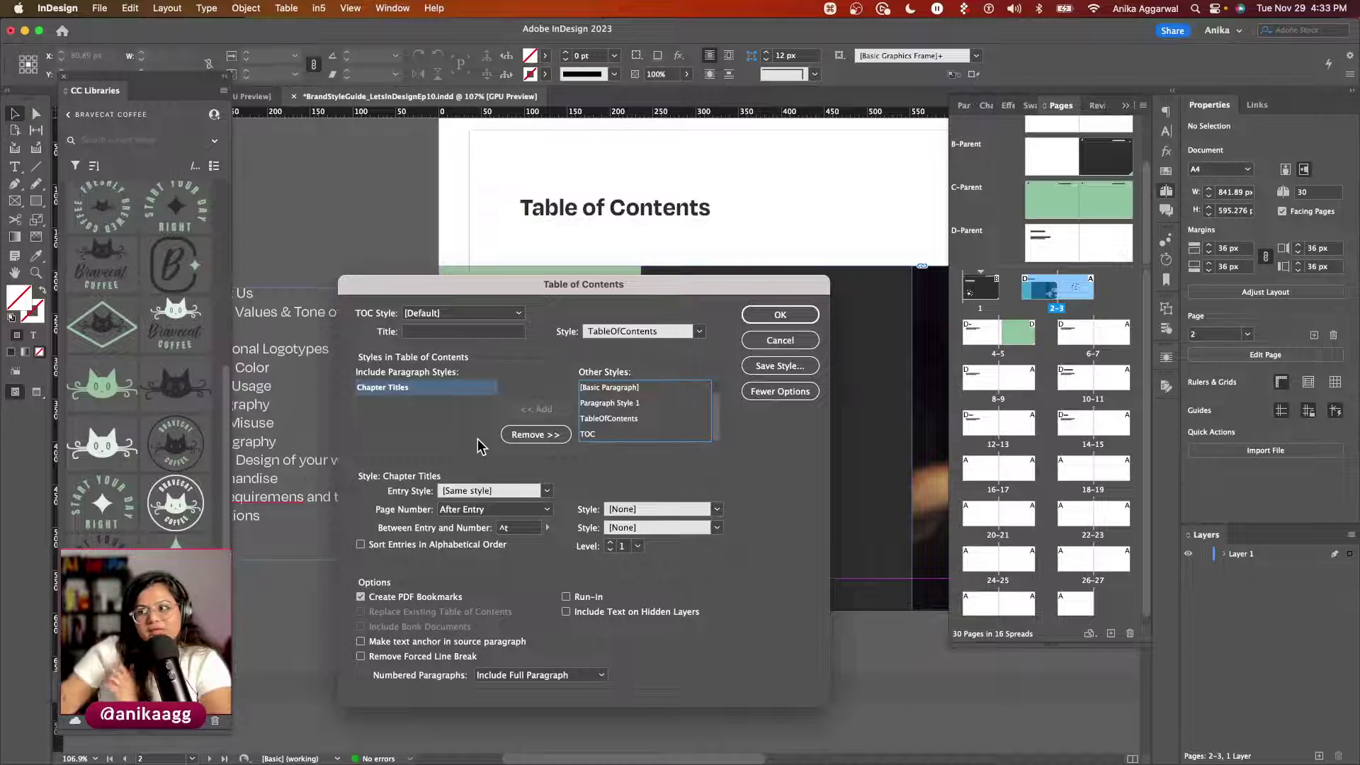
left_click(605, 403)
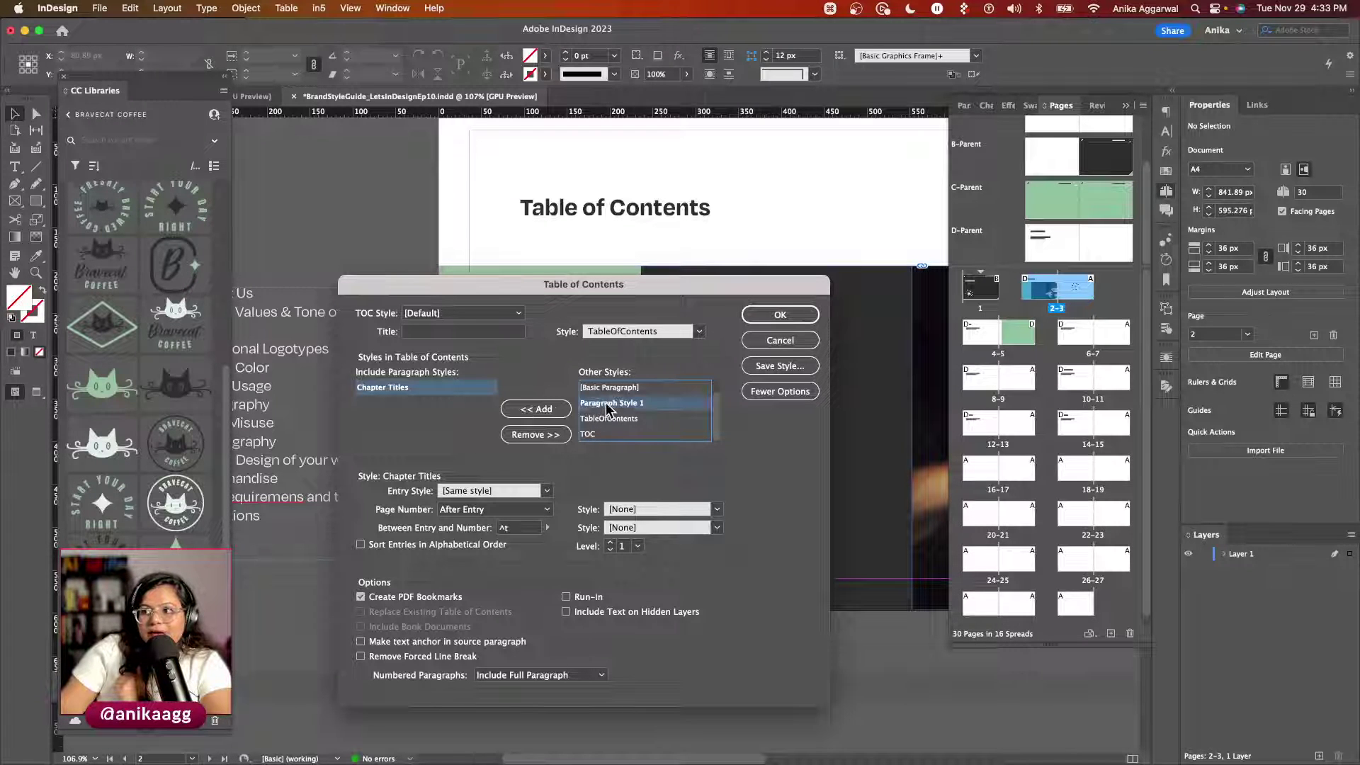
left_click(531, 410)
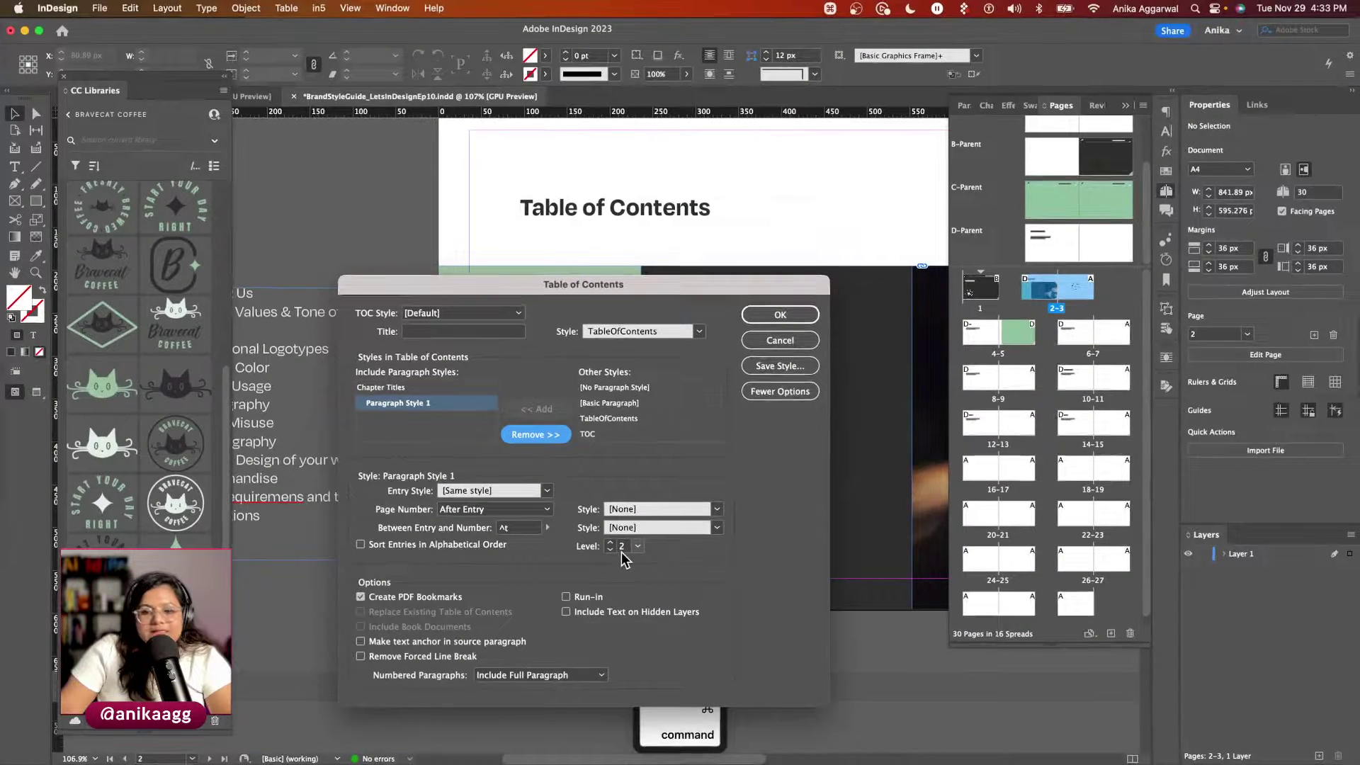
left_click(610, 550)
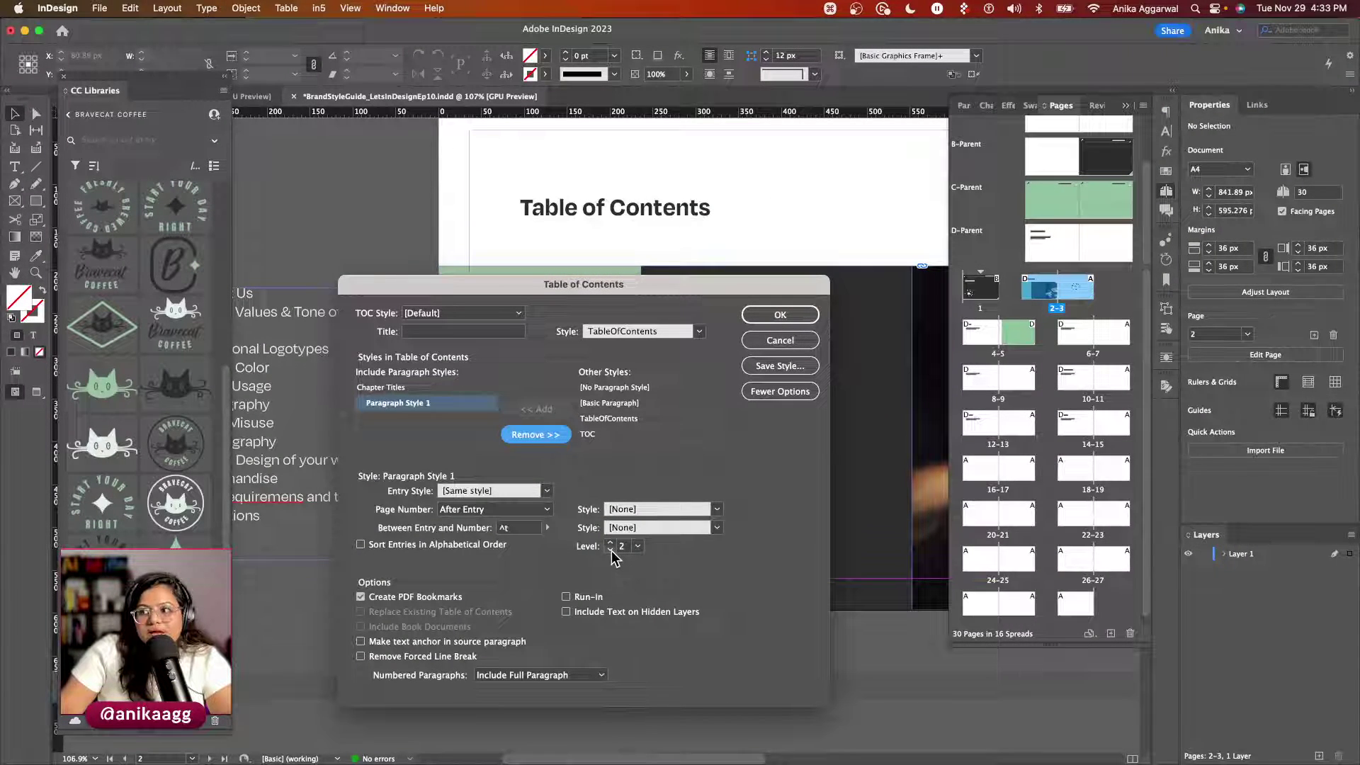
left_click(516, 439)
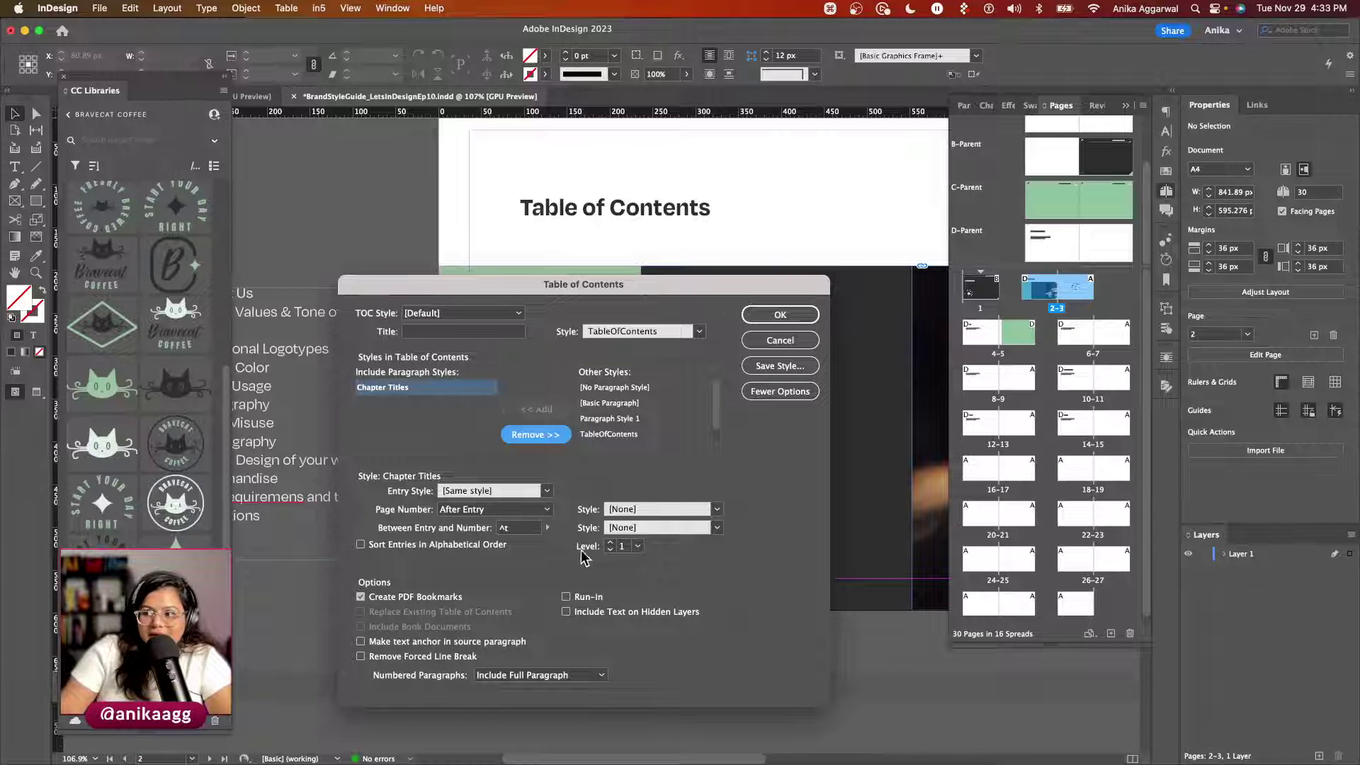
Step: Set the Chapter Titles entries to the TableOfContents style with No Page Number and generate the table of contents
left_click(547, 491)
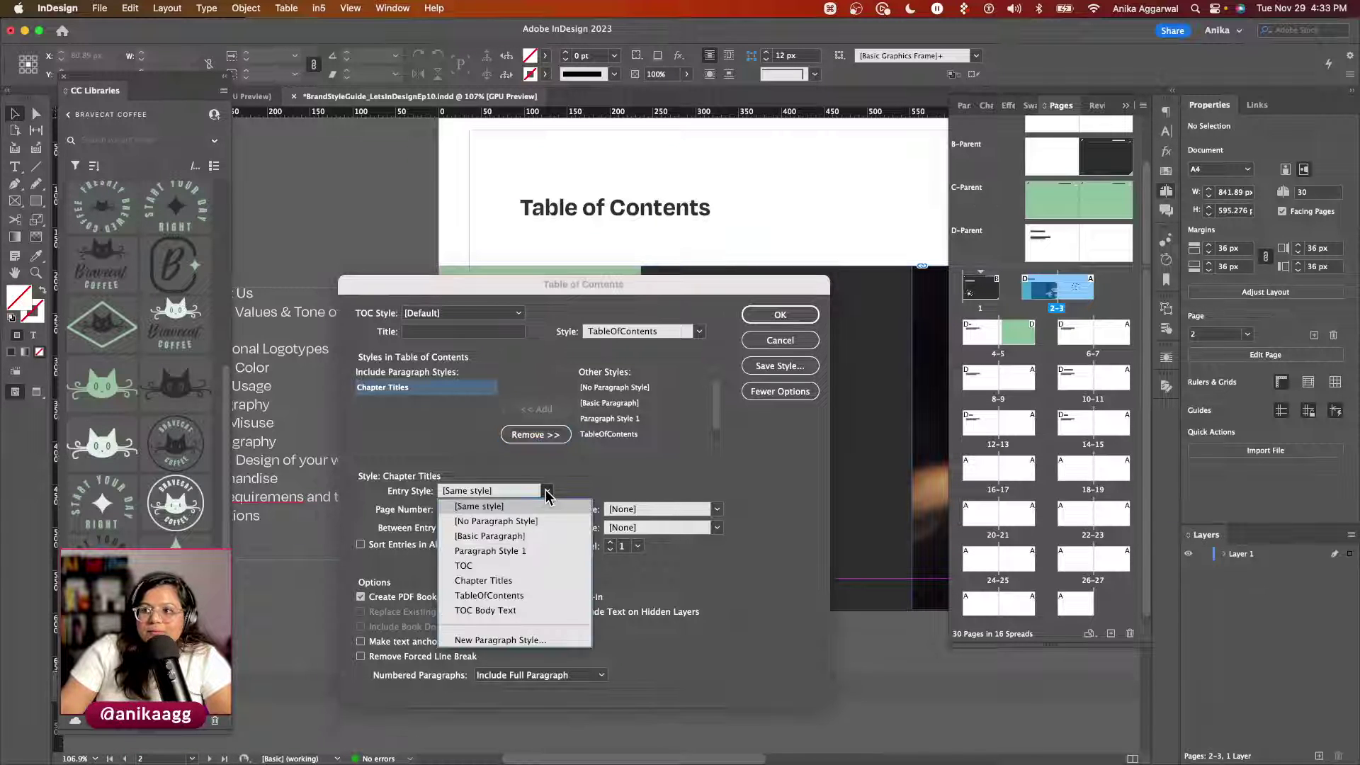
left_click(517, 596)
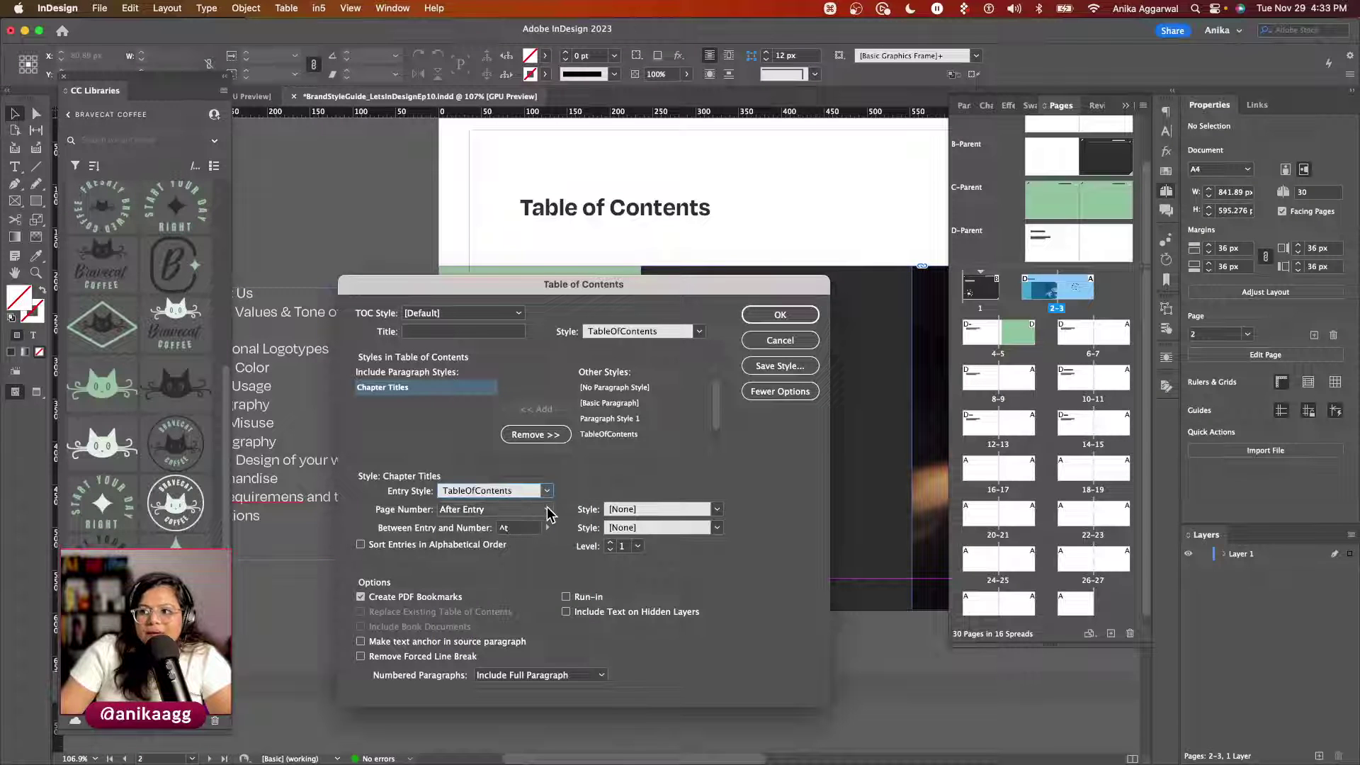
left_click(548, 509)
left_click(487, 554)
left_click(548, 510)
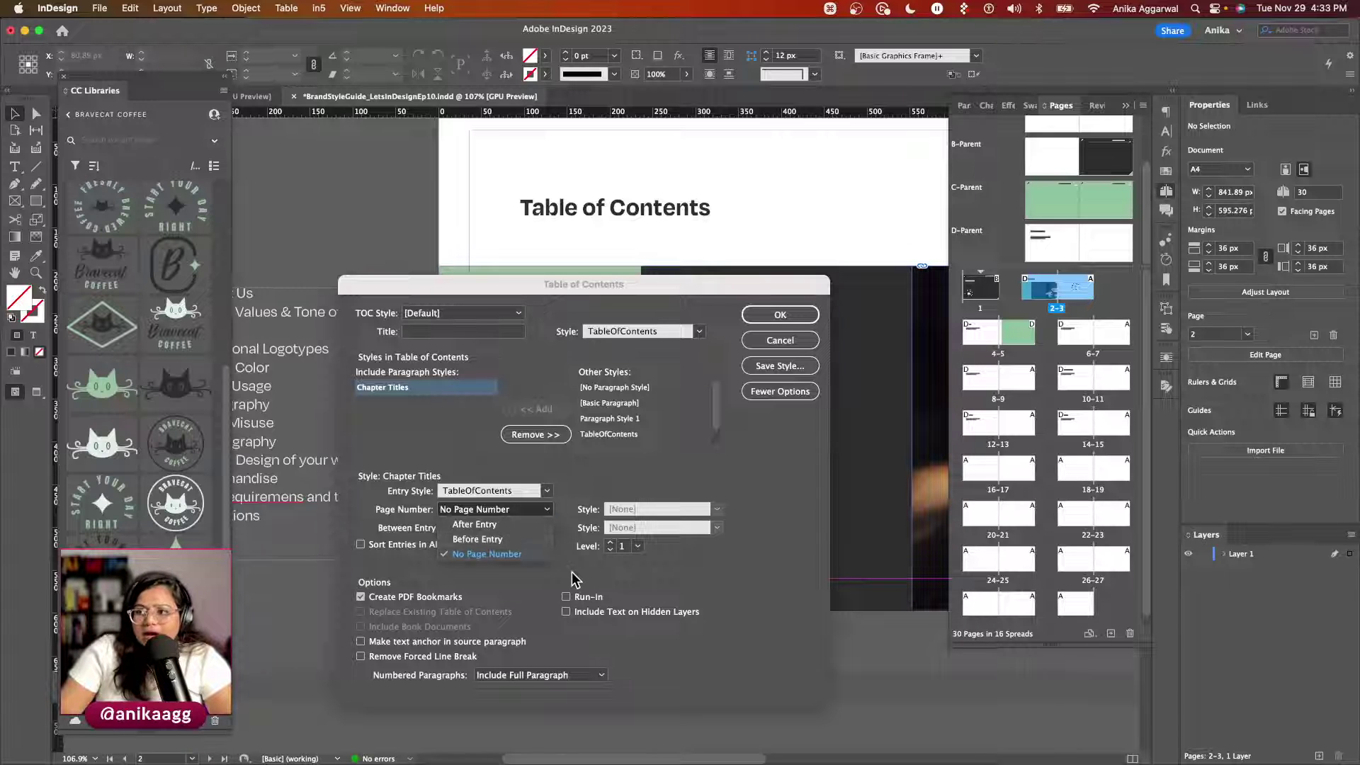
left_click(555, 589)
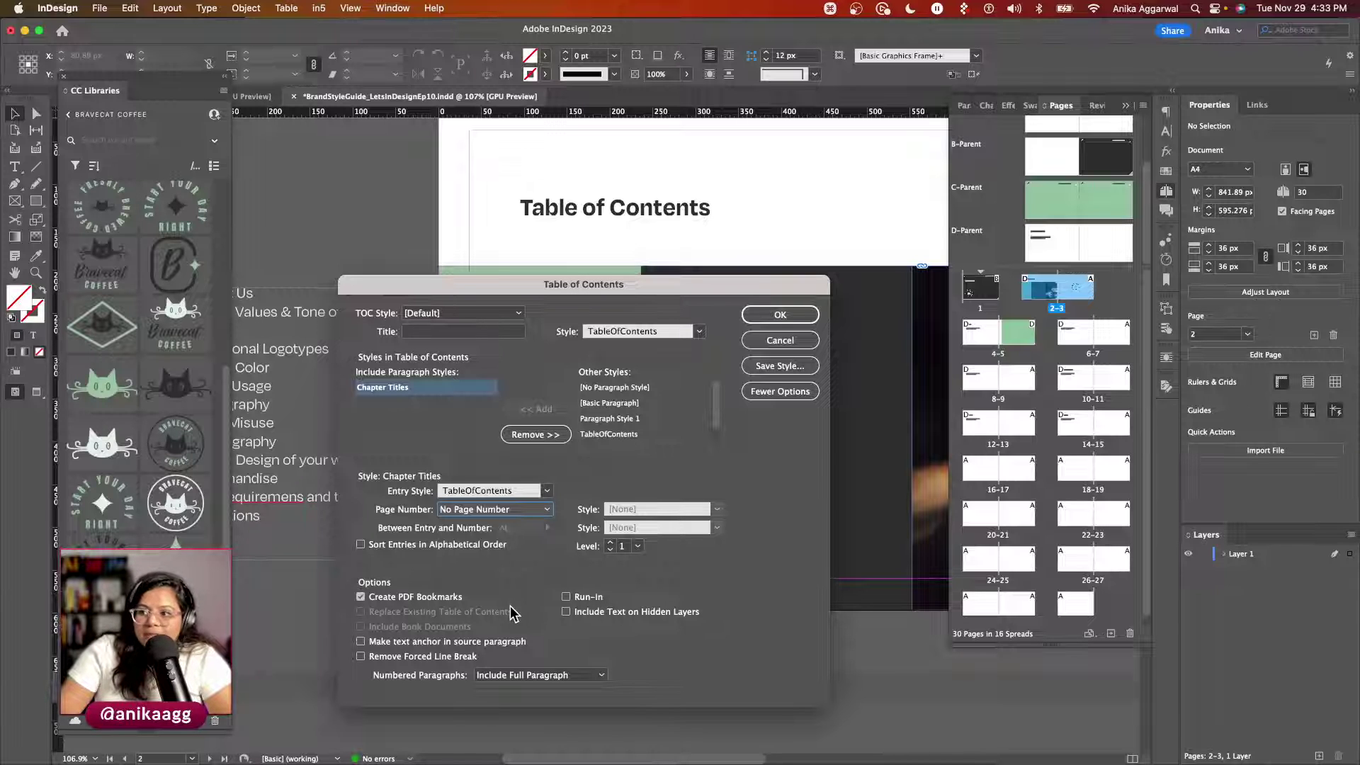
key("super")
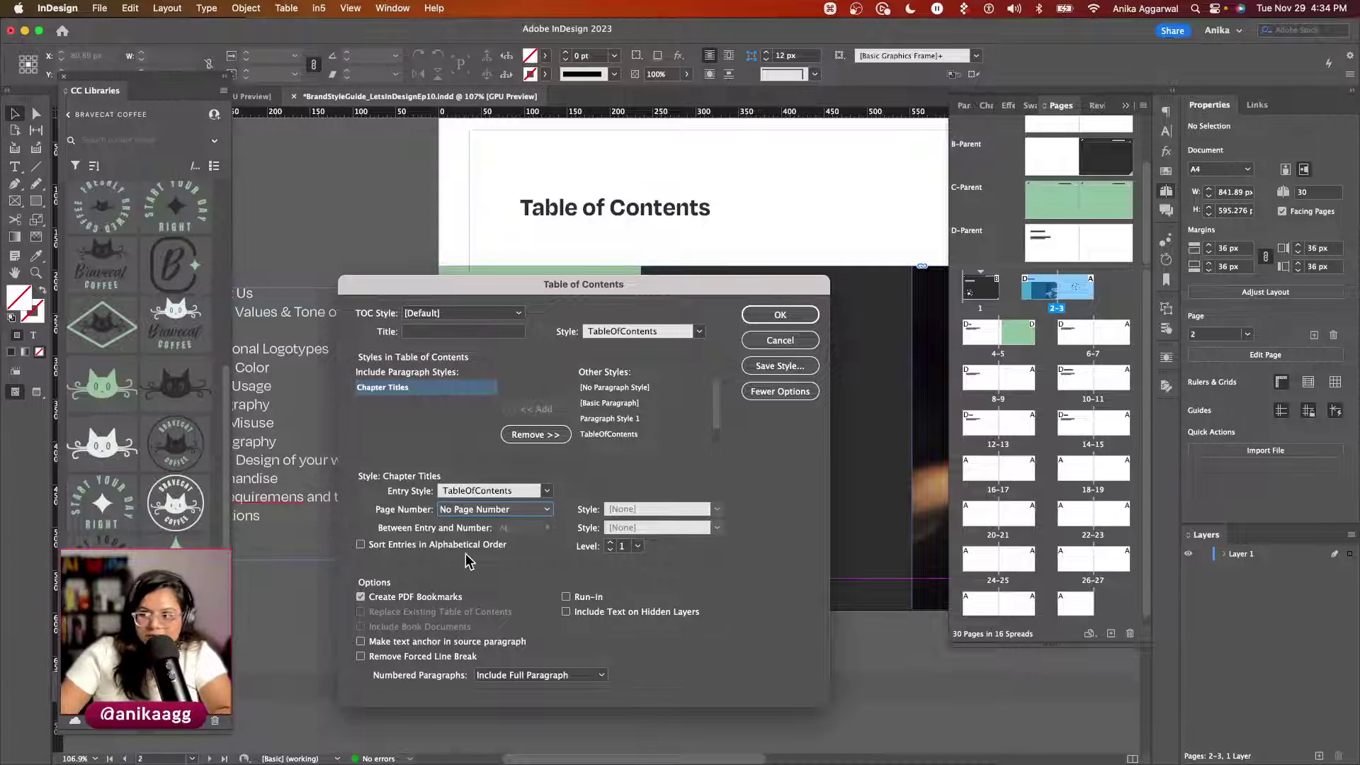
left_click(769, 313)
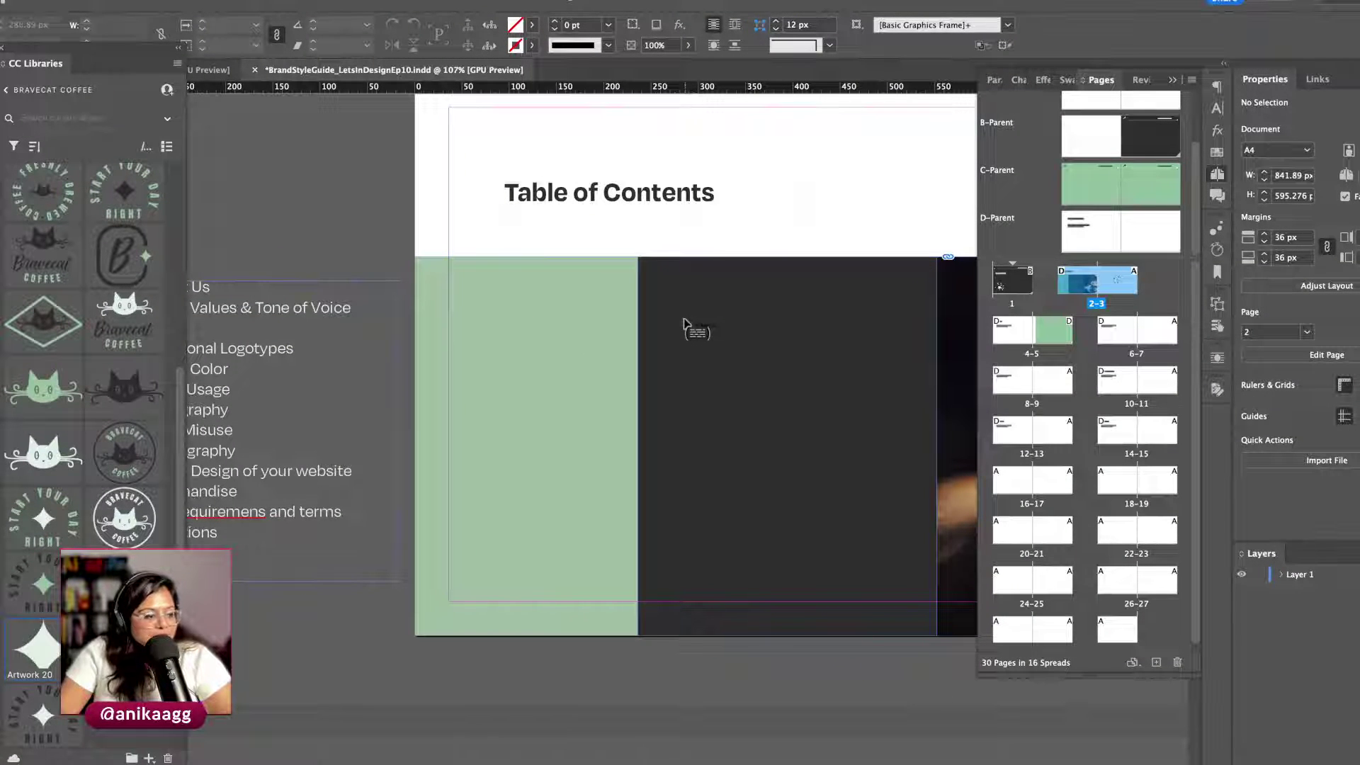
Step: Place the generated table of contents in a text frame about 247 by 311 px inside page 2's dark panel
left_click_drag(674, 308, 908, 601)
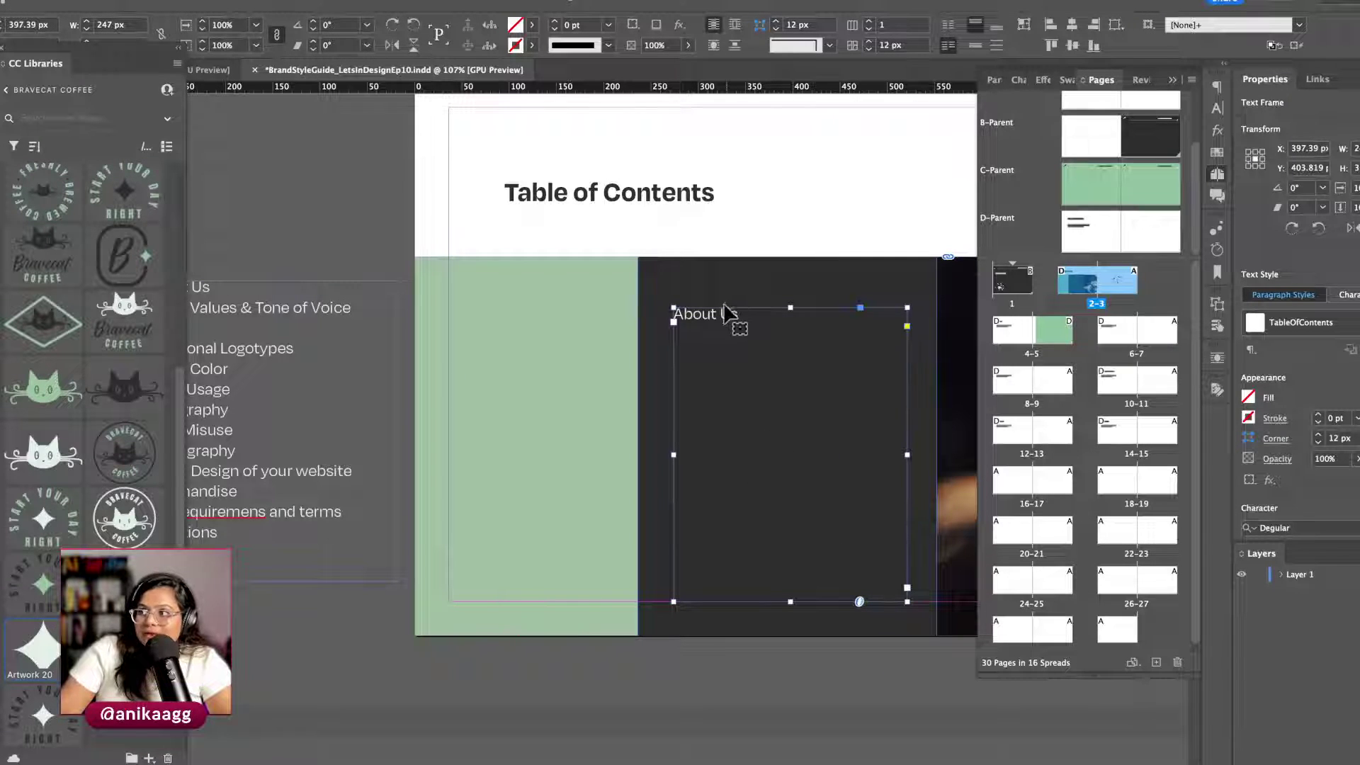
left_click(686, 655)
left_click(706, 360)
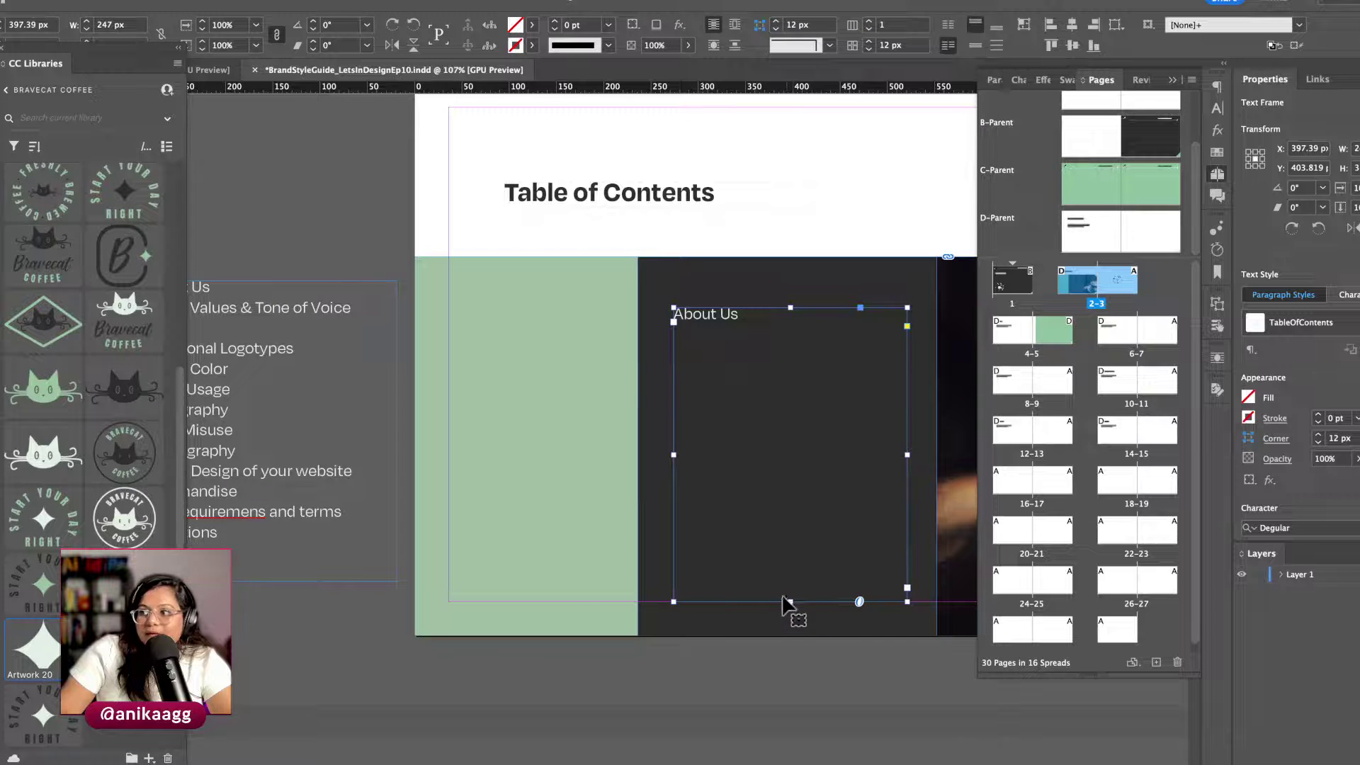
left_click_drag(790, 601, 794, 627)
key("super+z")
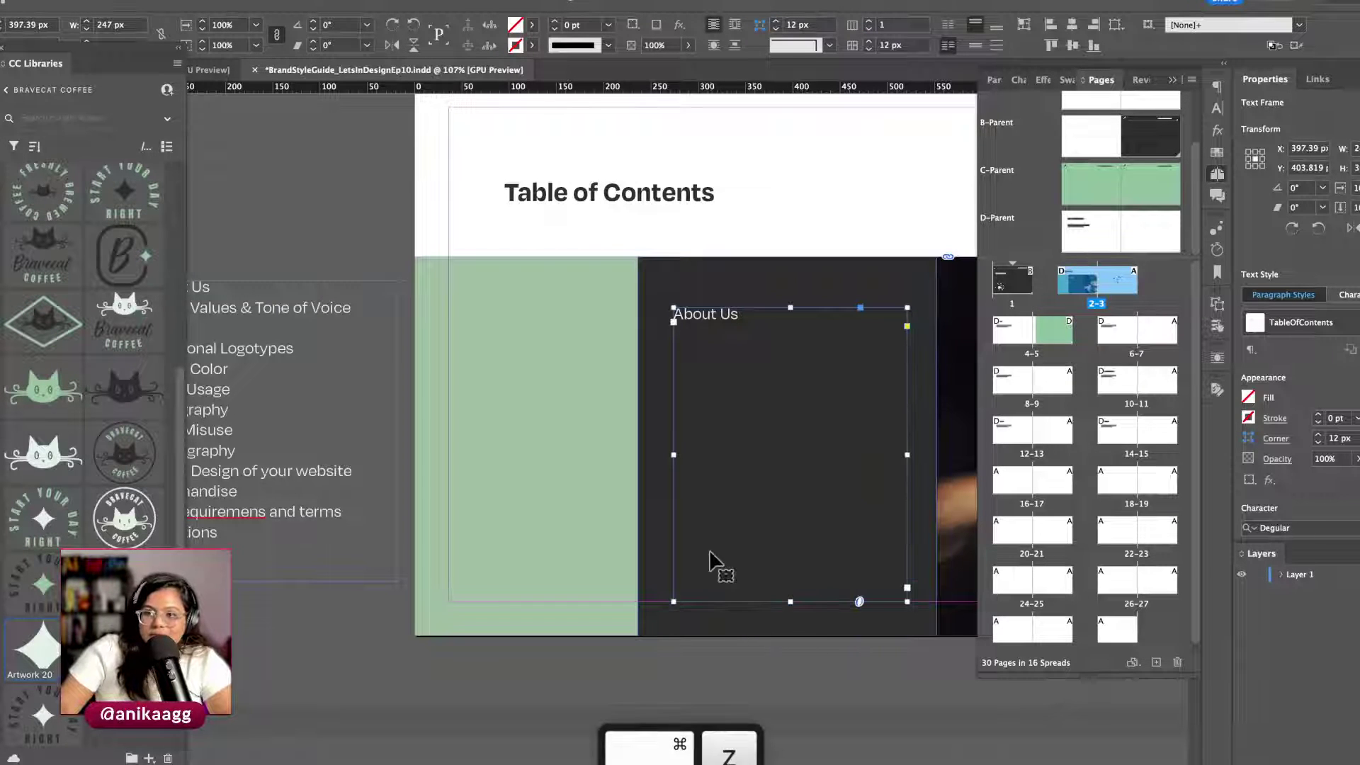
key("super+z")
Step: Apply the Chapter Titles paragraph style to the Brand Values & Tone of Voice title on page 6
scroll(694, 559, "down", 5)
scroll(694, 560, "right", 2)
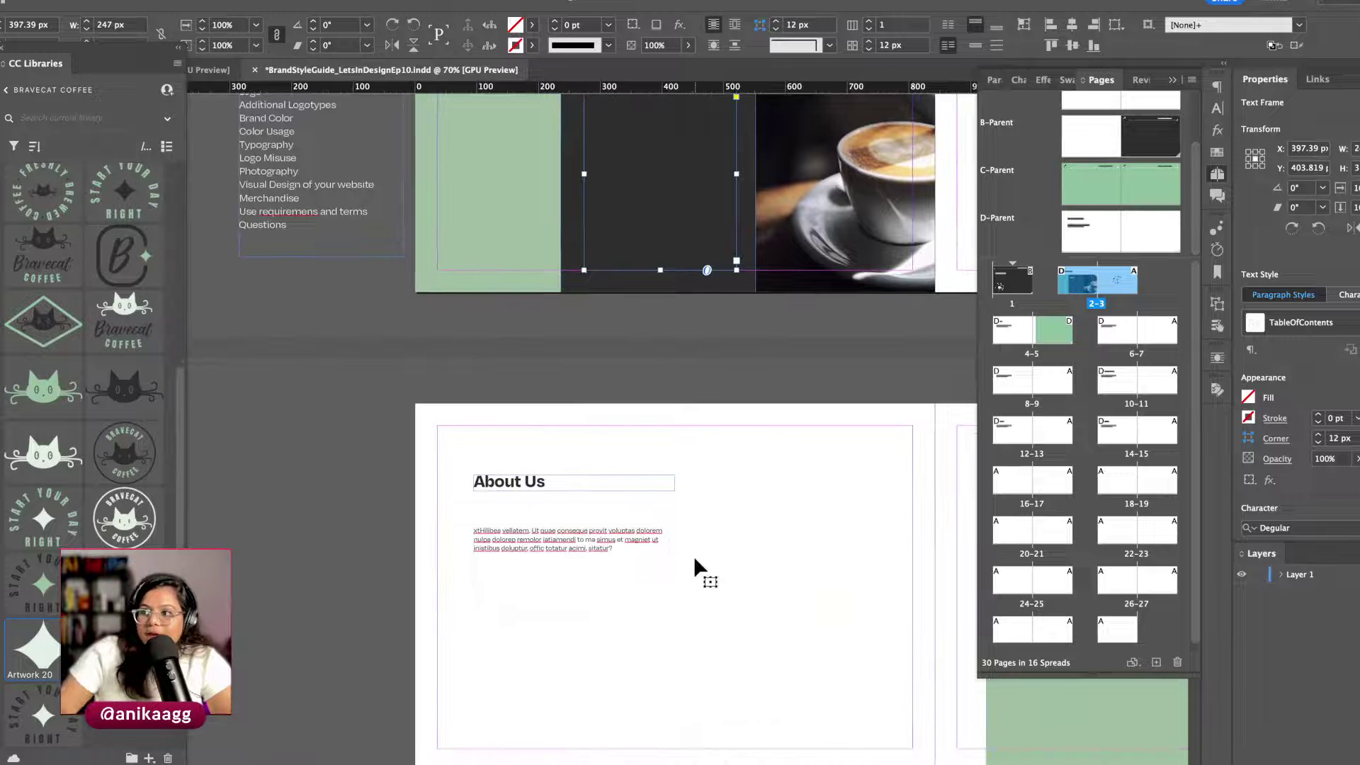
left_click(517, 485)
scroll(532, 490, "down", 5)
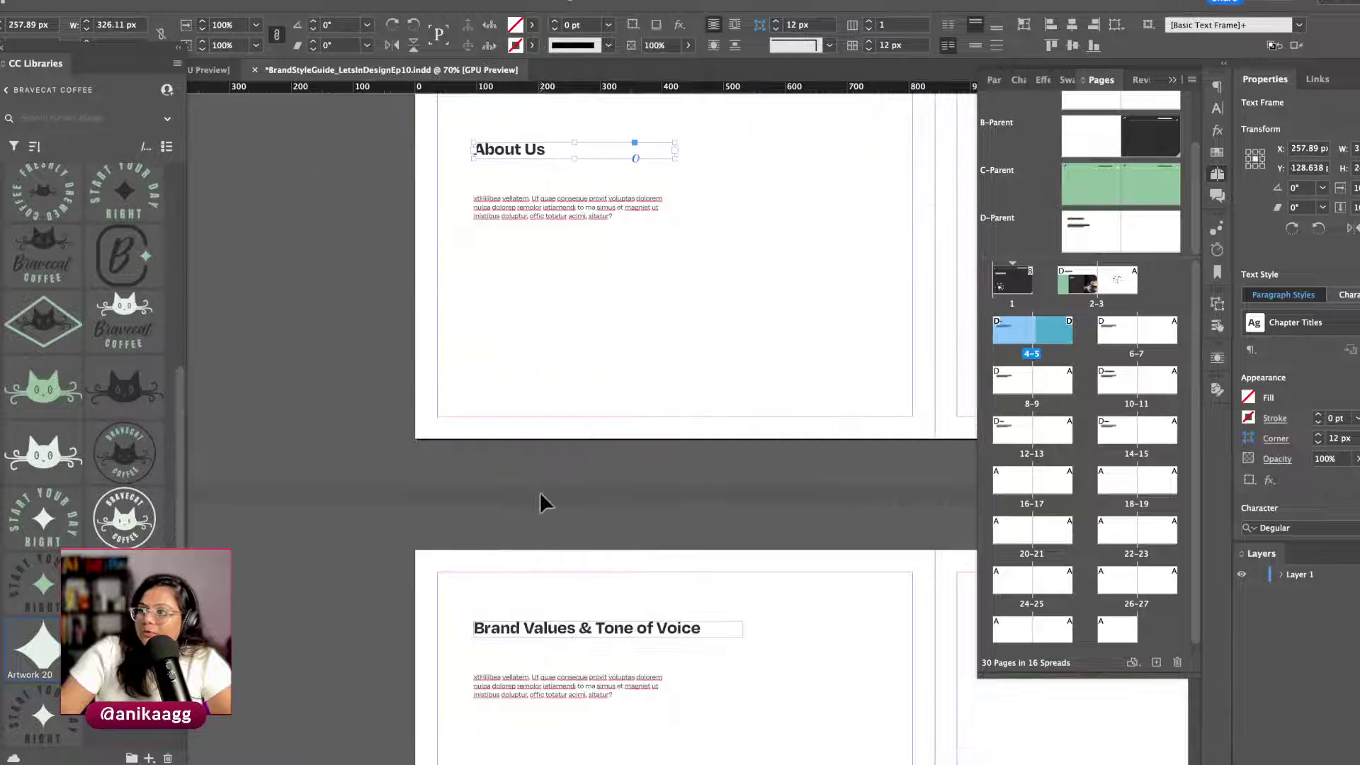
left_click(556, 634)
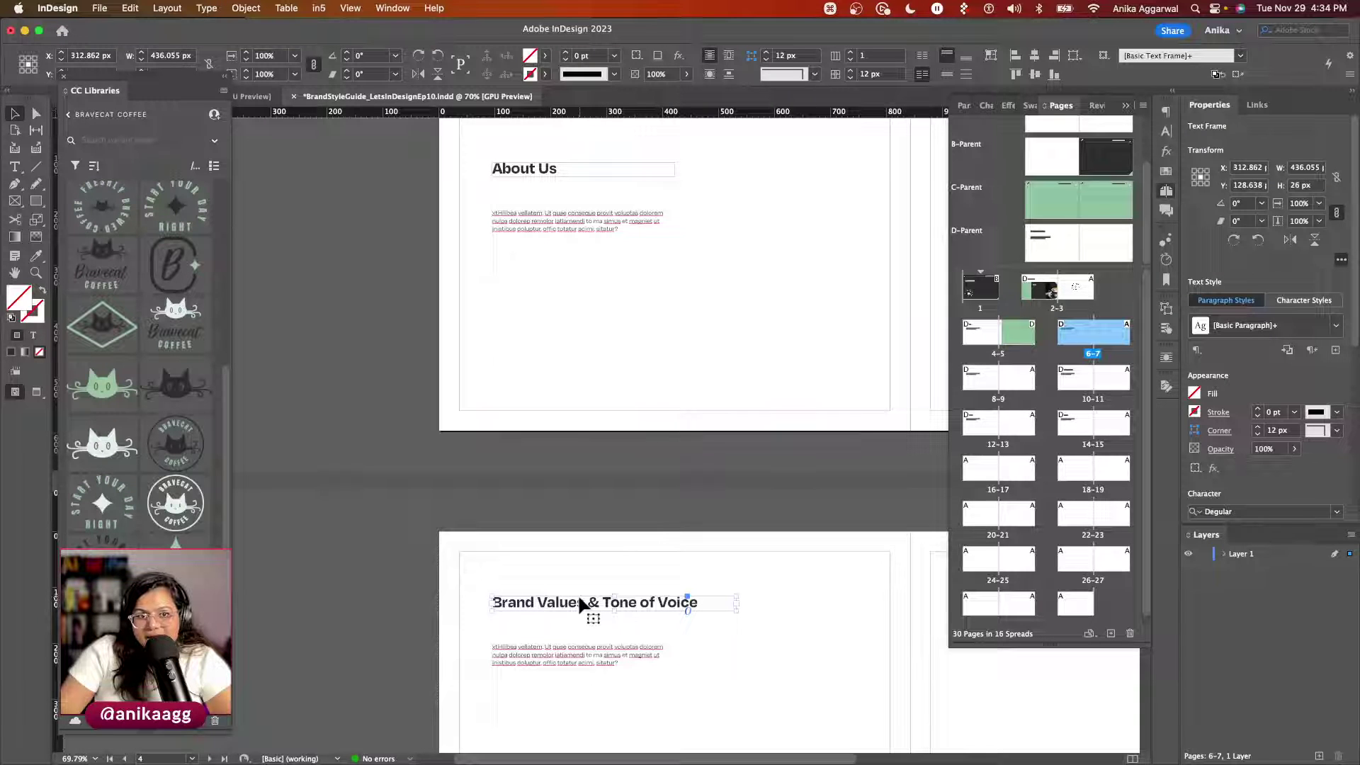
left_click(1336, 326)
left_click(1248, 436)
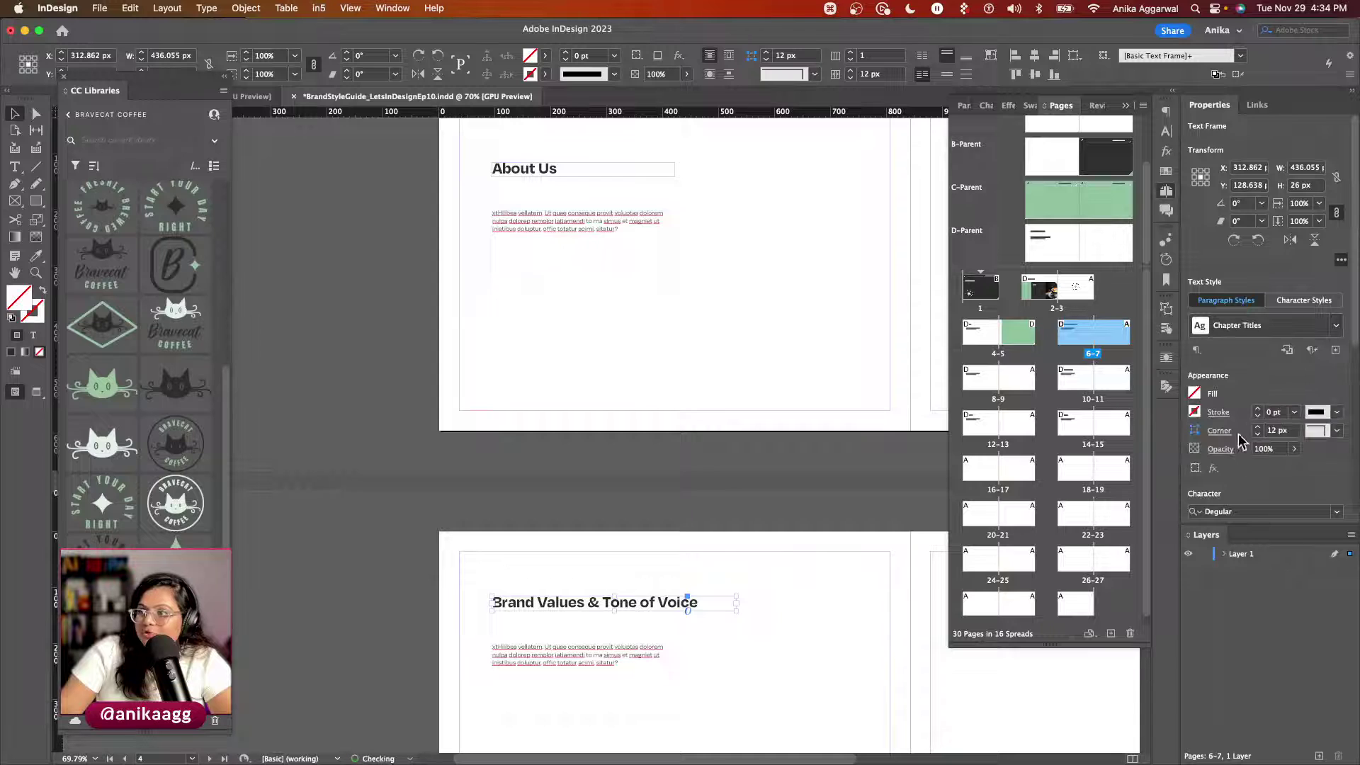
Step: Apply the Chapter Titles paragraph style to the Logo title on page 8, checking it against the preceding chapter's title
scroll(799, 573, "down", 10)
left_click(547, 498)
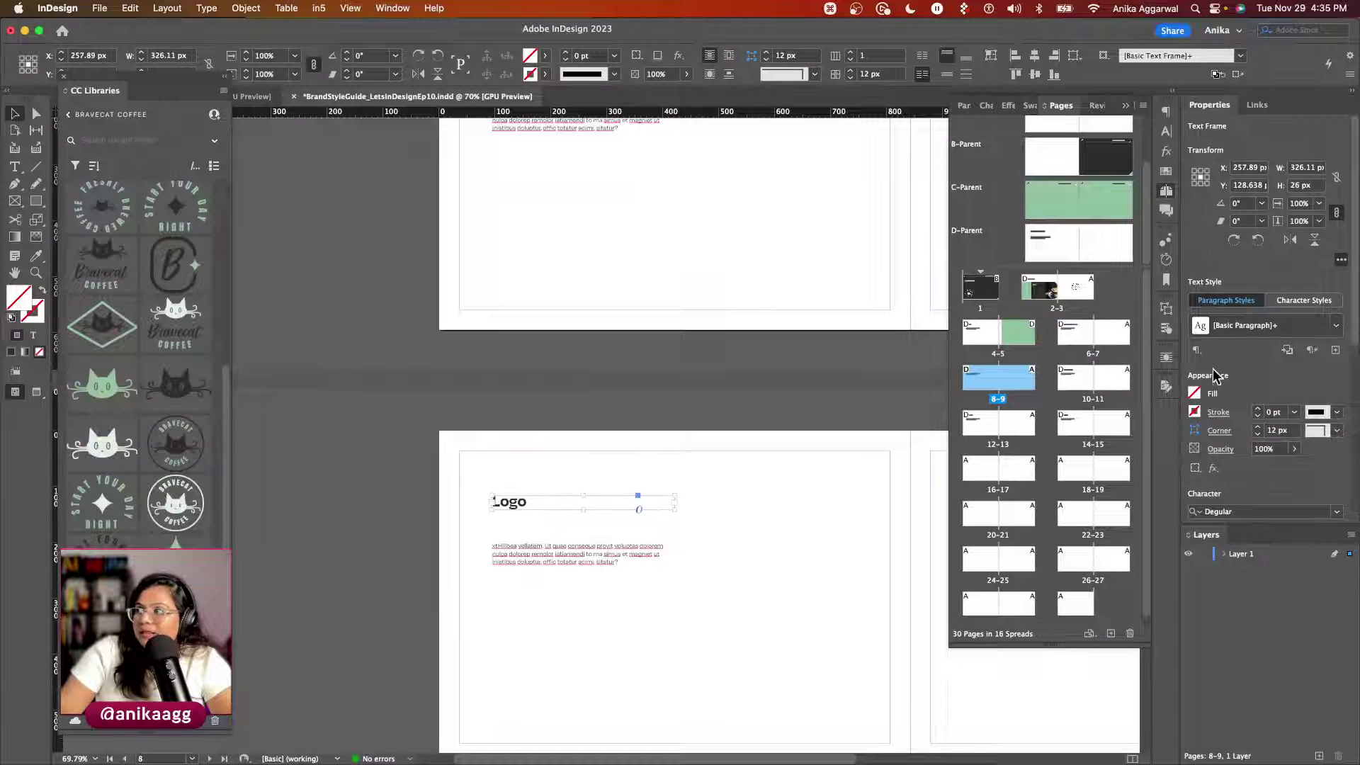
left_click(1337, 326)
left_click(1249, 427)
scroll(673, 411, "up", 5)
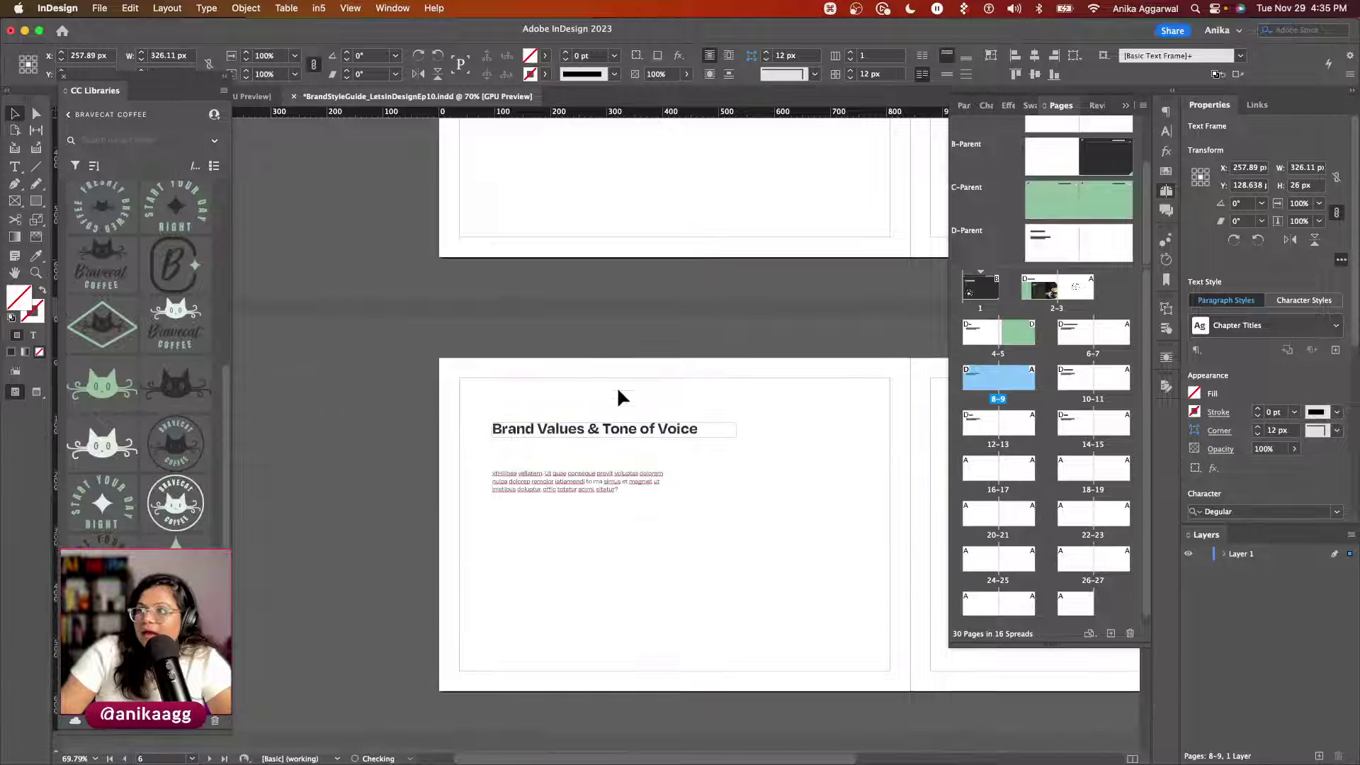
left_click(597, 429)
scroll(597, 429, "down", 2)
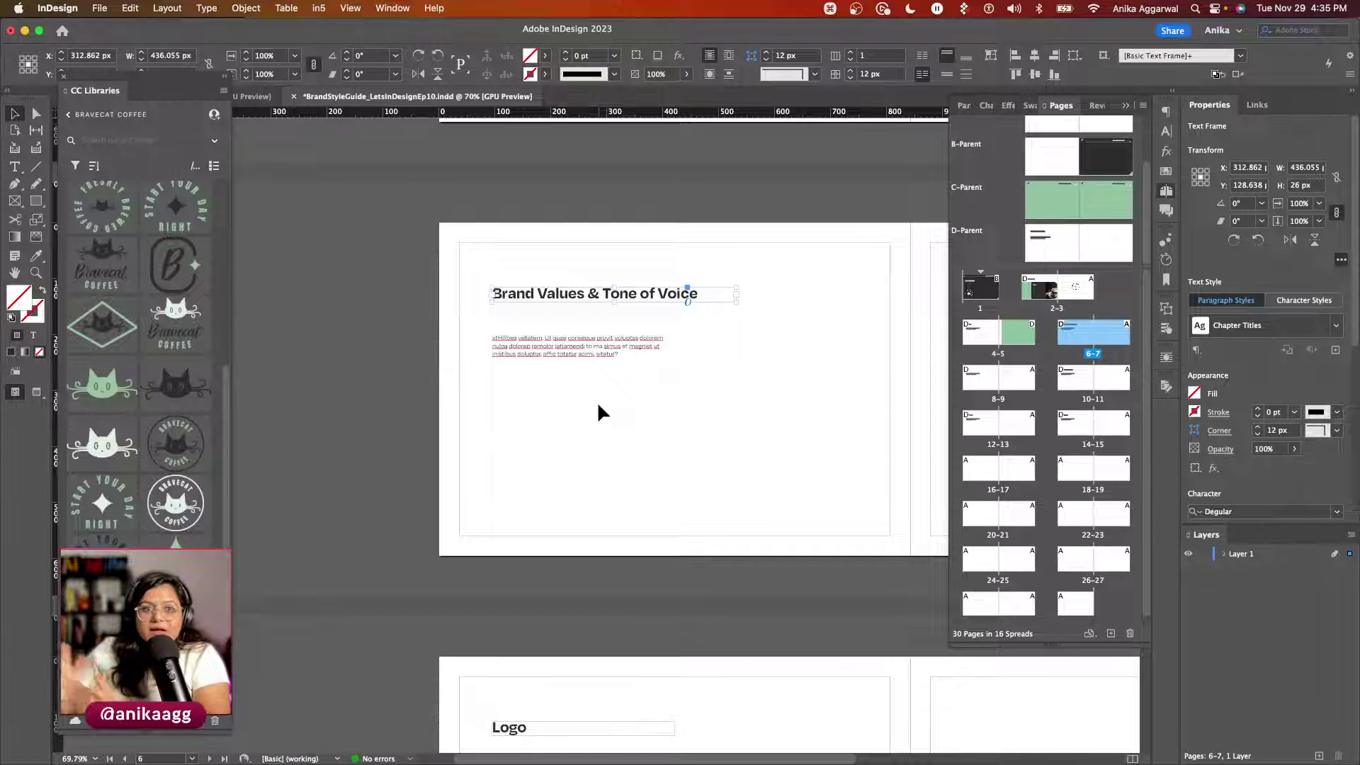
left_click(511, 730)
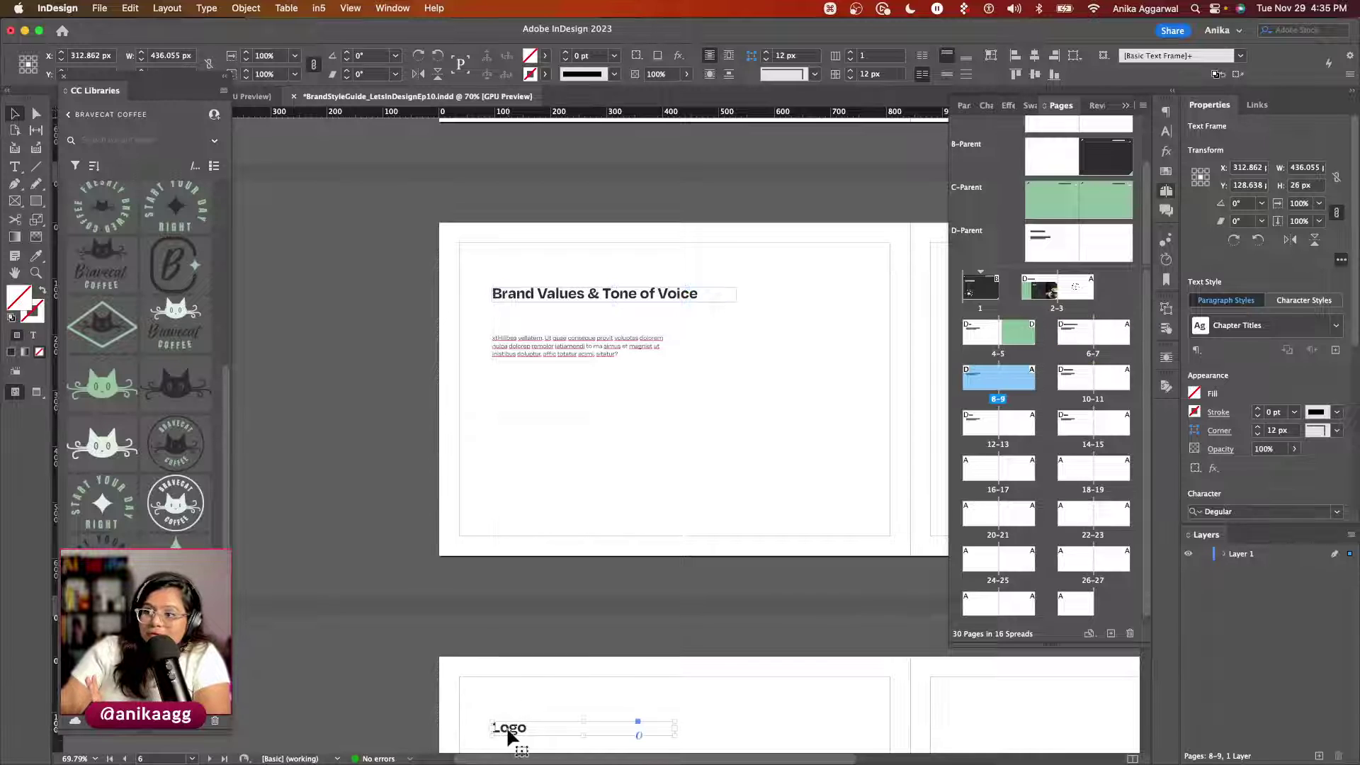
Step: Apply the Chapter Titles paragraph style to the Additional Logotypes title on page 10
scroll(518, 683, "down", 5)
scroll(521, 688, "down", 5)
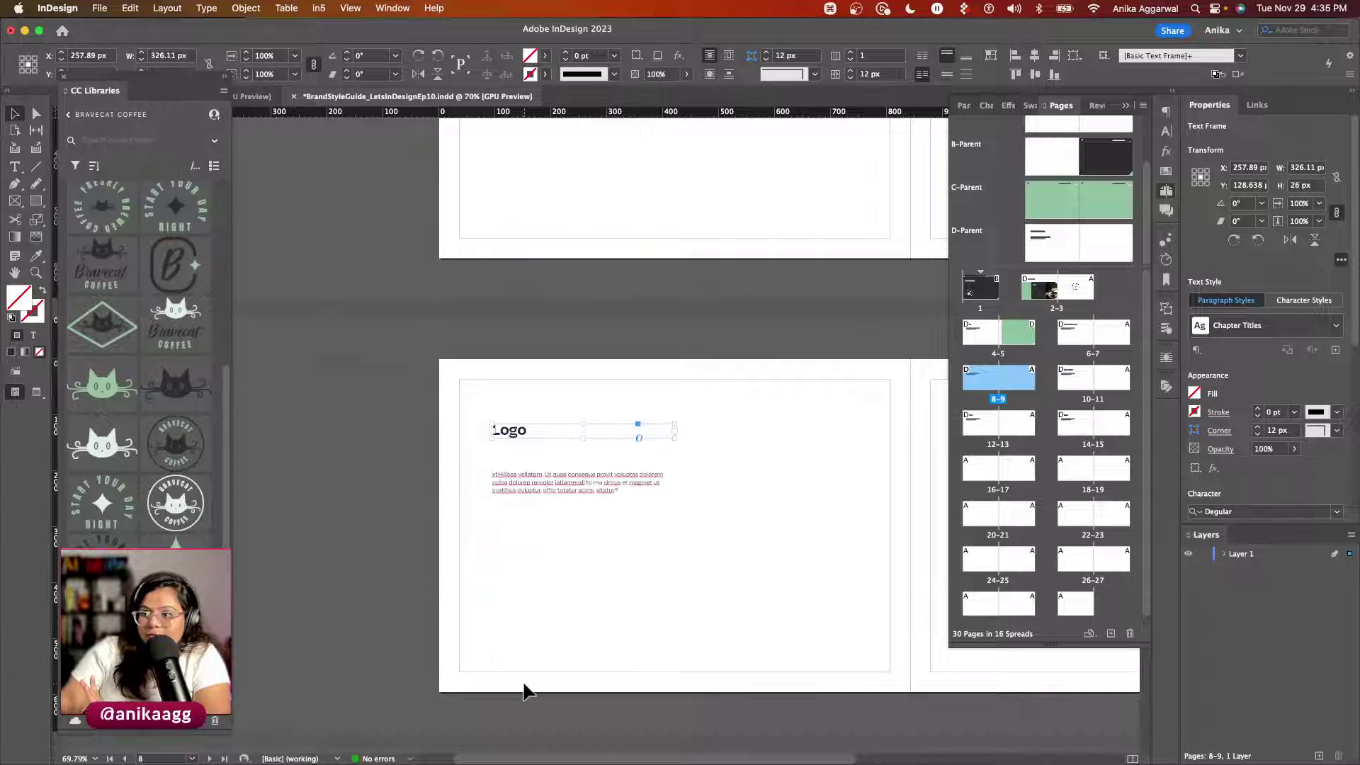
left_click(536, 708)
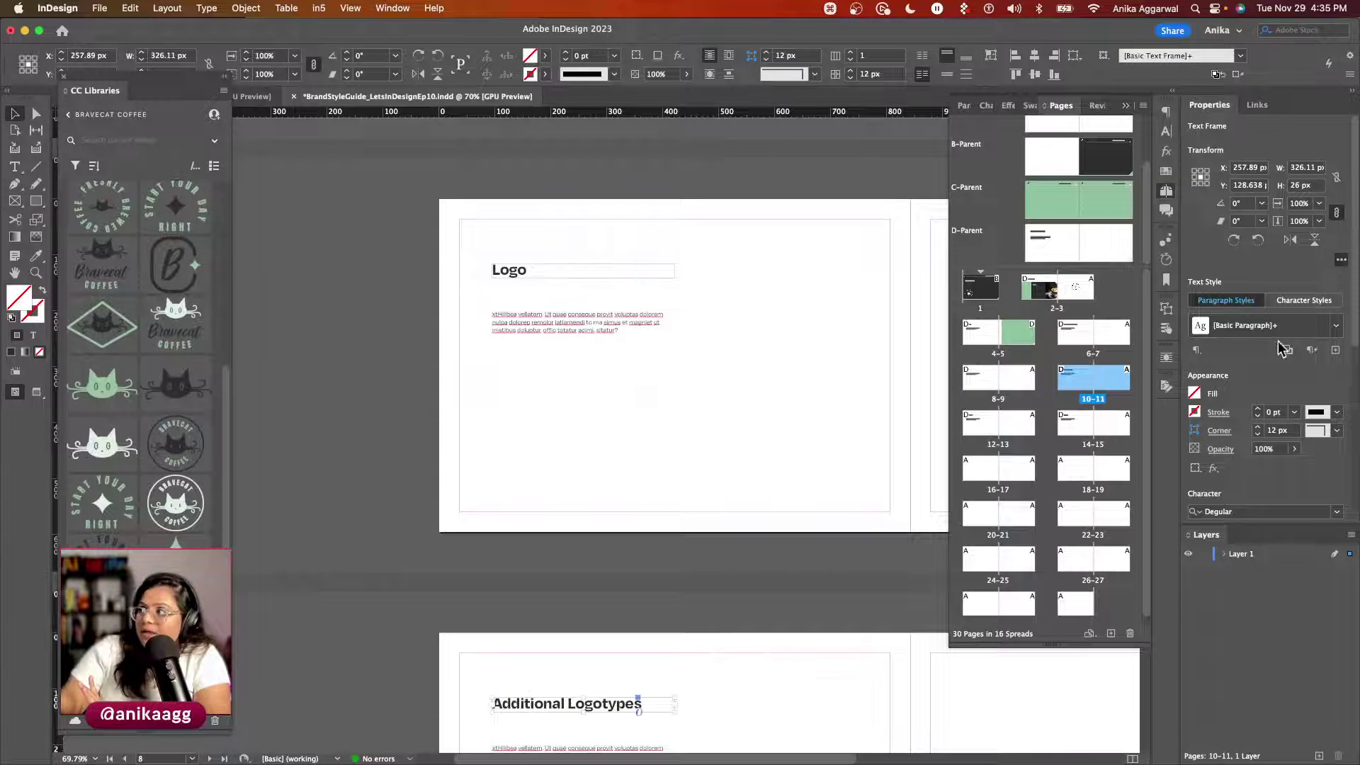
left_click(1336, 325)
left_click(1181, 473)
left_click(865, 561)
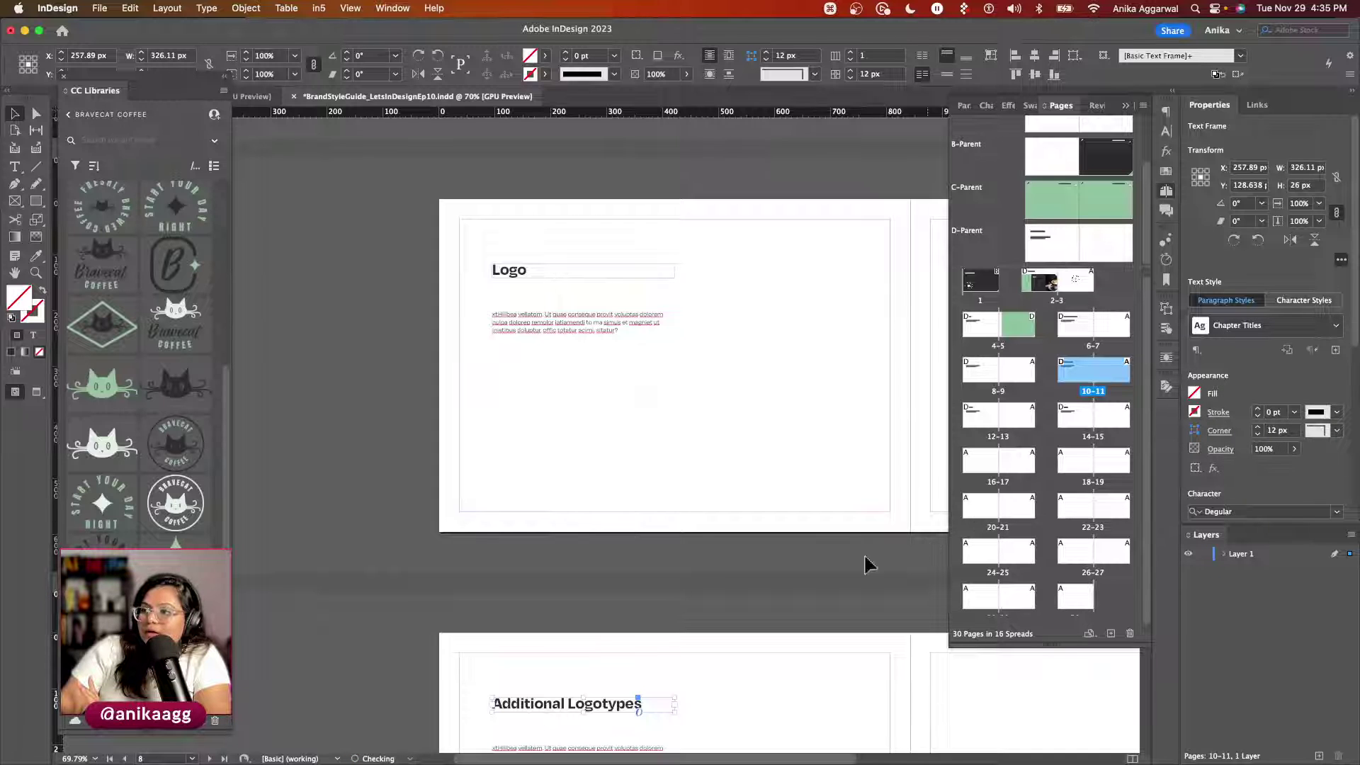
Step: Apply the Chapter Titles paragraph style to the Brand Color title on page 12 and the Color Usage title on page 14
scroll(815, 566, "down", 15)
left_click(511, 433)
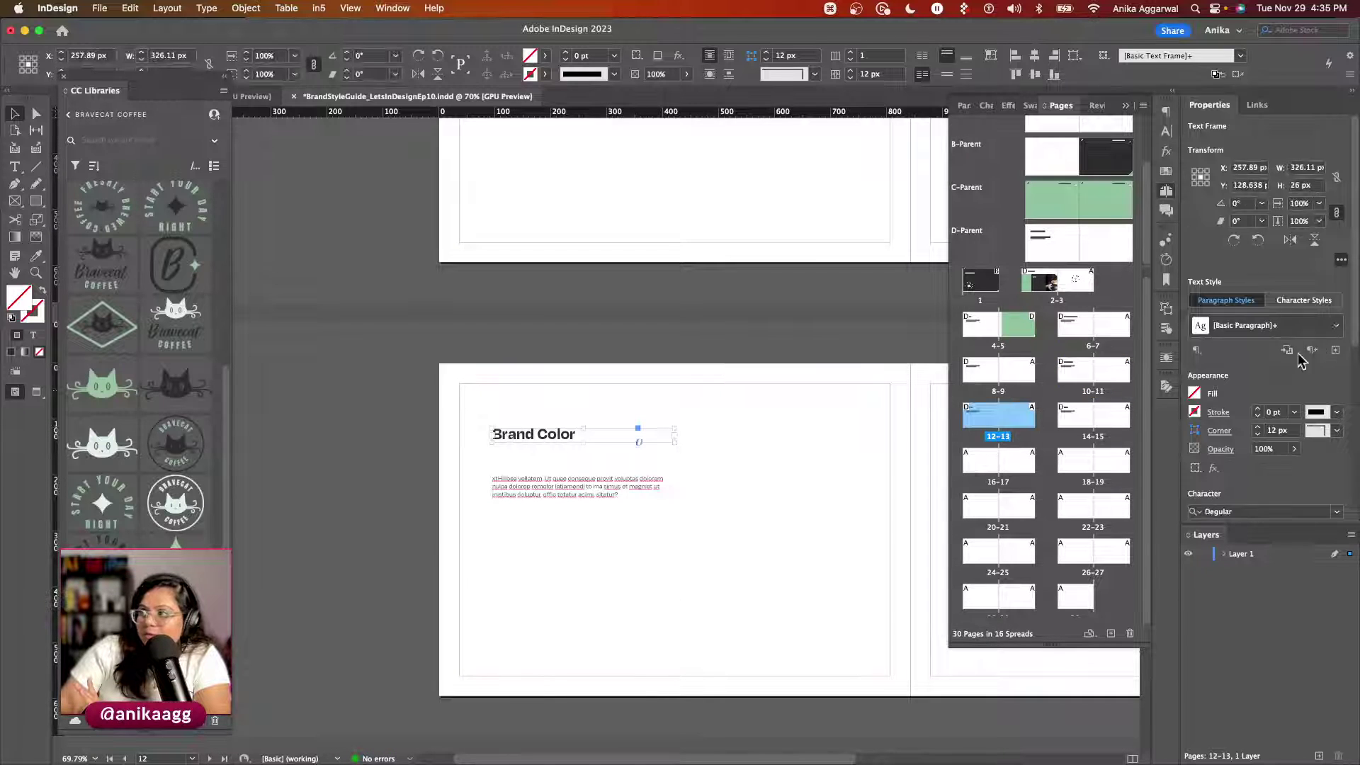
left_click(1336, 325)
scroll(699, 481, "down", 5)
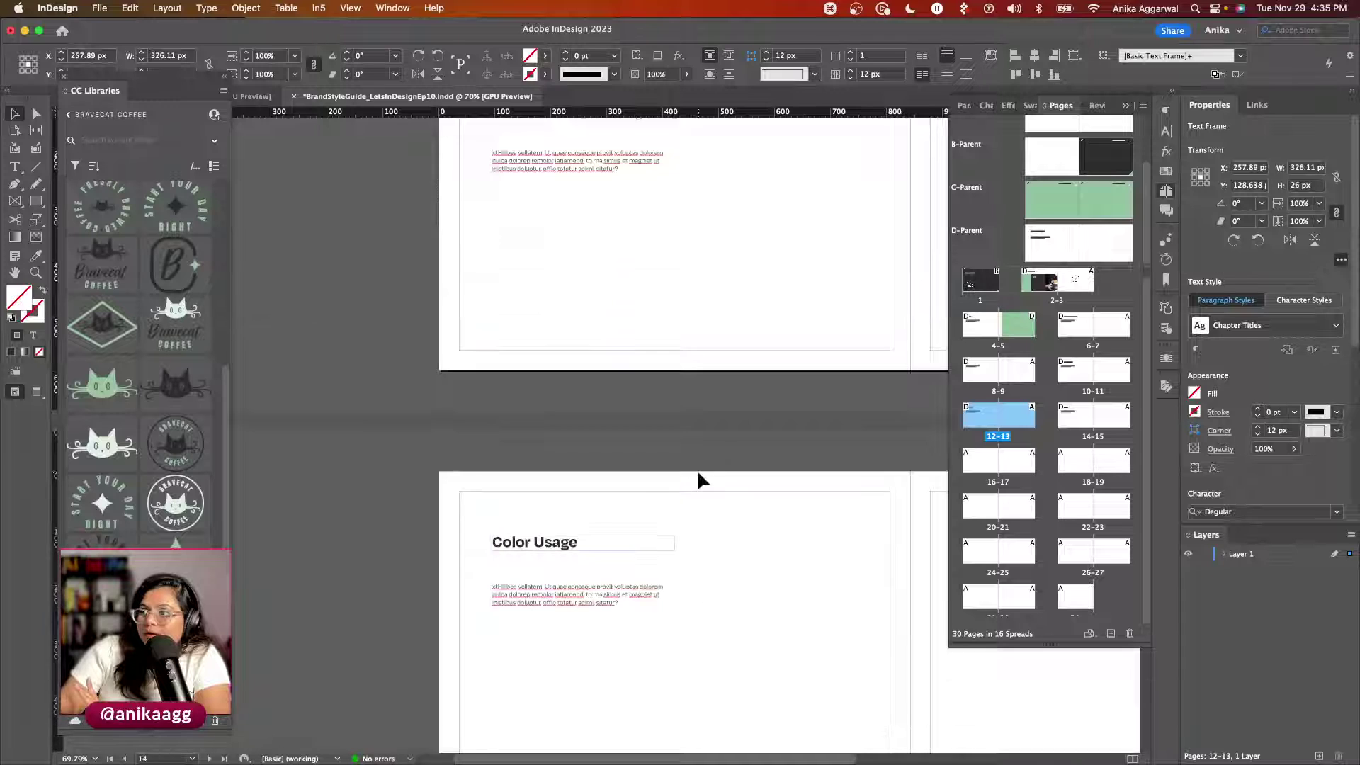
left_click(1112, 416)
left_click(1336, 325)
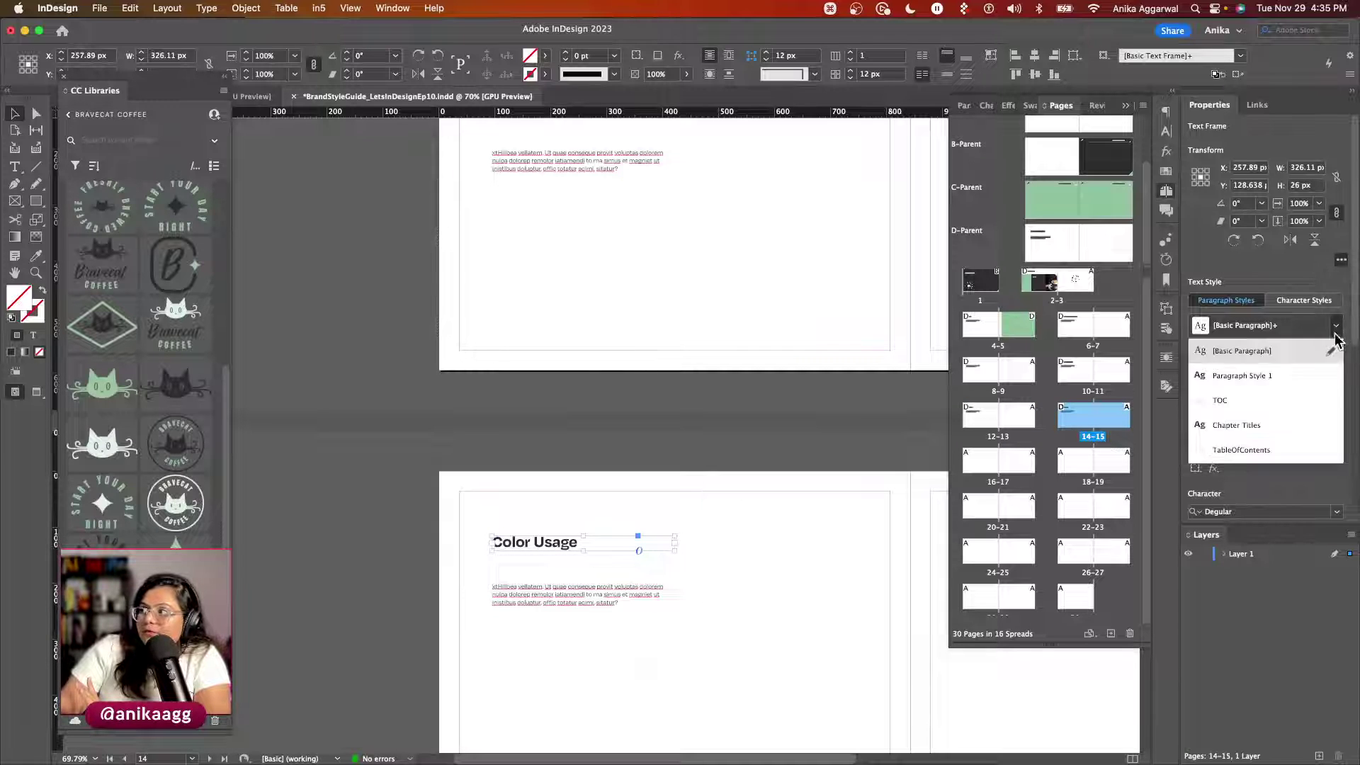
left_click(1241, 427)
Step: Update the table of contents in page 2's dark panel from the newly styled chapter titles
scroll(602, 460, "up", 20)
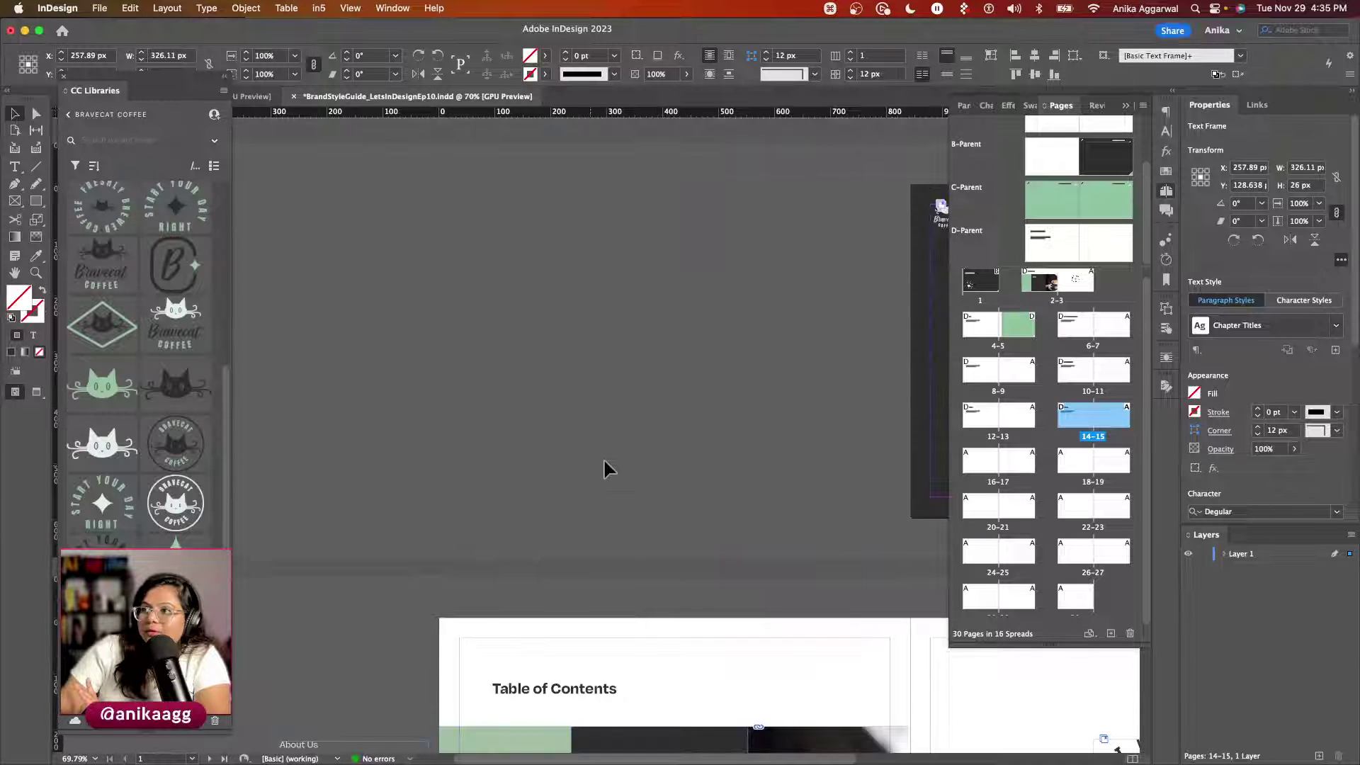
scroll(602, 467, "down", 10)
scroll(599, 496, "up", 4)
scroll(606, 439, "up", 1)
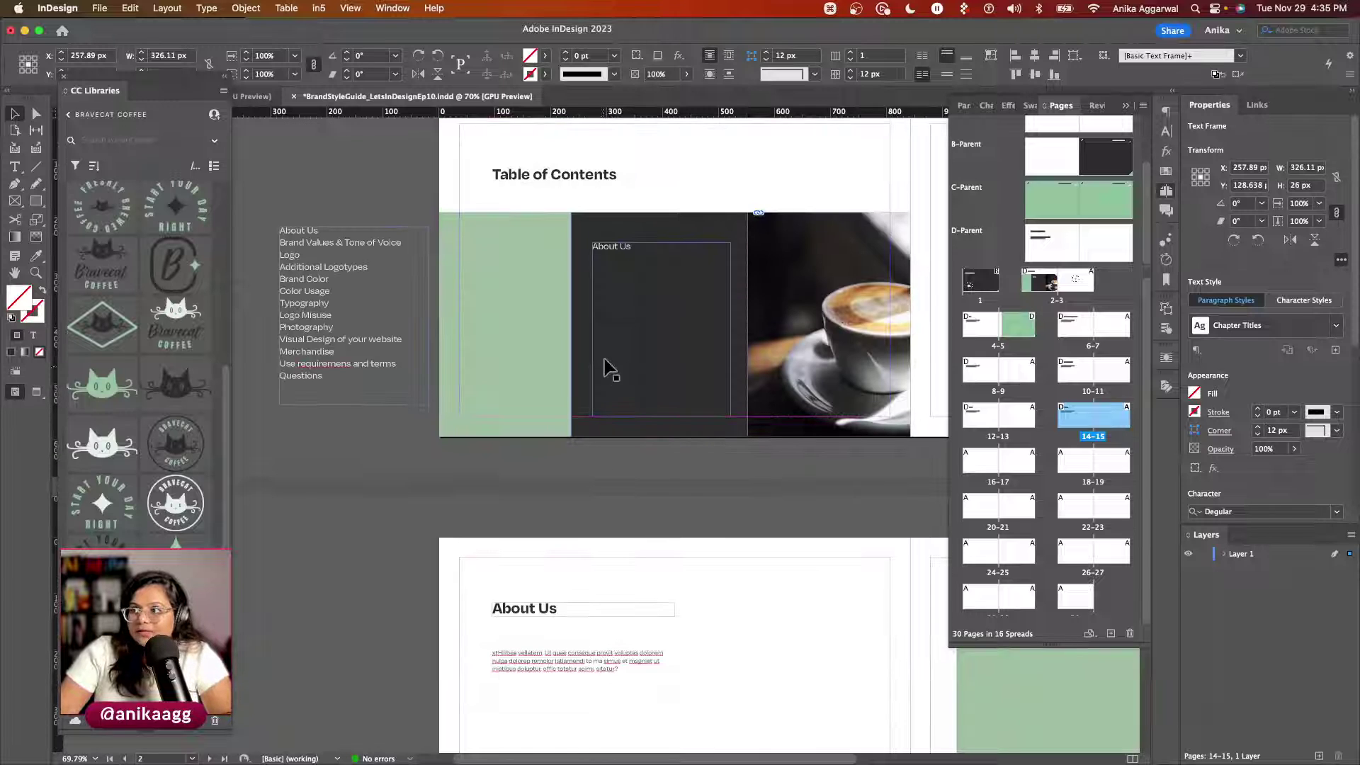
left_click(622, 354)
left_click(182, 8)
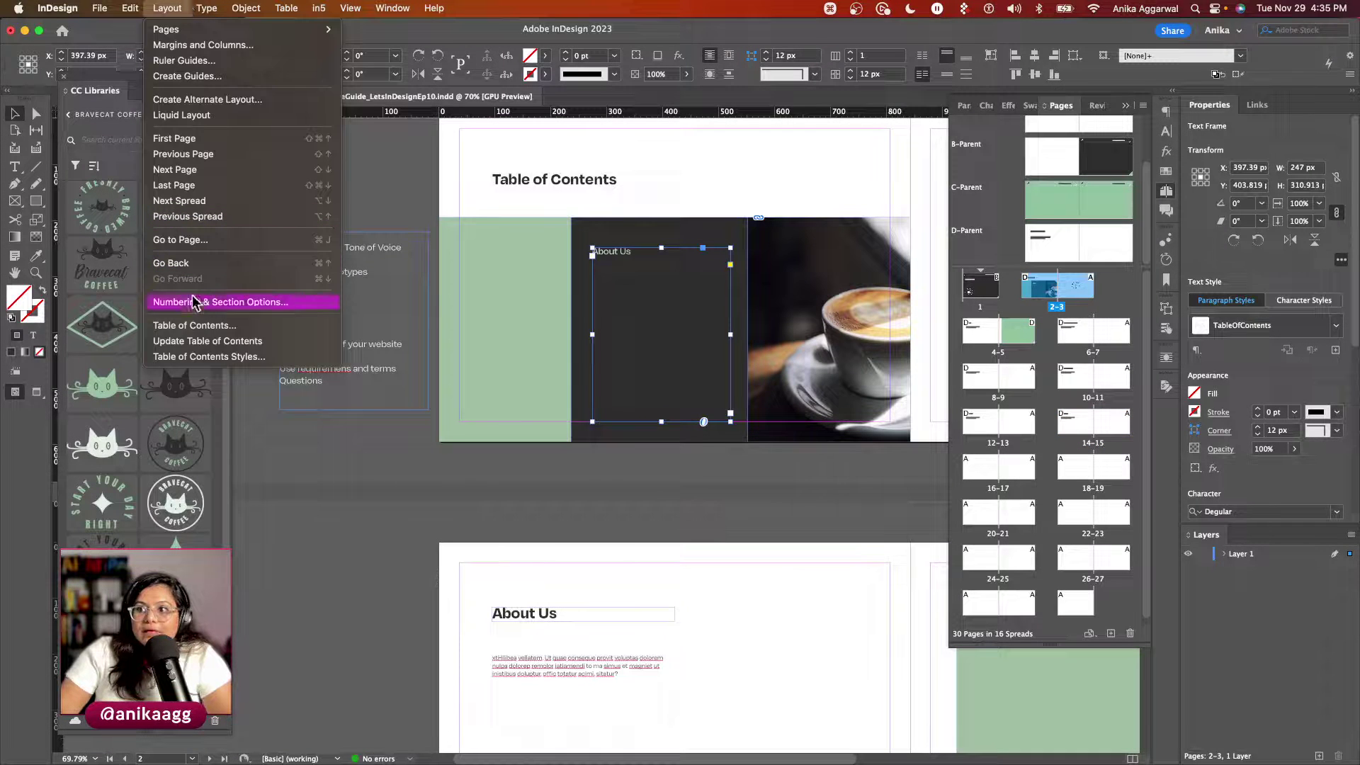
left_click(217, 340)
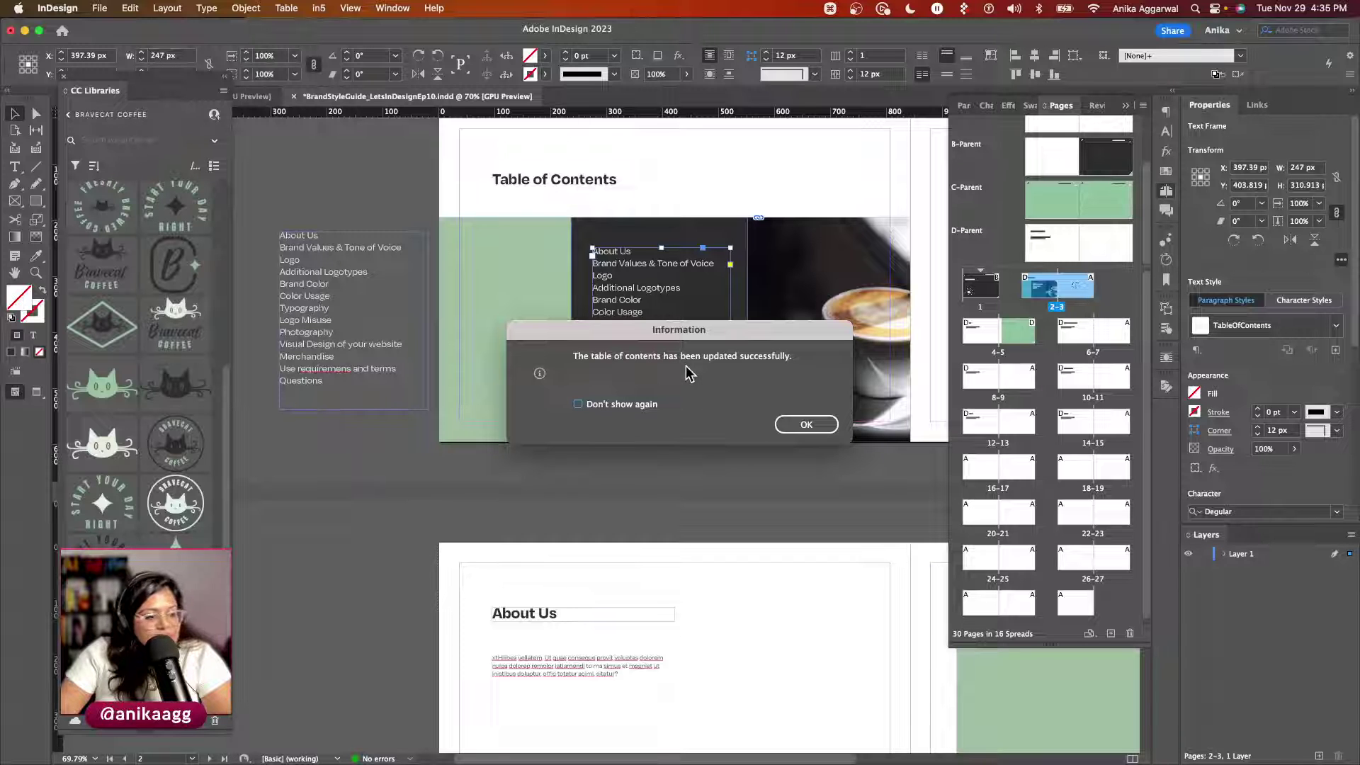
left_click(815, 425)
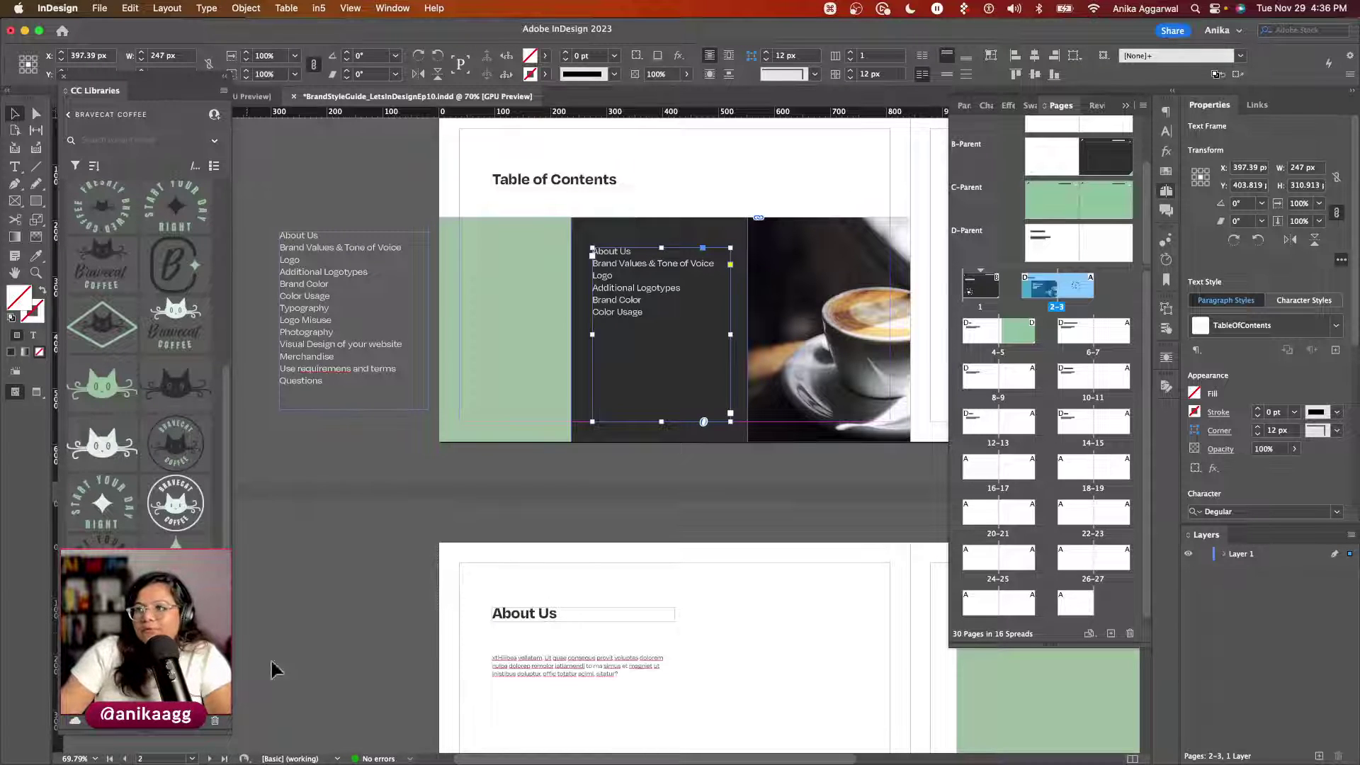
left_click(571, 571)
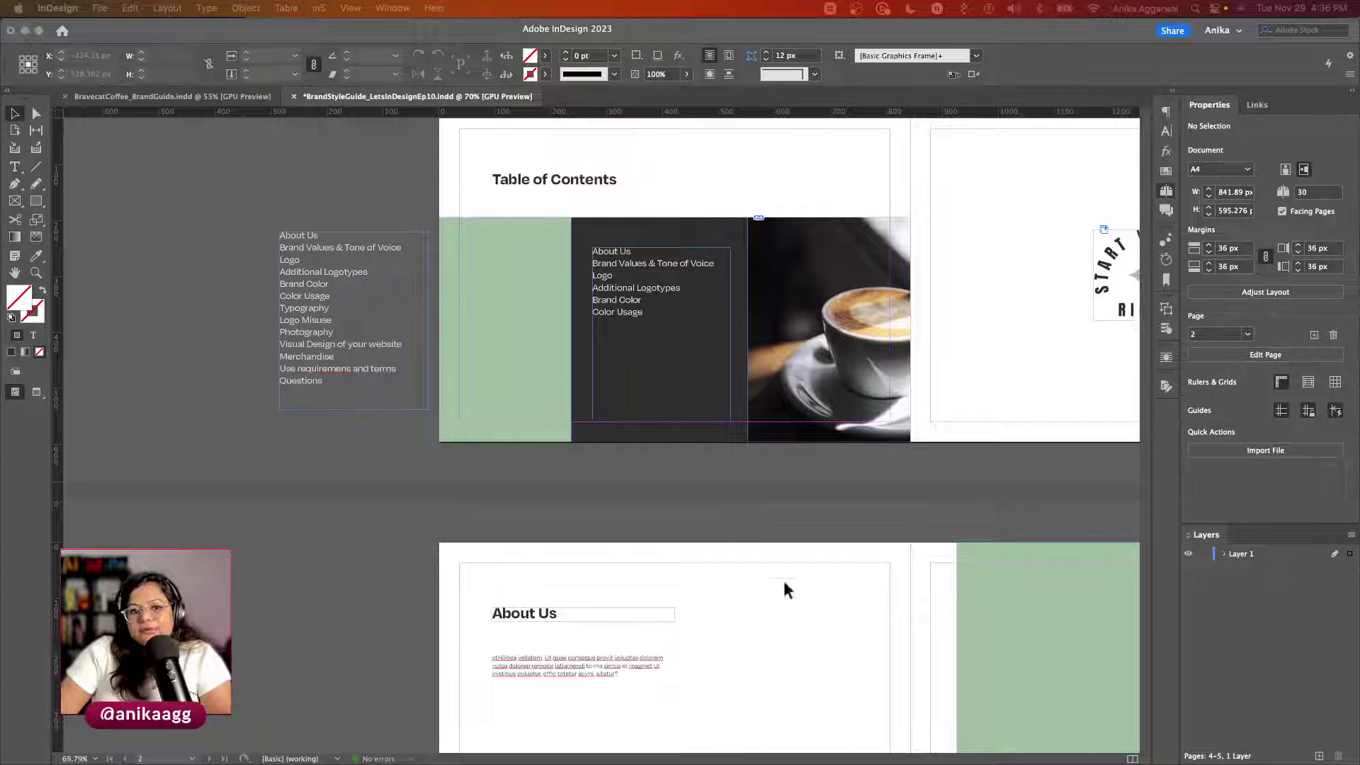
Step: Add a text frame about 90 by 47 px reading "BRAND GUIDE" in page 2's green panel
left_click(506, 299)
scroll(506, 300, "up", 3)
scroll(507, 308, "up", 1)
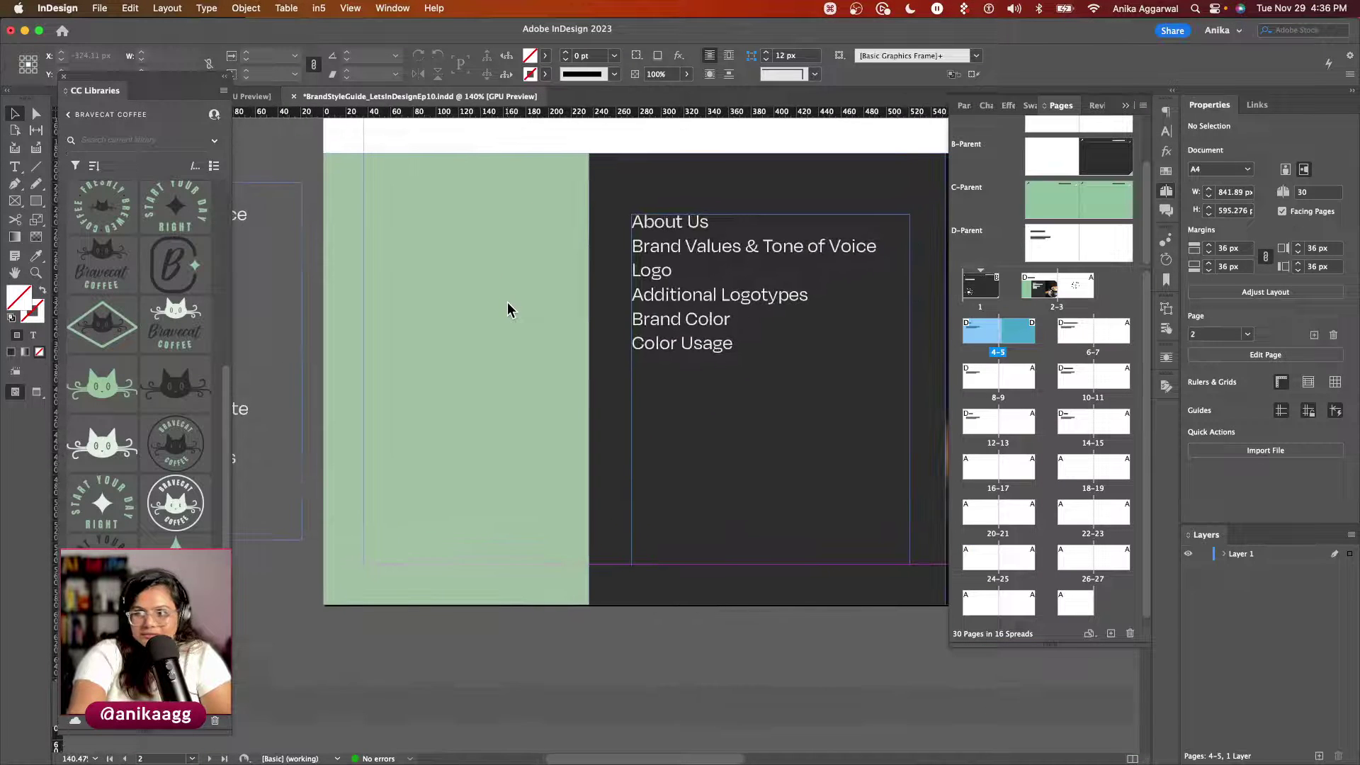
key("t")
left_click_drag(397, 360, 499, 429)
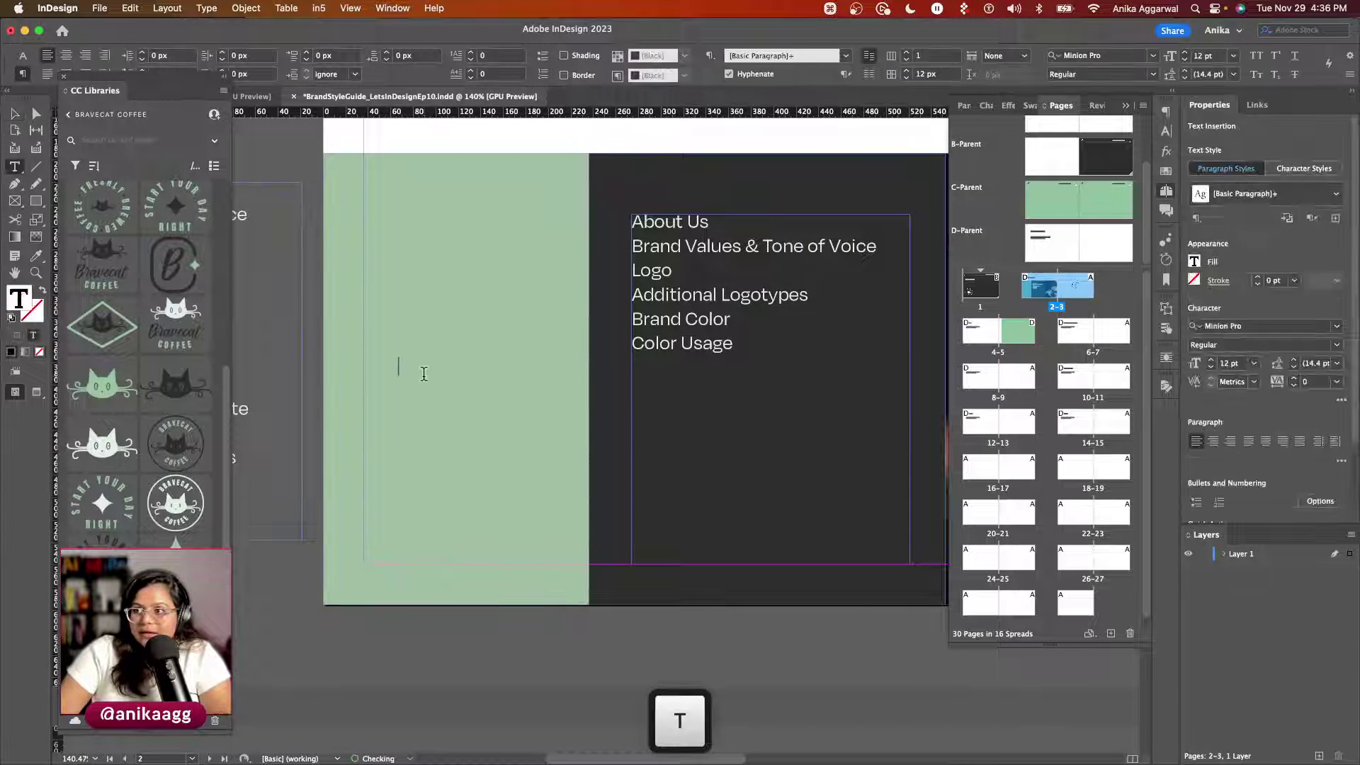
type("BRAND GUIDE")
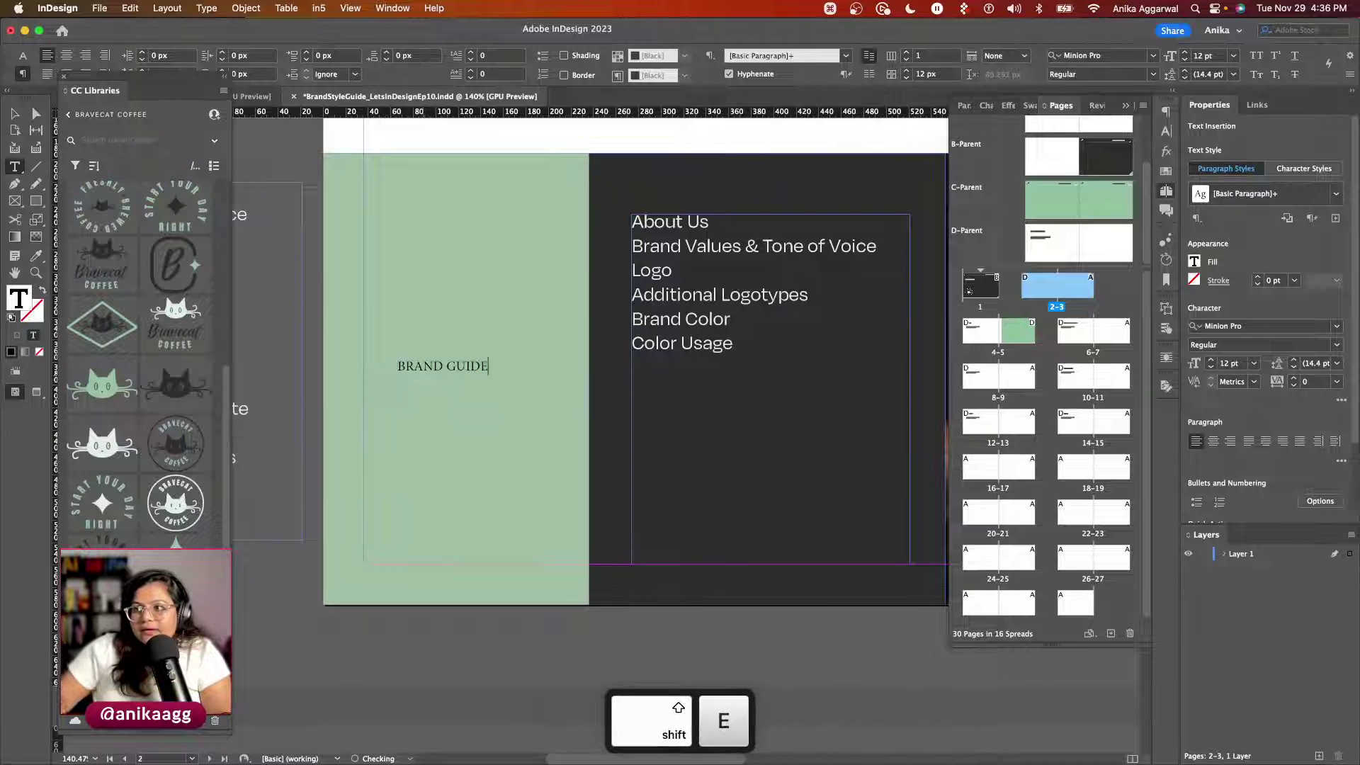
key("Escape")
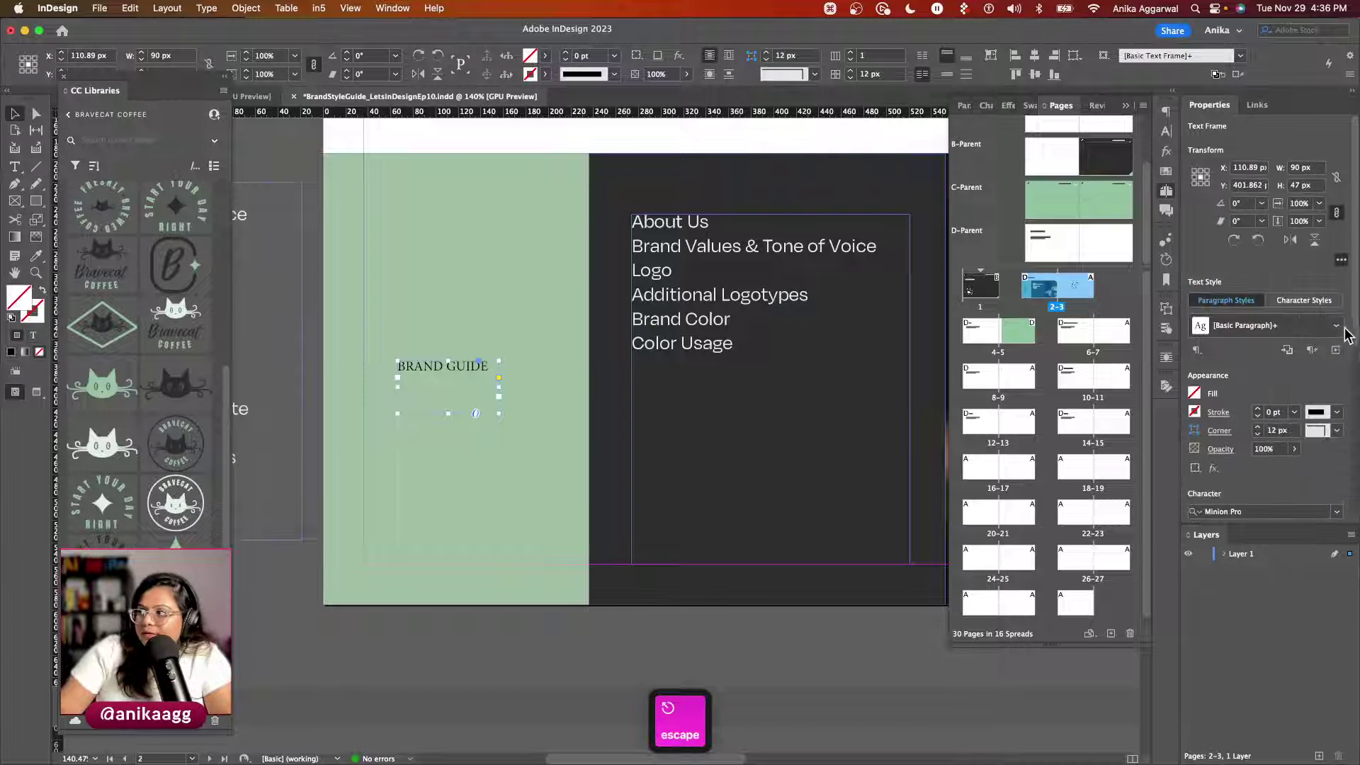
Step: Apply the TableOfContents paragraph style to the BRAND GUIDE text and shrink its frame to about 73 by 43 px
left_click(1342, 330)
left_click(1261, 431)
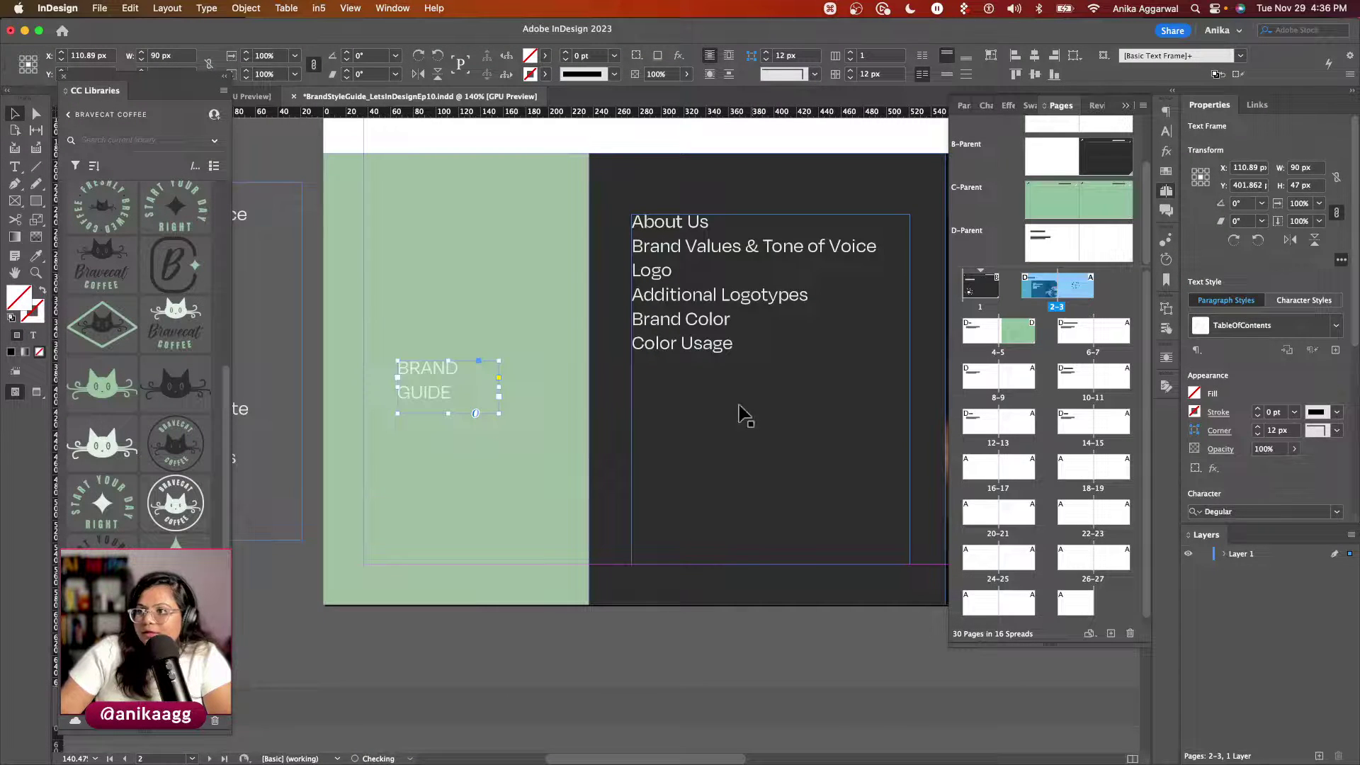
left_click_drag(498, 413, 481, 410)
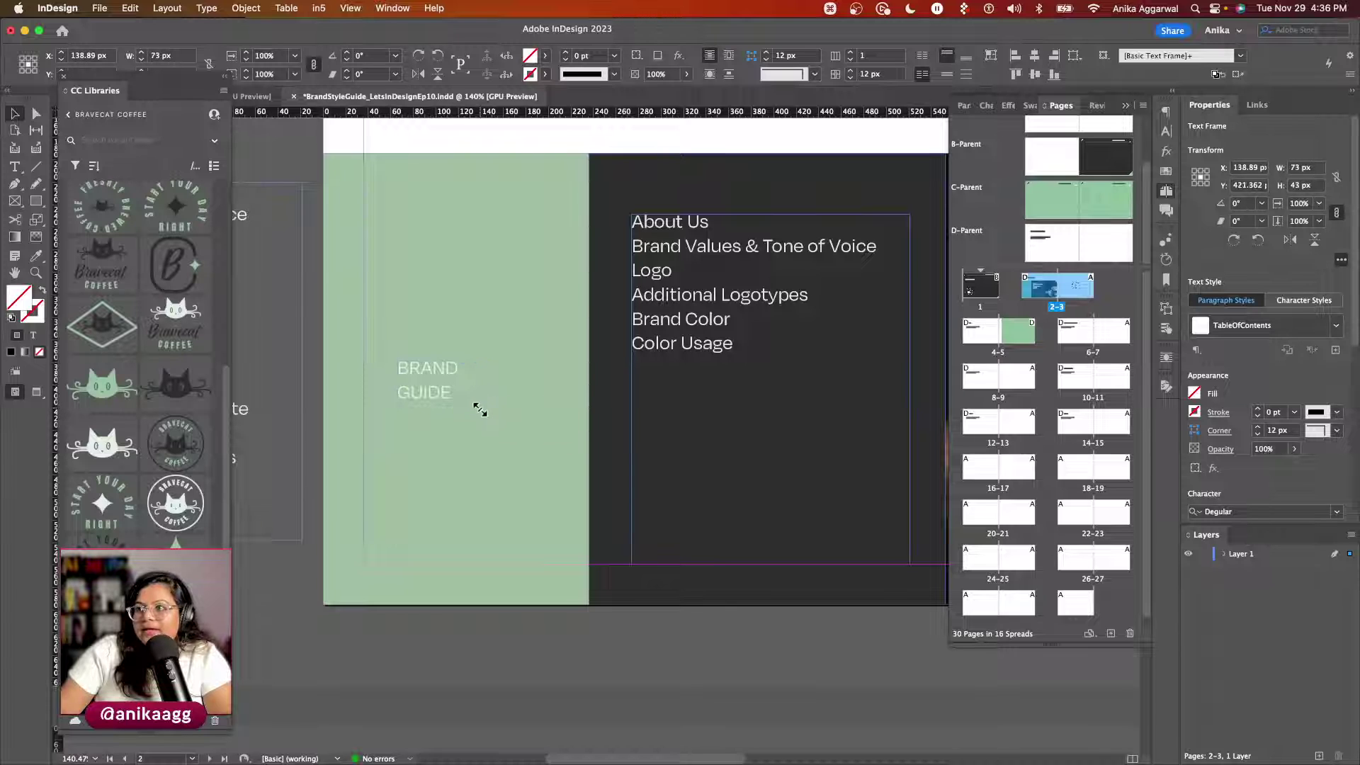
Step: Center-align the BRAND GUIDE text and shift its frame slightly towards the middle of the green panel
scroll(1307, 382, "down", 1)
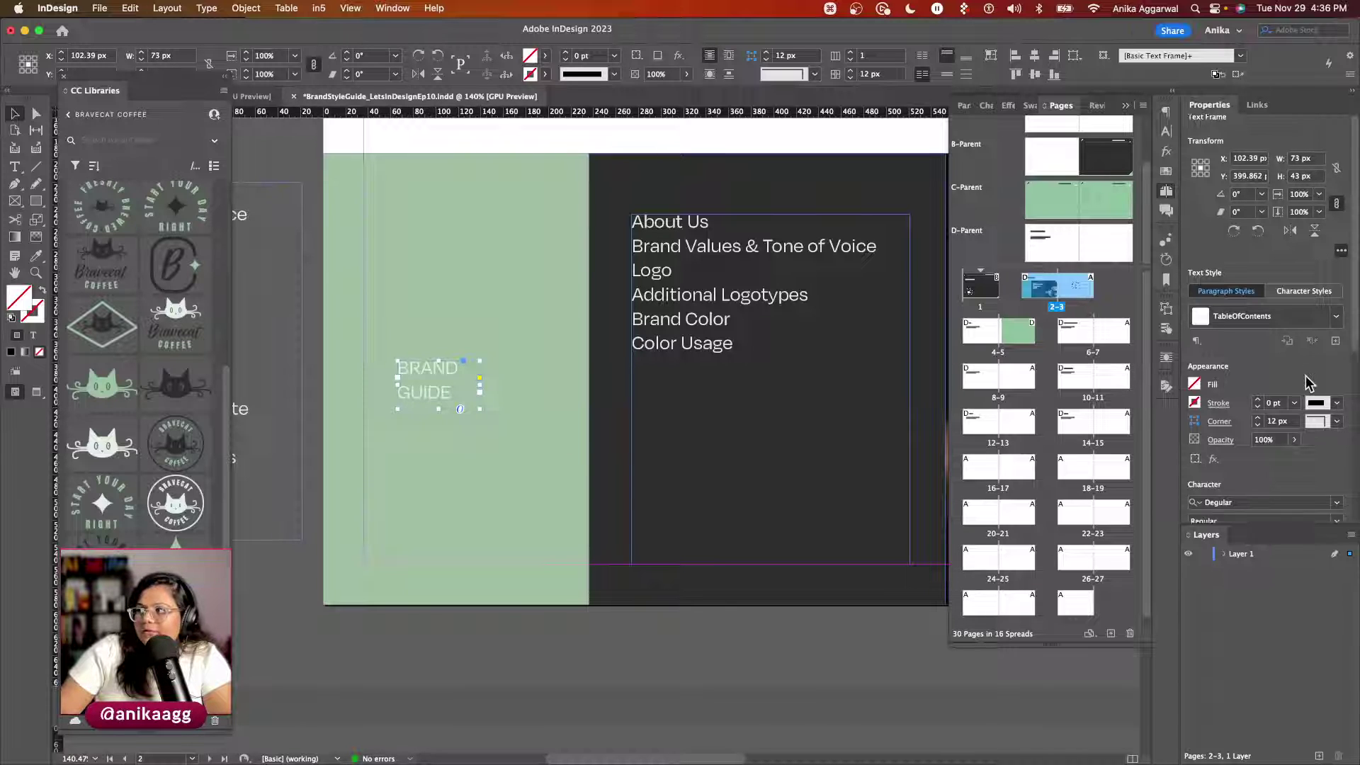
scroll(1307, 382, "down", 5)
left_click(1213, 441)
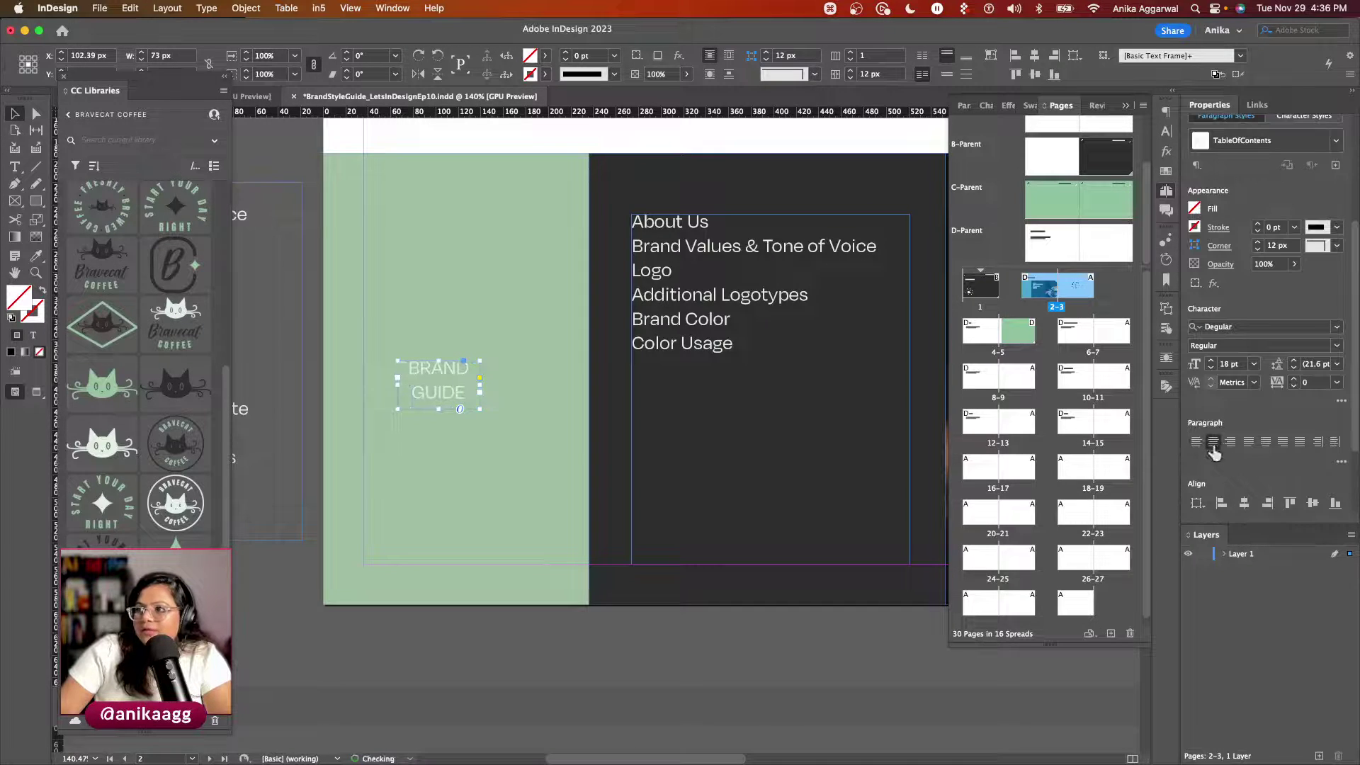
left_click_drag(465, 390, 477, 398)
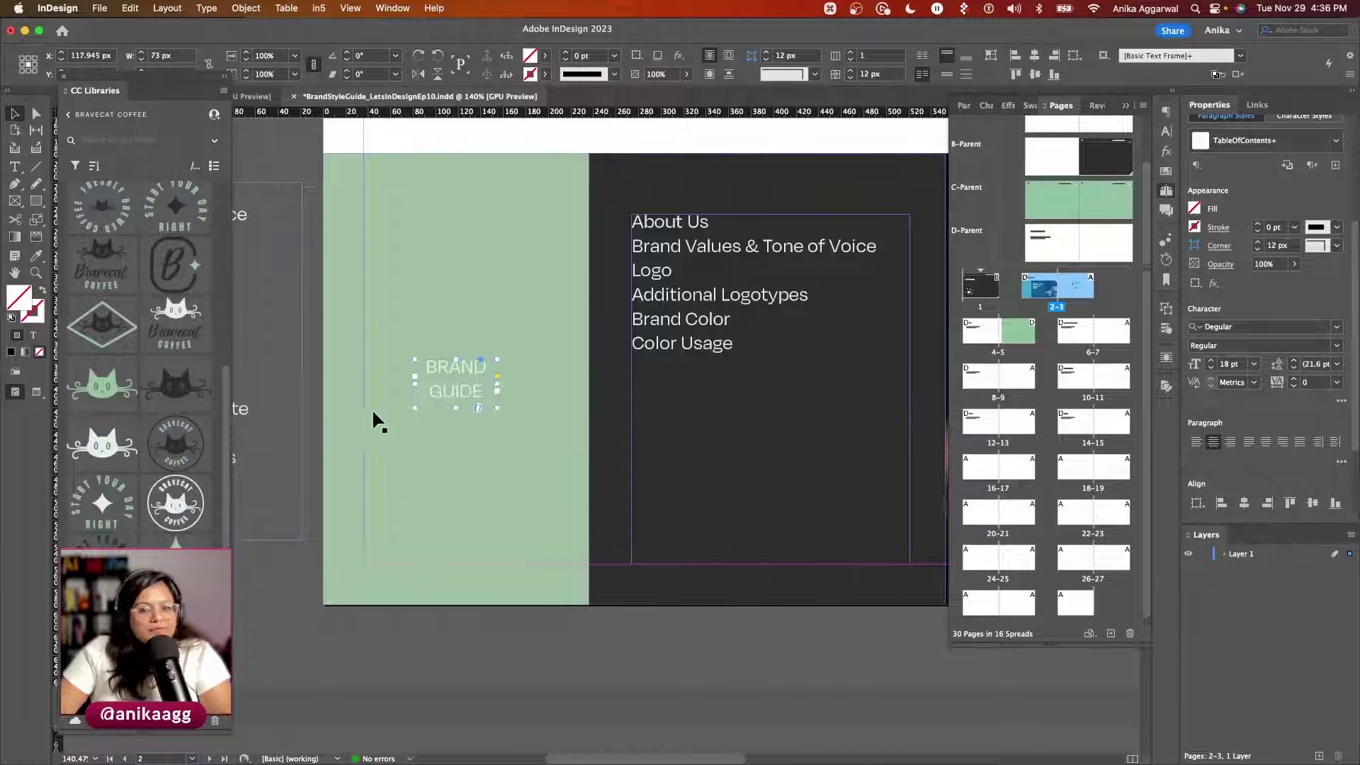
Step: Draw an ellipse about 110 by 59 px around the BRAND GUIDE text in the green panel
left_click_drag(36, 201, 76, 231)
left_click_drag(438, 376, 517, 419)
key("v")
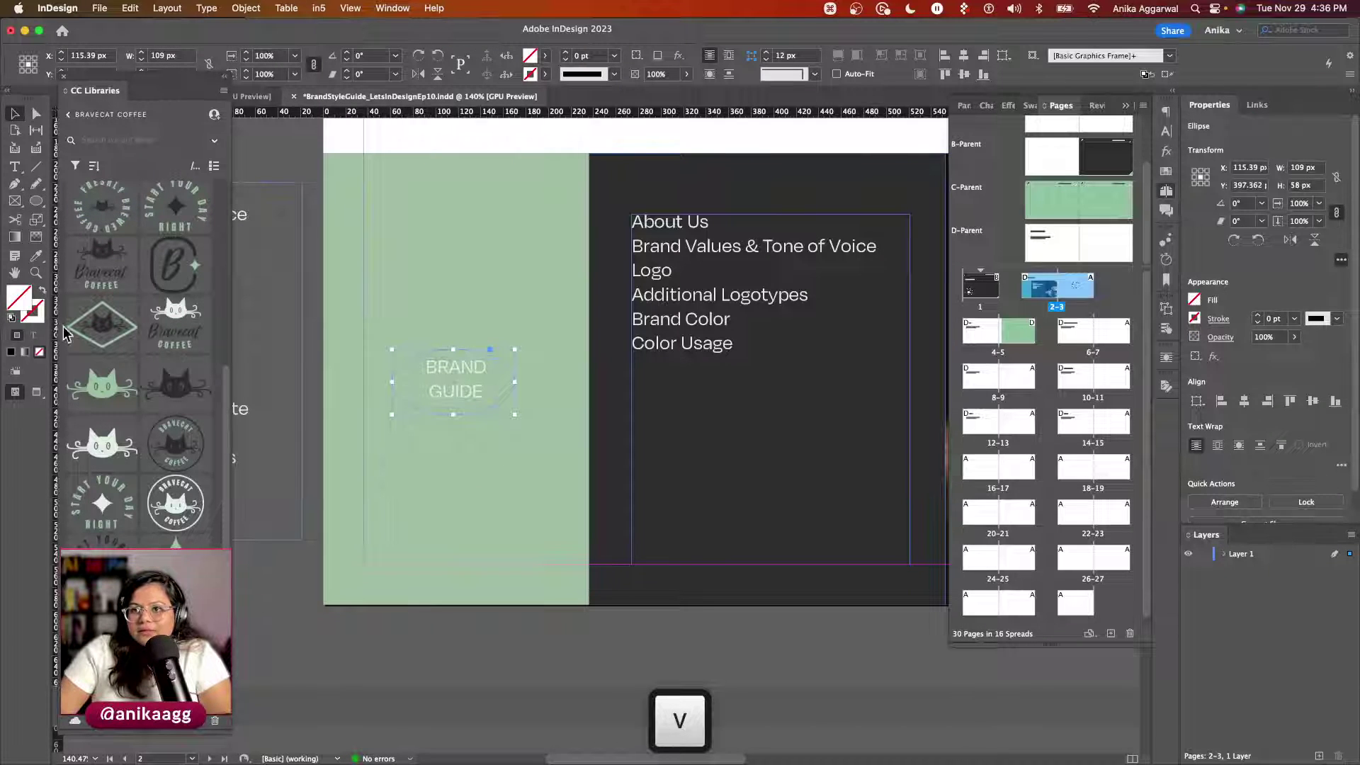
Step: Color the ellipse's stroke with the library's #E1EFE4 swatch and check the result in preview mode
scroll(121, 319, "up", 5)
left_click(101, 386)
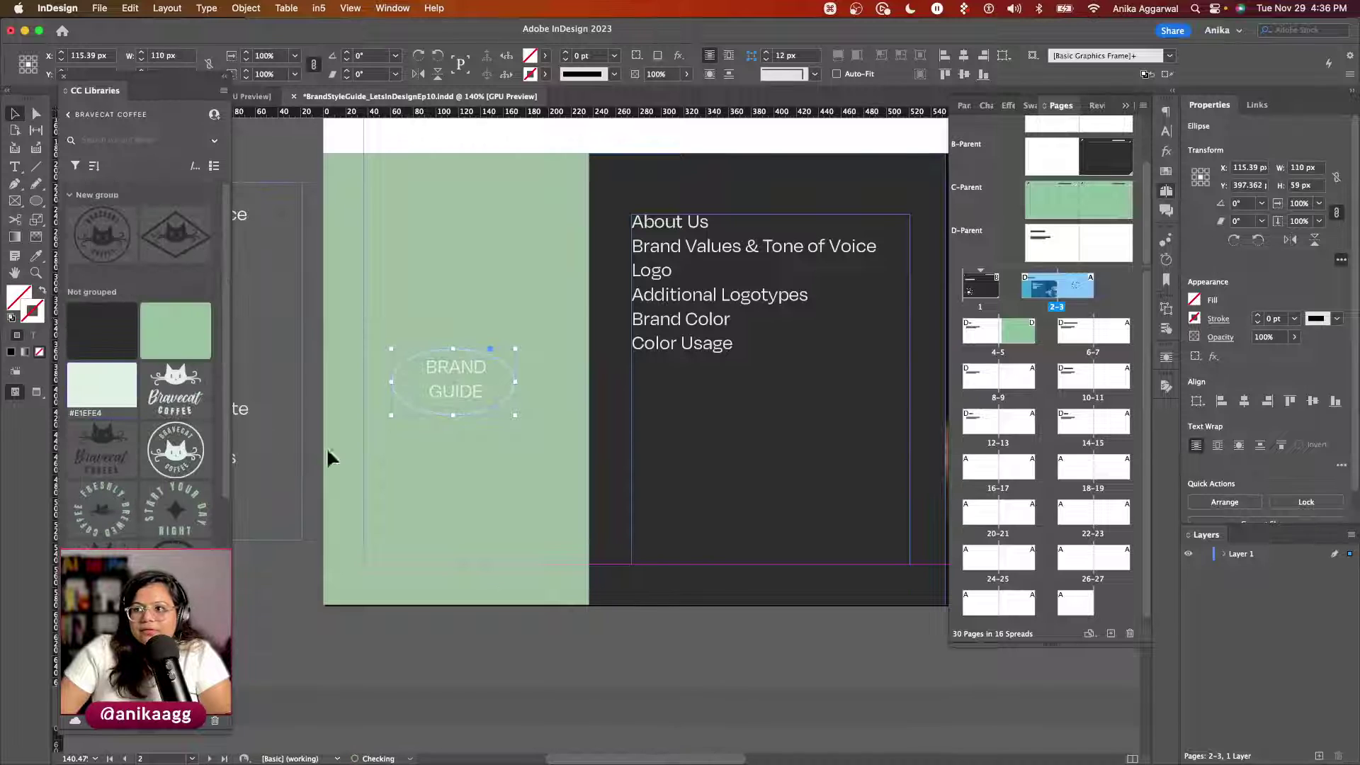
key("f")
key("super+shift+a")
key("v")
key("w")
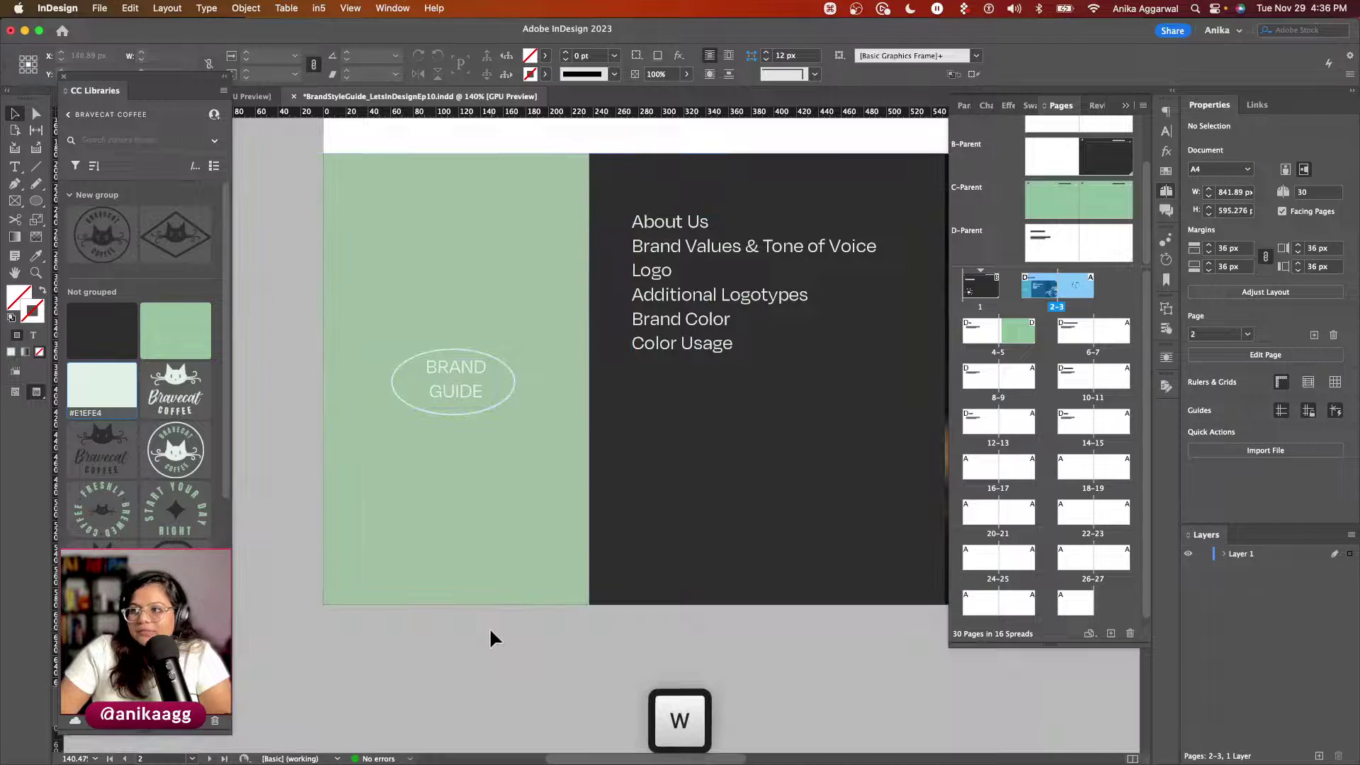
key("w")
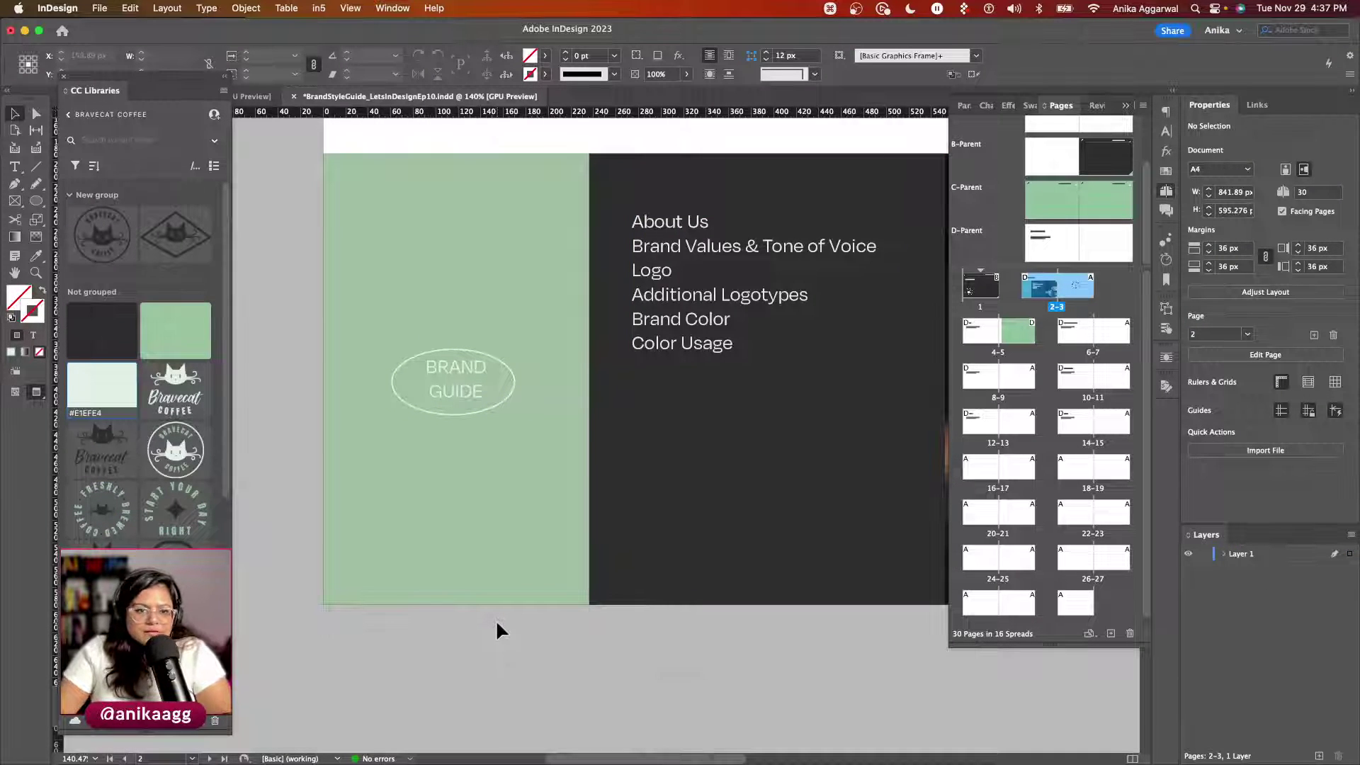
Step: Change the color of the ellipse around BRAND GUIDE to the library's dark #2D2D2D swatch
left_click(402, 361)
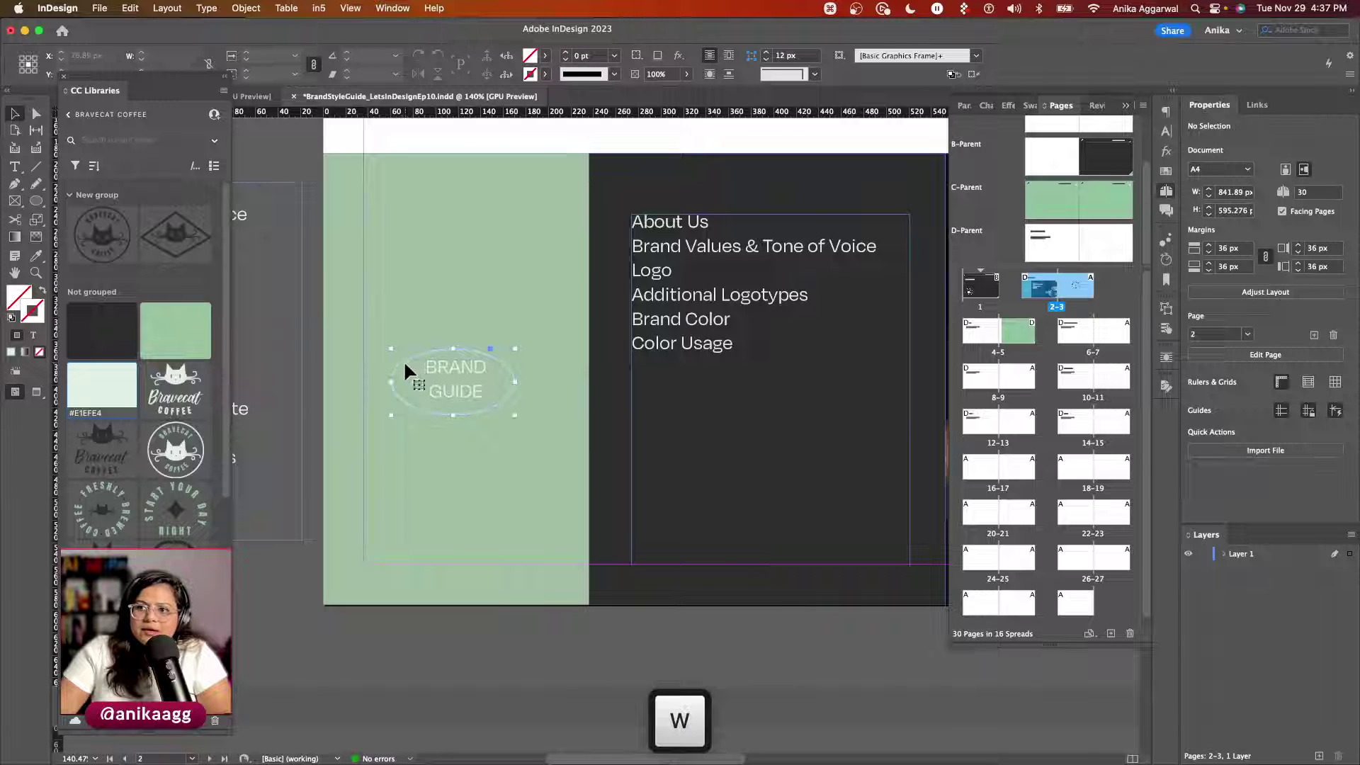
left_click(101, 330)
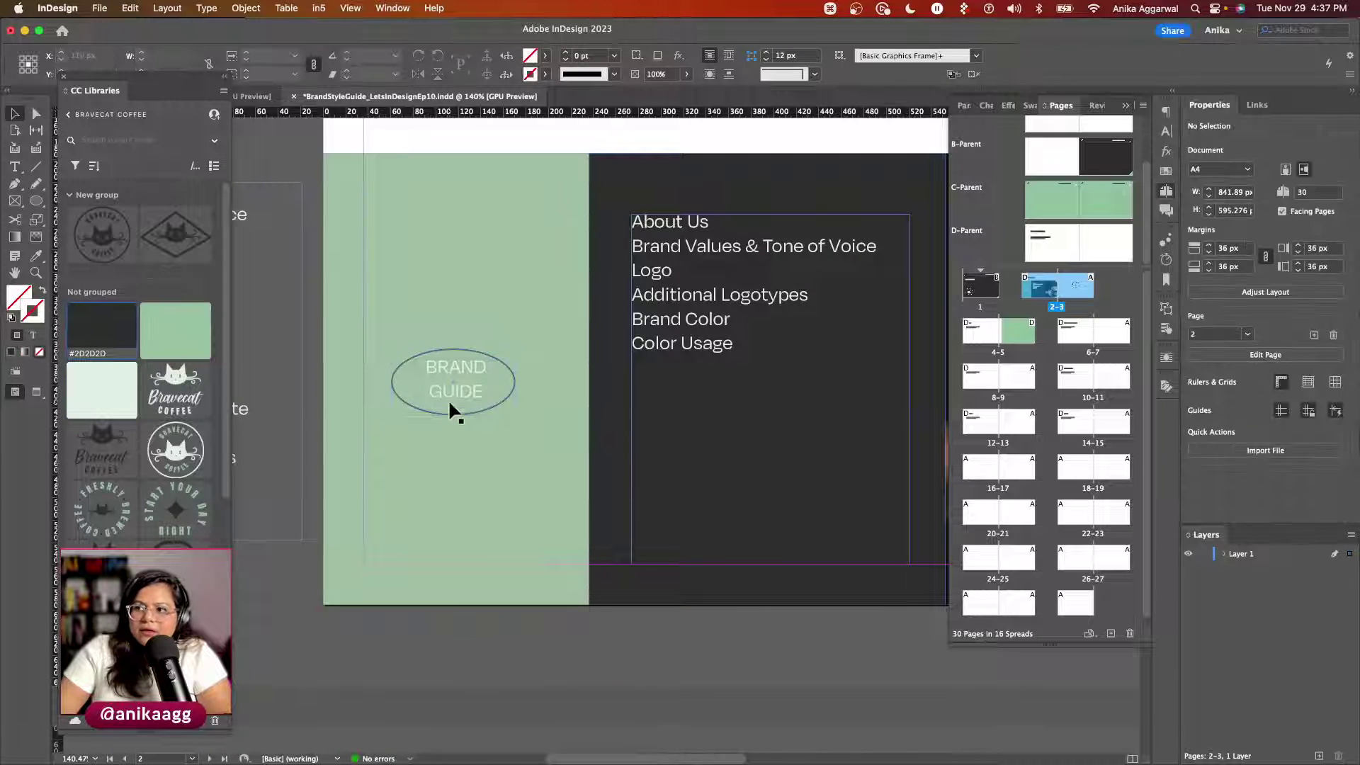
Step: Enlarge the ellipse around the BRAND GUIDE text to about 131 by 70 px
left_click(455, 389)
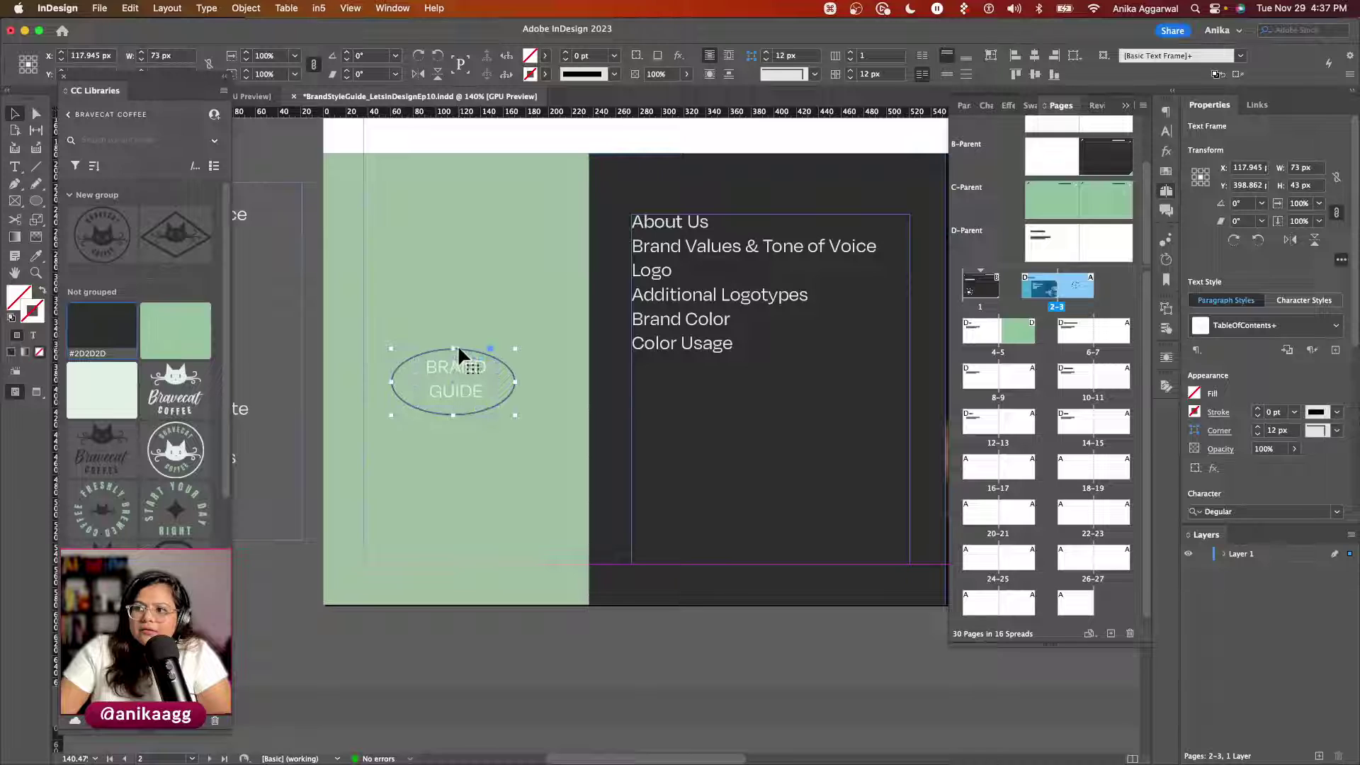
left_click(457, 346)
left_click_drag(457, 348, 456, 342)
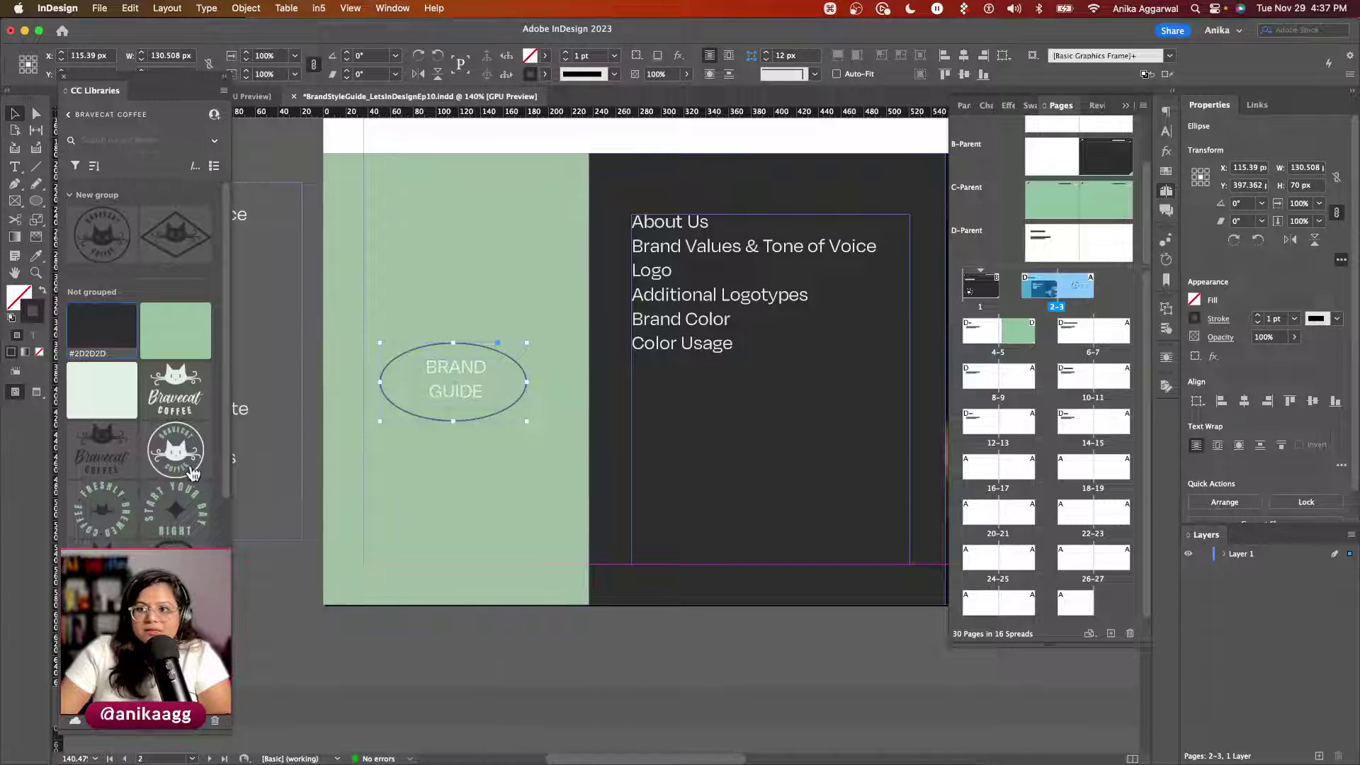
Step: Place the small white star from the library on the upper-right edge of the BRAND GUIDE ellipse and preview the page
scroll(192, 473, "down", 5)
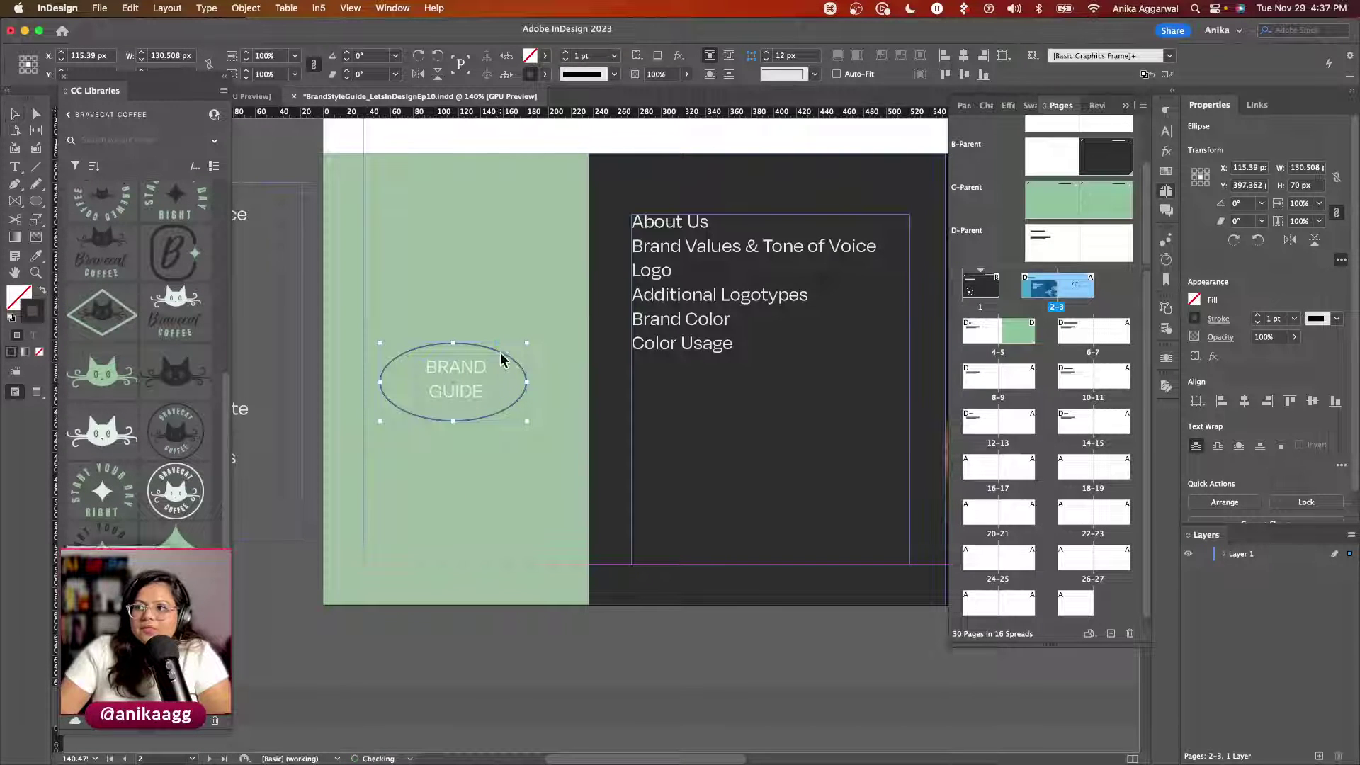
mouse_move(492, 340)
left_mouse_down()
mouse_move(509, 362)
mouse_move(501, 349)
left_mouse_up()
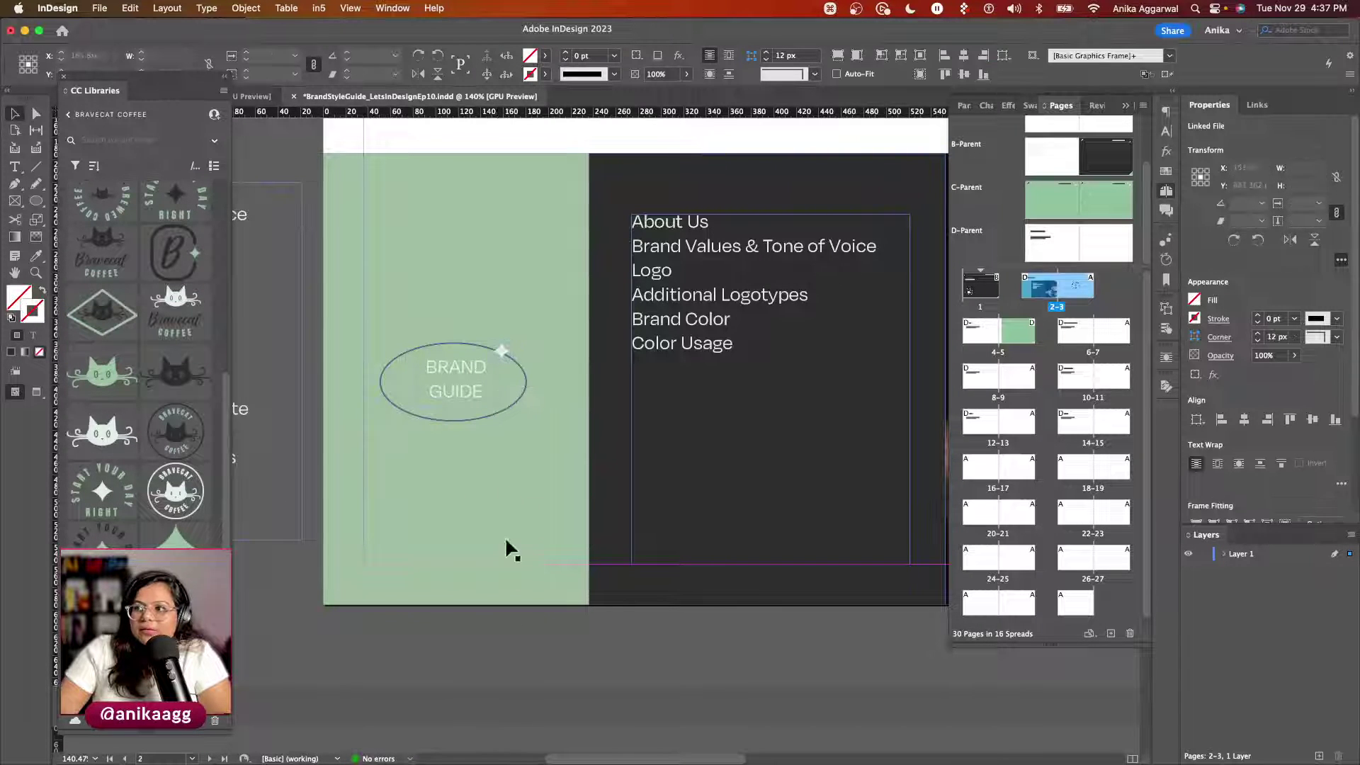
key("w")
Step: Set the leading of the TableOfContents paragraph style to 20 pt with the preview on
left_click(466, 367)
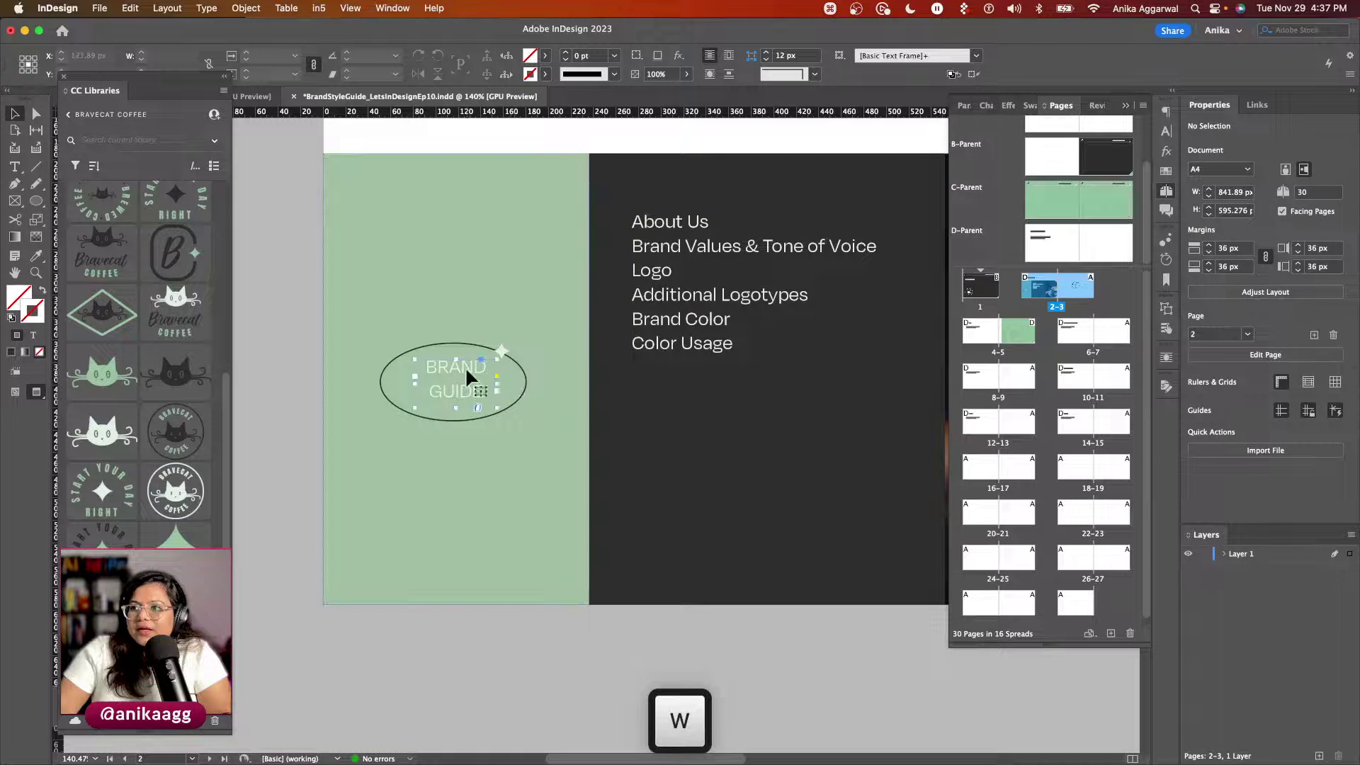
left_click(1328, 325)
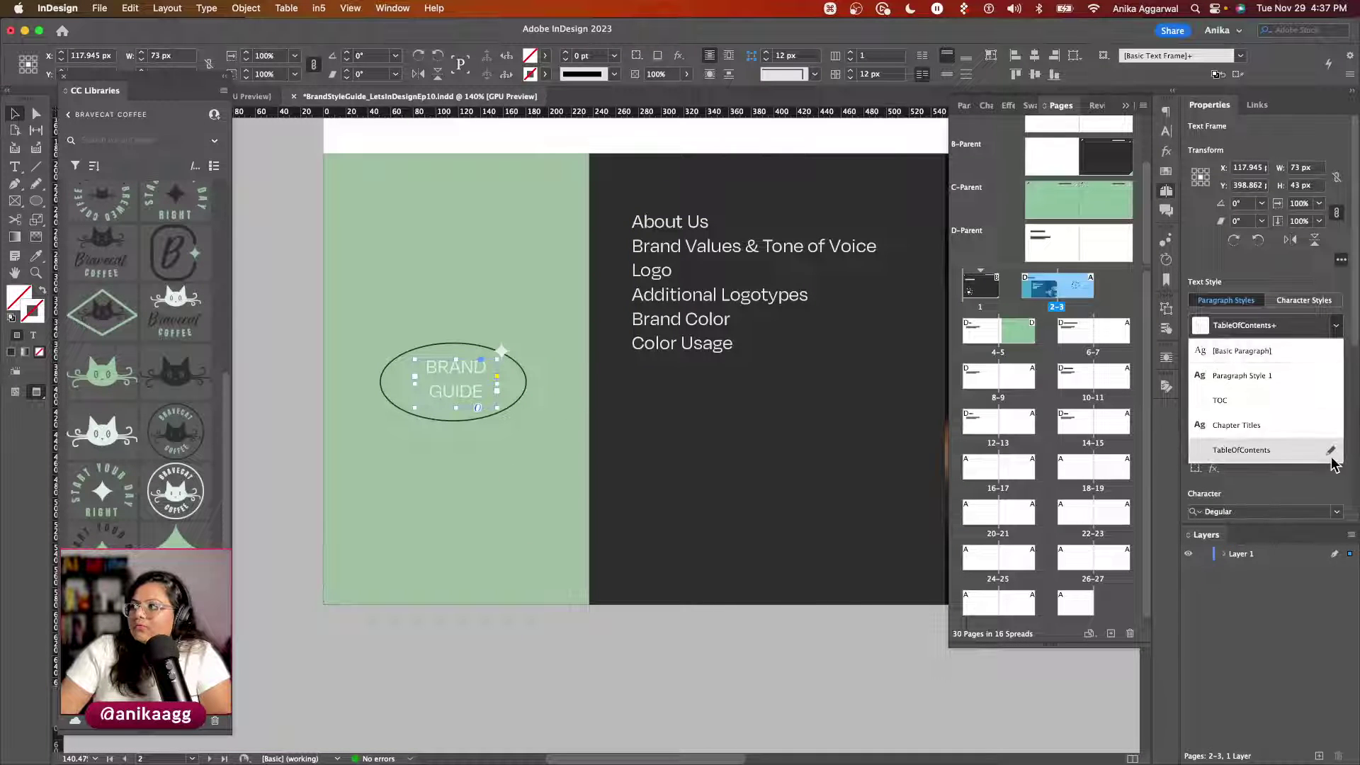
left_click(1309, 457)
left_click(285, 169)
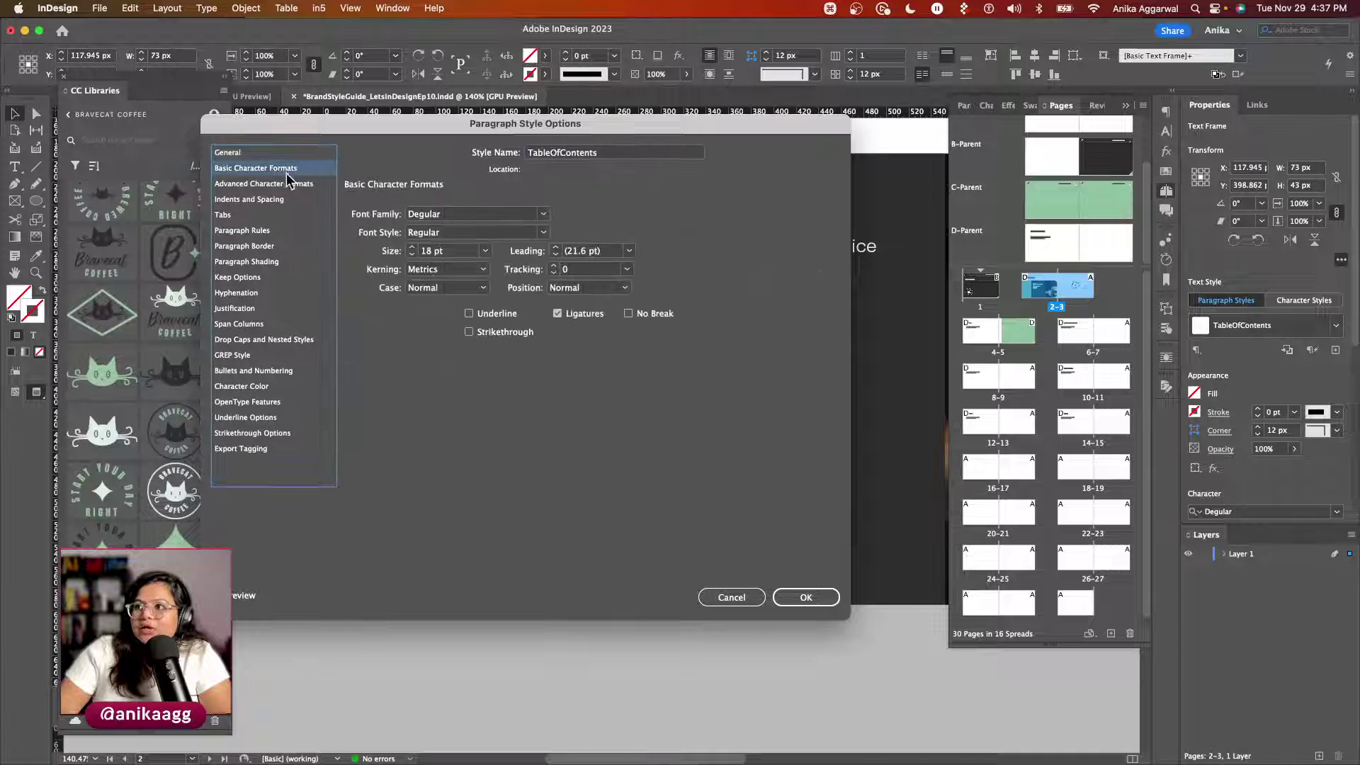
left_click(556, 256)
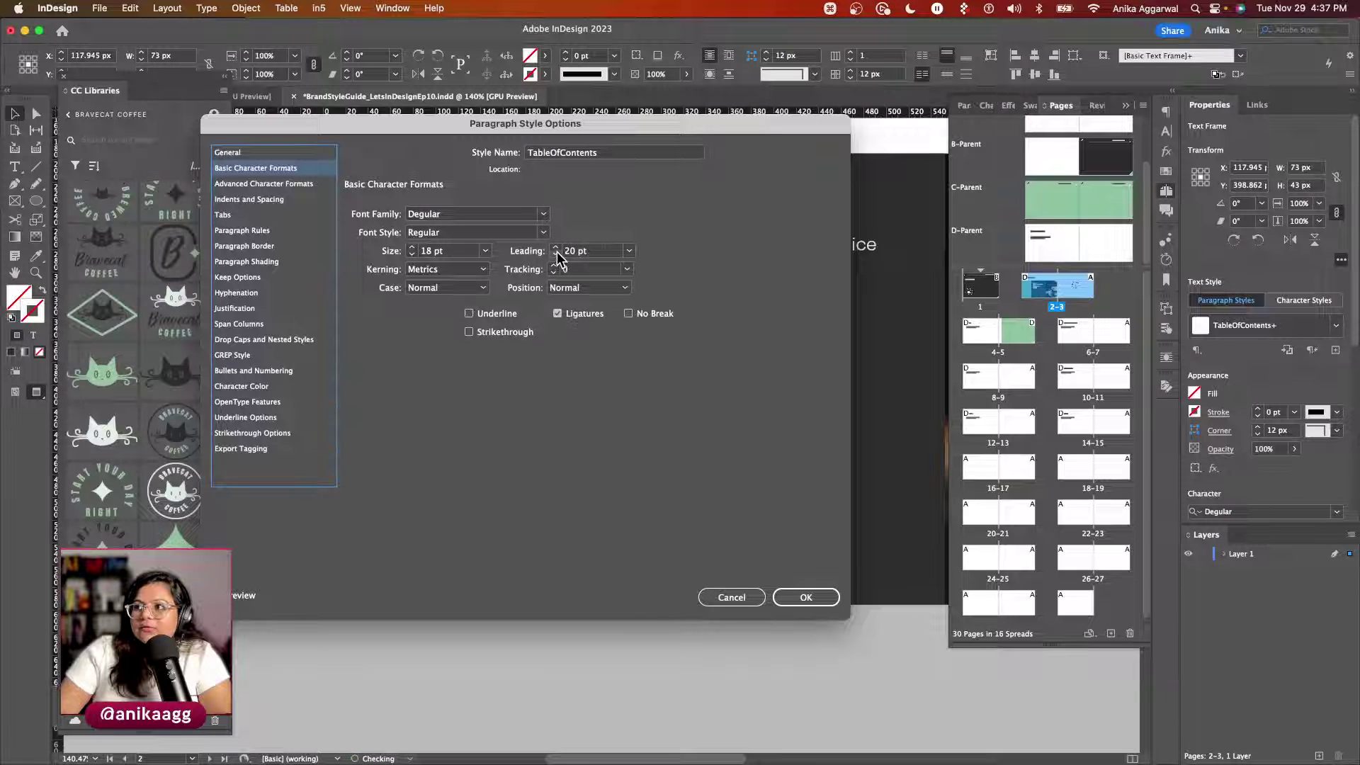
left_click_drag(585, 134, 981, 136)
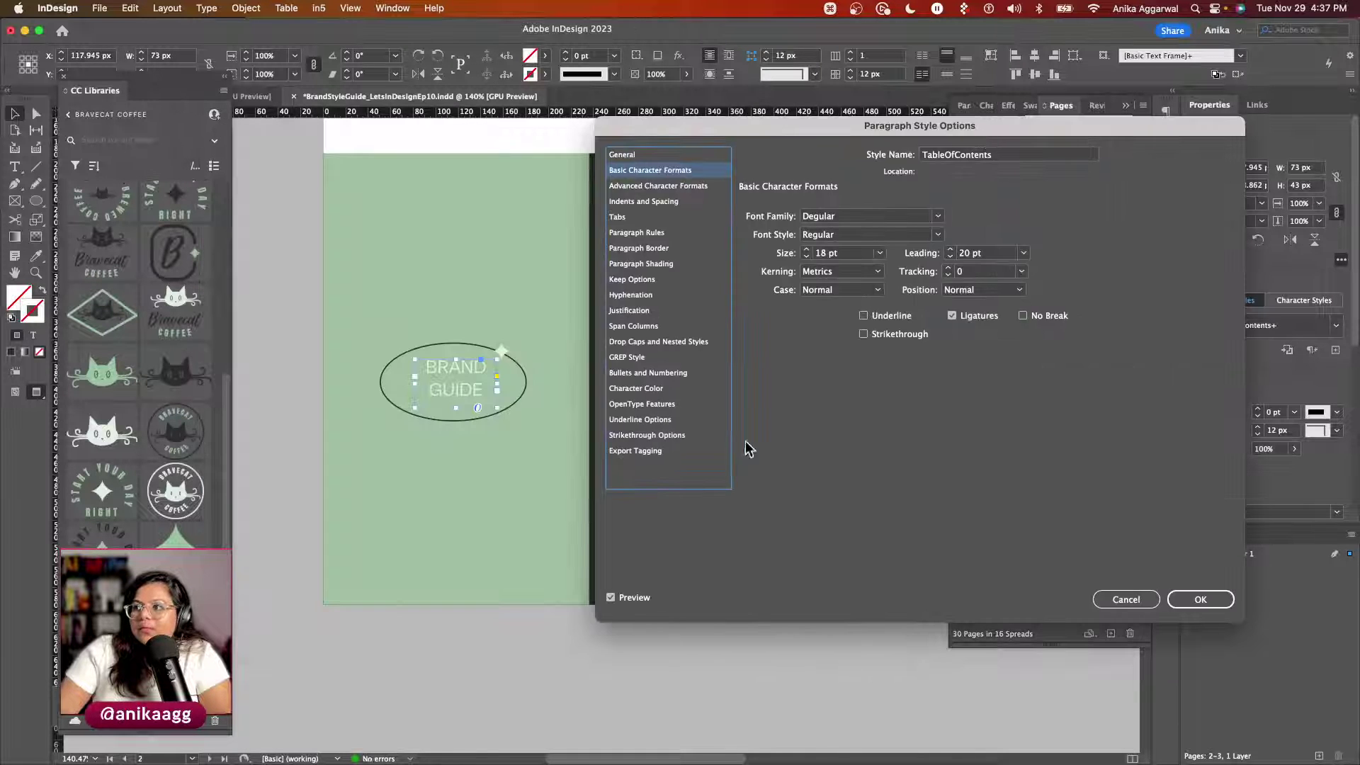
left_click(633, 604)
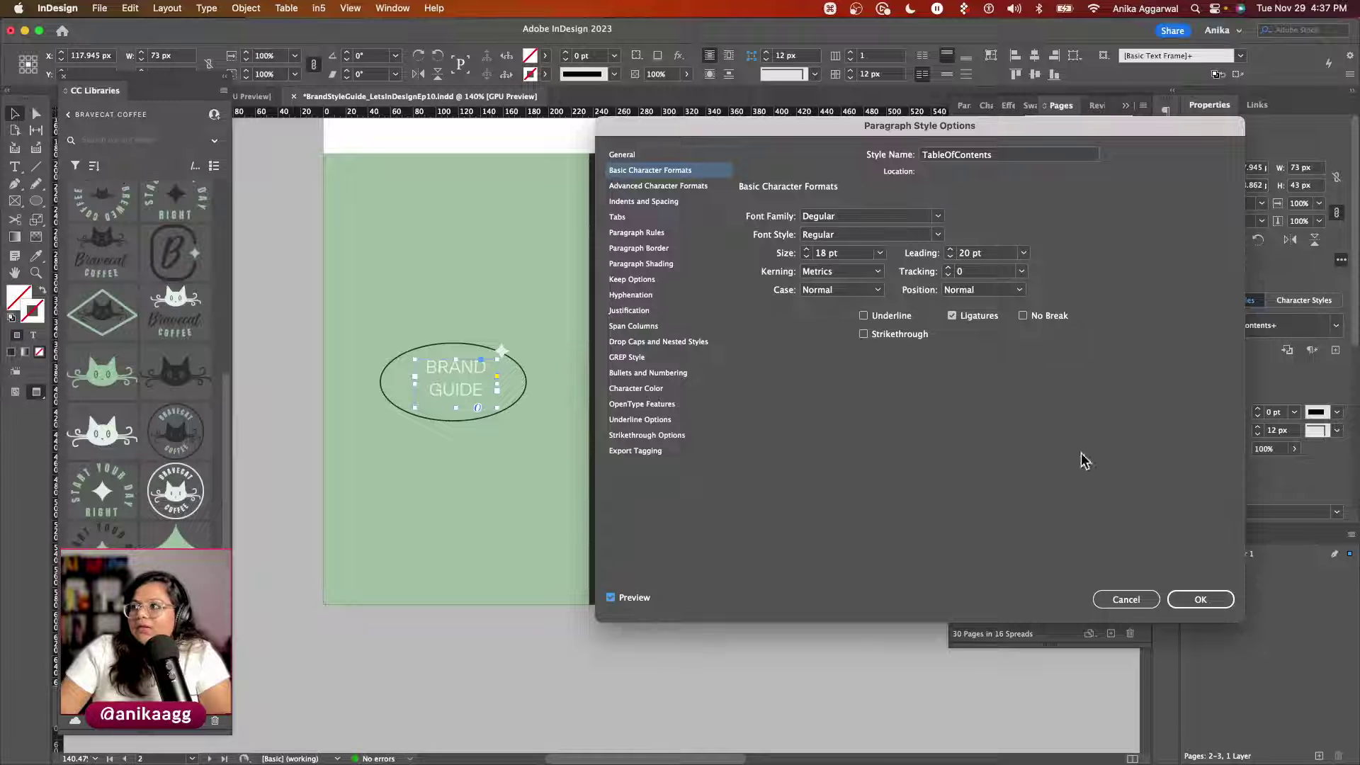
left_click(1200, 600)
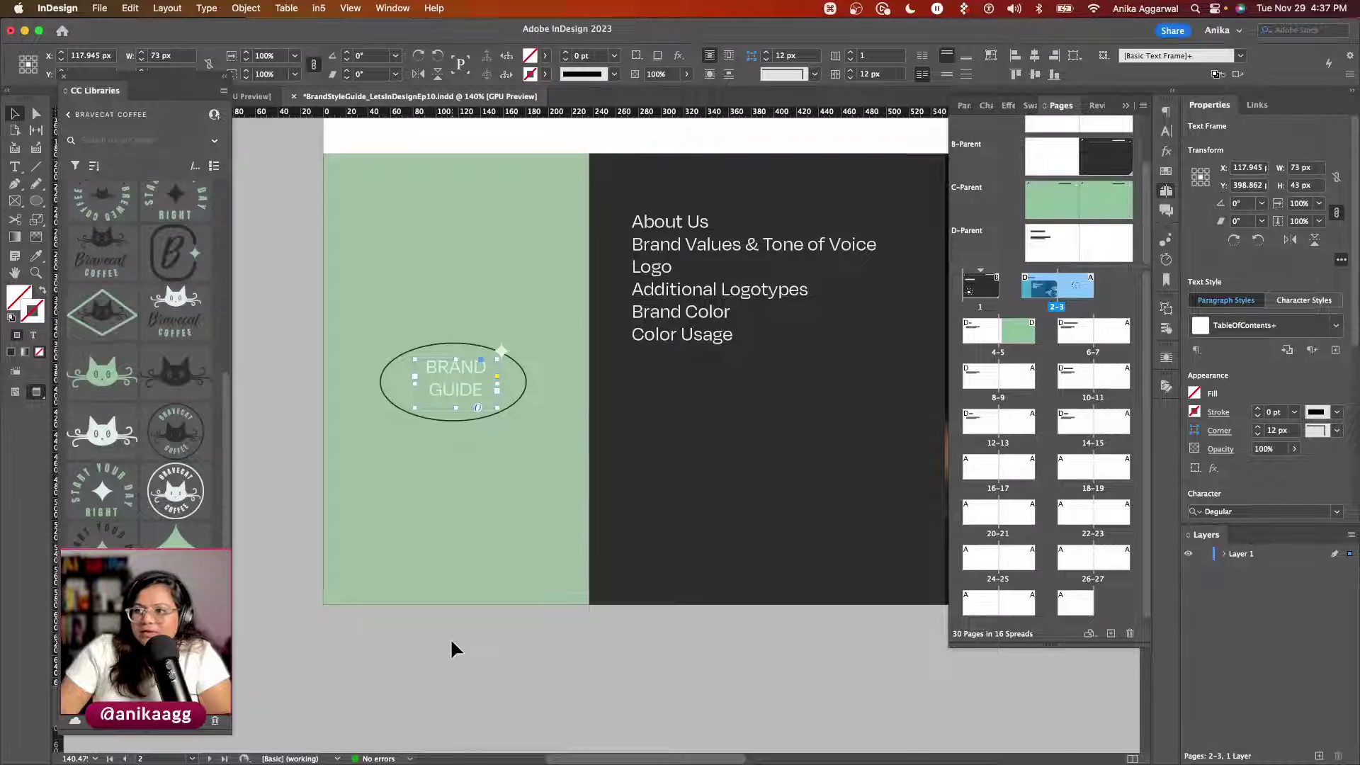
Step: Fit the BRAND GUIDE text frame to its content, center it inside the ellipse, and preview the page
key("w")
left_click(416, 595)
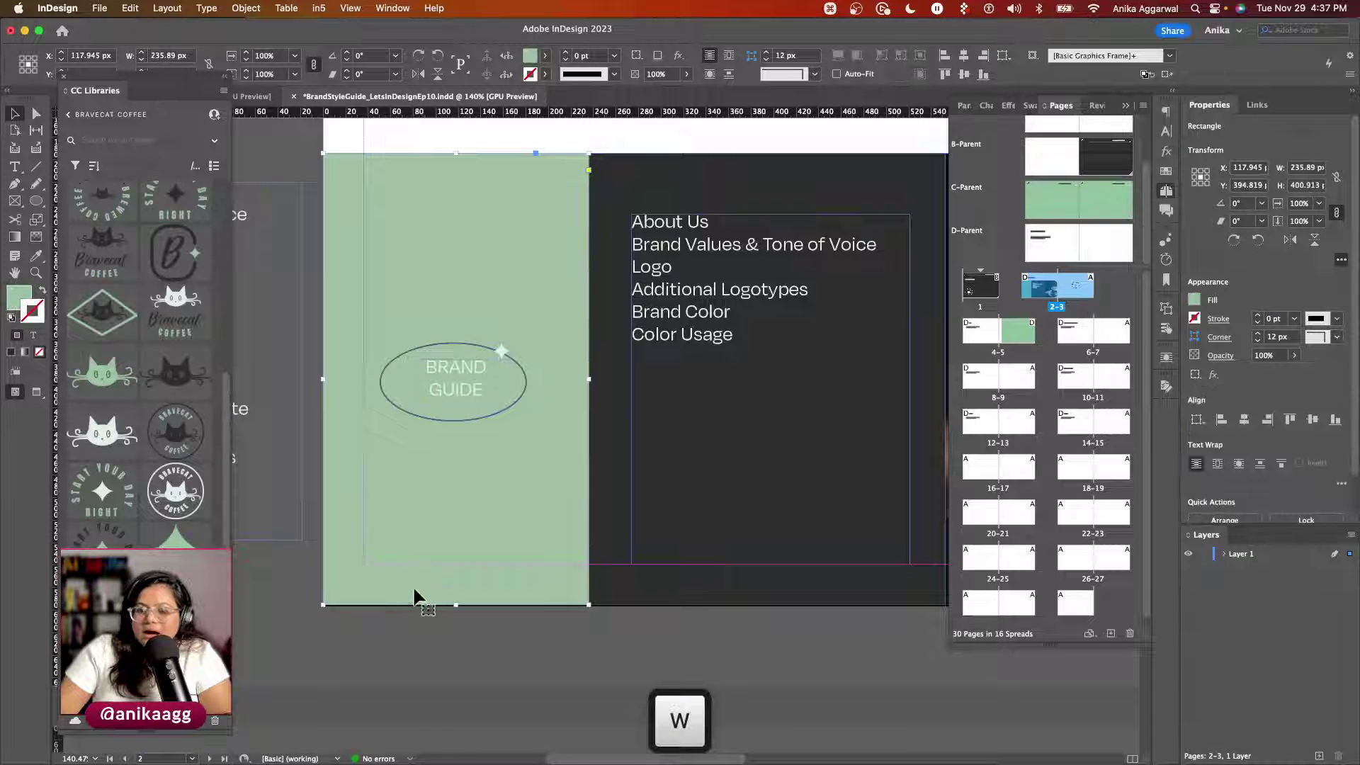
left_click(487, 391)
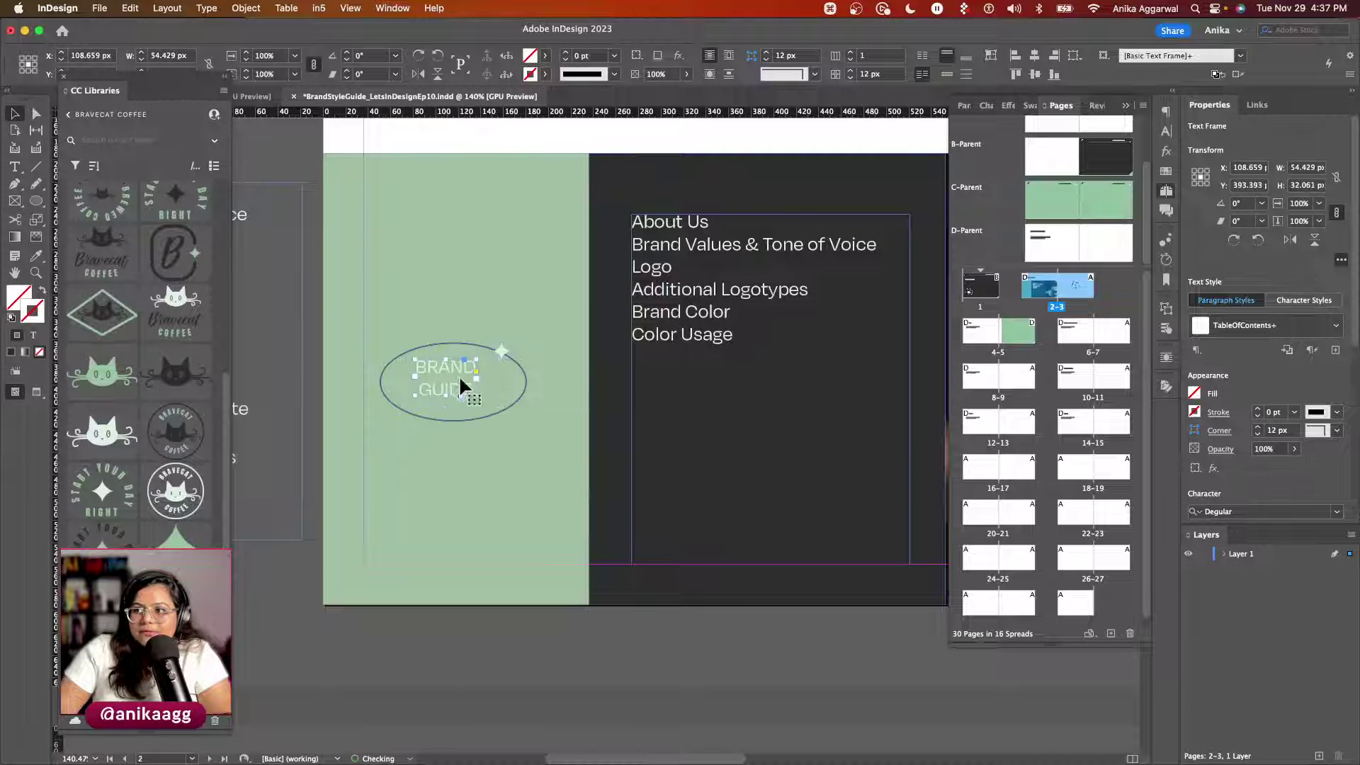
left_click_drag(460, 380, 467, 384)
left_click(461, 643)
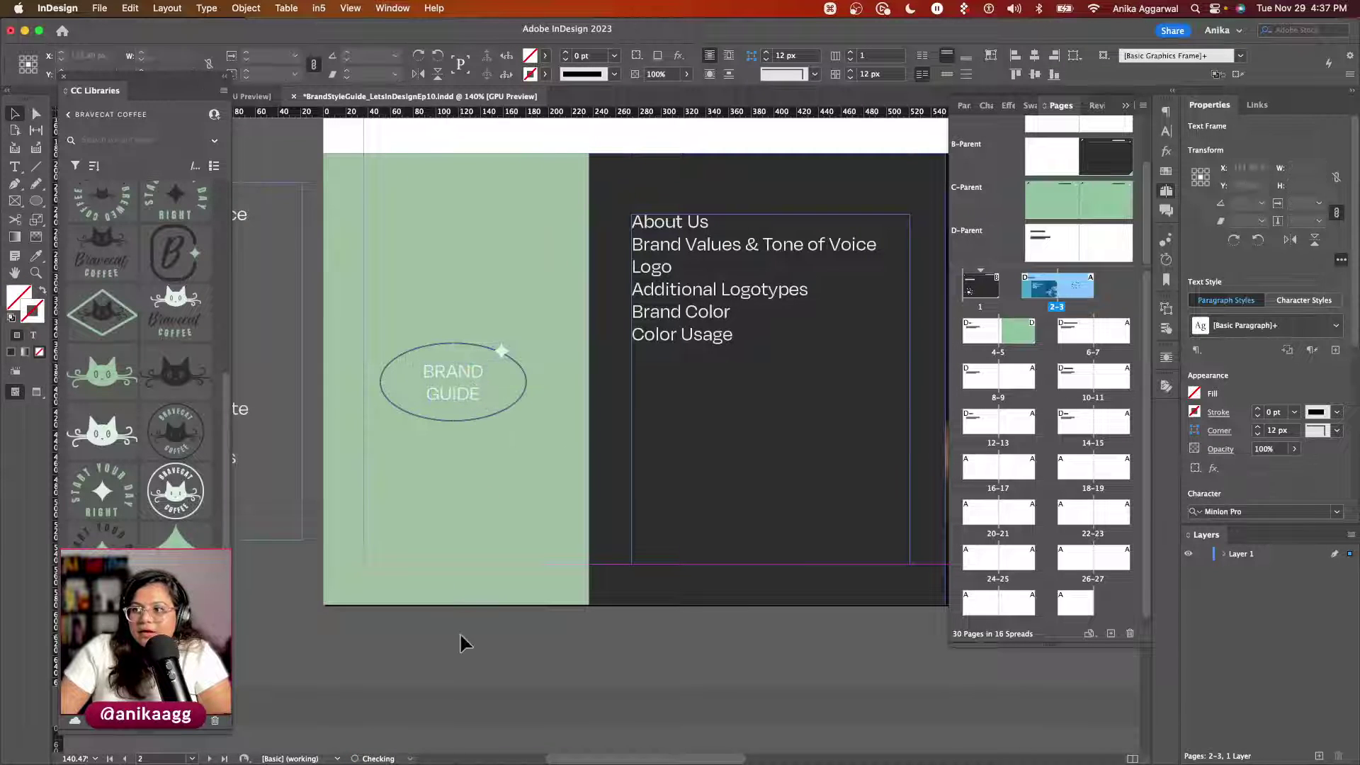
key("w")
Step: Place the Freshly Brewed Coffee badge from the library in the lower-right area of the About Us page
scroll(391, 662, "down", 2)
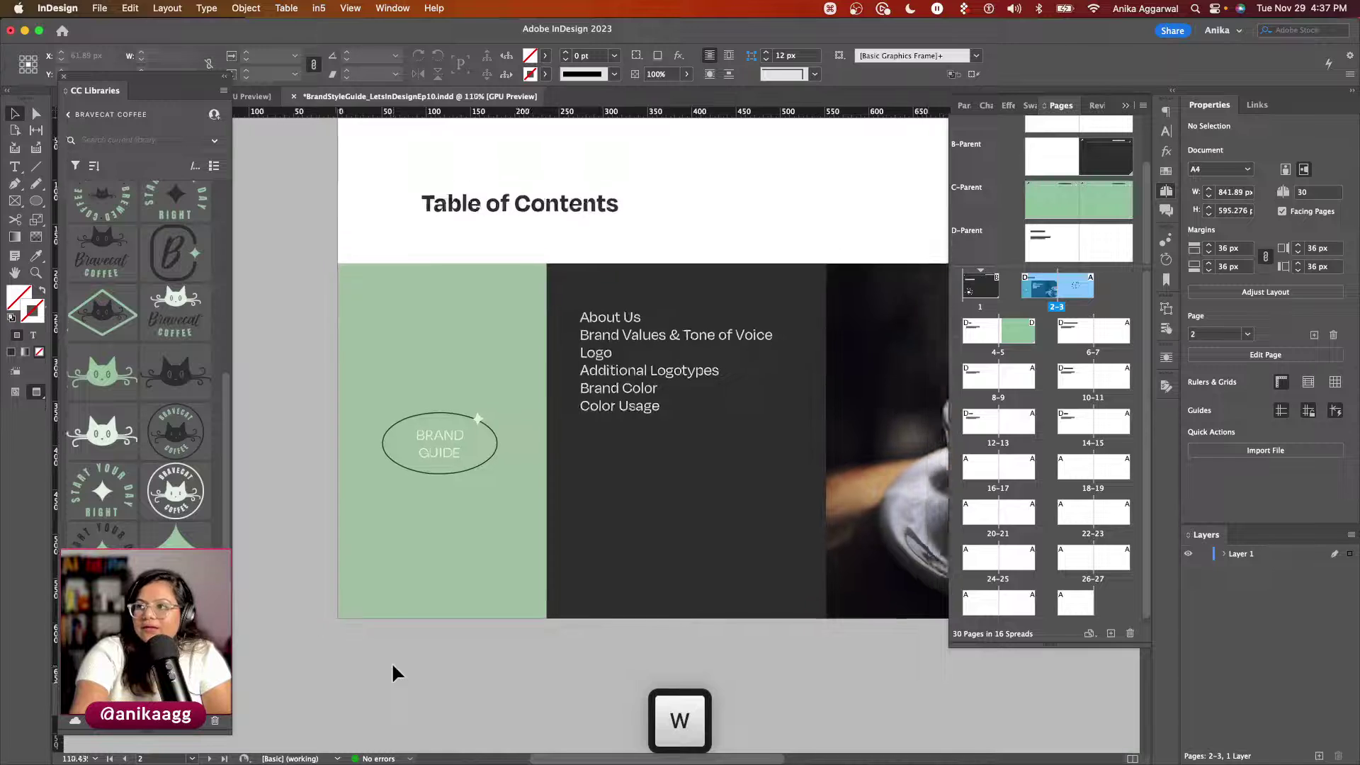
scroll(391, 661, "down", 5)
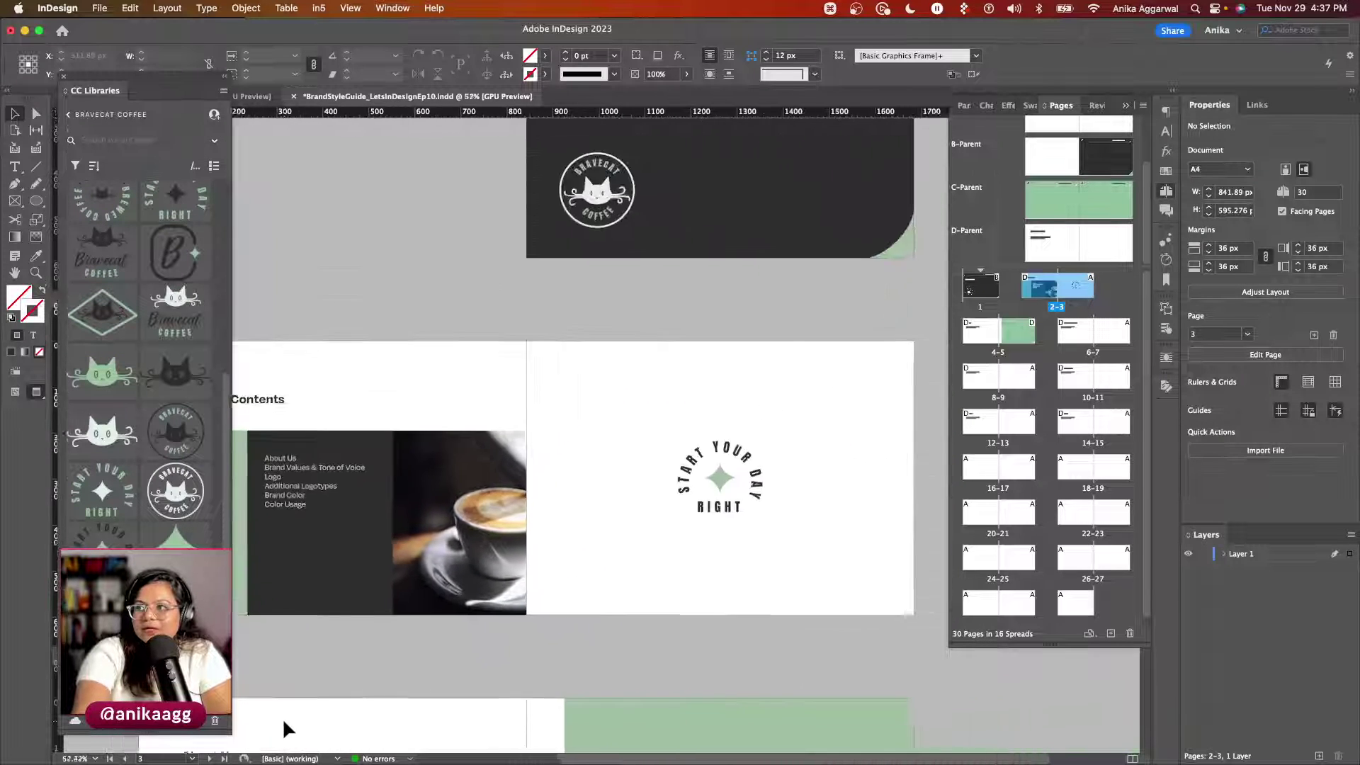
scroll(282, 717, "down", 3)
scroll(473, 629, "down", 1)
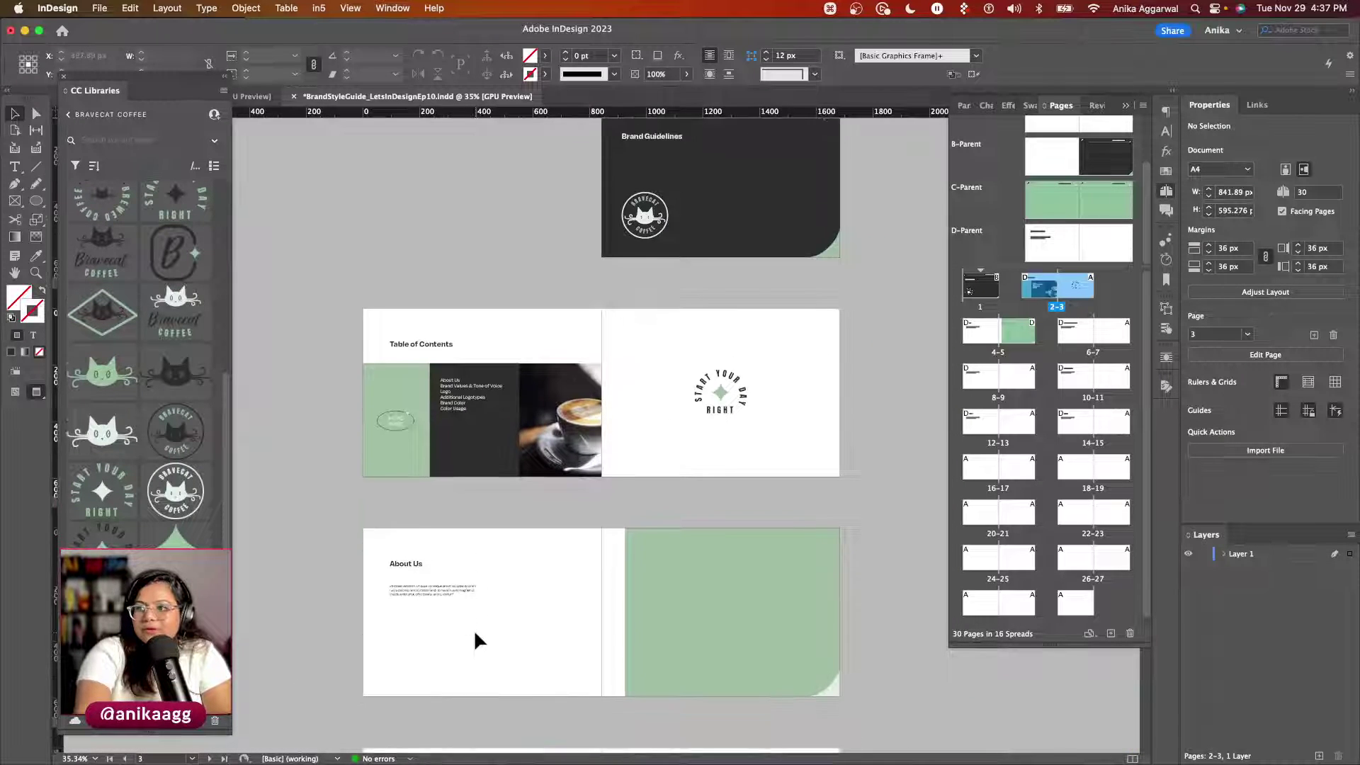
scroll(474, 629, "up", 3)
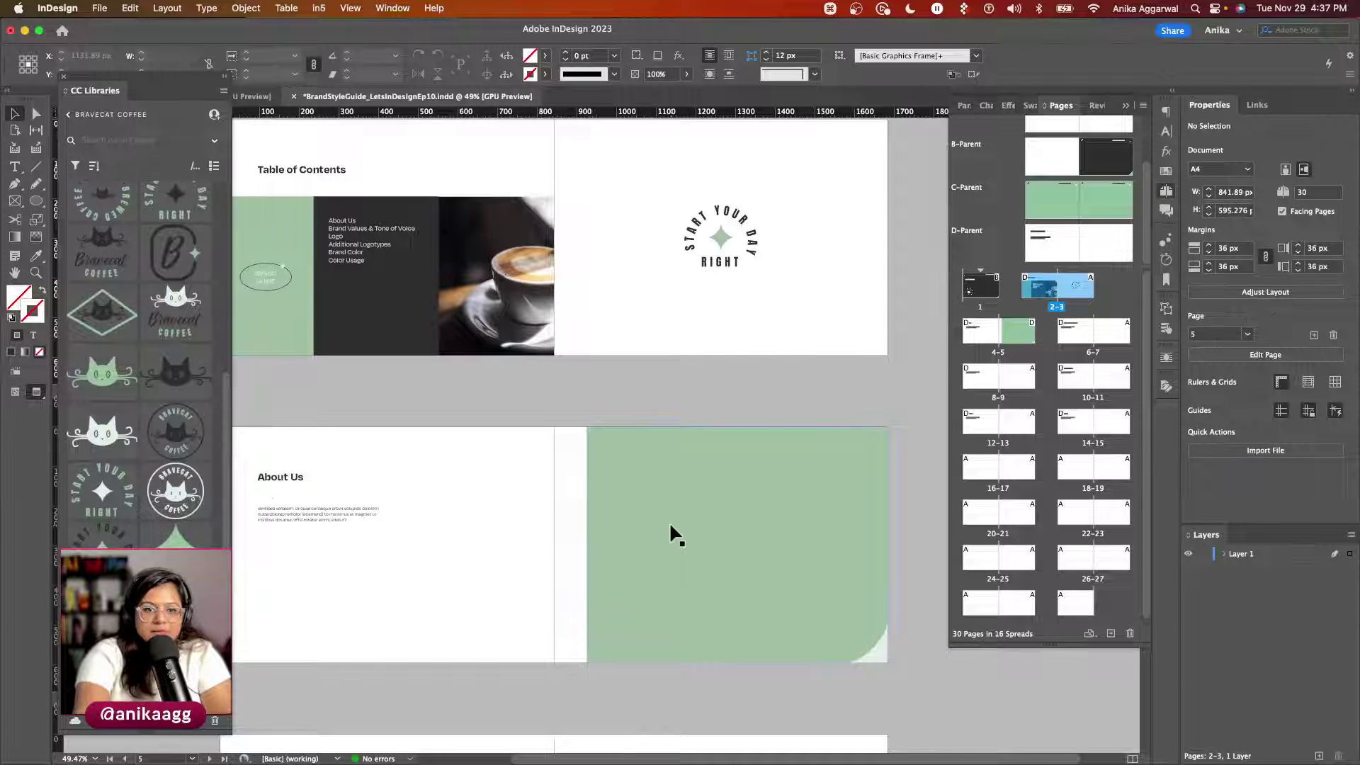
key("super+Tab")
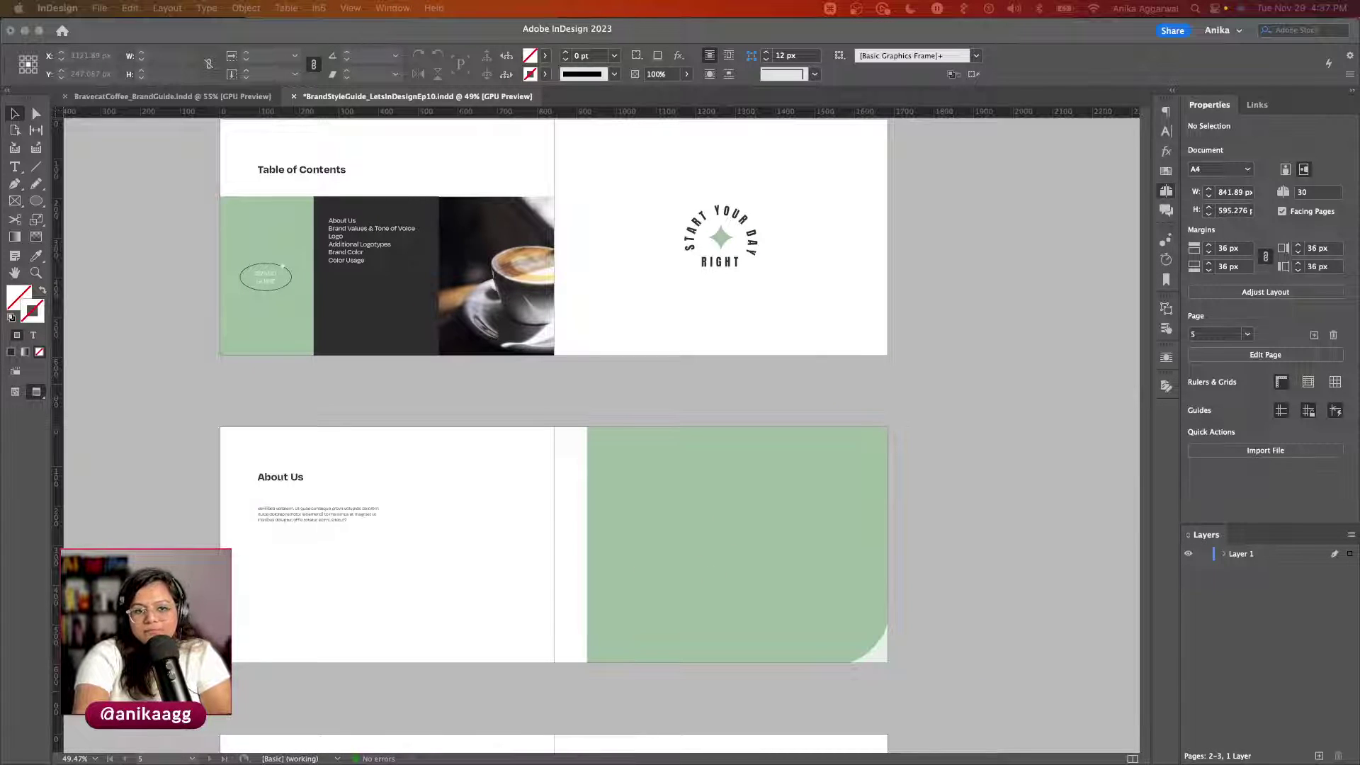
key("super+Tab")
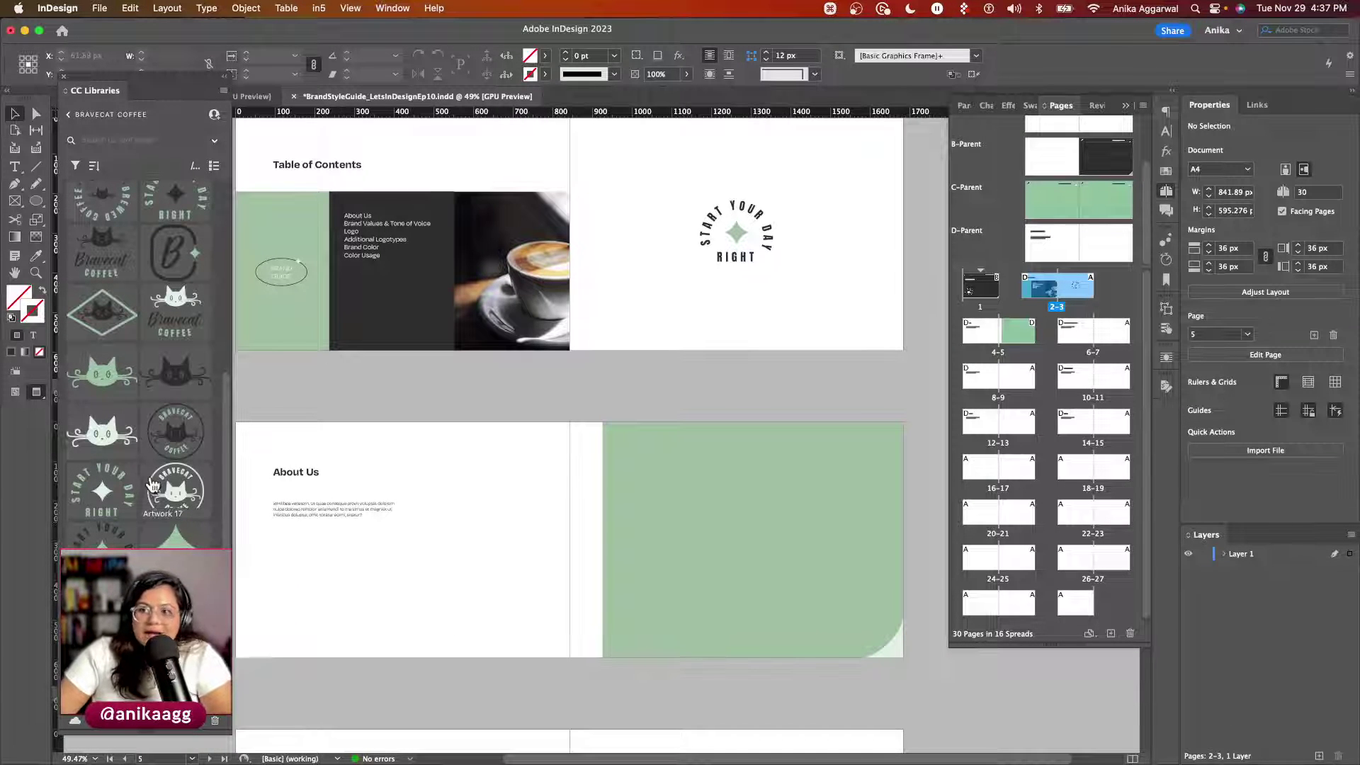
scroll(90, 351, "up", 2)
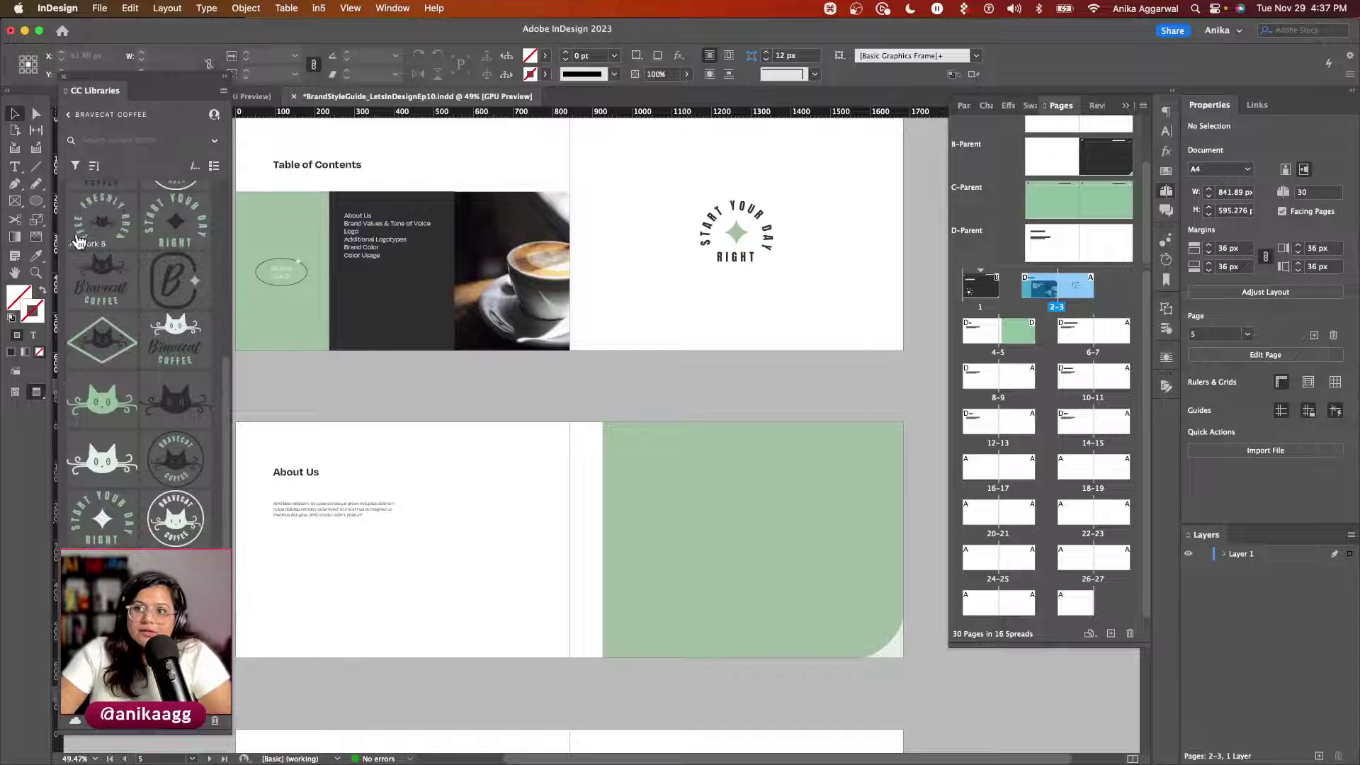
left_click_drag(99, 225, 533, 625)
left_click(683, 543)
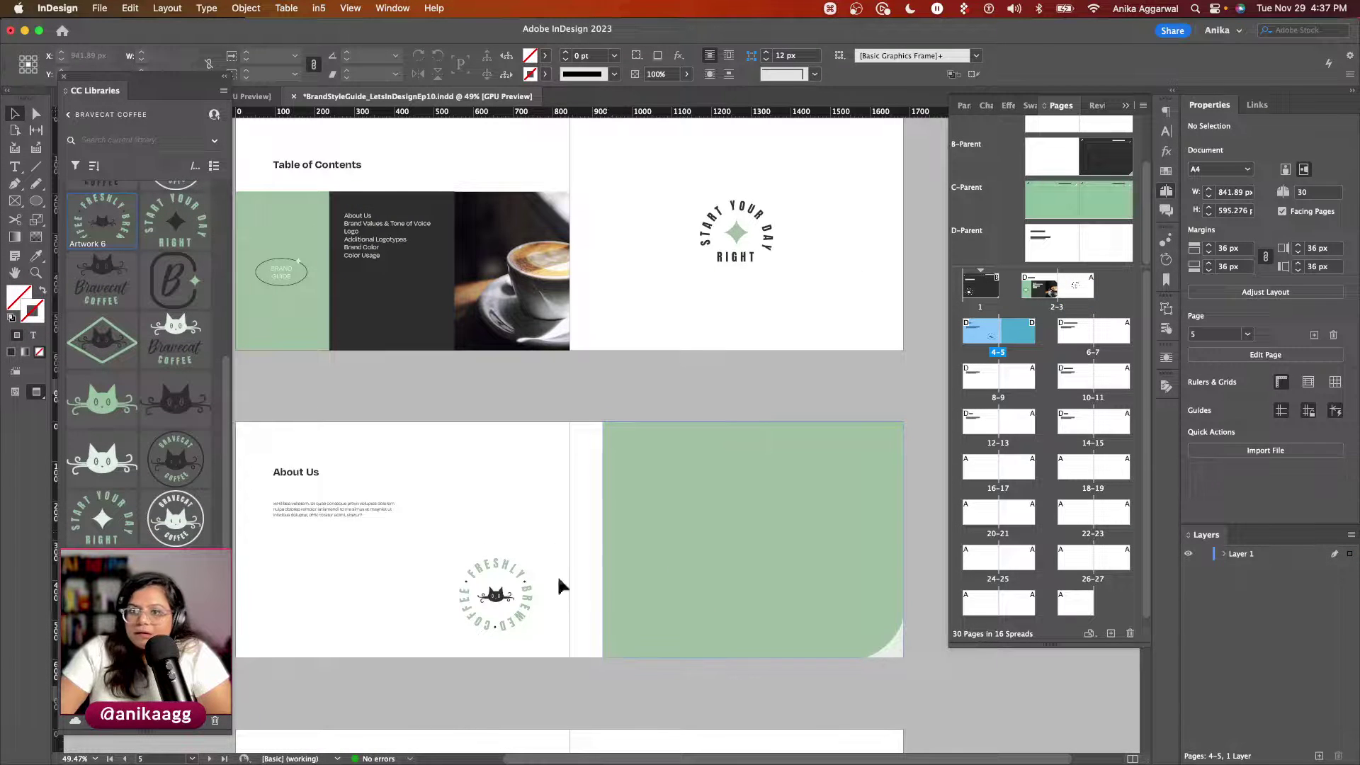
Step: Place the dark cat head artwork from the library at the lower-left margin corner of page 5, about 108 by 47 px
left_click_drag(184, 402, 614, 637)
key("w")
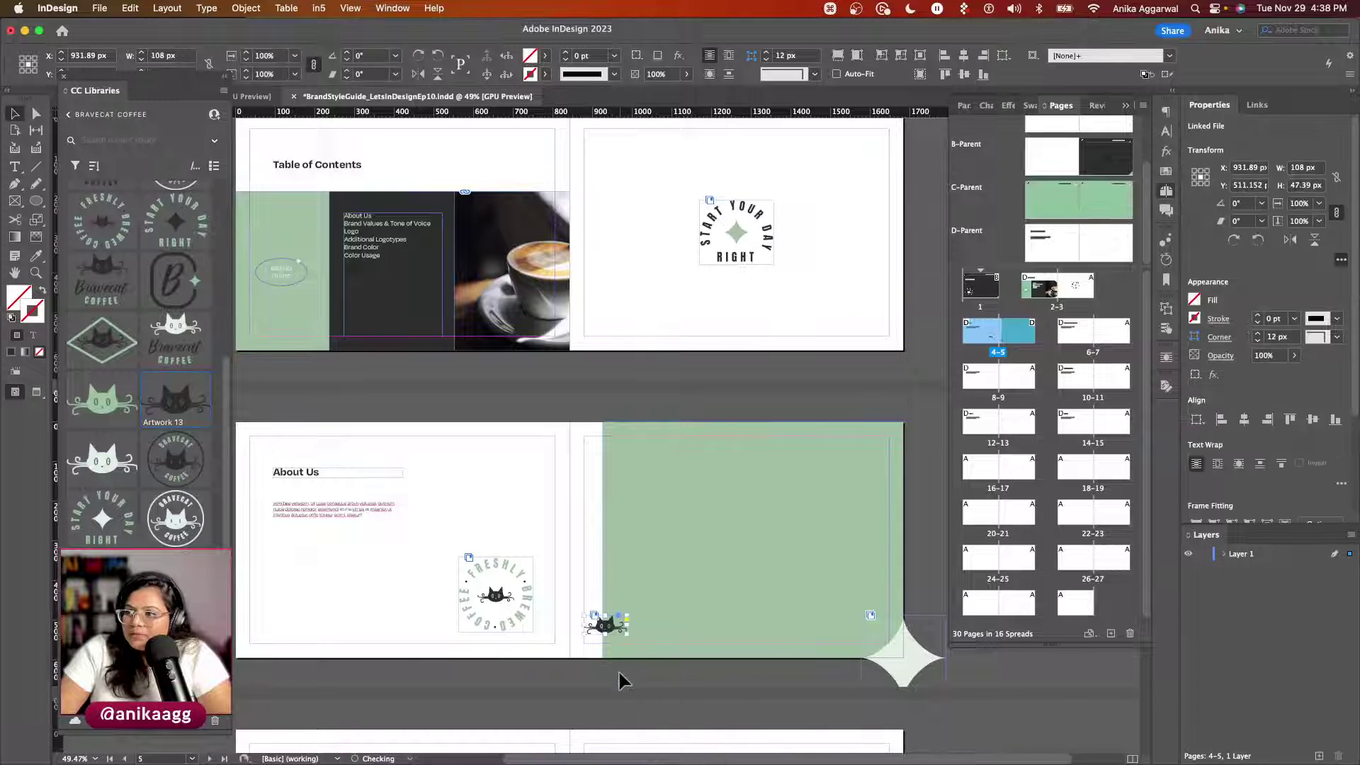
scroll(552, 651, "up", 6)
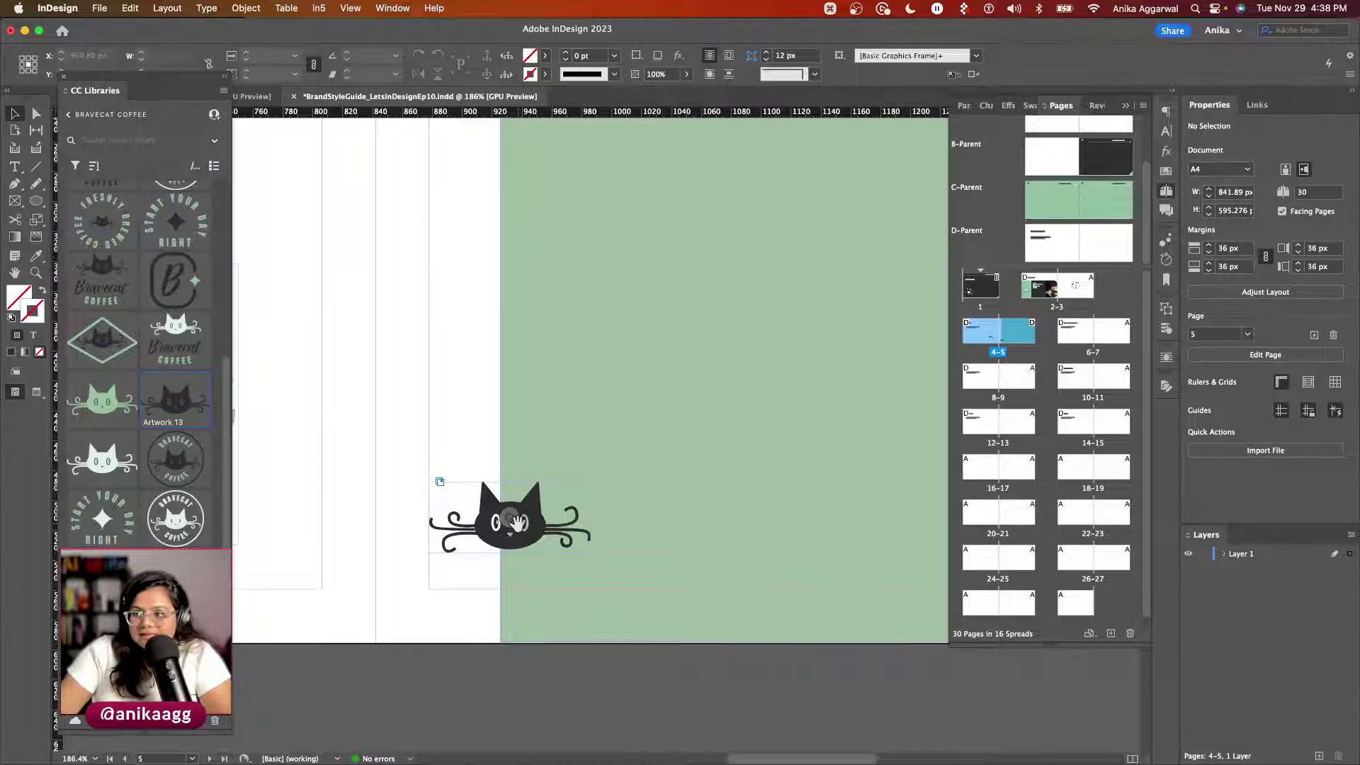
left_click_drag(529, 542, 519, 542)
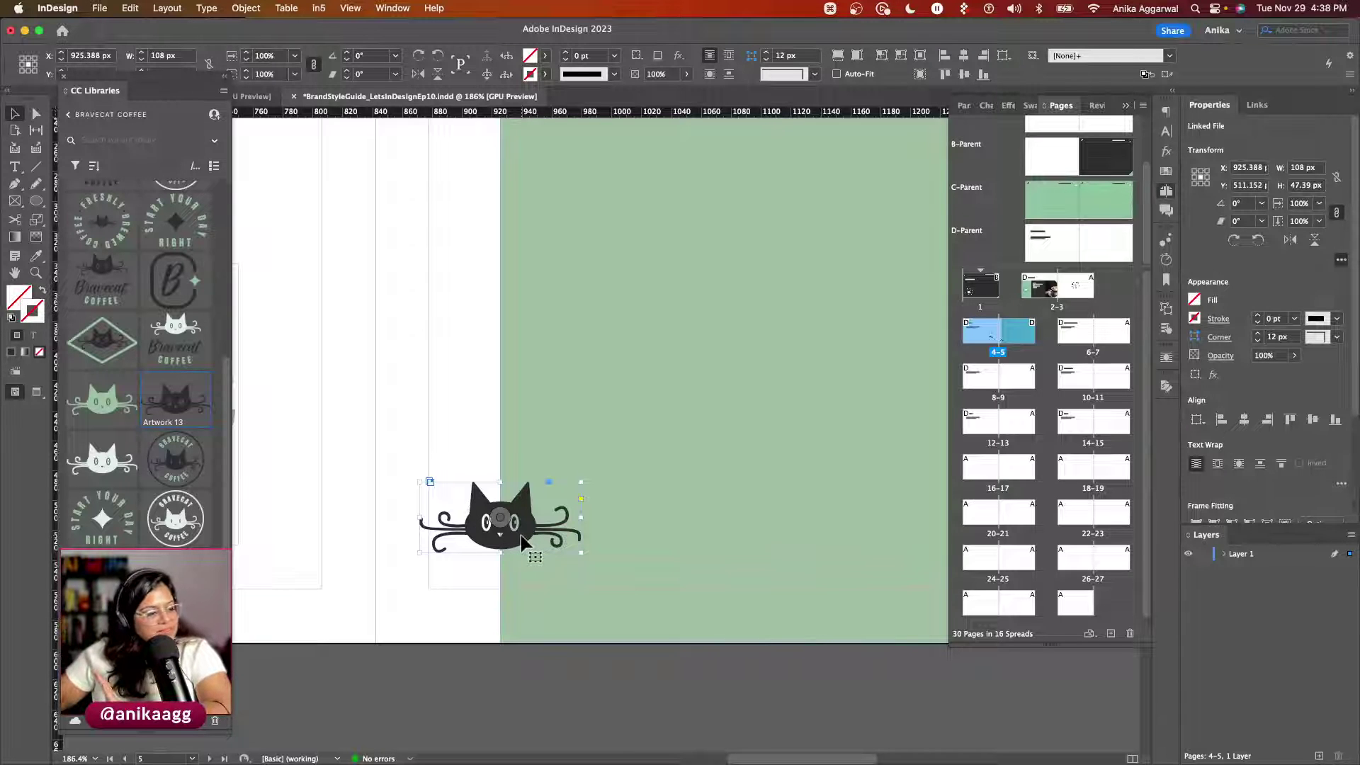
left_click(492, 565)
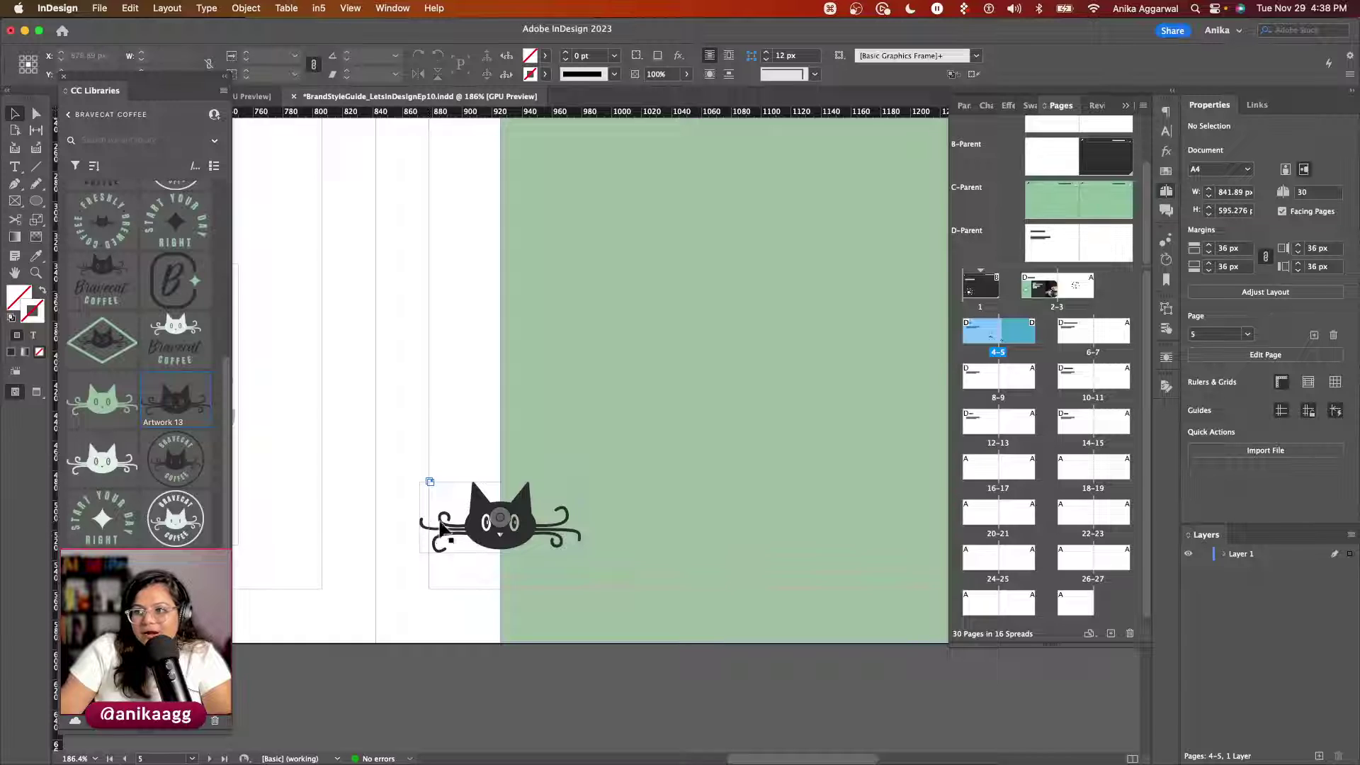
left_click_drag(441, 528, 450, 528)
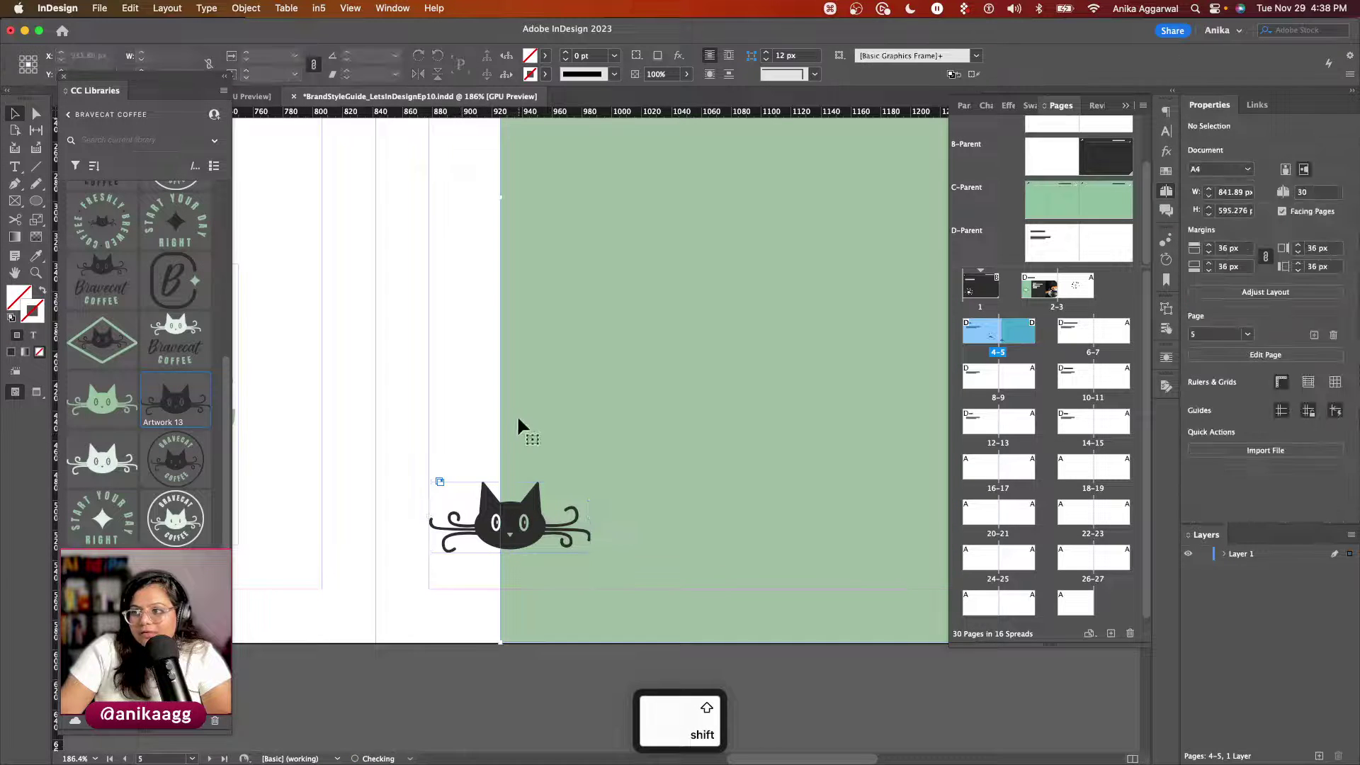
Step: Resize the green rectangle on page 5 to about 751 px wide so its left edge meets the cat's center, and preview
left_click_drag(500, 198, 509, 197)
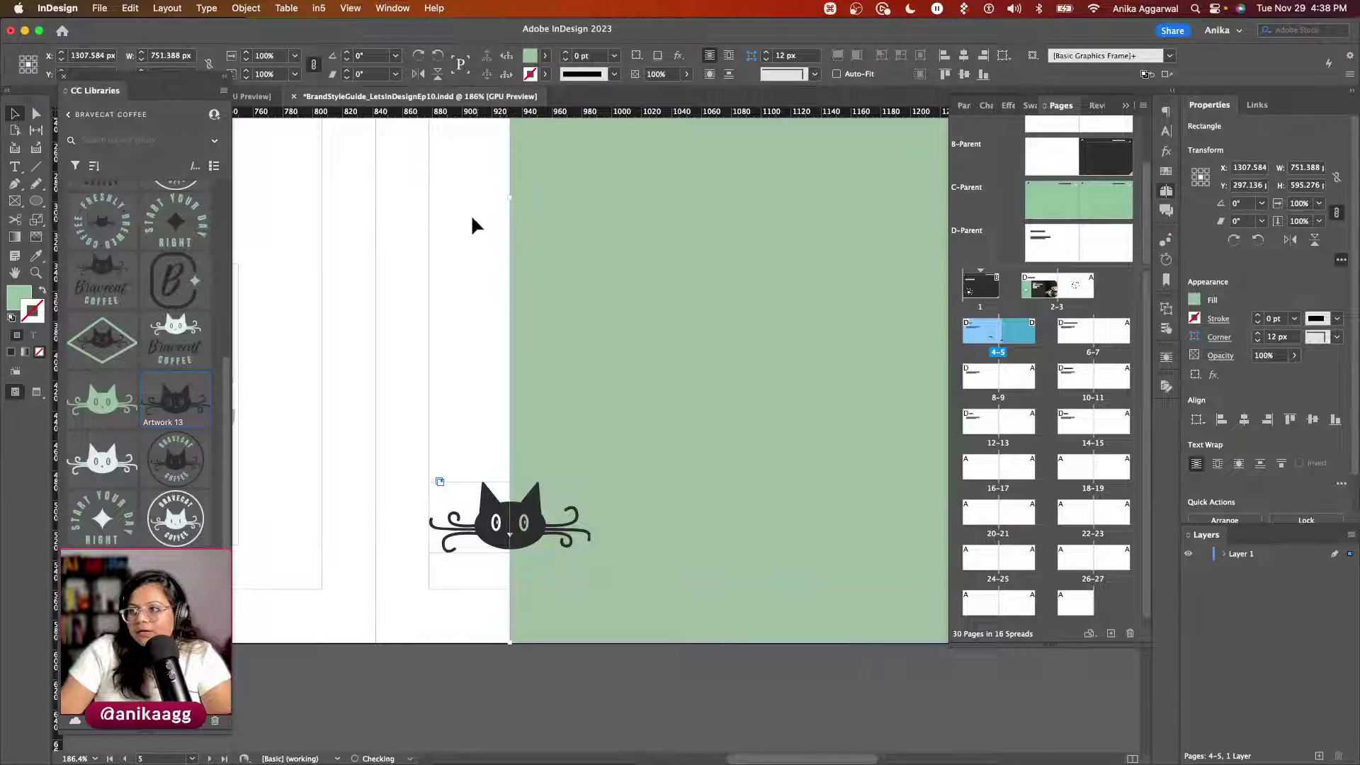
left_click(473, 225)
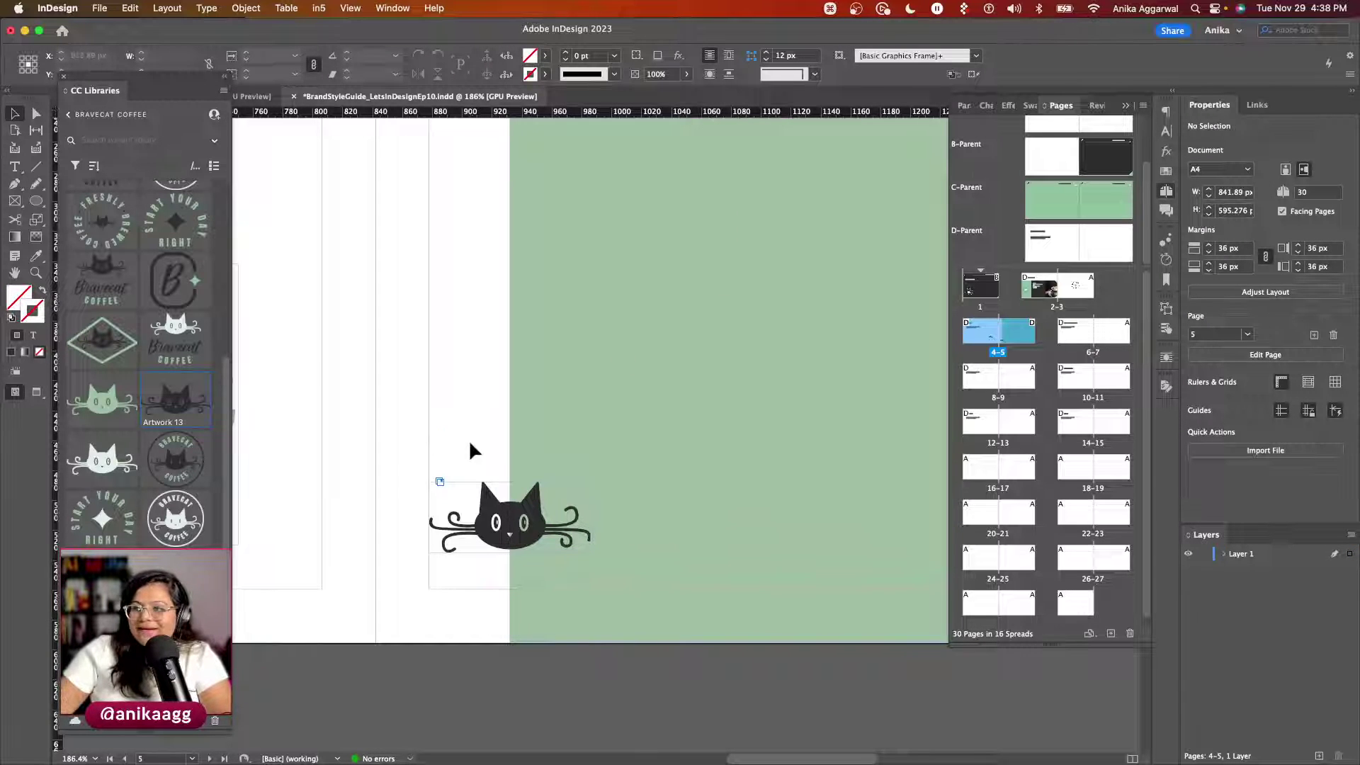
key("w")
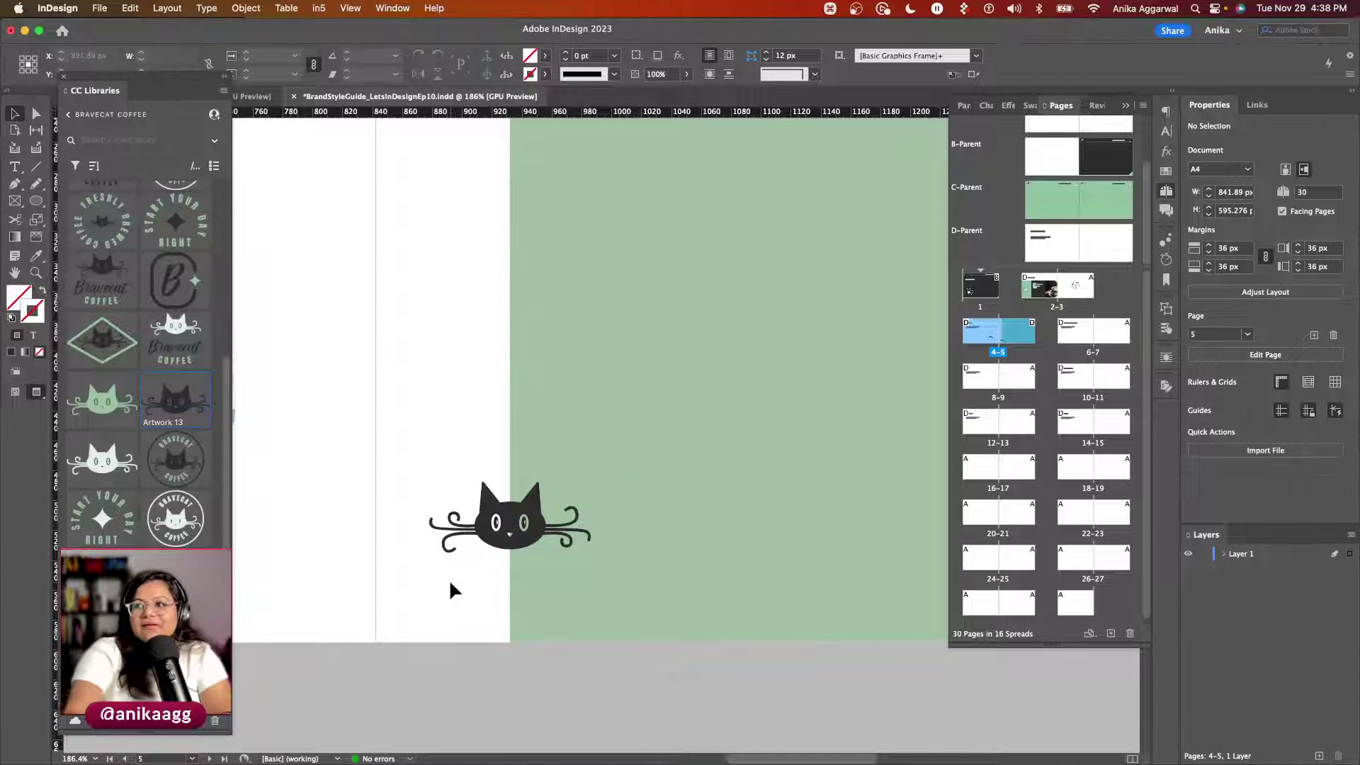
scroll(452, 590, "down", 6)
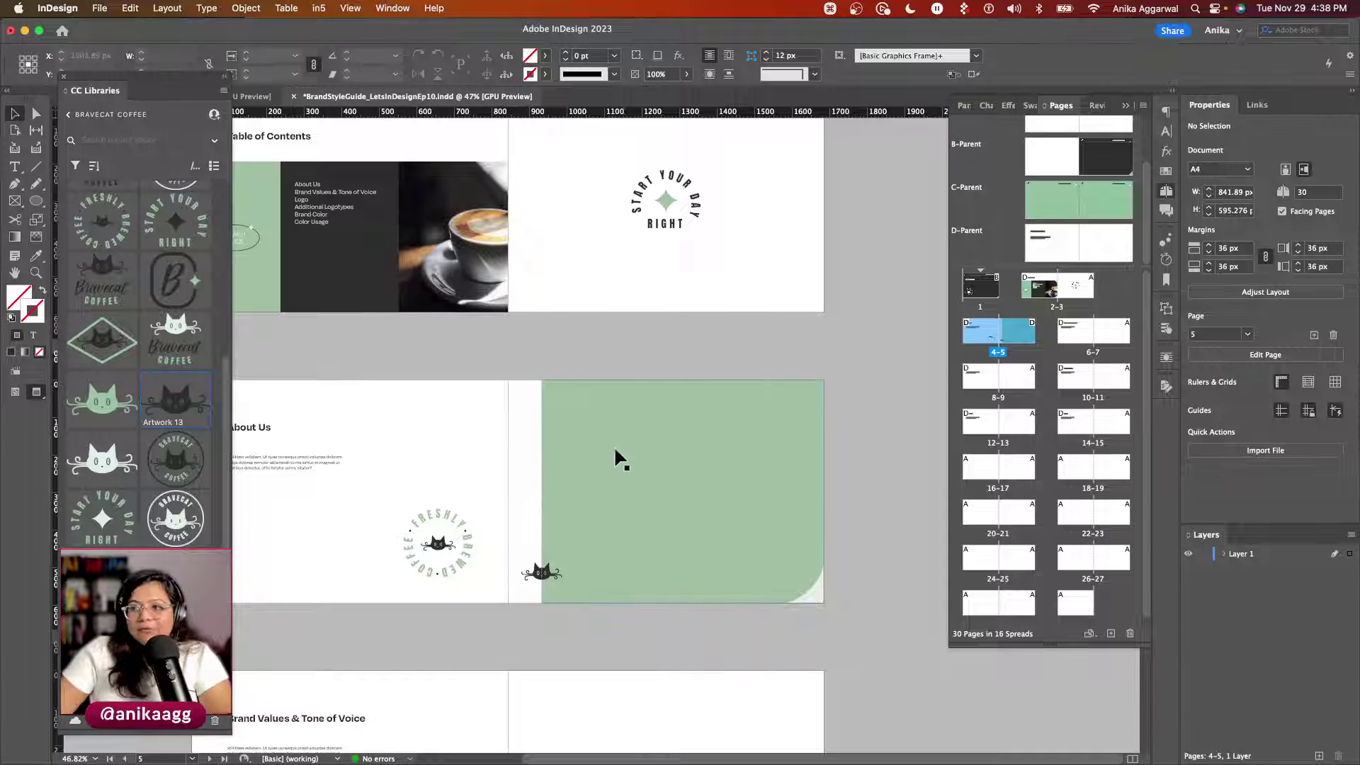
Step: Paste the "Start your day right, with Bravecat Coffee" quote onto the green panel, enlarging its frame to about 559 by 188 px in the upper half
left_click(581, 524)
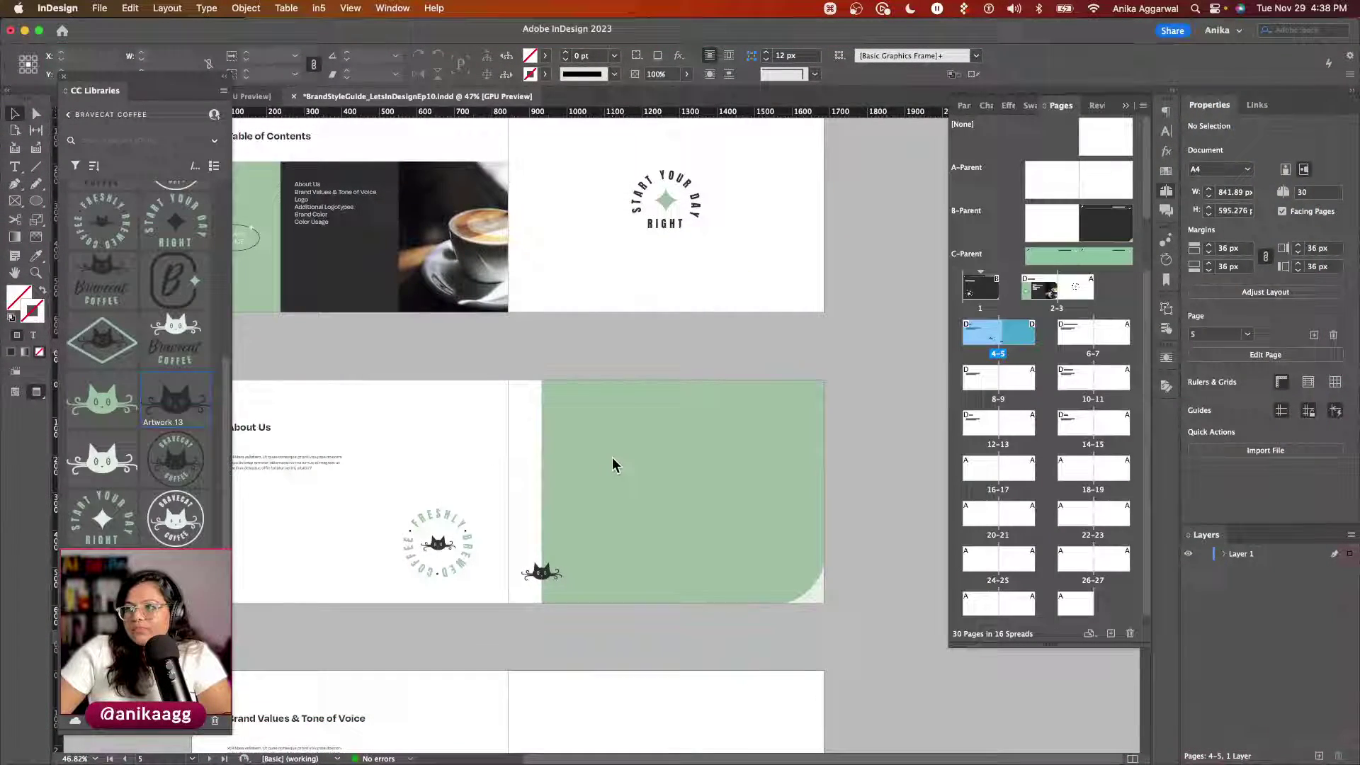
key("super+v")
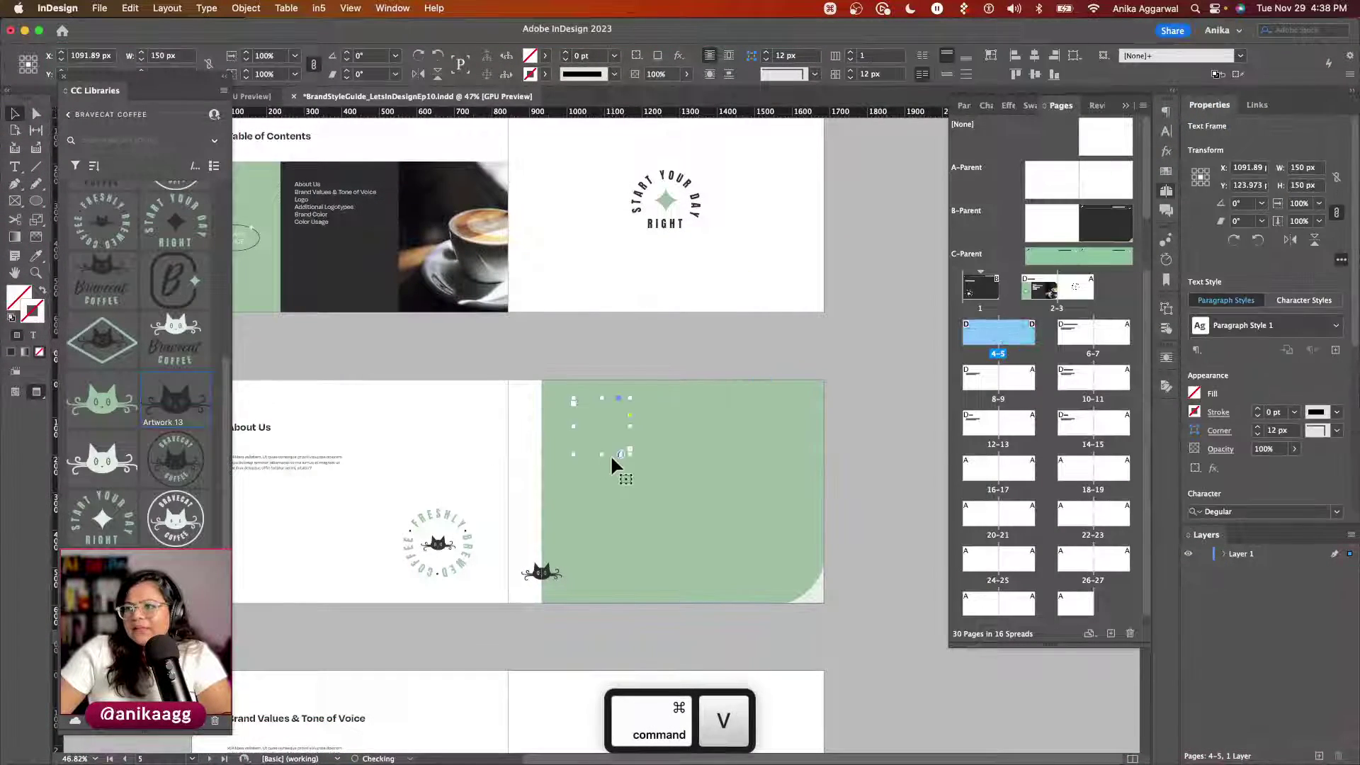
left_click_drag(633, 453, 780, 473)
left_click_drag(614, 437, 614, 453)
left_click(485, 443)
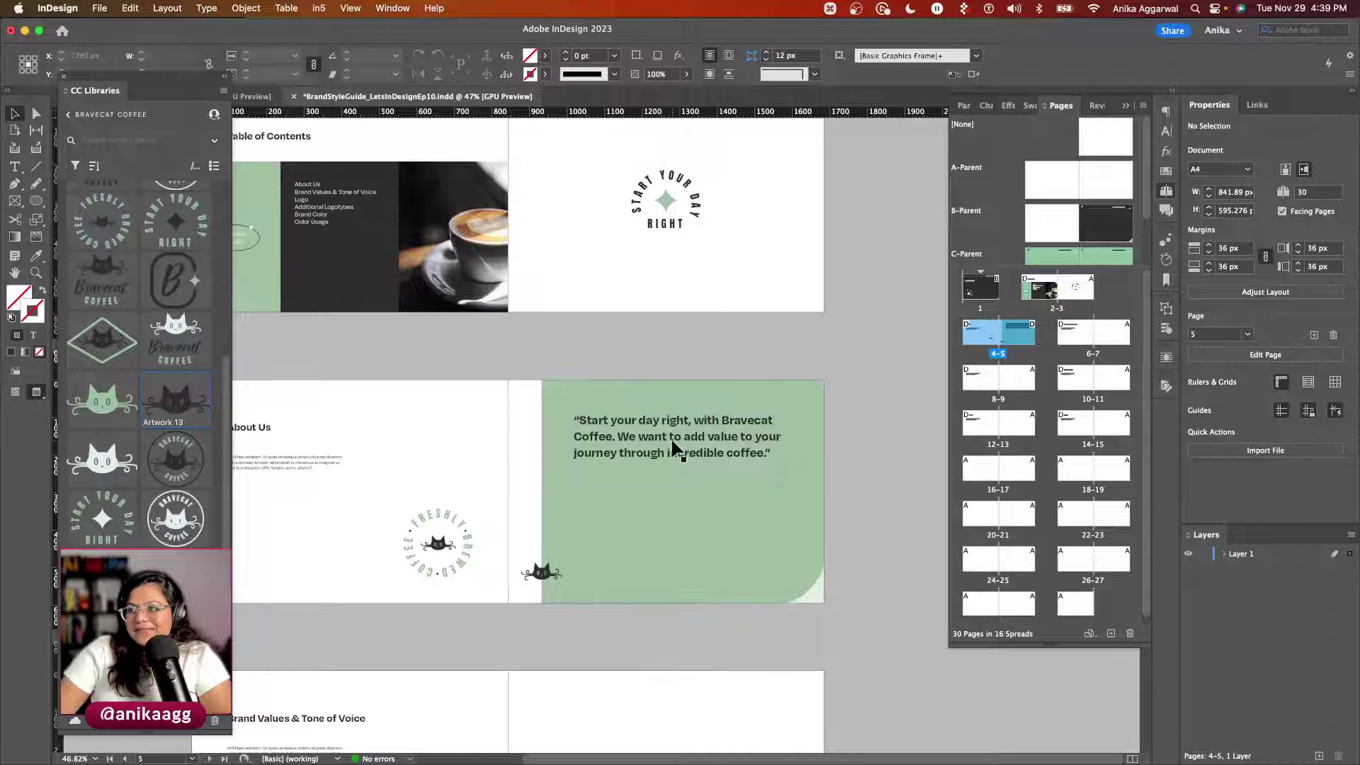
left_click_drag(674, 452, 673, 459)
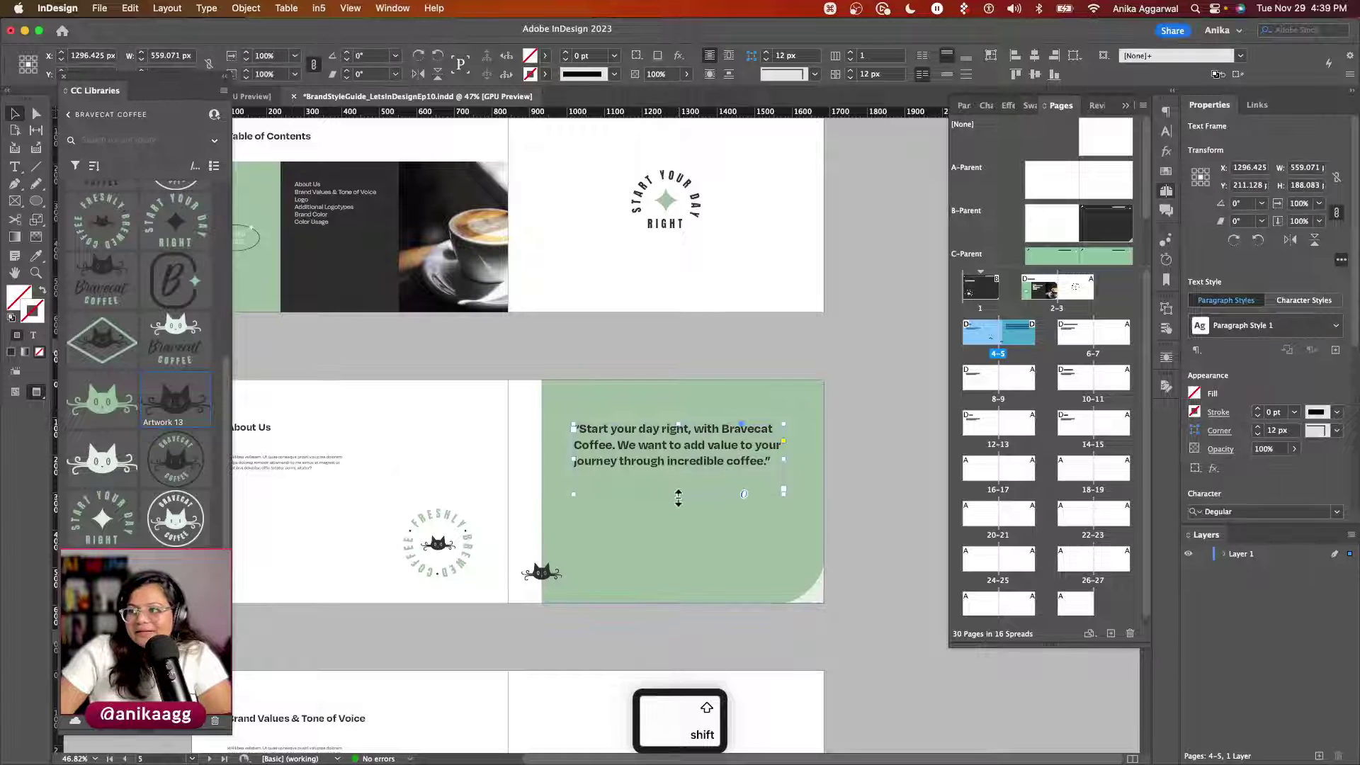
Step: Review the spreads from the cover through Table of Contents and About Us to Brand Values & Tone of Voice
left_click(437, 457)
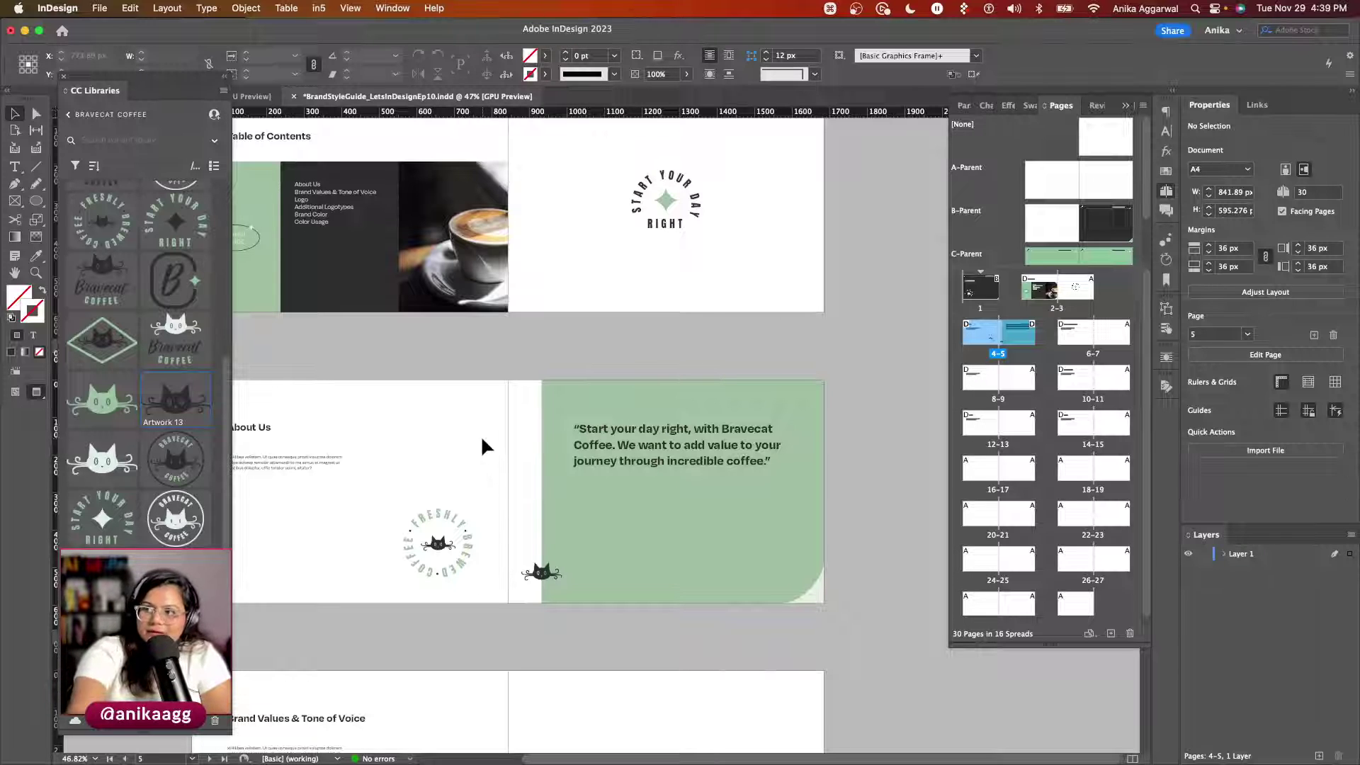
scroll(482, 445, "up", 5)
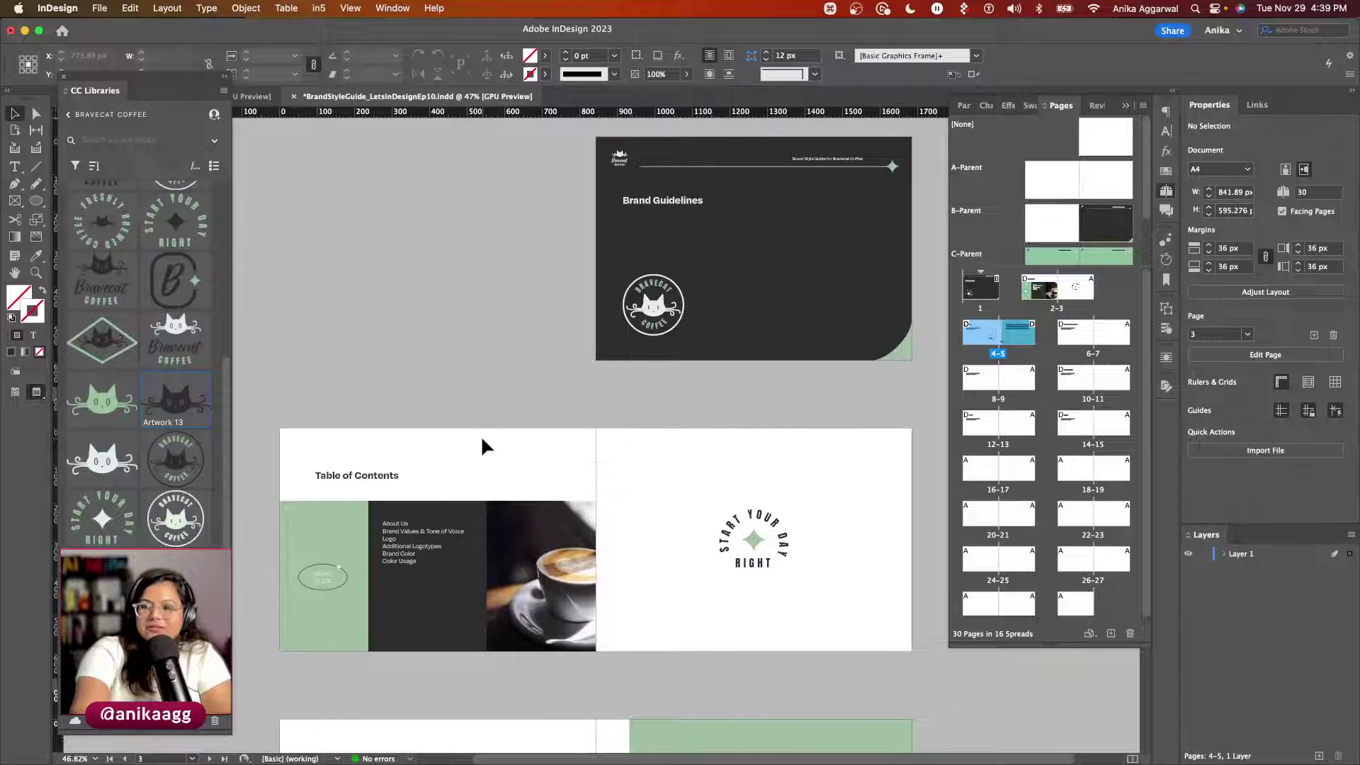
scroll(482, 445, "down", 5)
scroll(482, 440, "down", 2)
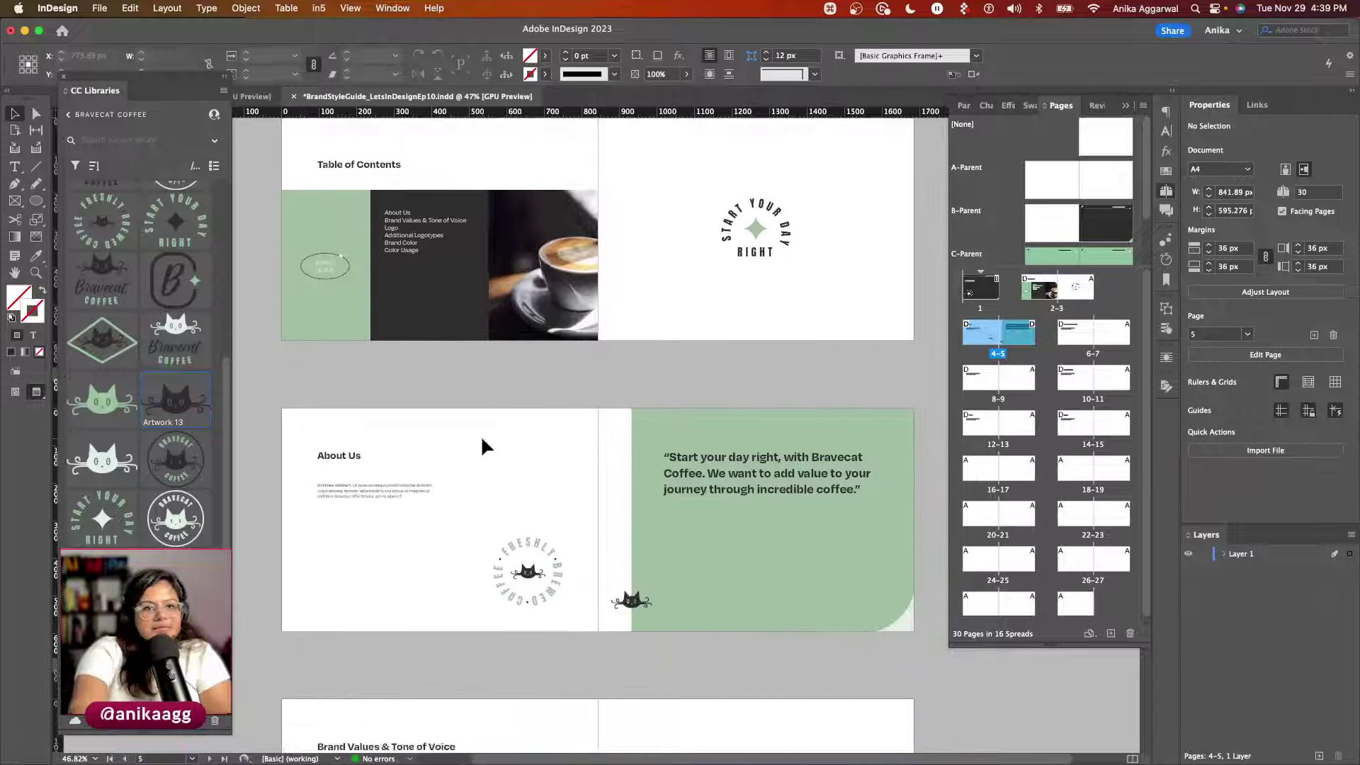
scroll(481, 440, "down", 5)
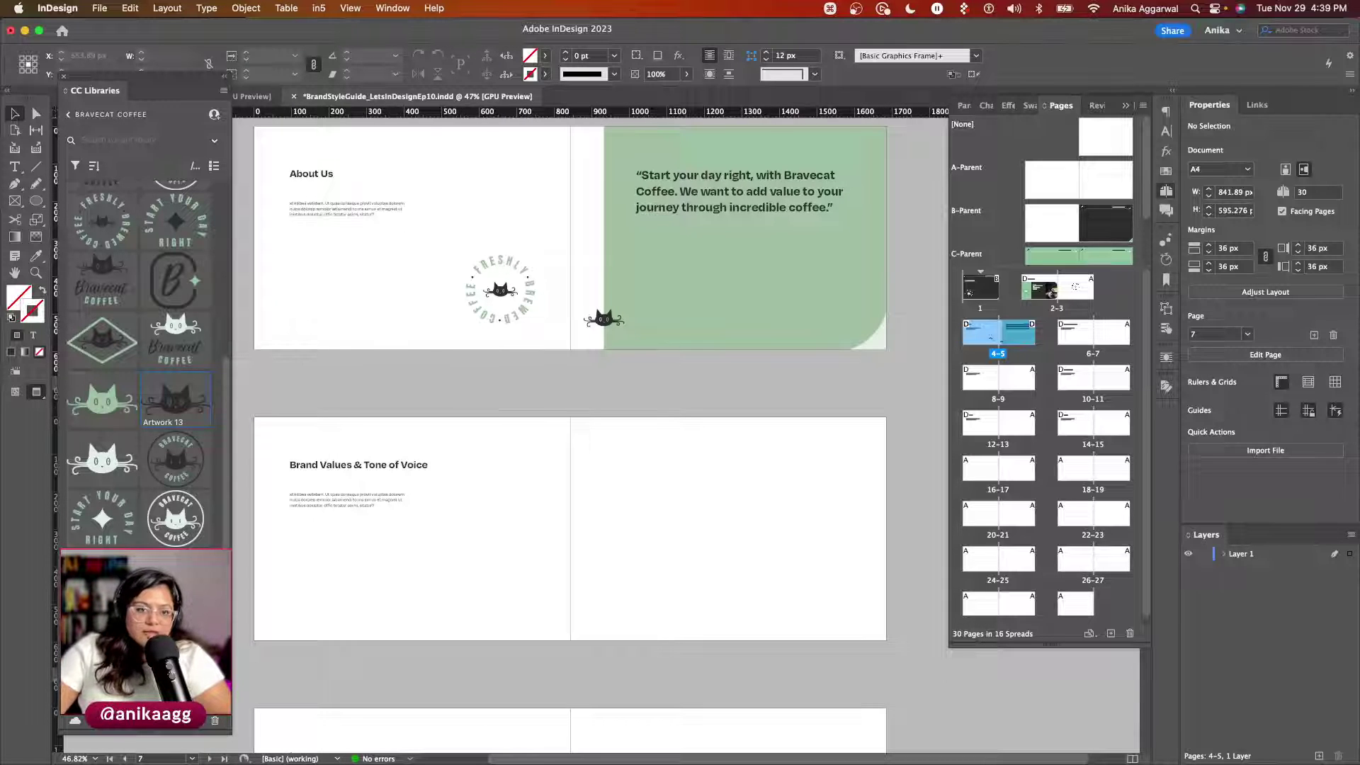
key("super+Tab")
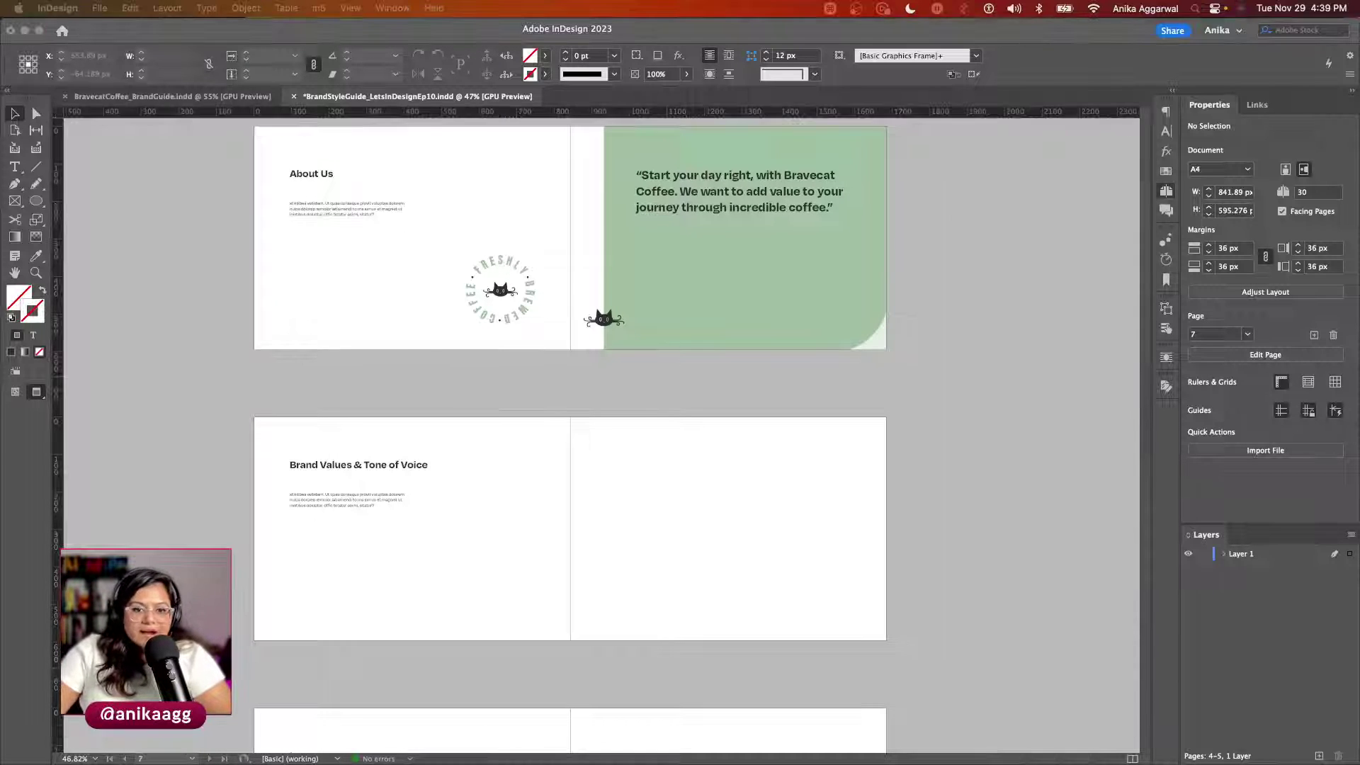
left_click(381, 598)
scroll(341, 554, "up", 3)
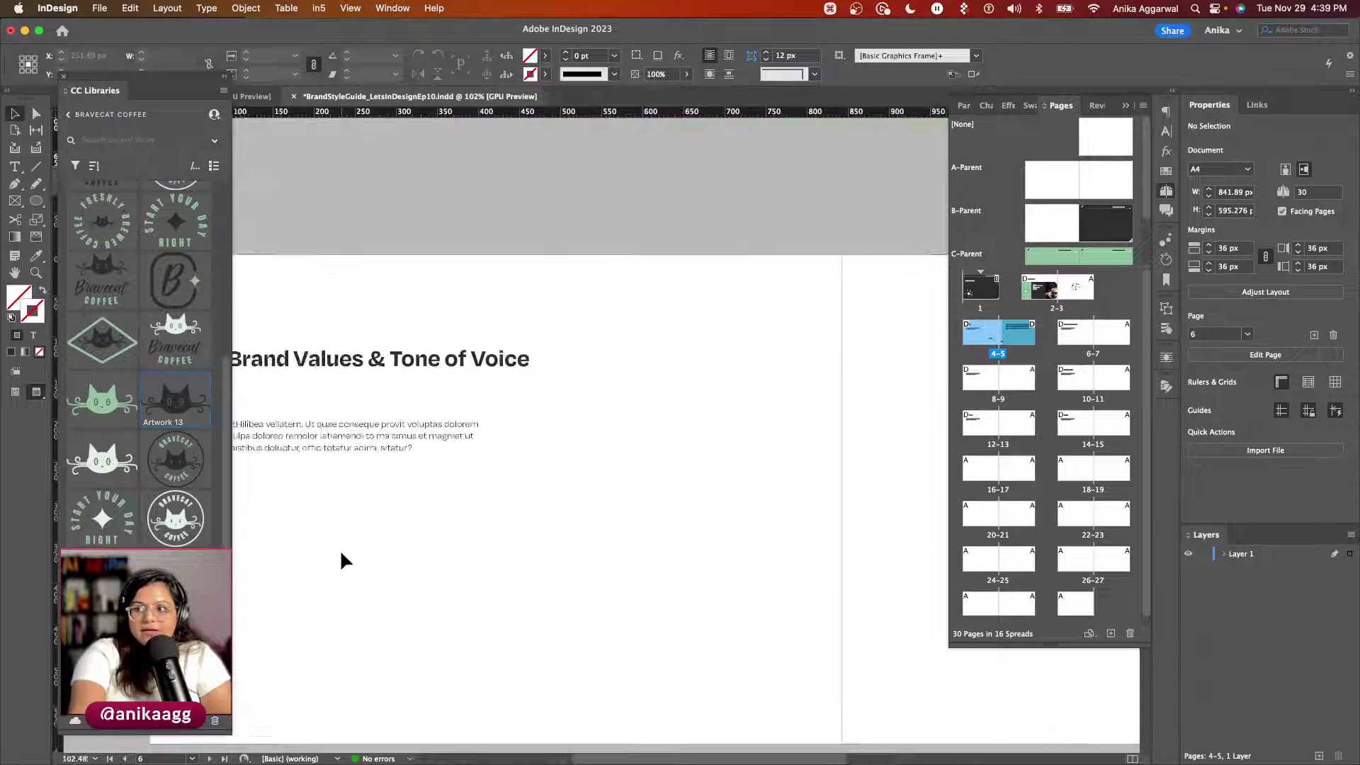
Step: Apply the dark right-hand B-Parent page to page 7 of the Brand Values & Tone of Voice spread
key("super+Tab")
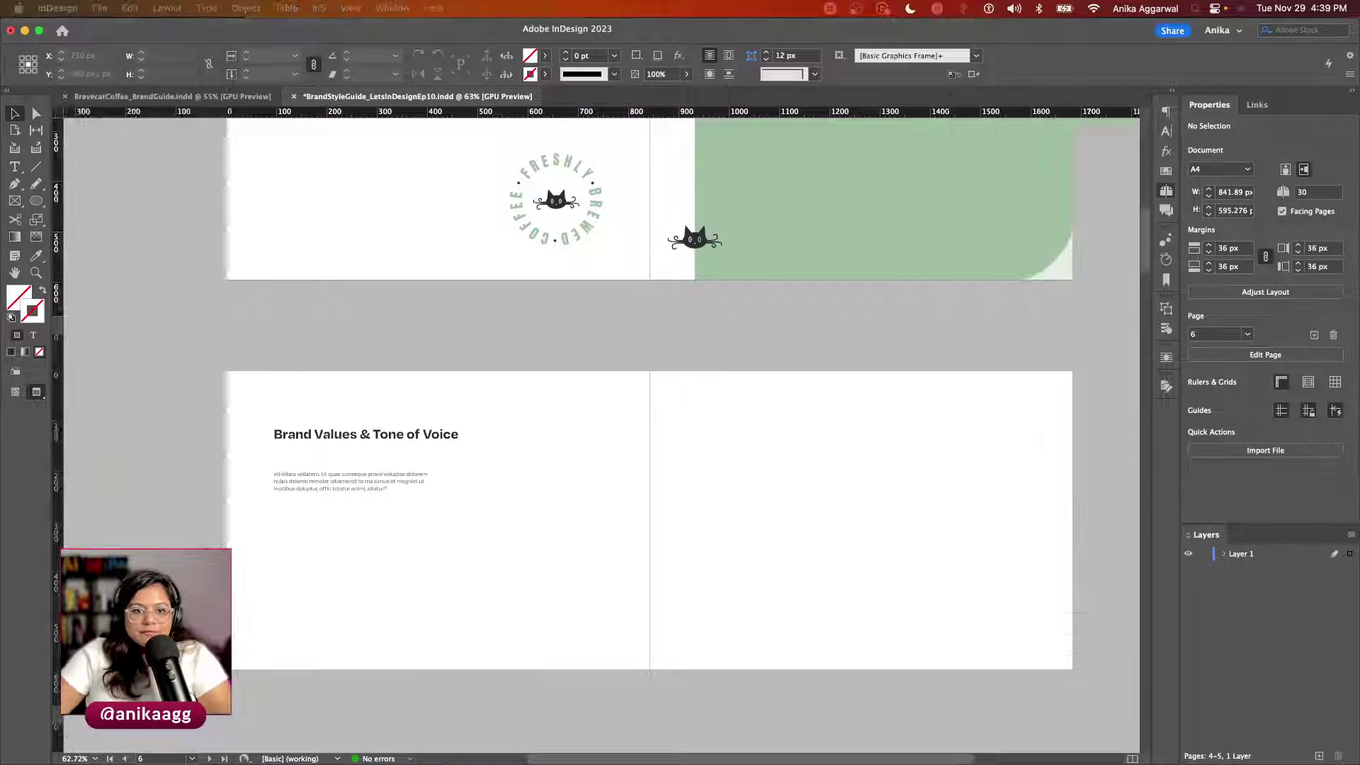
left_click(628, 568)
scroll(625, 566, "right", 5)
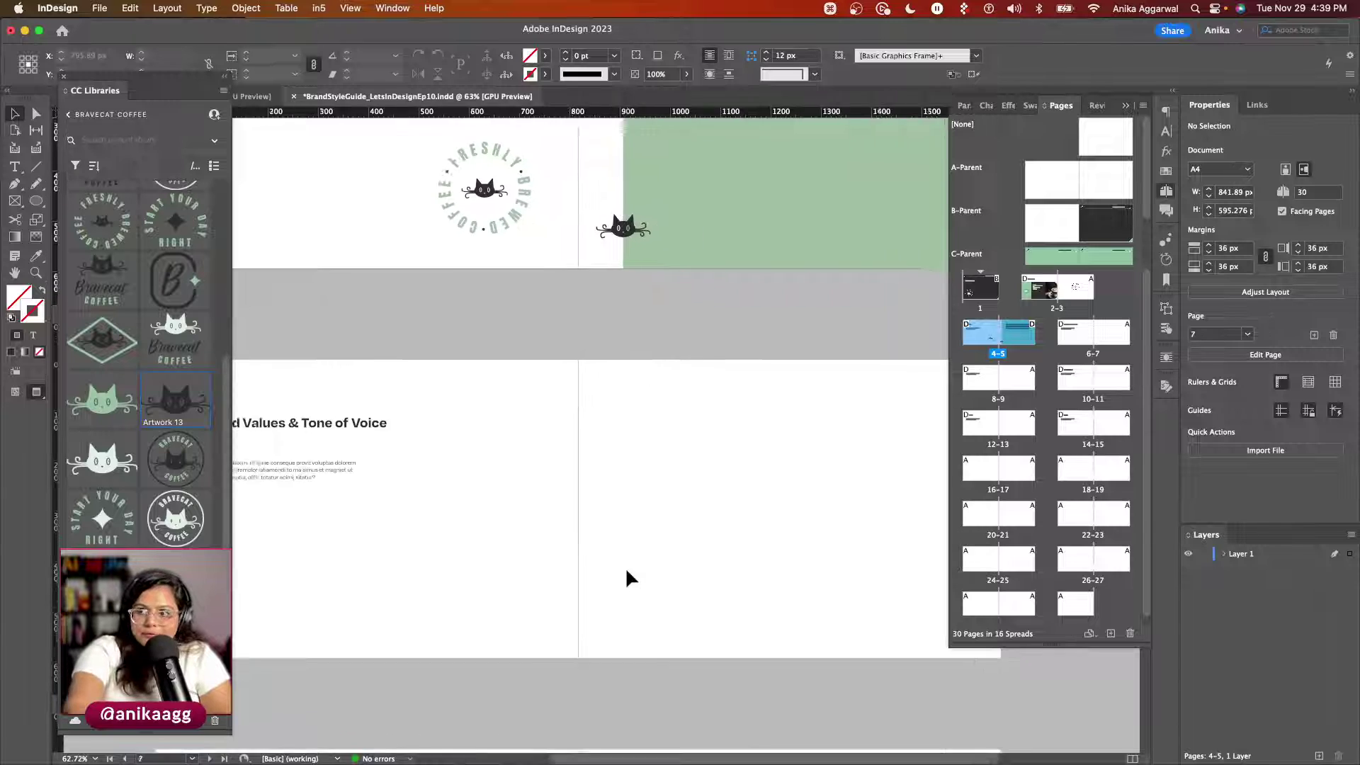
scroll(625, 567, "down", 2)
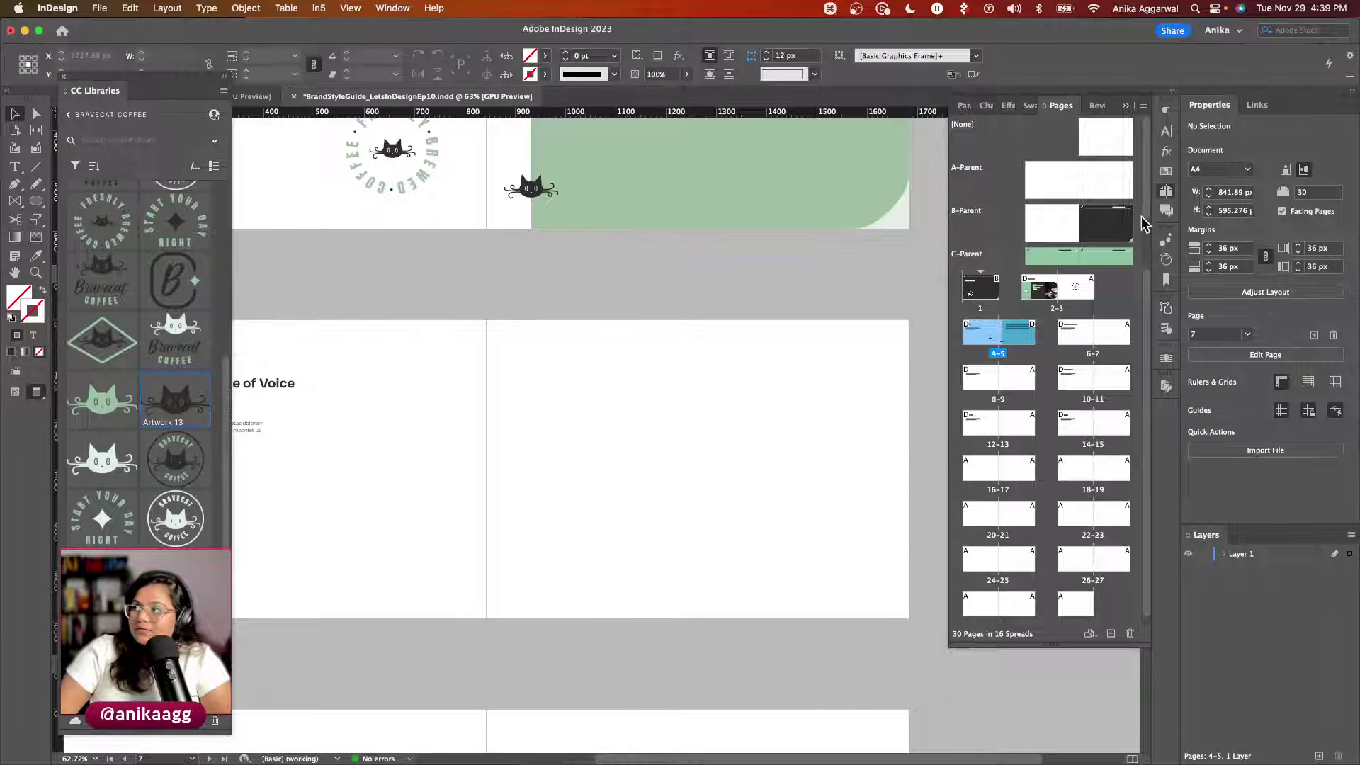
left_click_drag(1112, 224, 1110, 333)
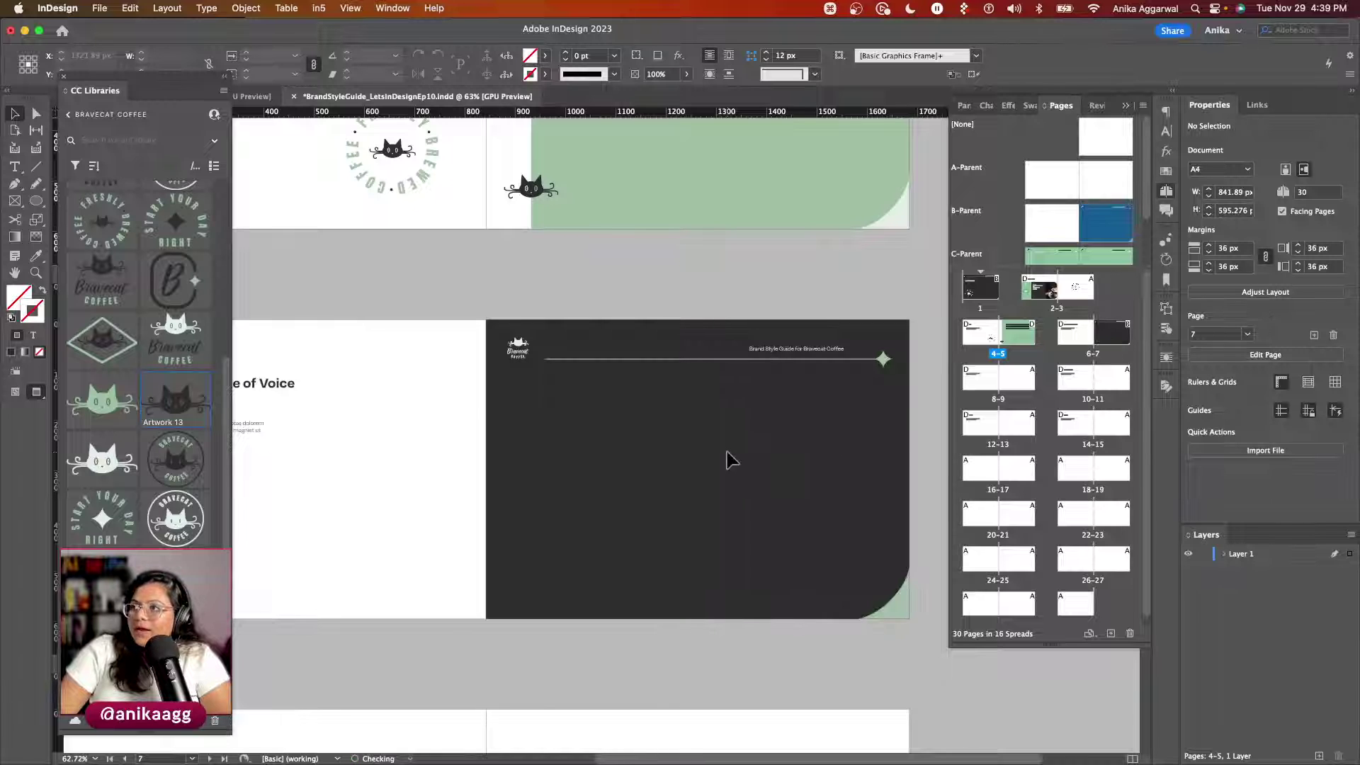
scroll(722, 445, "right", 2)
scroll(722, 445, "up", 2, "alt")
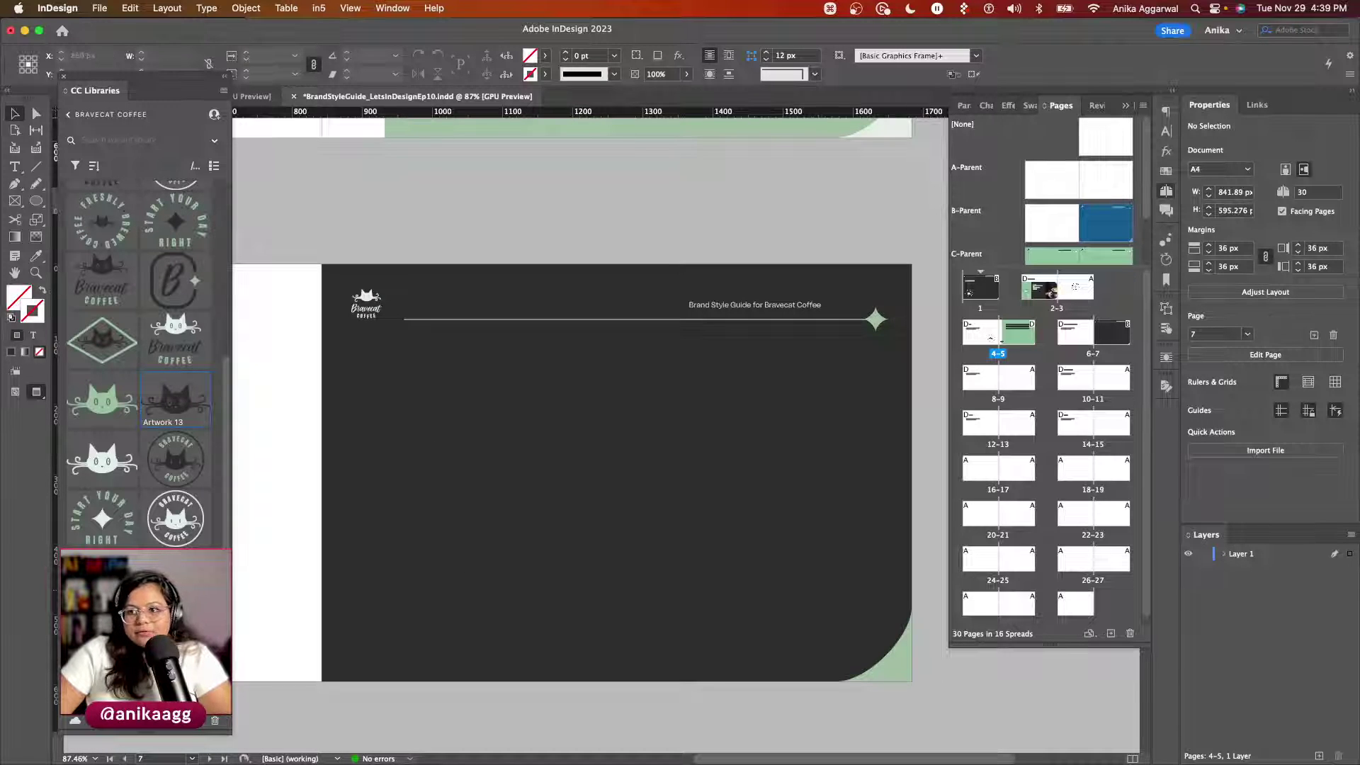
Step: Place a green four-pointed star about 138 by 138 px on the dark page 7
left_click_drag(175, 400, 595, 496)
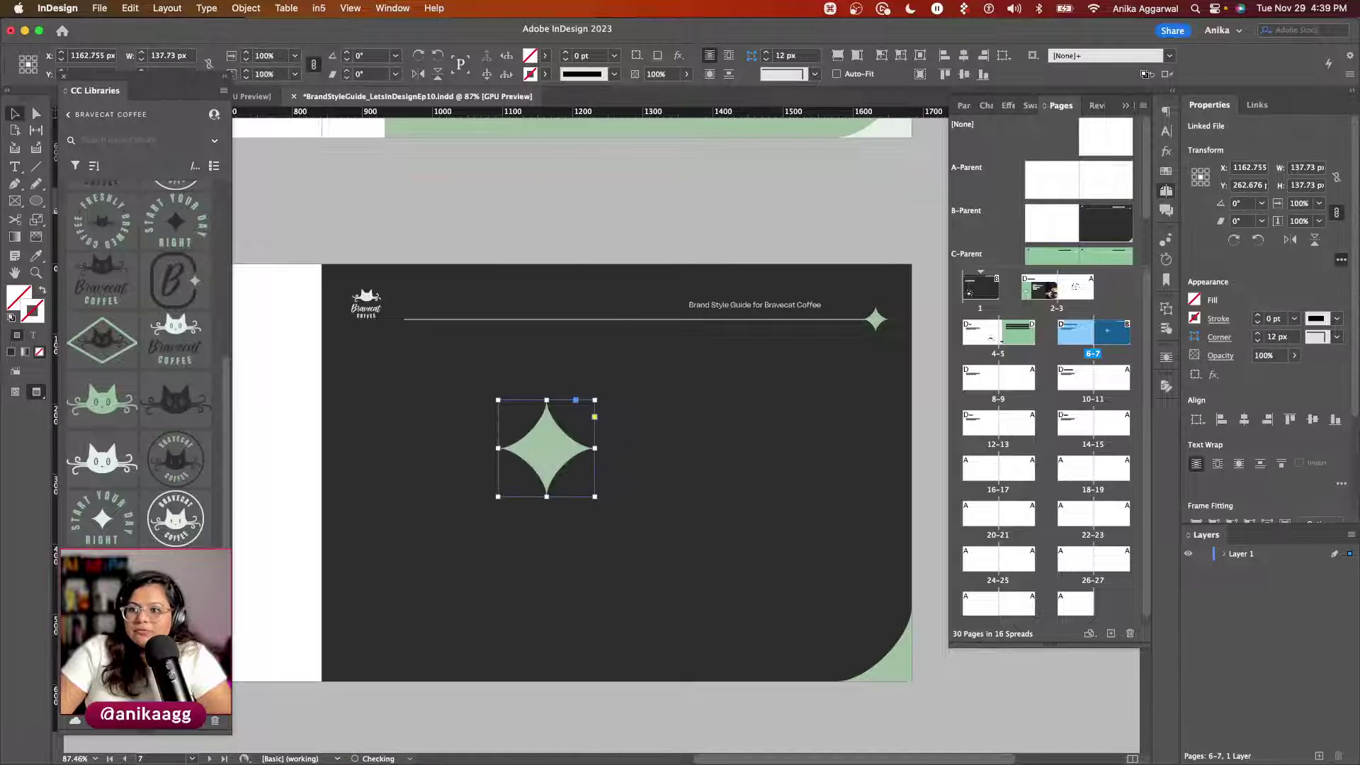
key("super+z")
left_click_drag(499, 401, 662, 595)
Step: Build a two-by-two grid of four-pointed stars on page 7, alternating green and white diagonally
left_click(714, 507)
left_click(616, 489)
left_click(601, 465)
left_click(664, 459, "shift")
left_click(640, 671)
key("super+x")
key("super+z")
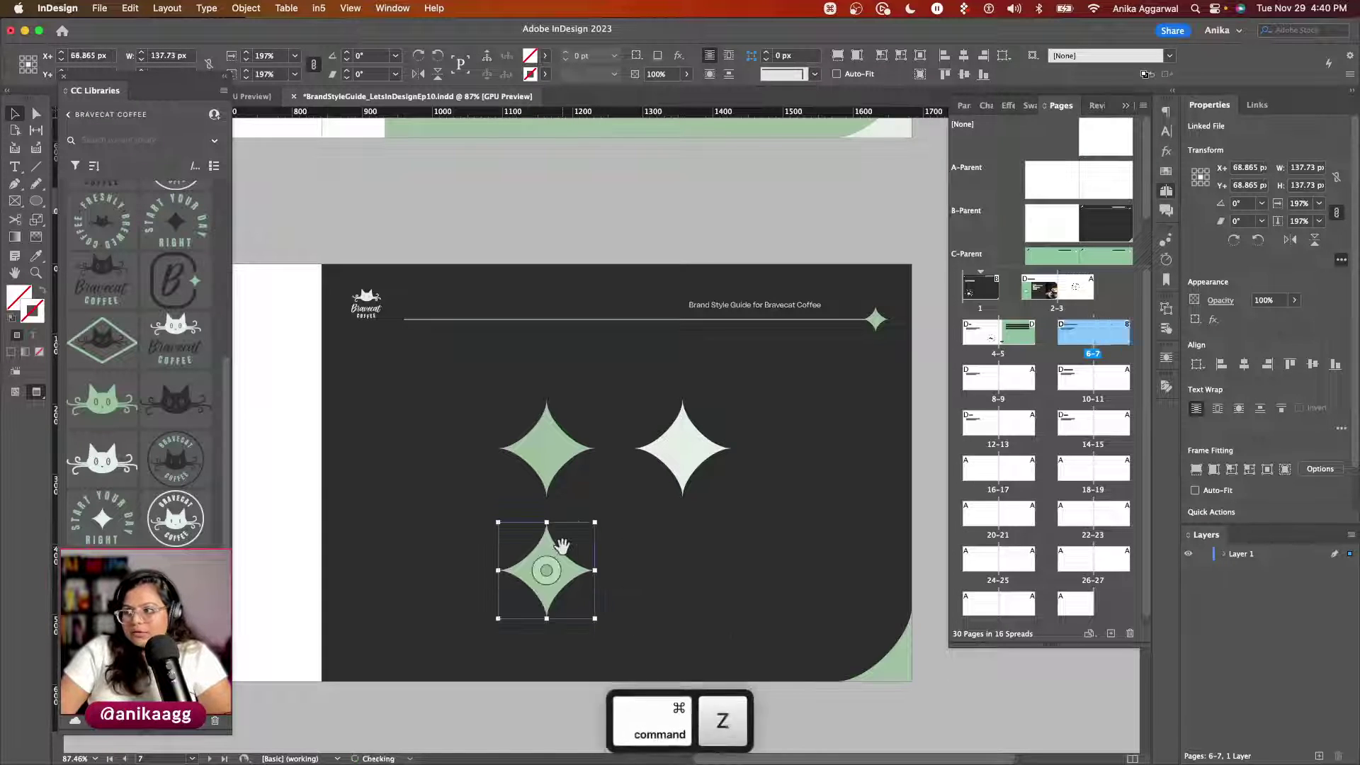
left_click_drag(584, 540, 719, 563)
key("shift+alt+super+v")
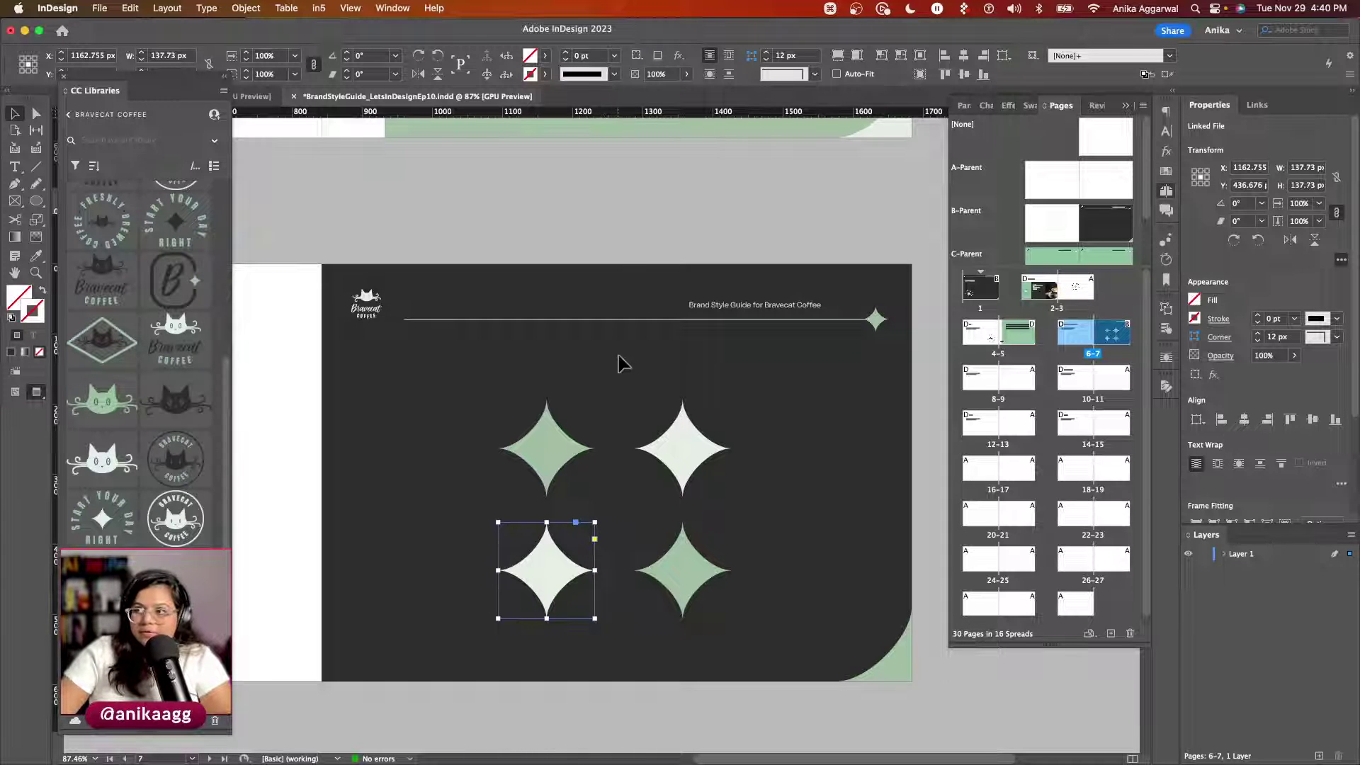
Step: Select all four stars, move the grid slightly up and to the right, and fill their frames proportionally
left_click(617, 252)
left_click(593, 461)
left_click(682, 449, "shift")
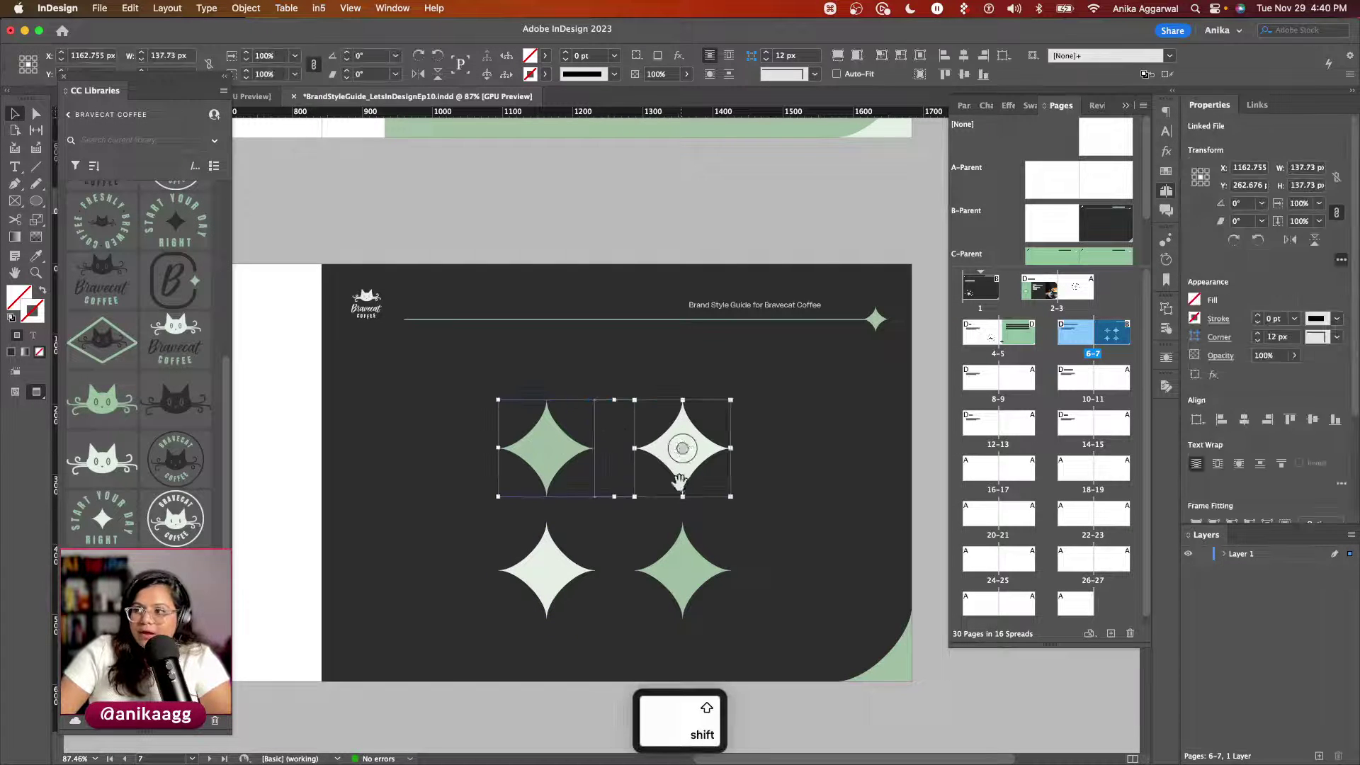
left_click(682, 571, "shift")
left_click(582, 570, "shift")
mouse_move(581, 564)
left_mouse_down()
mouse_move(580, 551)
mouse_move(604, 561)
left_mouse_up()
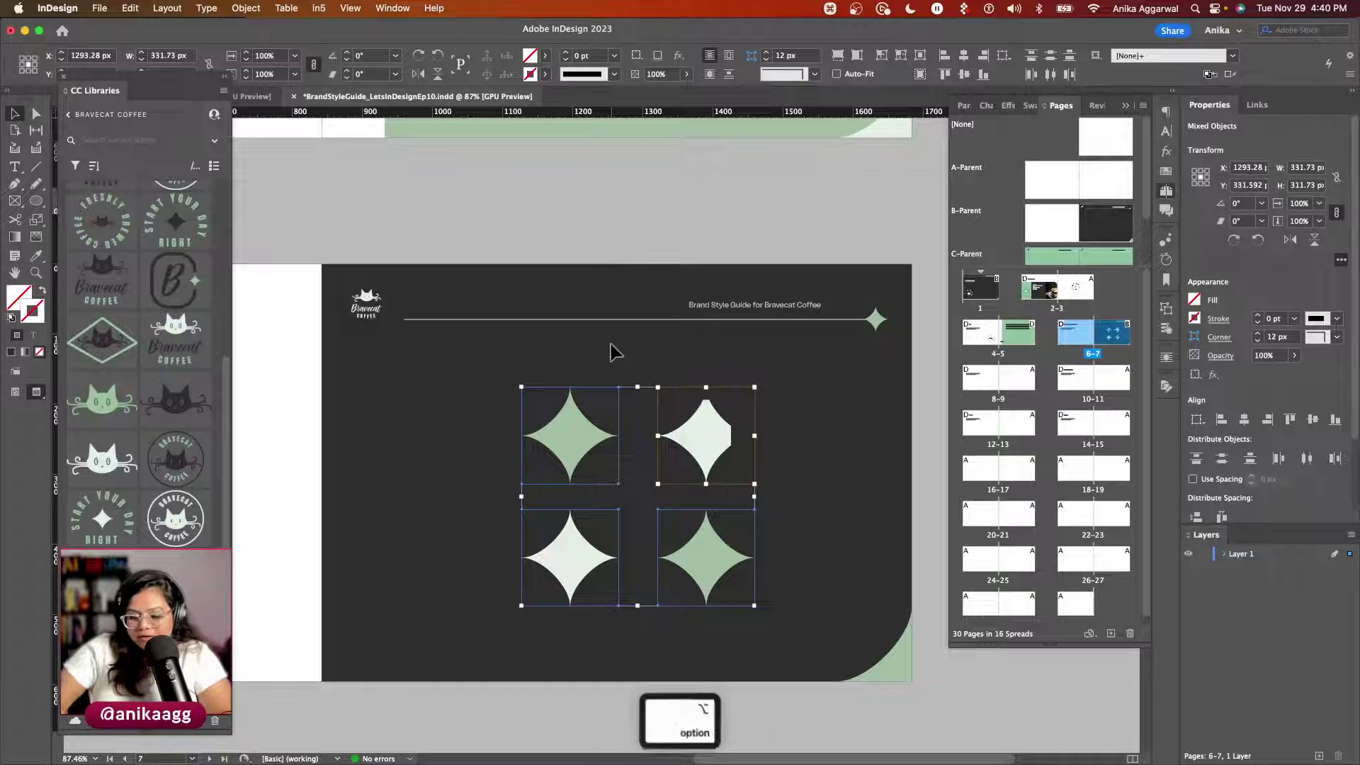
key("shift+alt+super+c")
Step: Realign the upper white star with the green star beside it and the one below, and check the preview
left_click(687, 268)
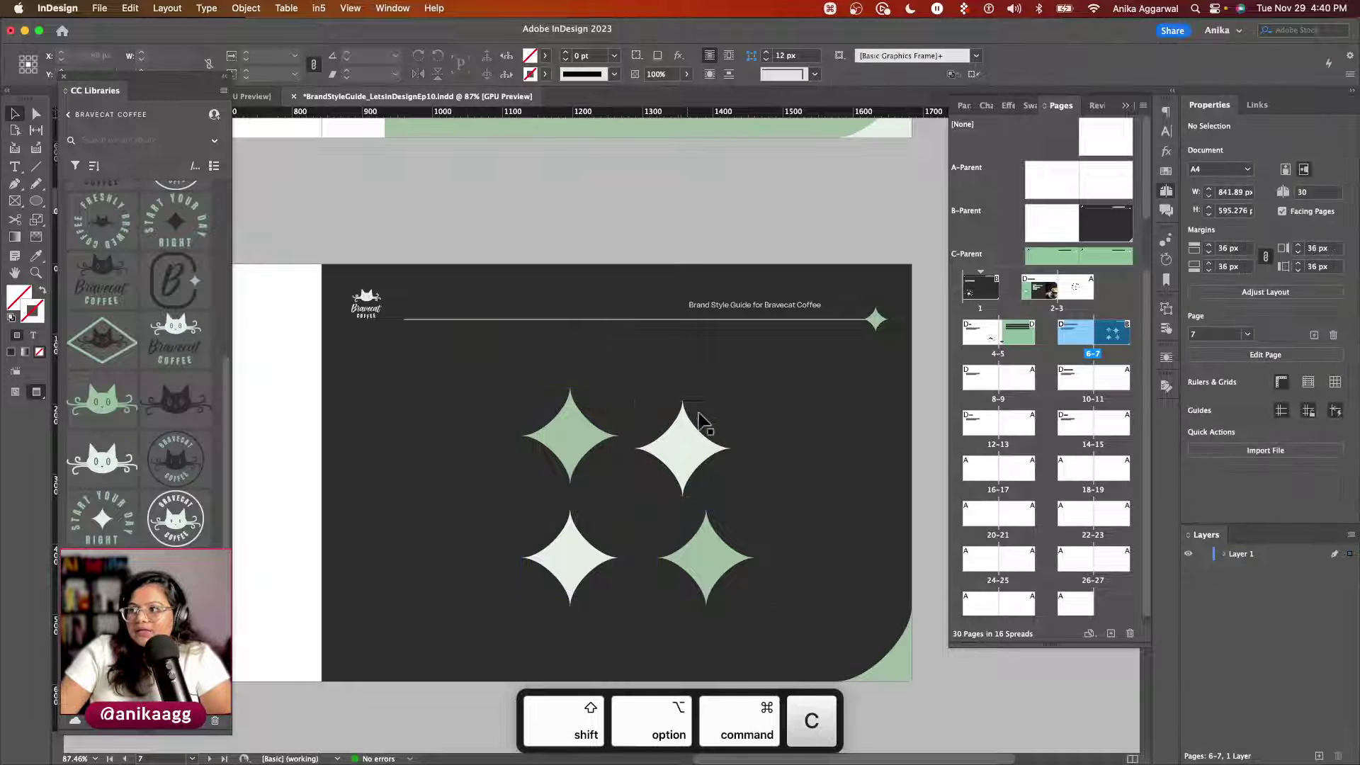
left_click(692, 446)
left_click_drag(693, 447, 733, 436)
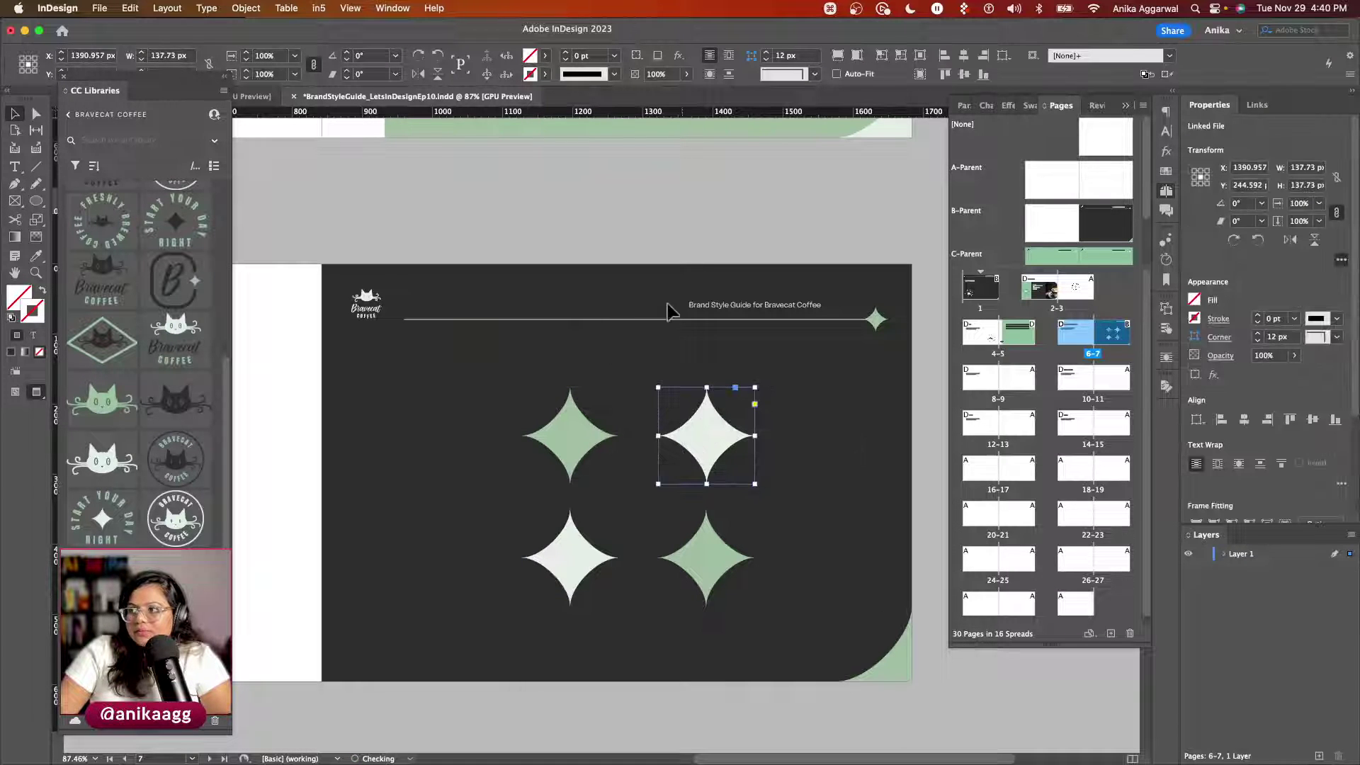
left_click(647, 248)
key("w")
key("w")
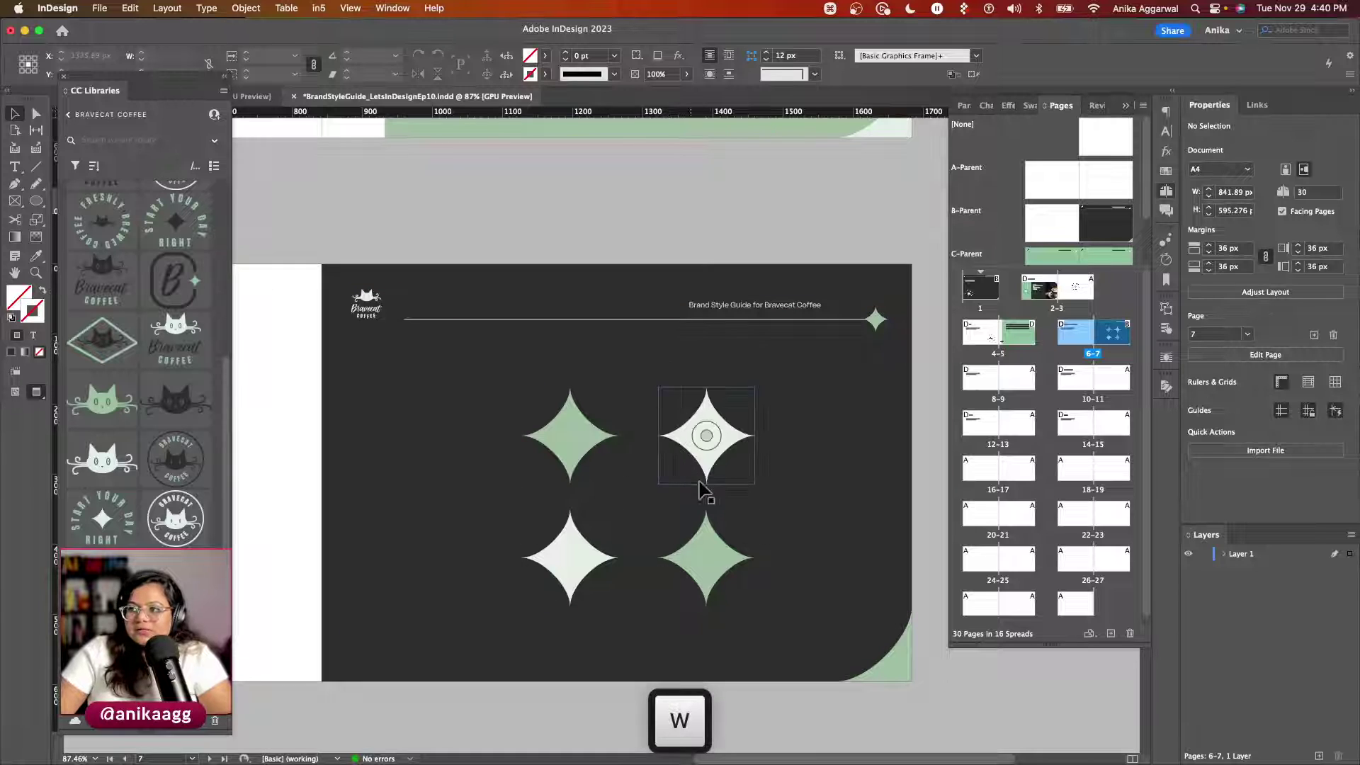
Step: Nudge the two stars of the right column slightly left and show the frame edges and guides
left_click(729, 468)
left_click(705, 550, "shift")
left_click_drag(705, 550, 700, 551)
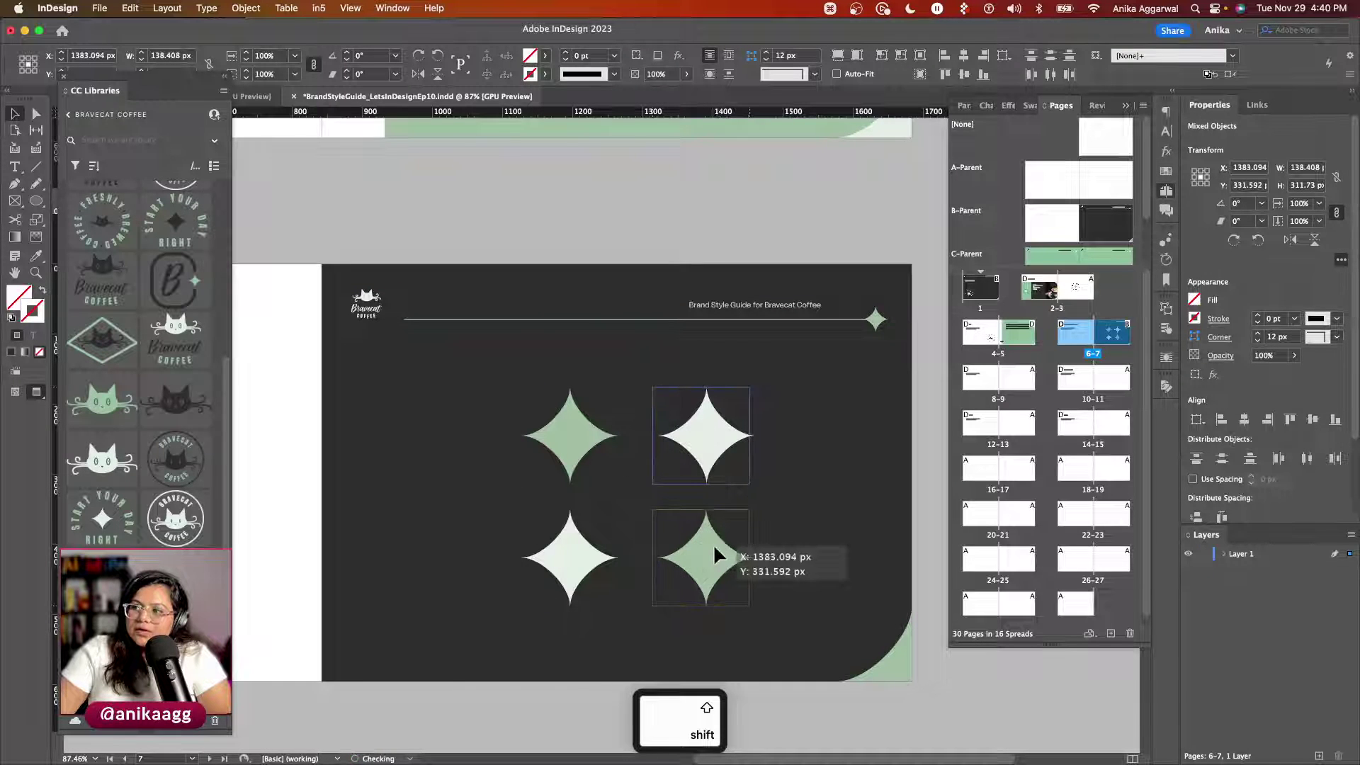
key("w")
left_click(626, 234)
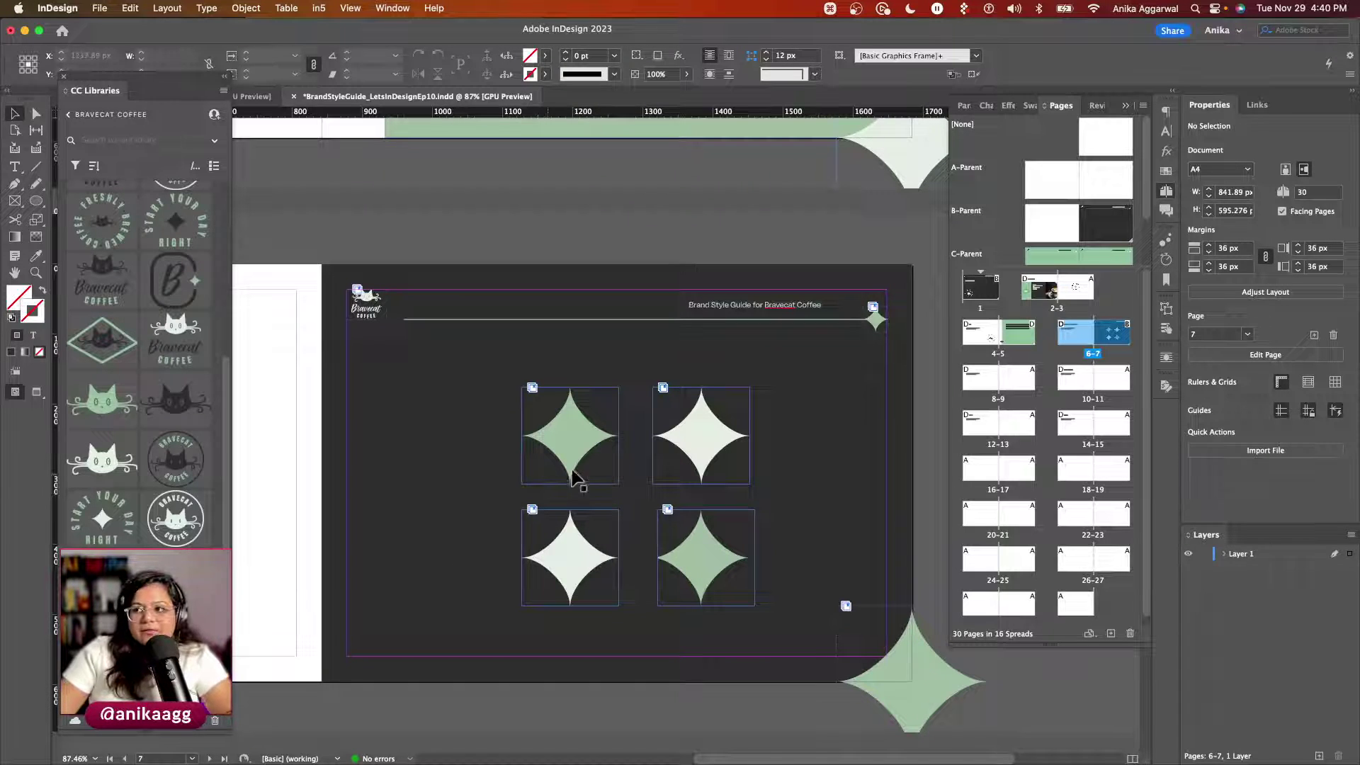
Step: Add a text frame reading "RELIABLE" across the upper-left green star
scroll(577, 466, "up", 5)
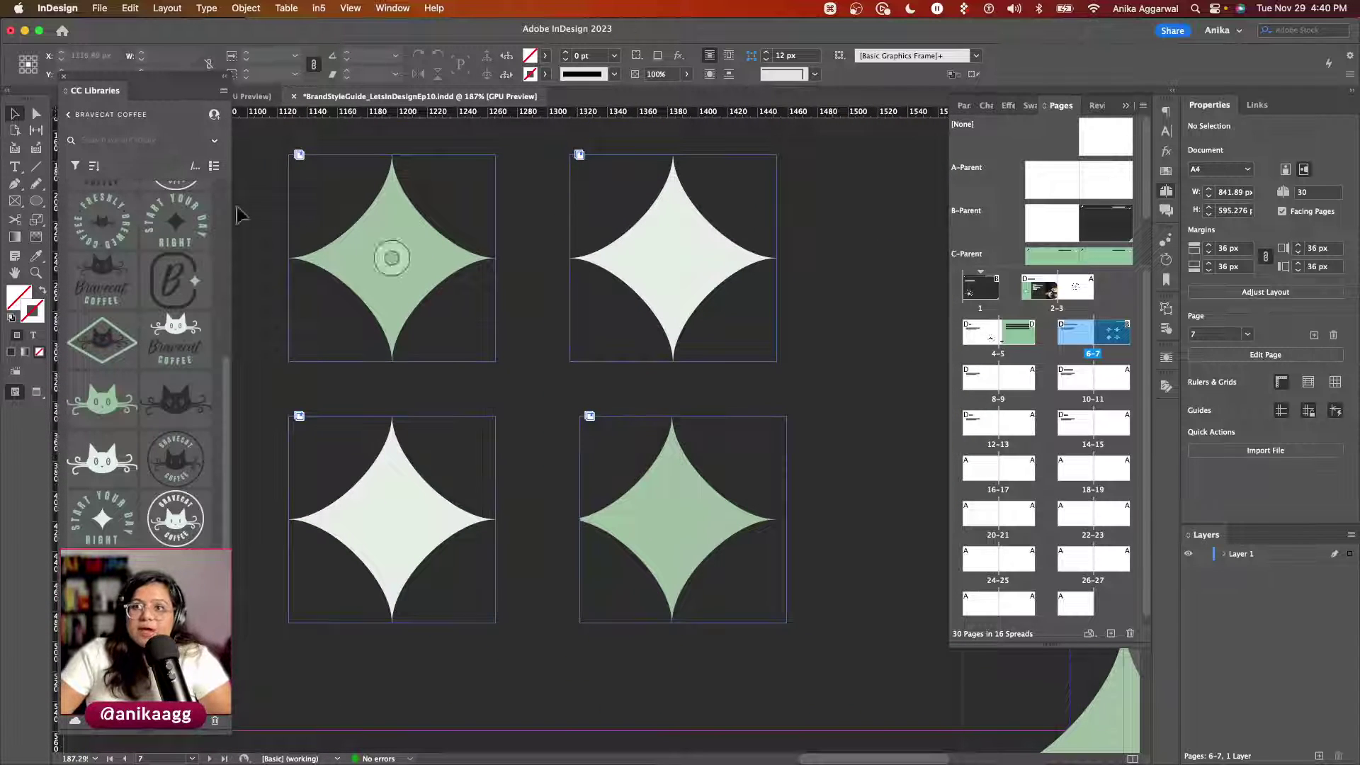
key("t")
left_click_drag(343, 247, 345, 247)
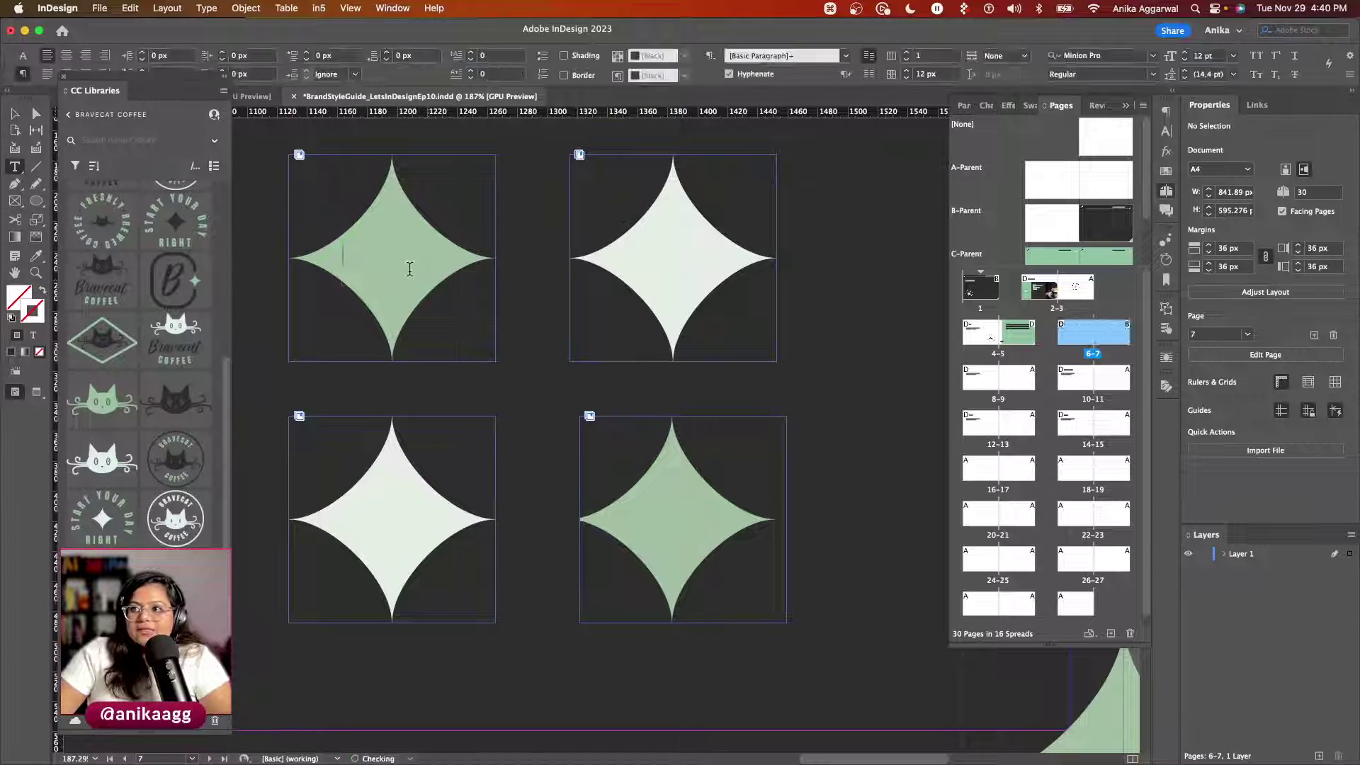
type("RELIABLE")
key("Escape")
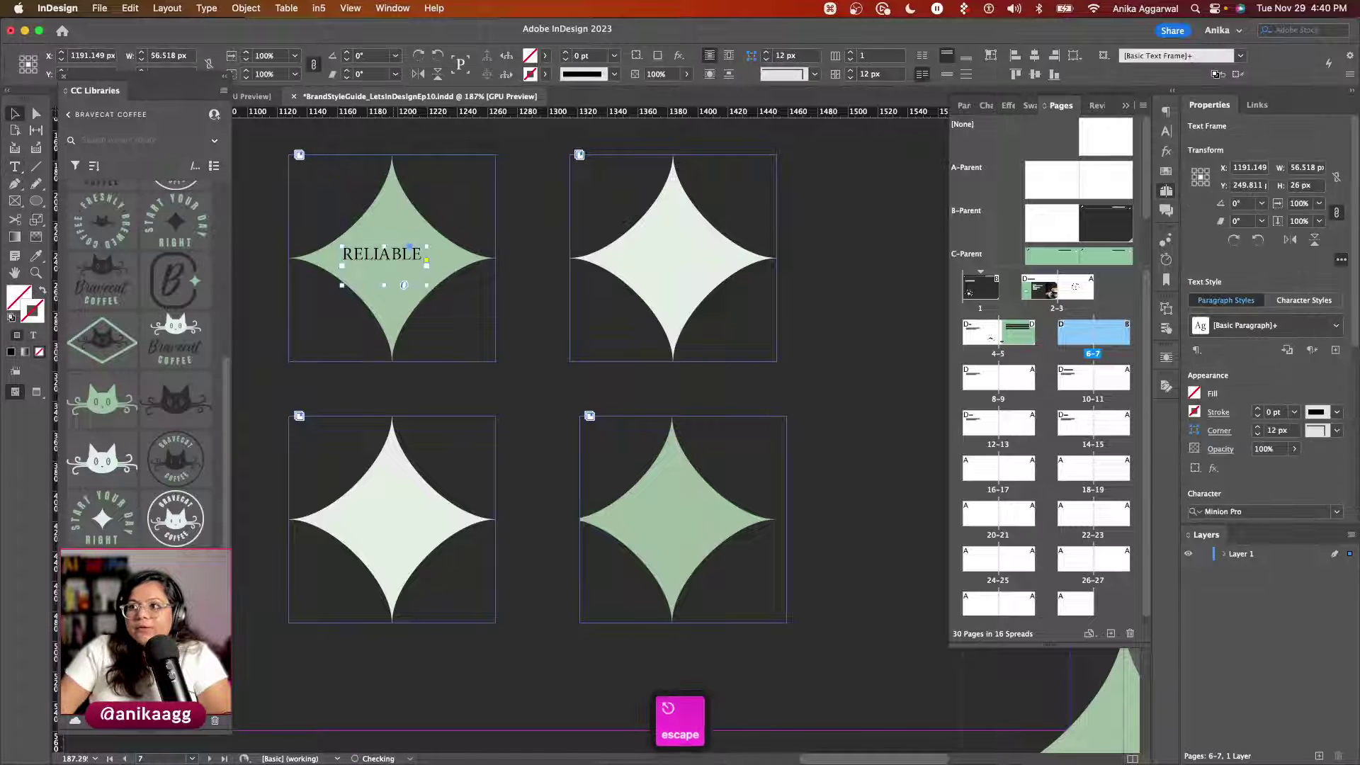
Step: Copy the RELIABLE label onto the lower-left white star, change it to "RELATABLE", and widen its frame to about 74 px
left_click_drag(389, 267, 410, 533)
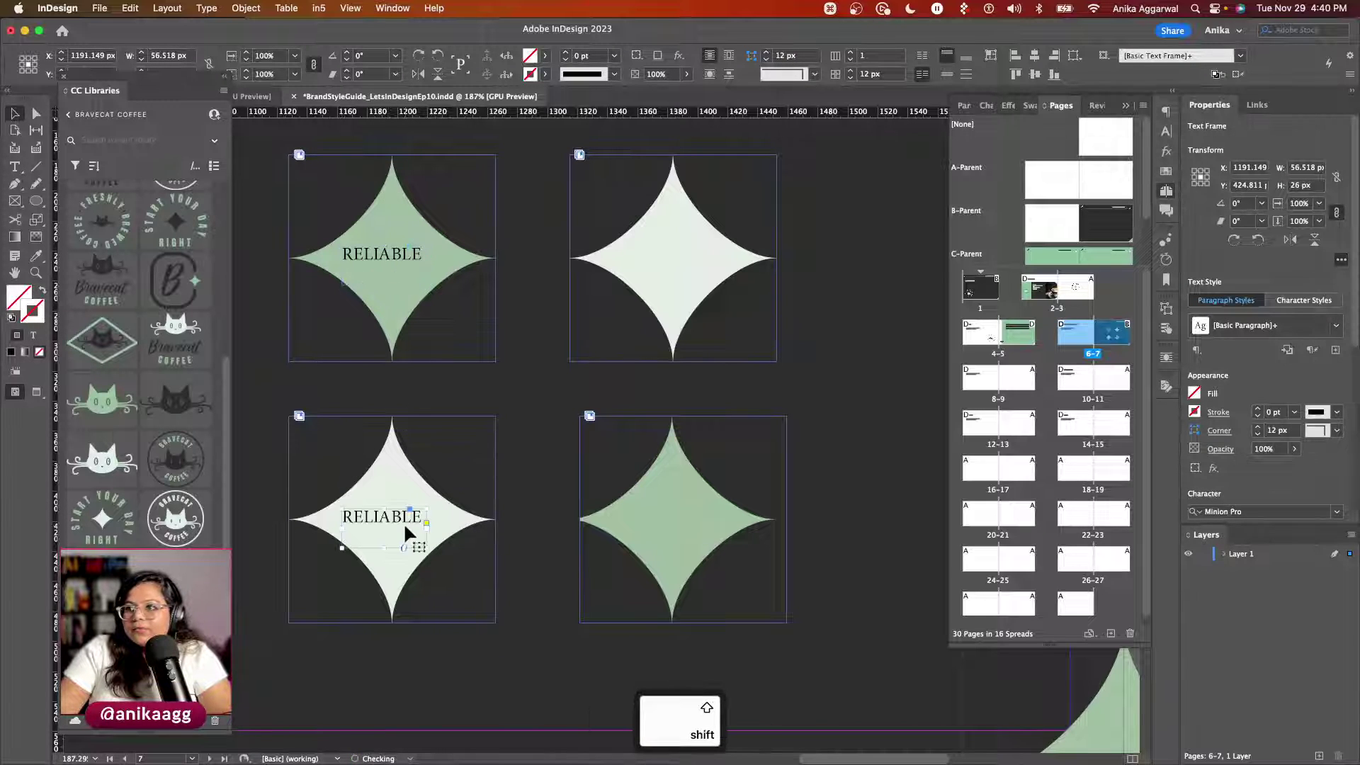
double_click(400, 508)
double_click(400, 506)
type("REL")
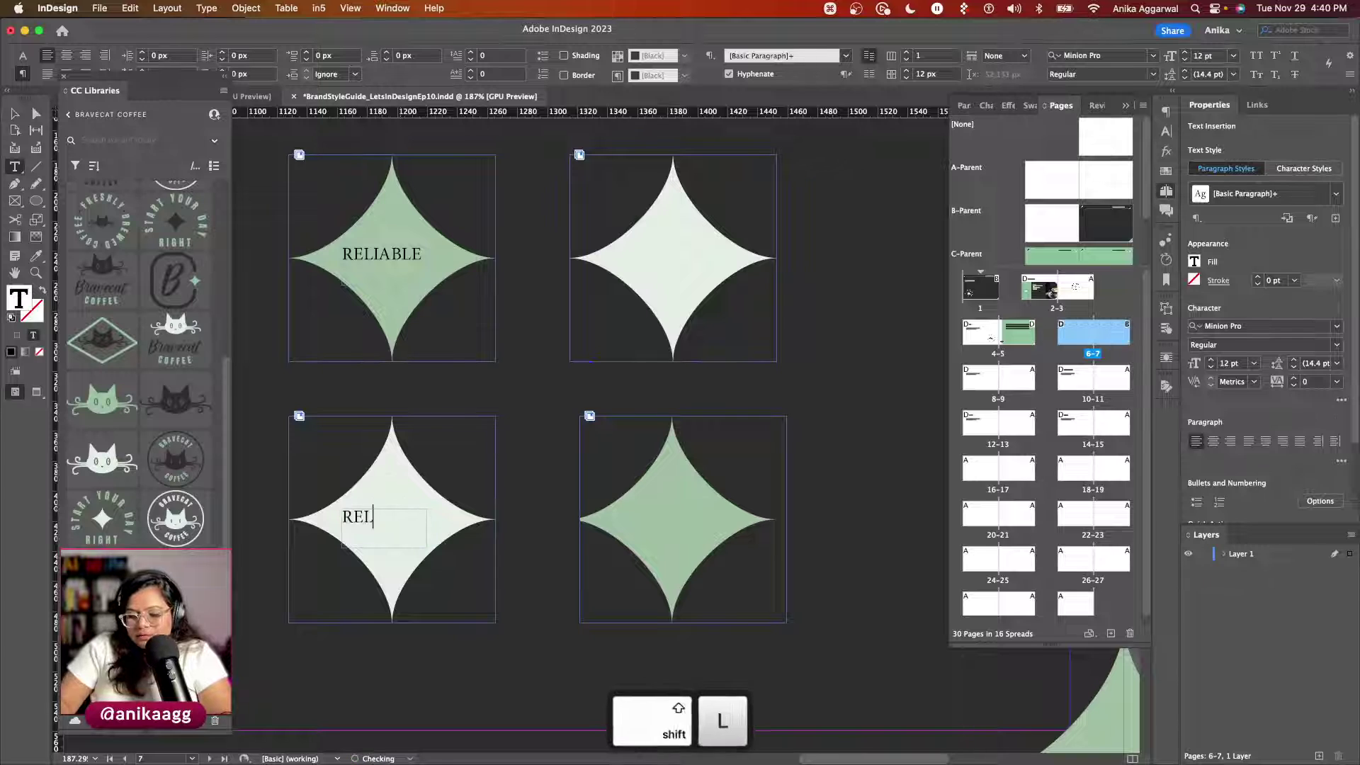
type("ATABLE")
key("BackSpace")
key("BackSpace")
type("LE")
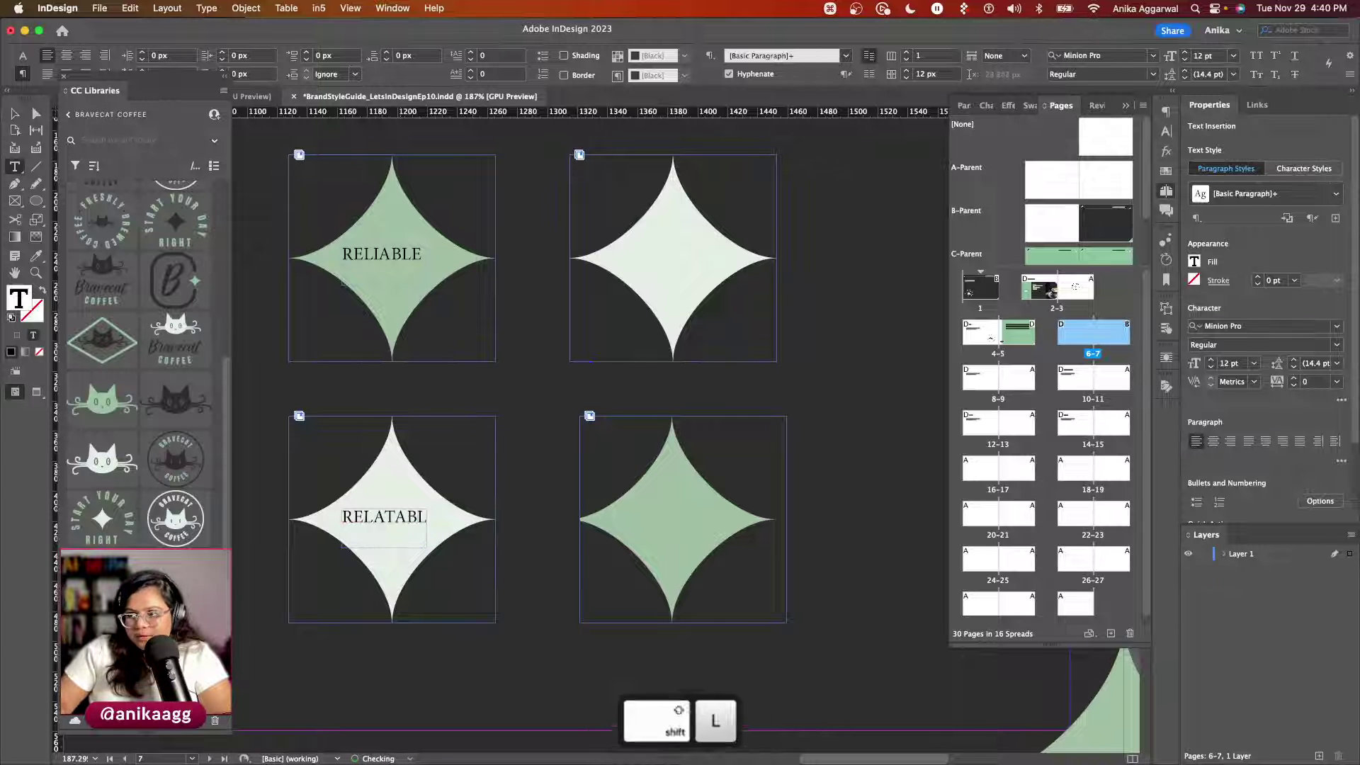
key("Escape")
left_click_drag(430, 544, 452, 547)
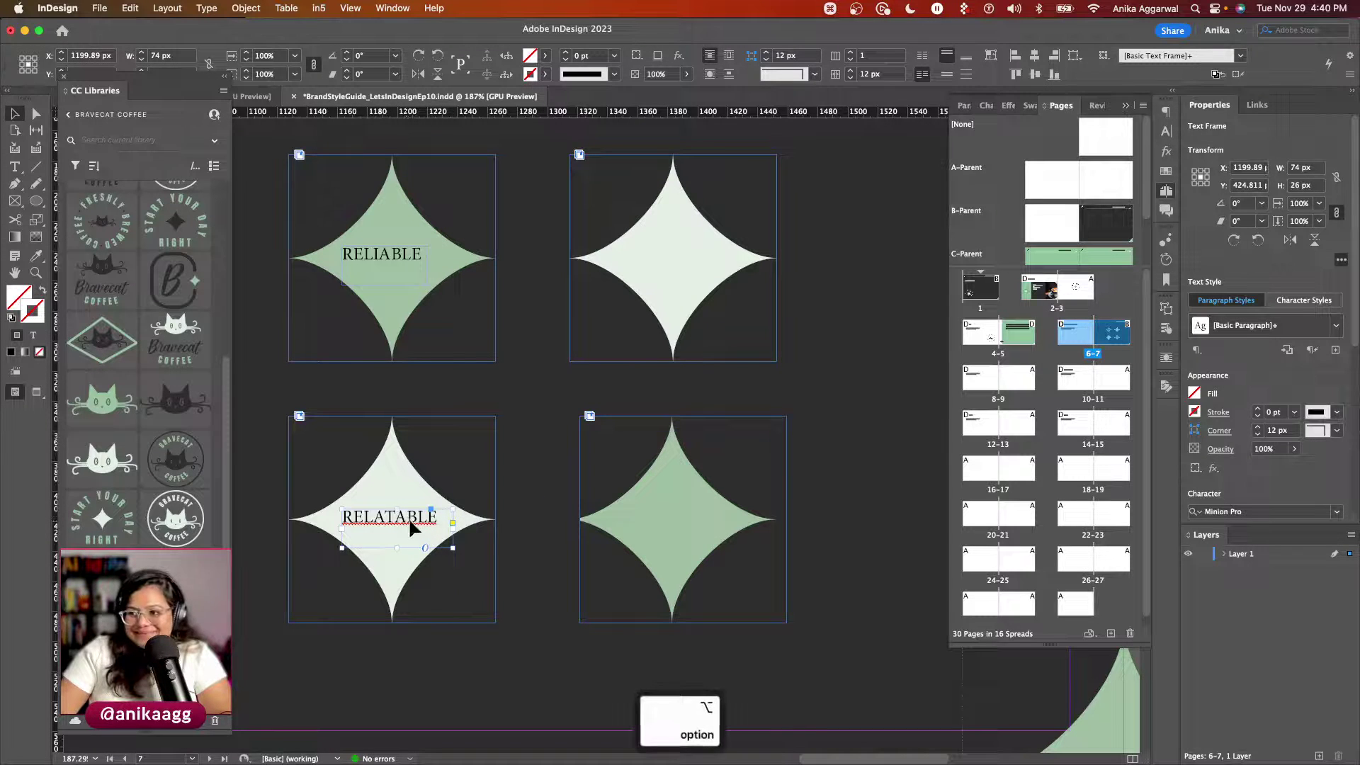
Step: Copy the RELATABLE label onto the upper-right white star and change its text to "PLAYFUL"
left_click_drag(408, 517, 693, 255)
double_click(693, 255)
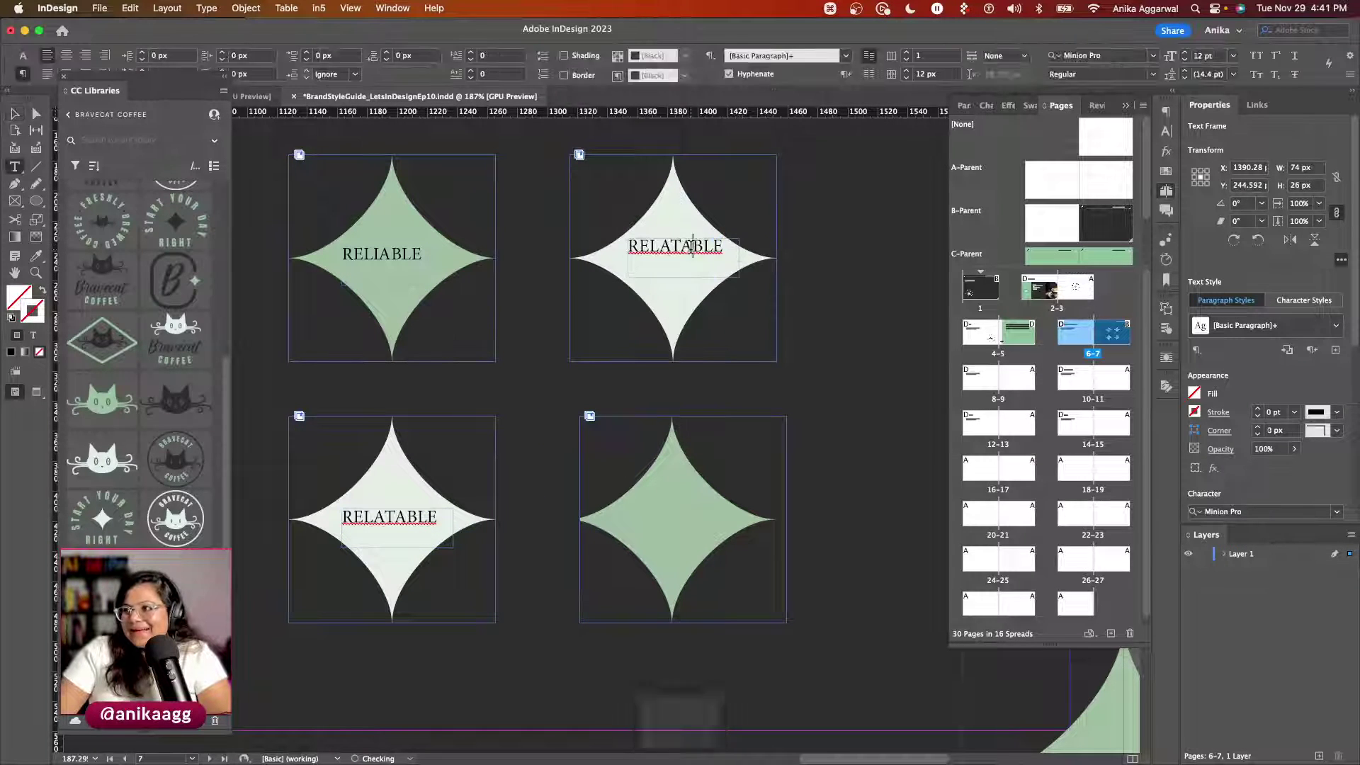
double_click(693, 255)
type("PLAYFUL")
key("Escape")
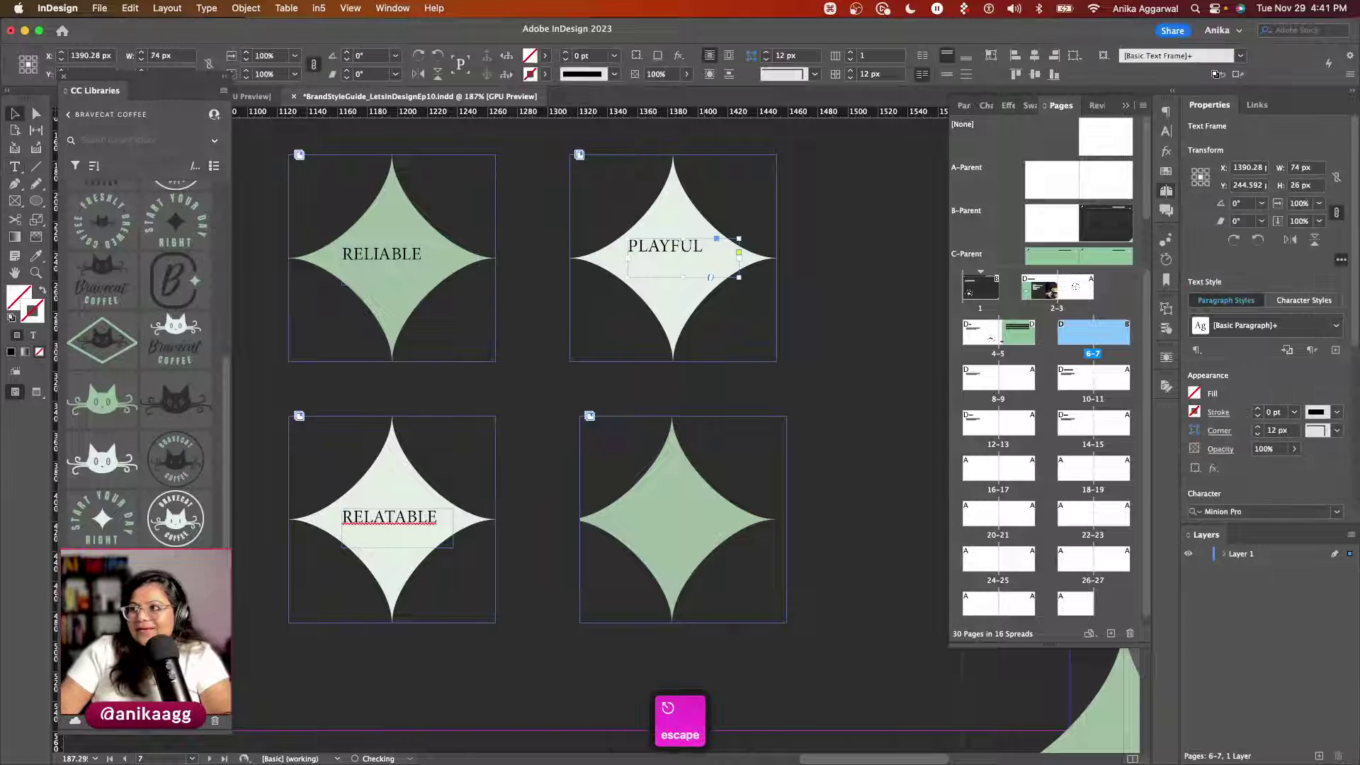
Step: Copy the PLAYFUL label onto the lower-right green star and change its text to "ORIGINAL"
left_click_drag(704, 267, 699, 517)
double_click(700, 513)
double_click(698, 513)
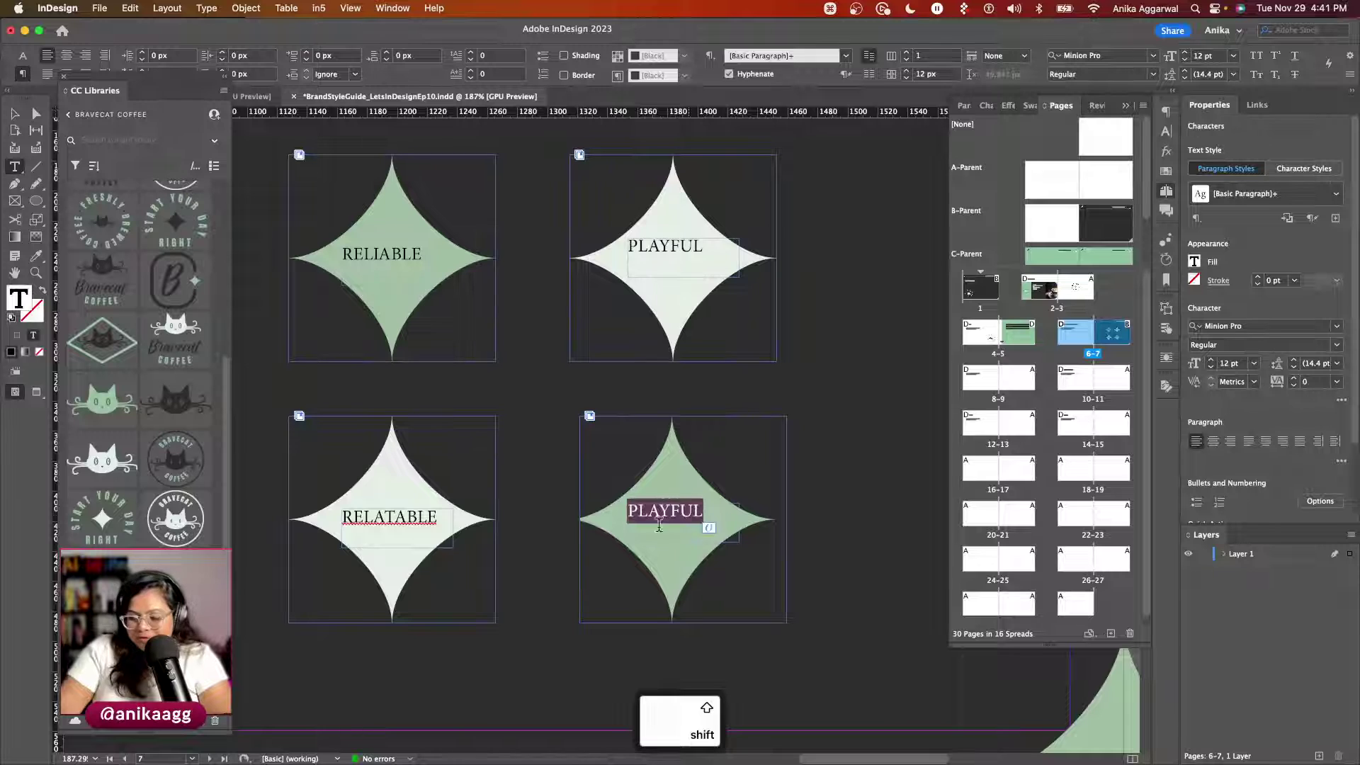
key("BackSpace")
type("ORIGI")
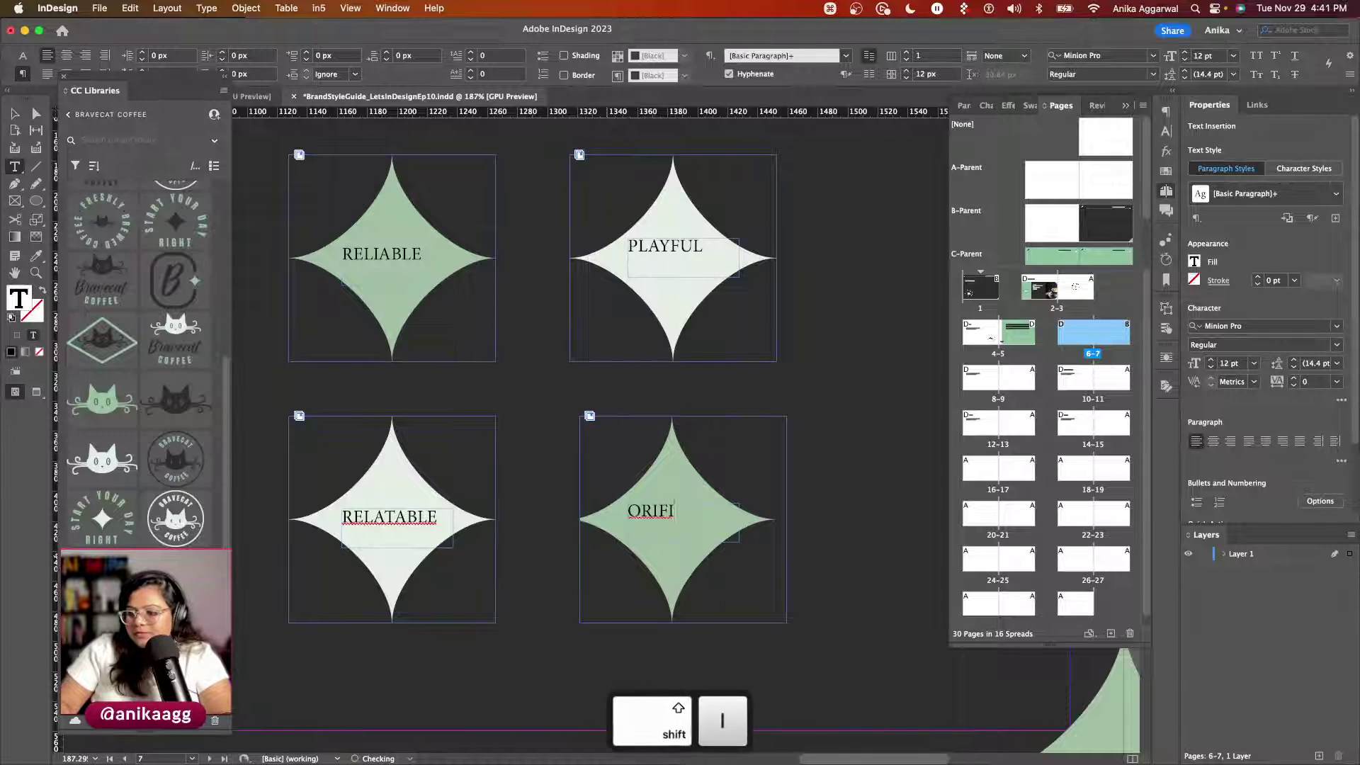
type("NAL")
key("Escape")
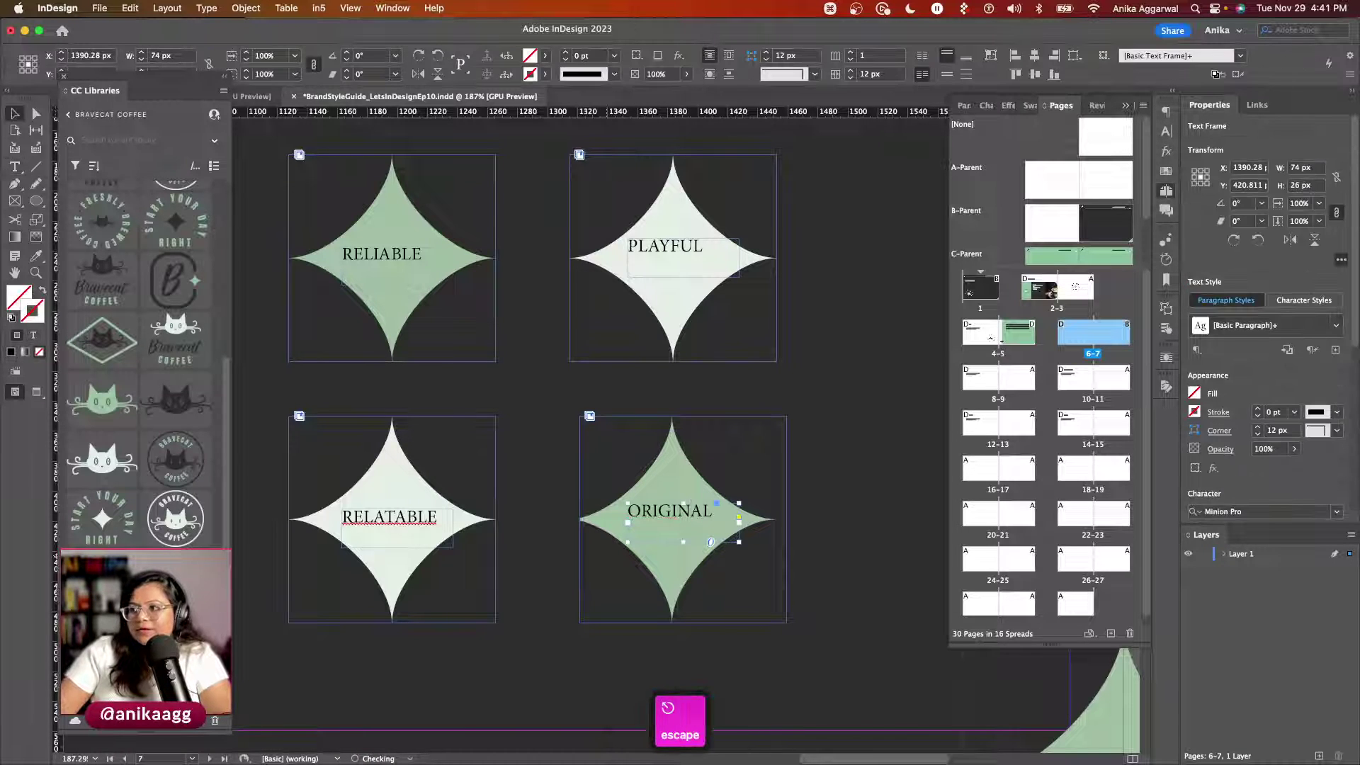
Step: Apply the TableOfContents paragraph style to the ORIGINAL label
left_click(1337, 326)
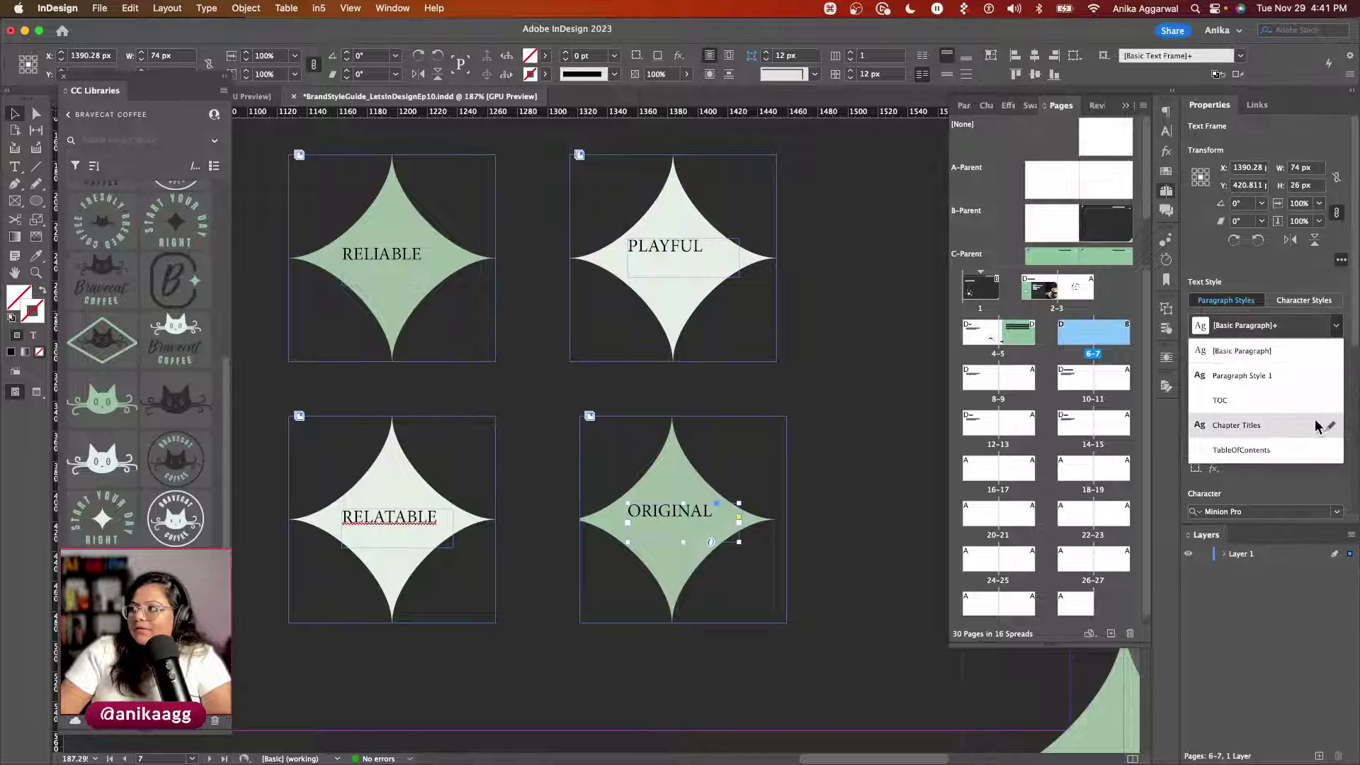
left_click(1279, 450)
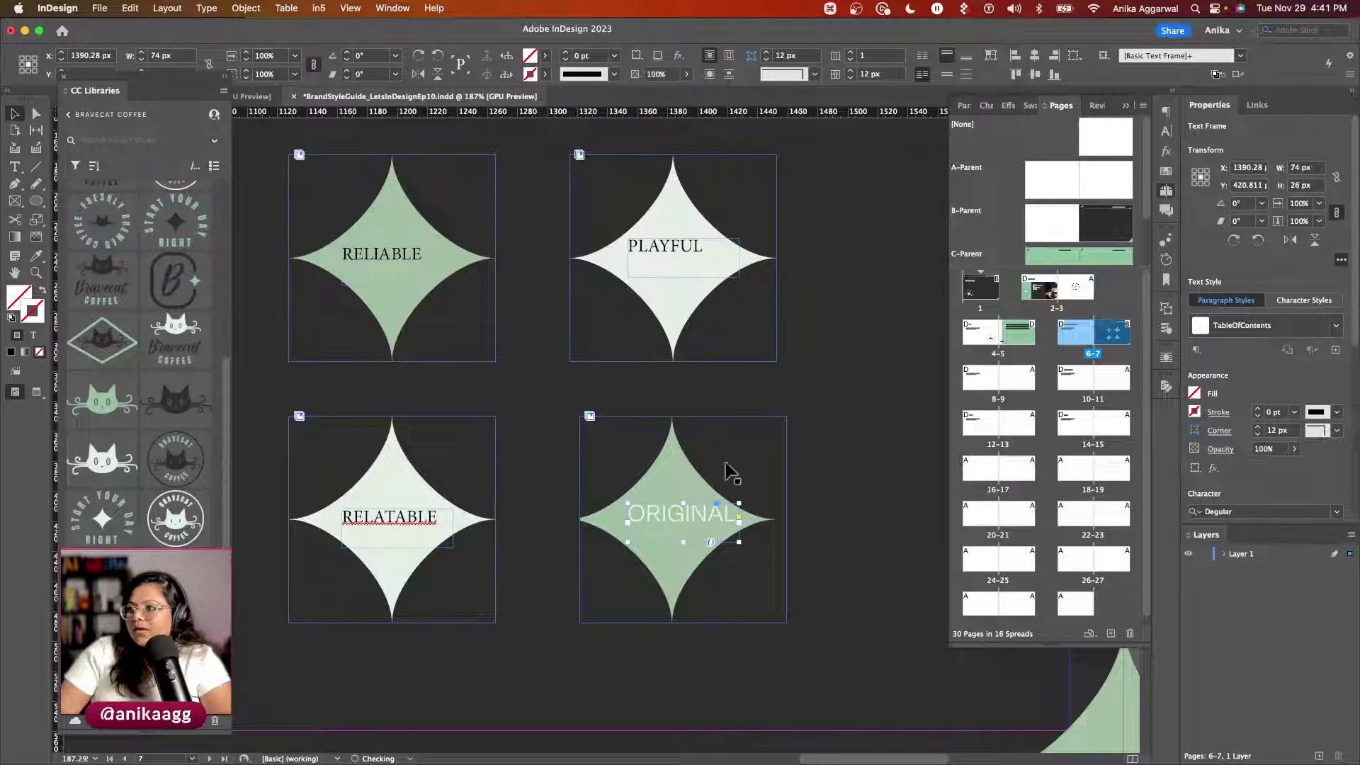
Step: Nudge the ORIGINAL label toward its star's centre and apply the TableOfContents paragraph style to the PLAYFUL, RELIABLE and RELATABLE labels
left_click_drag(670, 511, 666, 516)
left_click(679, 256)
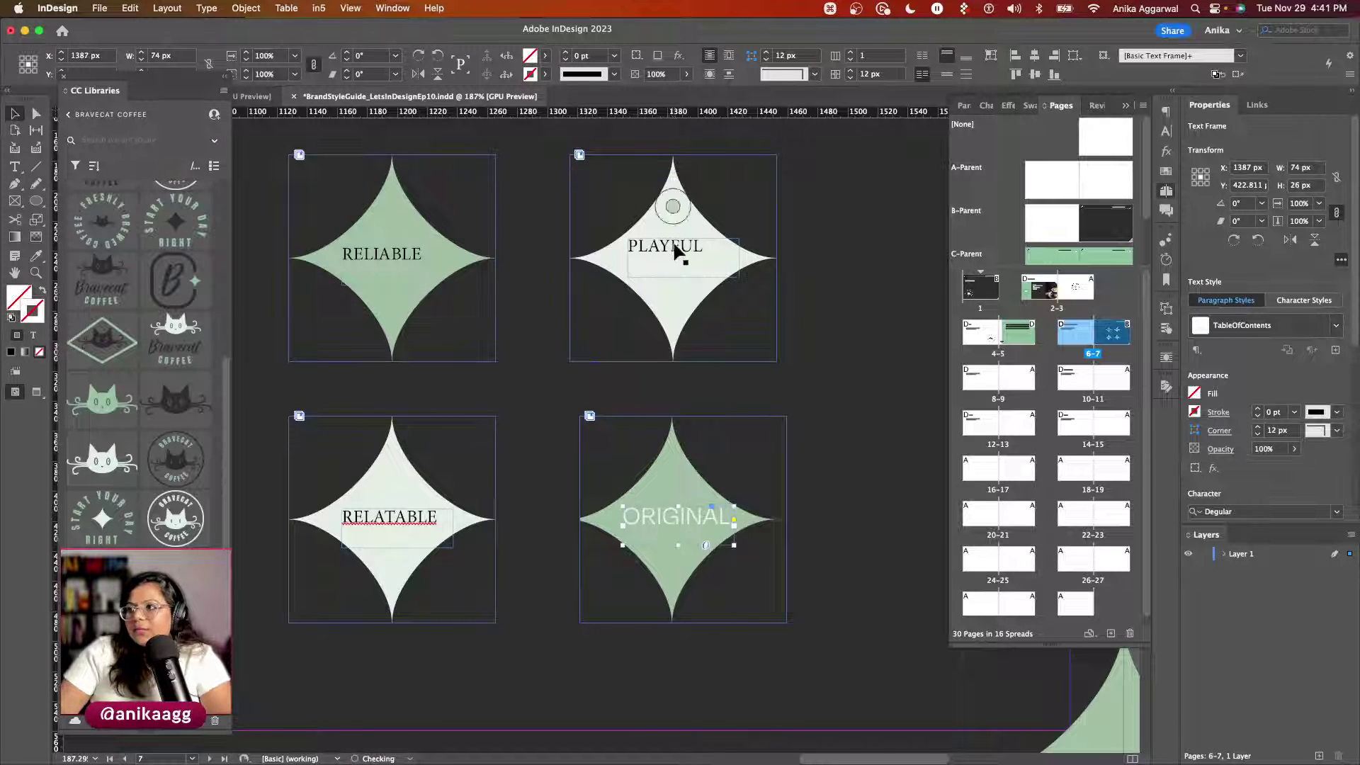
left_click(376, 261, "shift")
left_click(389, 516, "shift")
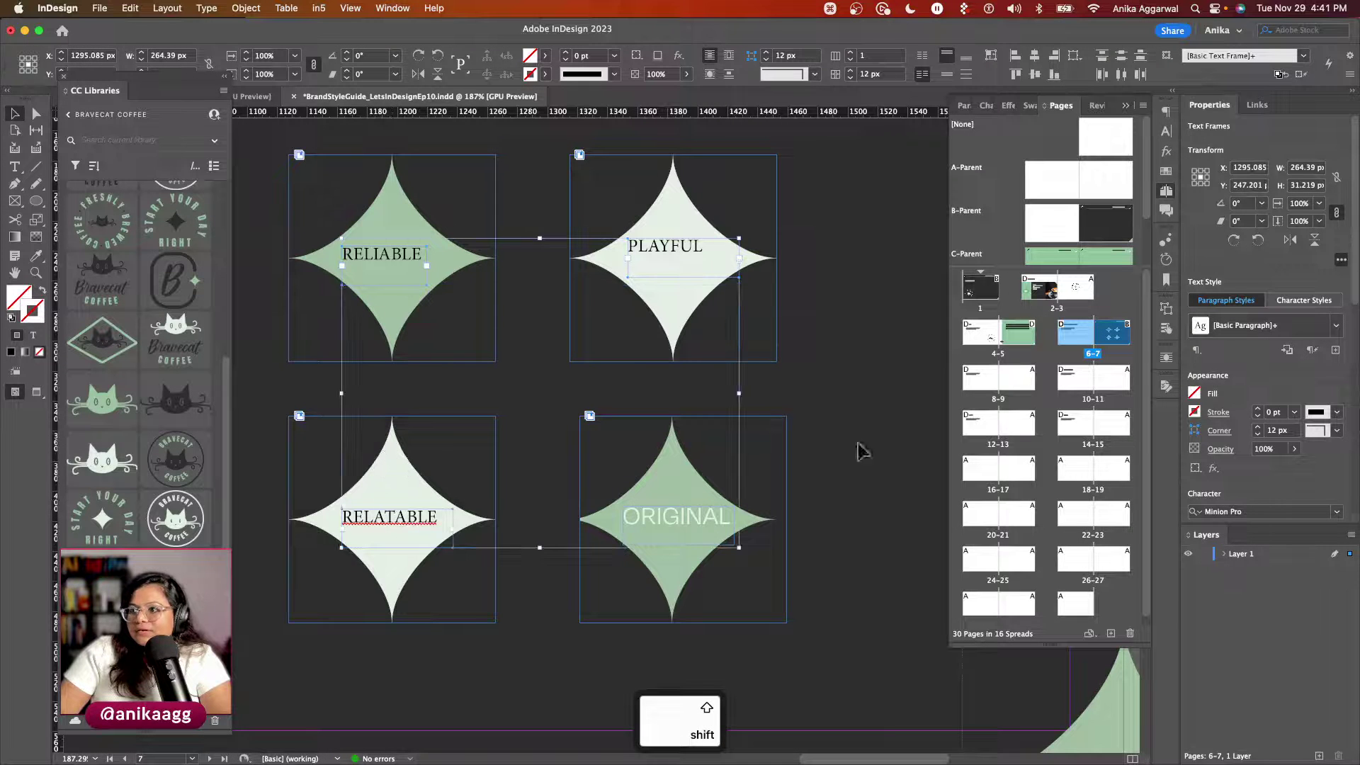
left_click(1336, 325)
left_click(1265, 429)
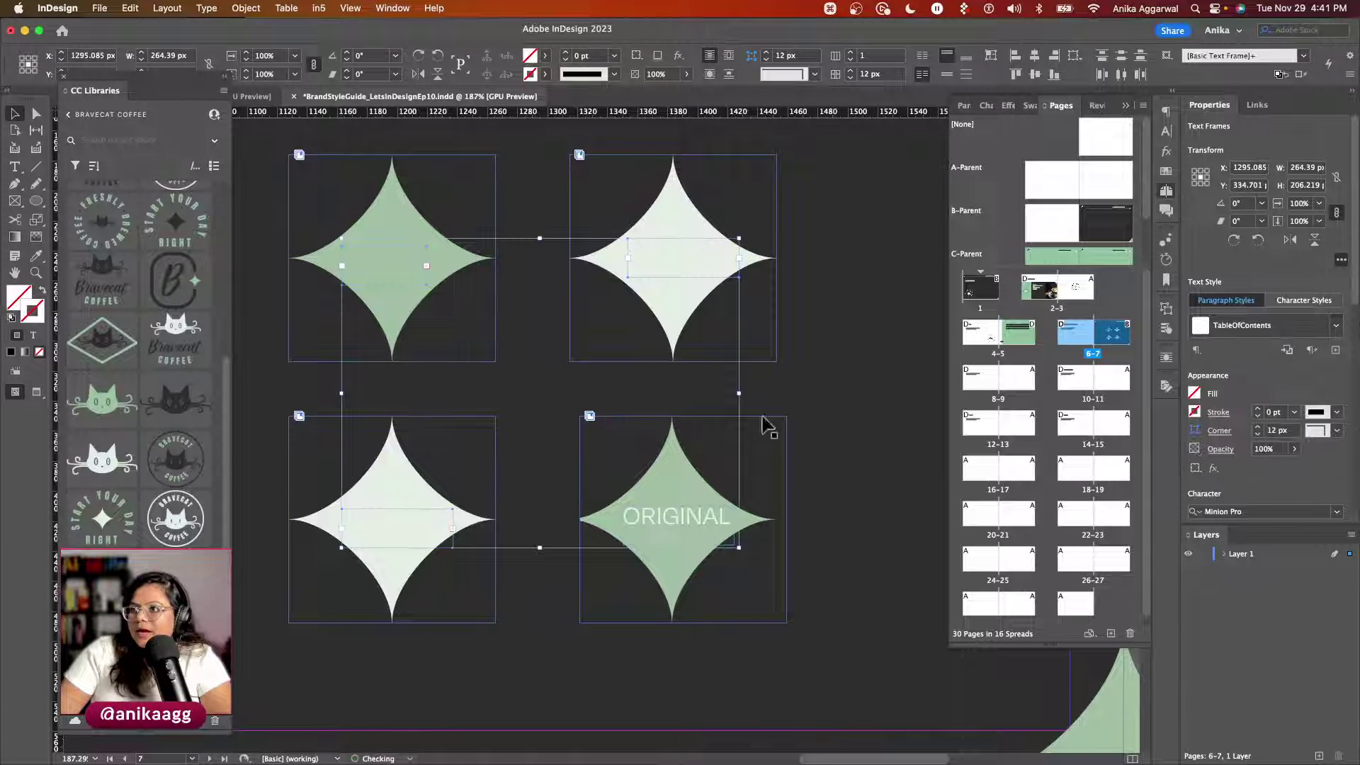
Step: Widen the RELIABLE text frame to about 74 px and the PLAYFUL text frame to about 91 px
left_click(323, 341)
left_click(418, 261)
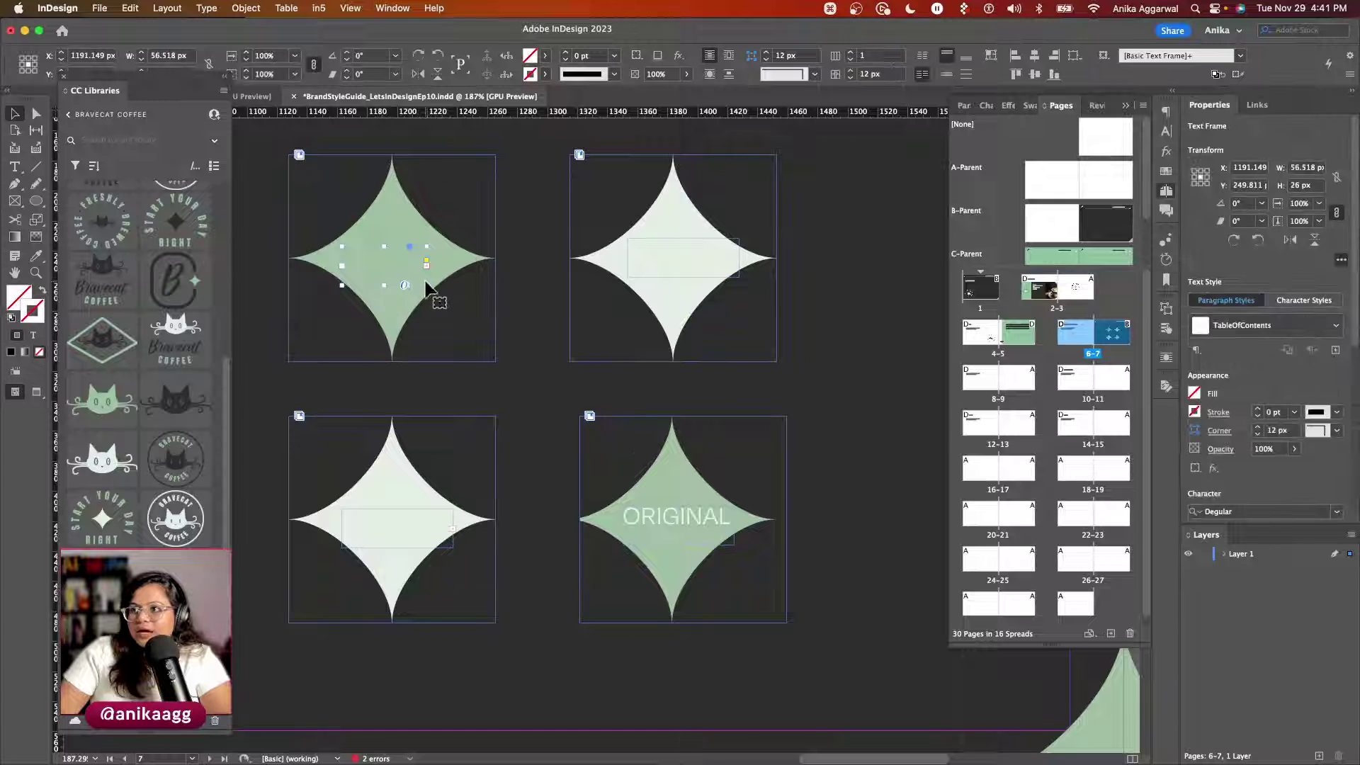
left_click_drag(427, 266, 451, 284)
left_click(688, 268)
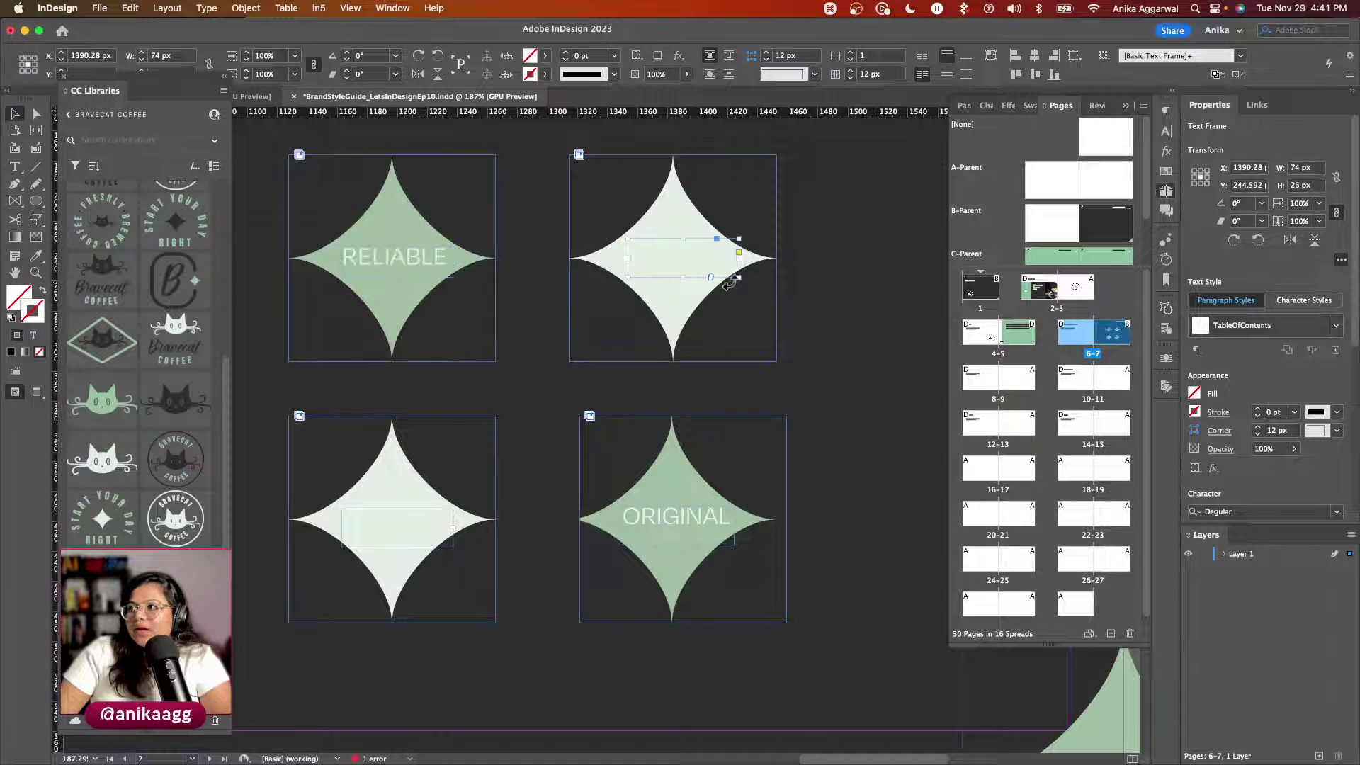
left_click_drag(735, 277, 764, 273)
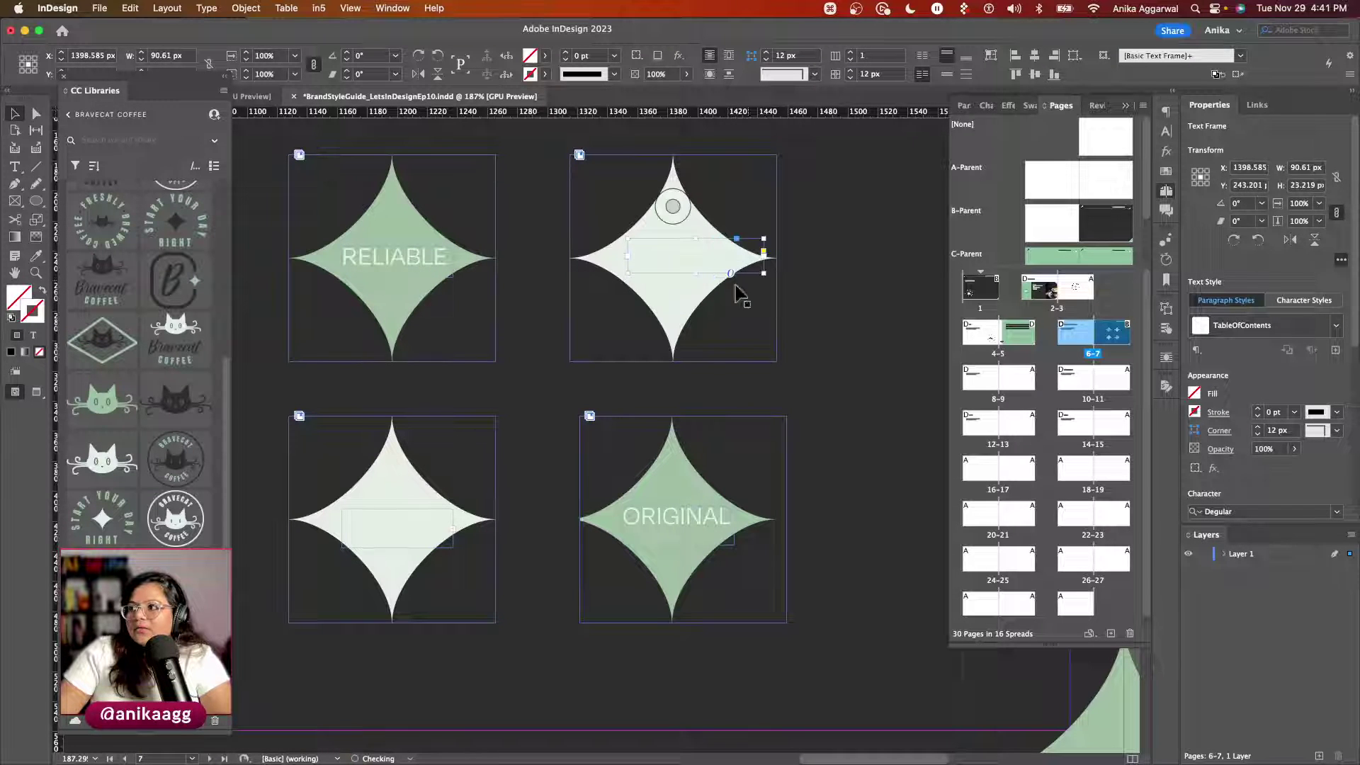
Step: Recolor the PLAYFUL and RELIABLE text with the library's dark #2D2D2D swatch
double_click(699, 248)
scroll(142, 354, "up", 5)
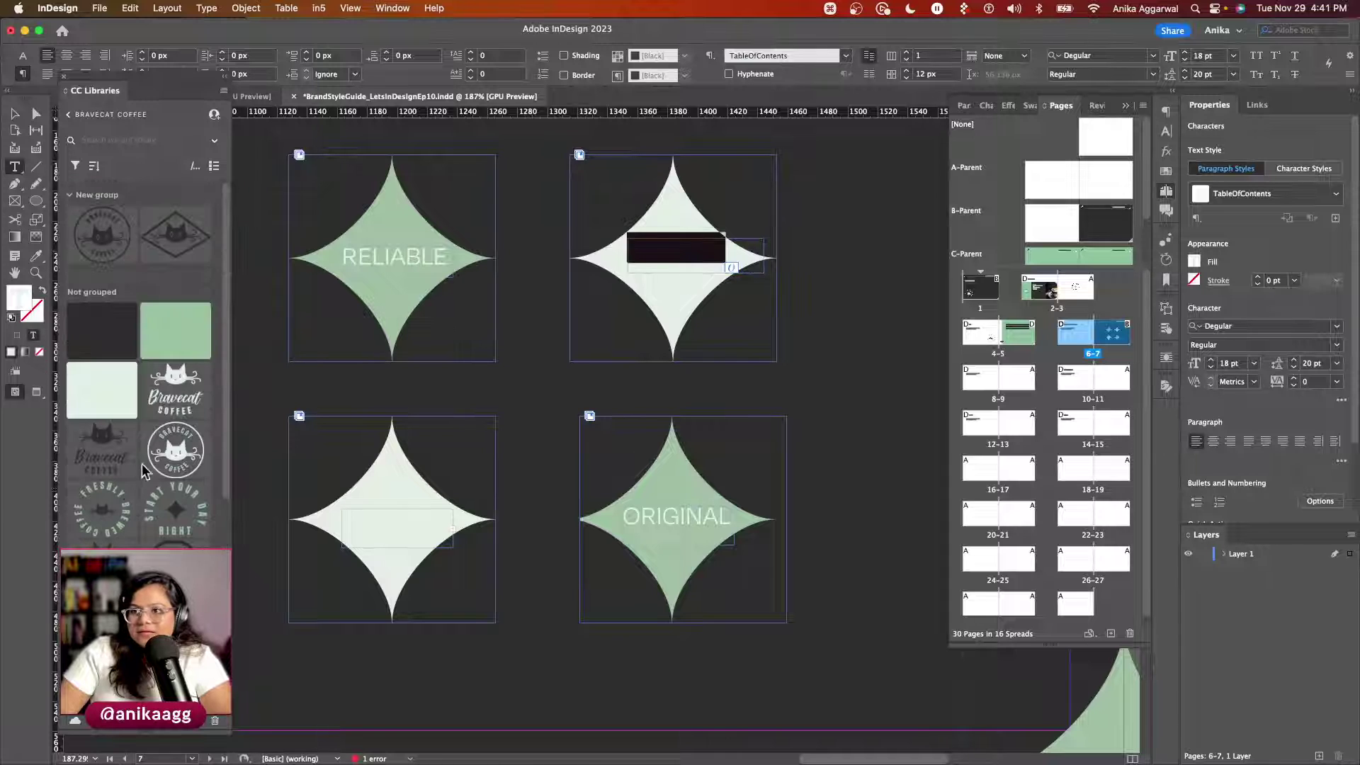
left_click(101, 327)
key("Escape")
left_click(396, 257)
double_click(394, 251)
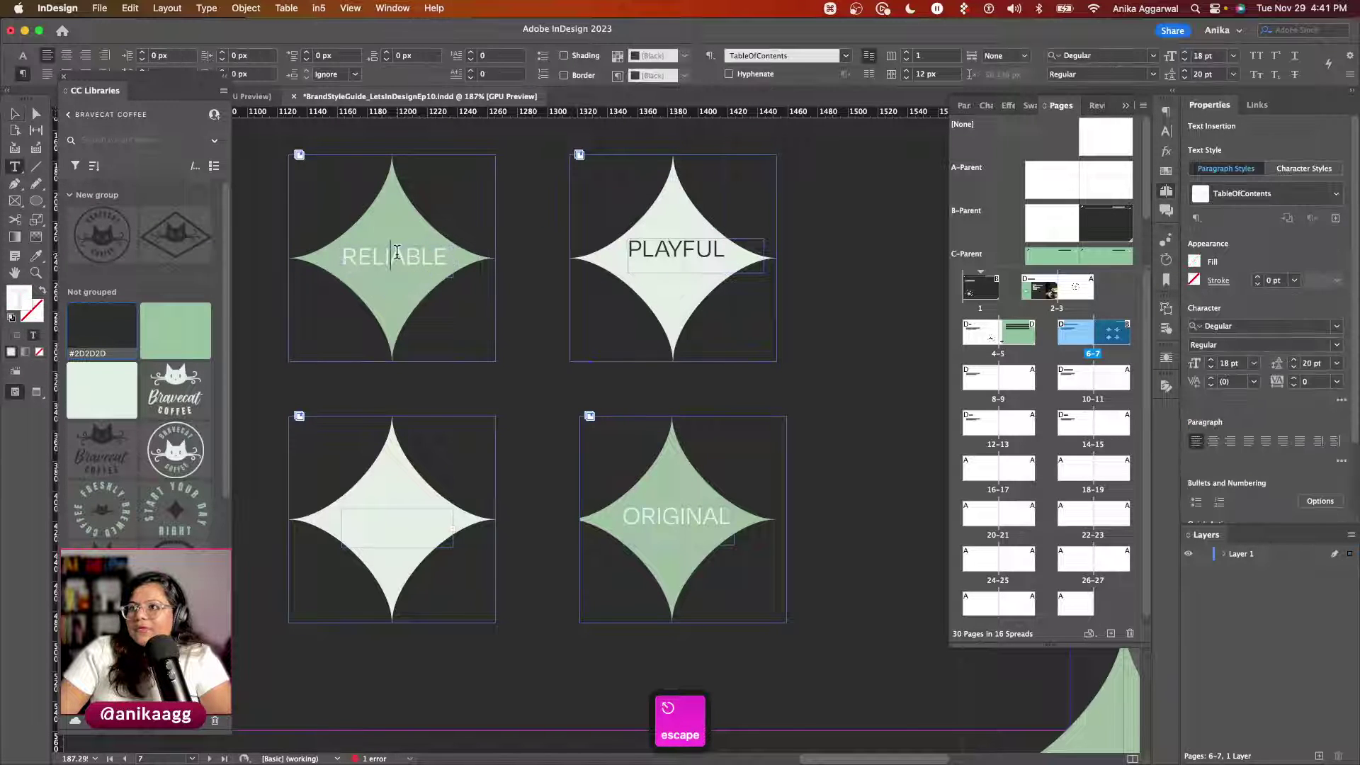
double_click(394, 251)
left_click(101, 333)
key("Escape")
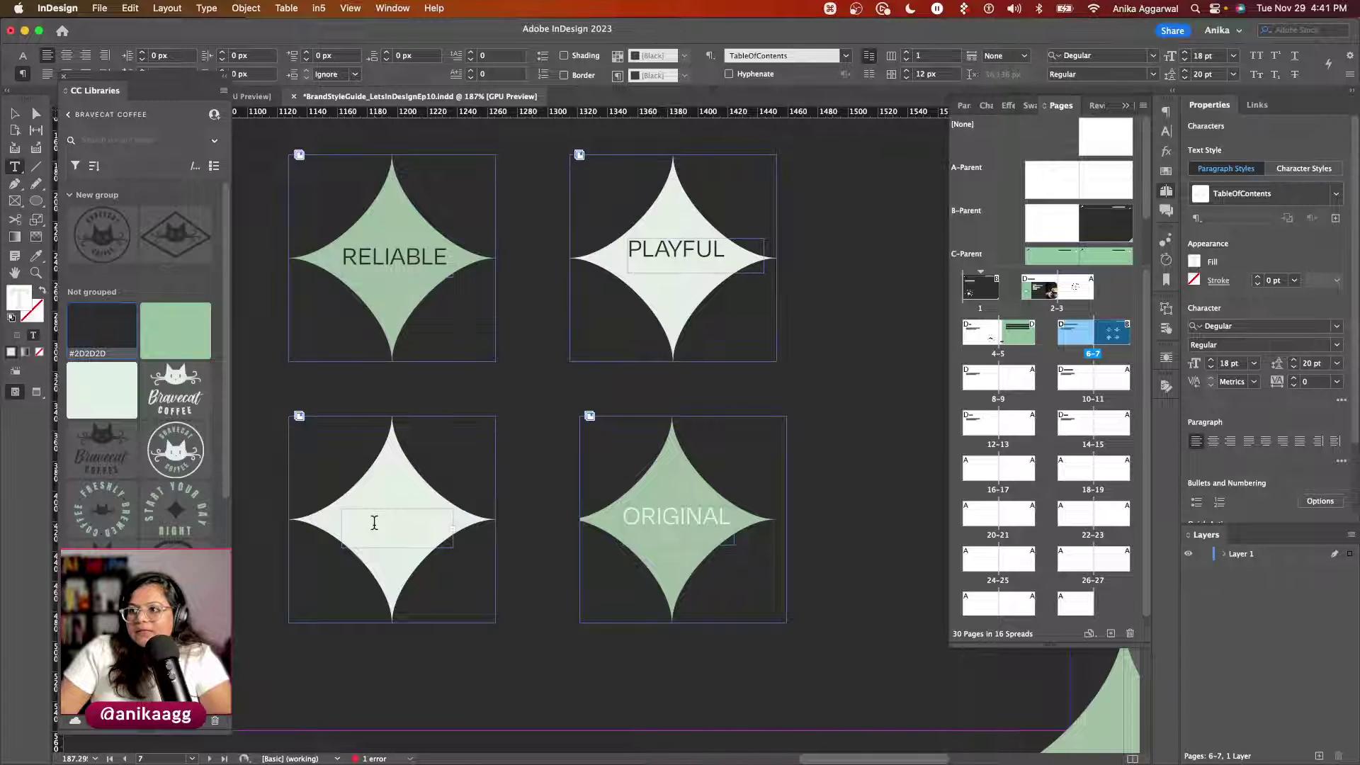
Step: Recolor the RELATABLE text dark #2D2D2D and enlarge its frame to about 111 px wide
key("cmd+a")
key("Escape")
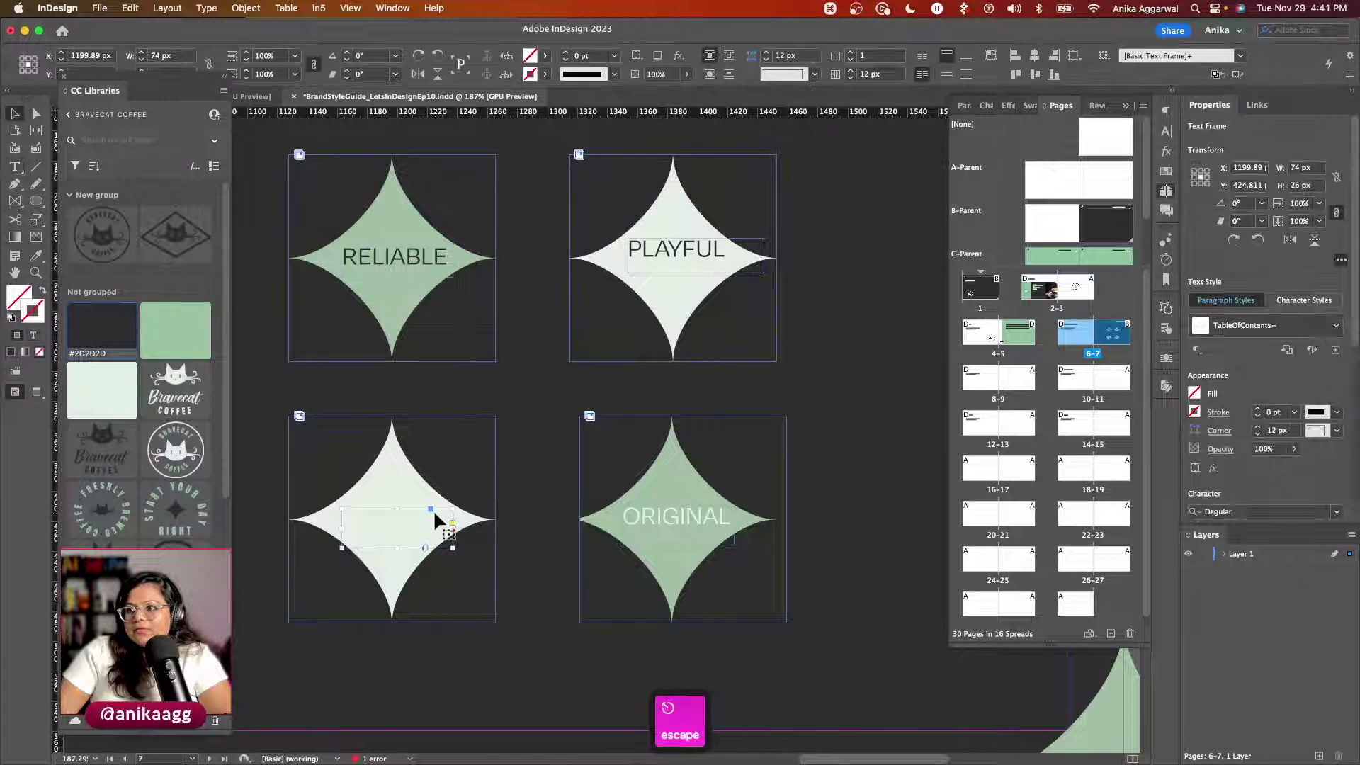
double_click(452, 548)
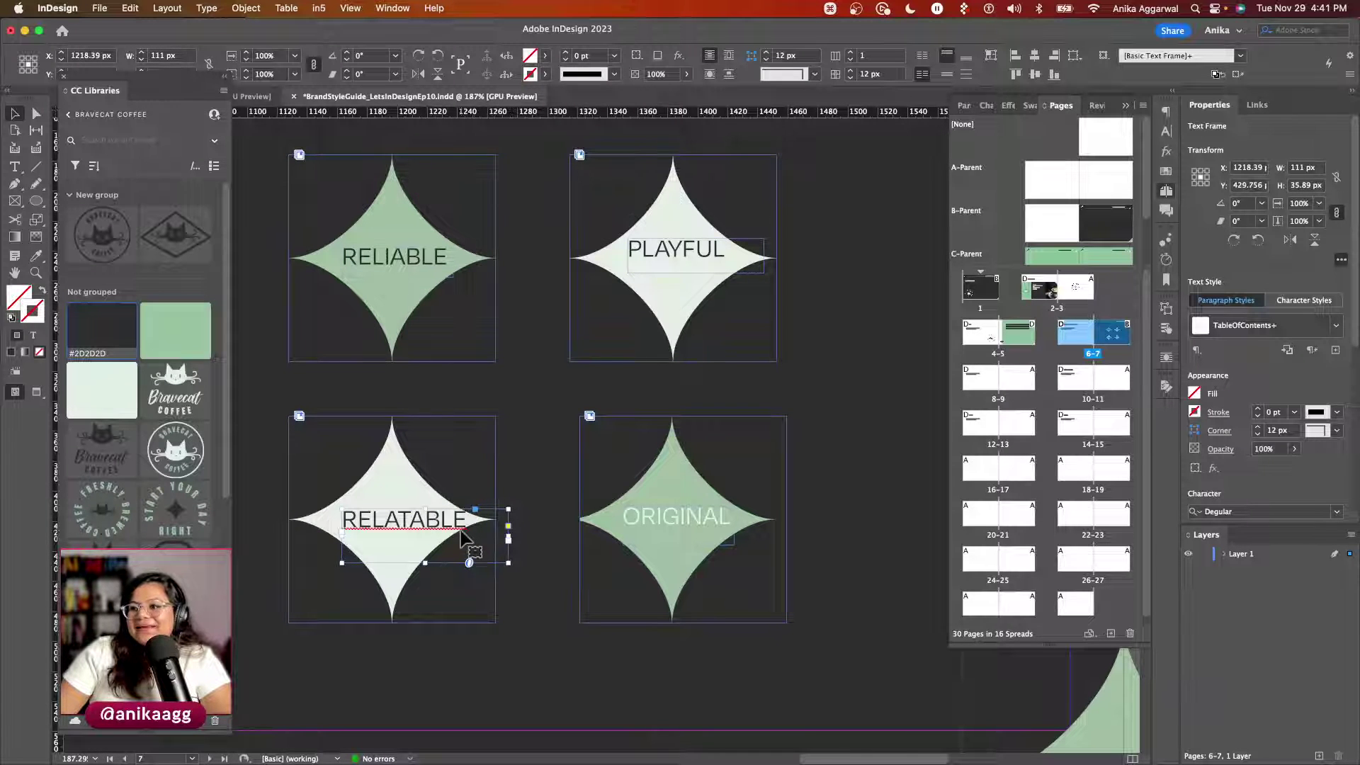
Step: Set the RELATABLE label's font size to 14 pt
scroll(1266, 418, "down", 3)
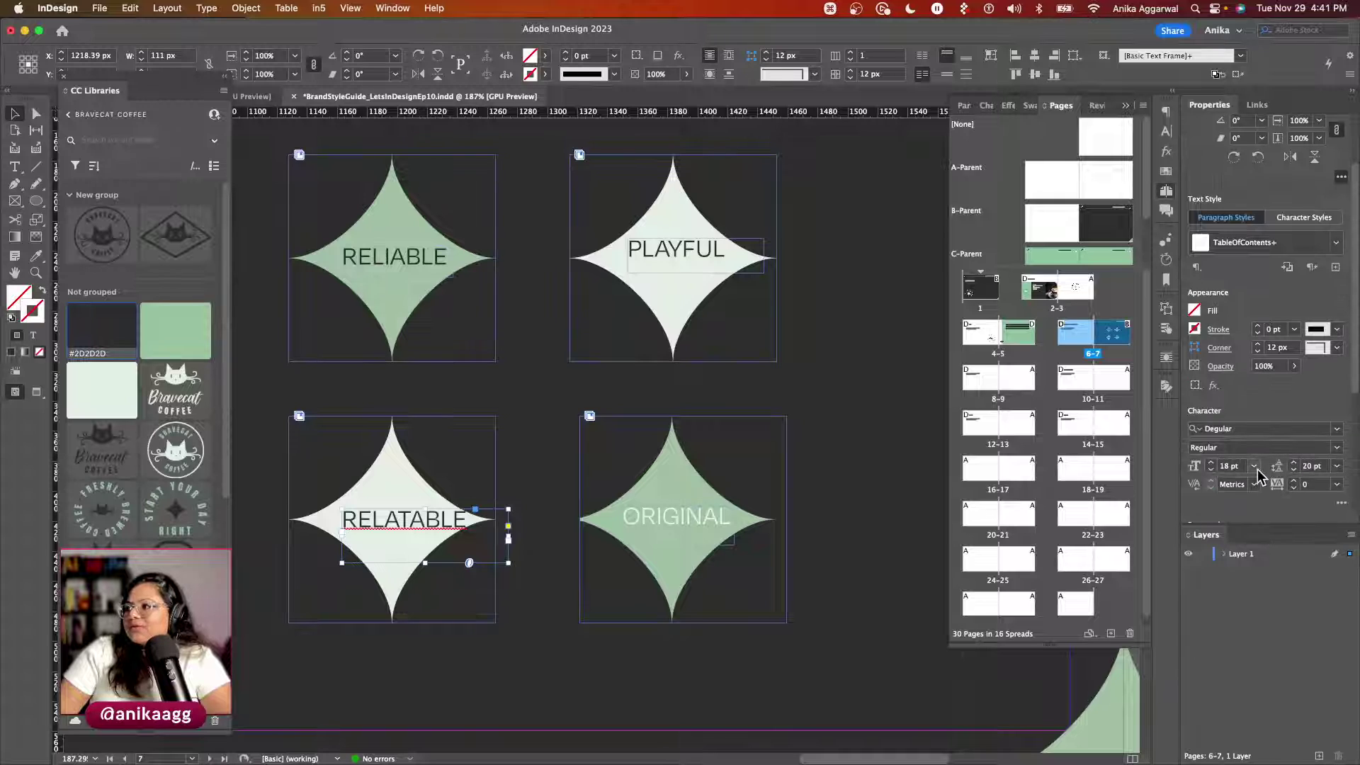
left_click(1254, 467)
left_click(1249, 590)
key("Escape")
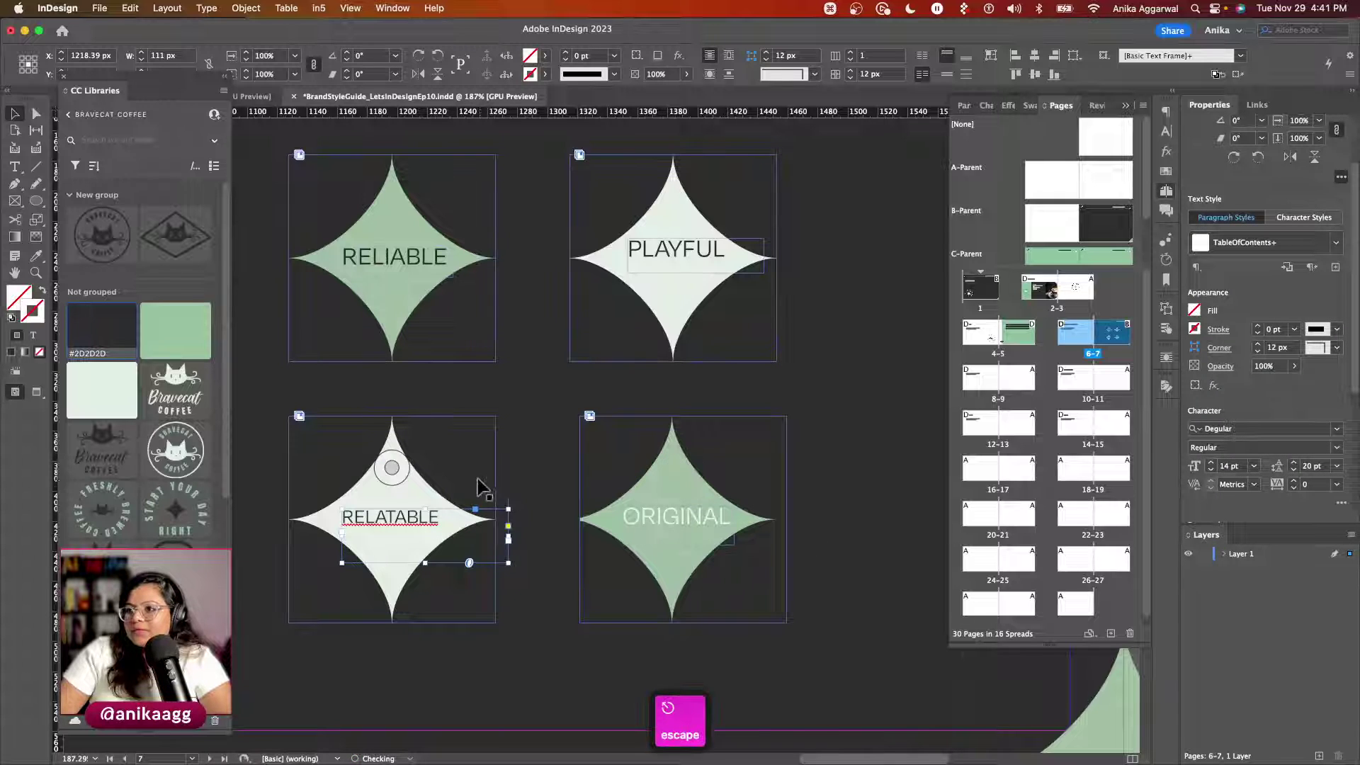
left_click(527, 572)
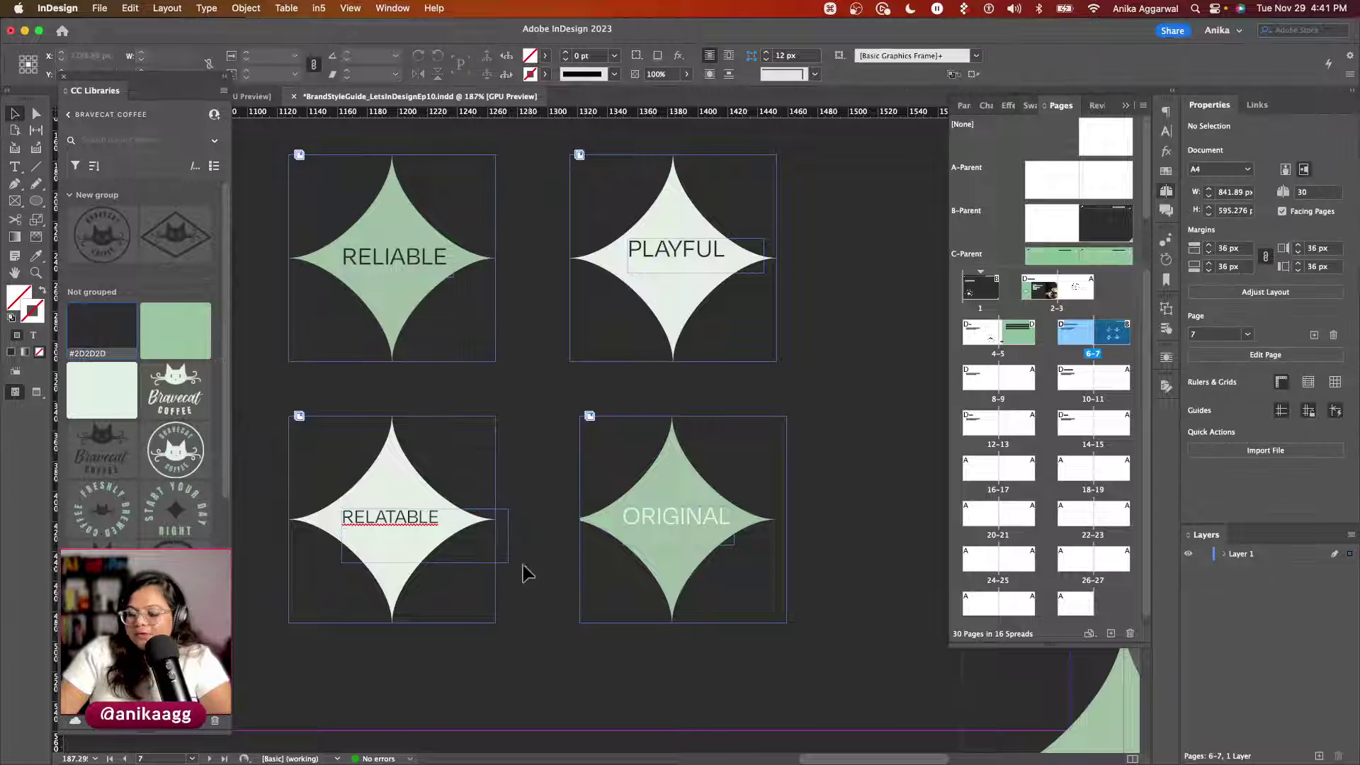
Step: Copy the RELATABLE label's text formatting onto the RELIABLE, PLAYFUL and ORIGINAL labels with the Eyedropper
key("i")
left_click(445, 234)
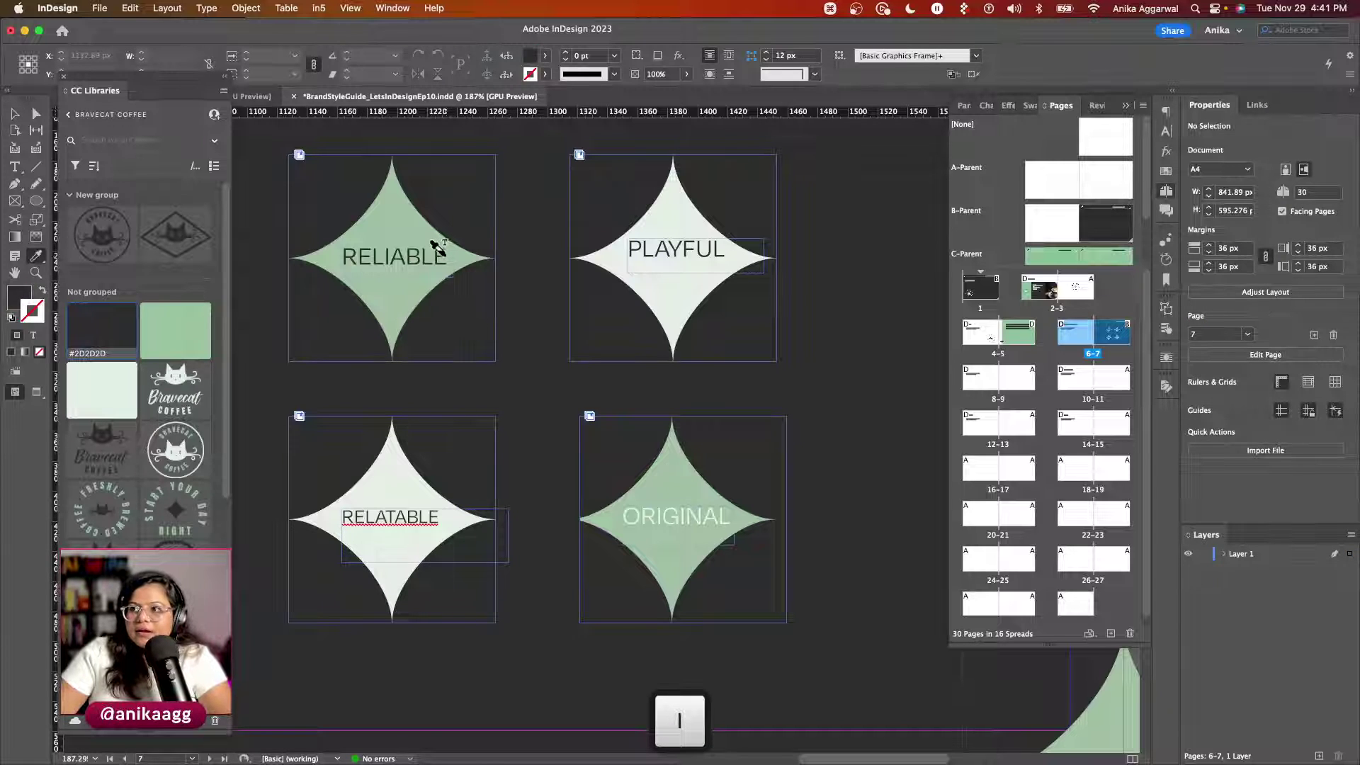
left_click_drag(437, 246, 339, 237)
left_click_drag(725, 248, 628, 248)
left_click_drag(729, 512, 608, 511)
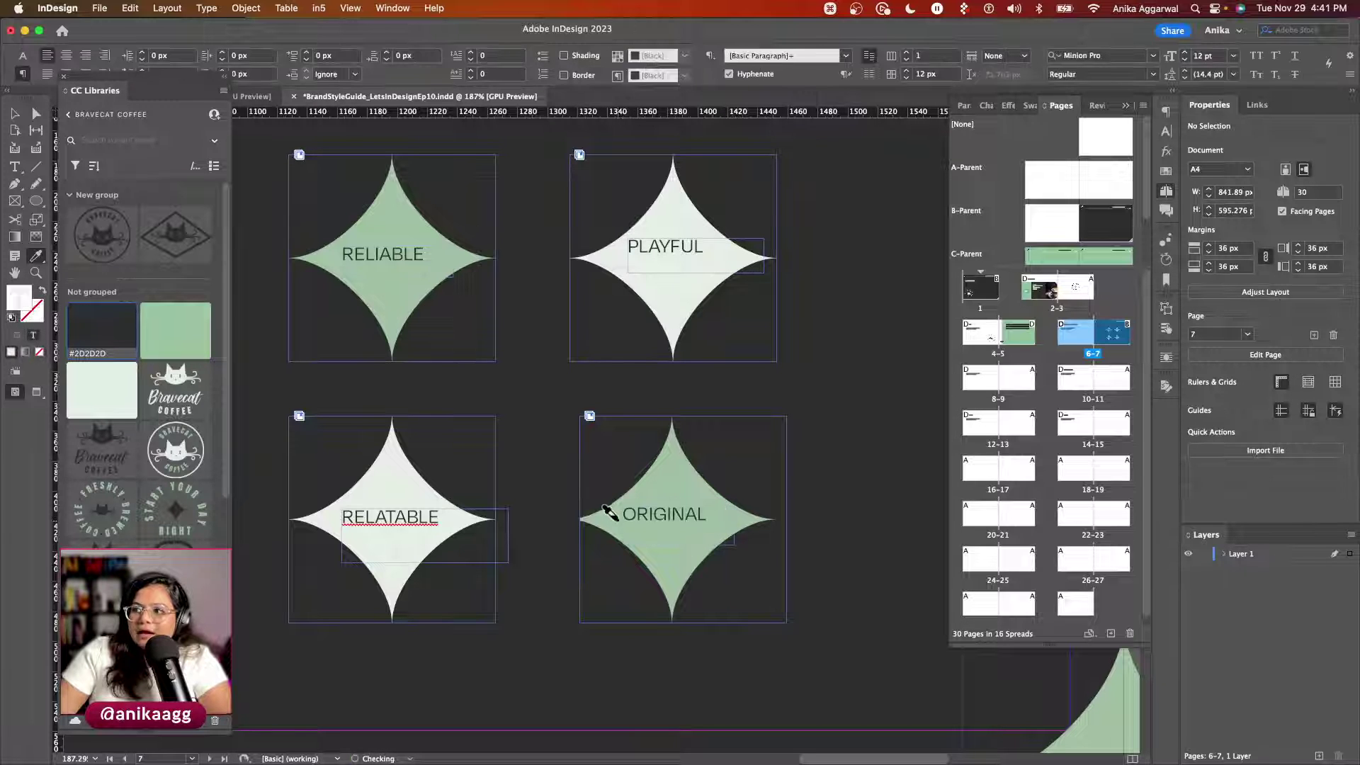
key("v")
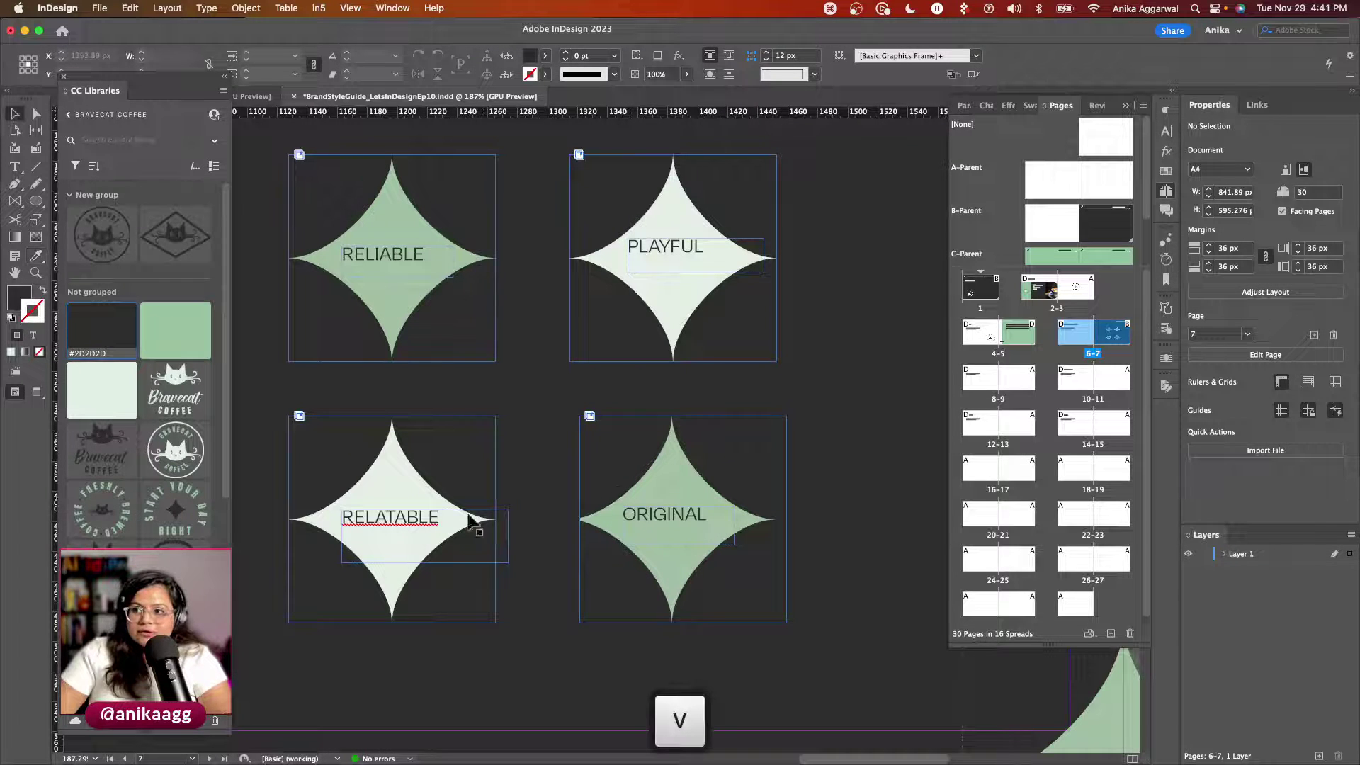
Step: Fit the RELATABLE and RELIABLE frames to their text and centre the RELIABLE label horizontally in its star
left_click(429, 539)
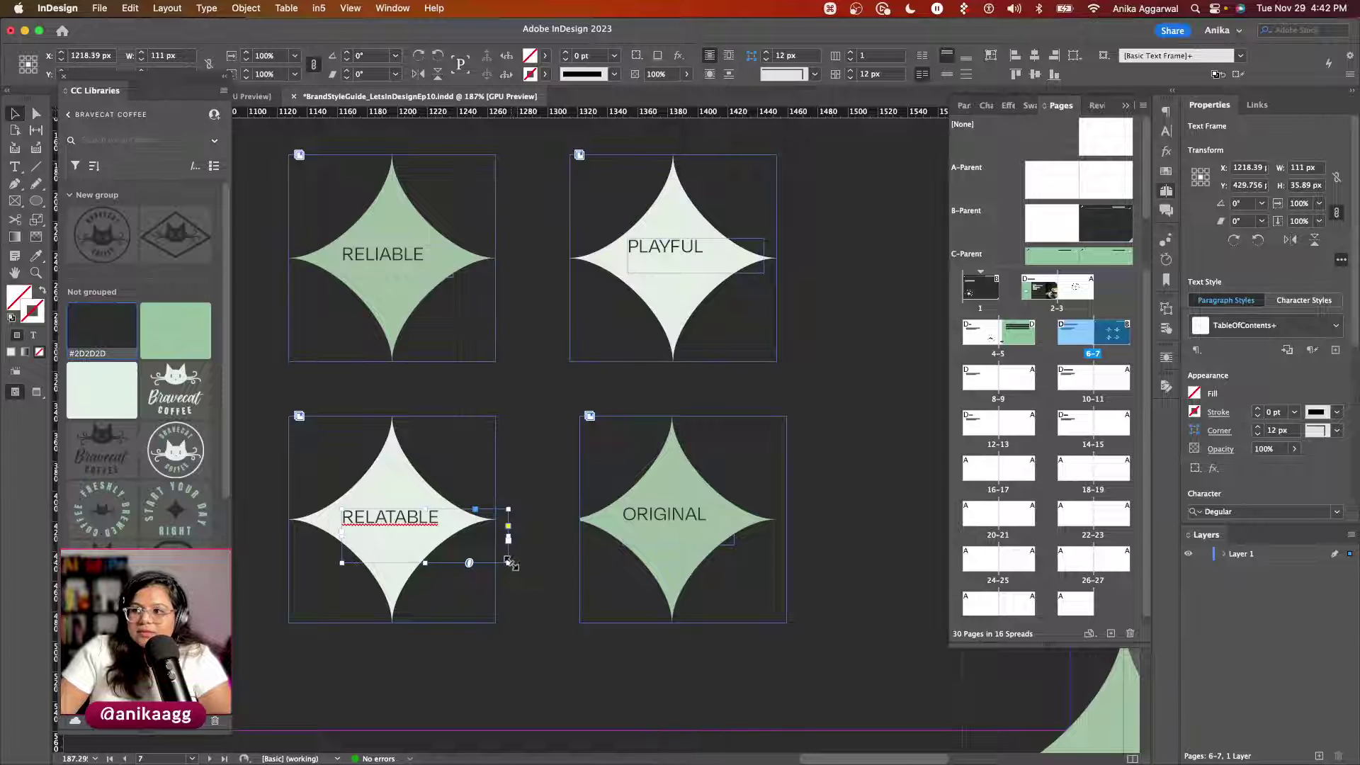
double_click(507, 563)
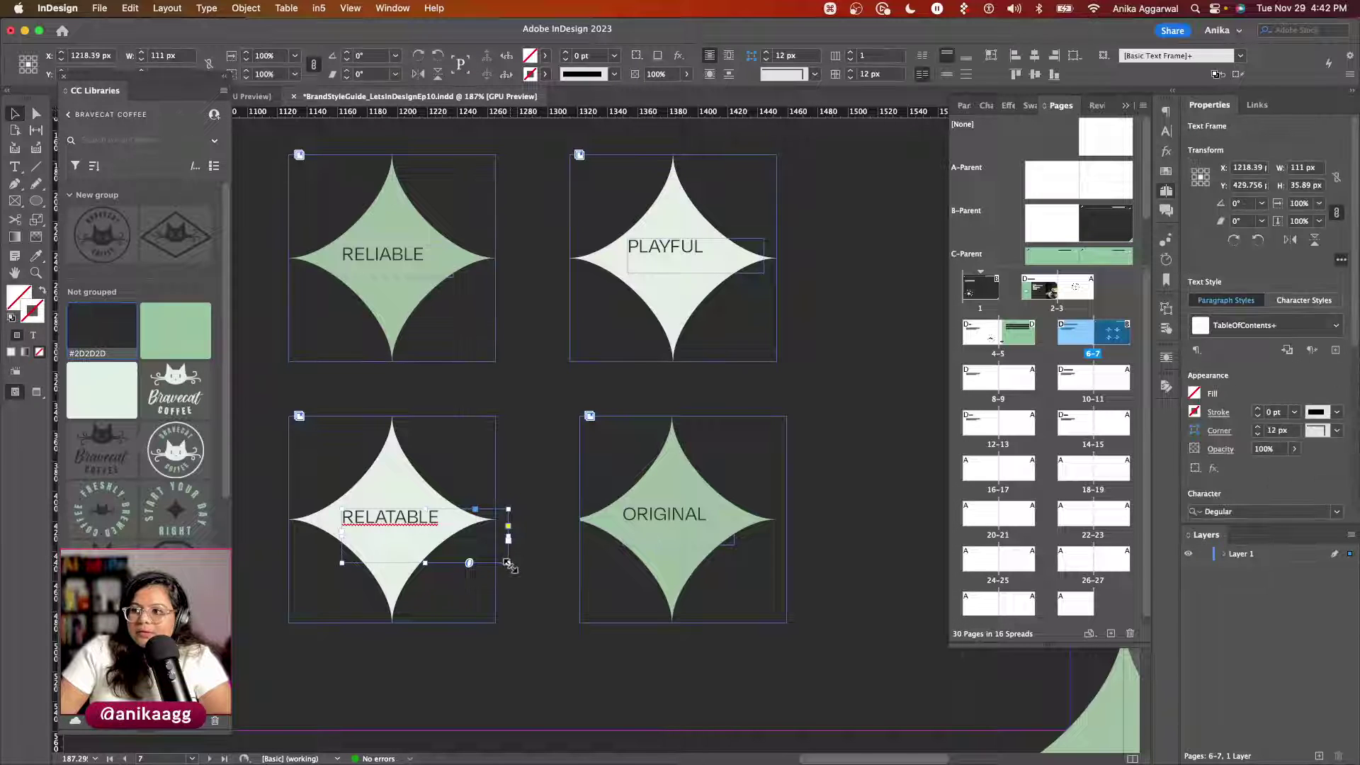
left_click(436, 269)
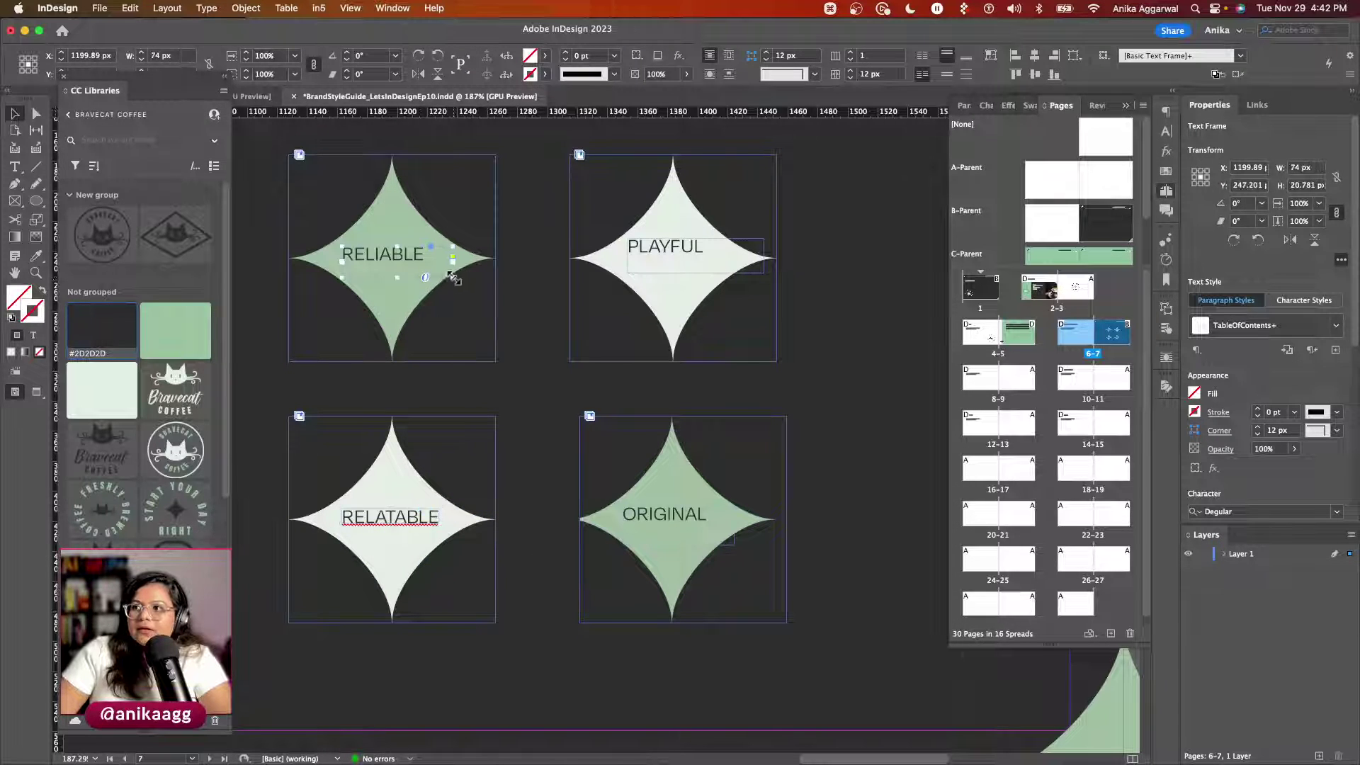
double_click(452, 276)
left_click_drag(404, 250, 412, 248)
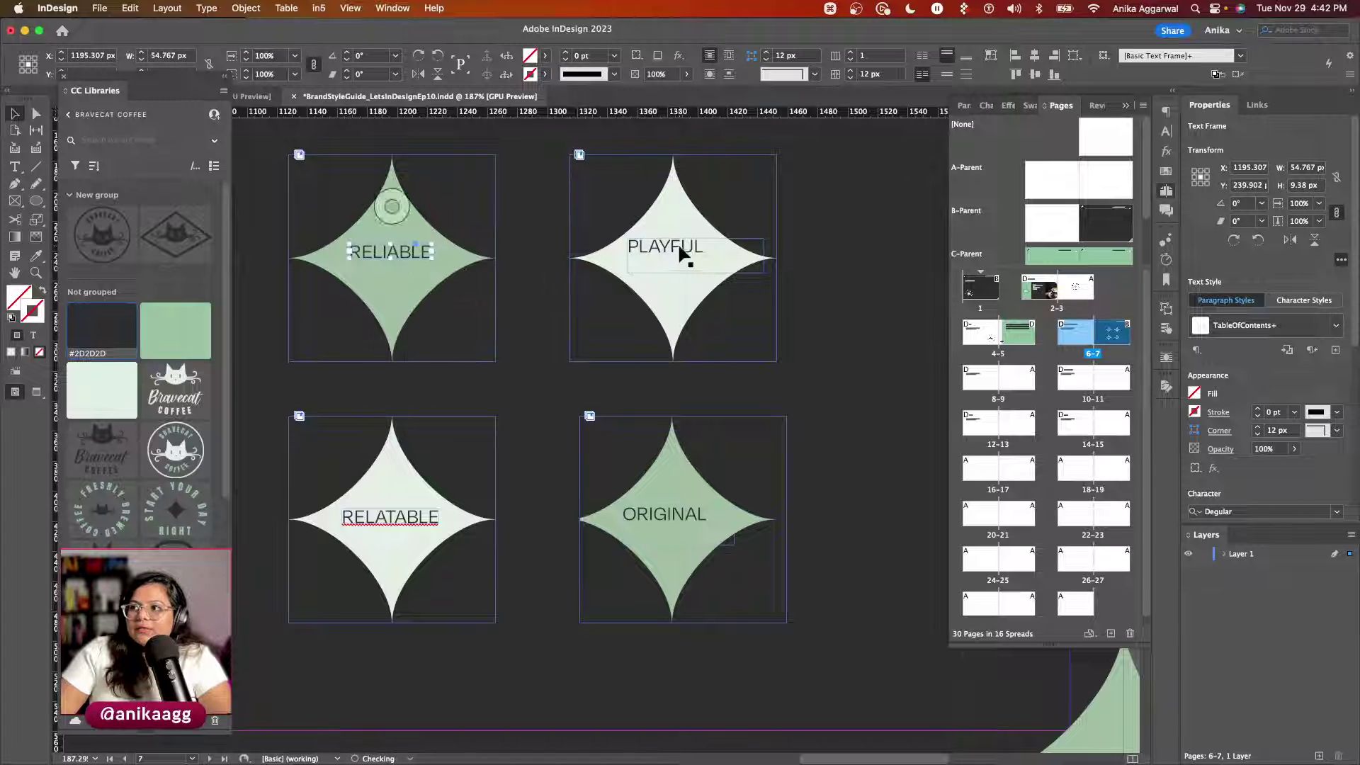
Step: Fit the PLAYFUL and ORIGINAL frames to their text and centre both labels in their stars
left_click(683, 253)
double_click(761, 271)
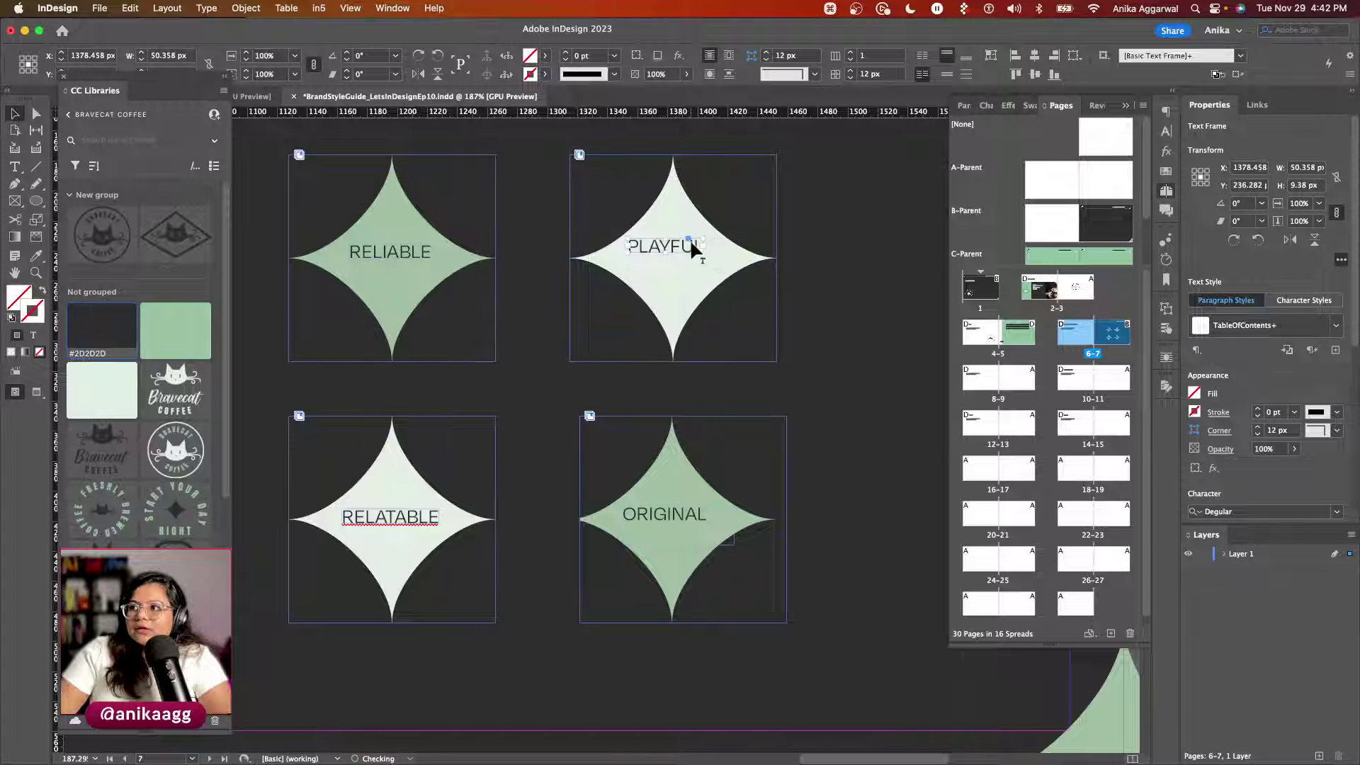
left_click_drag(658, 262, 666, 269)
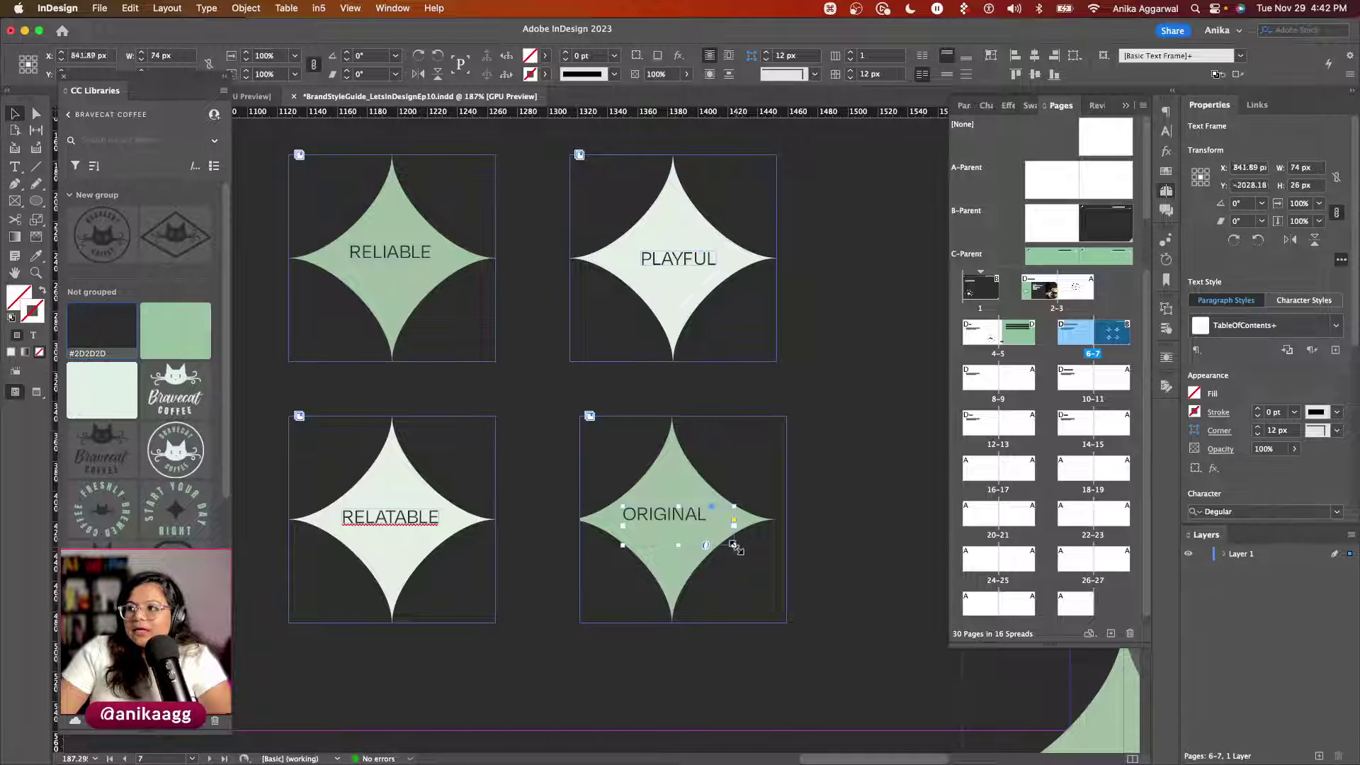
left_click(673, 519)
left_click_drag(653, 515, 666, 520)
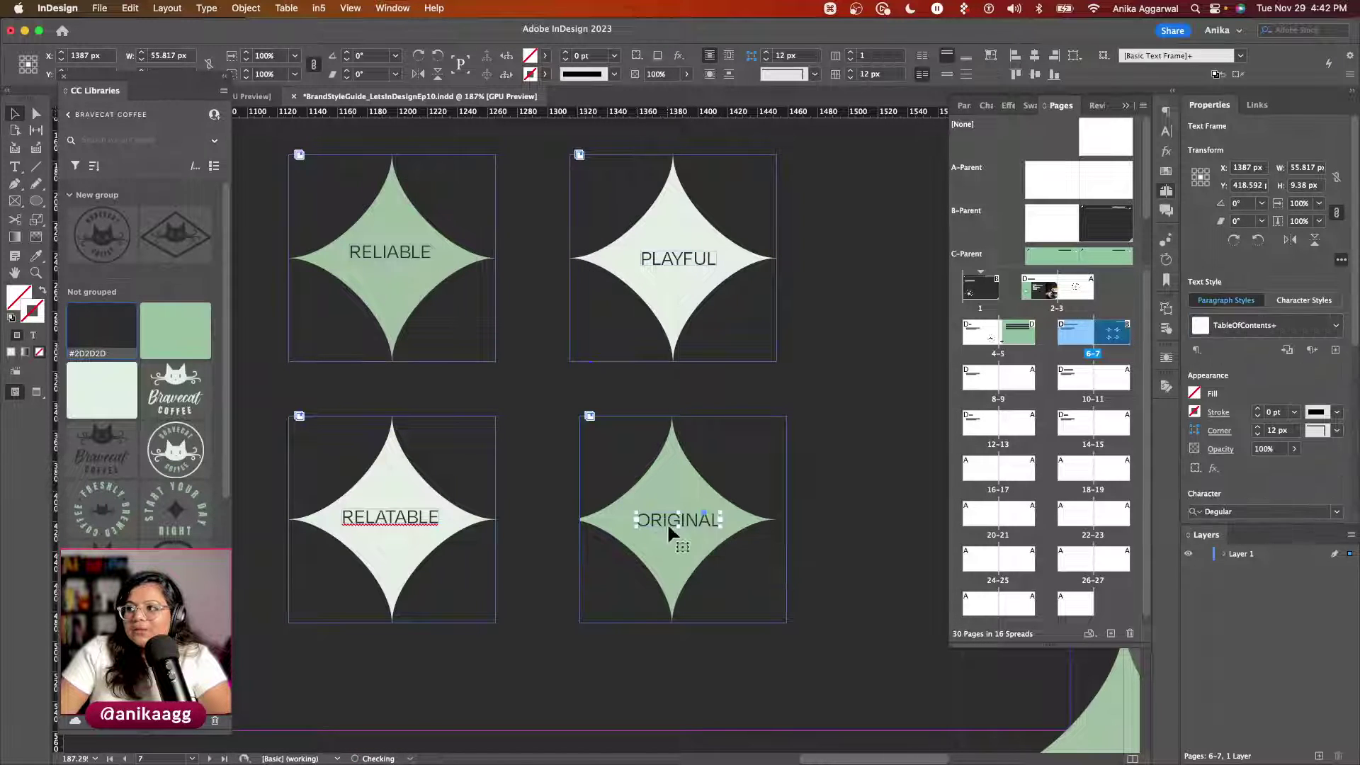
left_click(807, 488)
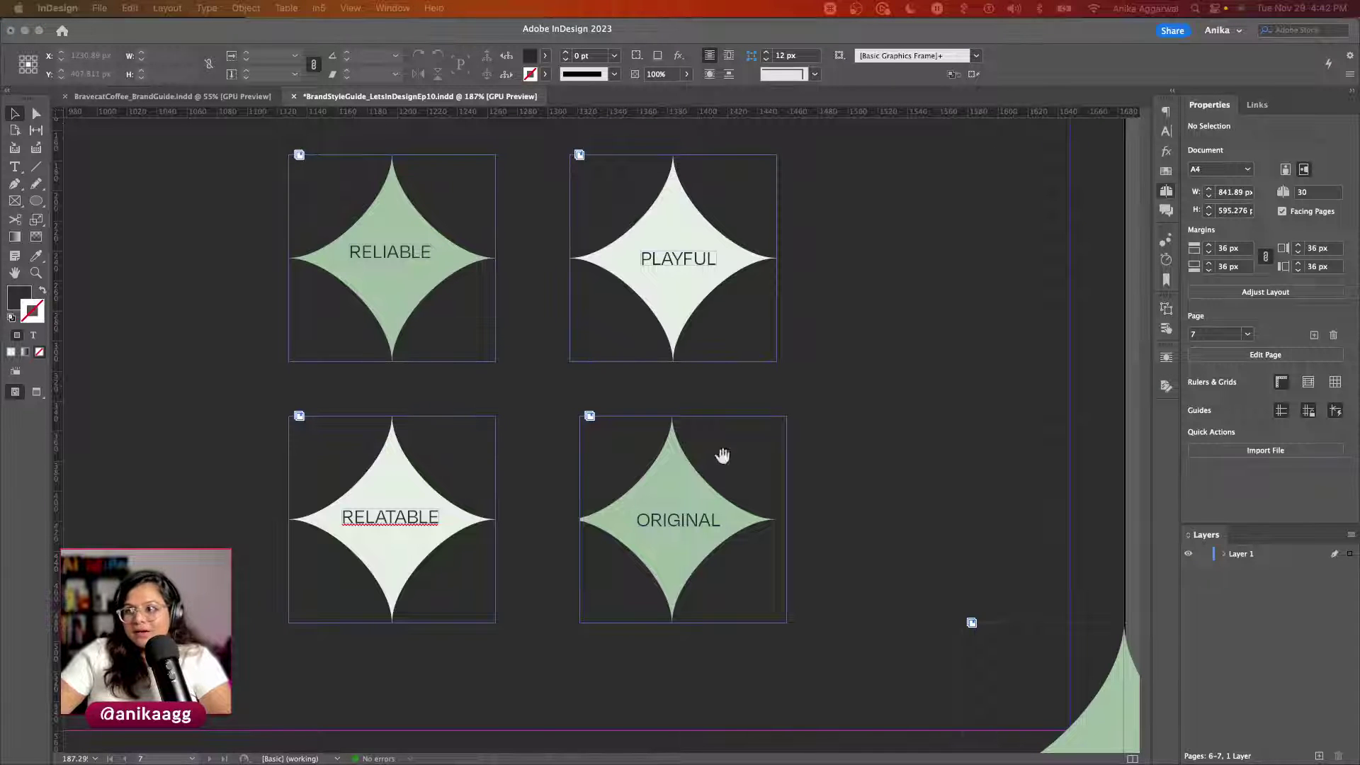
Step: Place the dark Bravecat Coffee logo (Artwork 2) from the library, about 203 px wide, on page 8 to the right of the Logo heading
left_click(701, 487)
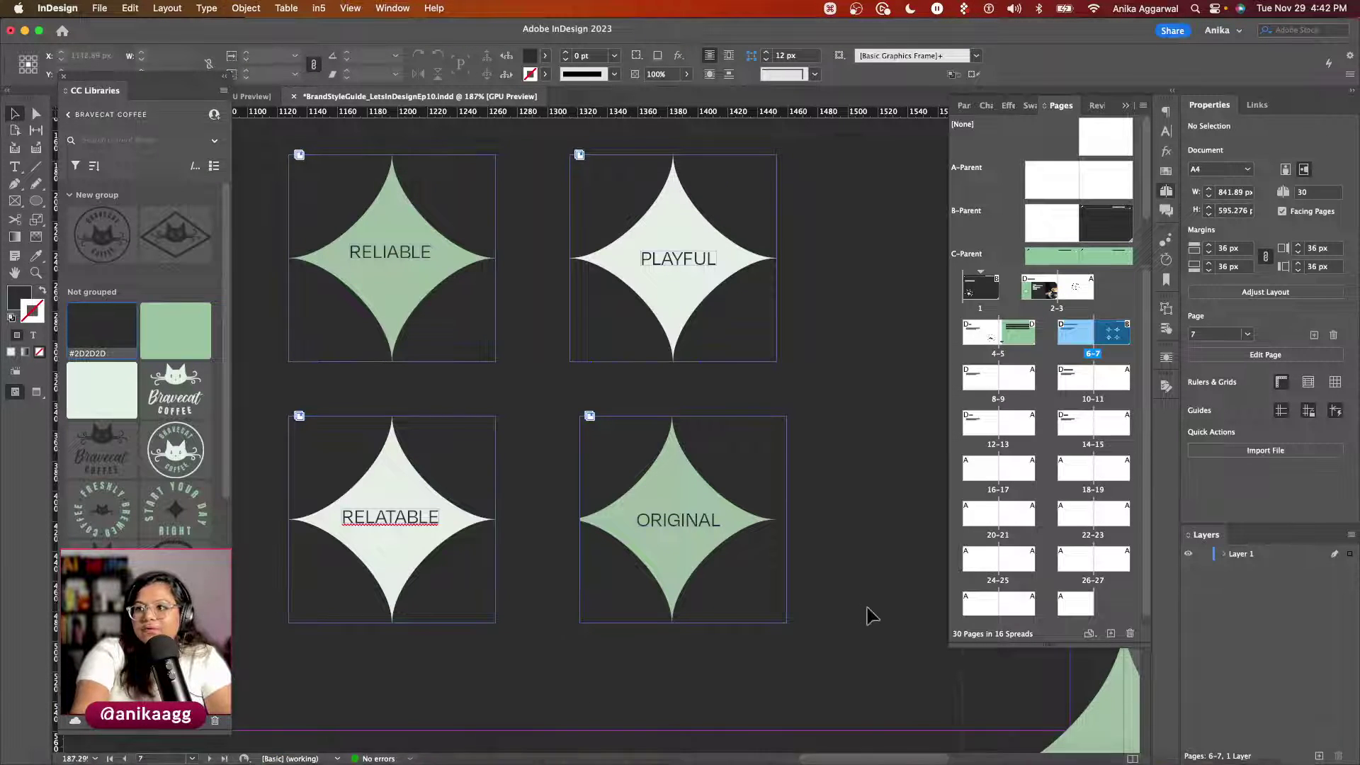
scroll(865, 617, "down", 5)
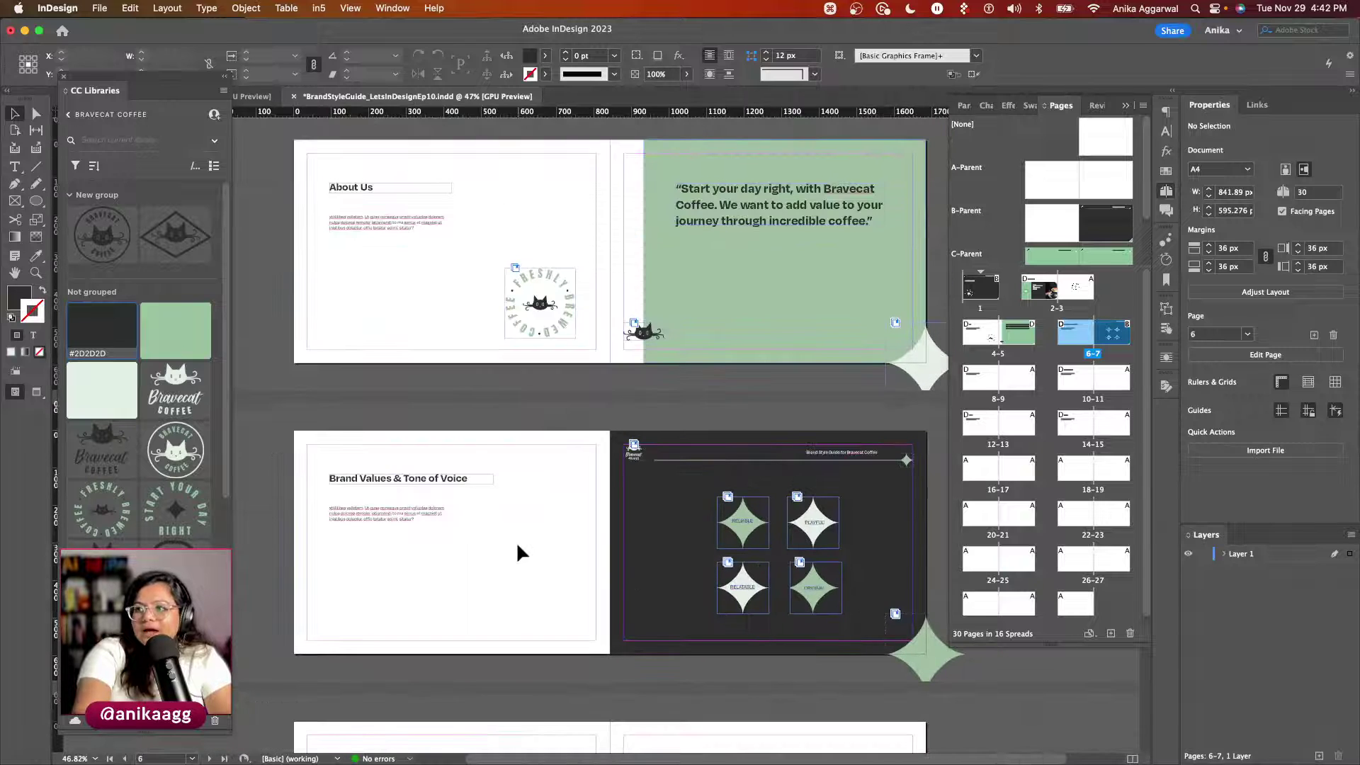
scroll(518, 553, "up", 3)
scroll(518, 552, "up", 2)
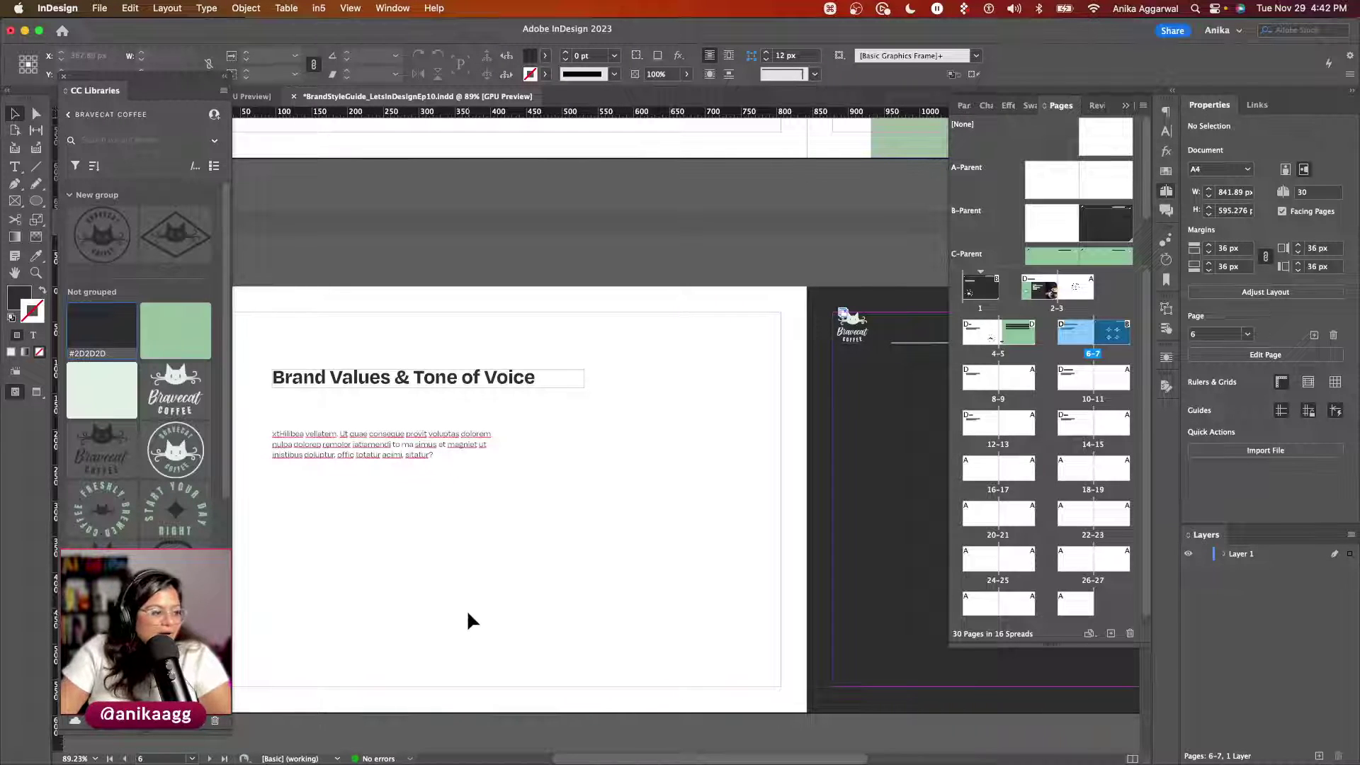
scroll(586, 641, "down", 5)
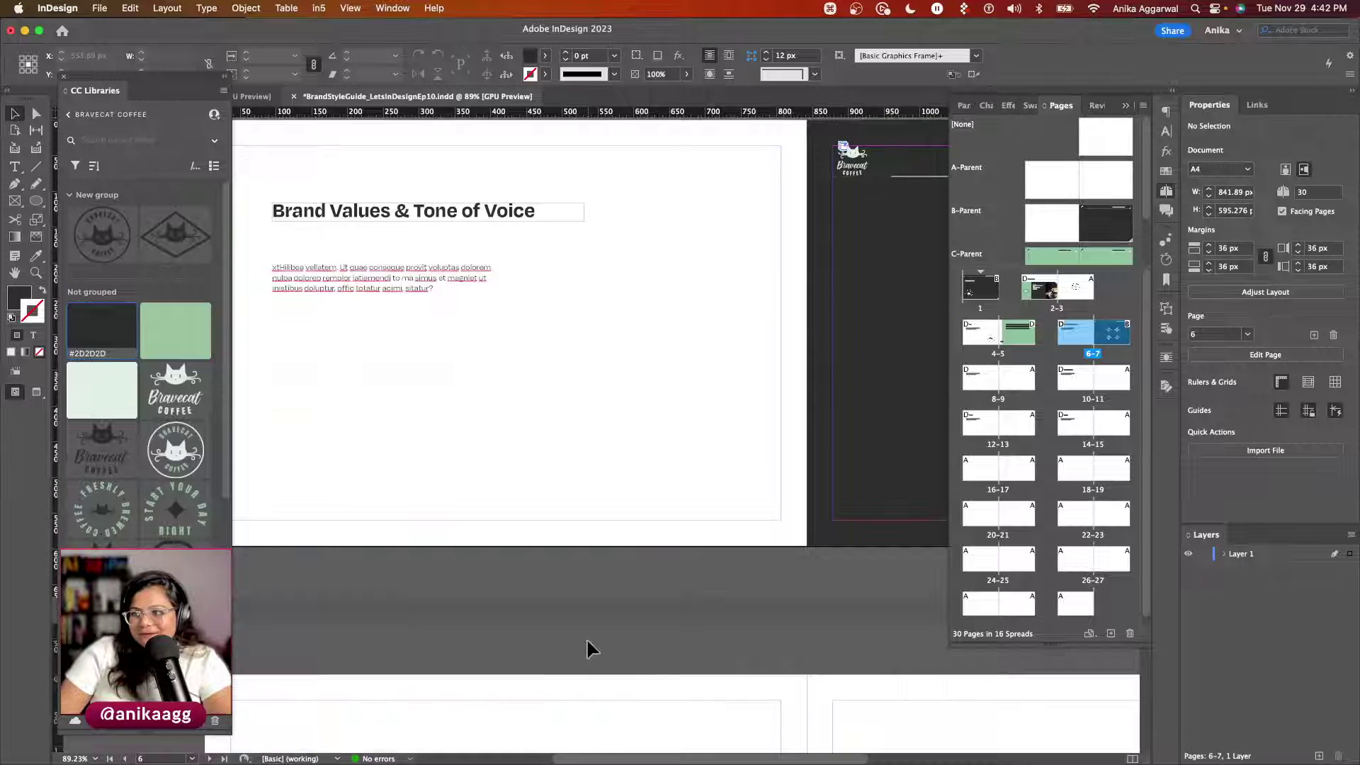
scroll(587, 641, "down", 1)
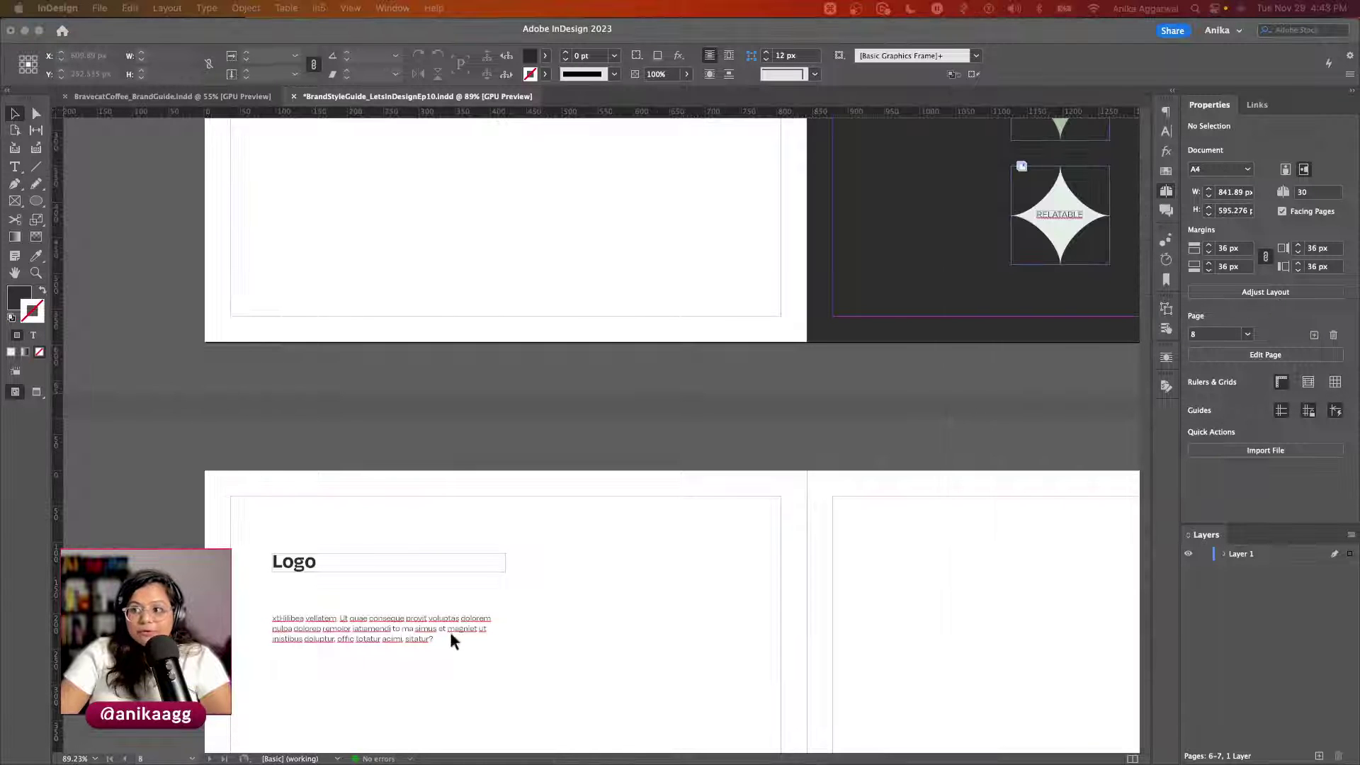
left_click(566, 623)
scroll(560, 597, "down", 4)
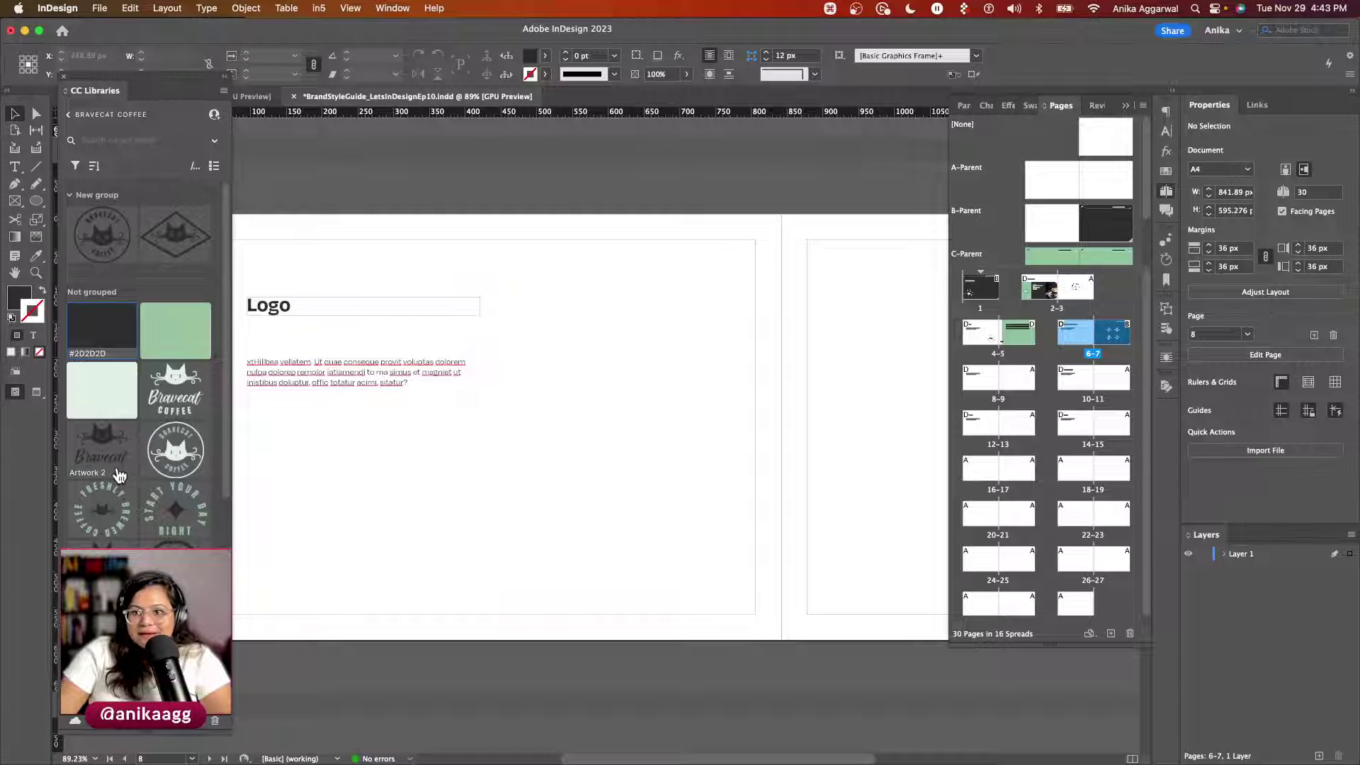
left_click_drag(102, 454, 729, 411)
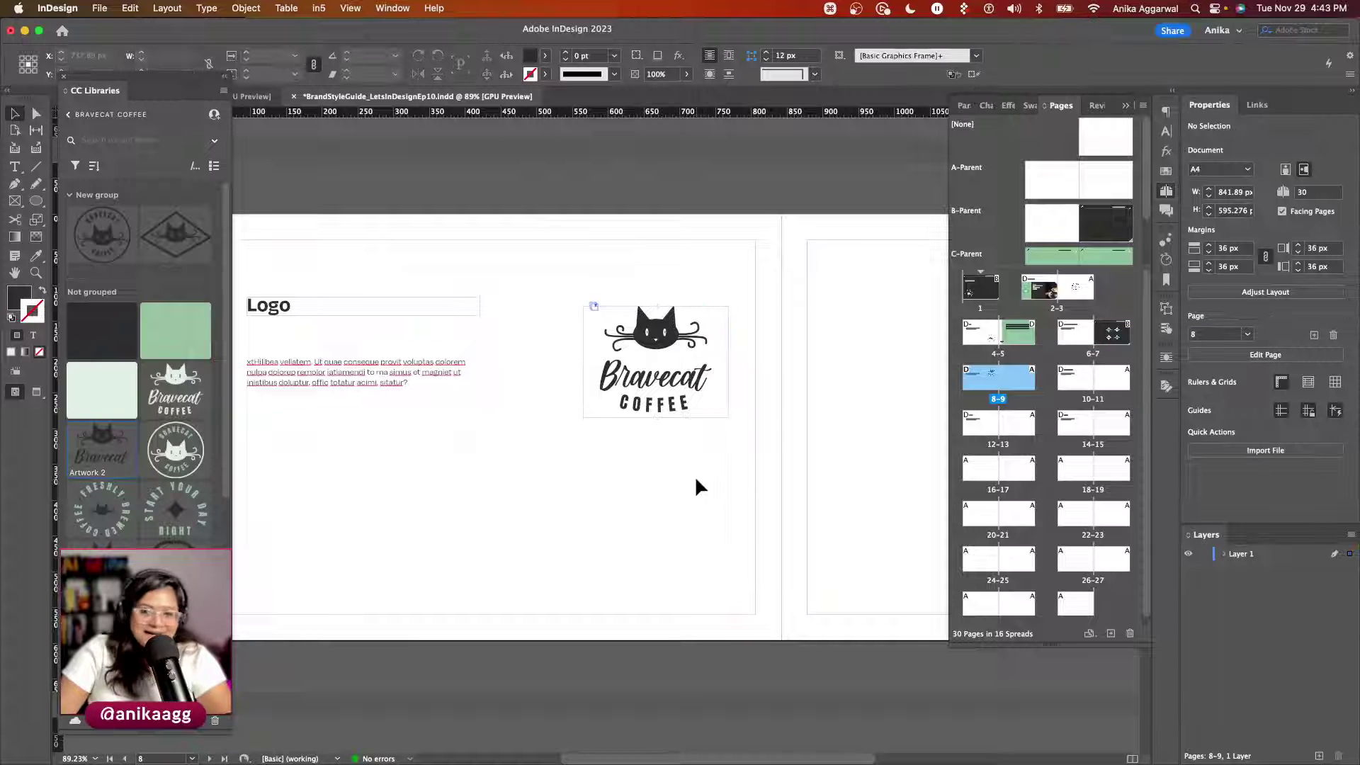
Step: Duplicate the logo straight below itself and shrink the copy's frame to about 103 px wide with the artwork fitted to fill it
left_click_drag(672, 361, 673, 530)
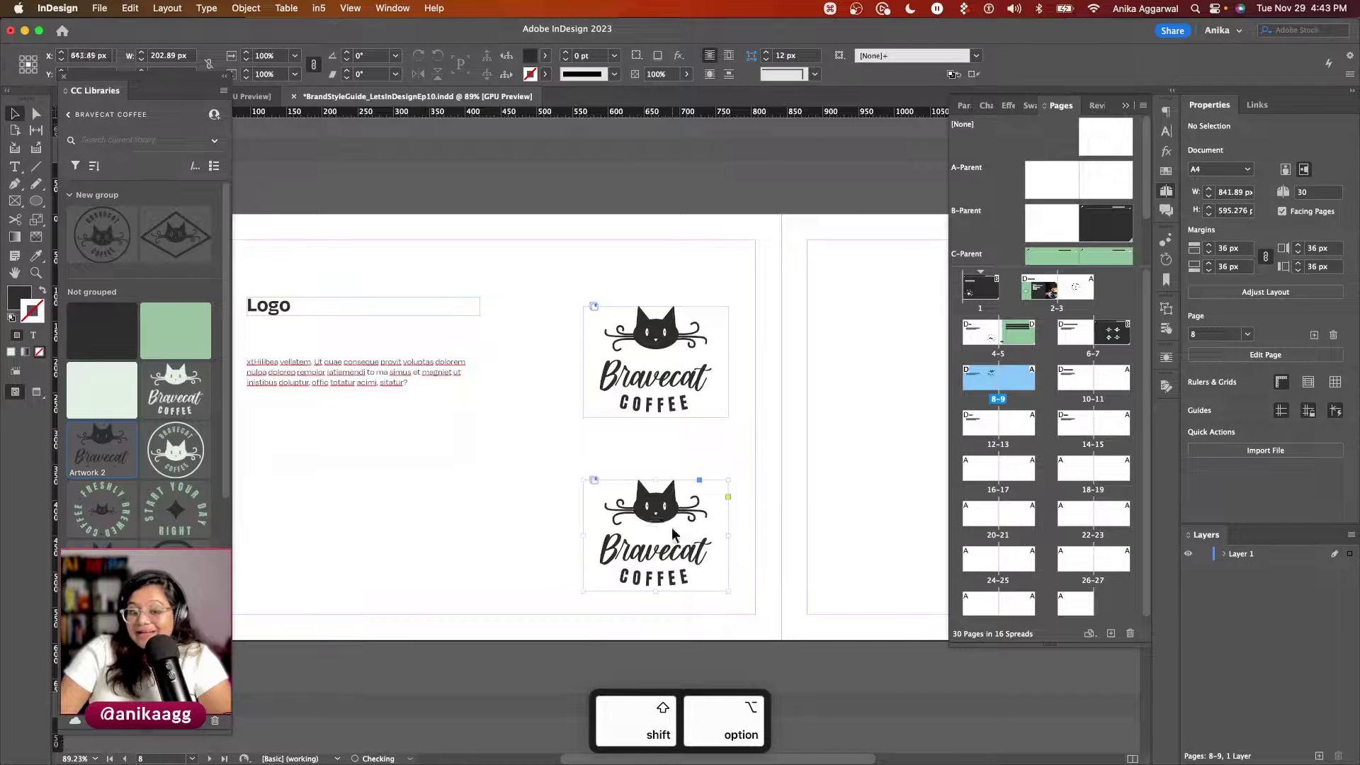
left_click_drag(728, 482, 693, 509)
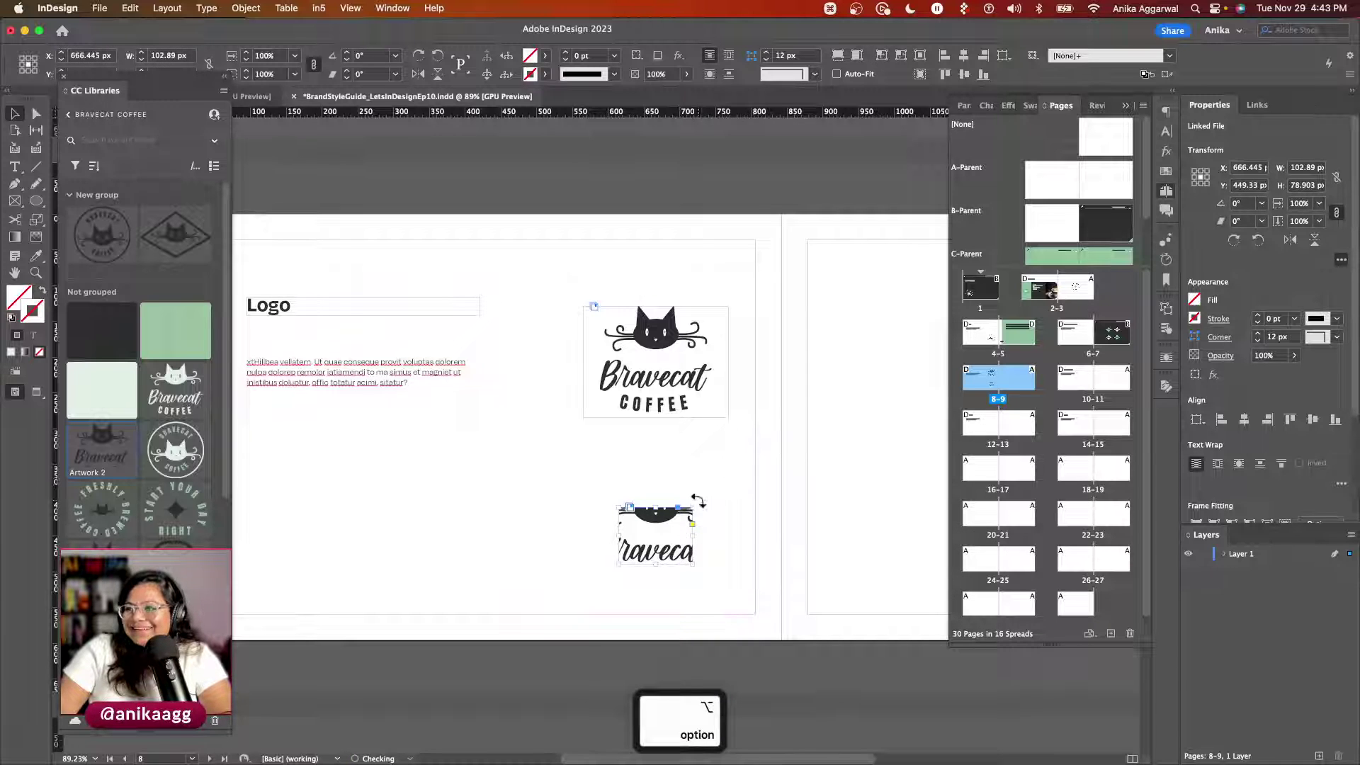
key("shift+alt+super+c")
left_click(713, 453)
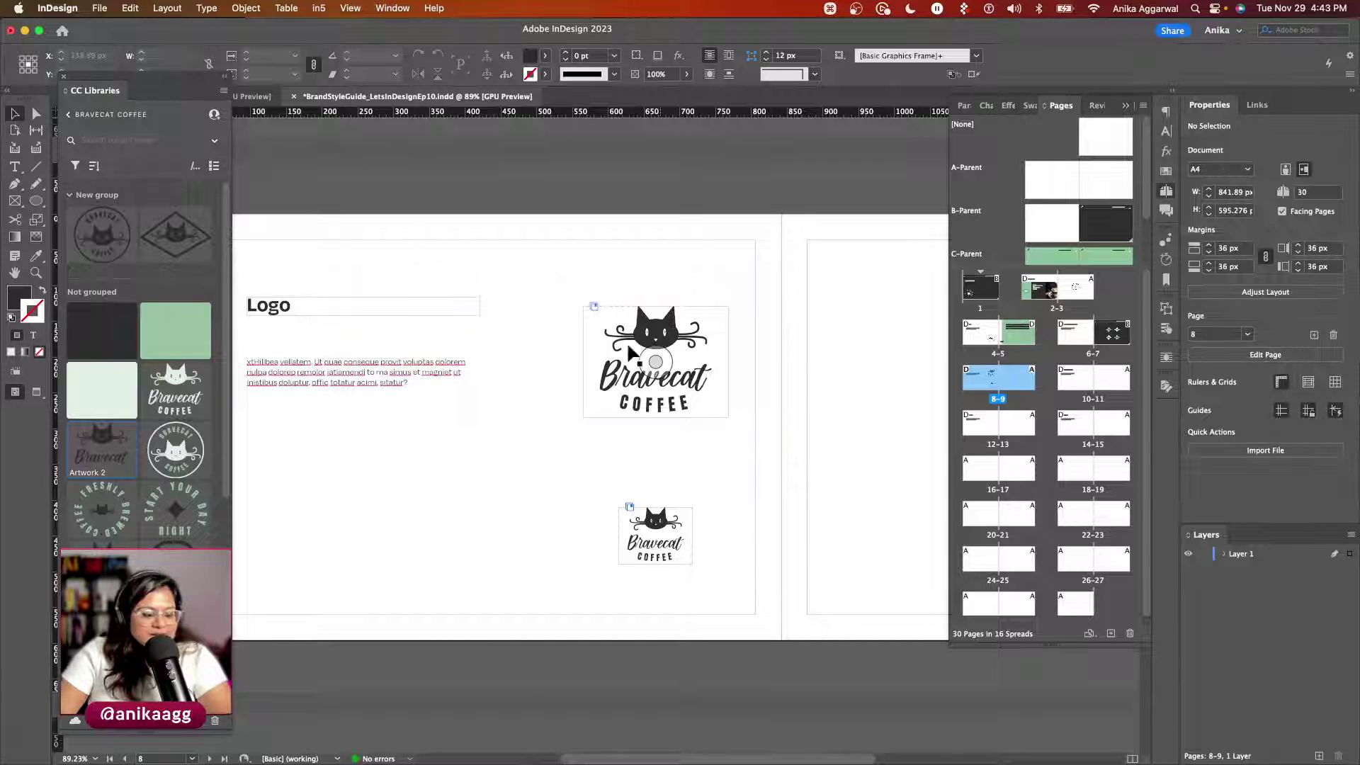
Step: Try placing the circular Bravecat Coffee badge from the library on page 11 of the Additional Logotypes spread, and delete it
key("shift+Tab")
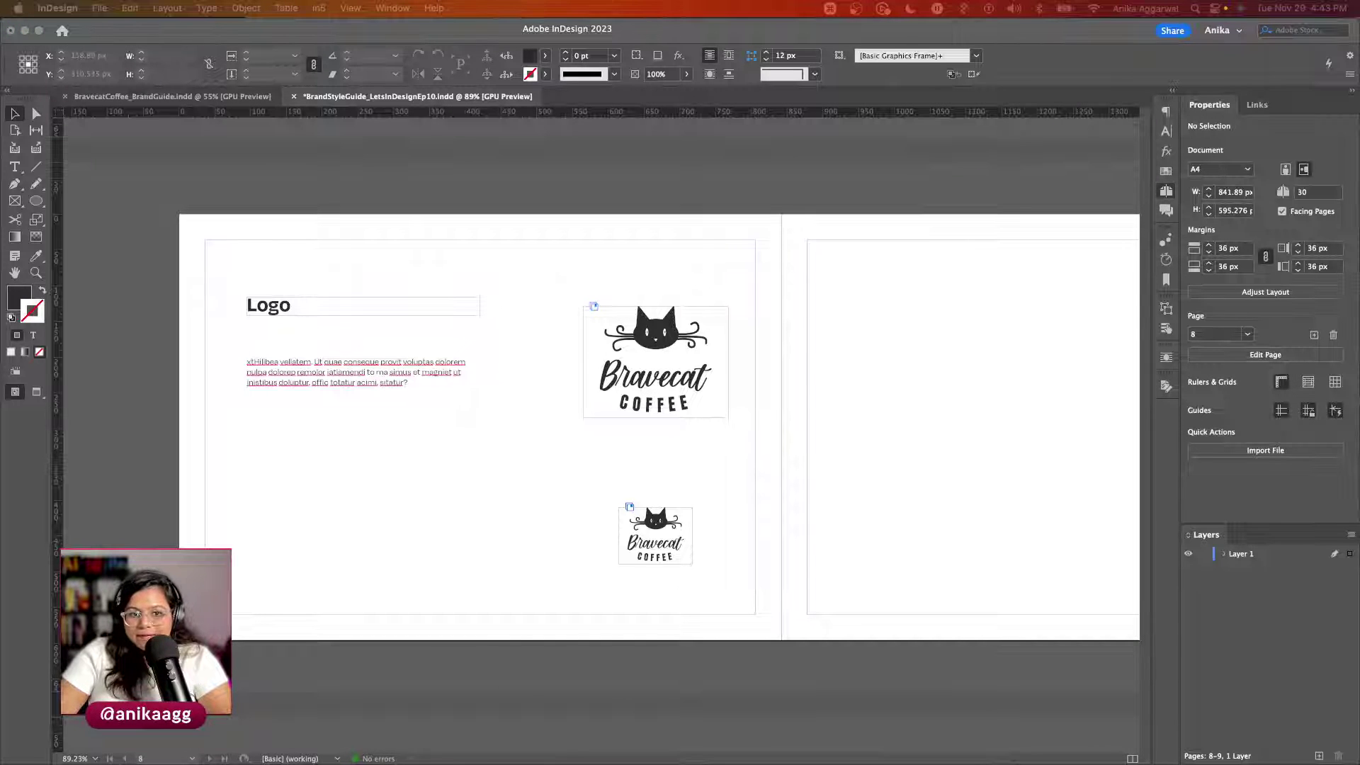
key("shift+Tab")
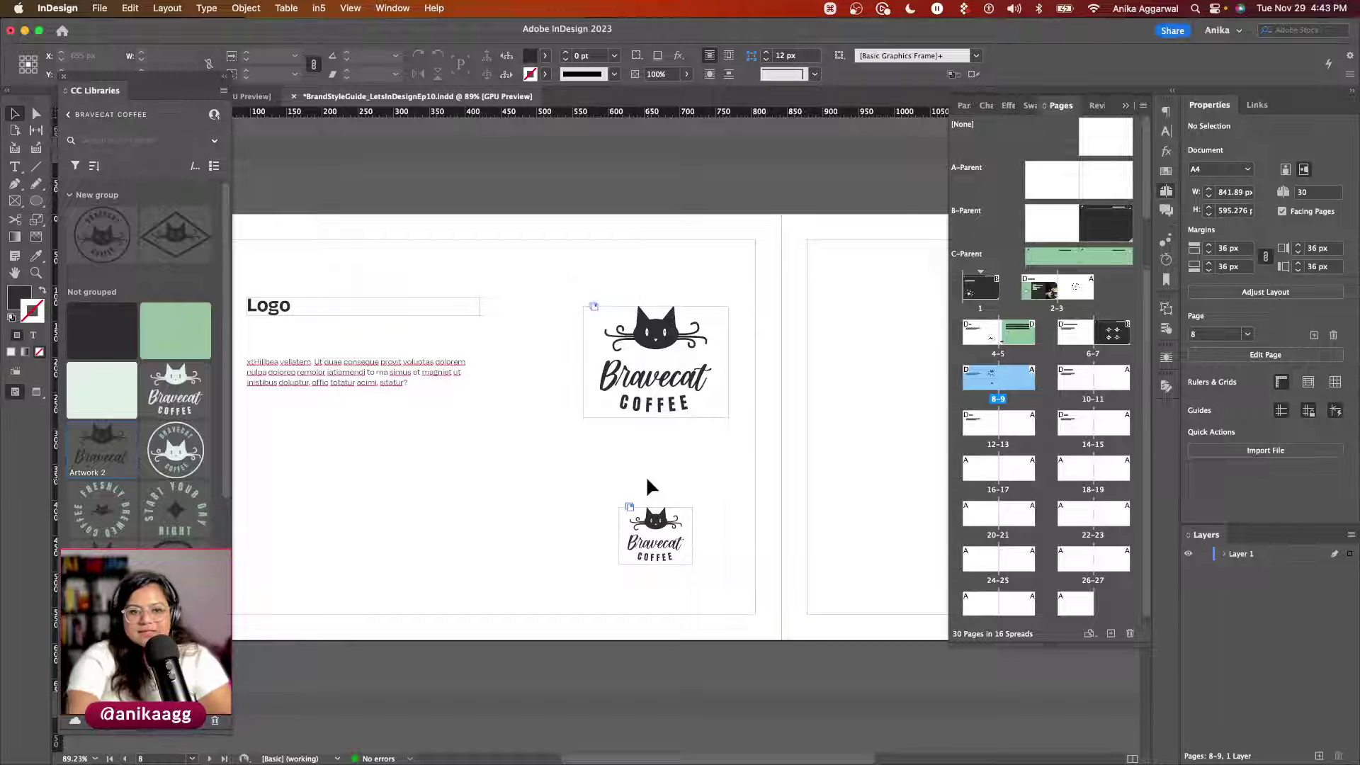
scroll(585, 507, "down", 5)
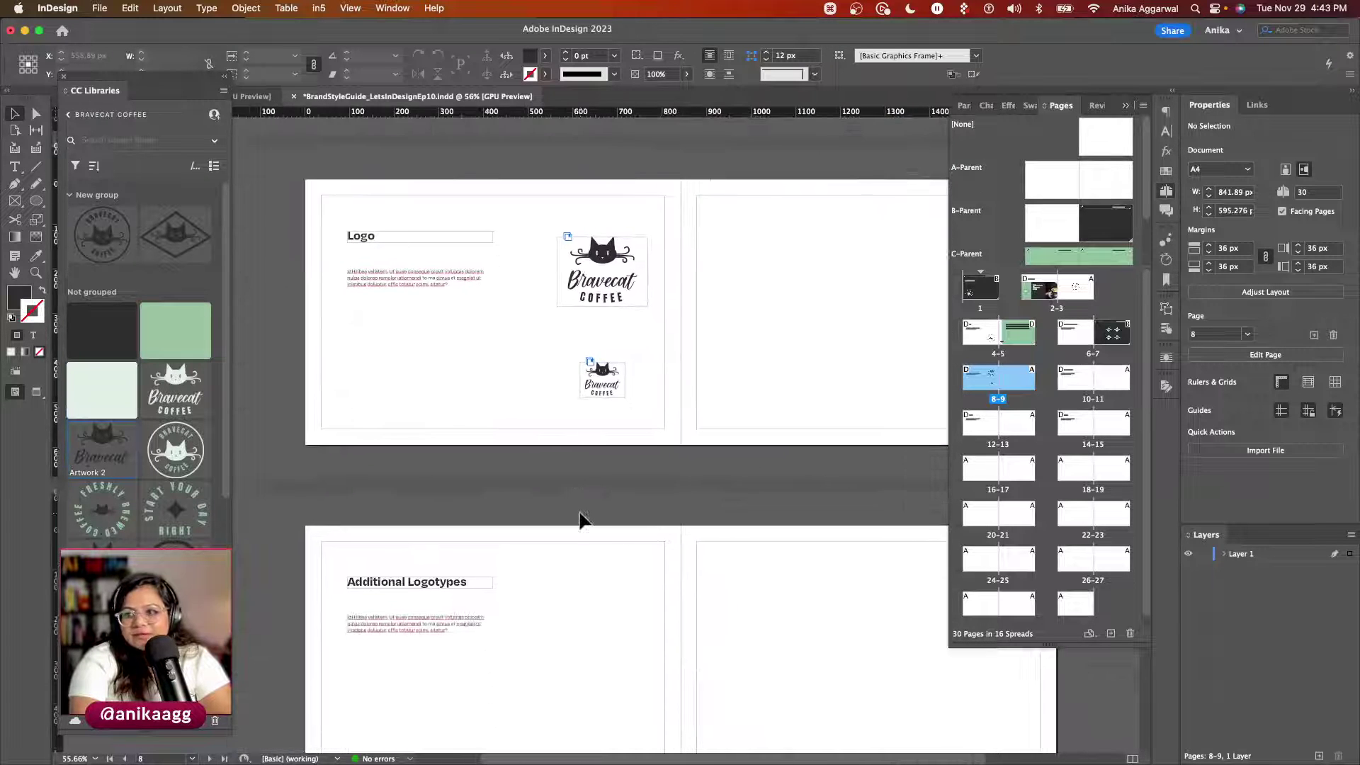
scroll(579, 513, "down", 3)
scroll(579, 514, "right", 3)
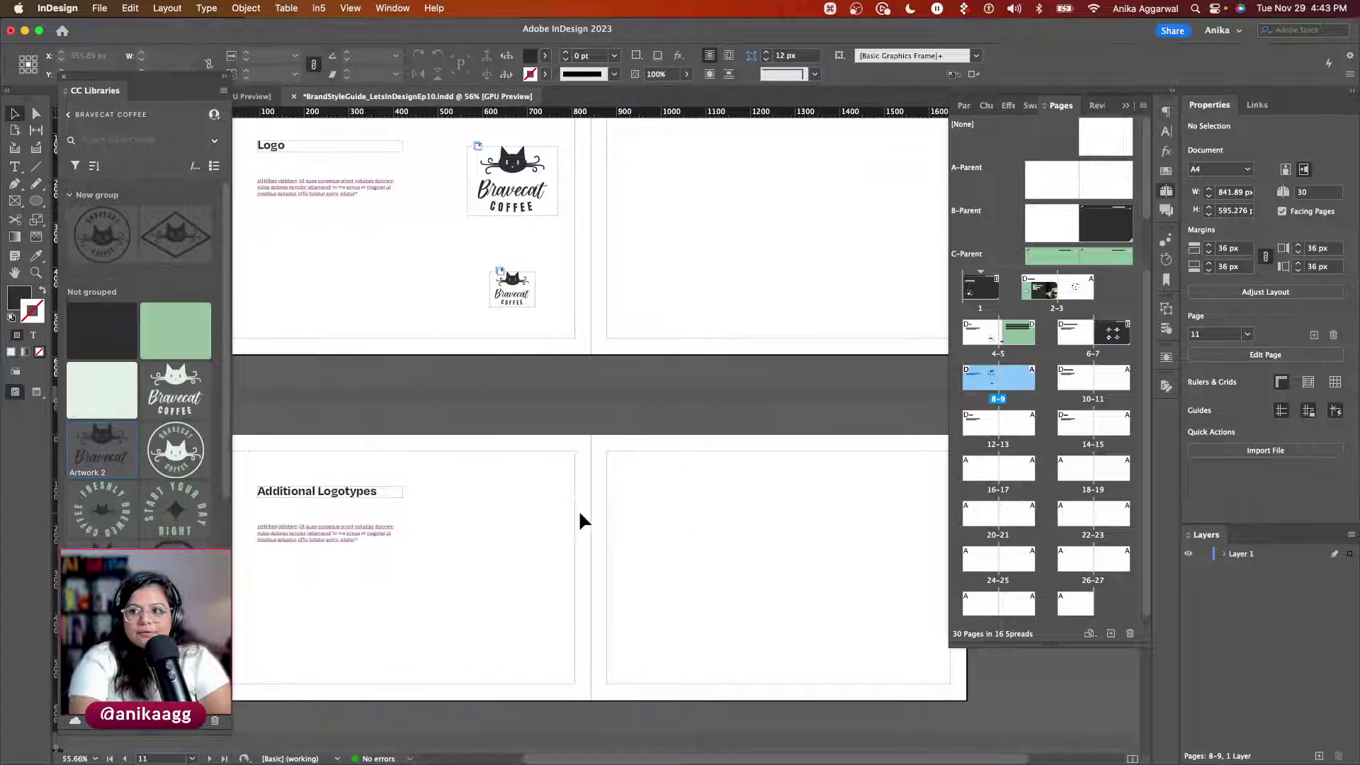
scroll(580, 515, "up", 5)
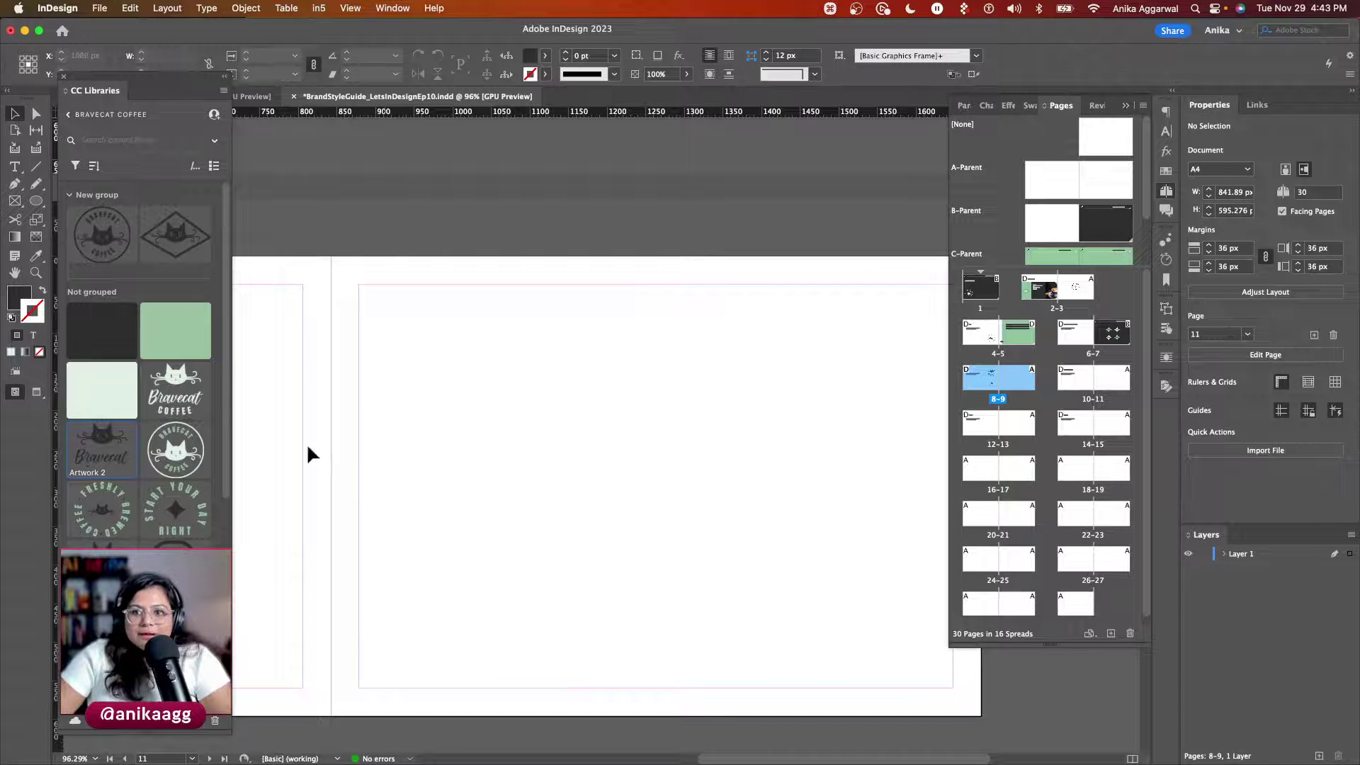
scroll(142, 383, "down", 1)
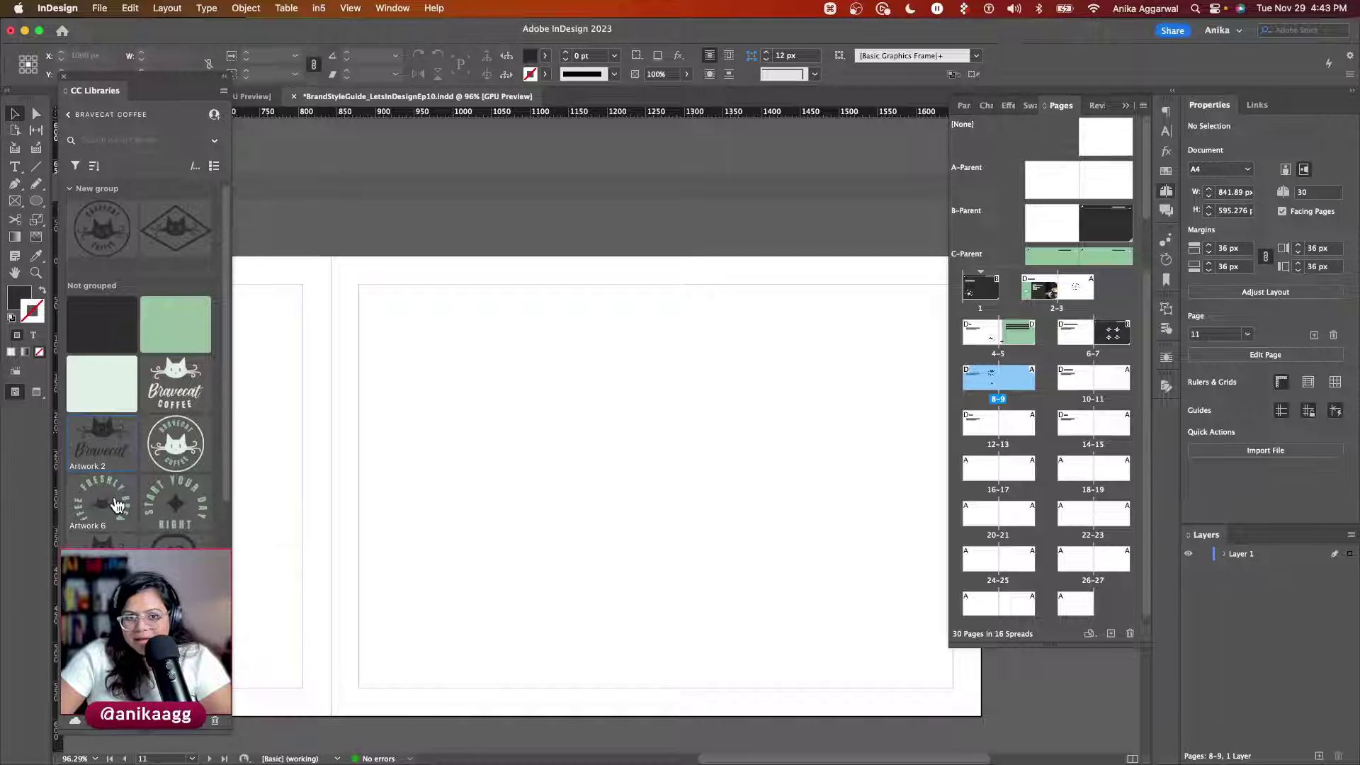
scroll(117, 505, "down", 5)
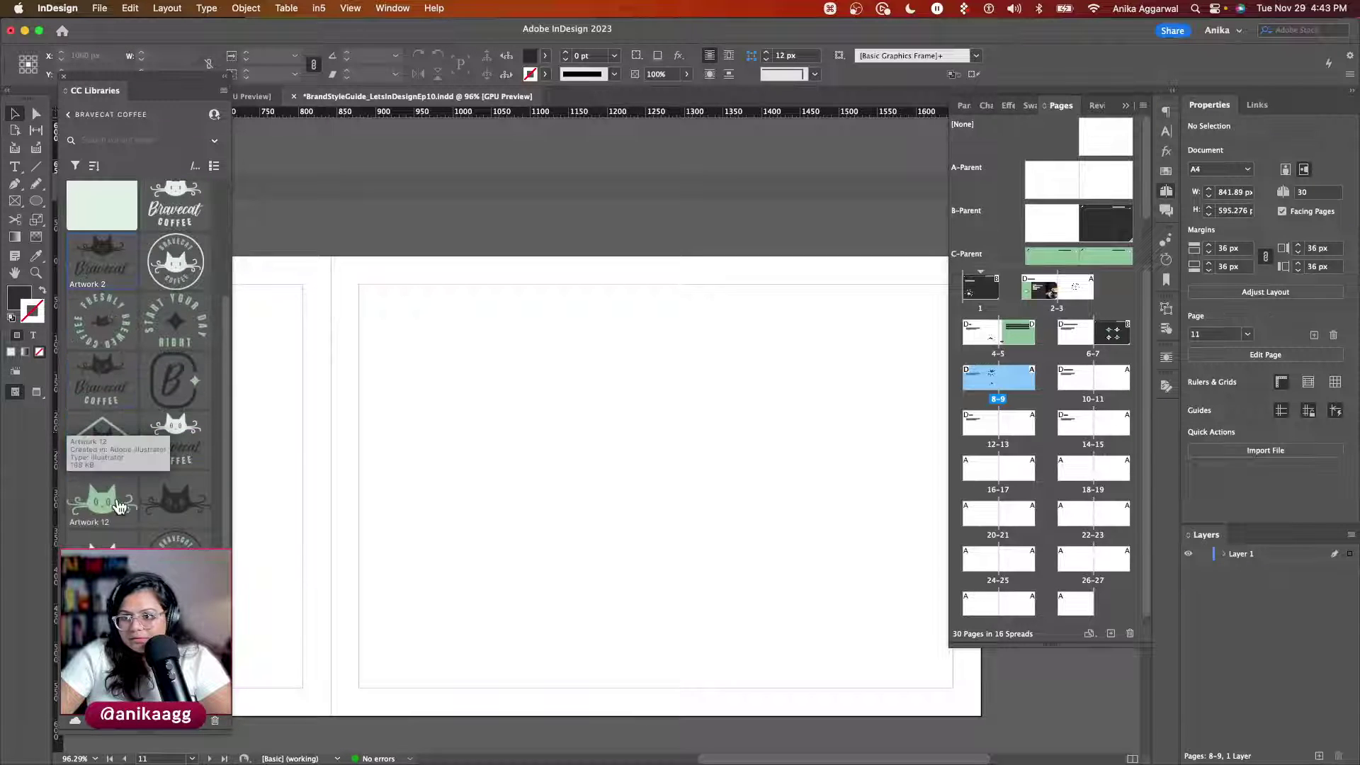
left_click_drag(119, 506, 553, 429)
key("BackSpace")
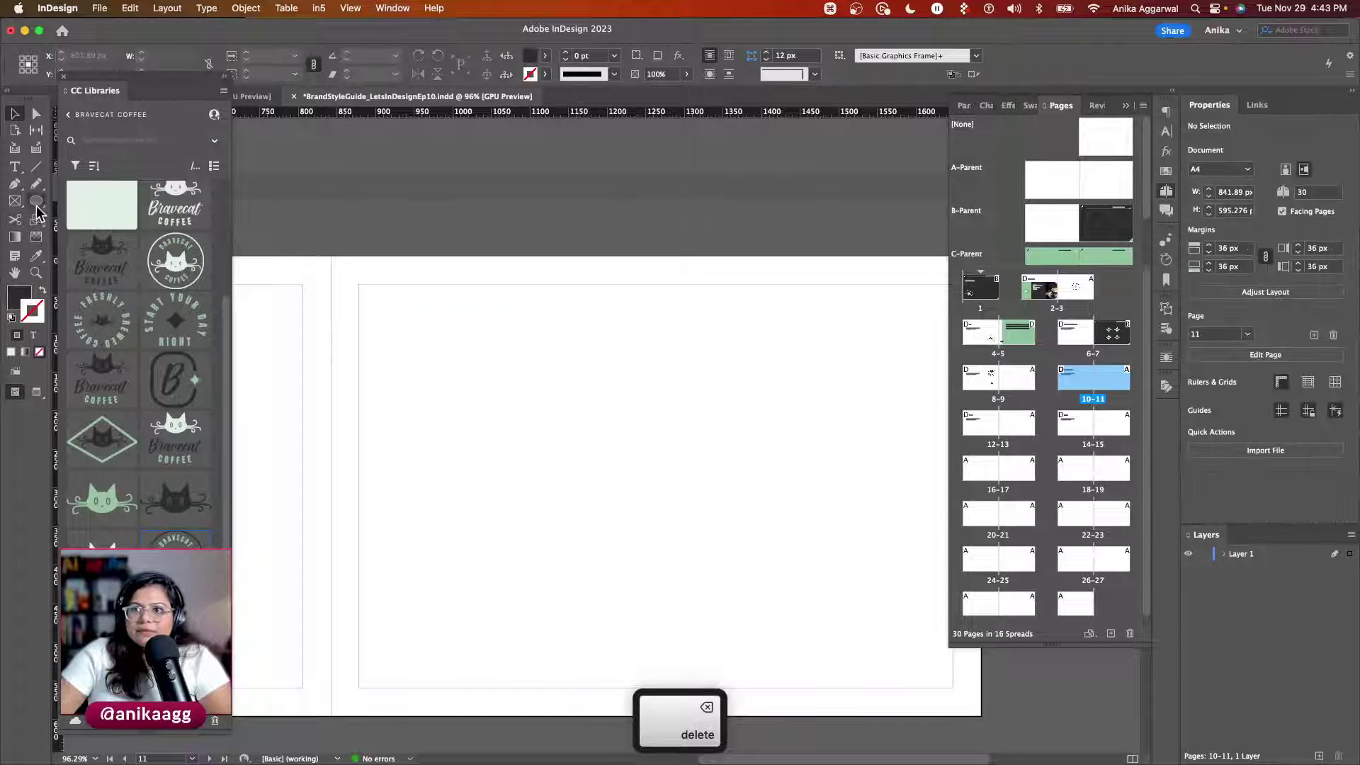
Step: Draw an empty square graphic frame about 133 px wide near the upper-left corner of page 11, inside the margins
left_click(15, 201)
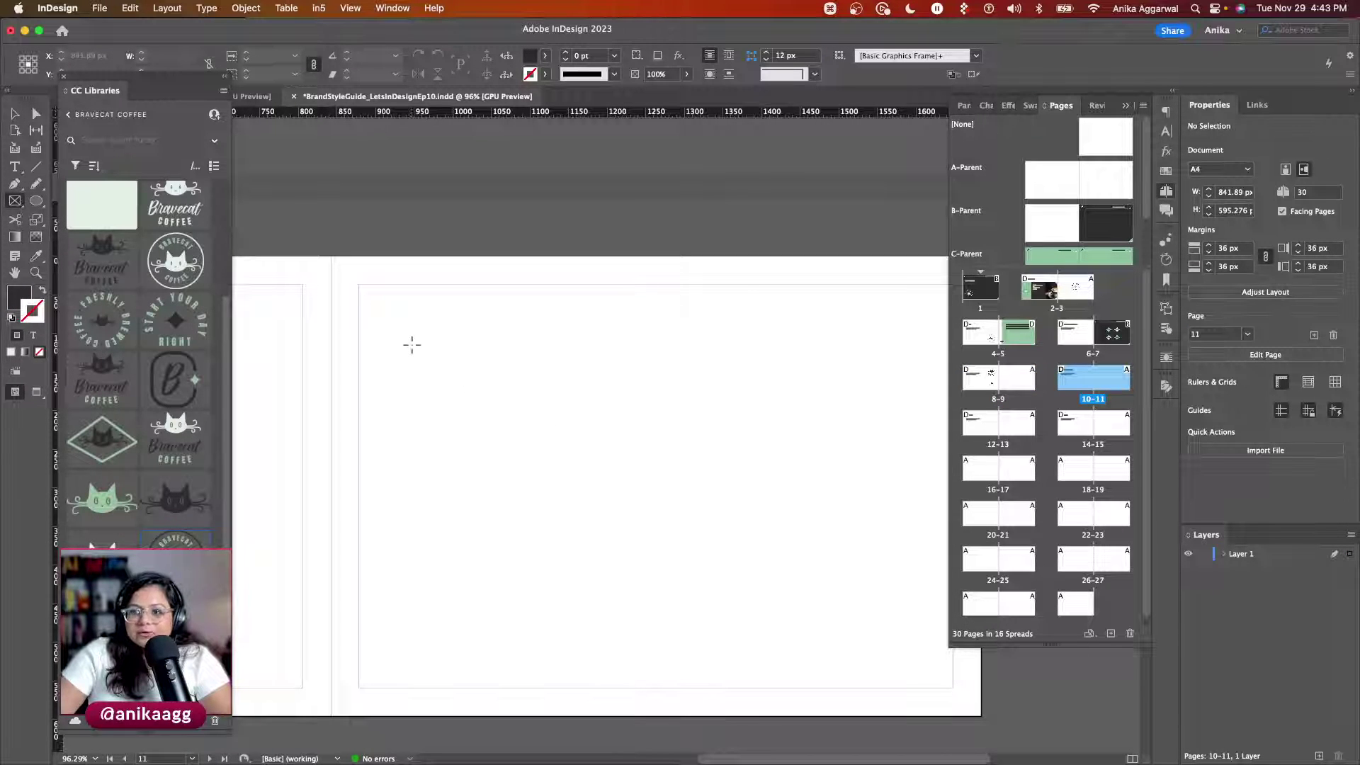
left_click_drag(410, 338, 520, 445)
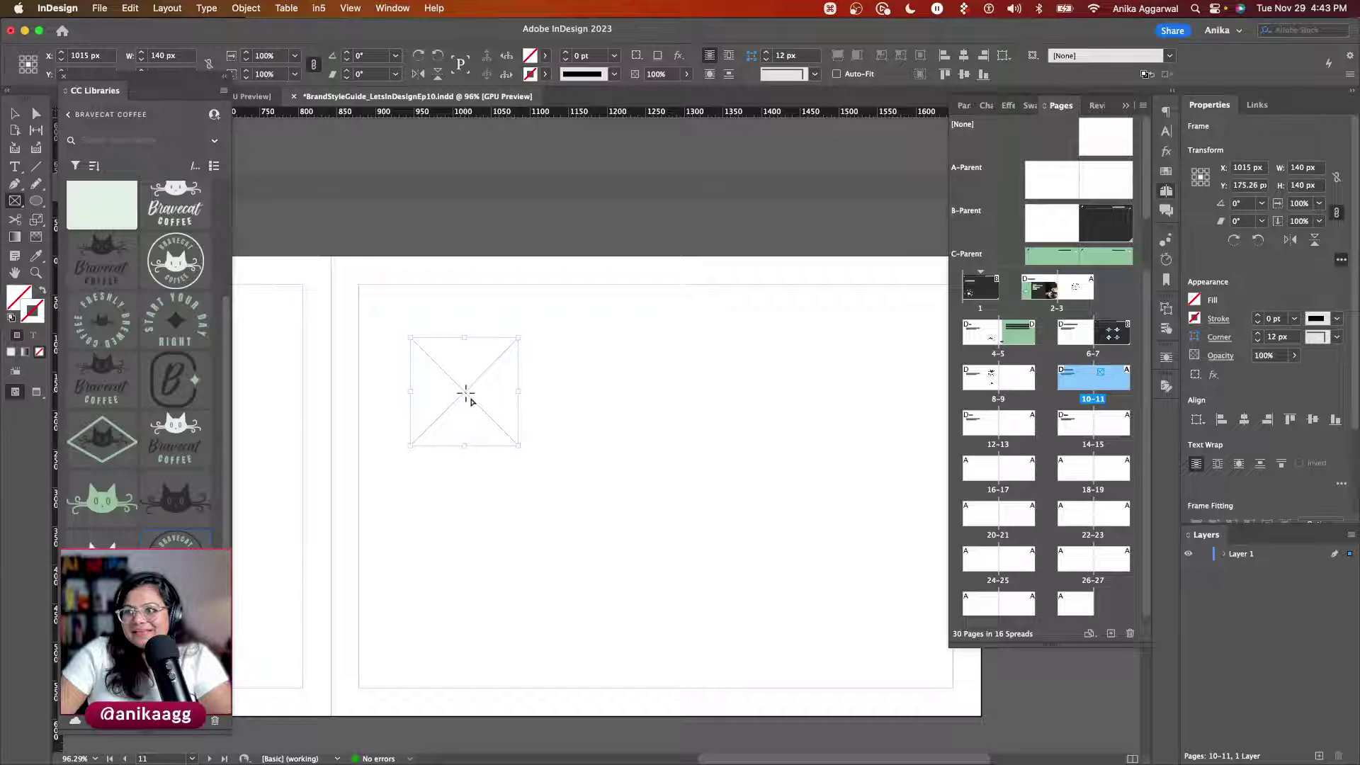
key("super+z")
left_click_drag(438, 335, 543, 440)
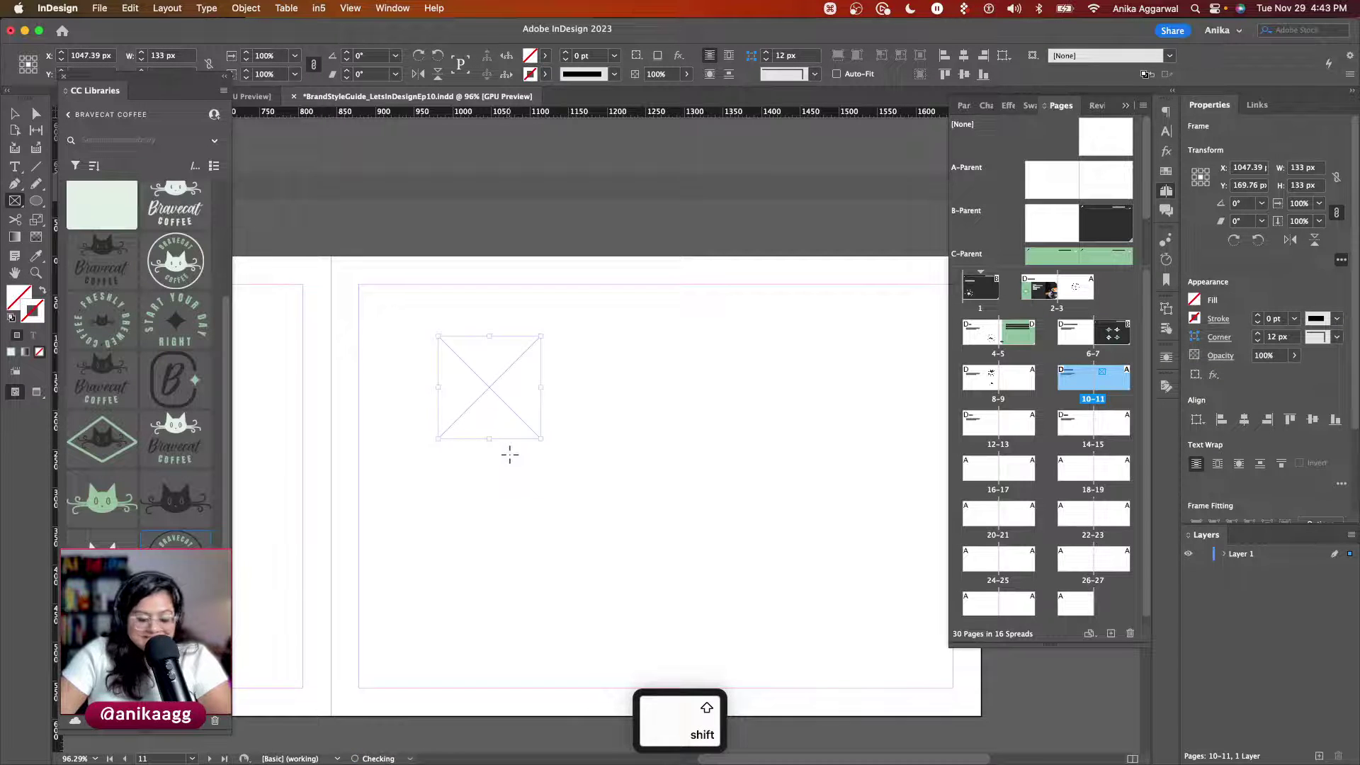
Step: Duplicate the square frame into a grid of two columns and three rows, and move the grid slightly up within page 11
key("v")
left_click_drag(490, 388, 645, 400)
left_click(522, 378, "shift")
left_click_drag(521, 379, 532, 512)
left_click_drag(533, 511, 534, 623)
left_click(575, 571)
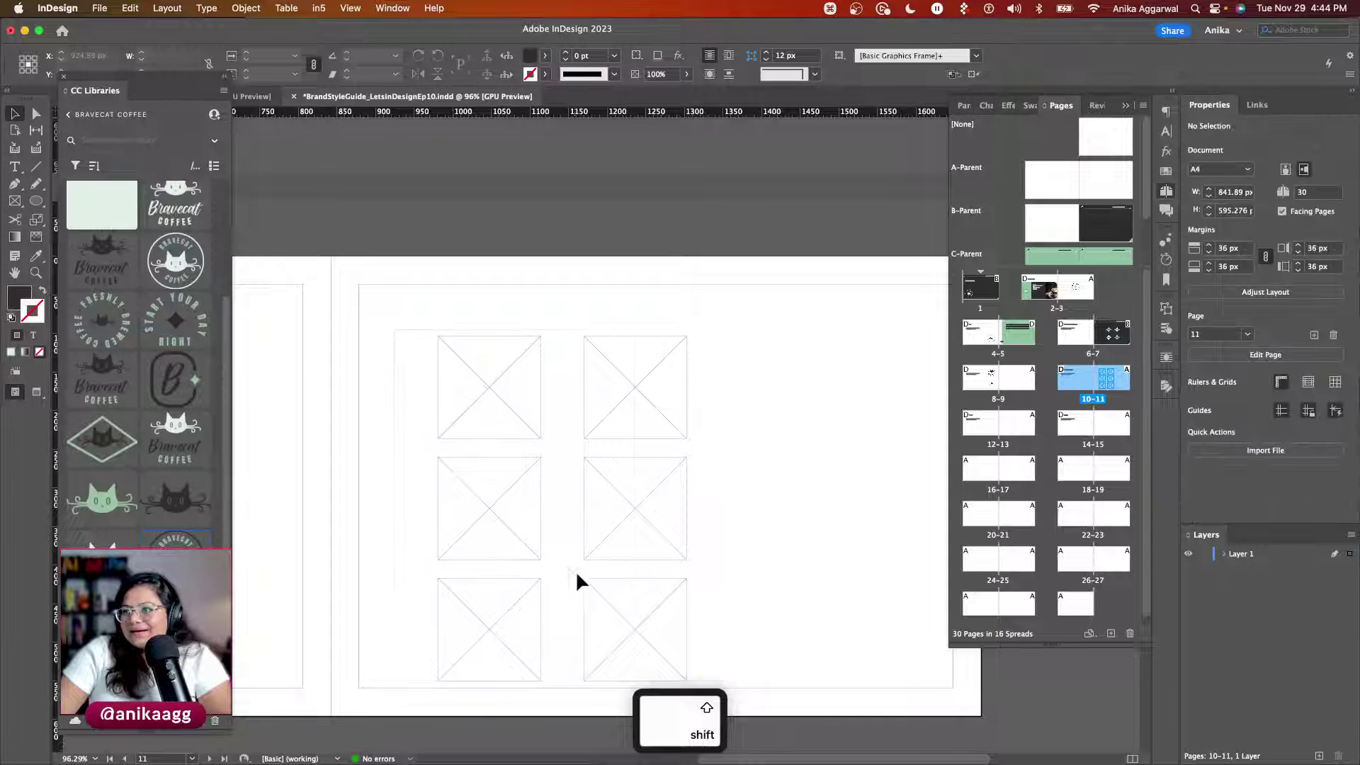
left_click_drag(644, 631, 641, 611)
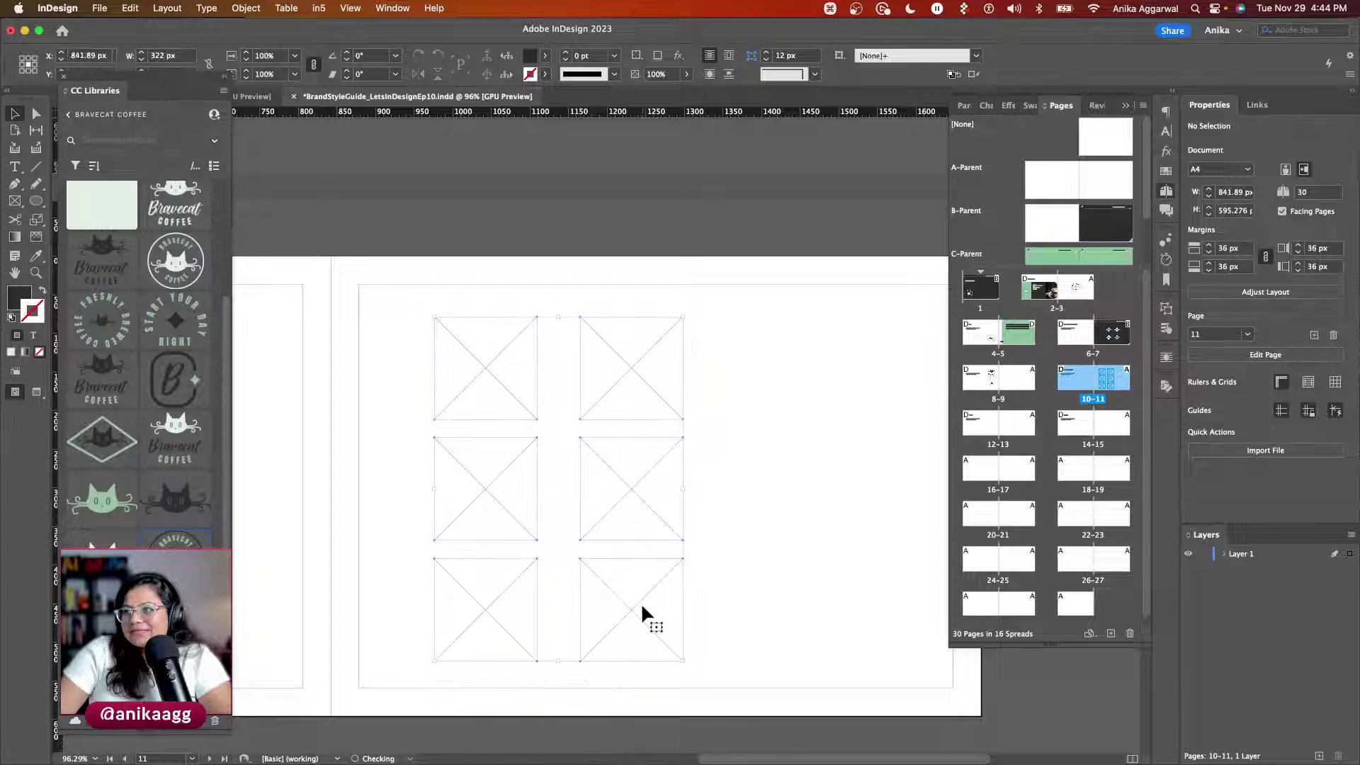
Step: Place the circular Bravecat Coffee badge with dark ring from the library in the grid's upper-left frame, scaled to fill it proportionally
left_click(730, 566)
left_click_drag(175, 538, 461, 373)
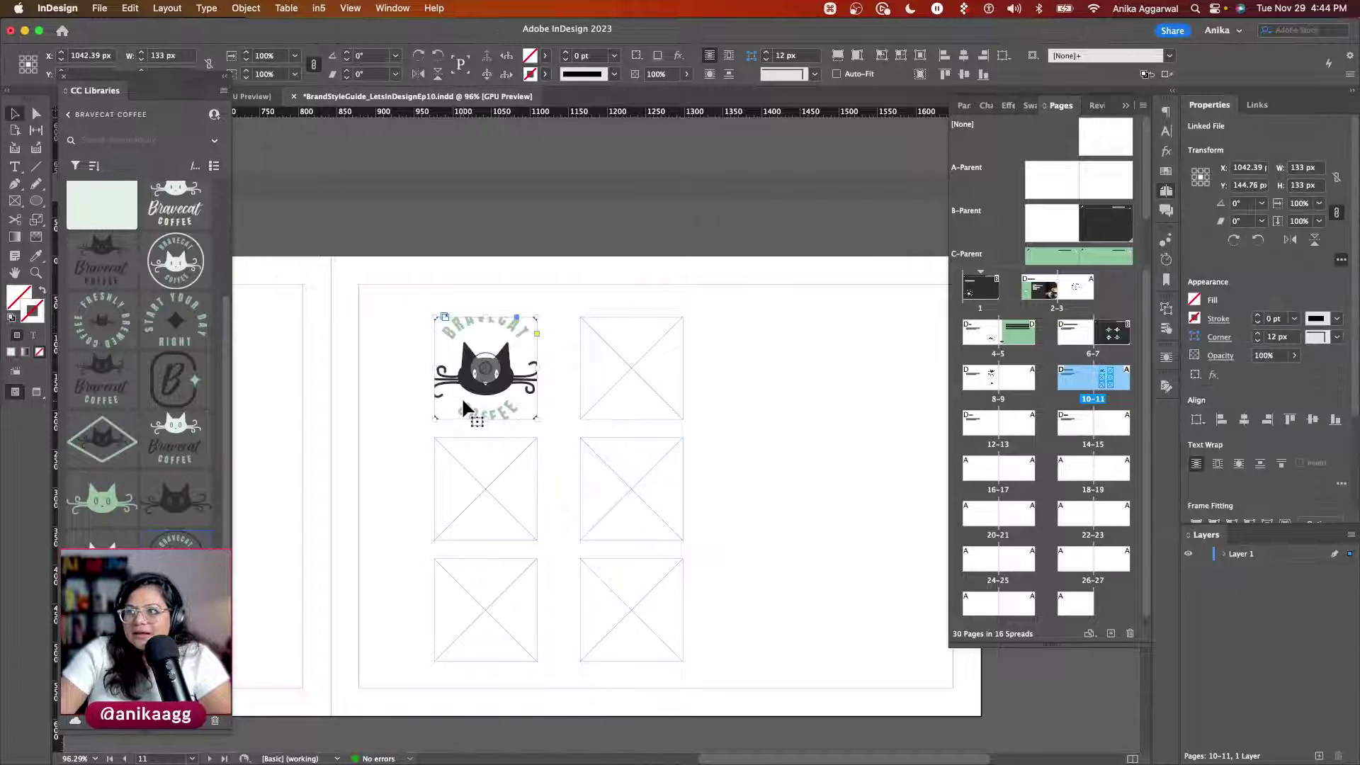
key("alt+shift+super+c")
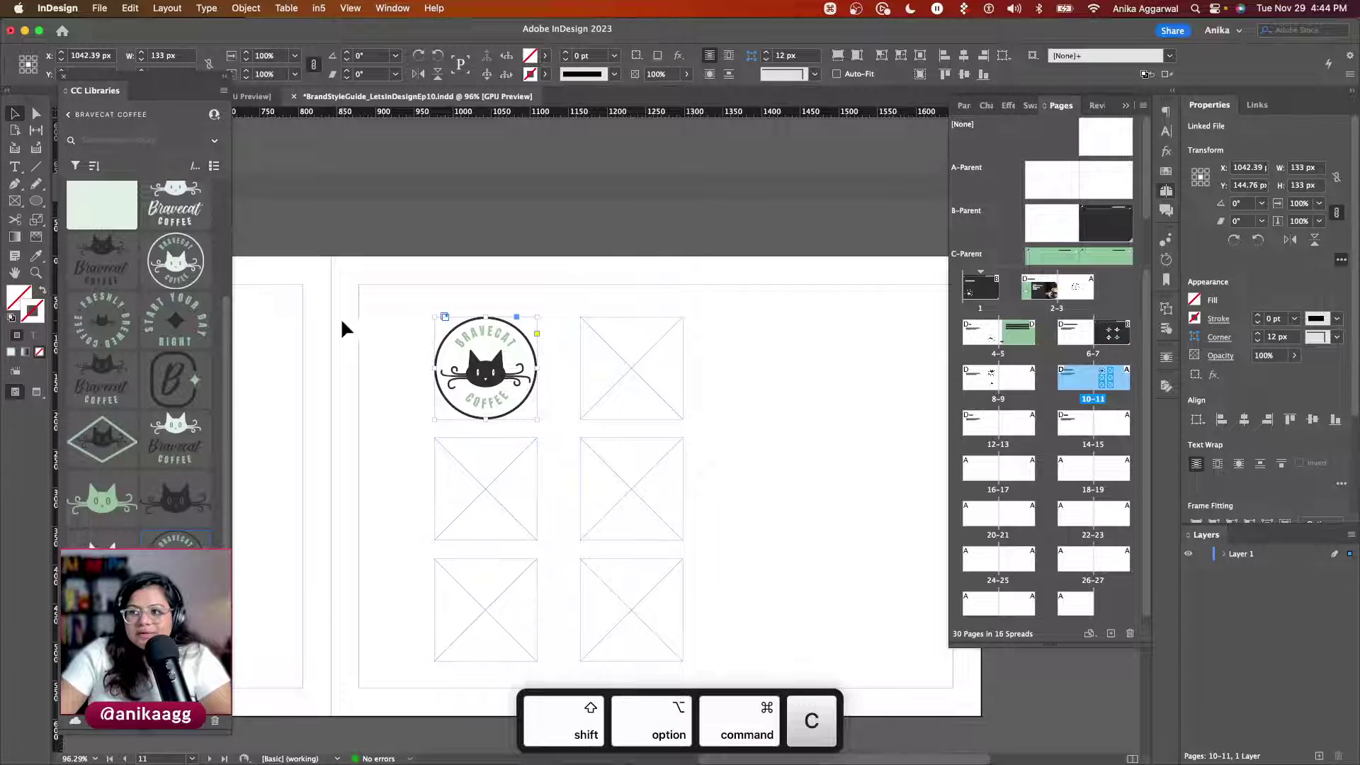
left_click(387, 351)
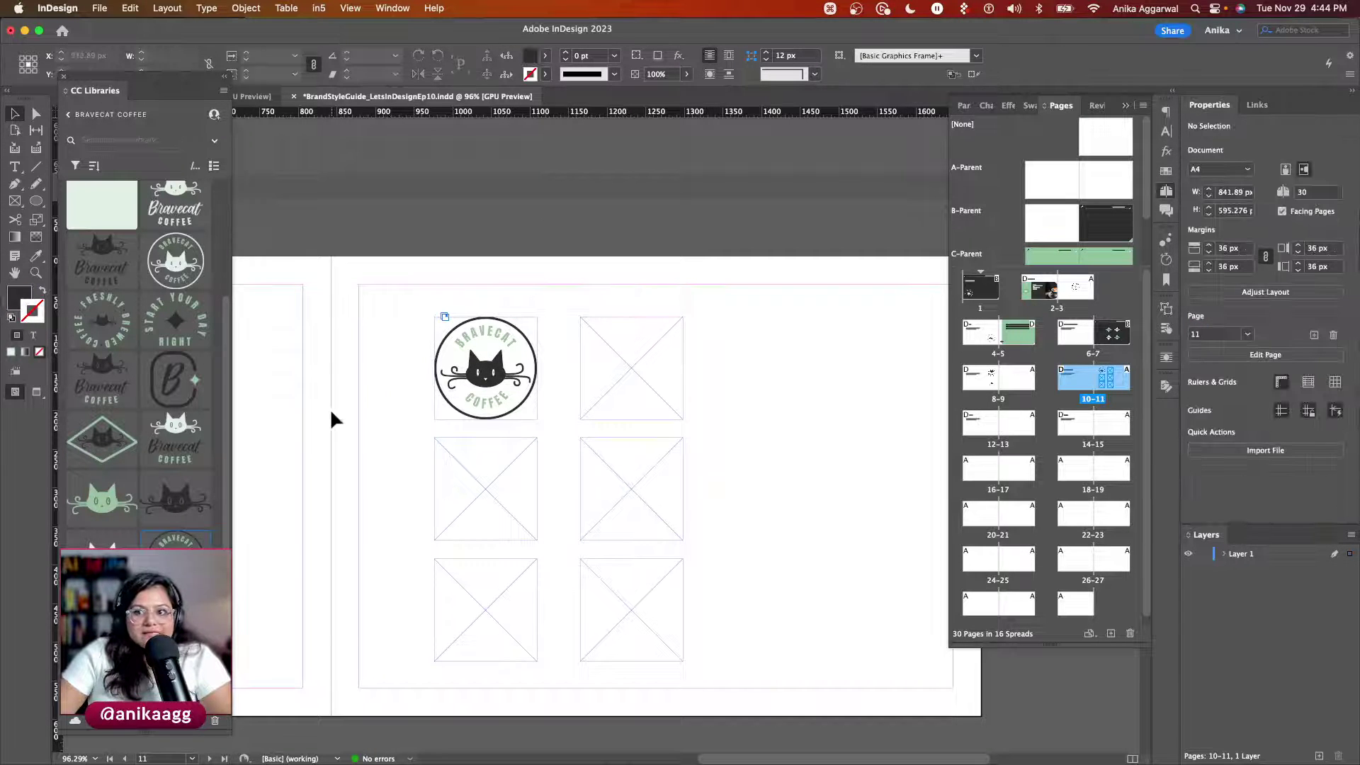
Step: Place the diamond cat logo (Artwork 10) in the grid's upper-right frame and scale it down until the whole diamond fits inside
left_click_drag(102, 440, 614, 363)
key("alt+shift+super+c")
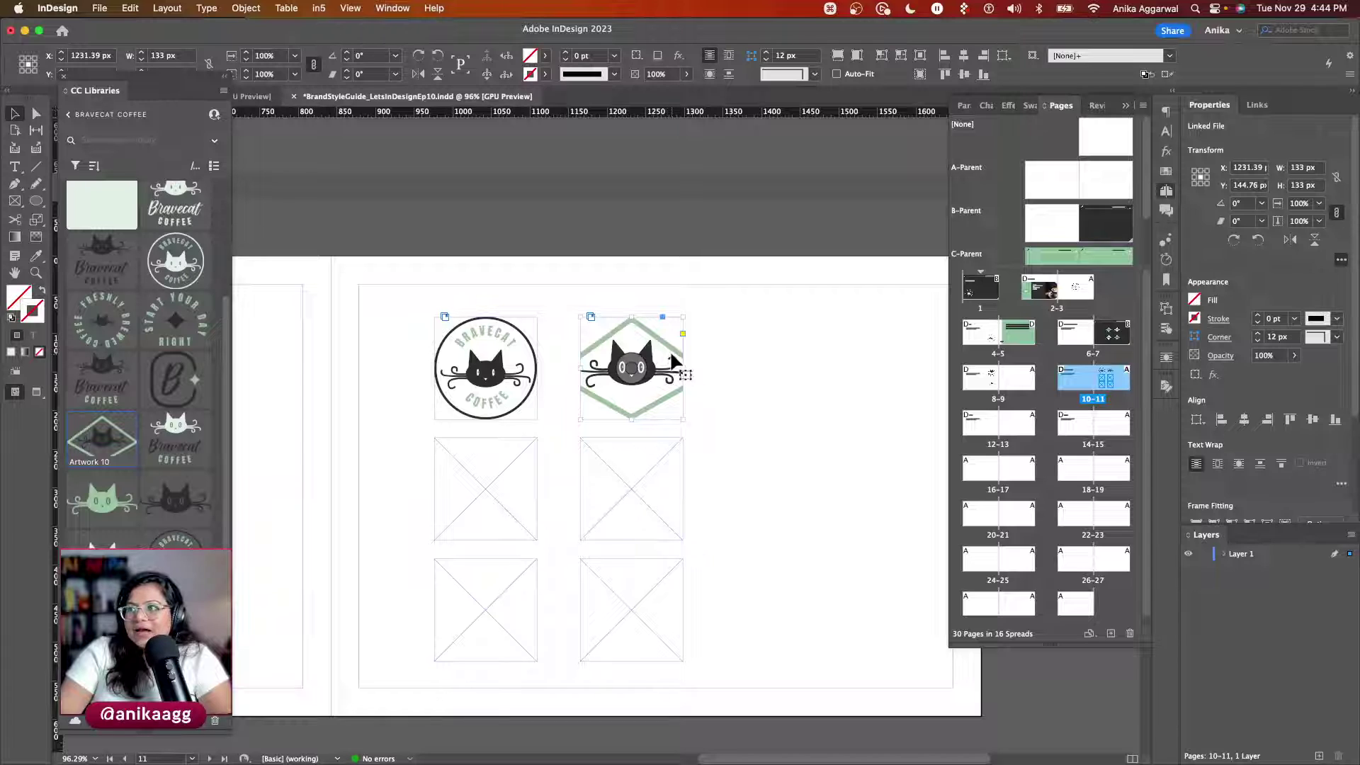
left_click(631, 368)
left_click_drag(638, 325, 638, 342)
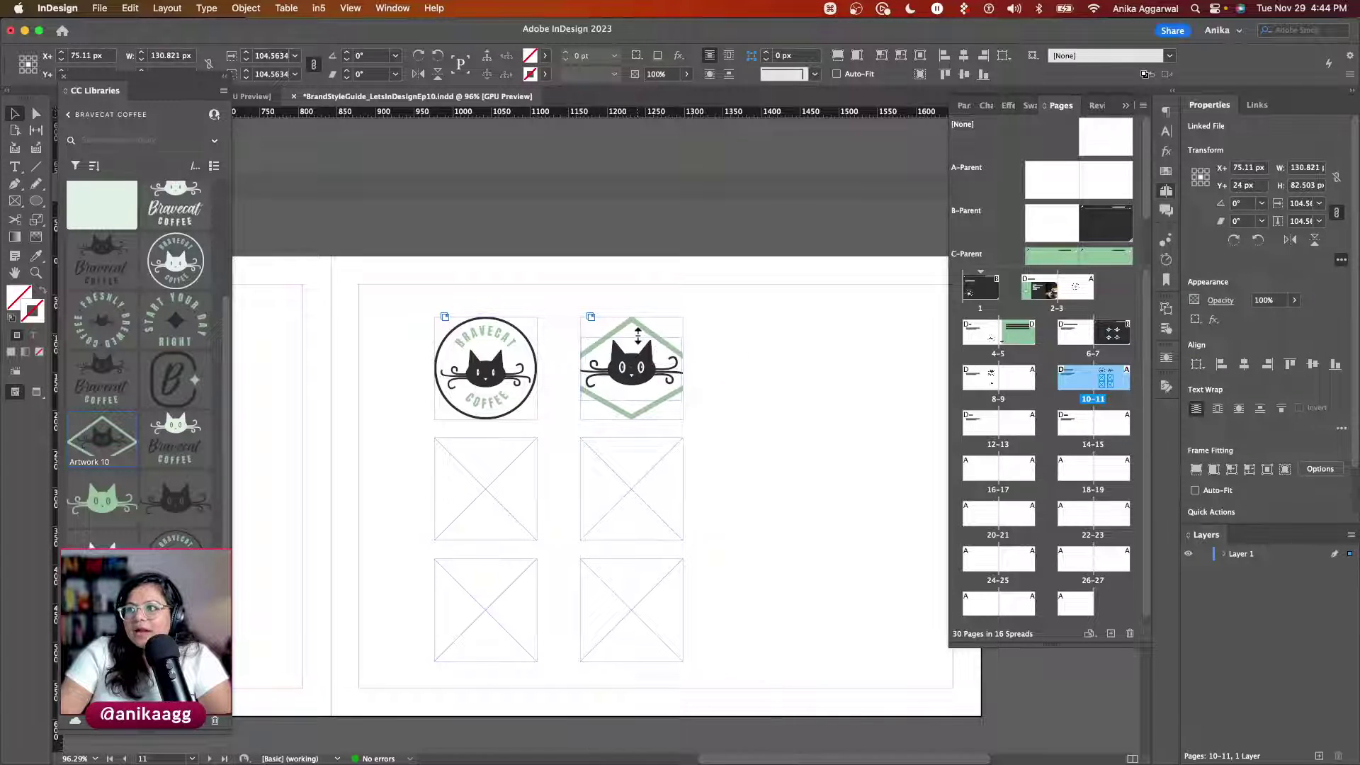
left_click(813, 412)
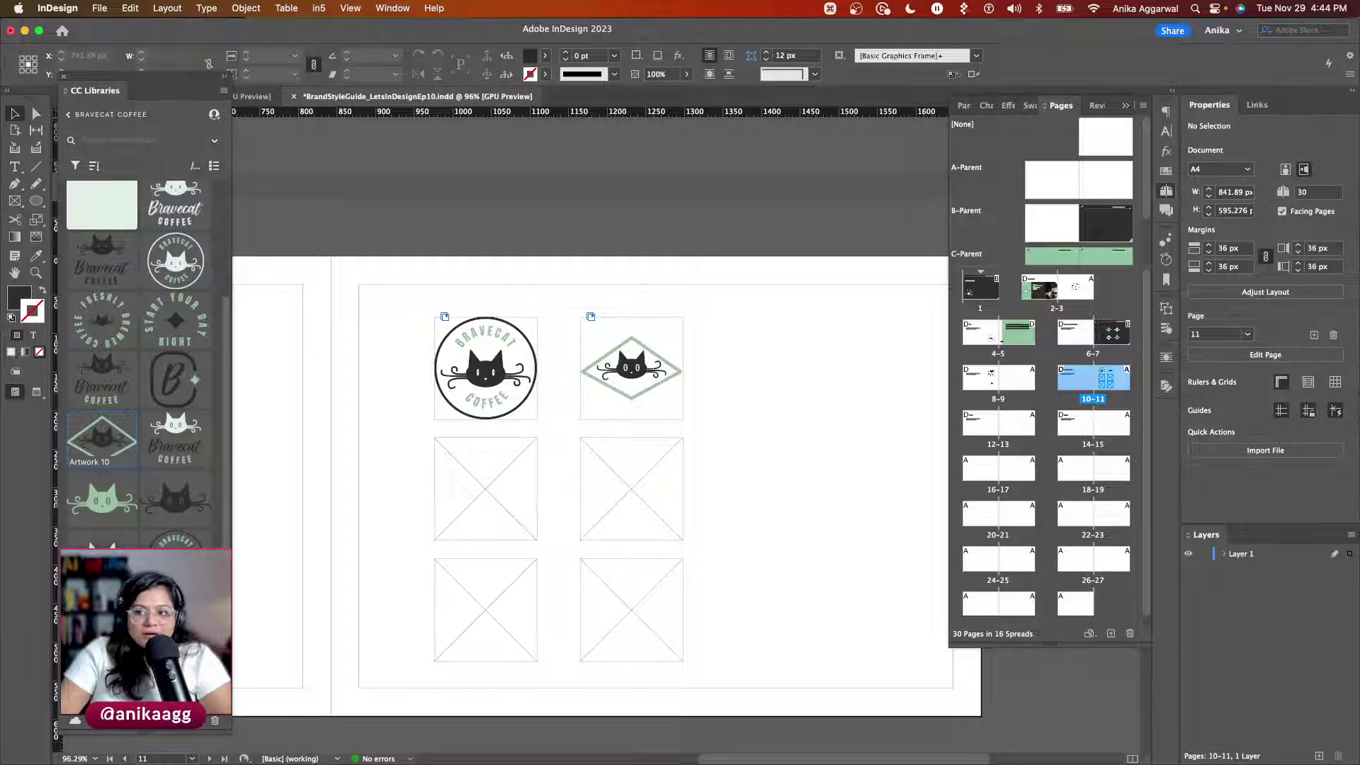
Step: Place FRESHLY BREWED COFFEE (Artwork 6) and START YOUR DAY RIGHT (Artwork 7) in the middle row's frames, both filled proportionally
left_click_drag(175, 320, 632, 489)
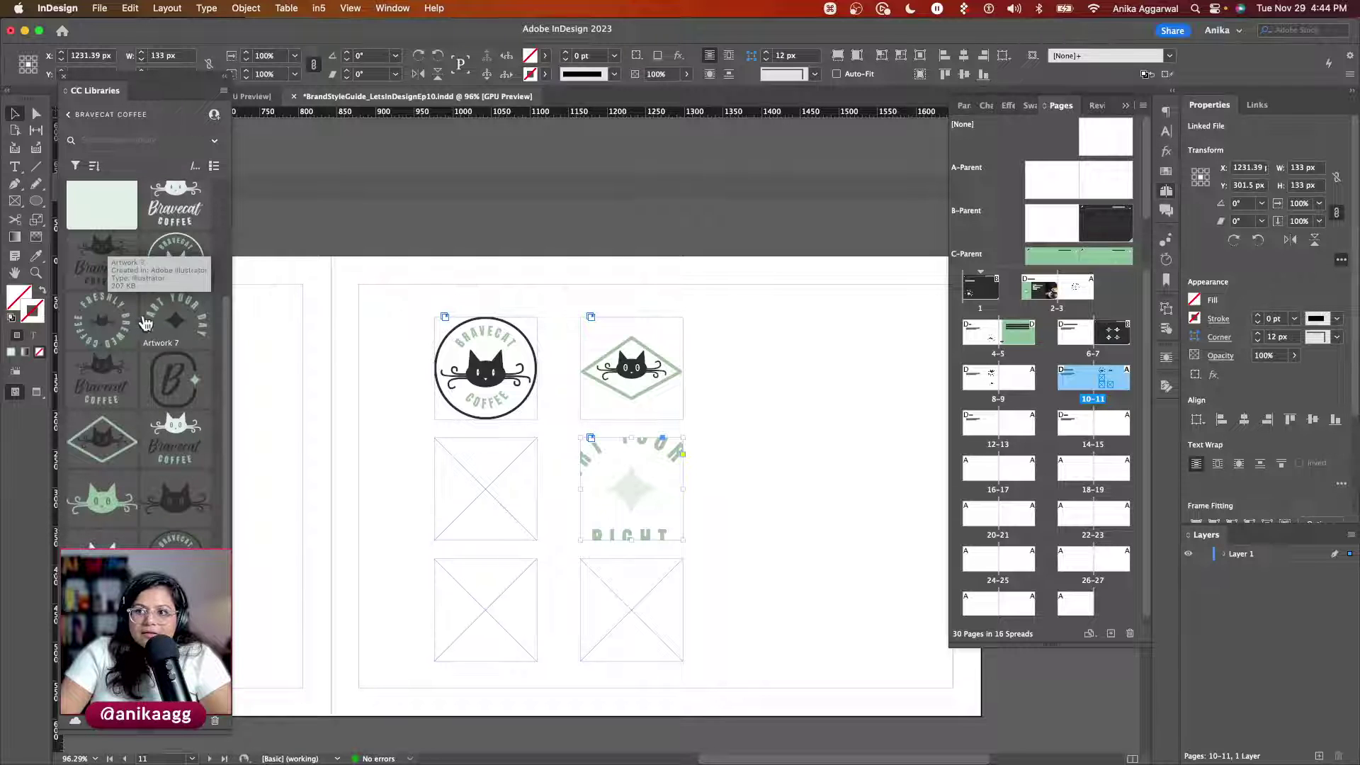
left_click_drag(106, 323, 474, 467)
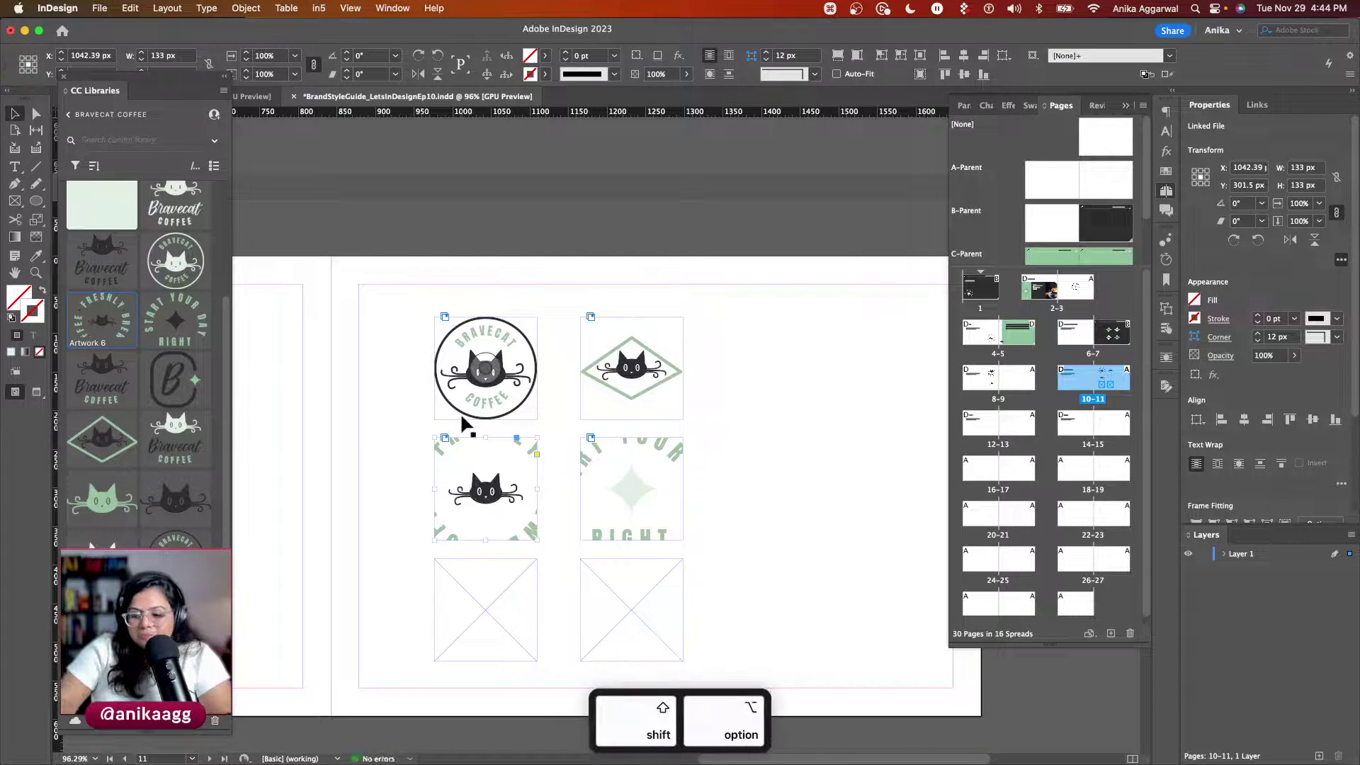
key("shift+alt+super+c")
left_click(593, 440)
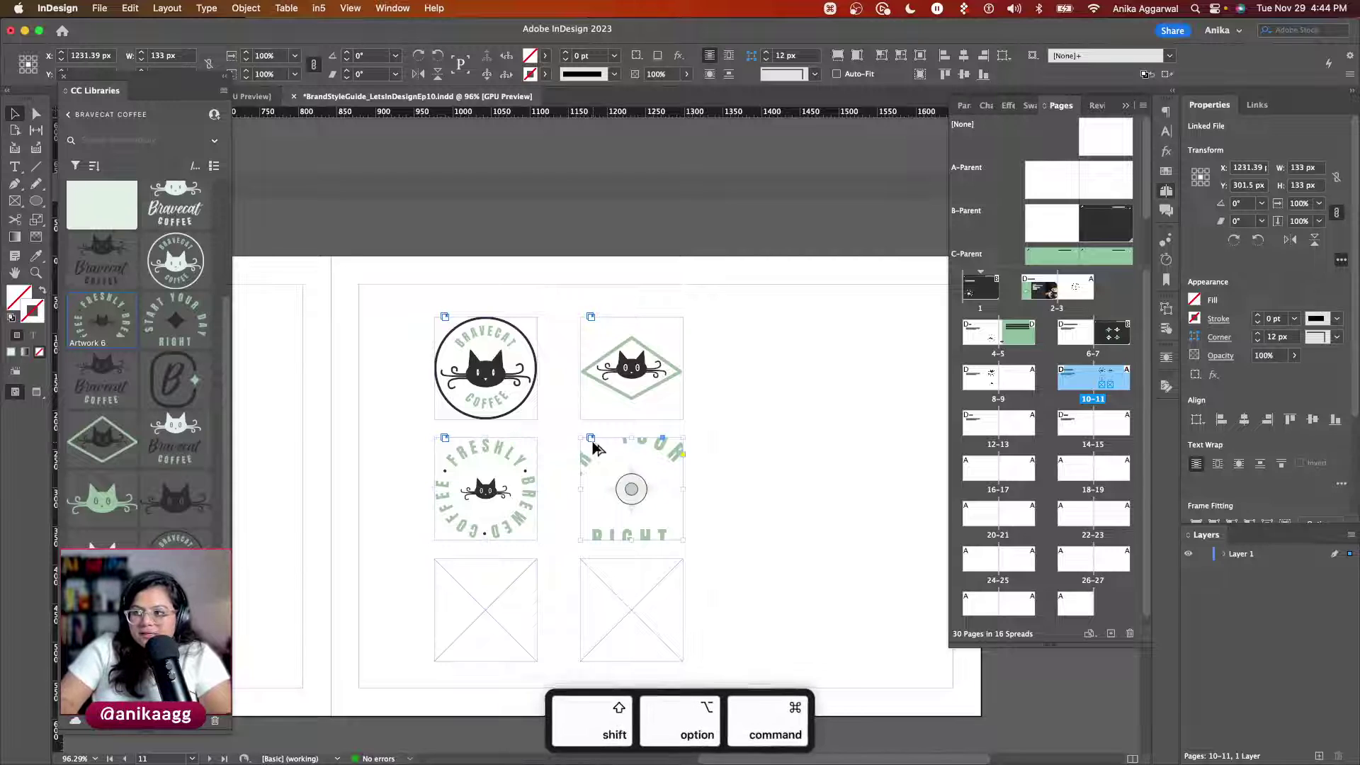
key("shift+alt+super+c")
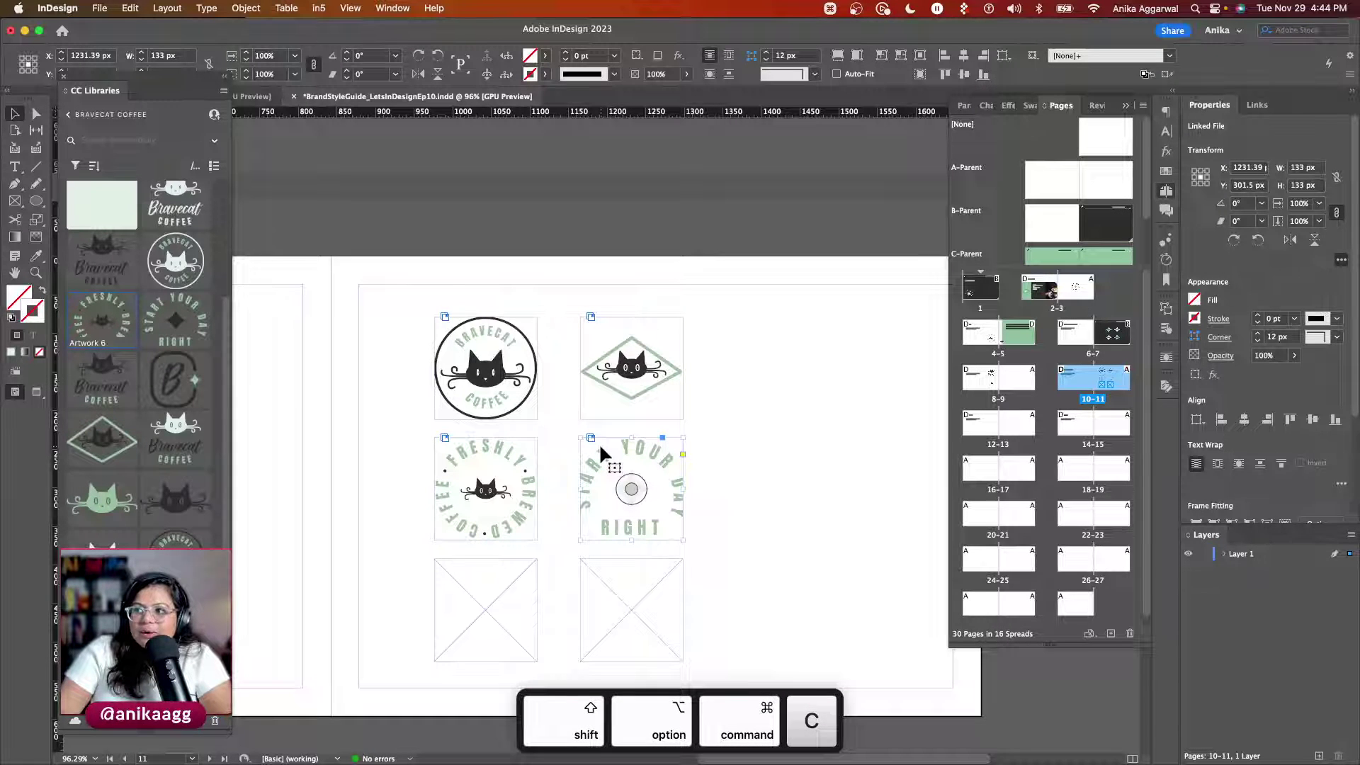
Step: Shrink the START YOUR DAY RIGHT artwork slightly so that its lettering sits fully inside the frame
double_click(598, 444)
left_click_drag(633, 440, 632, 448)
left_click(758, 486)
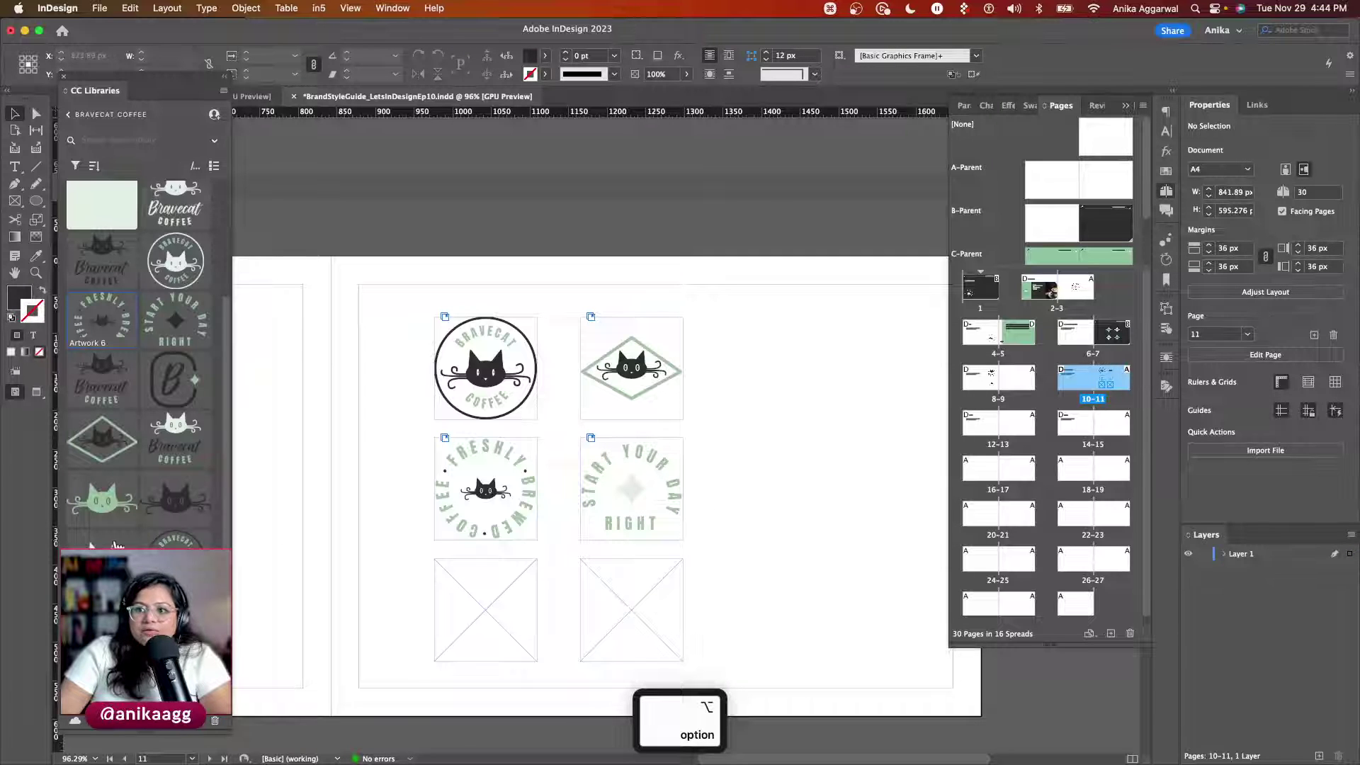
Step: Replace the pale START YOUR DAY RIGHT artwork with the dark-lettered, green-star version and scale it slightly down inside its frame
left_click(645, 490)
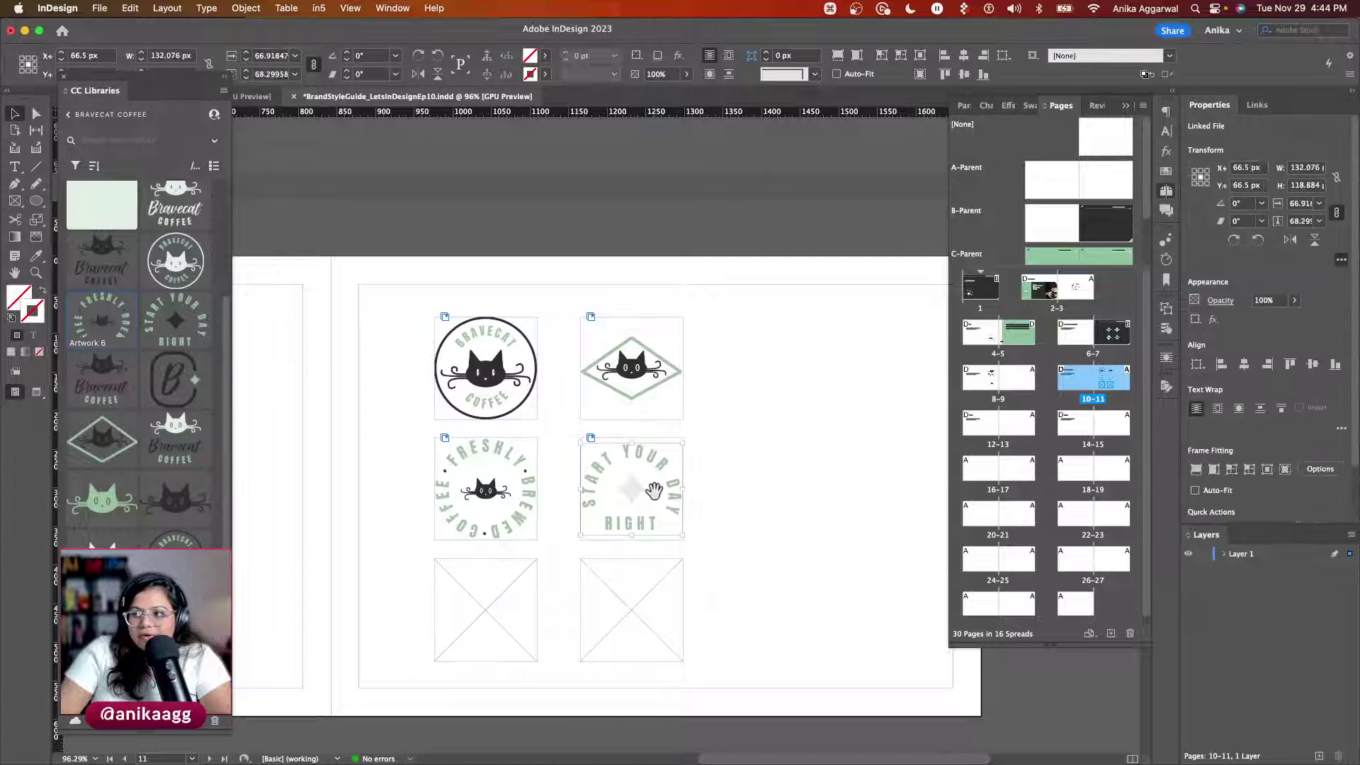
key("BackSpace")
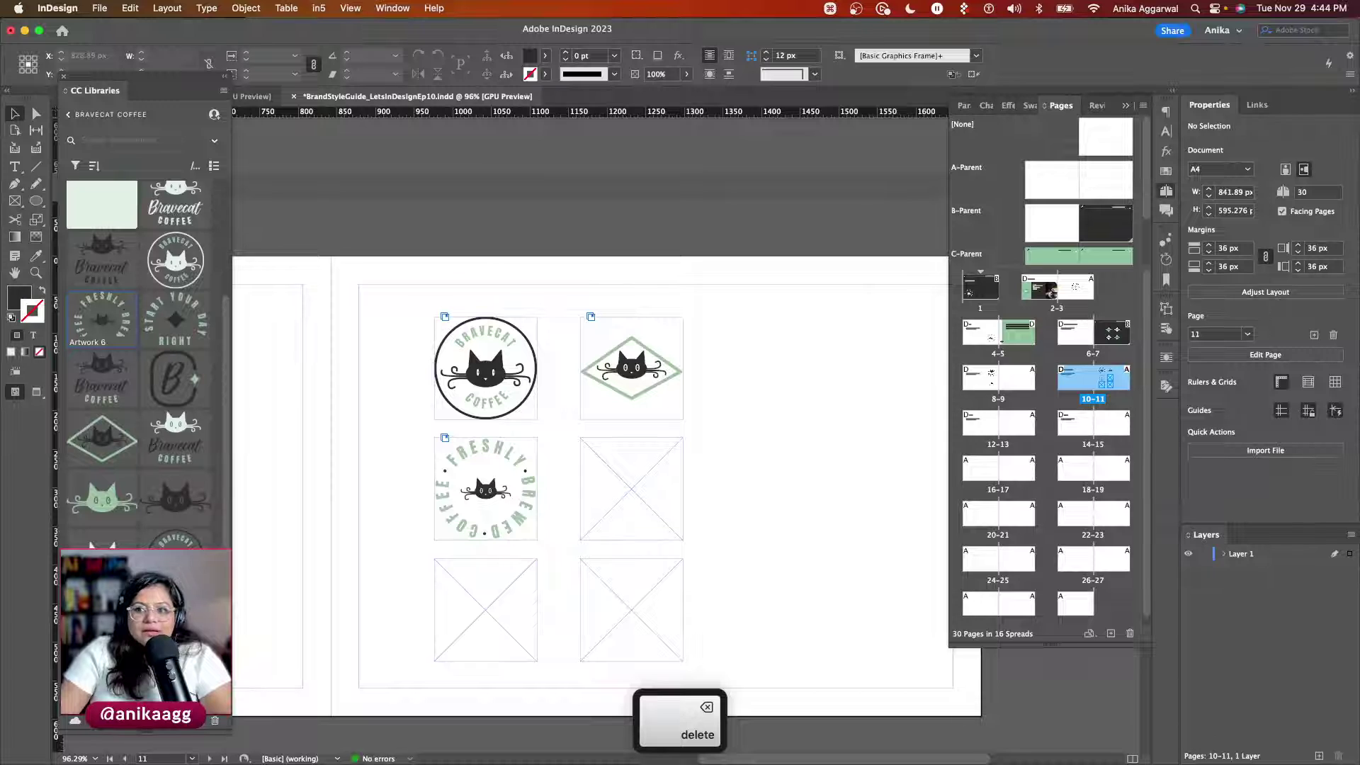
scroll(141, 354, "down", 1)
left_click_drag(176, 283, 617, 495)
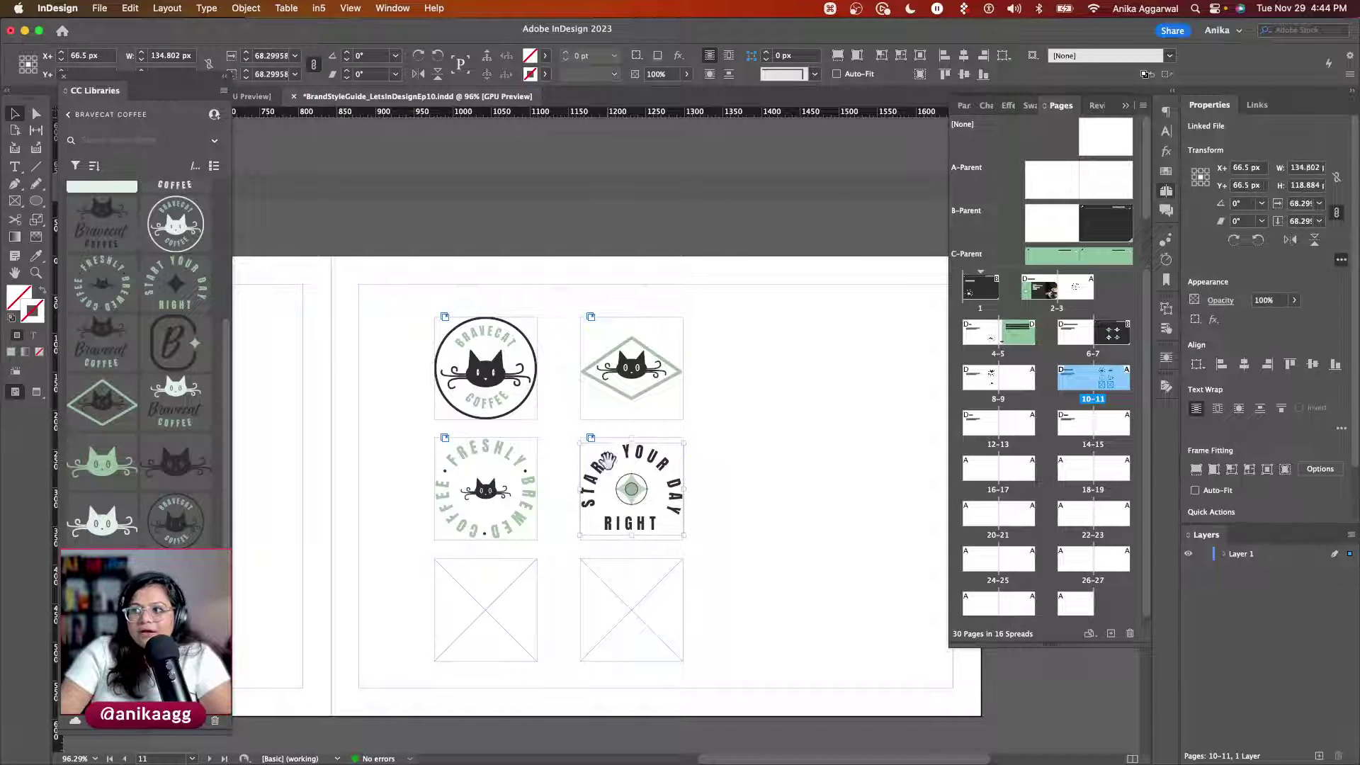
left_click_drag(628, 446, 632, 449)
left_click(774, 508)
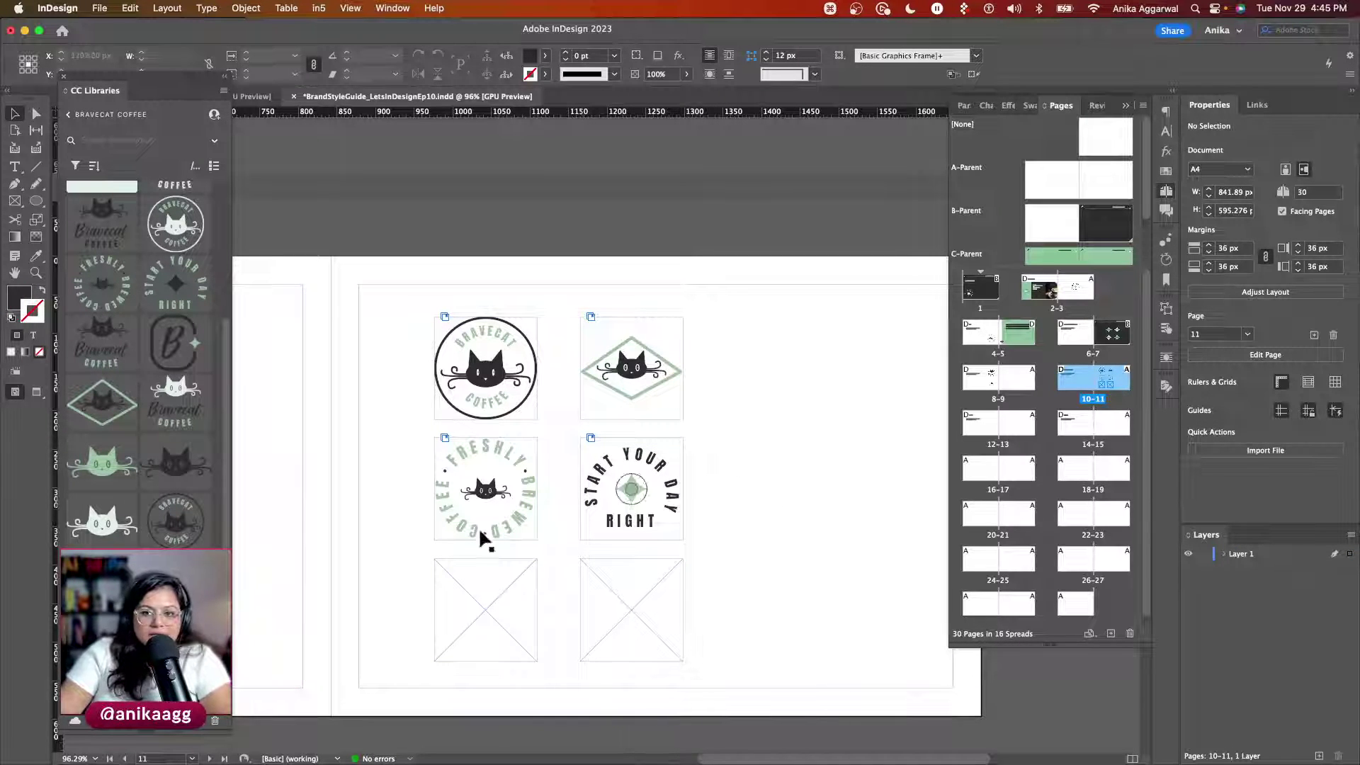
Step: Place the green star in the grid's lower-right frame and the B monogram (Artwork 9) in the lower-left, shrinking the monogram to about 50 px wide
scroll(388, 546, "down", 1)
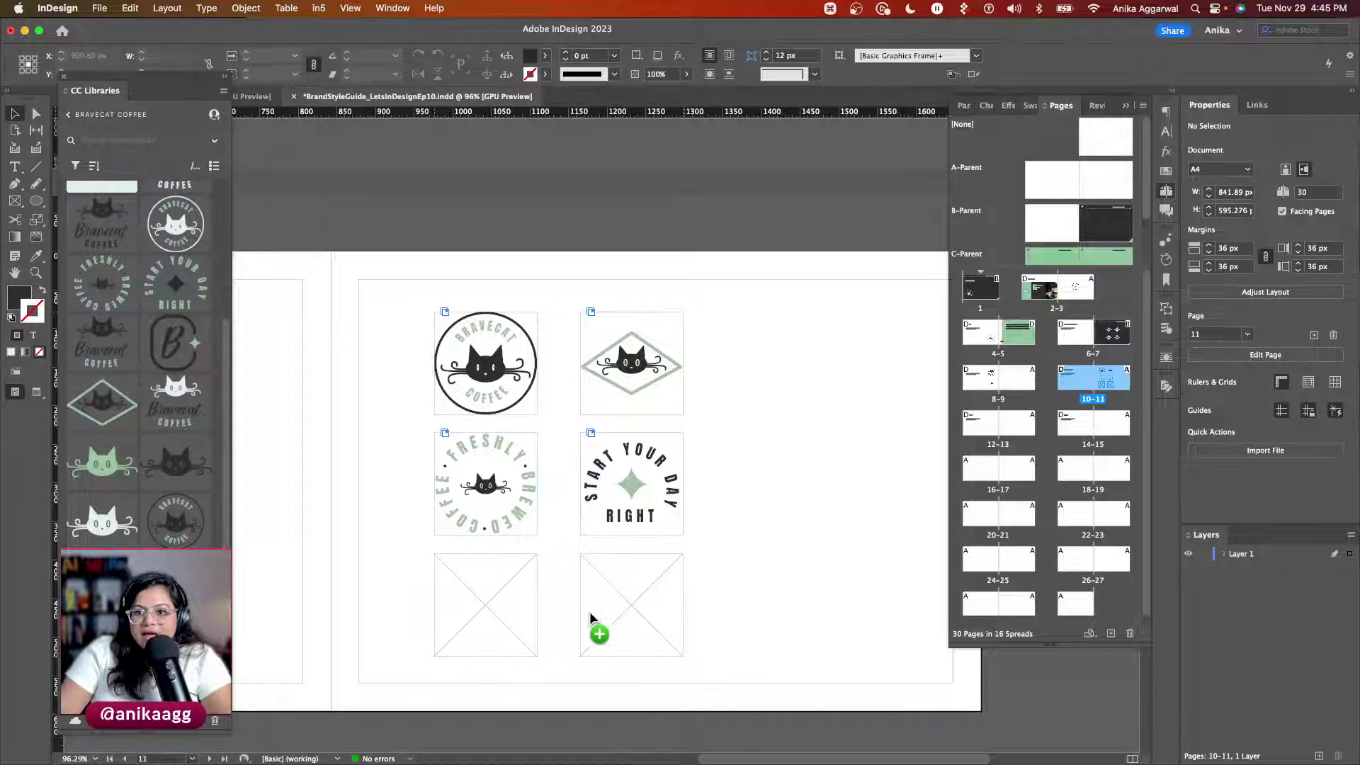
left_click_drag(688, 578, 637, 586)
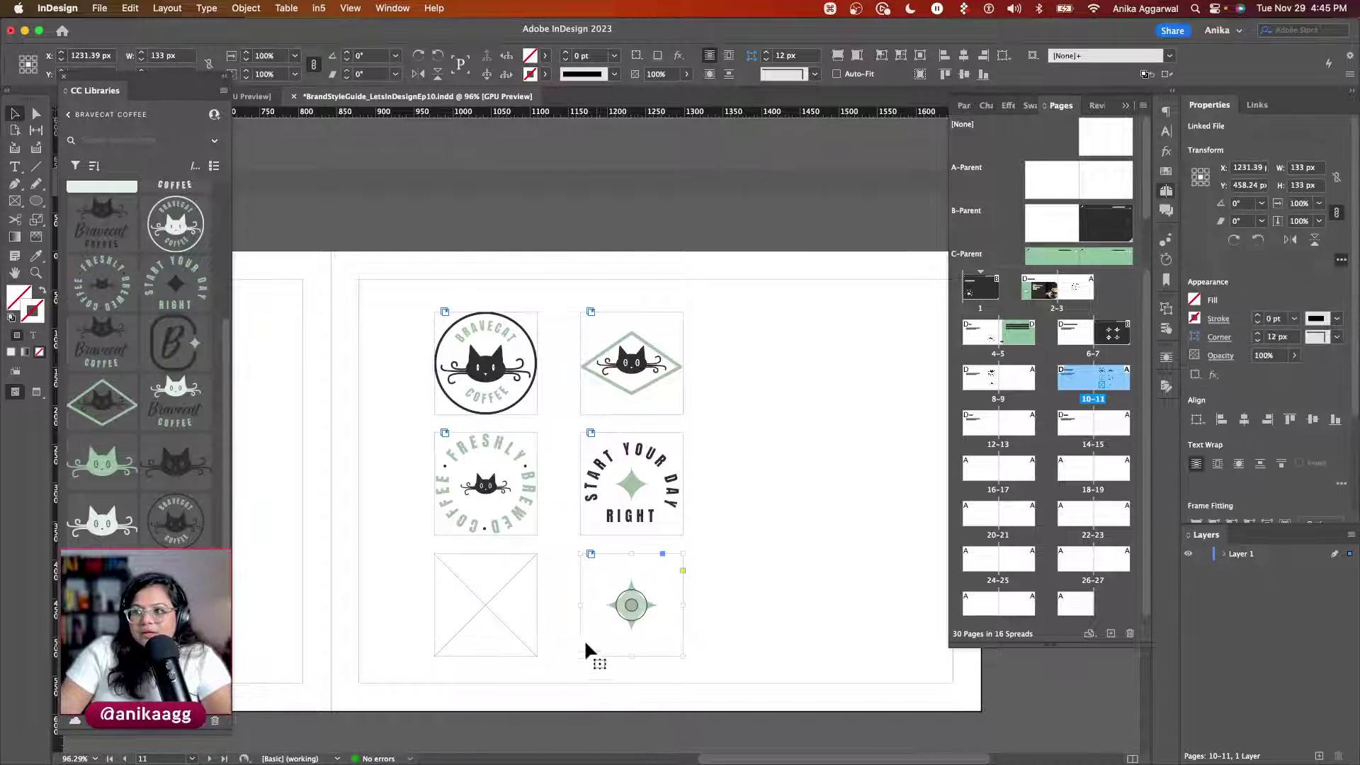
scroll(138, 368, "down", 3)
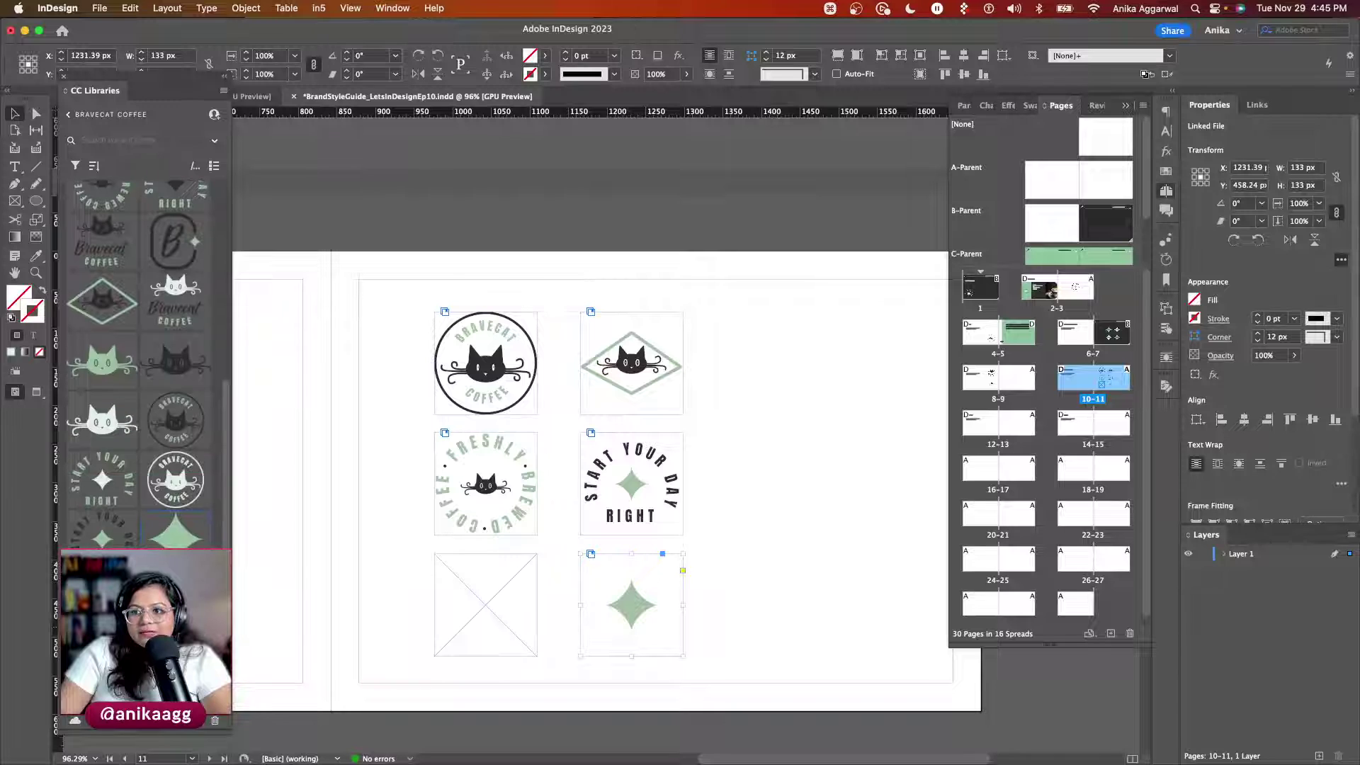
scroll(176, 425, "up", 5)
left_click_drag(176, 410, 484, 587)
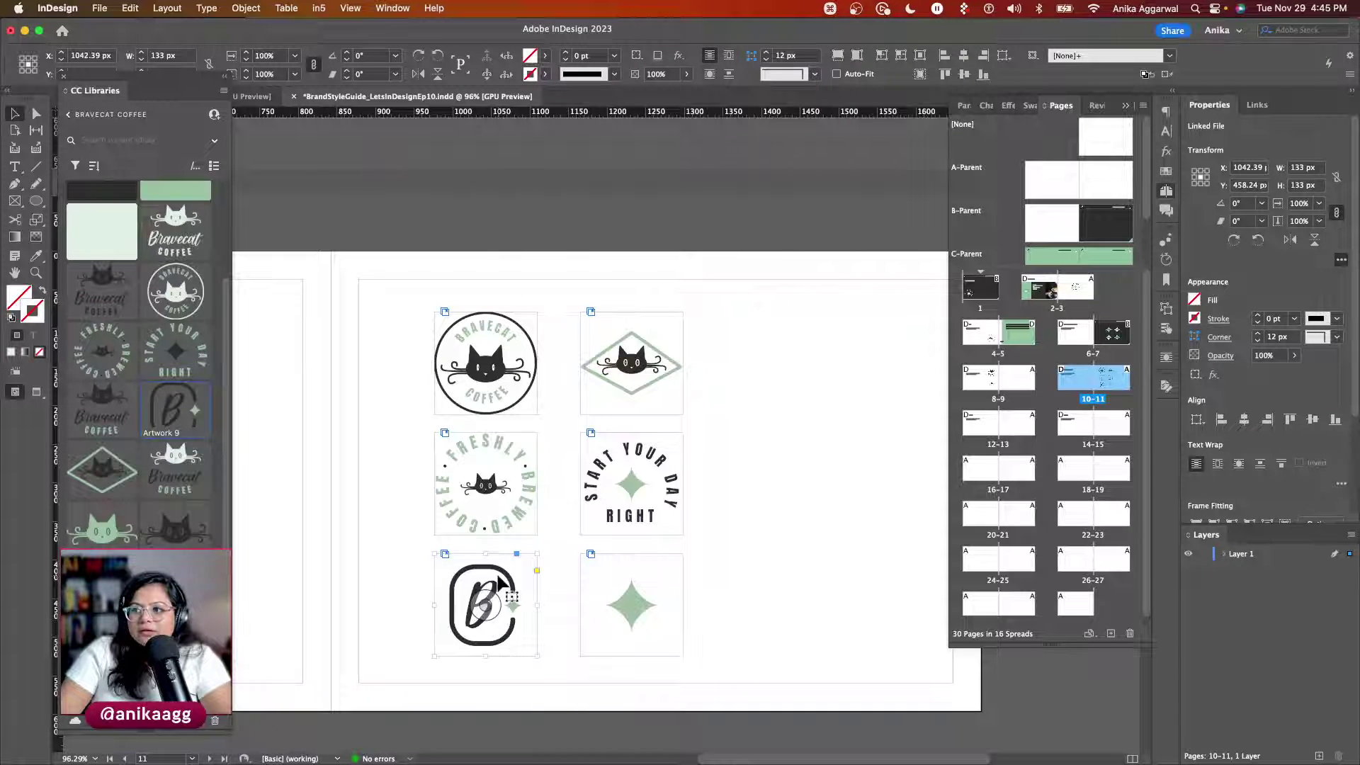
mouse_move(496, 572)
left_mouse_down()
mouse_move(489, 601)
mouse_move(538, 588)
mouse_move(499, 585)
left_mouse_up()
key("super+z")
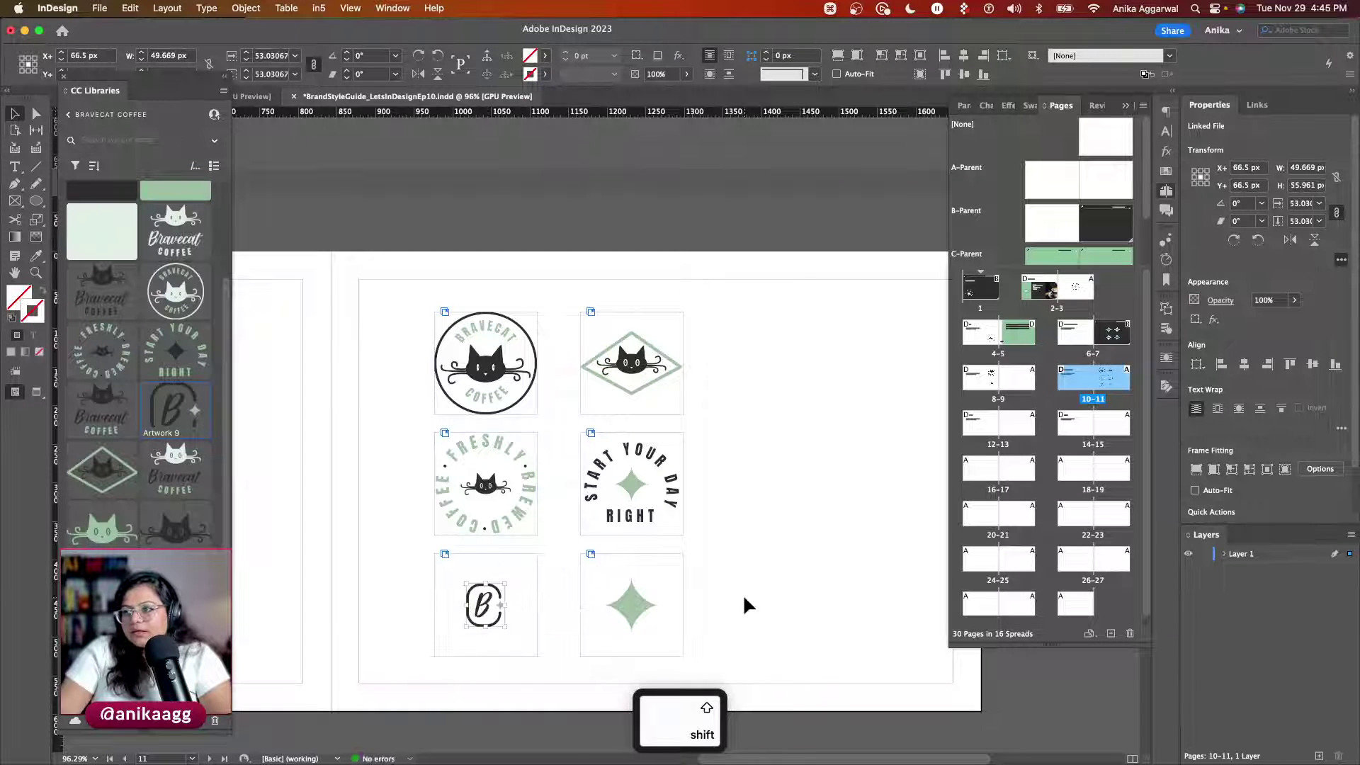
Step: Preview the logo grid and its spread without frame edges and margin guides
left_click(743, 593)
key("s")
key("w")
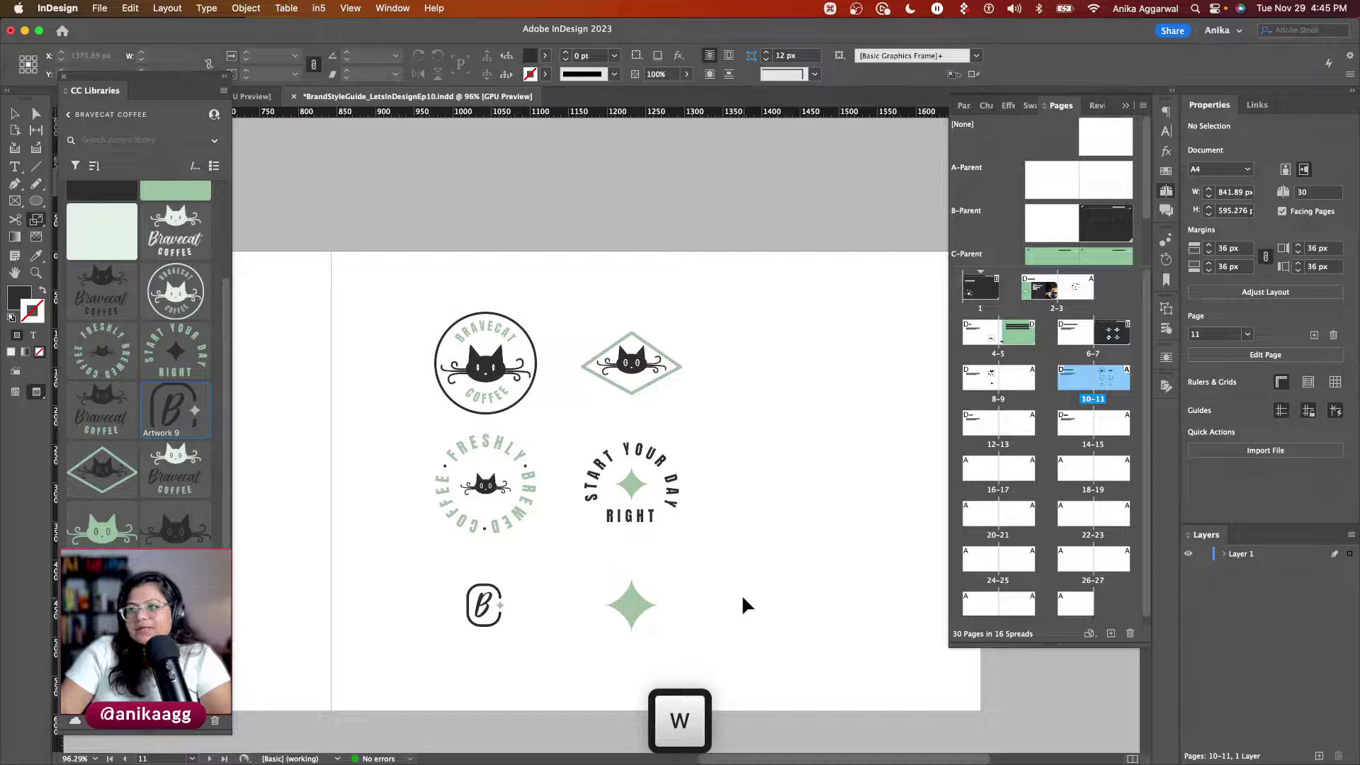
scroll(721, 577, "down", 3)
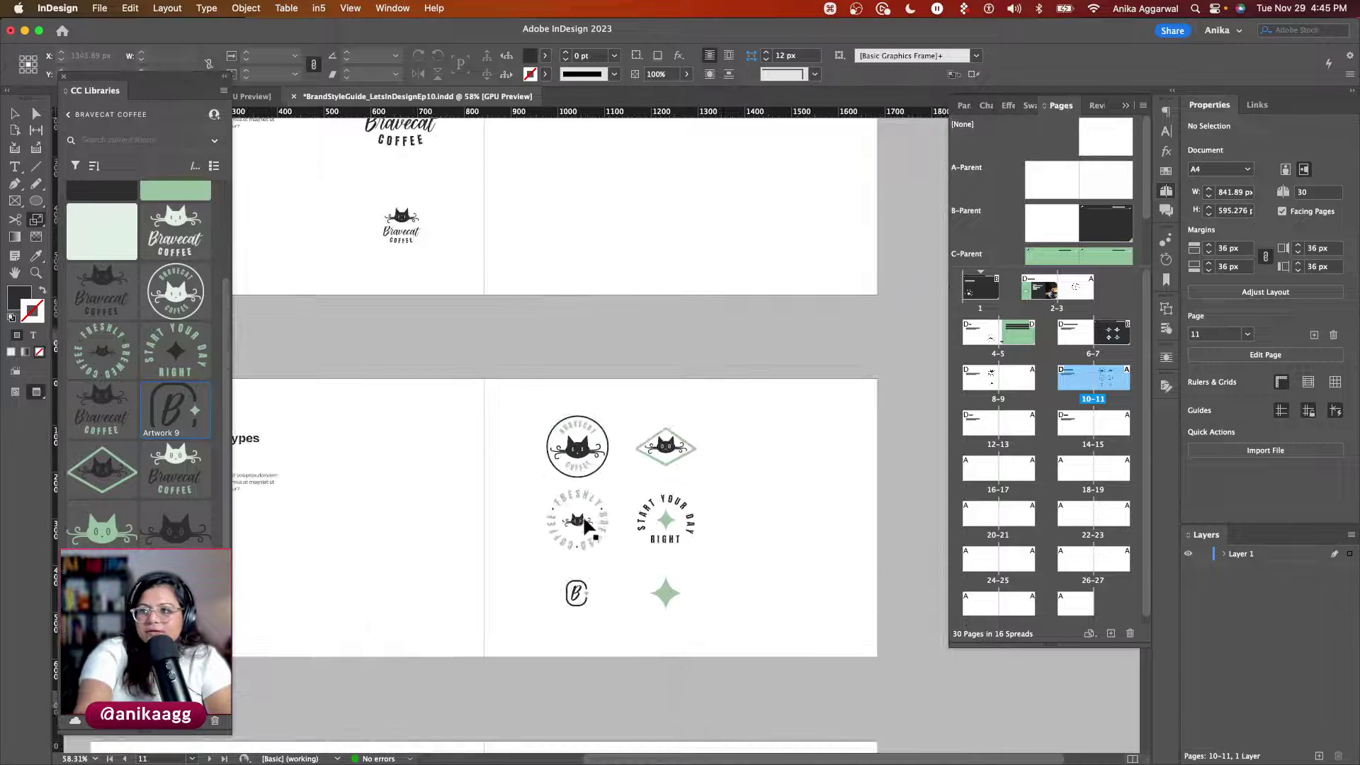
Step: Check the six-logo grid with and without frame edges and compare the Additional Logotypes spread with the Logo spread above
scroll(574, 528, "up", 3)
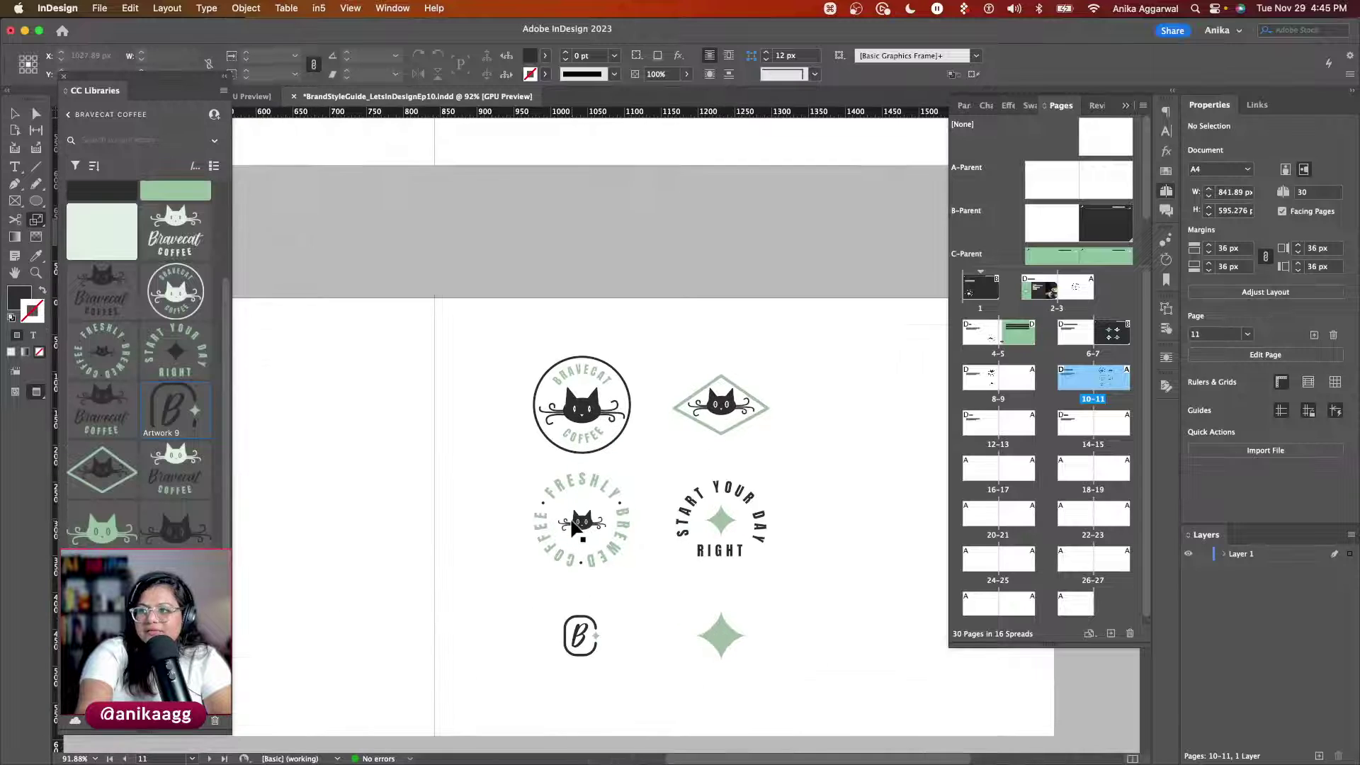
key("w")
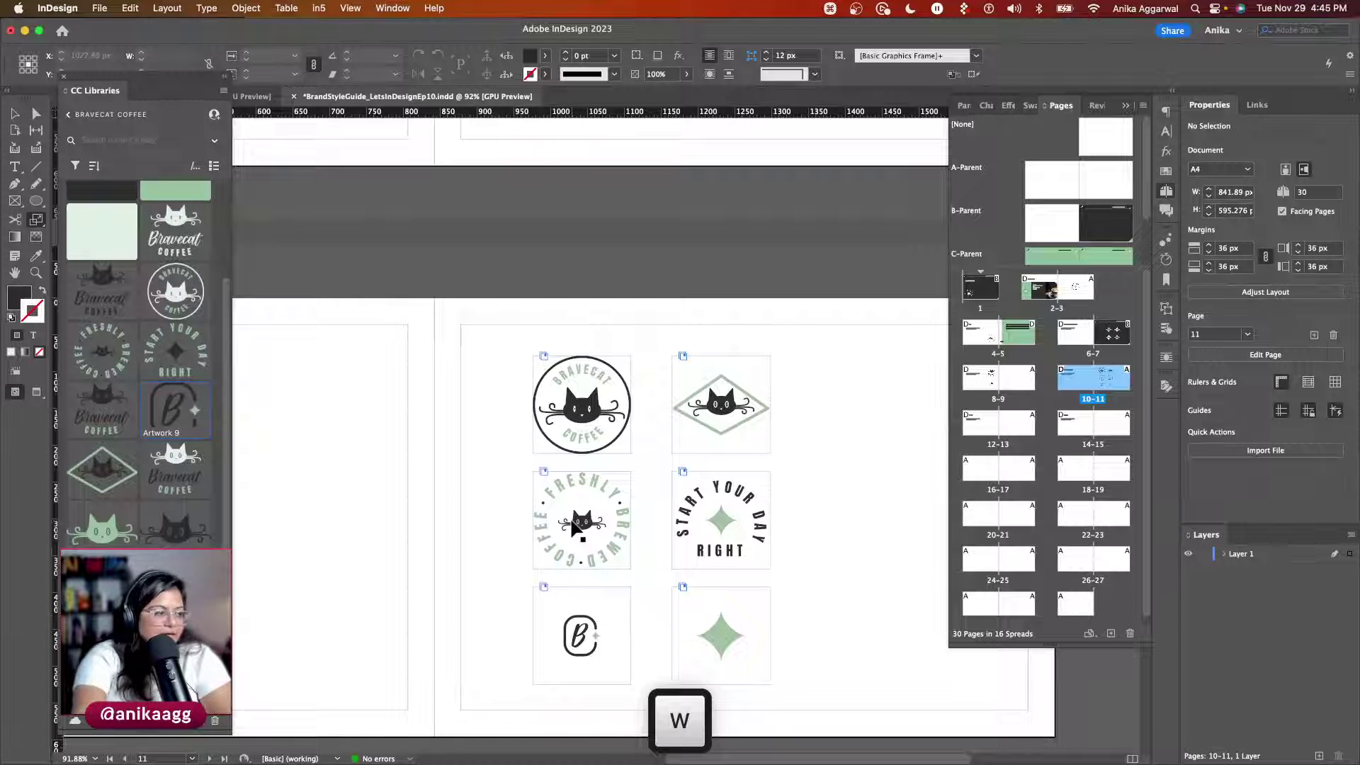
key("w")
scroll(572, 521, "down", 3)
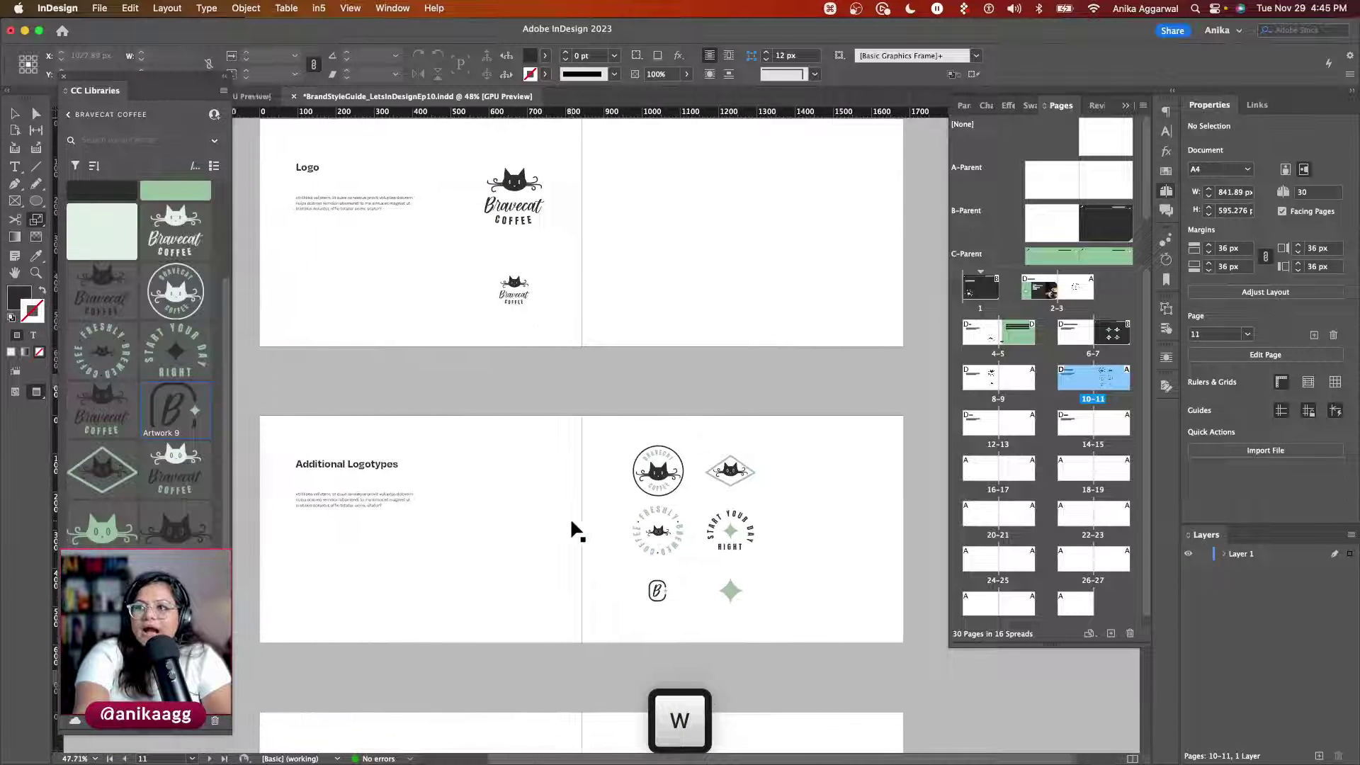
scroll(570, 517, "up", 1)
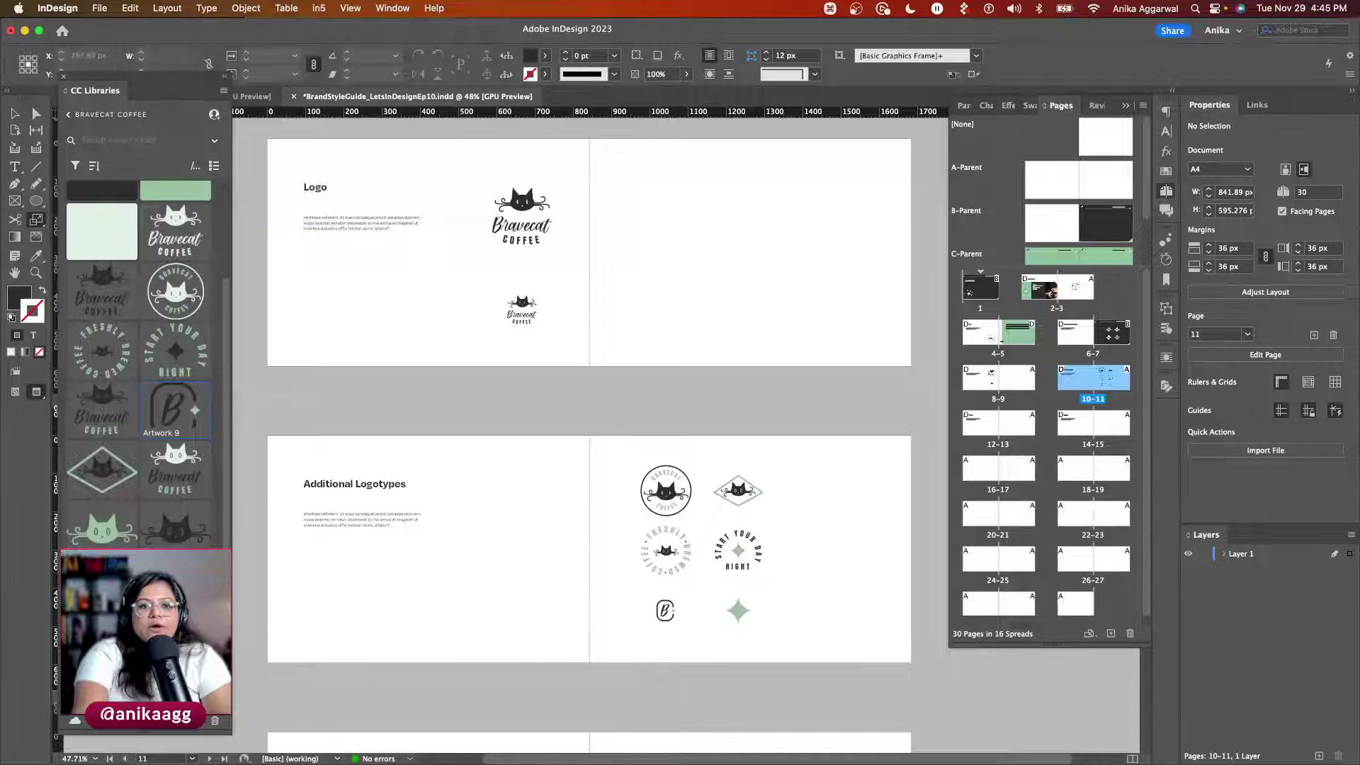
key("super+Tab")
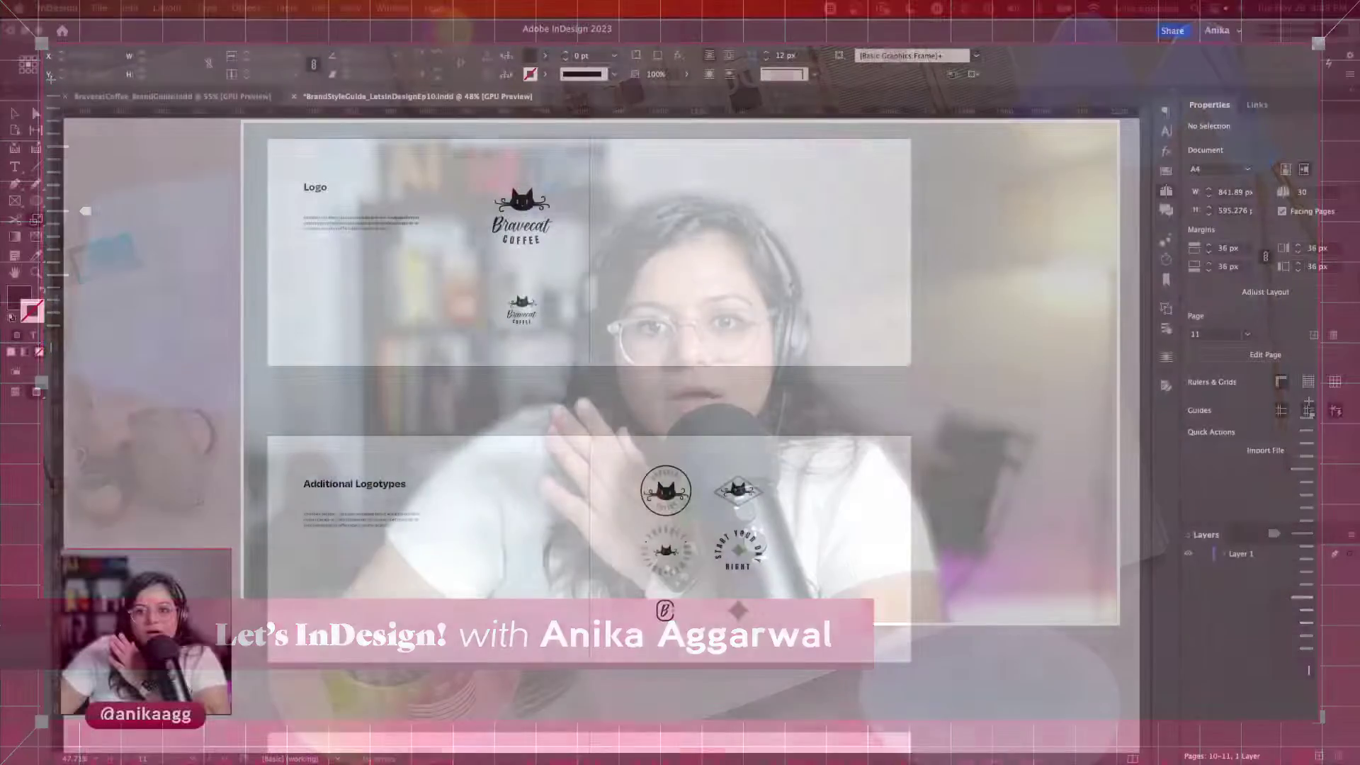
Step: Delete the placeholder body text under the heading on the Brand Color page
scroll(448, 508, "down", 6)
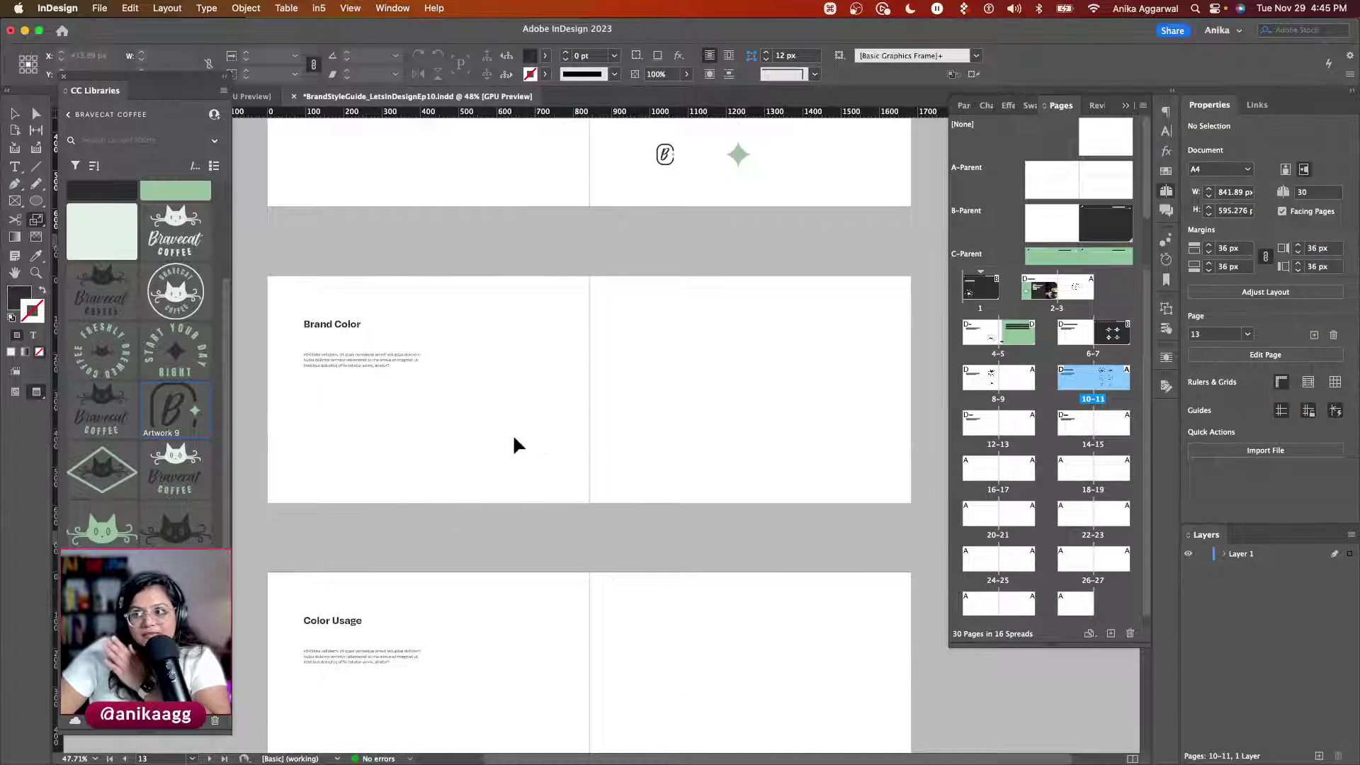
scroll(463, 420, "up", 5)
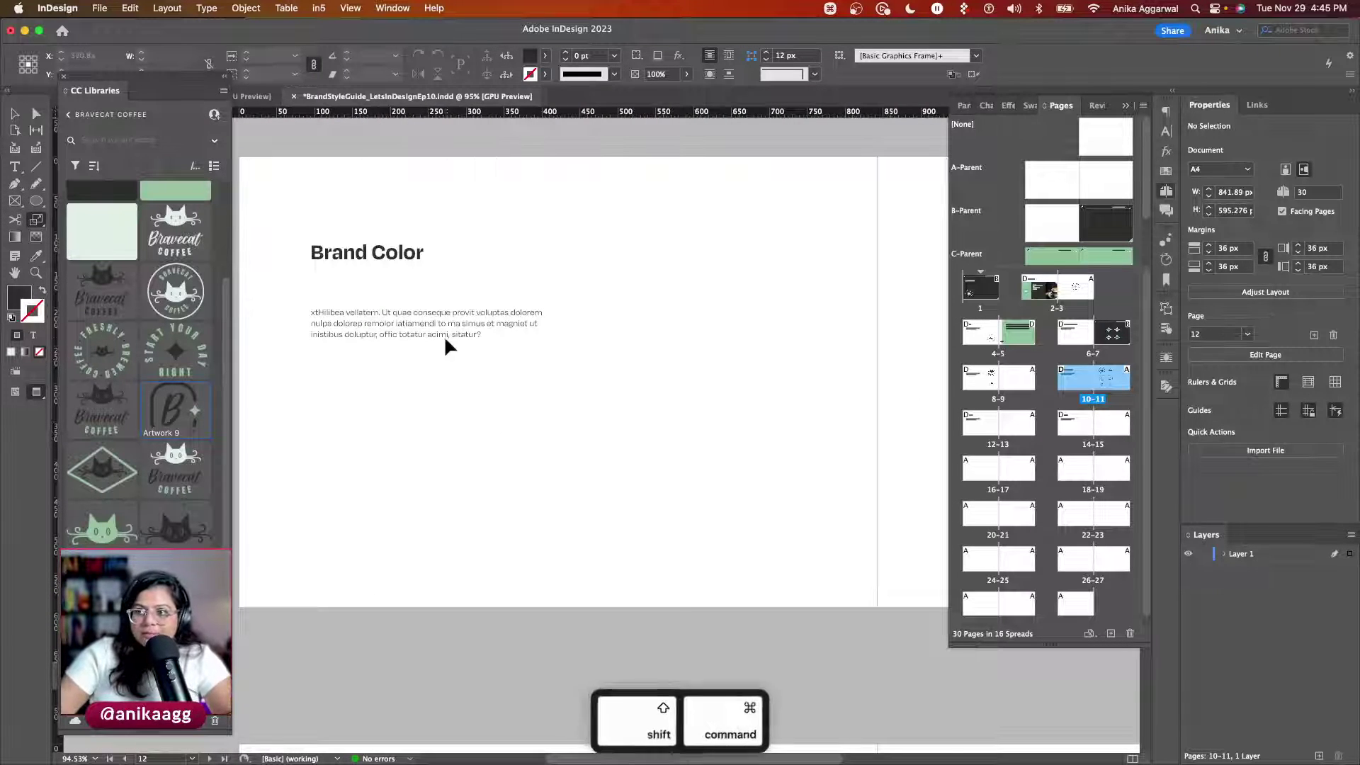
left_click(442, 334, "shift+super")
key("BackSpace")
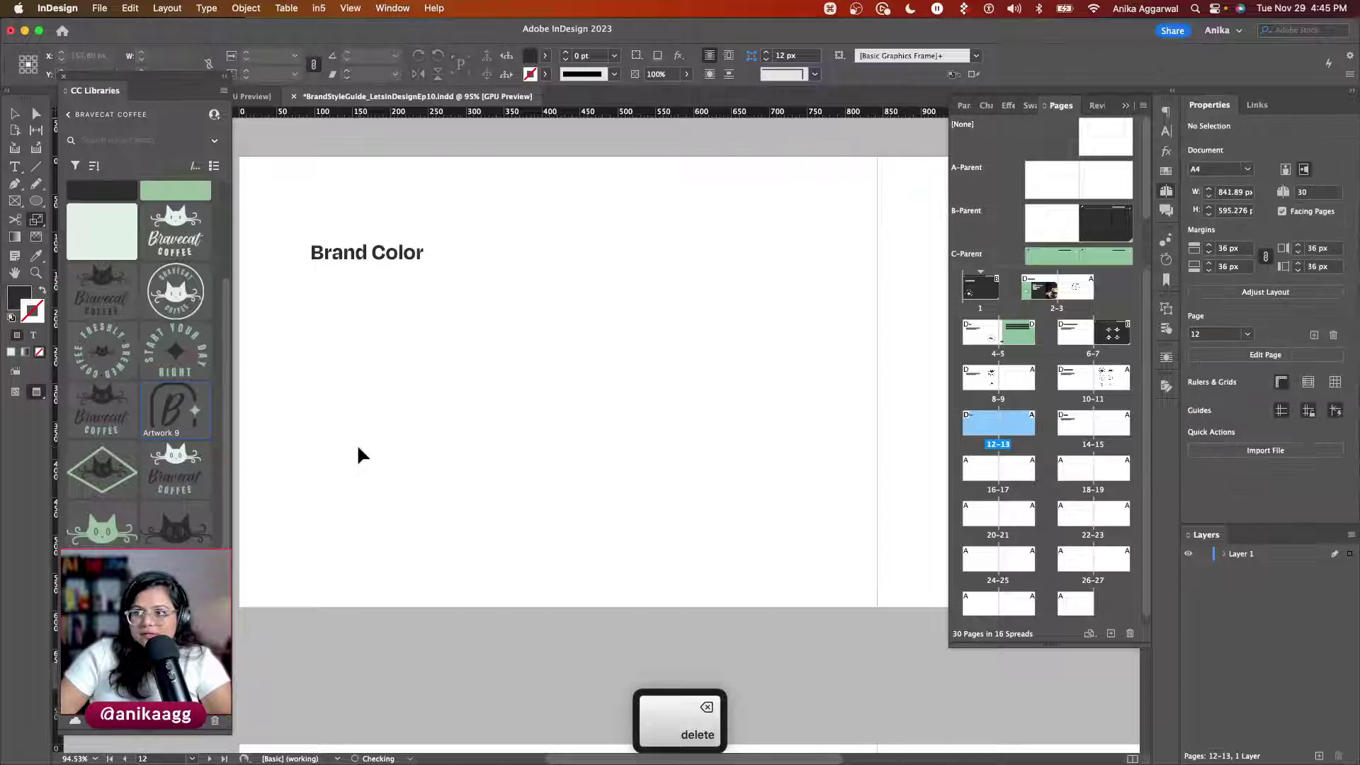
Step: Show frame edges and draw a rectangle about 234 × 328 px below the Brand Color heading, filled with mint #E1EFE4
key("w")
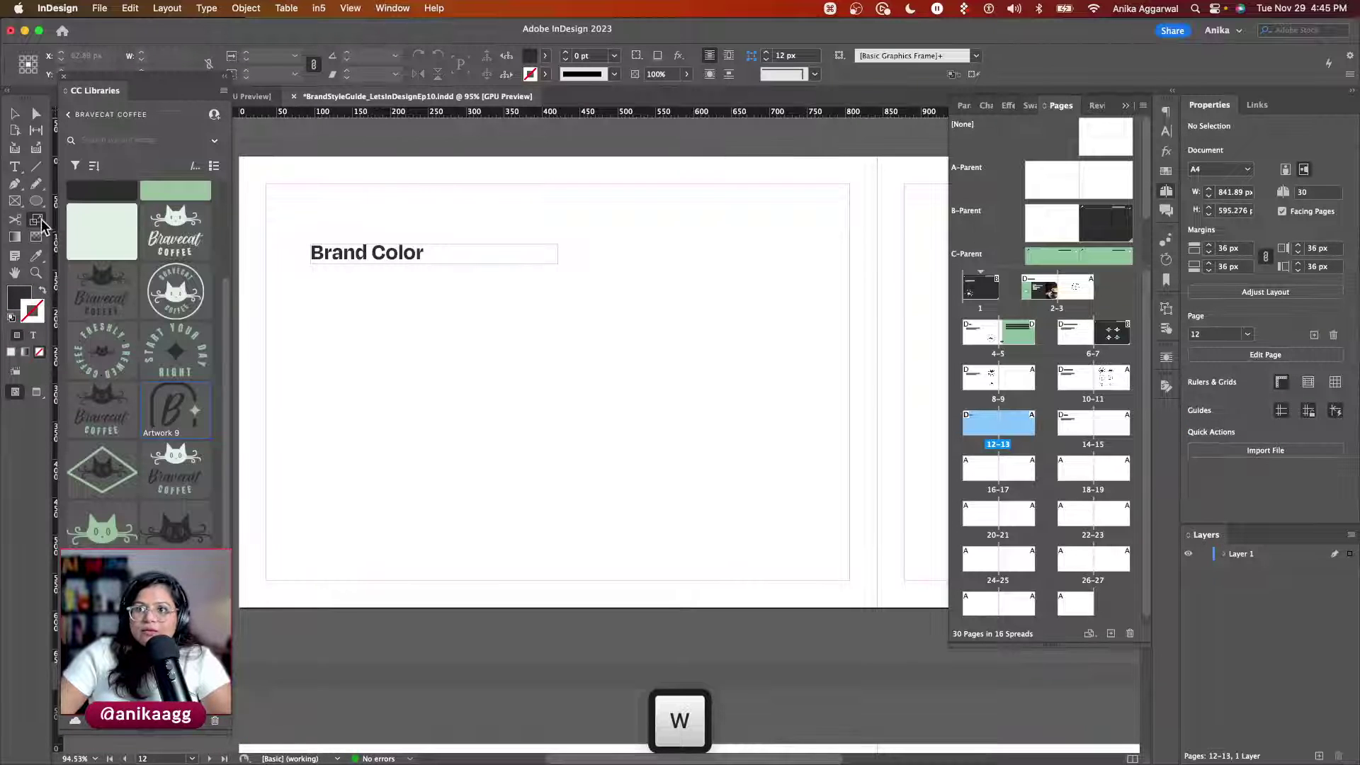
left_click_drag(36, 201, 90, 241)
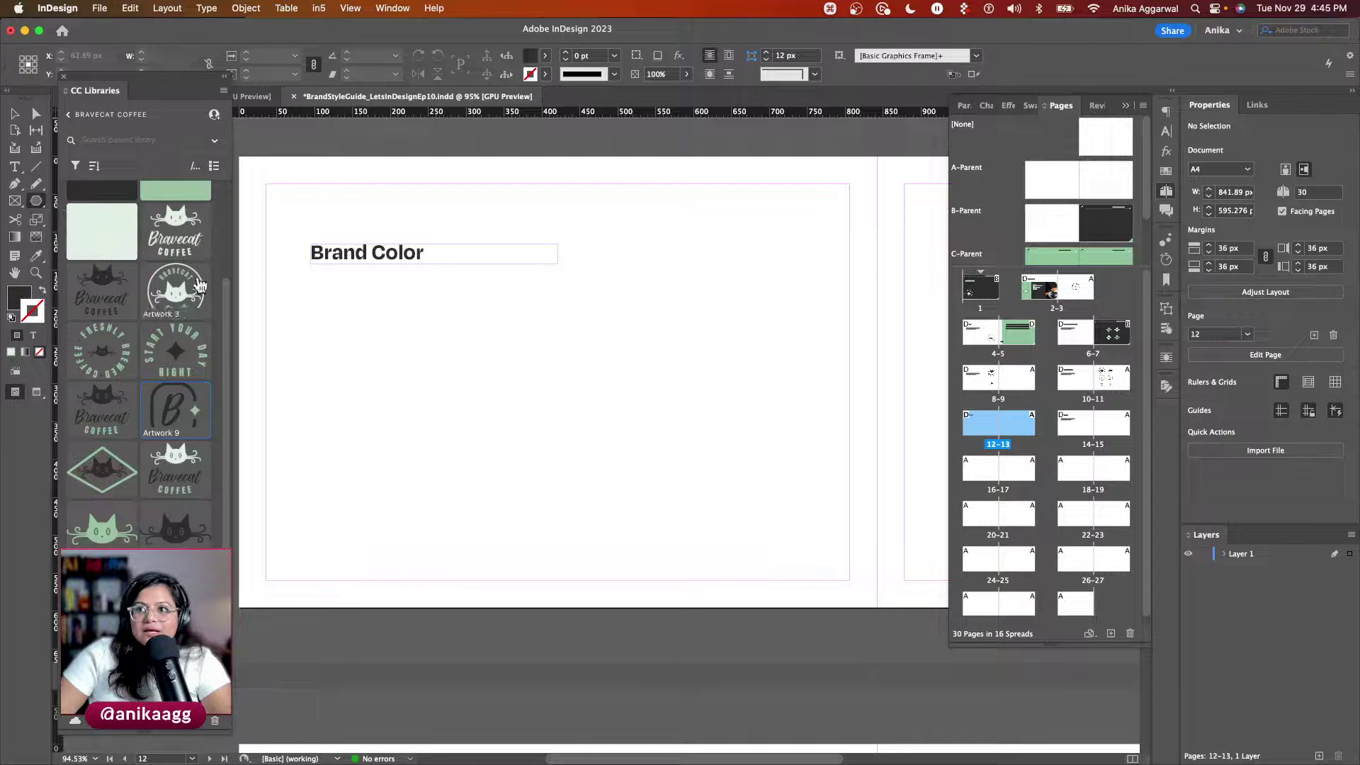
left_click_drag(37, 201, 77, 222)
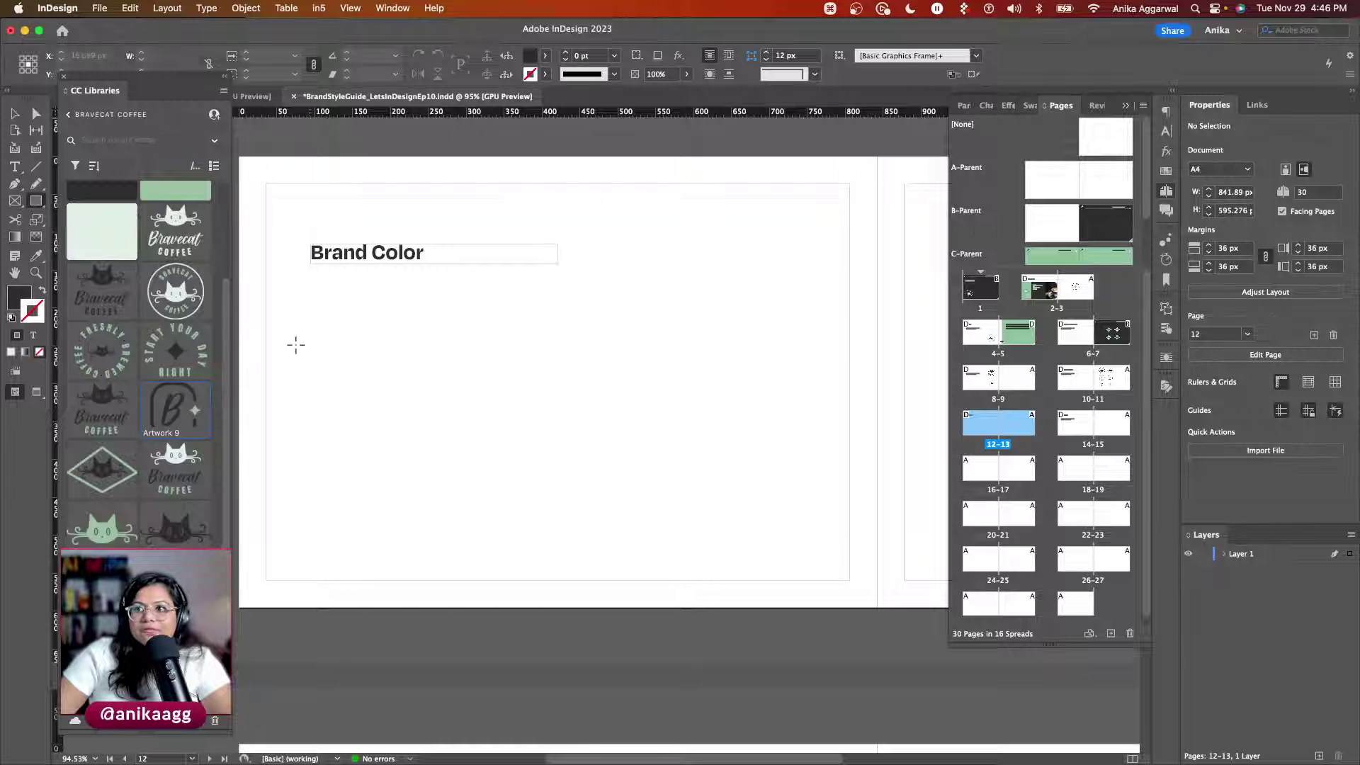
left_click_drag(289, 331, 467, 581)
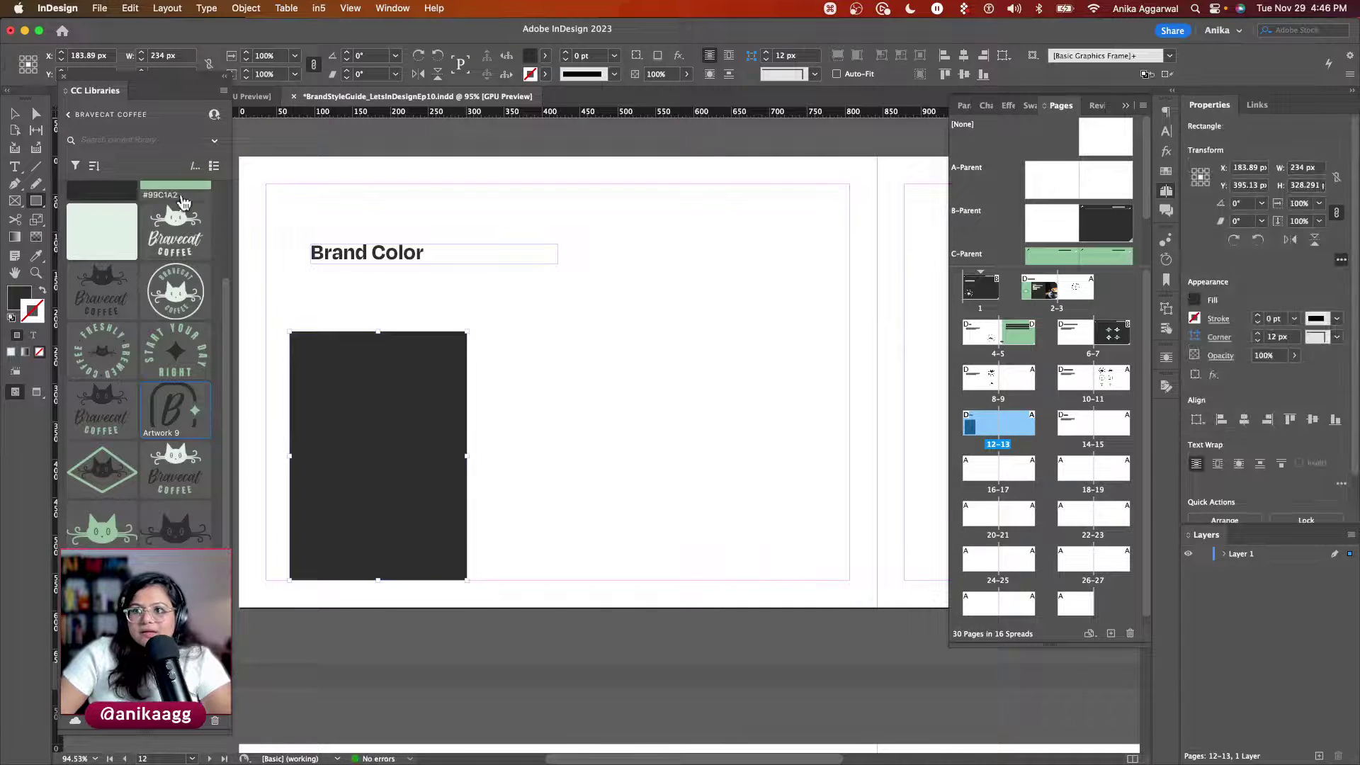
left_click_drag(102, 231, 293, 408)
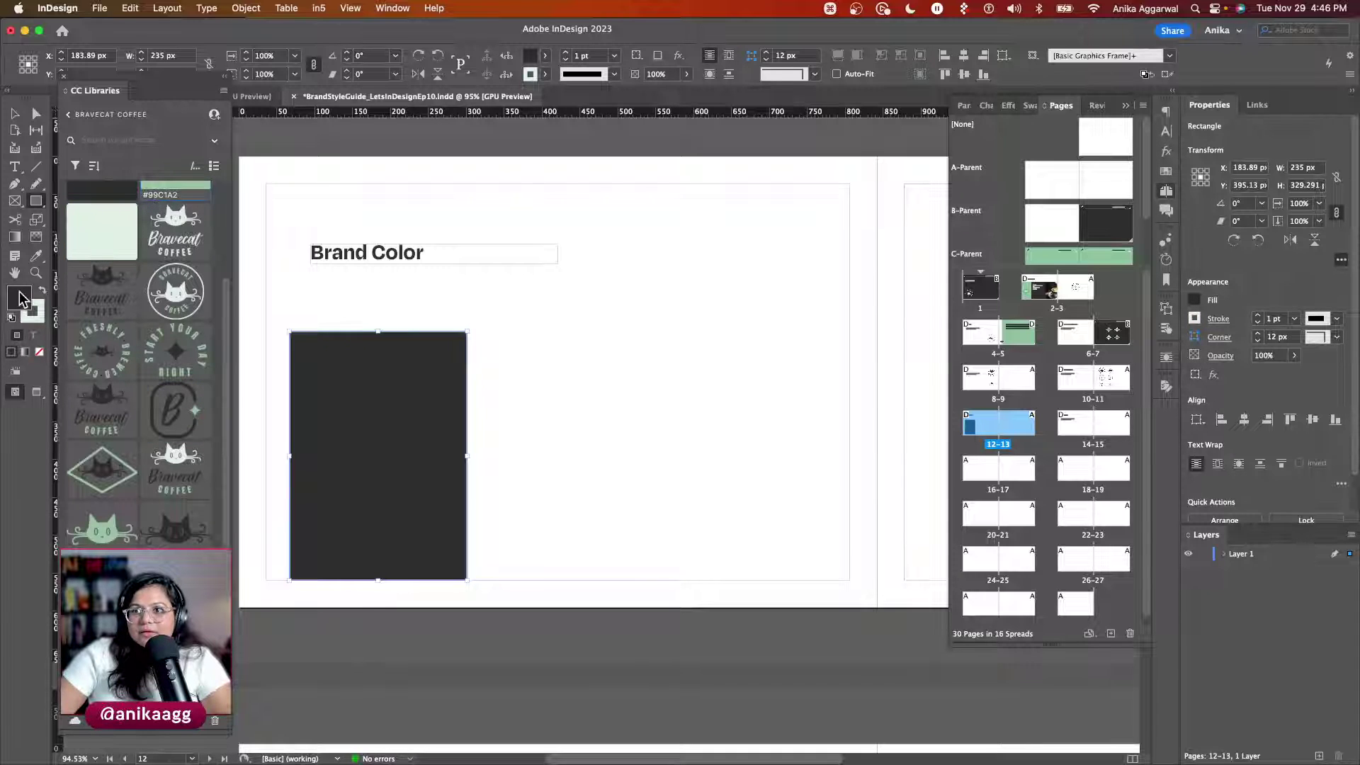
left_click(42, 291)
Step: Duplicate the mint rectangle flush to its right, remove the copy's stroke and fill it with green #99C1A2
key("v")
left_click_drag(424, 409, 601, 411)
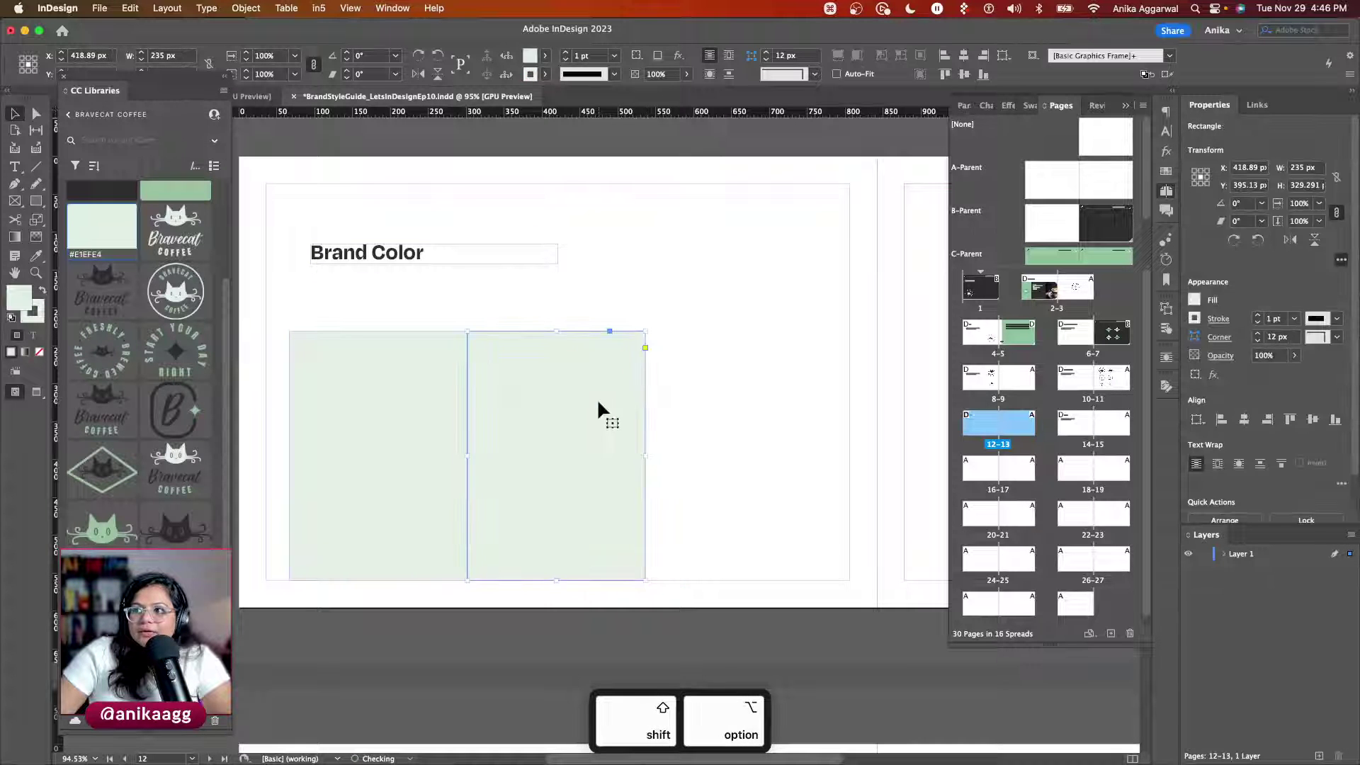
left_click(339, 311)
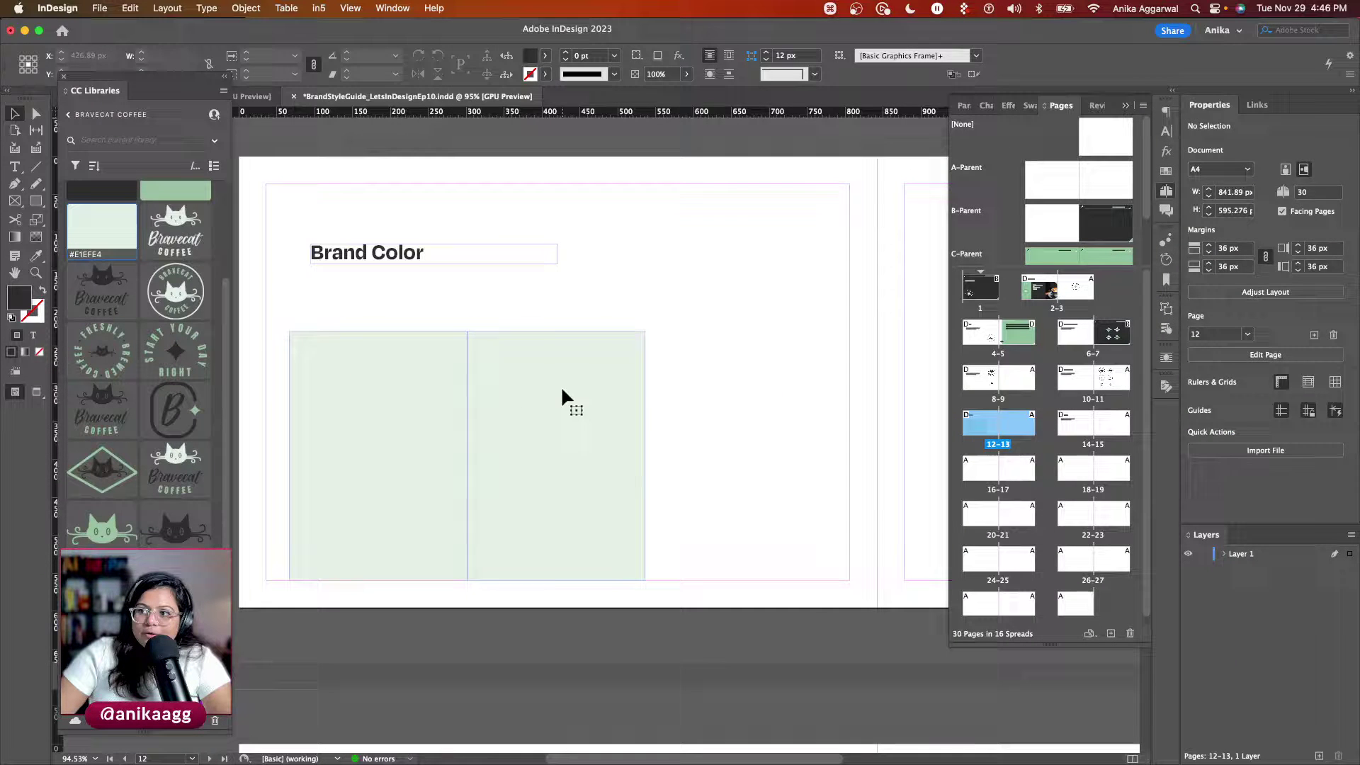
left_click(812, 435)
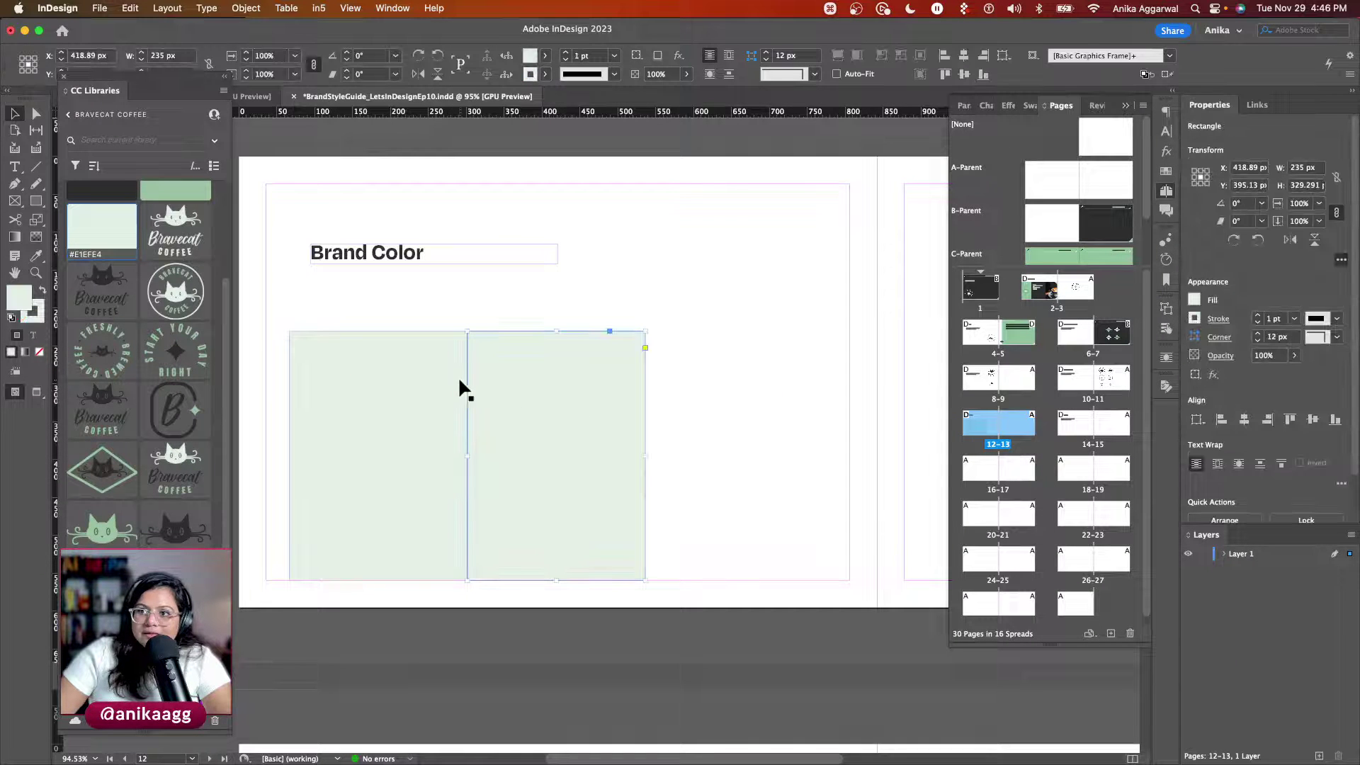
left_click(39, 335)
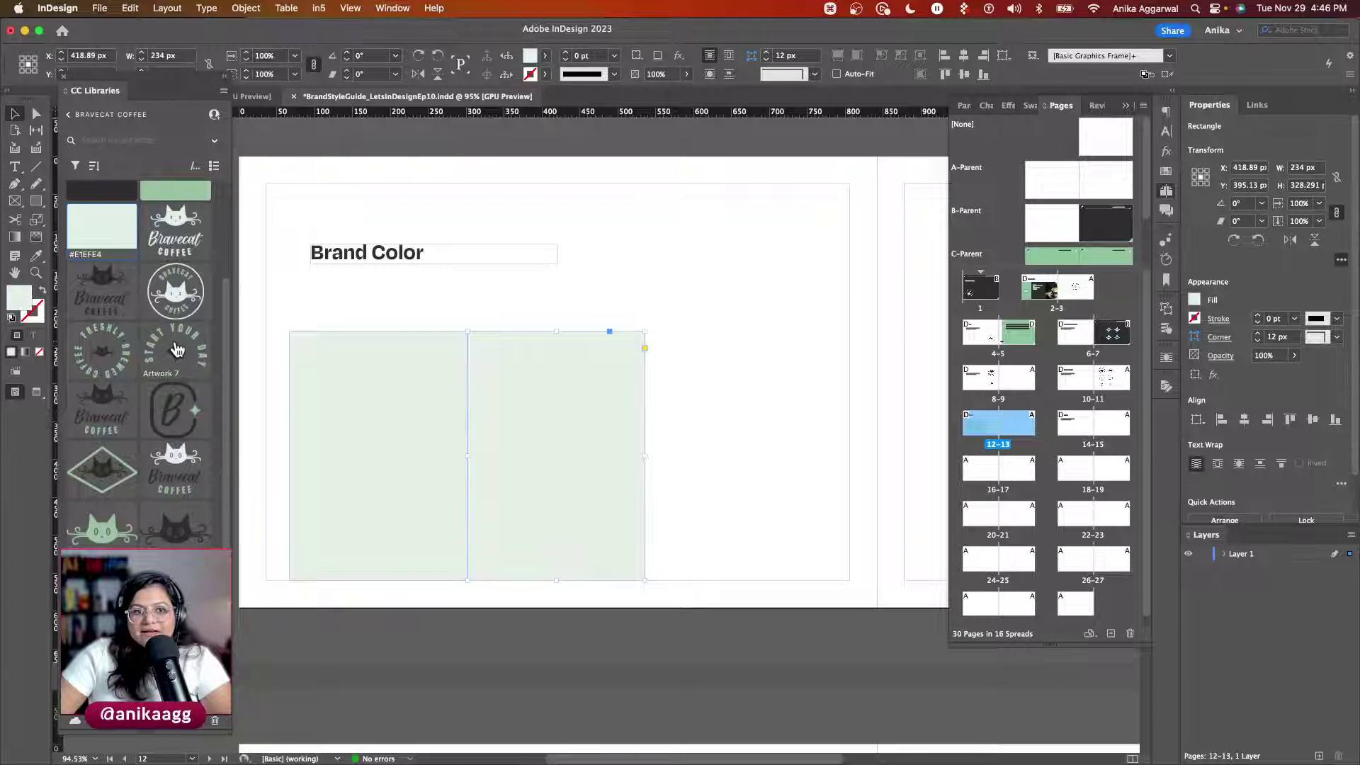
scroll(178, 350, "up", 2)
left_click(175, 267)
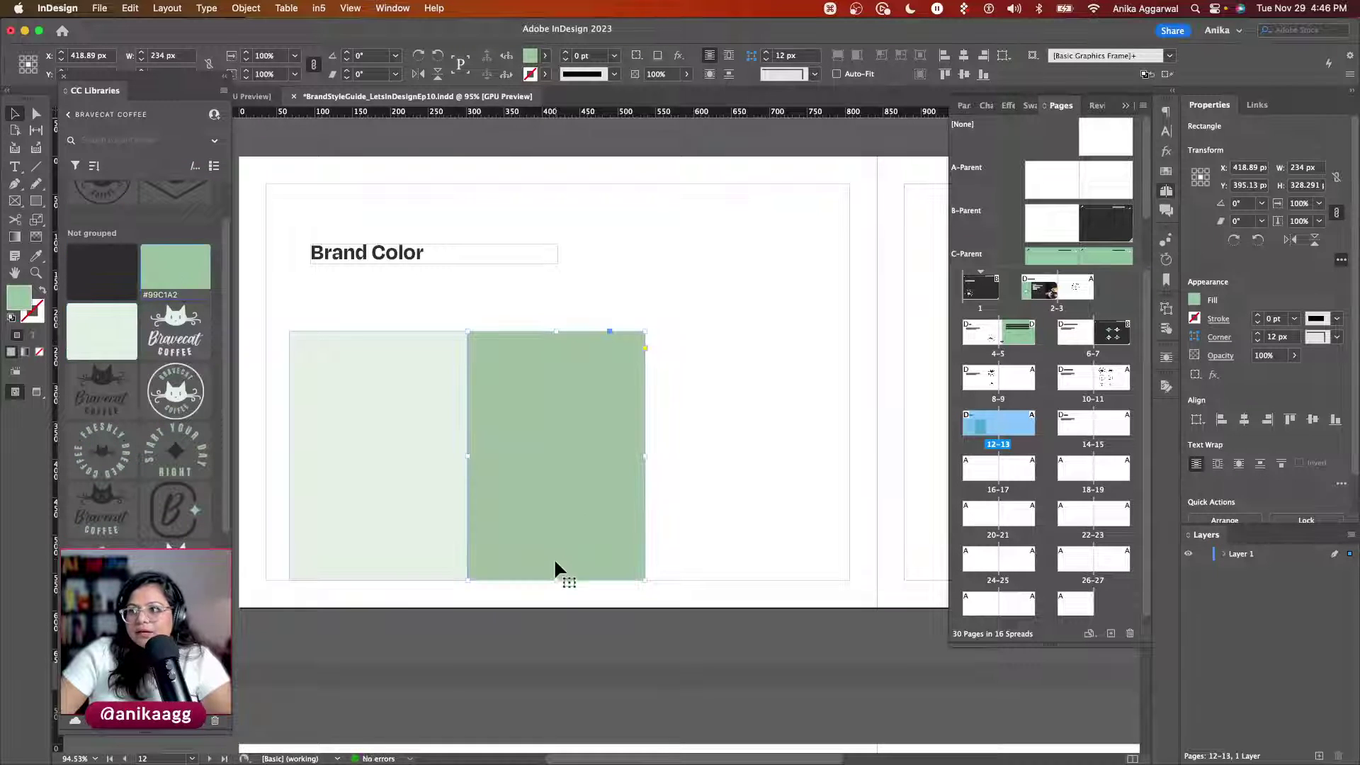
Step: Add a half-height rectangle, 234 × 164 px, over the lower half of the green block and fill it with #2D2D2D
mouse_move(556, 579)
left_mouse_down()
mouse_move(550, 455)
mouse_move(553, 565)
left_mouse_up()
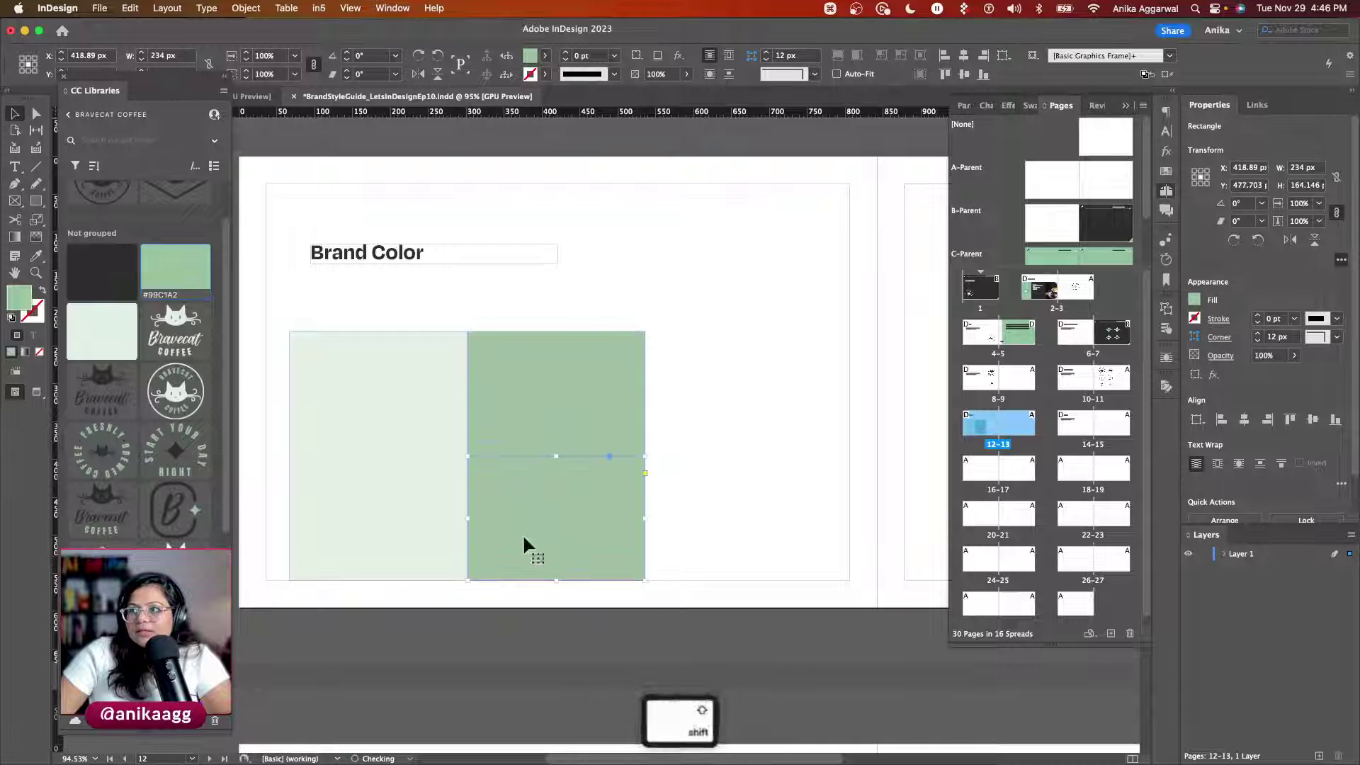
left_click(73, 273)
left_click(704, 380)
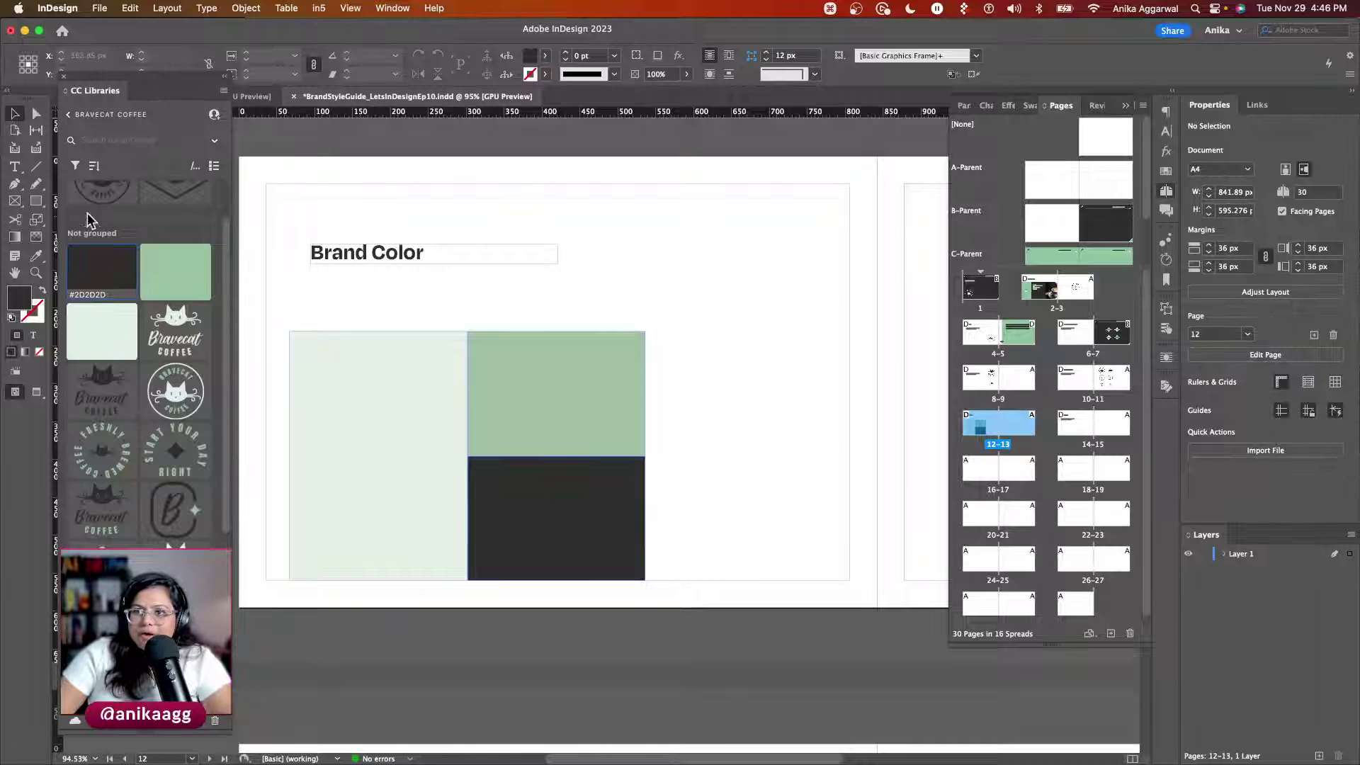
Step: Draw a dark 50 px circle right of the colour blocks and duplicate it downward with a #E1EFE4 fill and #99C1A2 stroke
left_click_drag(39, 205, 78, 240)
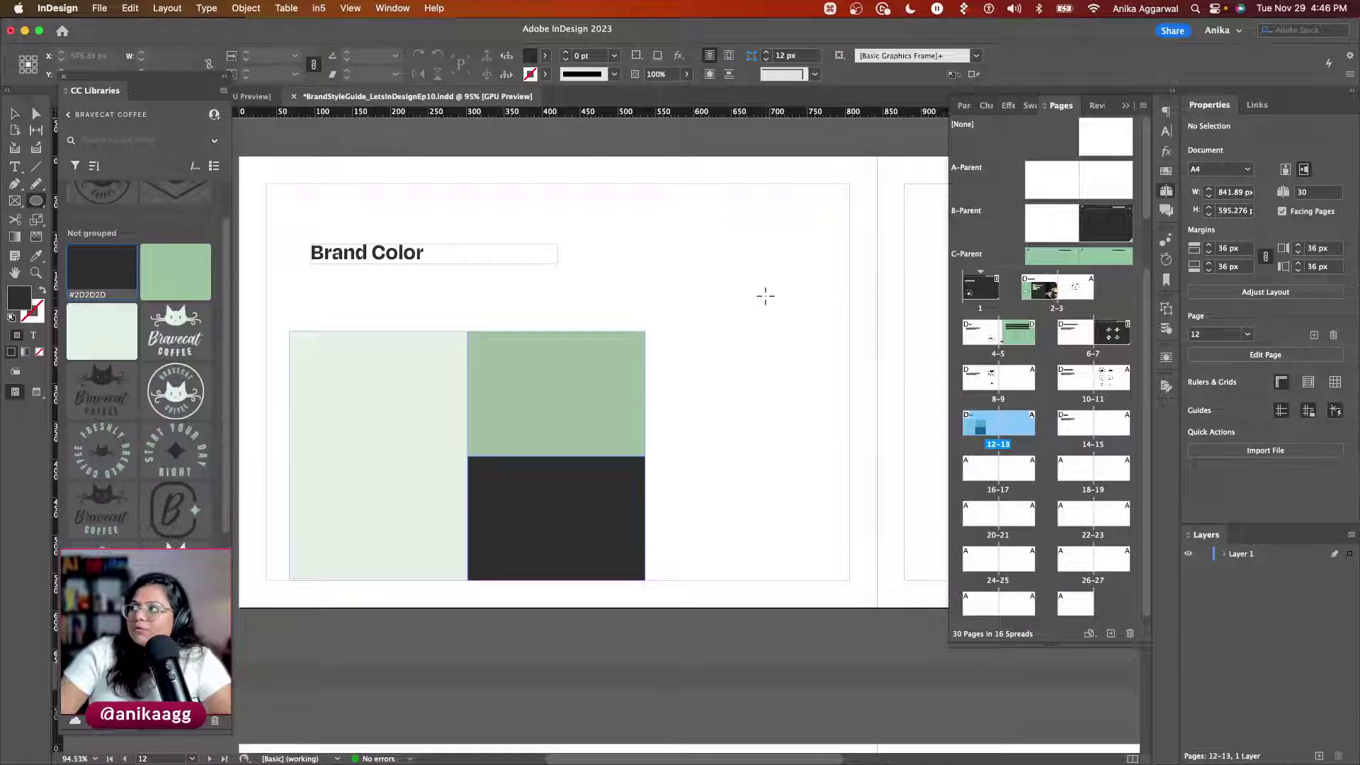
left_click_drag(765, 296, 805, 332)
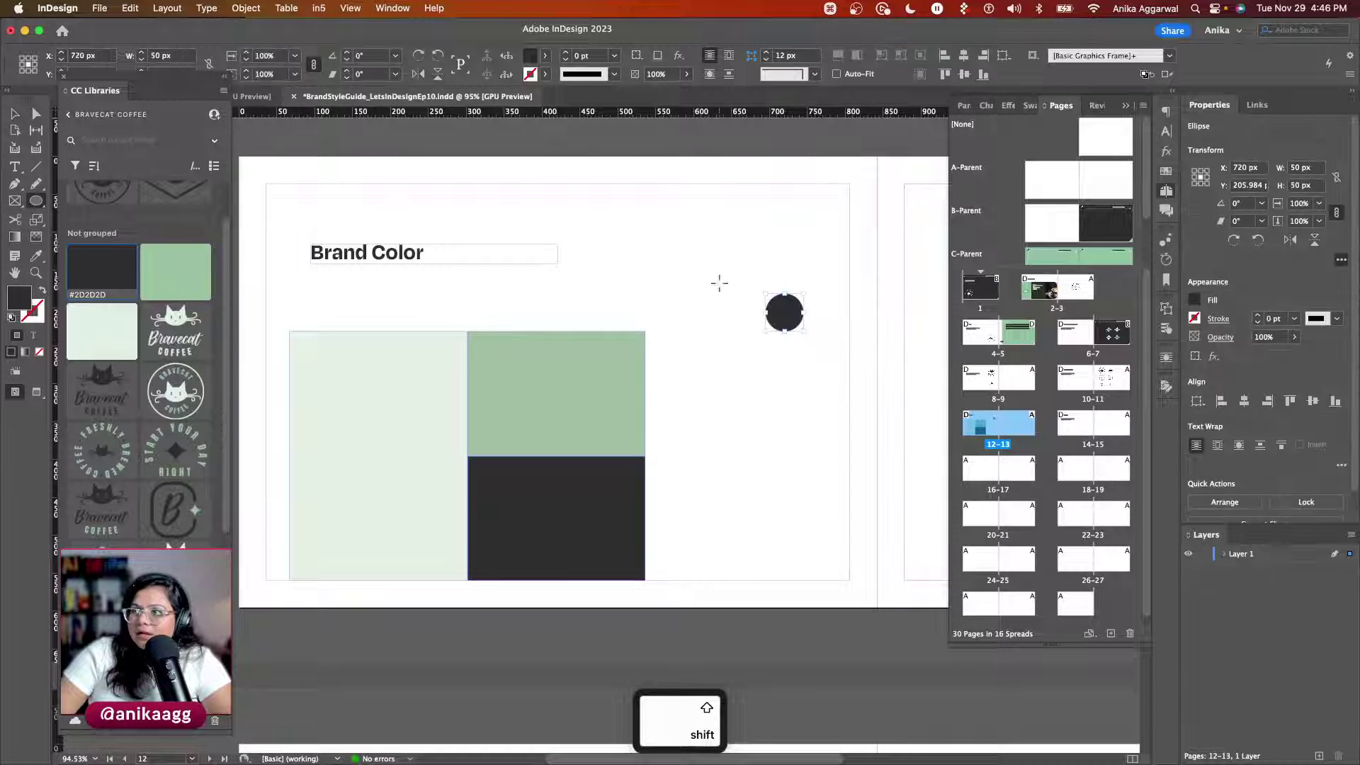
key("v")
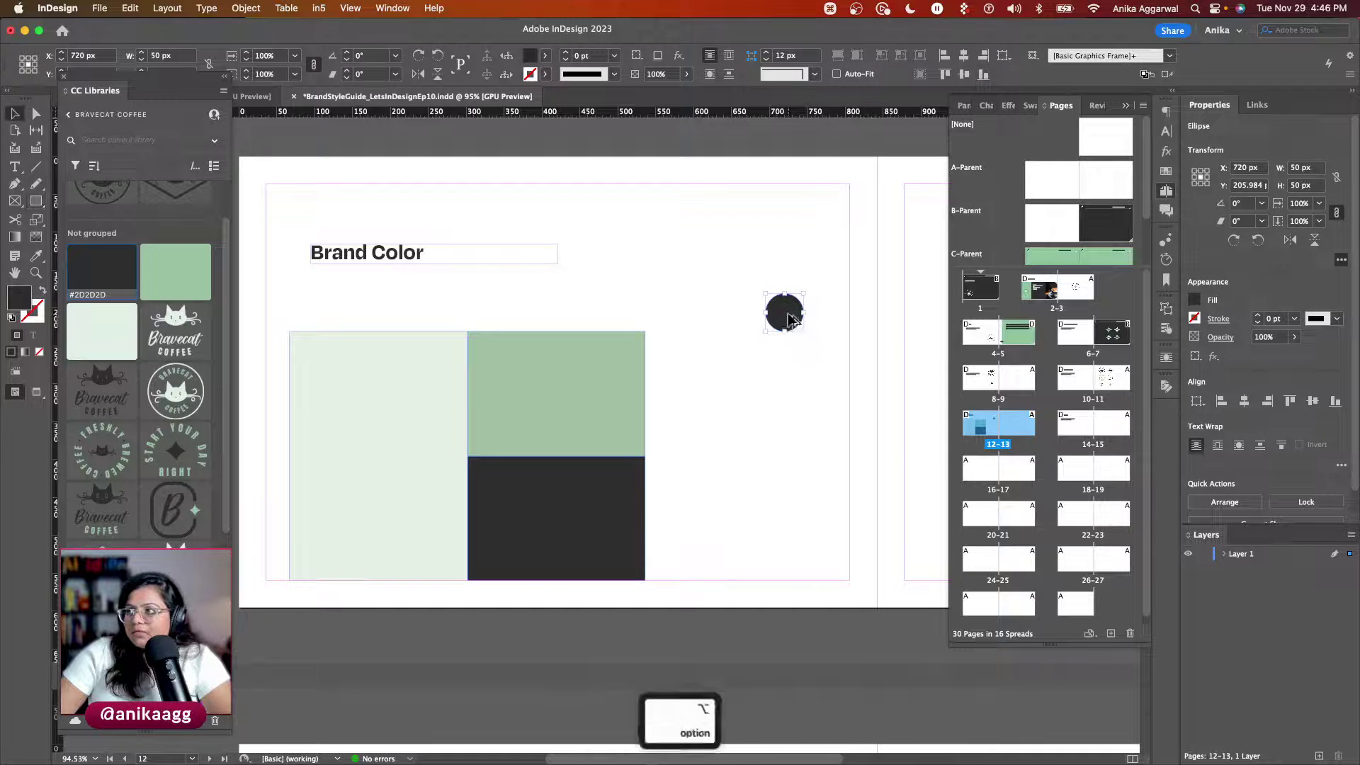
left_click_drag(792, 320, 792, 344)
left_click(101, 331)
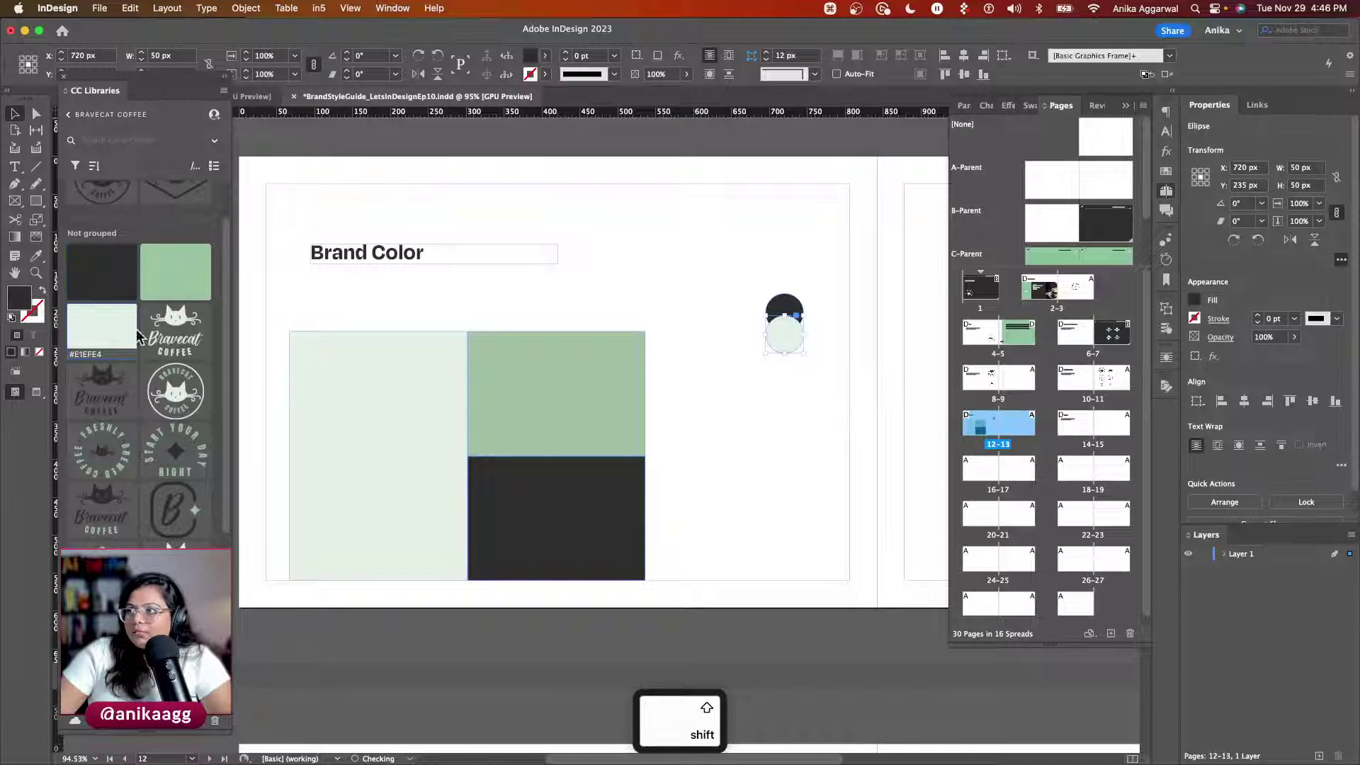
left_click(741, 435)
left_click(777, 341)
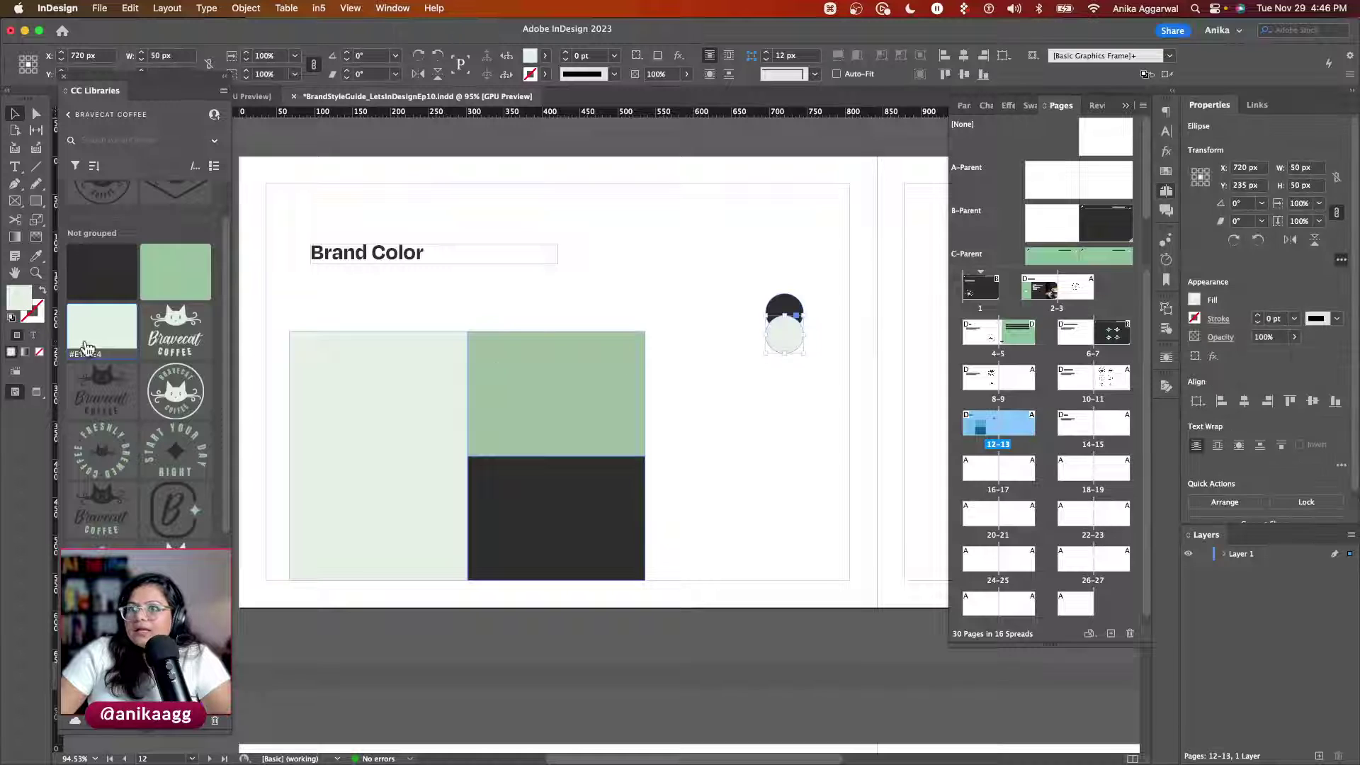
left_click_drag(175, 272, 33, 312)
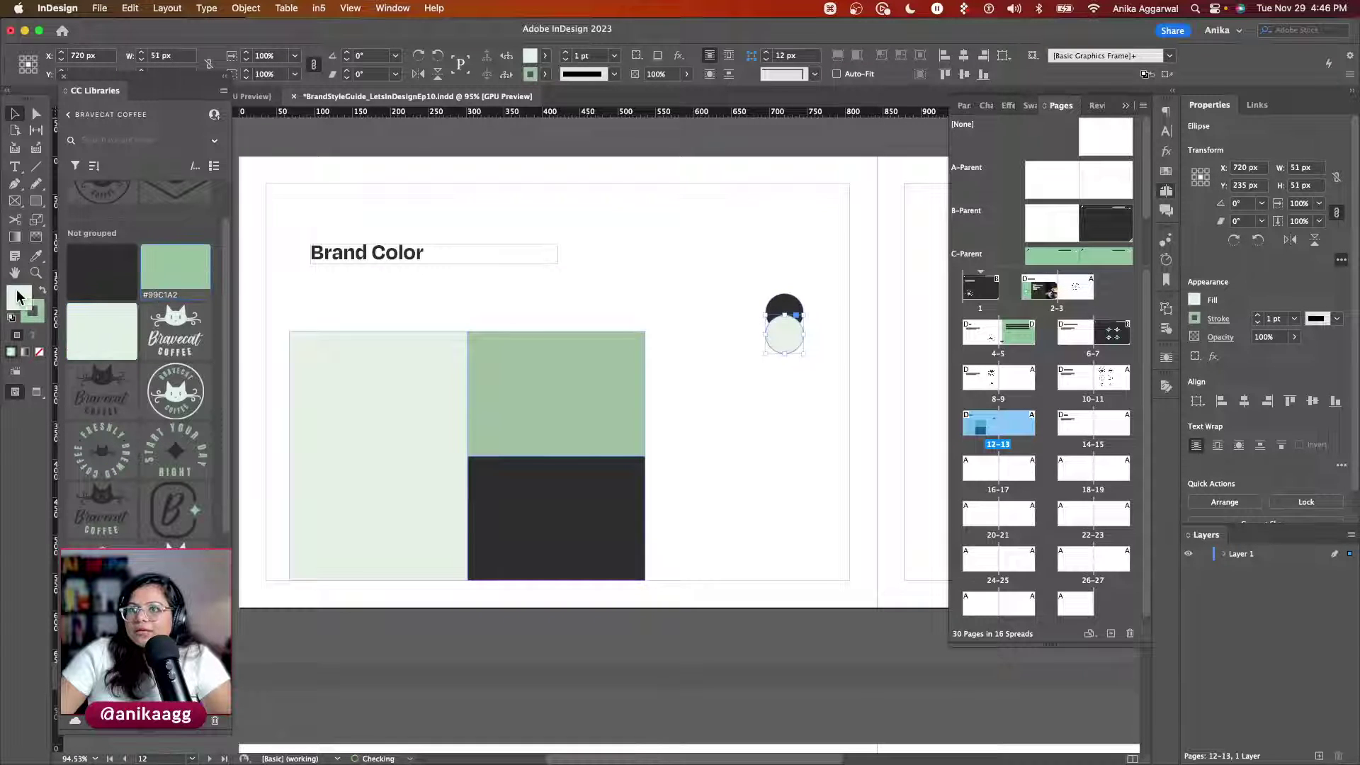
Step: Space the mint circle below the dark one and add a third circle beneath it filled with green #99C1A2
left_click(784, 403)
left_click_drag(784, 343, 793, 420)
left_click(176, 269)
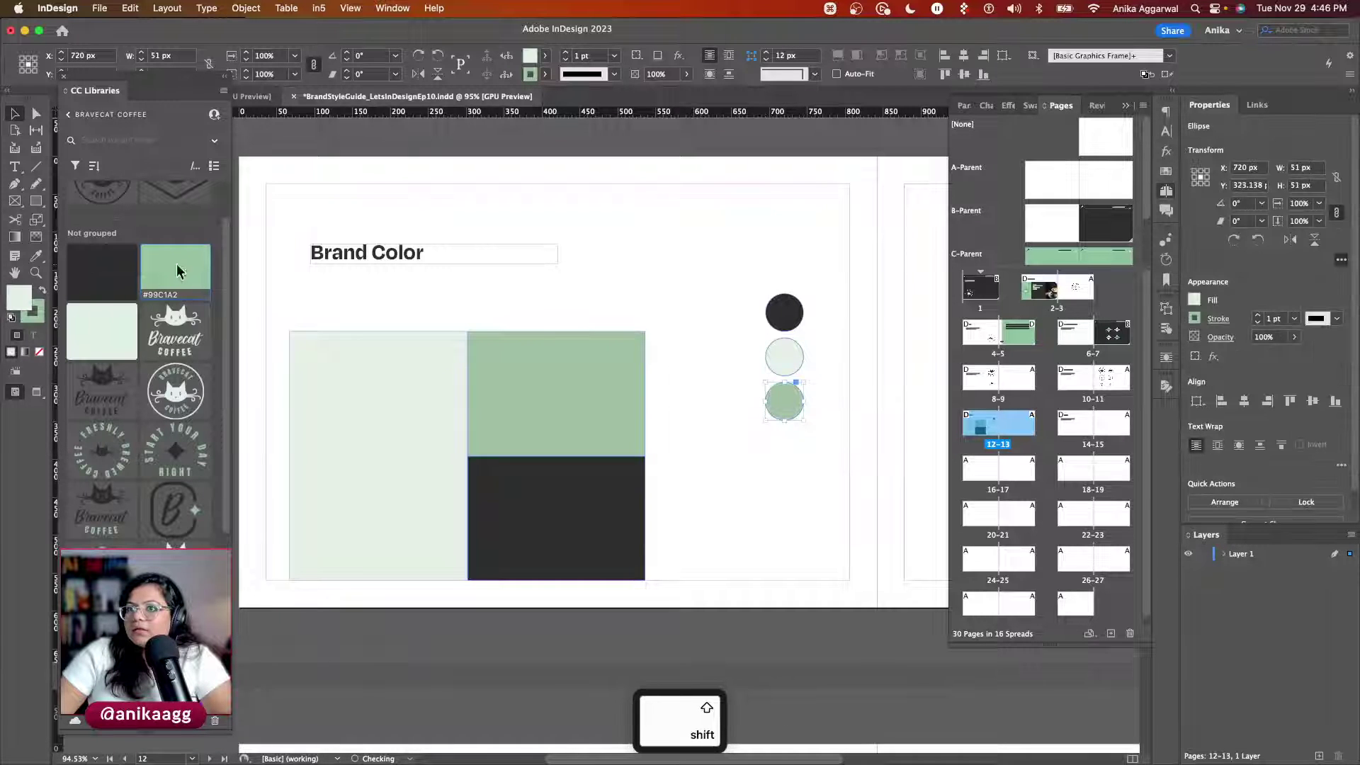
left_click(39, 352)
left_click(726, 349)
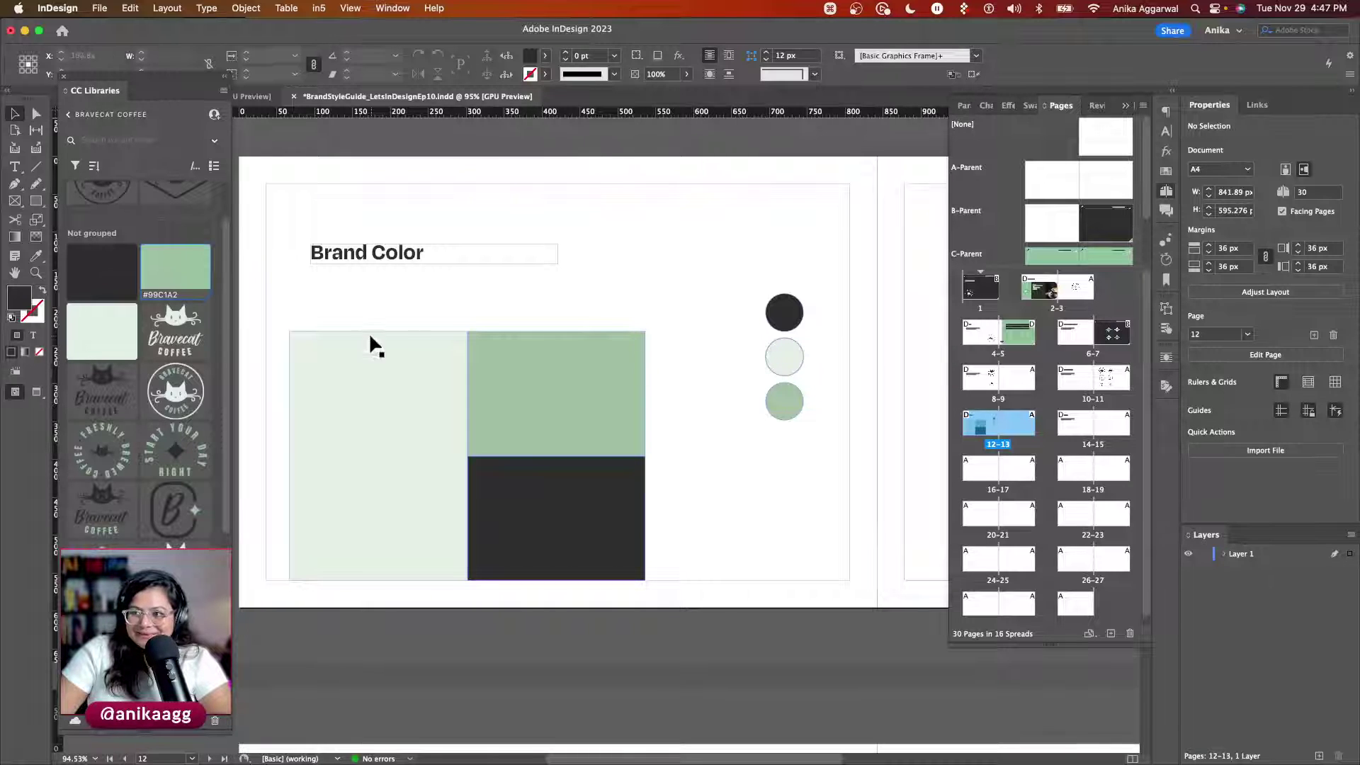
Step: Move the three colour blocks into line with the heading's left edge and shift the circle column to match their top edge
left_click_drag(562, 537, 656, 499)
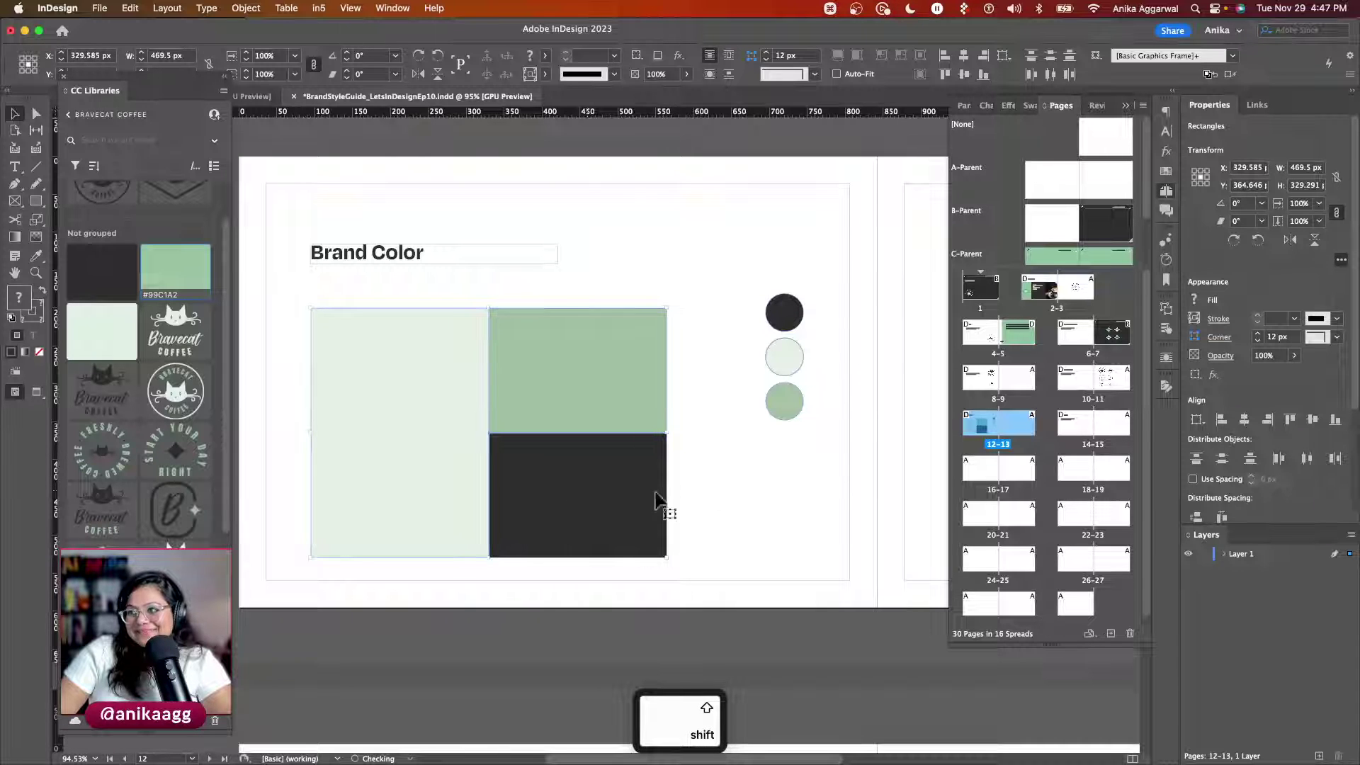
left_click(723, 502)
left_click_drag(795, 395, 781, 420)
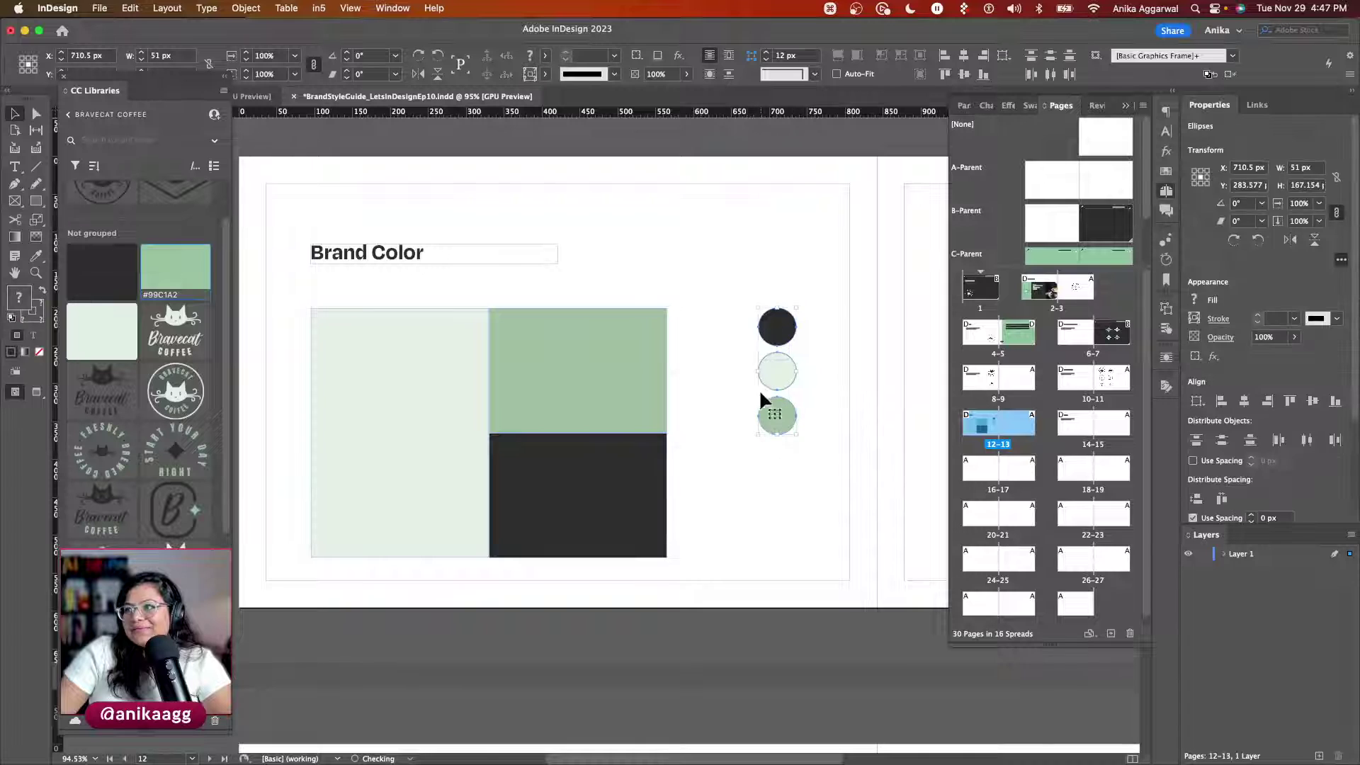
left_click(745, 378)
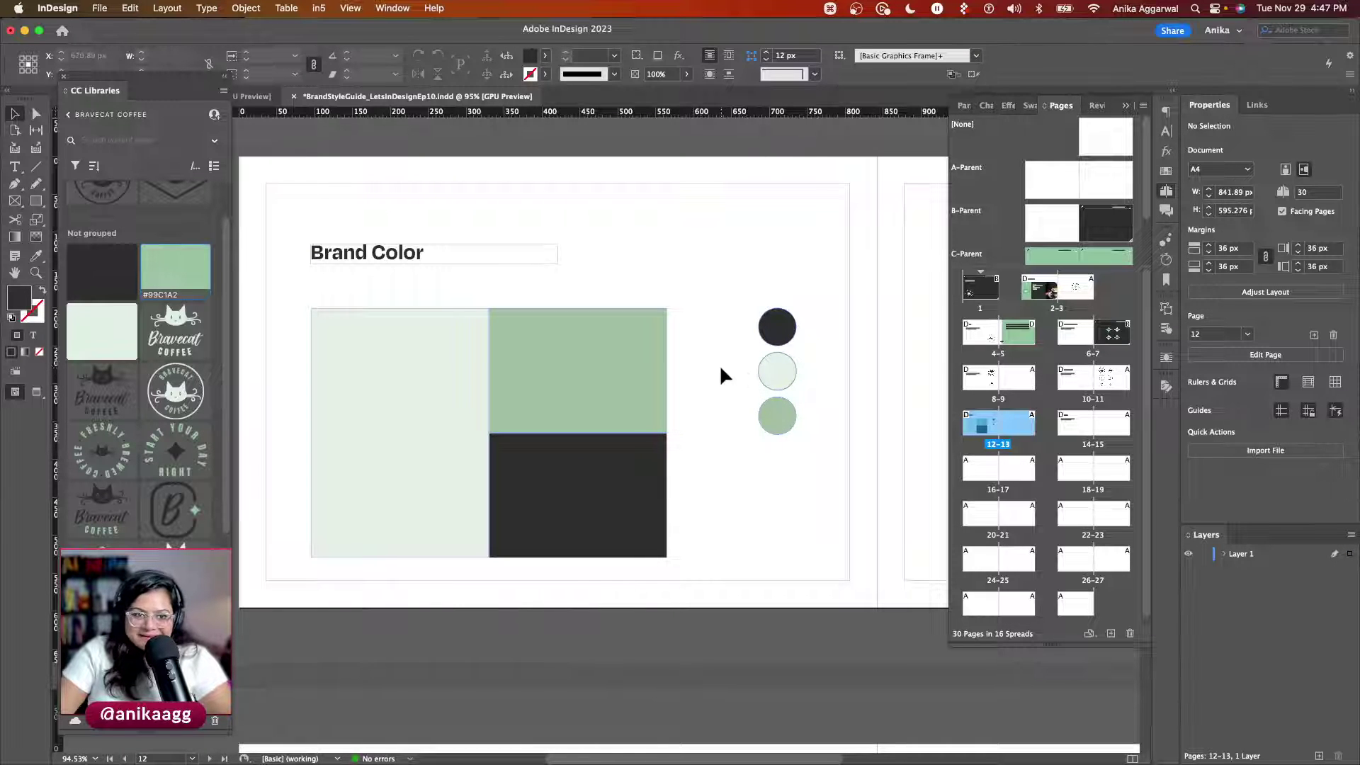
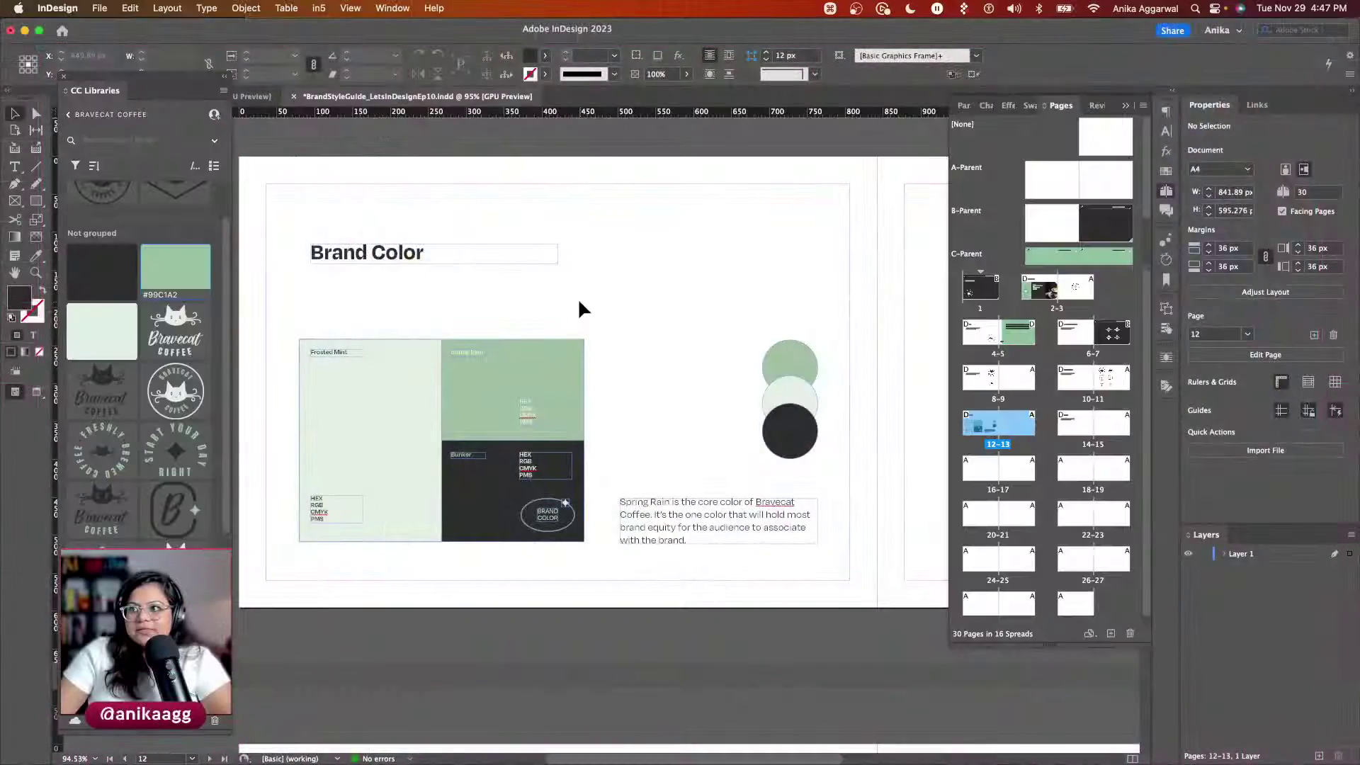
Step: Preview the labelled Brand Color layout without frame edges and guides, and restore the normal view
key("w")
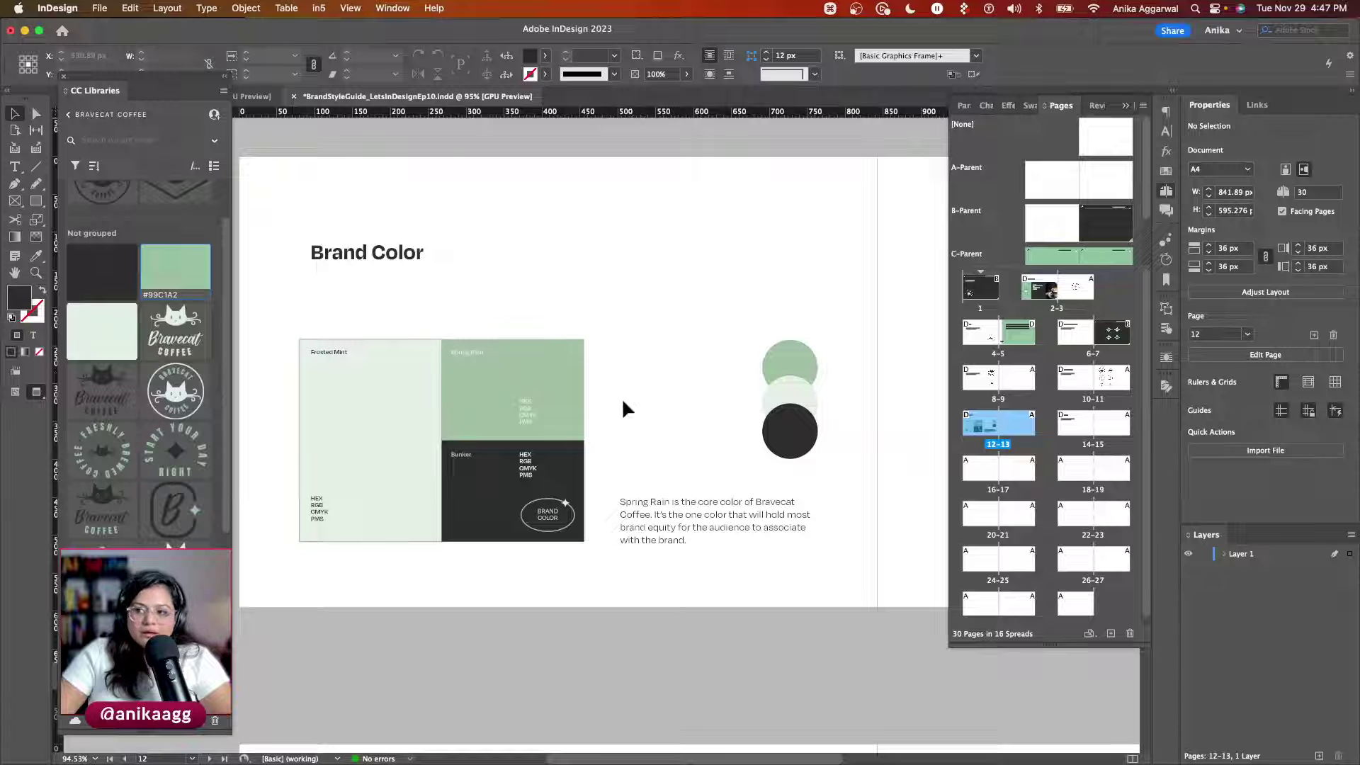
key("w")
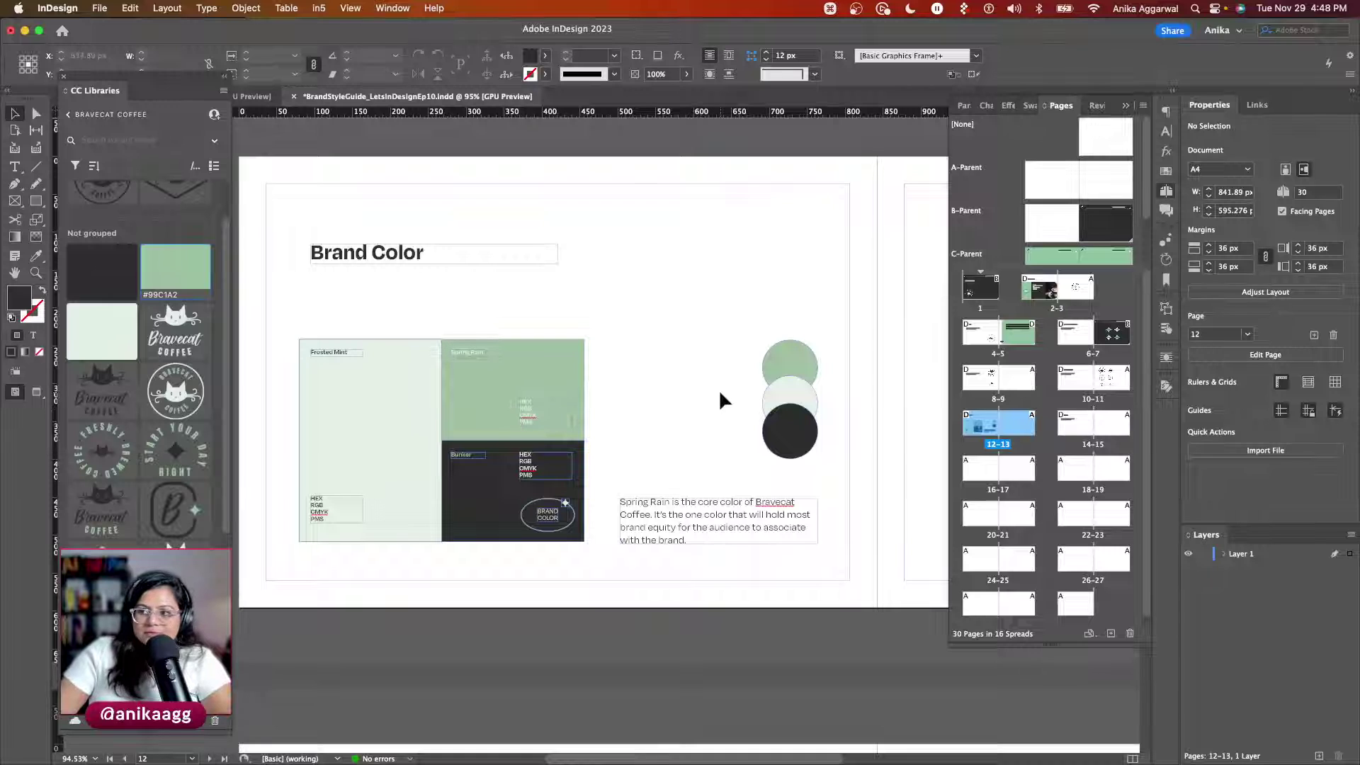
key("super+Tab")
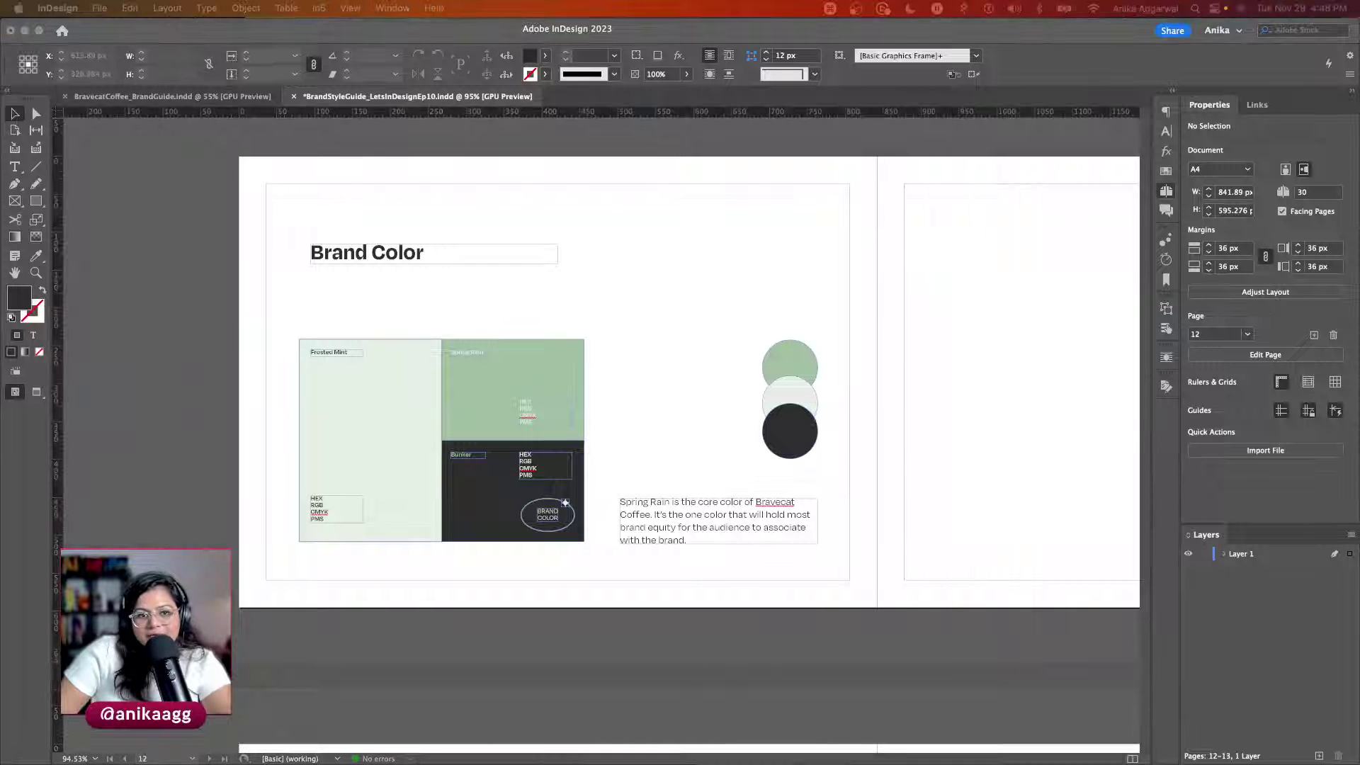
Step: Draw a rectangle of about 421 × 298 px over the upper-left quarter of page 13 and fill it with #E1EFE4
key("super+Tab")
scroll(692, 308, "down", 3)
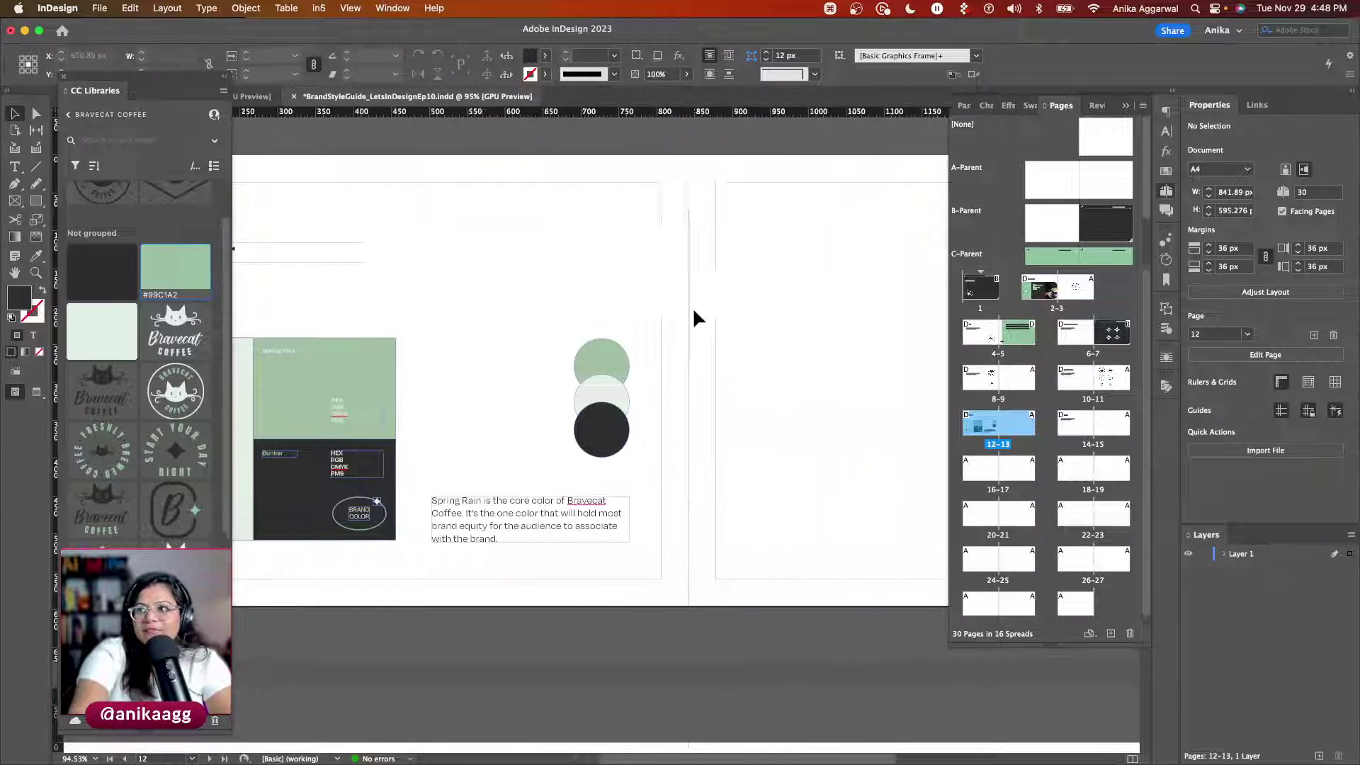
scroll(692, 307, "up", 3)
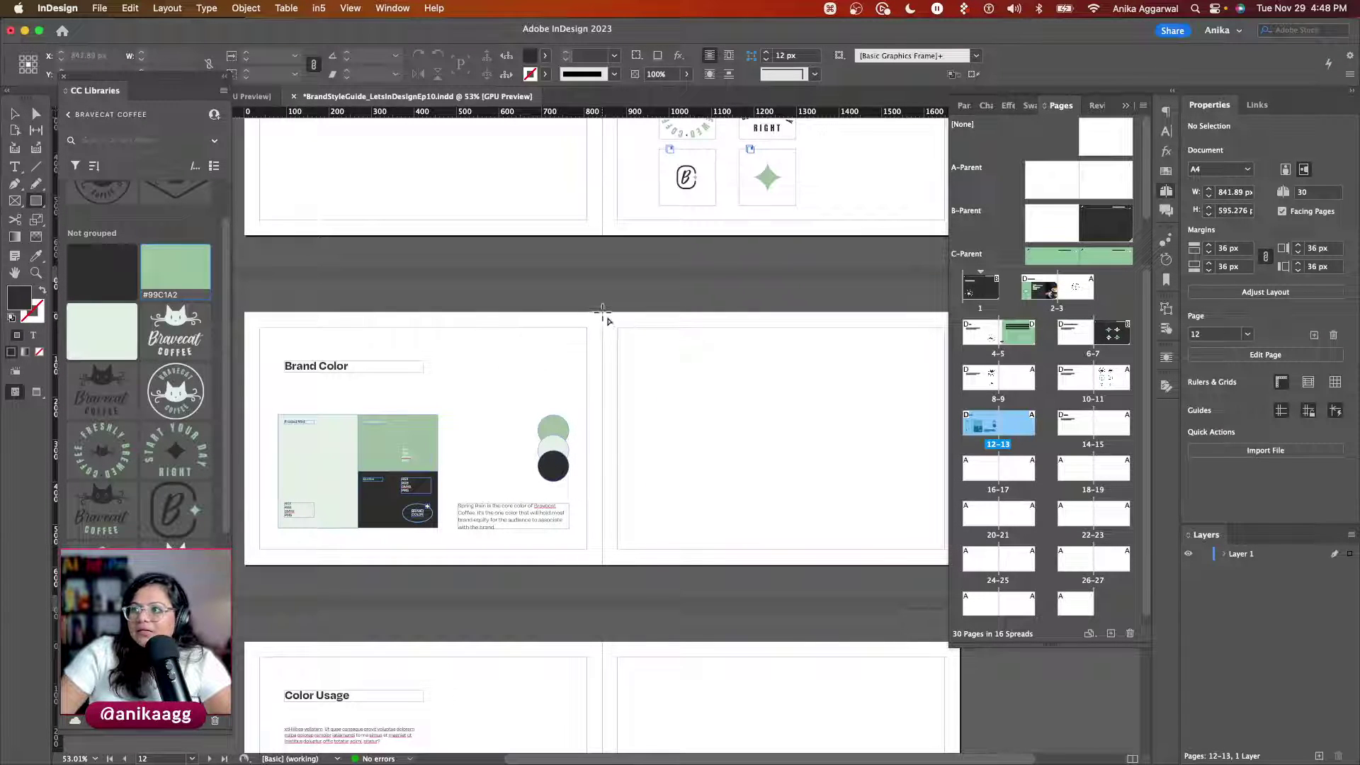
mouse_move(602, 312)
left_mouse_down()
mouse_move(814, 440)
mouse_move(841, 437)
mouse_move(780, 438)
left_mouse_up()
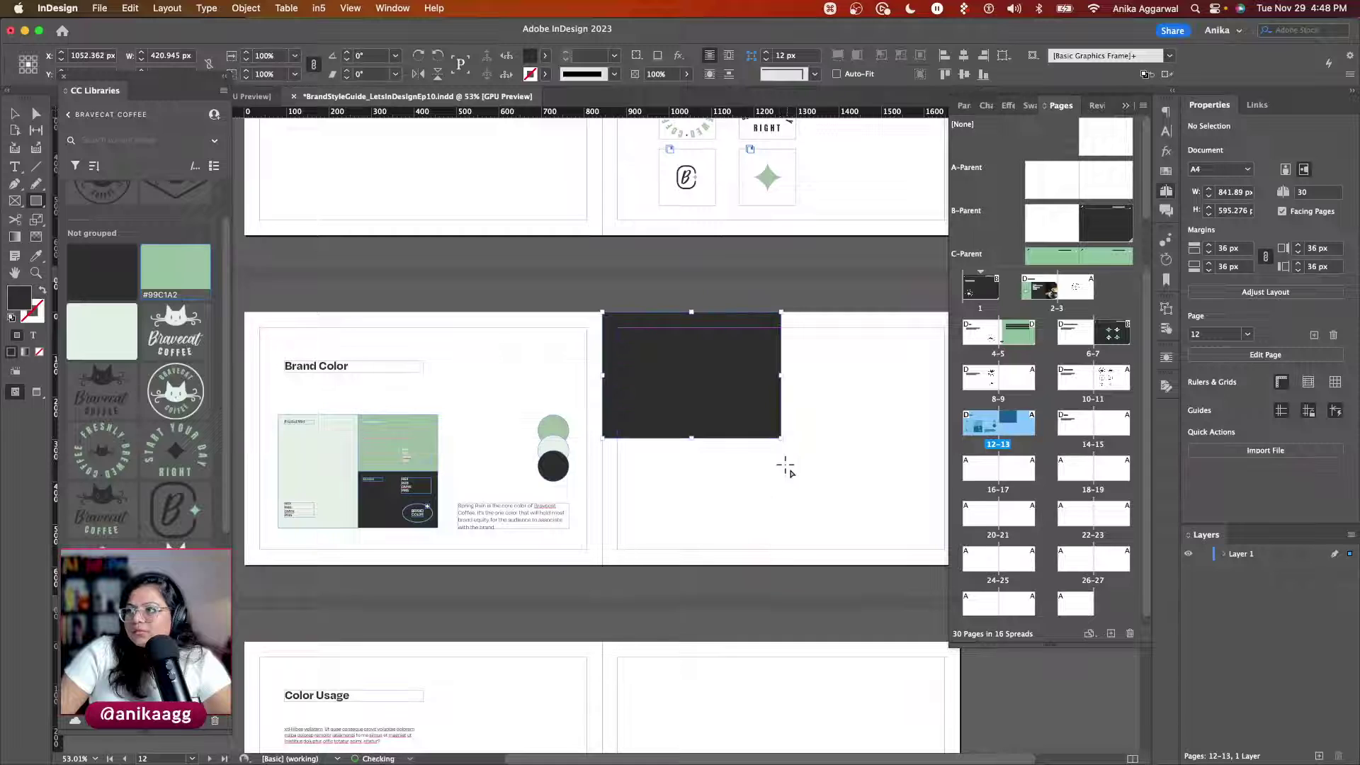
left_click(101, 330)
key("v")
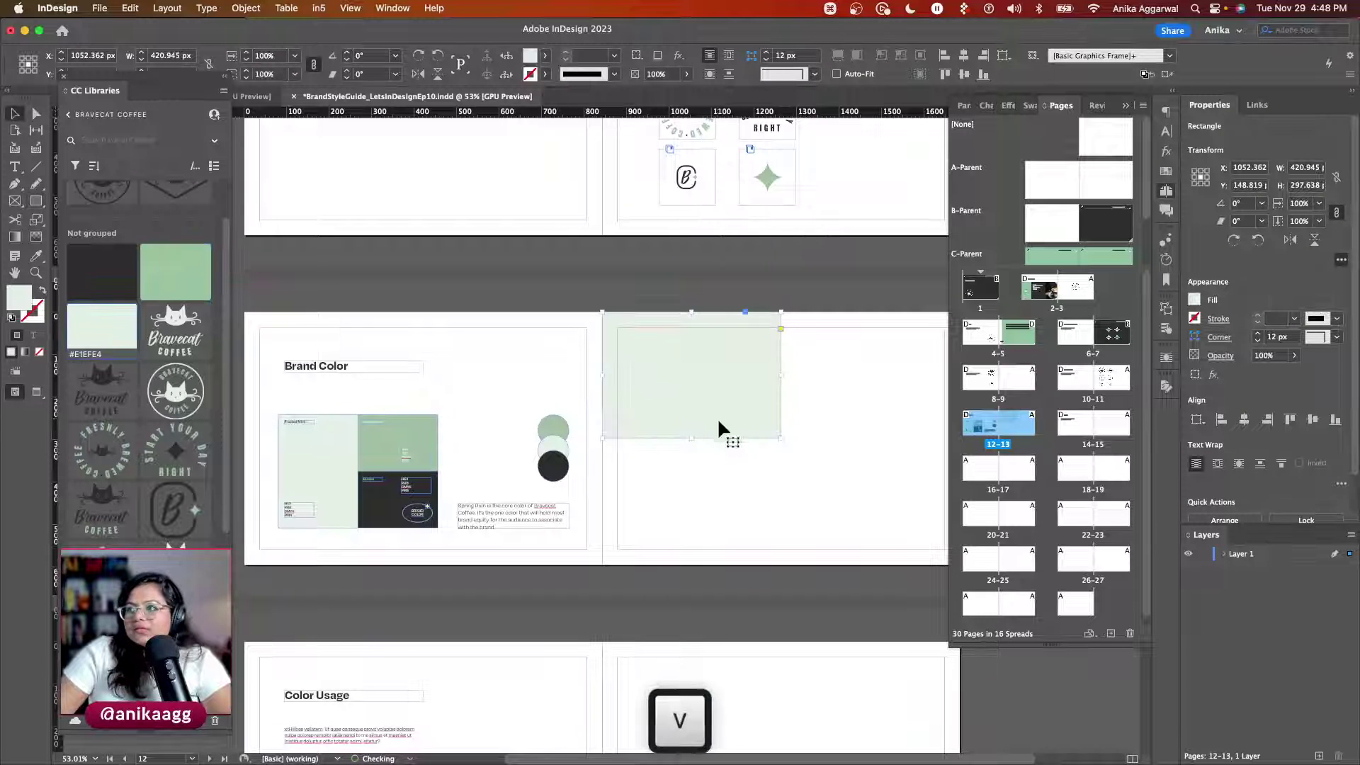
Step: Duplicate the mint block into the page's other three quarters, filling the upper-right green #99C1A2 and the lower-left dark #2D2D2D
scroll(741, 464, "right", 3)
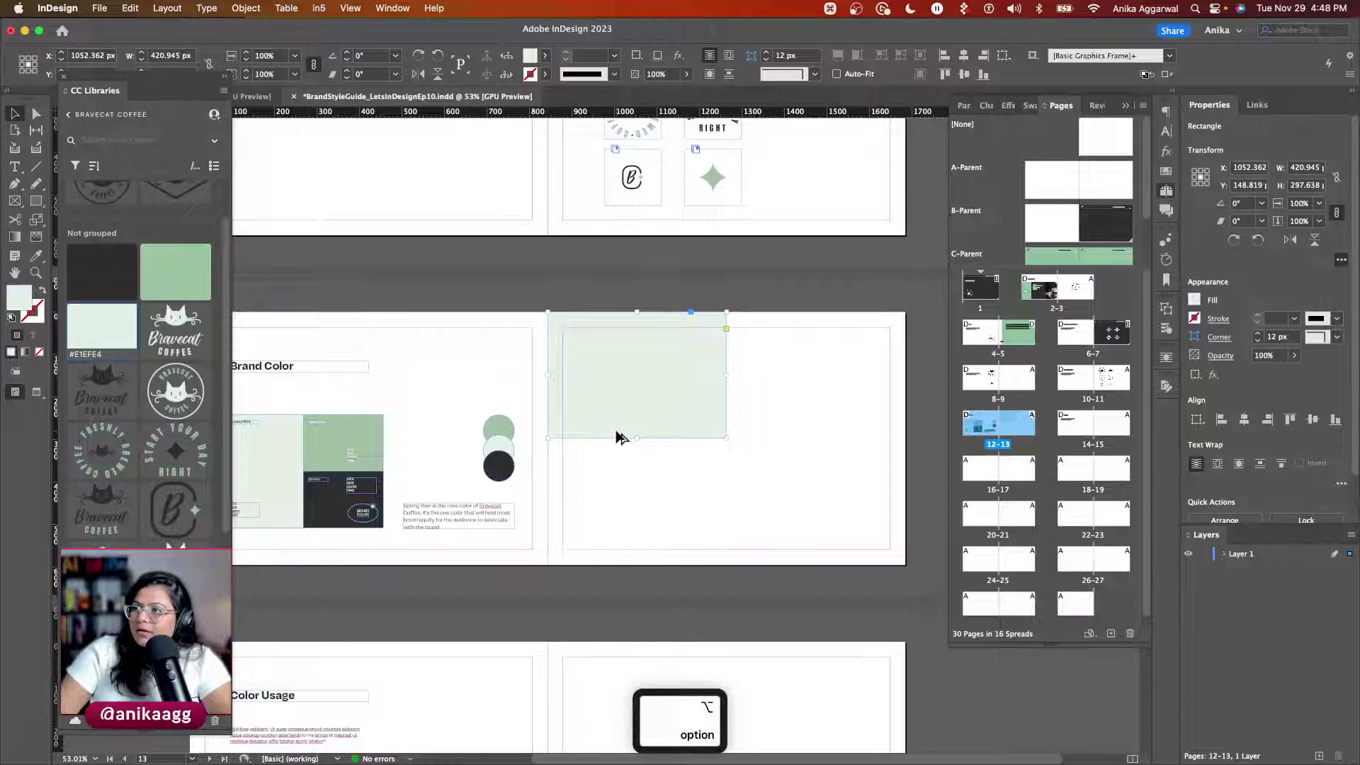
left_click_drag(659, 433, 801, 439)
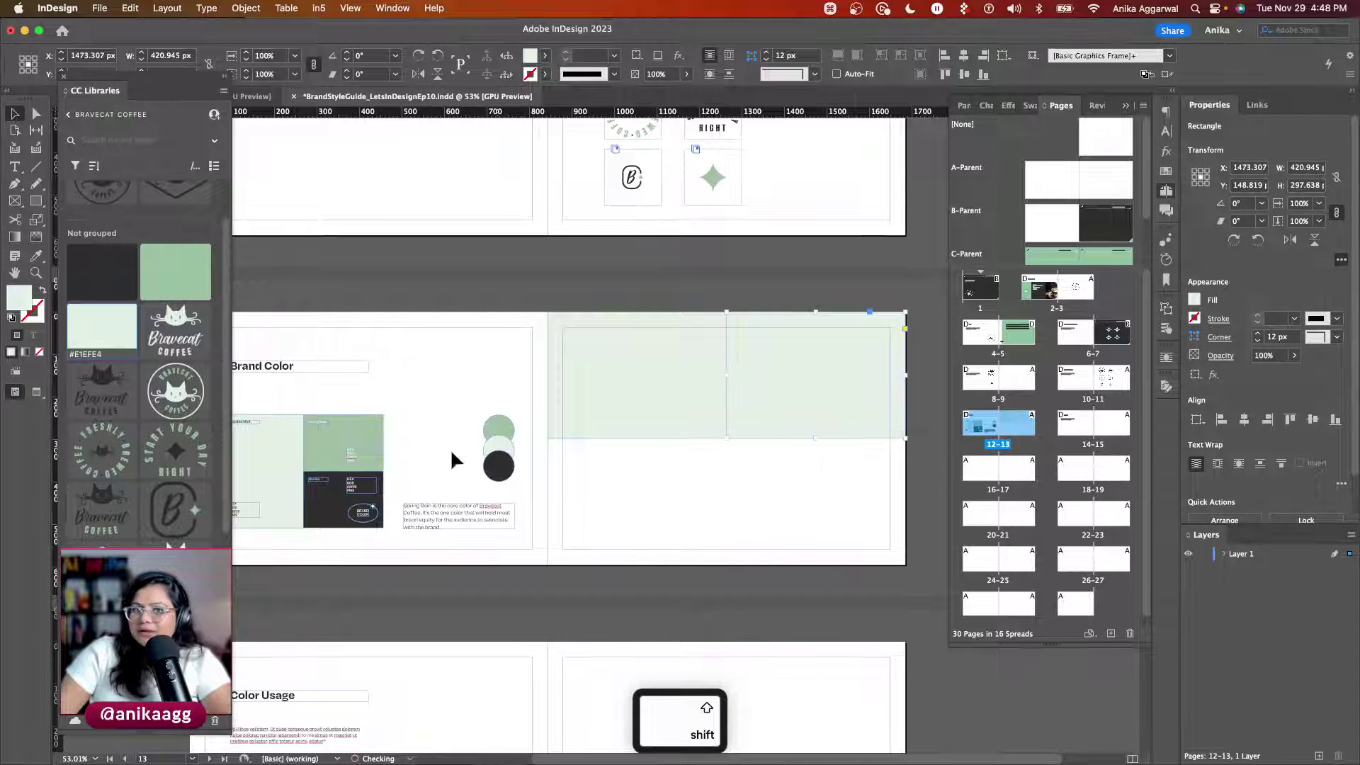
left_click(162, 278)
left_click_drag(787, 375, 560, 494)
left_click(102, 331)
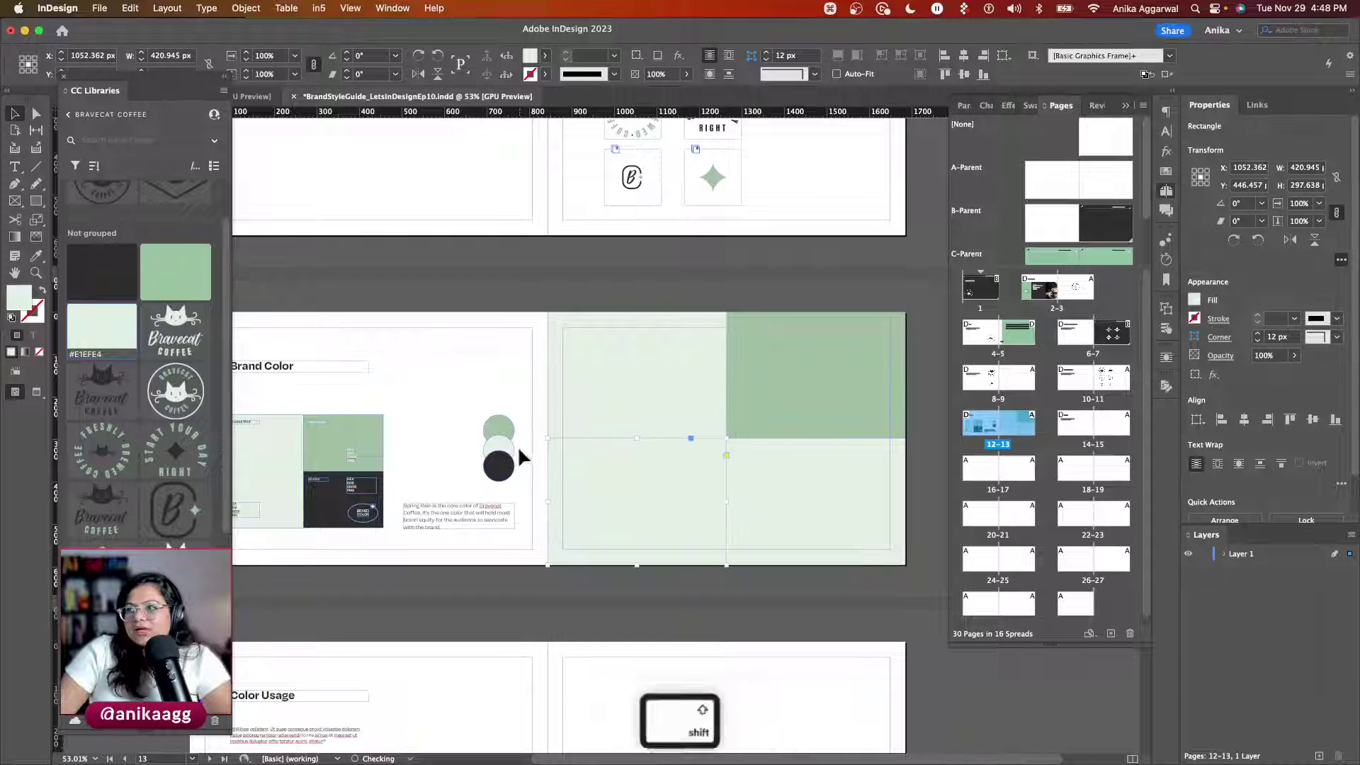
left_click(101, 272)
left_click(442, 378)
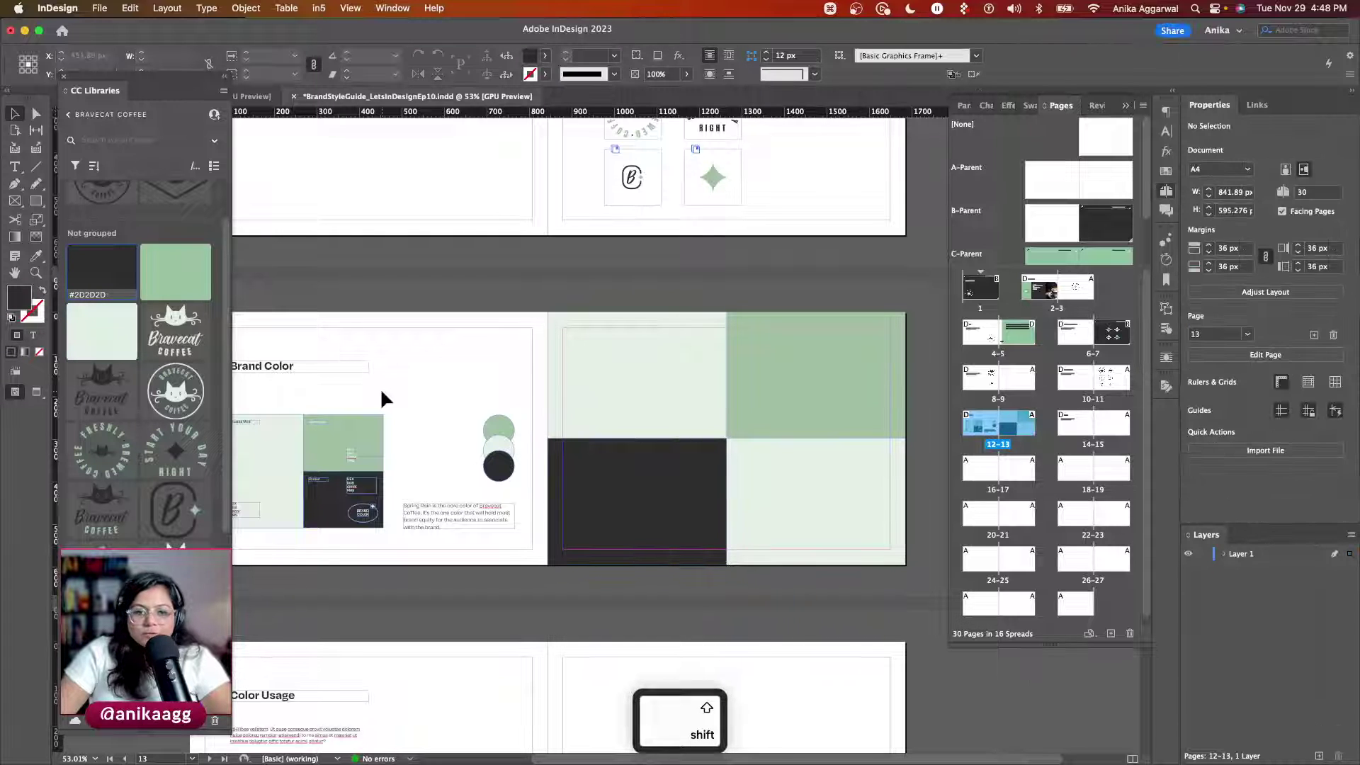
Step: Place the B monogram with the green star from the library onto the upper-left mint block
scroll(402, 376, "up", 3)
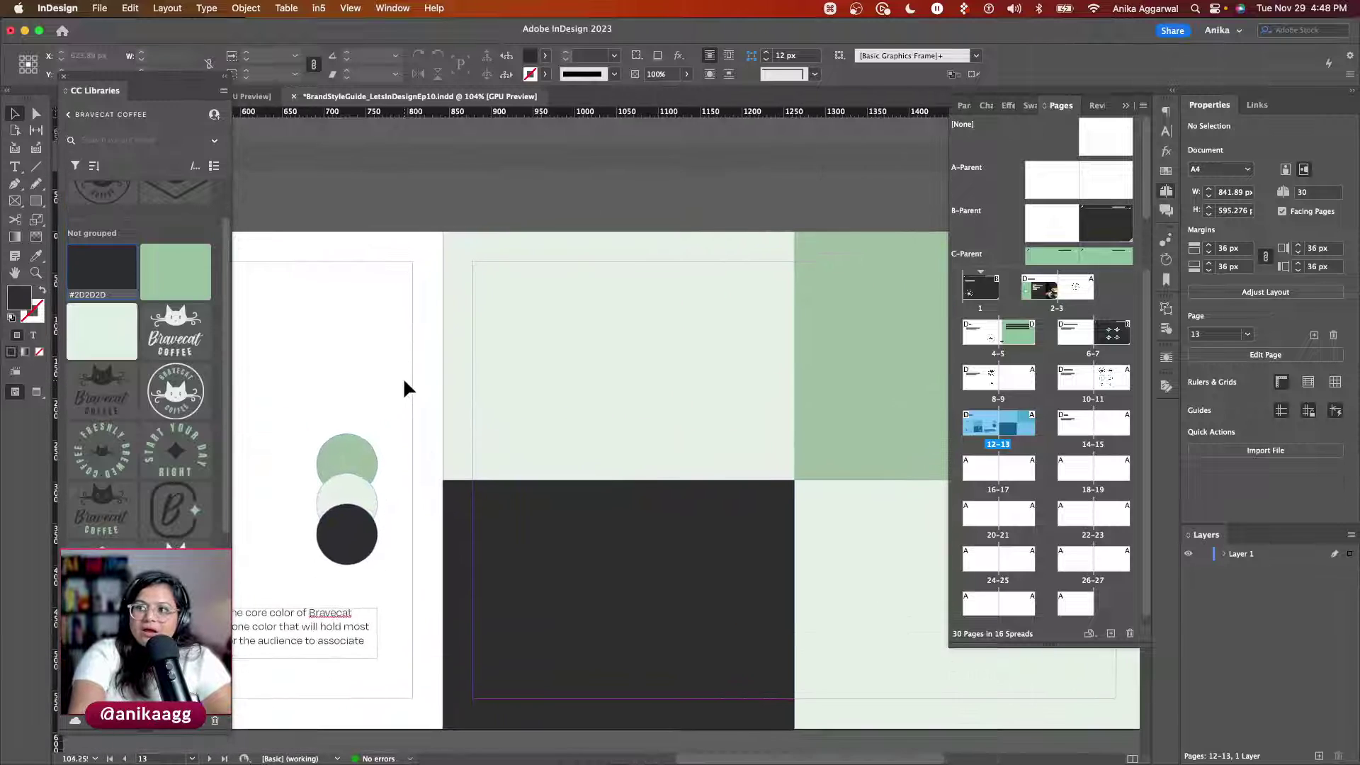
scroll(402, 377, "up", 2)
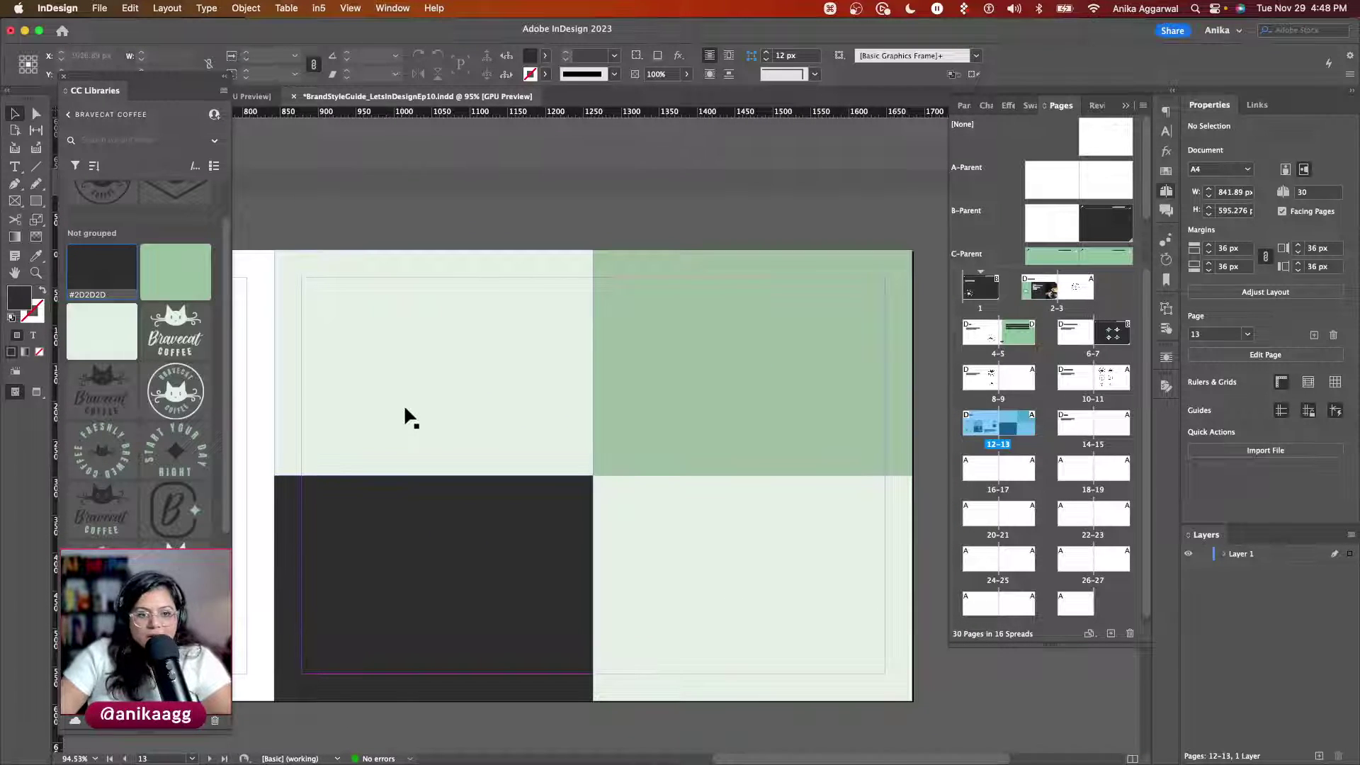
left_click_drag(174, 508, 404, 306)
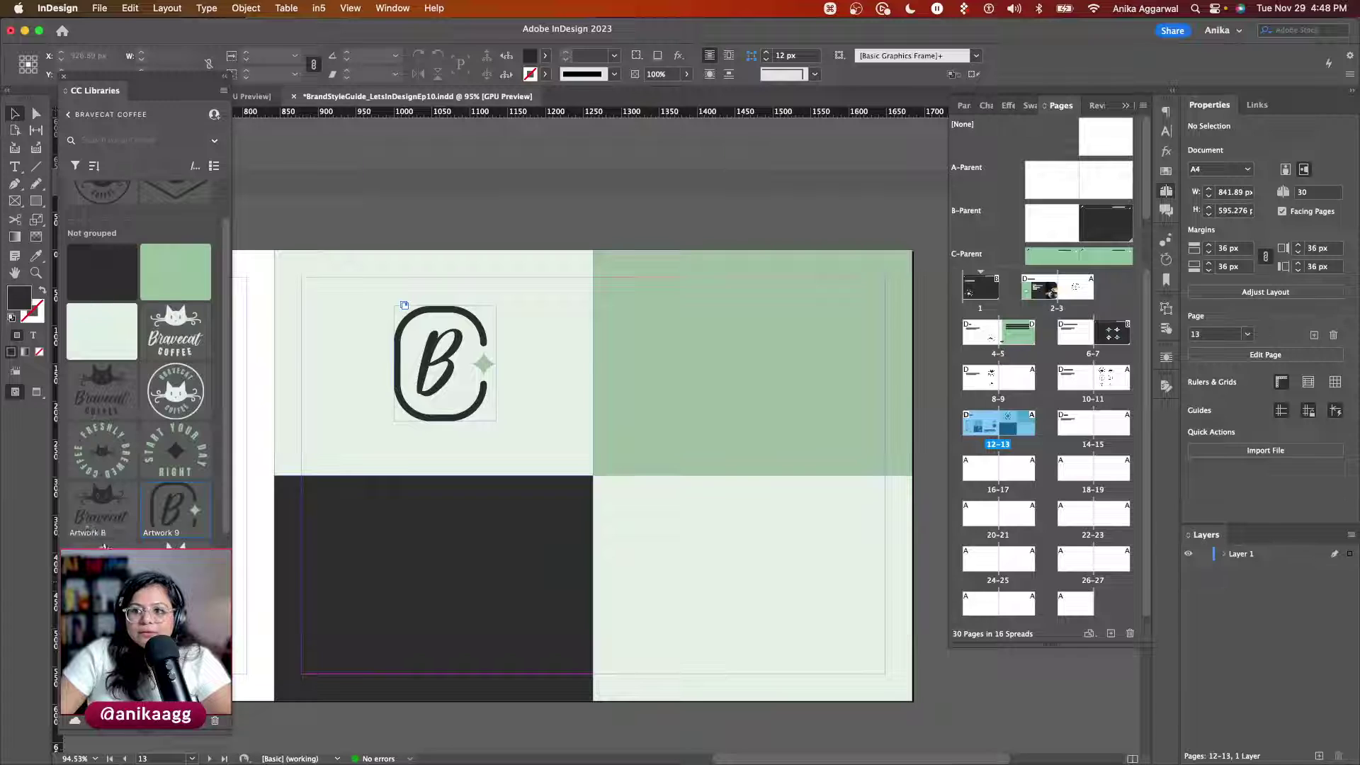
Step: Place the diamond cat logo on the green block and centre it horizontally and vertically within the block
scroll(110, 511, "down", 5)
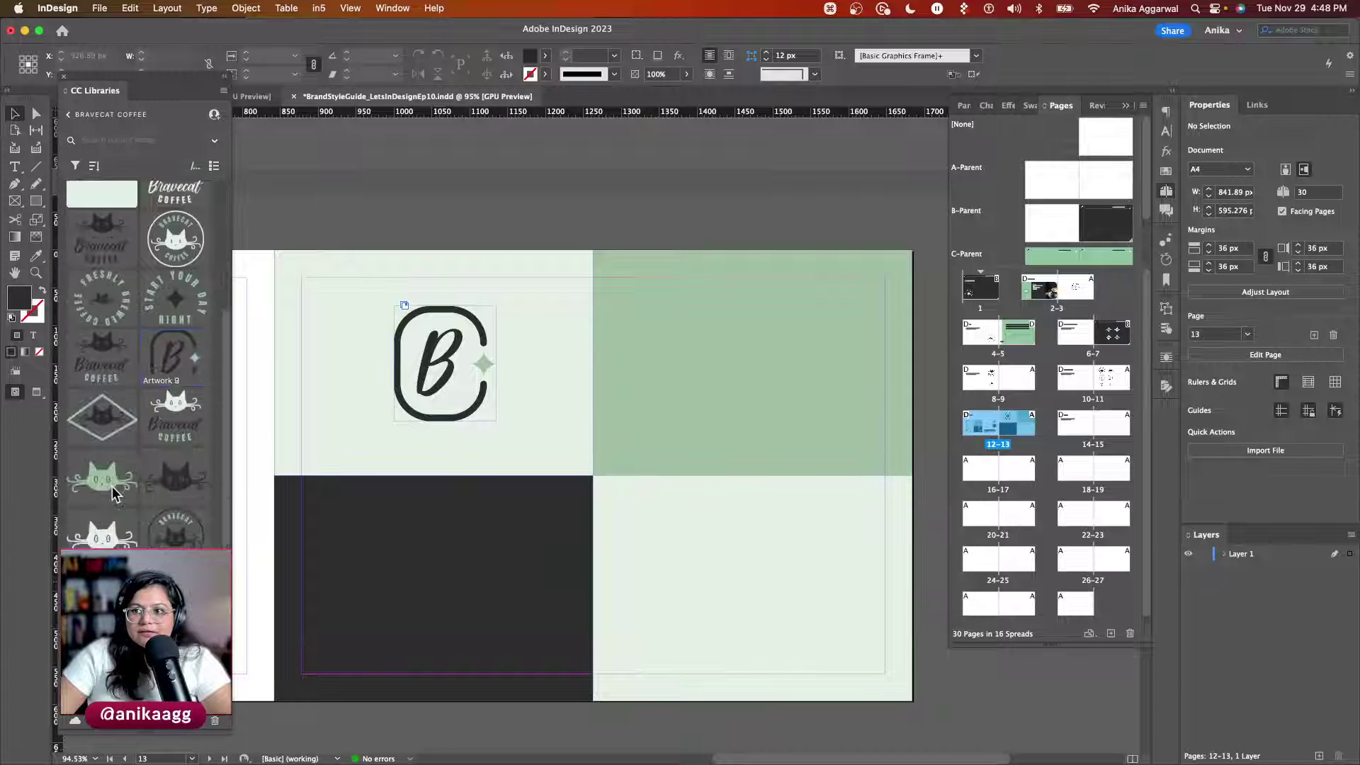
scroll(114, 493, "up", 5)
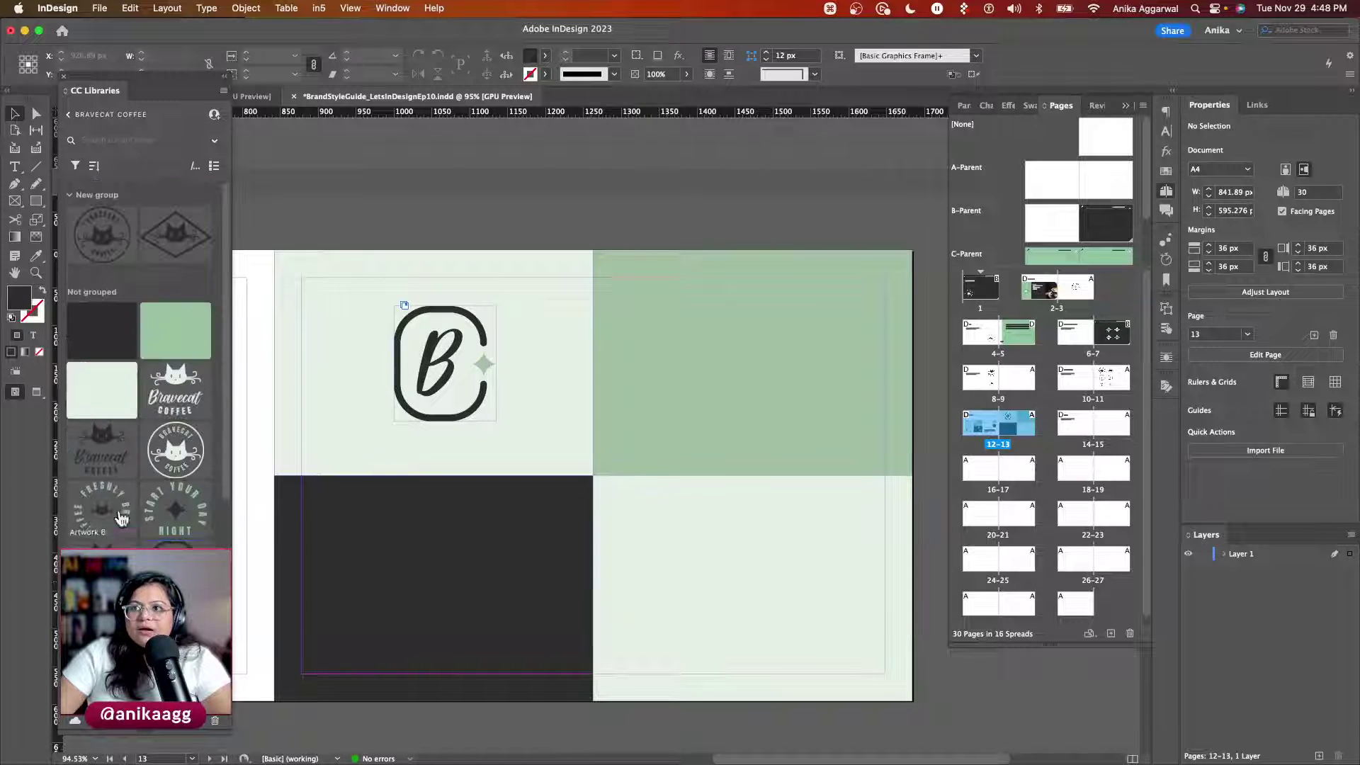
left_click_drag(163, 233, 817, 404)
left_click(768, 282, "shift")
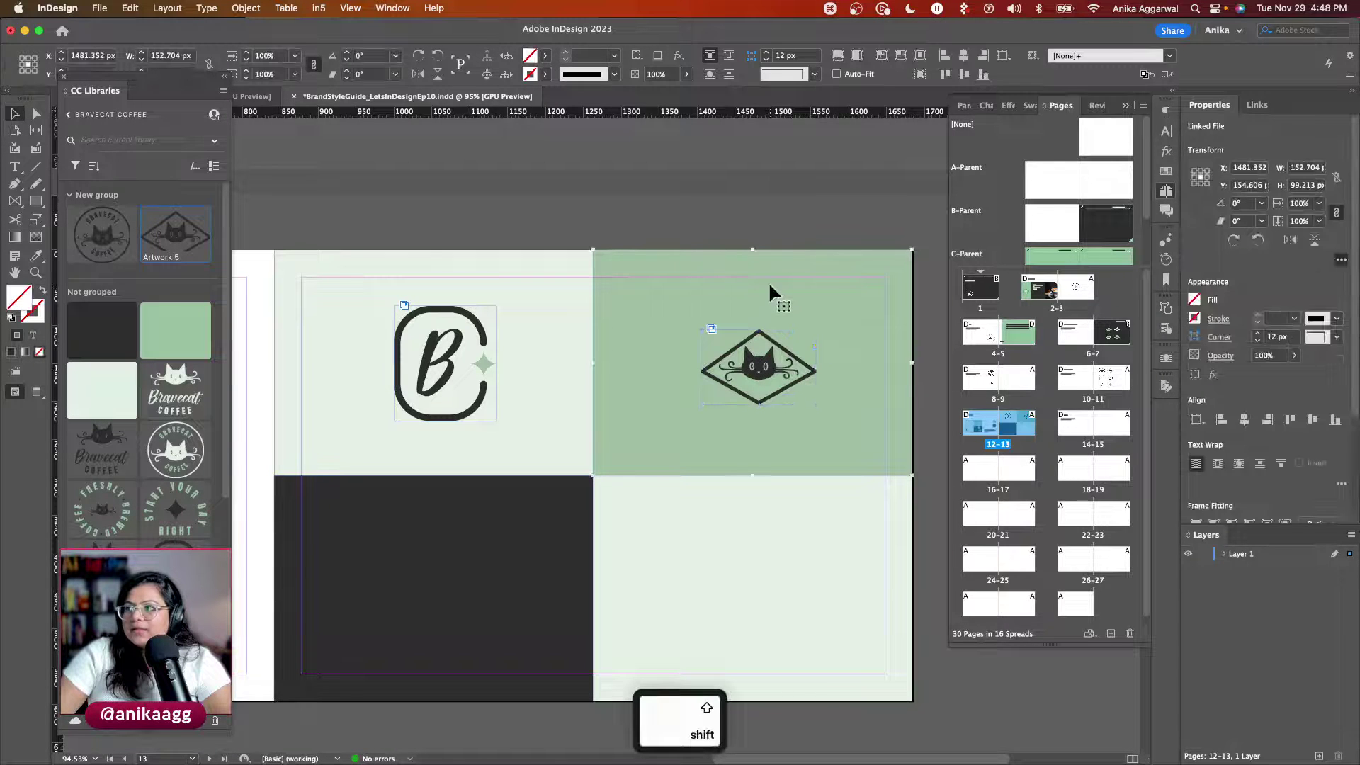
left_click(964, 55)
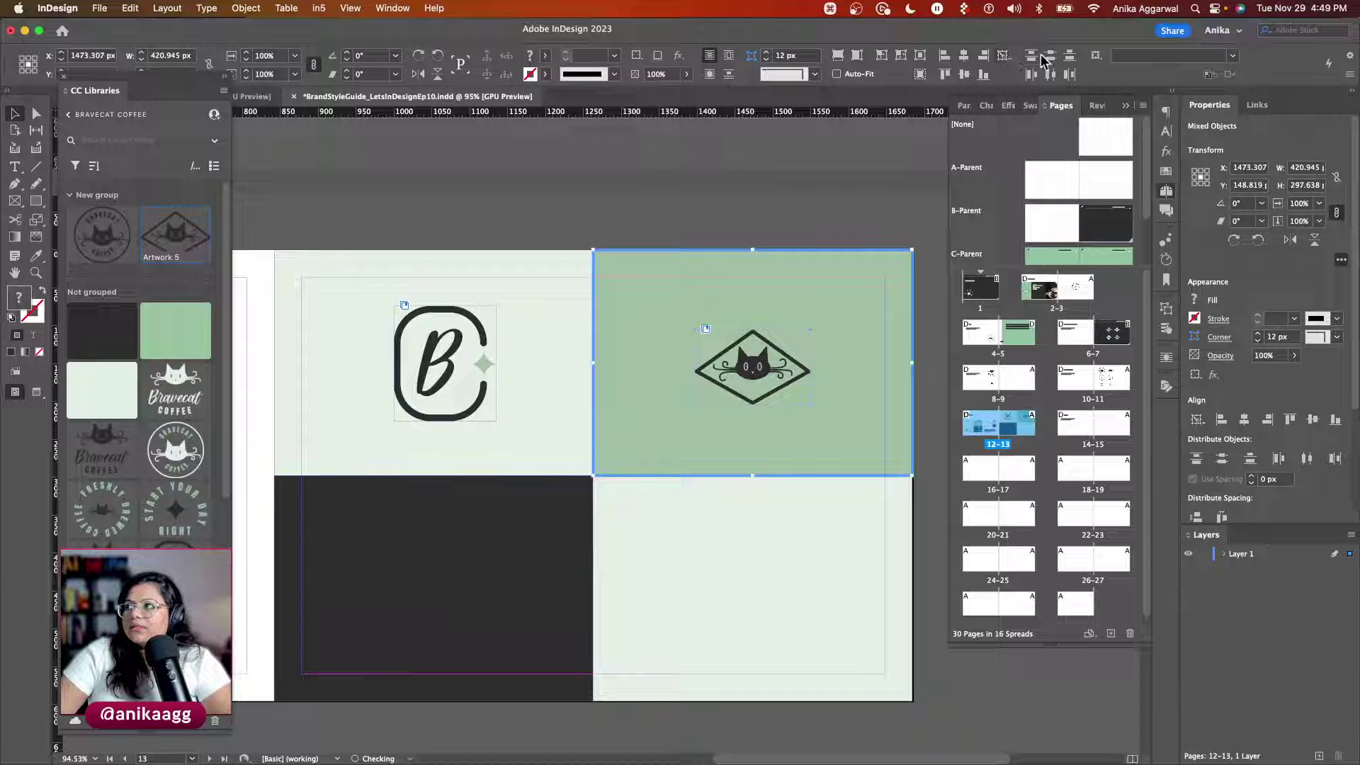
left_click(1313, 419)
left_click(798, 202)
Step: Scale the B monogram down to about 93 × 105 px and centre it horizontally on its mint block
left_click(439, 337)
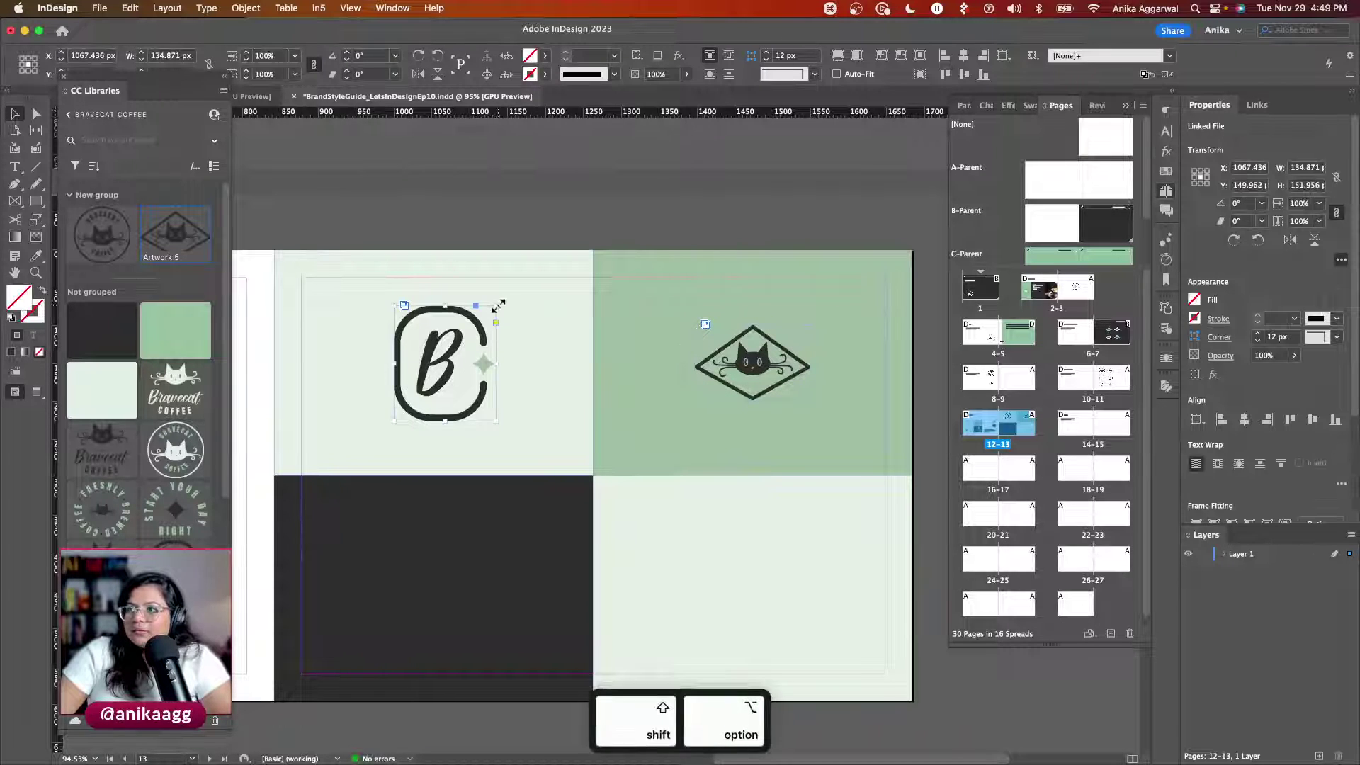
left_click_drag(496, 305, 480, 327)
key("super+alt+shift+c")
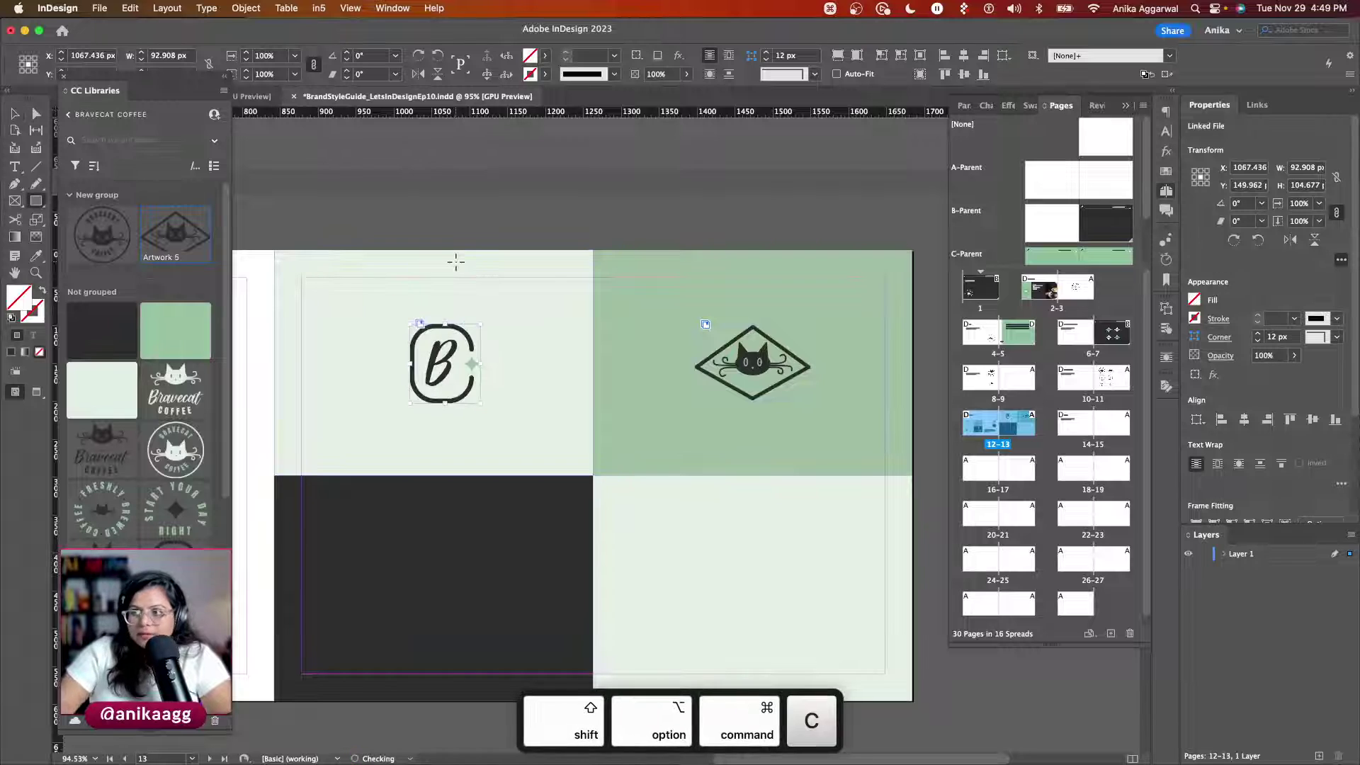
key("m")
left_click(500, 315)
left_click(747, 372)
key("v")
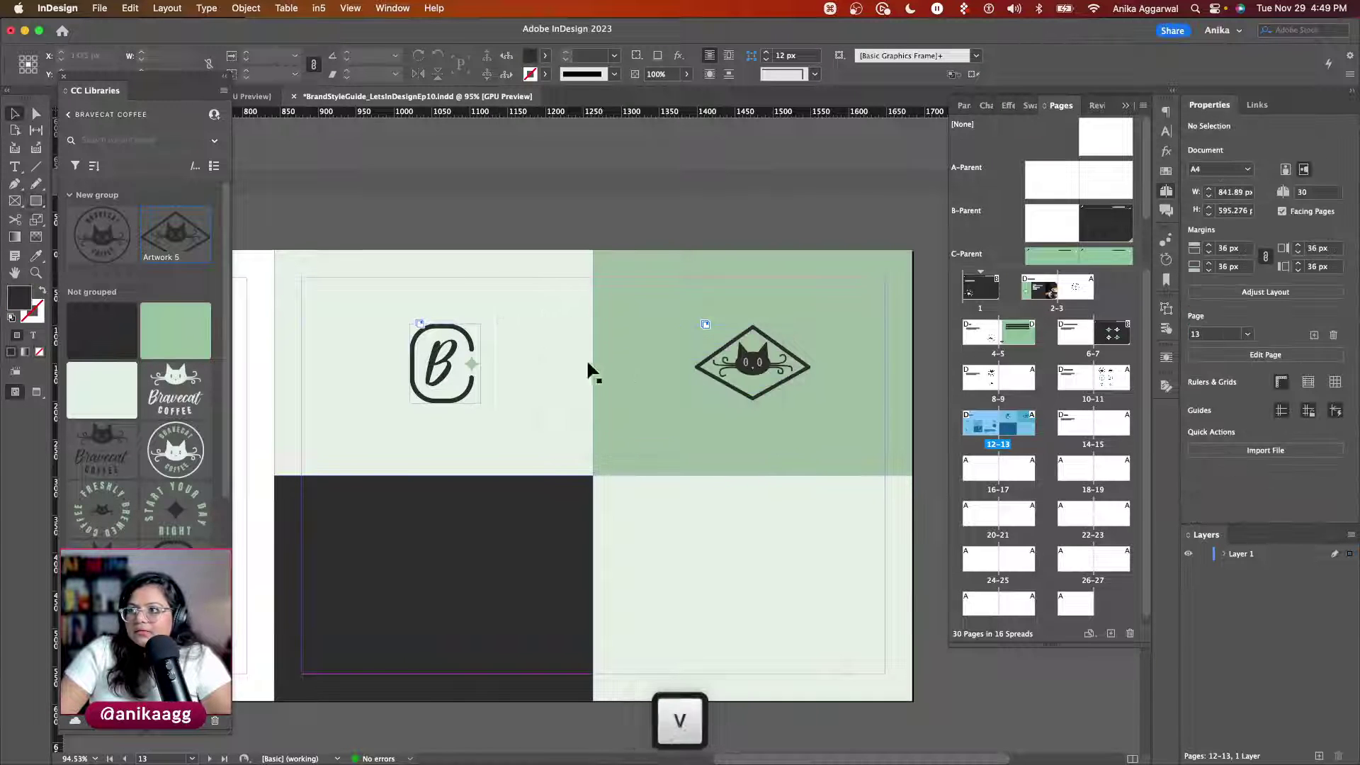
left_click(442, 363, "shift")
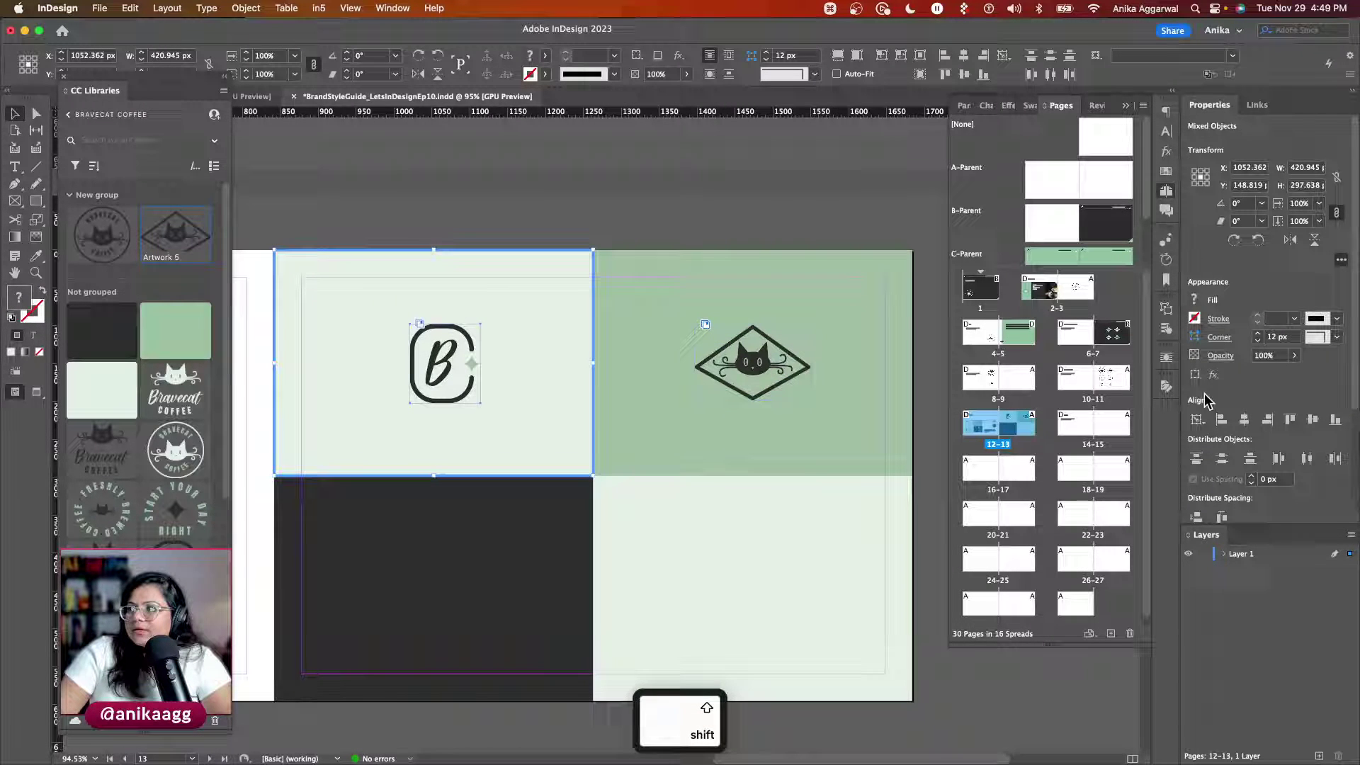
left_click(1244, 420)
key("super+shift+a")
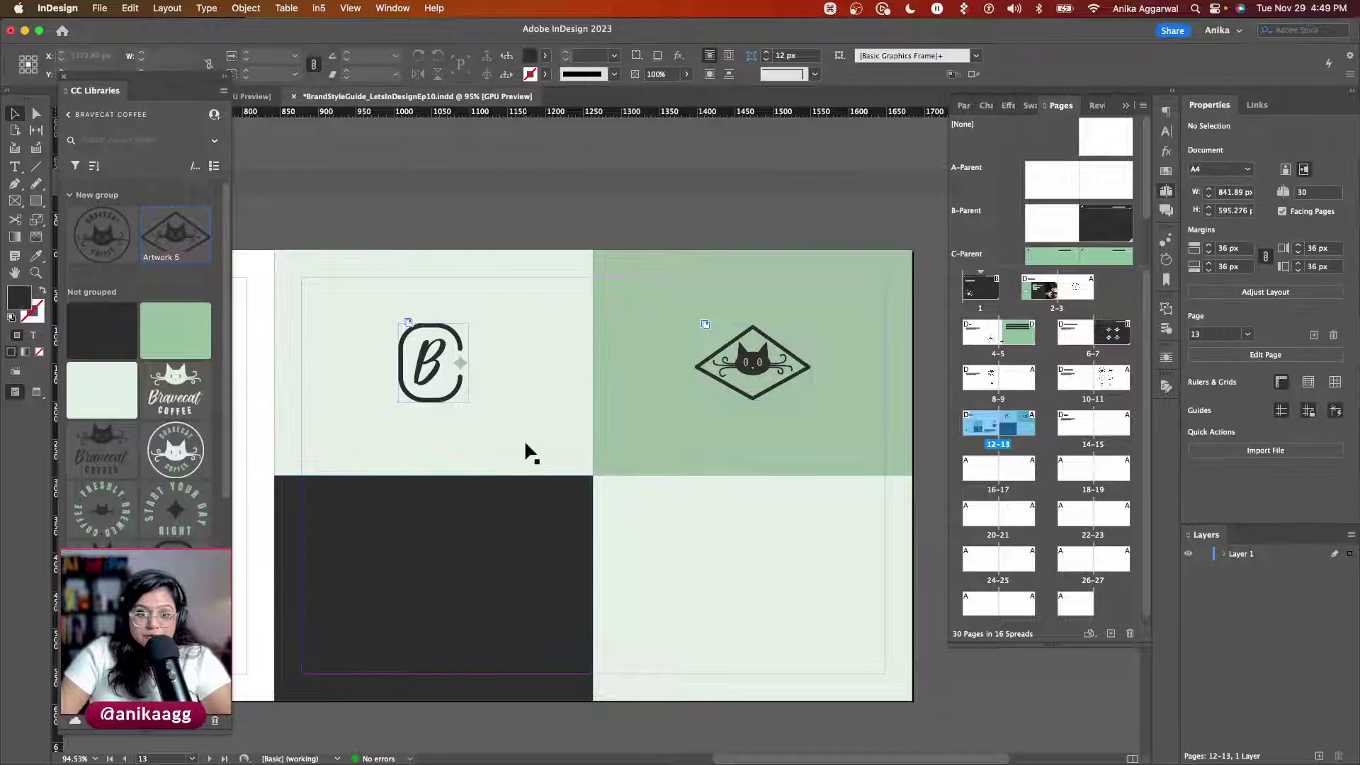
Step: Place the Start Your Day Right badge from the library on the dark block and centre it there
scroll(75, 538, "down", 6)
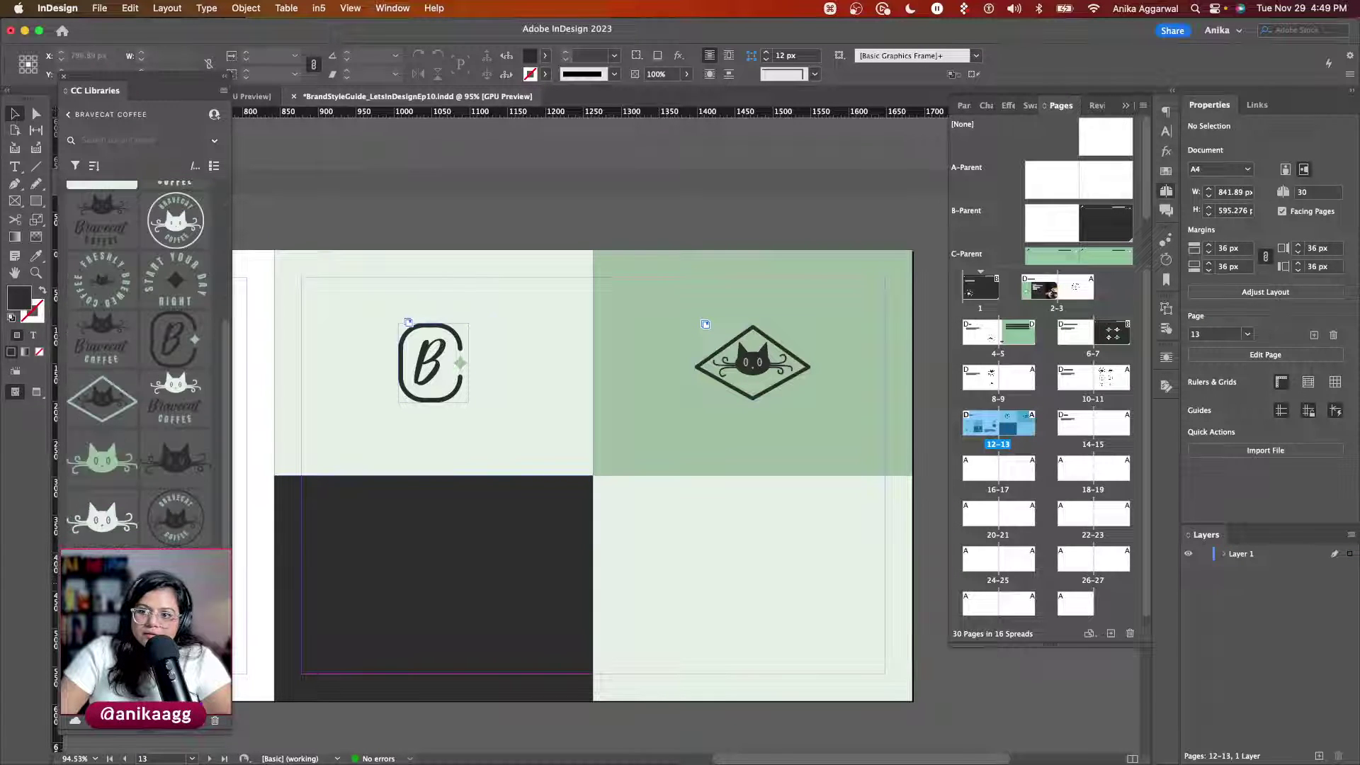
mouse_move(175, 280)
left_mouse_down()
mouse_move(386, 562)
mouse_move(483, 637)
left_mouse_up()
left_click(517, 565, "shift")
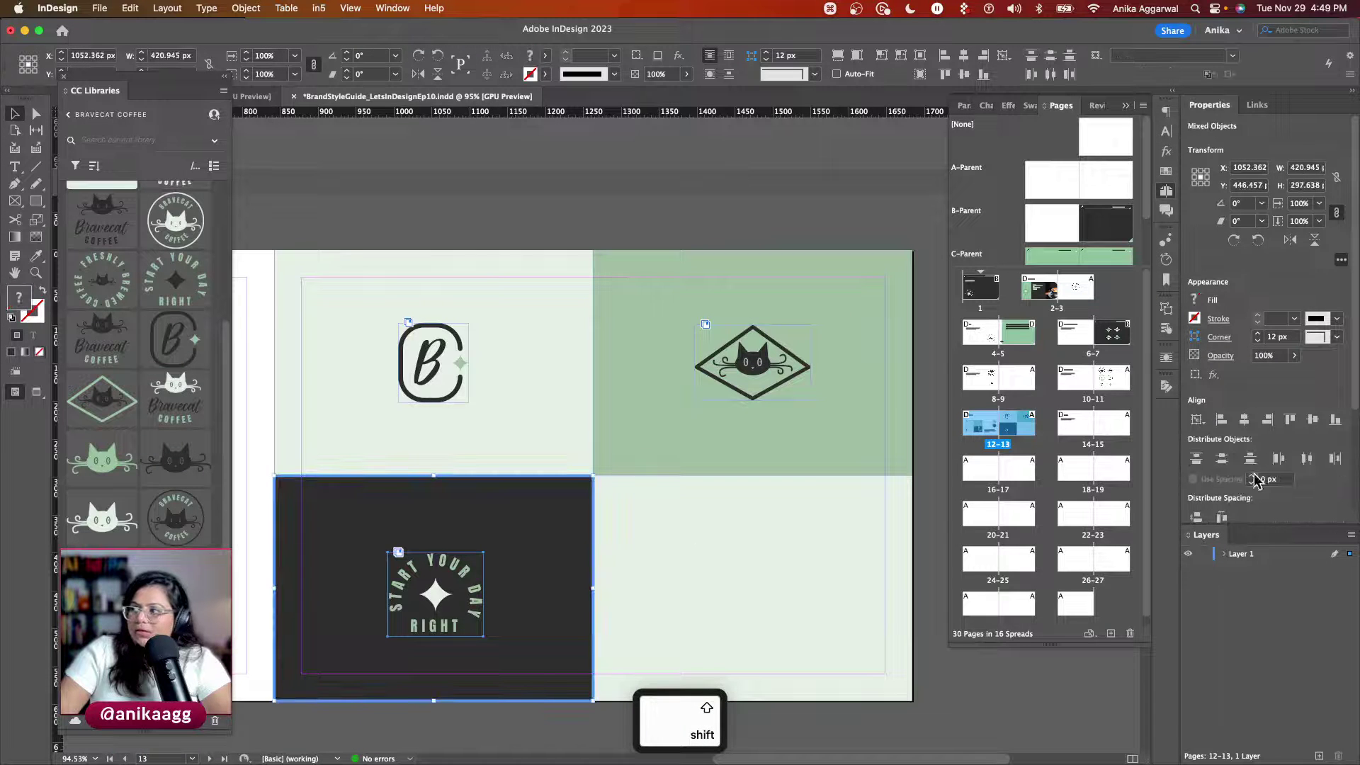
left_click(1313, 421)
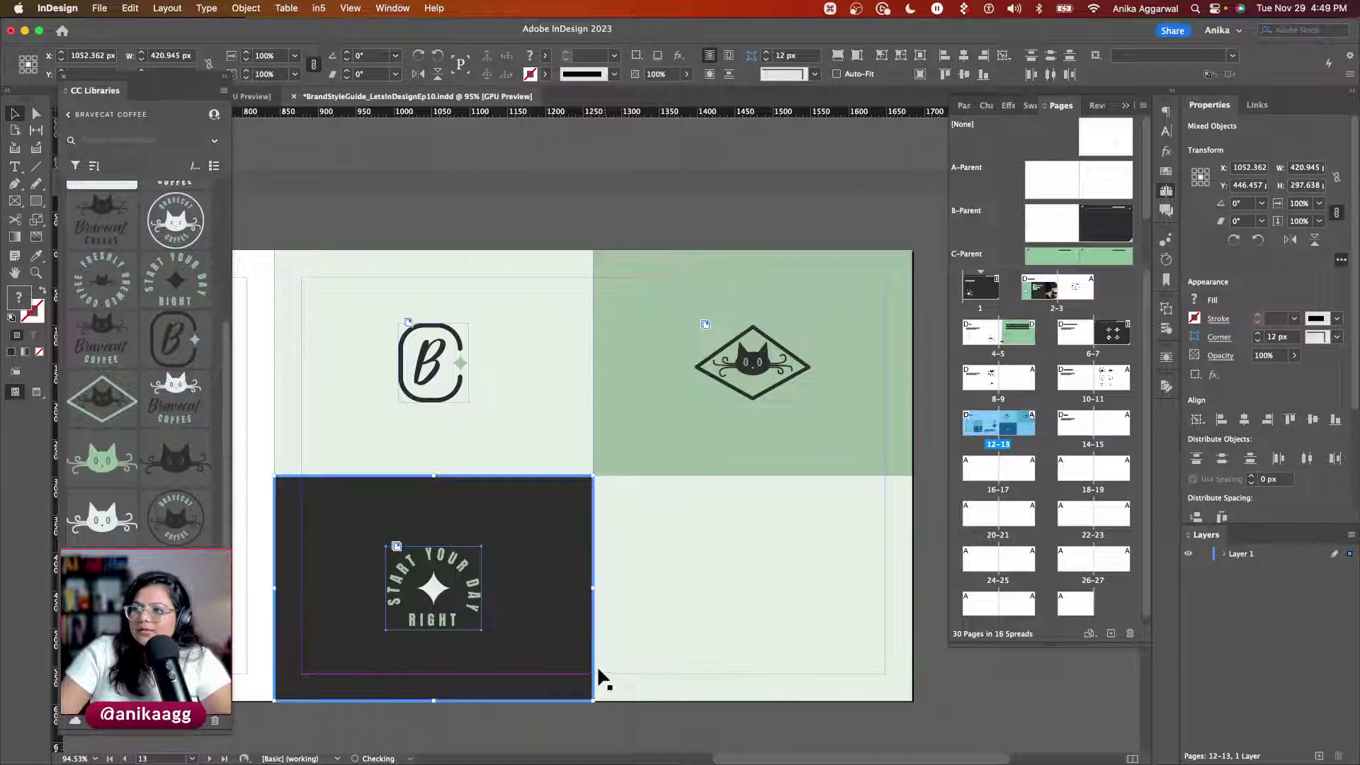
left_click(600, 715)
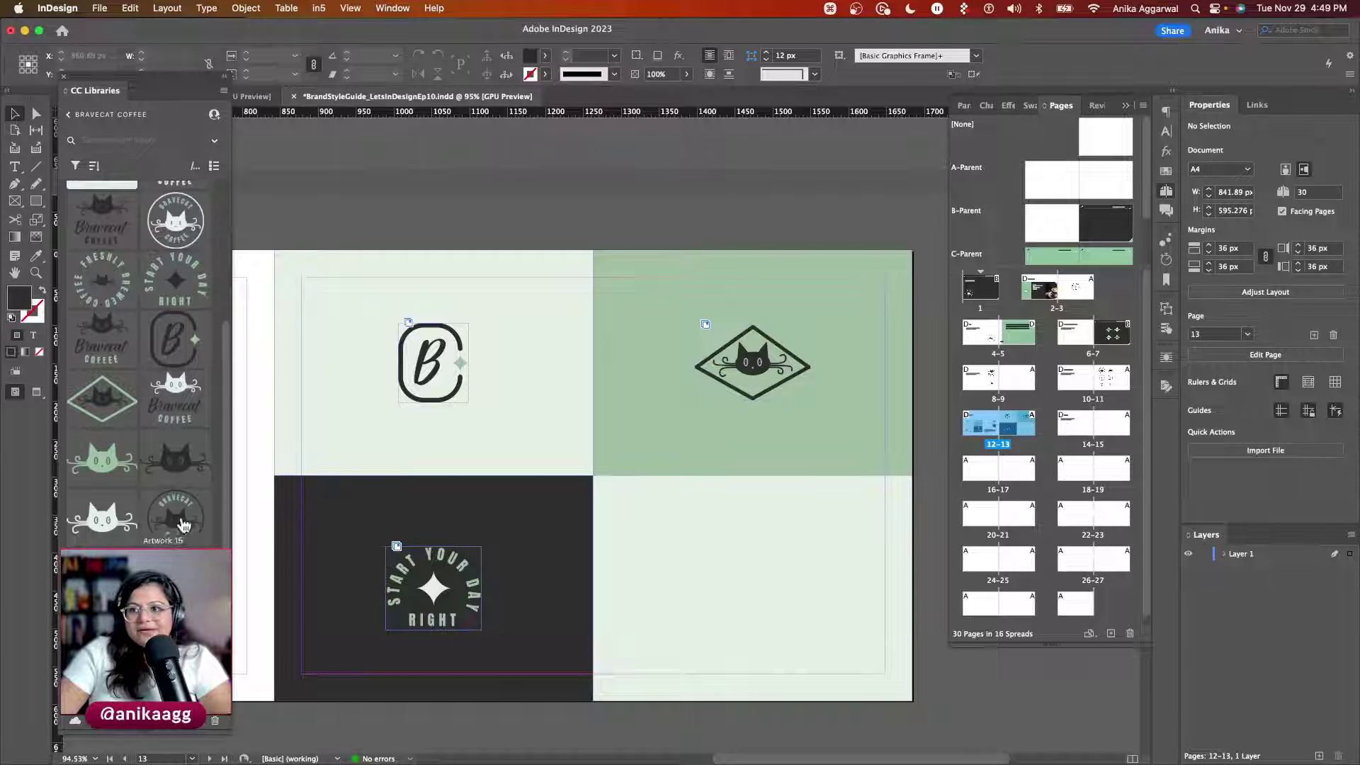
Step: Place the dark Bravecat Coffee cat logo on the lower-right mint block and centre it in both directions
scroll(156, 524, "down", 3)
scroll(142, 425, "up", 5)
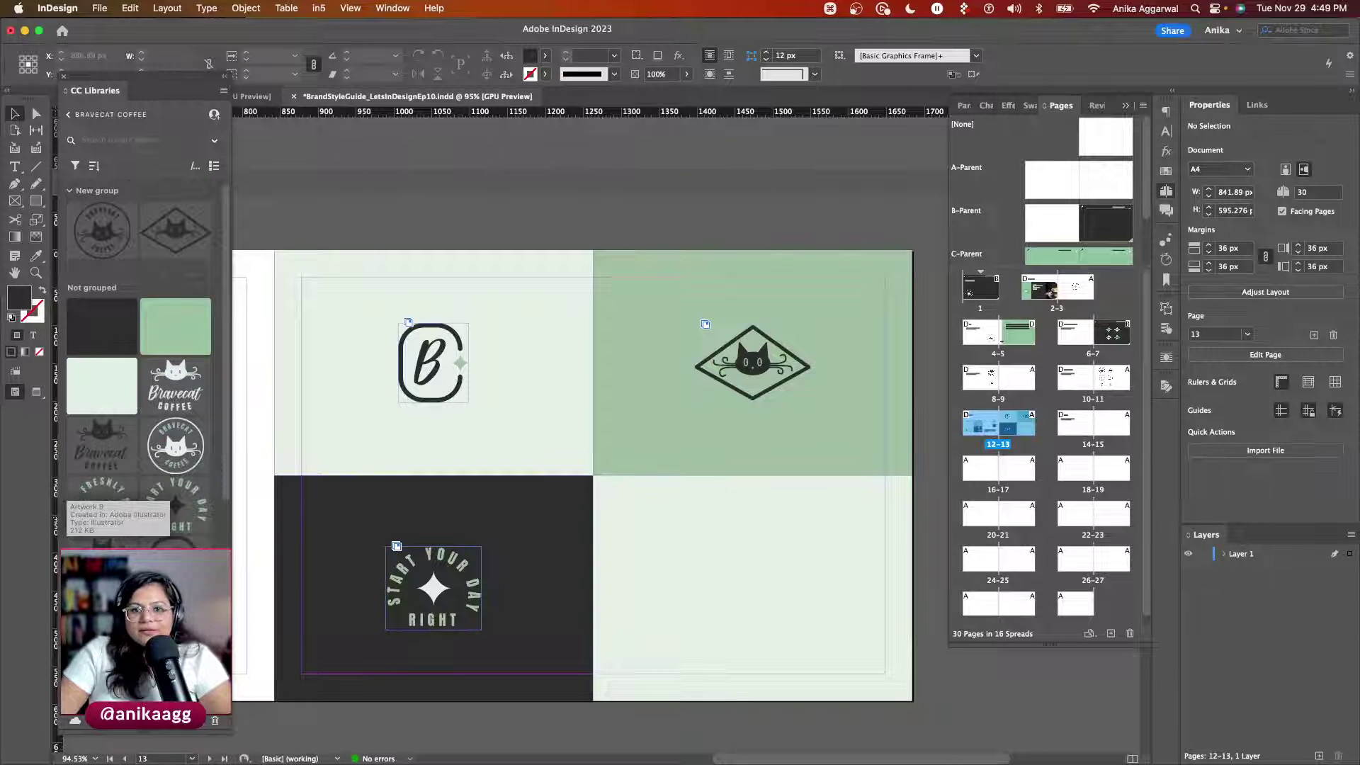
left_click_drag(101, 524, 806, 607)
left_click(769, 513, "shift")
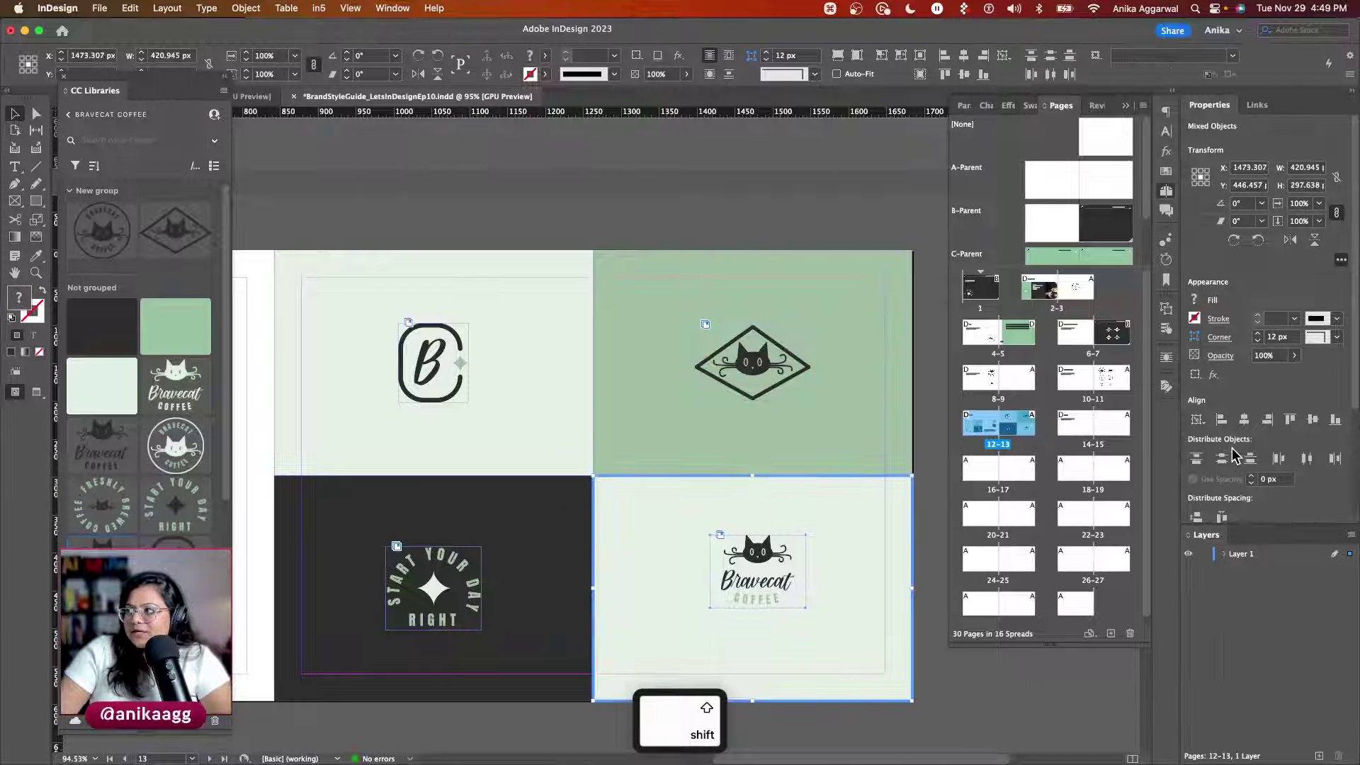
left_click(1244, 419)
left_click(1313, 418)
left_click(916, 688)
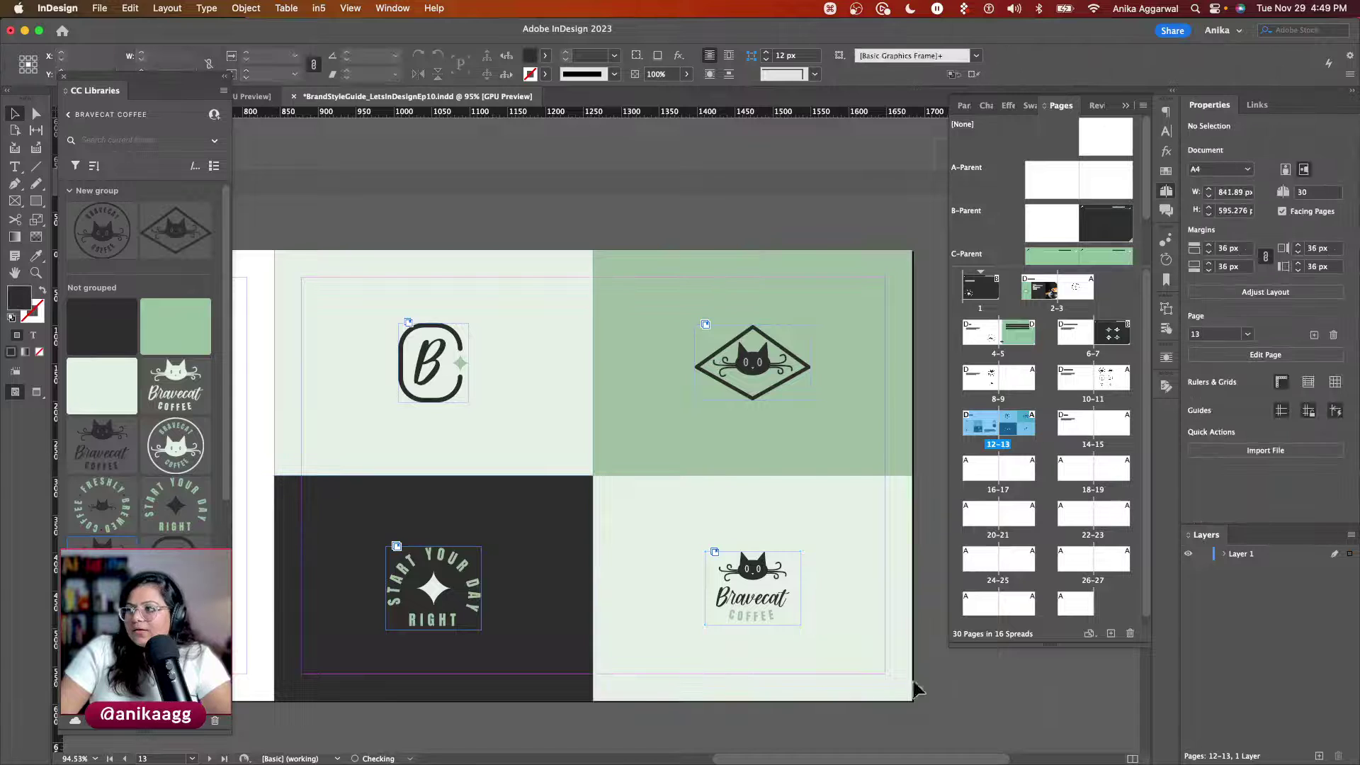
Step: Preview the finished Brand Color spread without frame edges and guides
key("w")
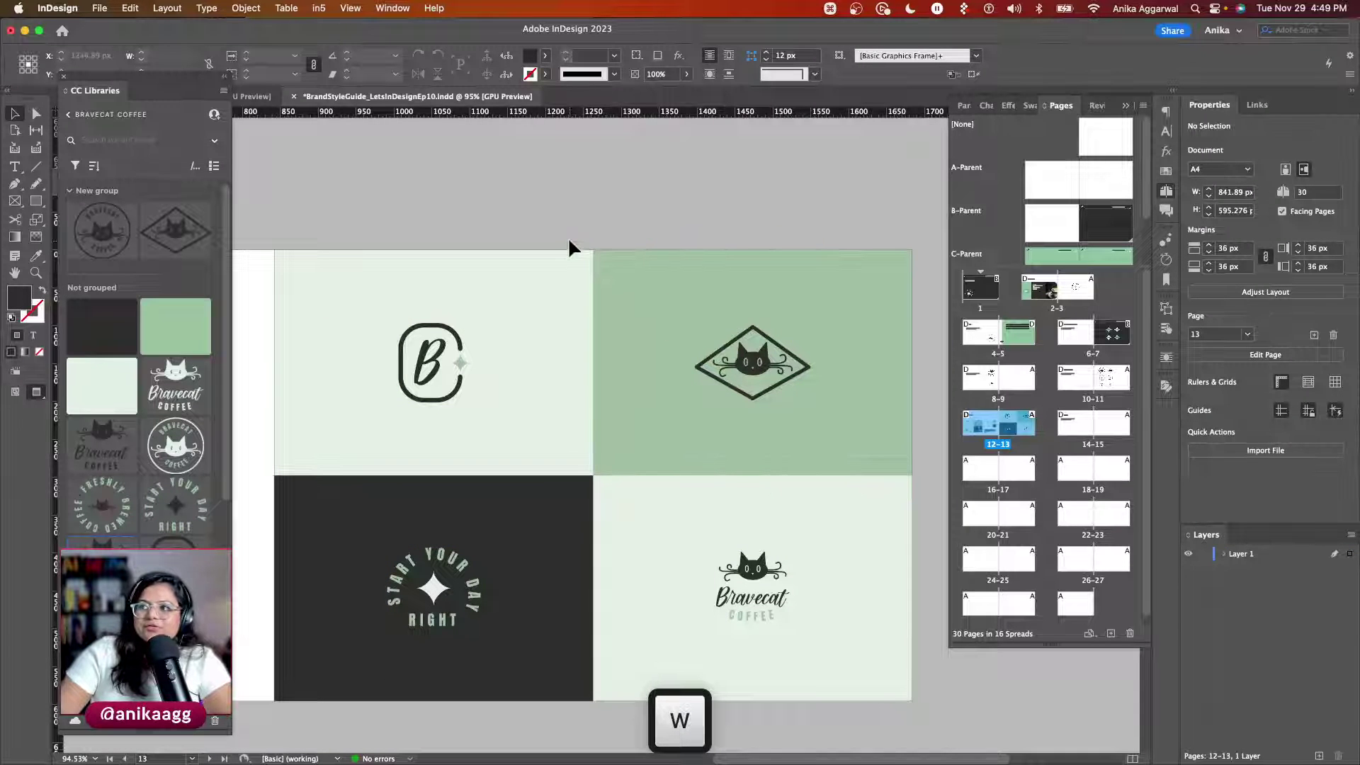
scroll(608, 247, "down", 5)
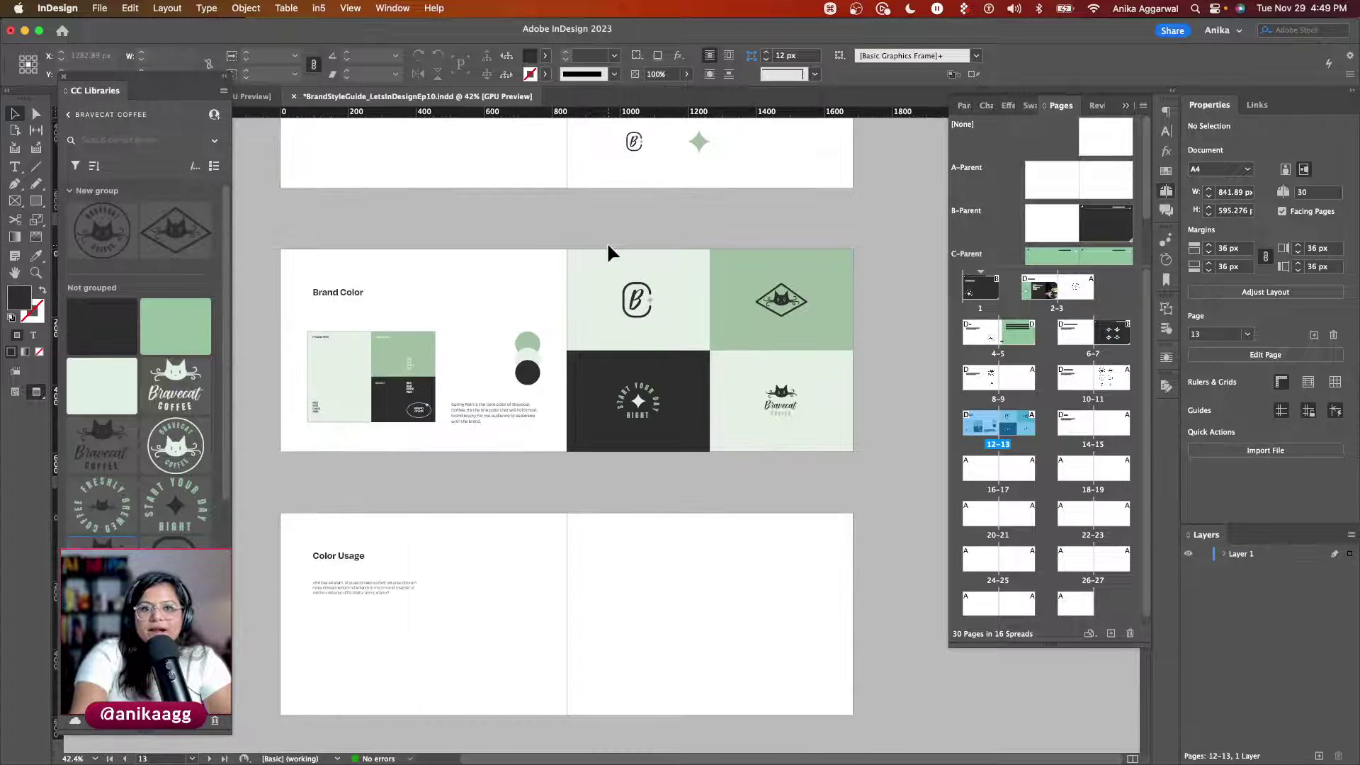
scroll(609, 252, "down", 2)
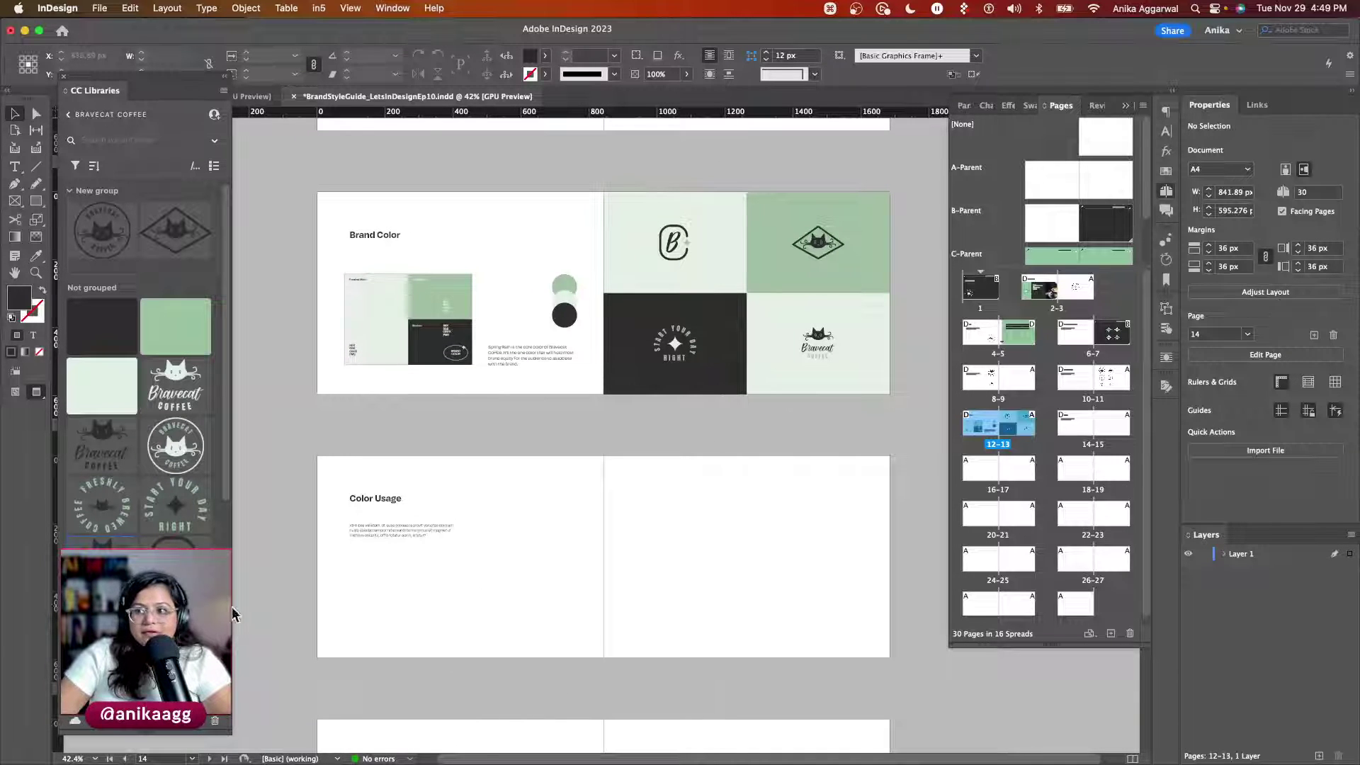
Step: Fill the page facing Color Usage with two full-width blocks, green #99C1A2 over dark #2D2D2D, each half the page high
left_click(618, 594)
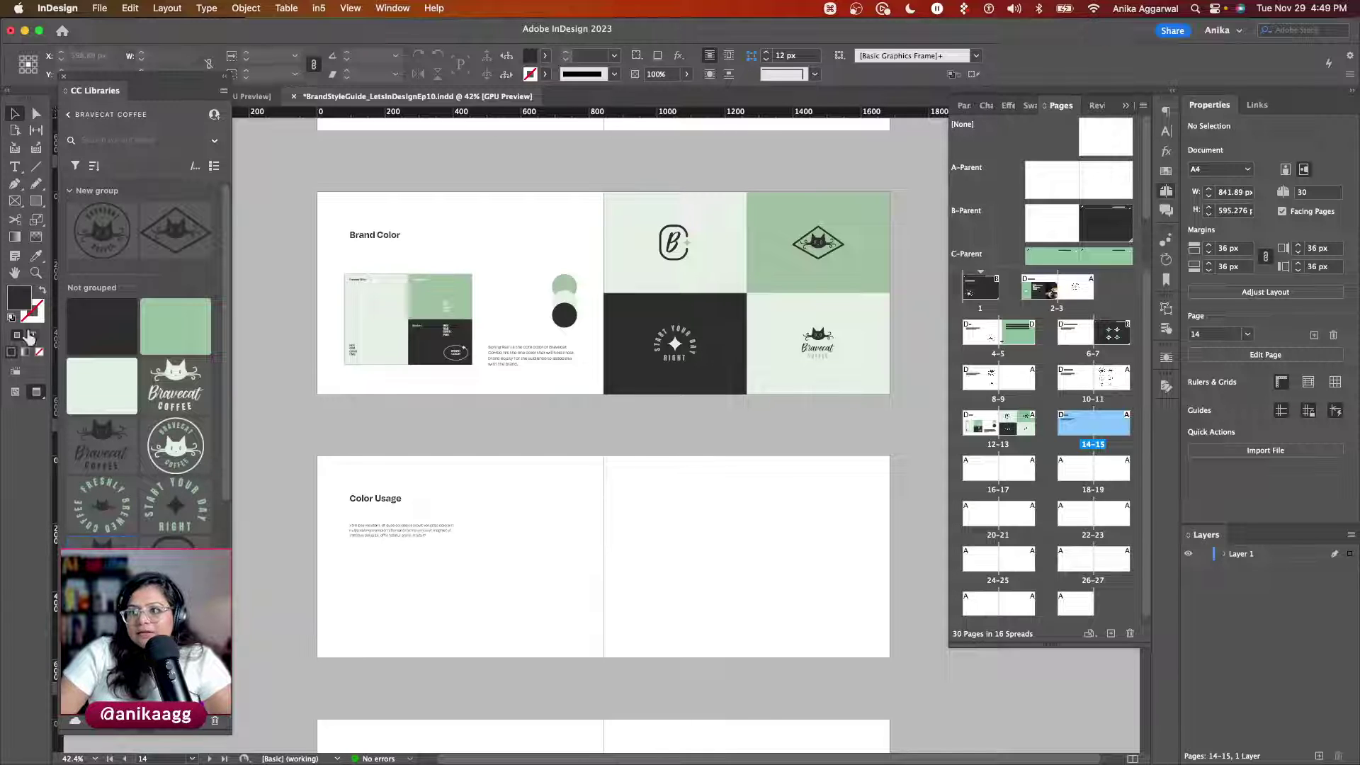
left_click(766, 268)
left_click_drag(765, 268, 623, 535, "alt")
left_click_drag(747, 506, 780, 621)
left_click(101, 326)
left_click(489, 504)
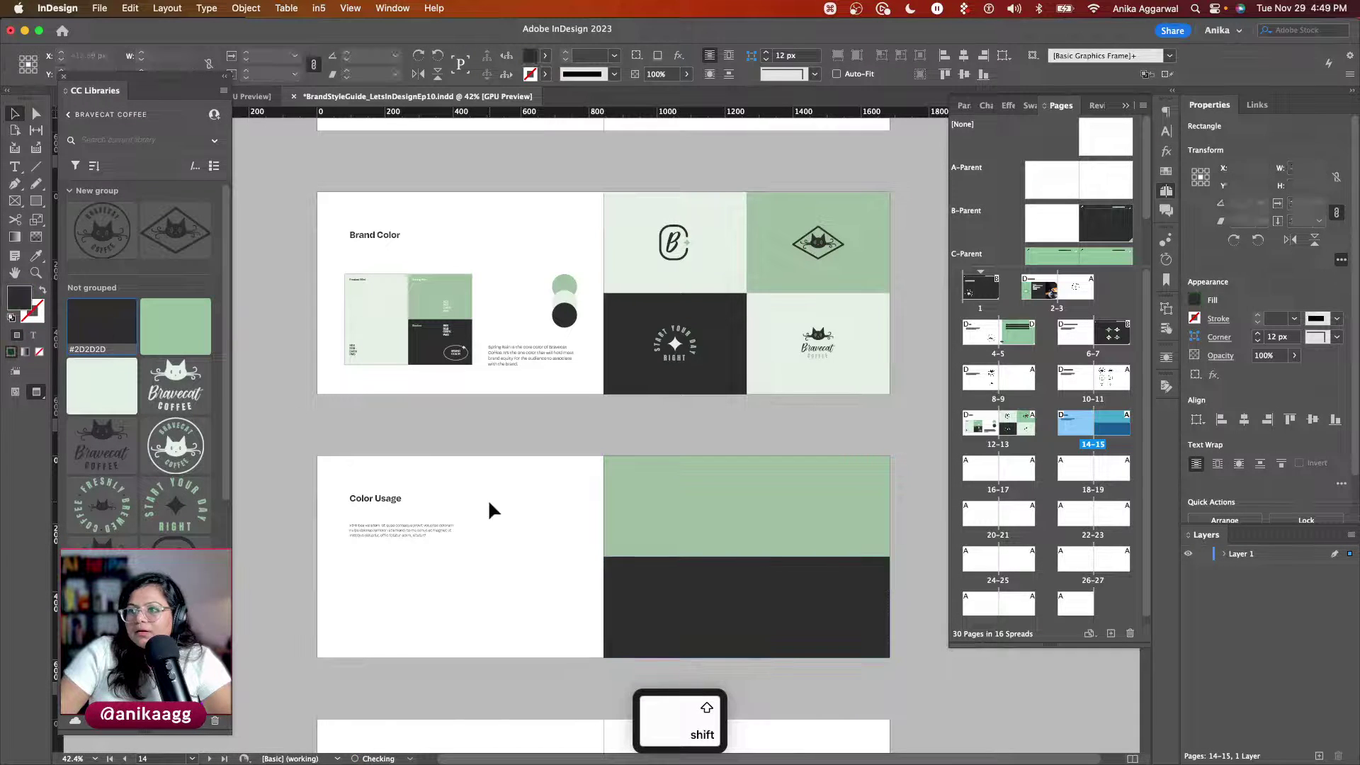
left_click(612, 509)
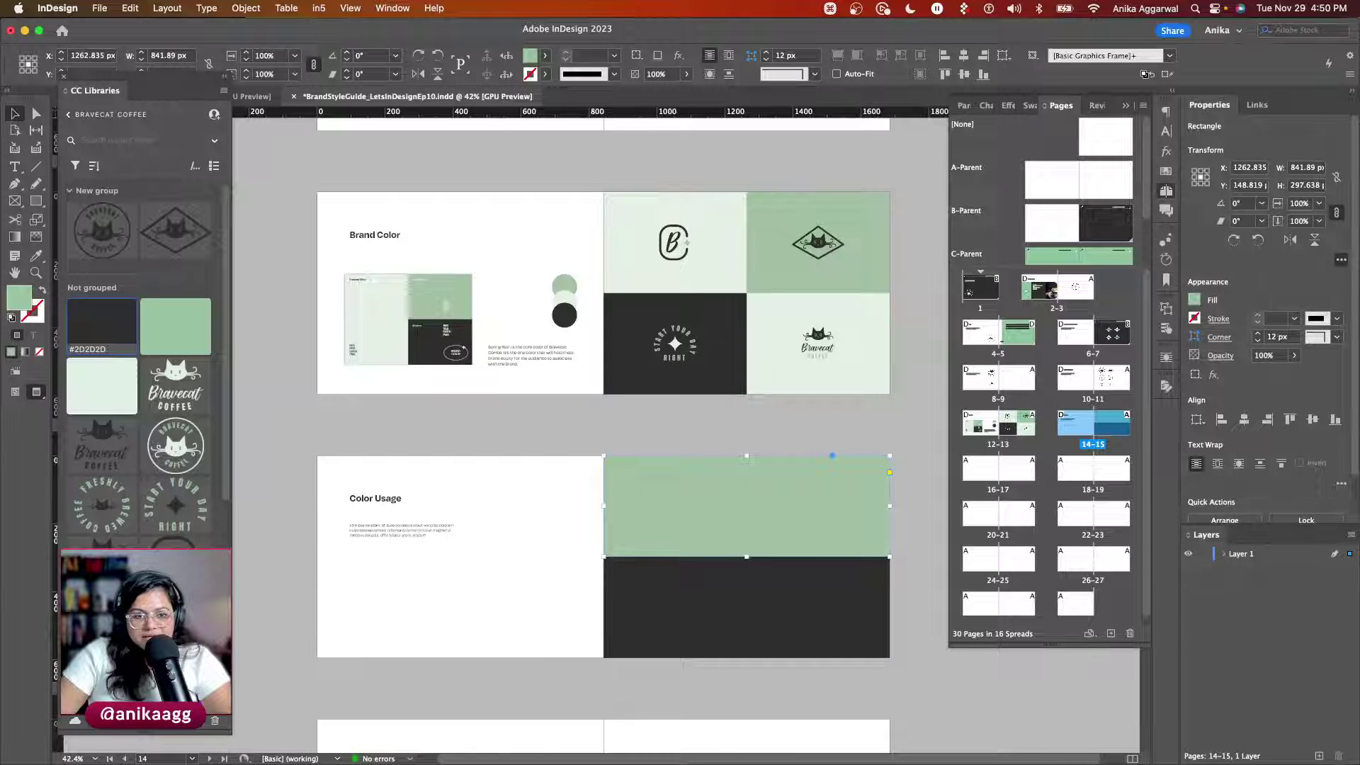
left_click(531, 639)
Step: Apply the D-Parent layout to page 16, the left page of the spread following Color Usage
scroll(532, 638, "down", 5)
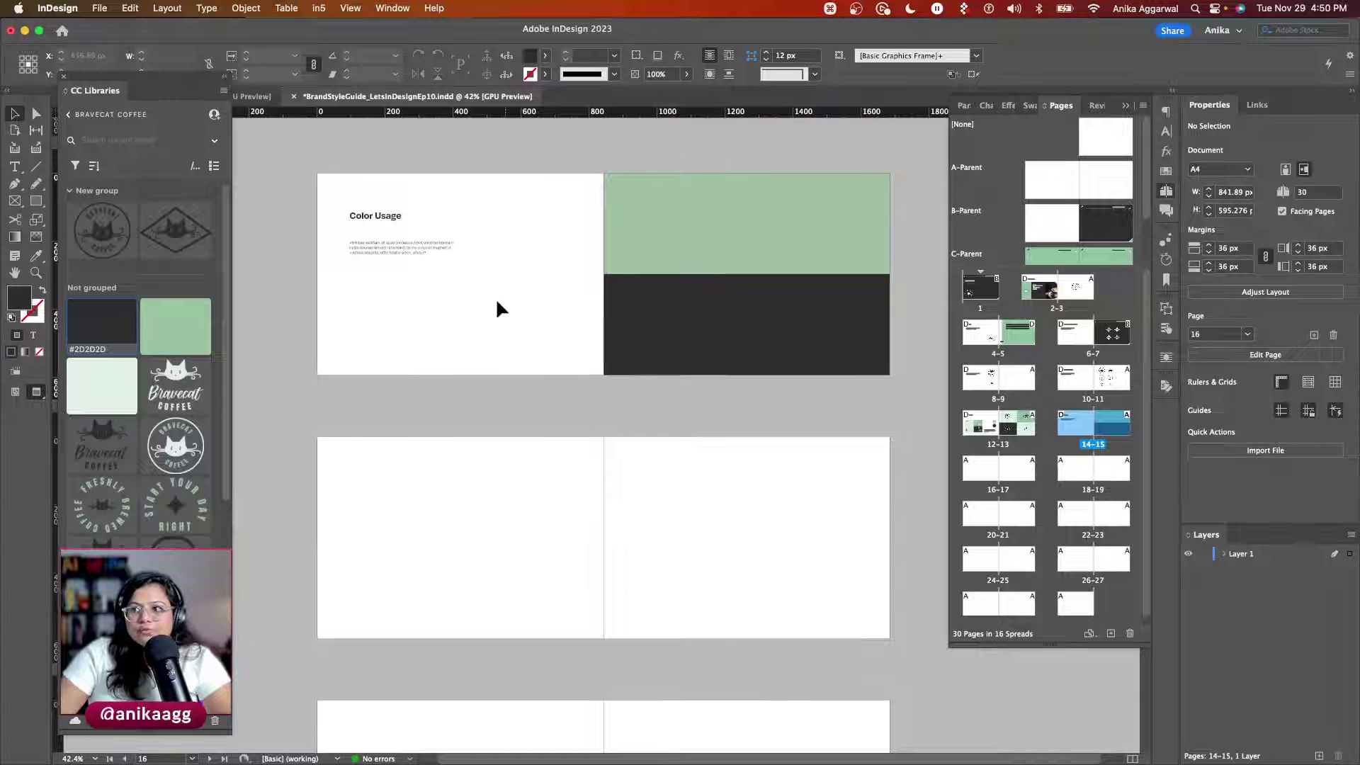
scroll(1063, 227, "down", 2)
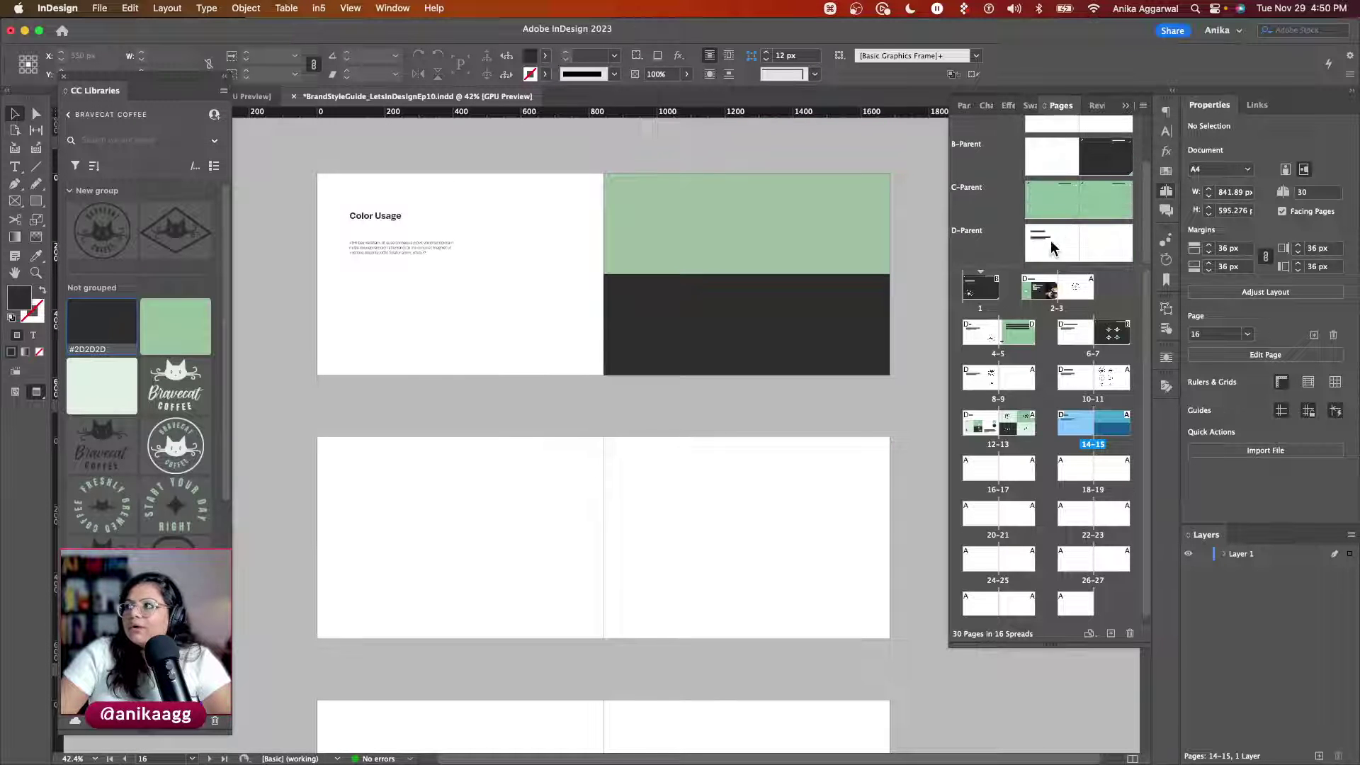
left_click_drag(1055, 248, 985, 483)
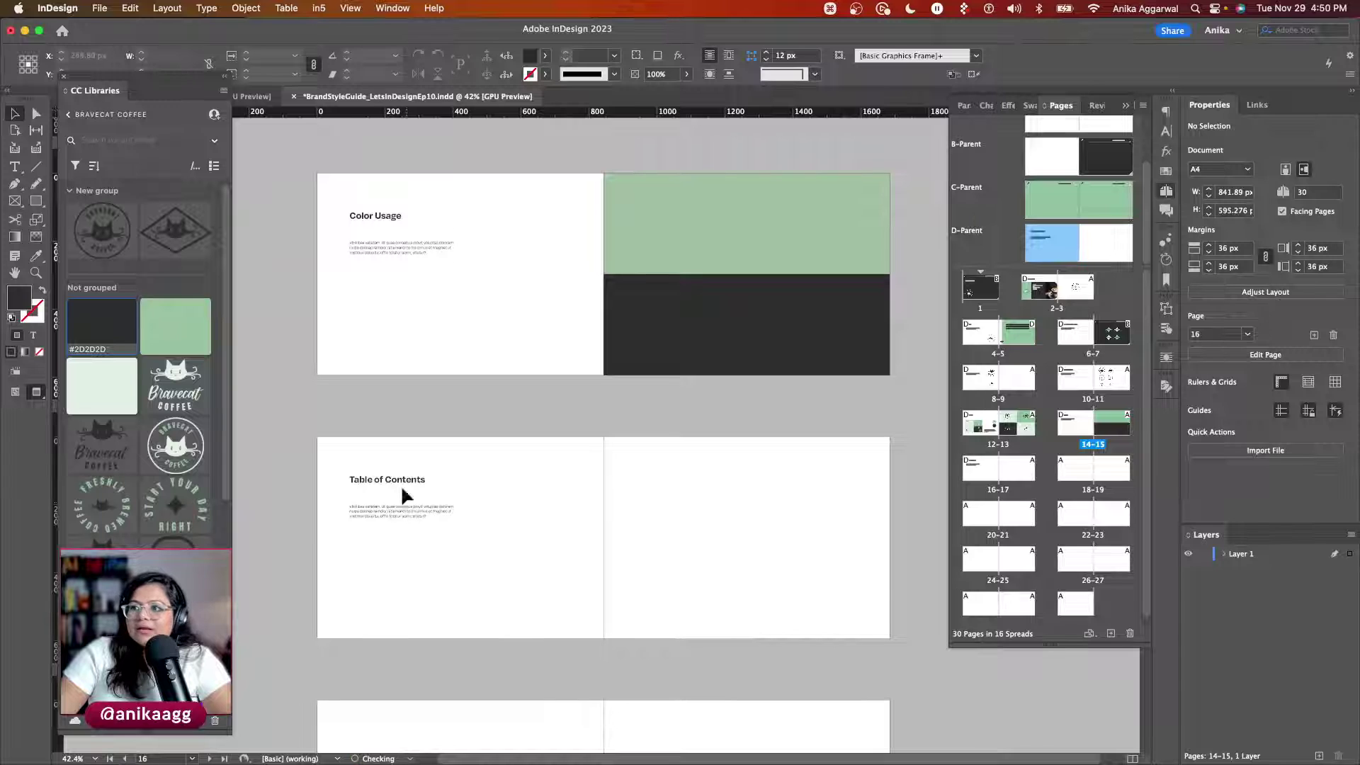
Step: Override the Table of Contents heading on page 16 and replace its text with Typography
left_click(397, 474, "shift+super")
key("super+equal")
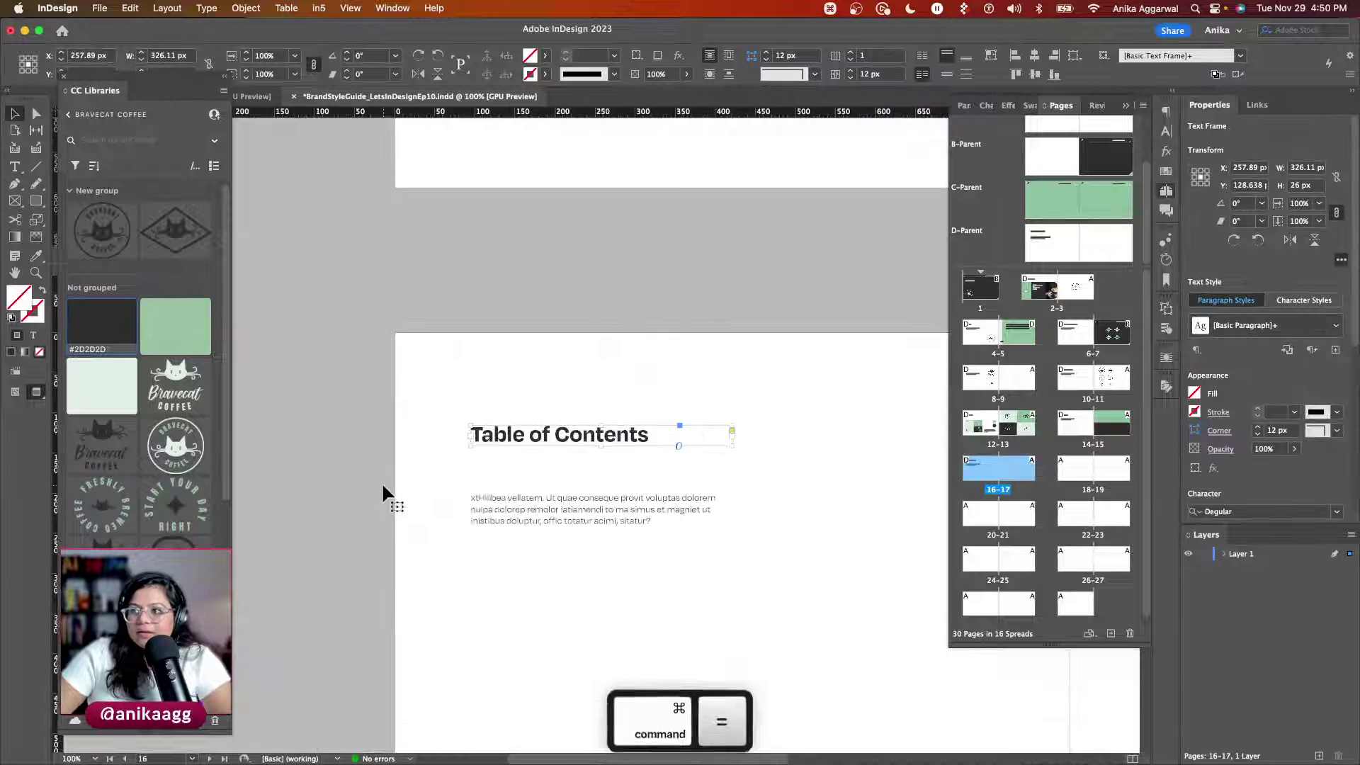
double_click(589, 436)
double_click(588, 433)
triple_click(589, 433)
type("Ty")
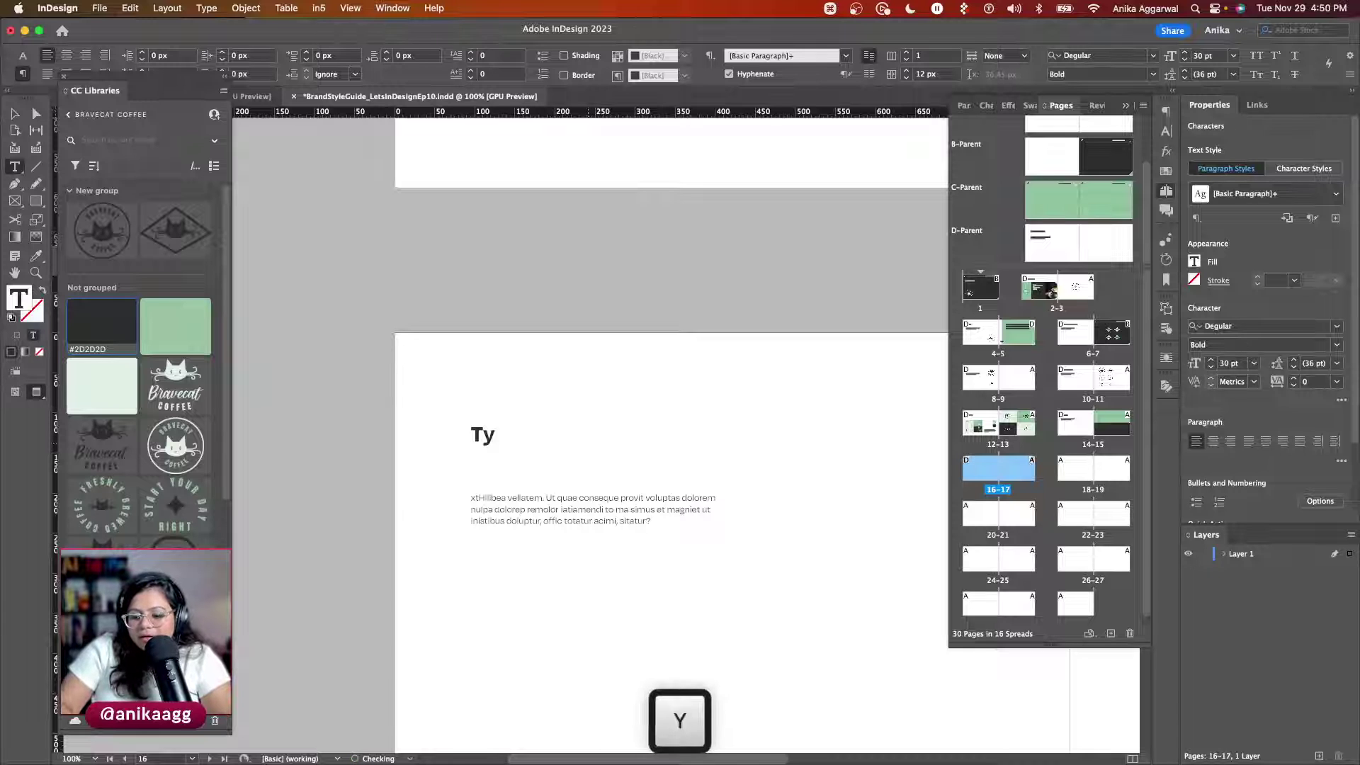
type("pography")
key("Escape")
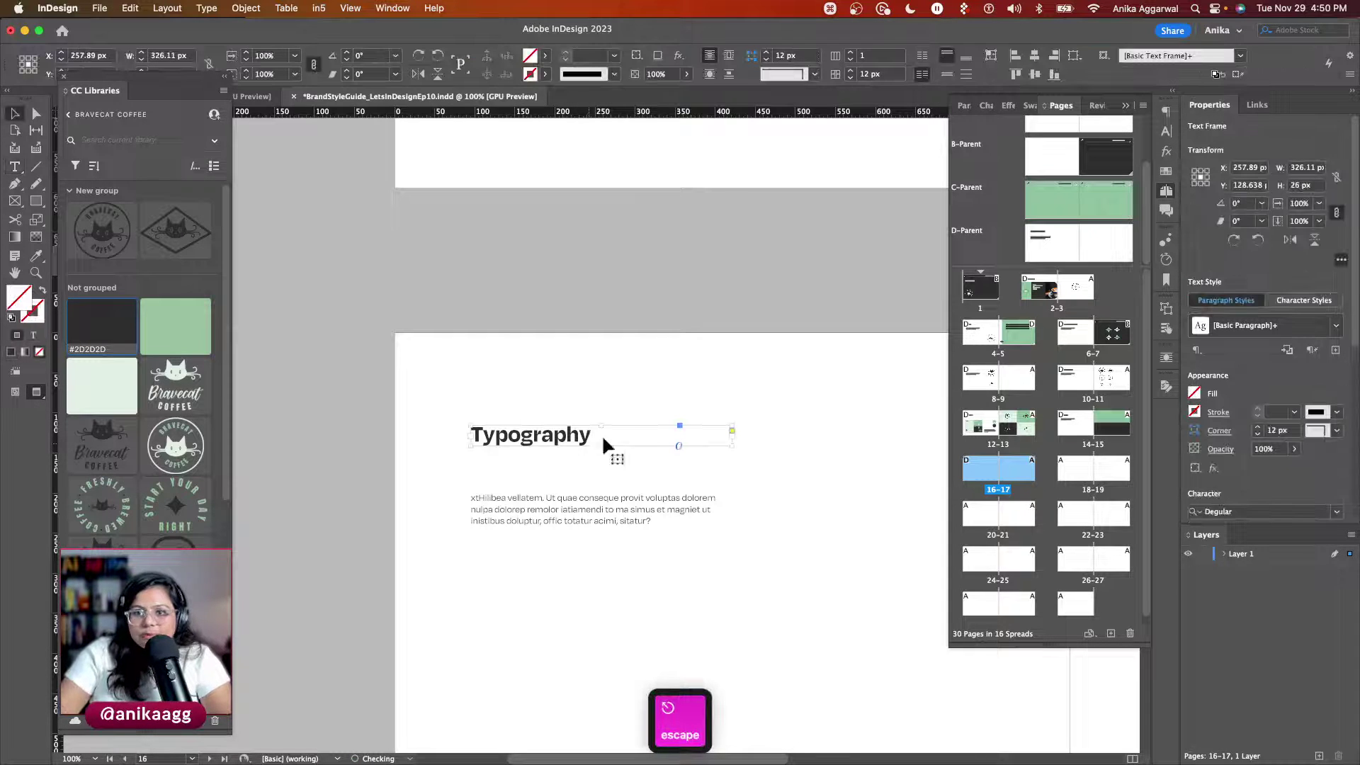
left_click(694, 391)
Step: Cover the whole page facing Typography with a green block of 841.89 by 595.276 px
scroll(651, 390, "down", 5)
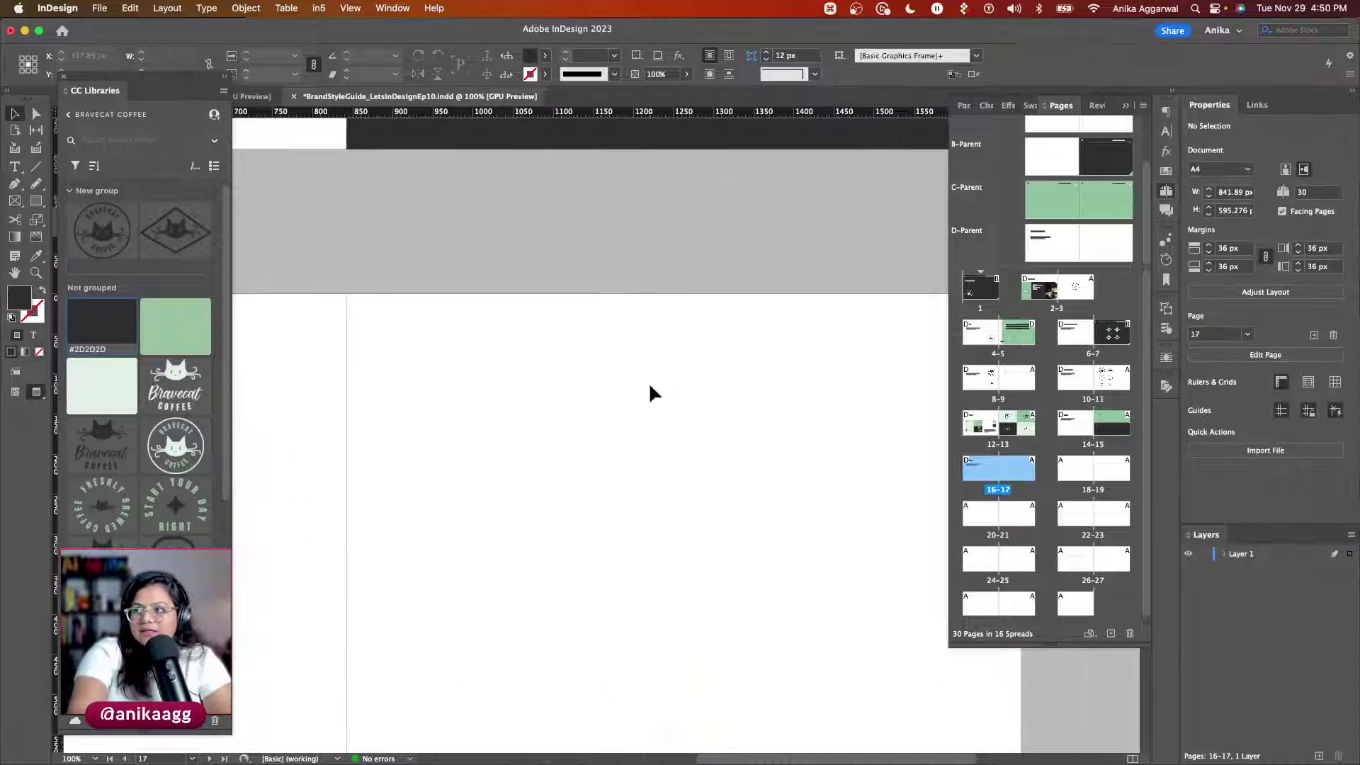
left_click_drag(628, 182, 692, 555)
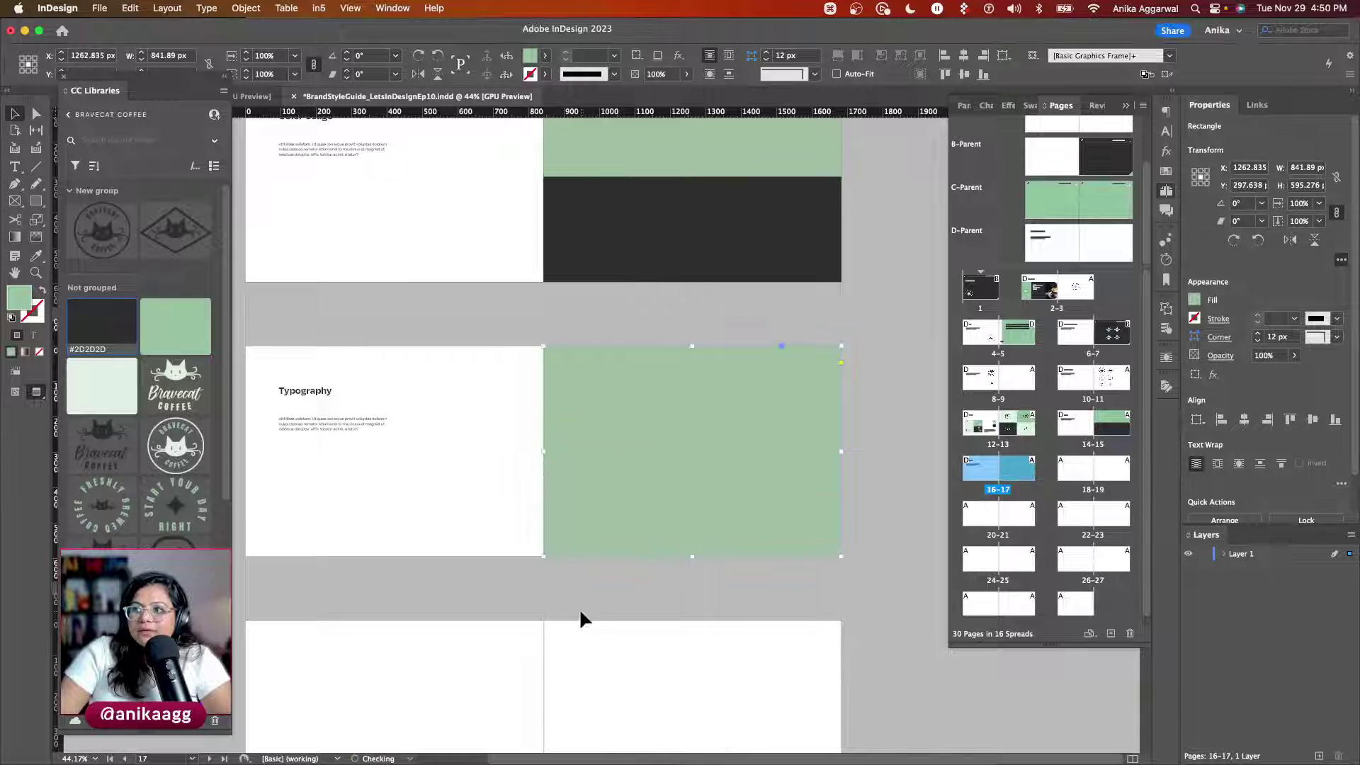
left_click(579, 610)
scroll(467, 445, "up", 1)
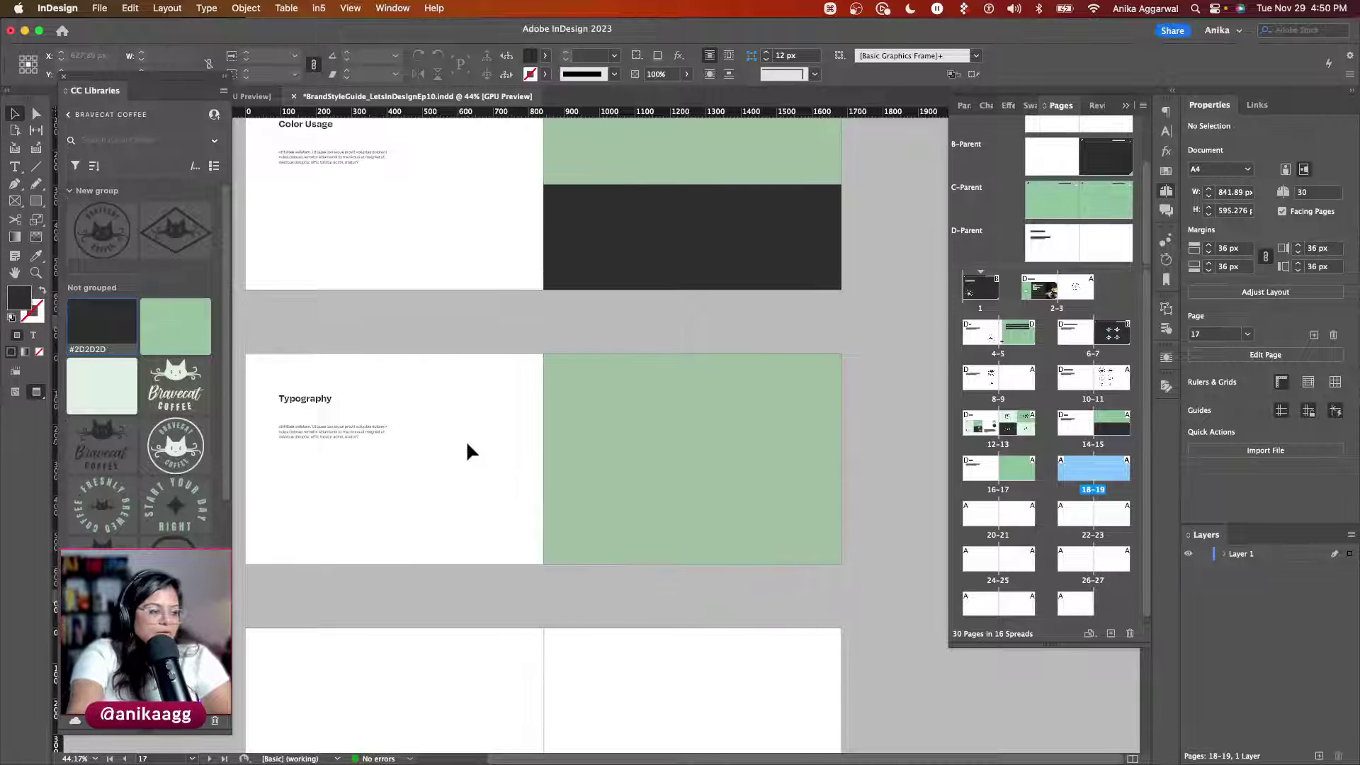
Step: Look over the Typography spread and go back to the Brand Guidelines cover page
scroll(437, 453, "up", 6)
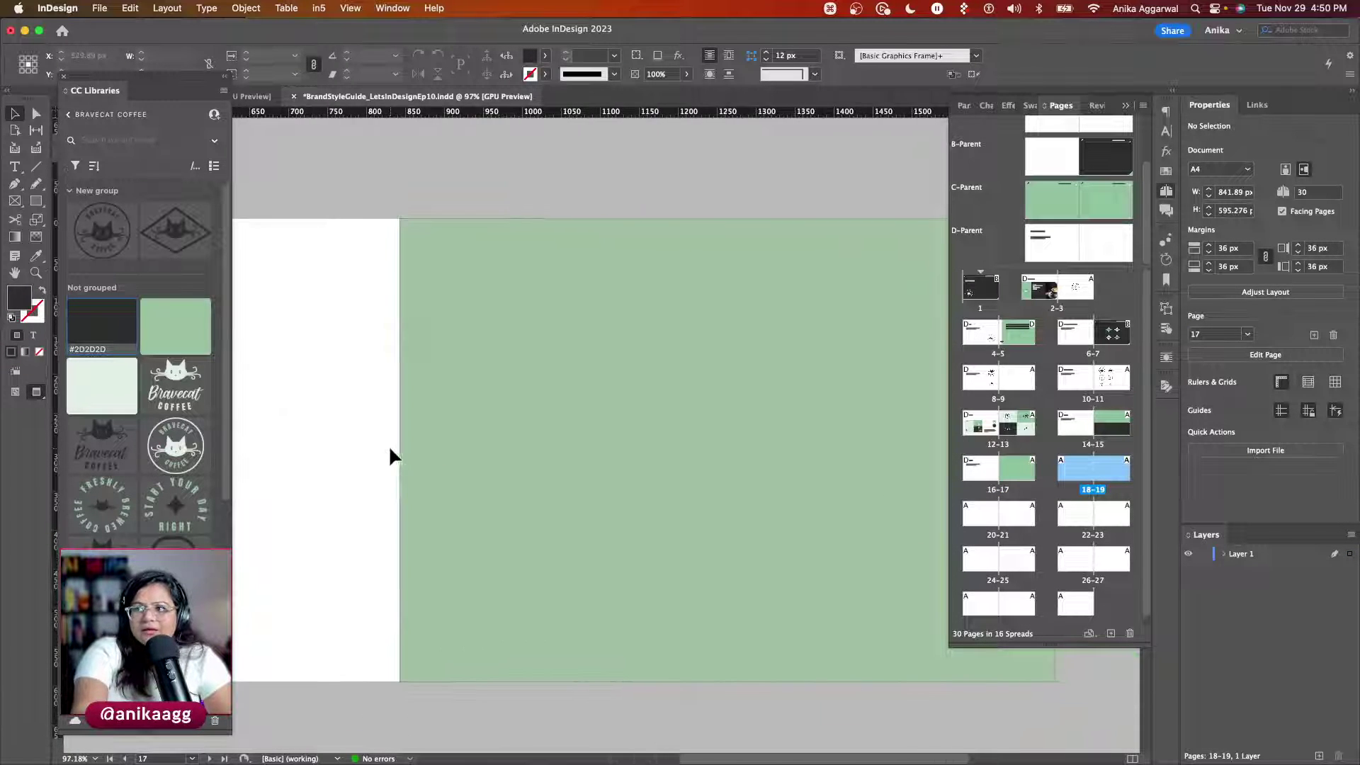
scroll(388, 445, "down", 2)
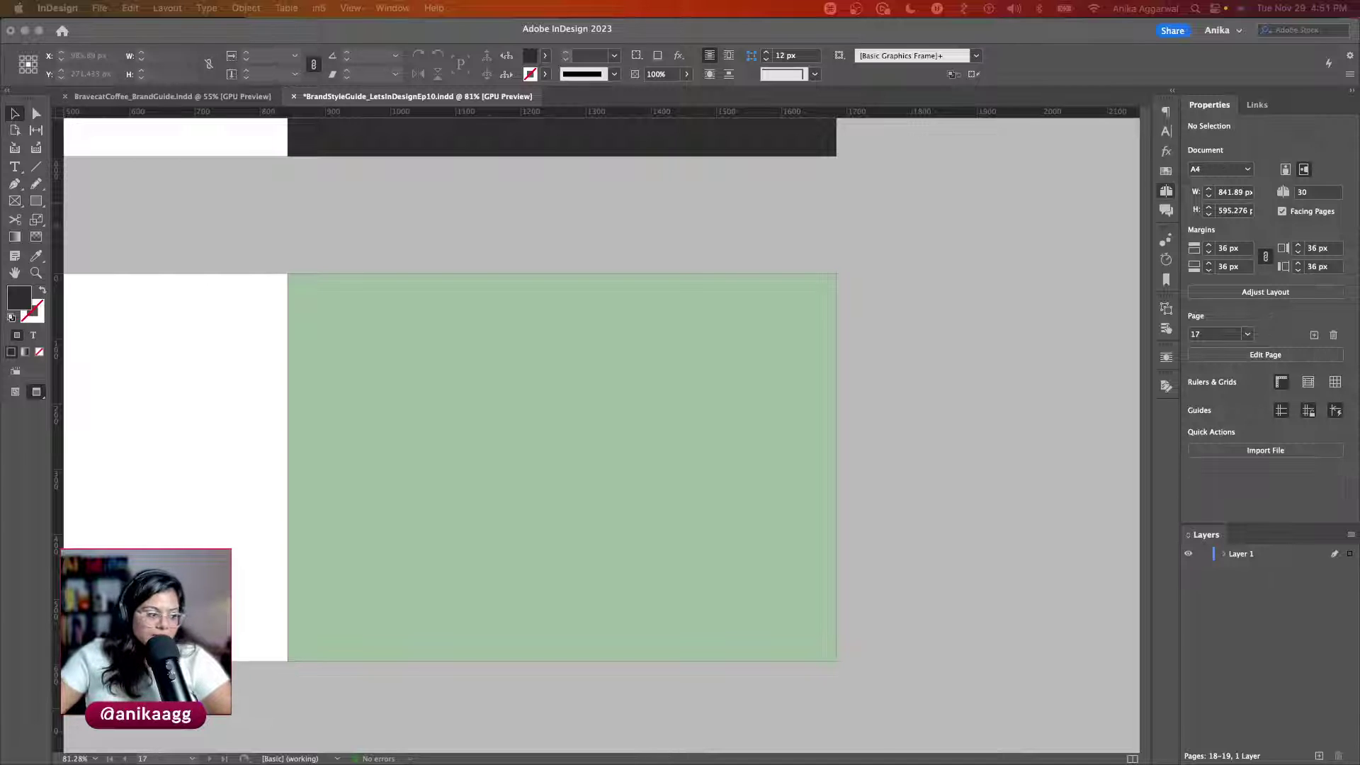
left_click(522, 391)
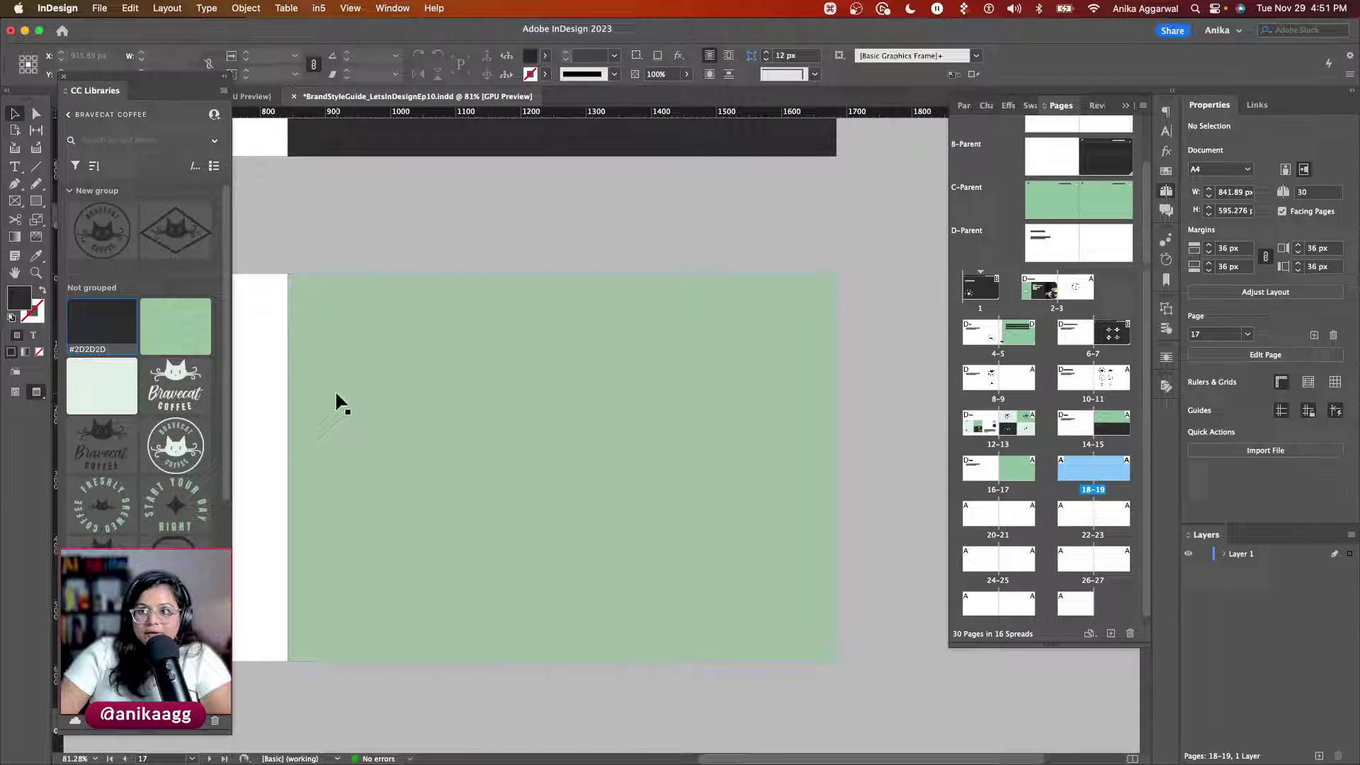
left_click(279, 370)
scroll(286, 377, "down", 5)
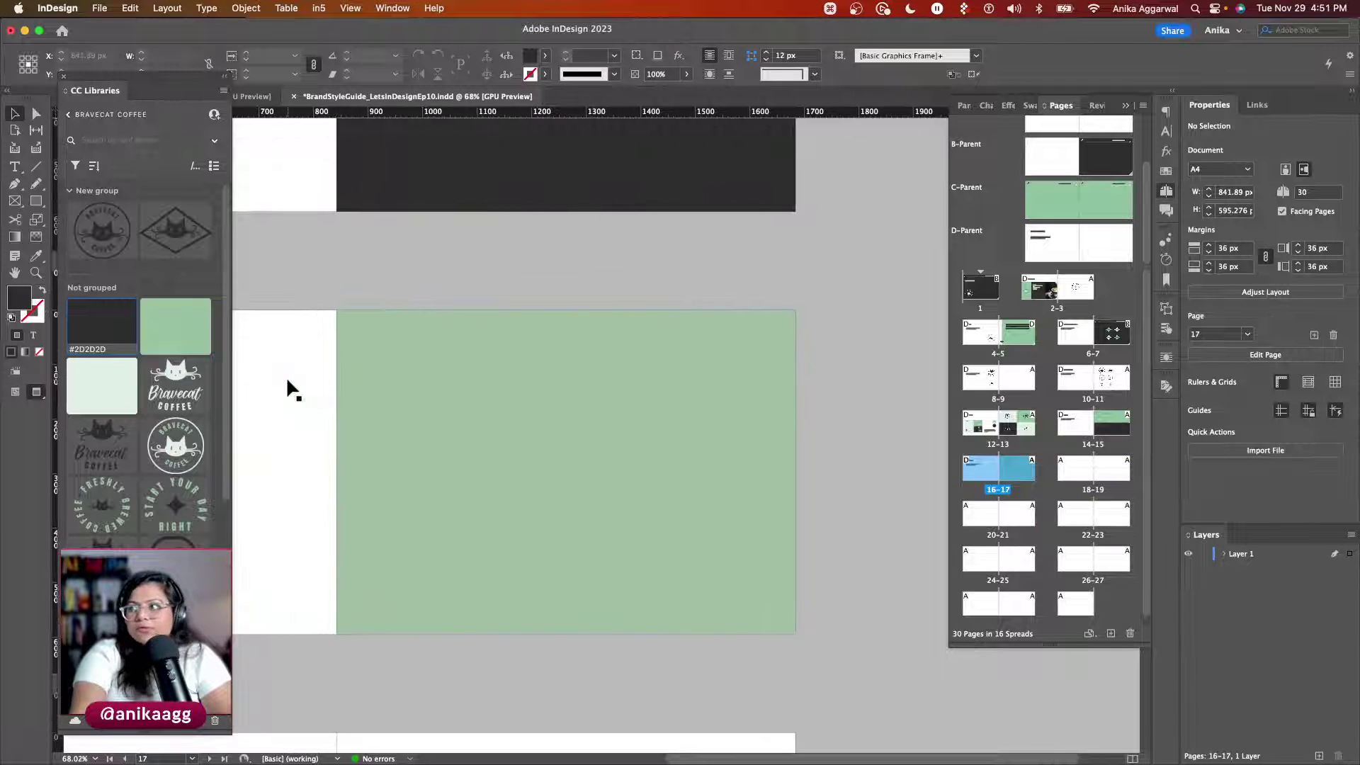
scroll(287, 376, "left", 1)
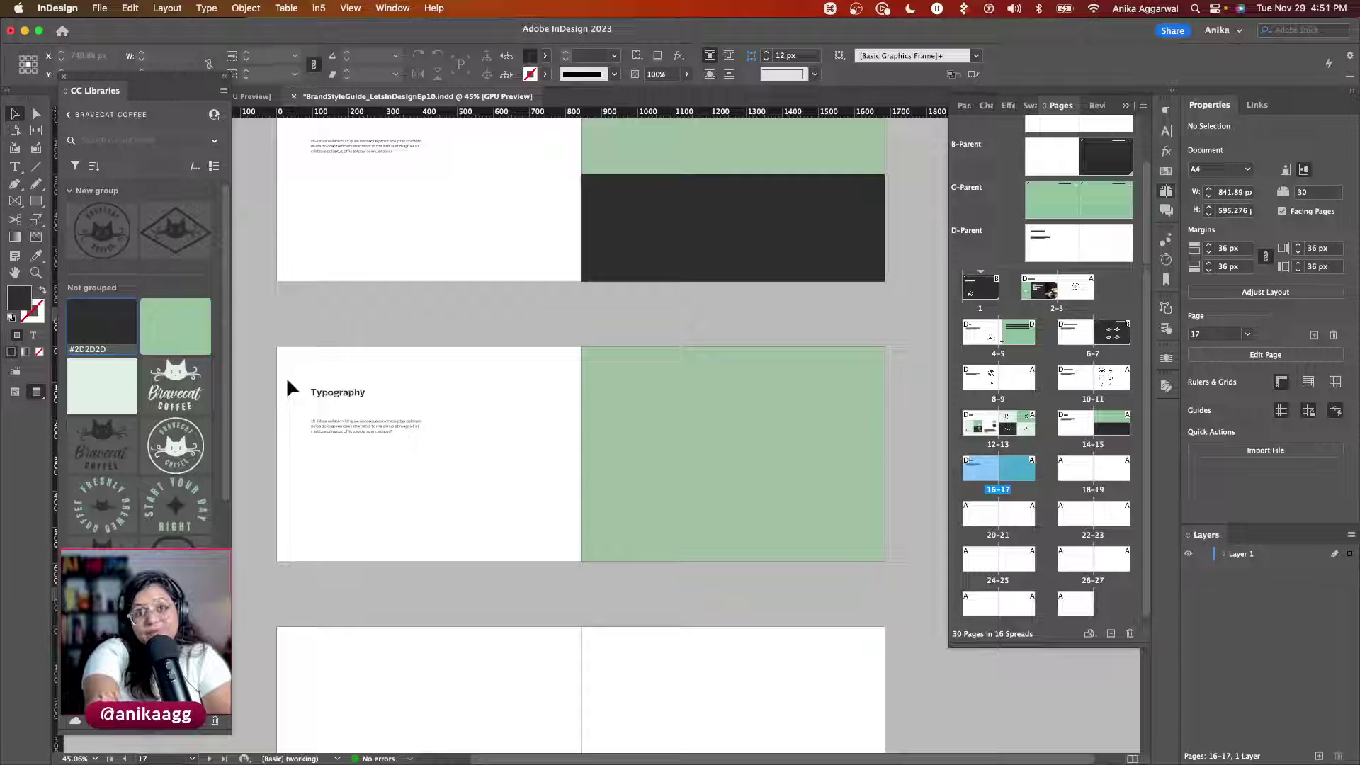
scroll(286, 377, "up", 20)
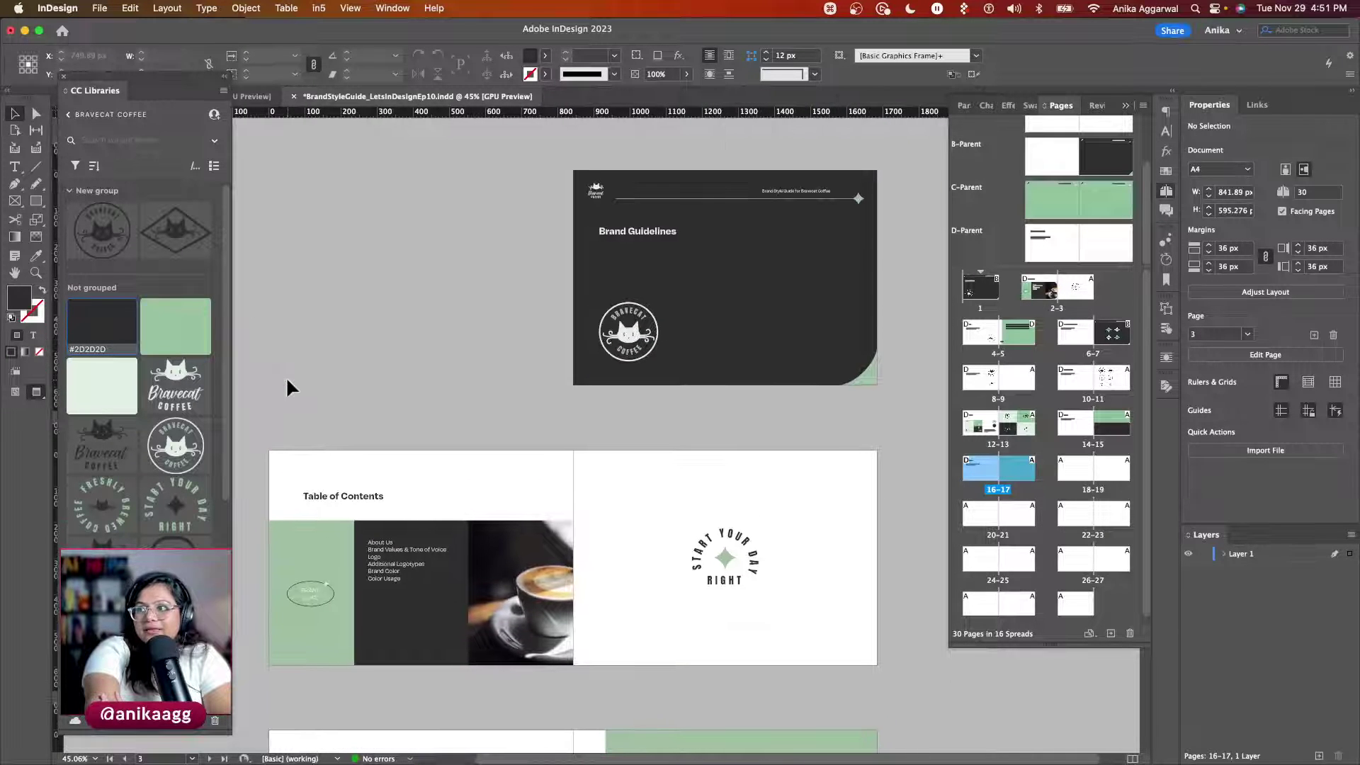
scroll(738, 369, "up", 4)
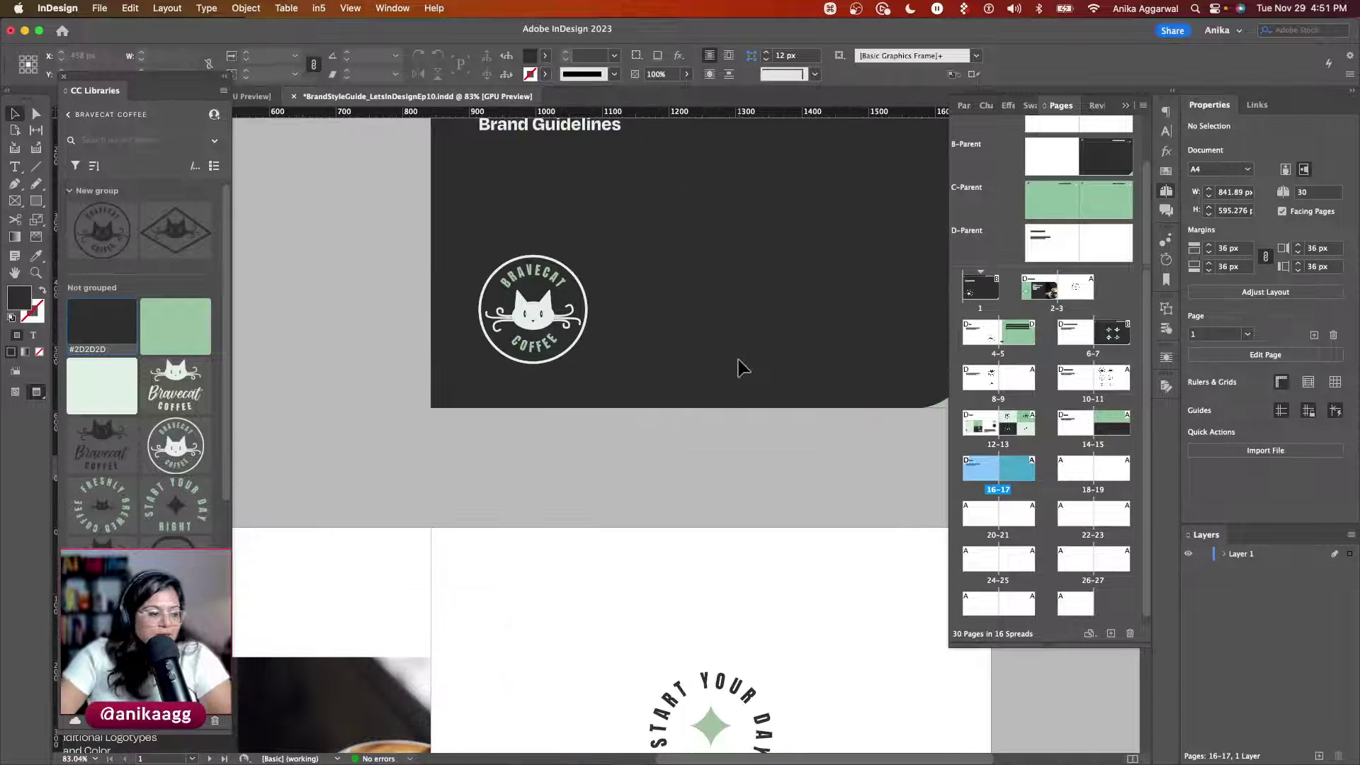
Step: Switch to Illustrator and look through the logo artwork and the colors and artwork in the Bravecat Coffee library
left_click(346, 720)
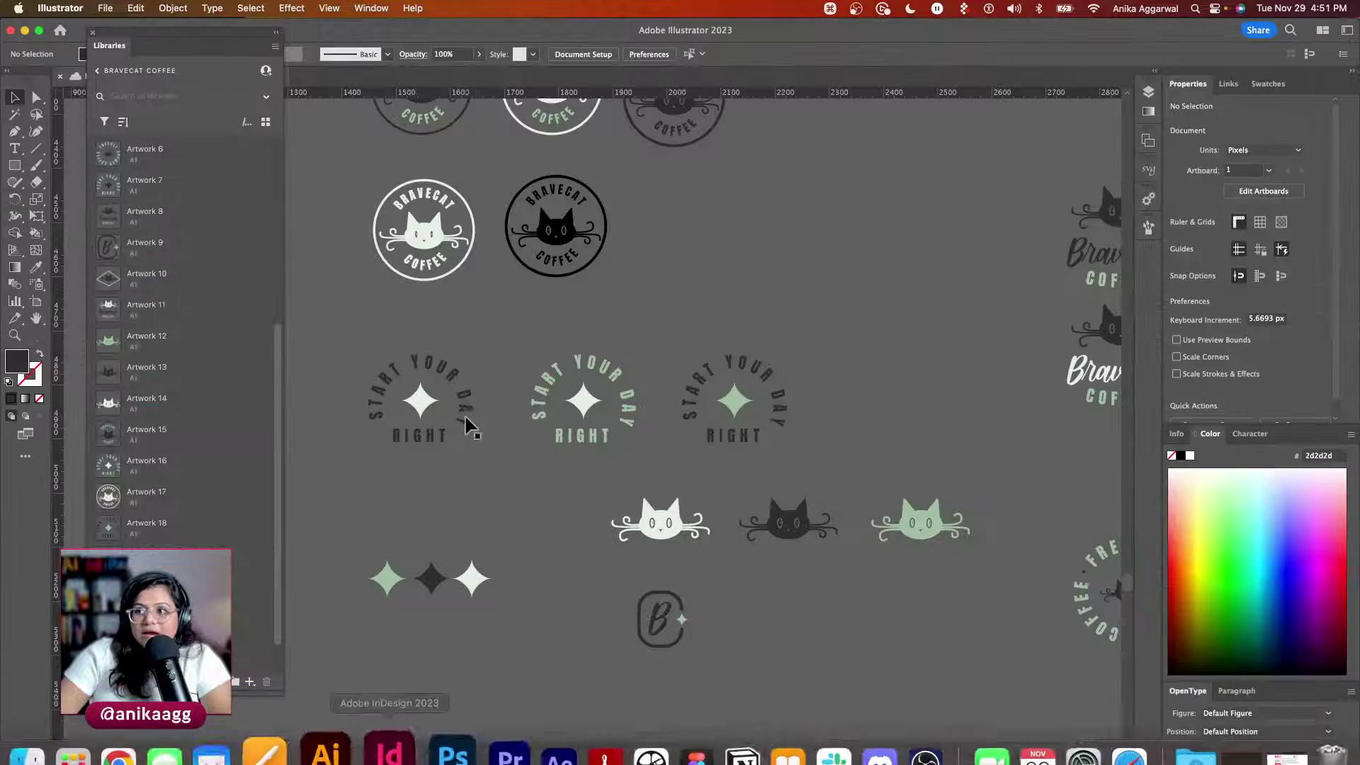
scroll(676, 428, "up", 4)
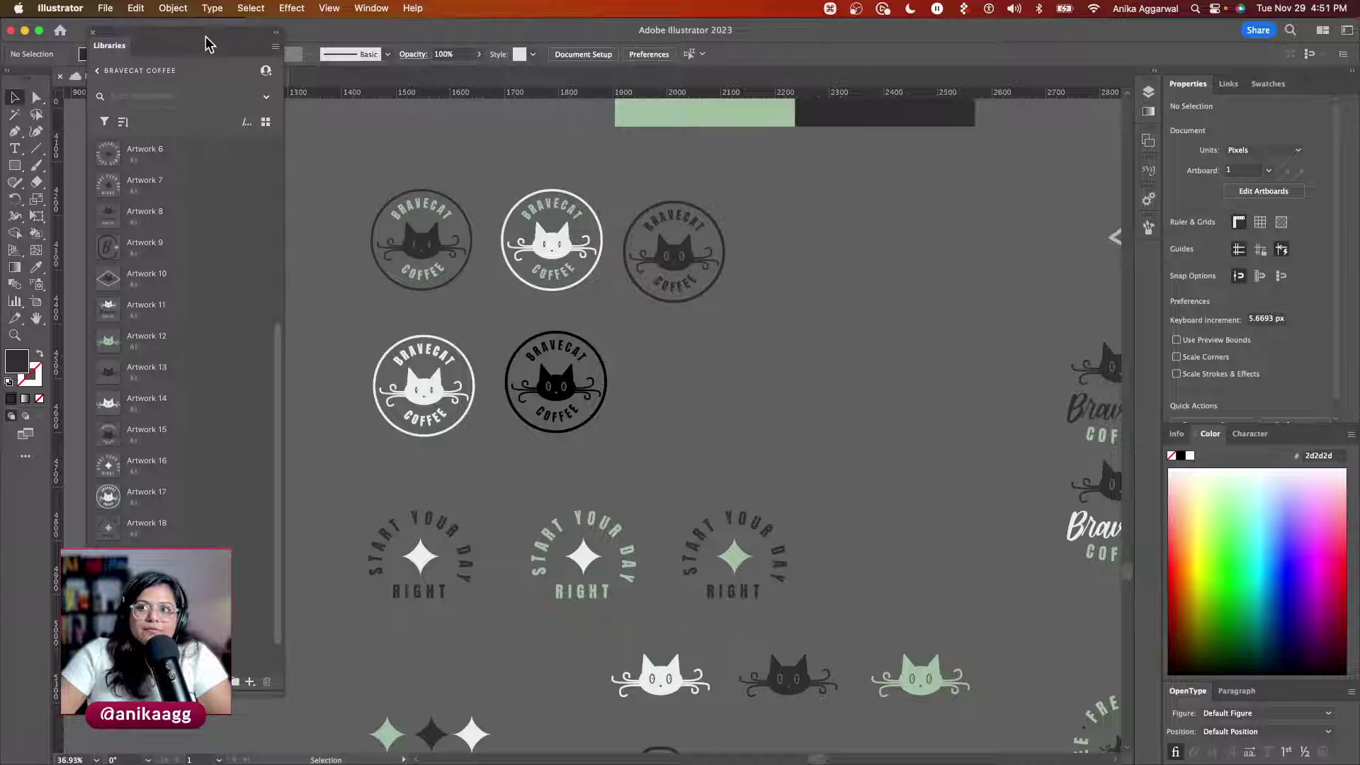
left_click_drag(205, 44, 402, 56)
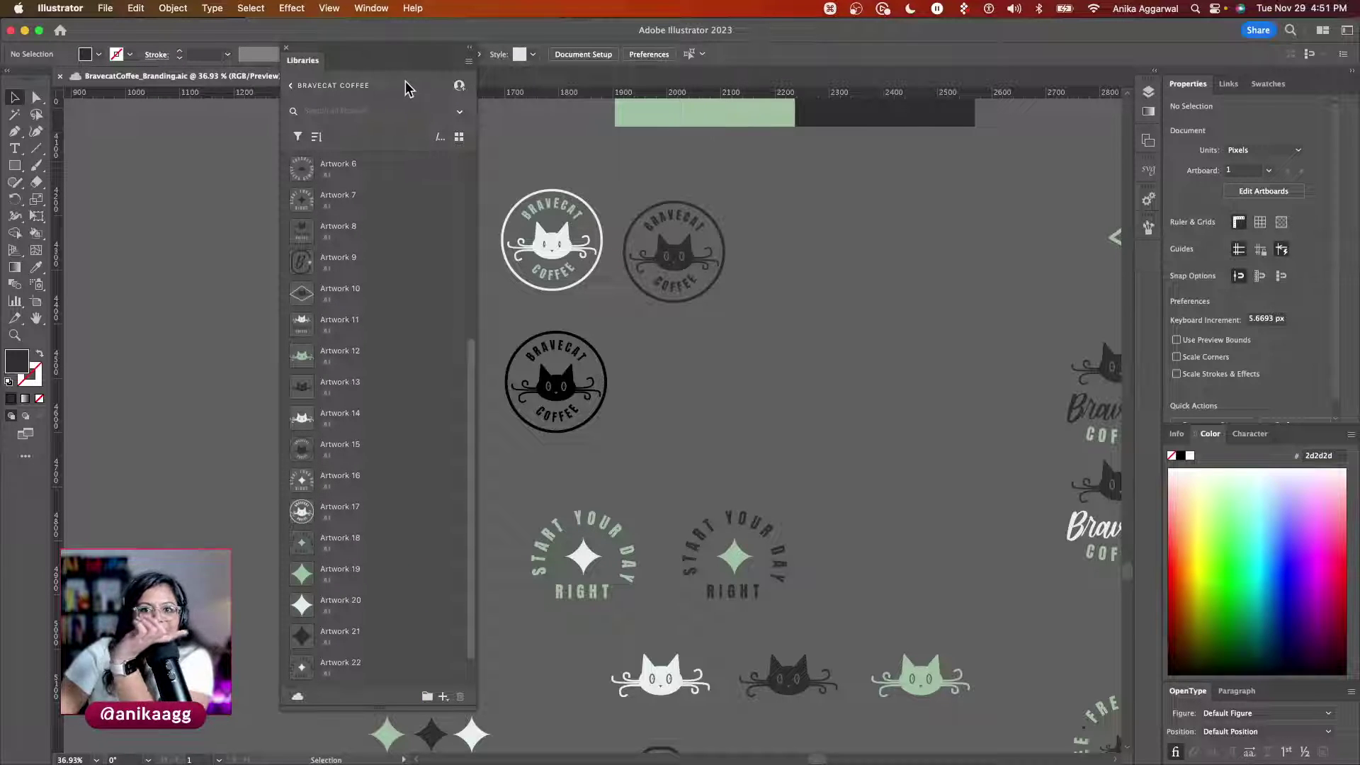
scroll(383, 374, "up", 5)
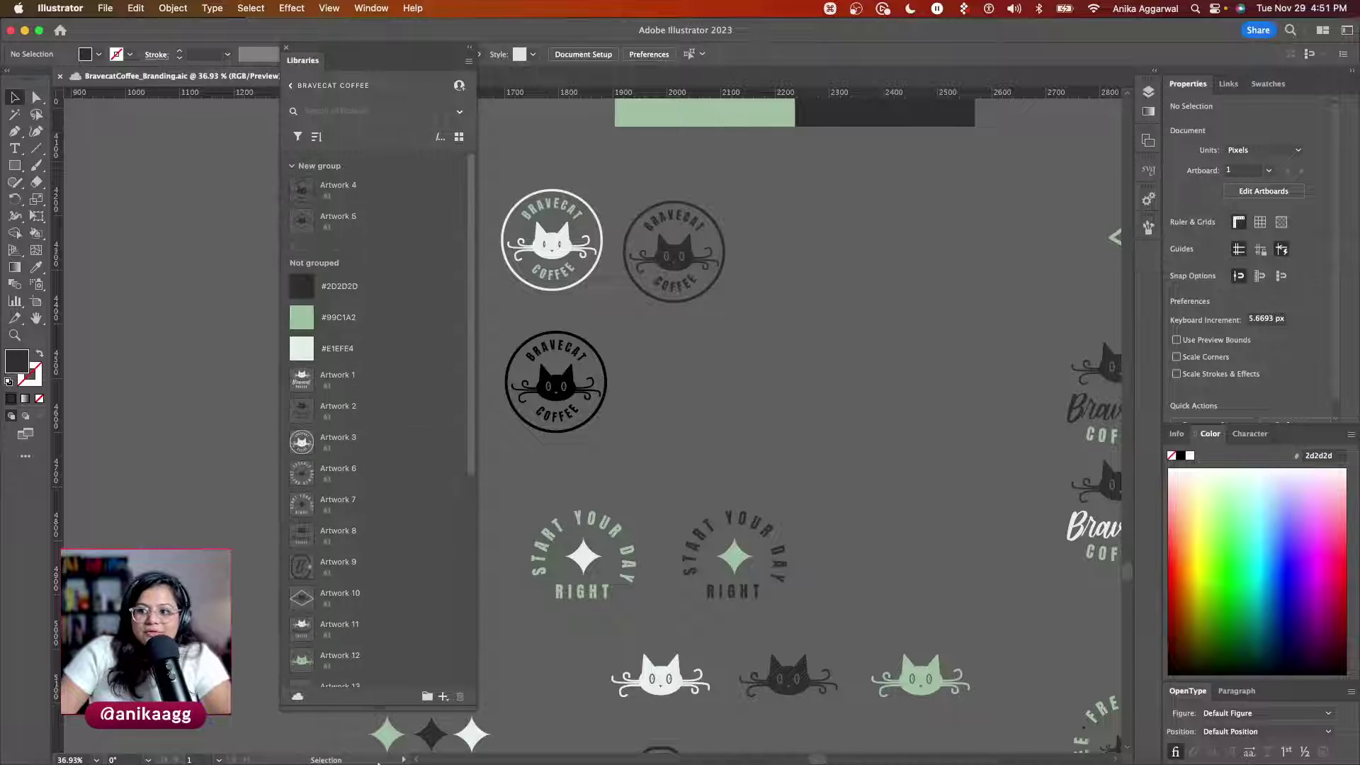
Step: Switch back to InDesign and close the Bravecat Coffee library
left_click(385, 716)
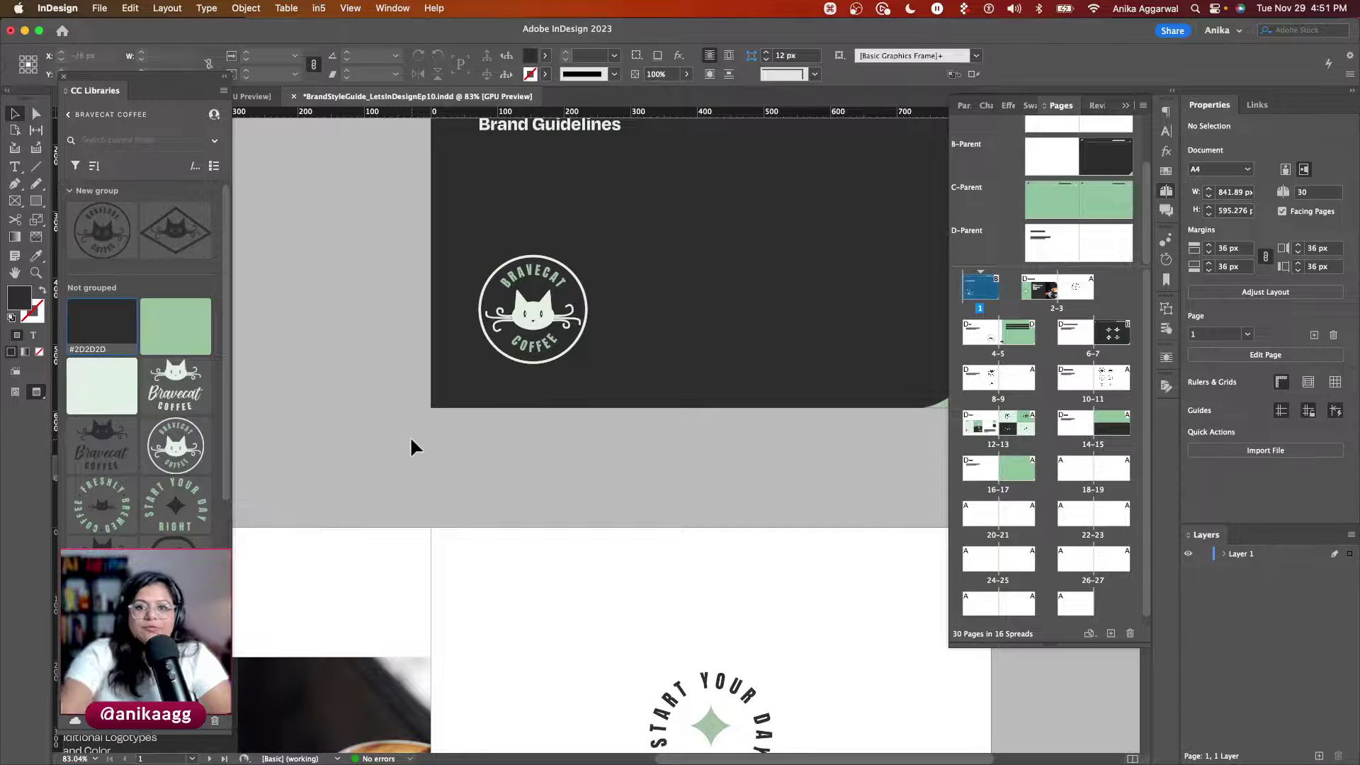
scroll(411, 447, "down", 3)
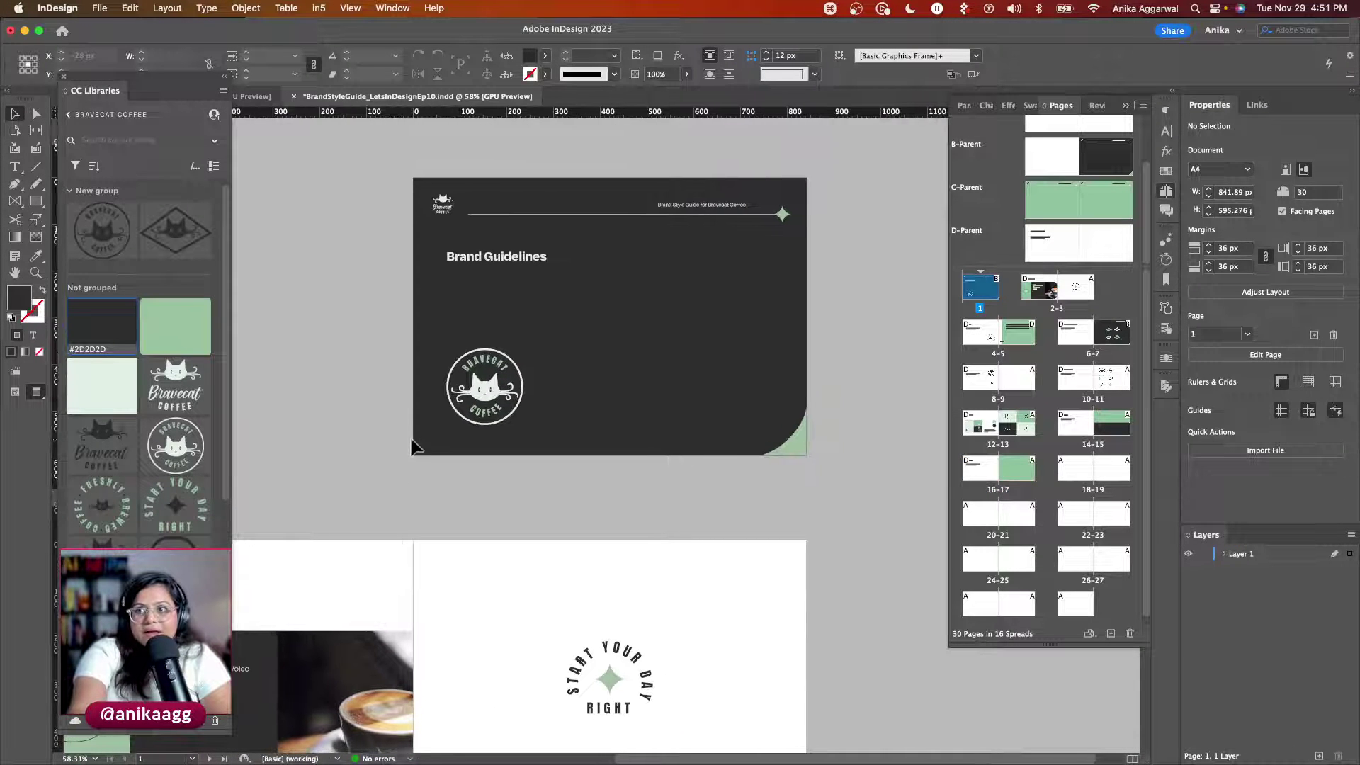
left_click(63, 83)
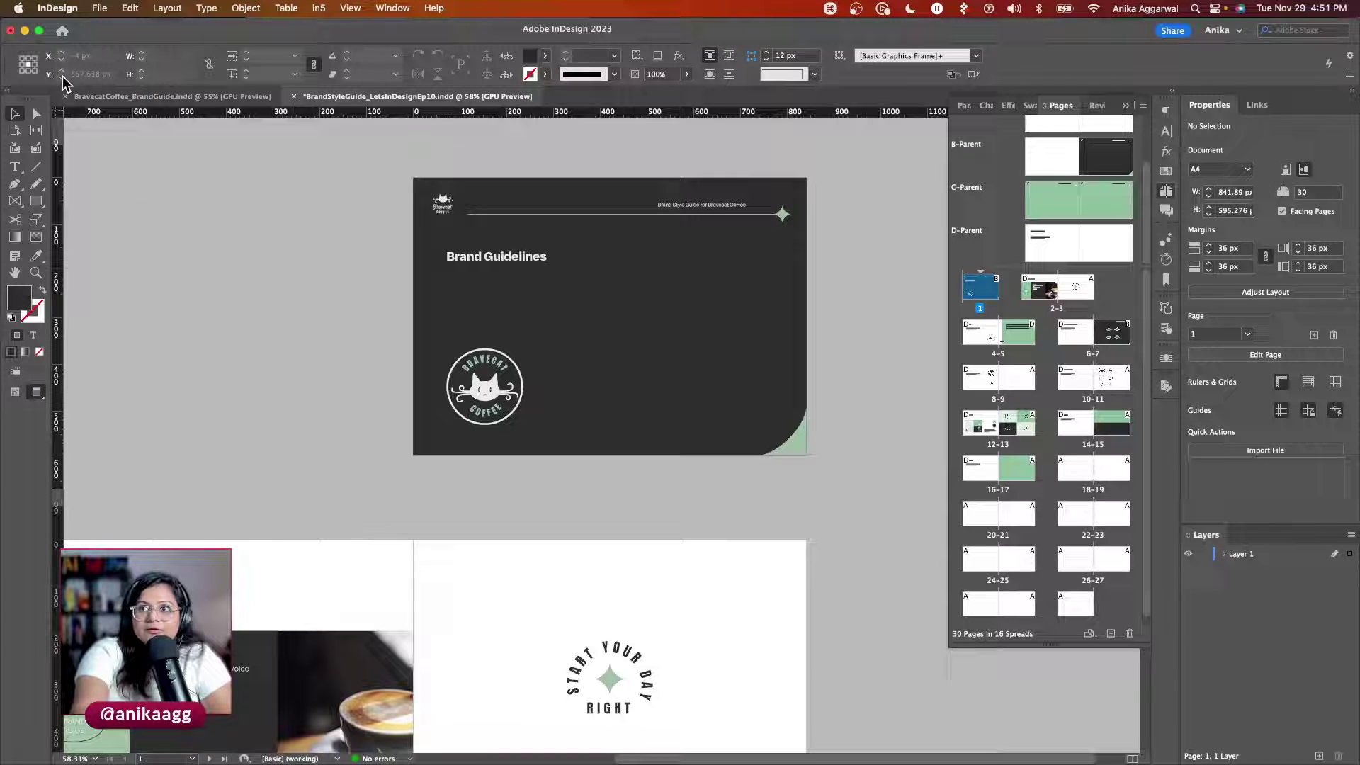
Step: Check the general Adobe PDF (Print) export options for the style guide and leave without exporting
left_click(99, 8)
left_click(164, 306)
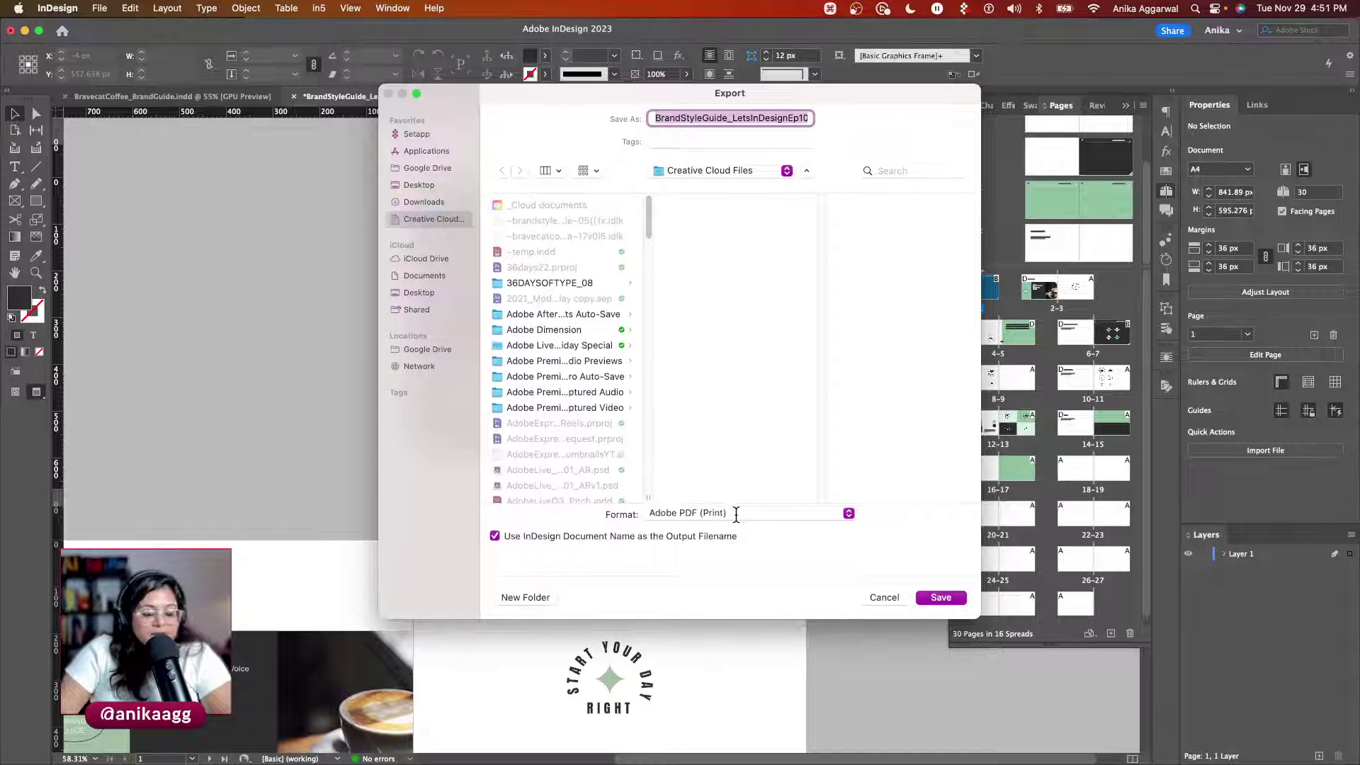
left_click(940, 598)
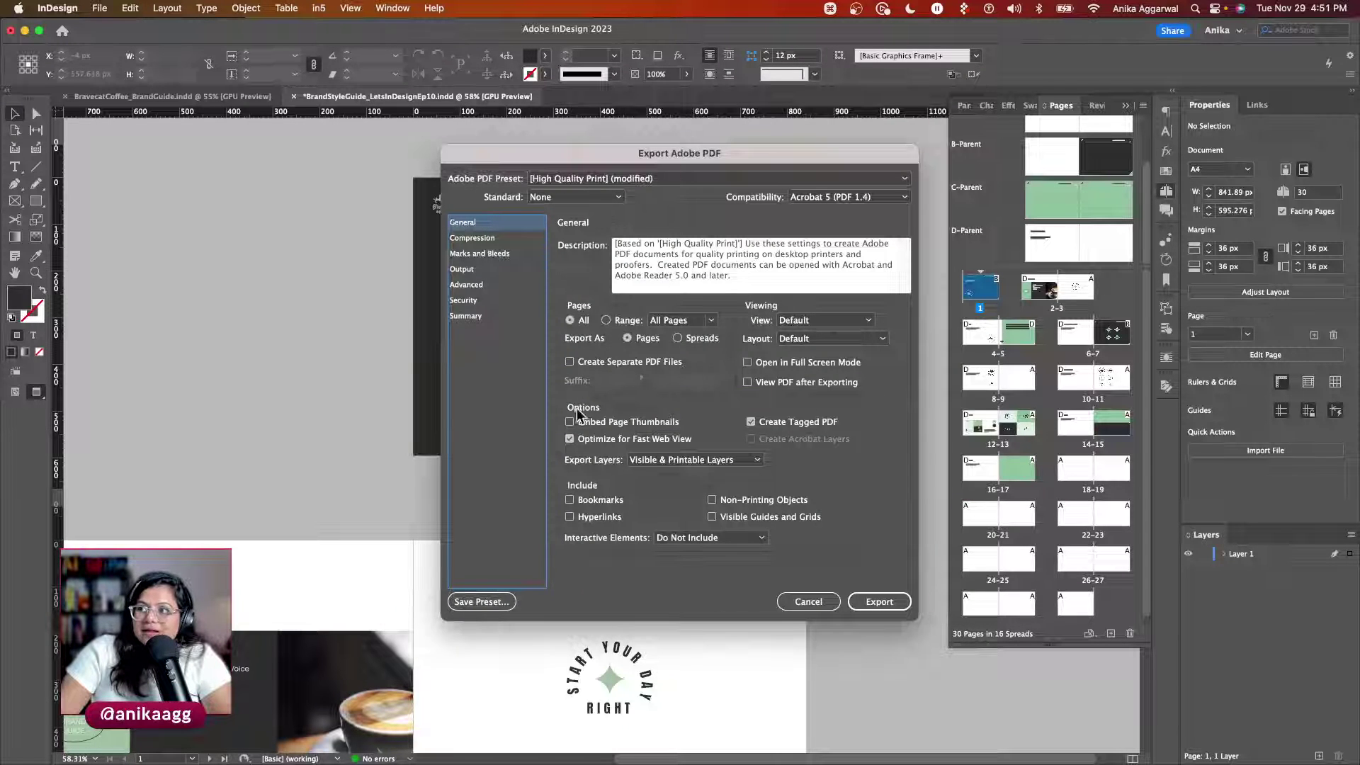
left_click(810, 603)
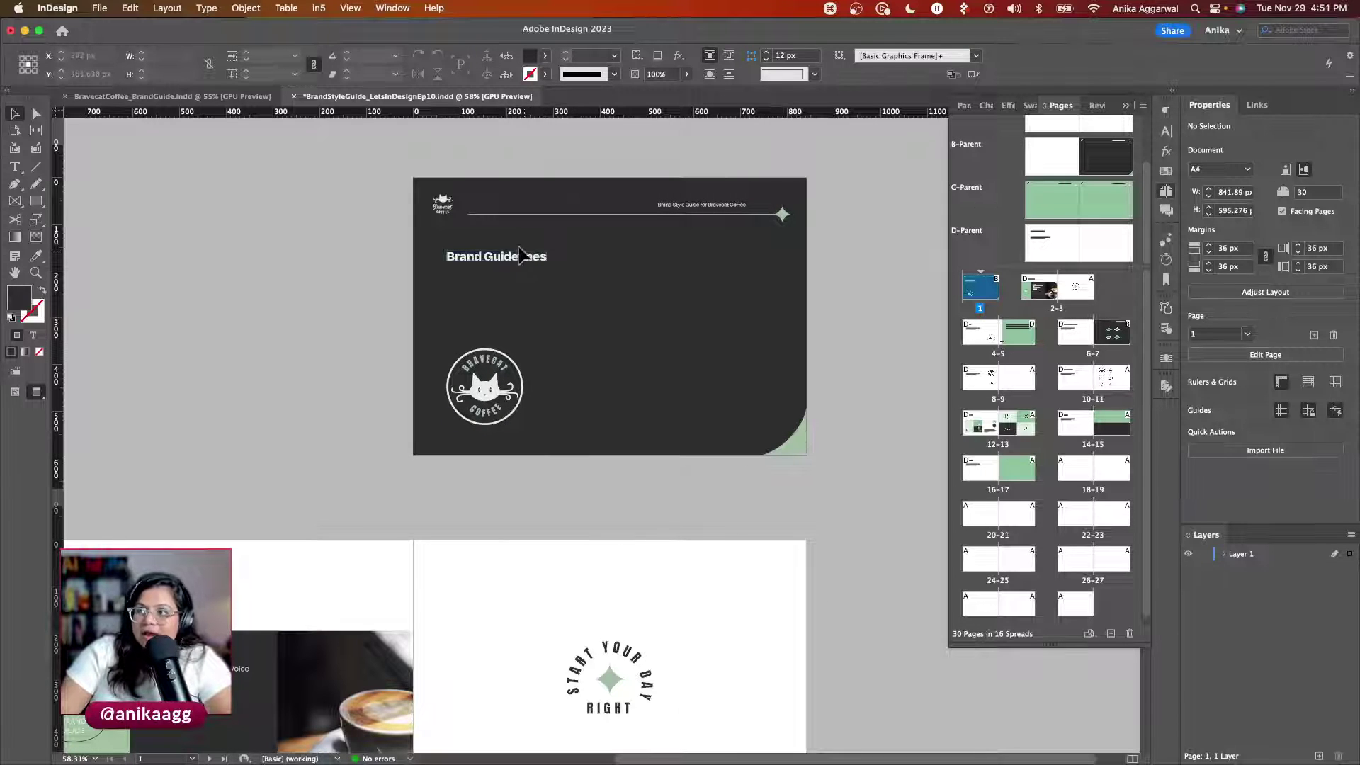
Step: Examine the B-Parent, C-Parent and D-Parent layouts and return to the Brand Guidelines cover page
scroll(374, 387, "down", 5)
scroll(374, 386, "left", 3)
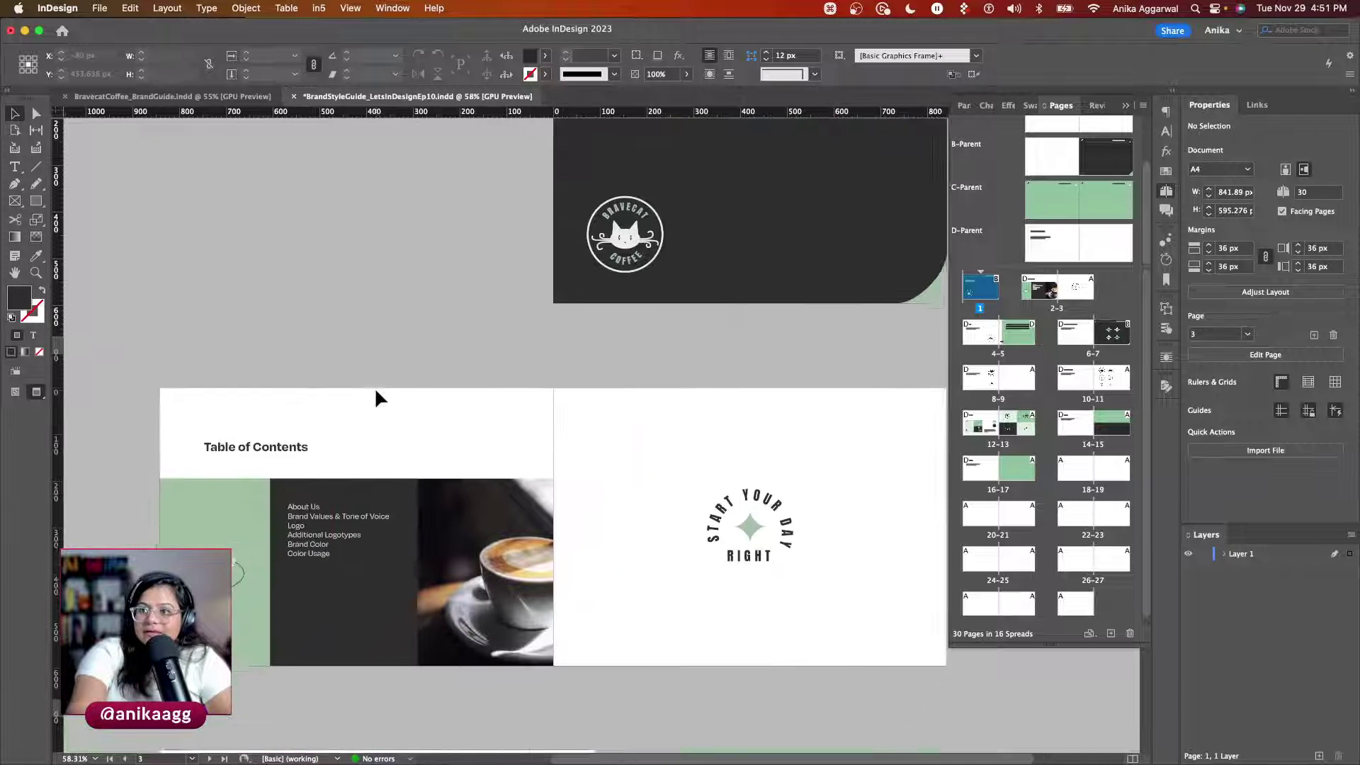
scroll(1024, 160, "up", 2)
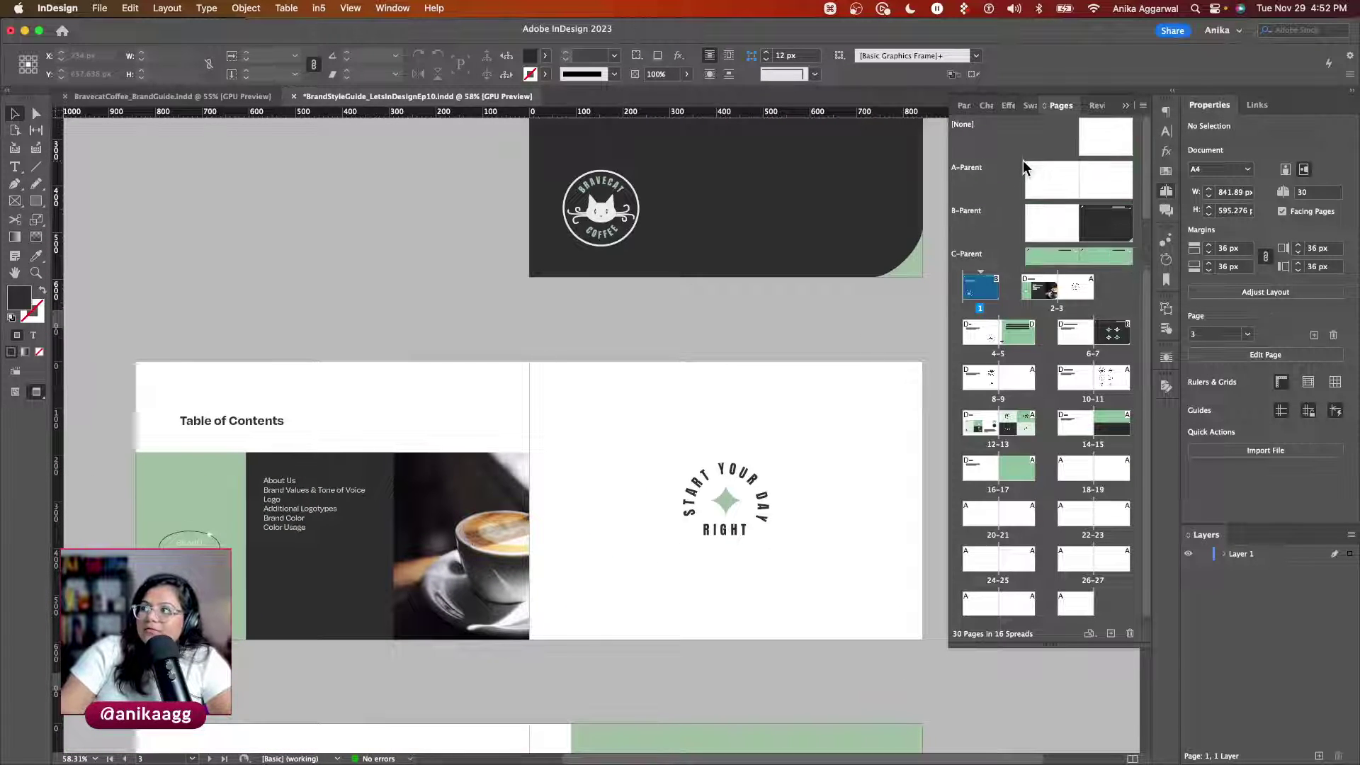
double_click(1098, 216)
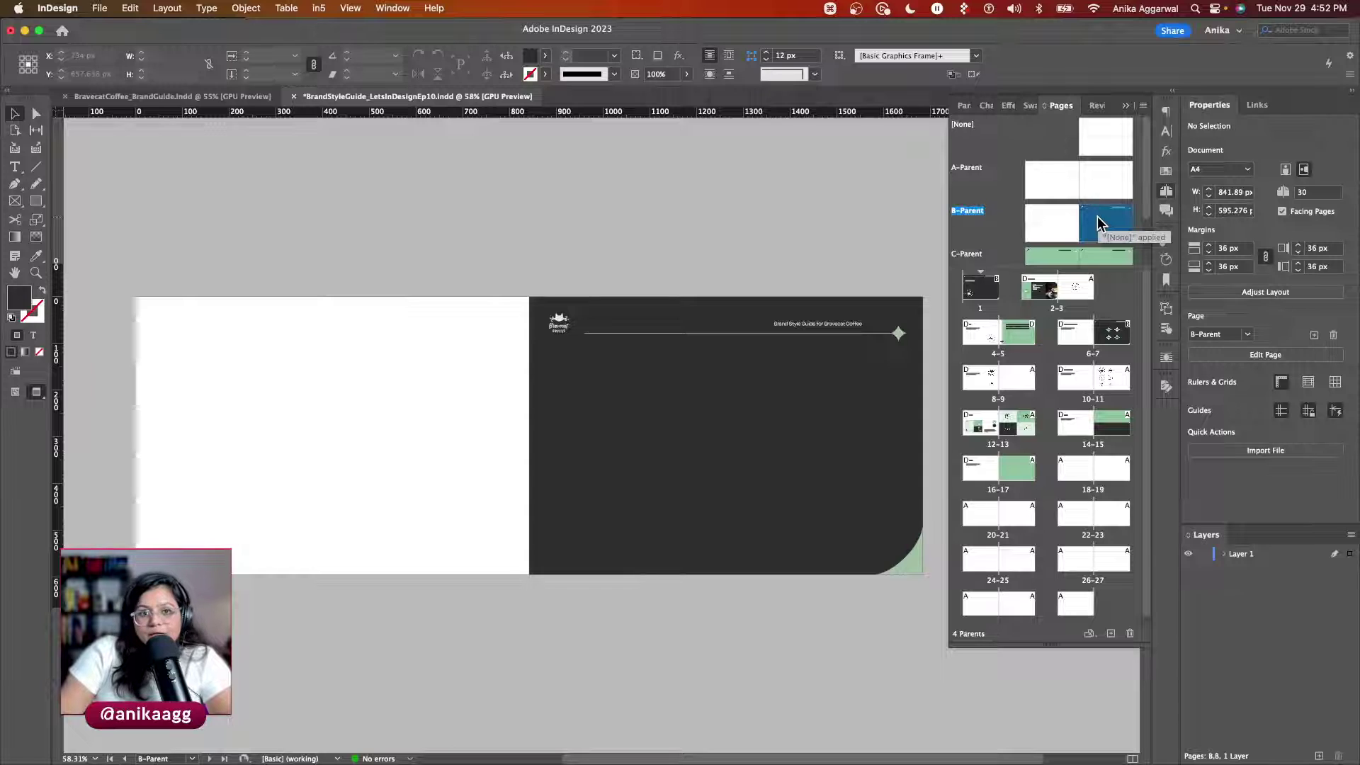
double_click(1076, 265)
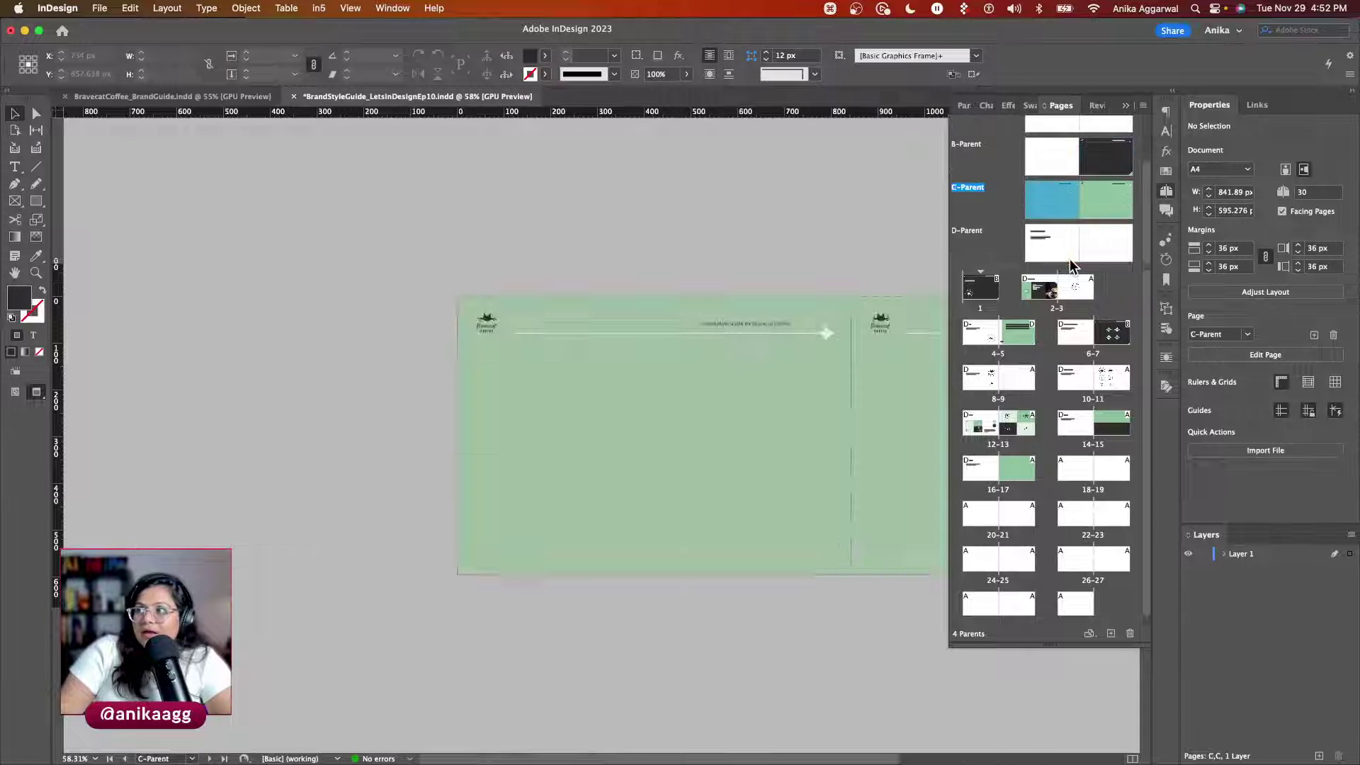
left_click(1062, 257)
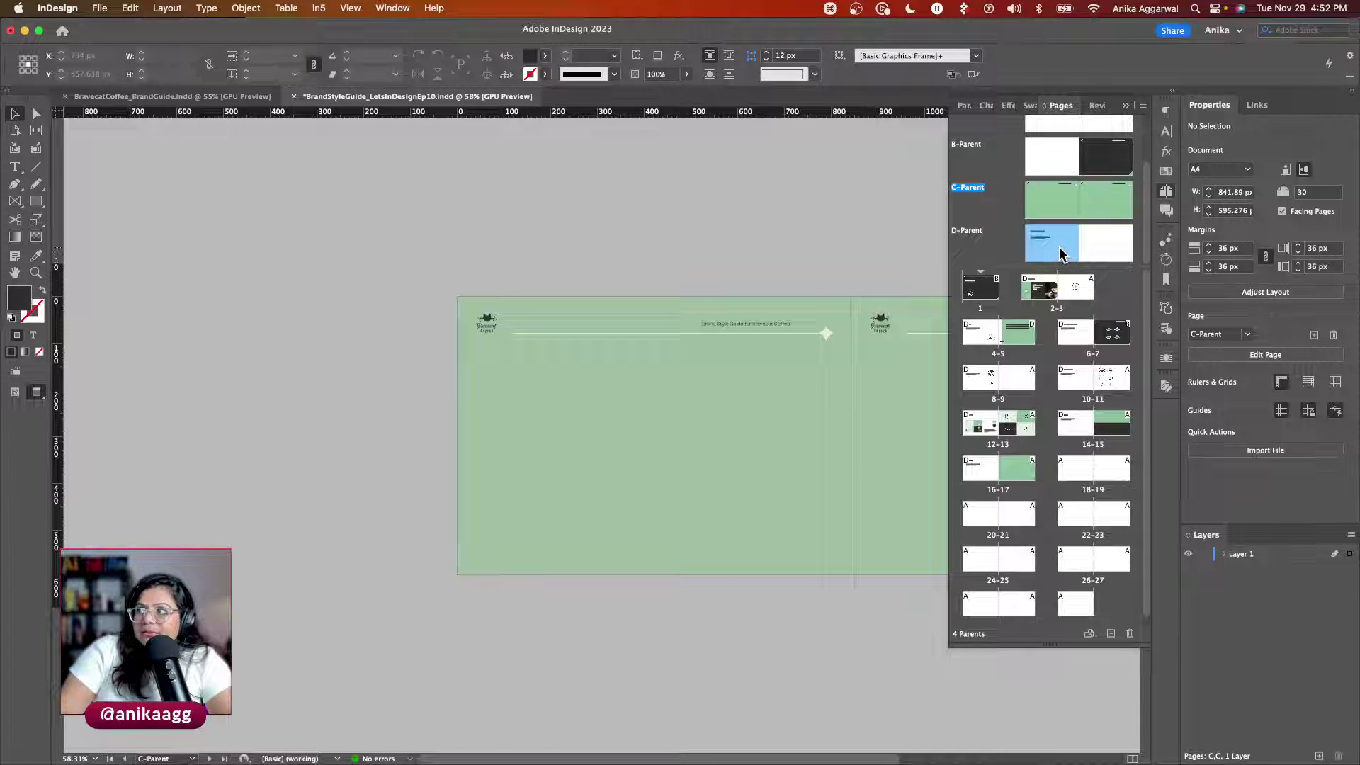
double_click(1062, 255)
double_click(991, 288)
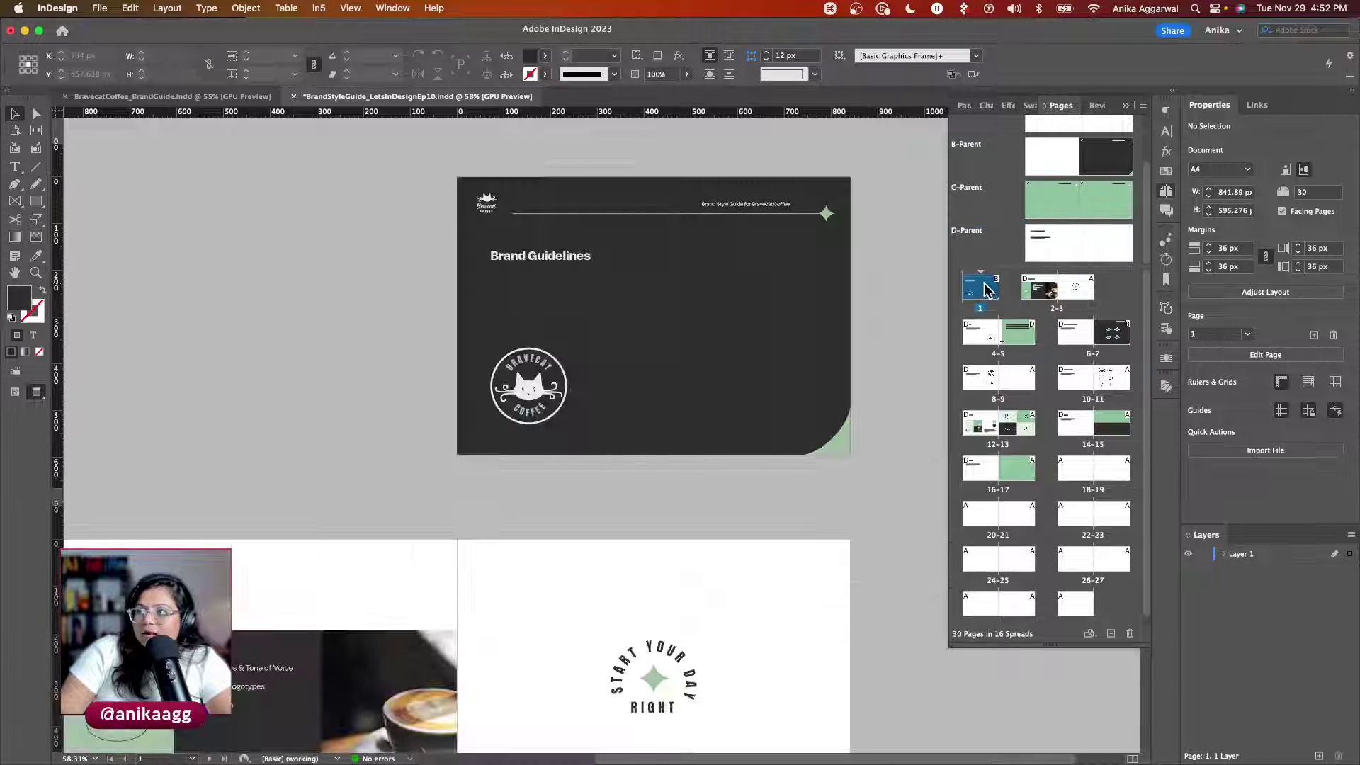
Step: Examine the style guide's spreads from the cover to Typography and turn off preview mode to show the frames and guides
scroll(363, 649, "down", 5)
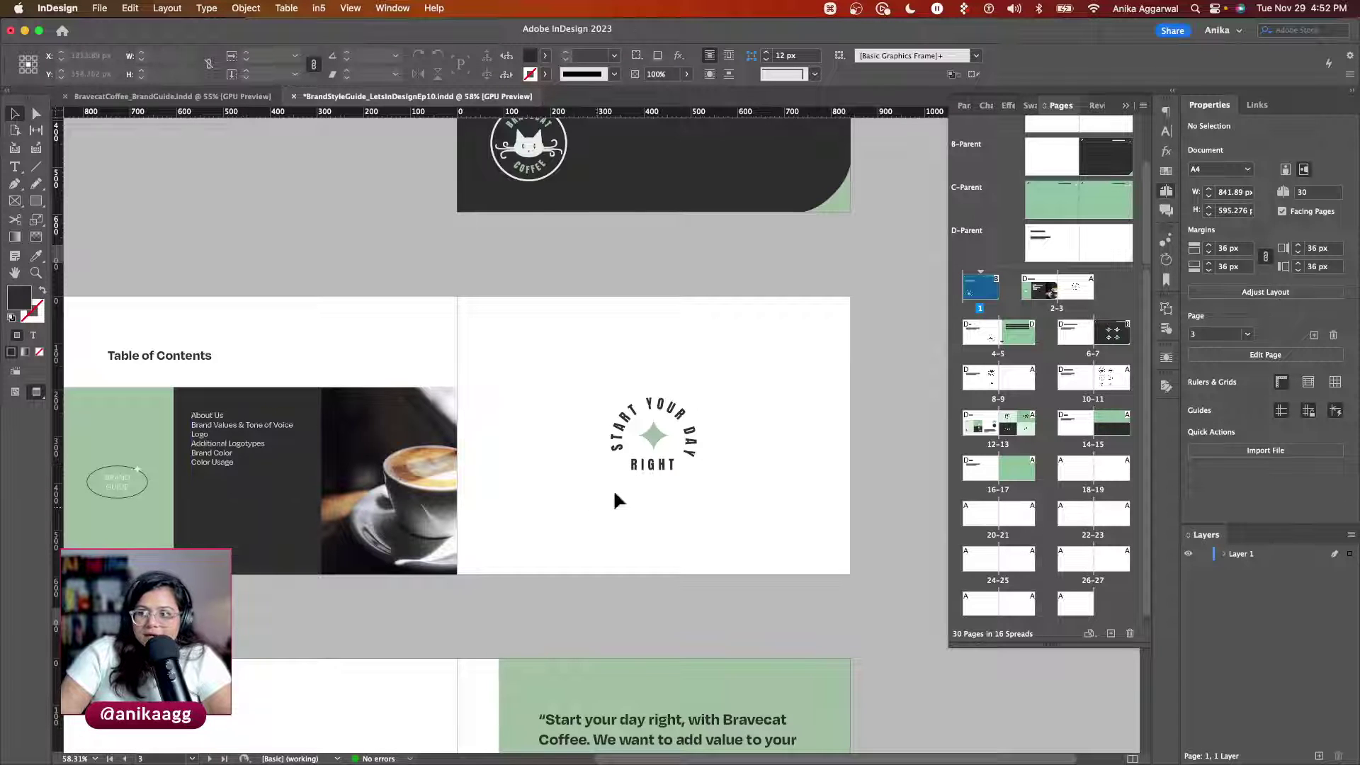
scroll(622, 474, "down", 5)
scroll(525, 538, "down", 4)
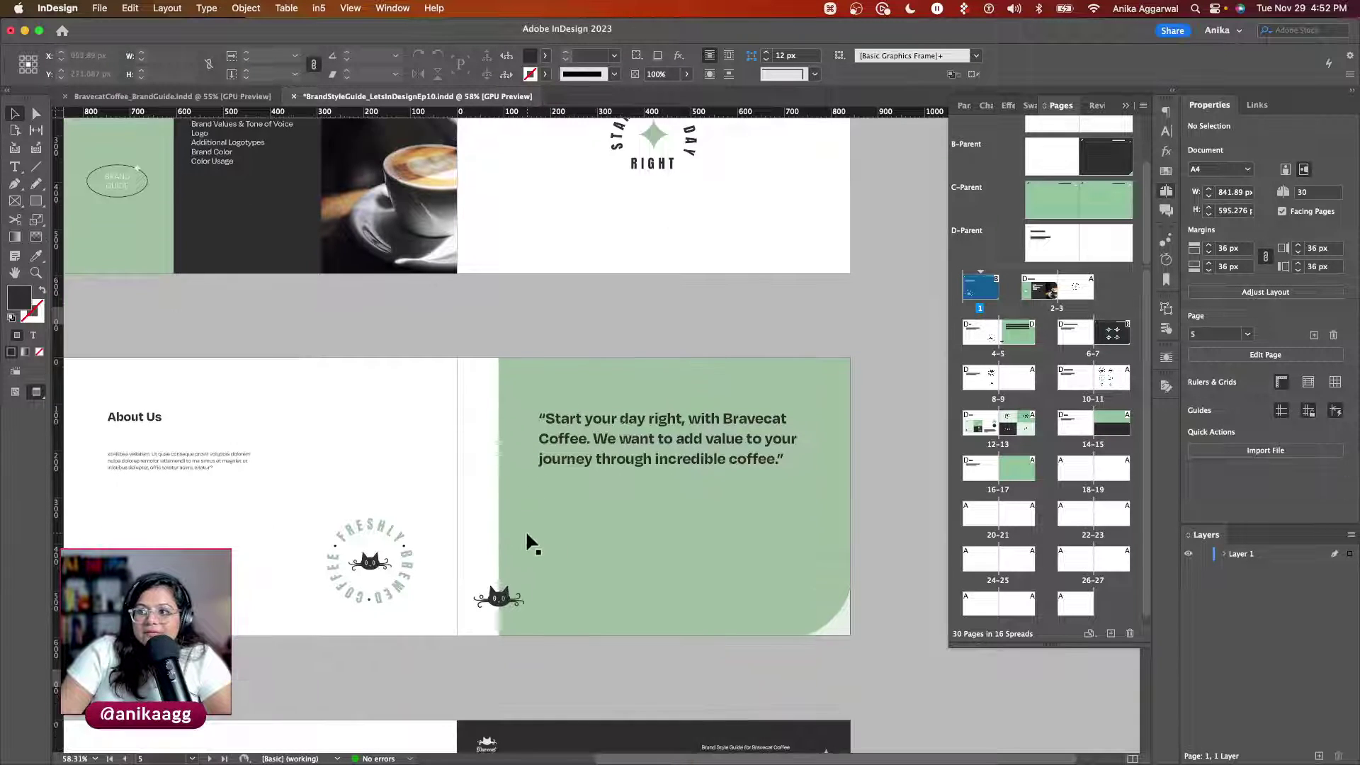
scroll(533, 549, "down", 6)
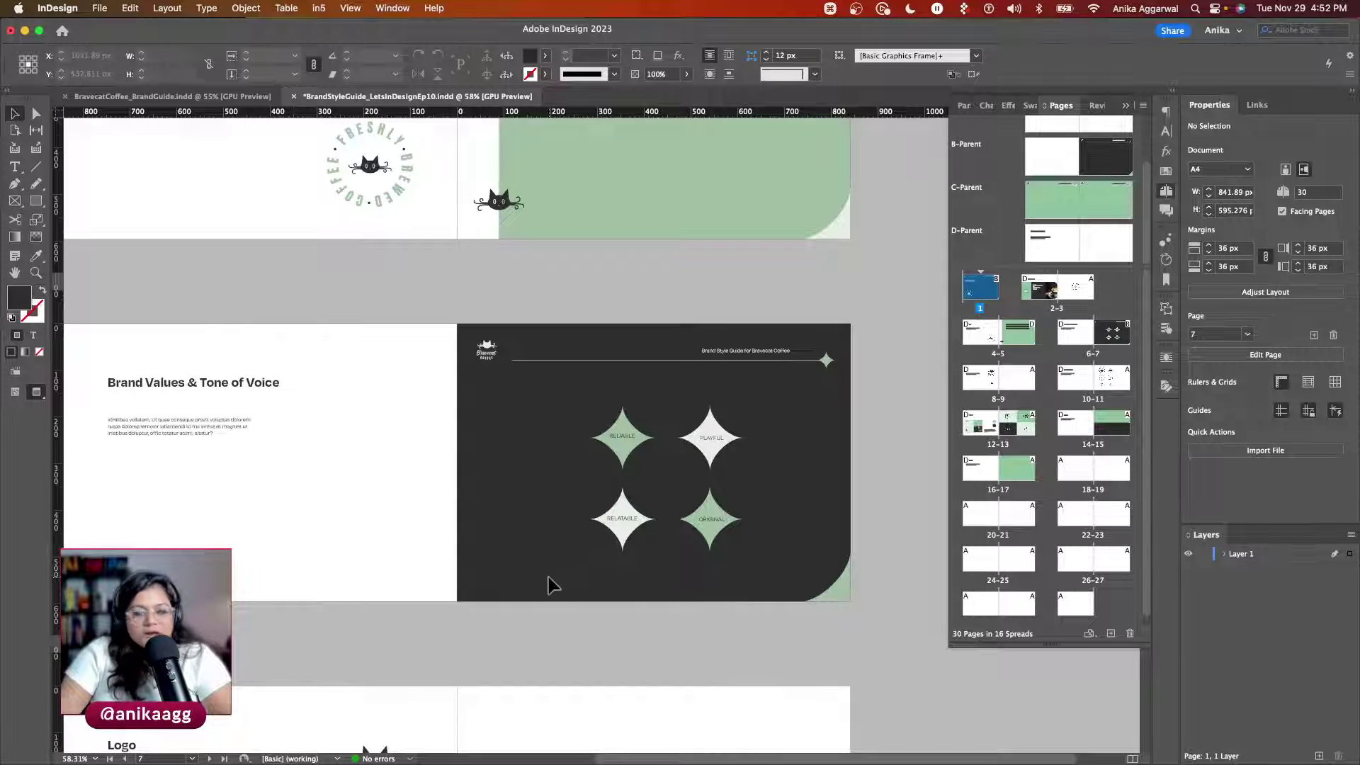
scroll(559, 580, "down", 7)
scroll(514, 489, "down", 8)
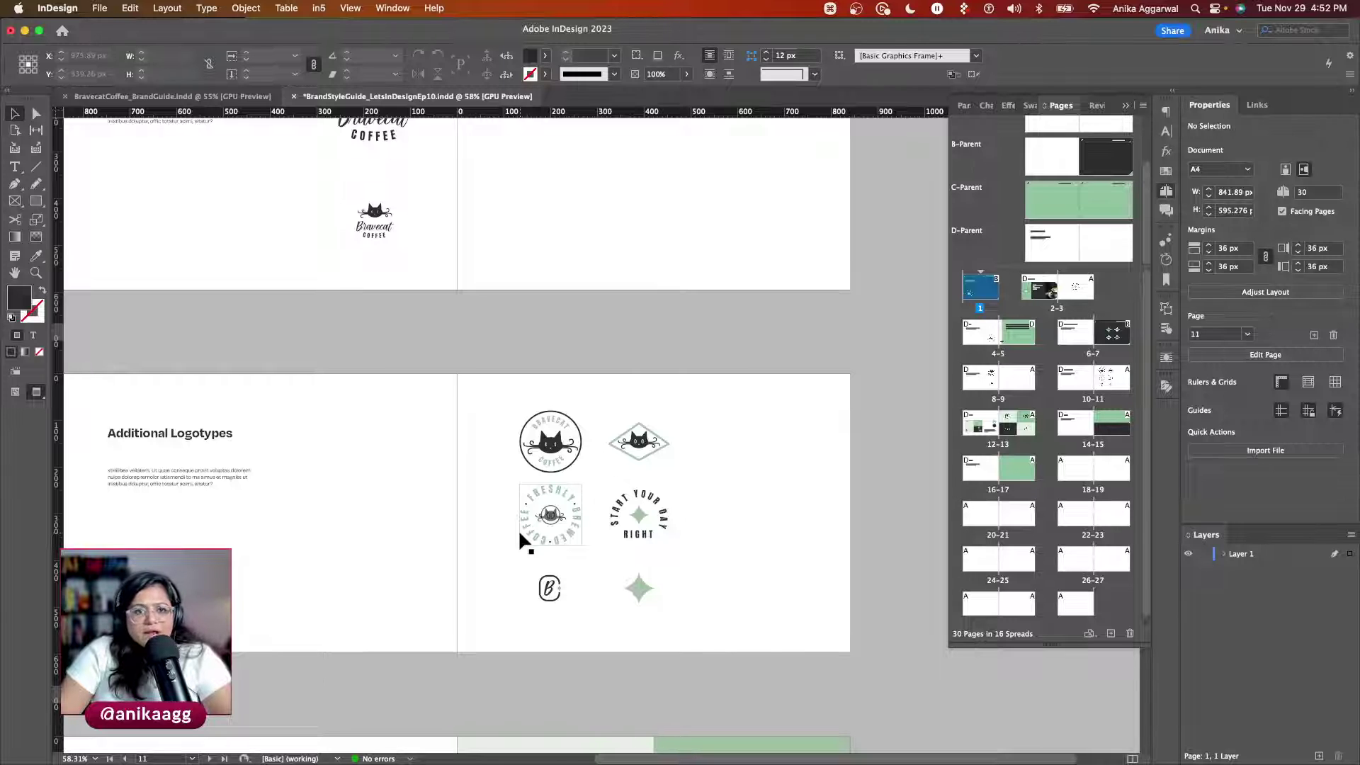
scroll(532, 539, "down", 11)
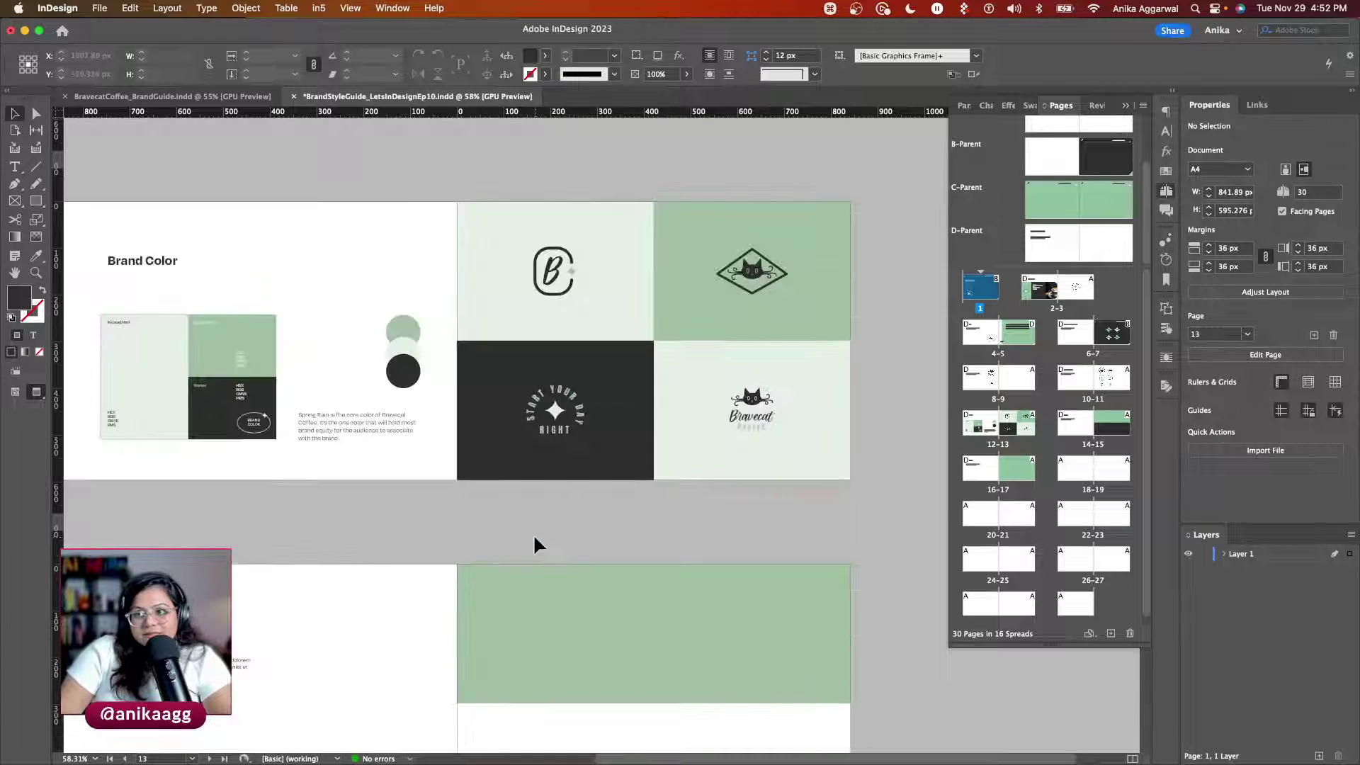
scroll(487, 509, "down", 8)
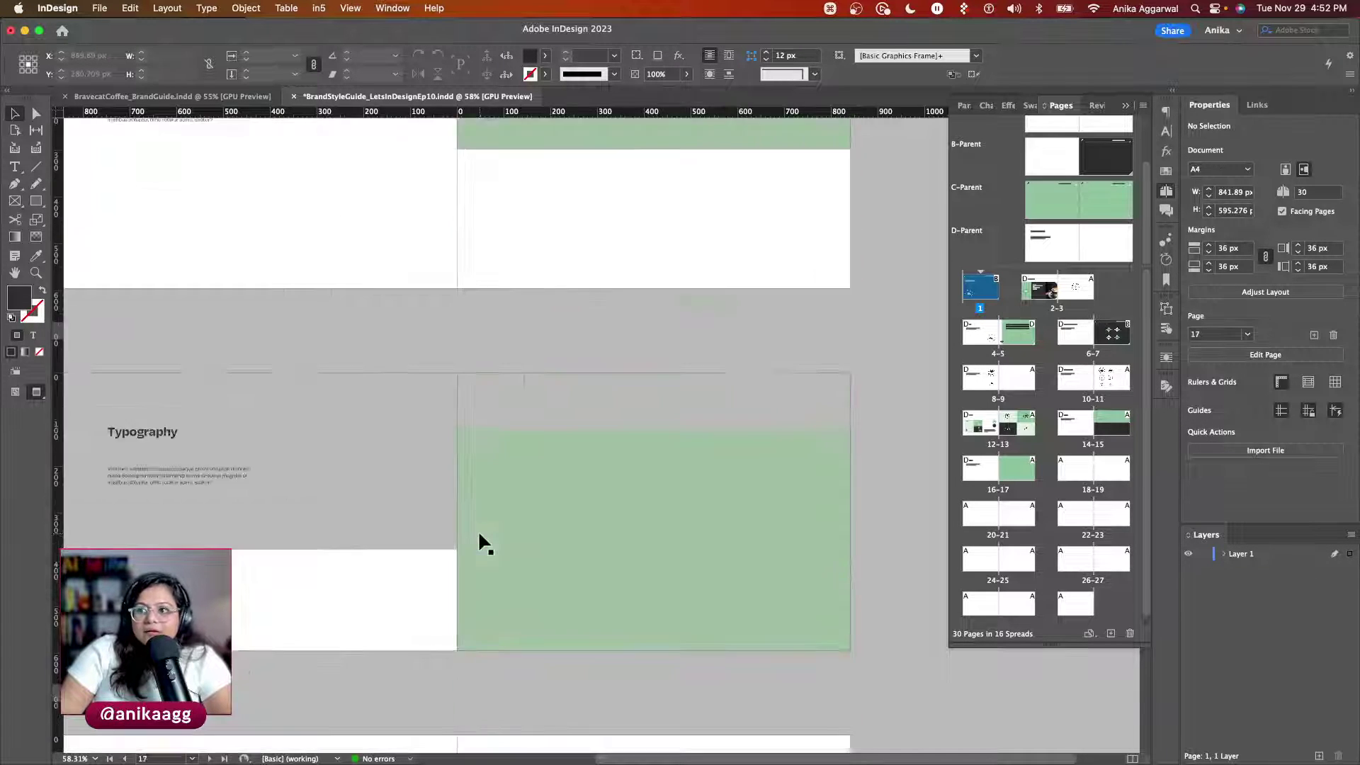
scroll(279, 546, "down", 5)
key("w")
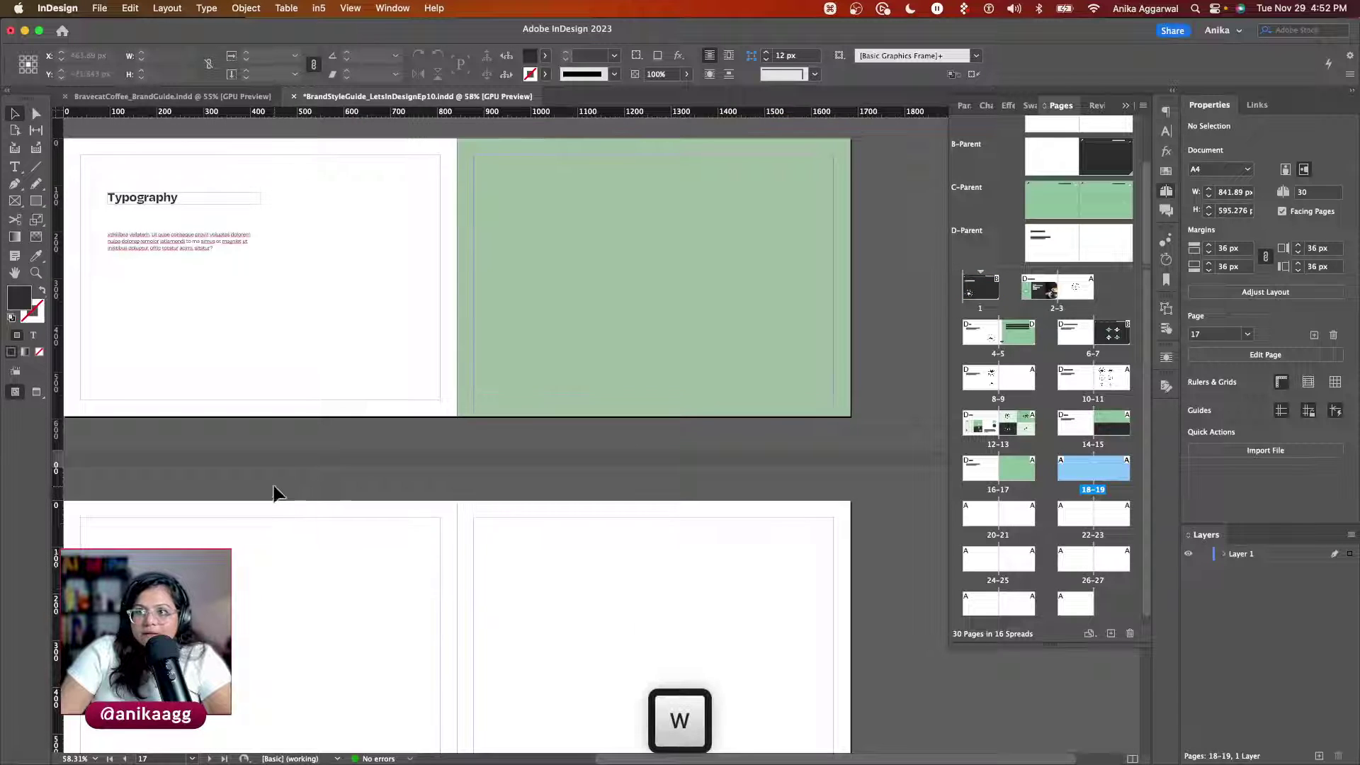
scroll(275, 494, "up", 4)
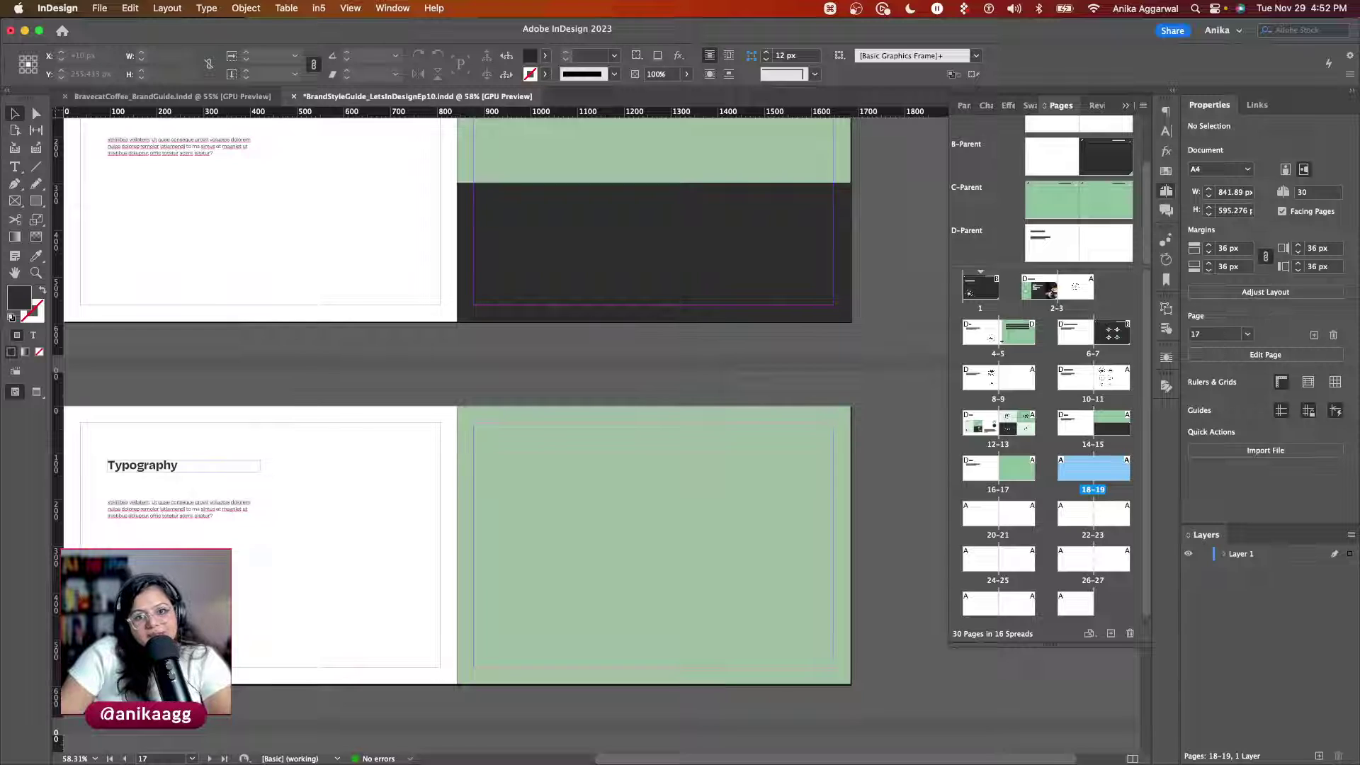
Step: Switch to Acrobat and review the finished Bravecat Coffee brand guide PDF from the cover through the Additional Logotypes pages
key("super+F12")
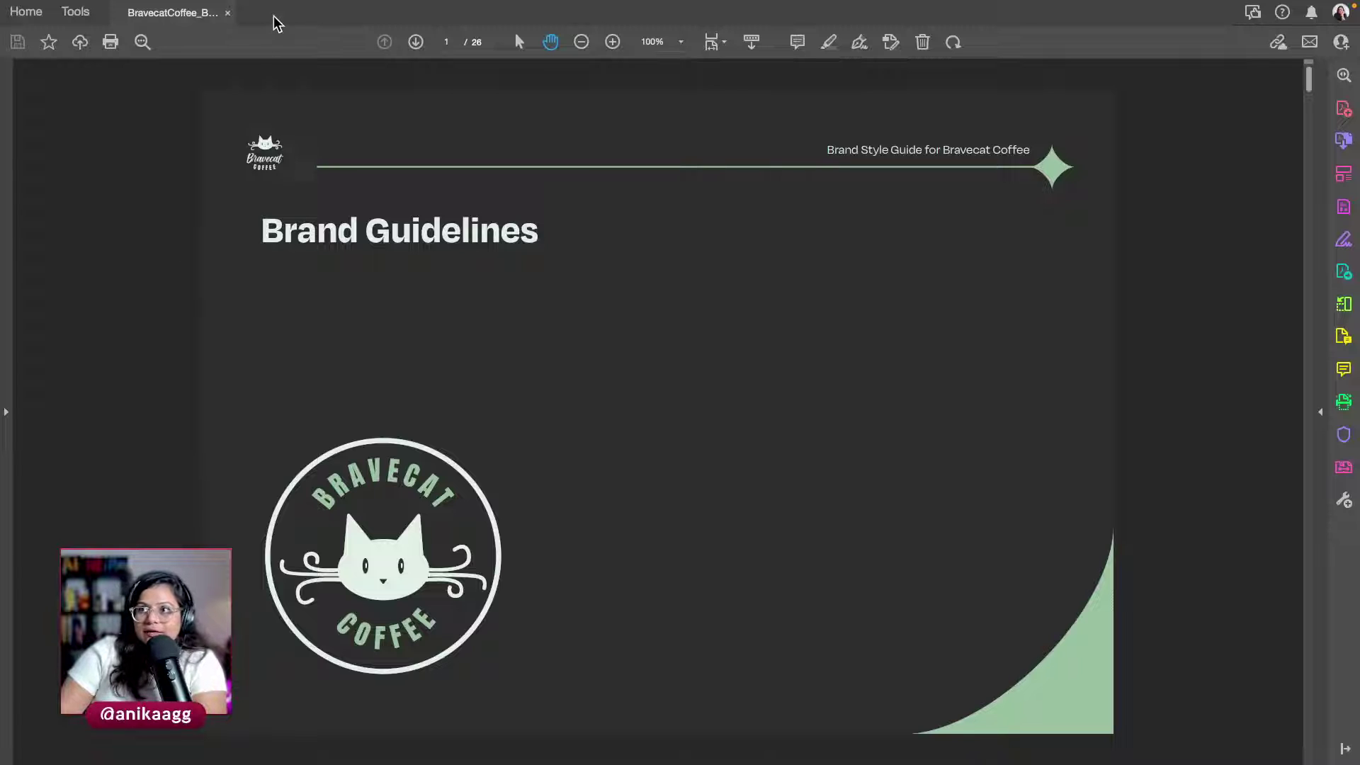
key("Right")
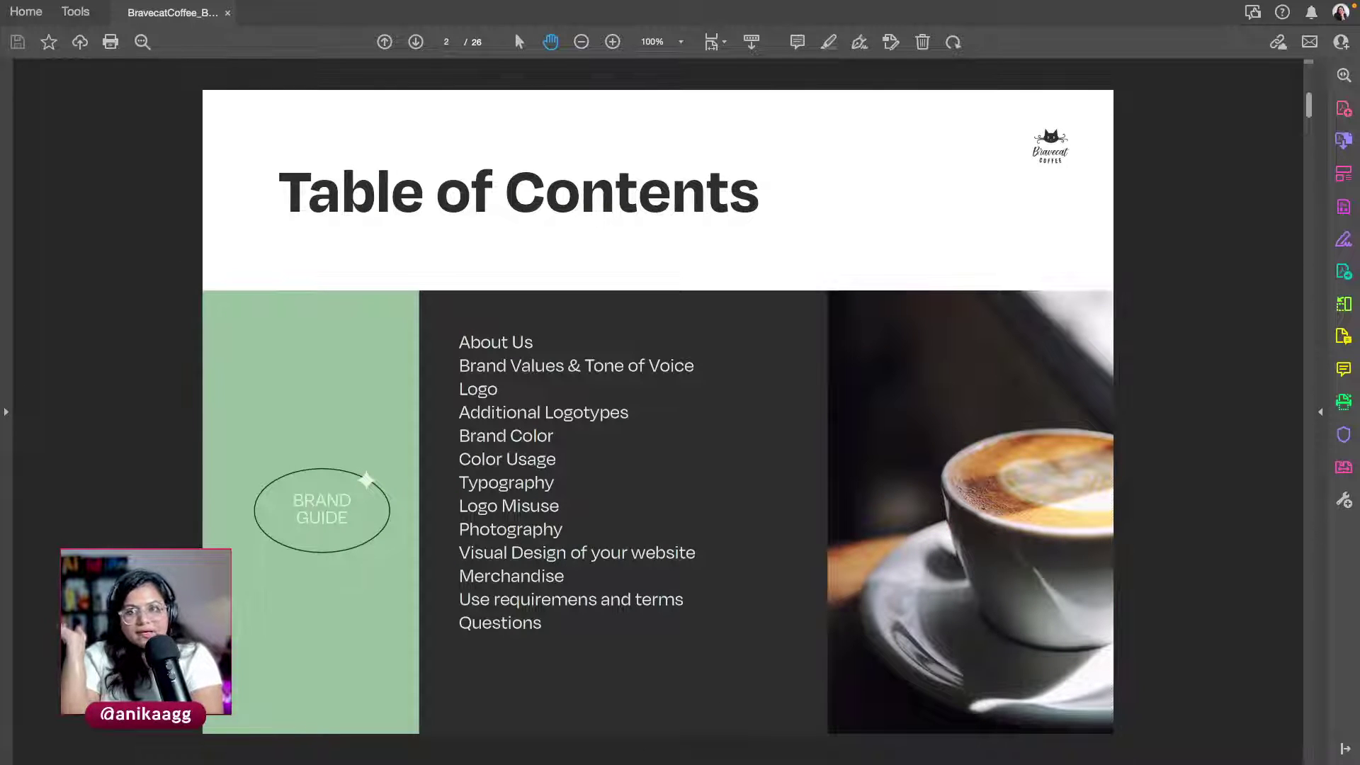
key("Right")
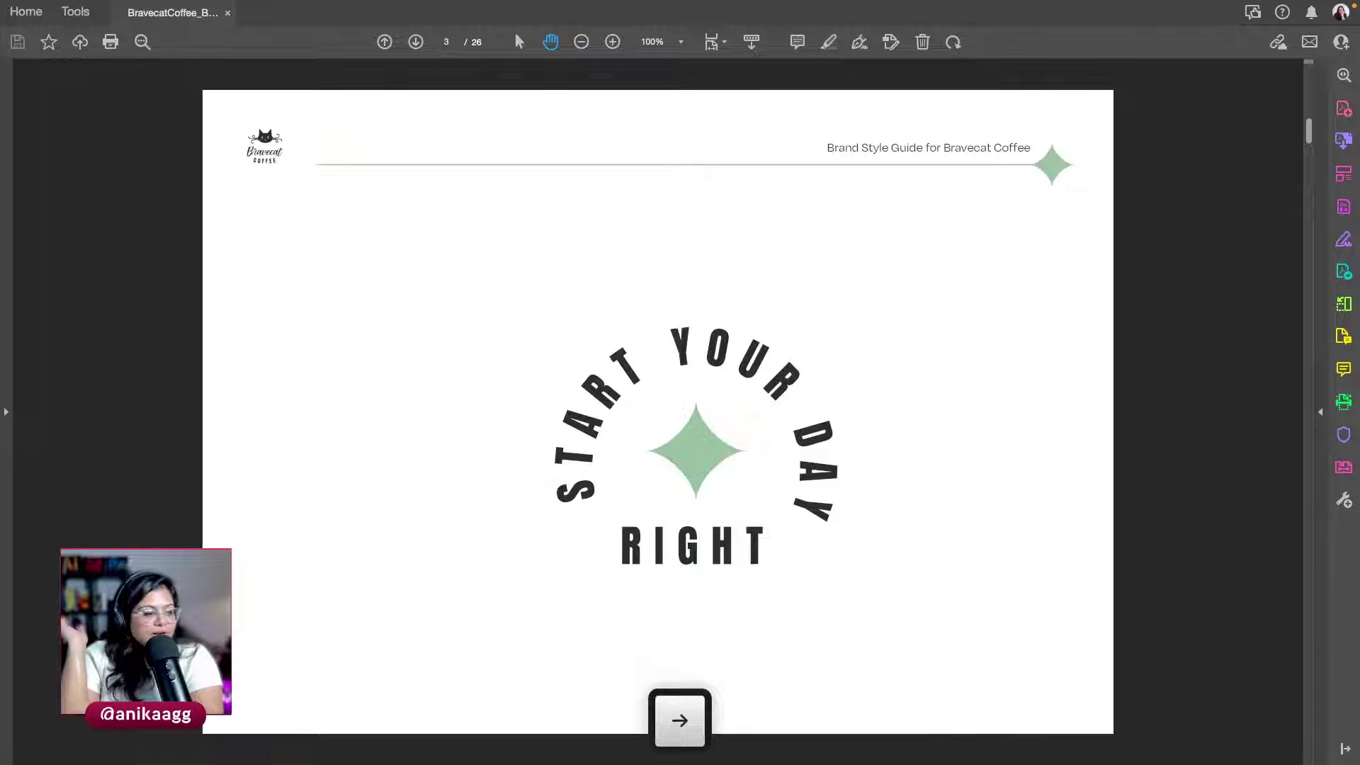
key("Right")
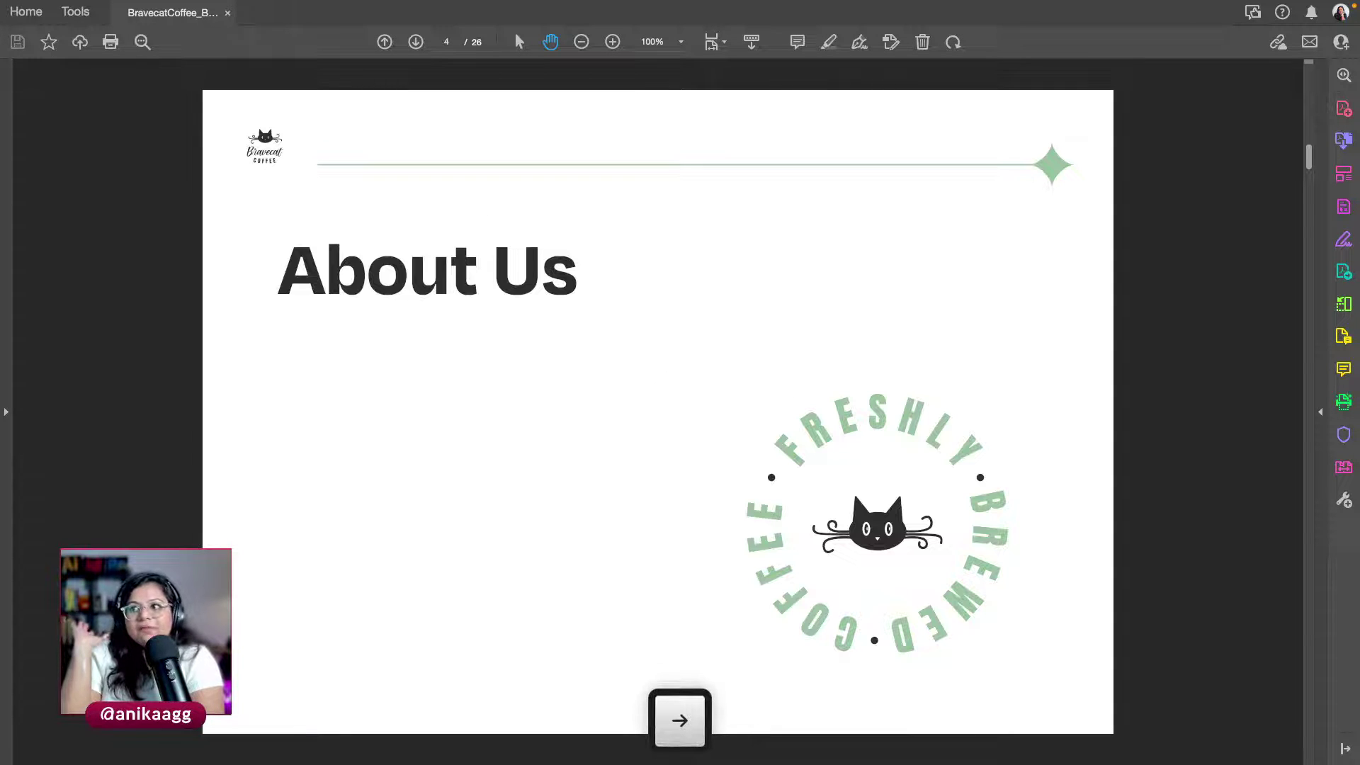
key("Right")
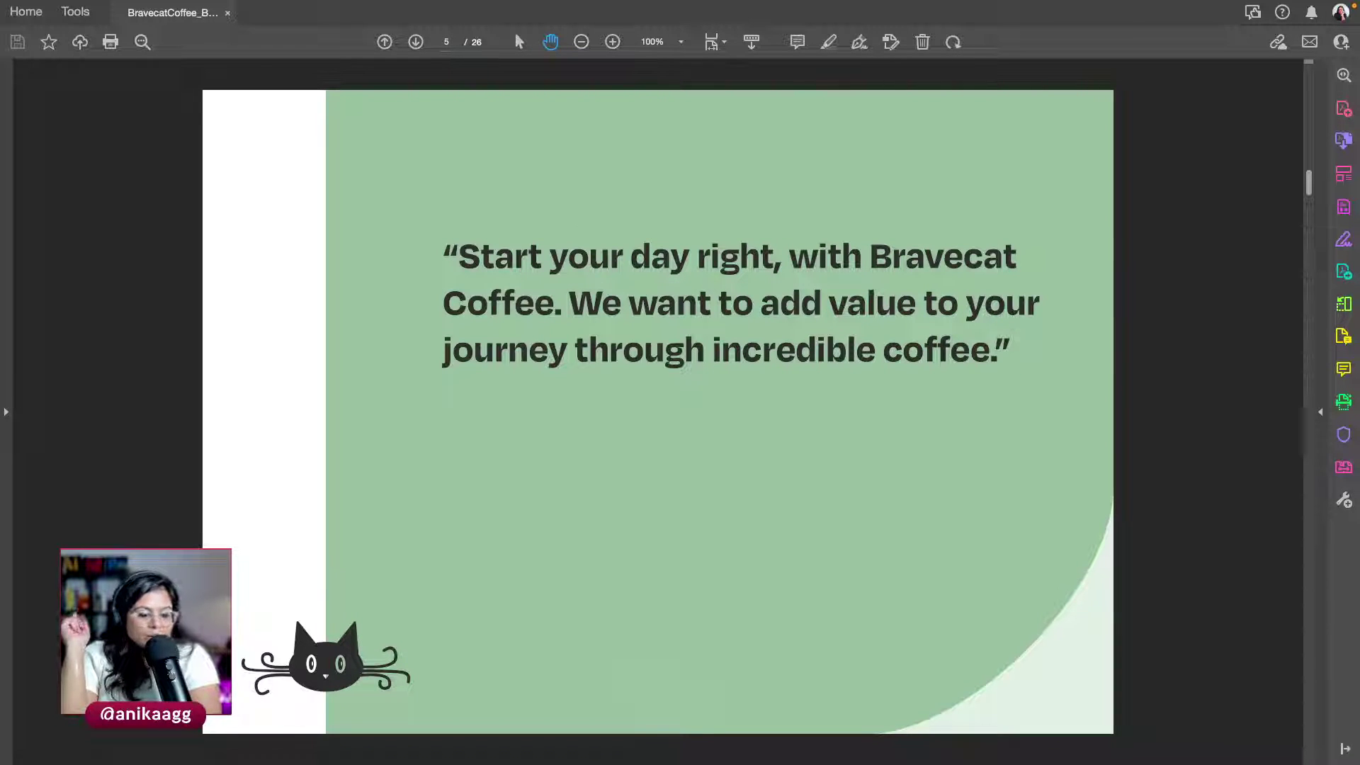
key("Right")
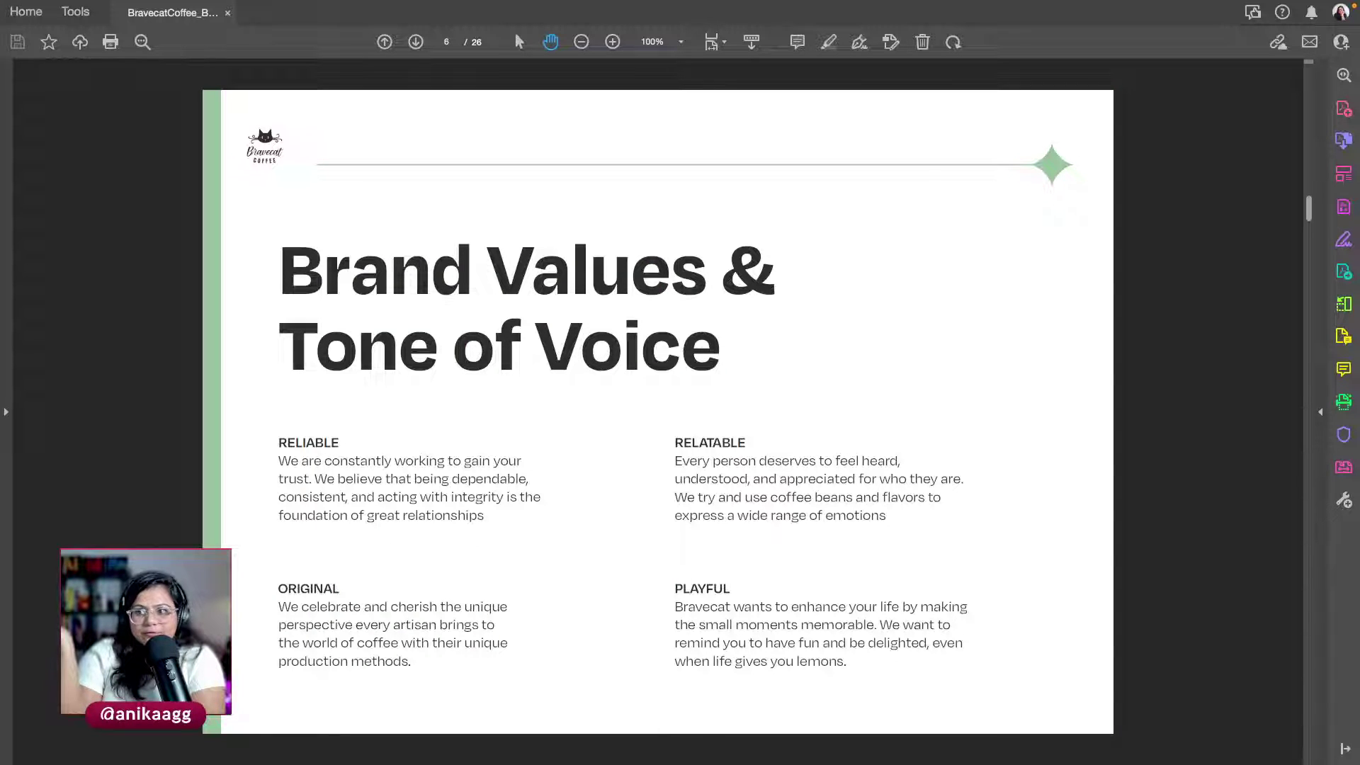
key("Right")
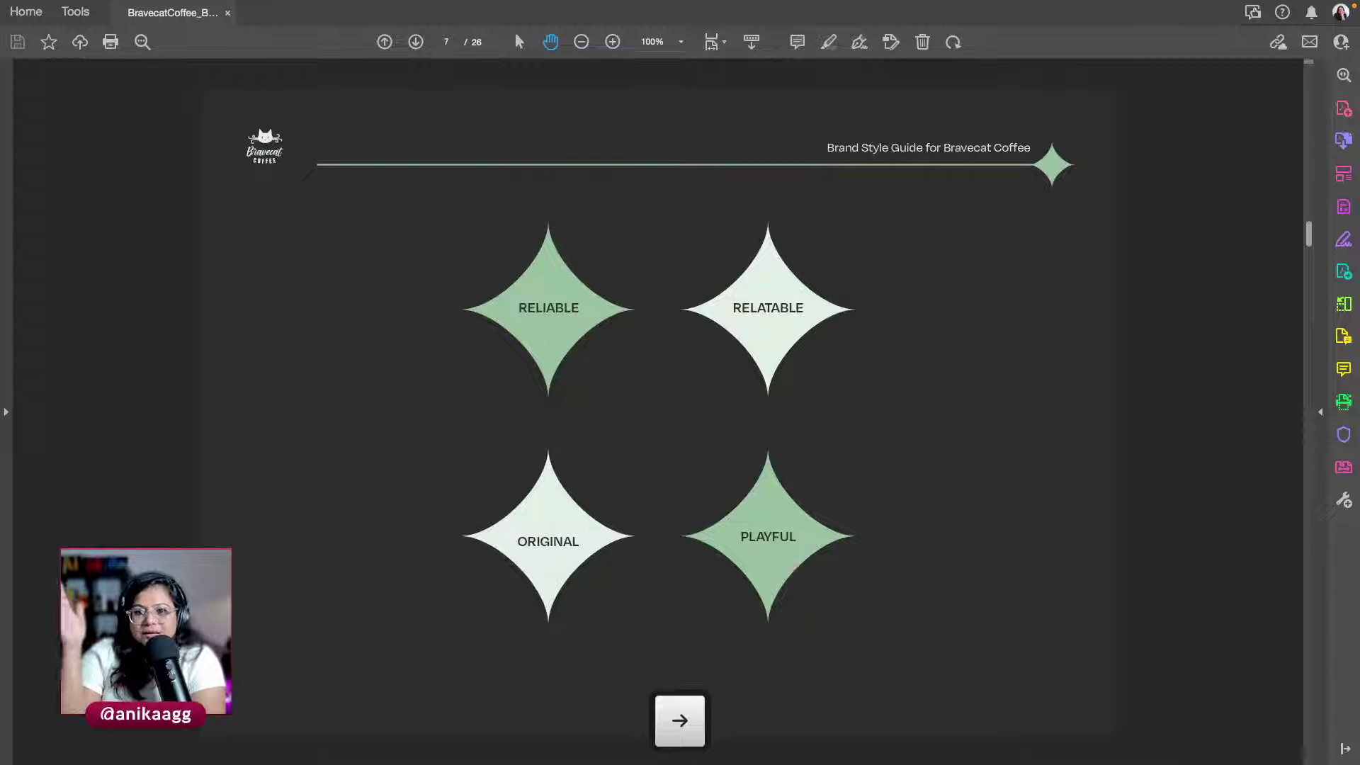
key("Right")
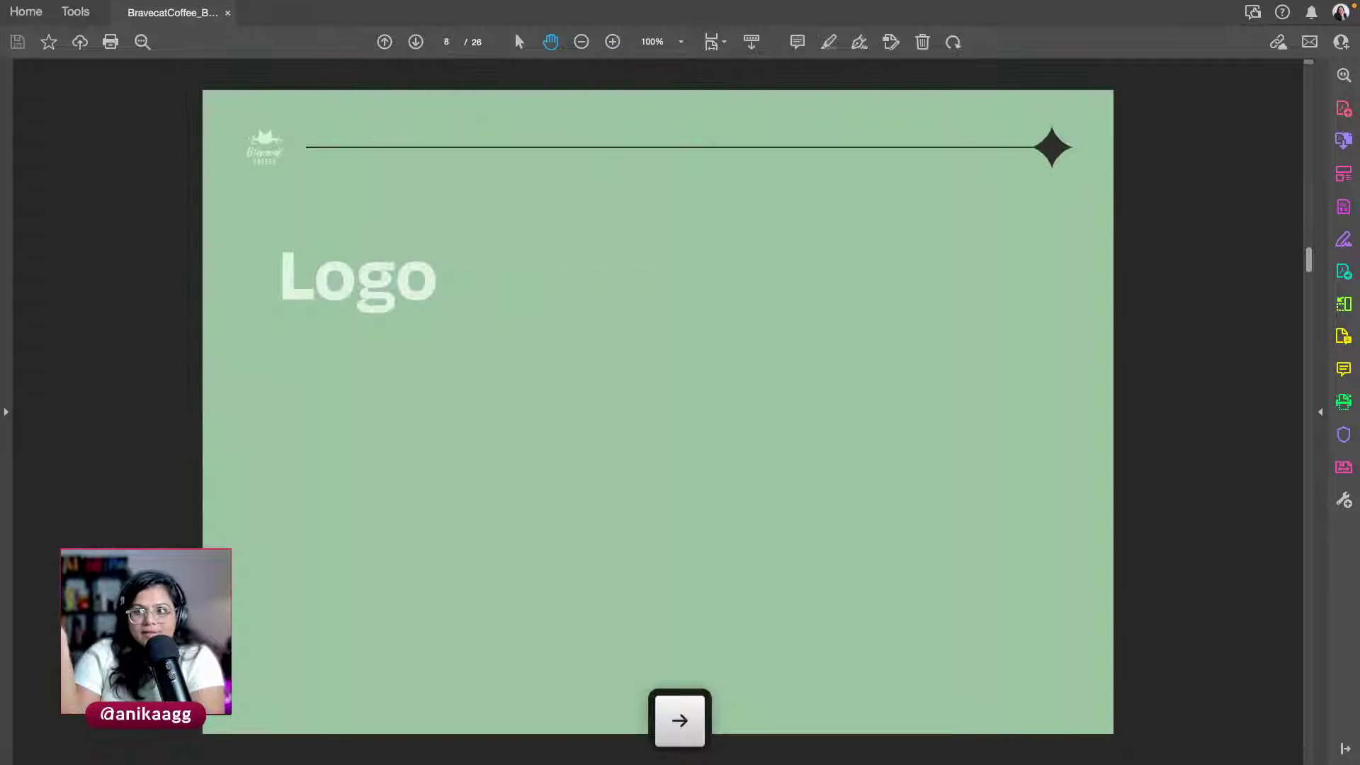
key("Right")
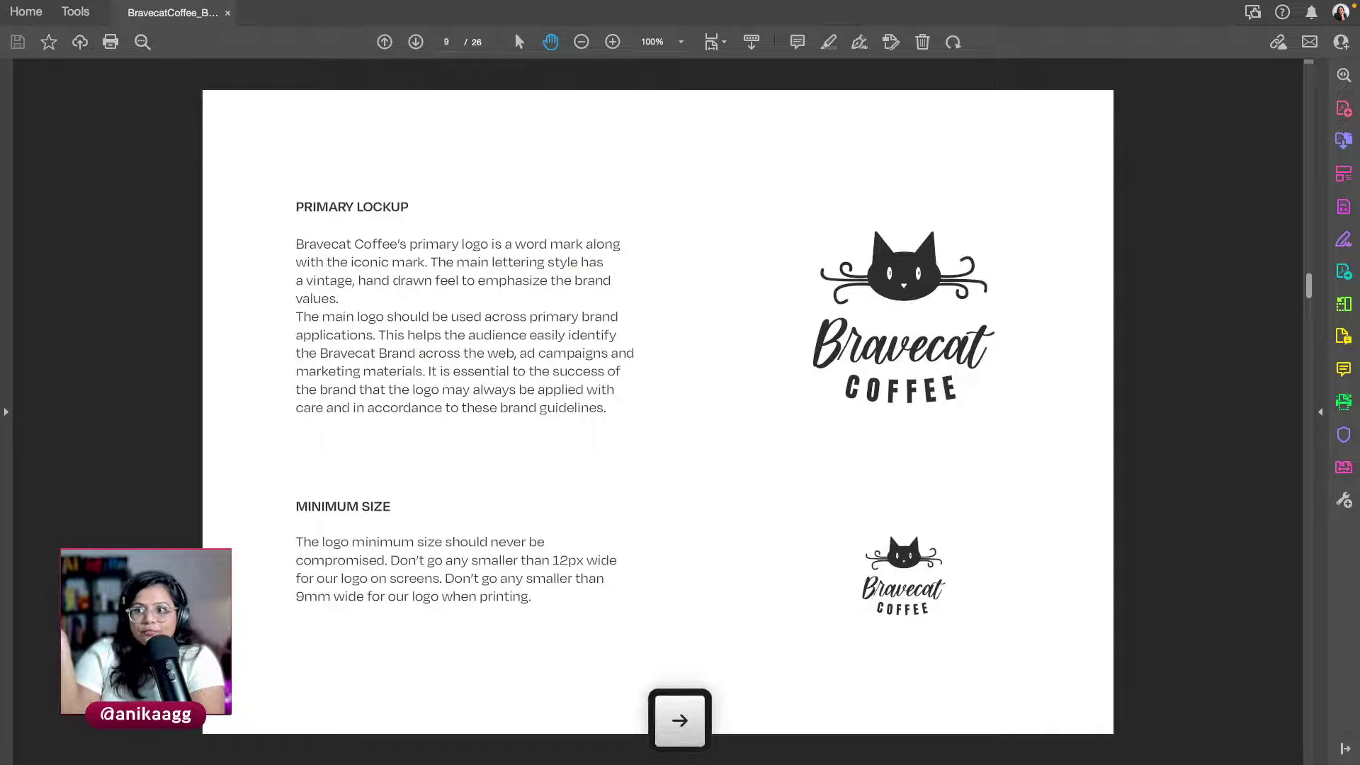
key("Right")
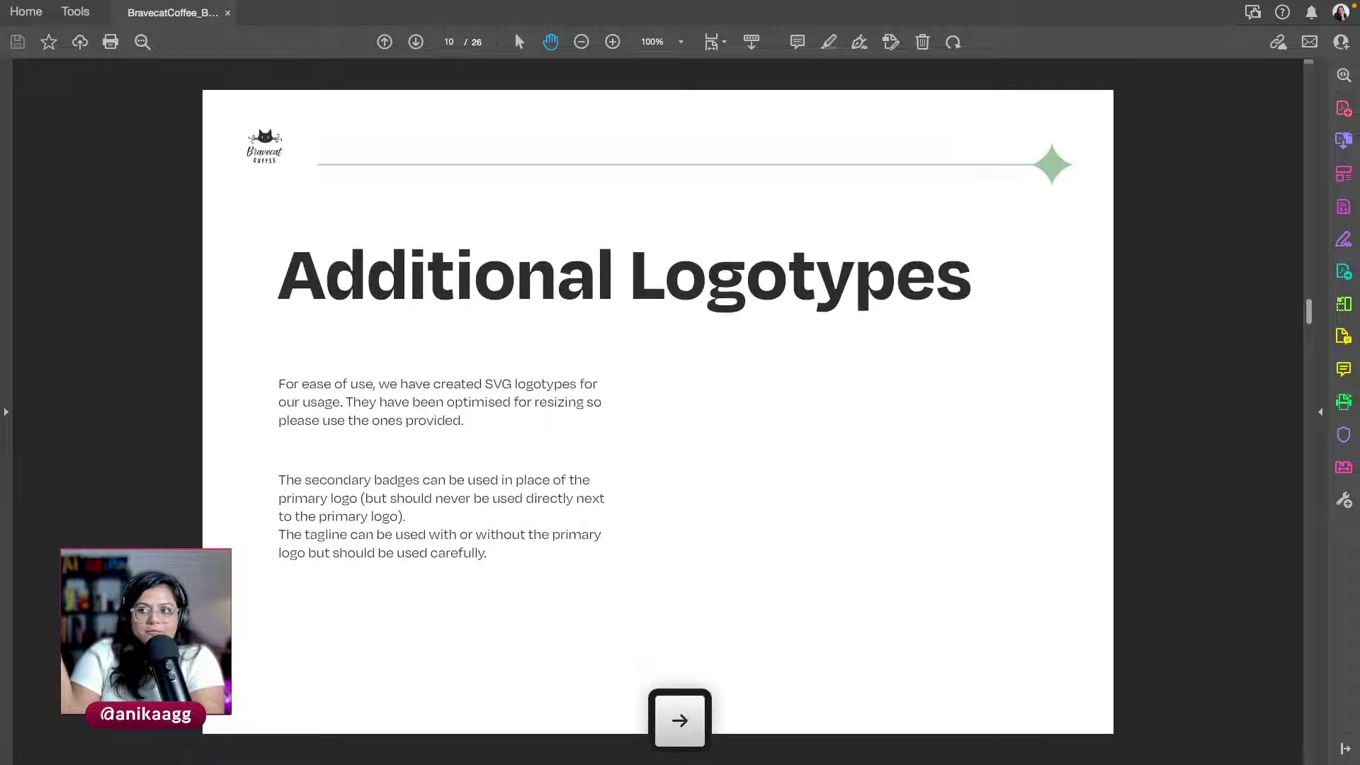
key("Right")
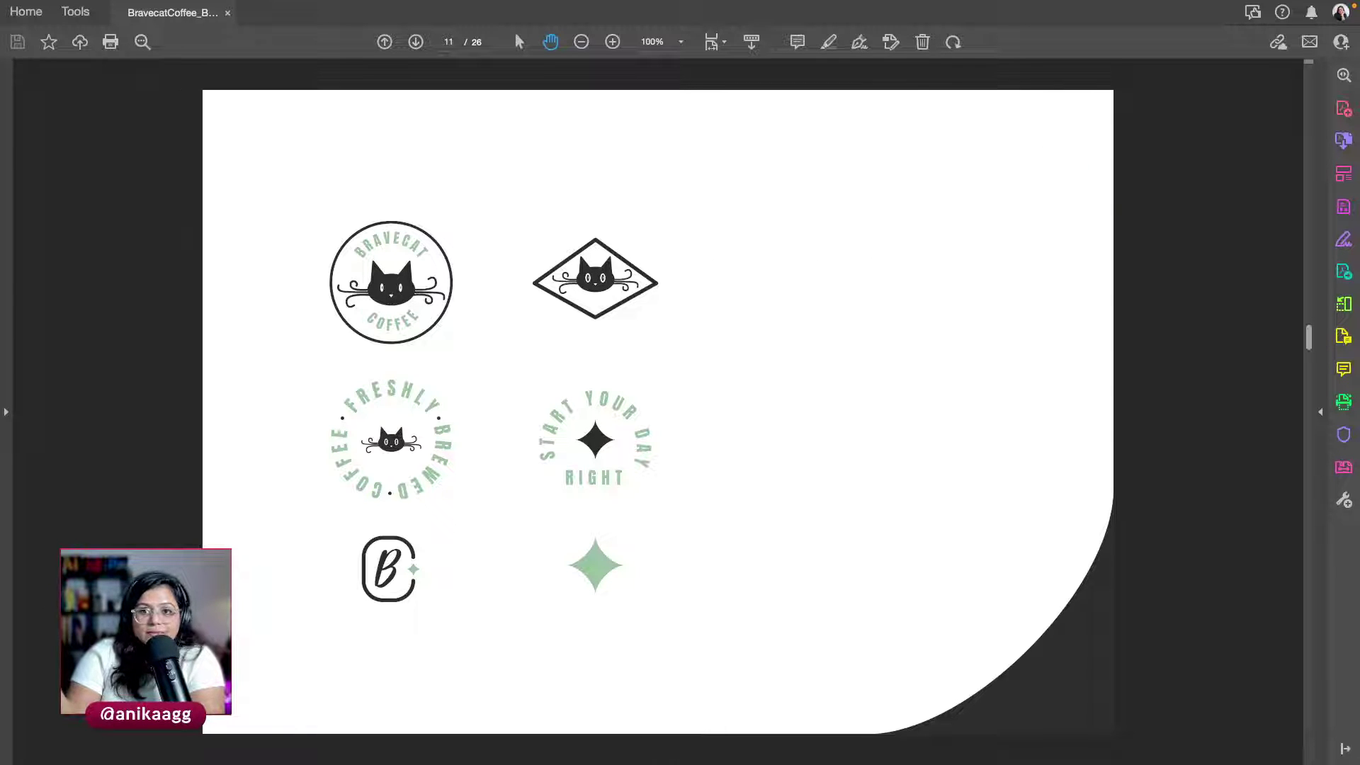
Step: Review the PDF's Brand Color, Color Usage, Clear Space and Typography pages, including the heading and paragraph style samples
key("Right")
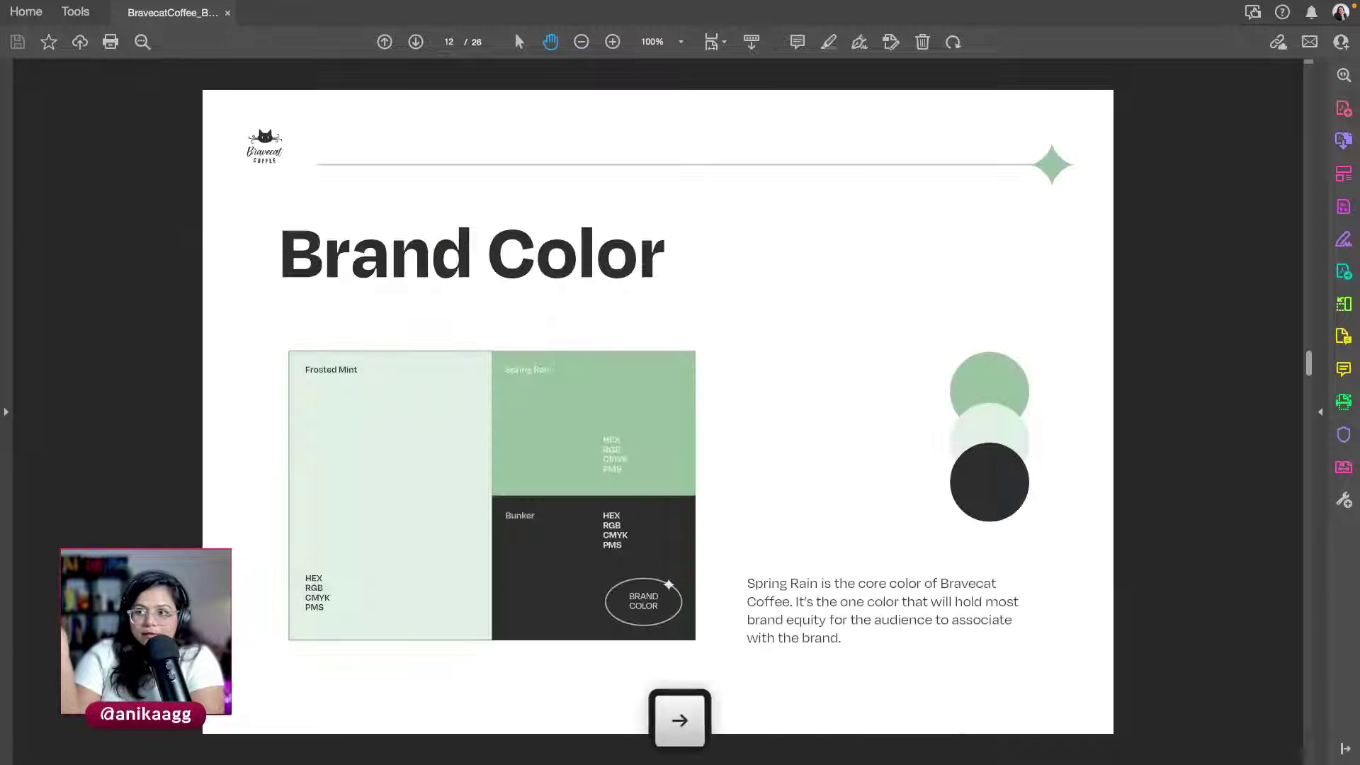
key("Right")
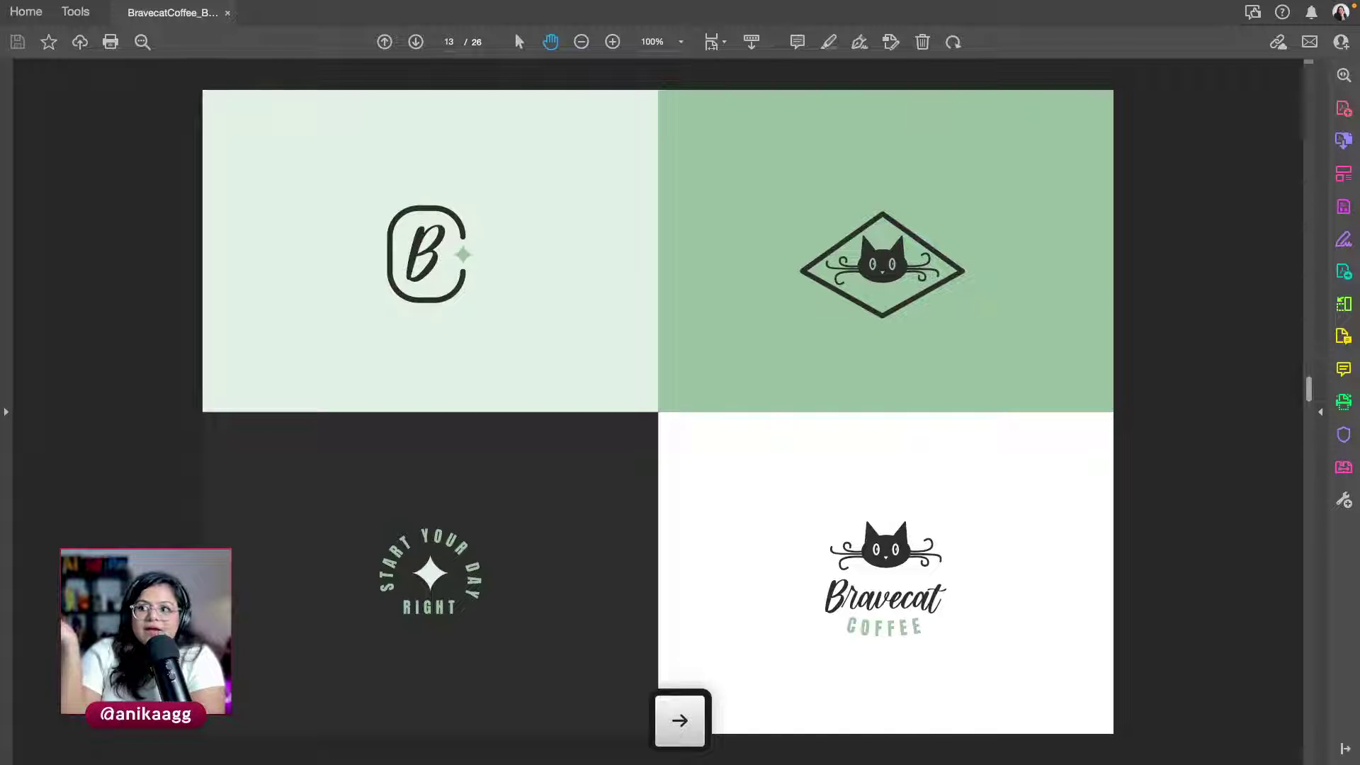
key("Right")
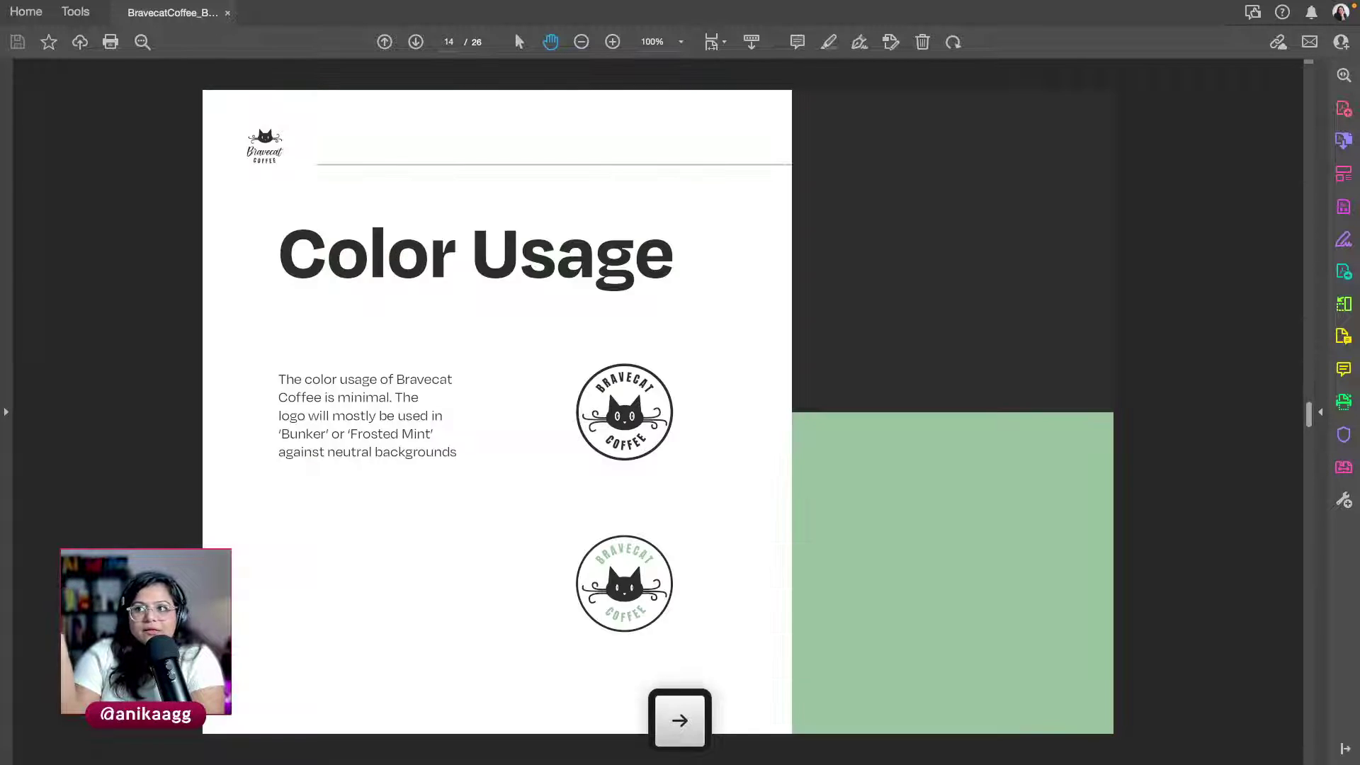
key("Right")
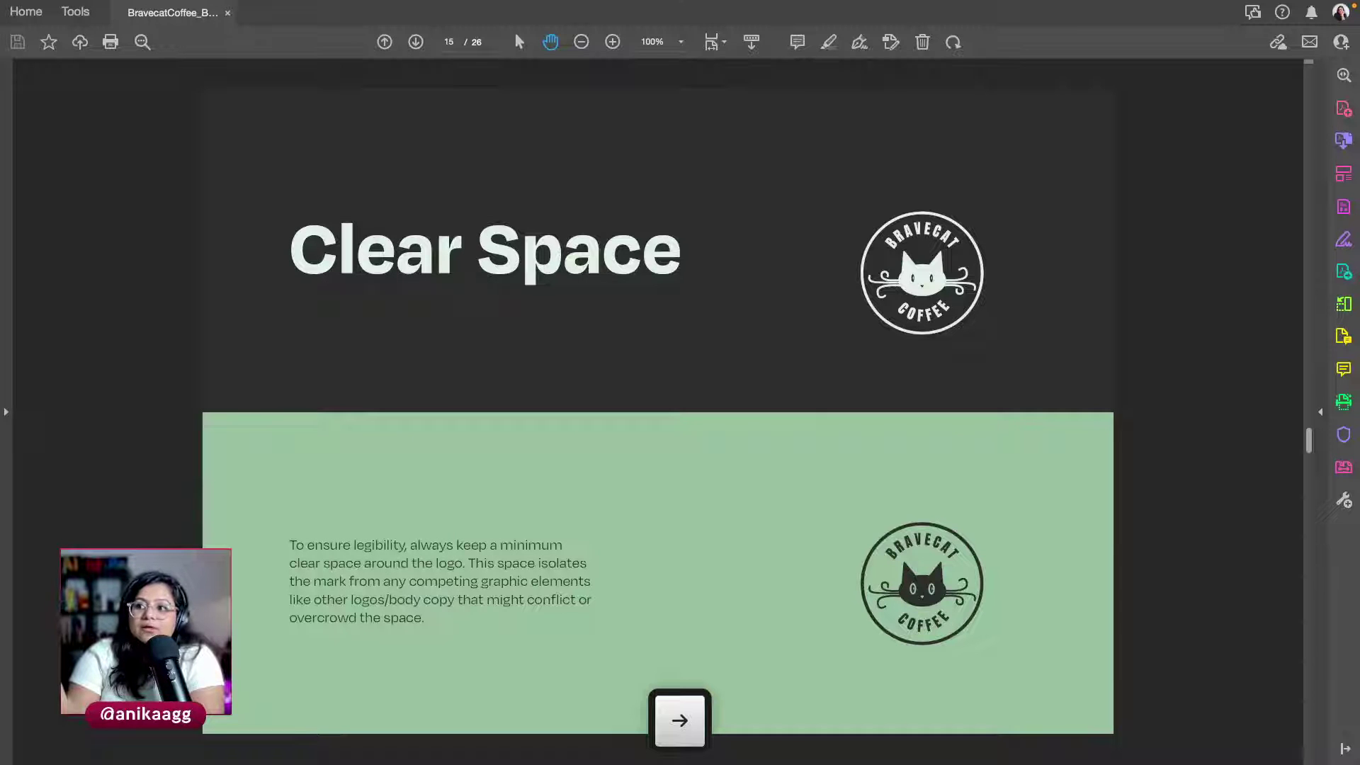
key("Right")
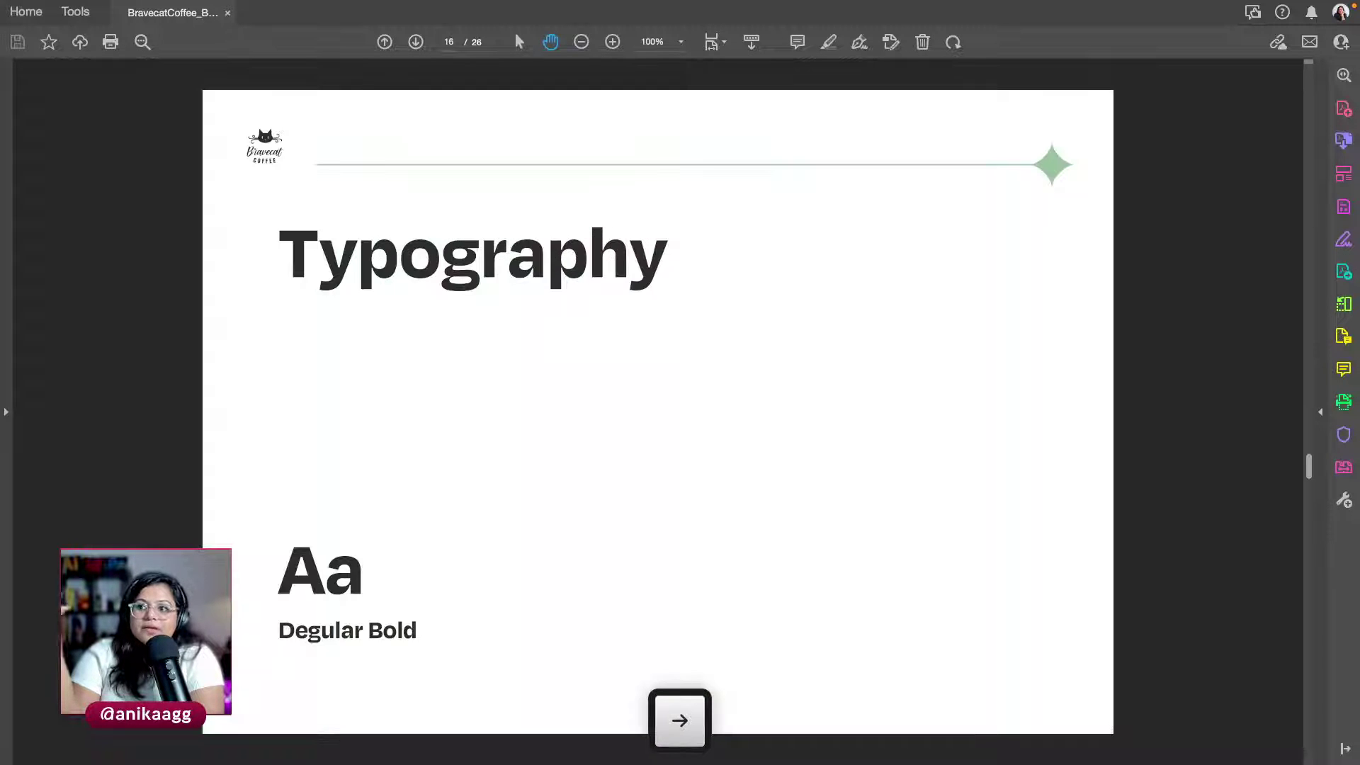
key("Right")
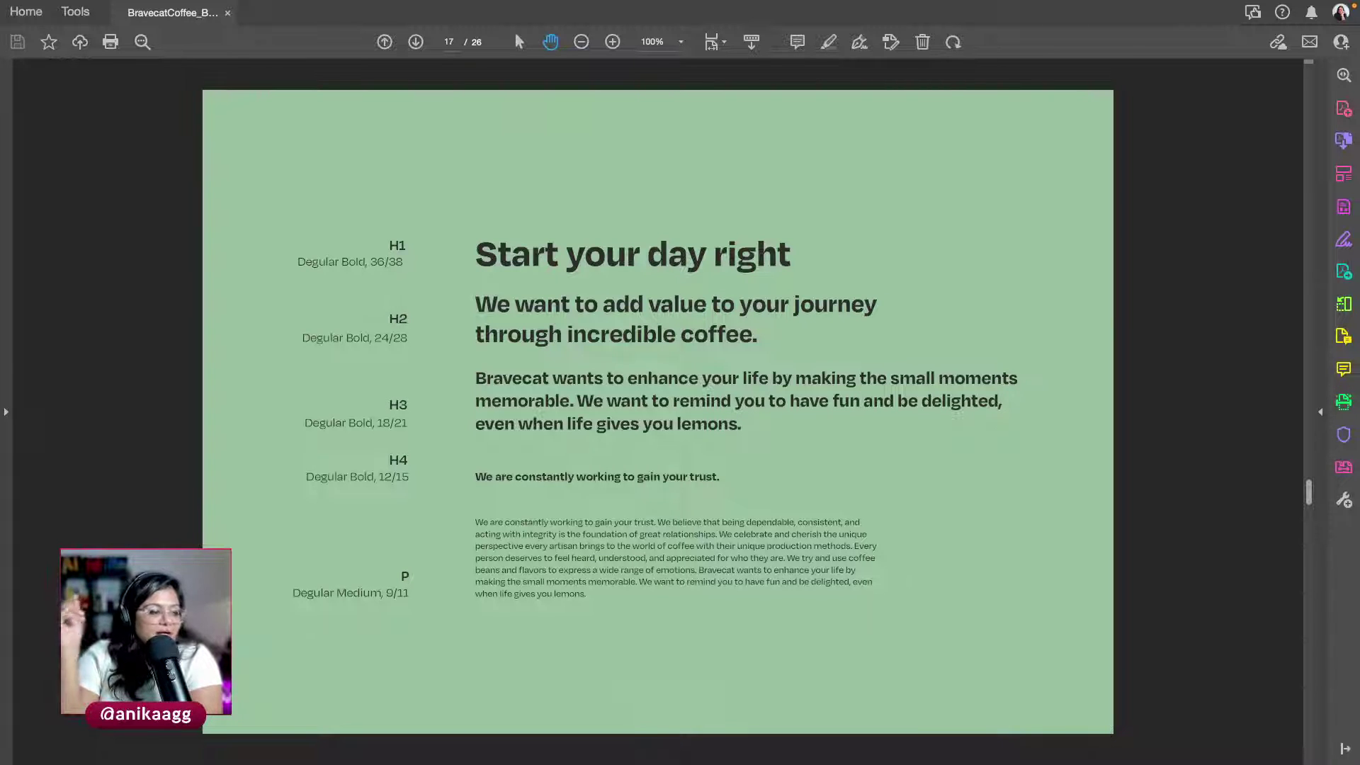
Step: Review the remaining PDF pages from Logo Misuse through the photography and Merchandise pages to the closing Questions page
key("Right")
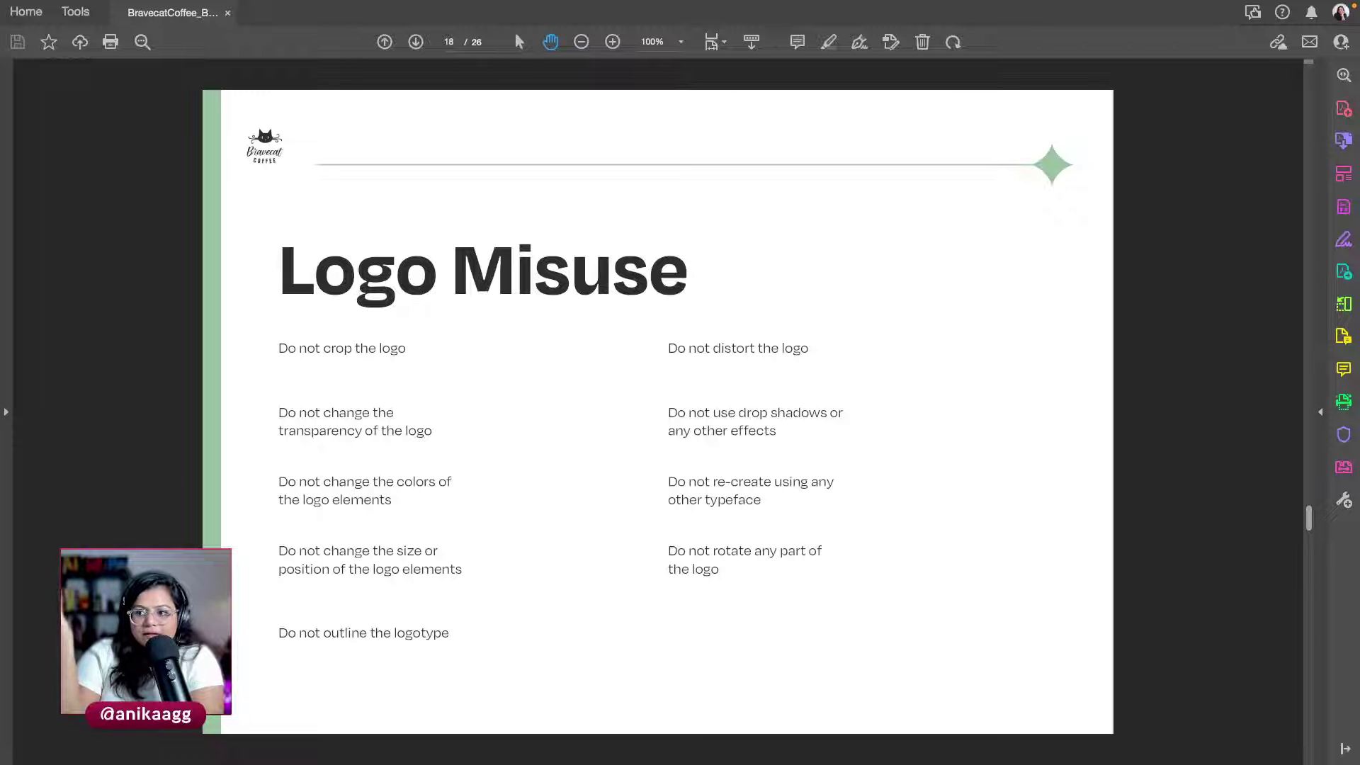
key("Right")
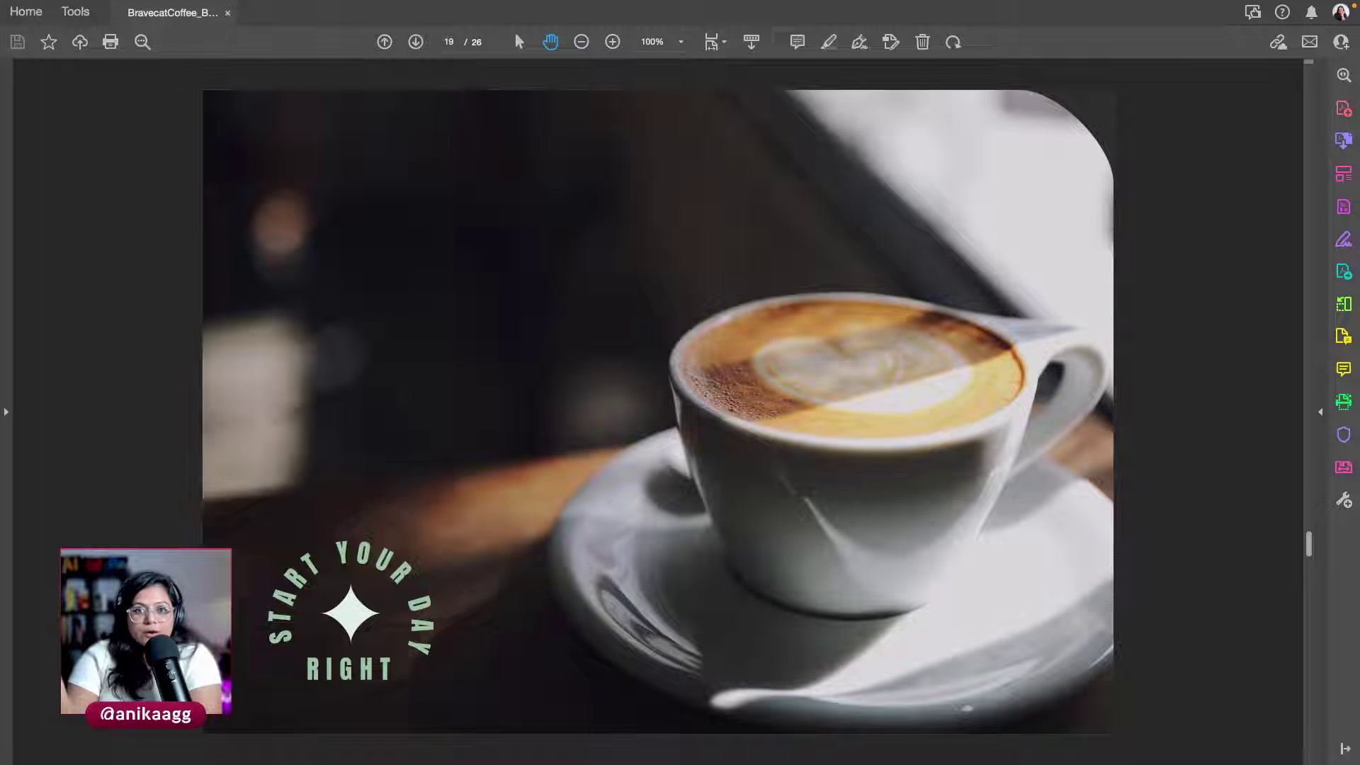
key("Right")
key("Right")
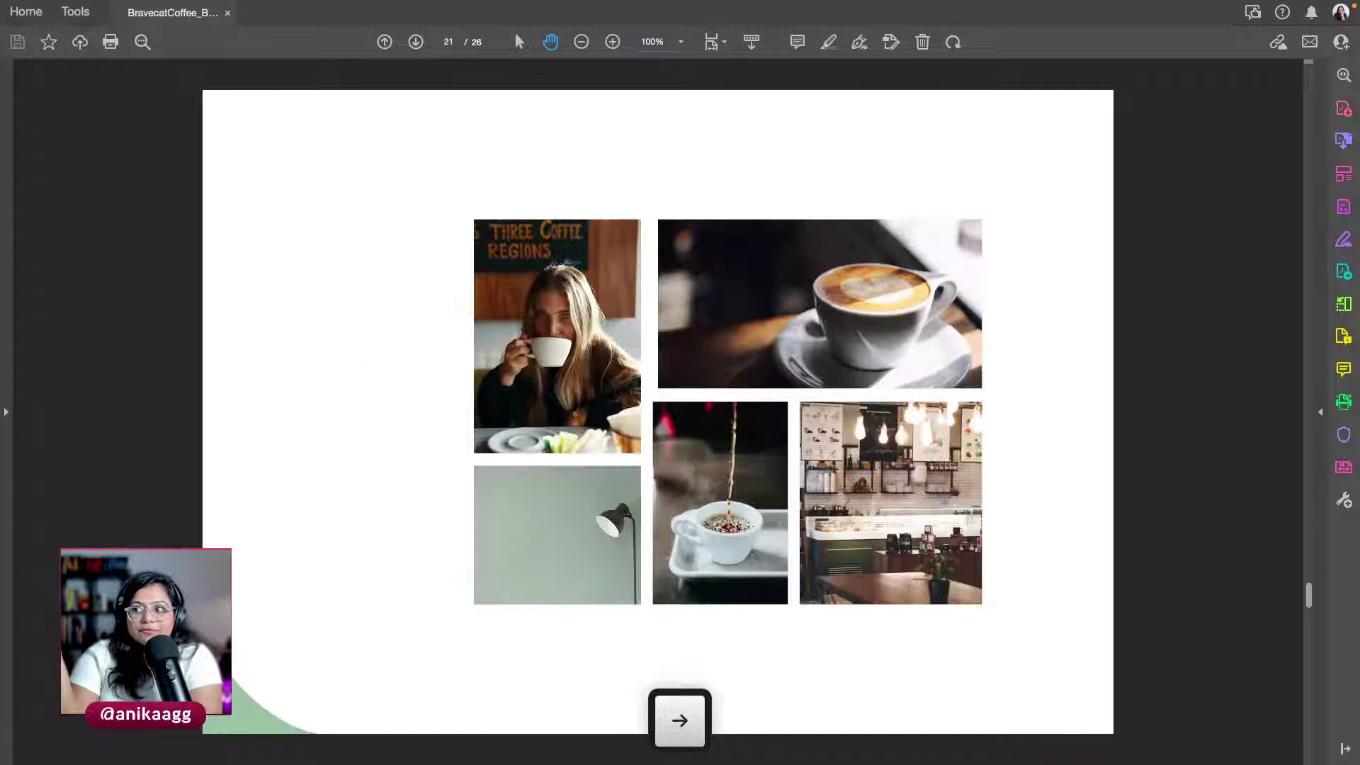
key("Right")
key("Right")
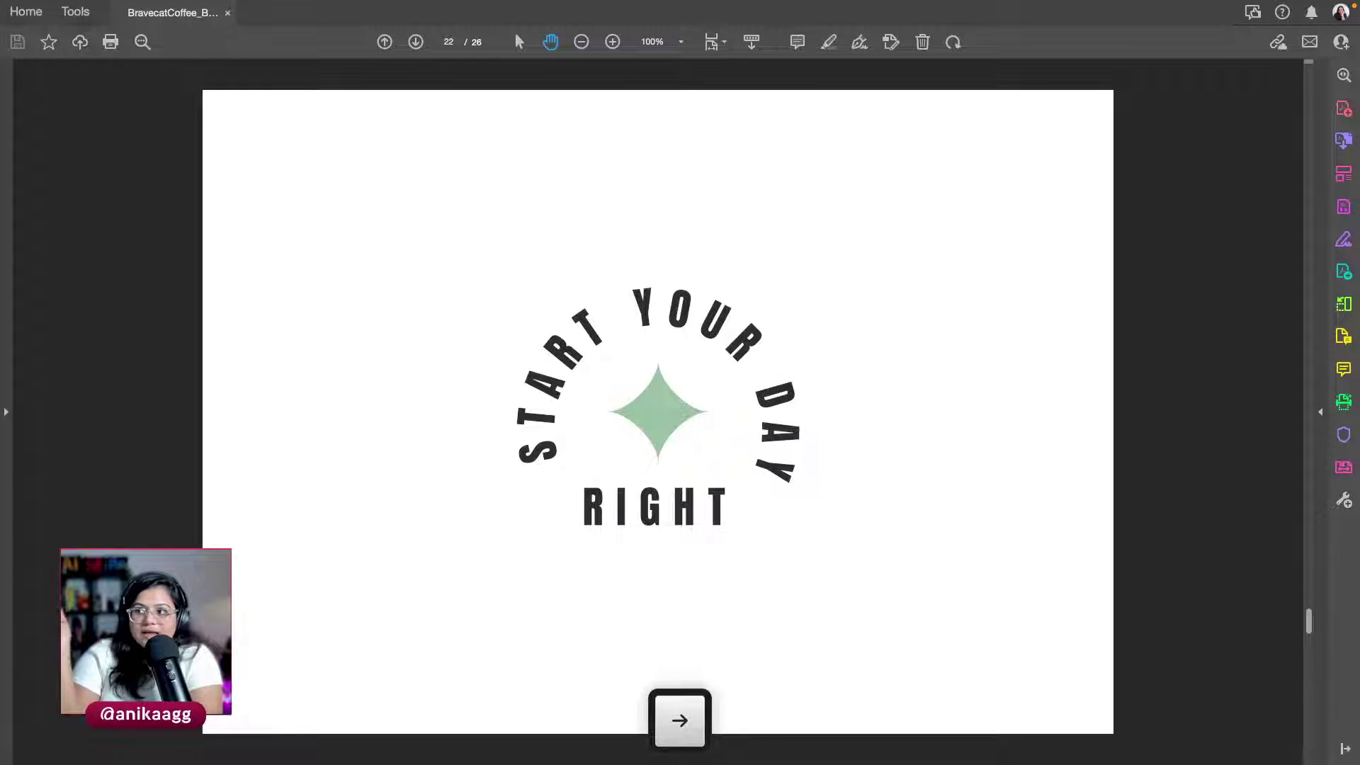
key("Right")
key("Right")
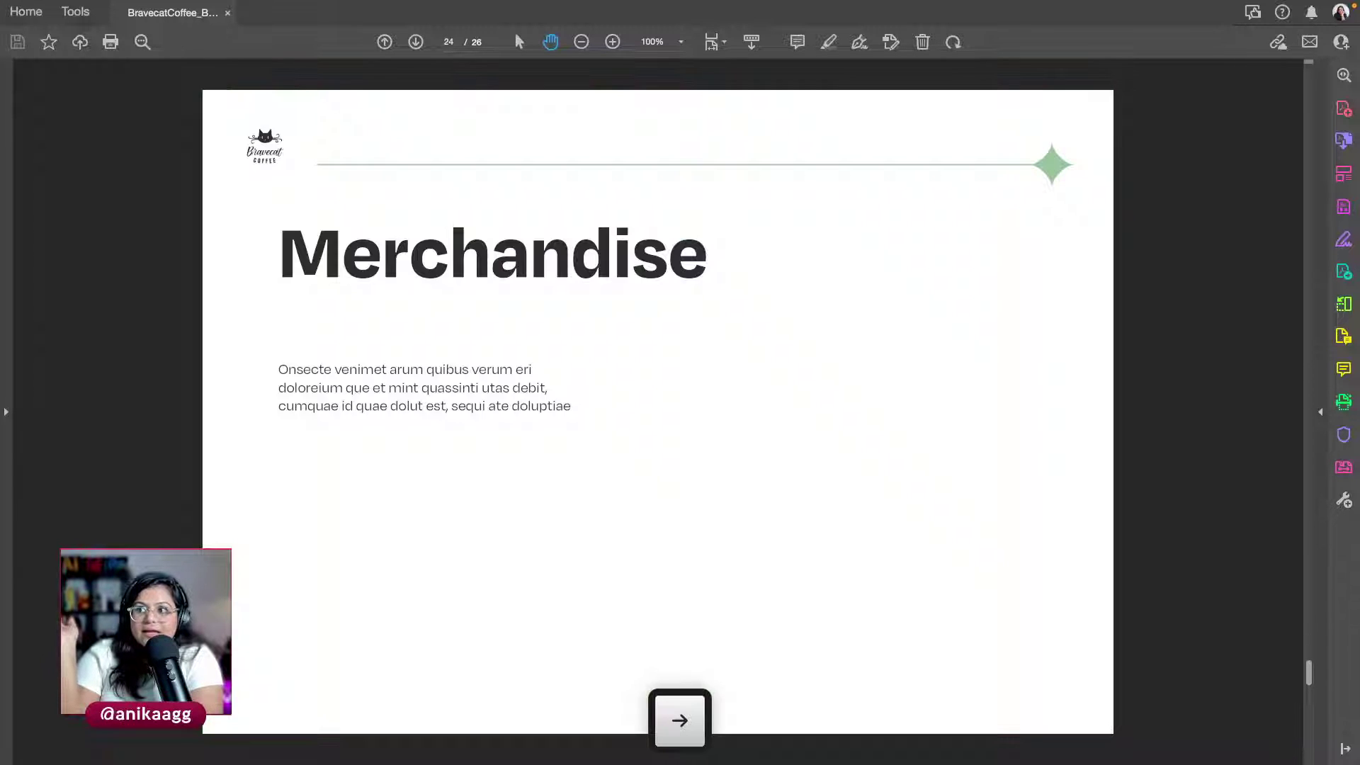
key("Right")
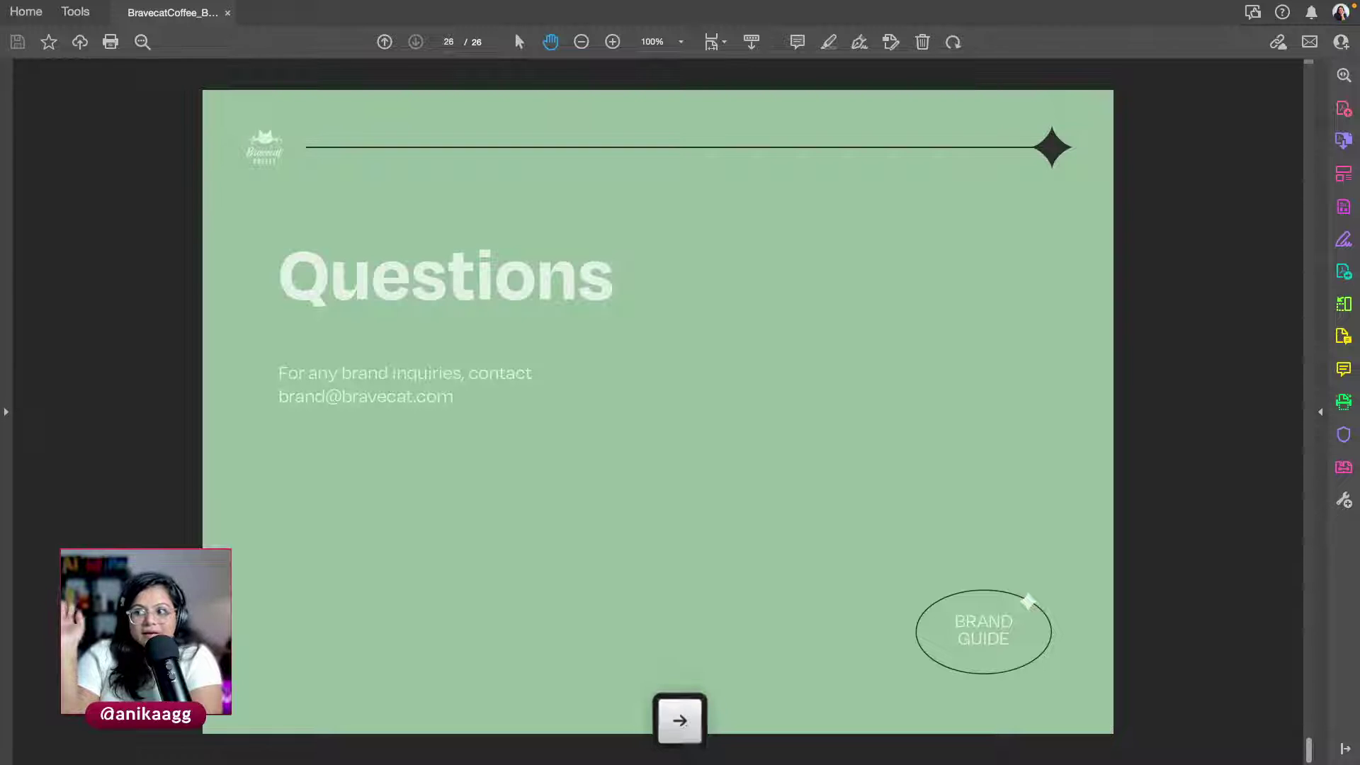